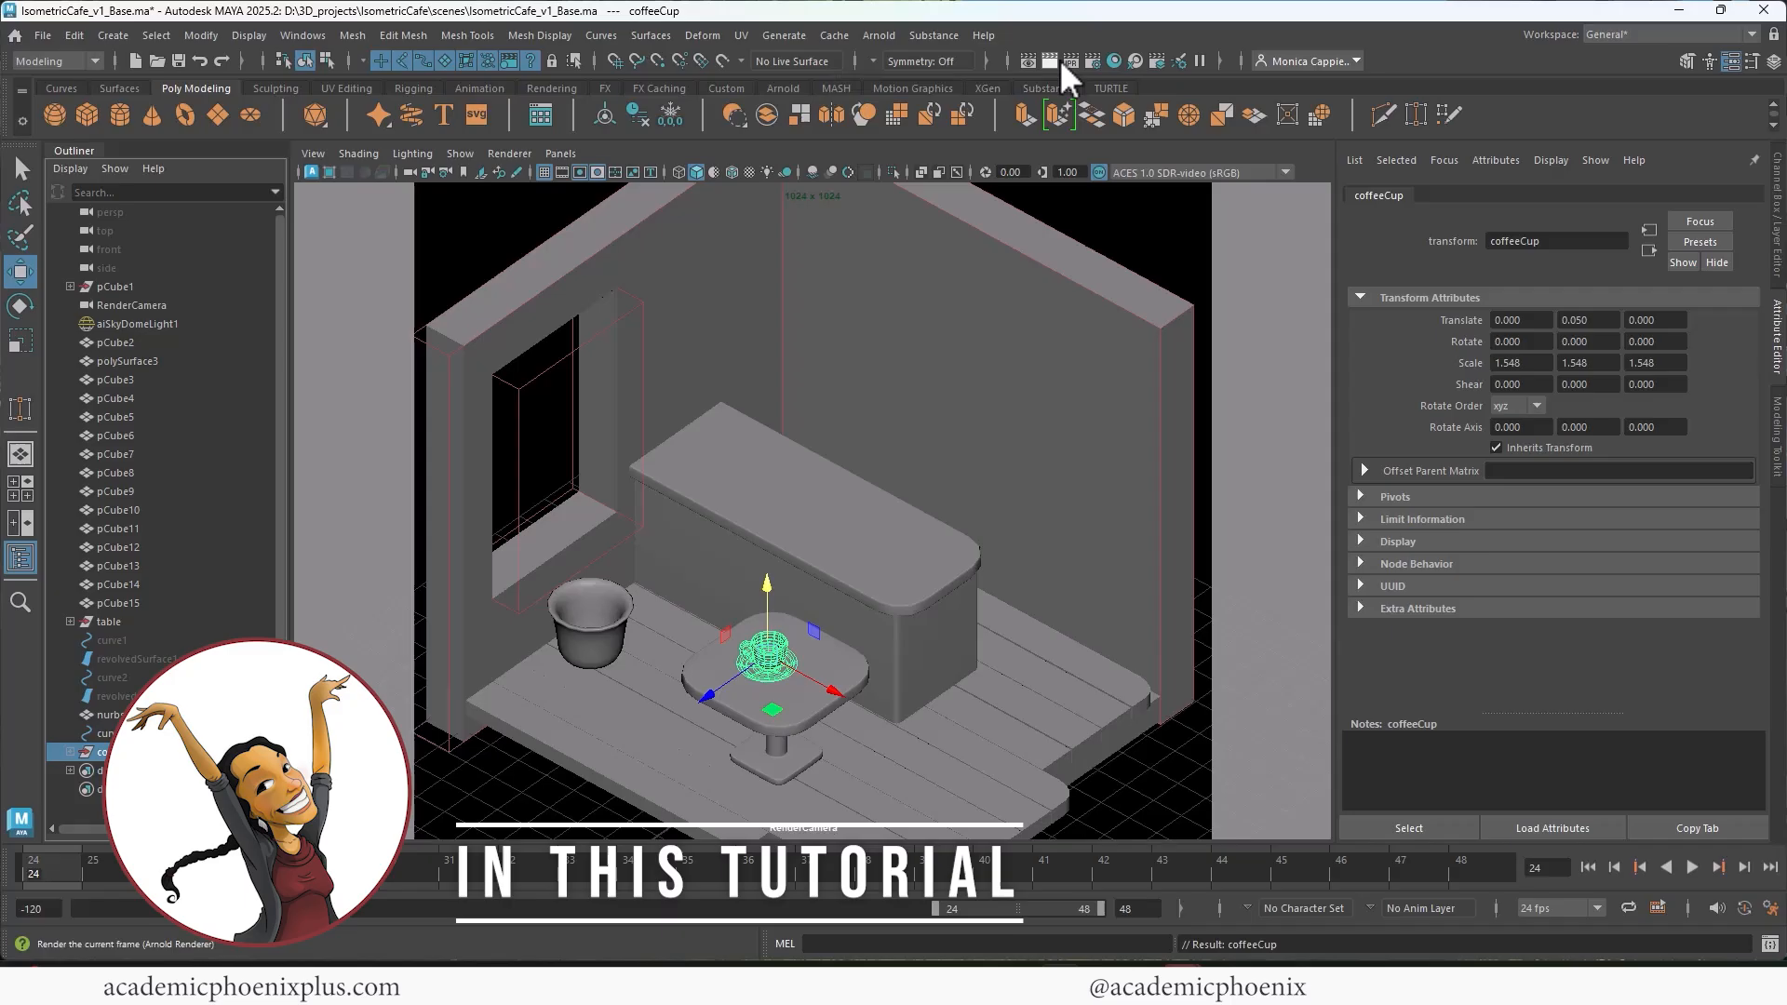
Step: Display the resolution gate in the perspective view
click(1053, 61)
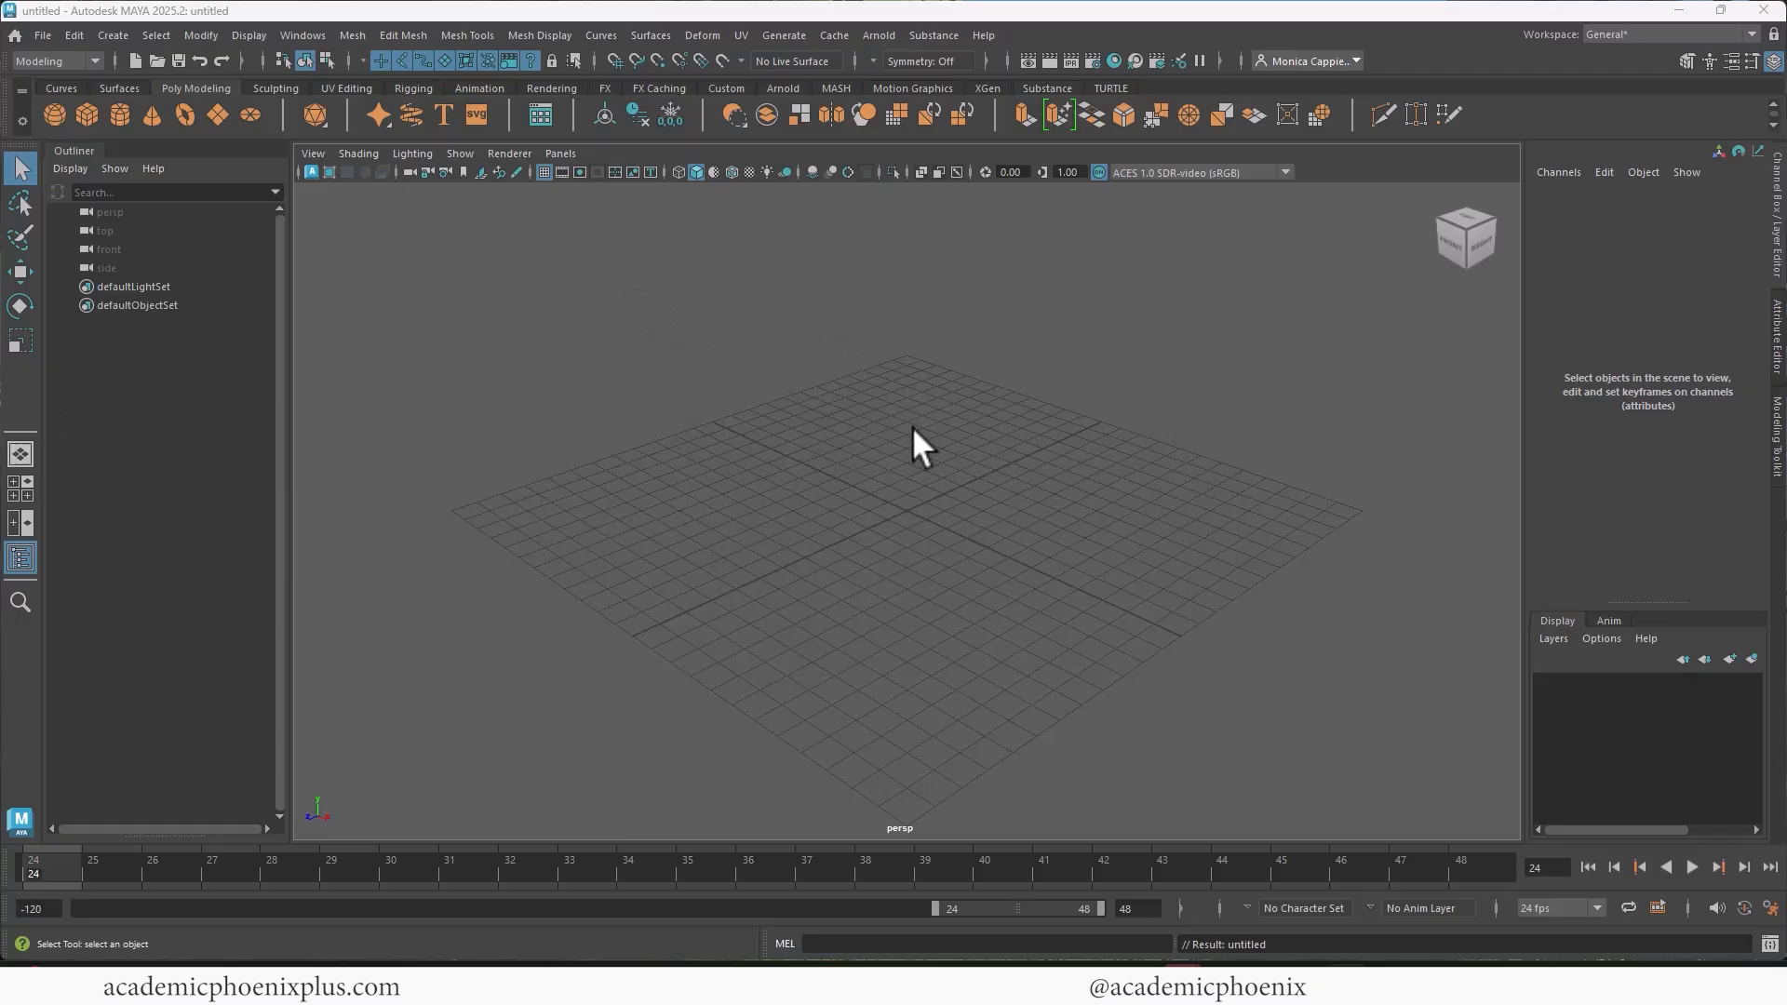
alt+drag(816, 409, 936, 363)
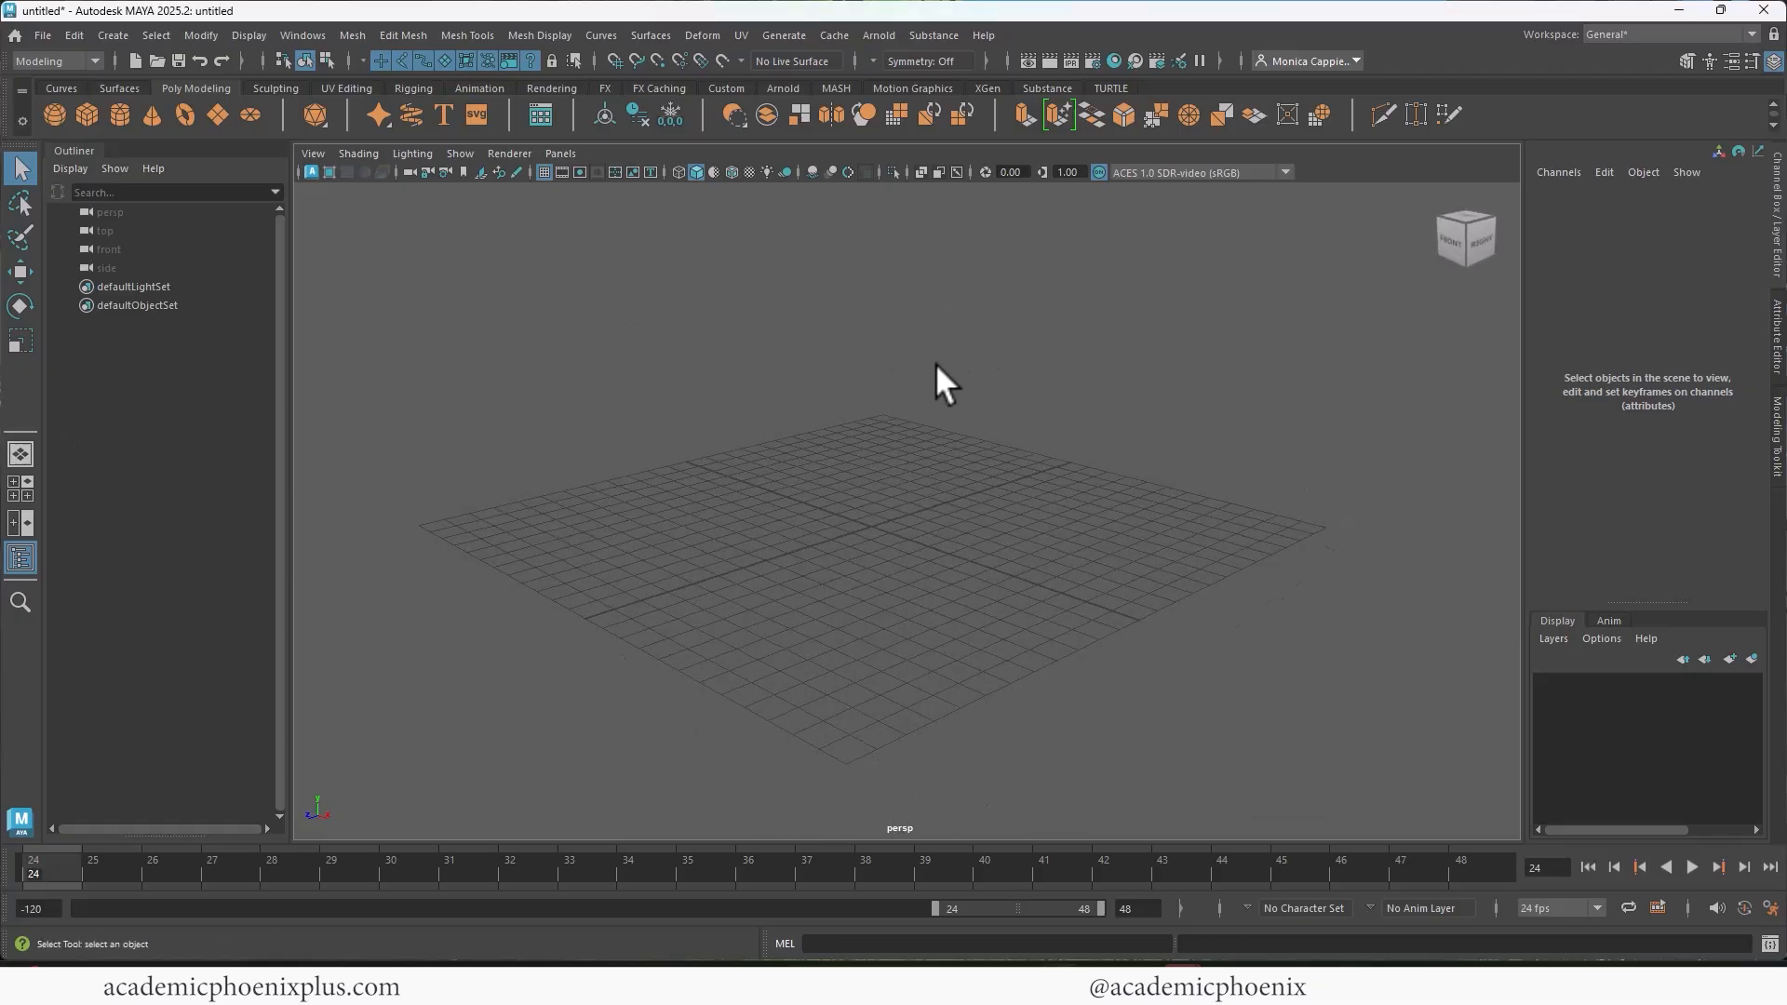
click(579, 172)
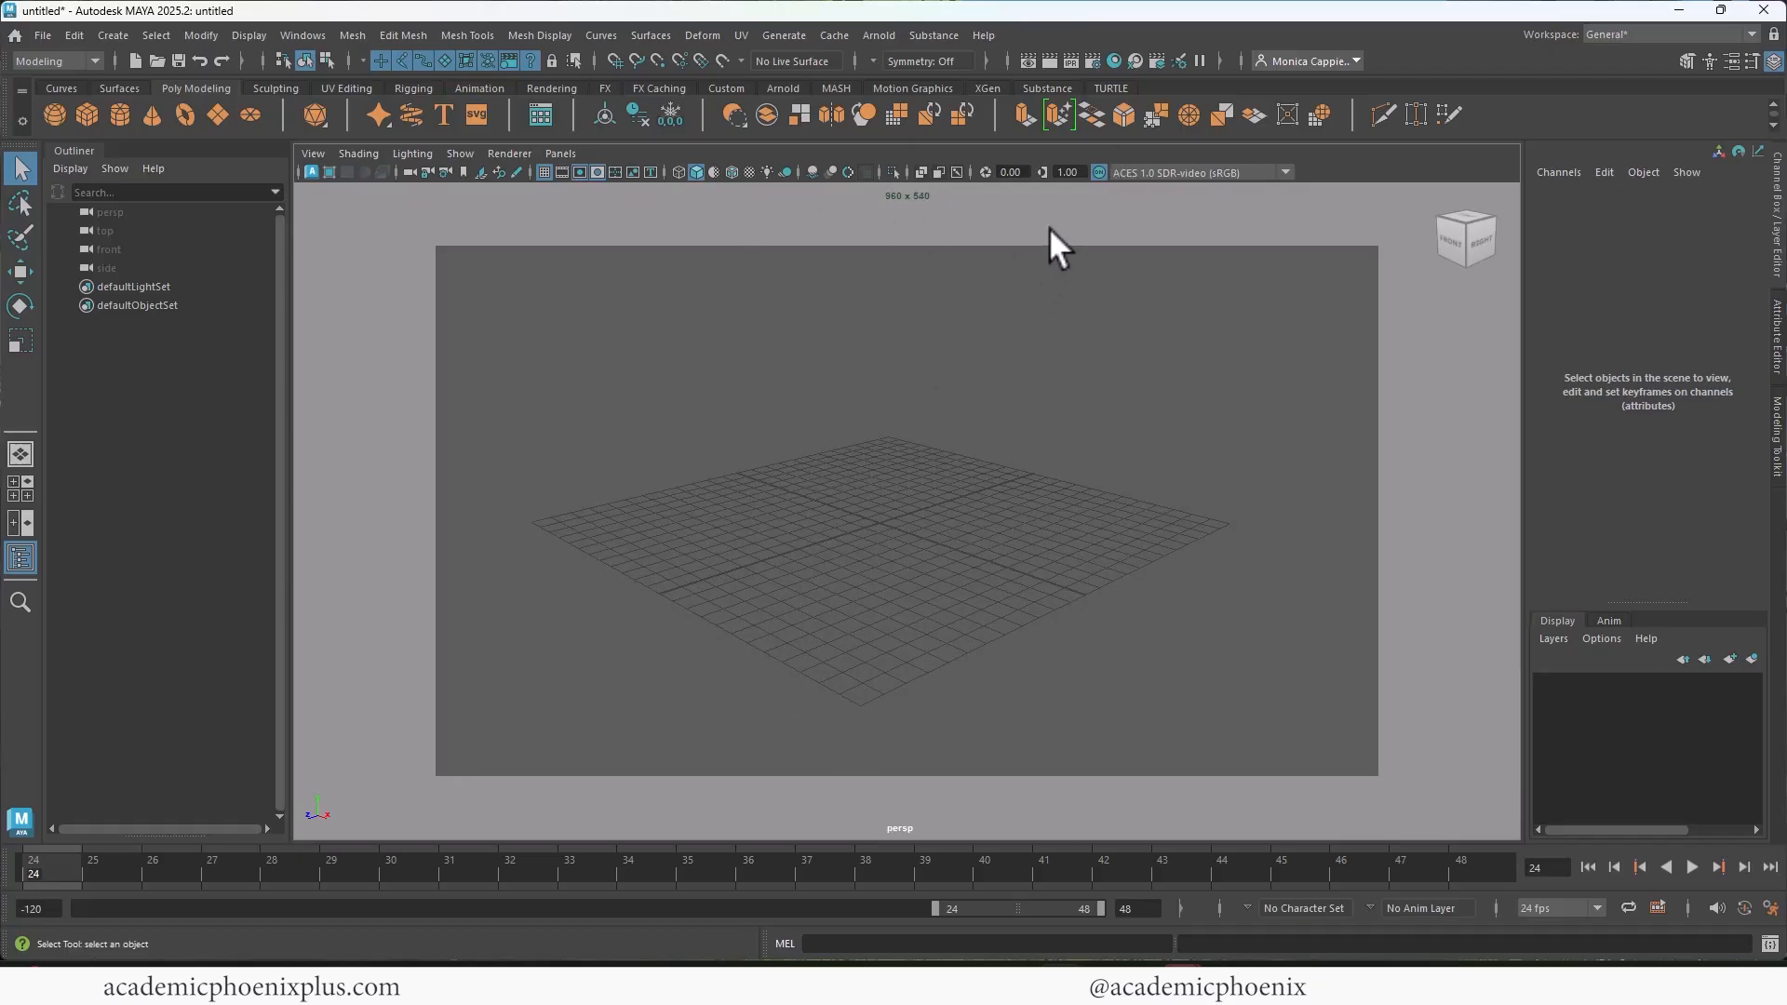
Step: Set the render image size to the 1k_Square preset and close the render settings
click(1092, 63)
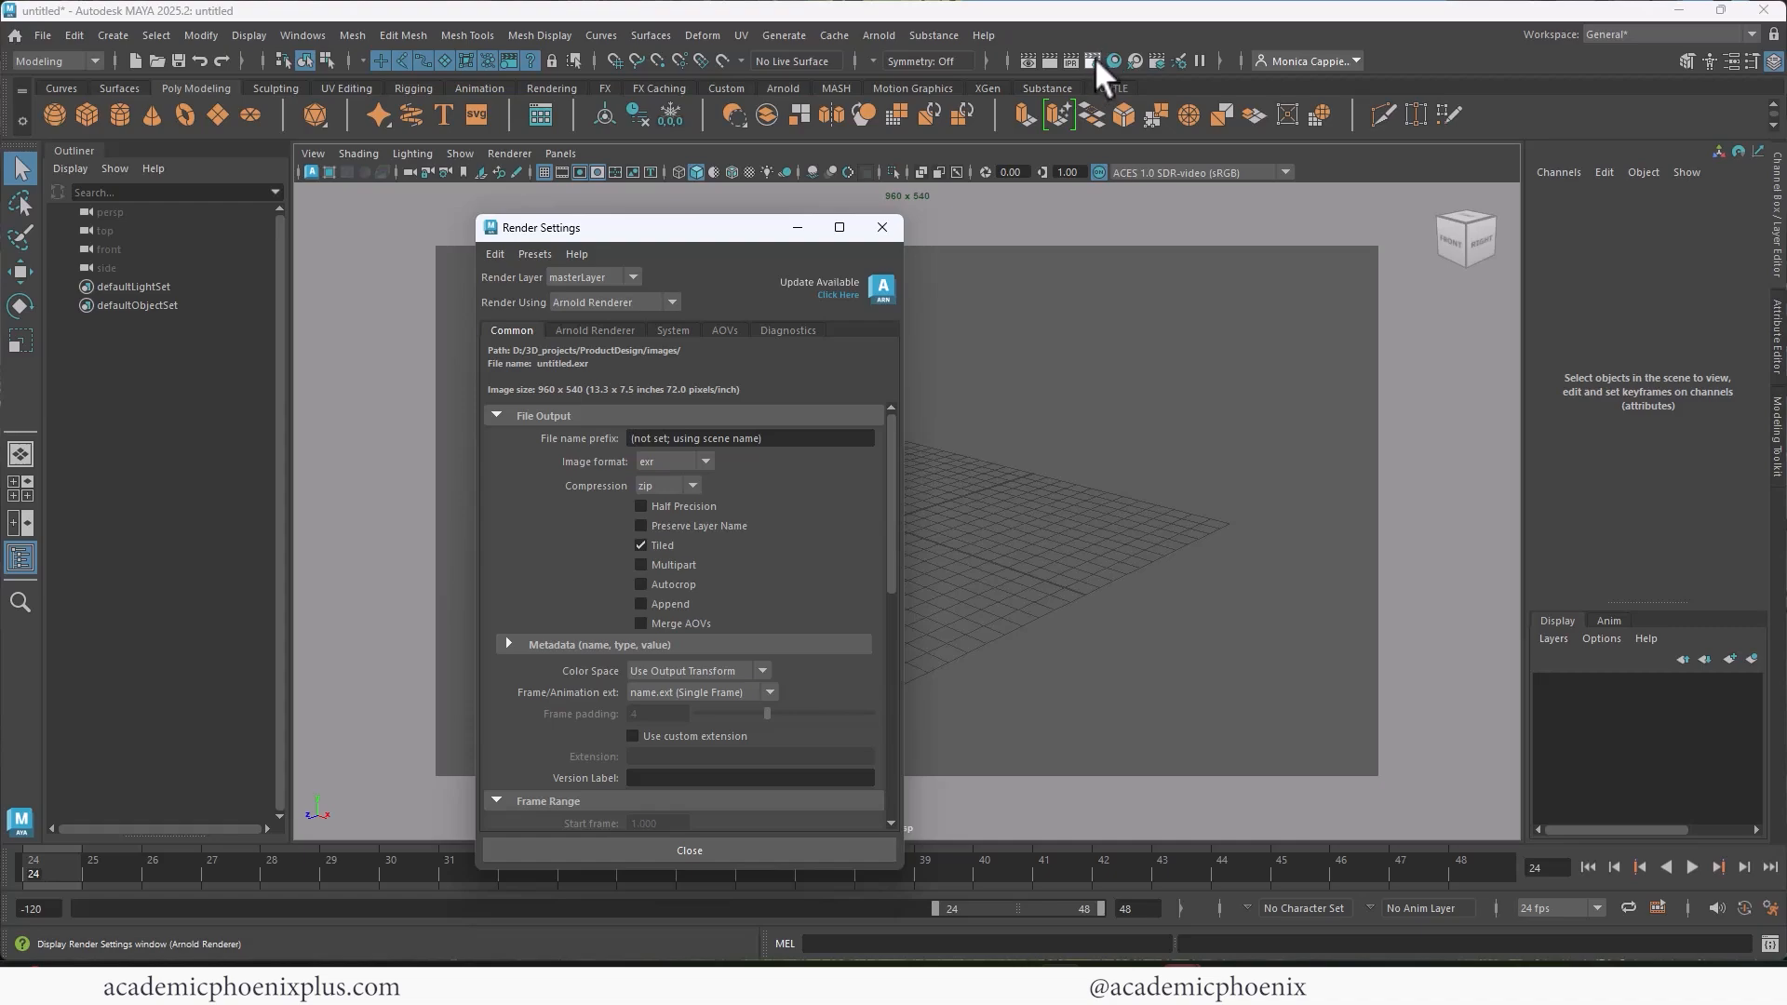
drag(892, 503, 924, 700)
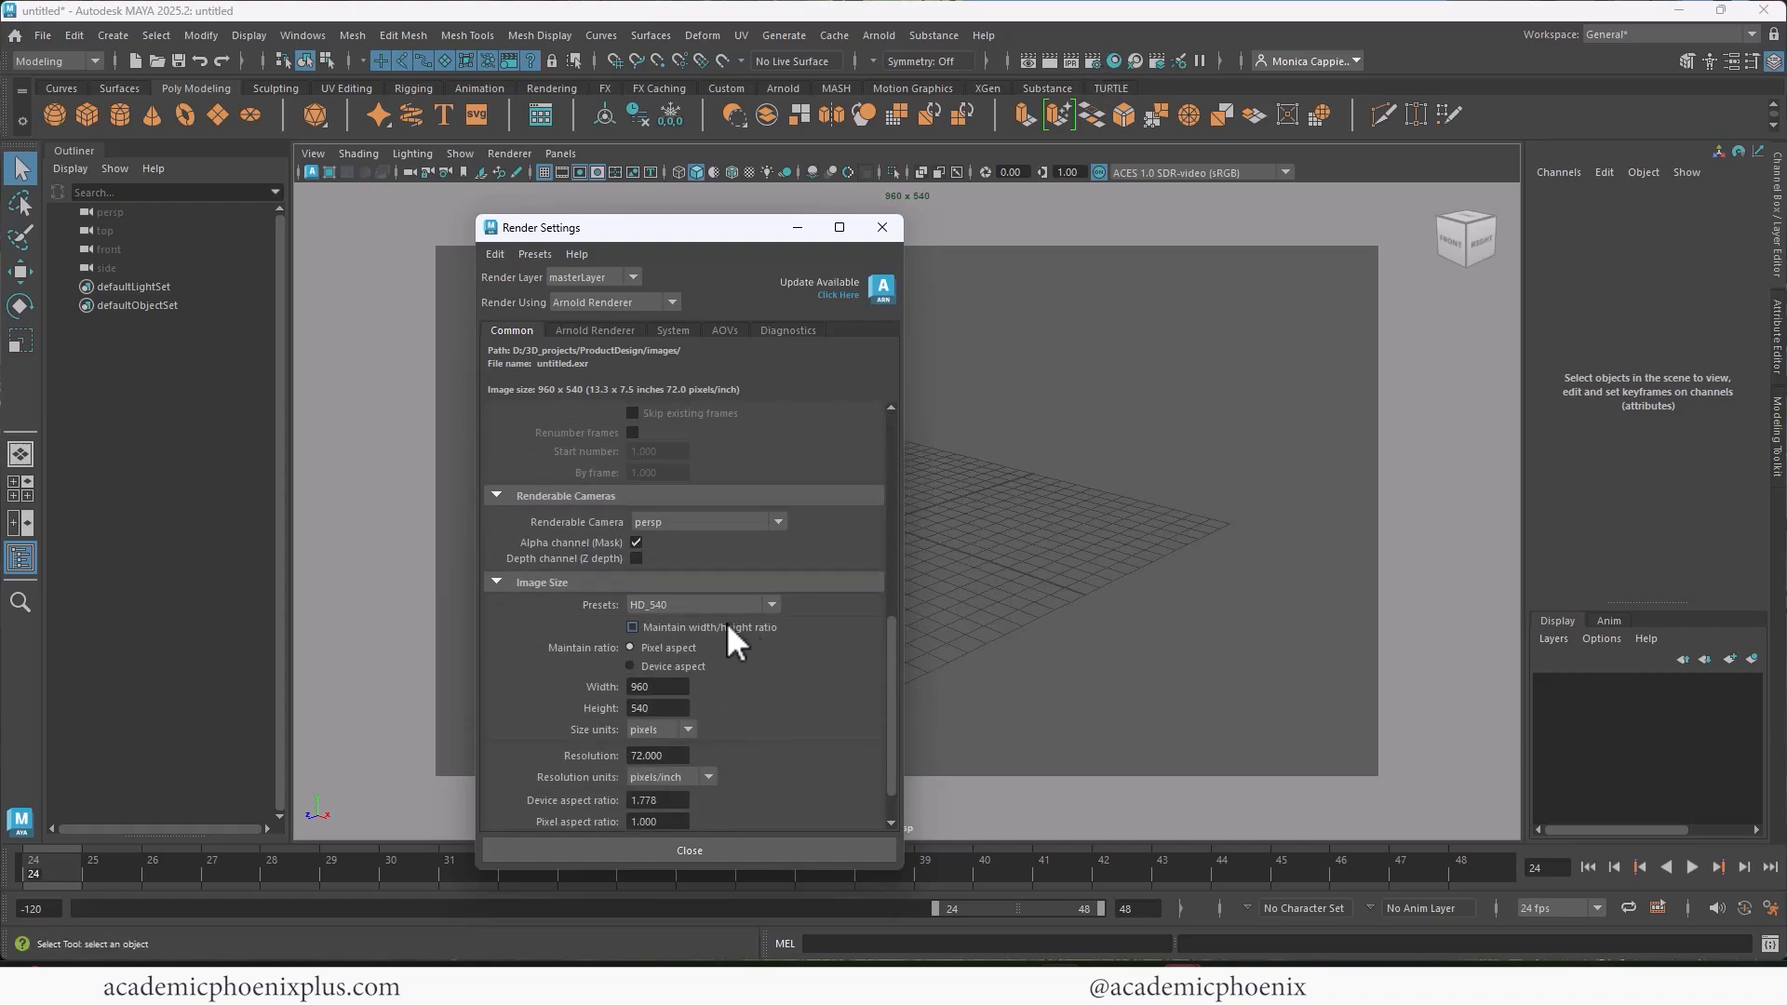
click(706, 607)
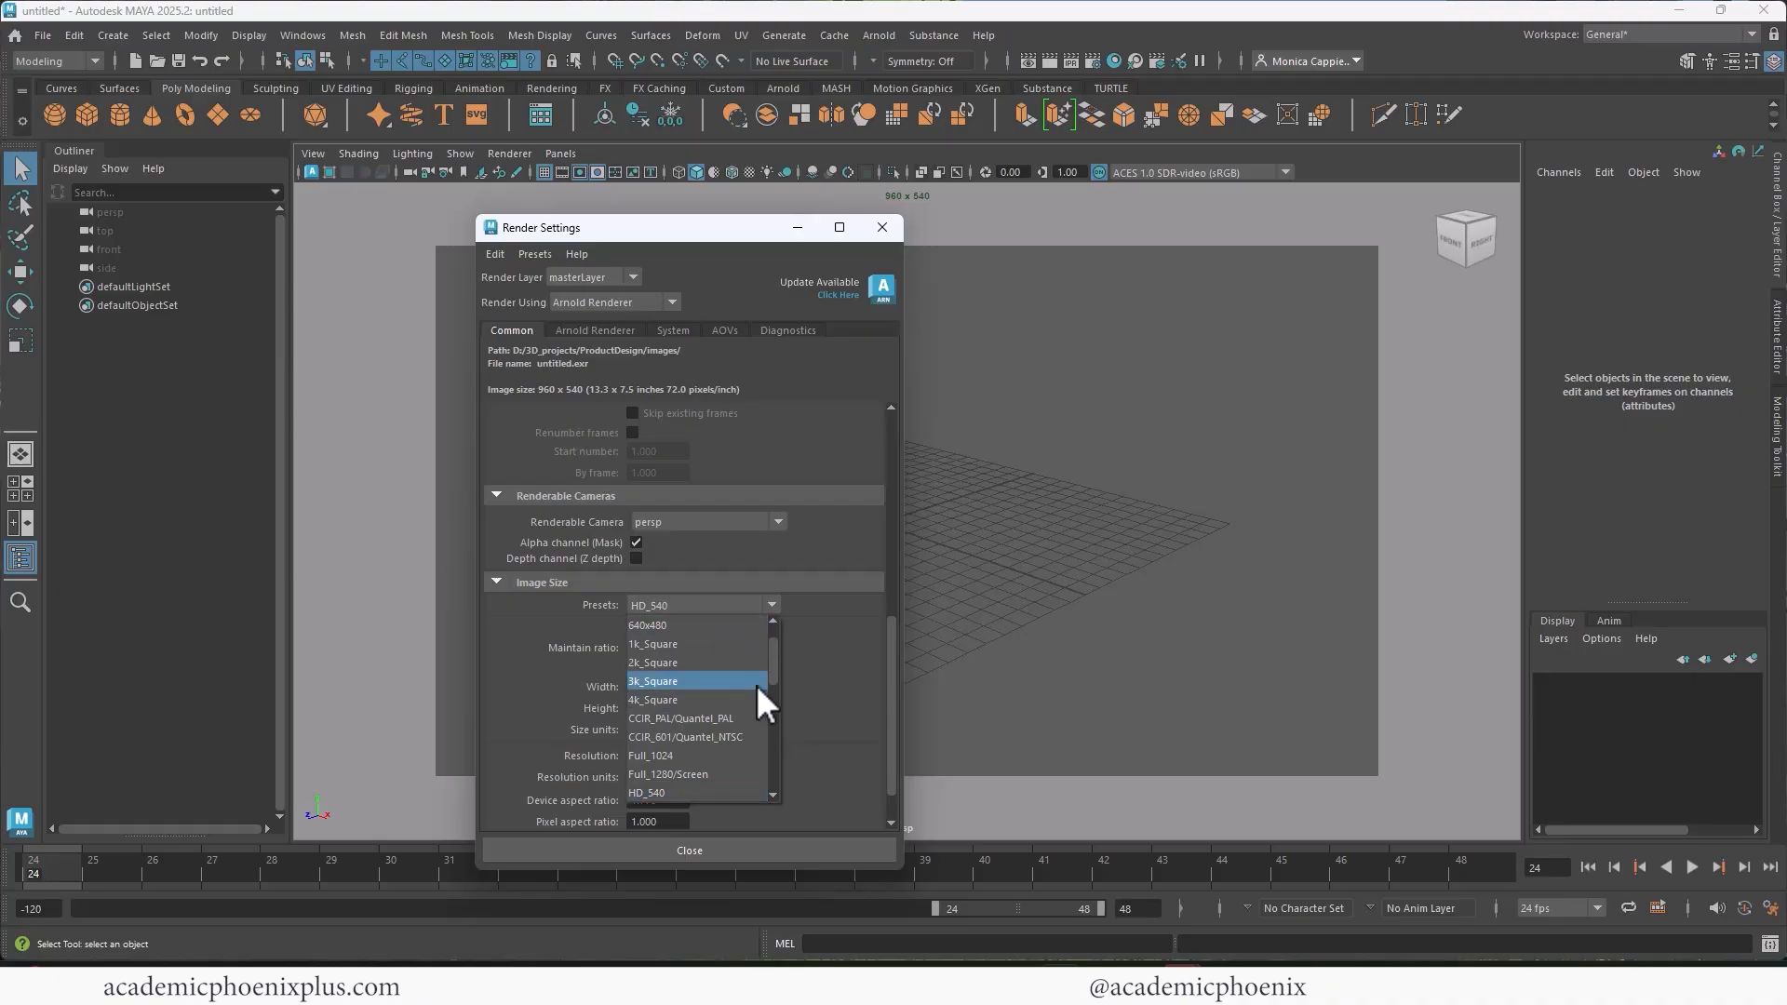
mouse_move(778, 664)
mouse_down()
mouse_move(790, 739)
mouse_move(778, 655)
mouse_up()
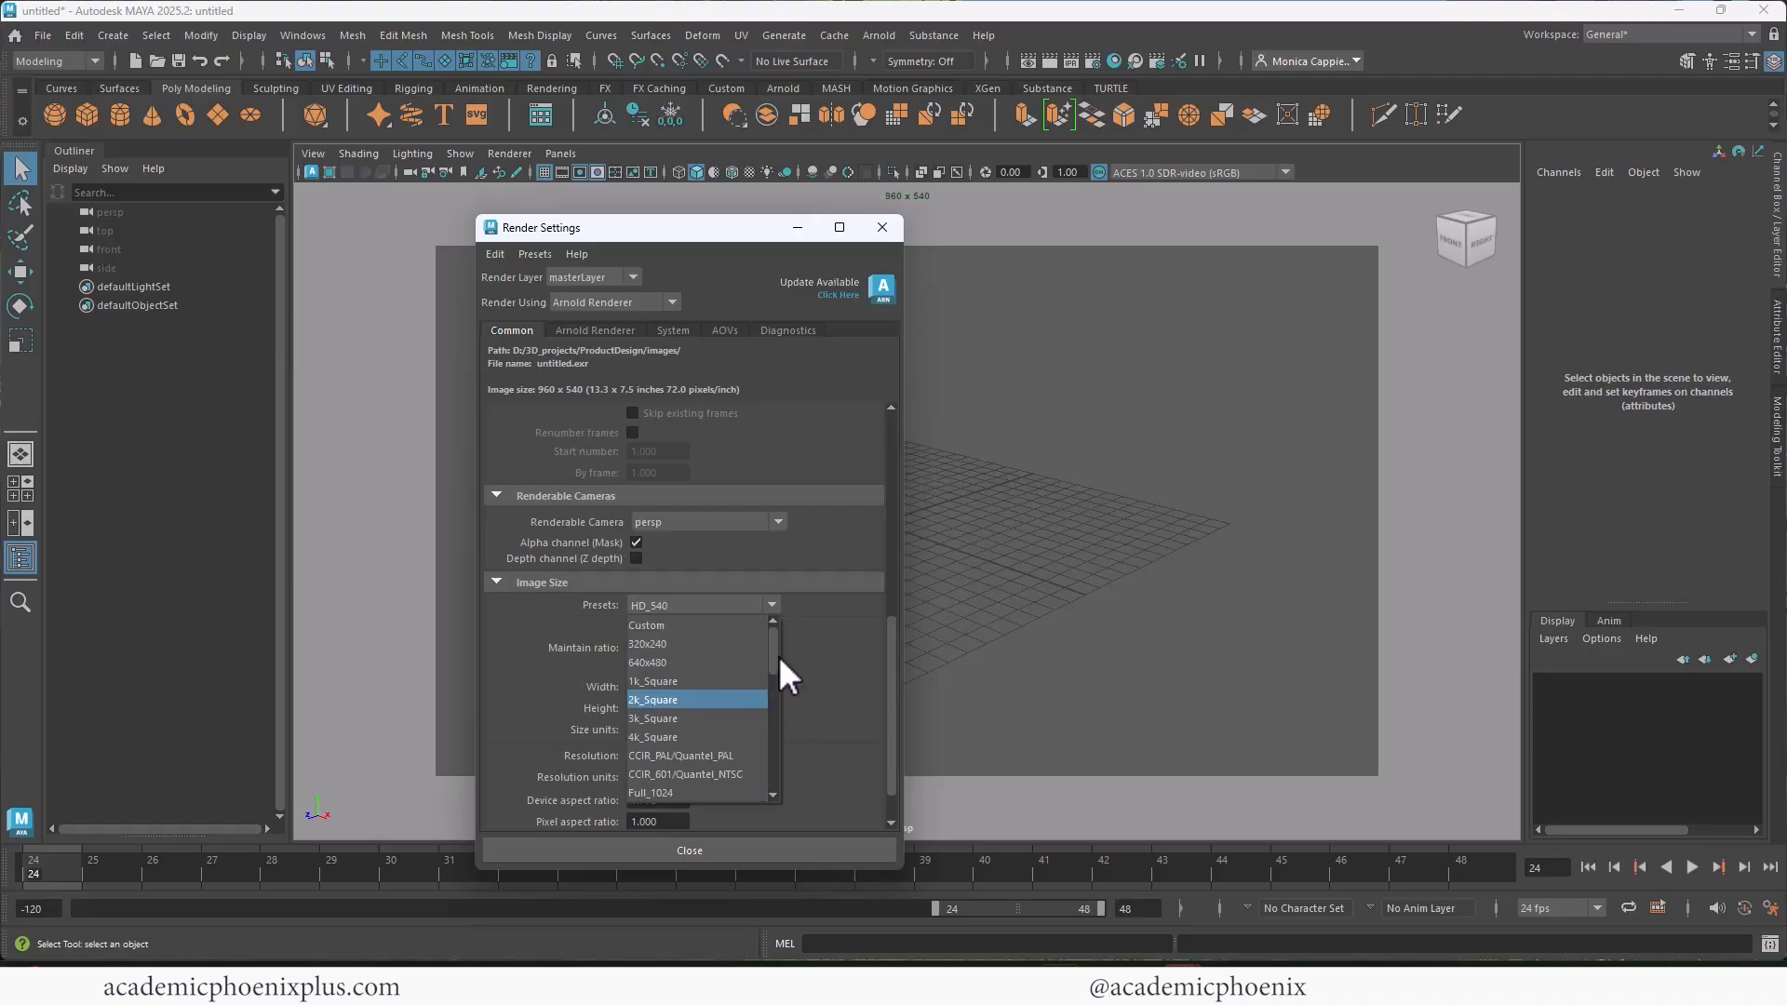
click(685, 684)
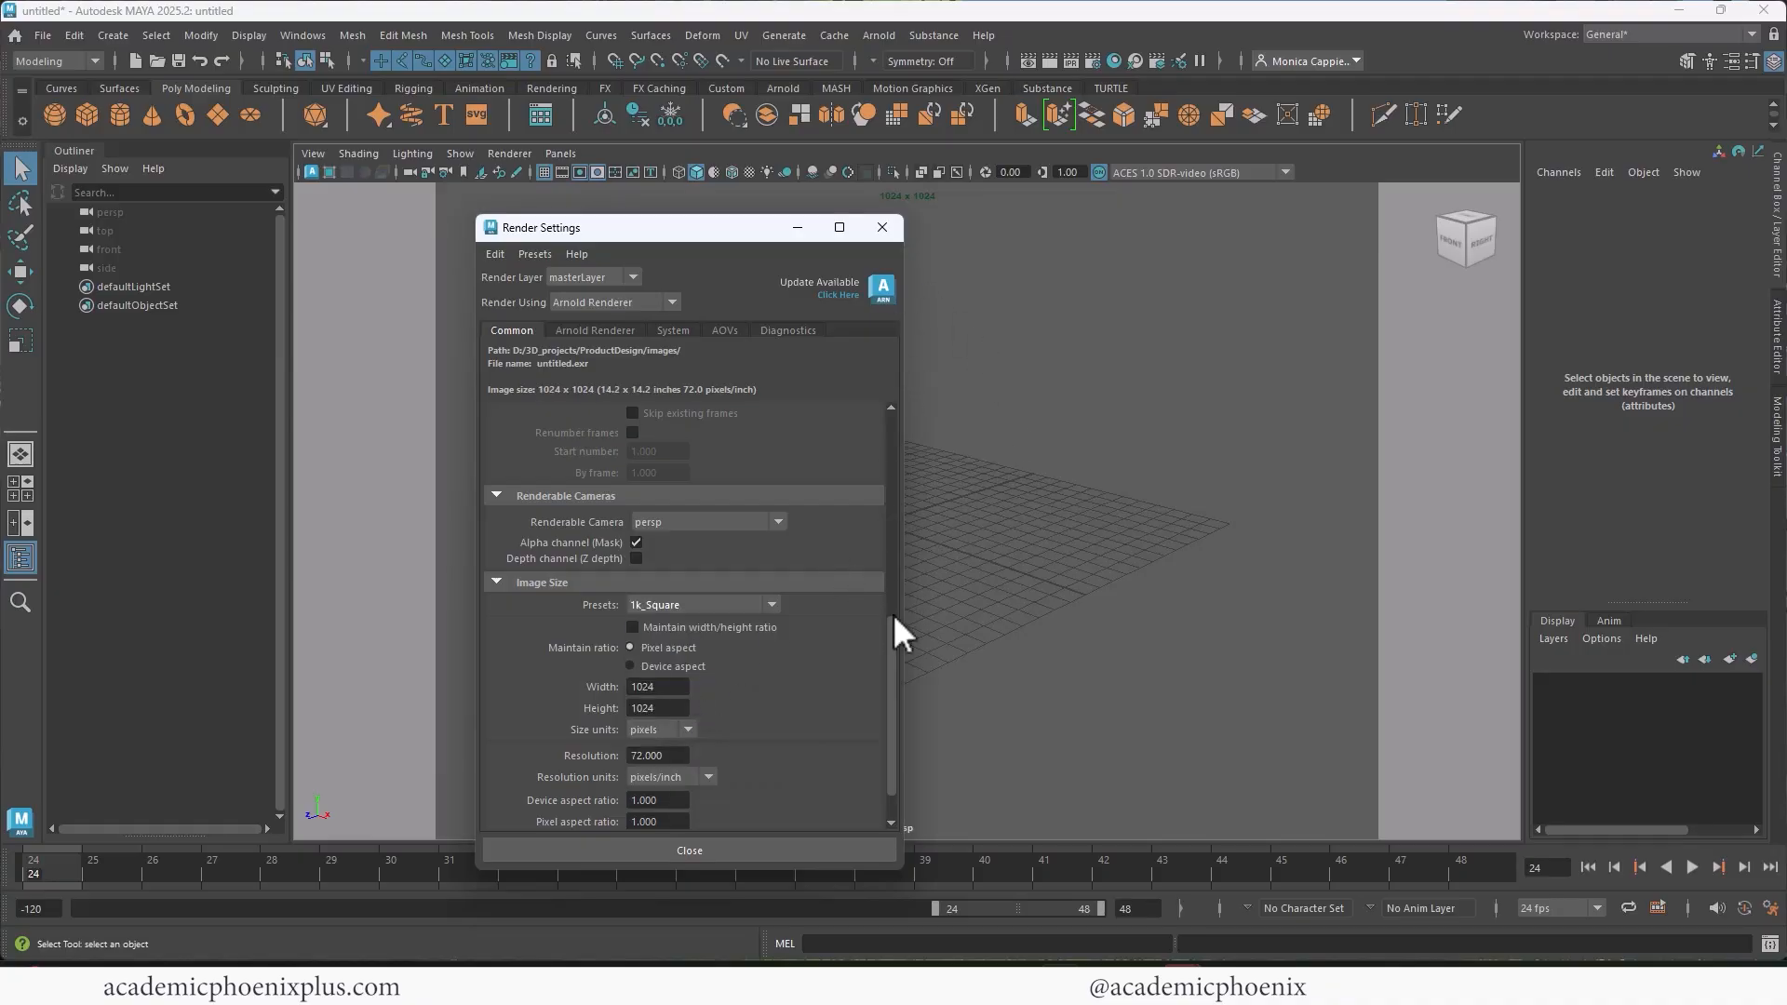
drag(661, 689, 592, 717)
click(663, 852)
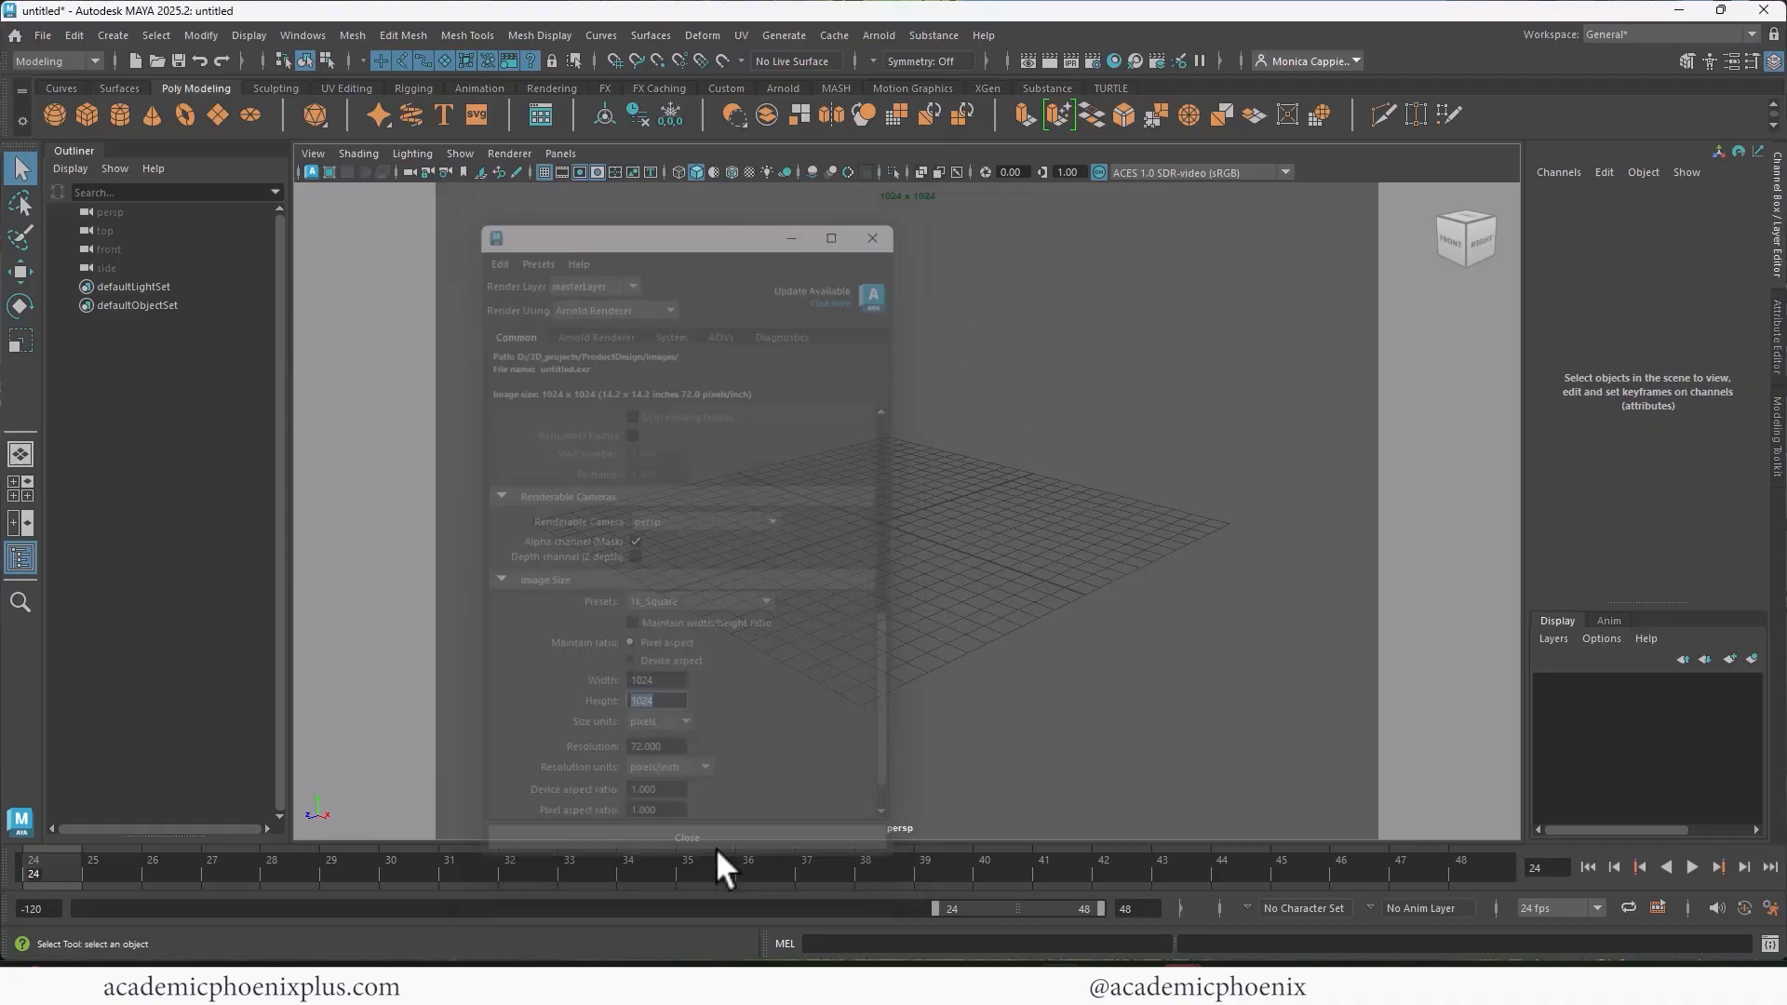
Step: Create a polygon cube, scale it uniformly to about 5.35 and raise it to about 2.6 in Y
click(85, 110)
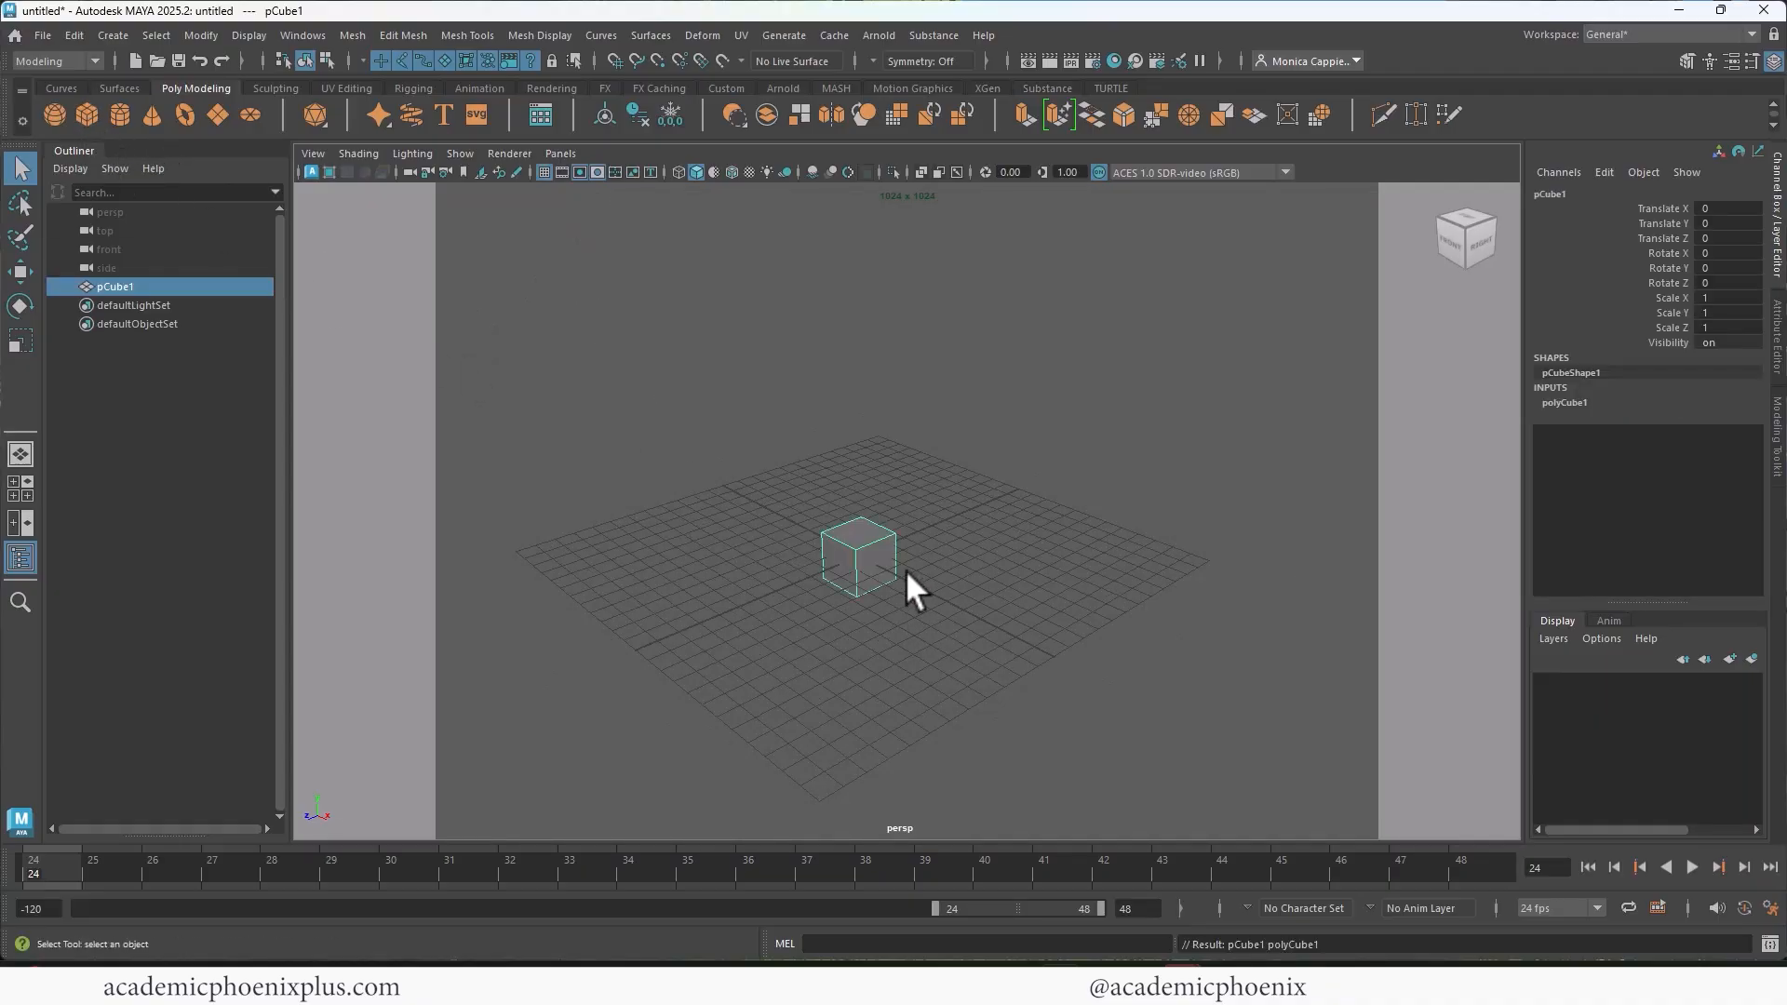
key(r)
drag(858, 555, 990, 555)
key(w)
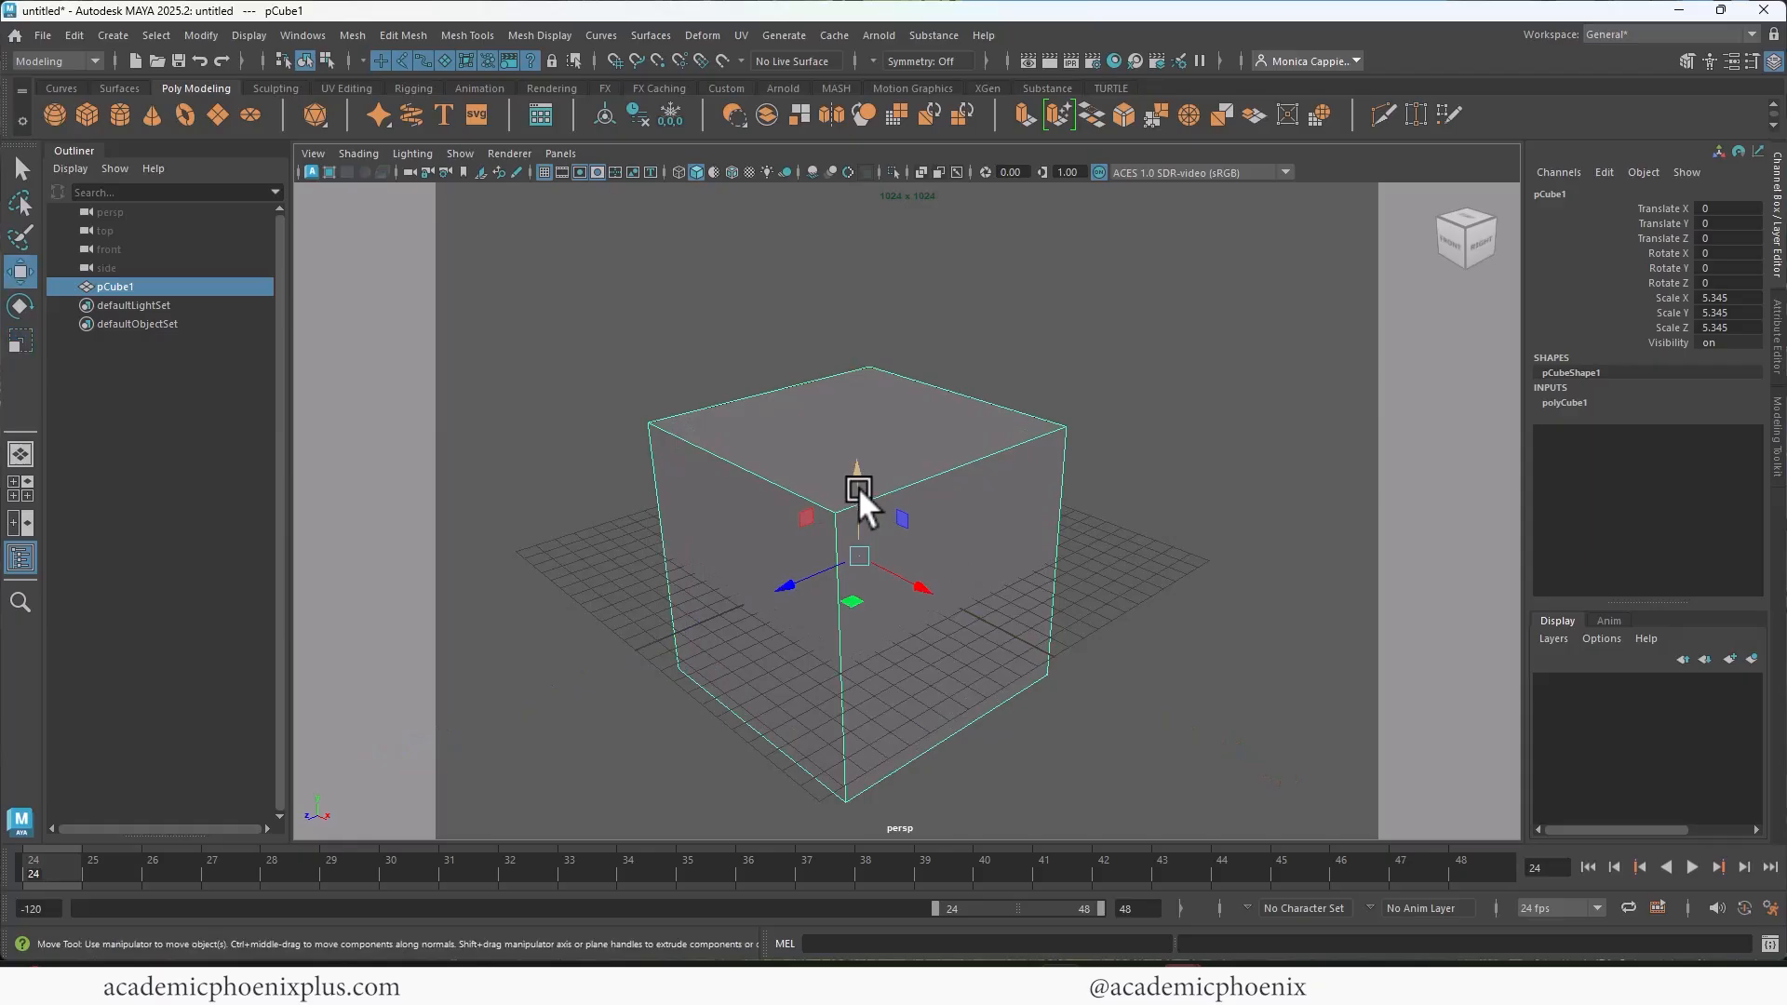
drag(859, 487, 974, 418)
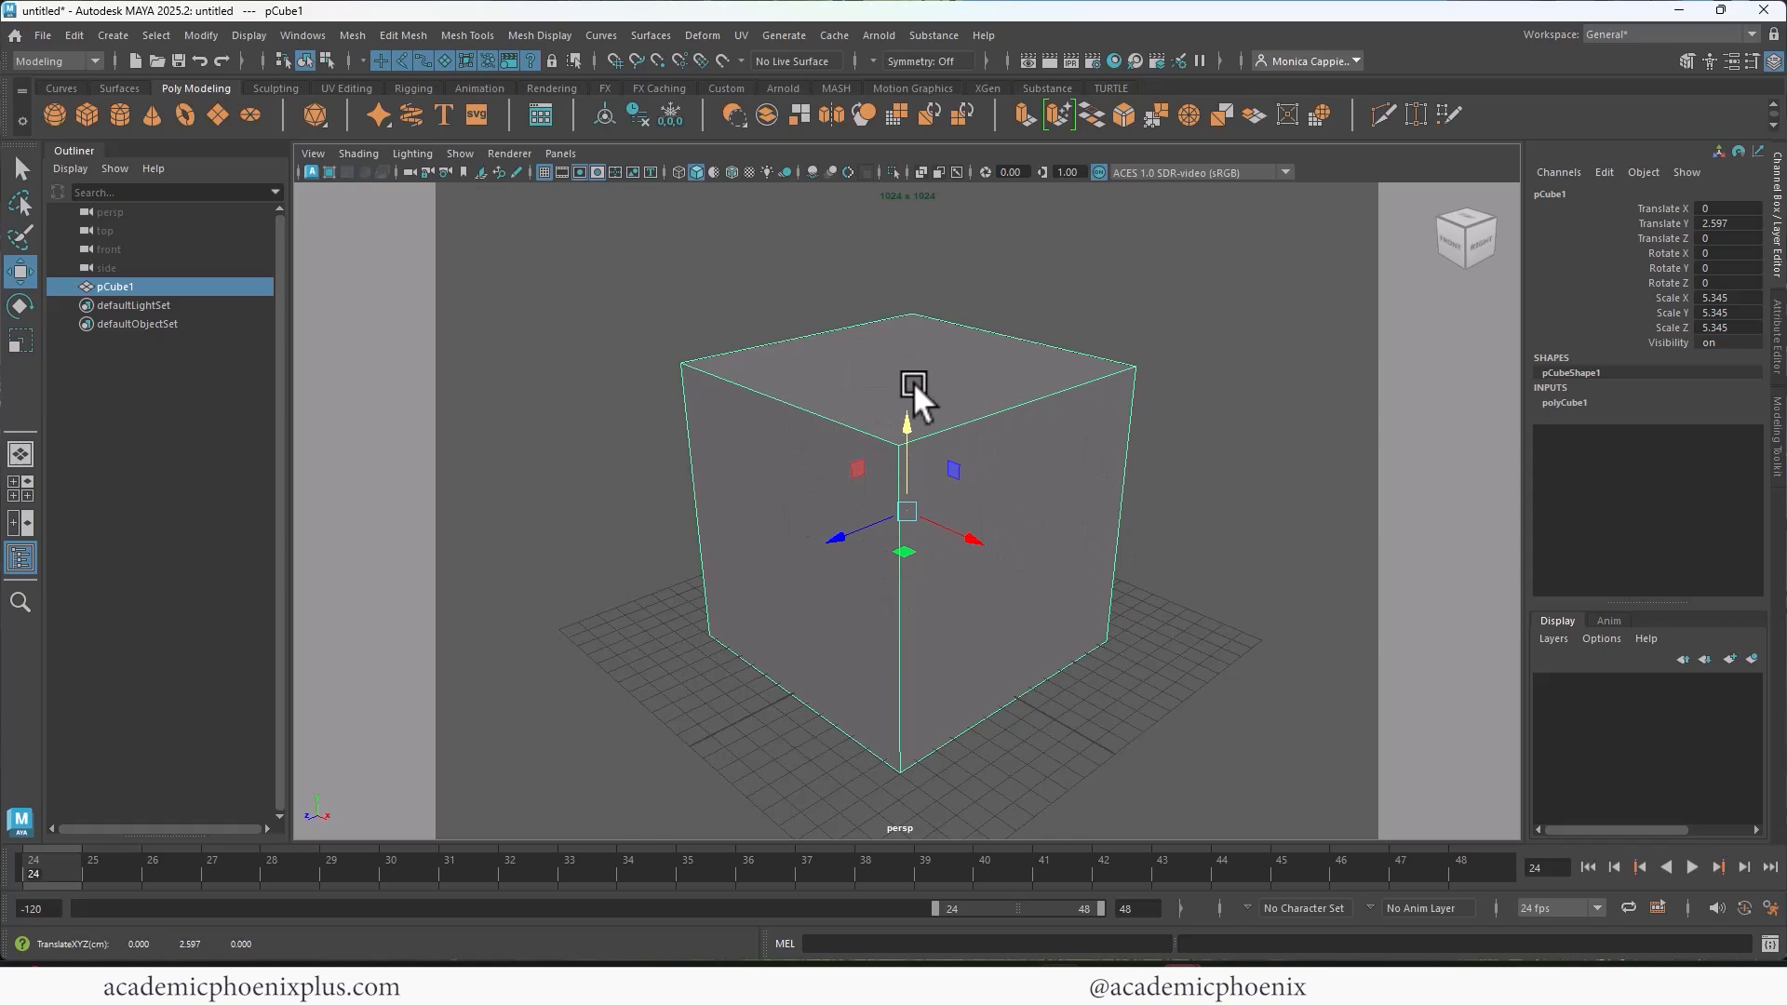
Step: Delete the cube's two front-facing side faces and its top face, and return the mesh to object mode
right_click(1039, 451)
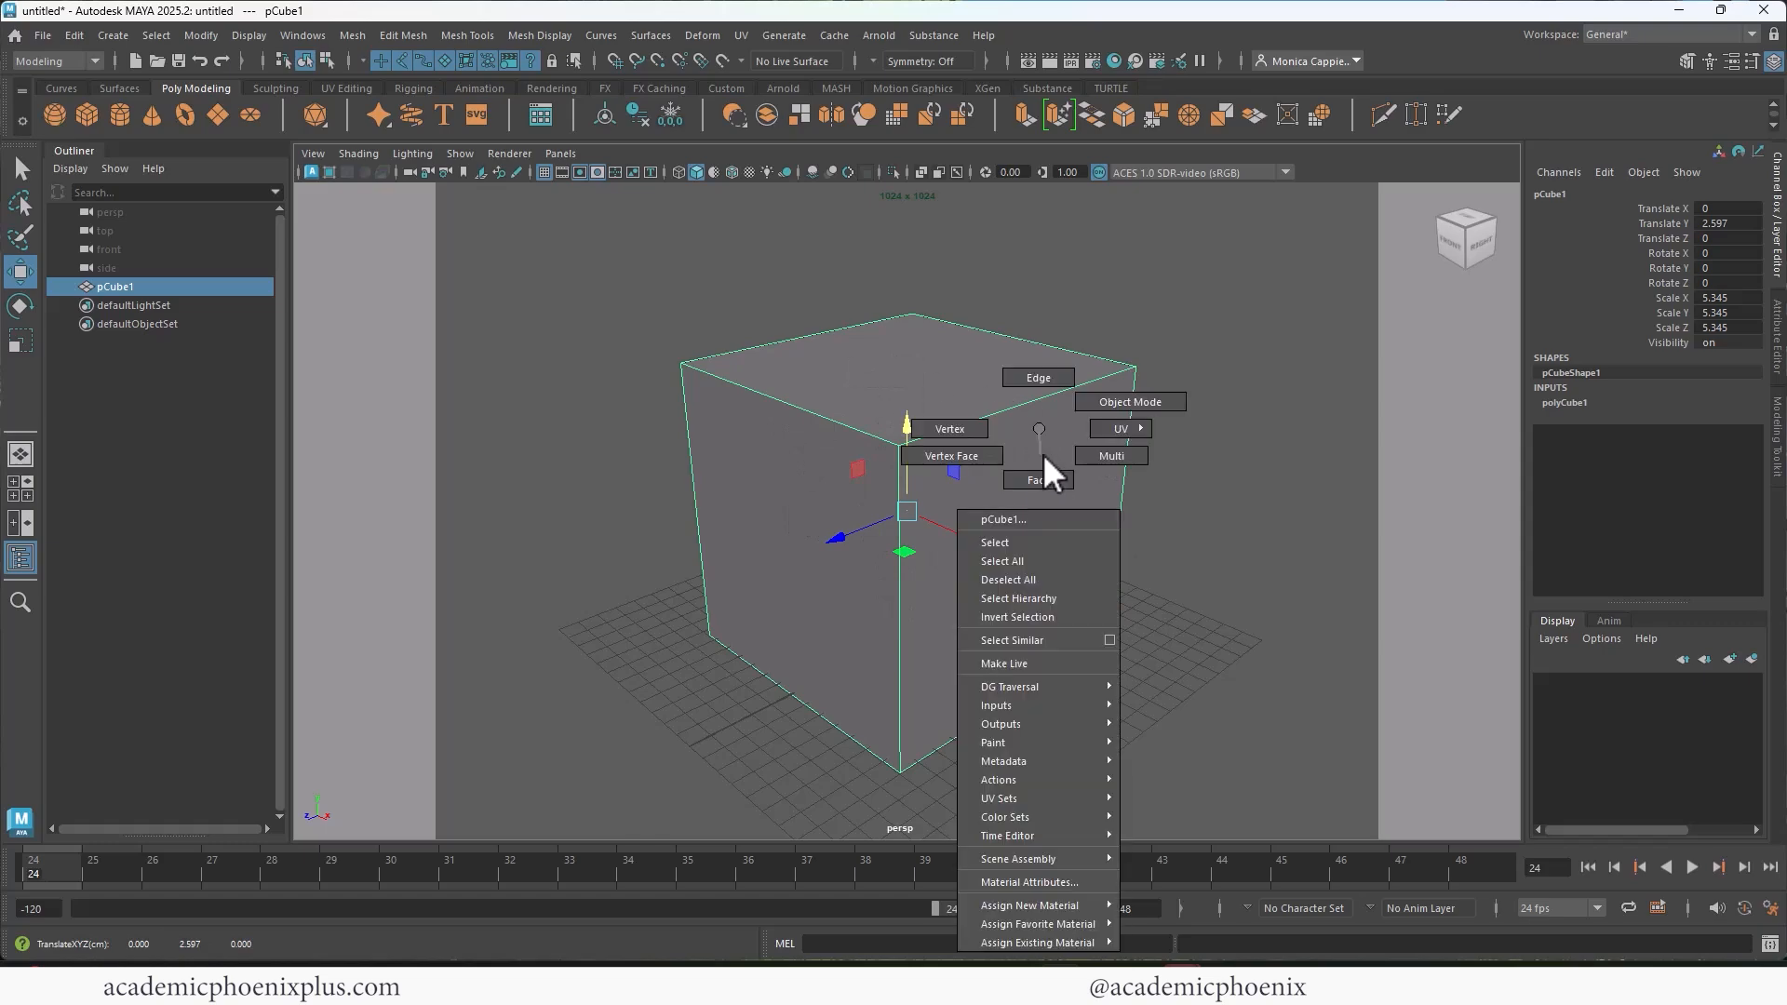
click(1039, 479)
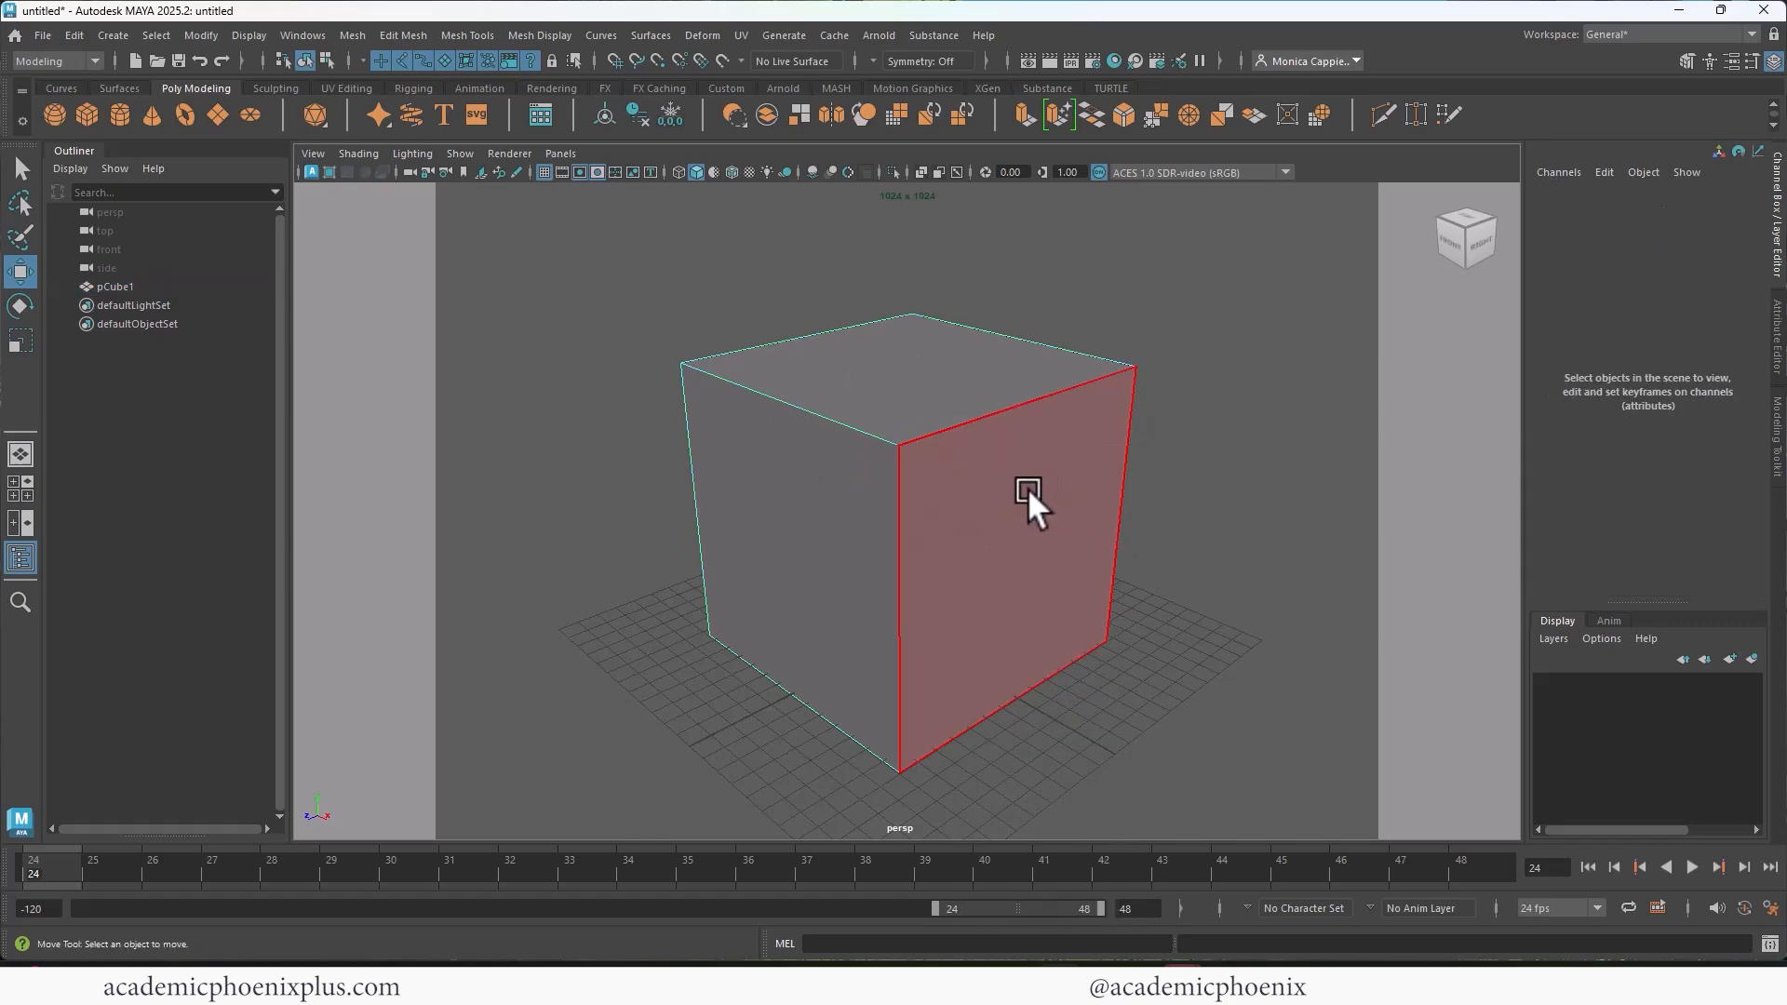
click(1027, 488)
key(Delete)
click(830, 590)
key(Delete)
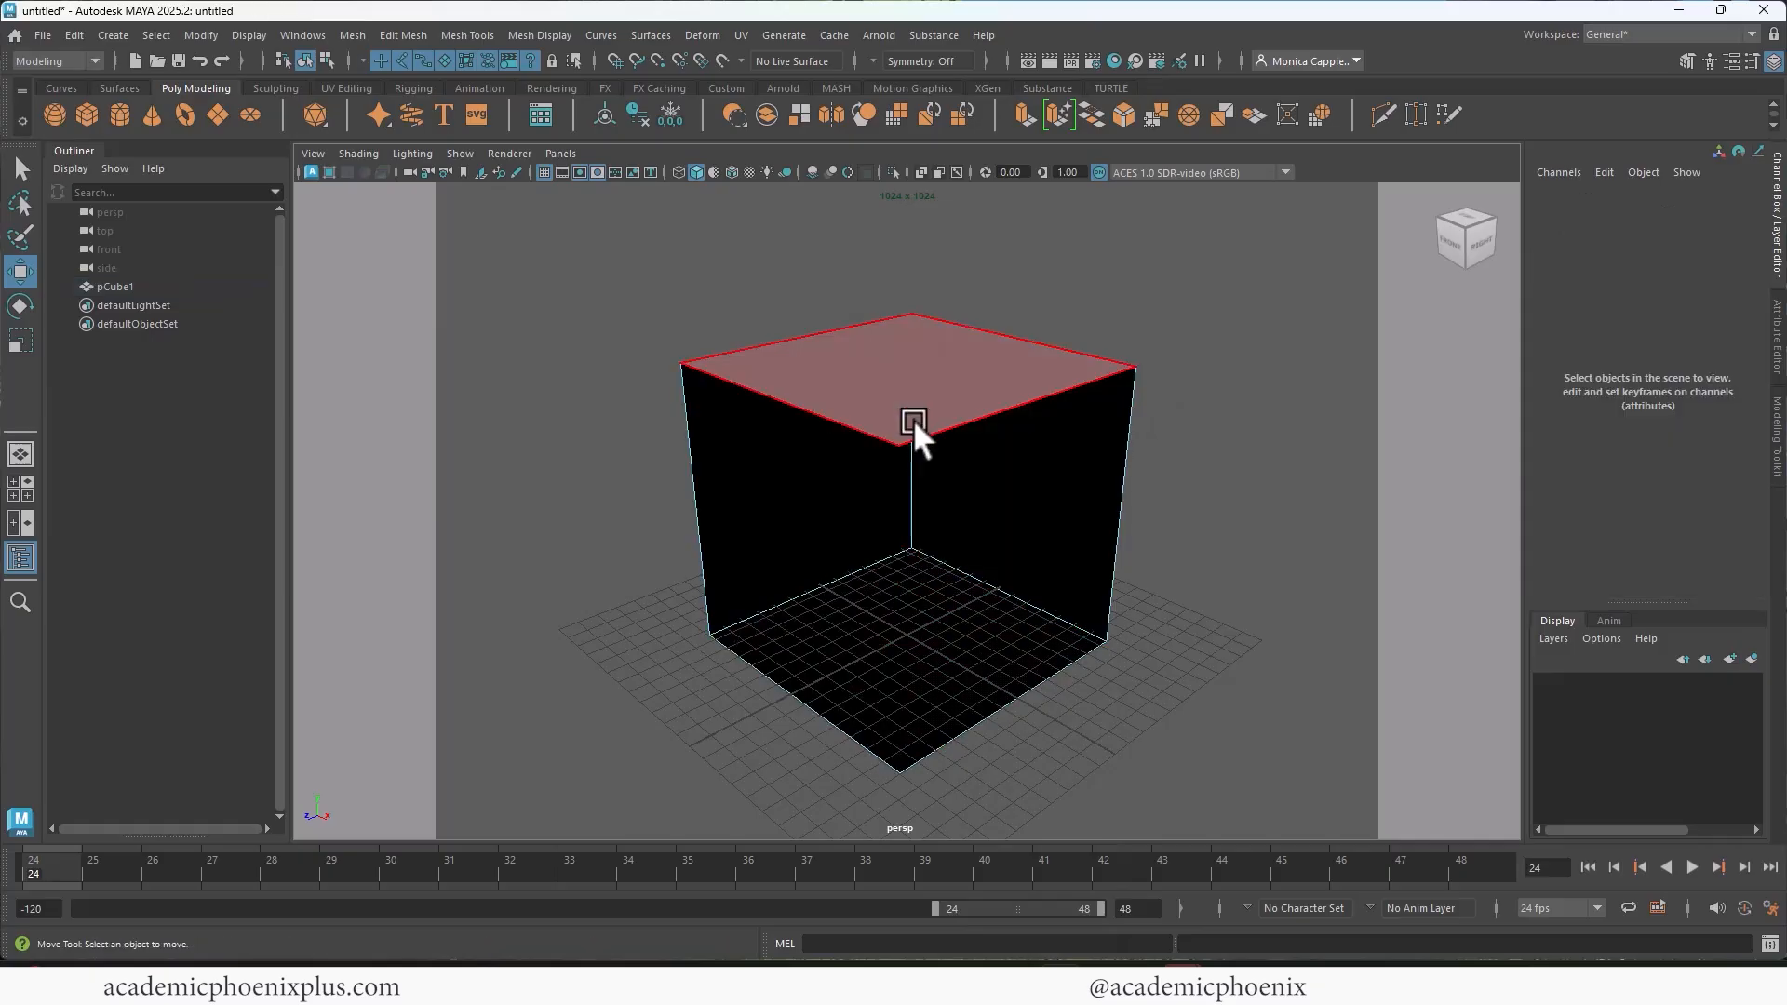
click(913, 418)
key(Delete)
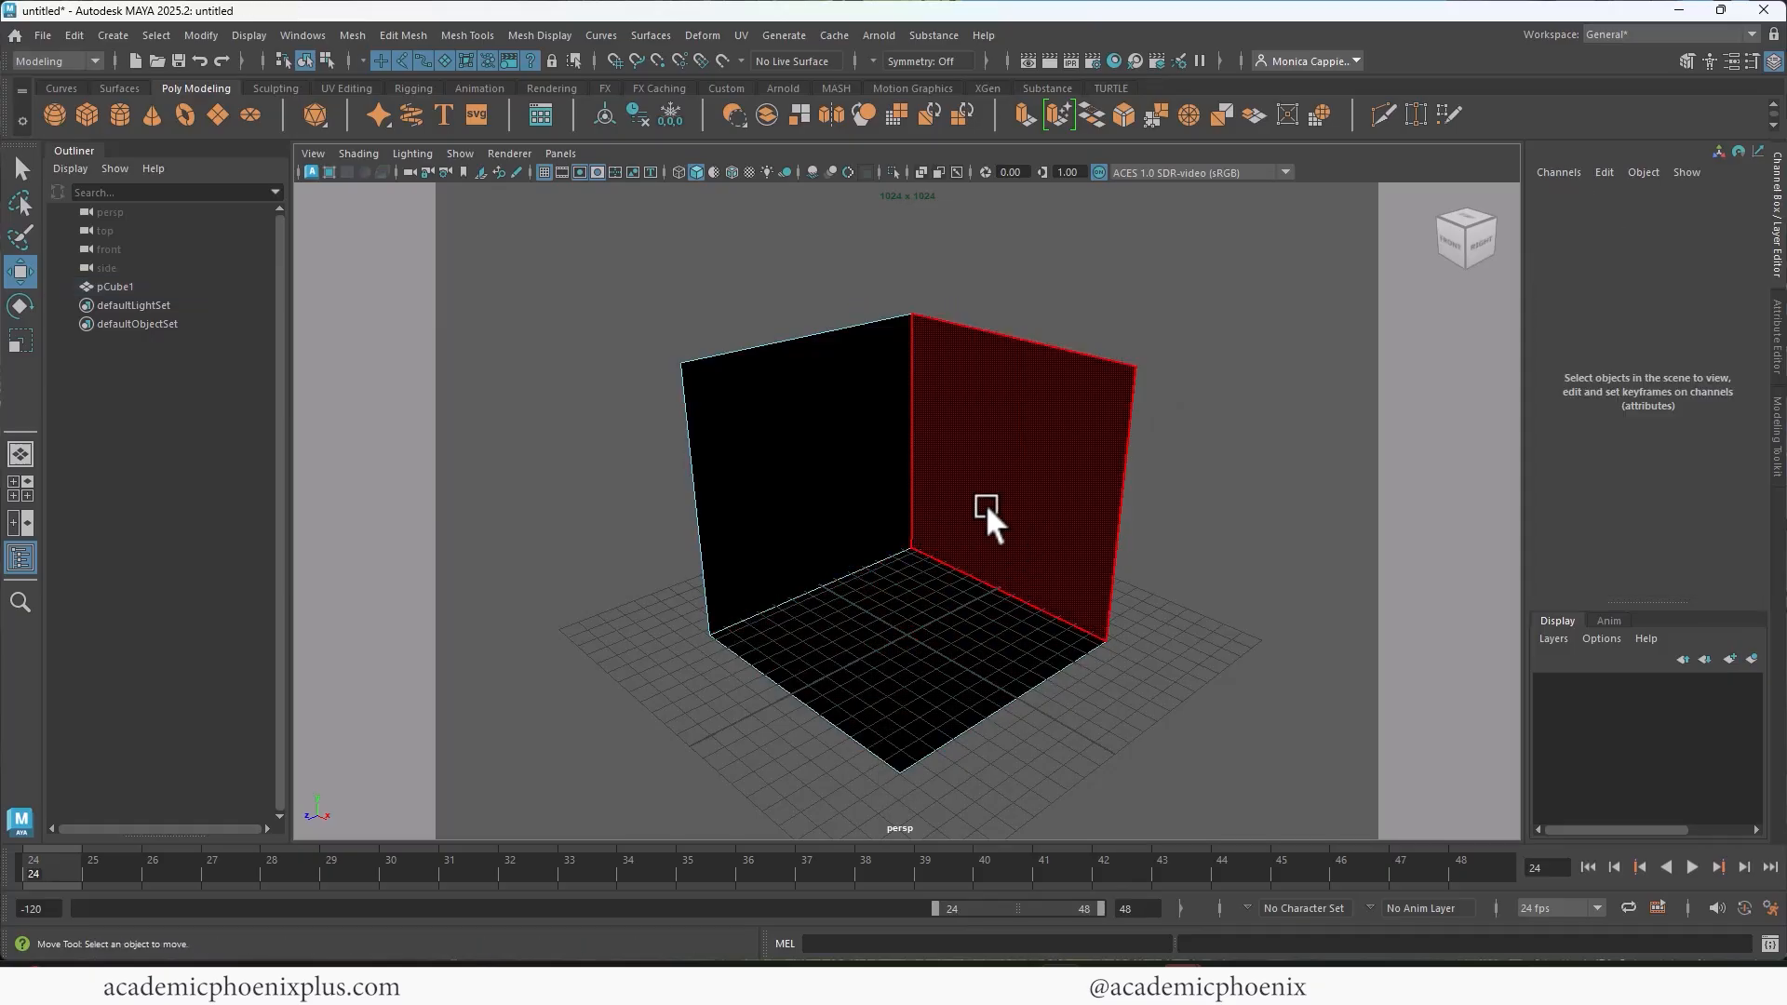
right_drag(1015, 428, 1107, 401)
click(1238, 424)
click(1024, 470)
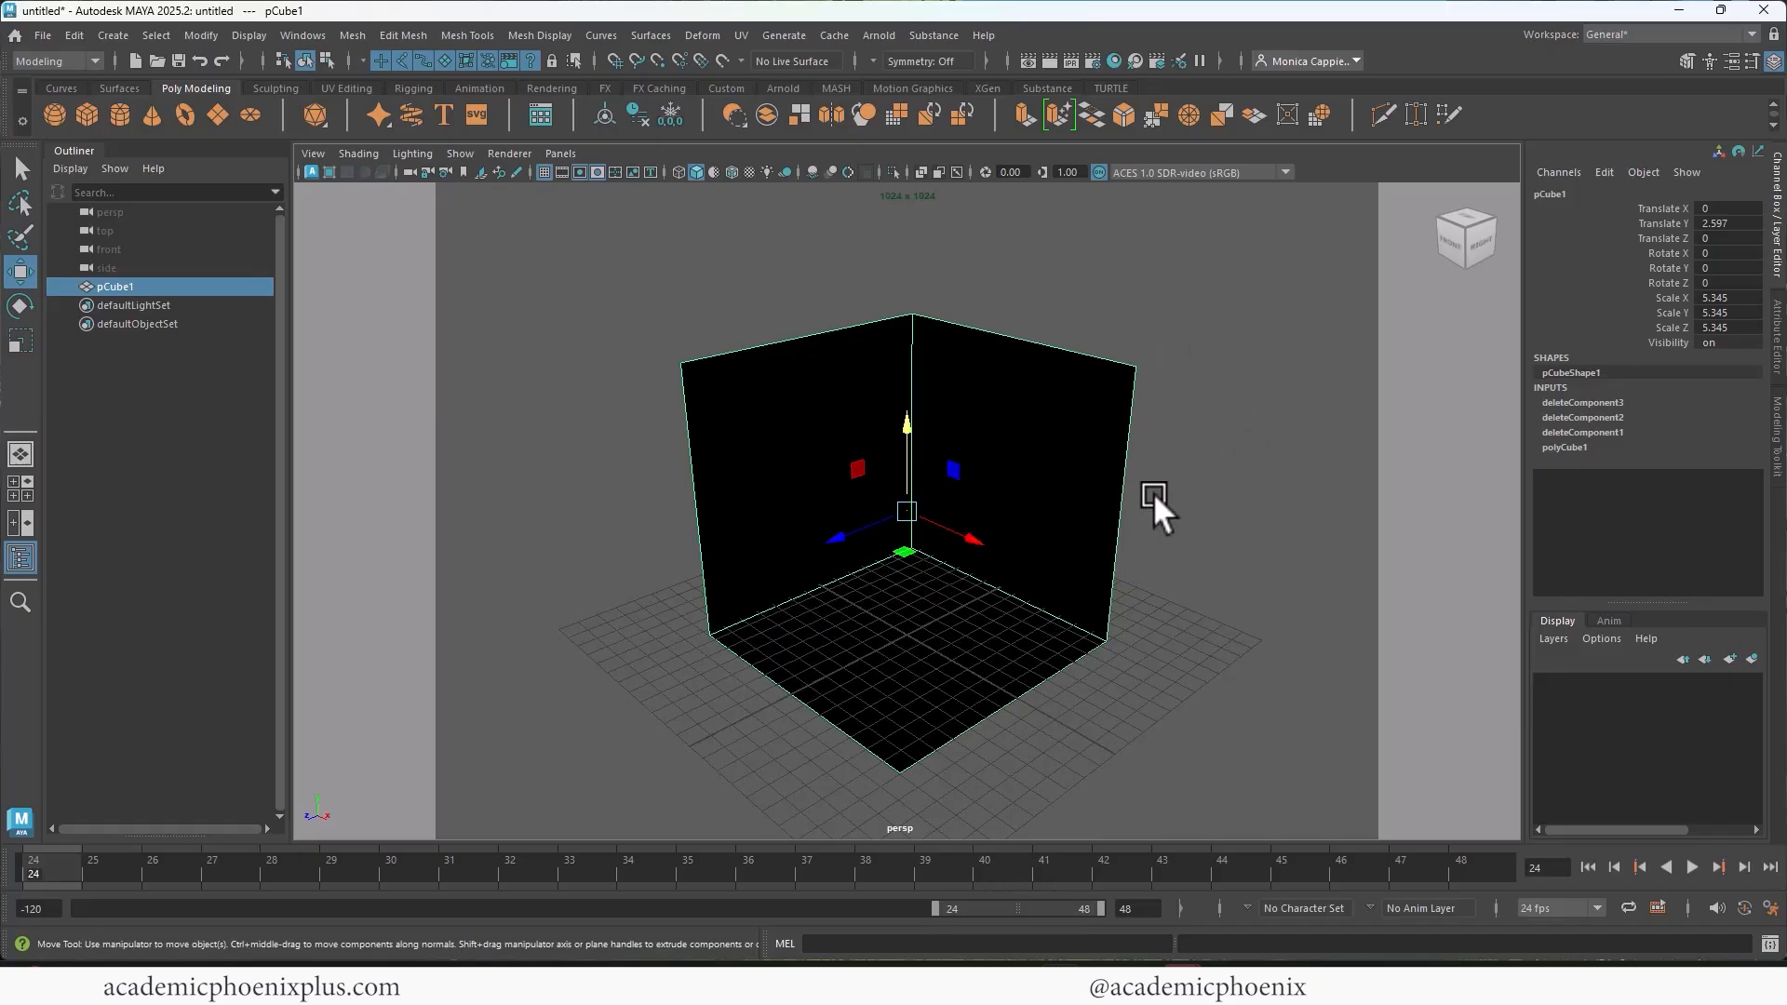
Step: Extract the floor face of the open box as a separate mesh
alt+drag(1154, 493, 1248, 478)
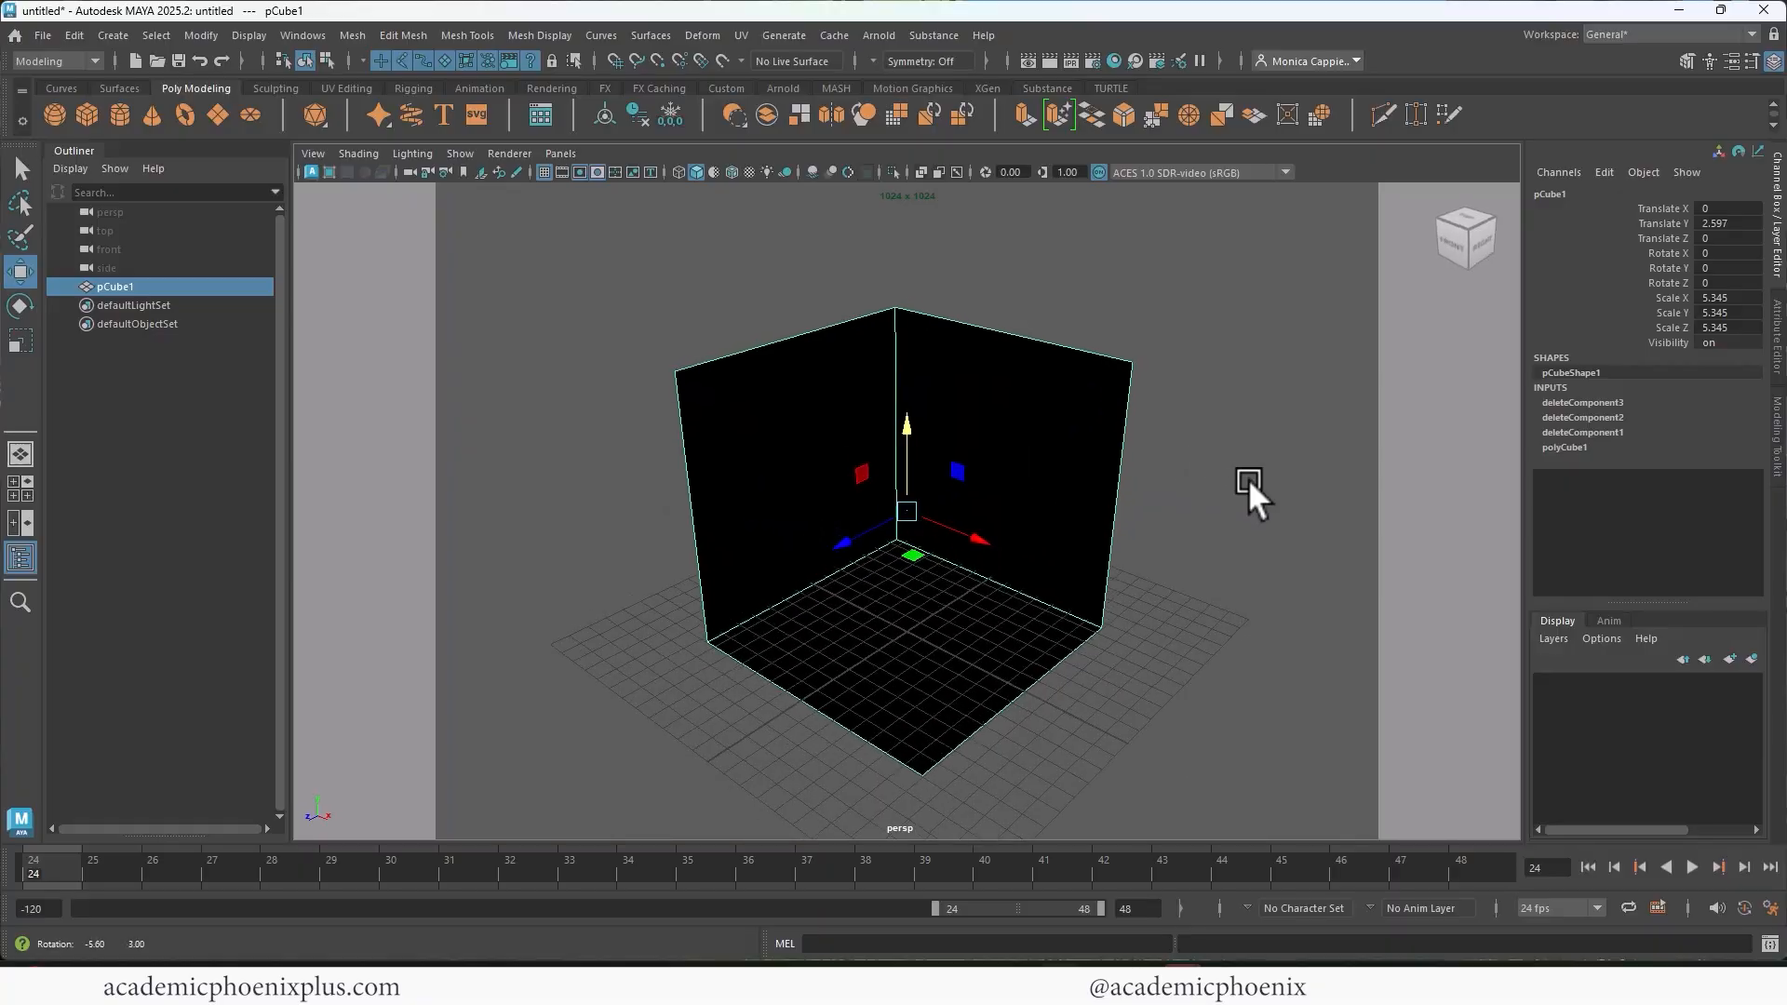
alt+drag(1248, 478, 1206, 477)
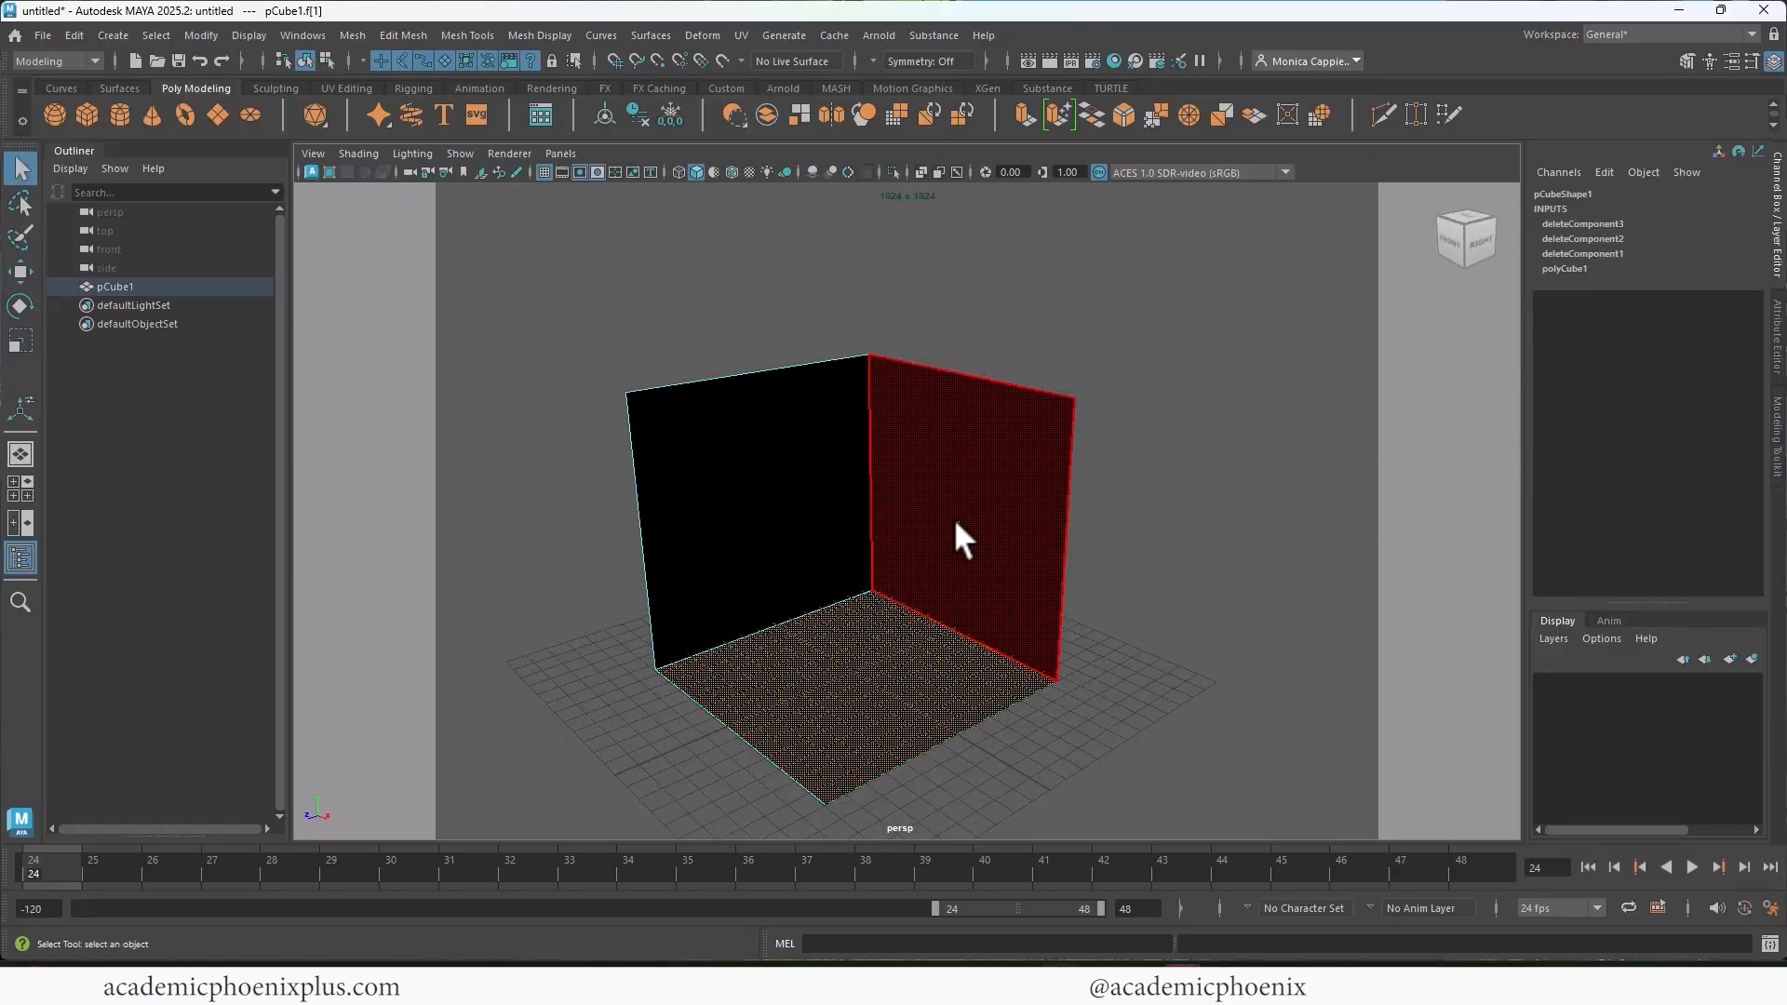
click(808, 521)
click(937, 518)
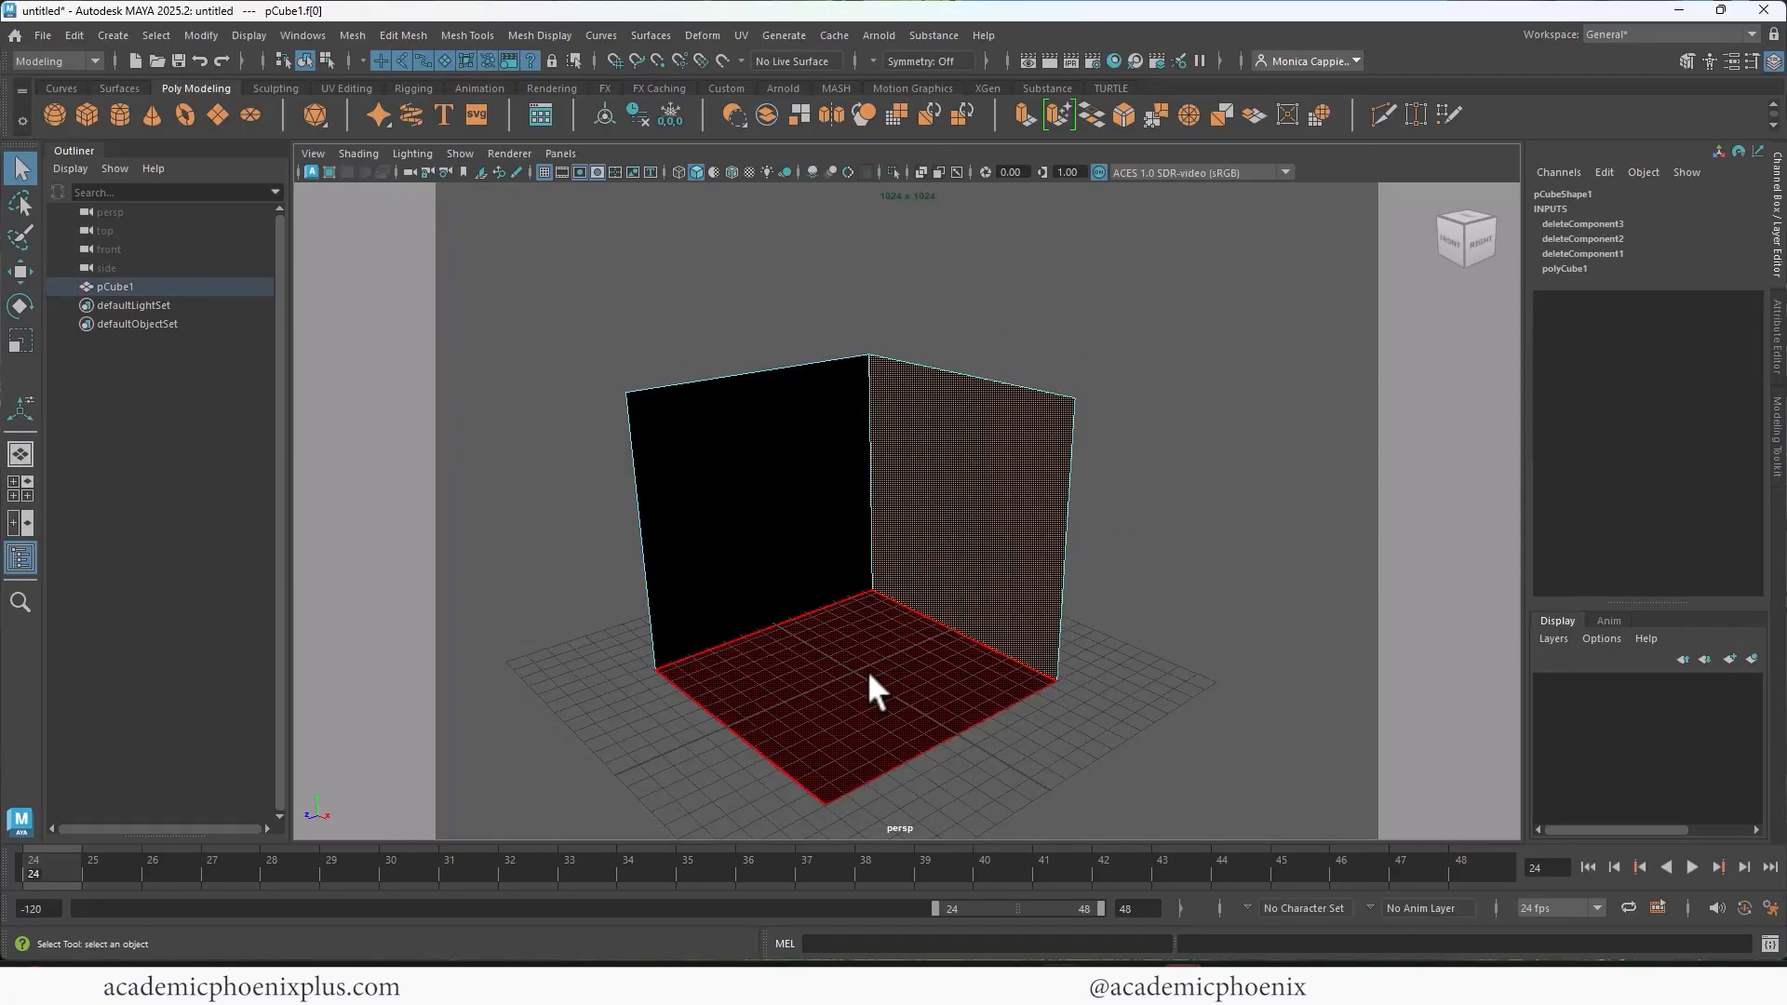
click(866, 676)
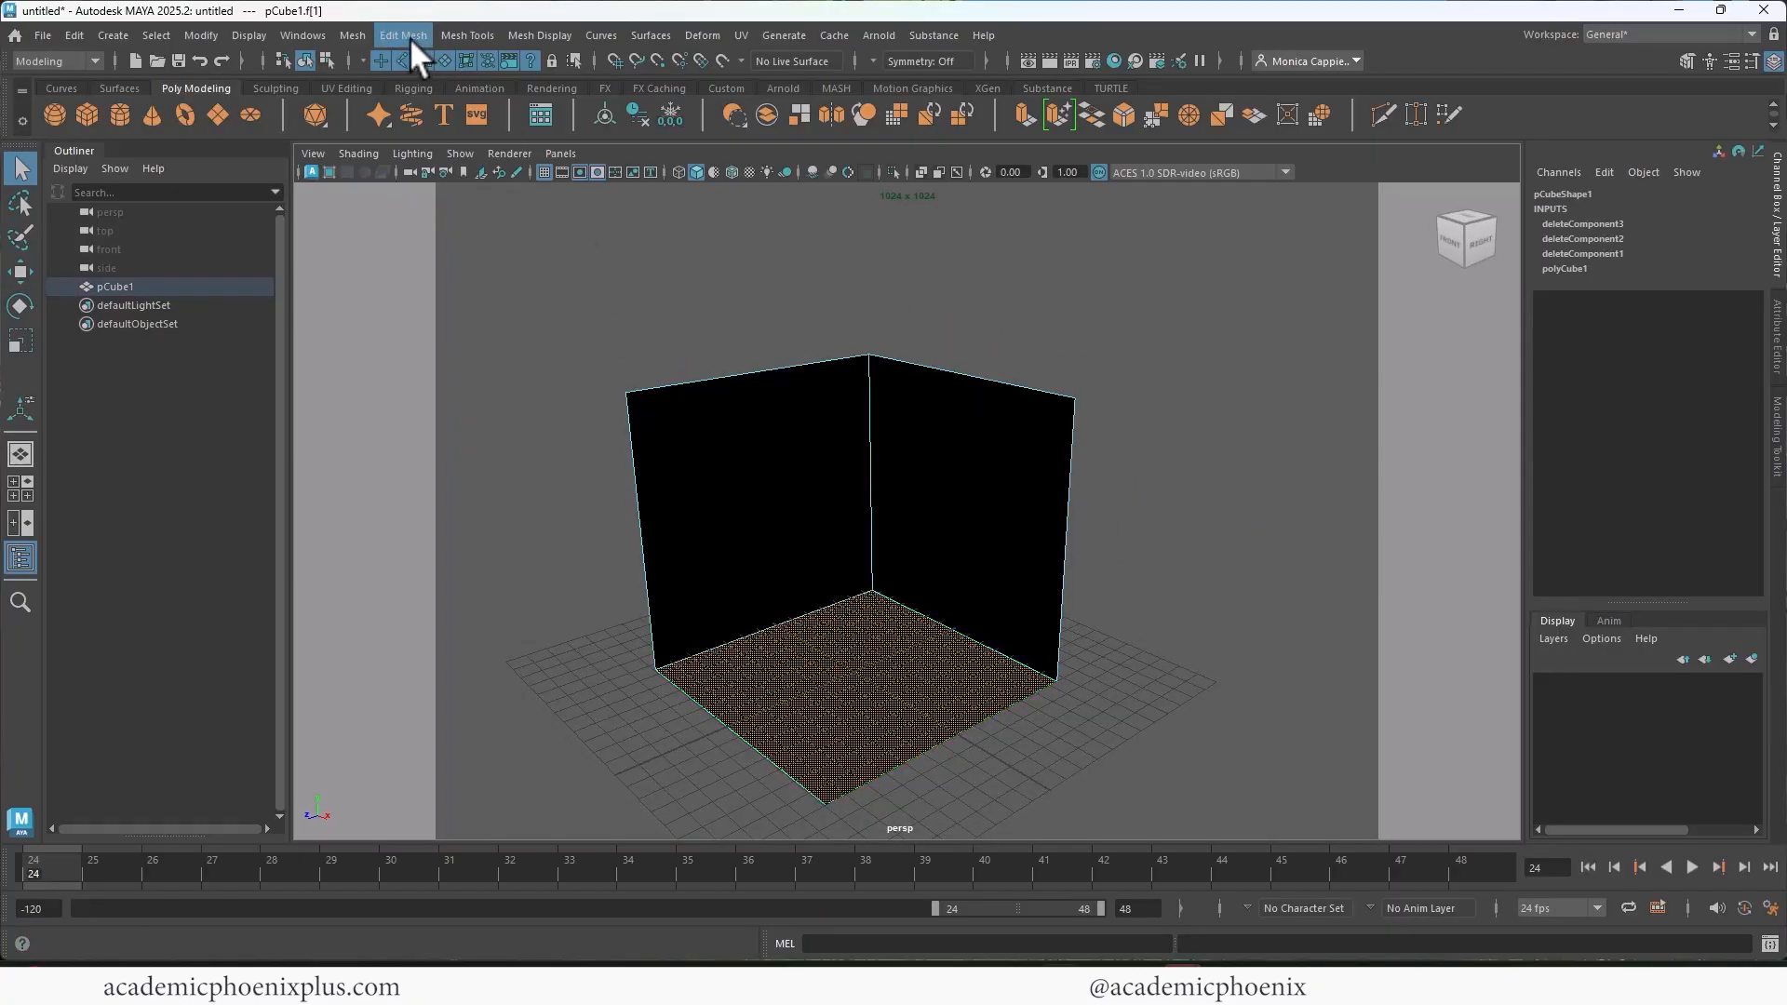
click(467, 37)
mouse_move(417, 33)
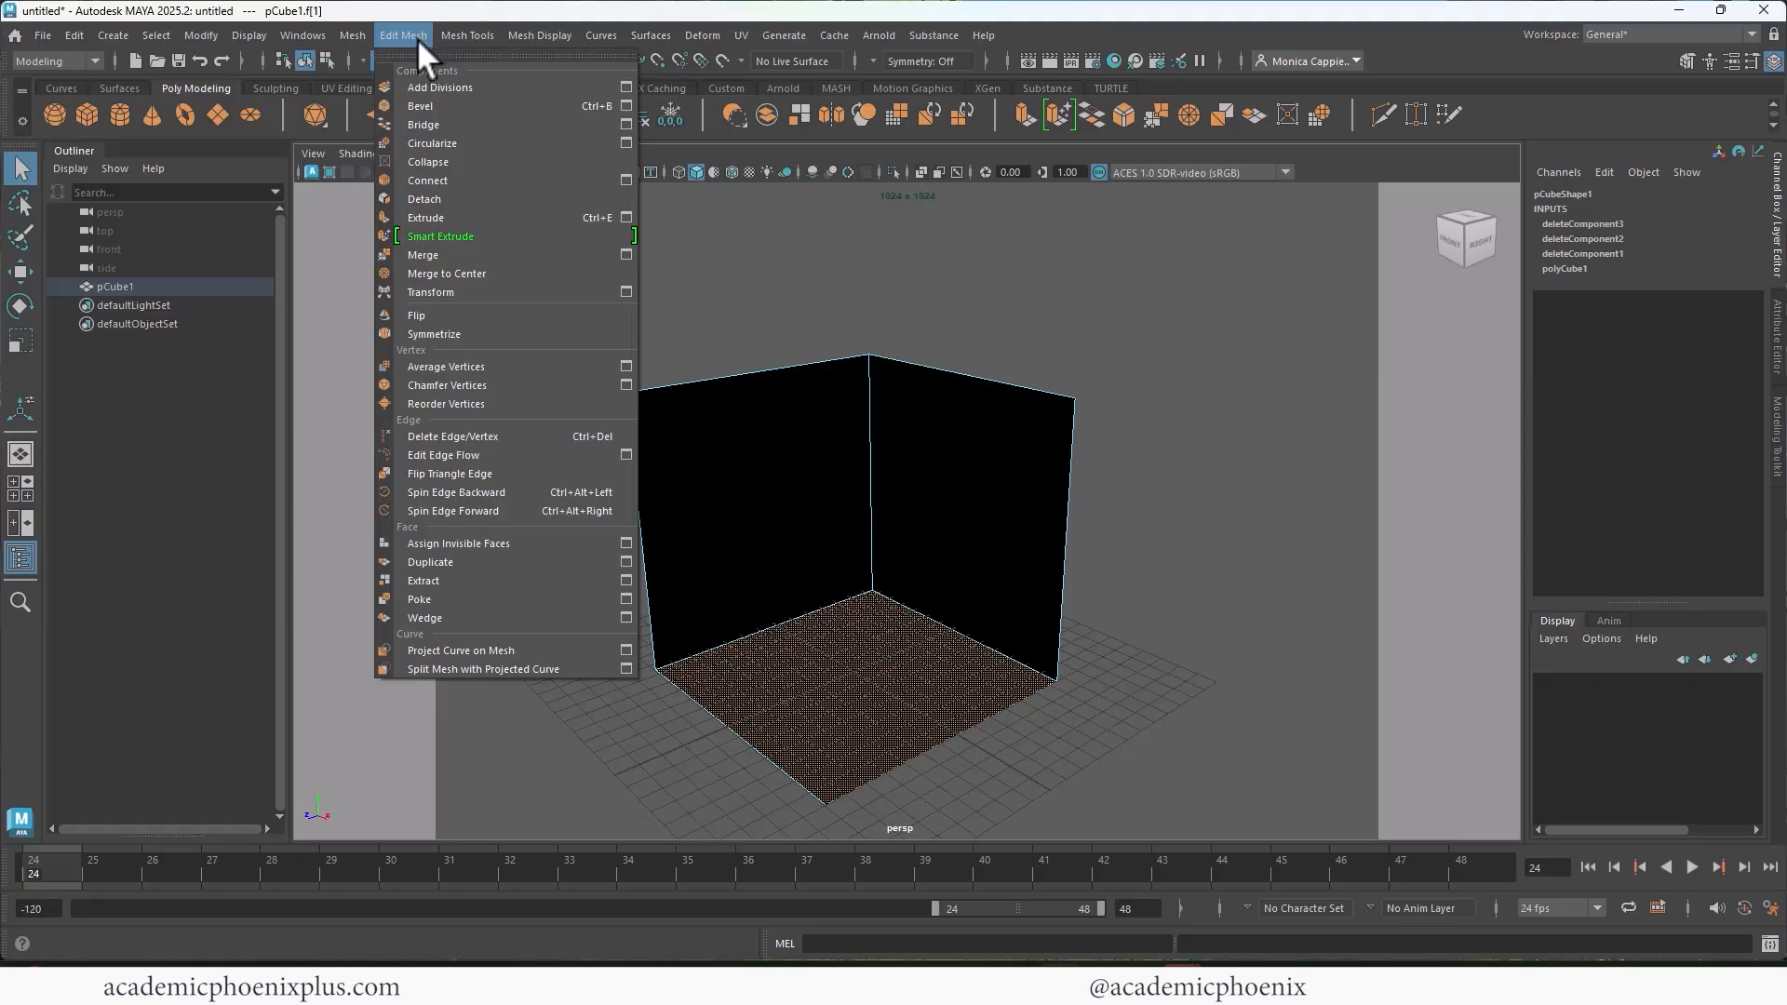
click(475, 580)
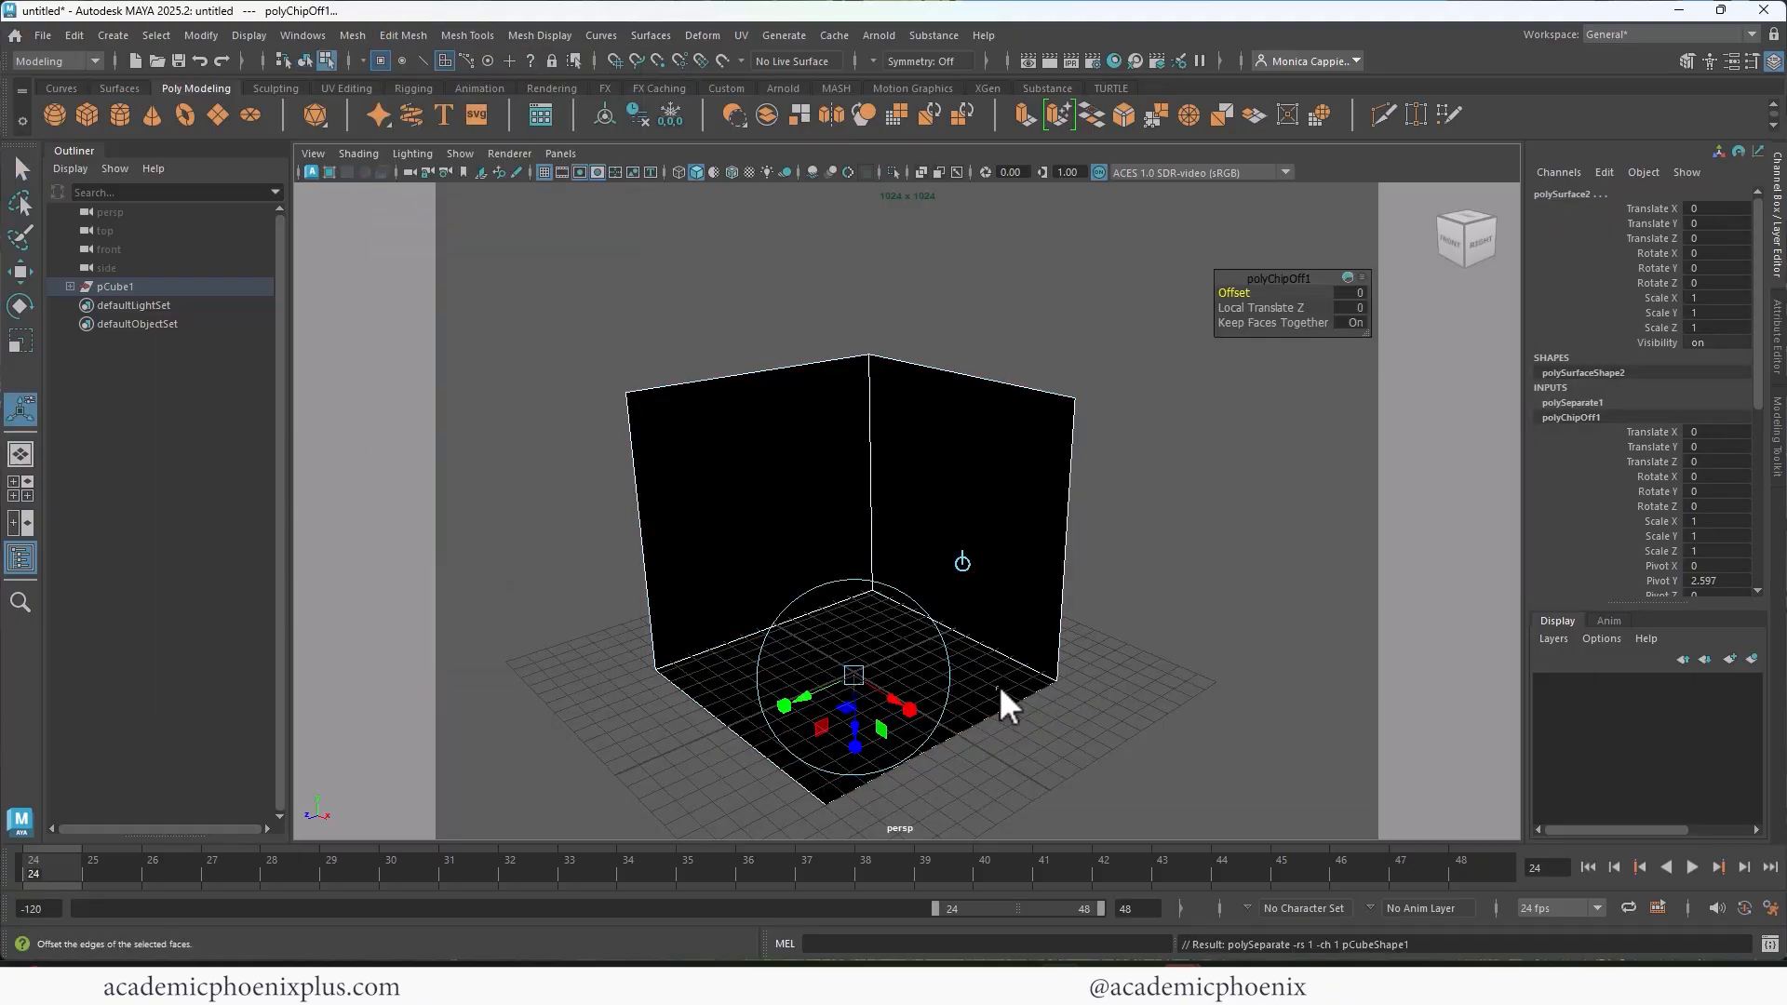
Step: Extrude the floor face downward by about 0.33 to give the floor thickness
right_drag(1001, 456, 1085, 428)
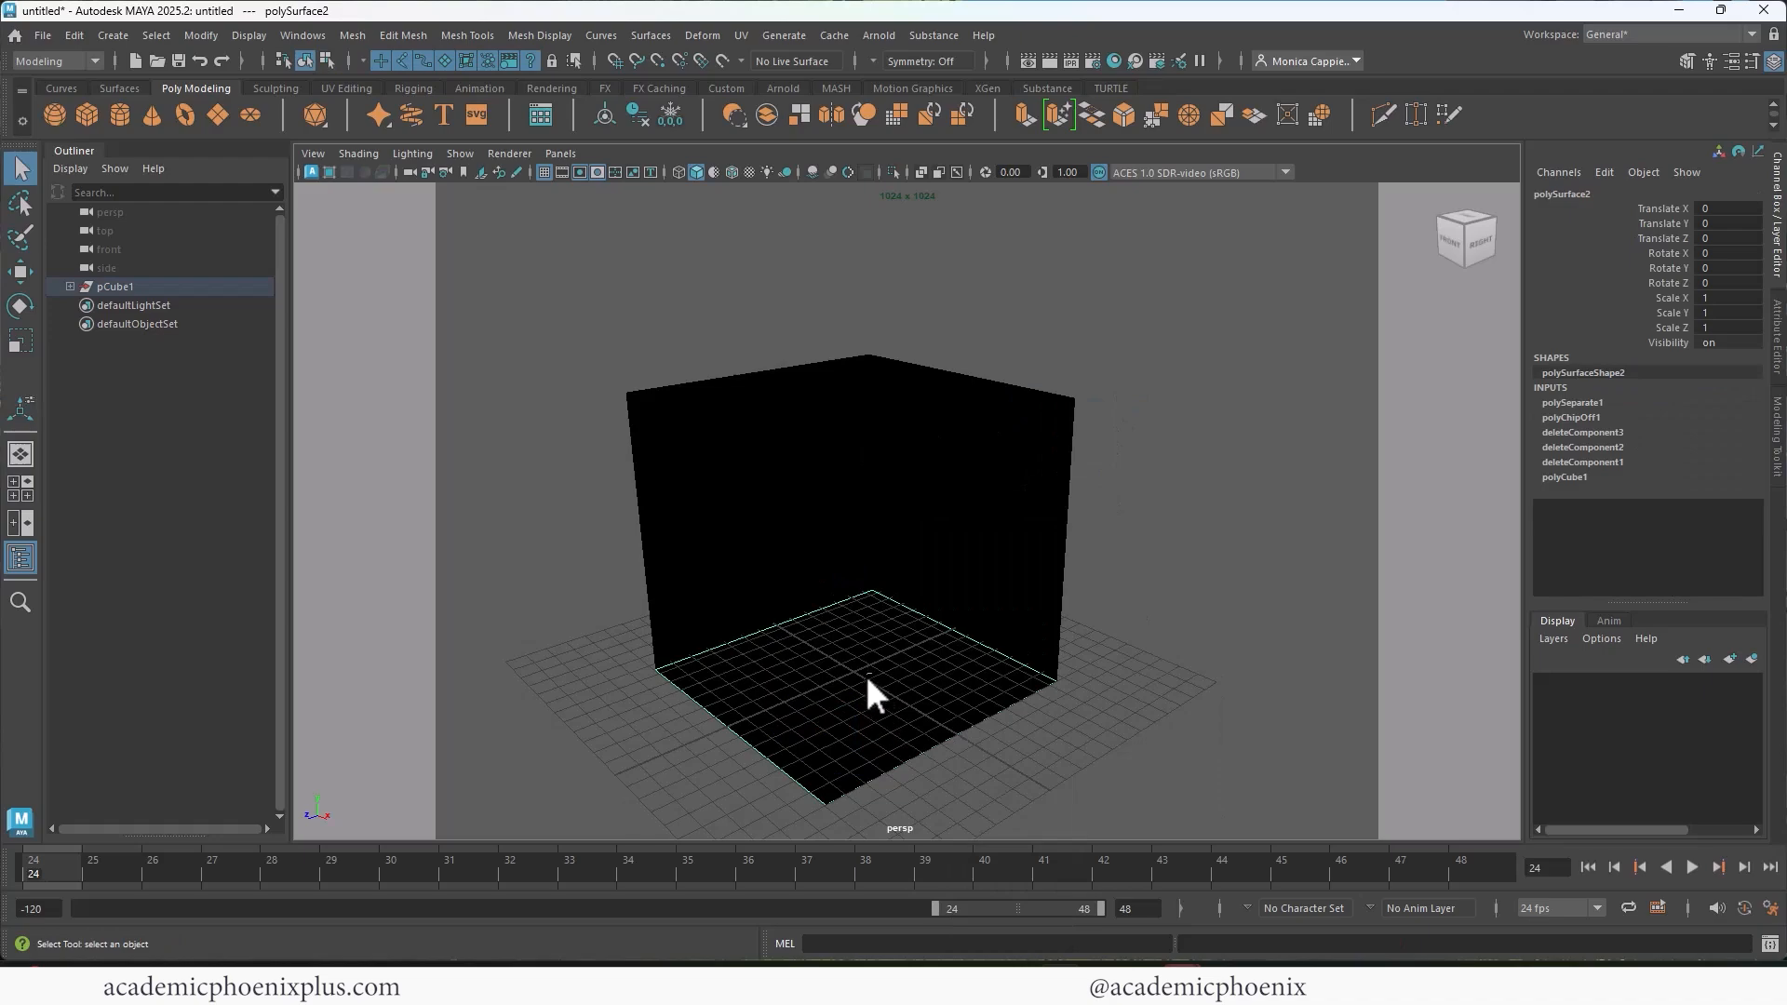
right_drag(867, 676, 872, 484)
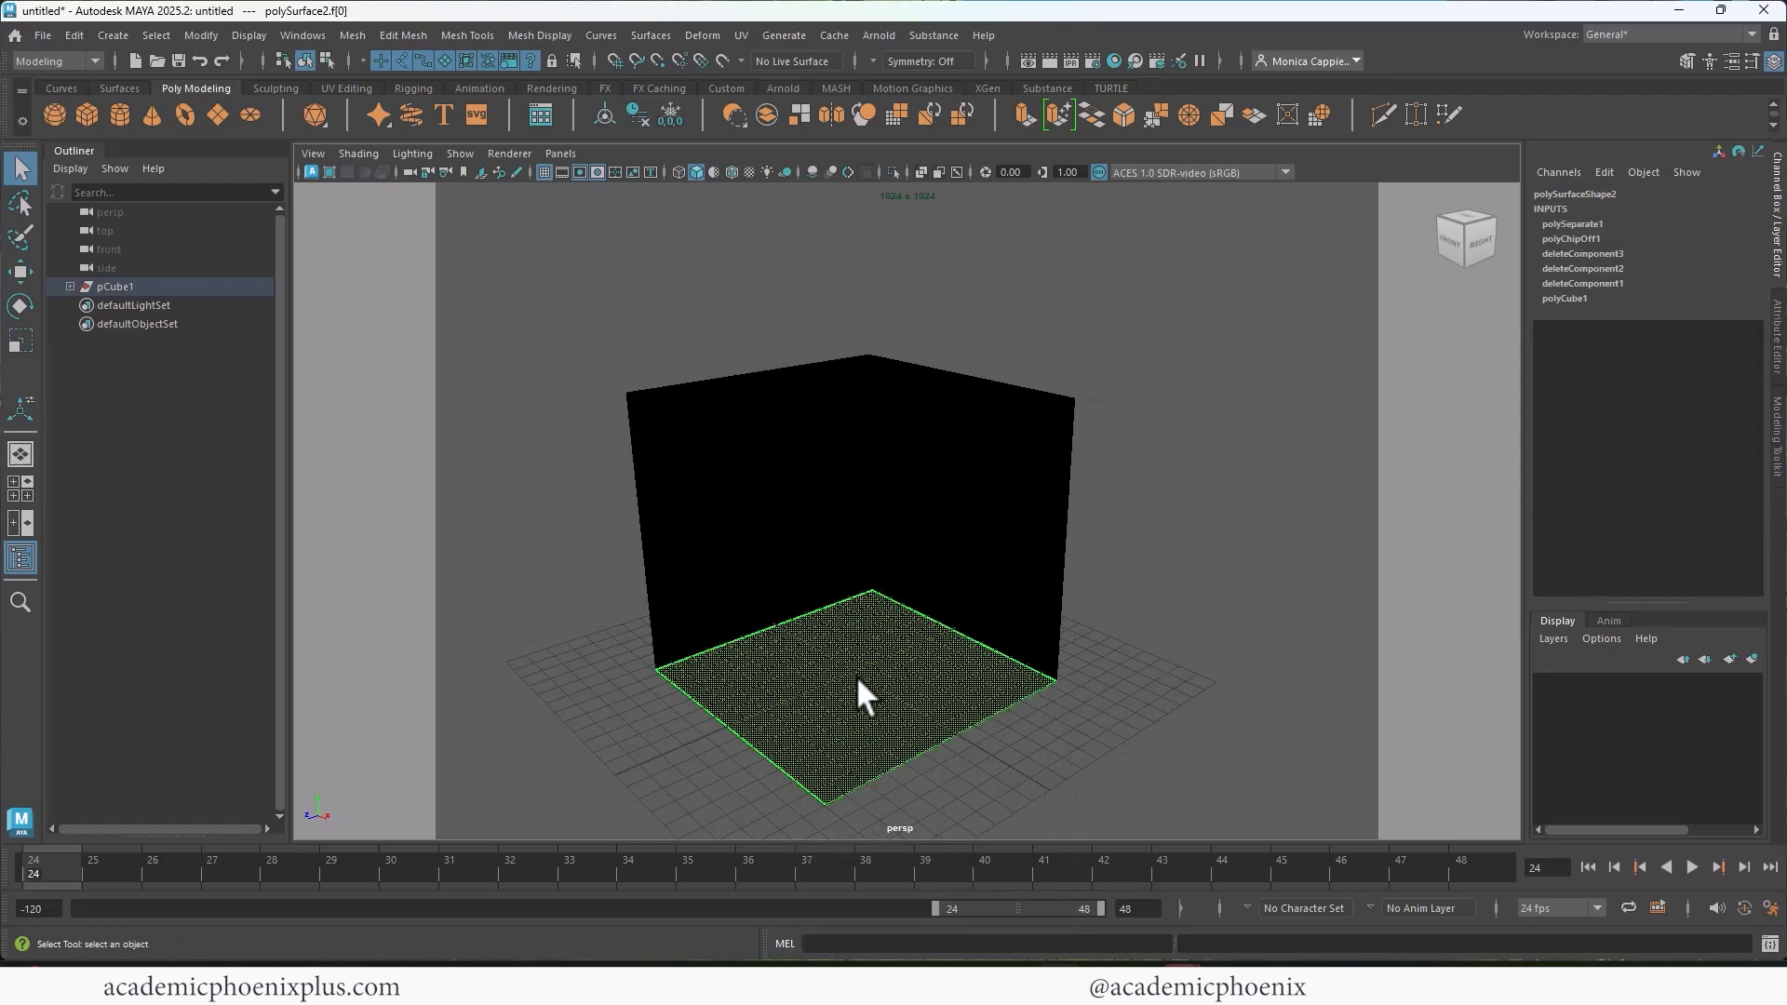
key(ctrl+e)
drag(869, 687, 852, 734)
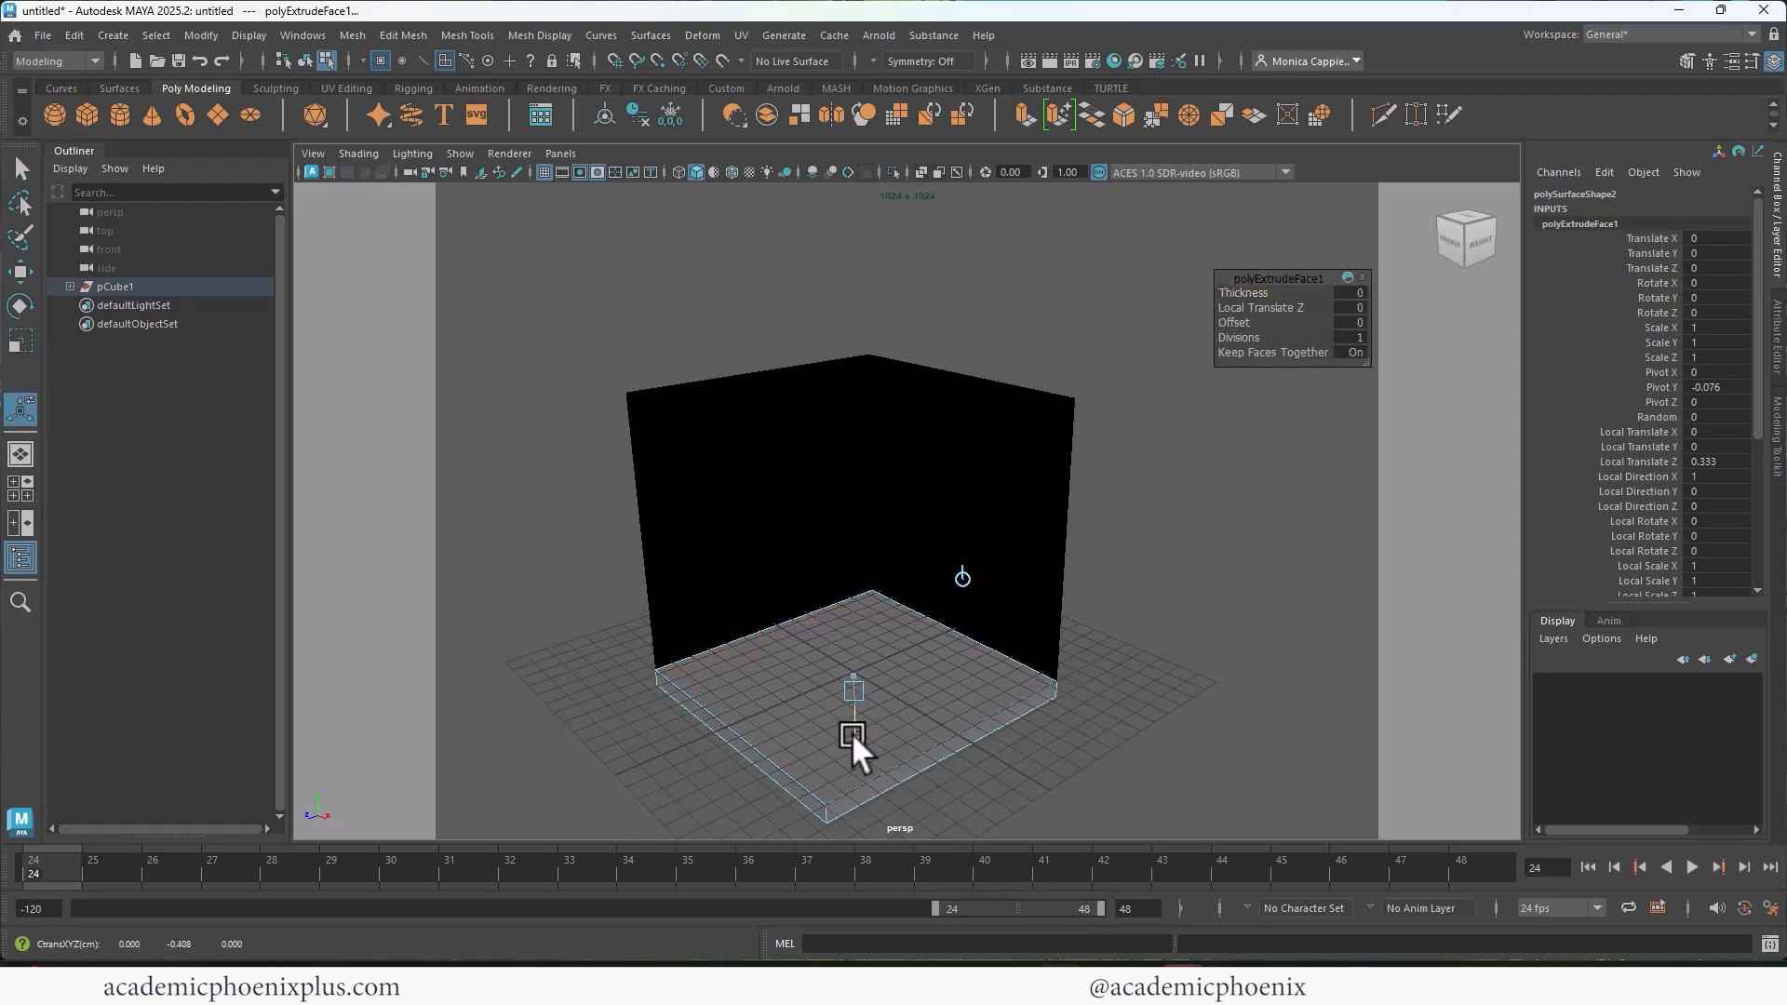
Step: Extrude both wall faces together outward by about 0.71 to give the walls thickness
right_drag(894, 683, 1013, 475)
click(1018, 483)
click(987, 475)
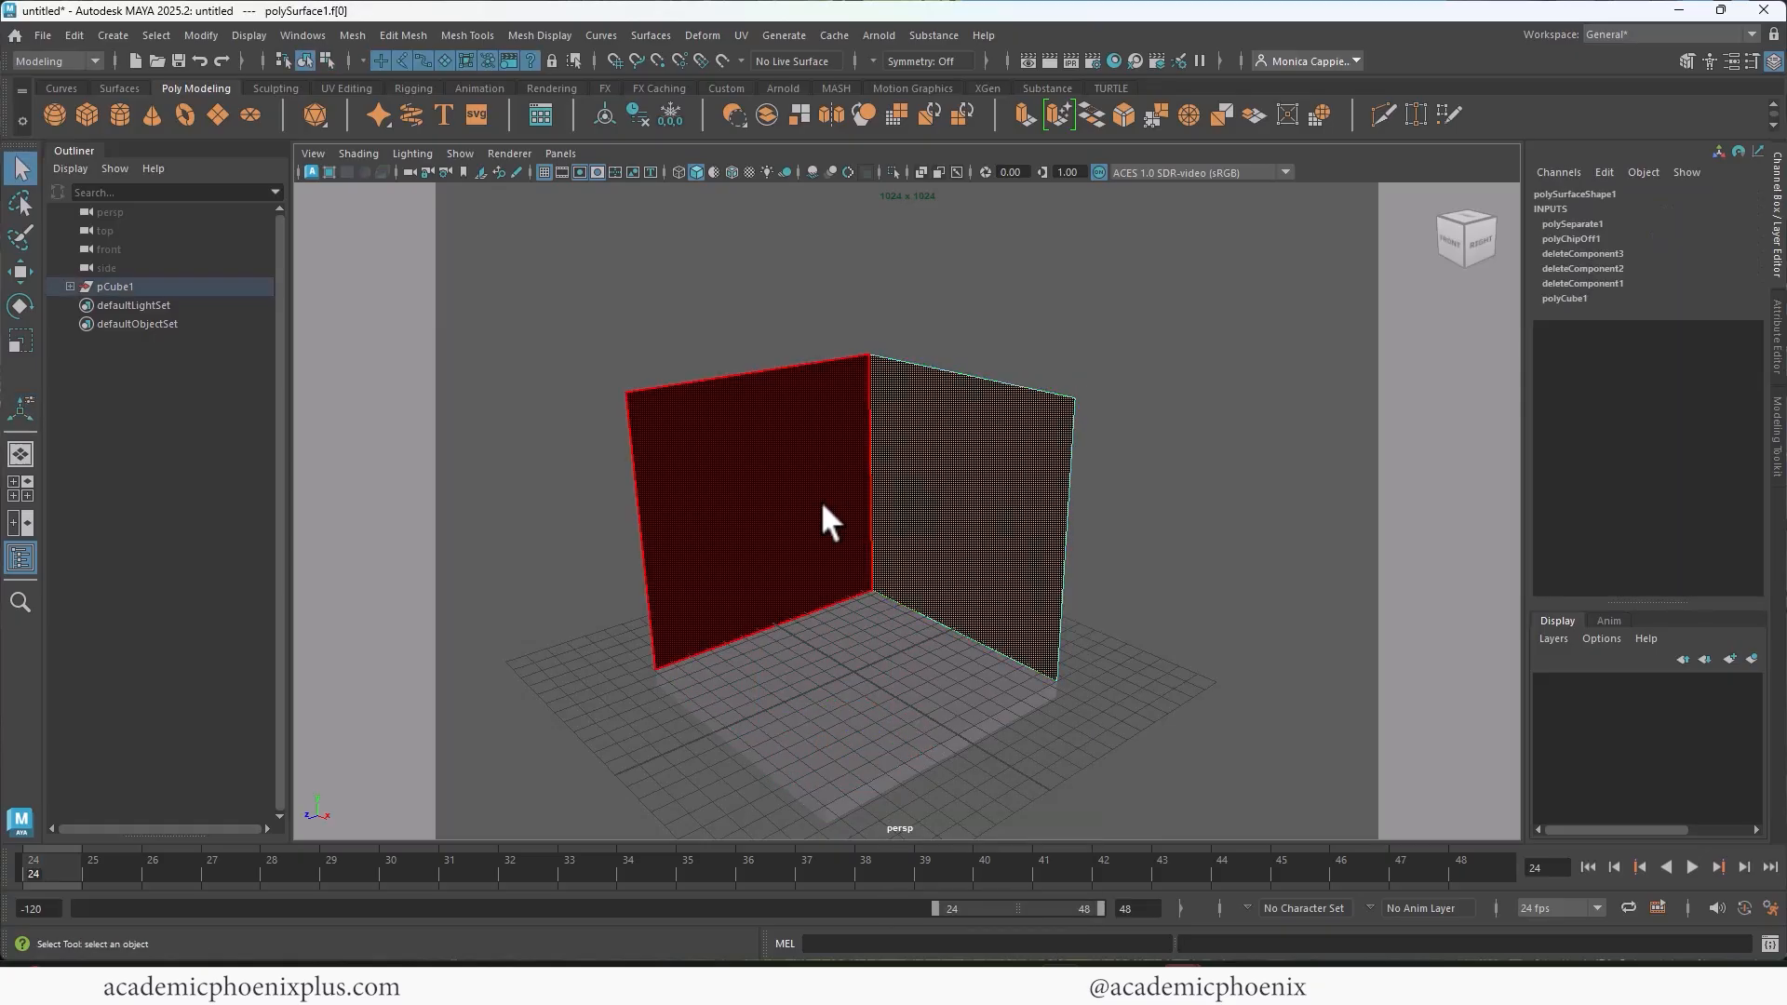
shift+click(838, 520)
key(ctrl+e)
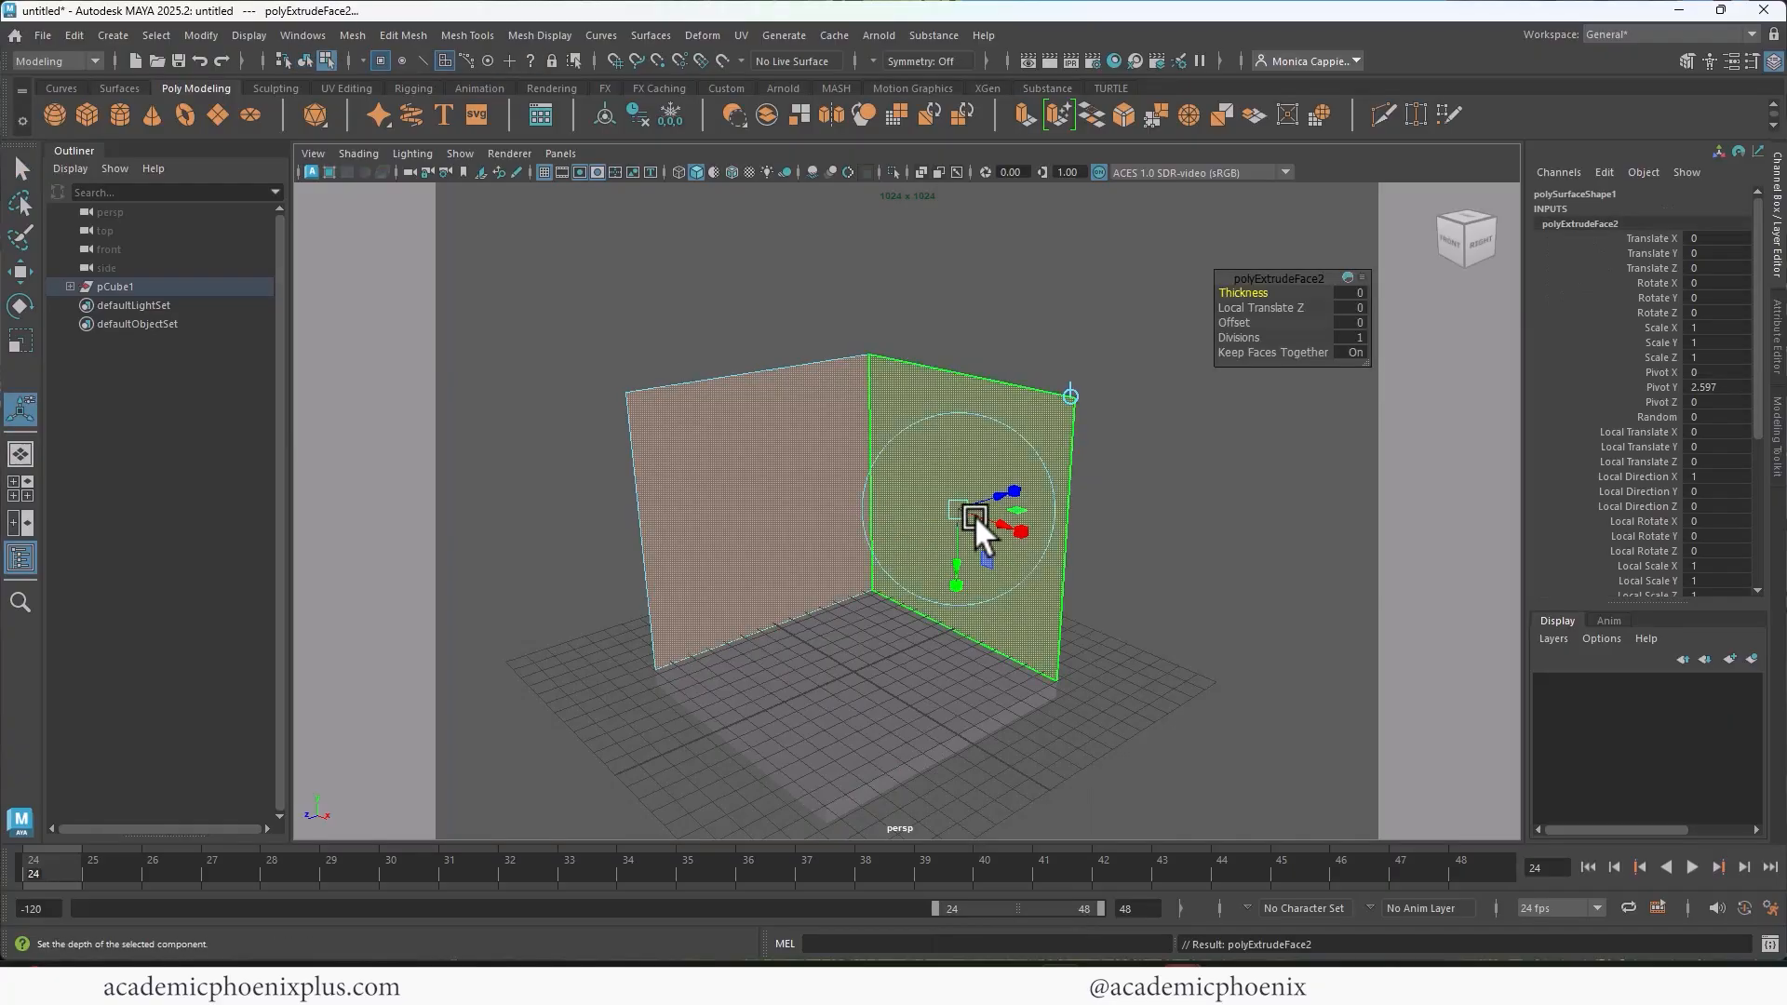
drag(992, 493, 1019, 484)
Step: In the top view, flatten the rear wall's outer vertices along Z so its outer side runs straight
scroll(830, 299, up, 4)
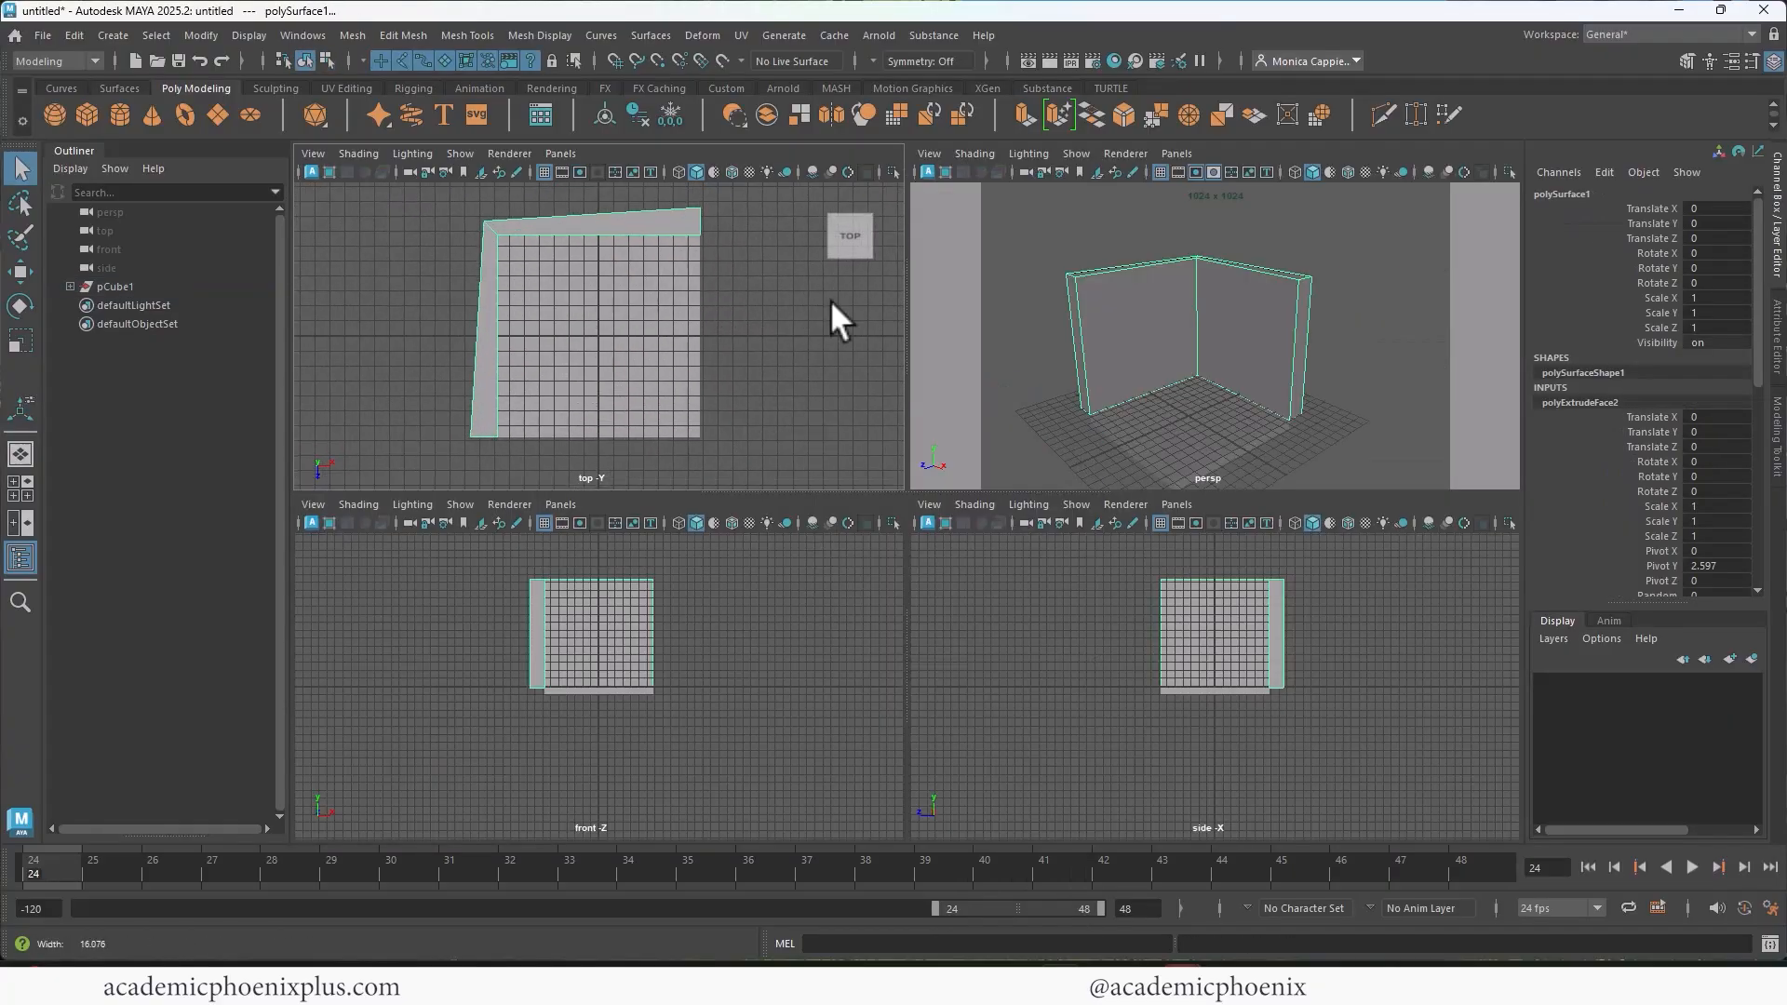
alt+middle_drag(543, 298, 588, 345)
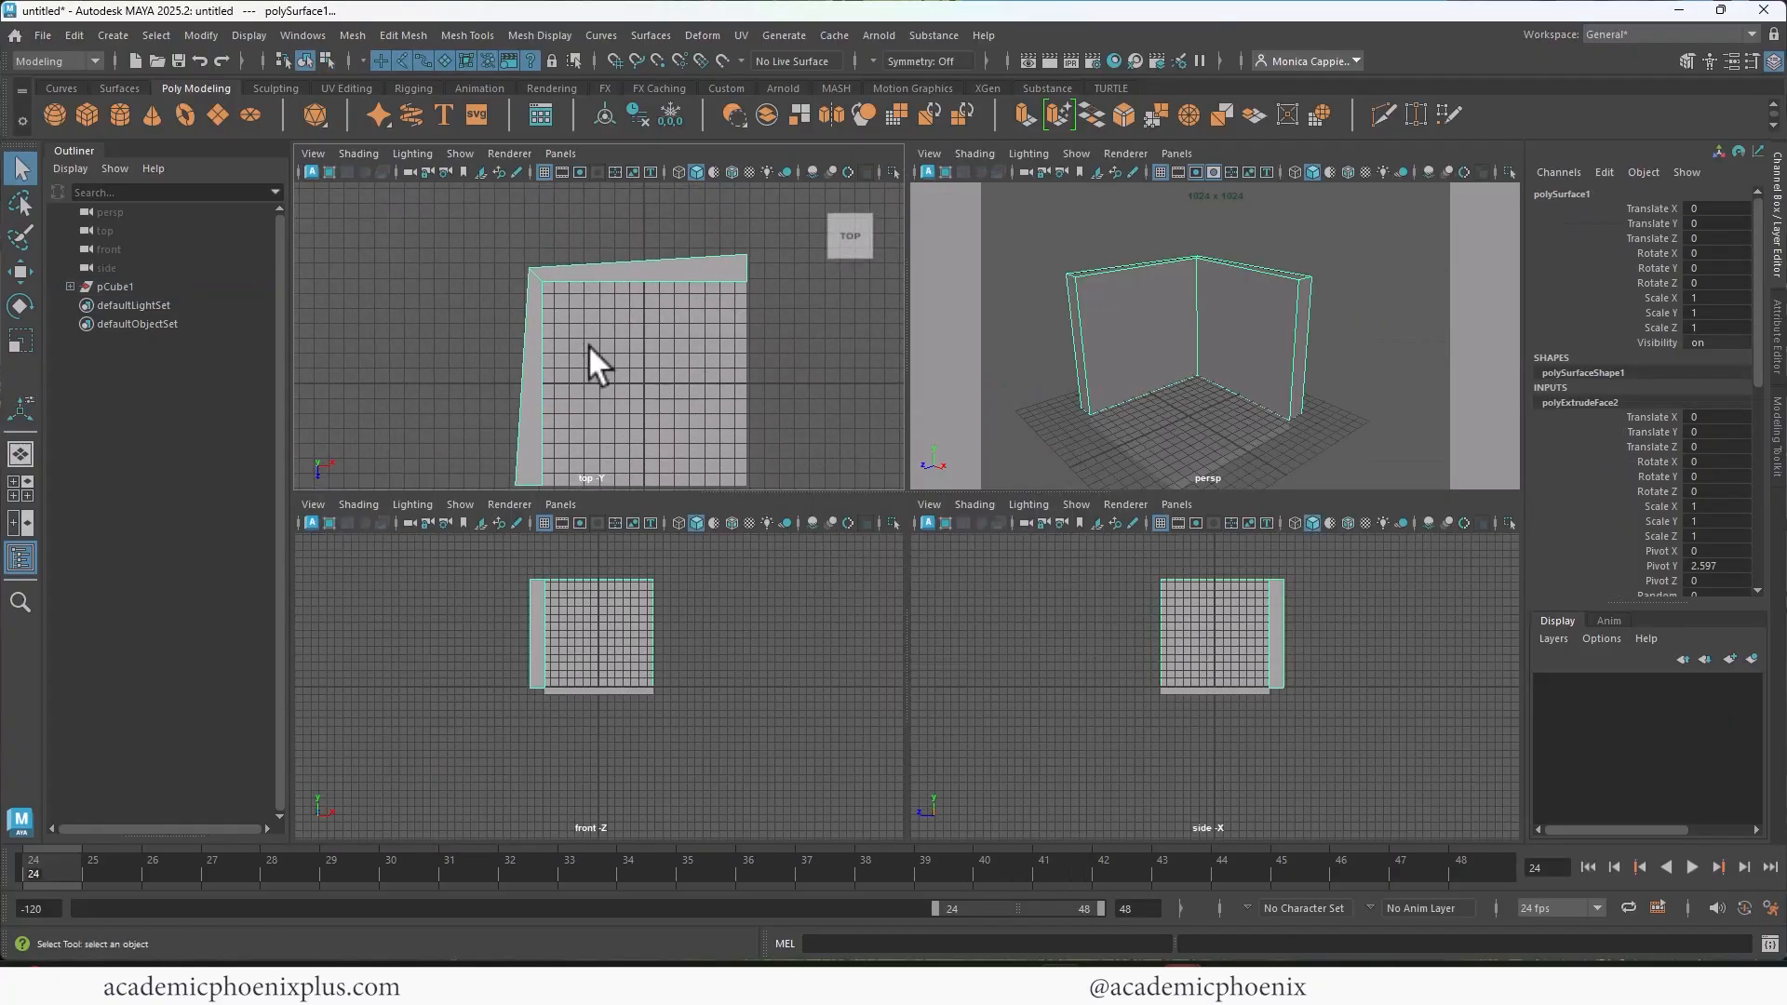
right_click(531, 275)
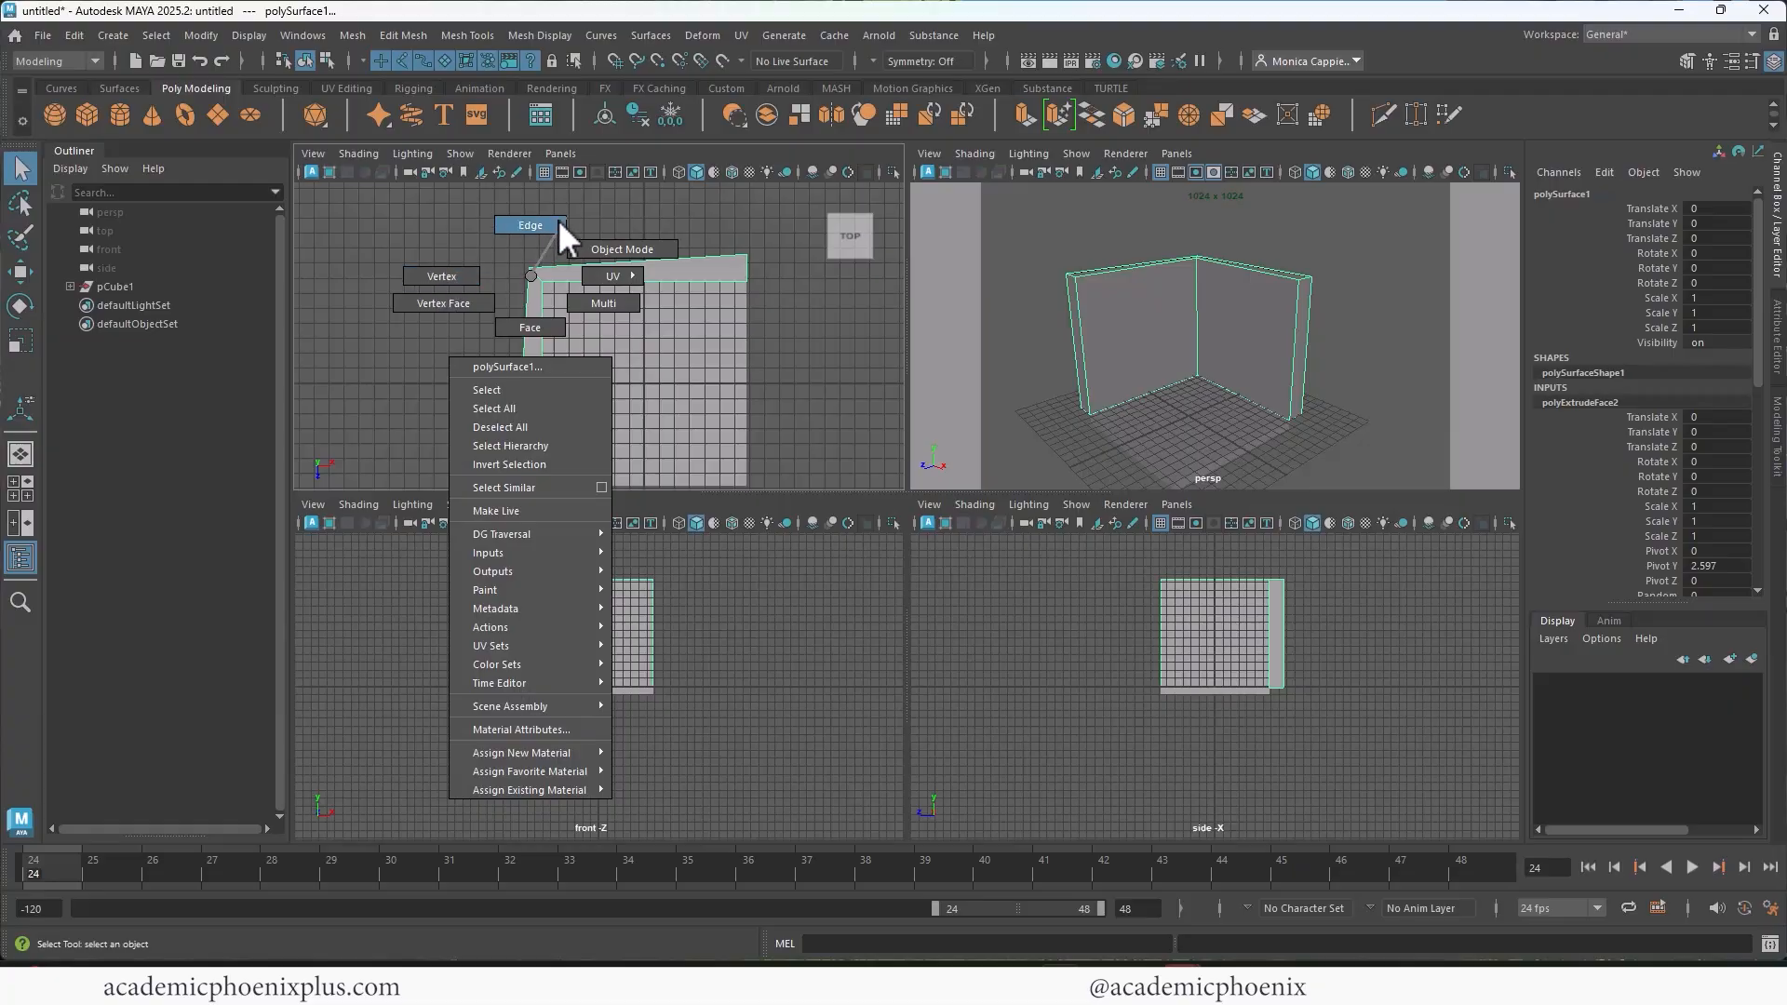
click(456, 276)
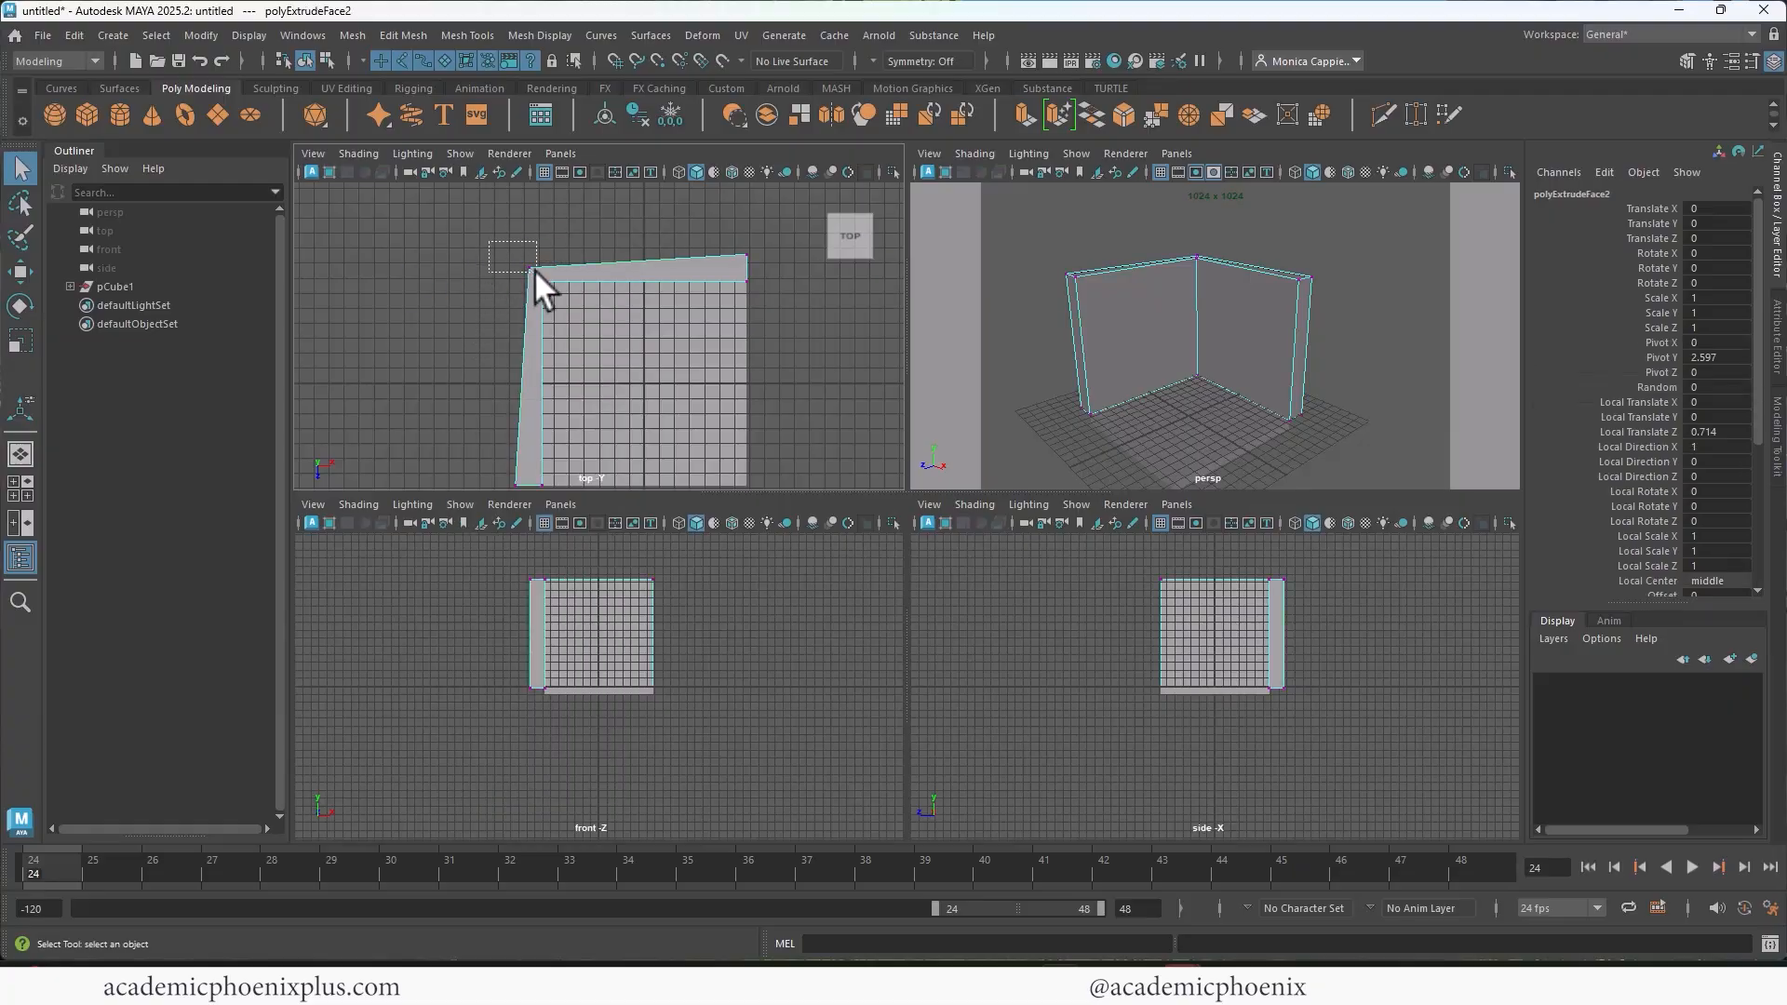
drag(536, 271, 538, 270)
shift+drag(757, 232, 731, 269)
key(r)
drag(638, 340, 648, 232)
alt+middle_drag(657, 374, 711, 321)
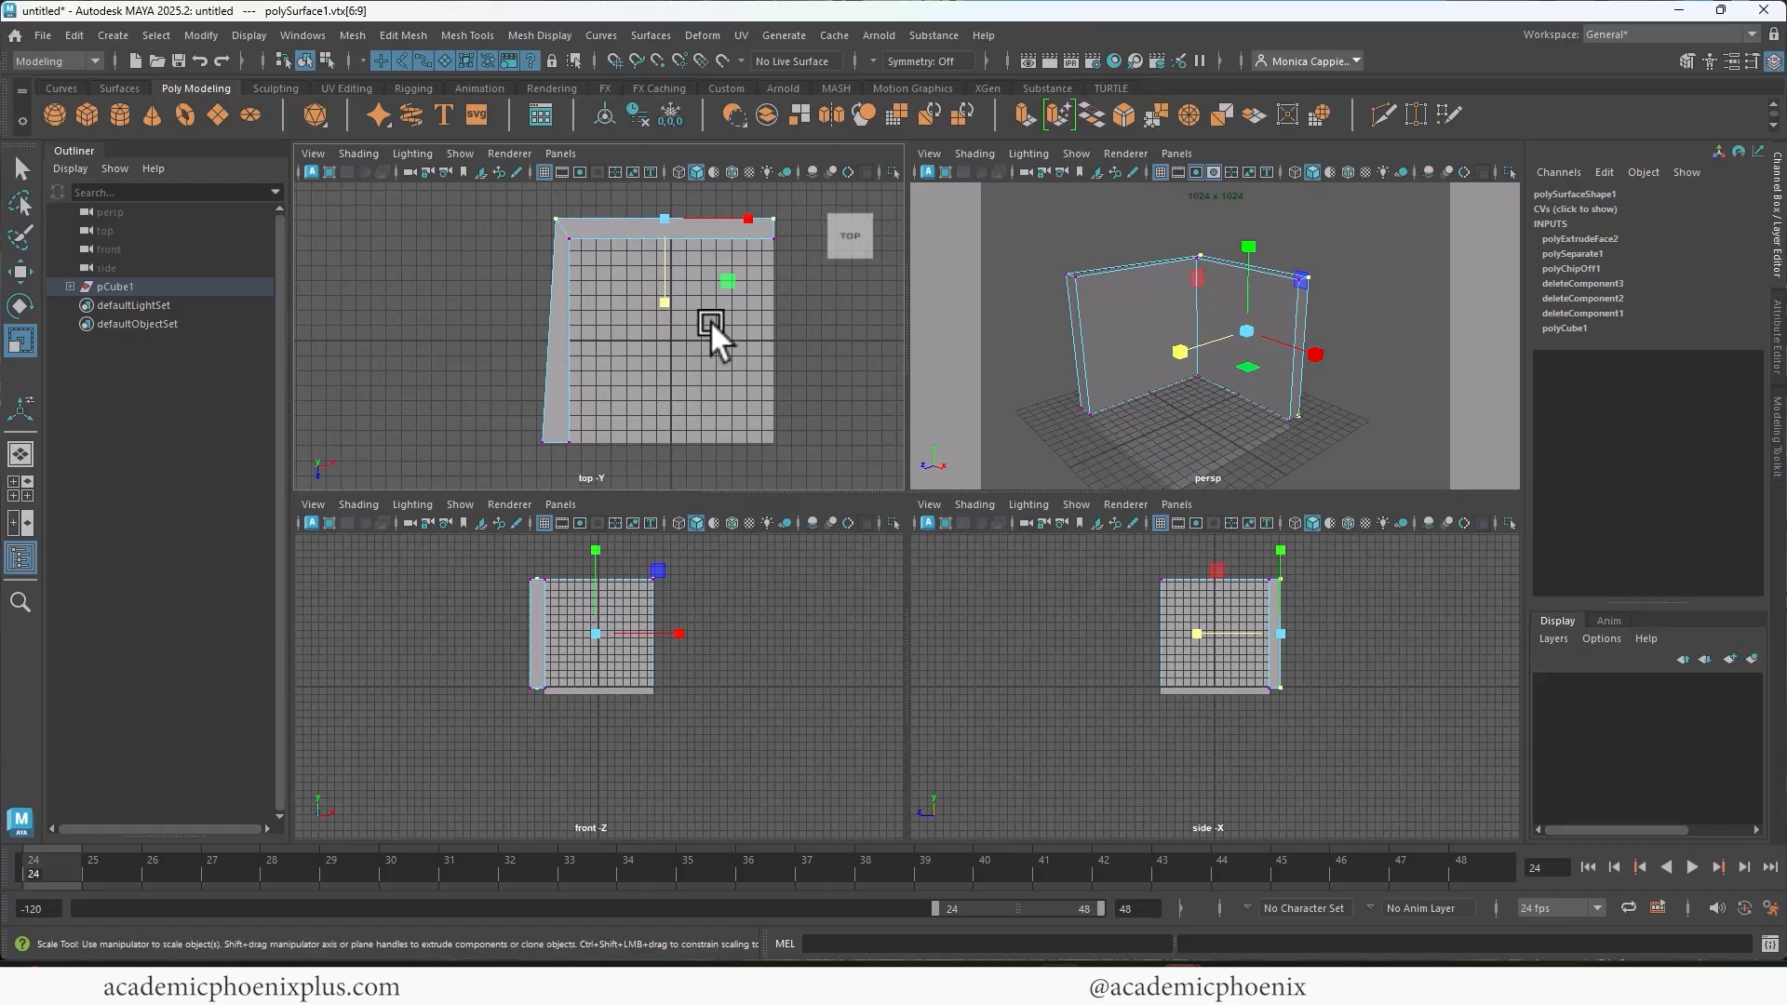
Step: Flatten the side wall's outer vertices along X so its outer side runs straight, and return to object mode
drag(534, 439, 549, 450)
shift+drag(532, 213, 563, 229)
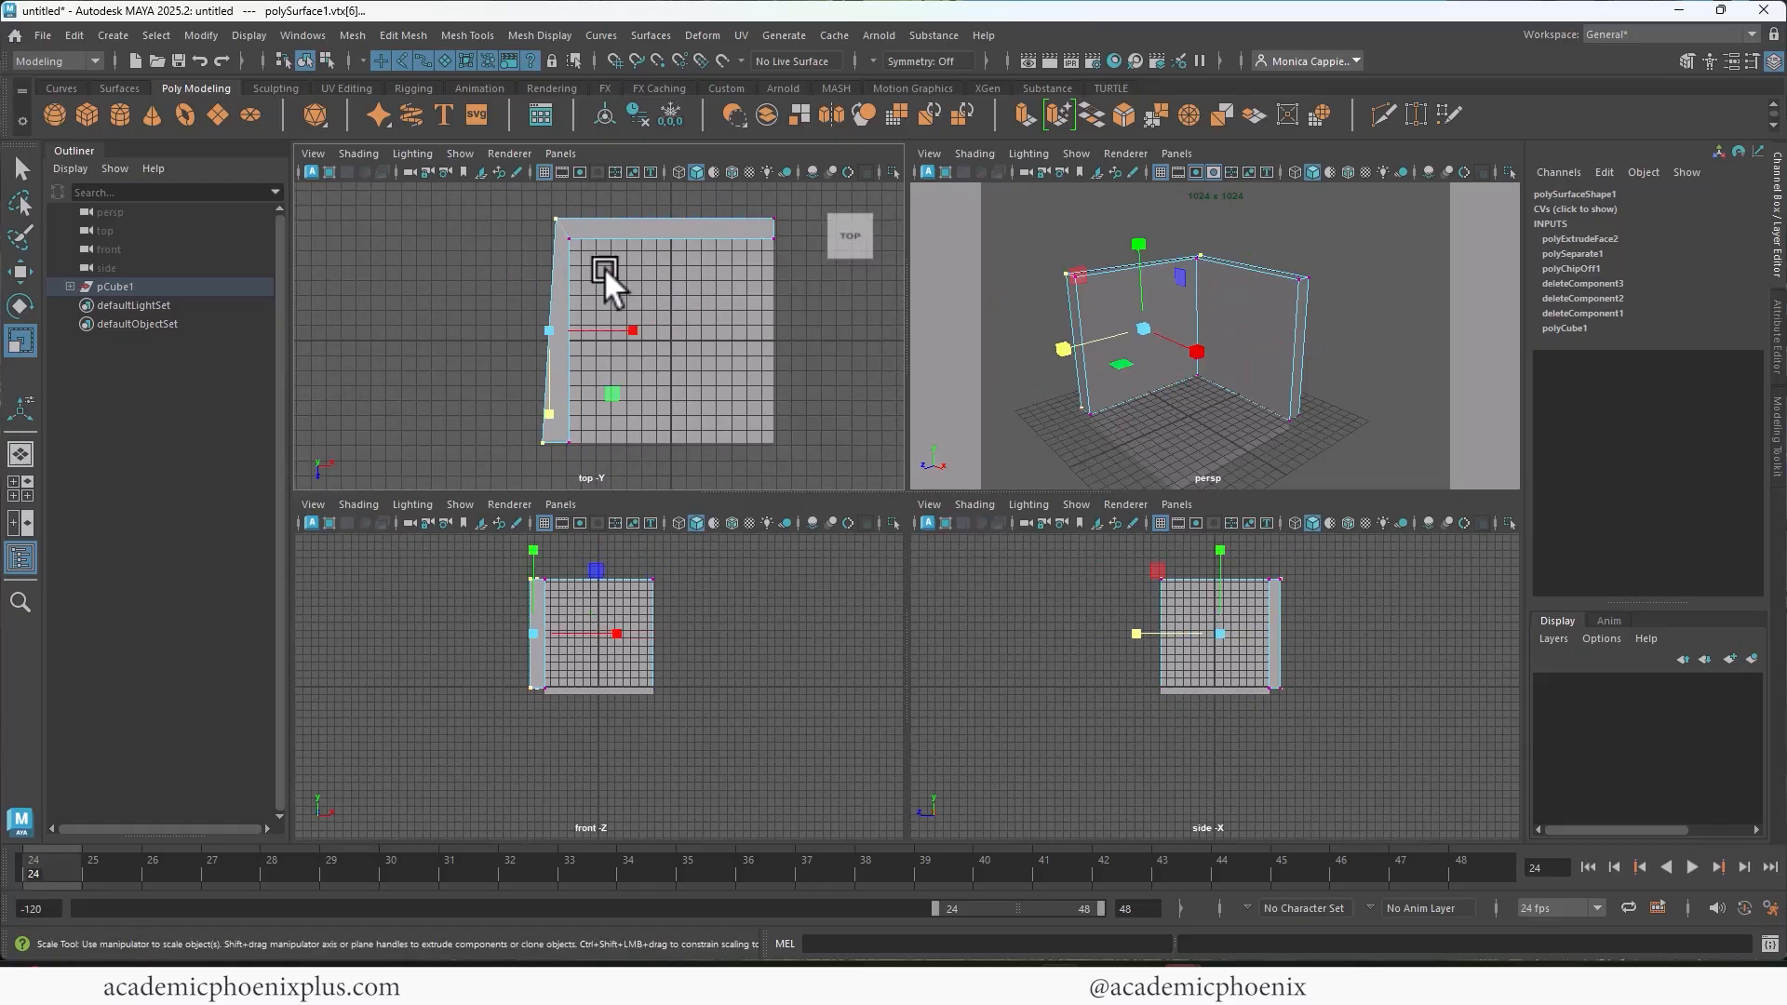
key(r)
drag(635, 326, 551, 322)
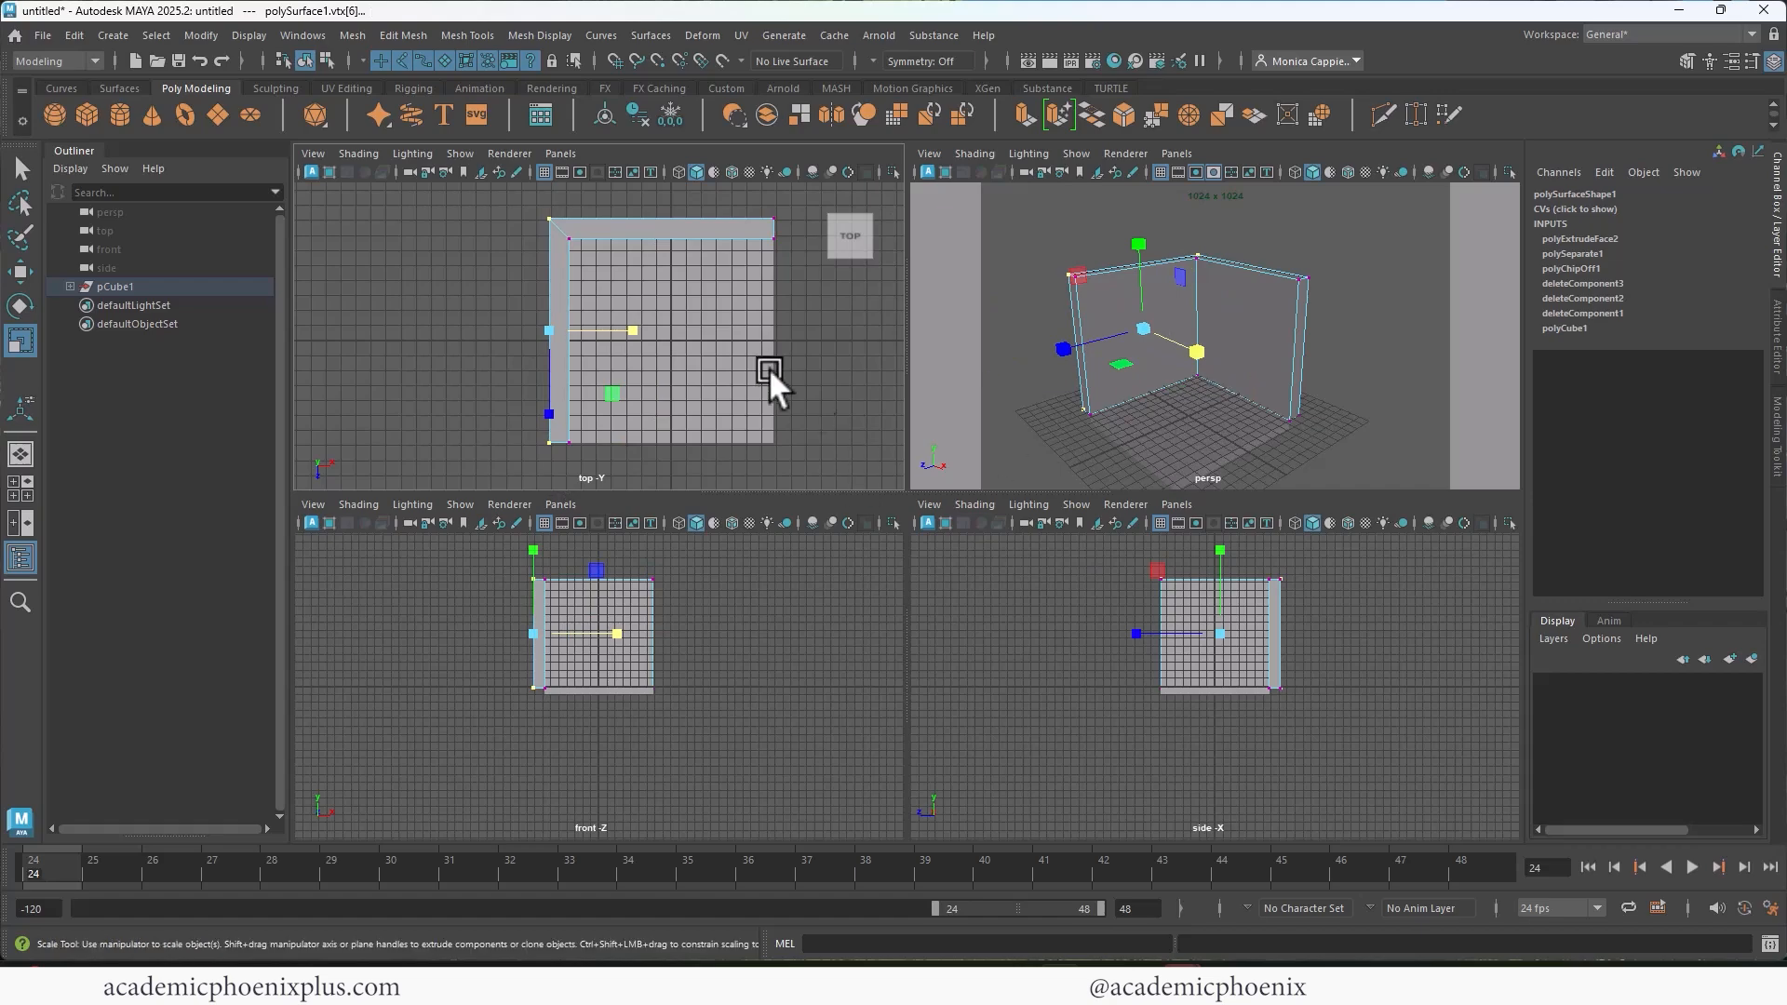
right_drag(1279, 331, 1341, 298)
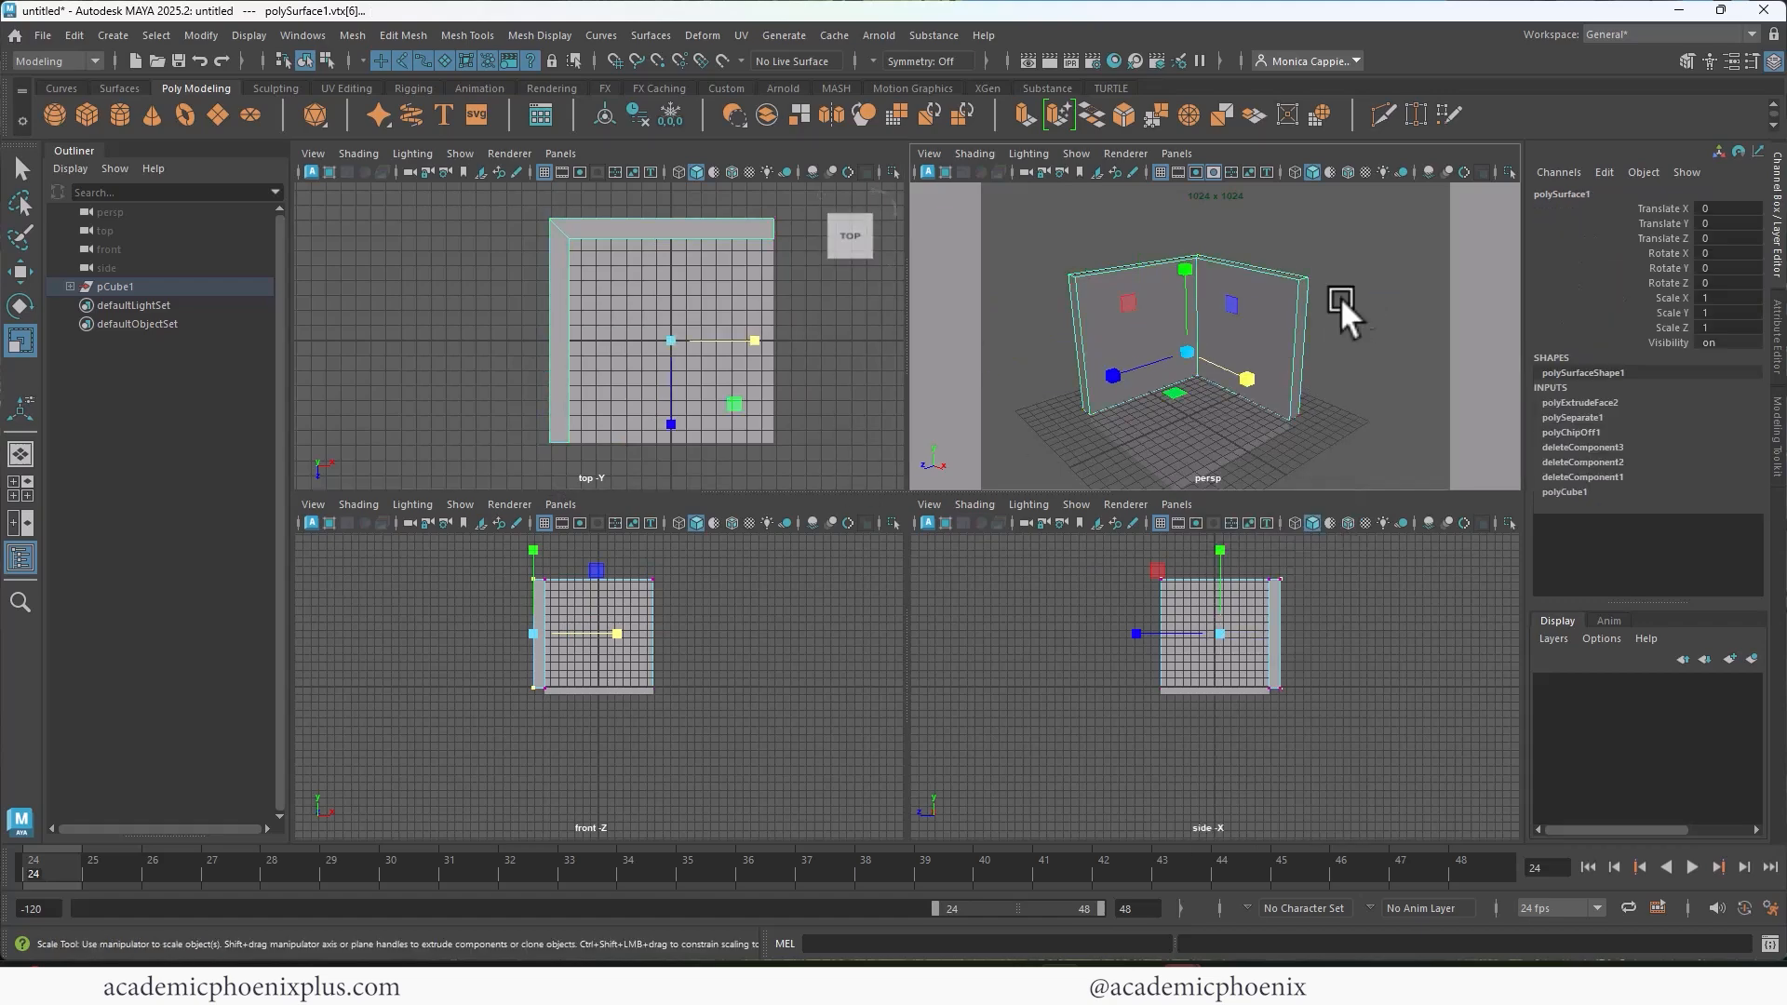
Step: In the enlarged perspective view, move the floor slab up by about 0.072 along Y to meet the walls
key(space)
alt+drag(1003, 520, 1043, 477)
click(880, 665)
key(w)
click(874, 374)
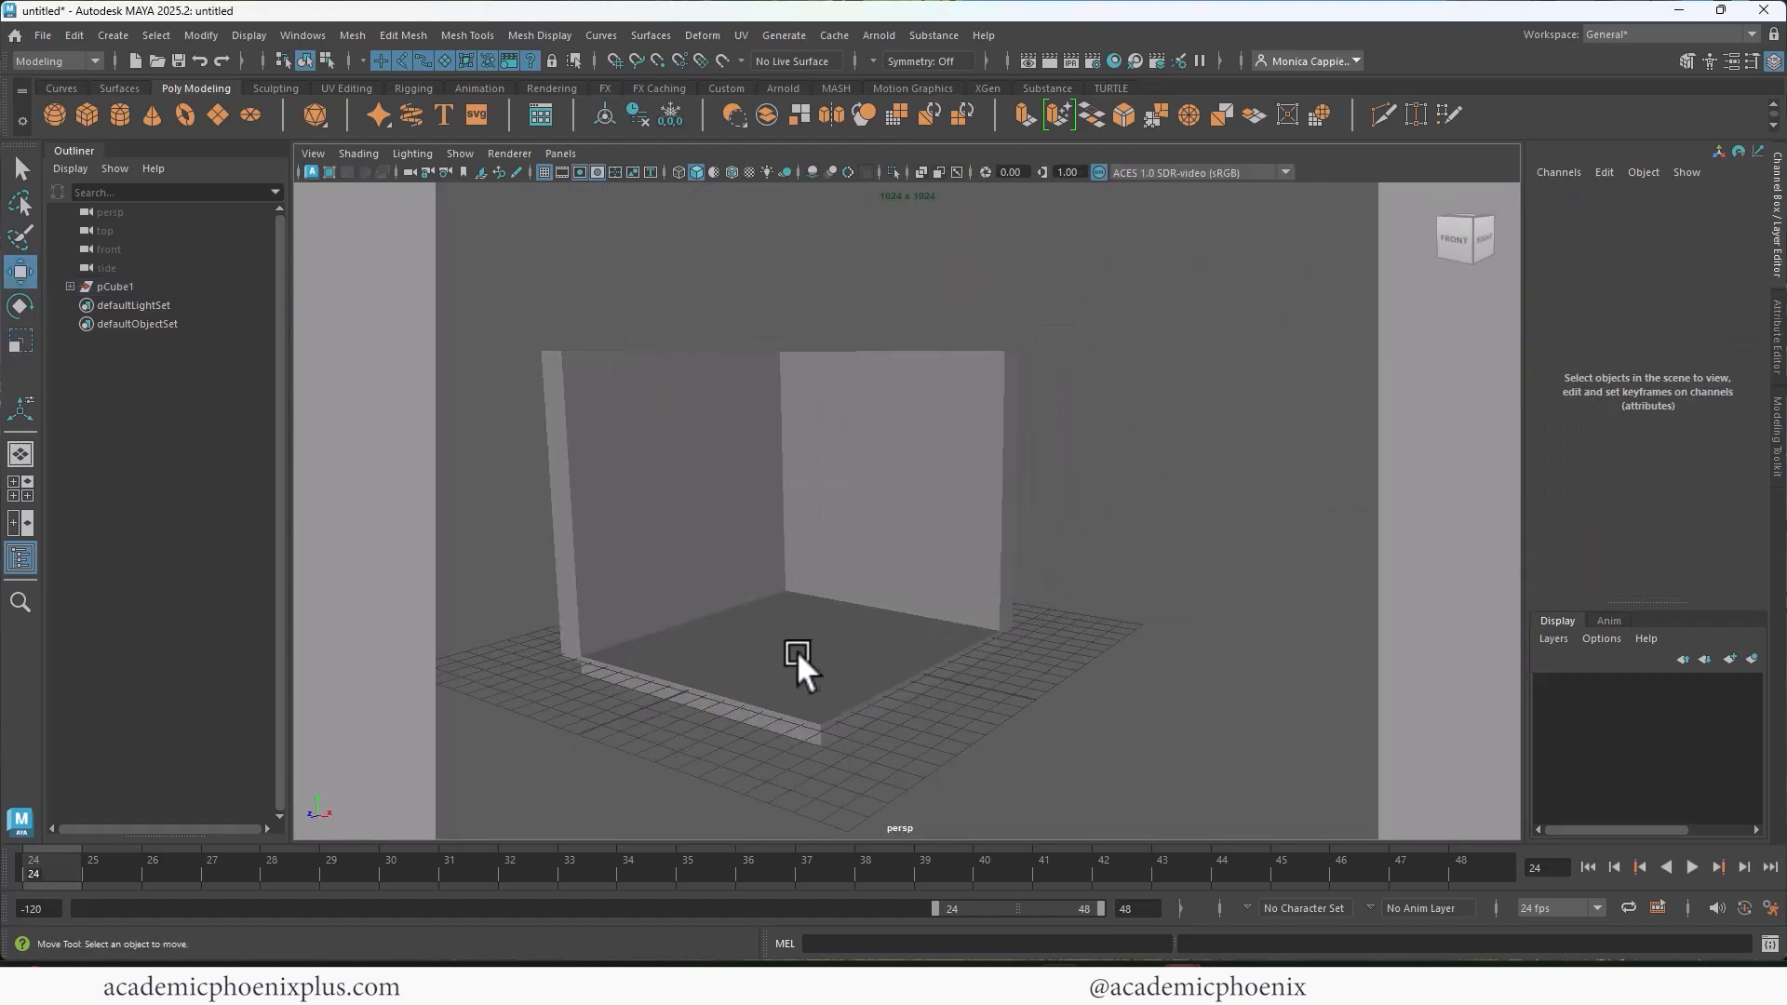
click(797, 650)
drag(796, 402, 1178, 443)
click(1192, 449)
alt+middle_drag(1192, 448, 1127, 477)
click(952, 520)
click(831, 683)
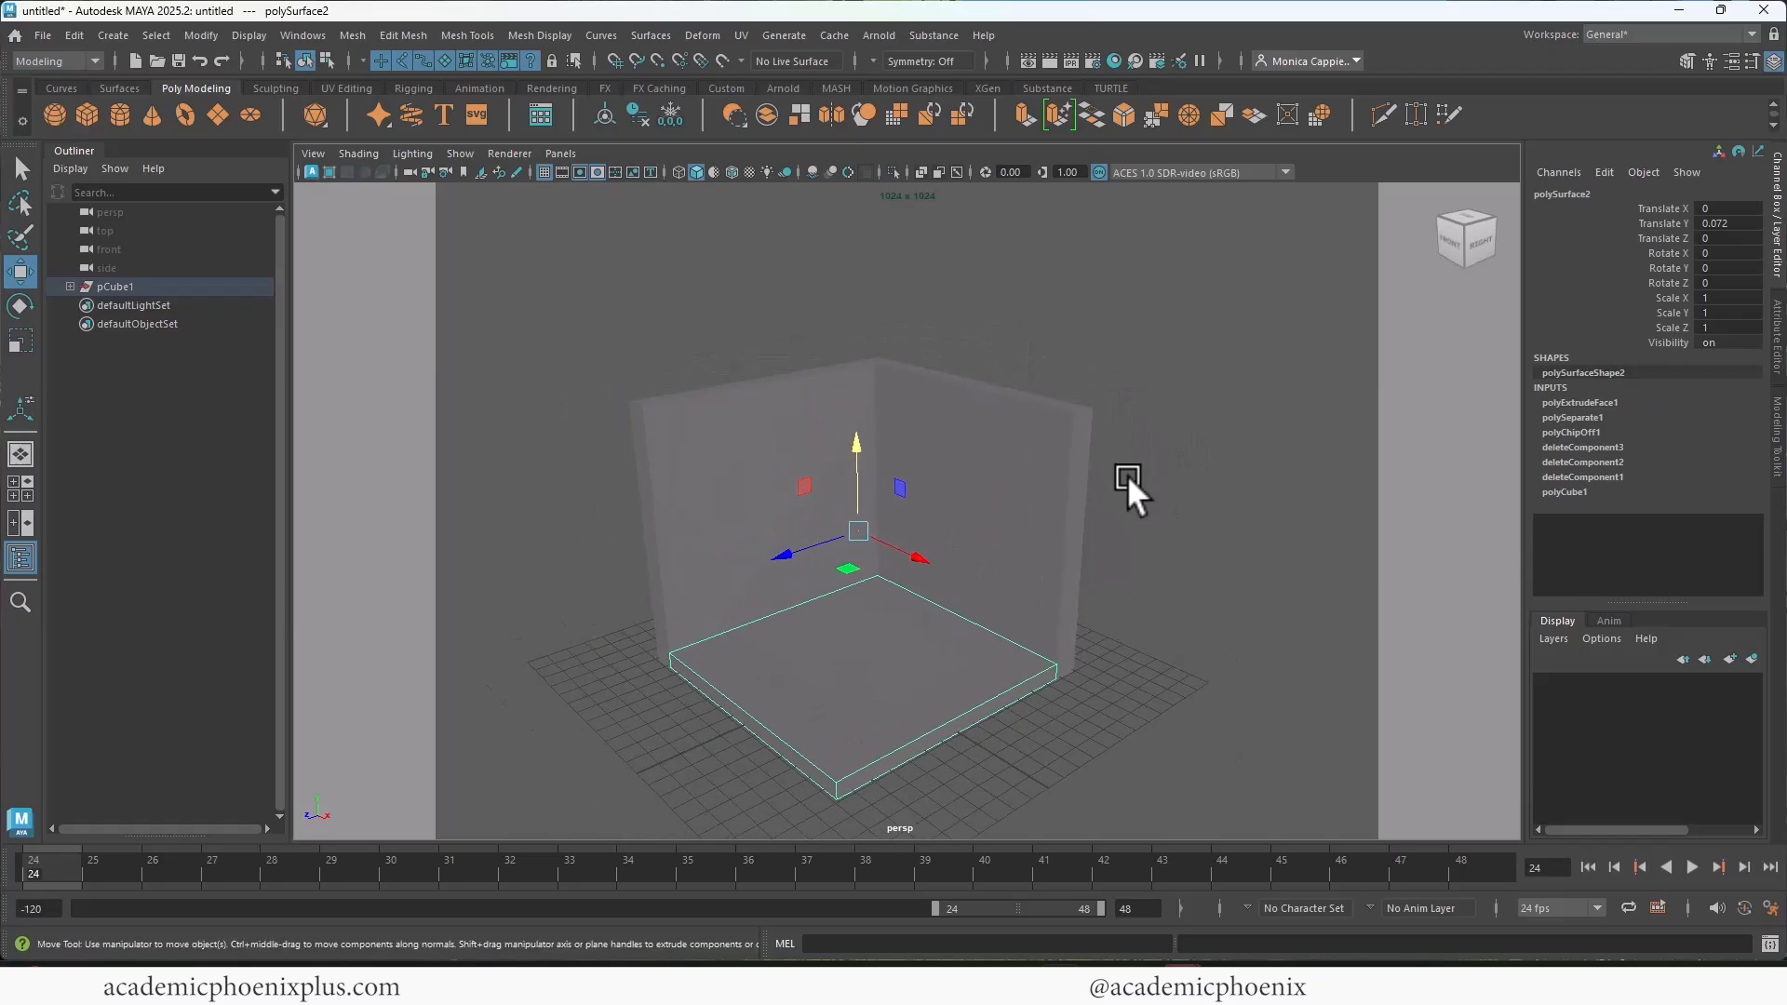
alt+middle_drag(1114, 395, 1159, 391)
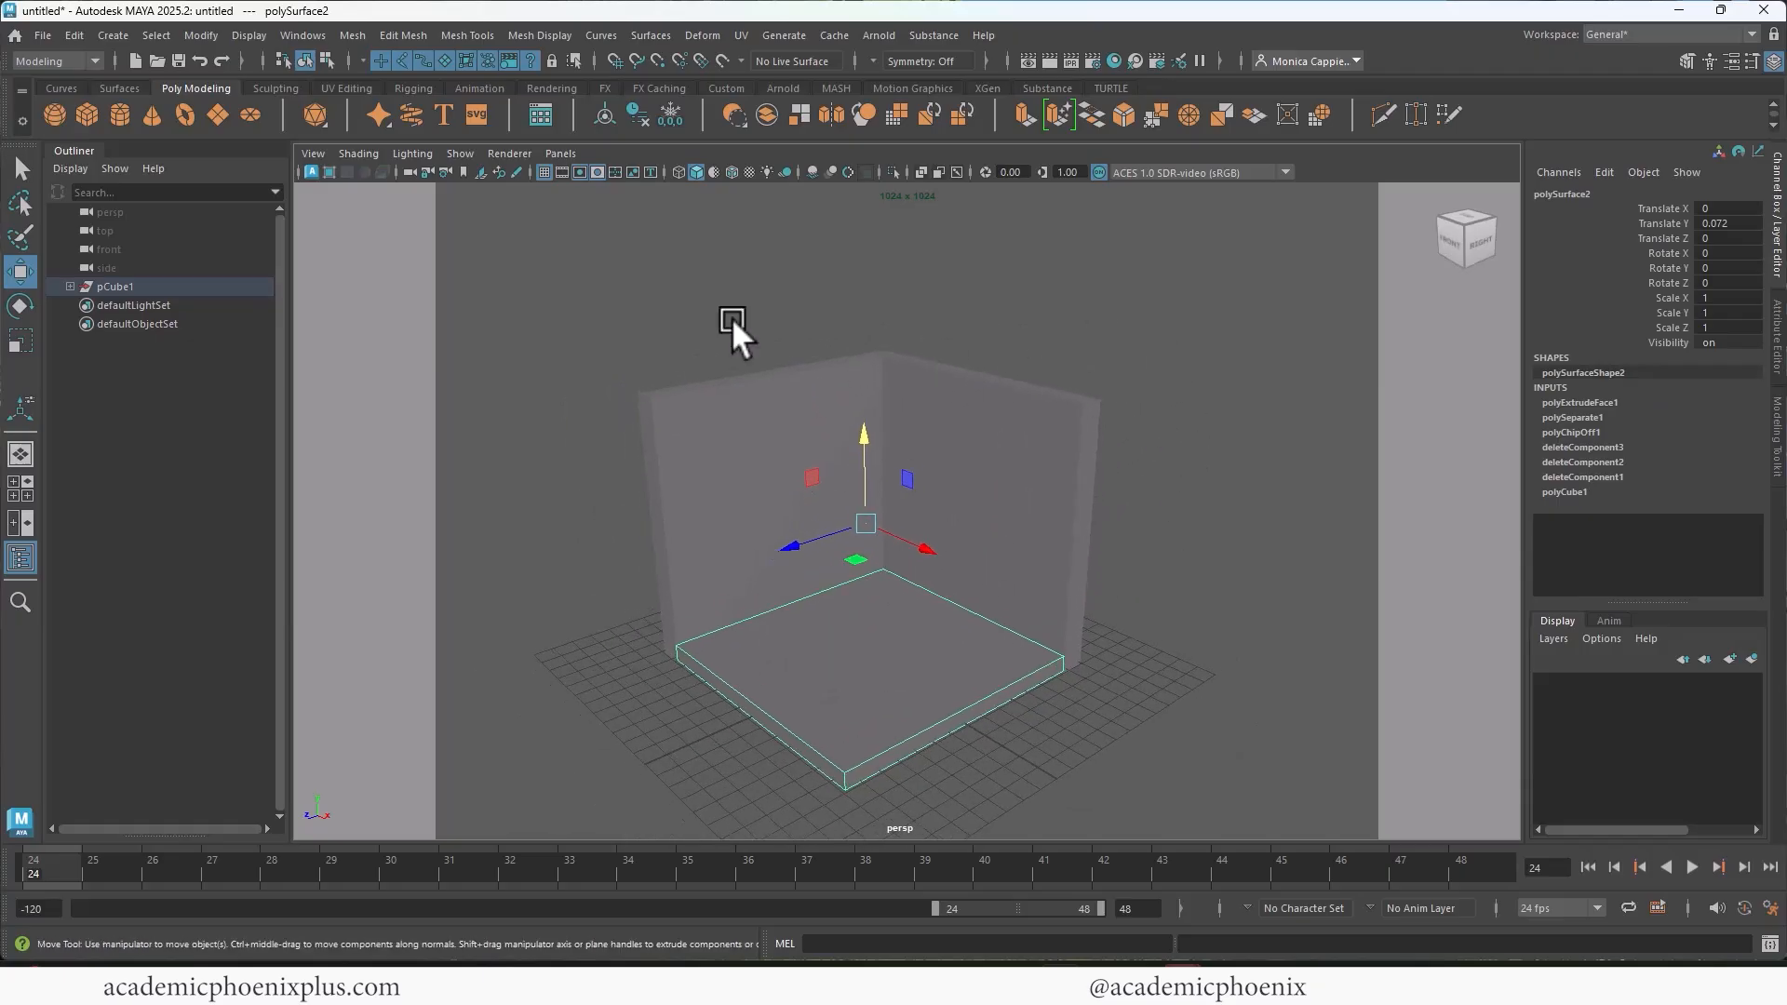
Step: Create a new camera and look through it in the viewport
click(117, 35)
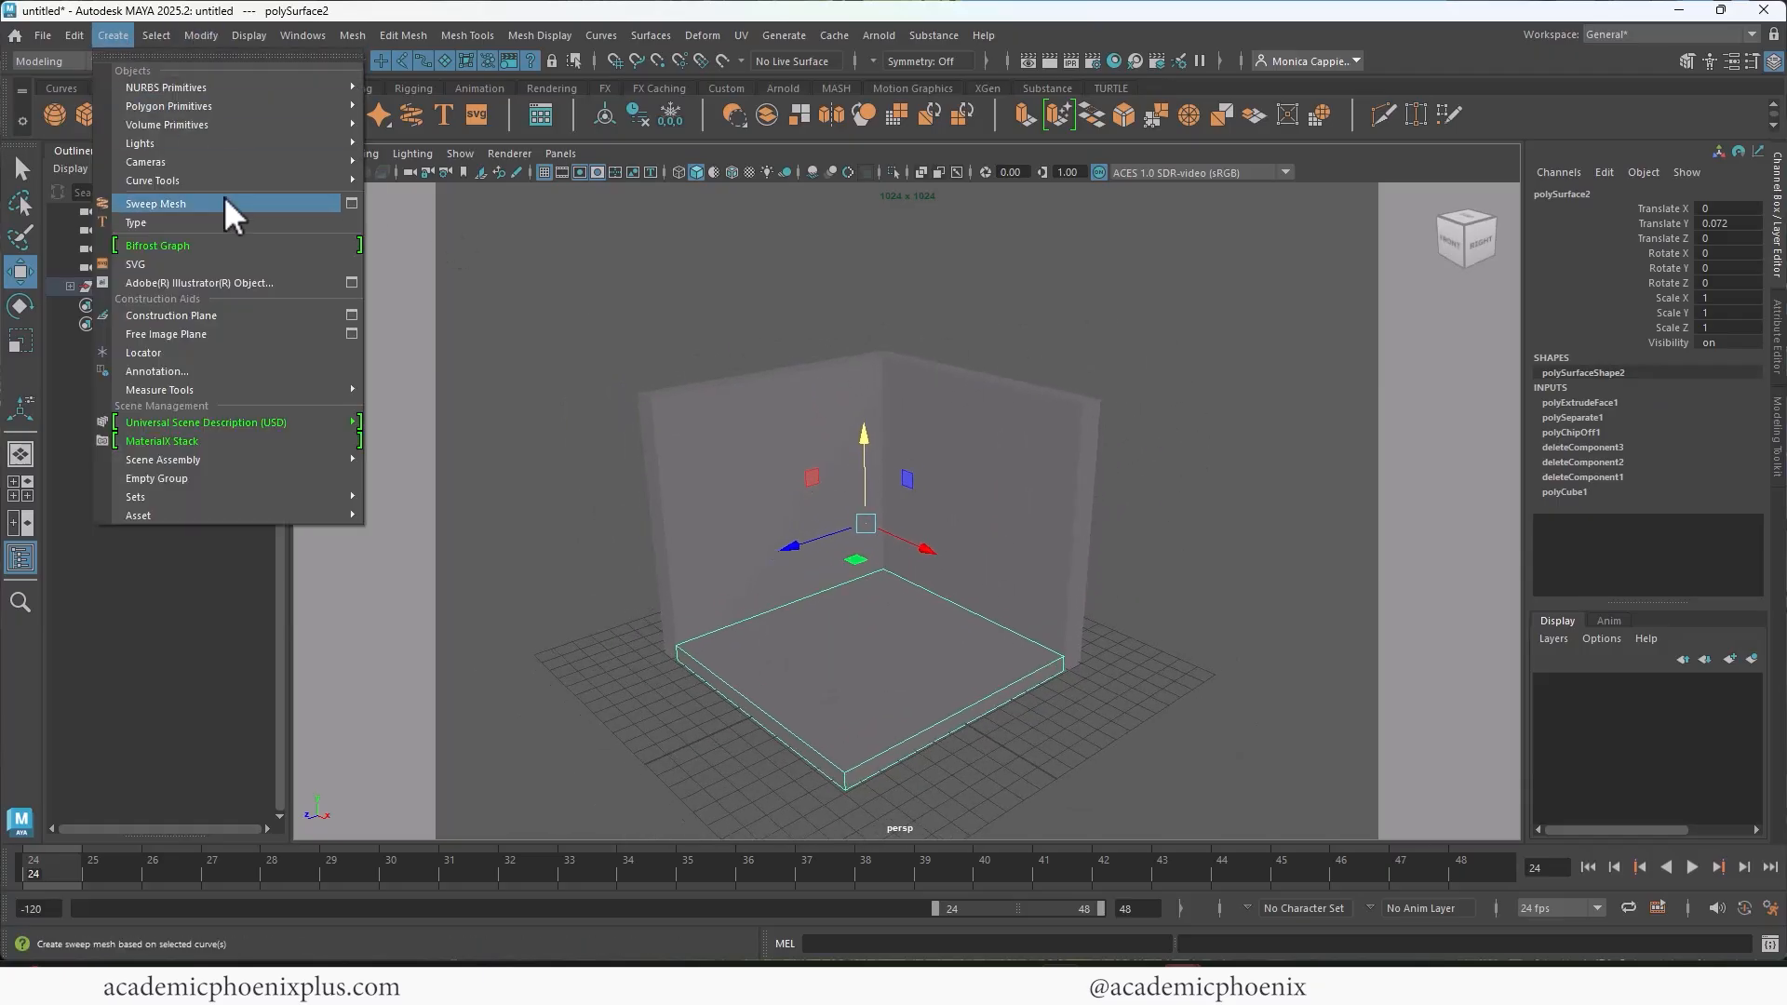
mouse_move(238, 166)
click(428, 161)
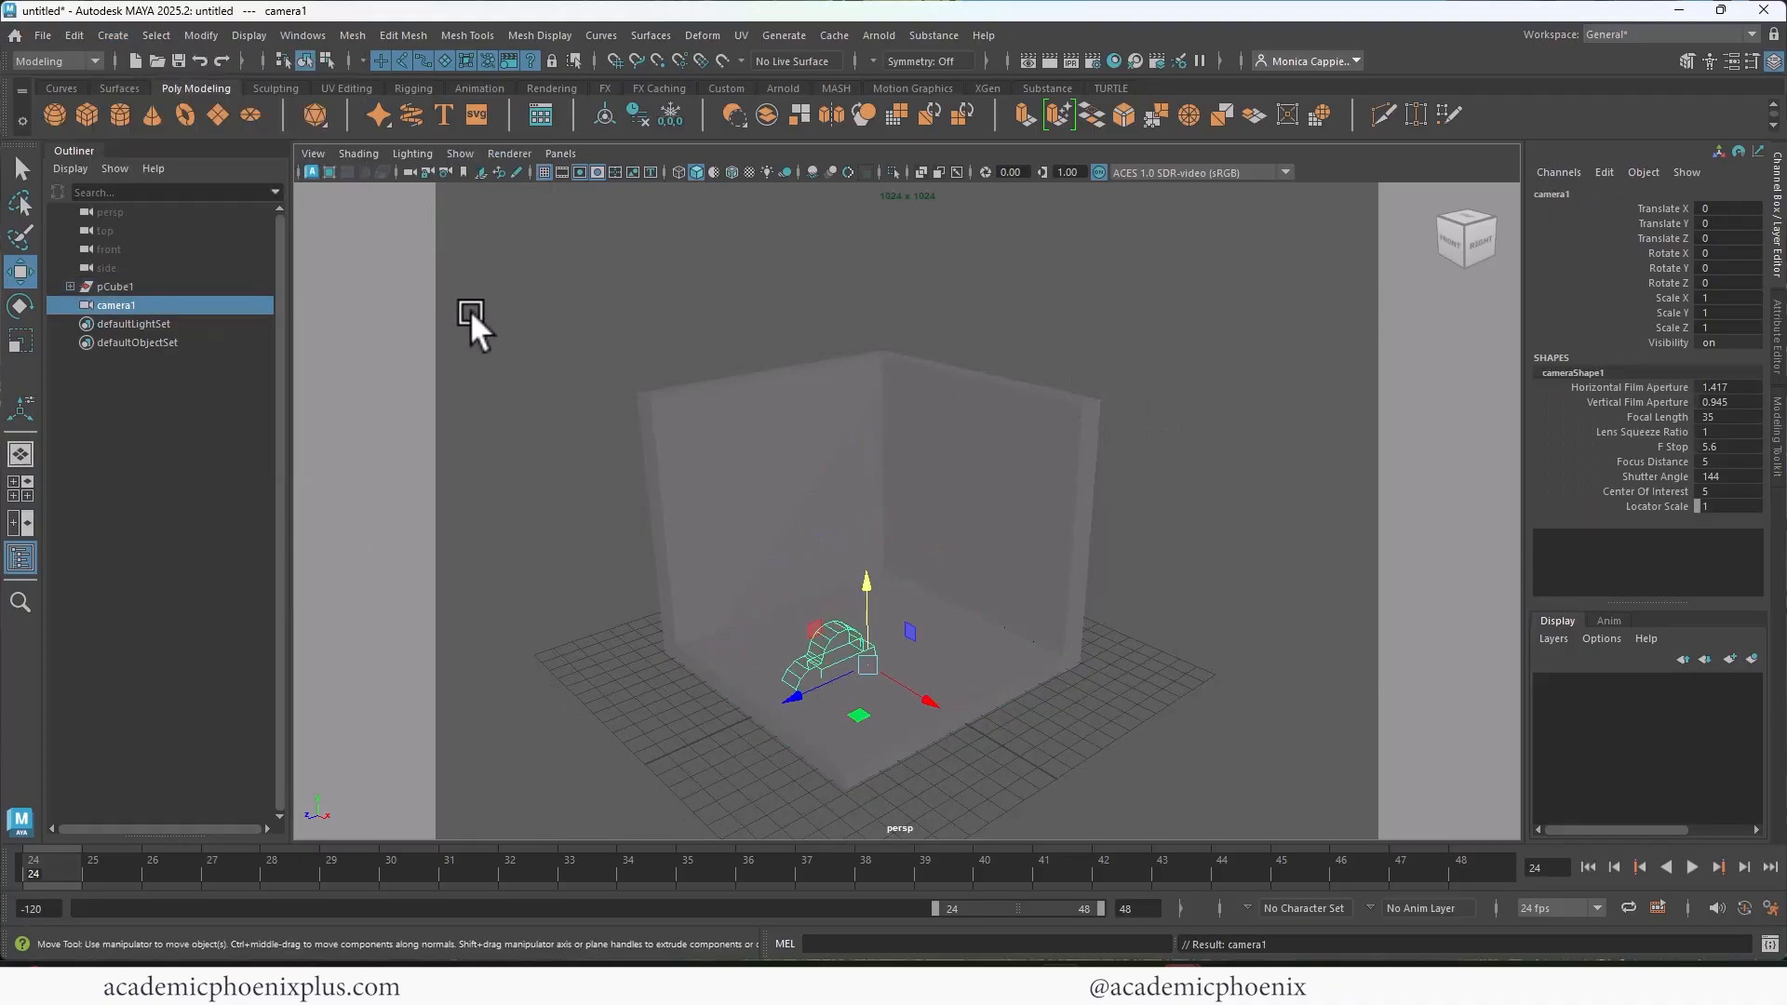
click(561, 154)
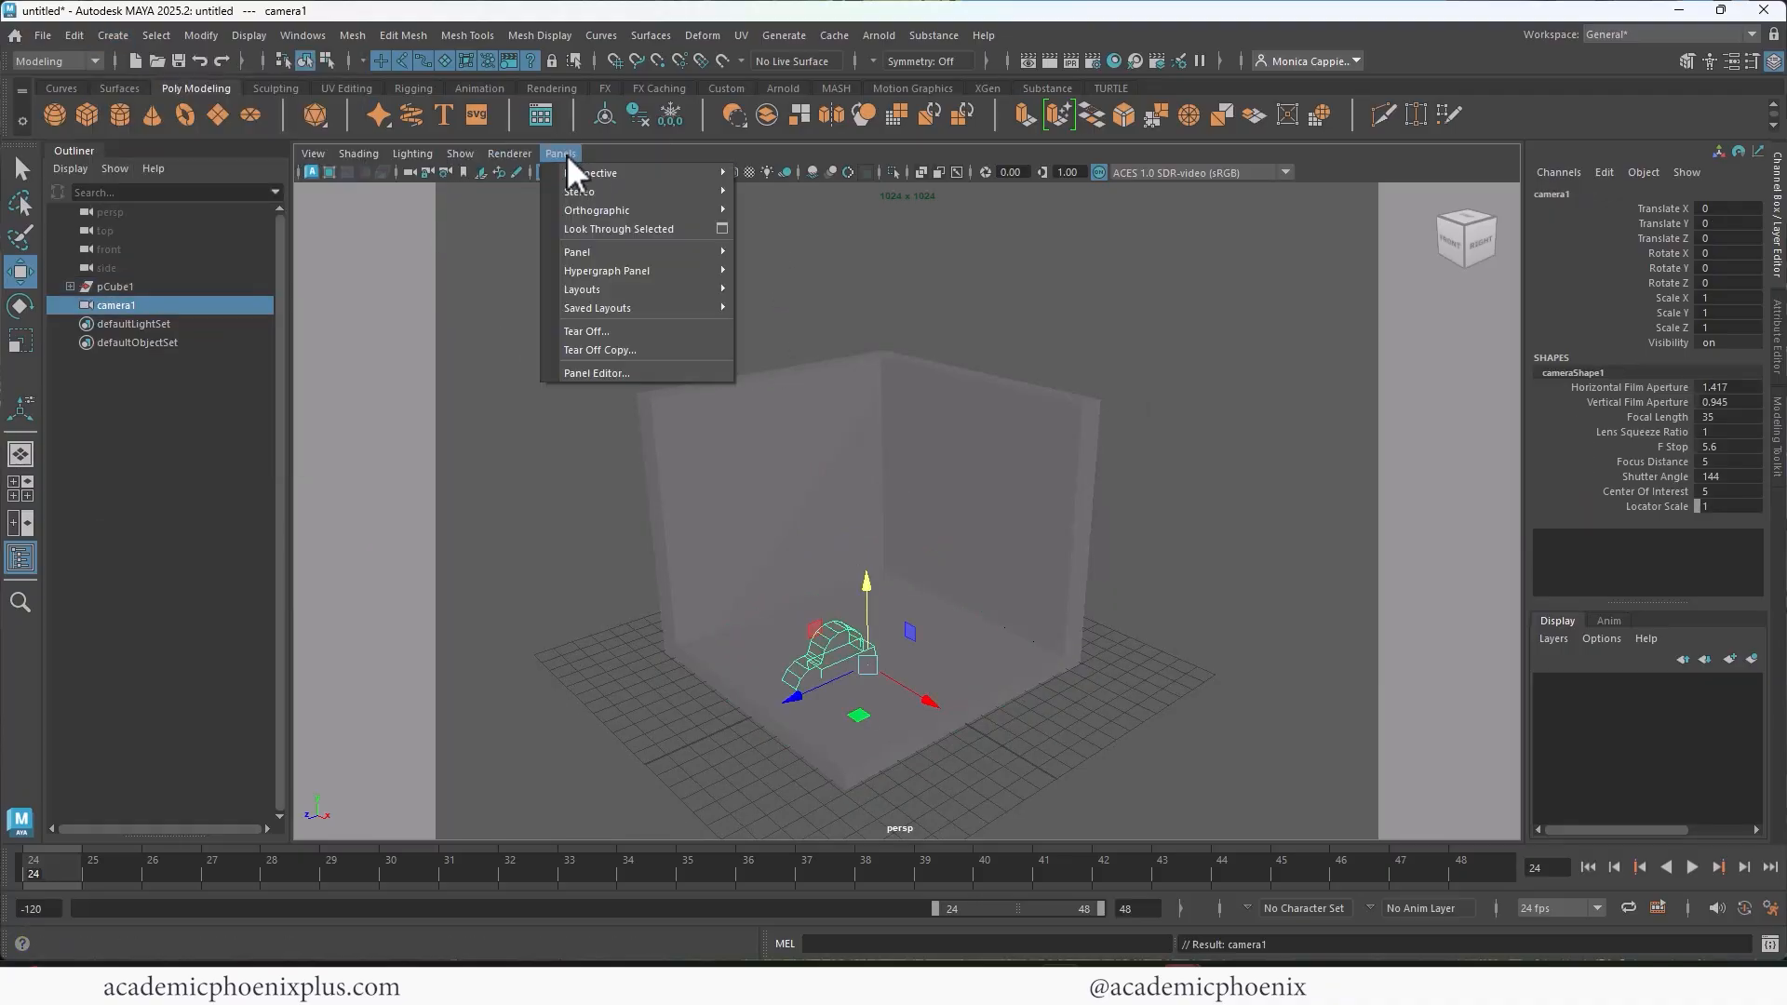
click(616, 231)
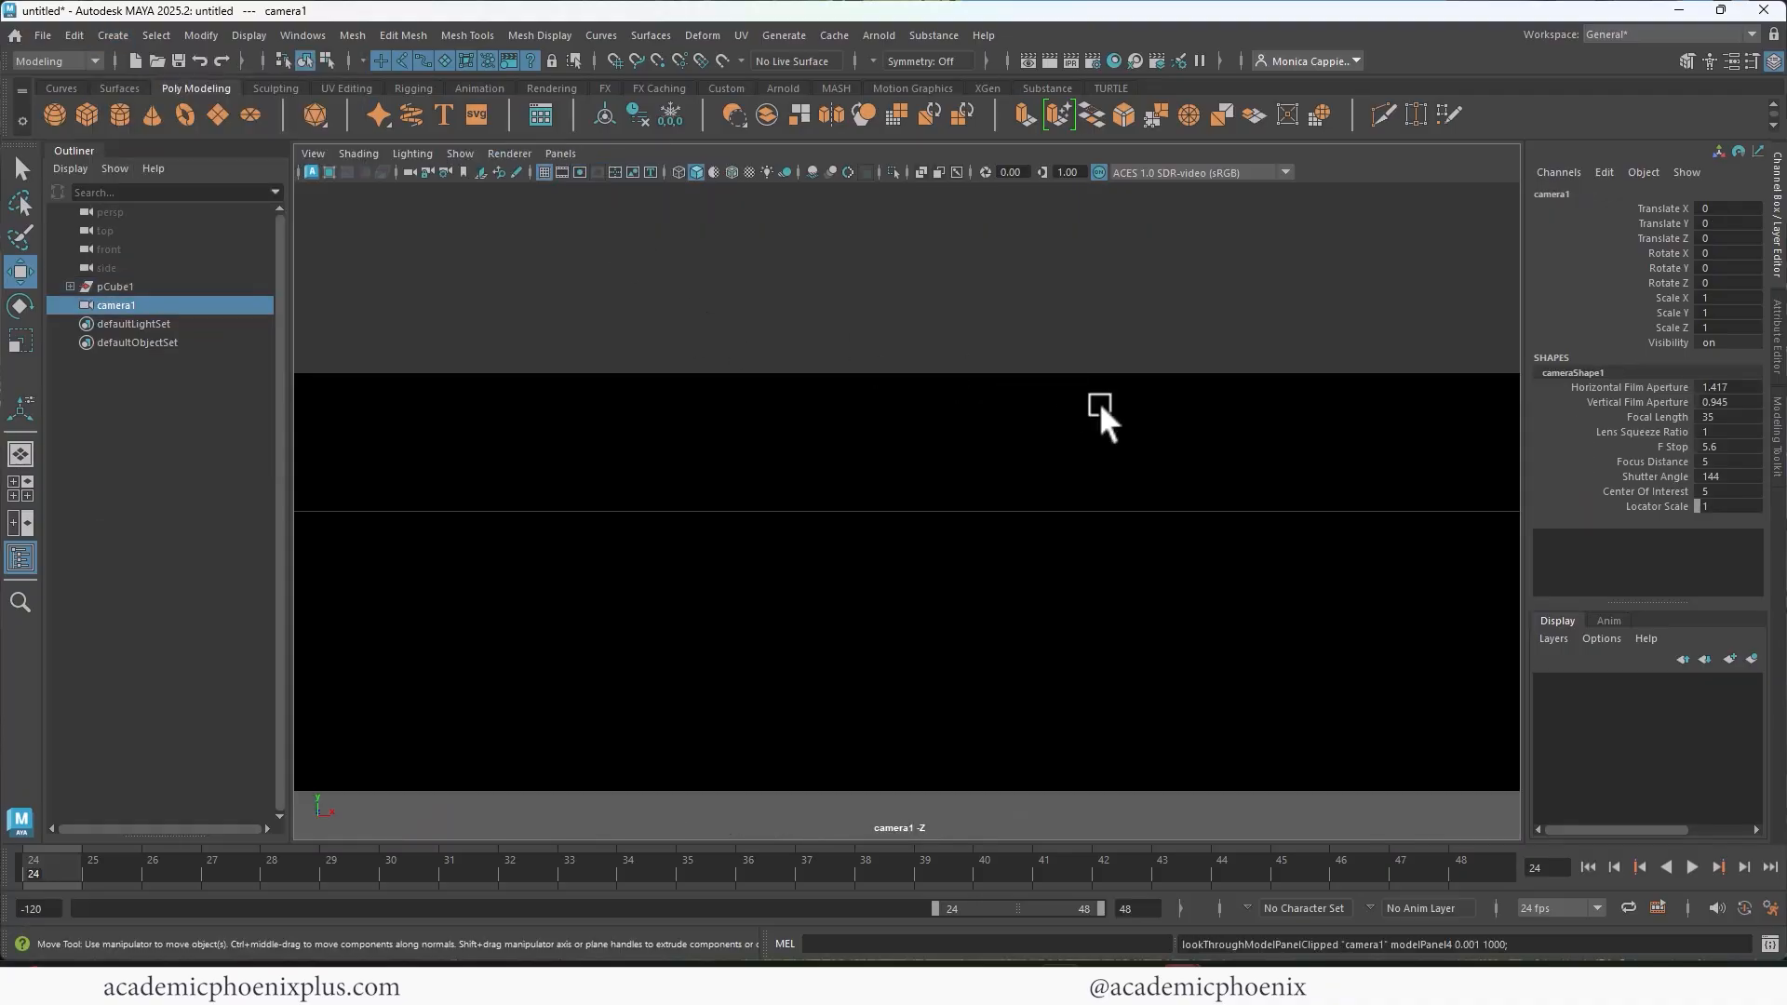
Step: Pull the new camera back and orbit it to view the room's interior from a raised corner angle
alt+right_drag(1098, 400, 765, 387)
alt+drag(968, 369, 812, 462)
alt+right_drag(812, 462, 702, 406)
alt+middle_drag(702, 406, 990, 473)
alt+right_drag(990, 473, 834, 516)
alt+drag(834, 516, 797, 472)
Step: Rename the new camera as RenderCamera
double_click(113, 307)
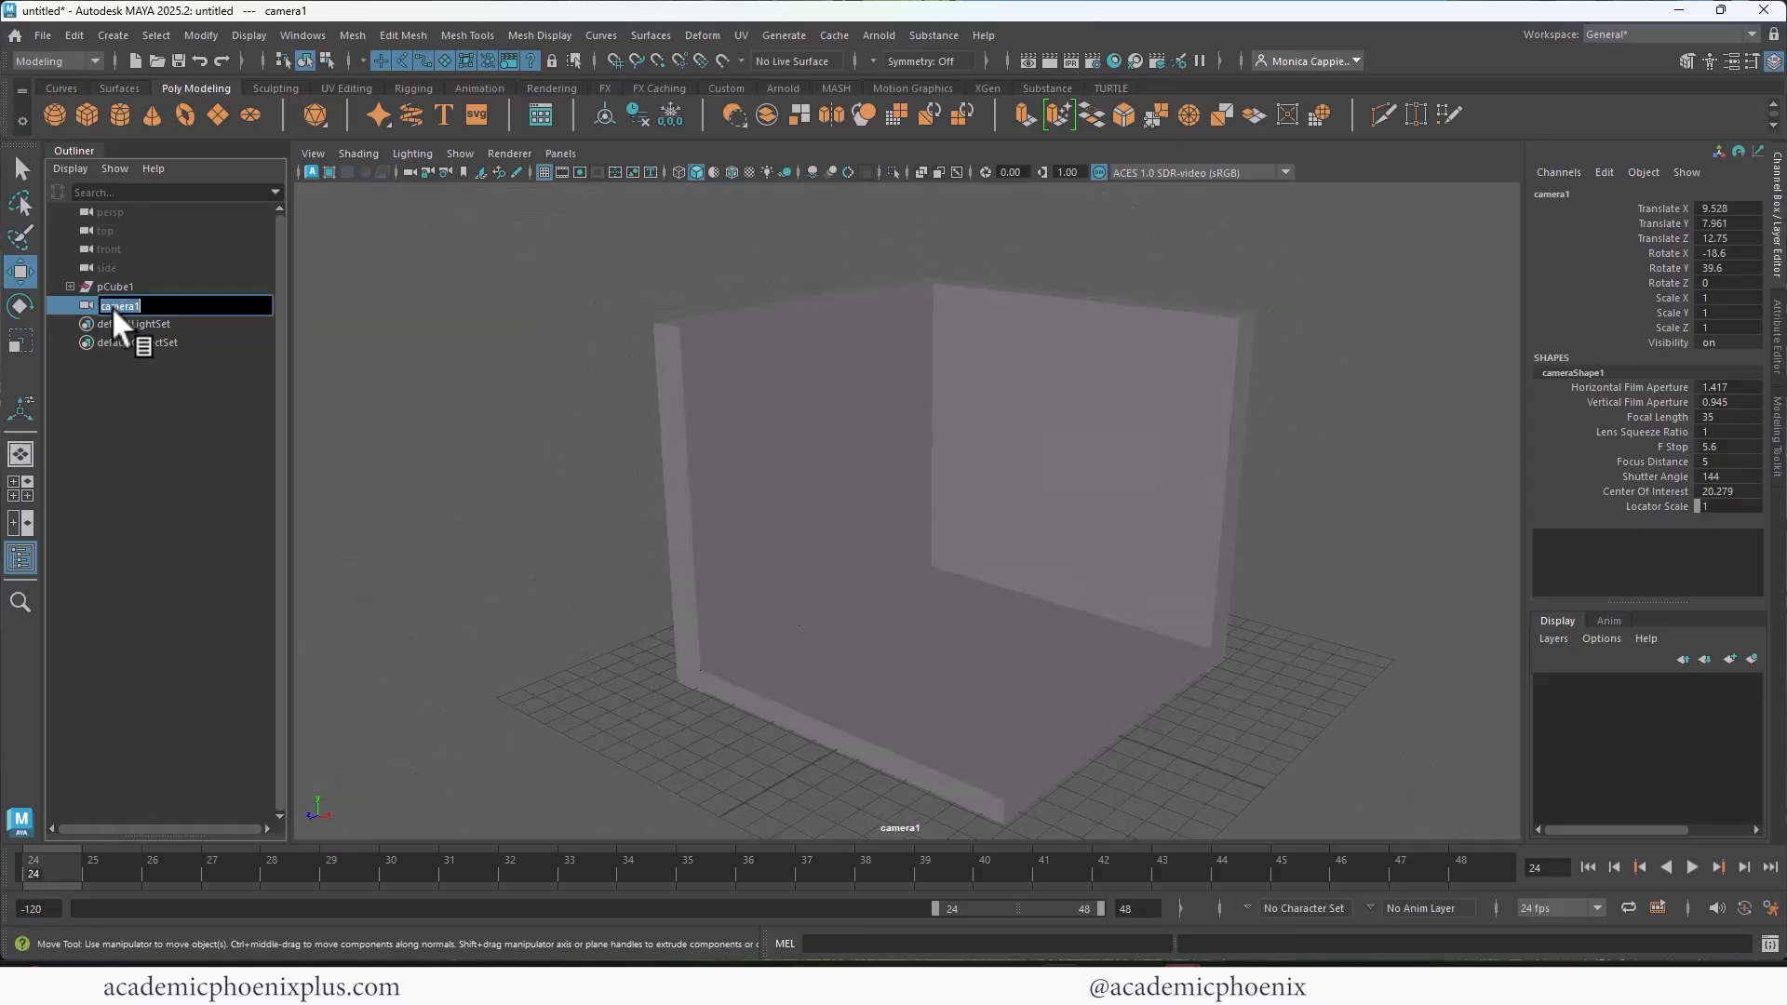
click(106, 307)
key(BackSpace)
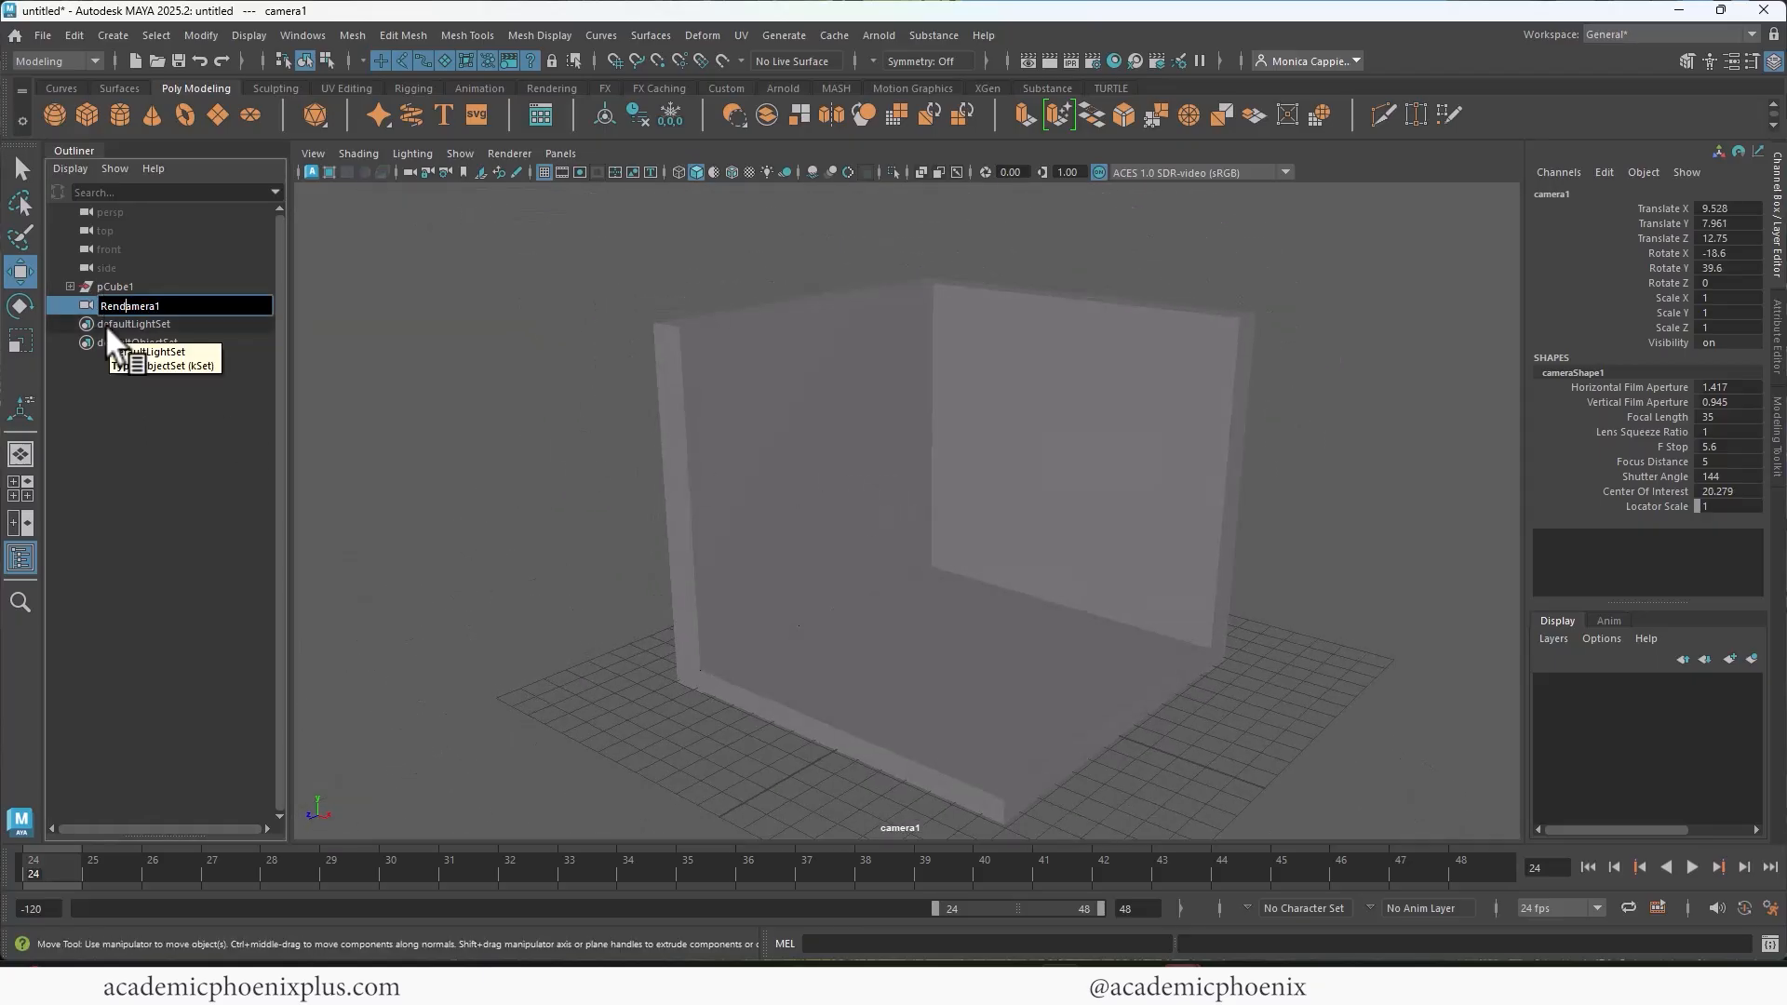
text(RenderCa)
key(End)
key(BackSpace)
key(Return)
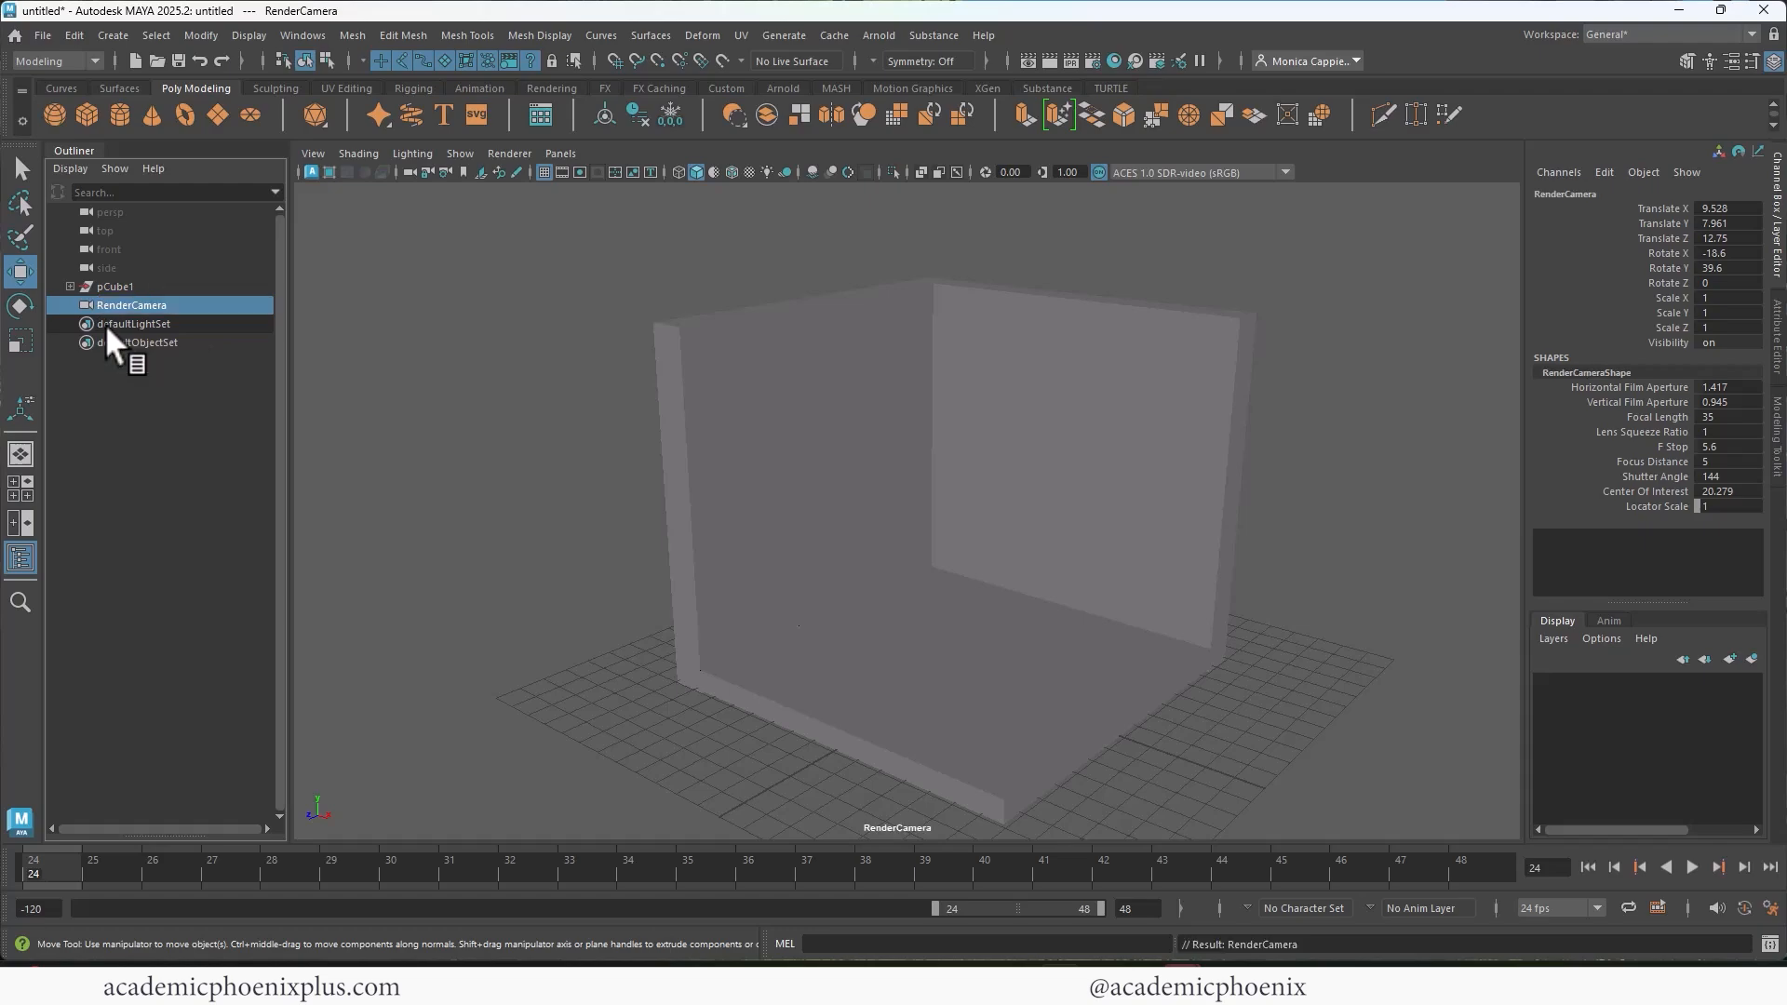
Step: Turn on the resolution gate for the render camera and frame the room centrally inside the square
alt+middle_drag(1112, 372, 972, 391)
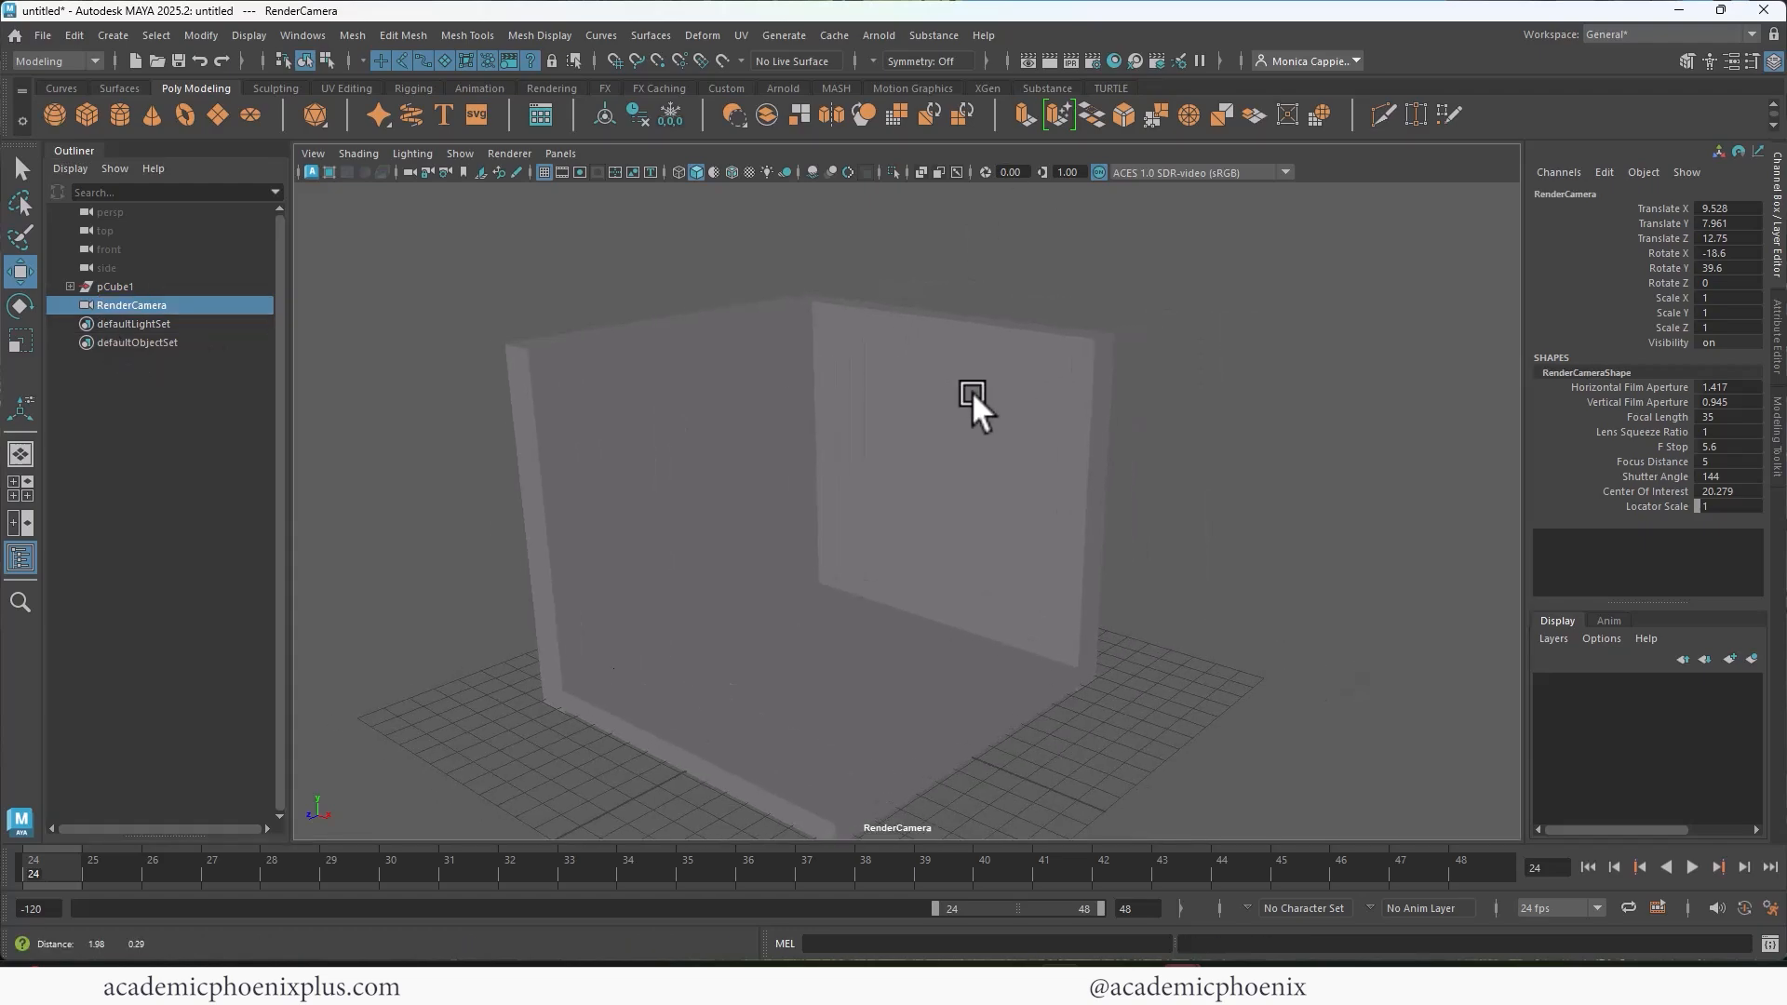
click(579, 173)
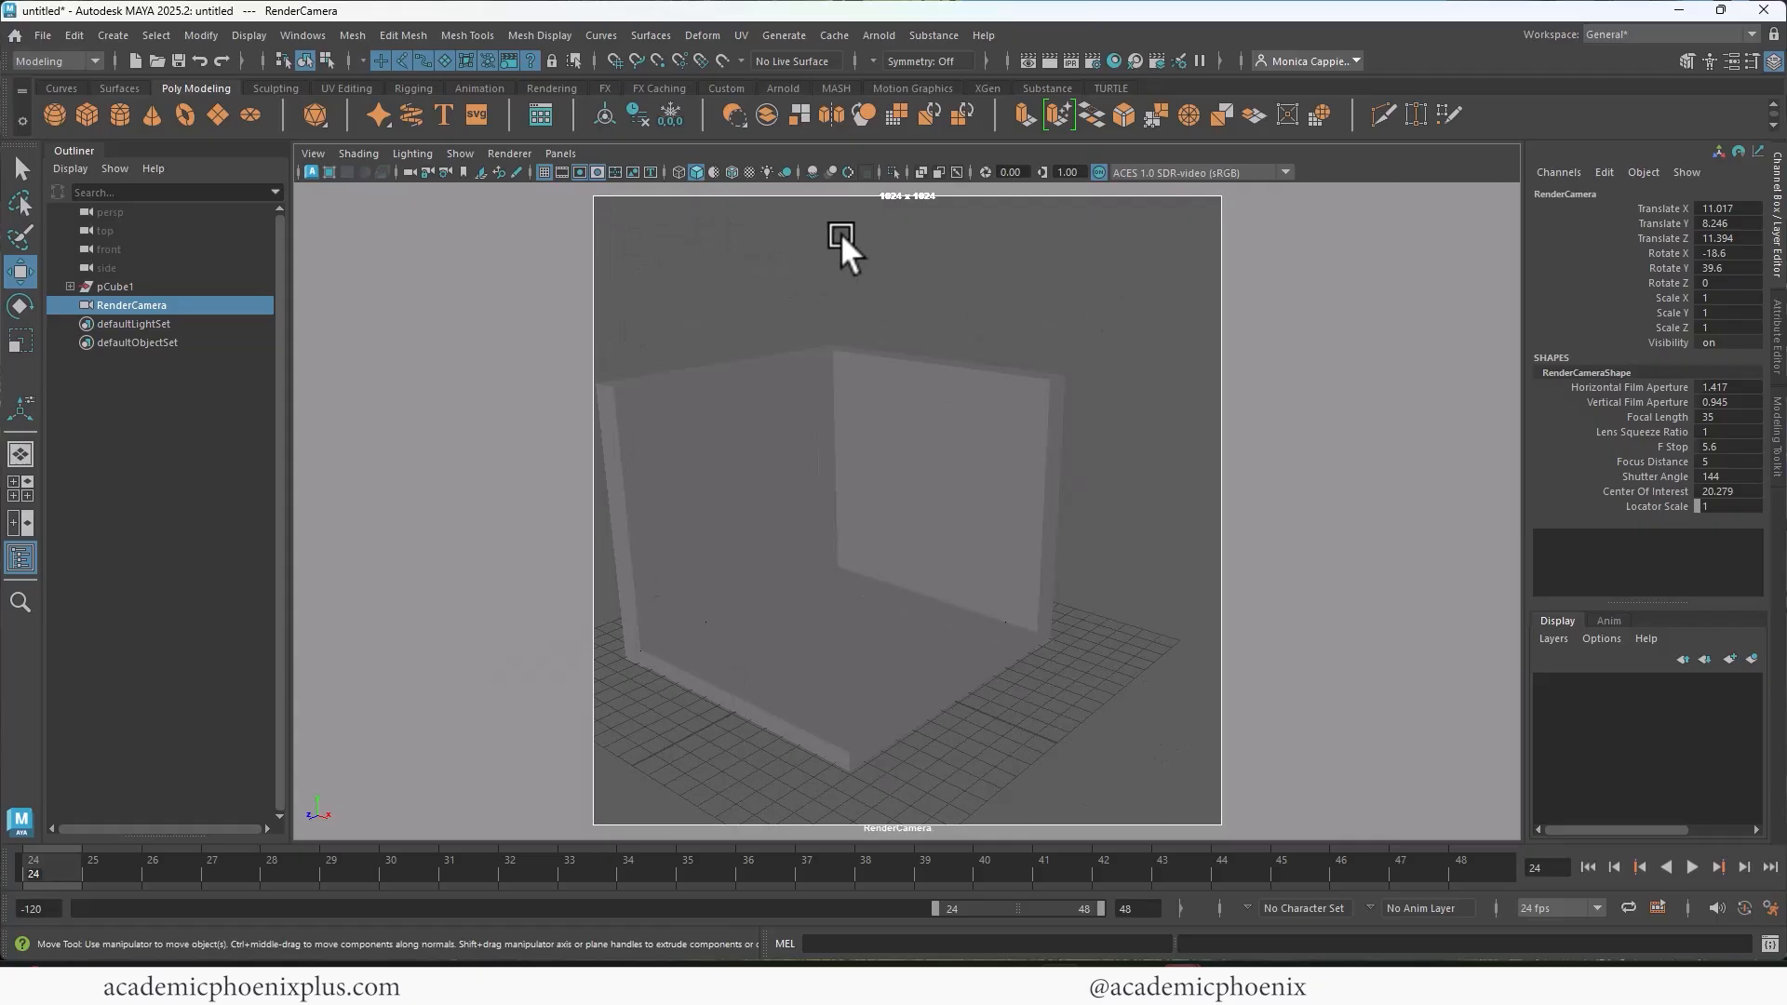
alt+middle_drag(981, 363, 1081, 432)
alt+drag(1080, 432, 1052, 465)
click(1022, 529)
scroll(1022, 532, up, 1)
alt+middle_drag(1108, 520, 1109, 499)
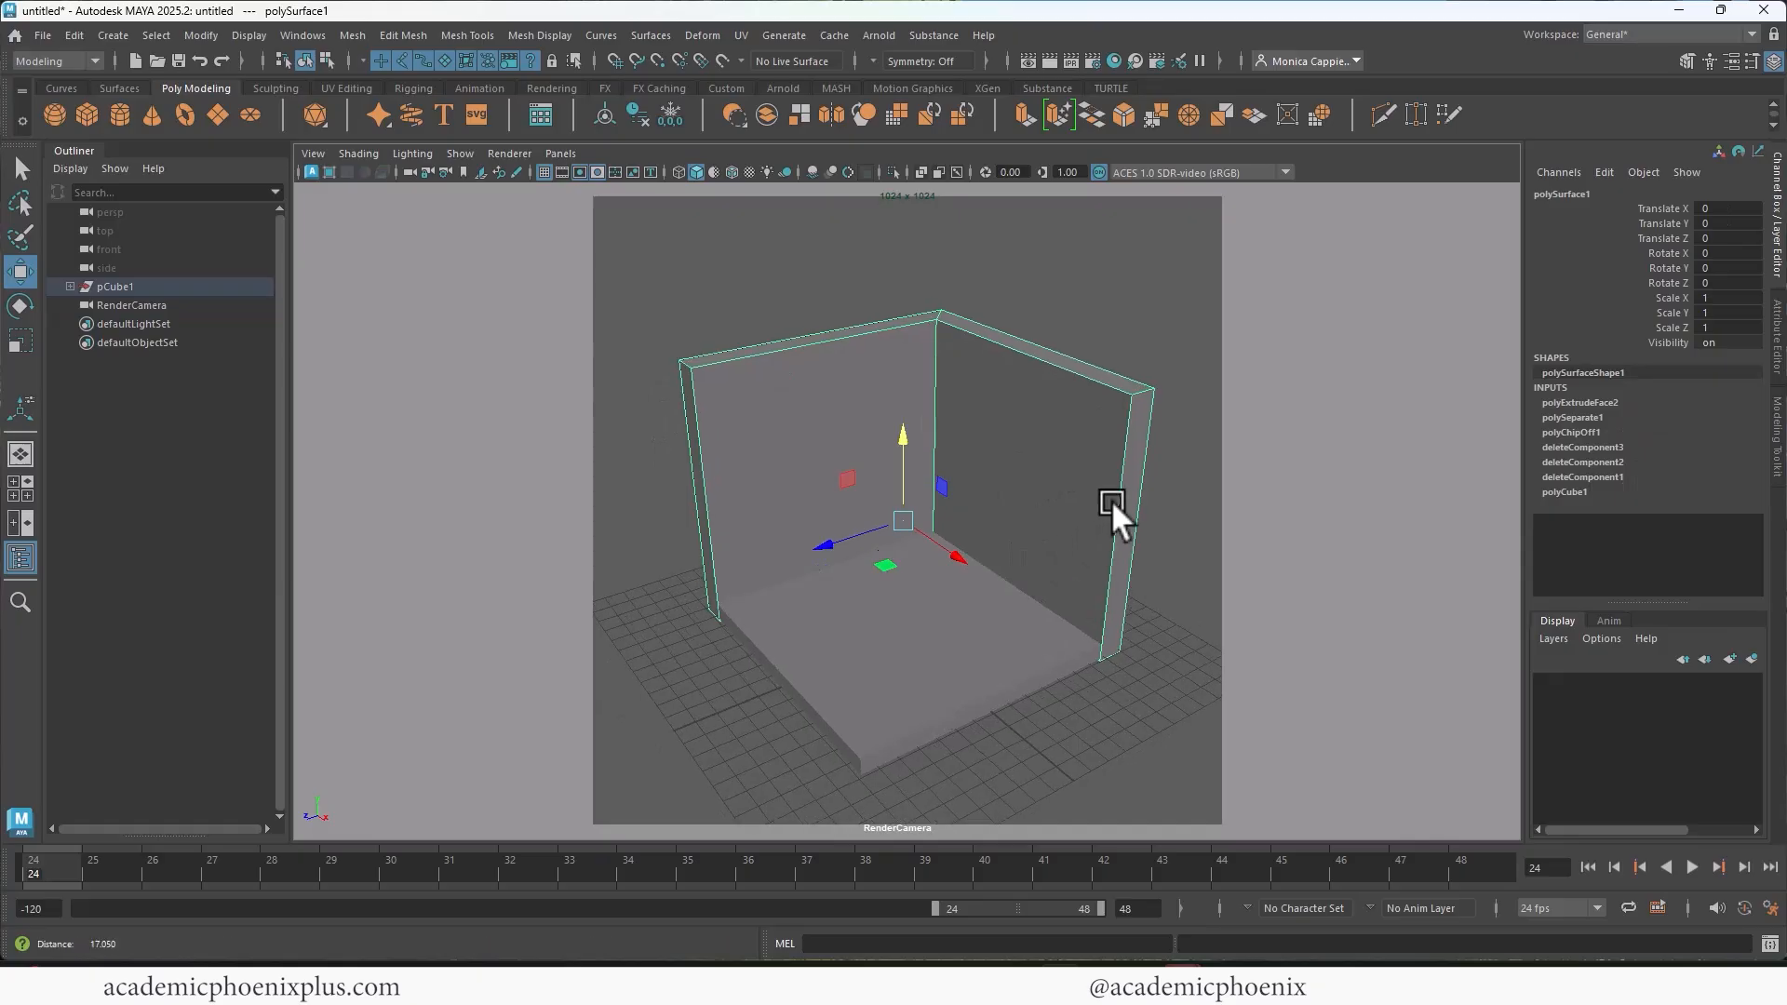
click(948, 652)
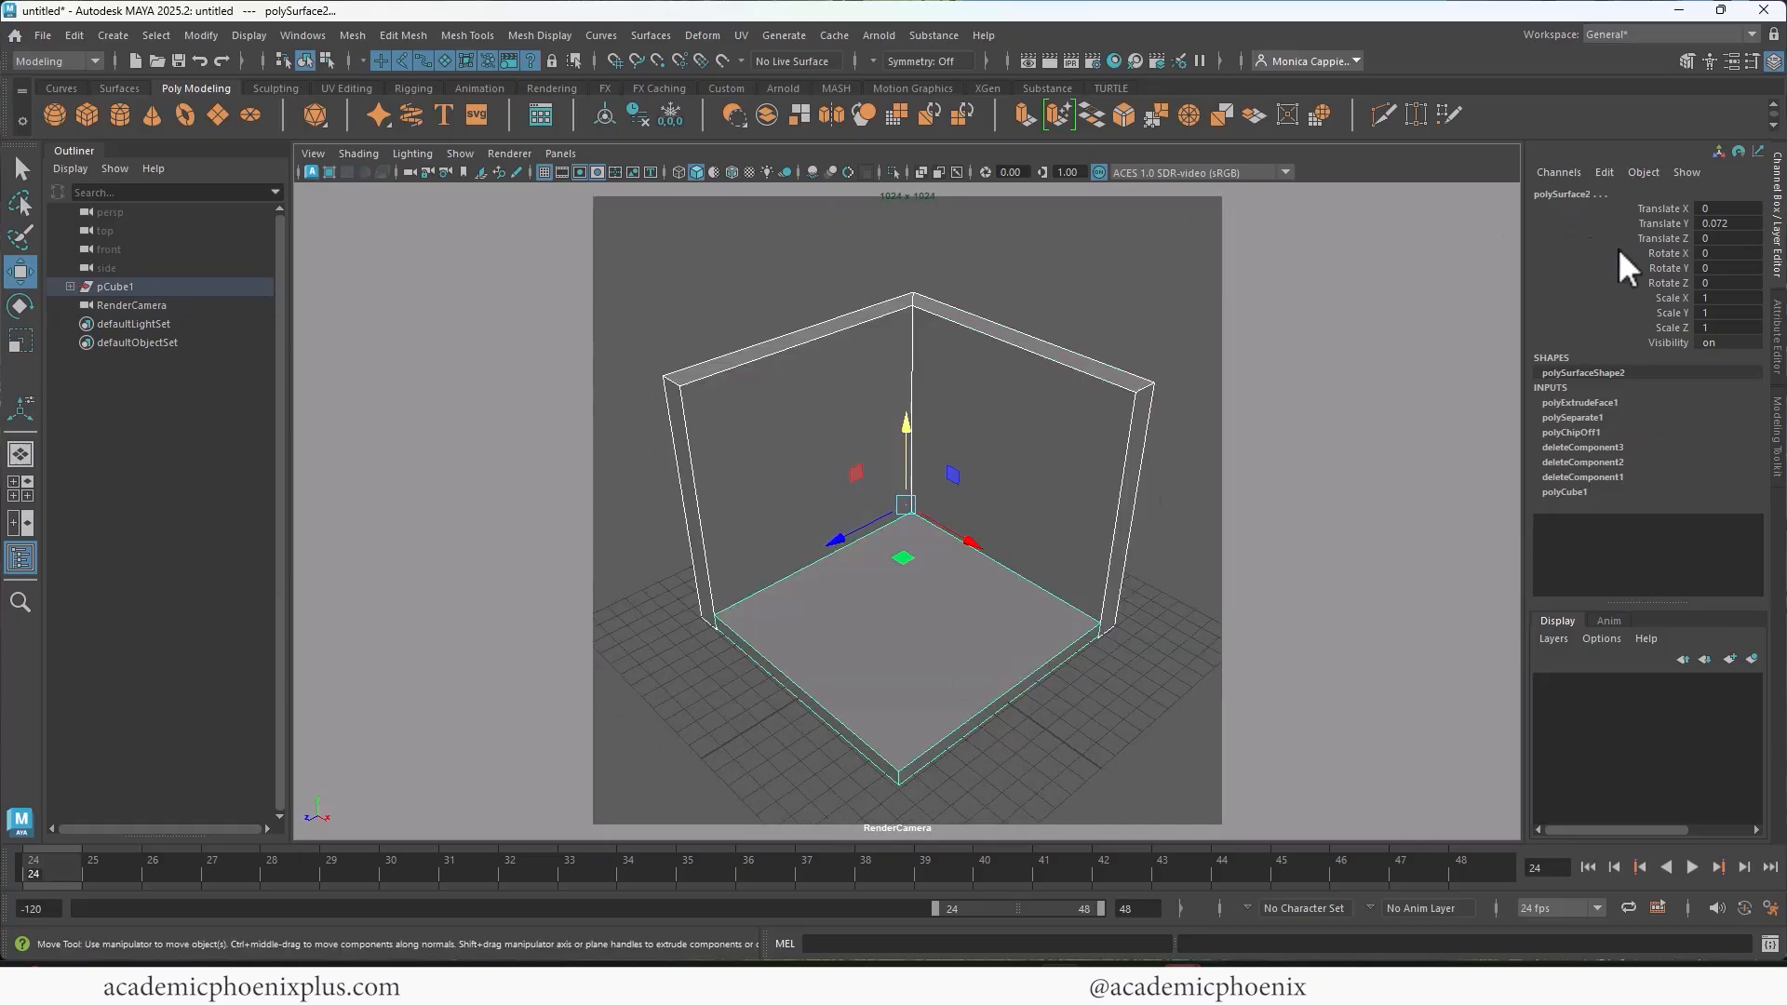
Step: Select the render camera and set its rotation to -45 in X and 35 in Y
click(410, 172)
click(159, 303)
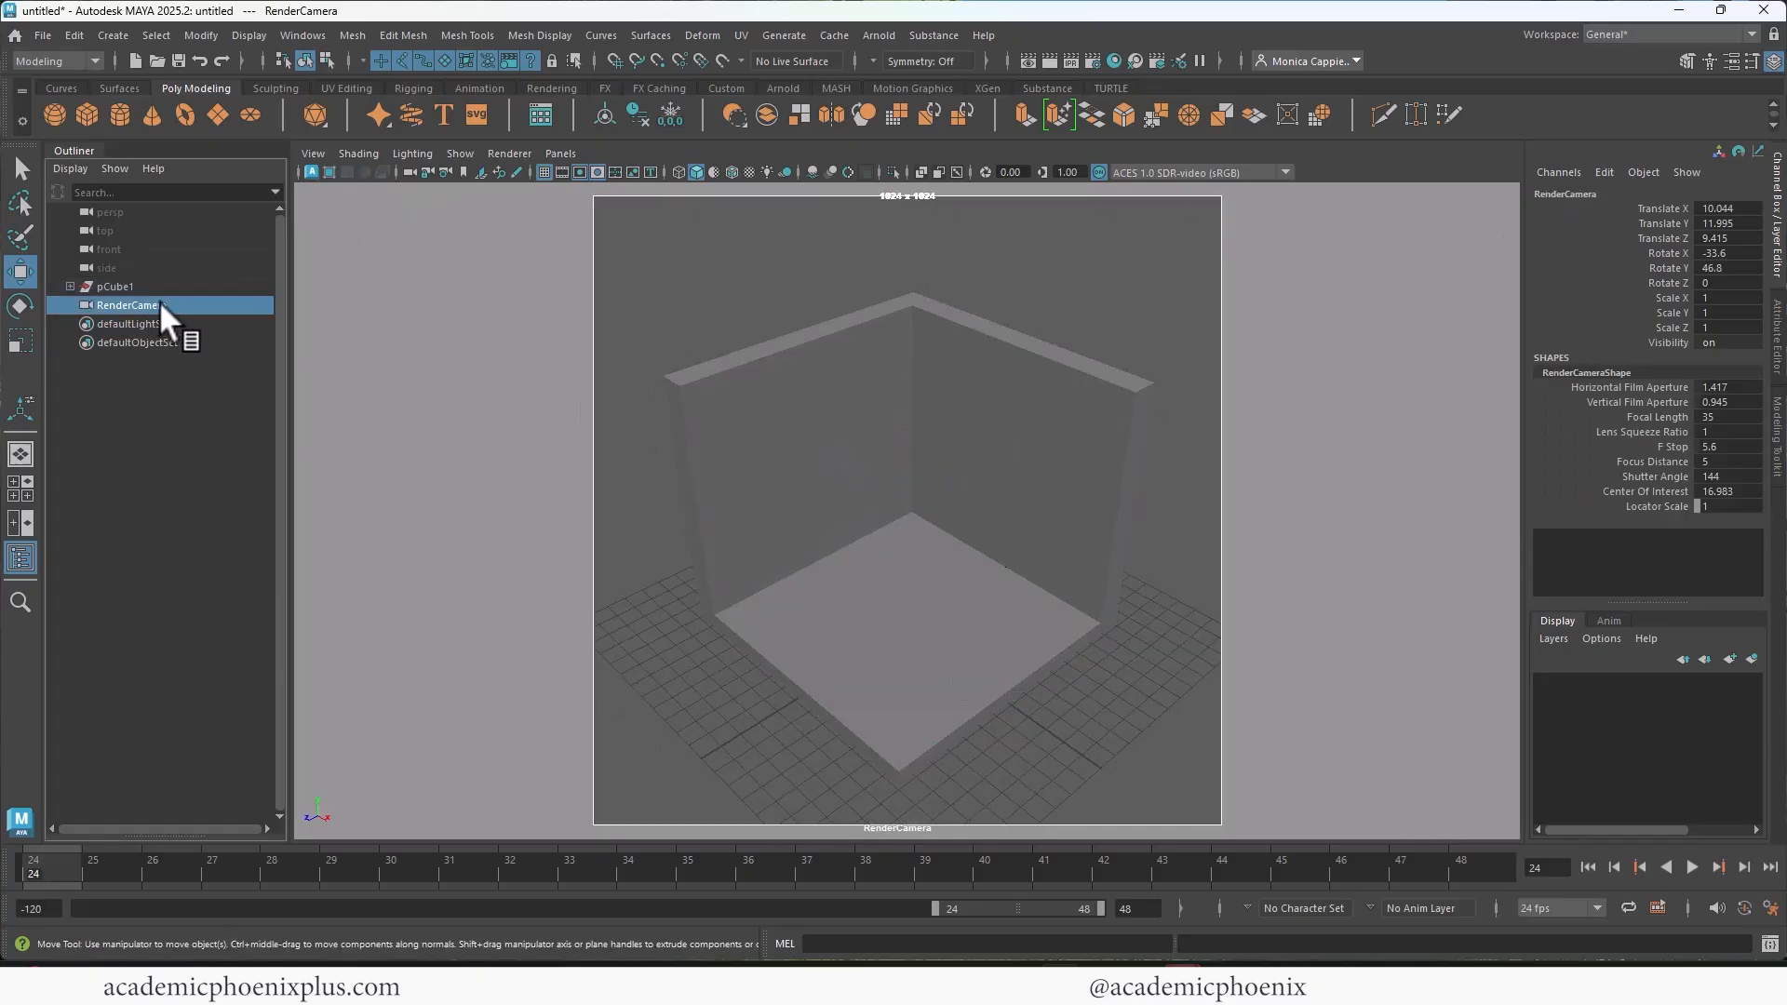
click(412, 173)
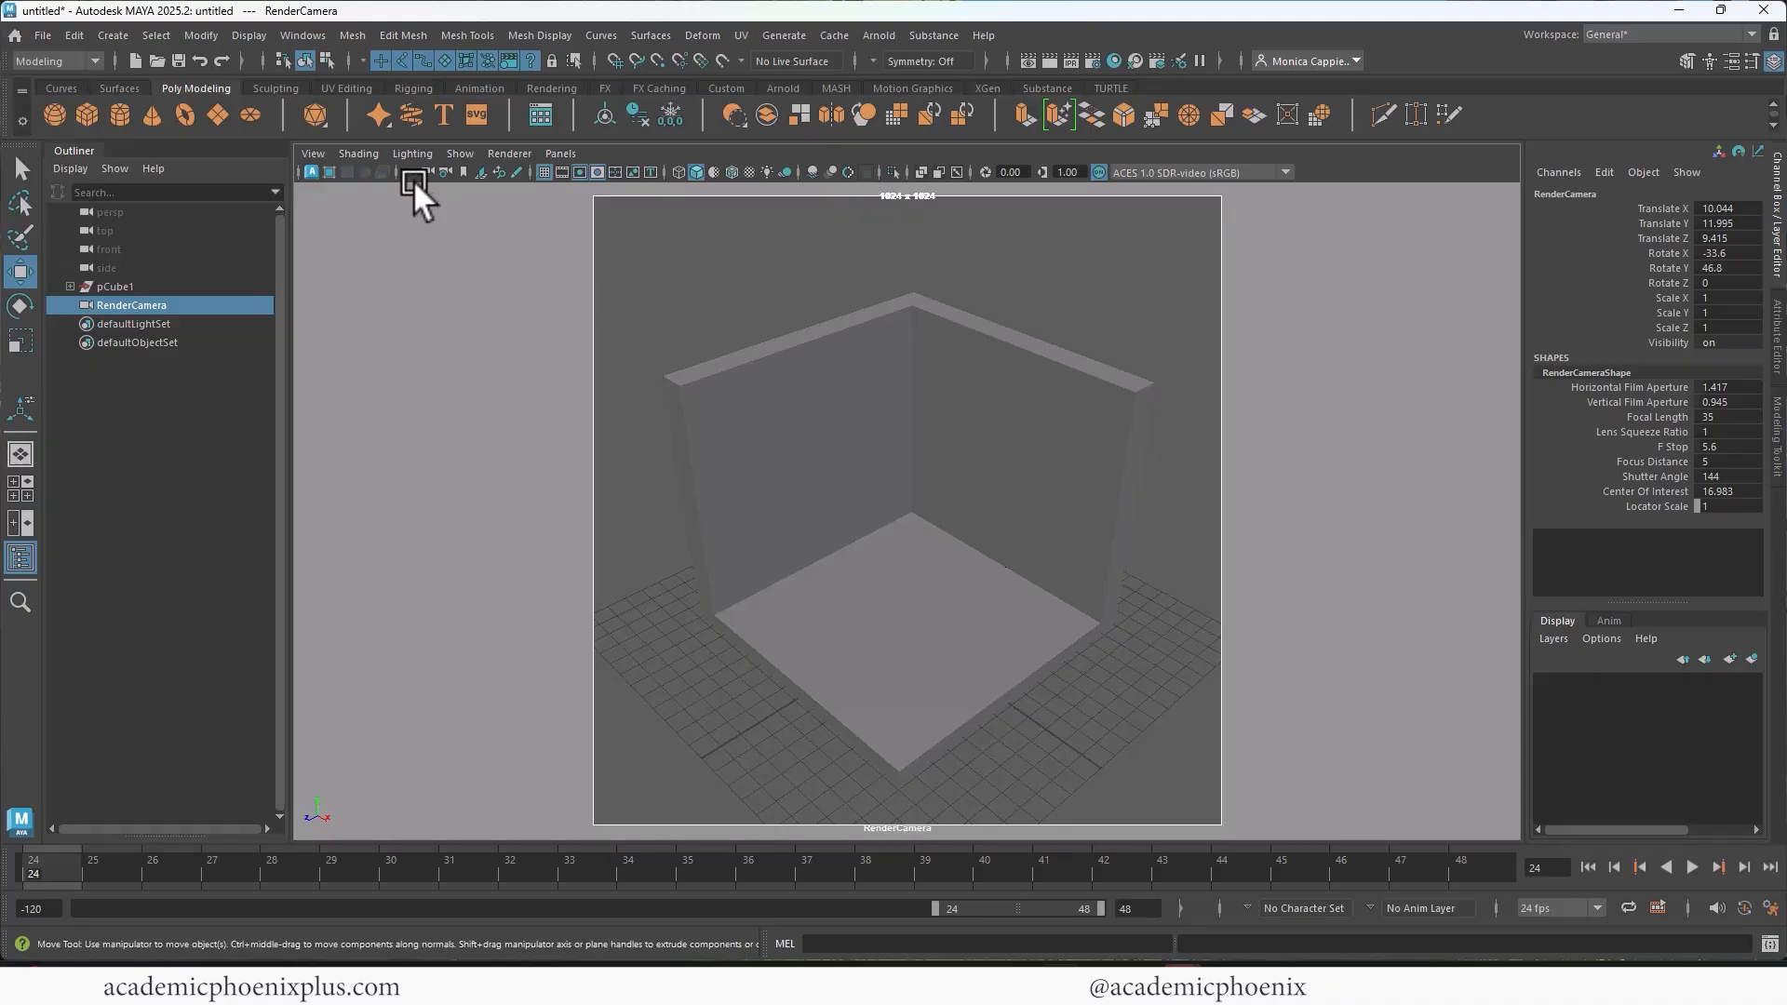
click(1715, 254)
text(-45)
key(Tab)
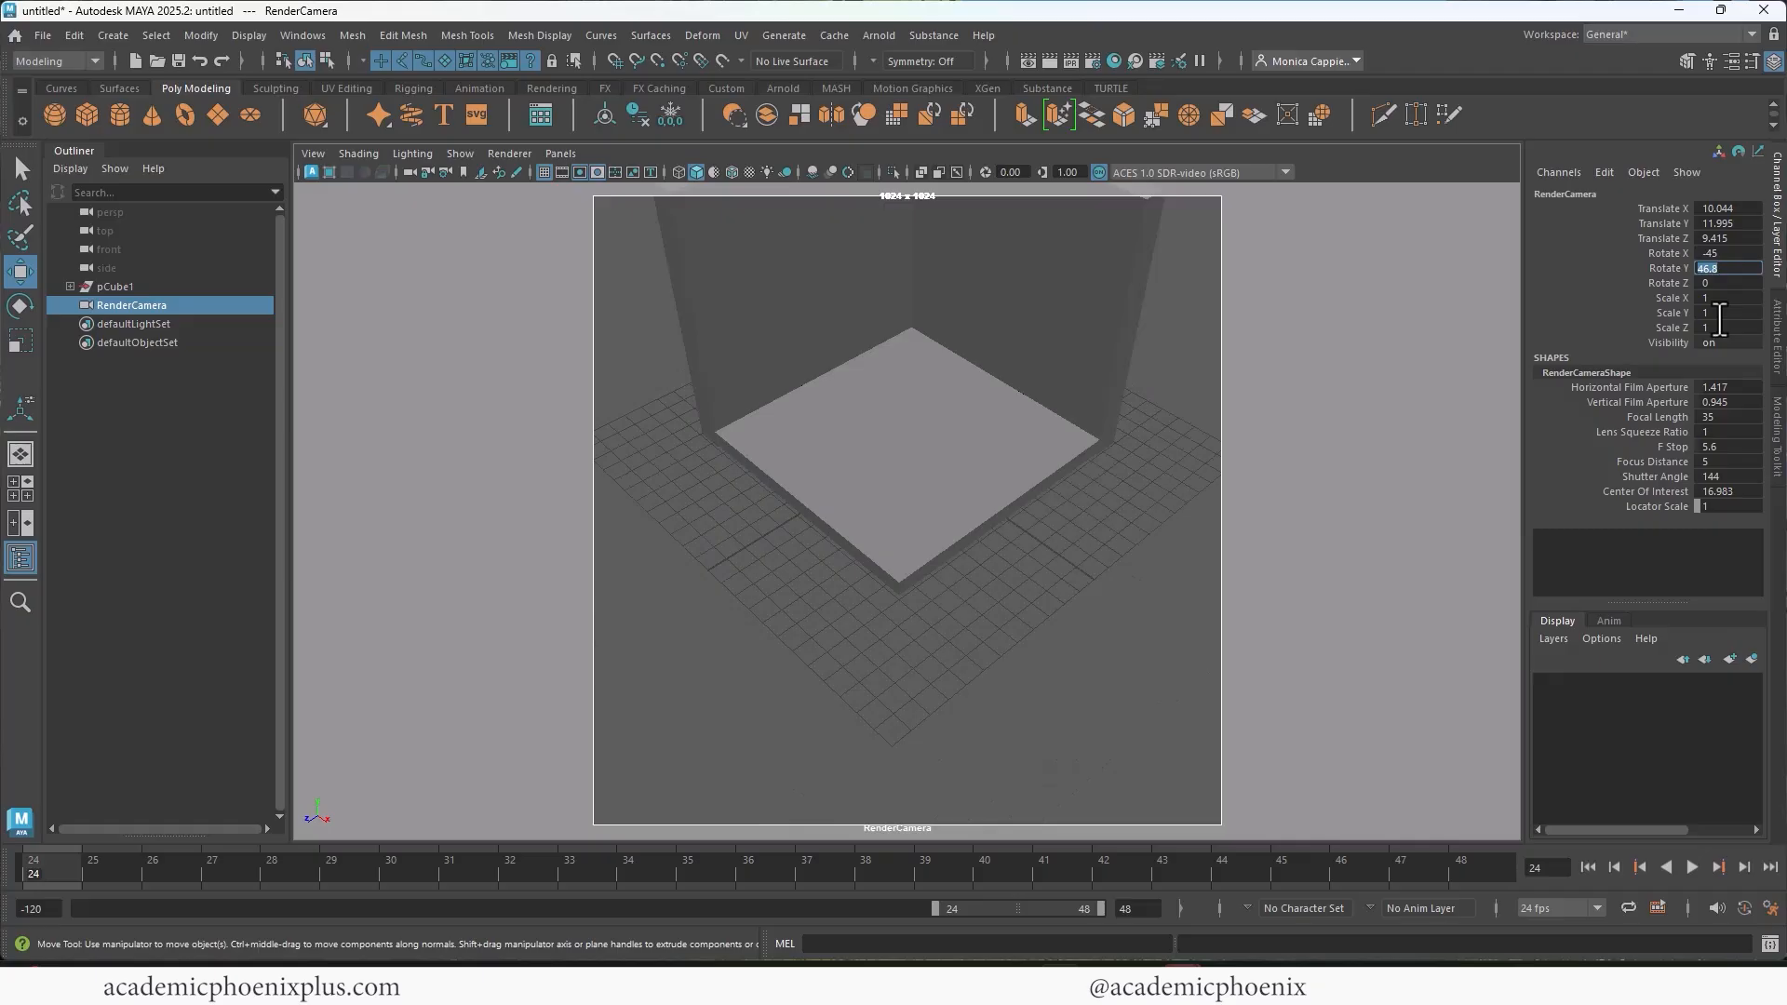
text(35)
key(Return)
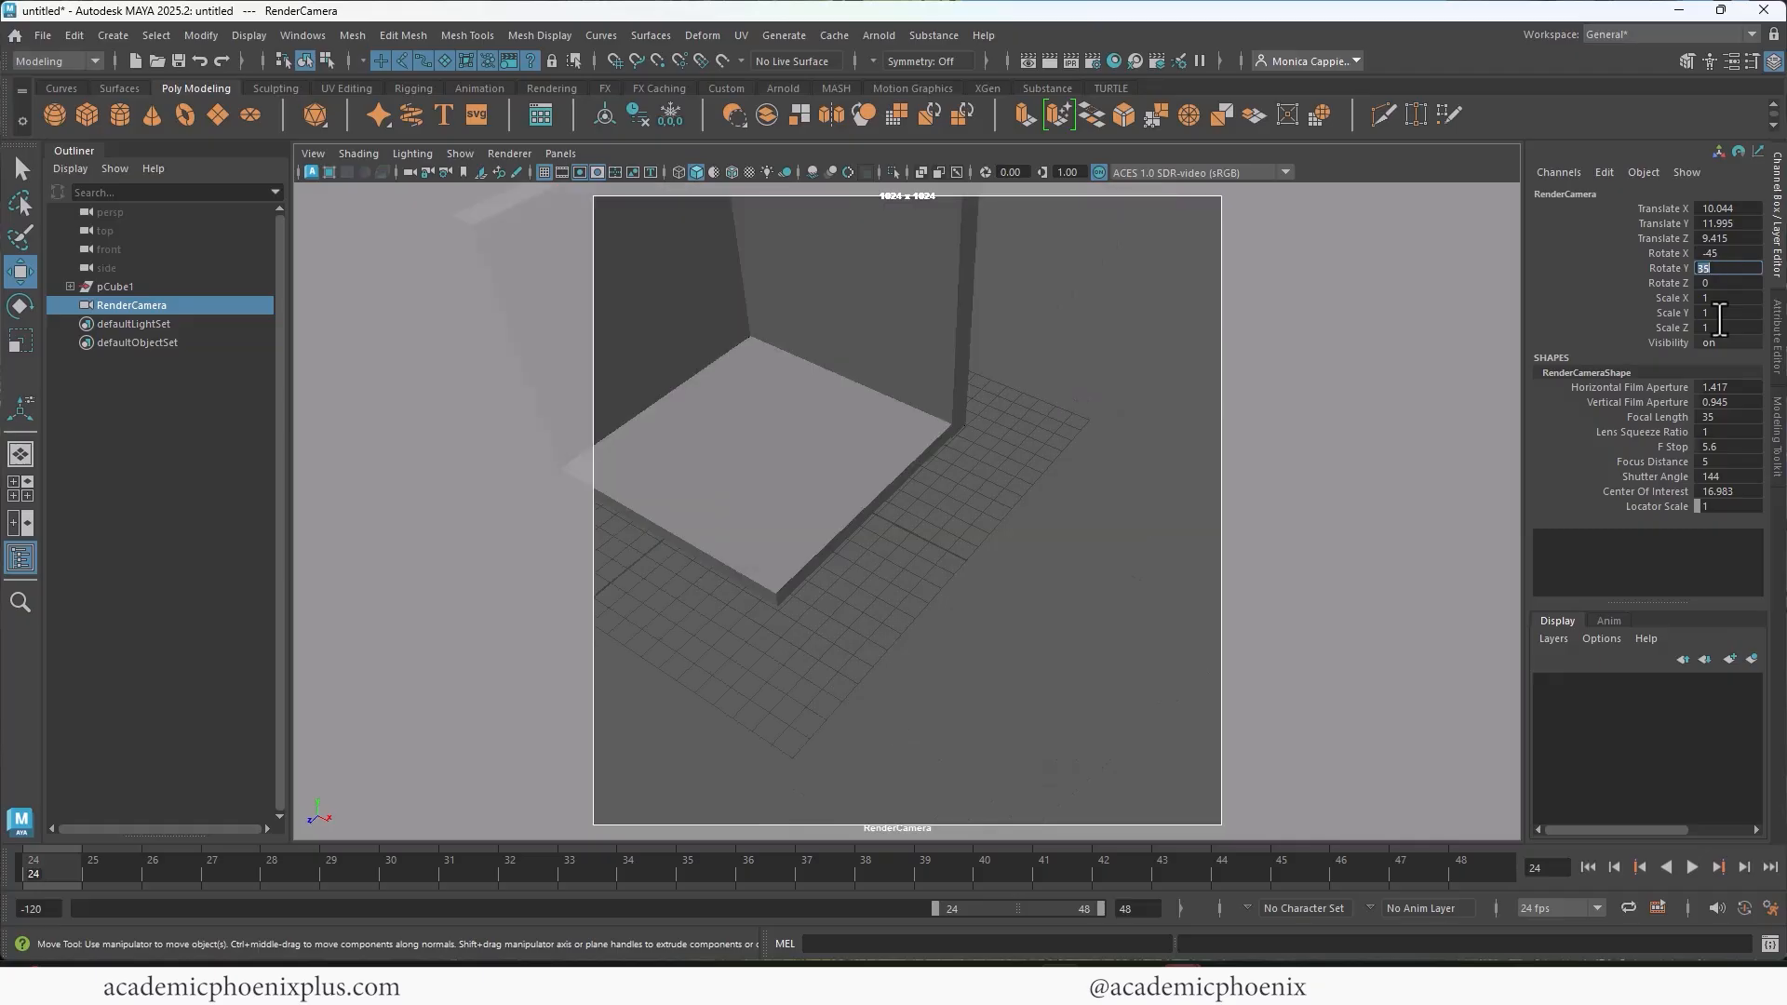
Step: Reposition the render camera at about -26.4 in X and 39.8 in Y rotation so the room fills the frame
alt+right_drag(834, 382, 1005, 527)
alt+middle_drag(1006, 527, 1030, 567)
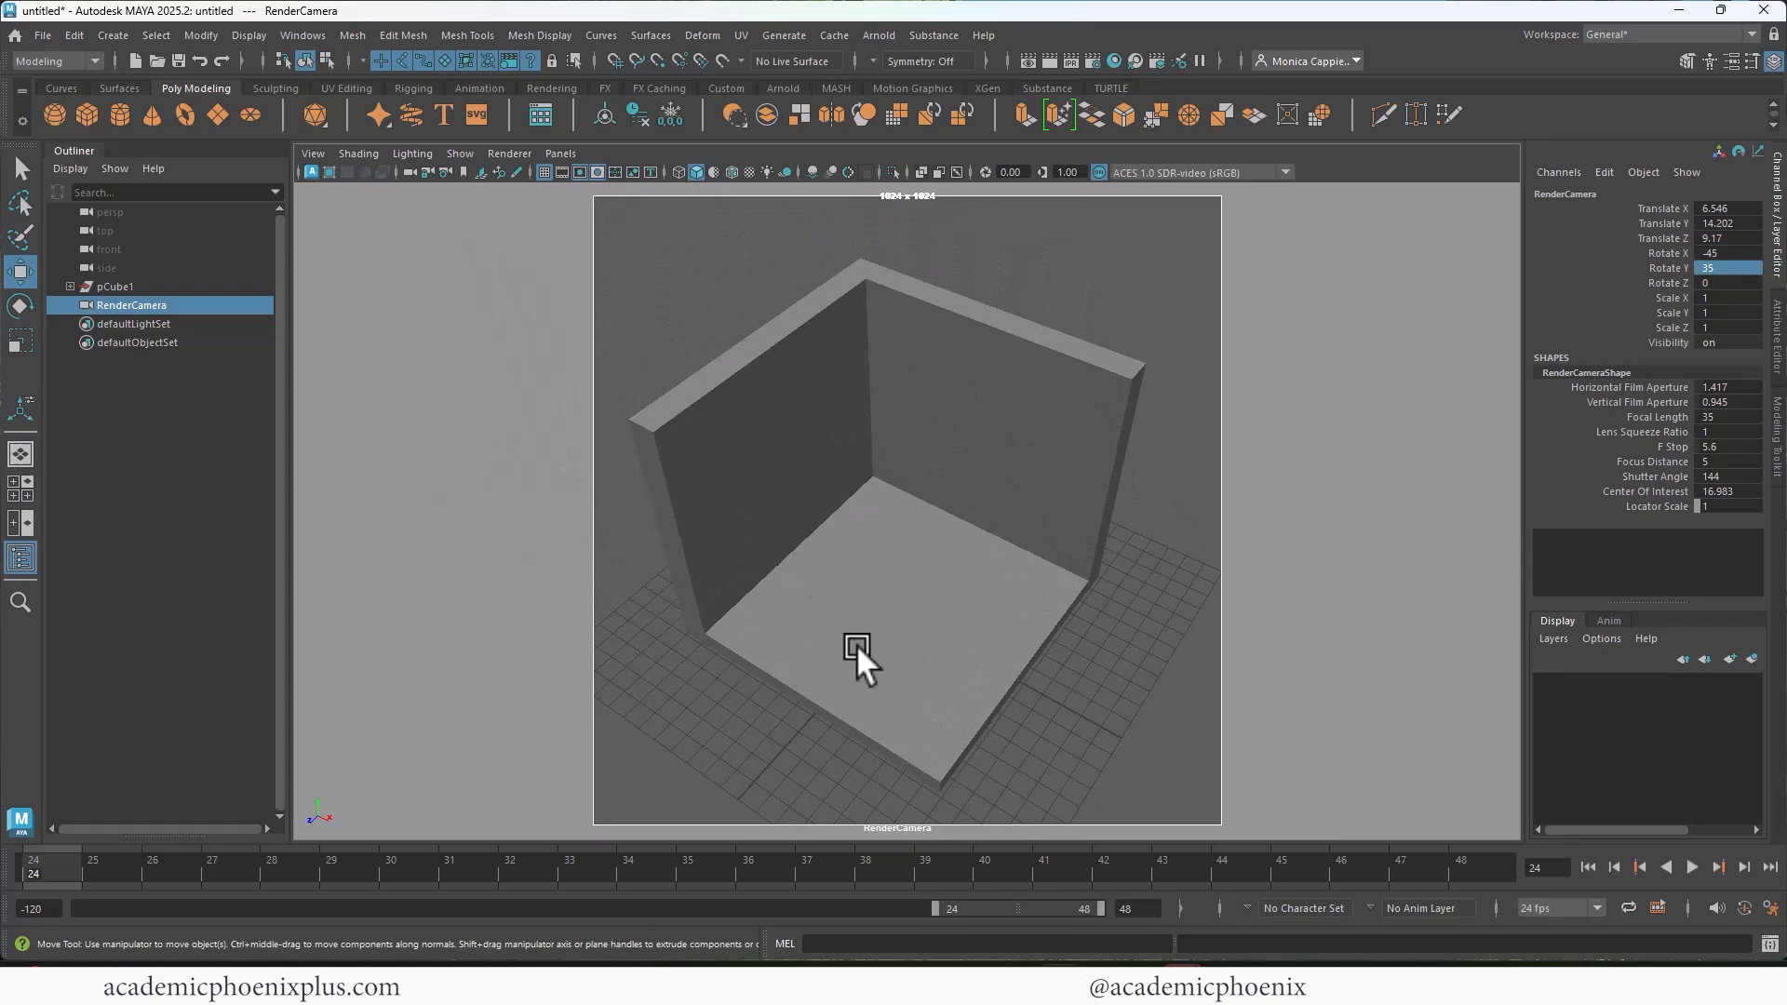
alt+middle_drag(1050, 493, 1009, 497)
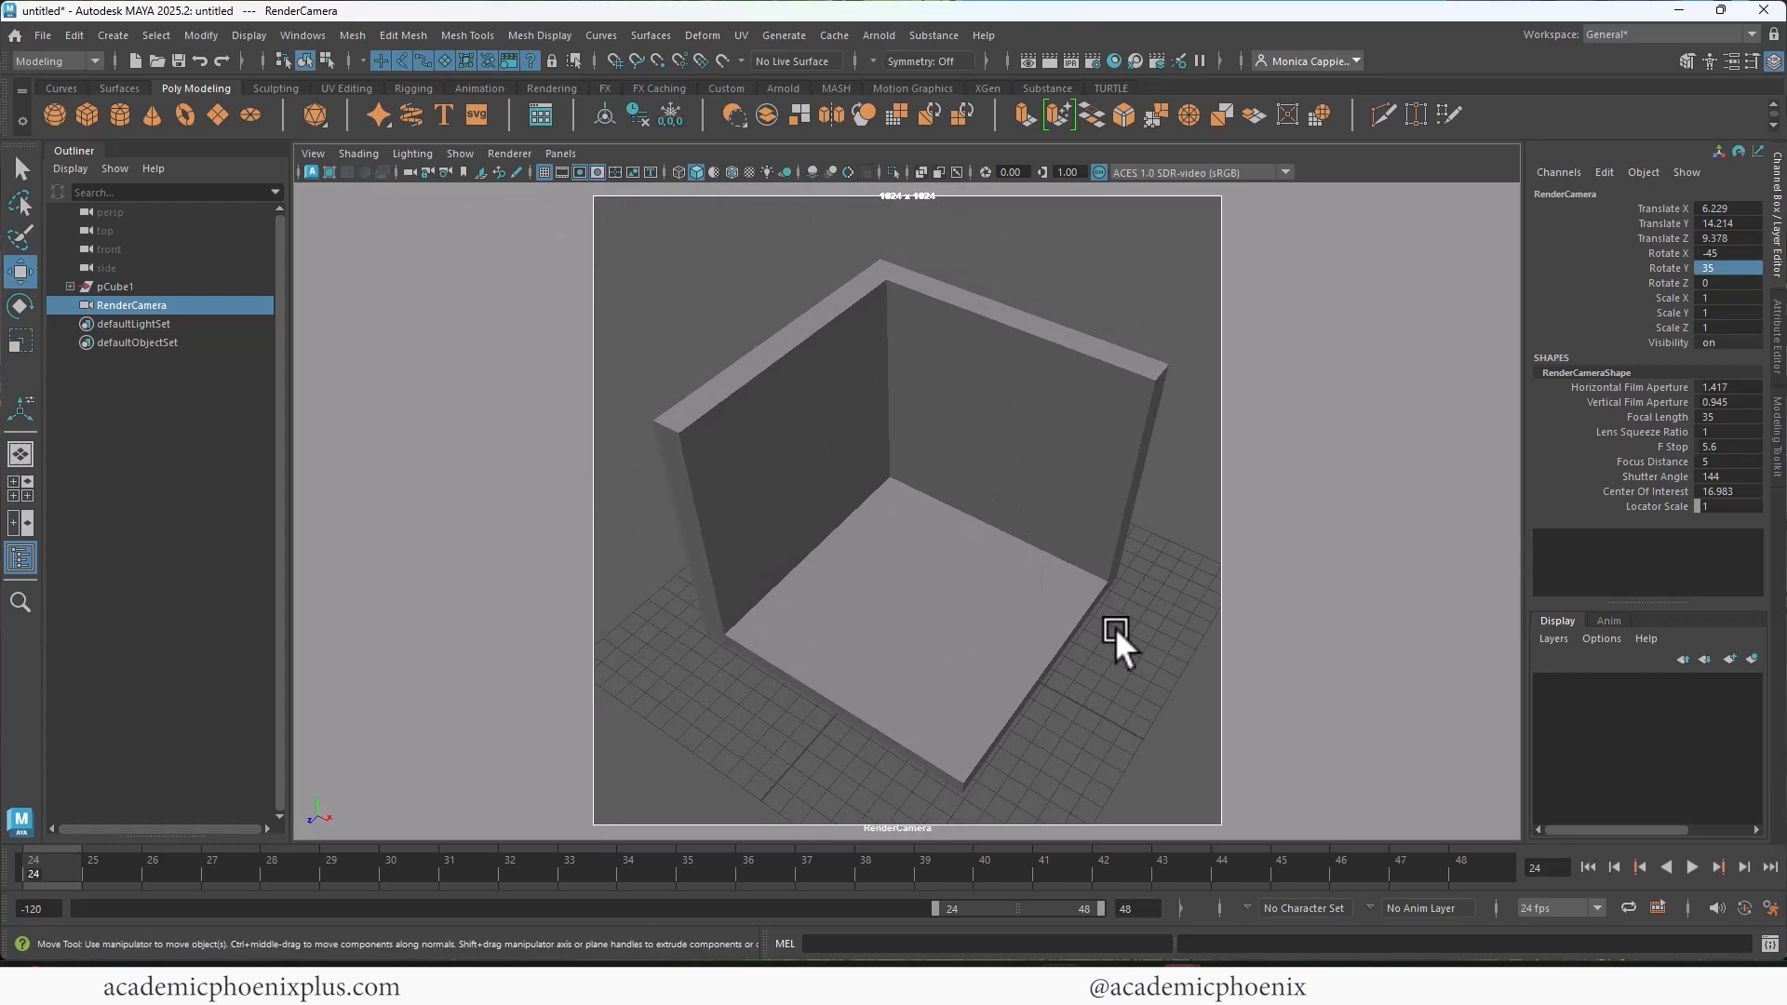
alt+right_drag(1065, 572, 1074, 640)
alt+drag(1075, 640, 976, 617)
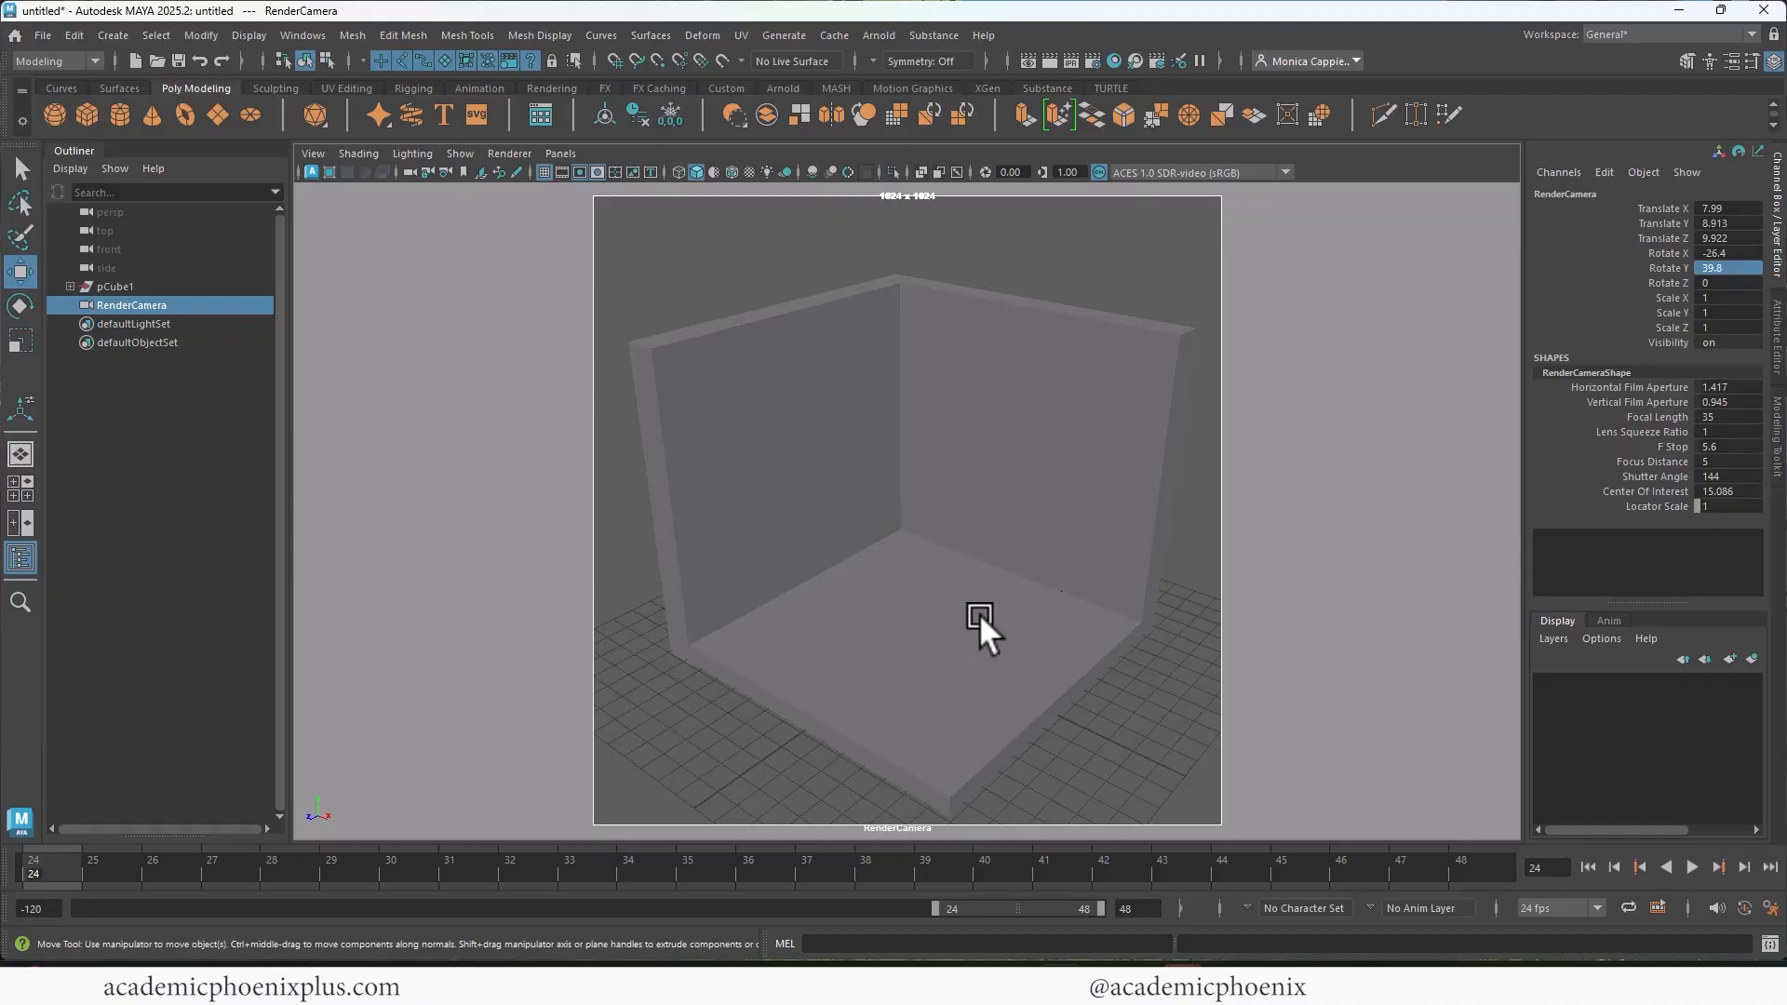
alt+right_drag(979, 612, 1020, 584)
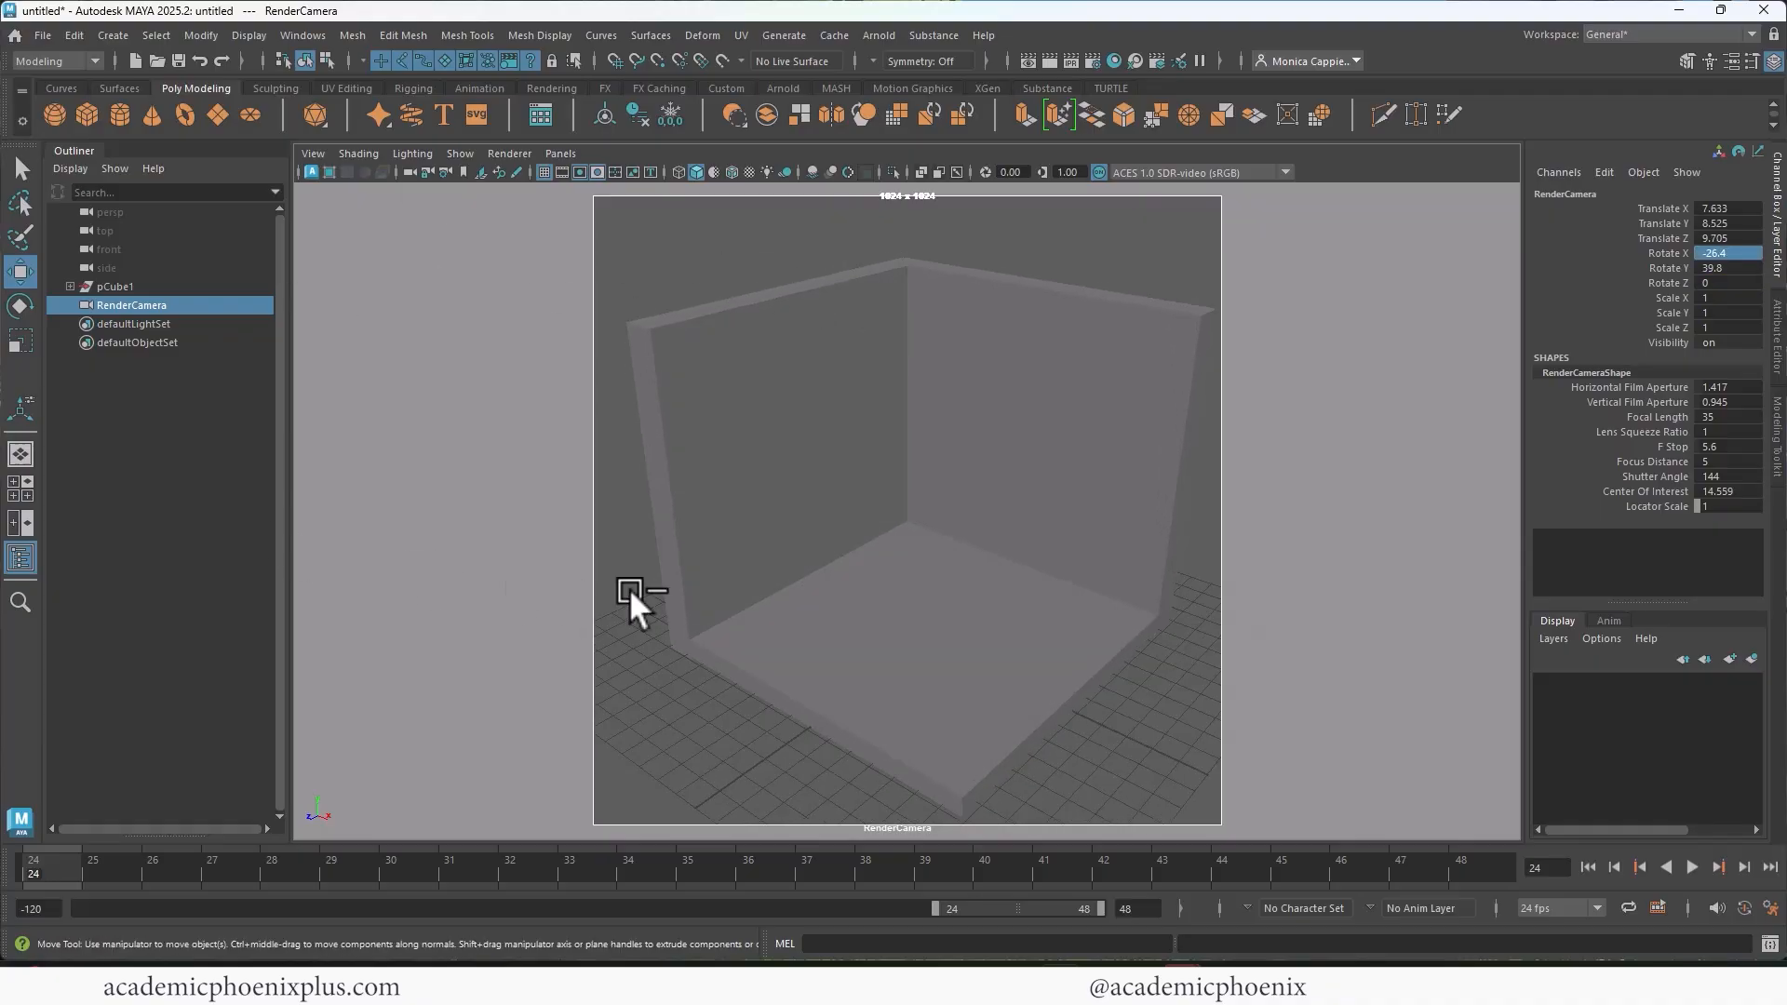
Step: Set the render camera's Arnold camera type to orthographic
key(ctrl+a)
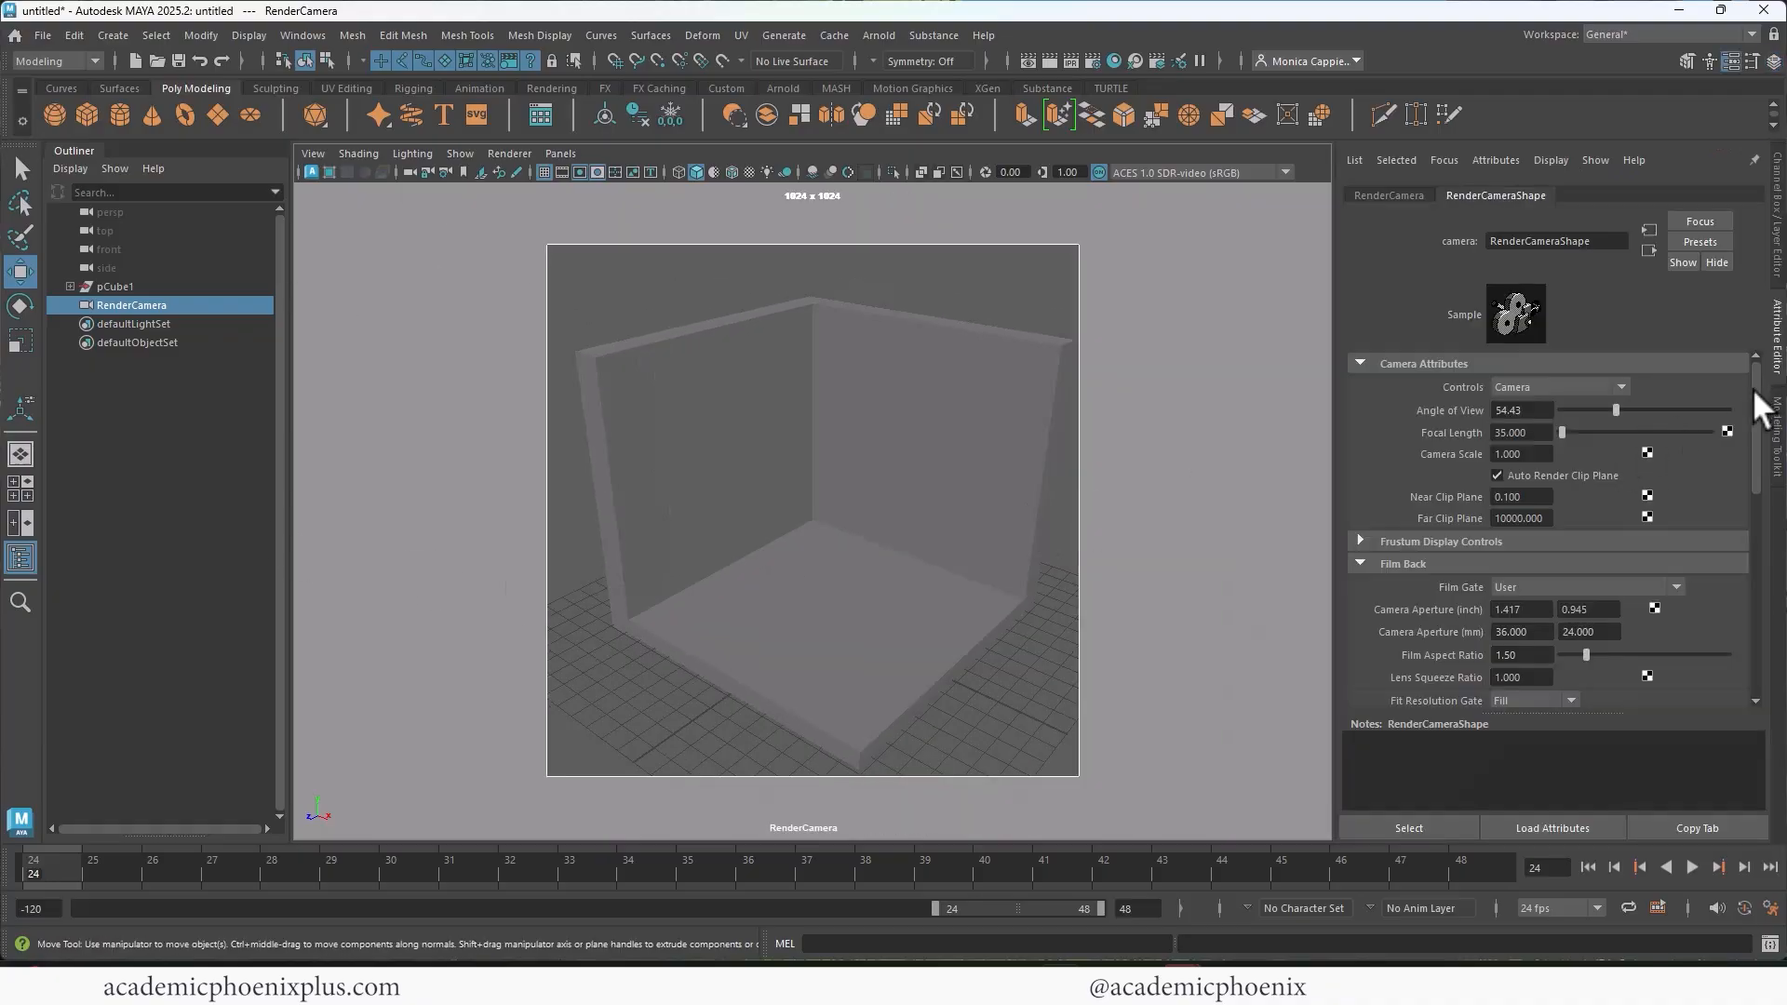
drag(1752, 387, 1755, 605)
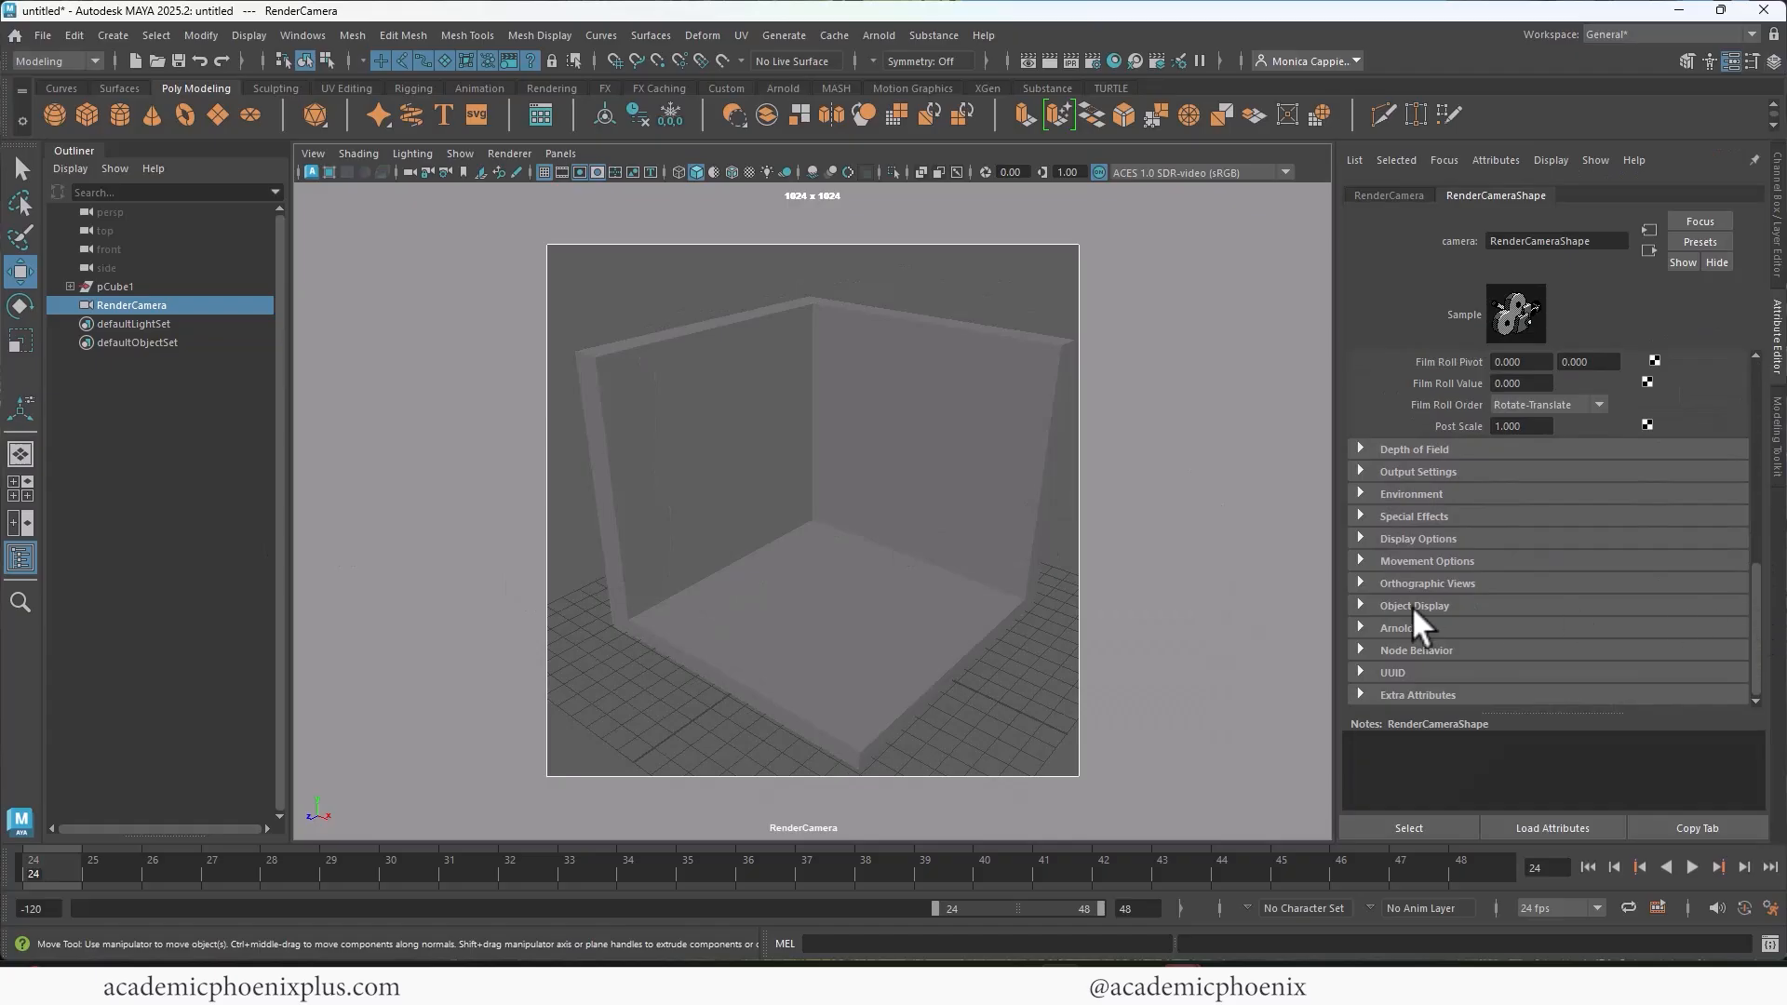
click(1433, 628)
drag(1755, 531, 1744, 568)
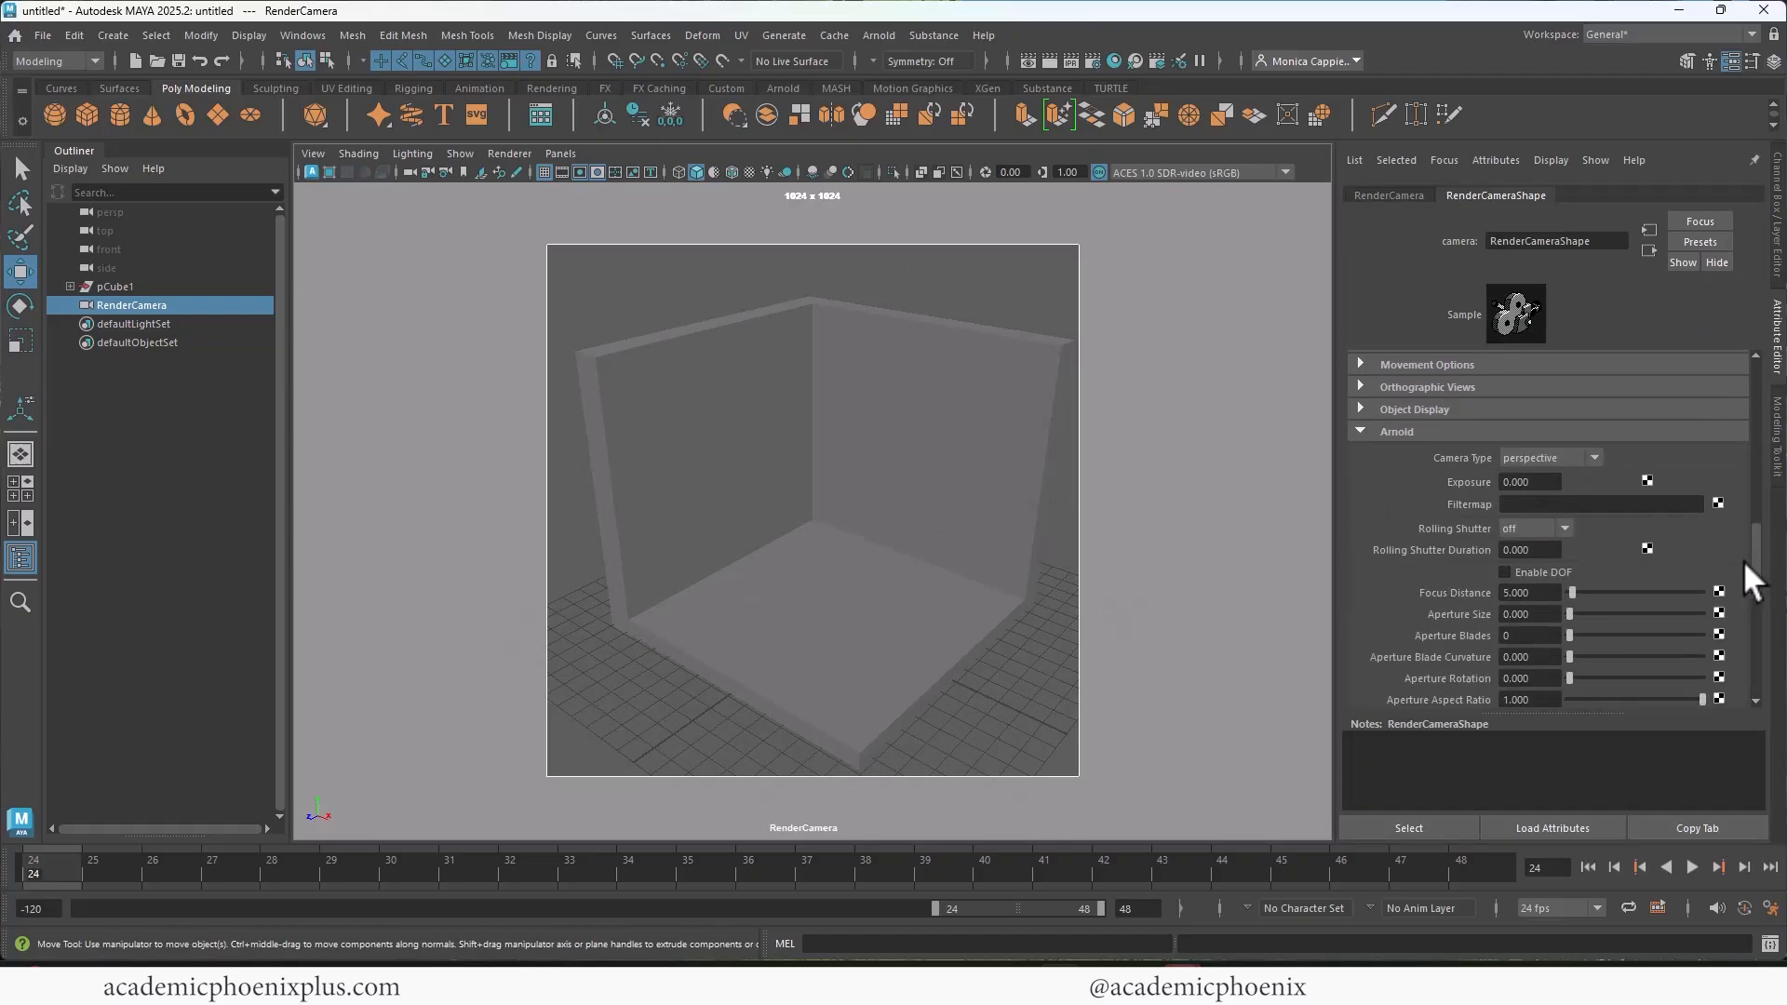
click(1544, 461)
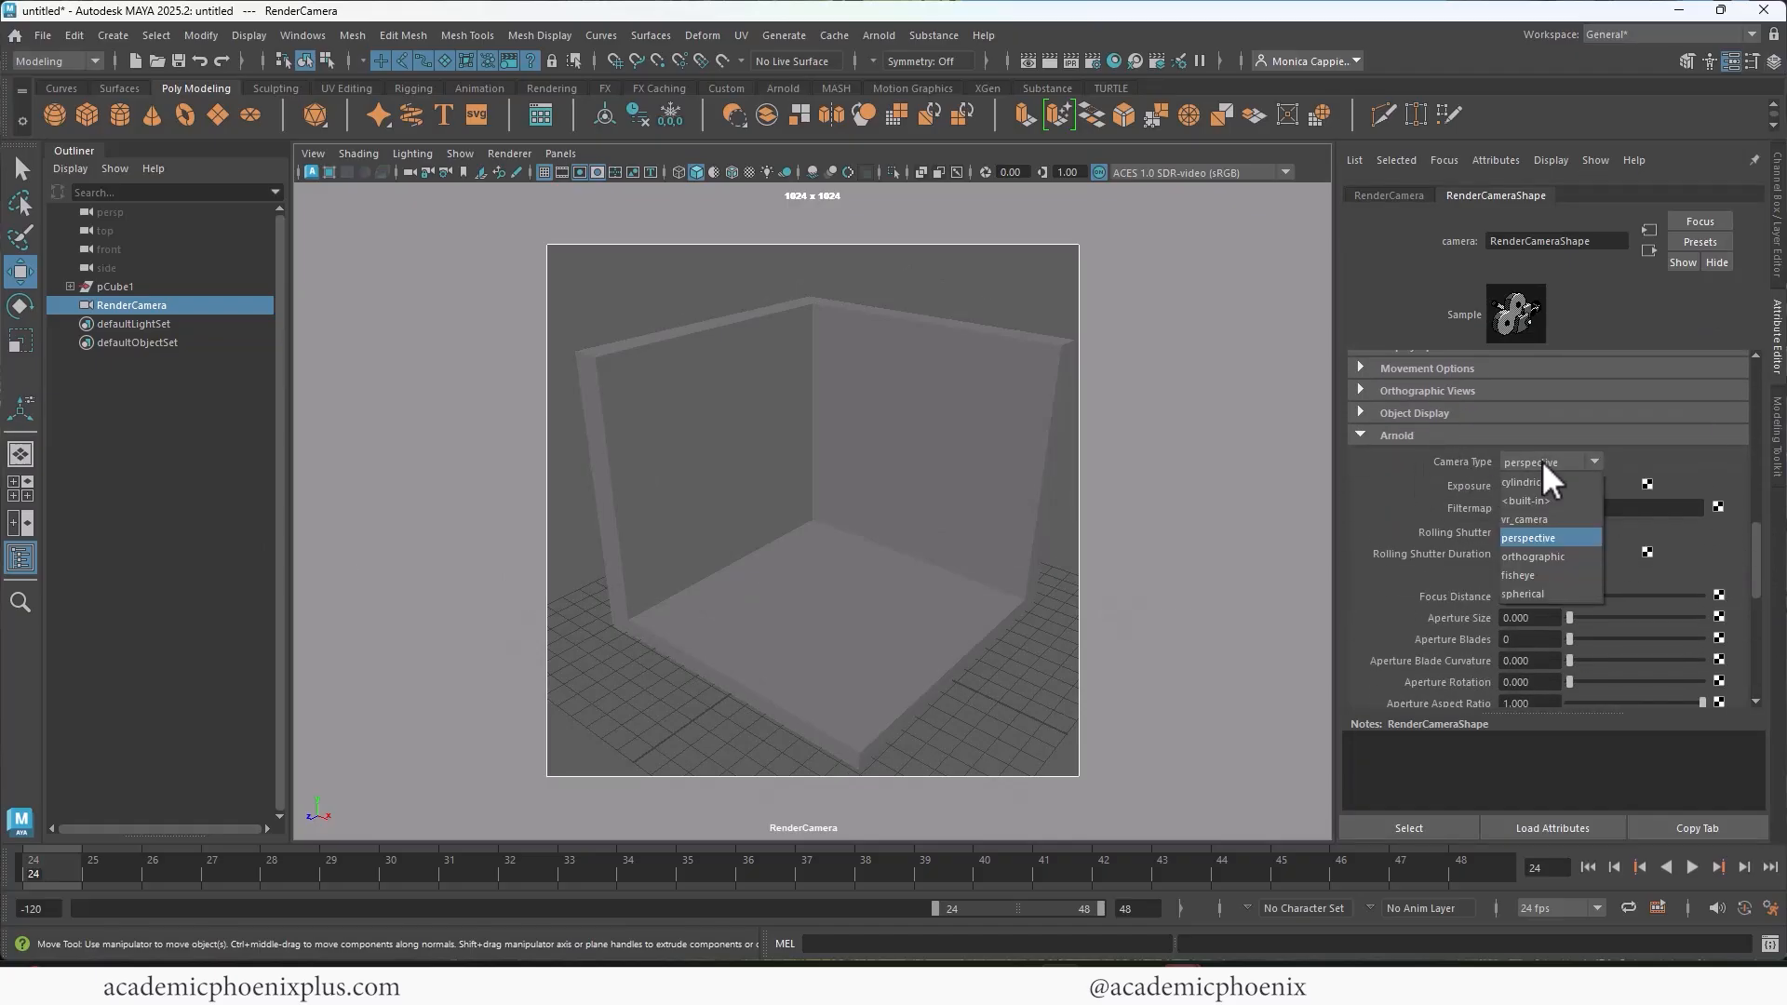
click(1532, 557)
Step: Reframe the room in the orthographic camera, rotating it to about -38.16 in X and 41.41 in Y
scroll(813, 376, up, 10)
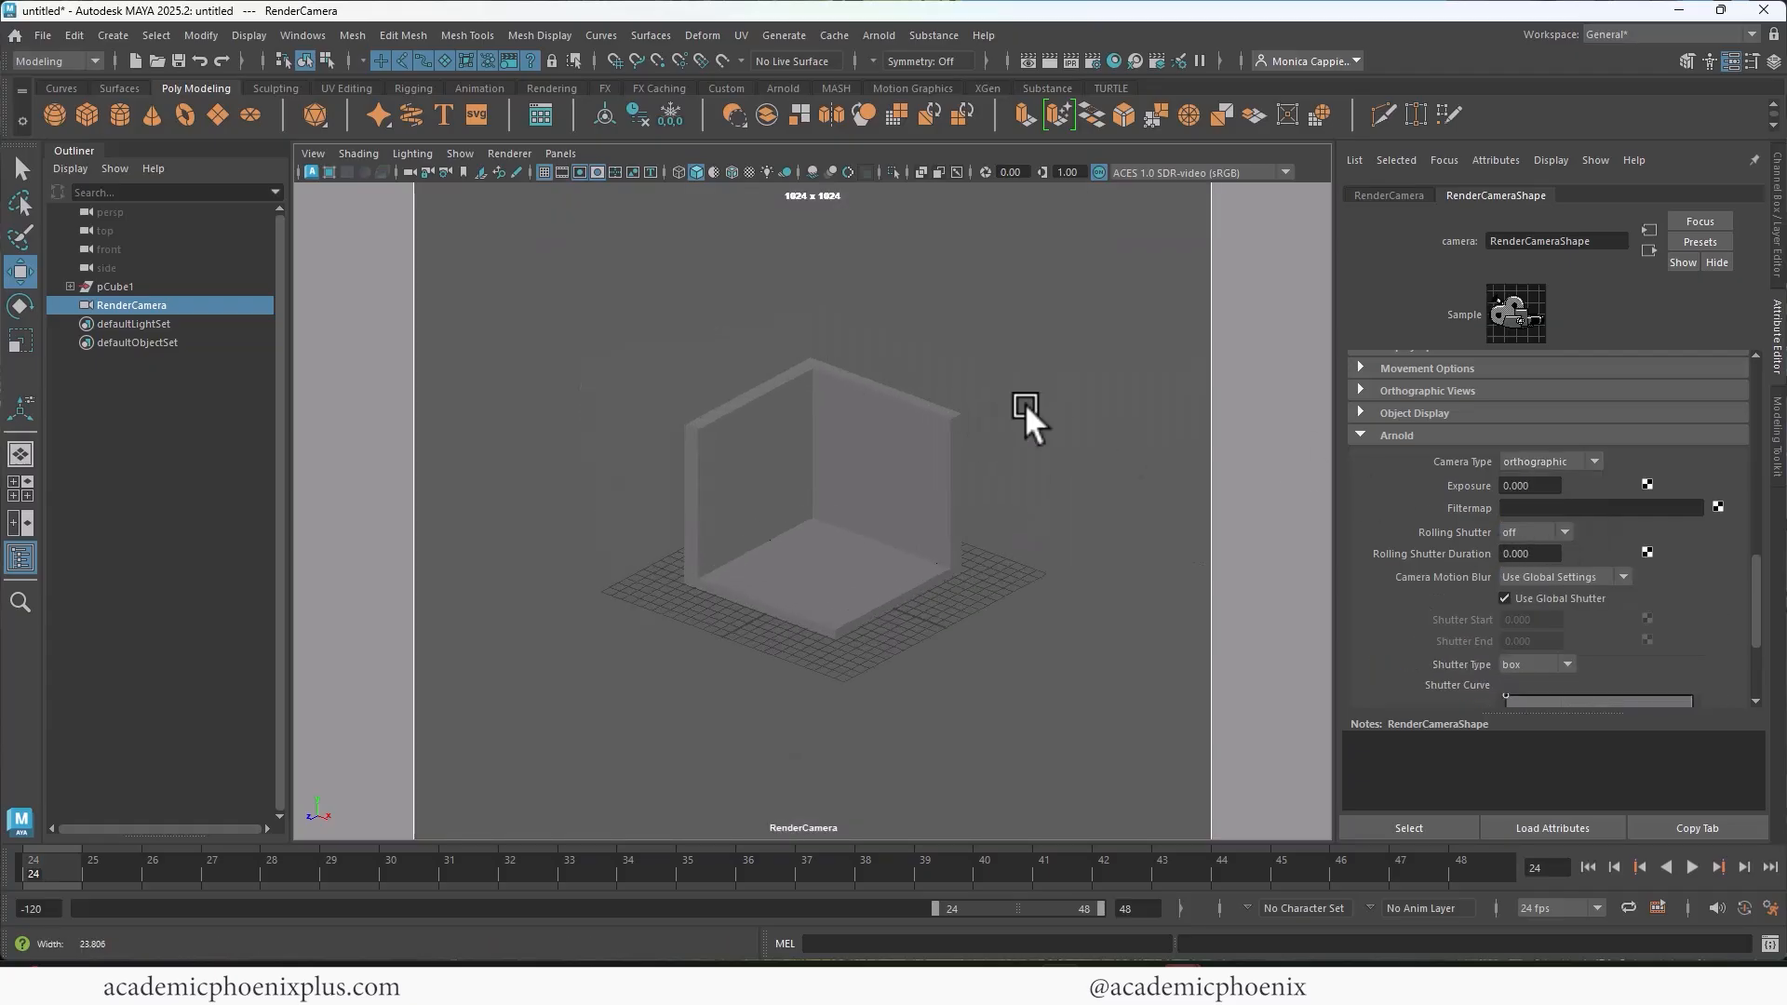
alt+right_drag(1197, 443, 1200, 453)
alt+middle_drag(1094, 460, 1087, 477)
alt+right_drag(1087, 475, 1134, 498)
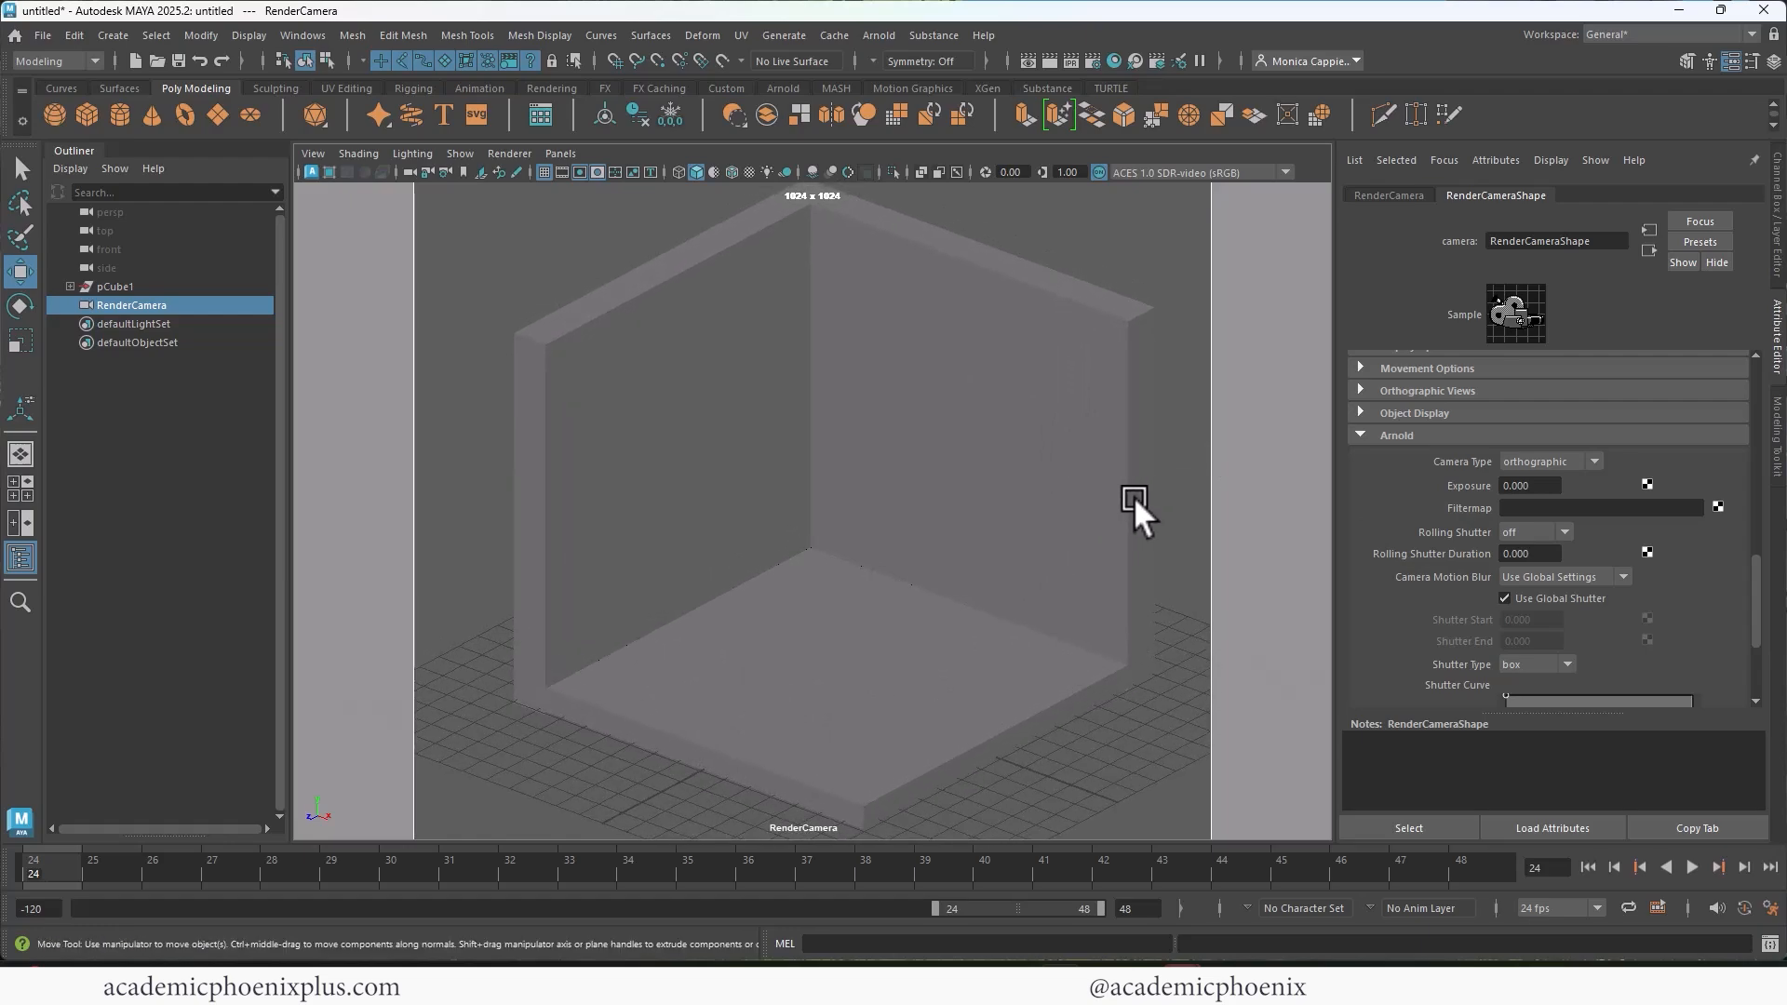
key(ctrl+a)
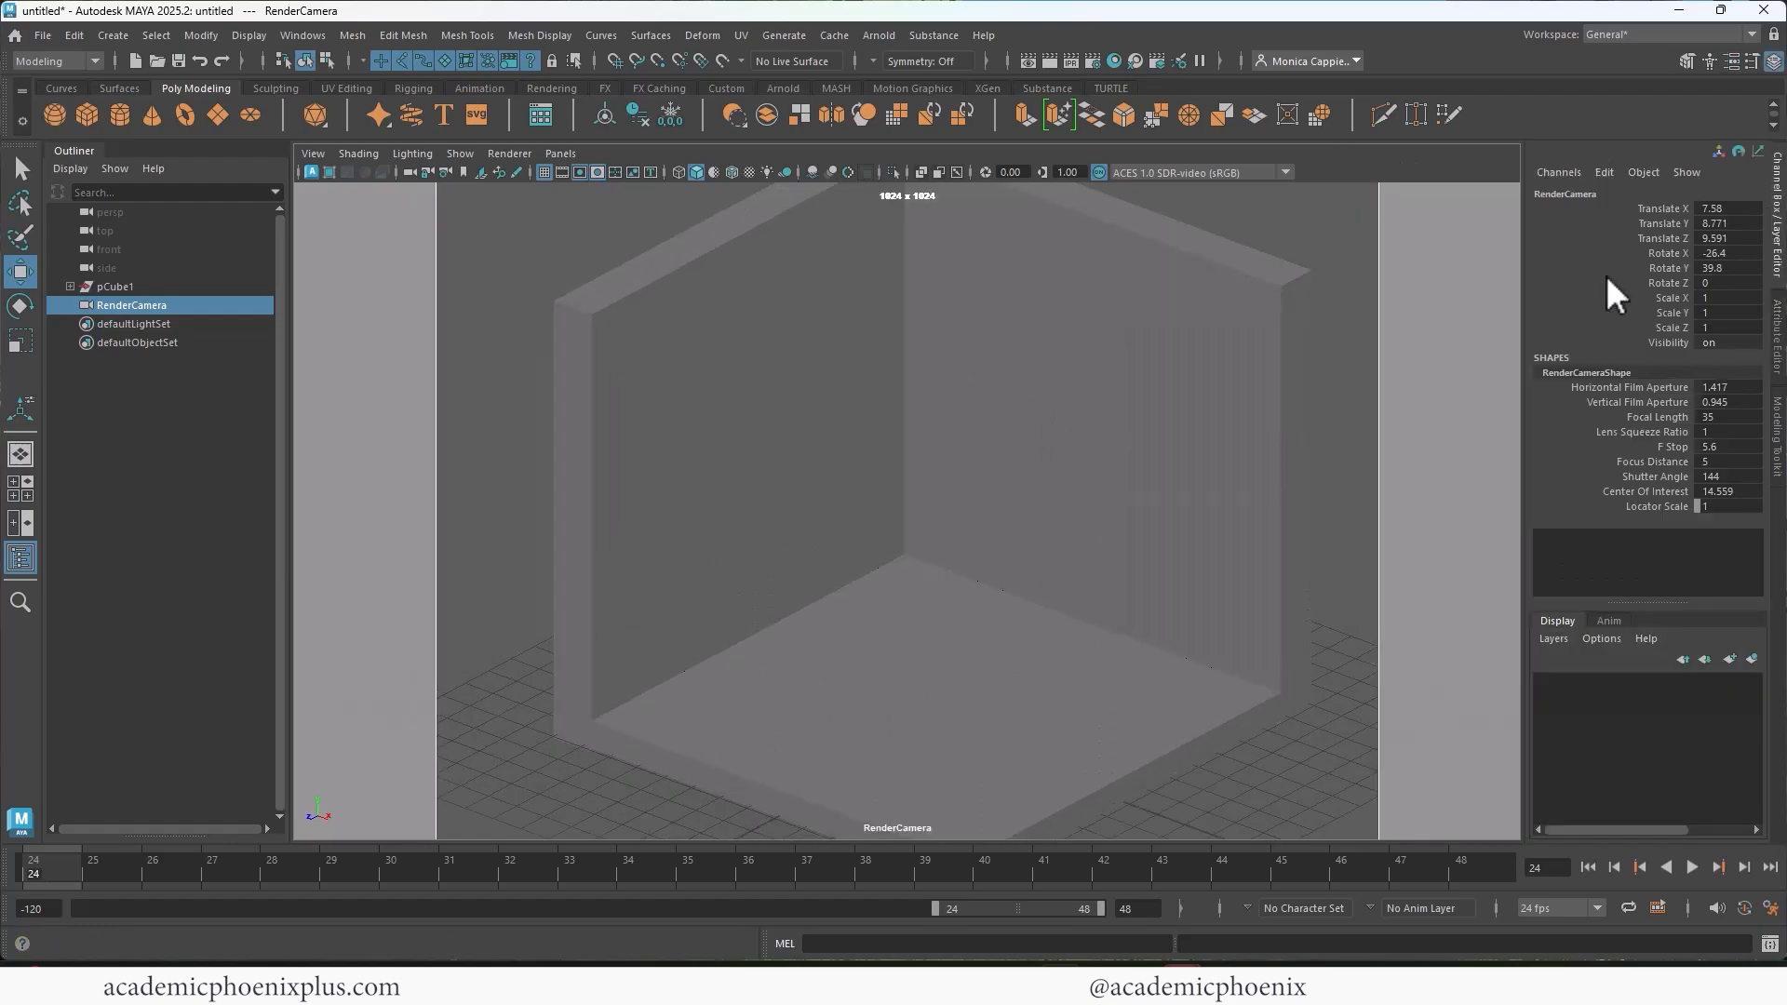
Step: Add an Arnold physical sky to the scene and test-render the current frame, closing the render window when done
click(880, 33)
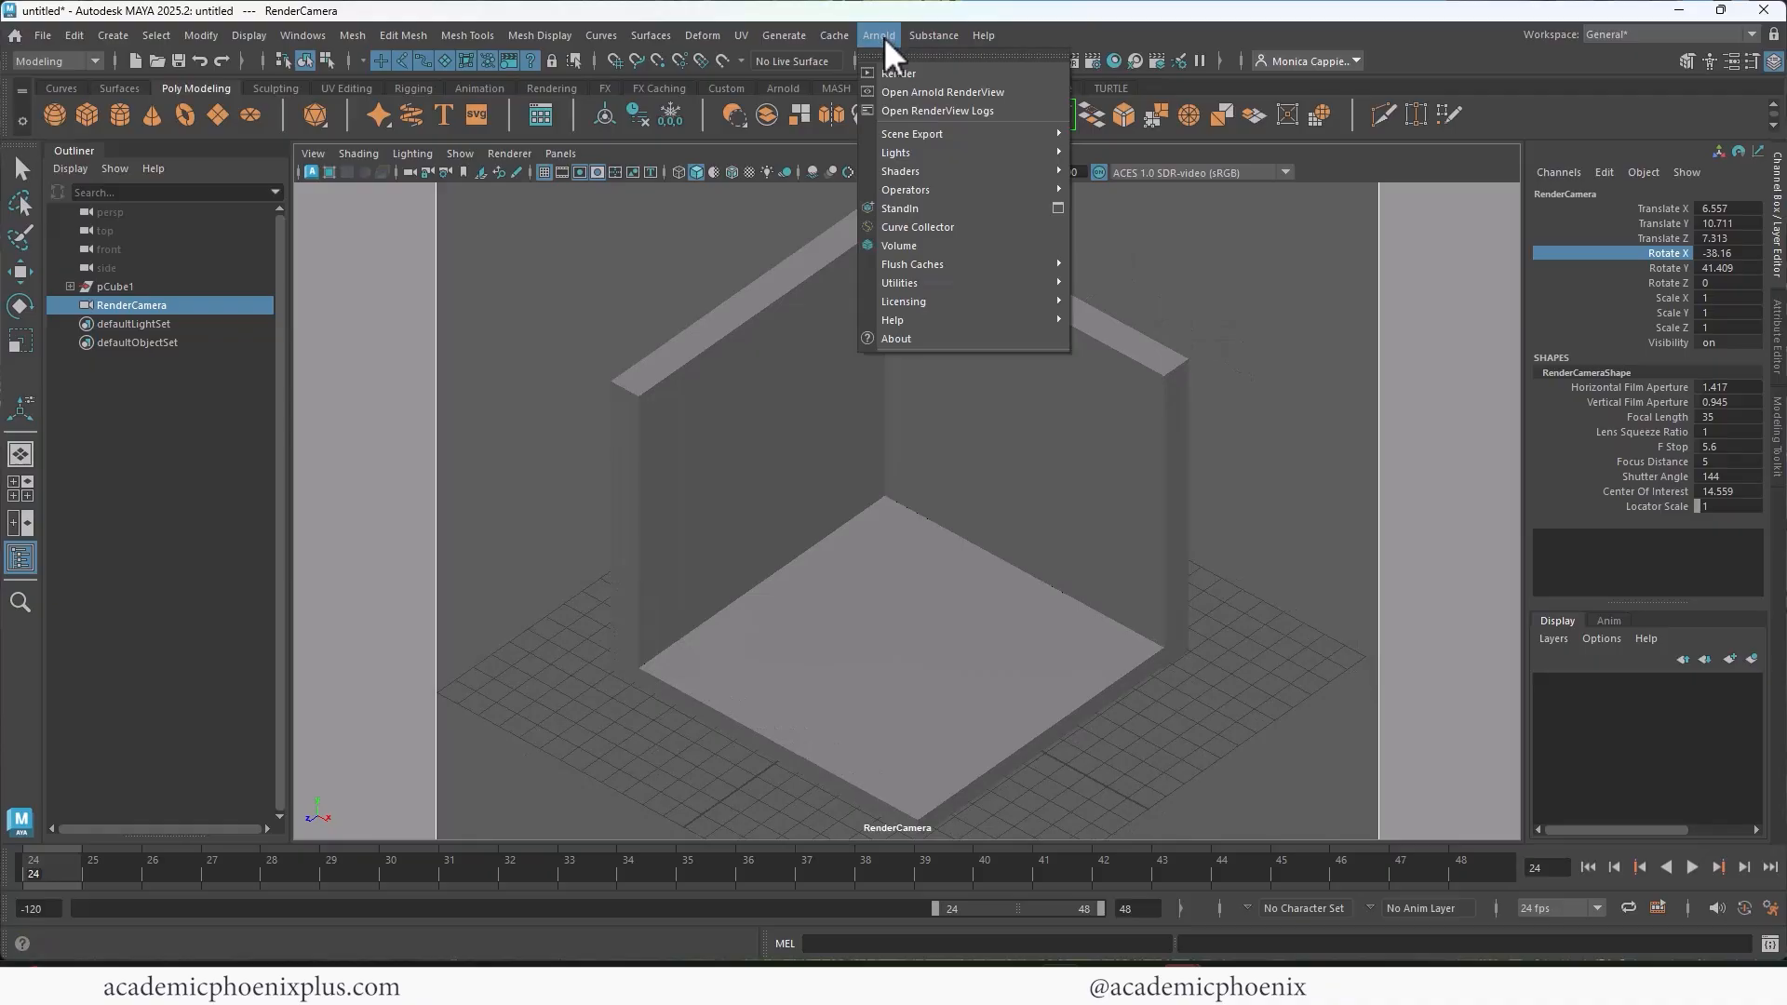
mouse_move(962, 149)
click(1120, 245)
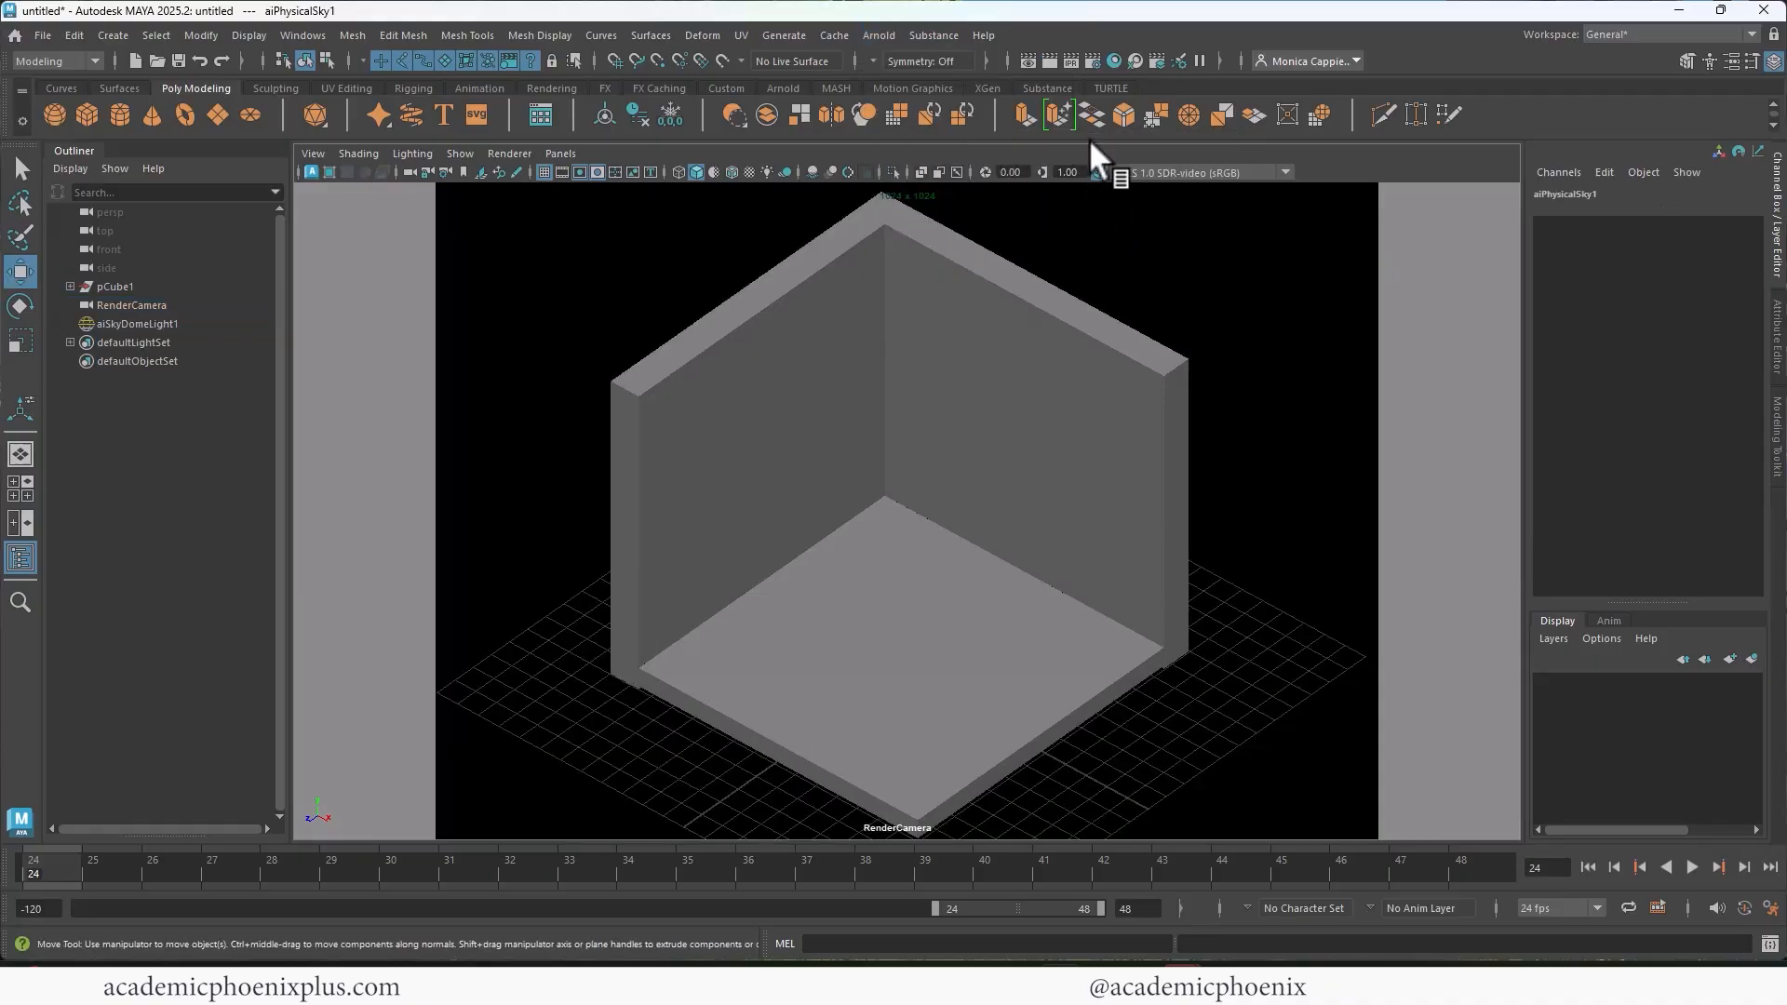
click(1049, 61)
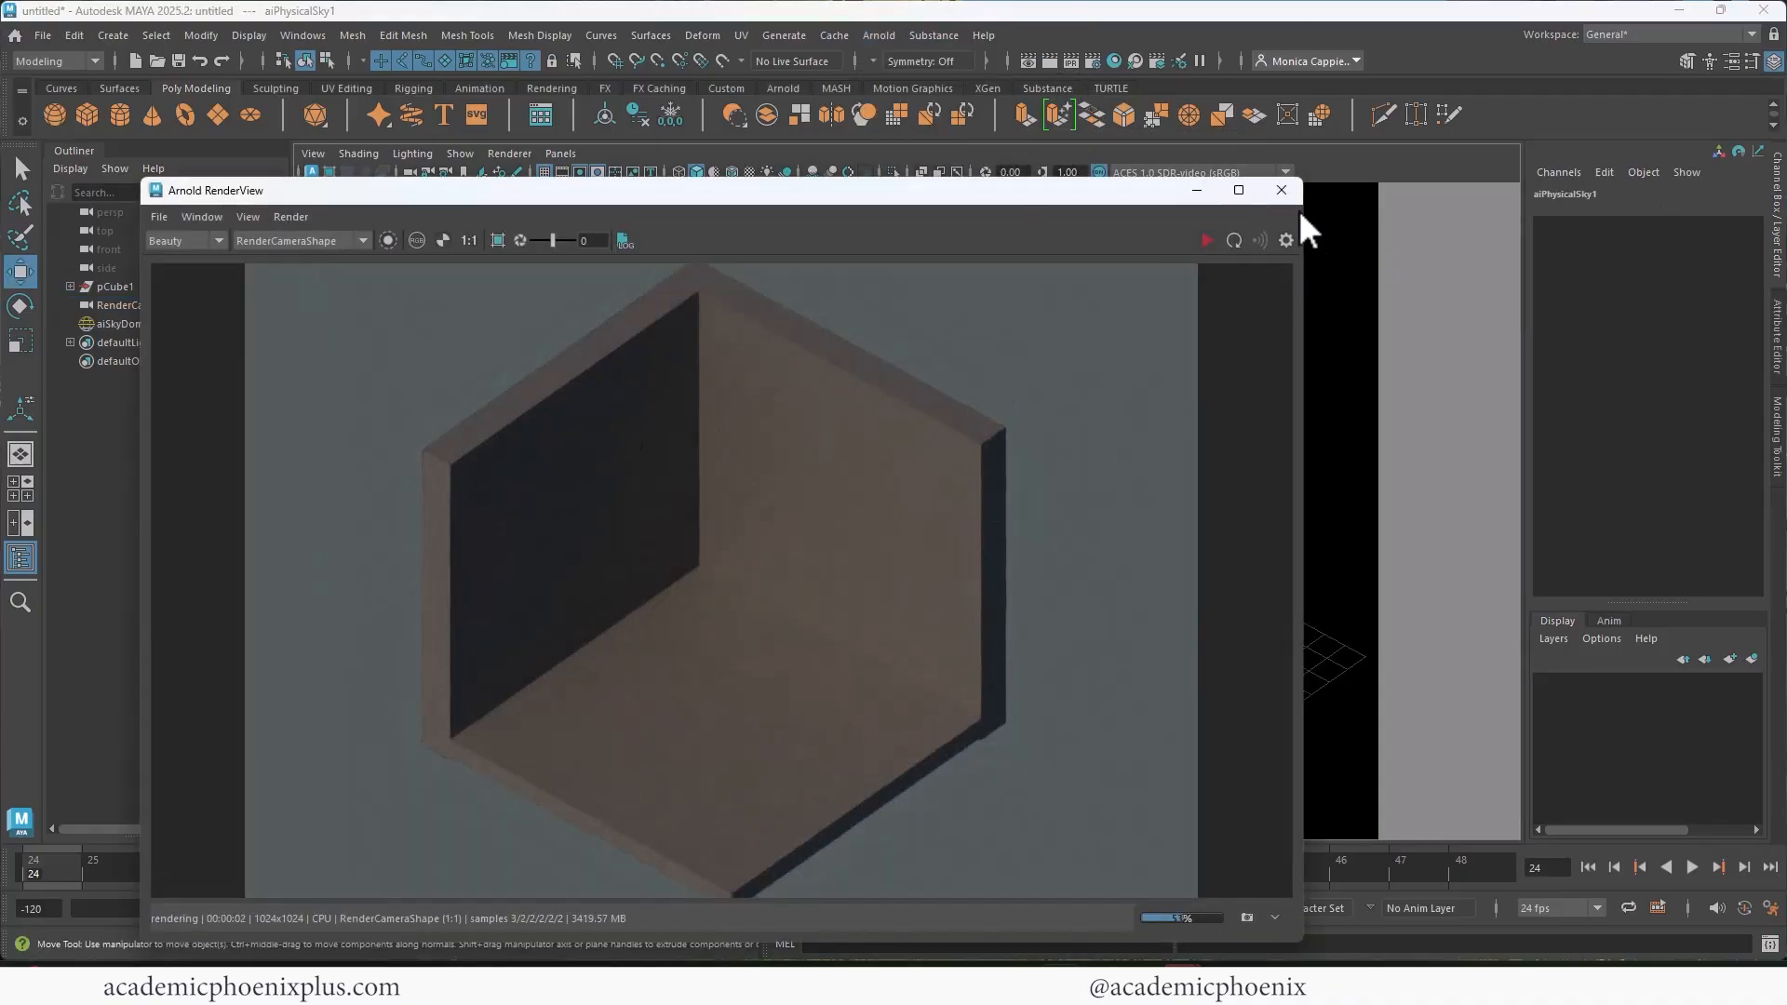
click(1281, 191)
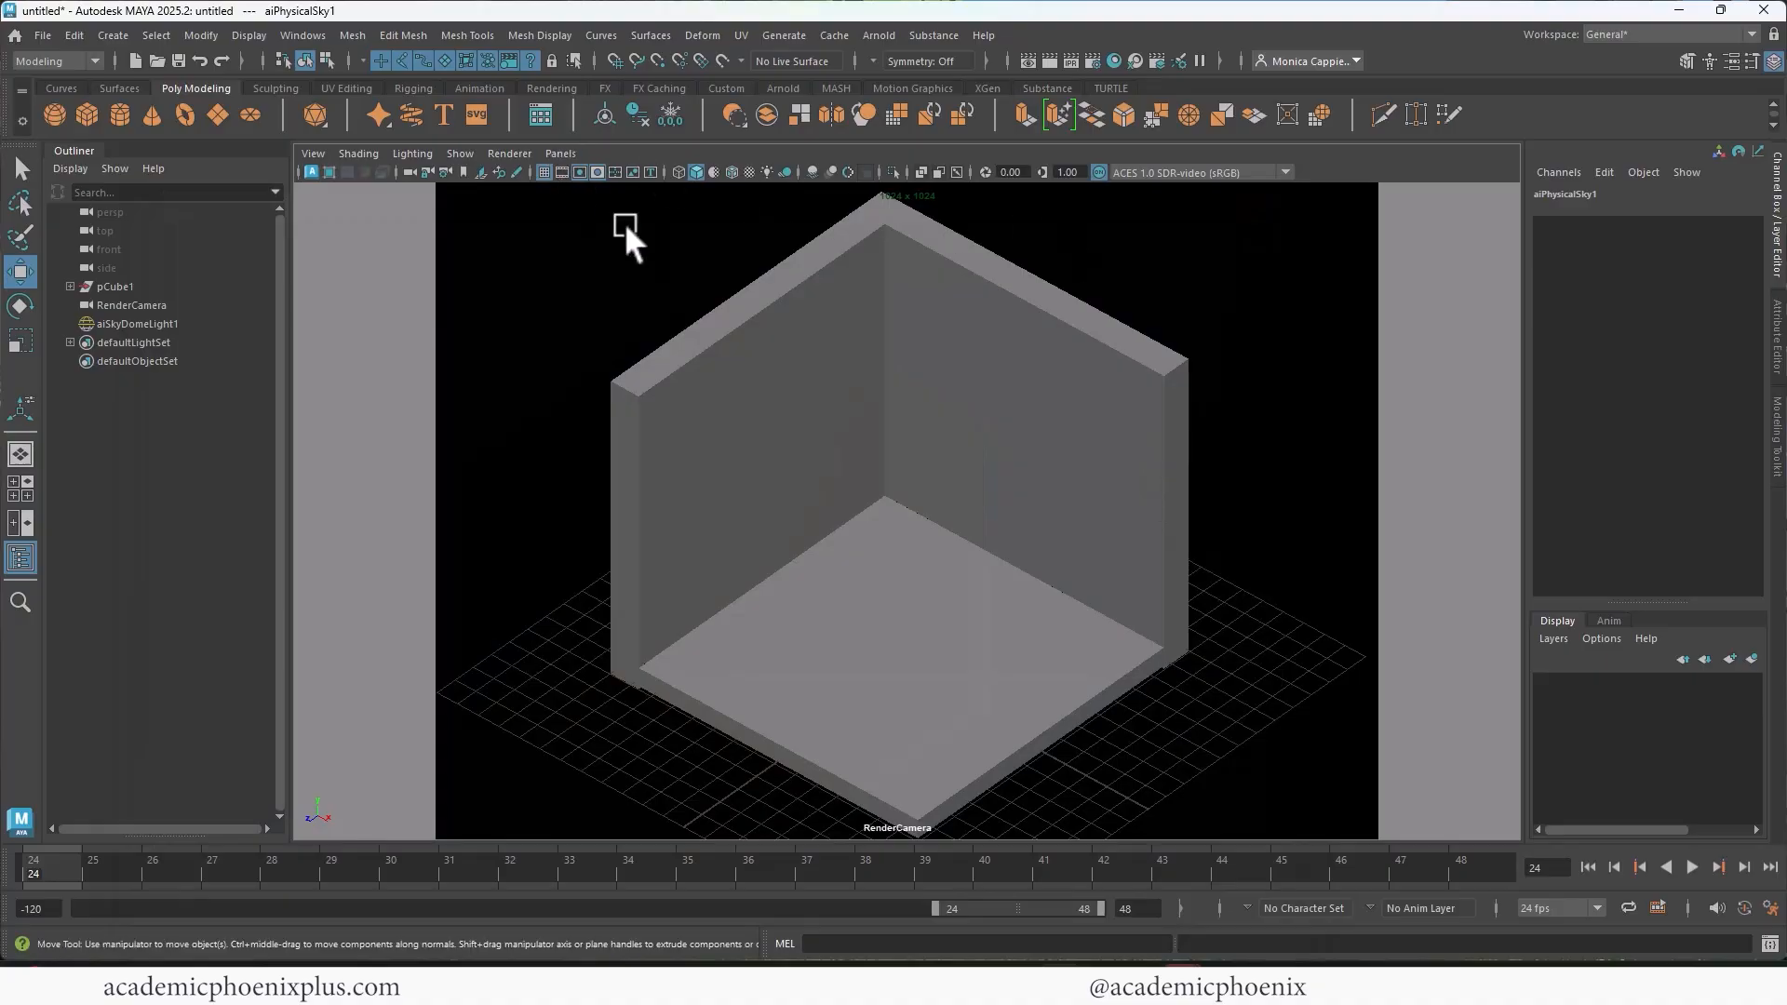
Step: Switch the viewport from the render camera to the persp camera, looking into the open corner of the room
scroll(1063, 439, up, 3)
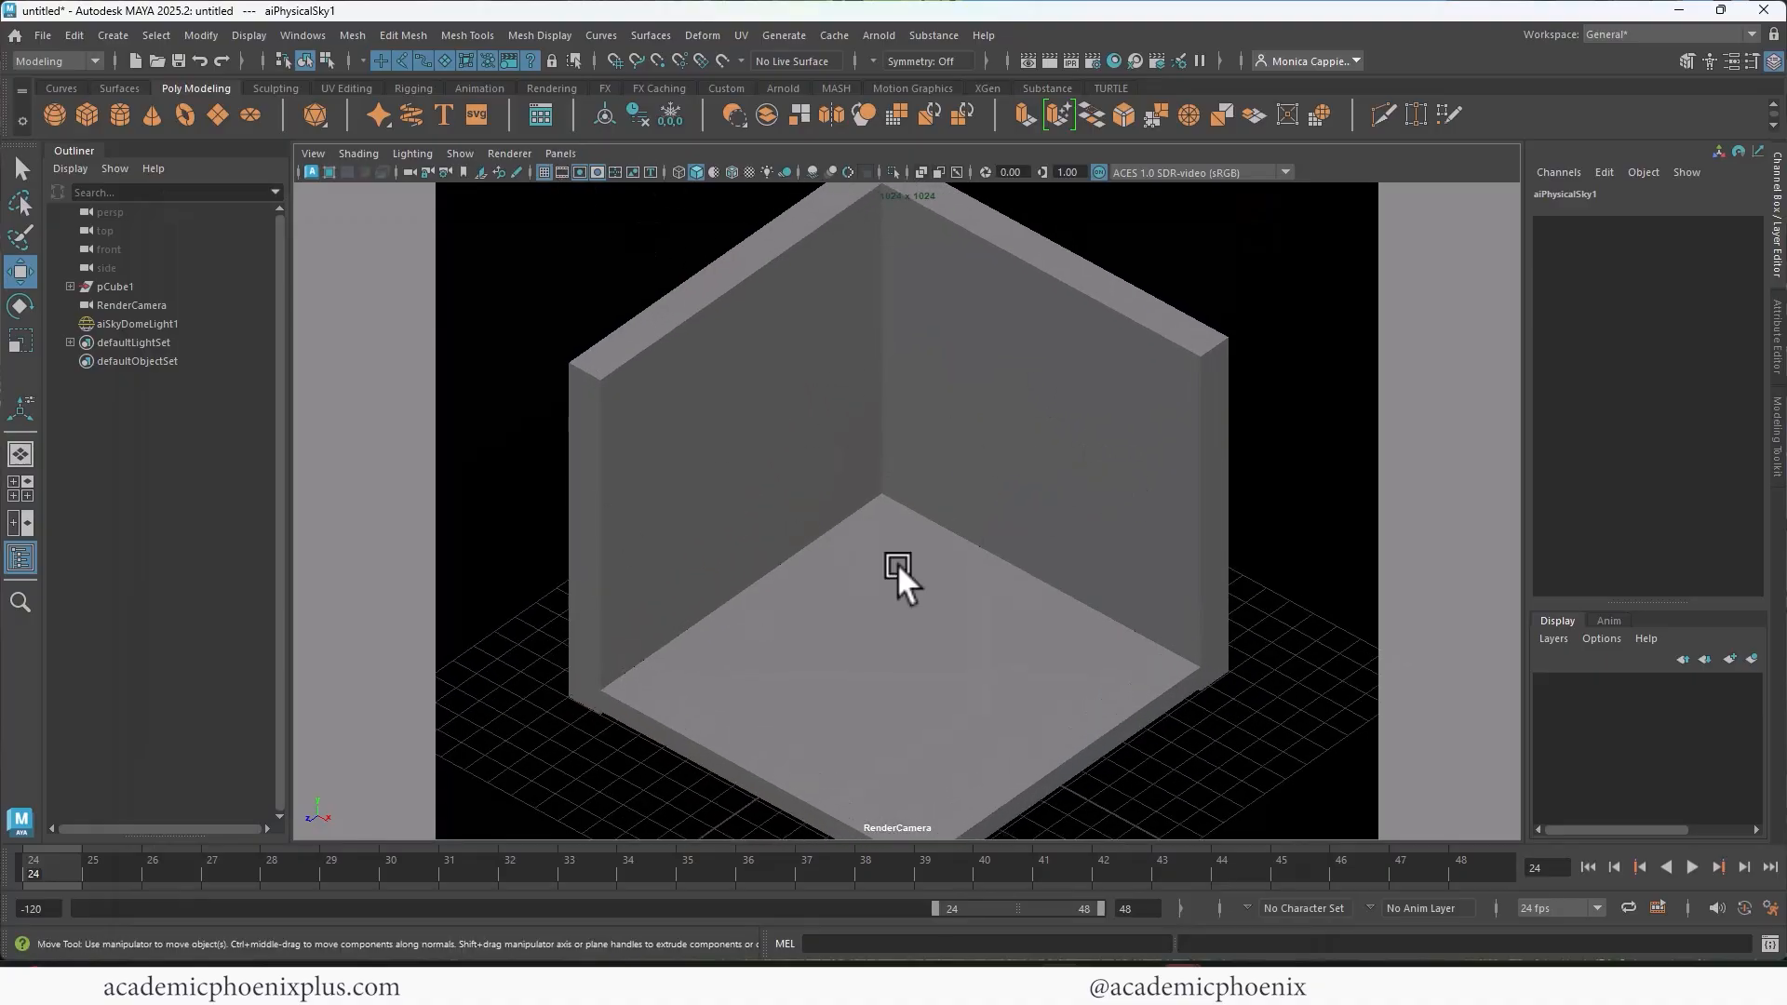
click(557, 154)
mouse_move(590, 173)
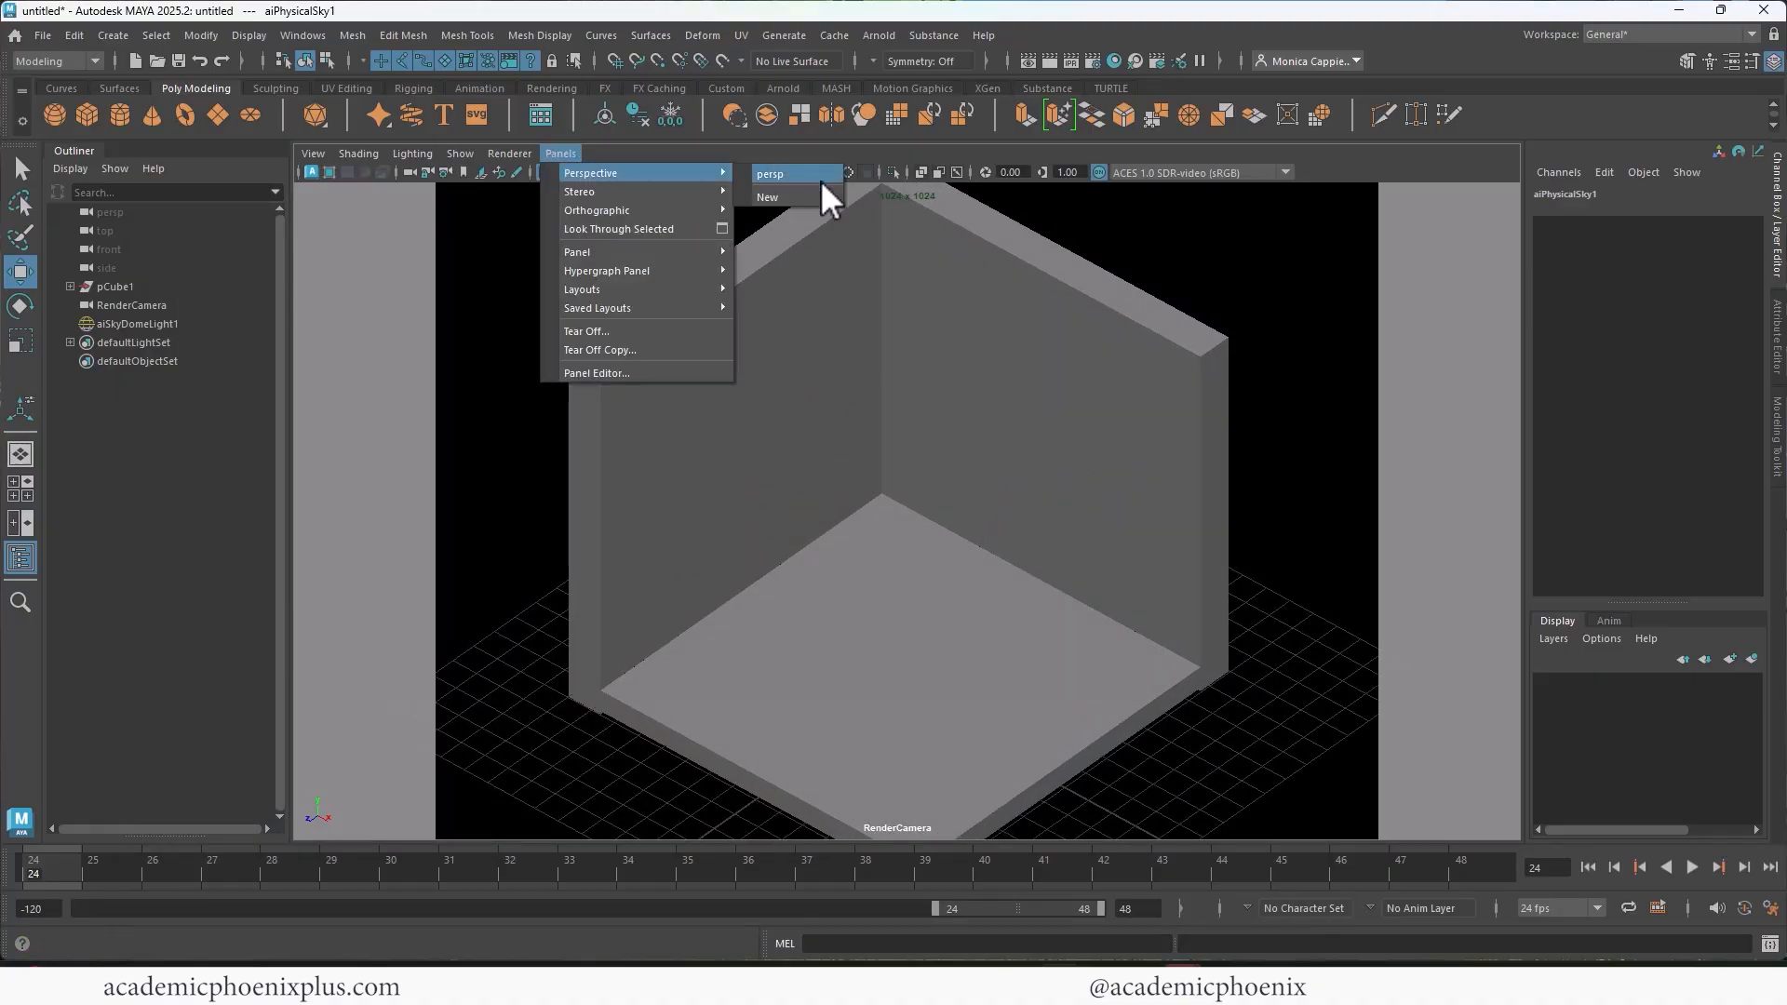
click(796, 174)
scroll(799, 394, up, 3)
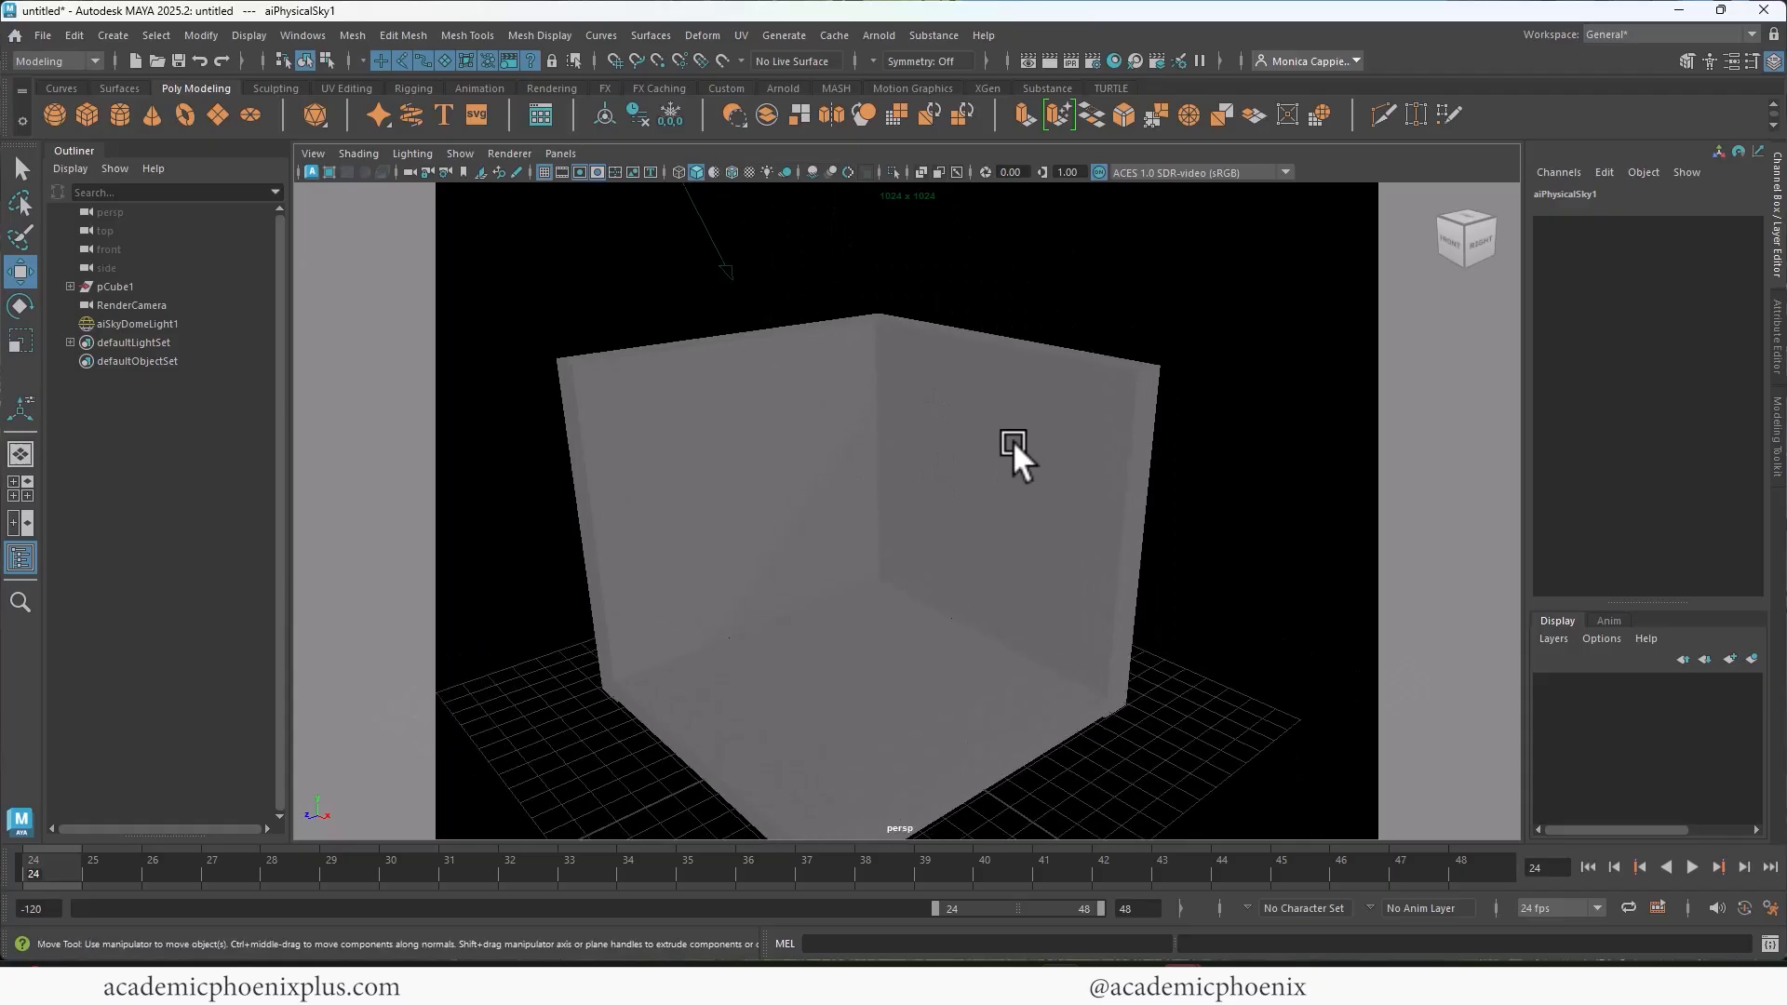
alt+middle_drag(957, 421, 953, 429)
alt+drag(953, 429, 960, 428)
alt+middle_drag(961, 428, 983, 436)
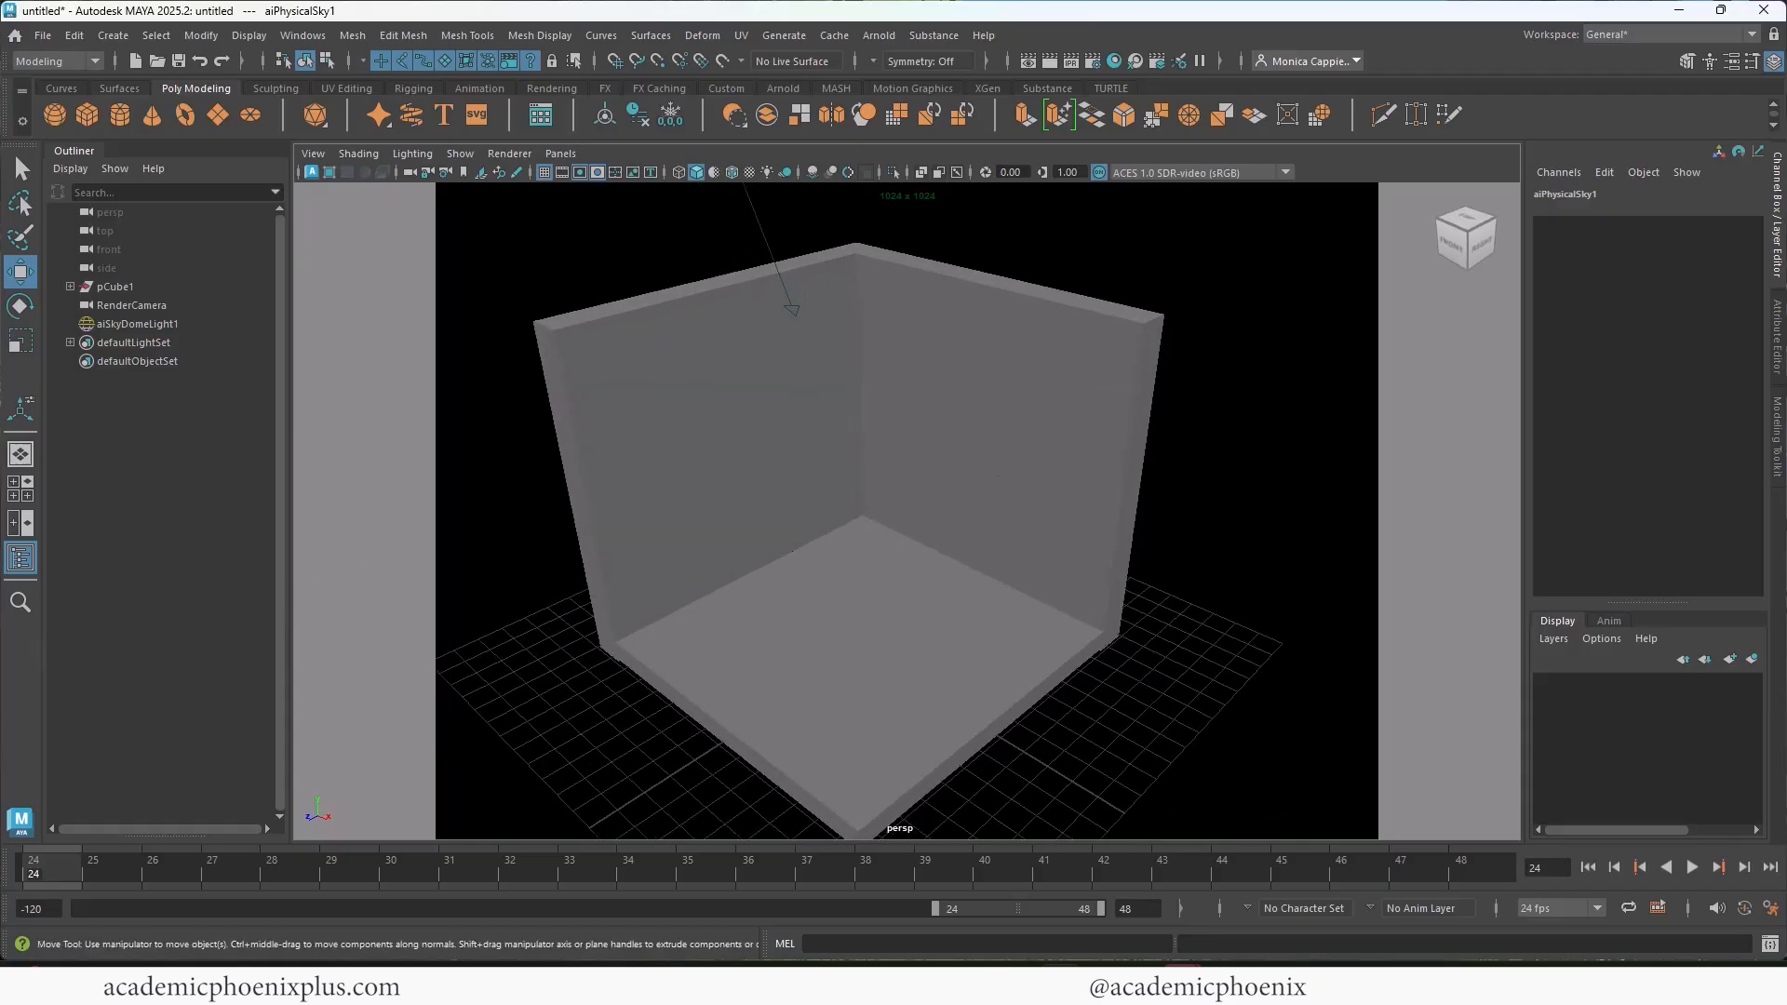
alt+middle_drag(910, 522, 902, 503)
alt+right_drag(903, 502, 933, 493)
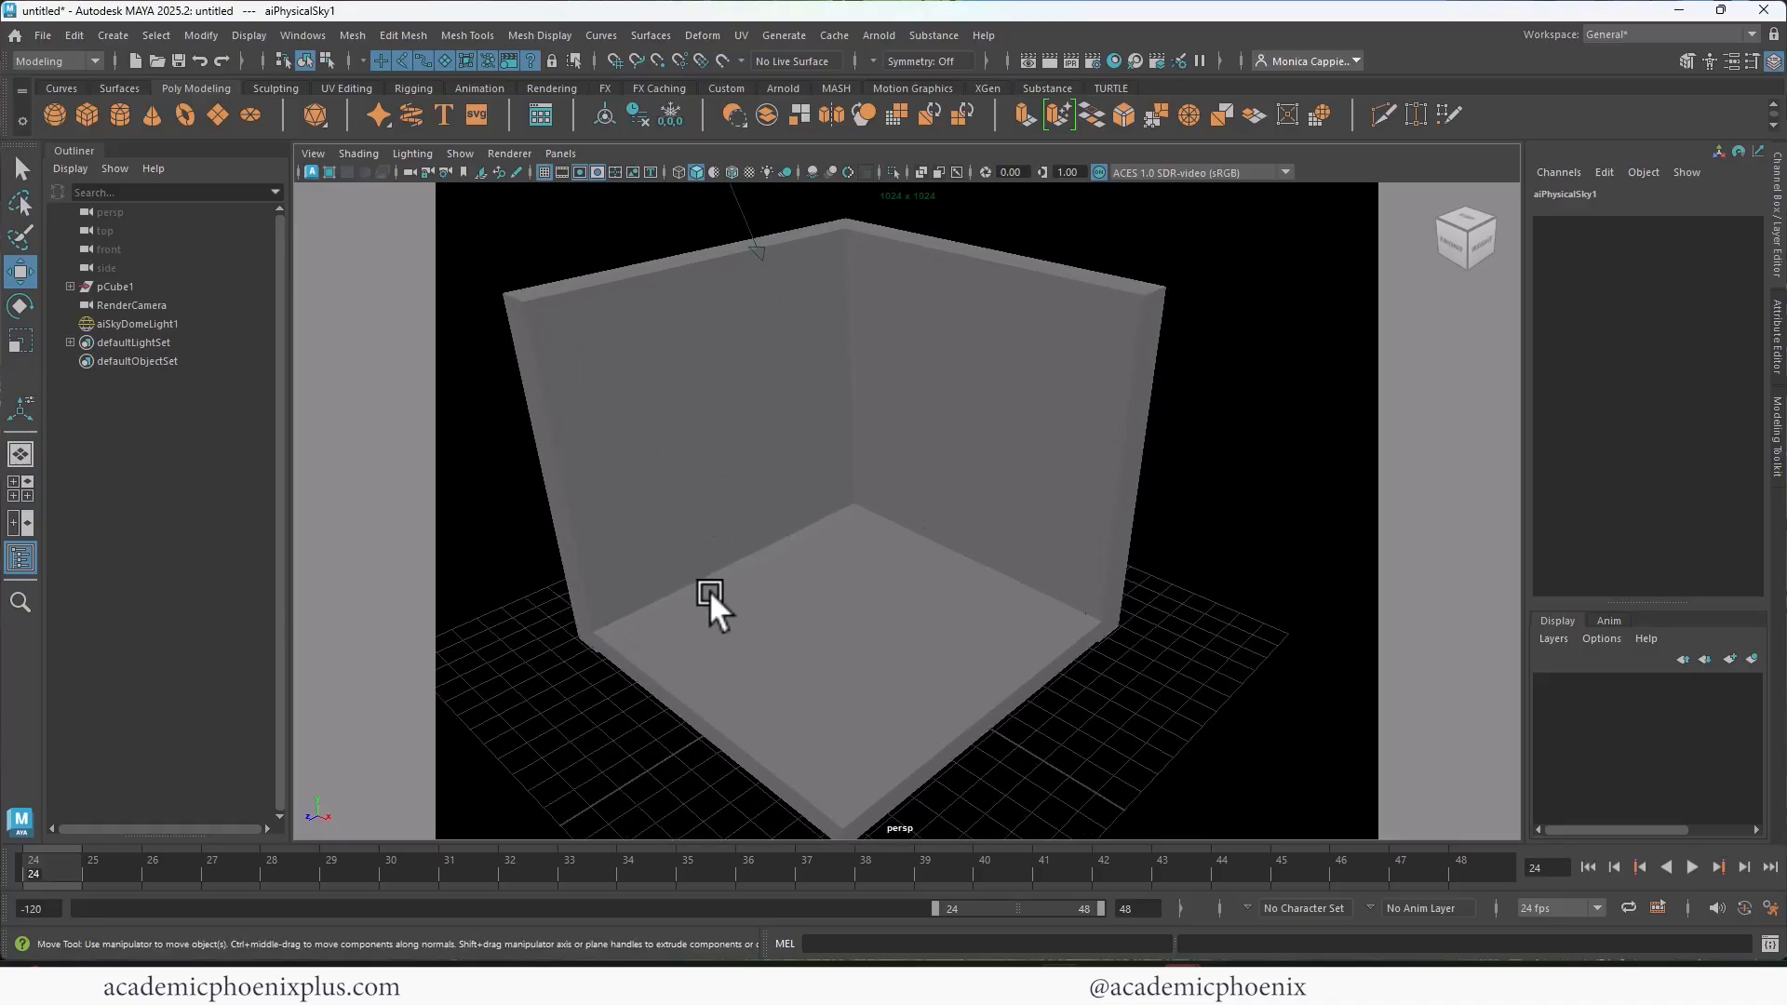
Step: Create a cube through the wall facing X, at about -2.791, 3.497, 0.988, scaled to about 2.775 in Y and 1.649 in Z
click(86, 113)
drag(857, 560, 582, 482)
key(r)
drag(654, 376, 638, 326)
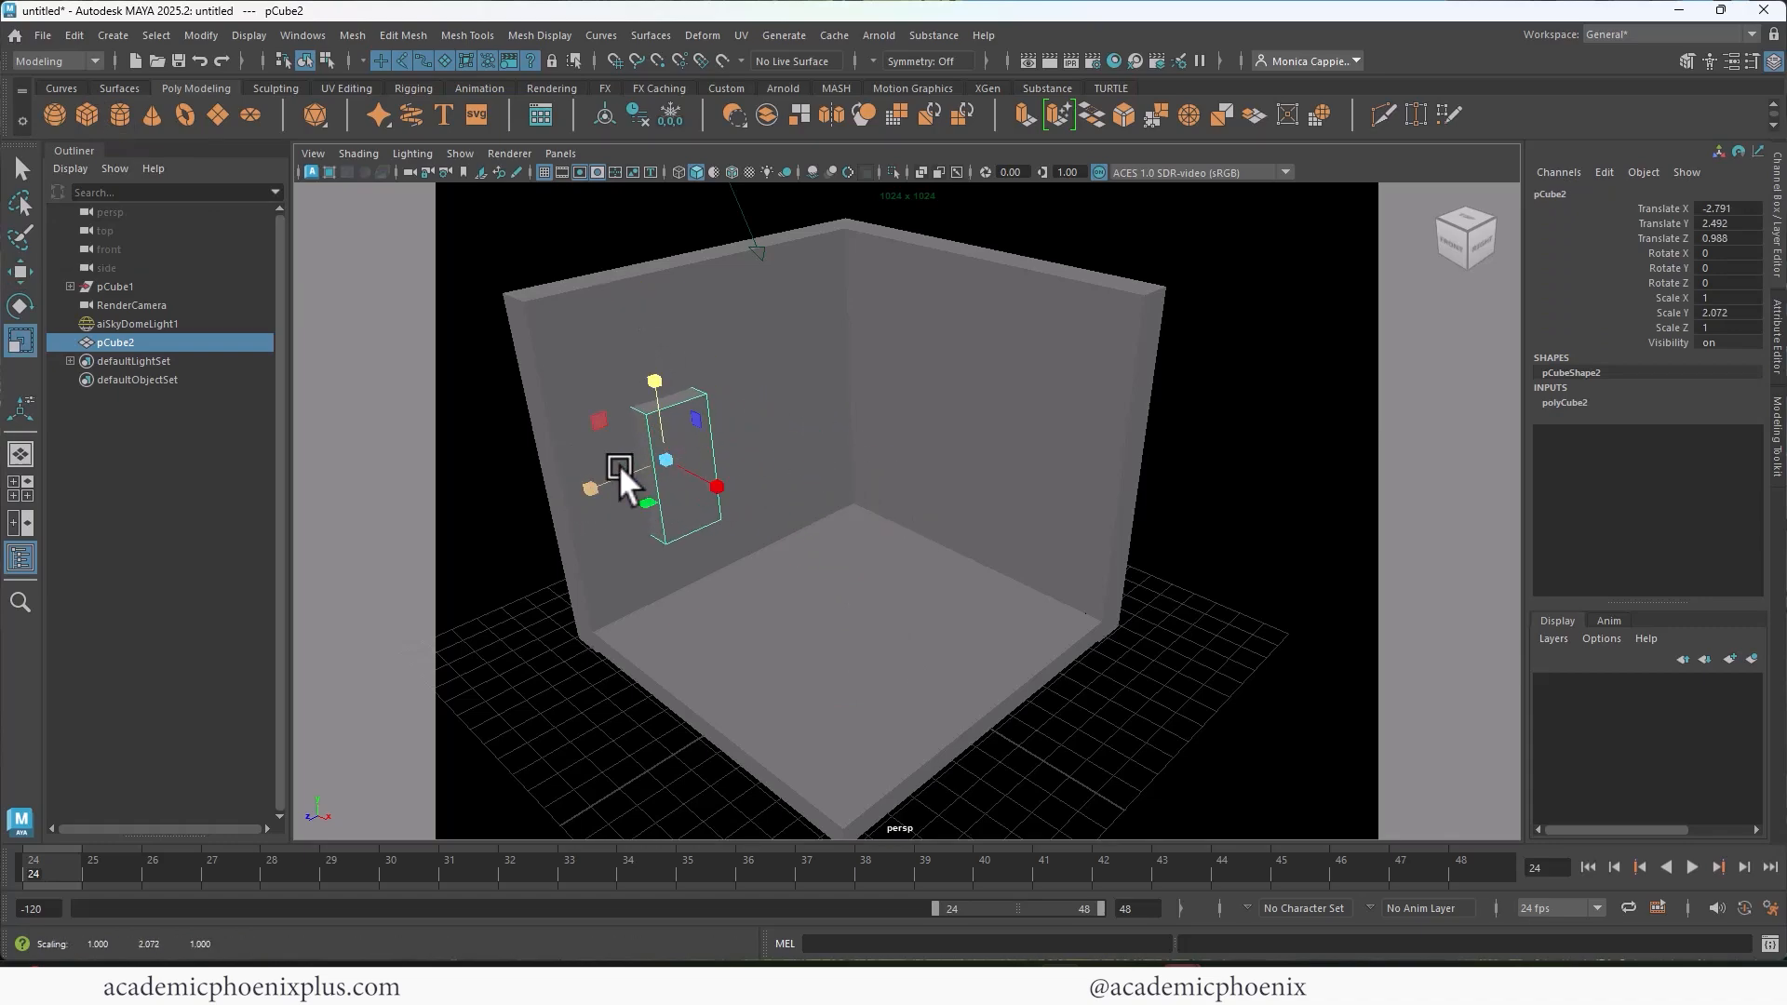
drag(590, 488, 566, 492)
drag(654, 381, 636, 298)
key(w)
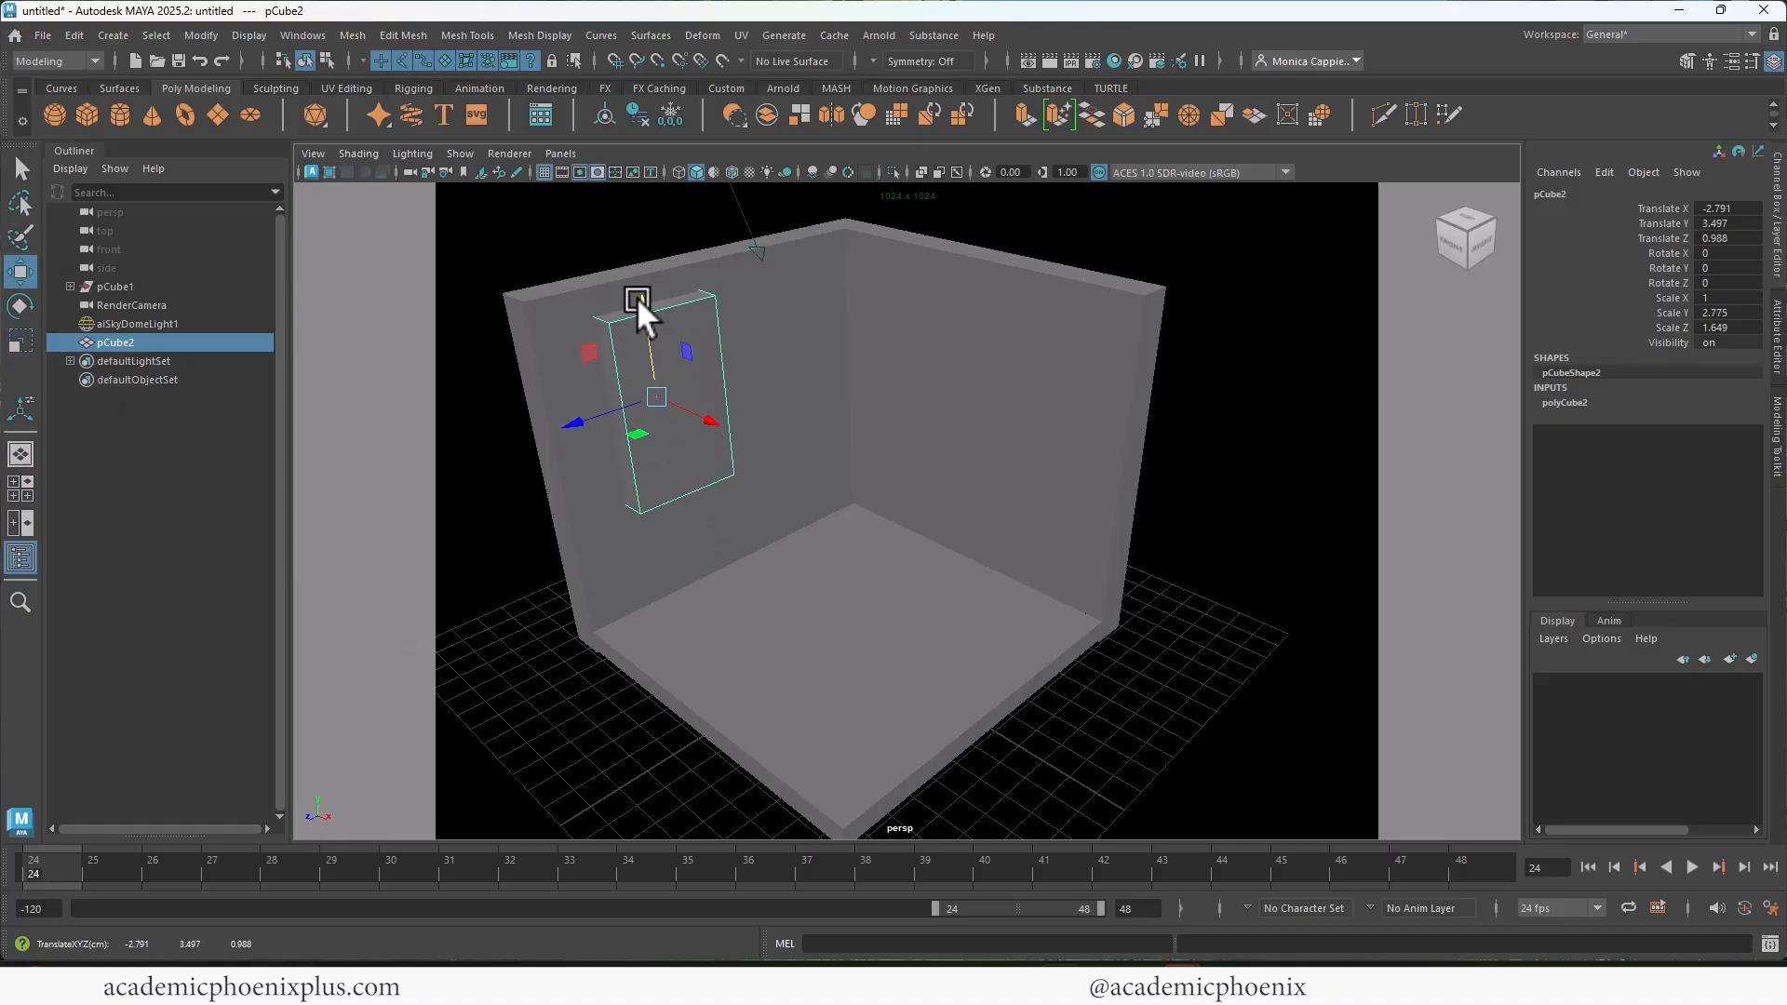
Step: Subtract the cube from the room walls with a Boolean Difference (A - B) to cut a window opening
click(763, 437)
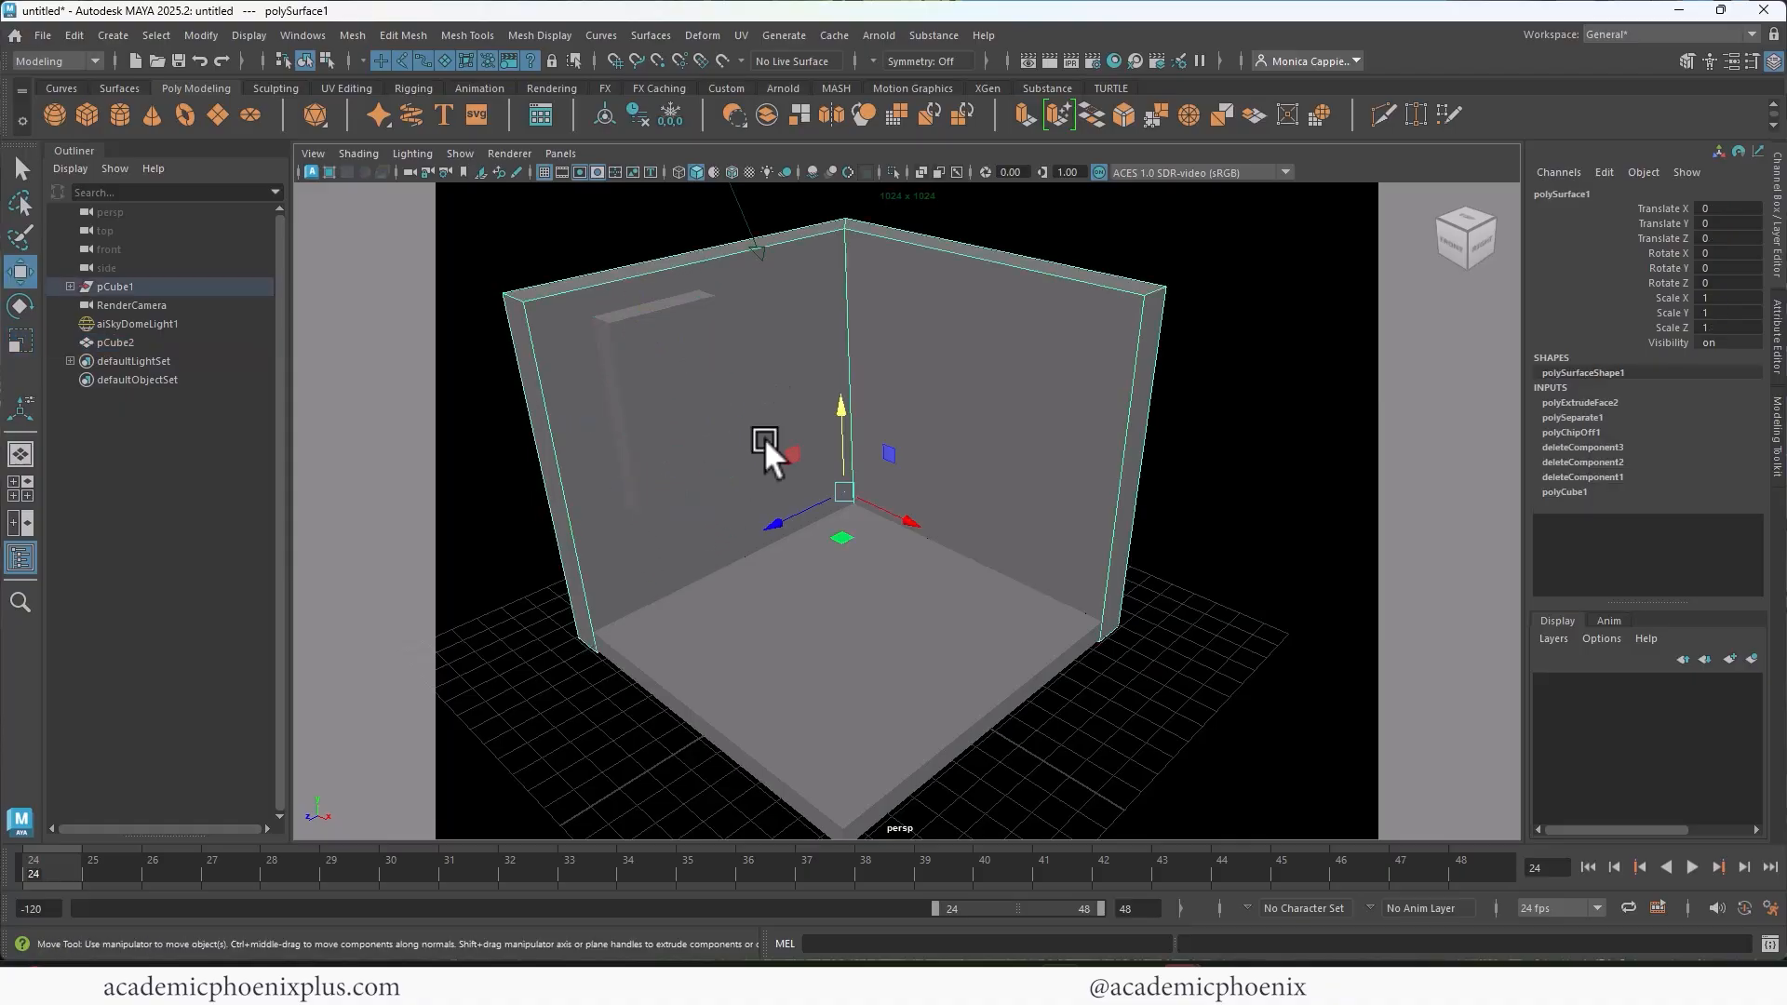
click(668, 354)
click(354, 35)
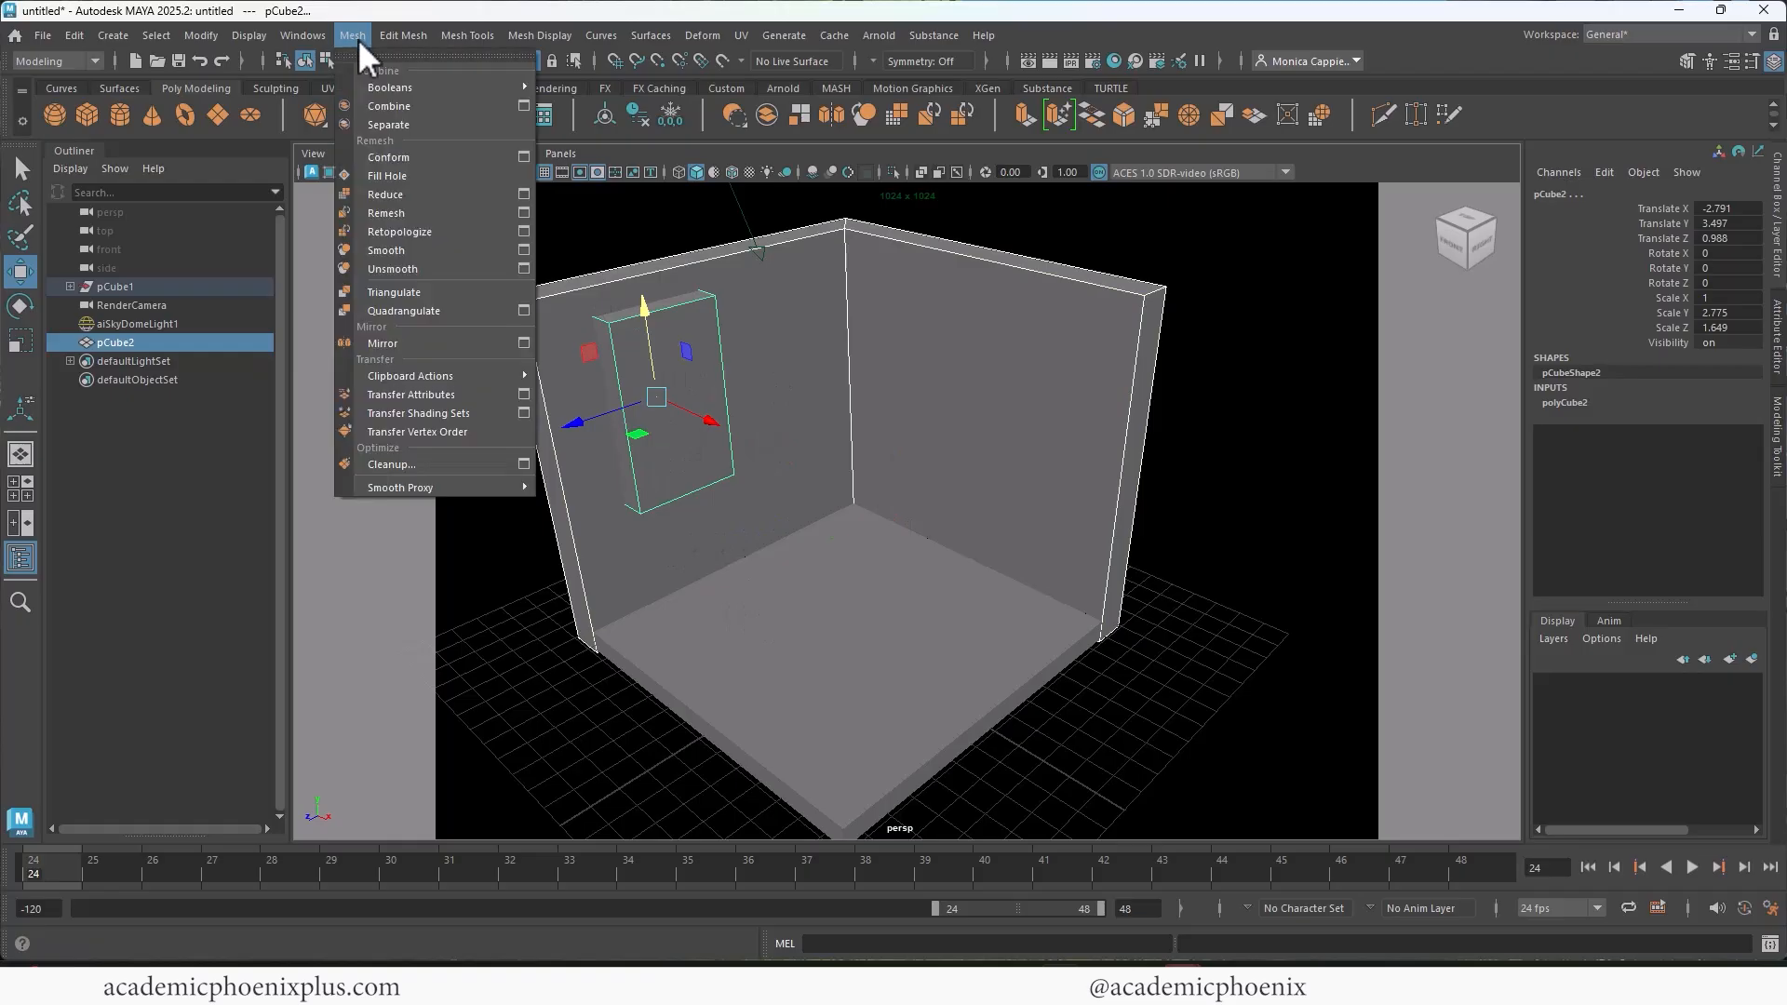
mouse_move(426, 82)
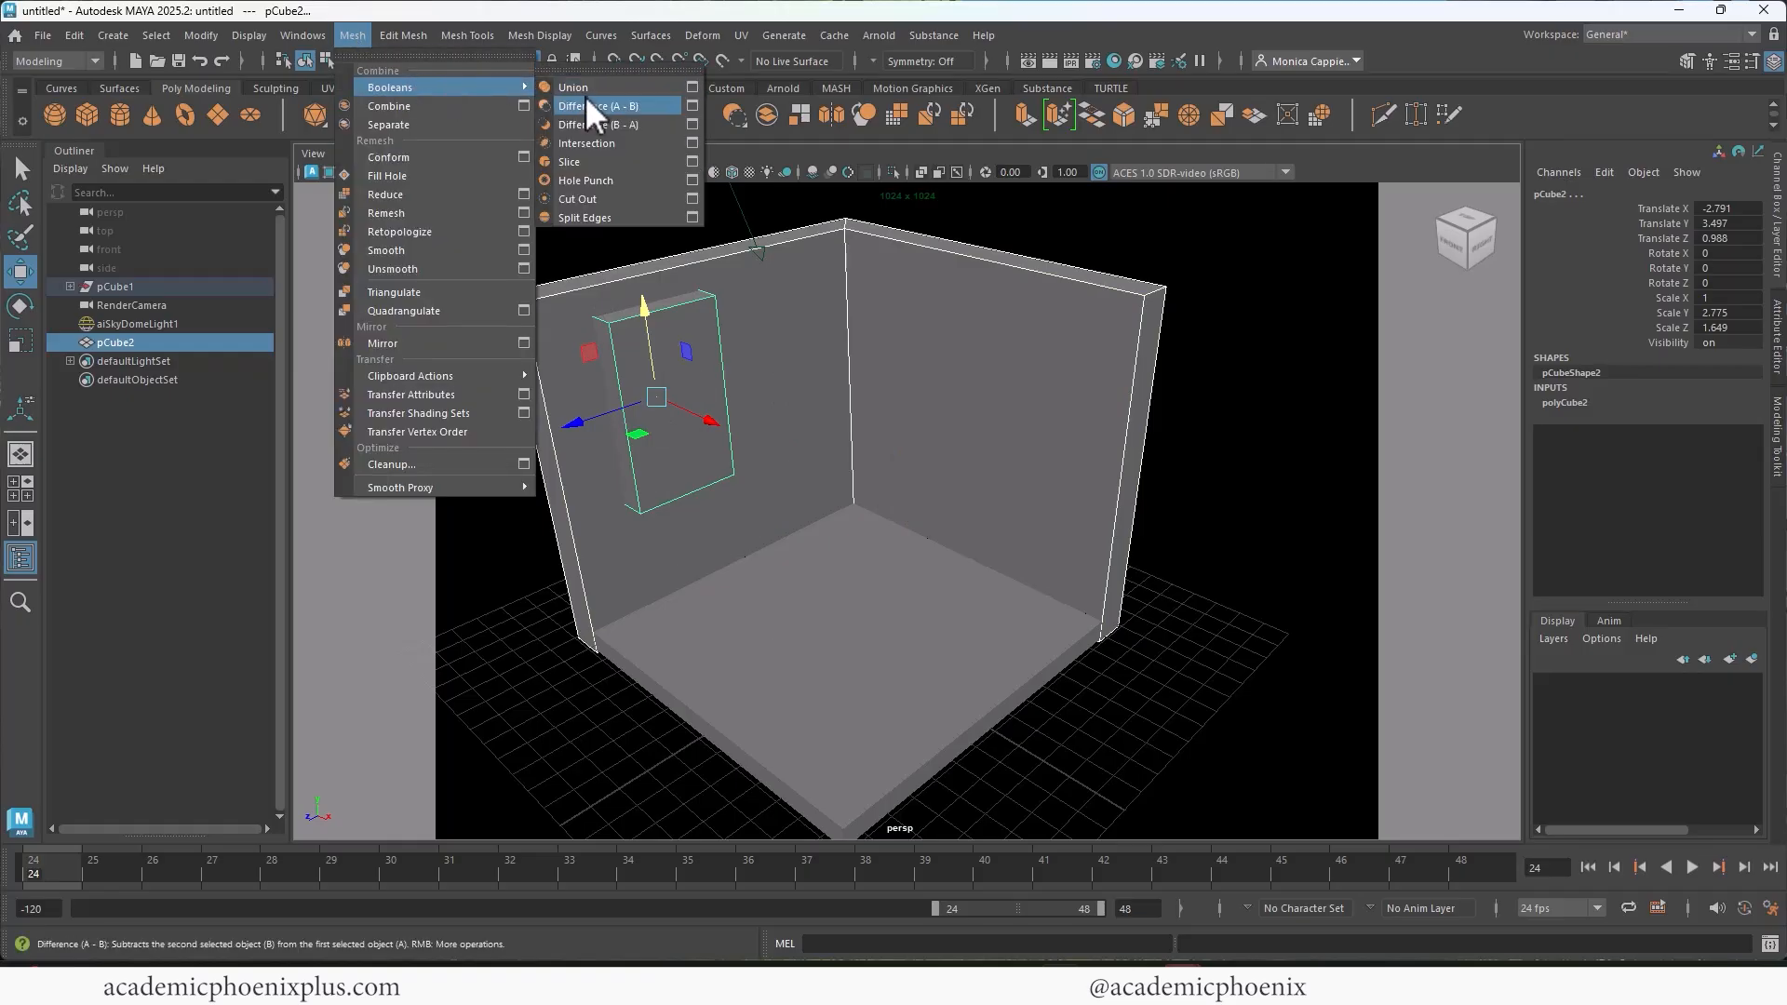
click(607, 106)
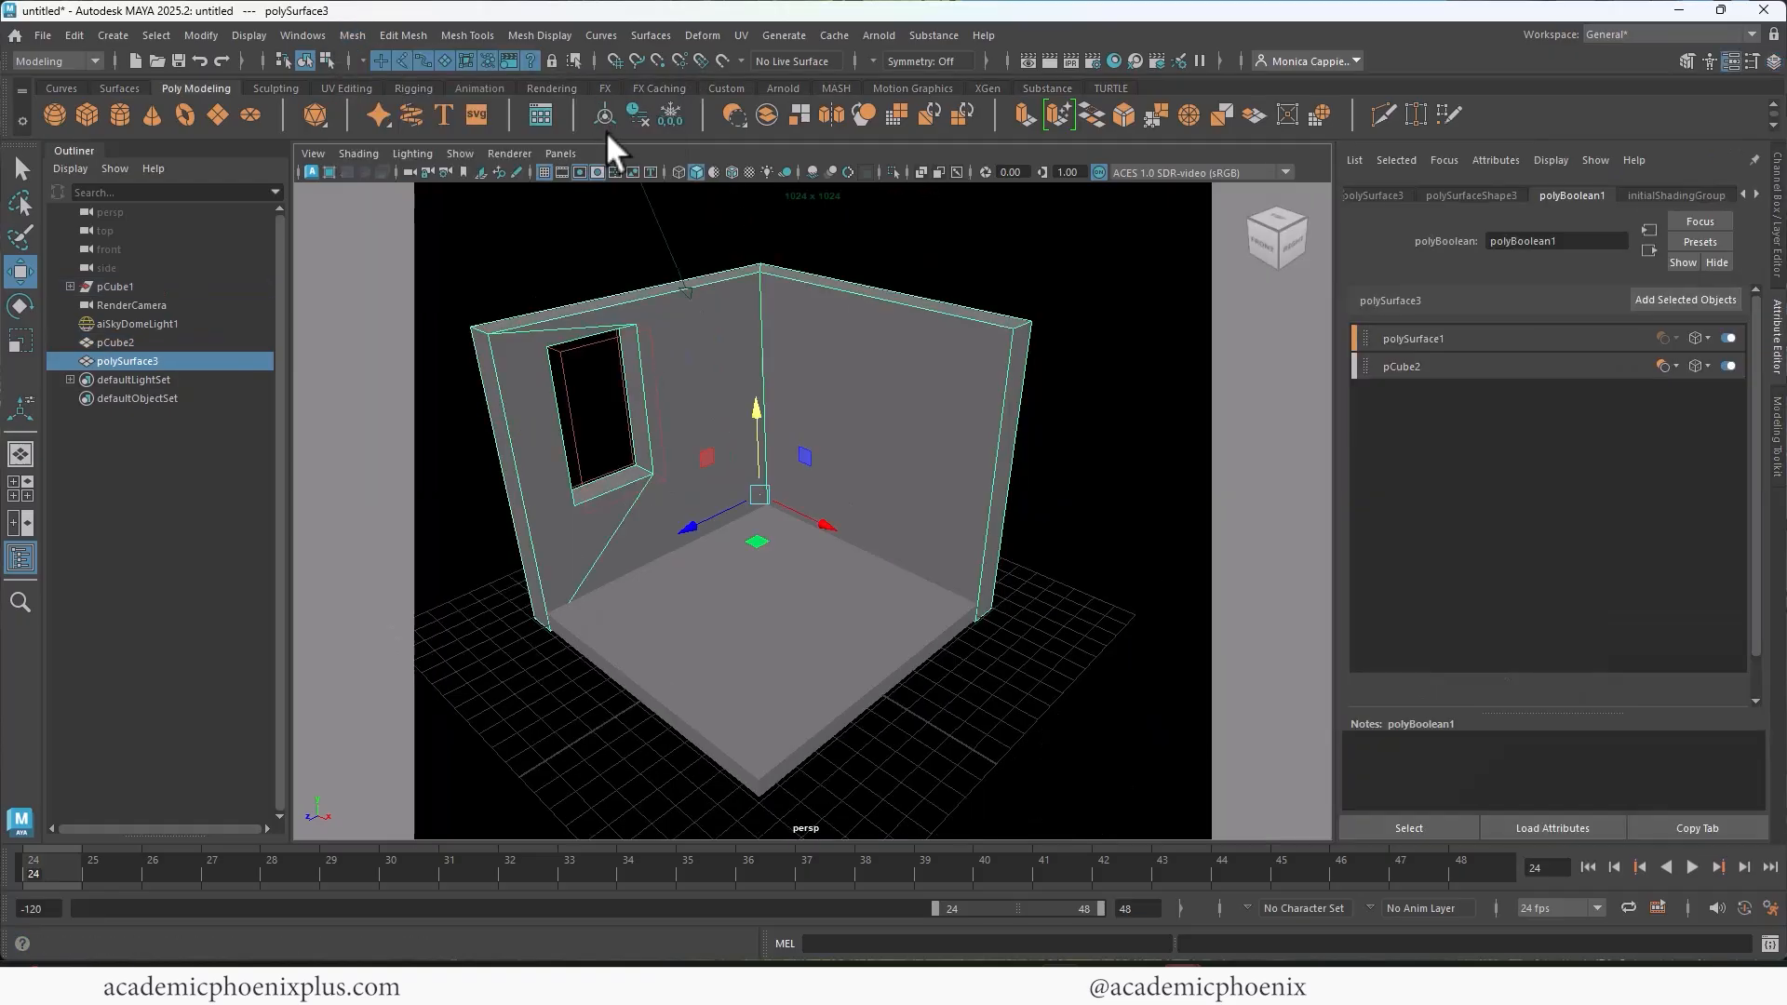
Step: Lower the window's cutter cube to about 3.125 in Y and enlarge it to about 3.029 in Y and 2.113 in Z
drag(858, 434, 858, 434)
alt+middle_drag(801, 427, 831, 453)
alt+right_drag(832, 452, 931, 450)
alt+middle_drag(931, 450, 948, 427)
alt+drag(912, 434, 745, 399)
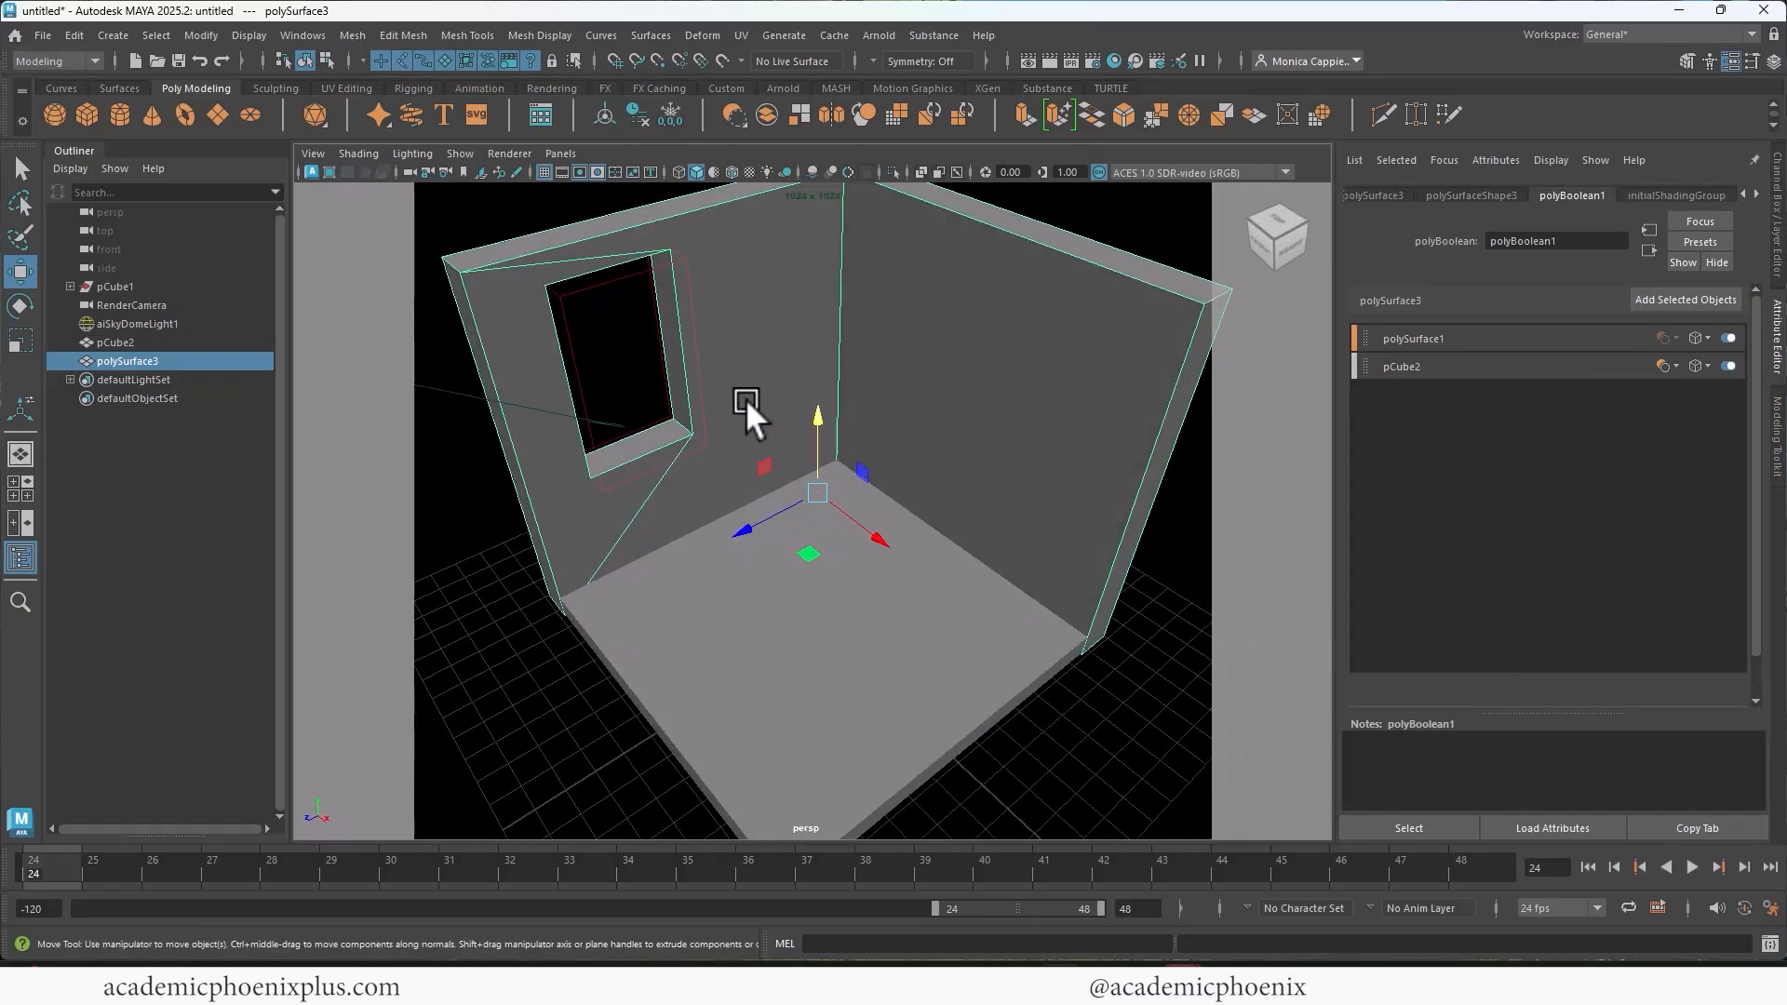
click(692, 341)
mouse_move(692, 341)
alt+mouse_down()
mouse_move(701, 383)
mouse_move(886, 425)
mouse_move(851, 383)
mouse_move(713, 328)
mouse_move(694, 345)
alt+mouse_up()
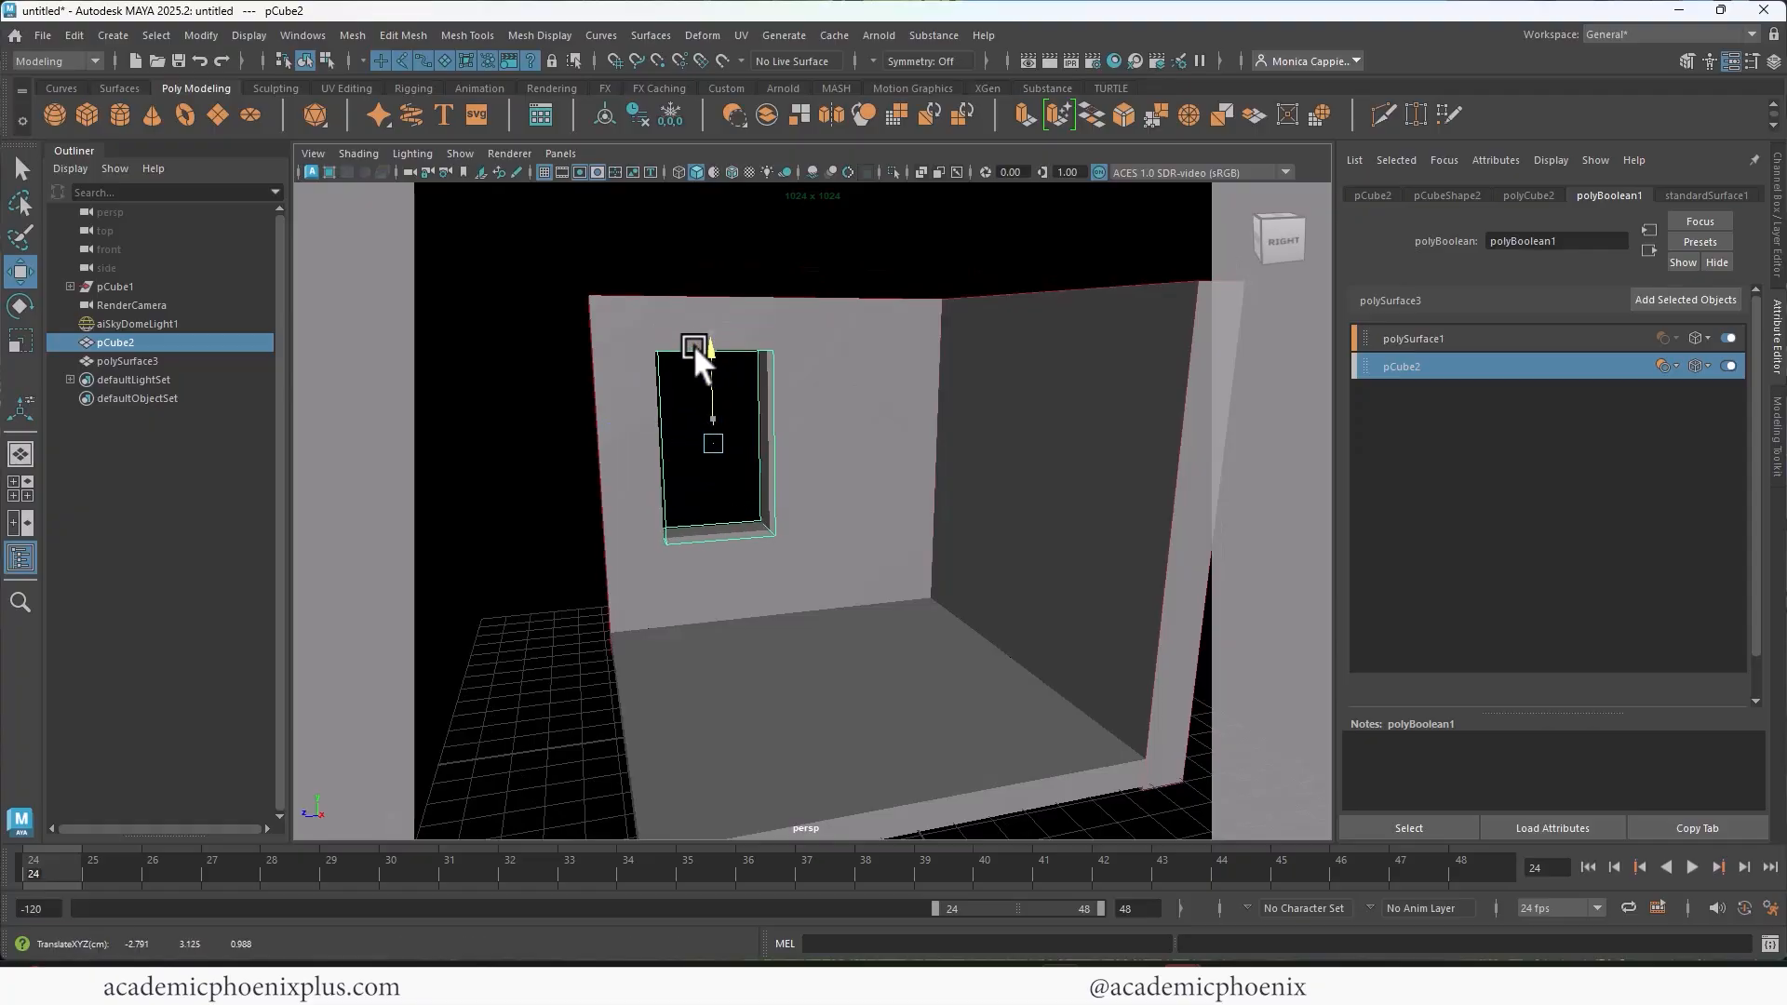
key(r)
drag(630, 443, 601, 445)
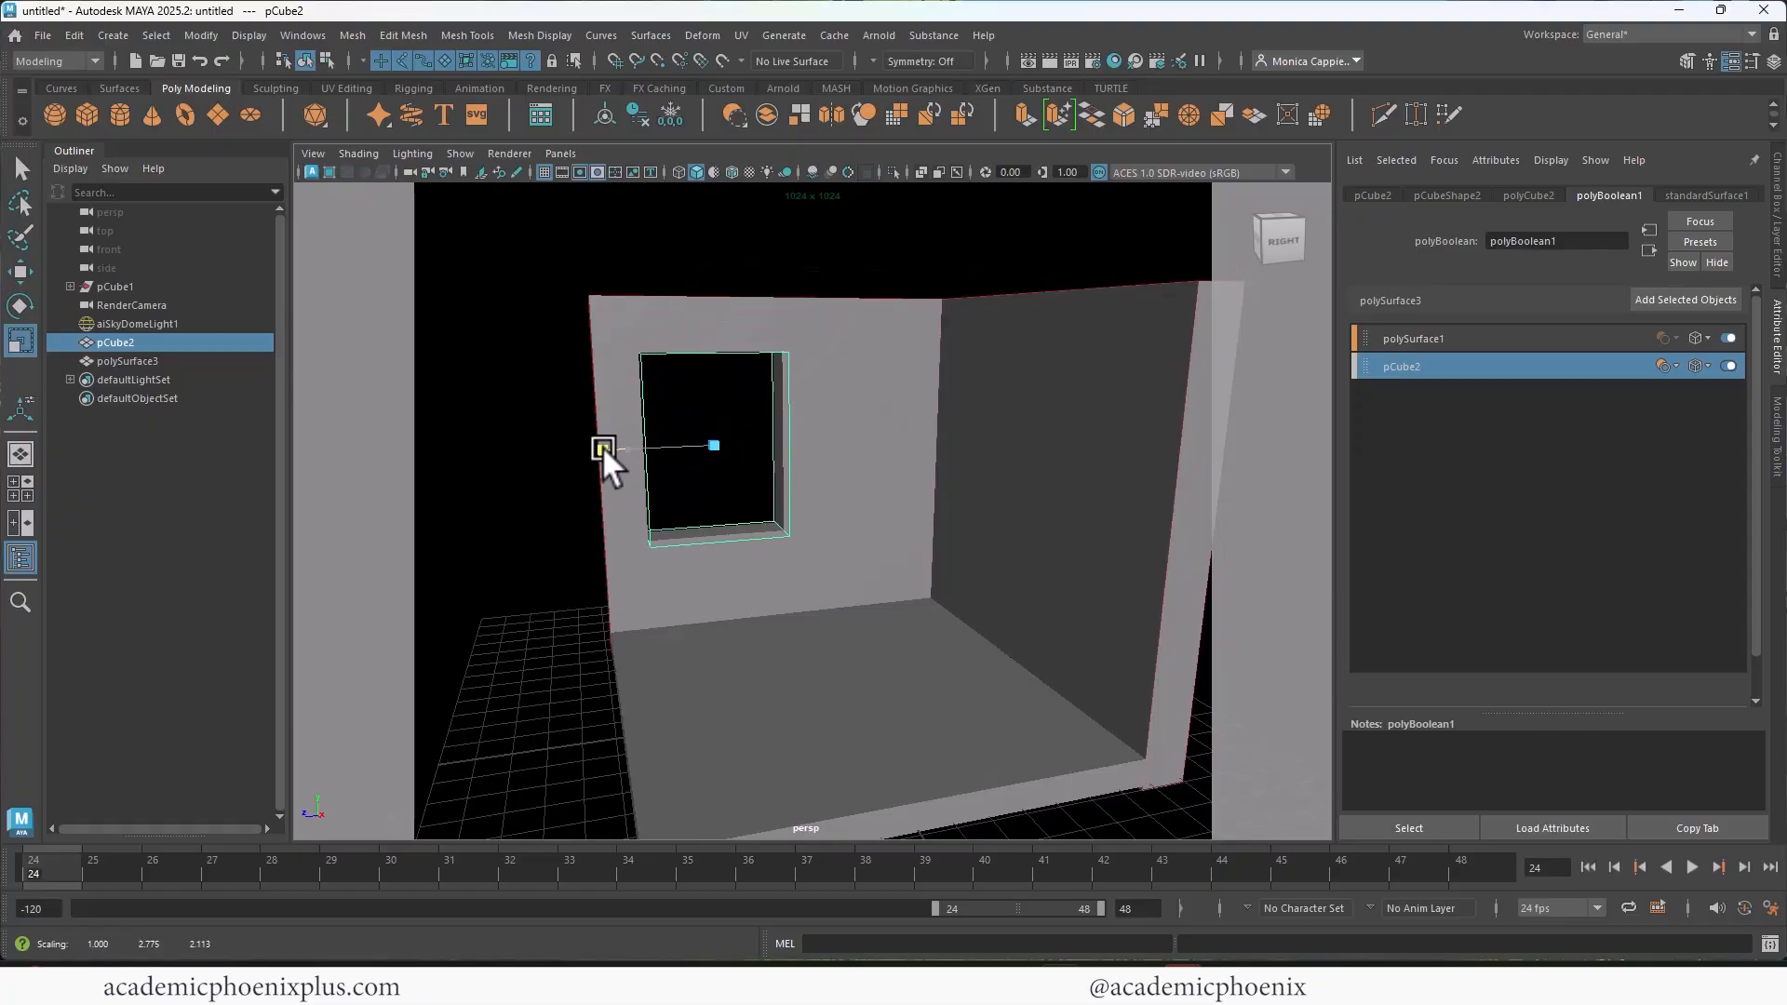
mouse_move(711, 357)
mouse_down()
mouse_move(715, 335)
mouse_move(707, 364)
mouse_up()
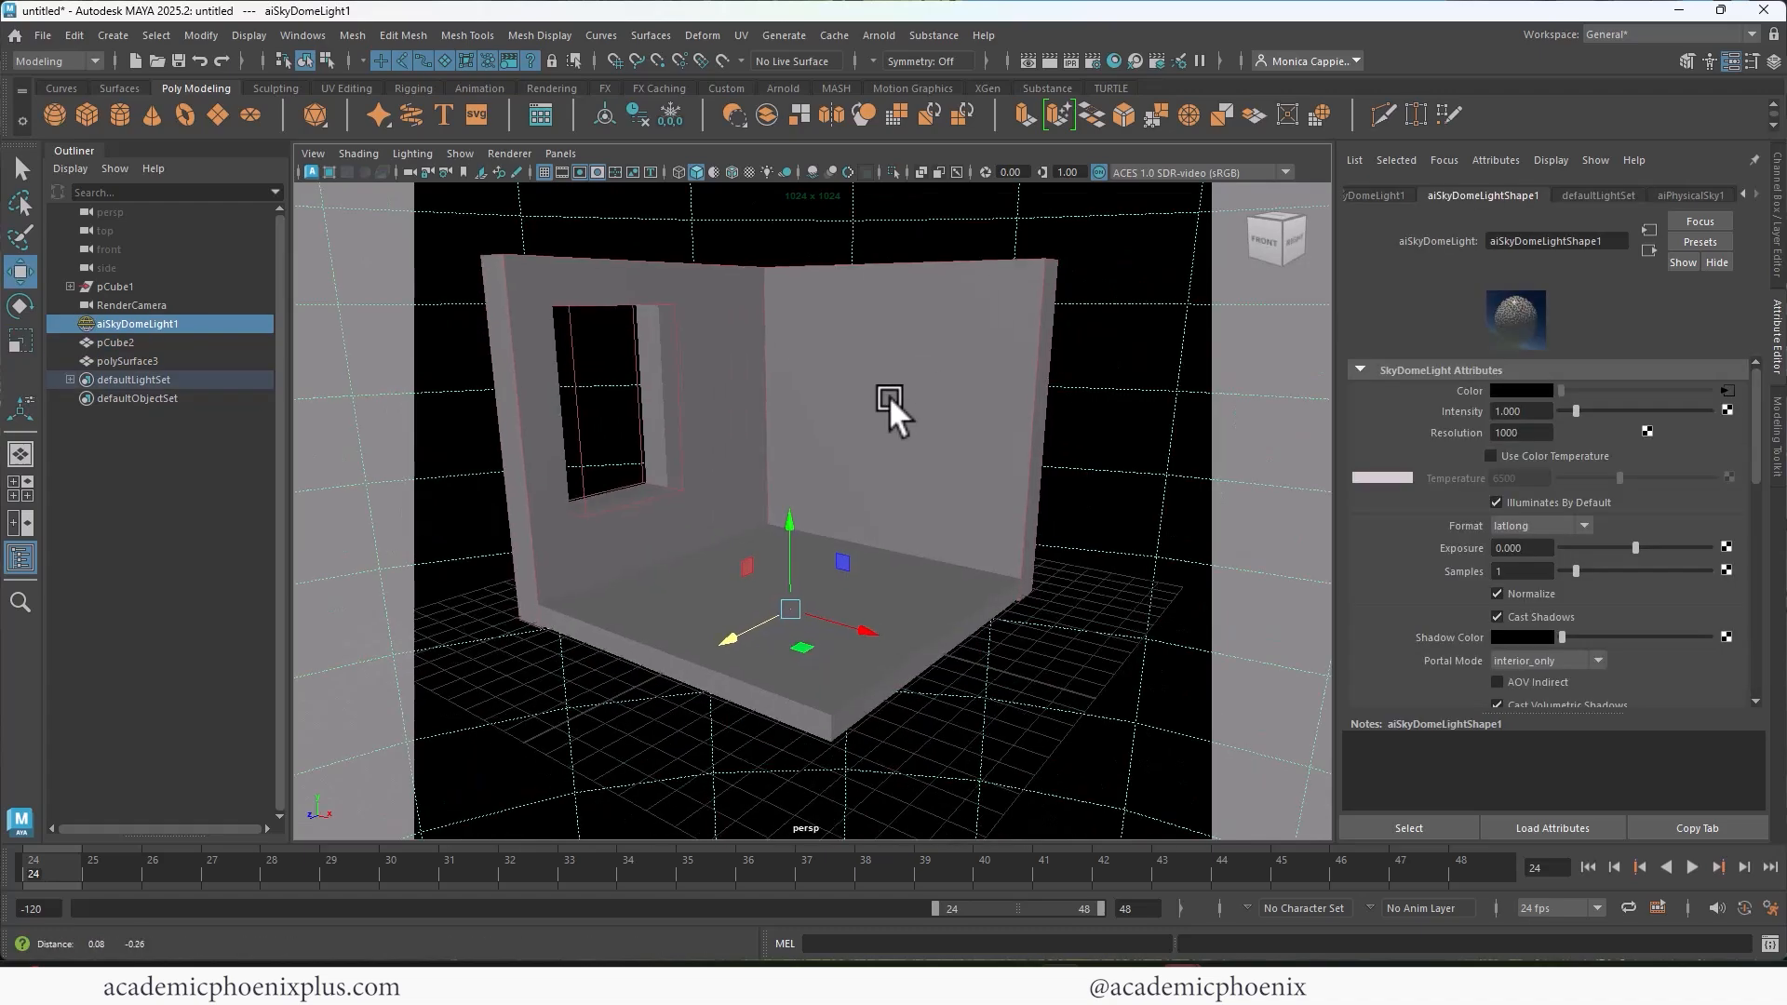
Step: Create a cube on the room's floor and shape it into a long, low slab
alt+drag(890, 395, 880, 490)
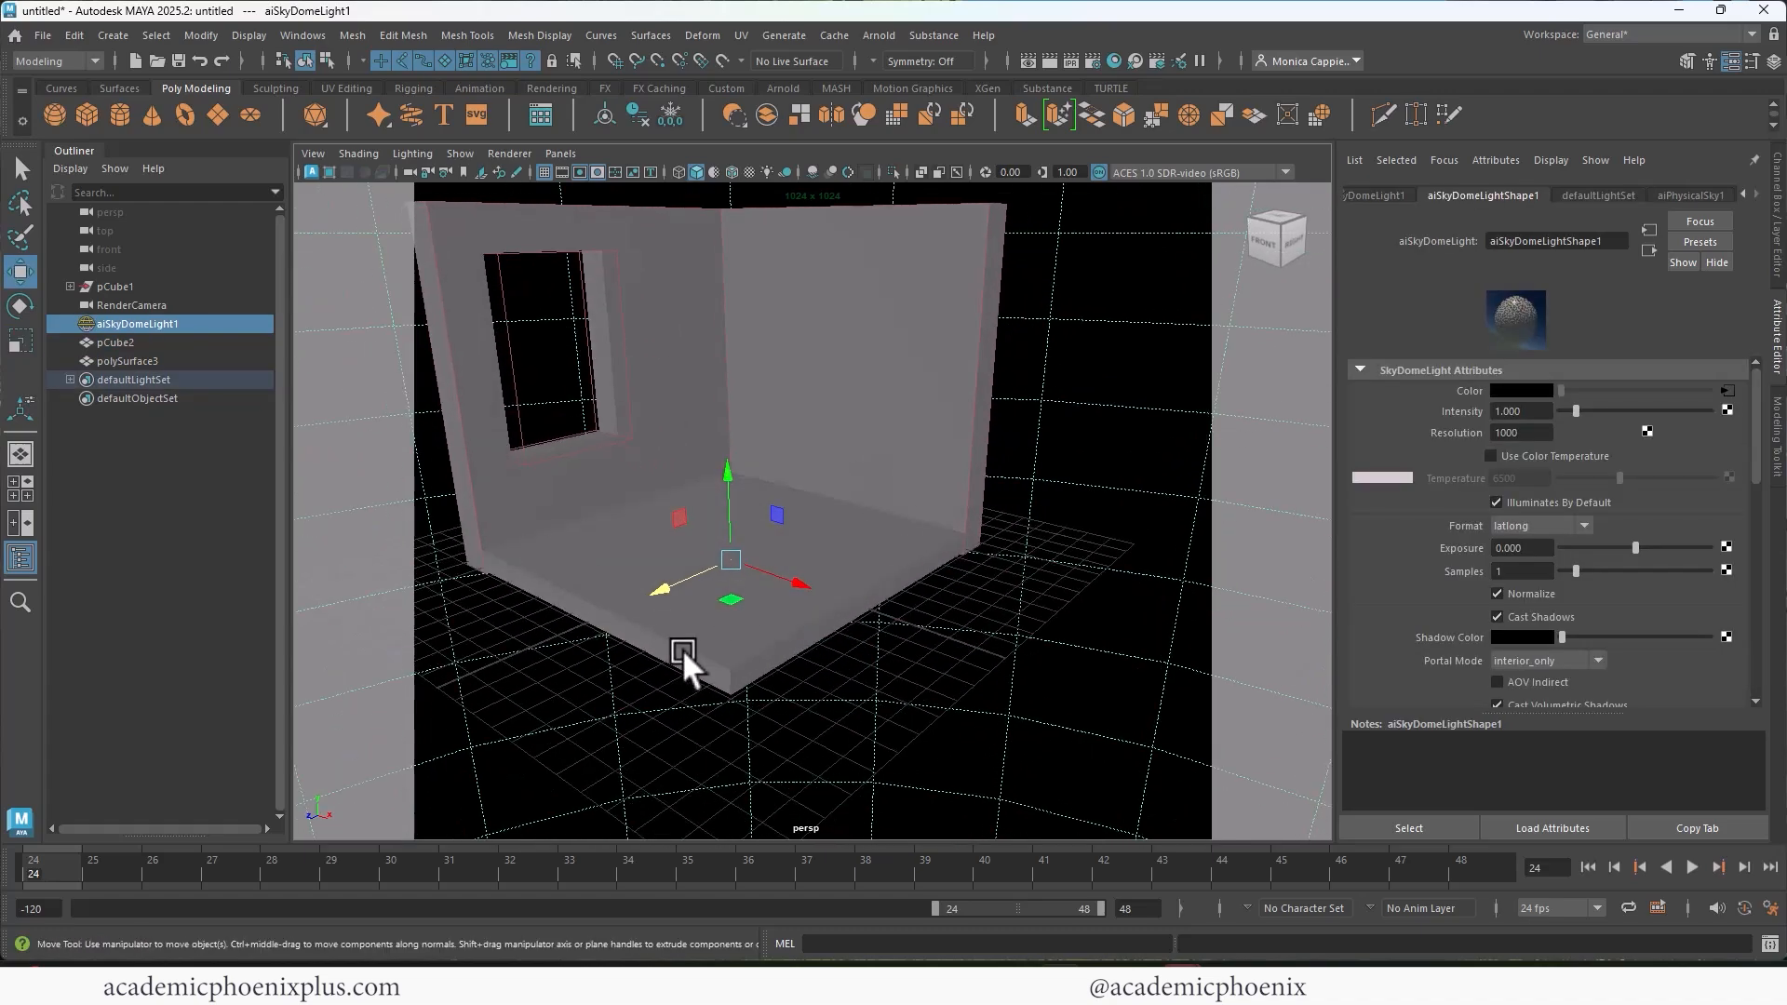
click(908, 584)
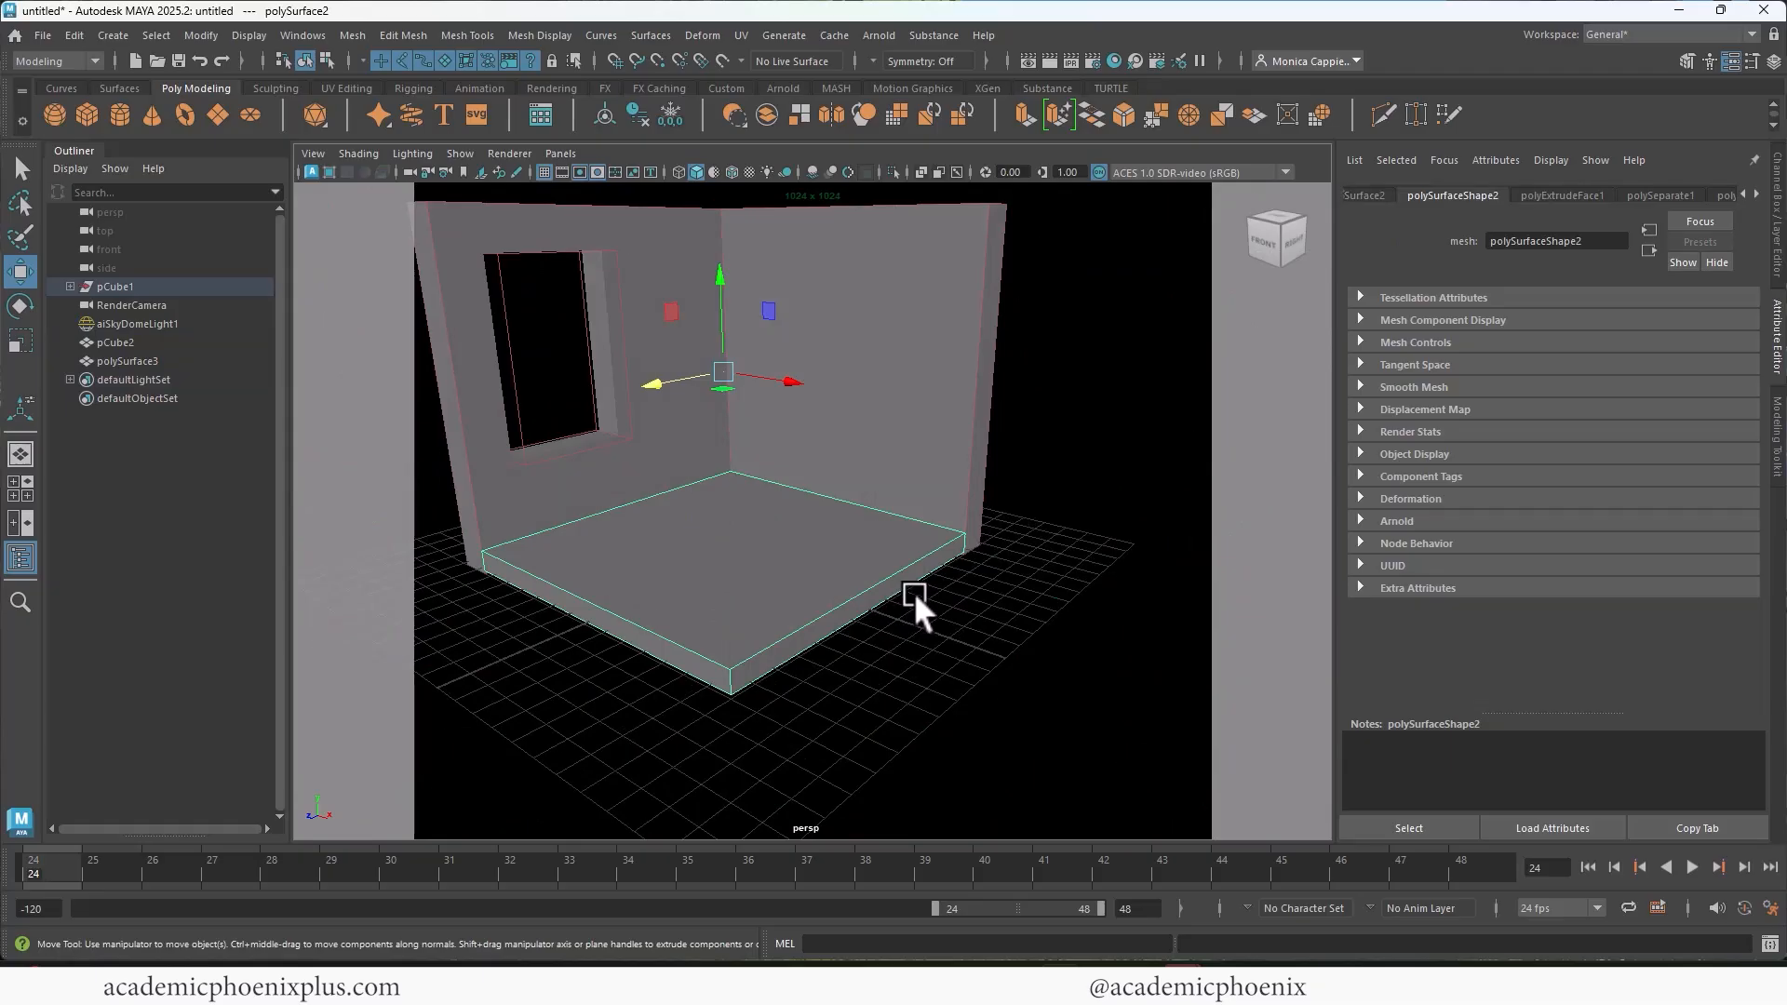
click(86, 120)
drag(734, 466, 1089, 562)
key(r)
drag(717, 413, 713, 471)
key(w)
key(r)
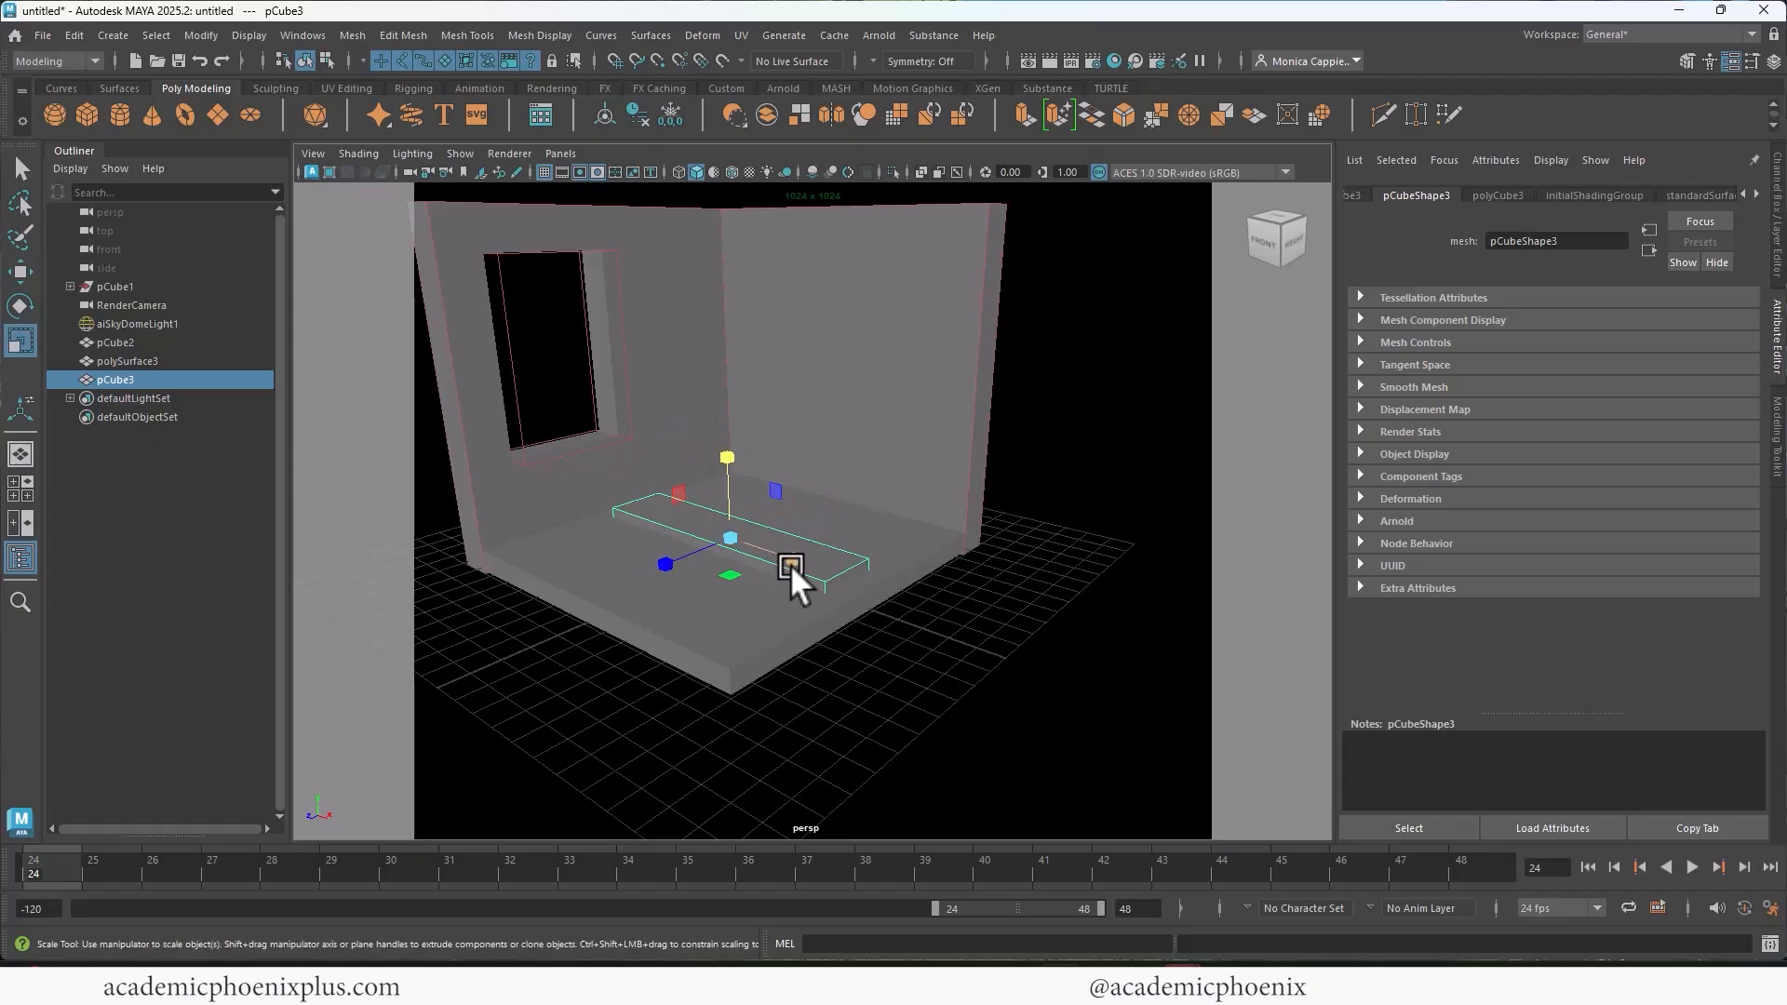
Step: Scale the slab into a thin, narrow plank spanning the floor, about 5.354 in X and 0.188 in Y
mouse_move(790, 564)
mouse_down()
mouse_move(813, 561)
mouse_move(797, 562)
mouse_up()
drag(672, 562, 696, 547)
drag(731, 455, 732, 468)
alt+middle_drag(847, 560, 857, 516)
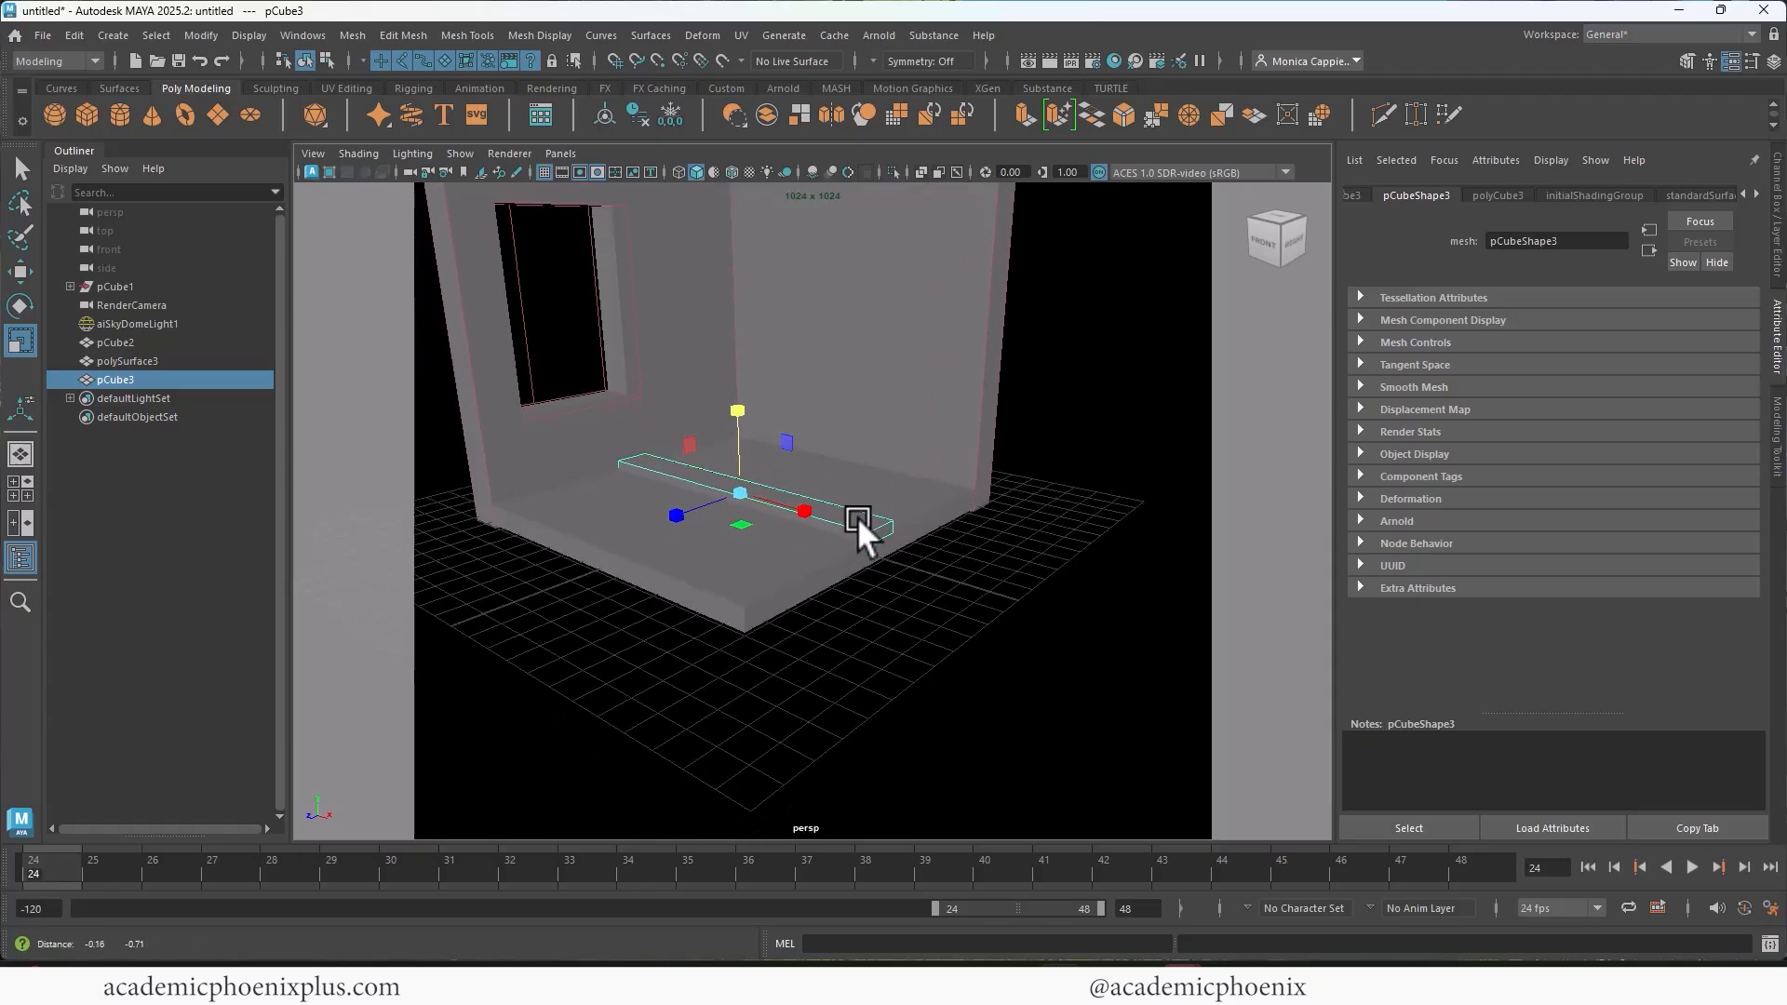
alt+drag(856, 516, 838, 545)
scroll(838, 545, up, 5)
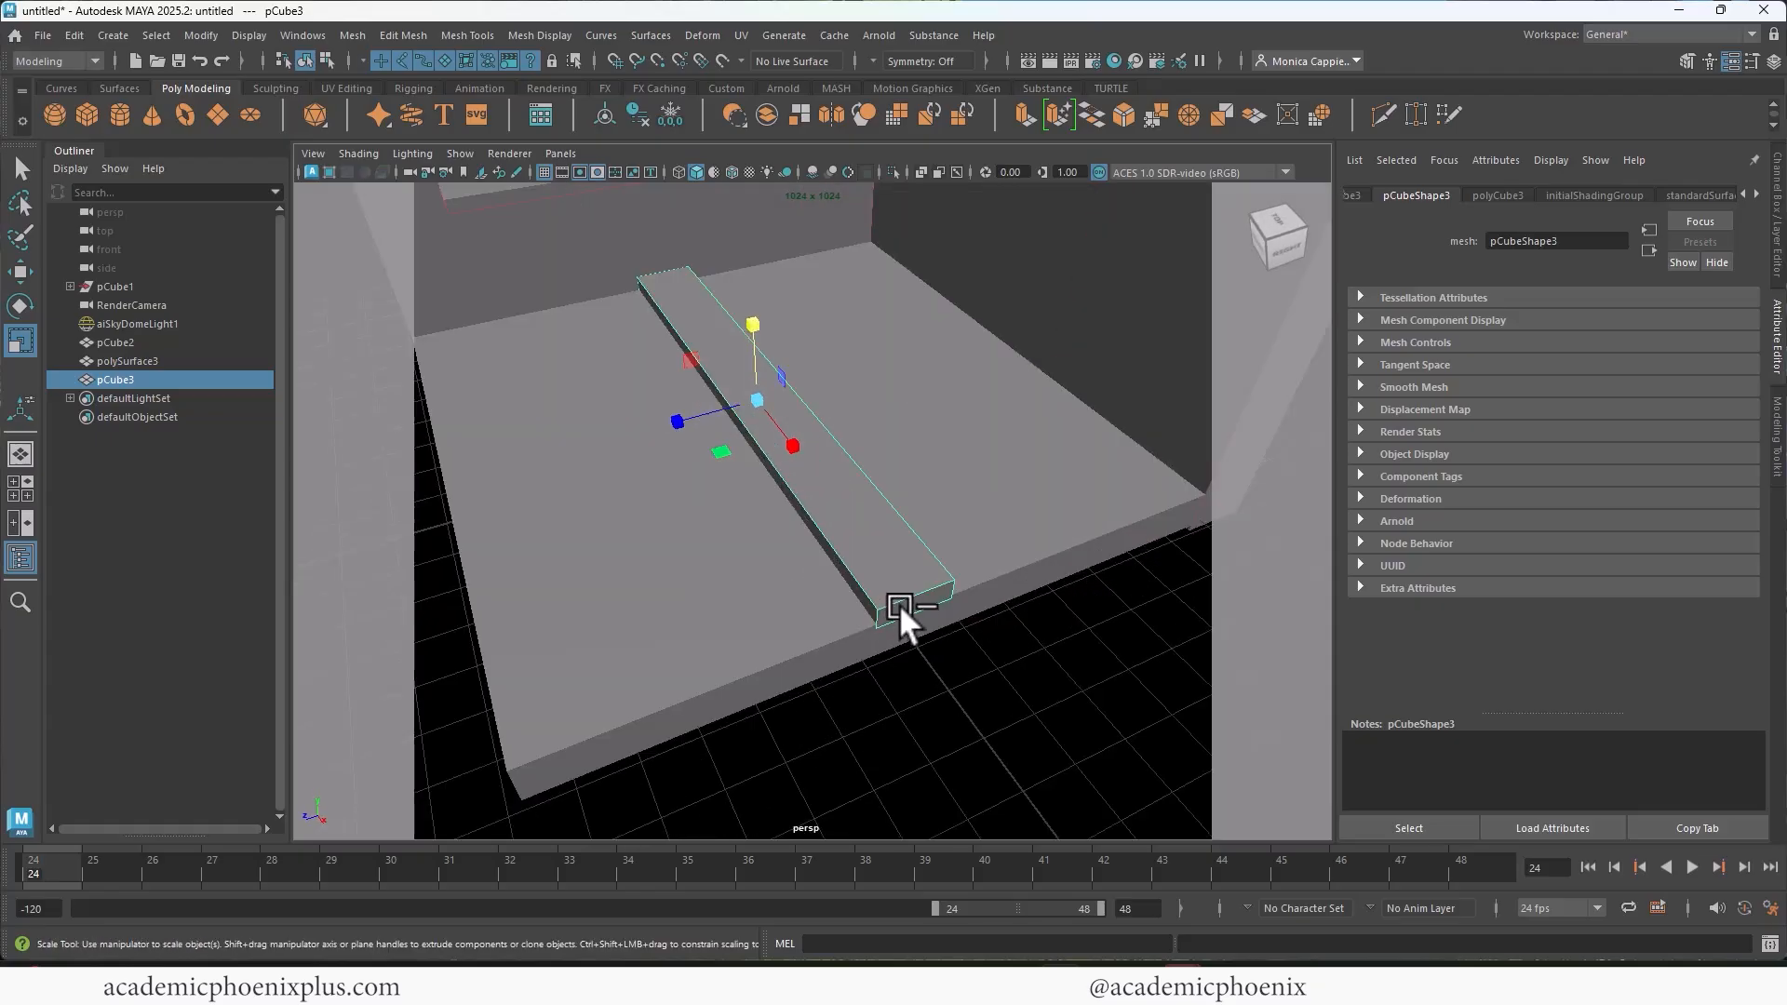
Step: Duplicate the floor plank and place the copy directly beside it at about -0.608 in Z
key(ctrl+d)
key(w)
drag(695, 415, 739, 406)
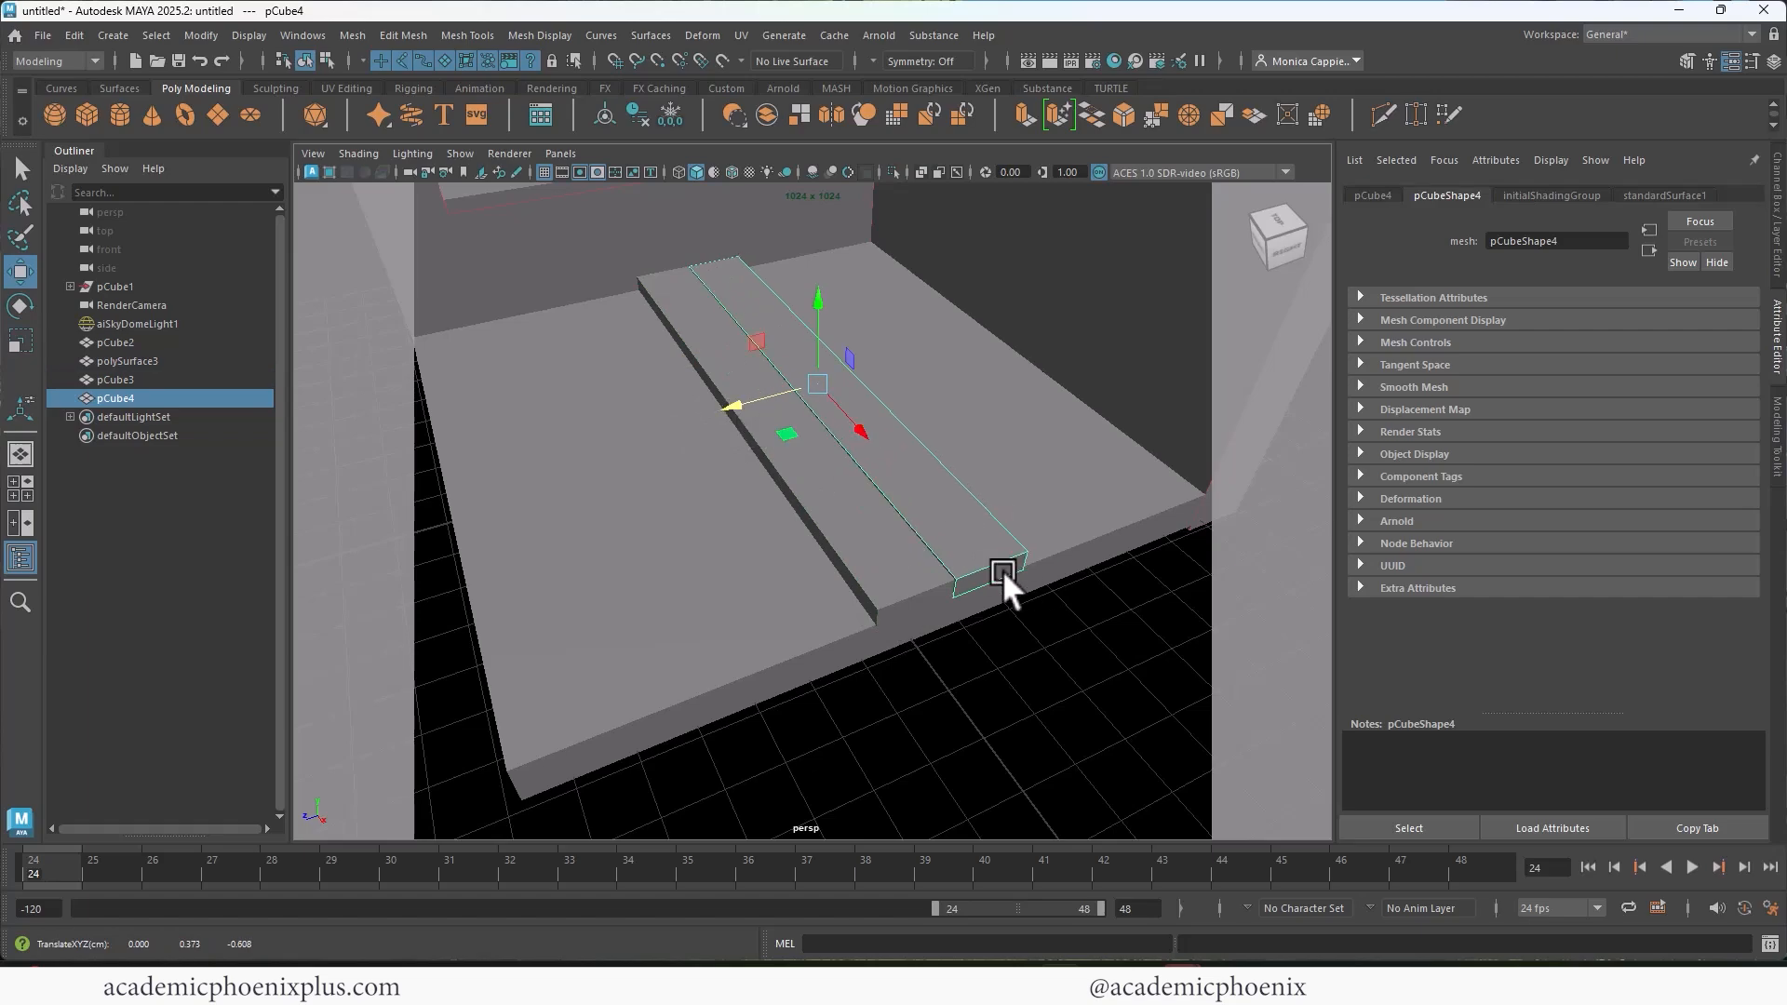
Step: Round the outer front corner of the duplicated plank with a bevel of fraction 0.5 and 4 segments
alt+drag(1018, 532, 933, 500)
right_drag(951, 428, 960, 383)
click(947, 600)
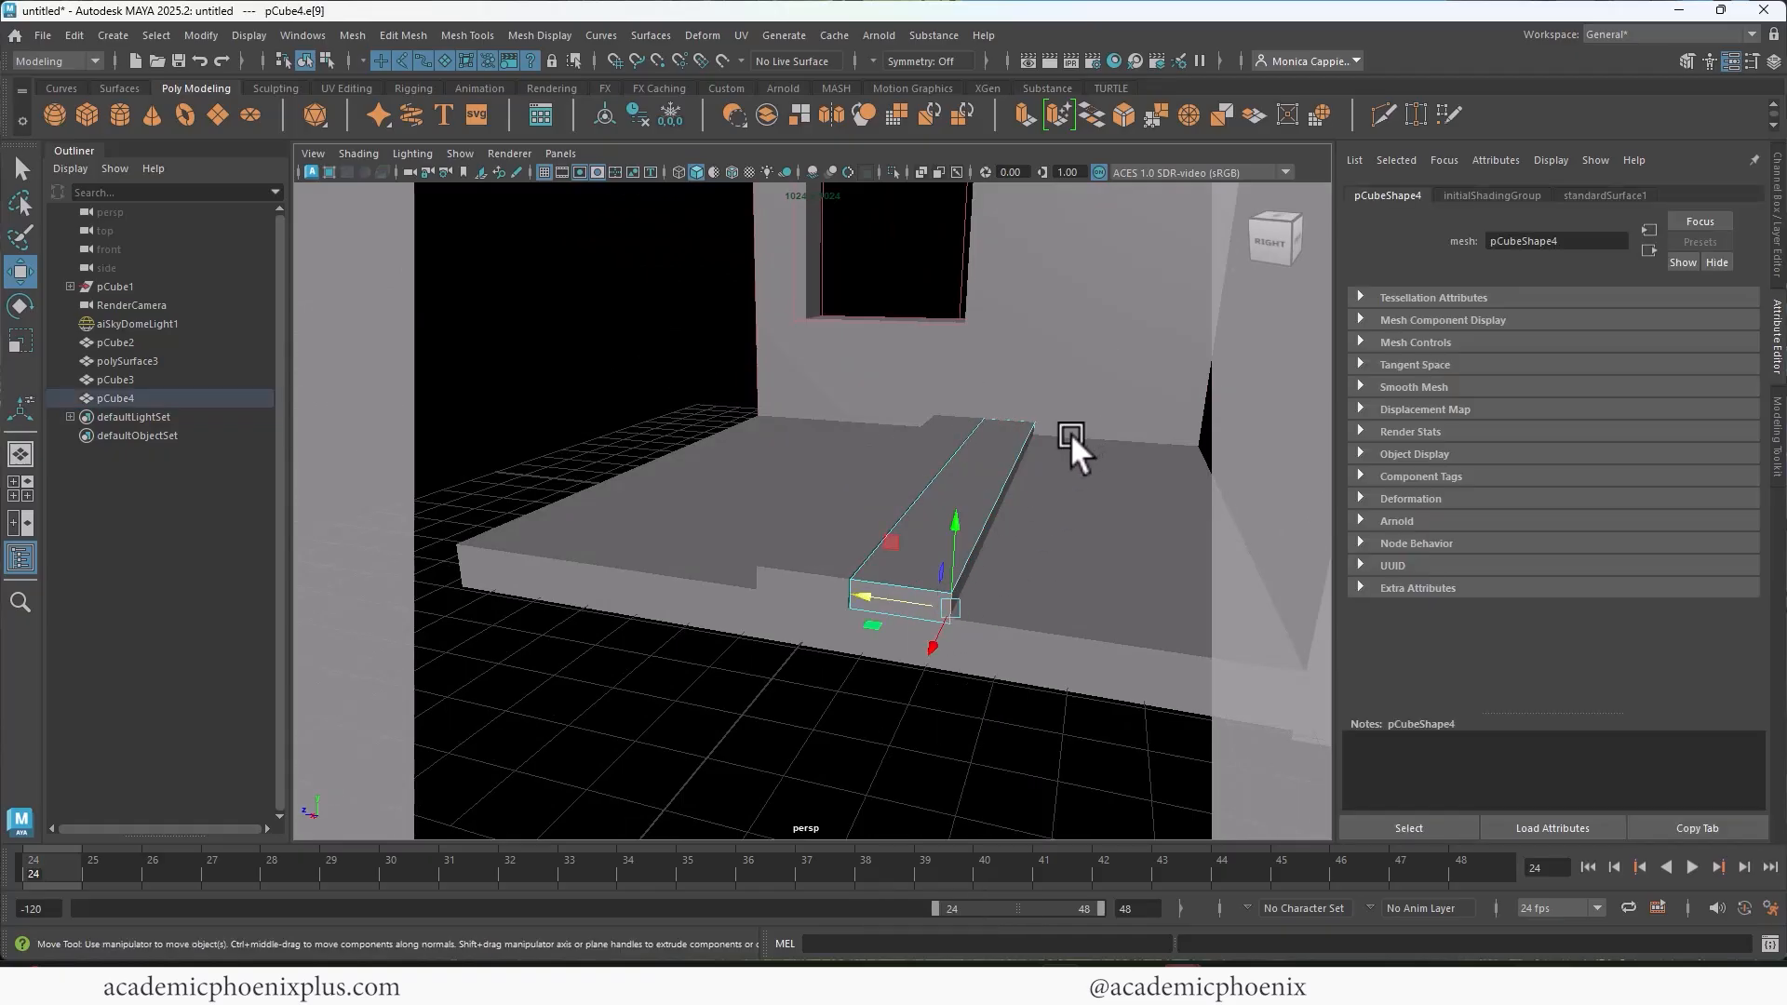
alt+drag(1070, 433, 965, 558)
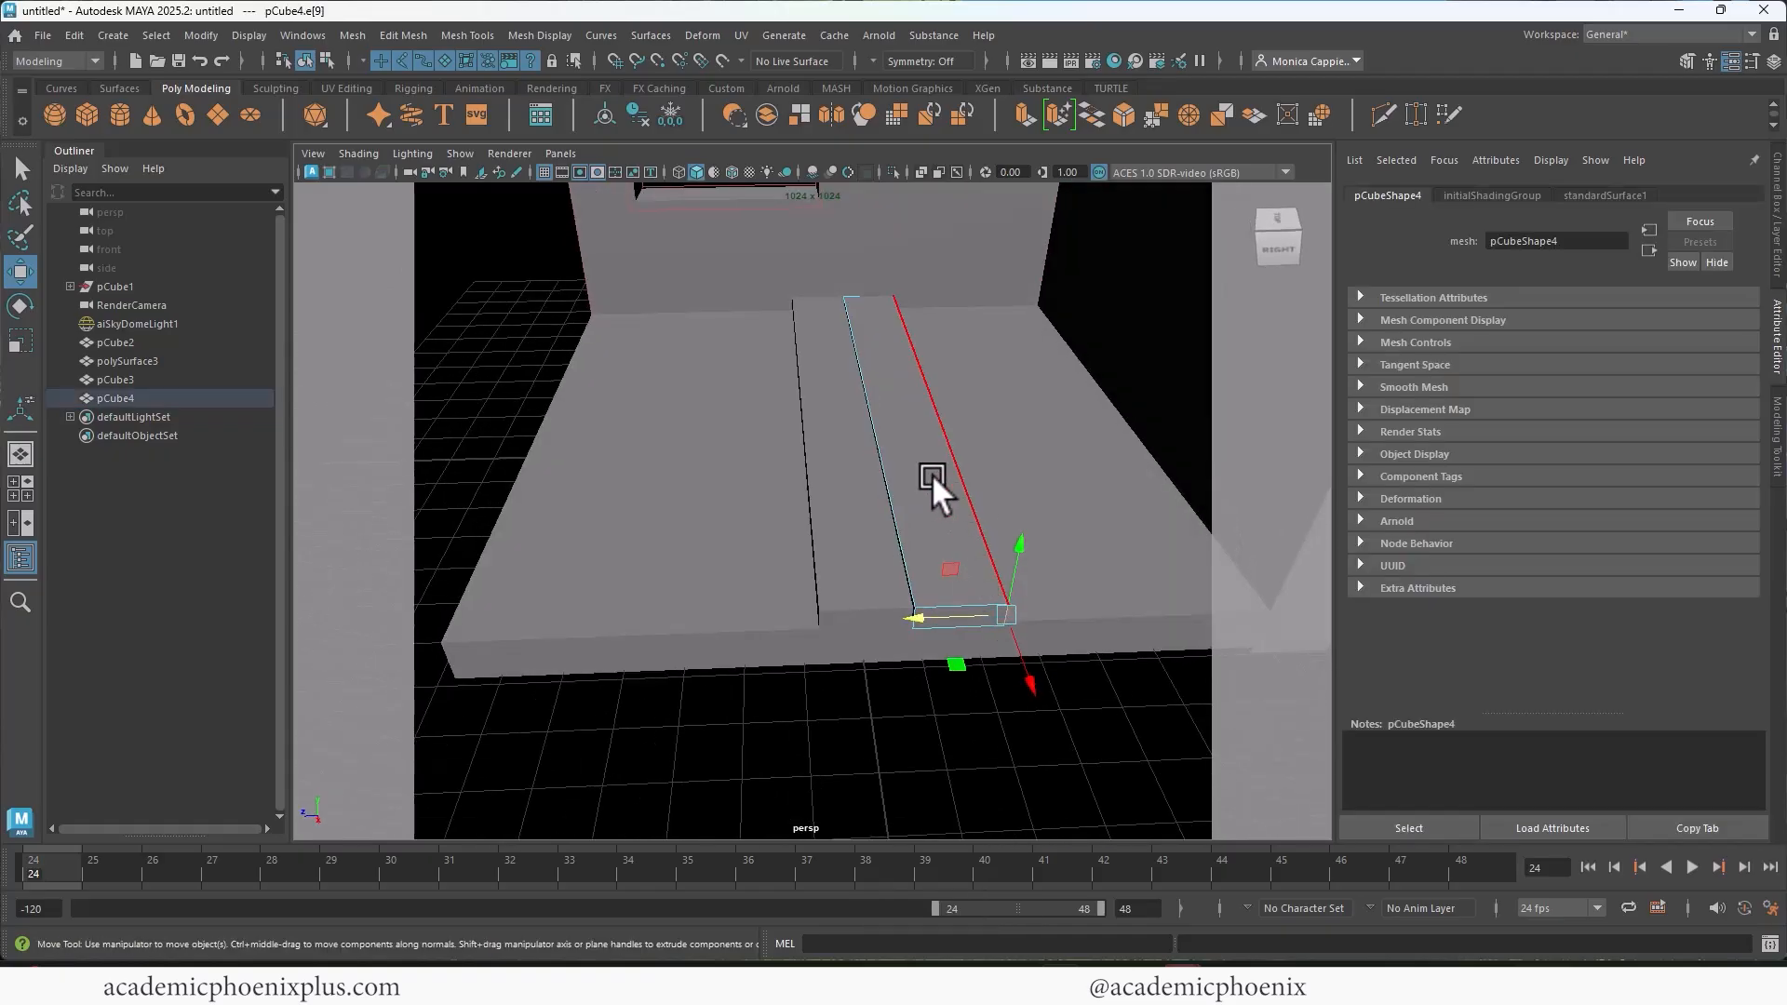
key(ctrl+b)
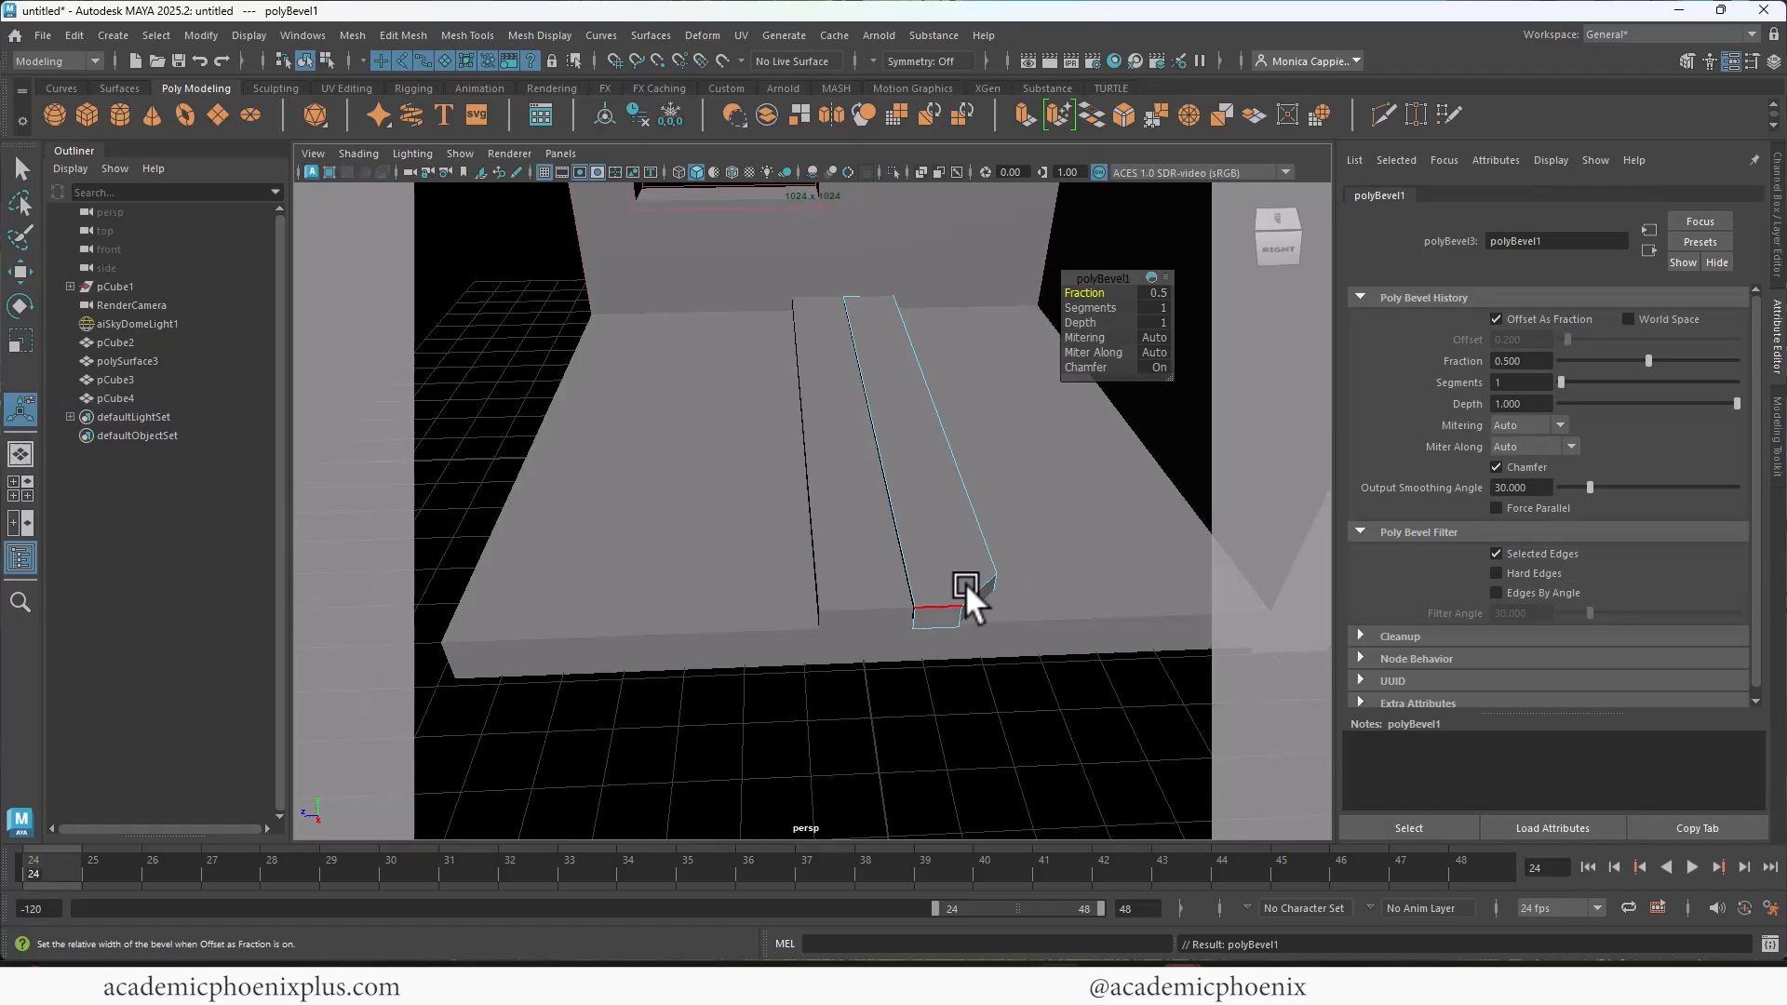
drag(1091, 311, 1114, 308)
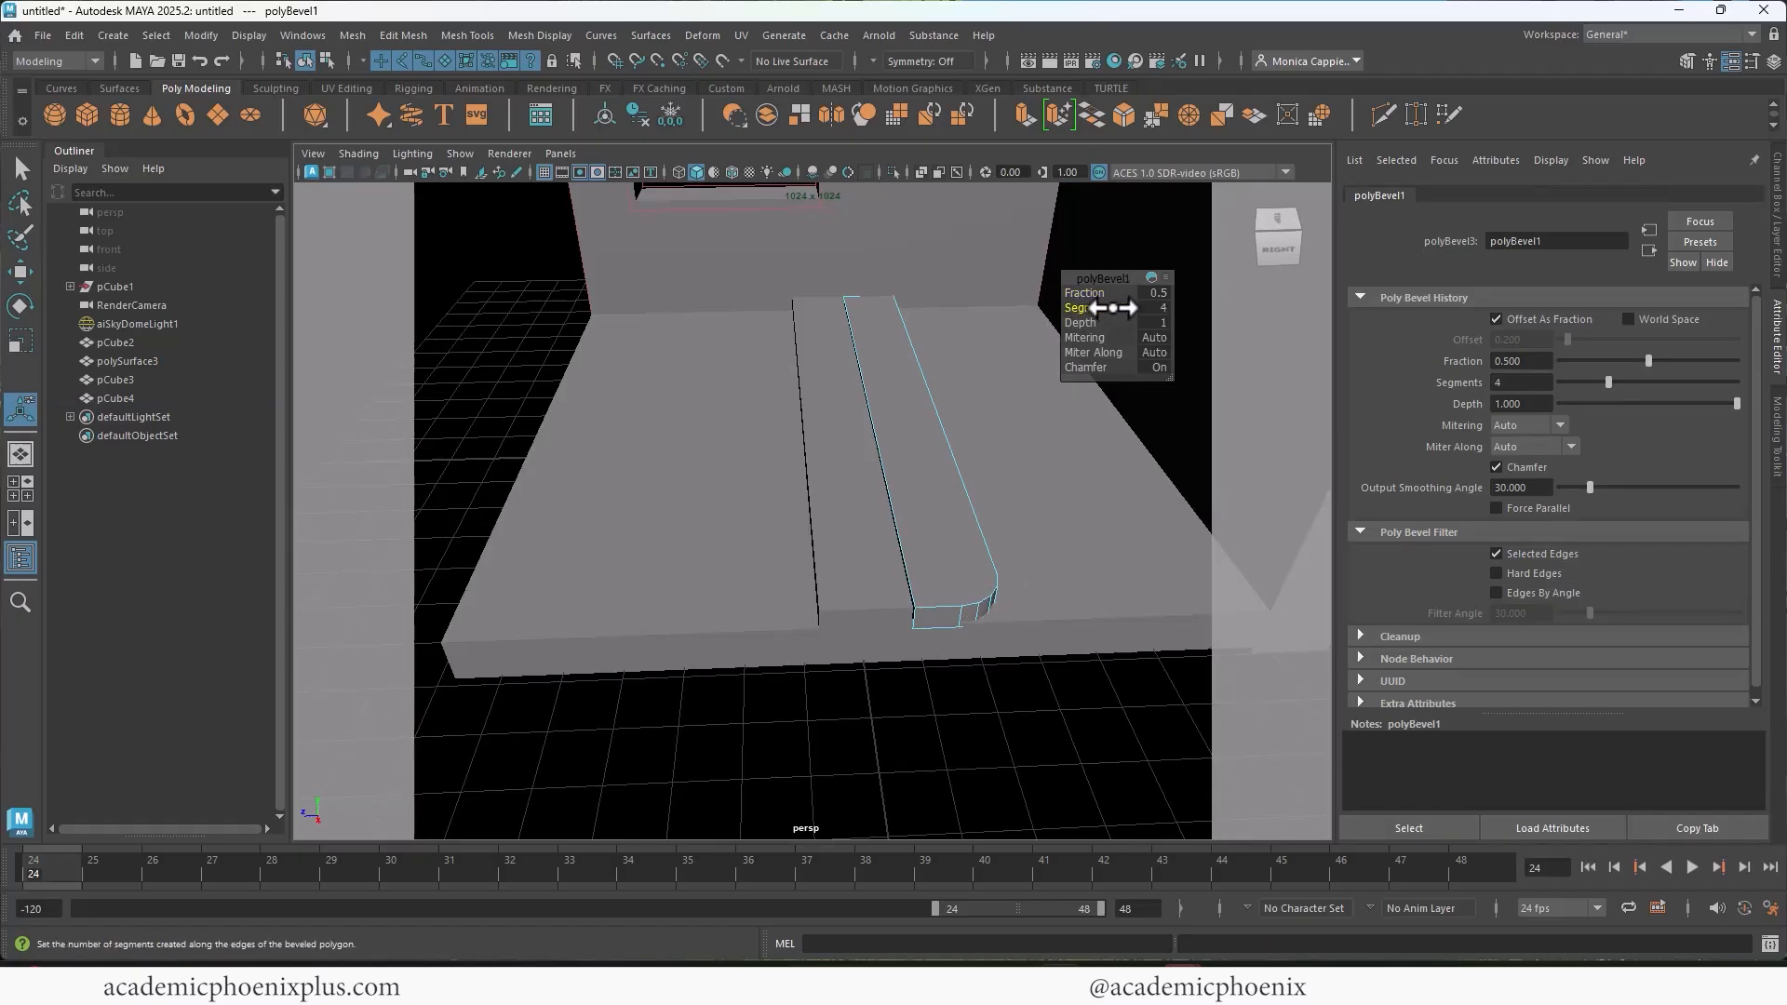
alt+drag(968, 549, 974, 616)
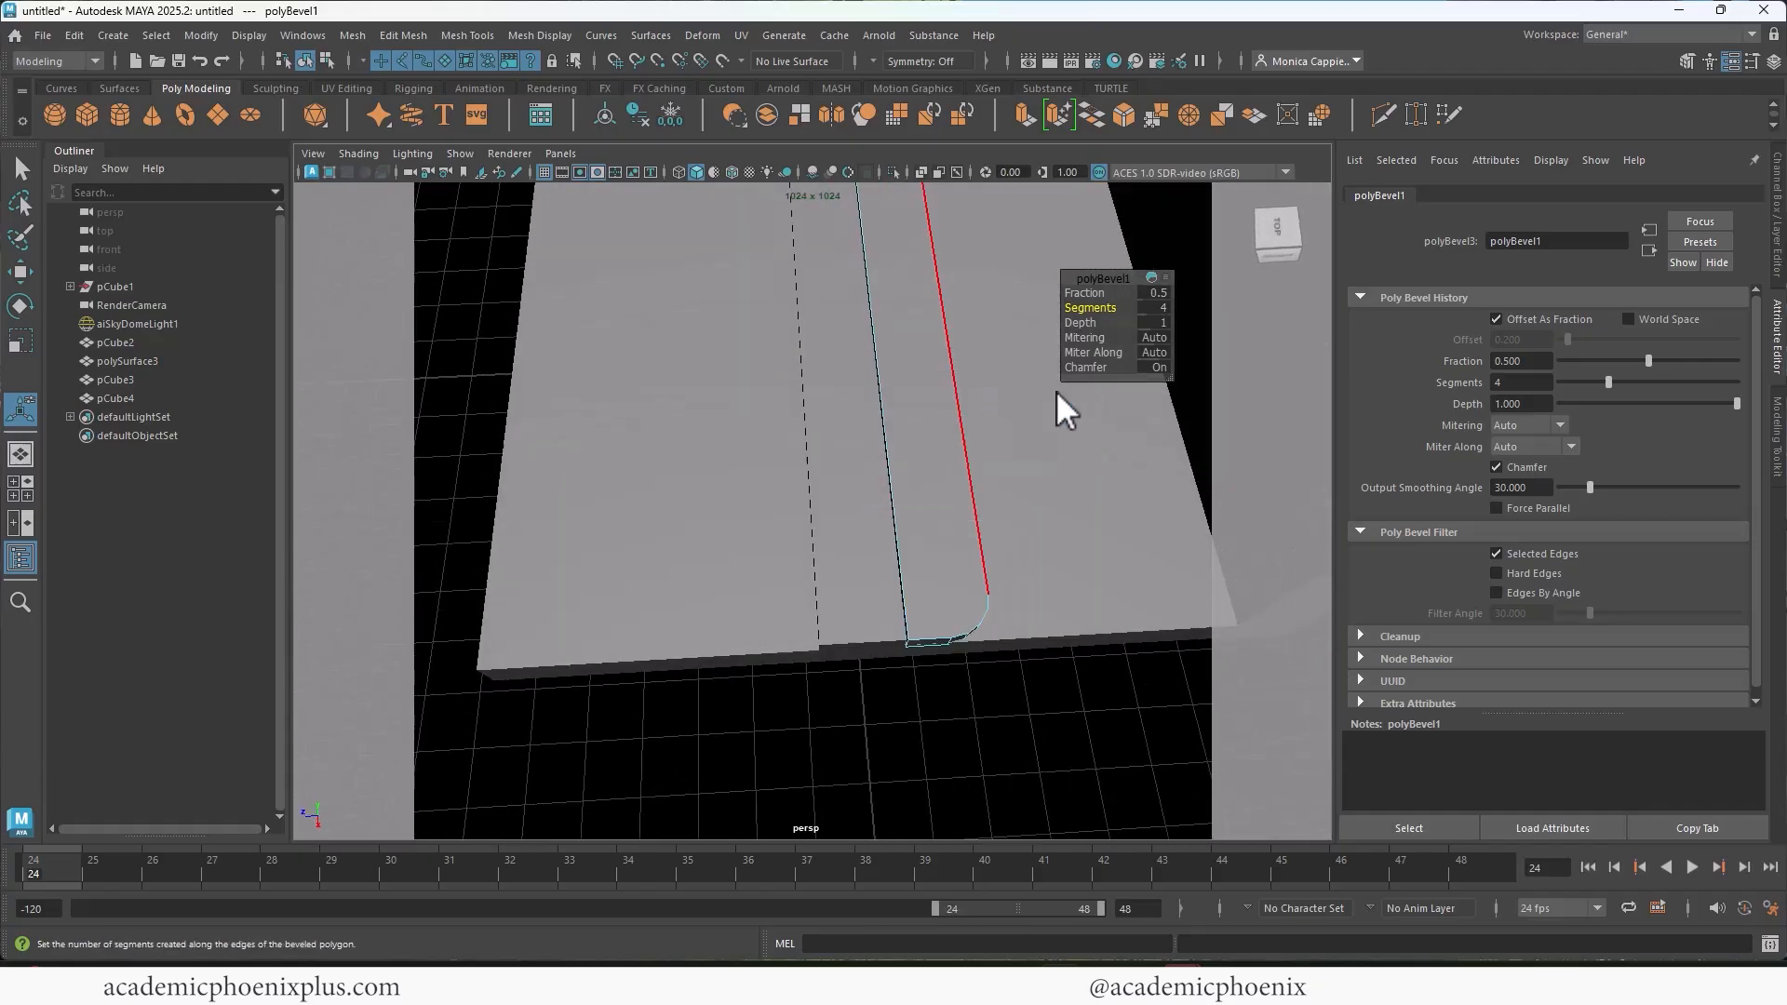
Step: Narrow the rounded plank slightly in Z, keeping it against the first plank
key(q)
alt+right_drag(924, 520, 952, 404)
key(r)
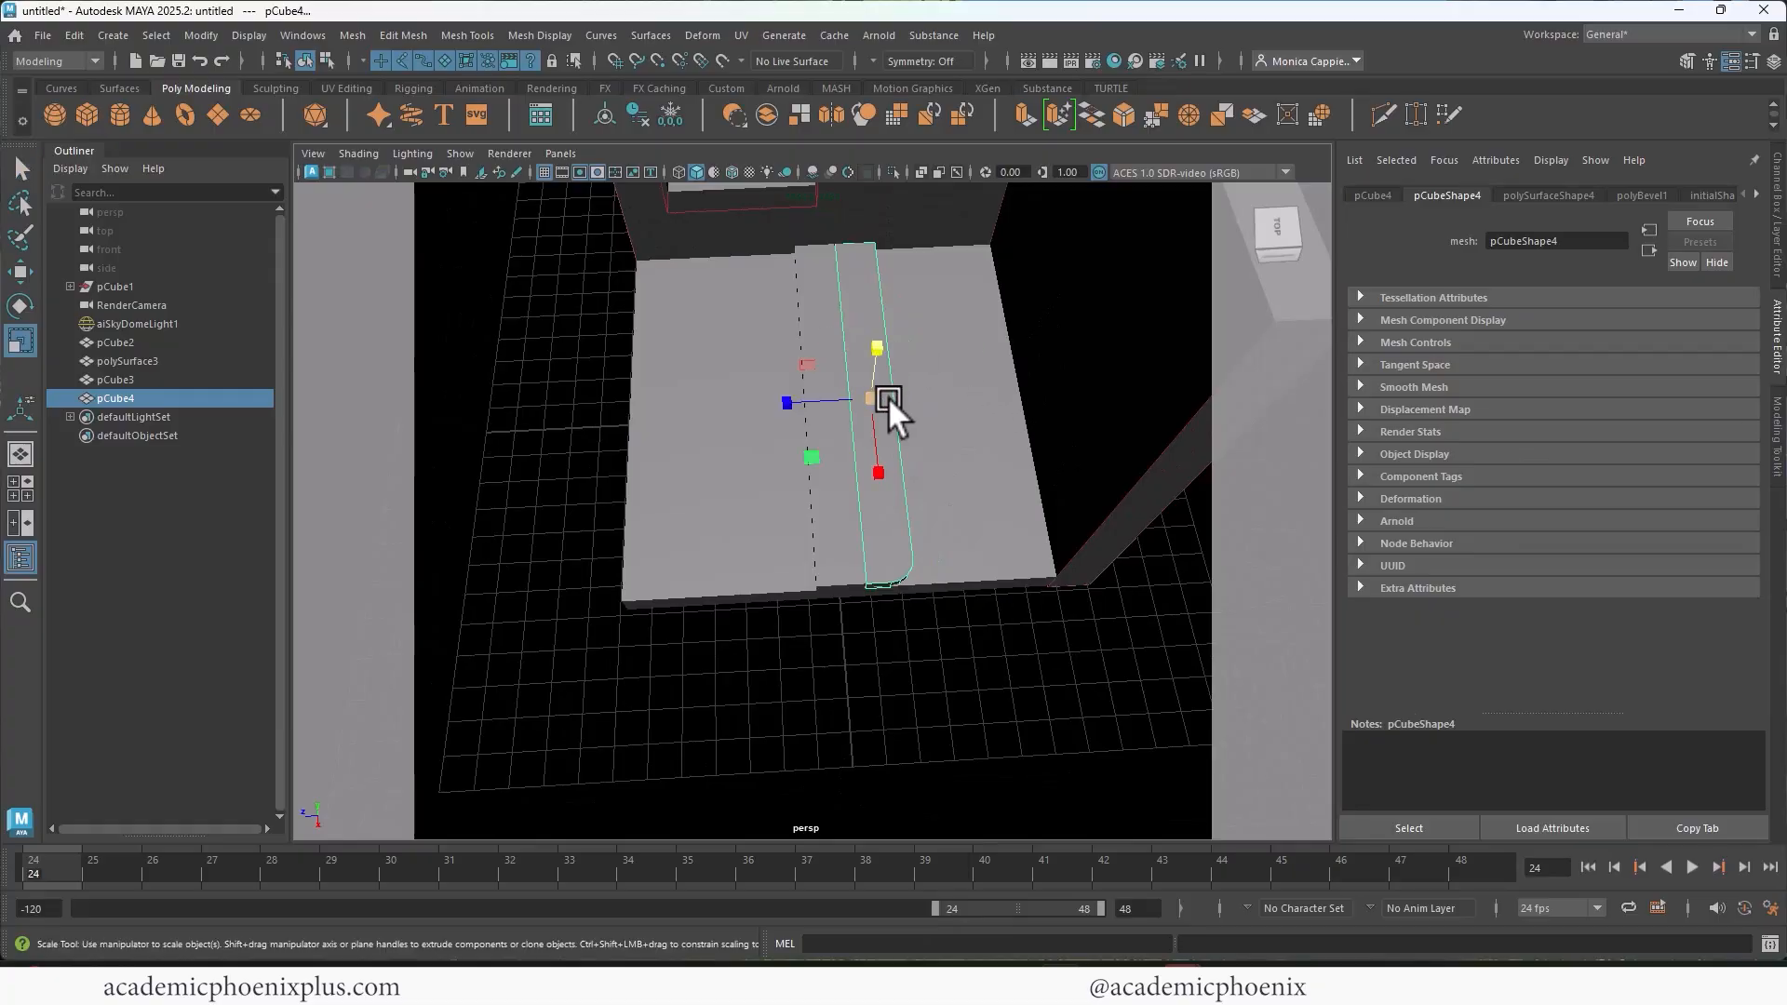
mouse_move(789, 400)
mouse_down()
mouse_move(812, 393)
mouse_move(796, 398)
mouse_up()
key(w)
key(r)
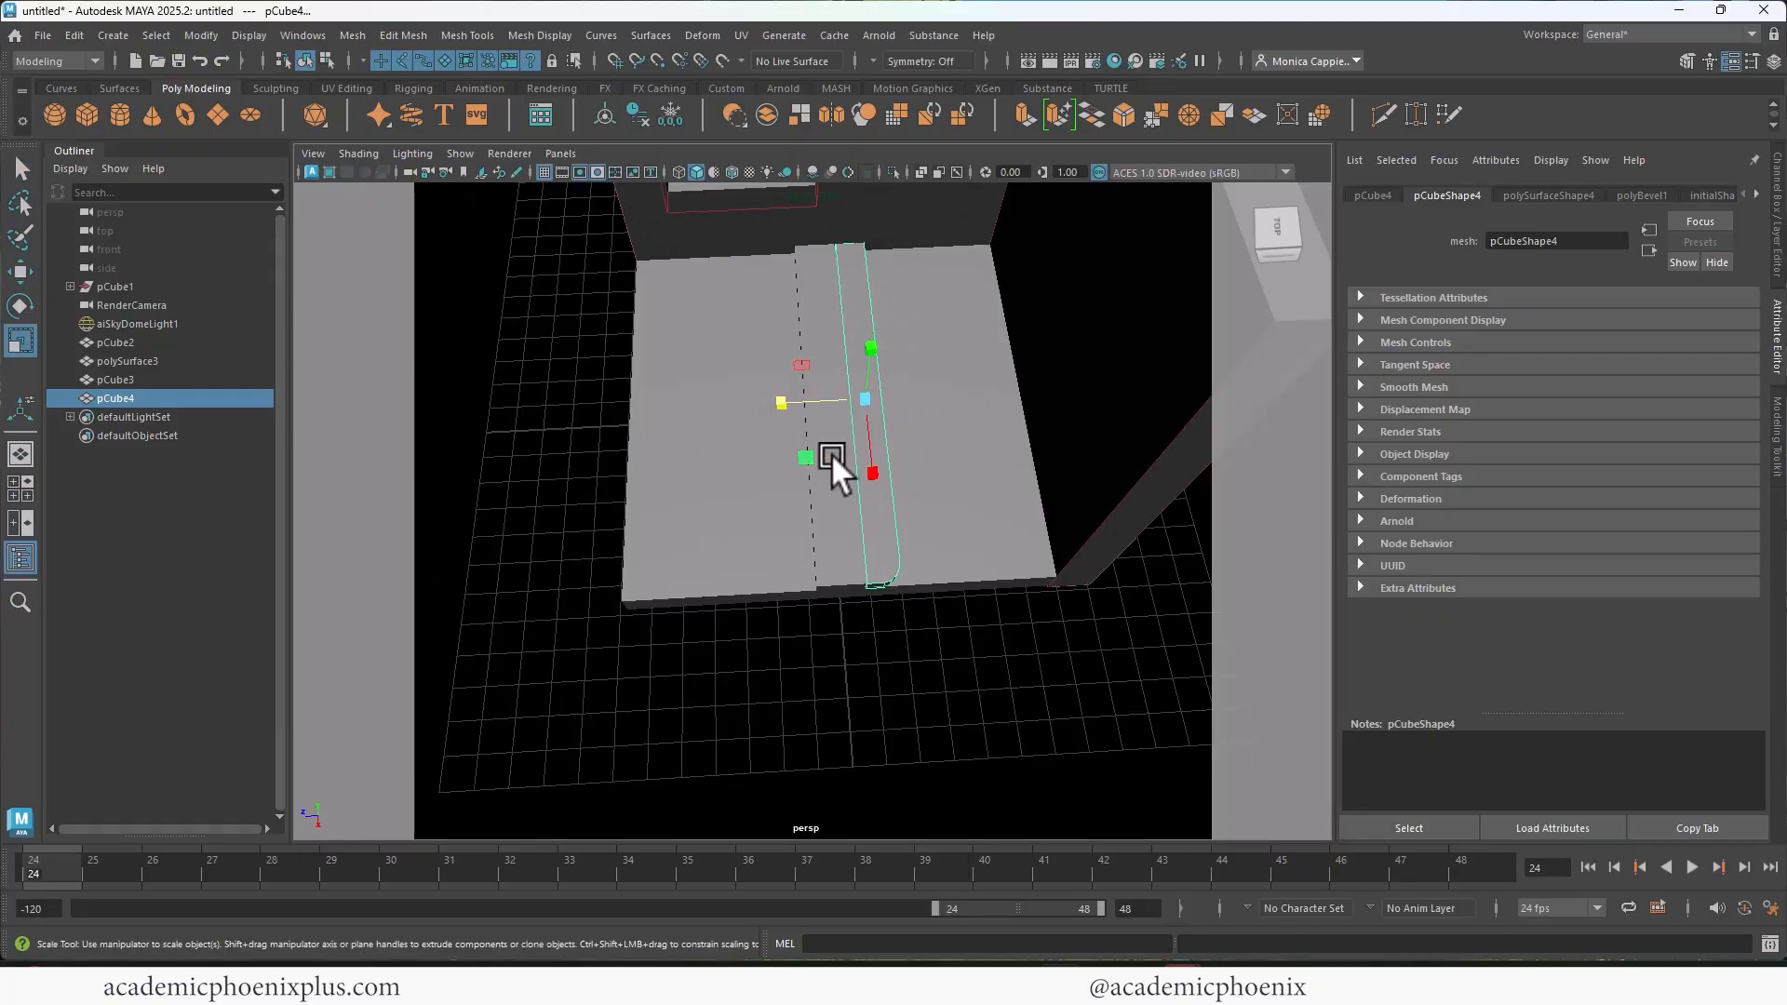
Step: Scale the square-ended plank to about 0.503 in Z and show the top view with wireframe on shaded
click(823, 452)
key(w)
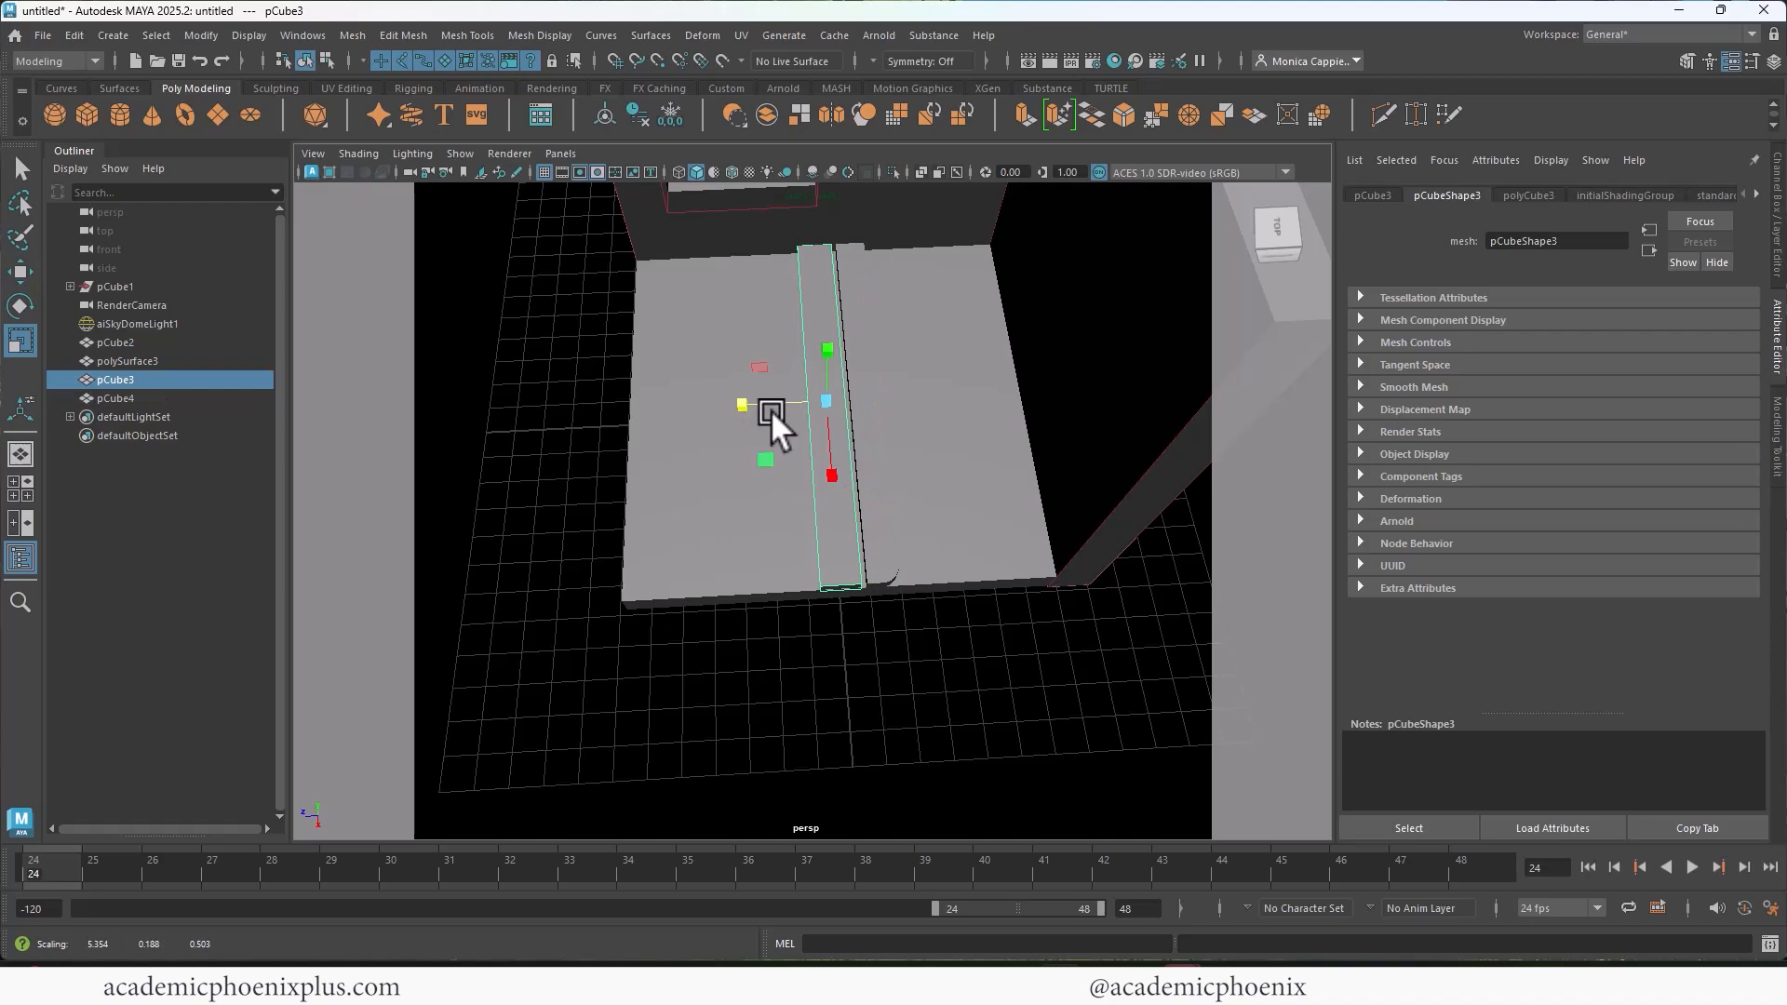
key(space)
key(space)
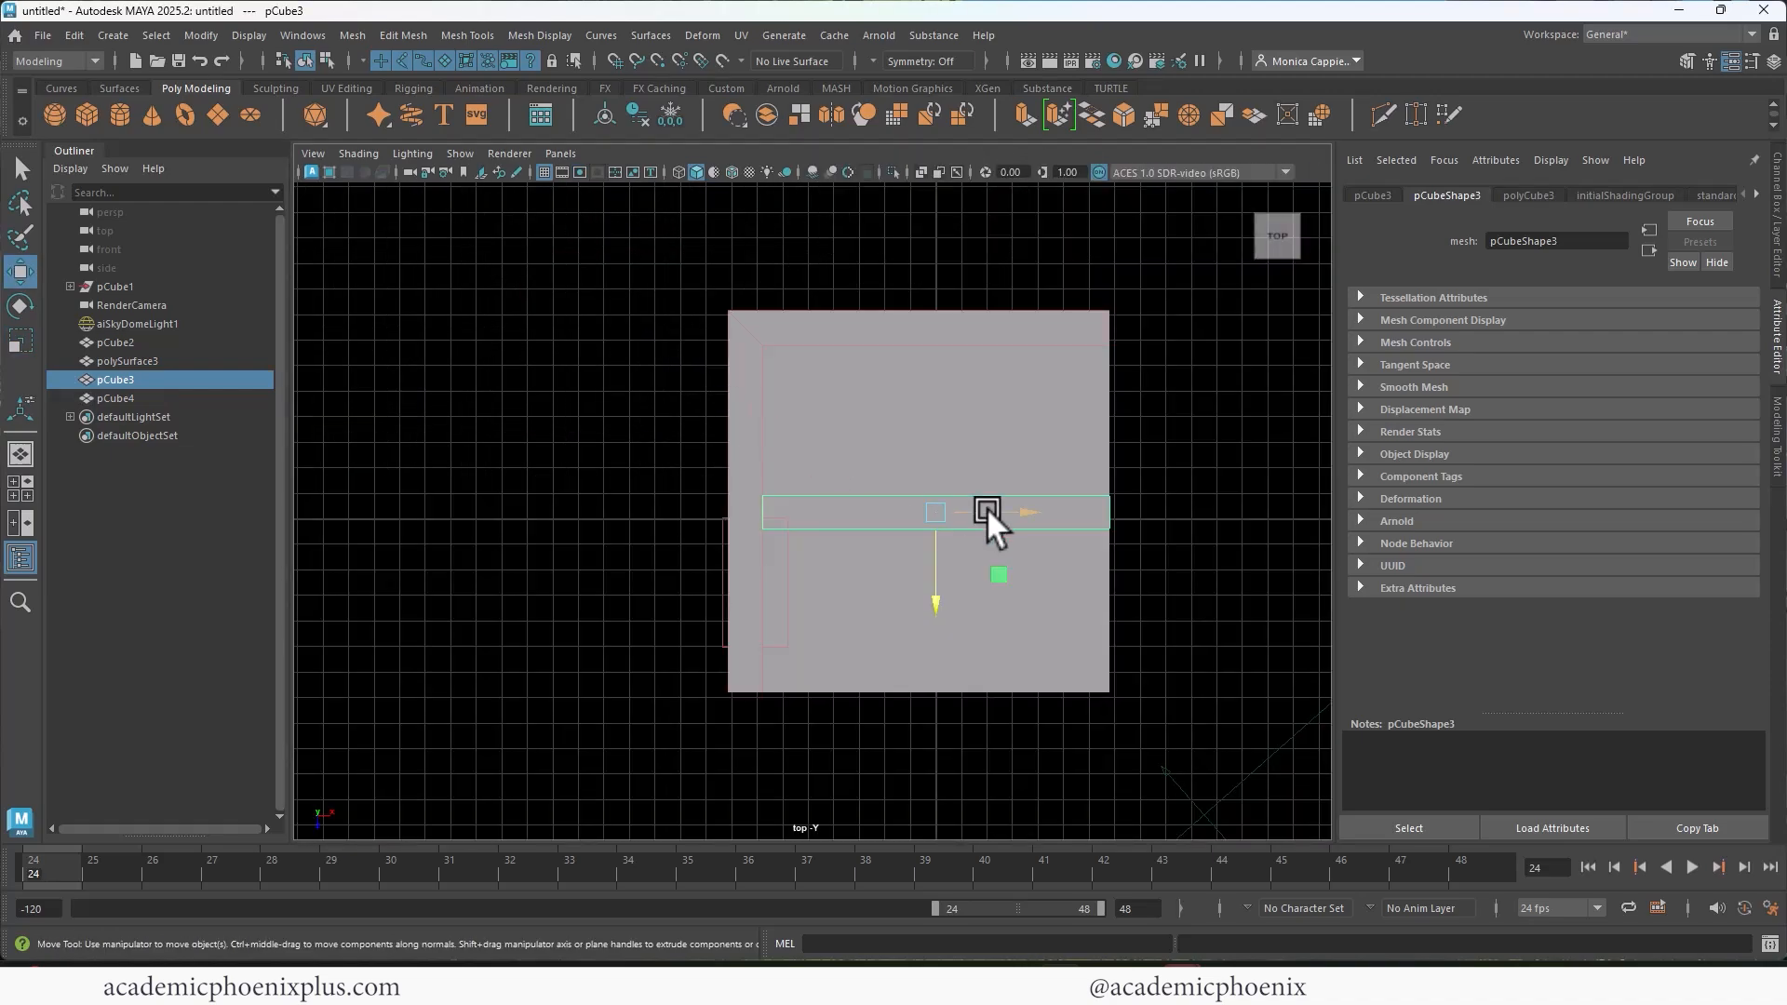
scroll(987, 507, up, 5)
scroll(1061, 494, down, 4)
scroll(908, 326, up, 1)
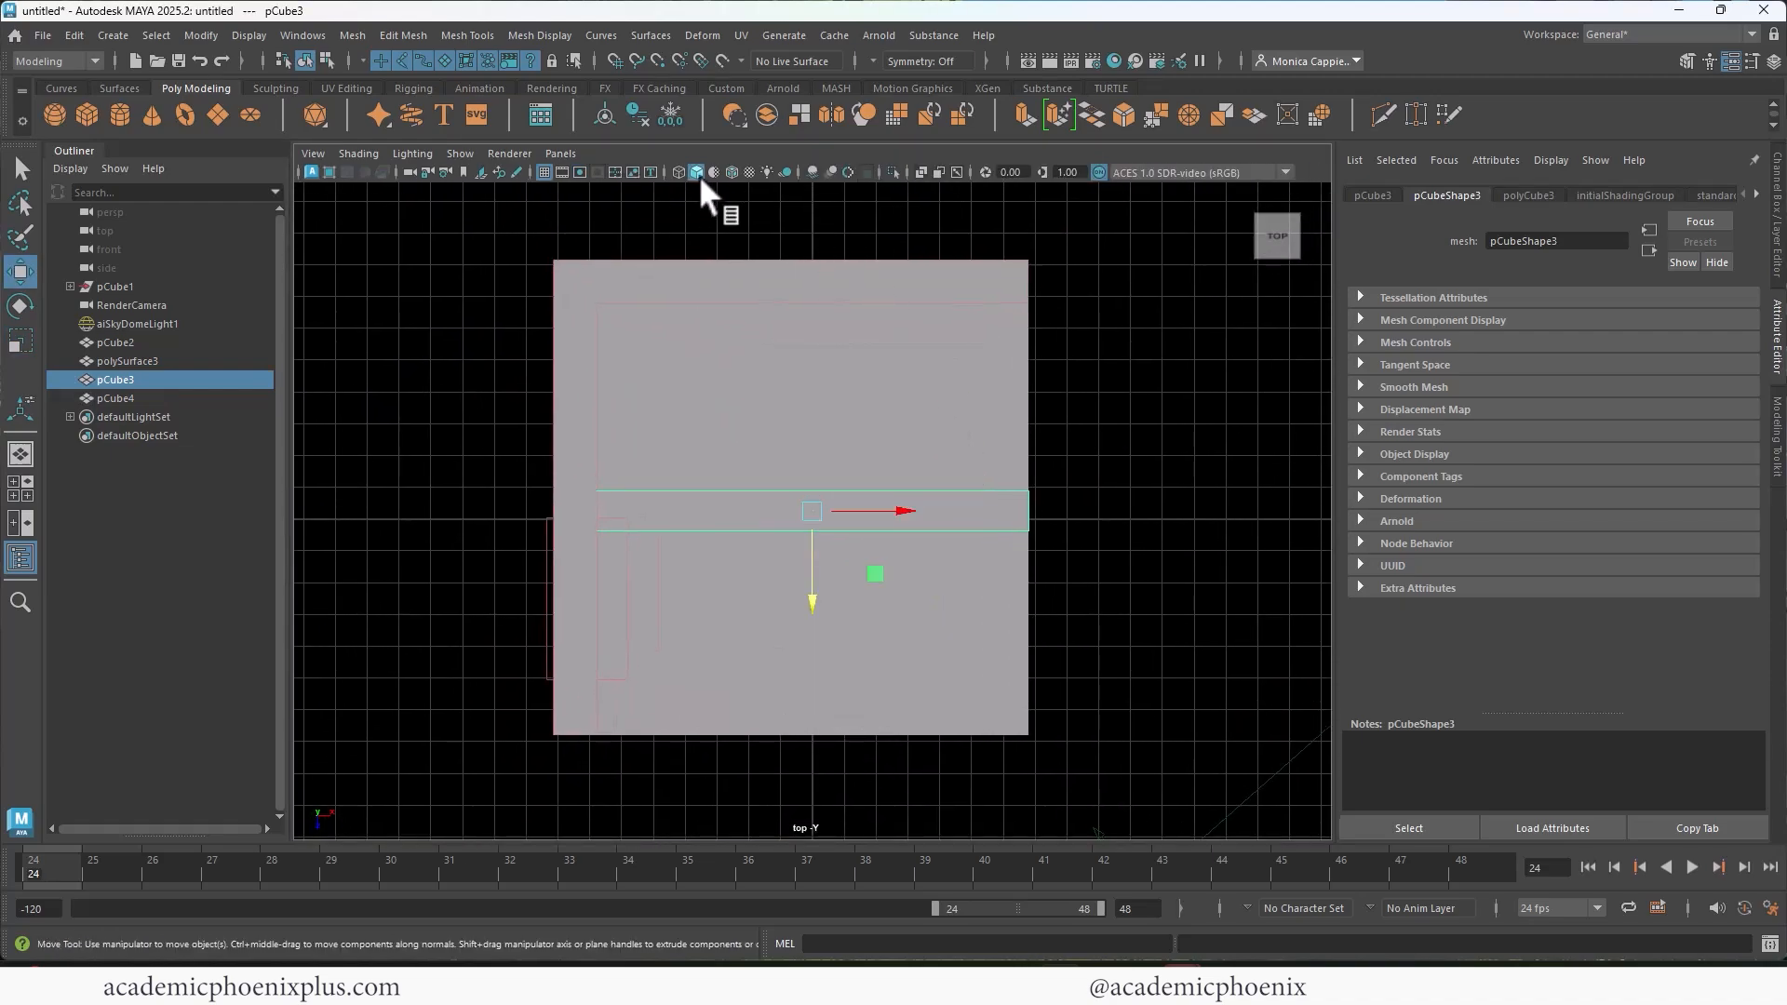
click(728, 171)
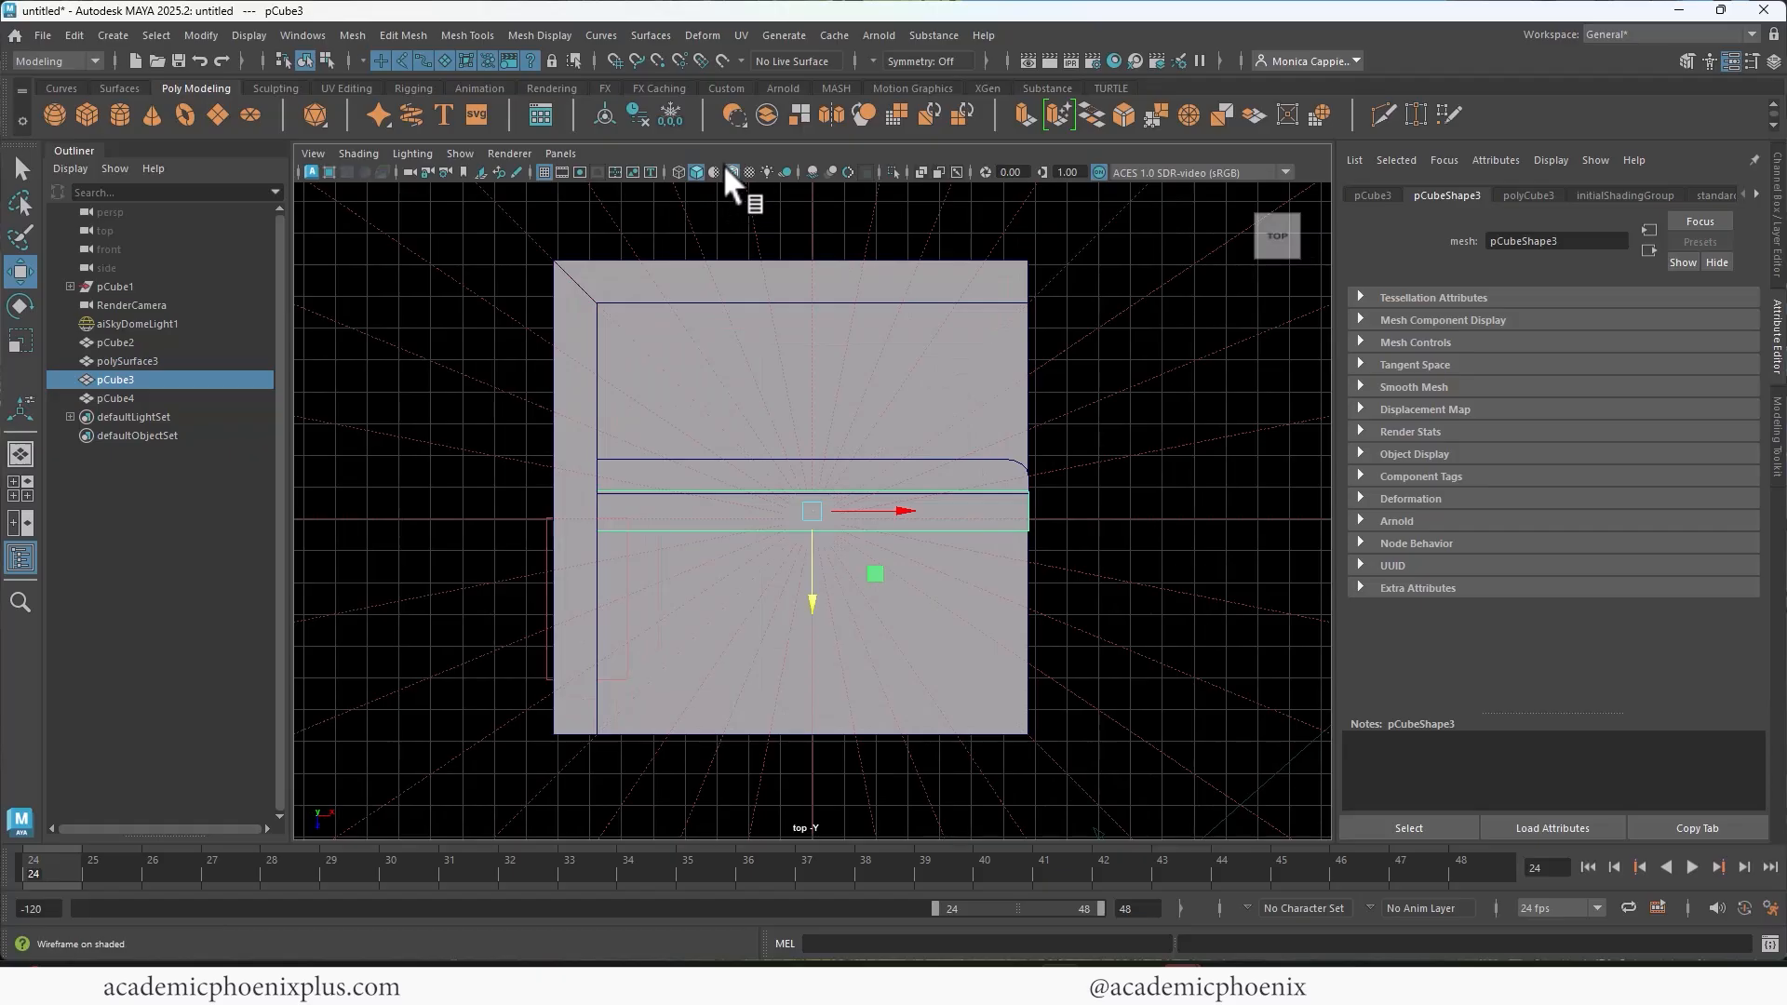
Step: Duplicate the square-ended plank and place the copy on its free side at about 0.469 in Z
alt+middle_drag(1013, 382, 1015, 308)
alt+right_drag(1016, 308, 1132, 387)
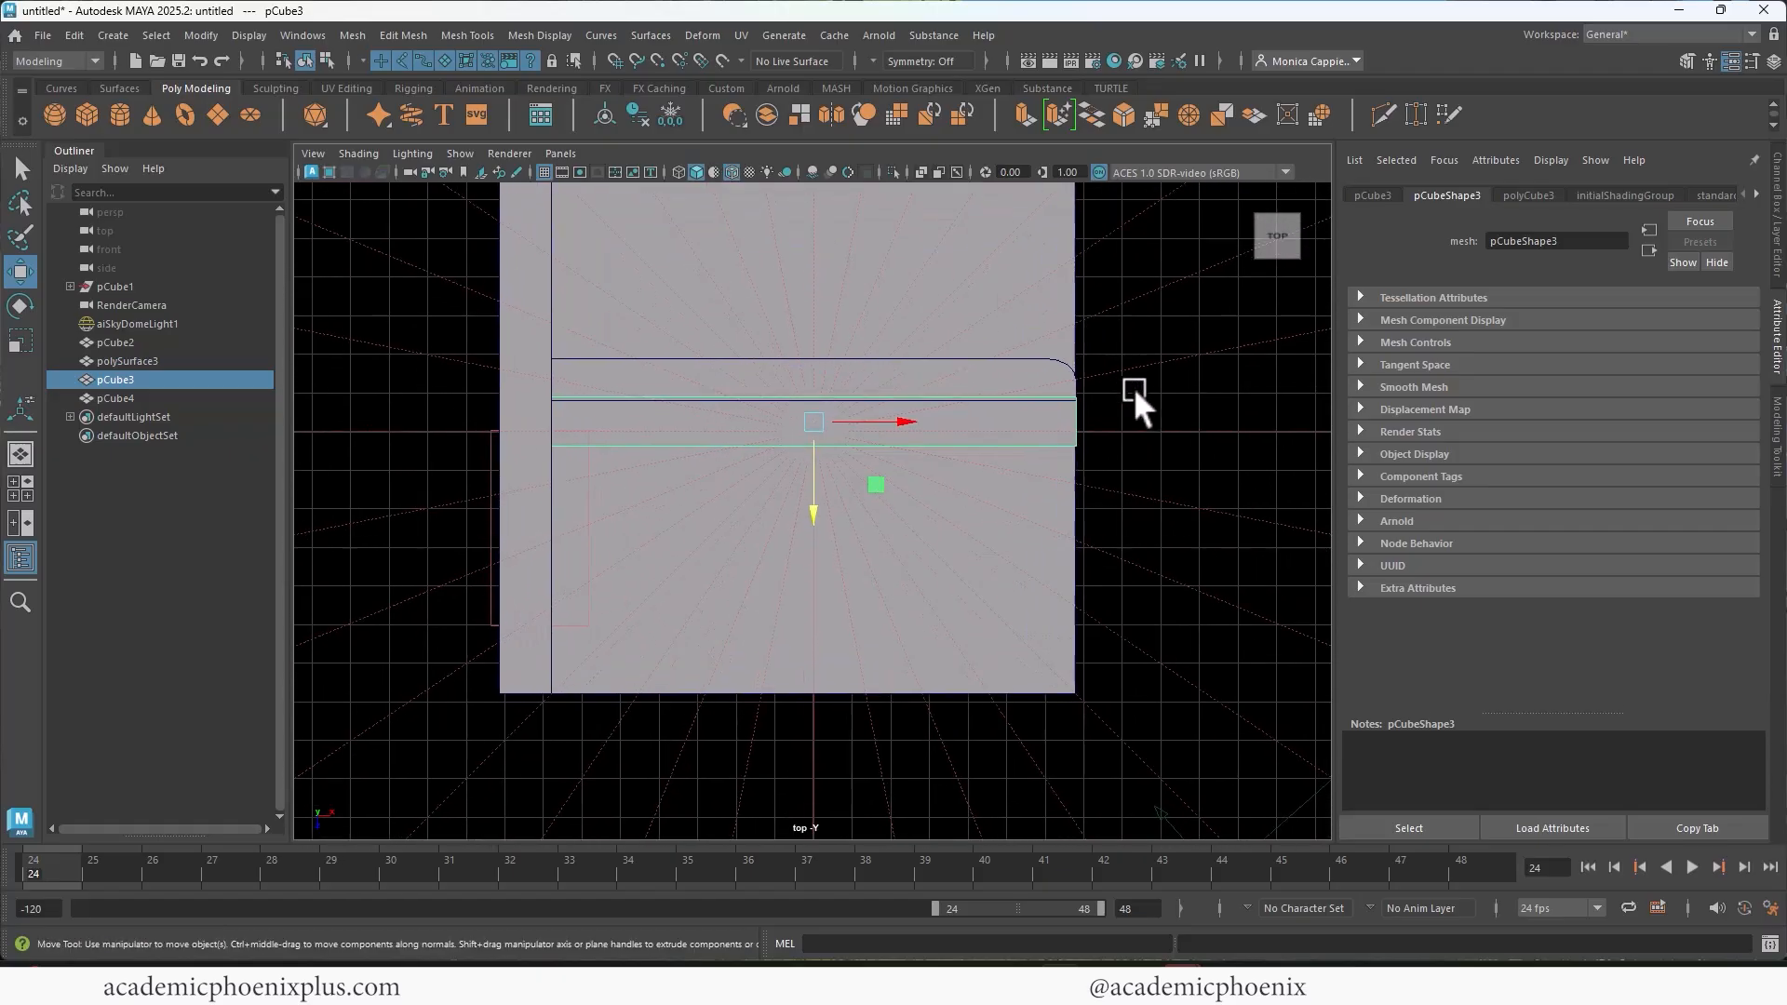
drag(817, 503, 801, 566)
key(ctrl+d)
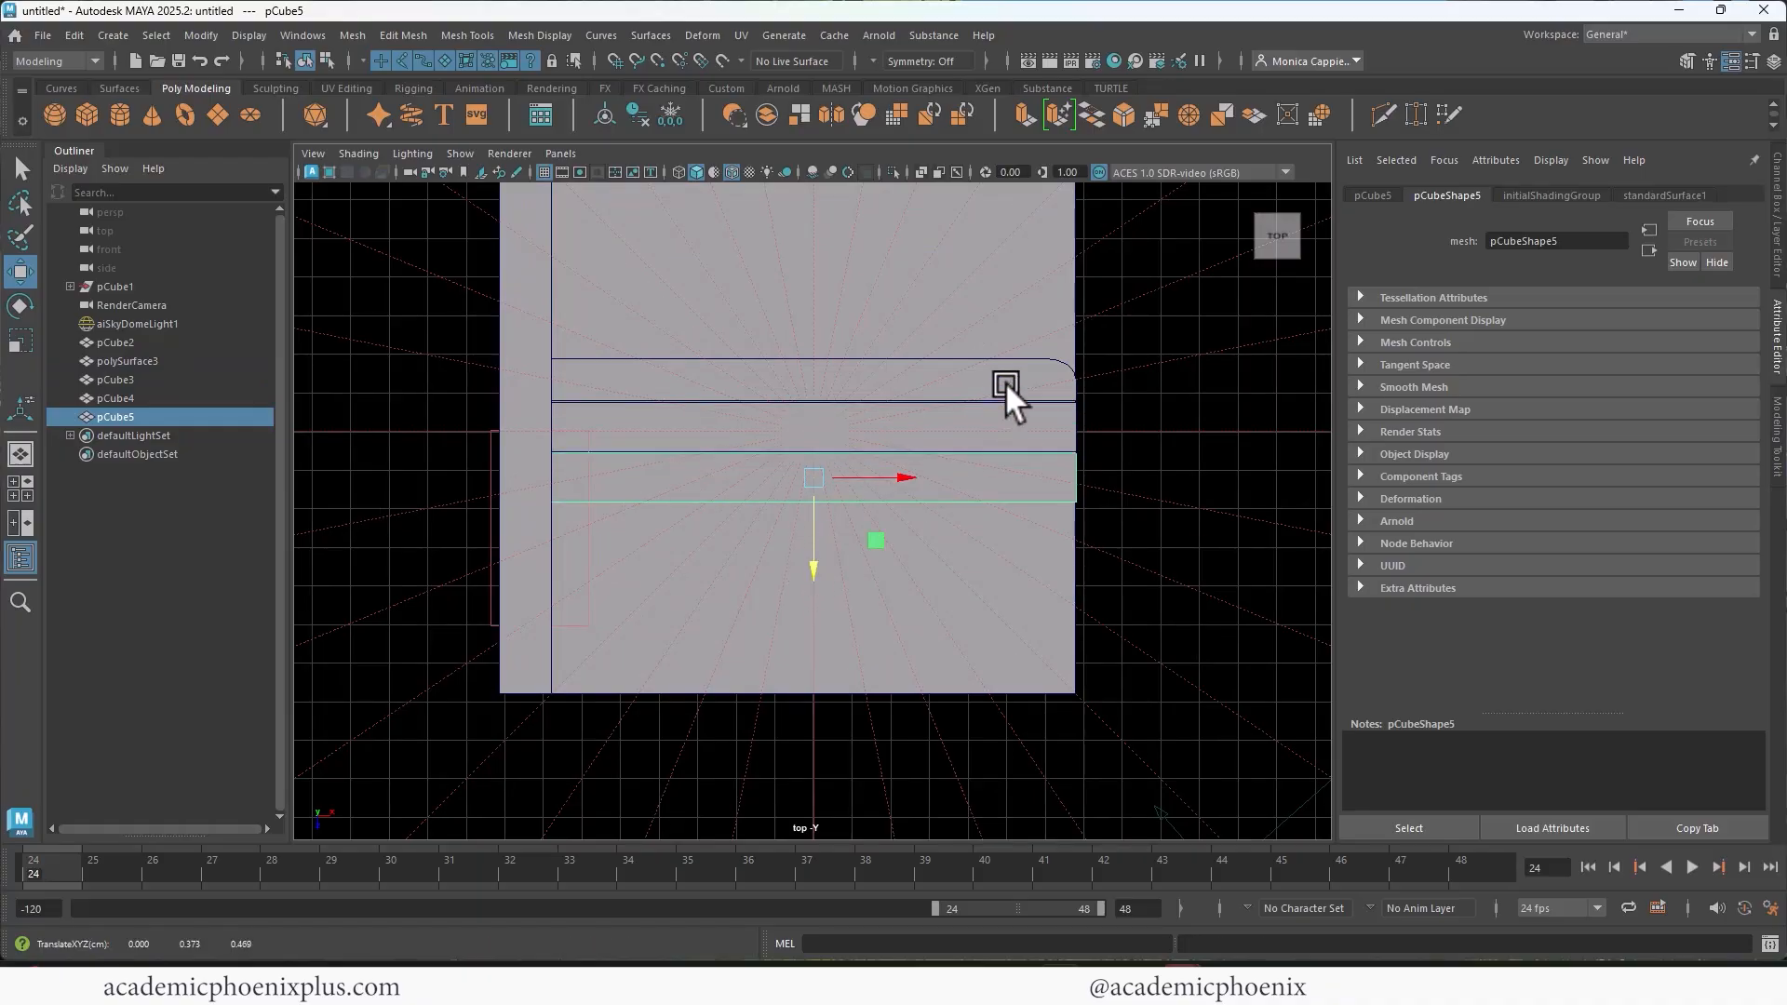
Step: Widen the rounded plank to about 0.469 in Z
click(1005, 382)
key(r)
drag(814, 463, 851, 459)
Step: Duplicate the rounded plank mirrored to about -0.469 in Z against the last square-ended plank, and place another copy beside it
key(w)
key(ctrl+d)
key(r)
key(w)
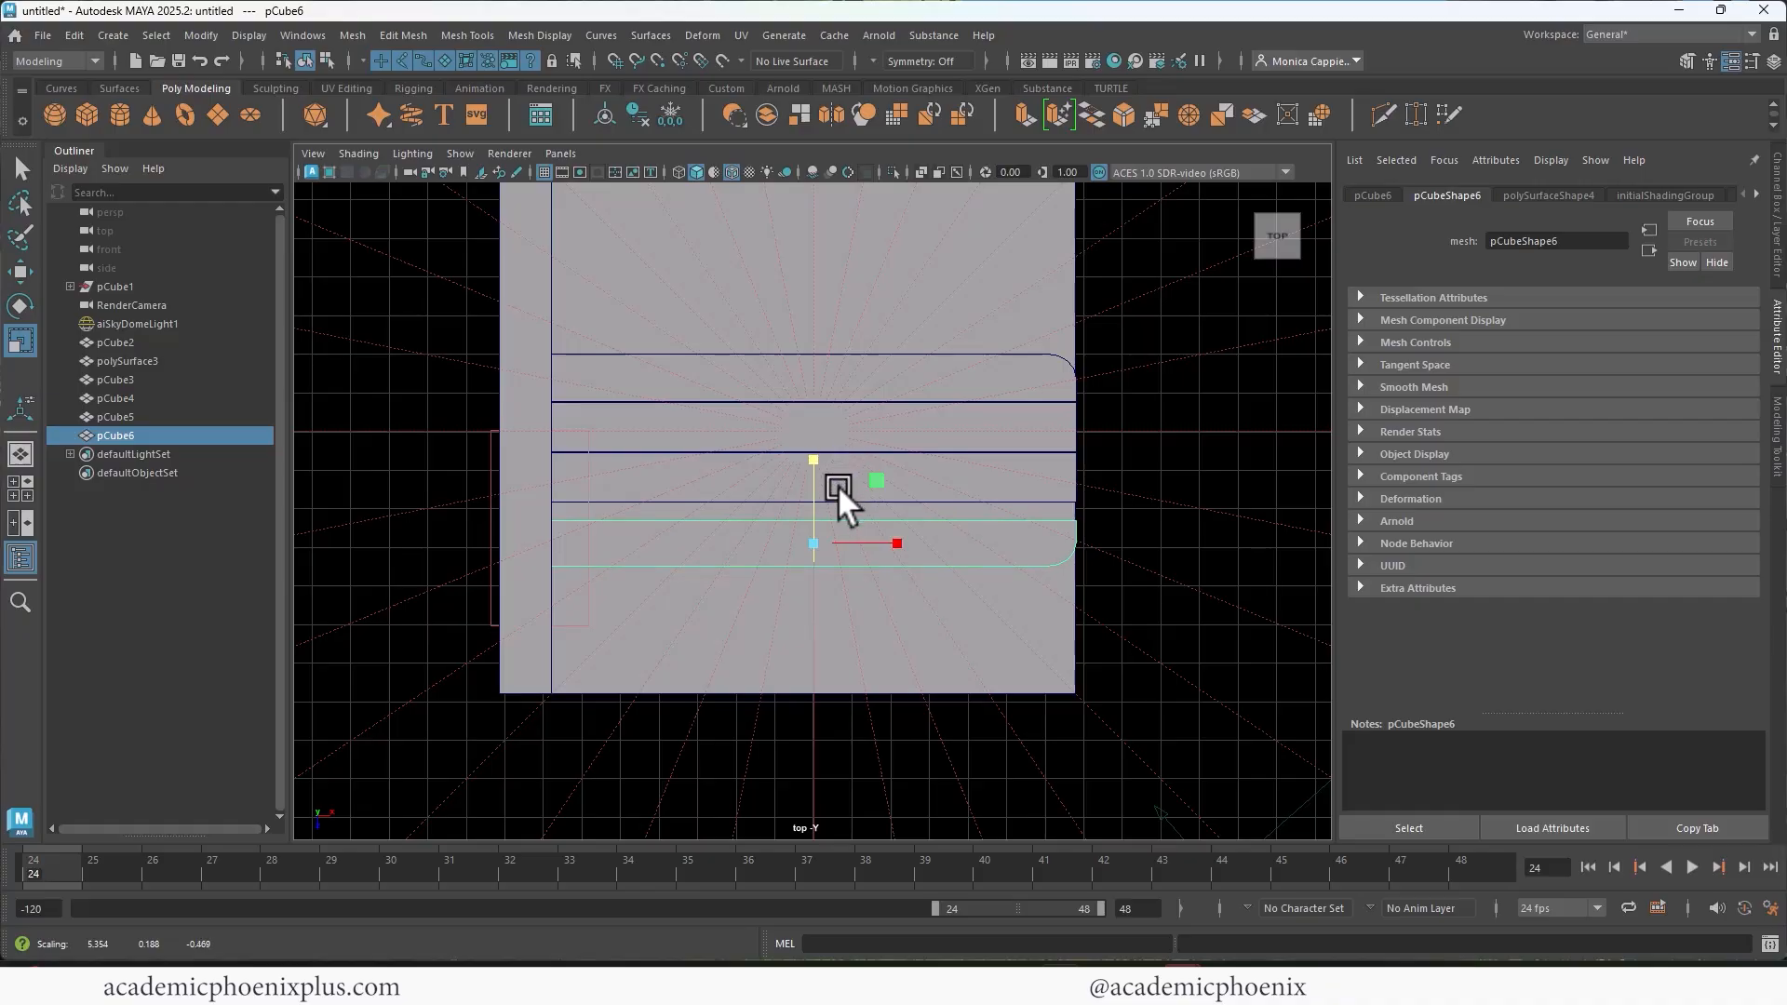
drag(796, 612, 814, 592)
key(ctrl+d)
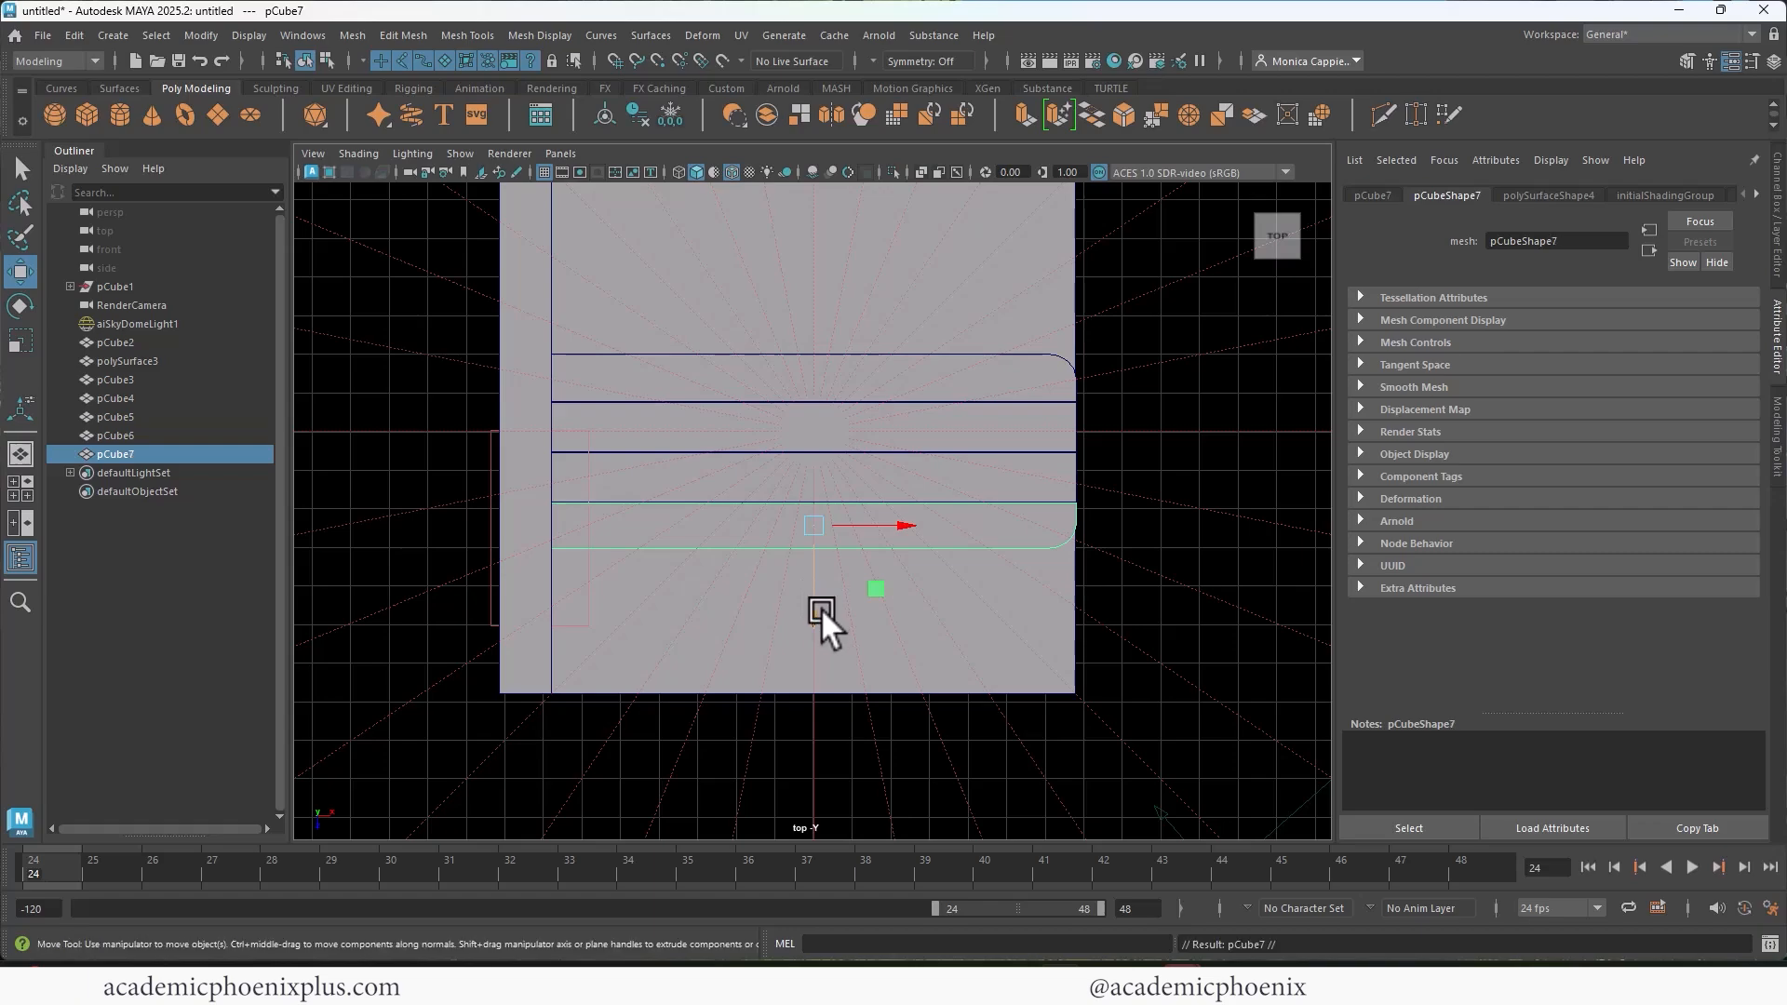
drag(812, 611, 786, 650)
Step: Shift the four planks nearest the room's middle outward in X, past the floor's edge
click(1032, 383)
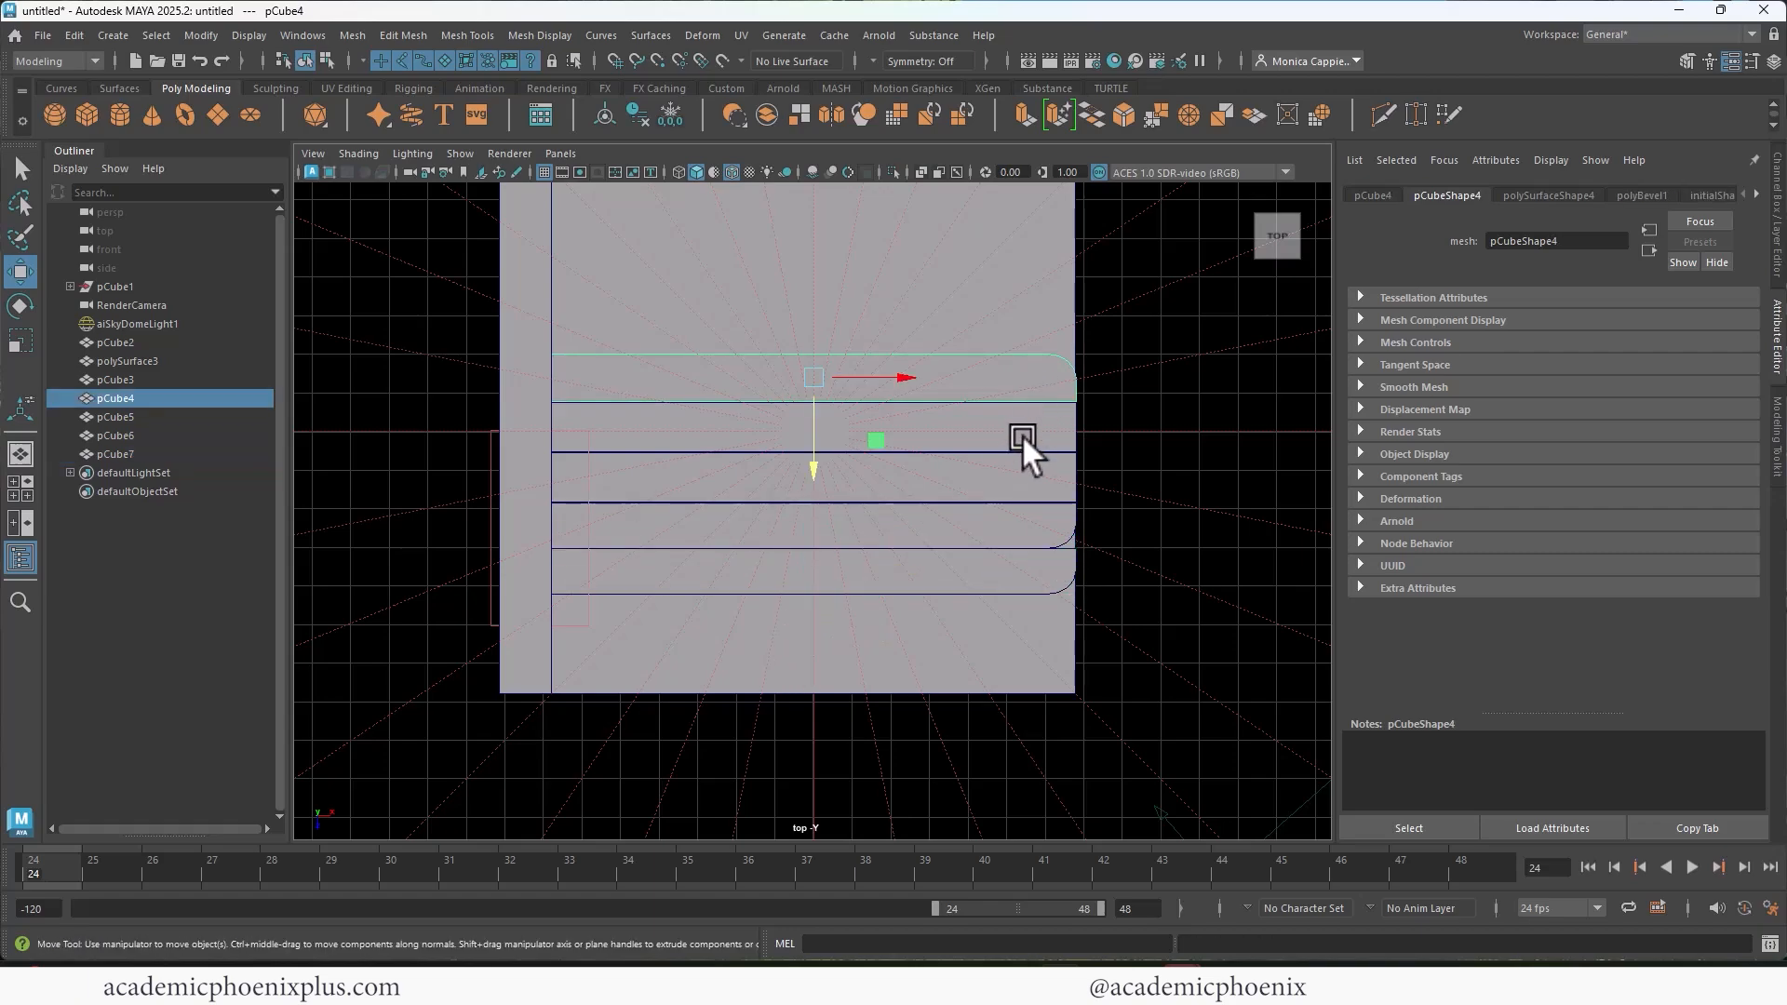
shift+click(1022, 430)
shift+click(1020, 476)
shift+click(1017, 523)
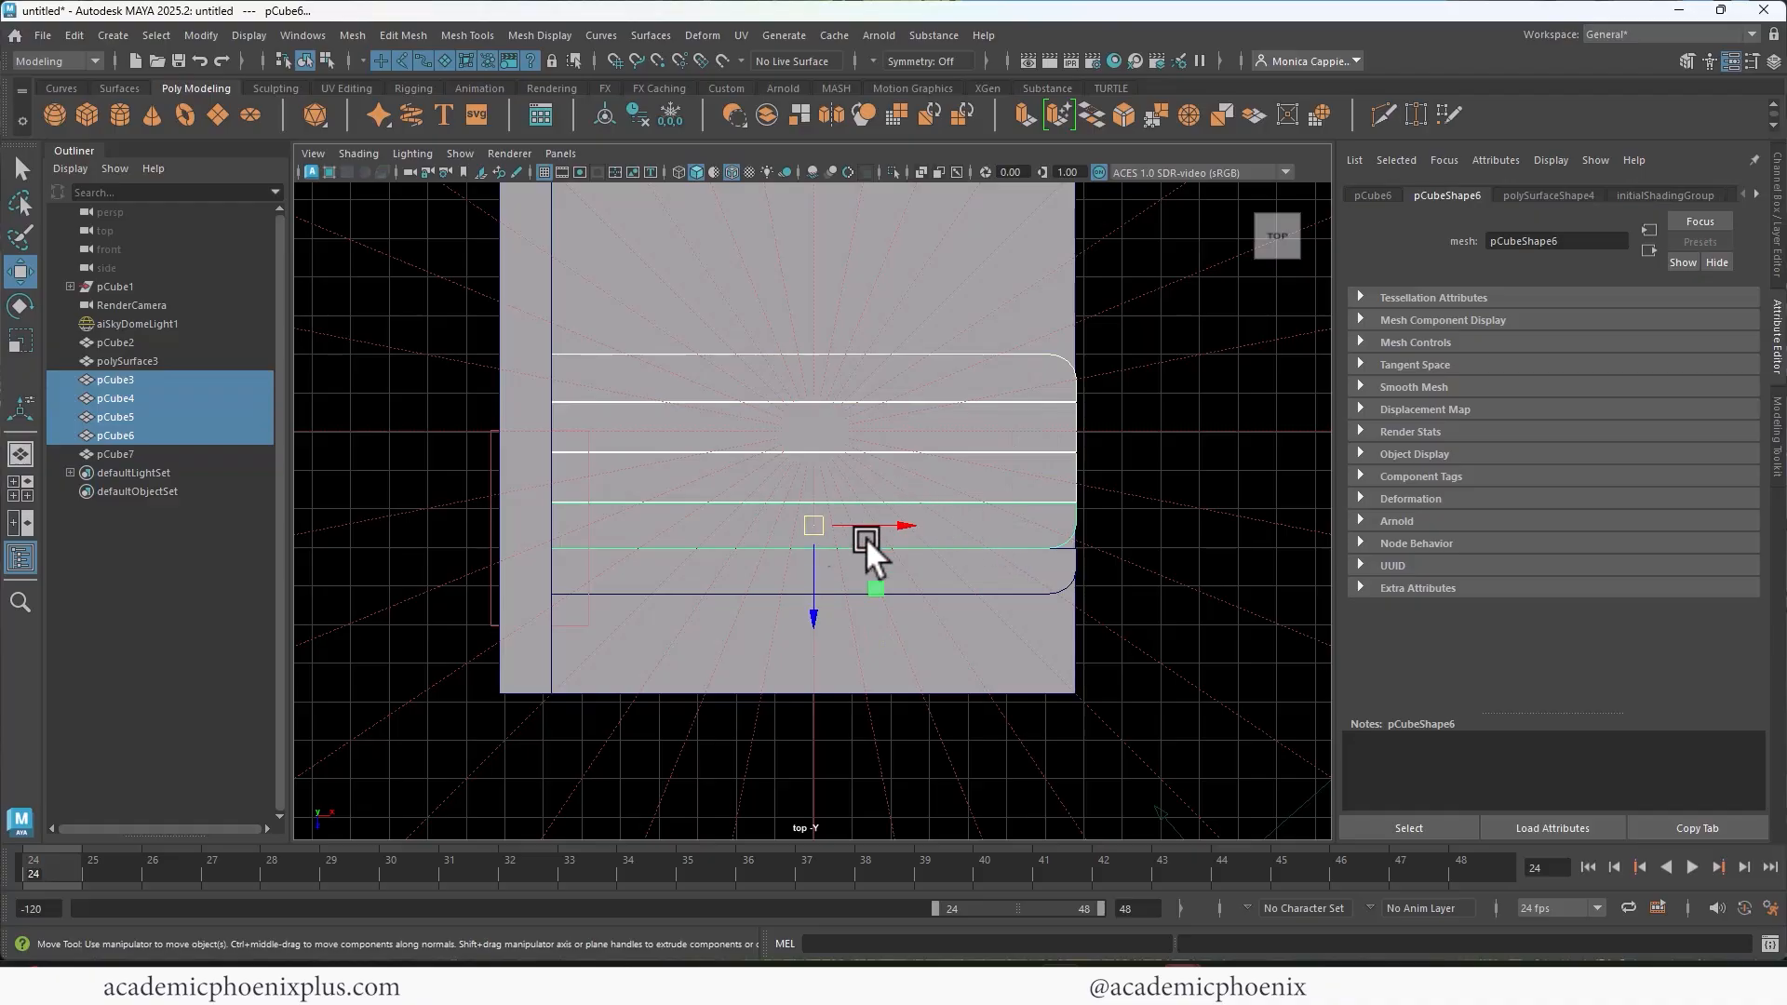
drag(906, 518, 957, 516)
Step: Extend the wall-side end vertices of the four shifted planks back to the windowed wall
right_drag(817, 439, 596, 385)
drag(544, 322, 702, 404)
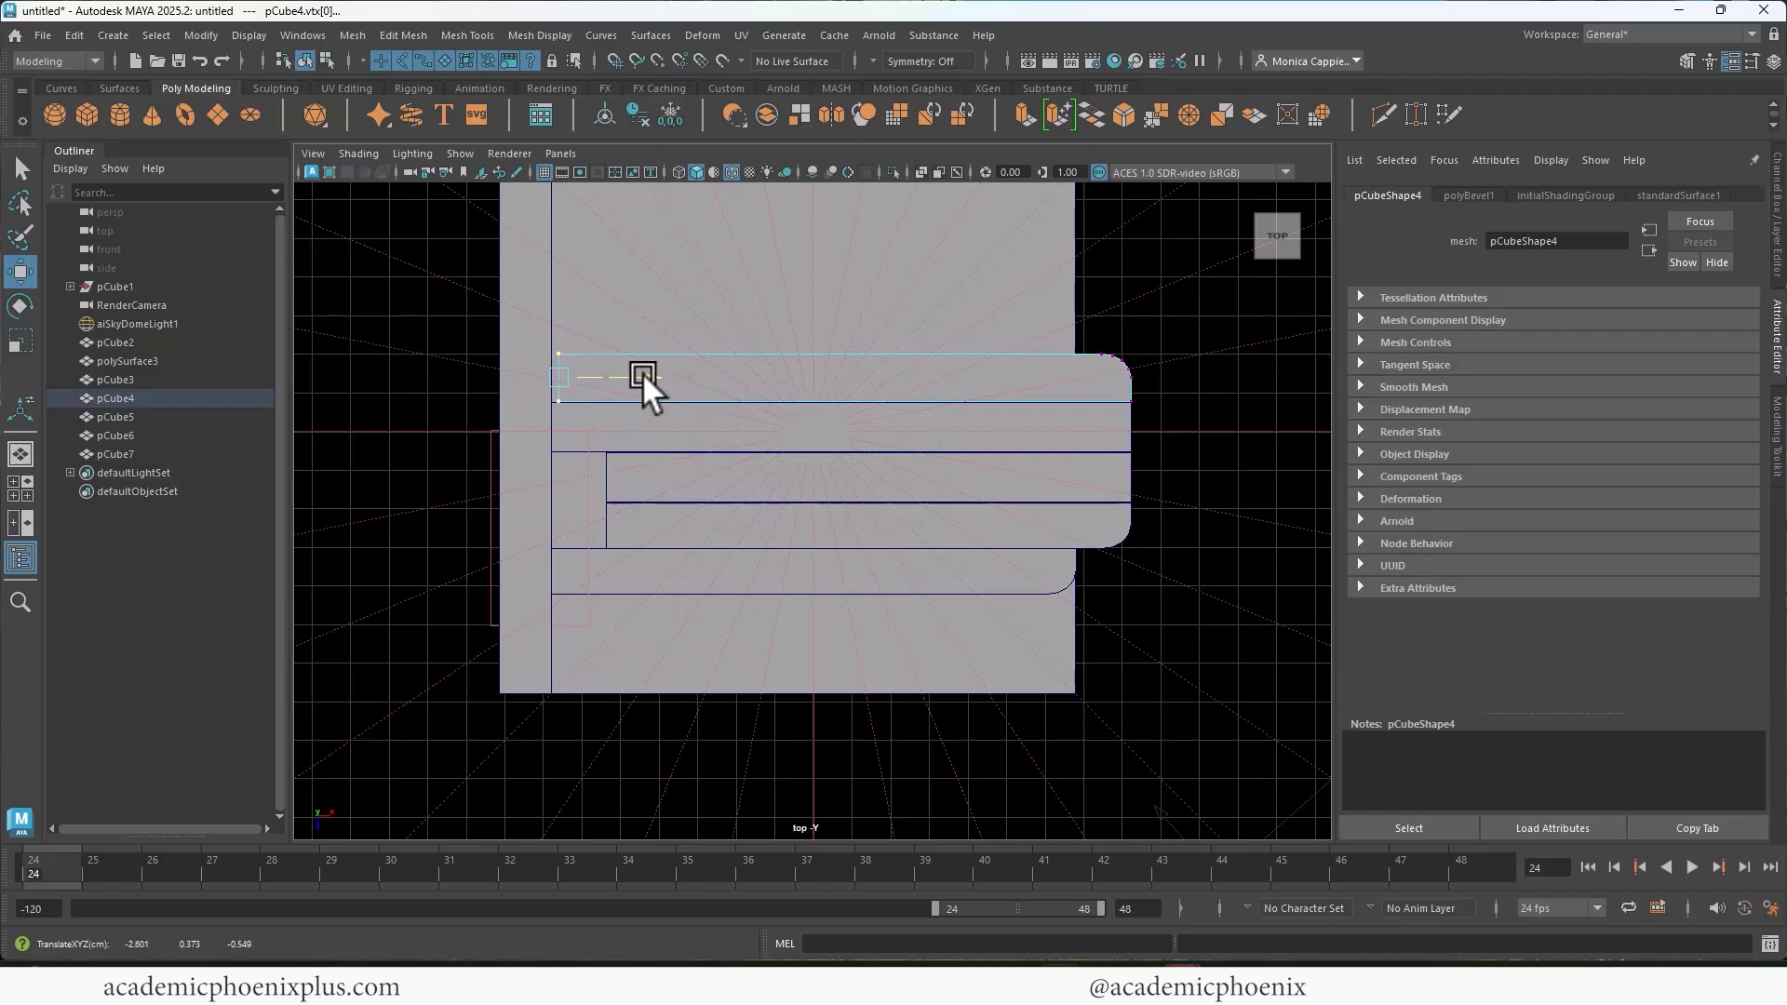
key(F8)
click(647, 505)
right_drag(644, 494, 569, 493)
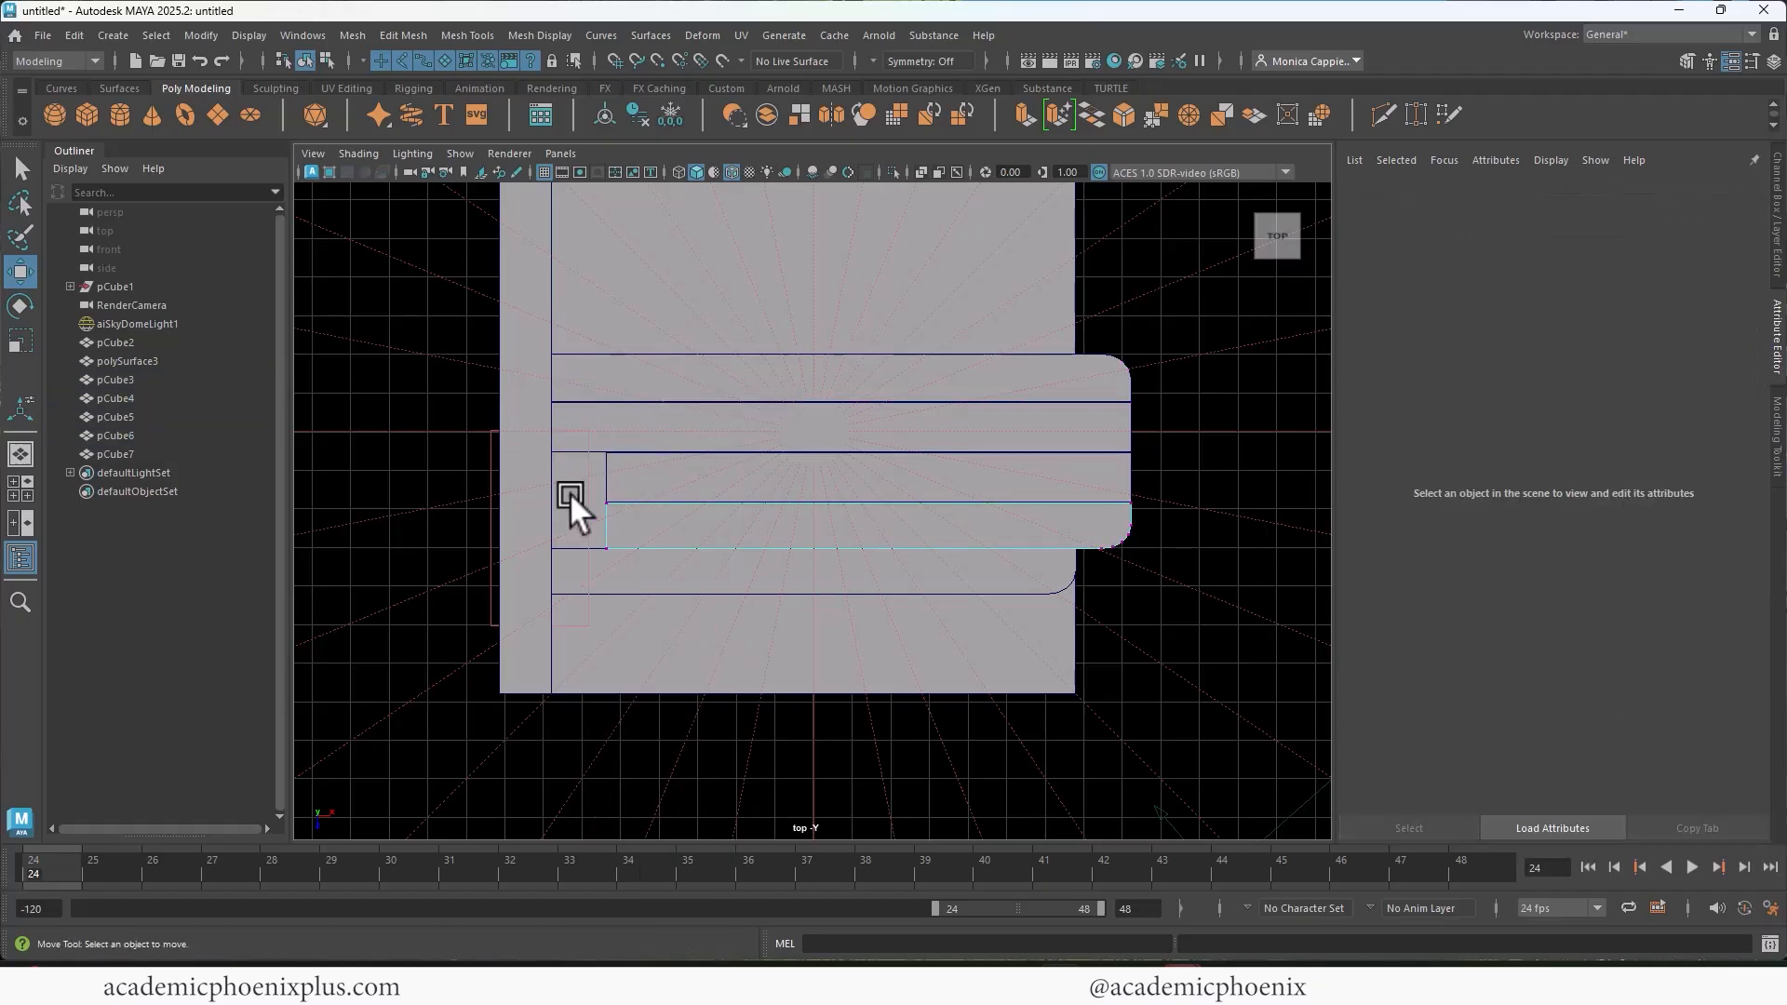
drag(569, 493, 636, 562)
drag(680, 525, 625, 522)
click(607, 476)
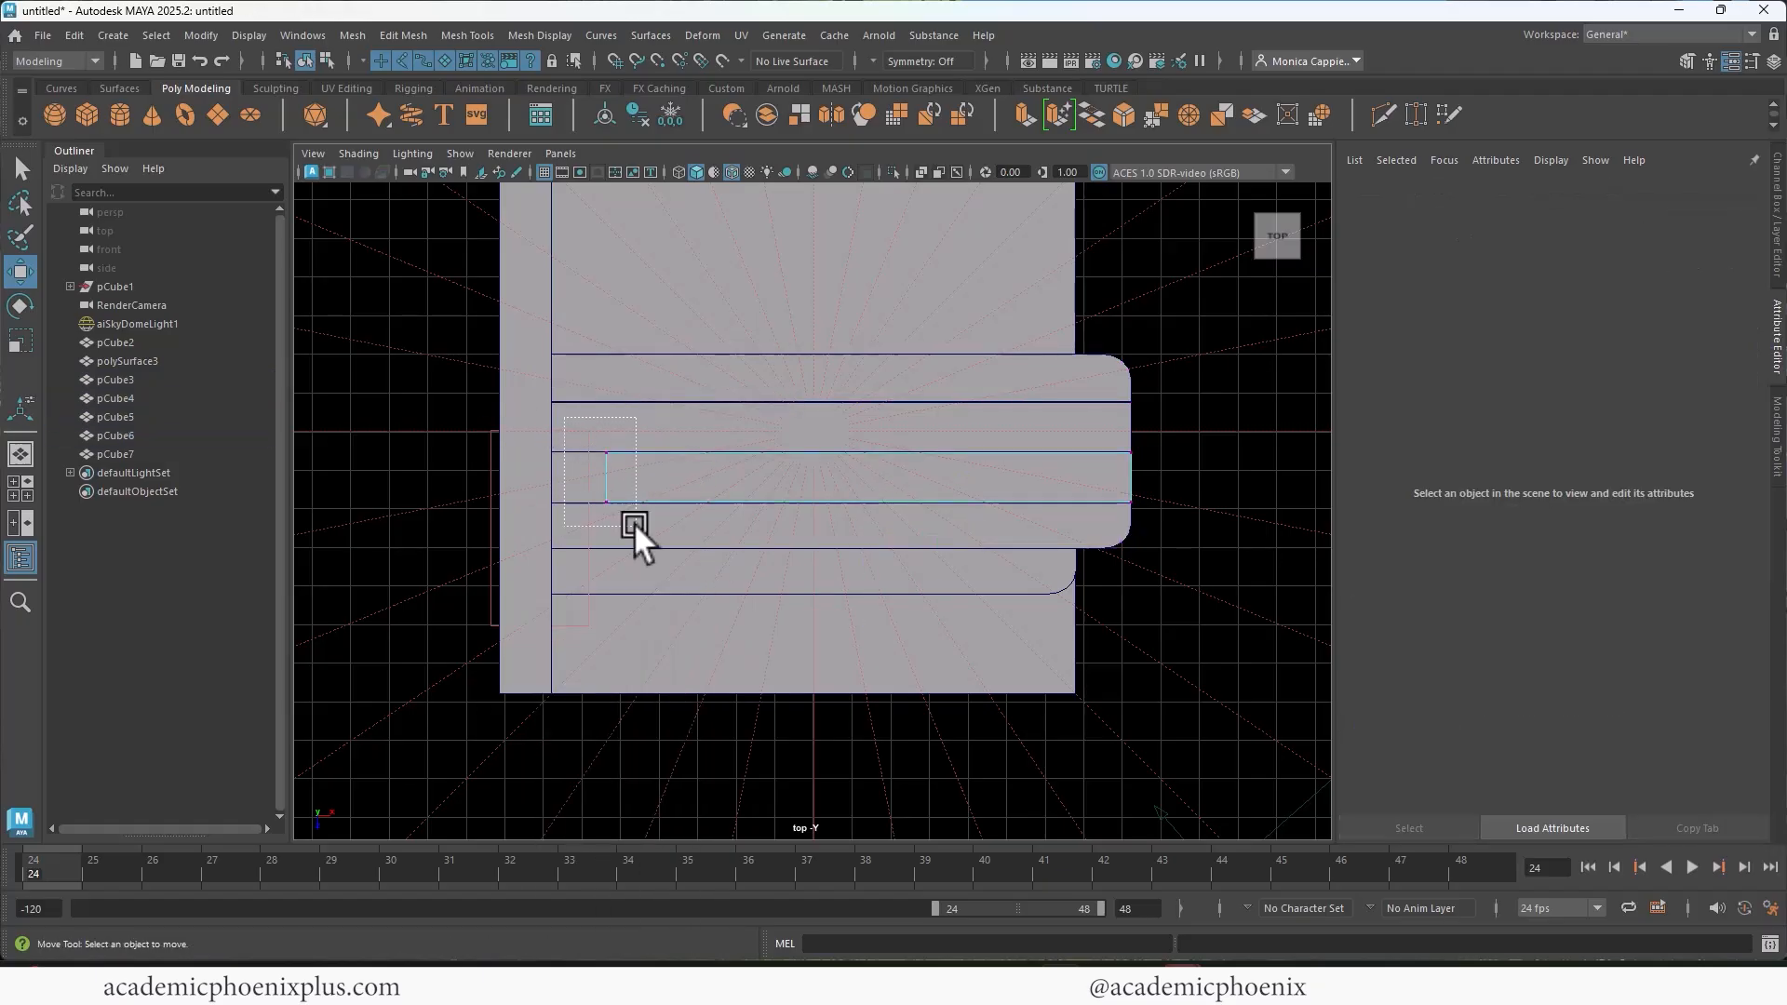
Step: Lengthen the outermost plank slightly in X and place a duplicate beside it at about -0.627 in X and 1.900 in Z
key(r)
click(908, 574)
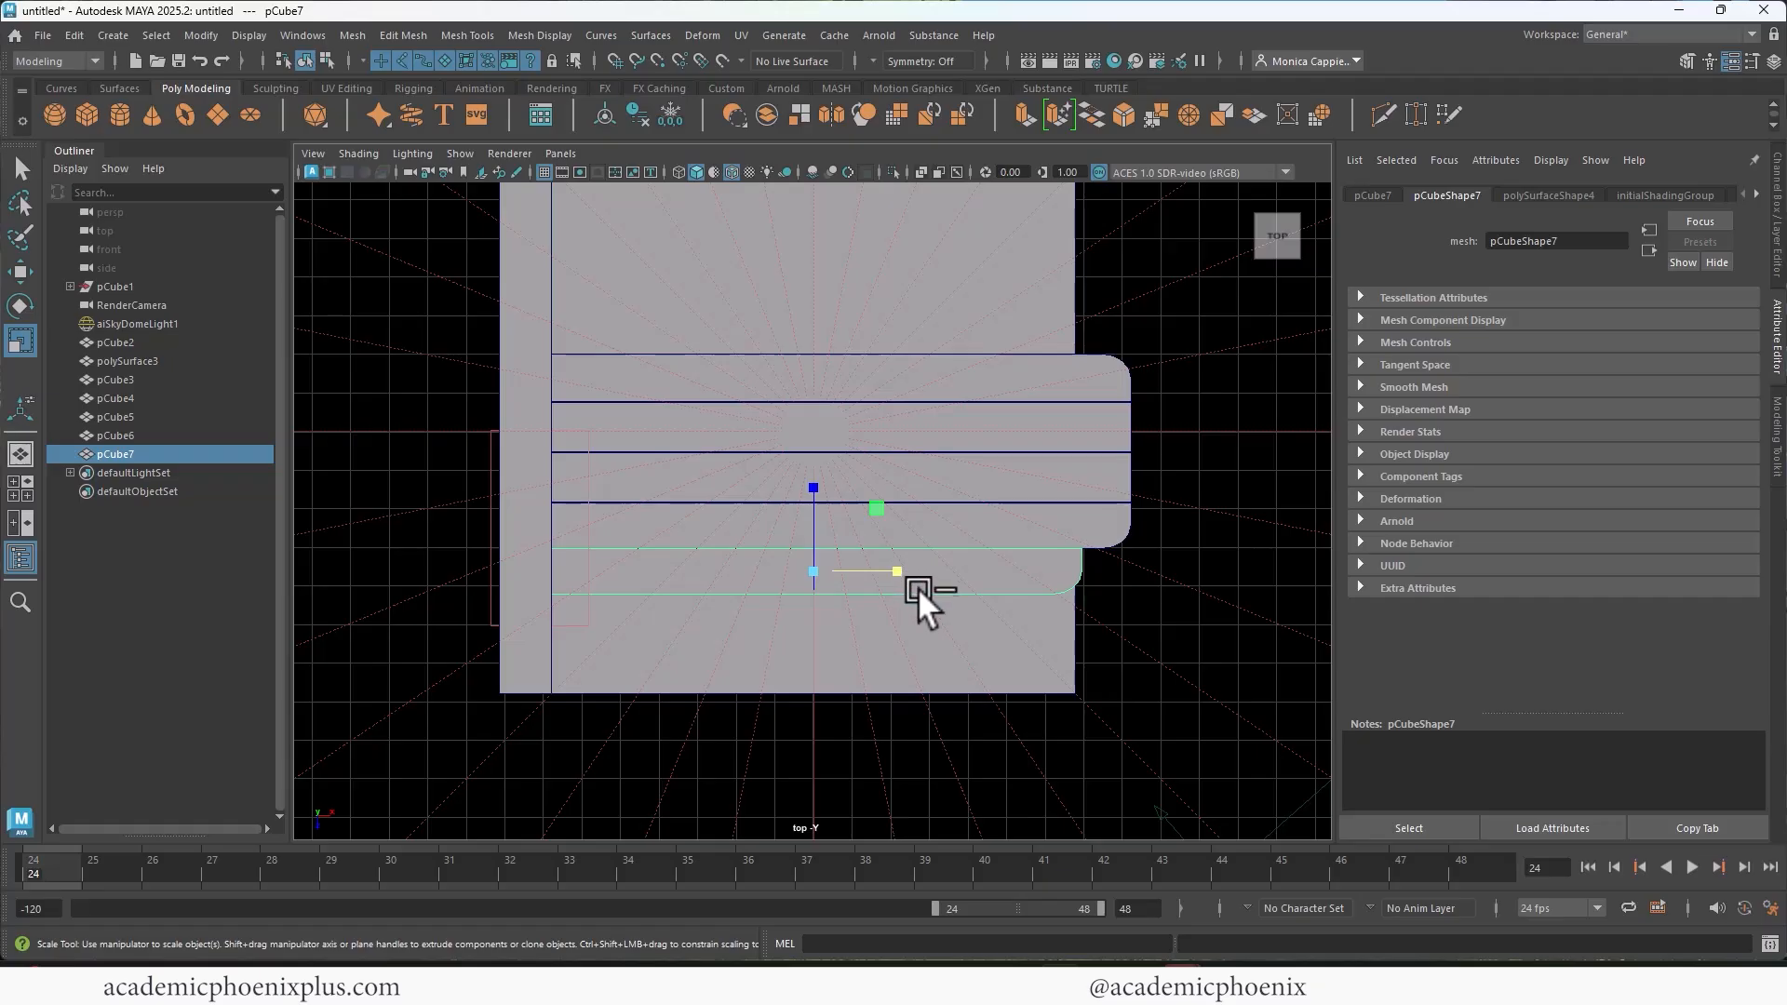
key(ctrl+d)
key(w)
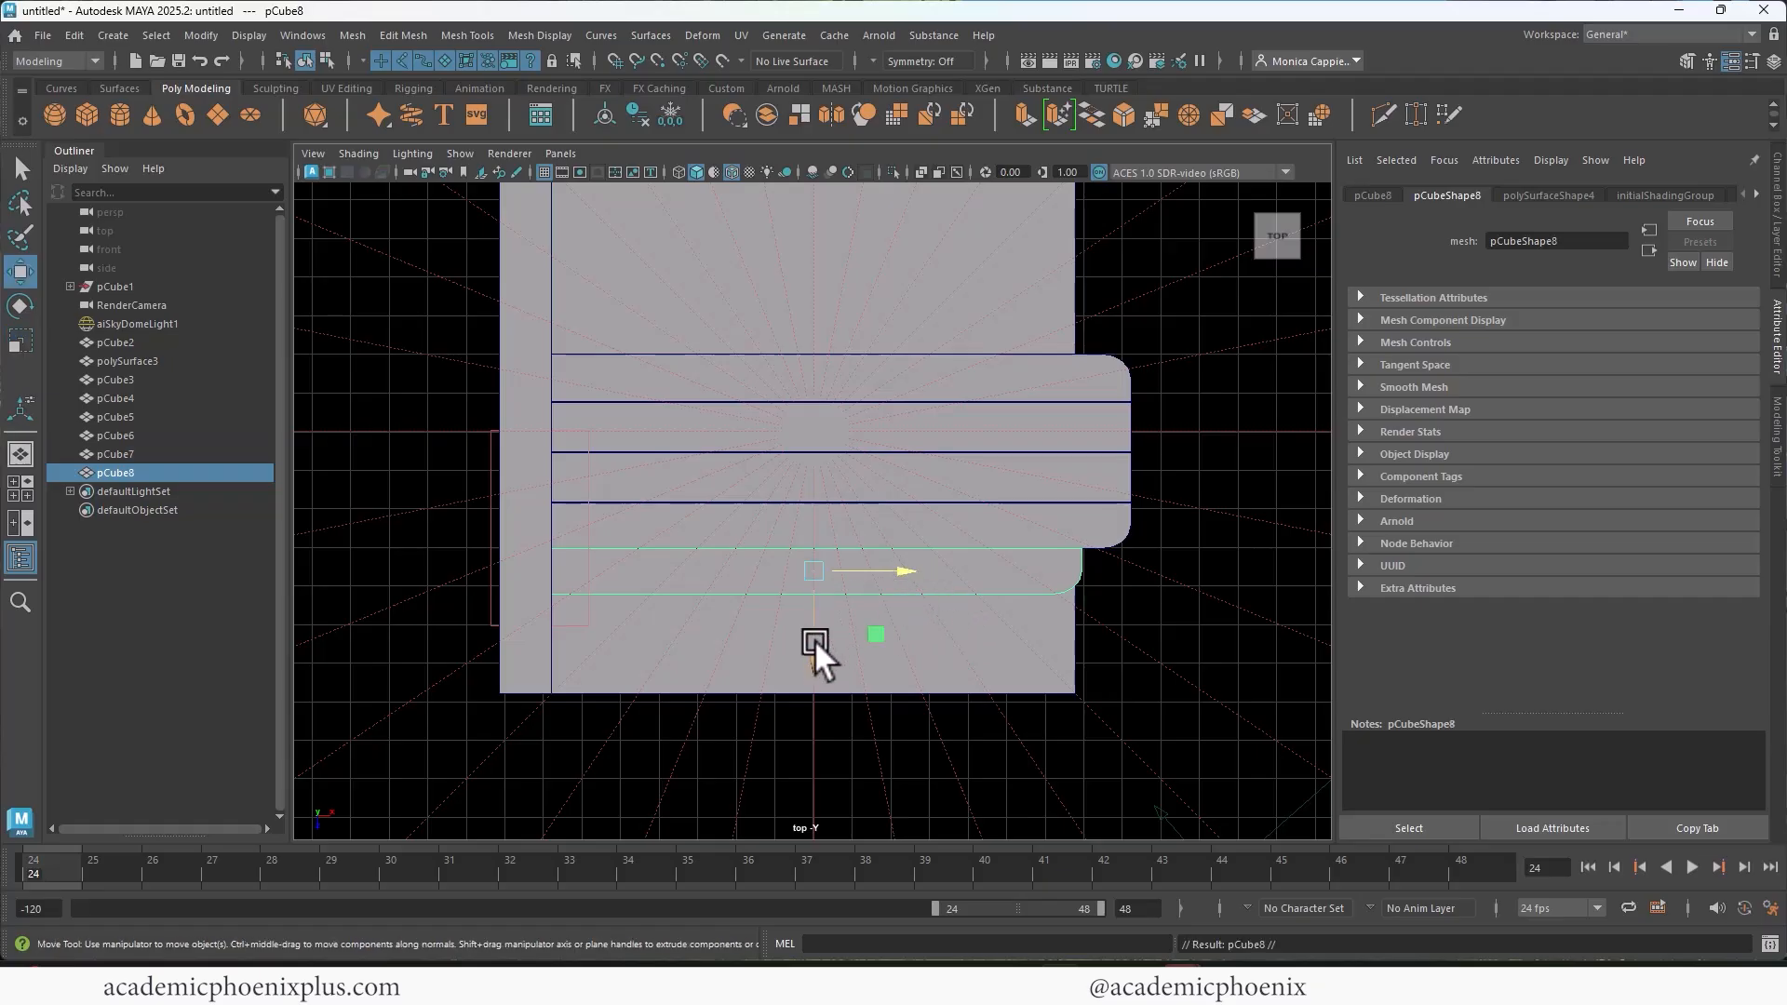
middle_drag(814, 639, 789, 690)
drag(879, 618, 841, 617)
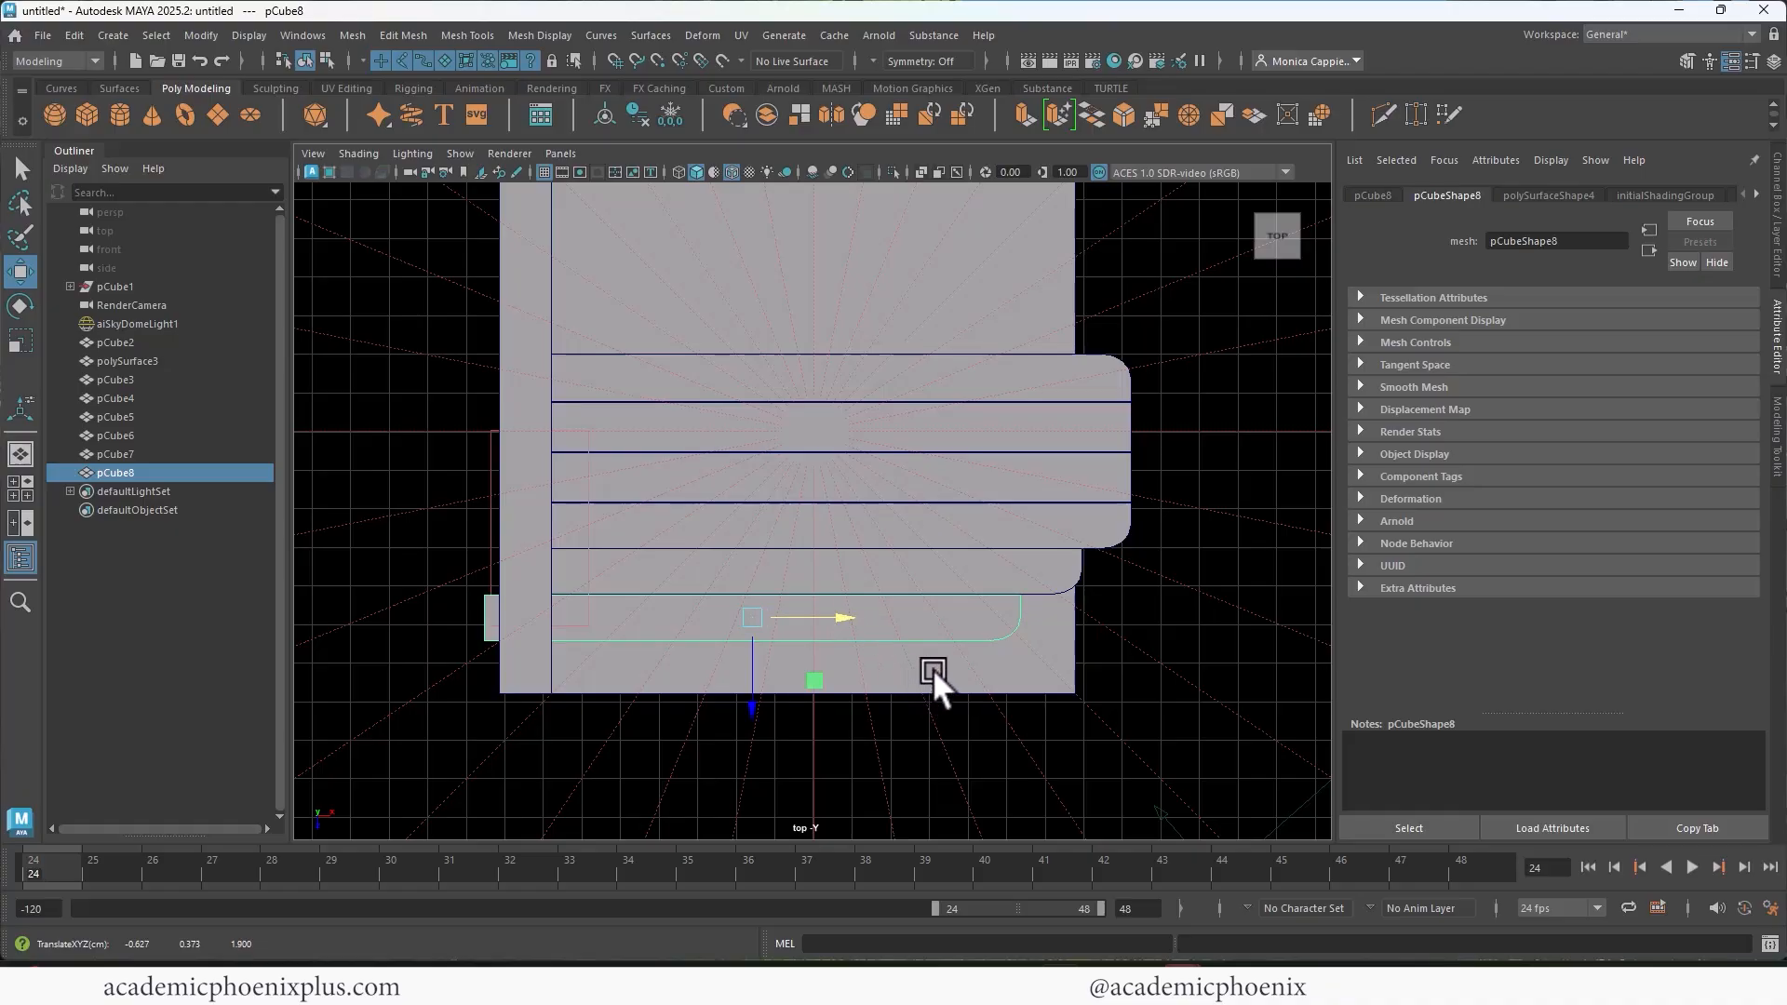
Step: Duplicate the newest plank and place the copy beside it at about -1.500 in X and 2.356 in Z
key(ctrl+d)
drag(750, 700, 717, 734)
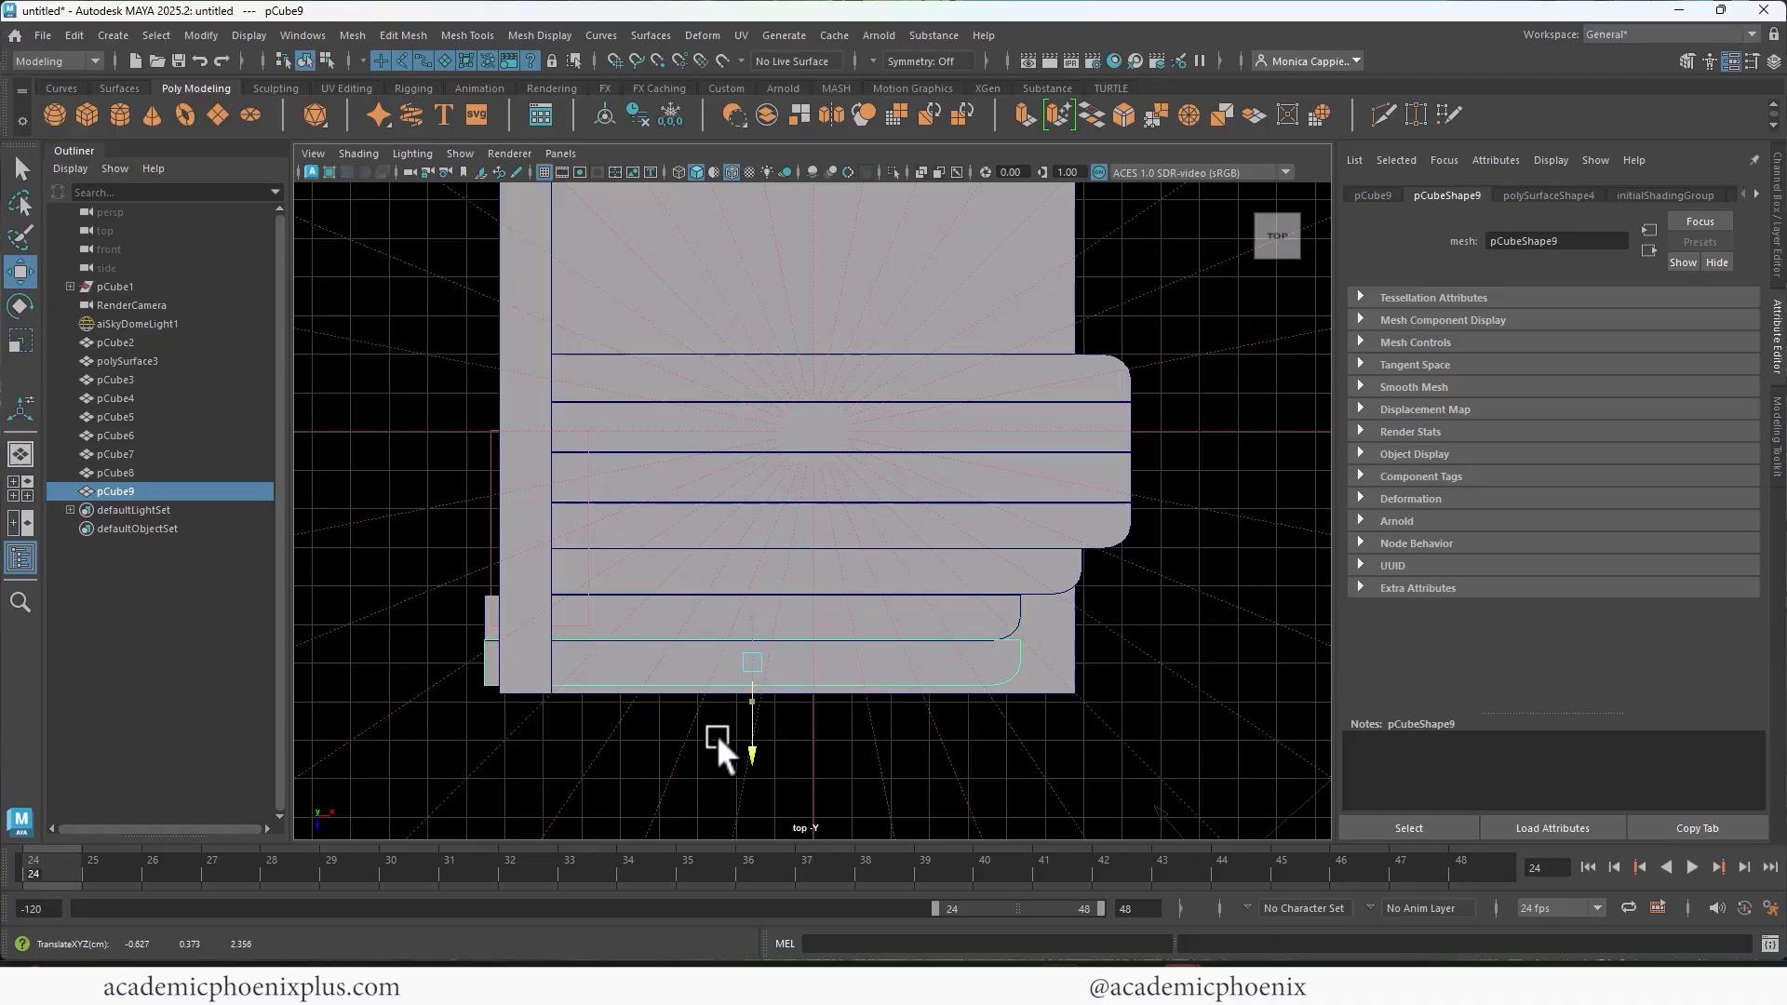
drag(888, 678, 782, 641)
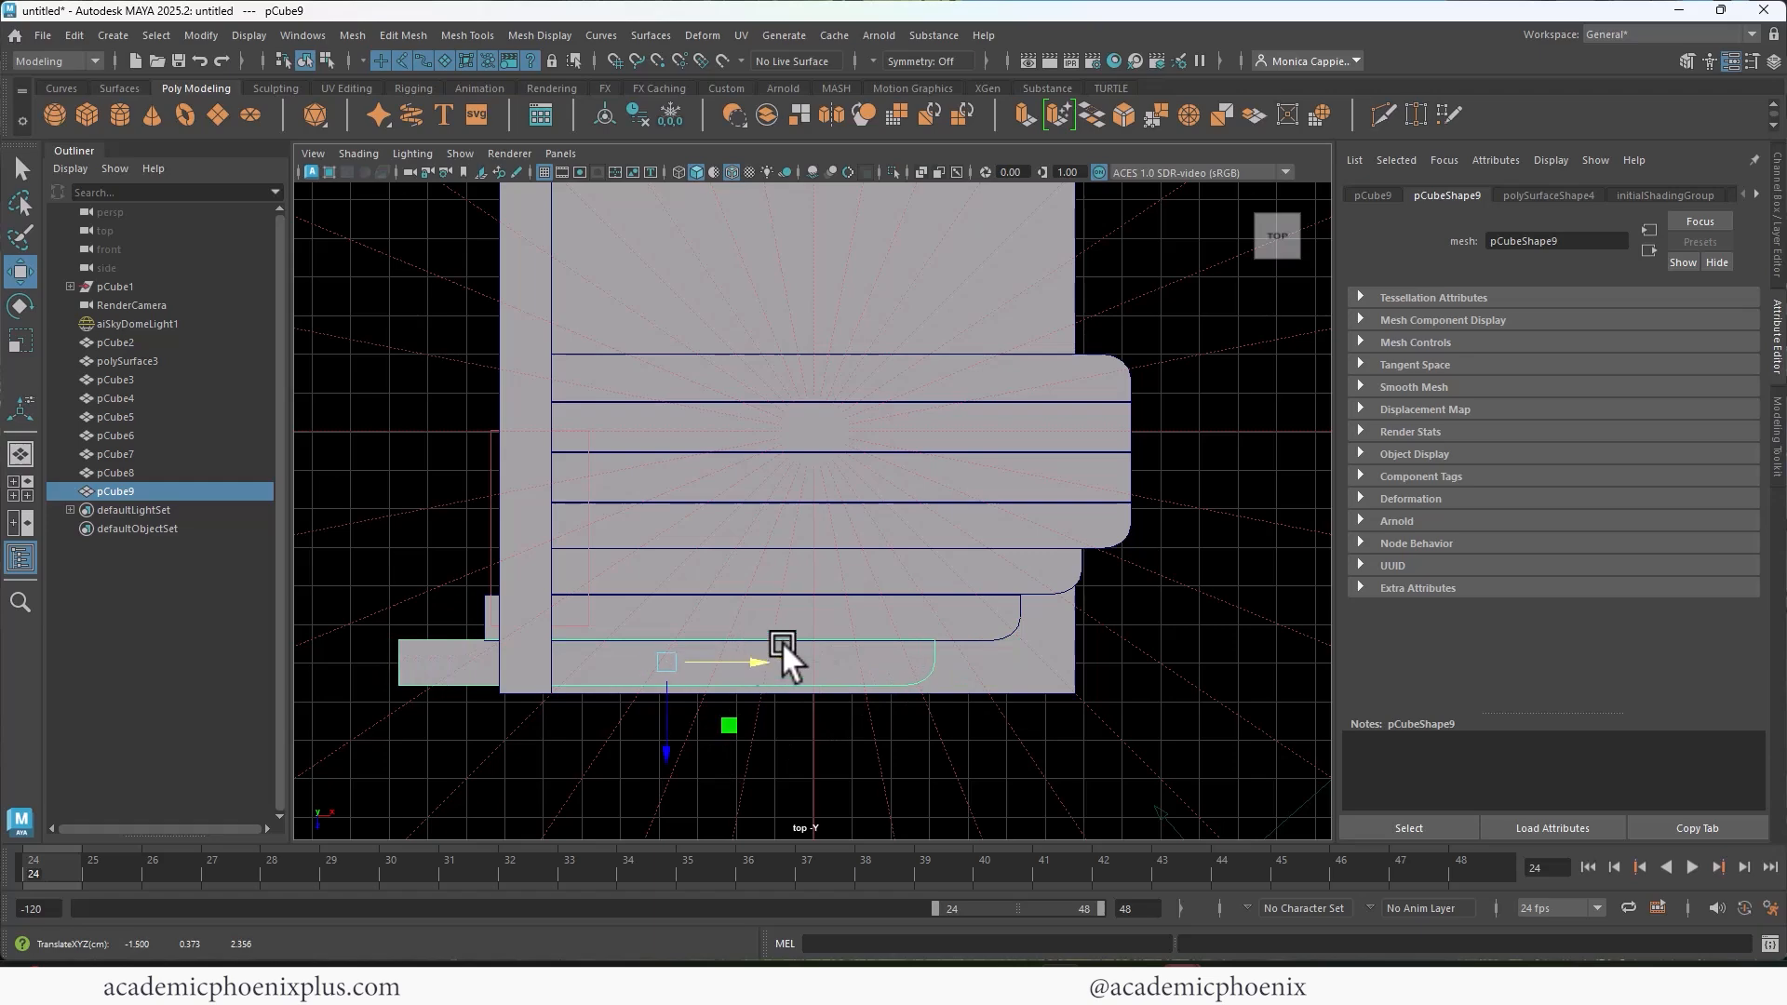
Step: Duplicate the rounded back plank and both neighbouring square-ended planks, placing them near the back wall at about -0.009 in X and -2.410 in Z
alt+middle_drag(916, 421, 888, 564)
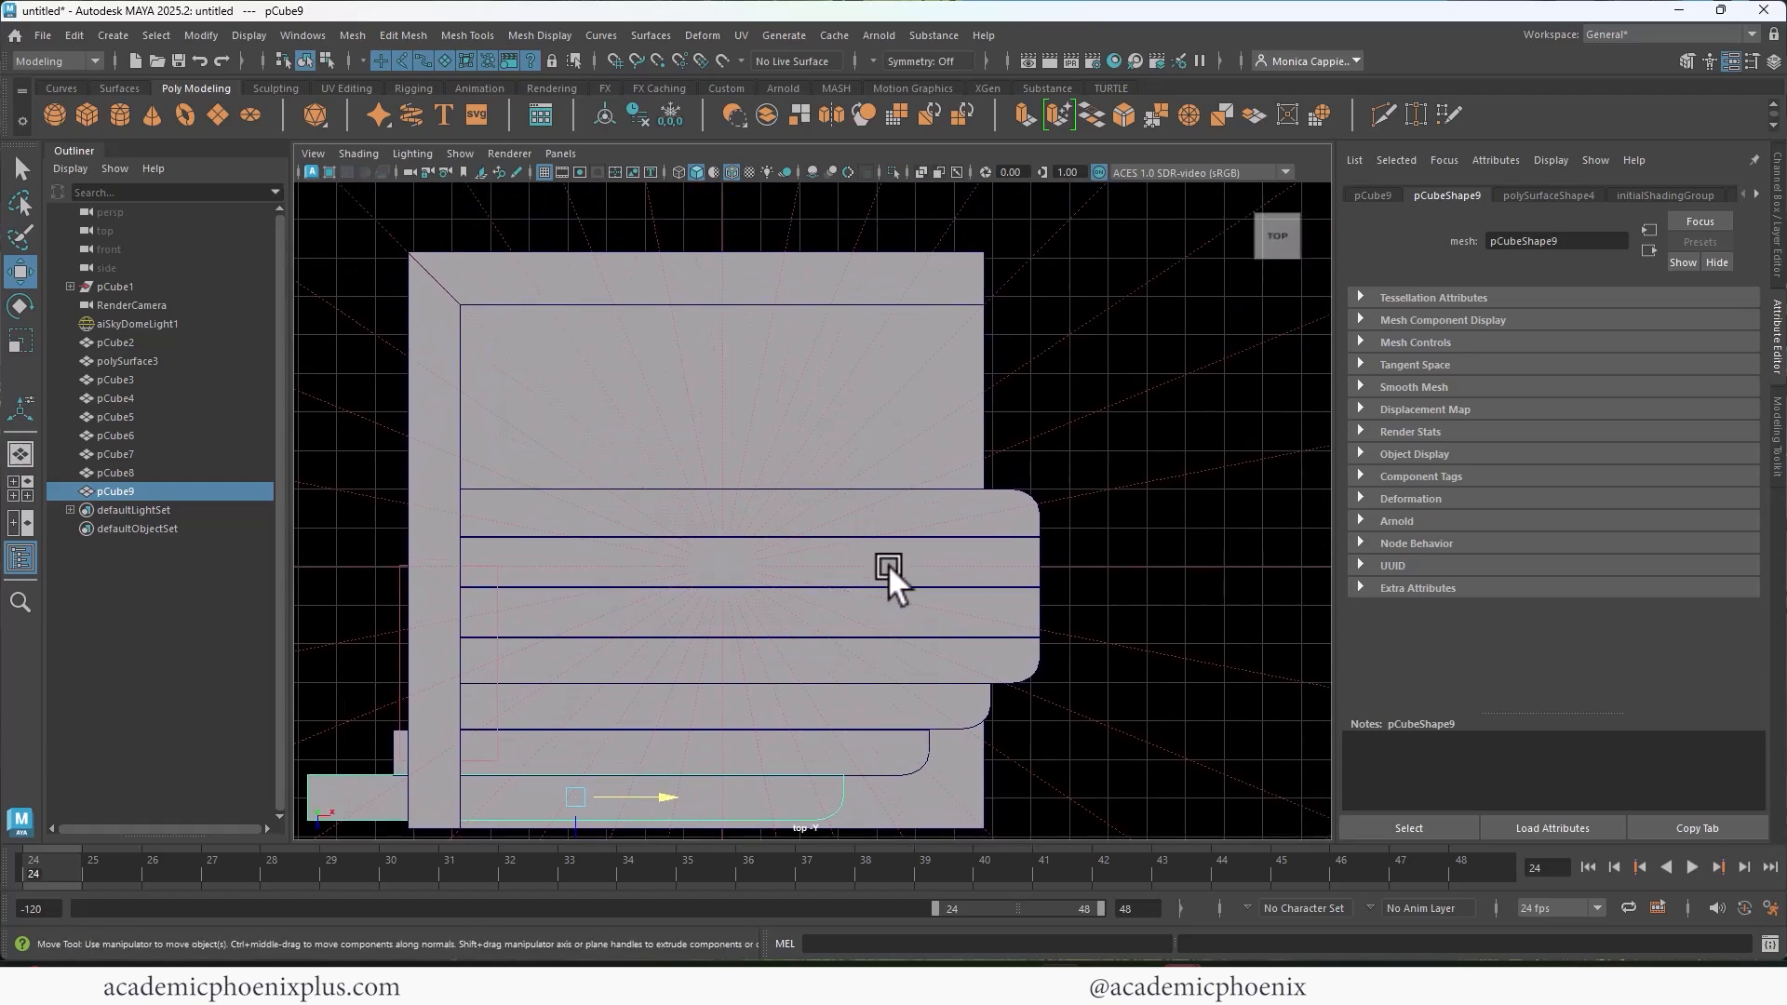
click(929, 612)
shift+click(940, 565)
shift+click(950, 516)
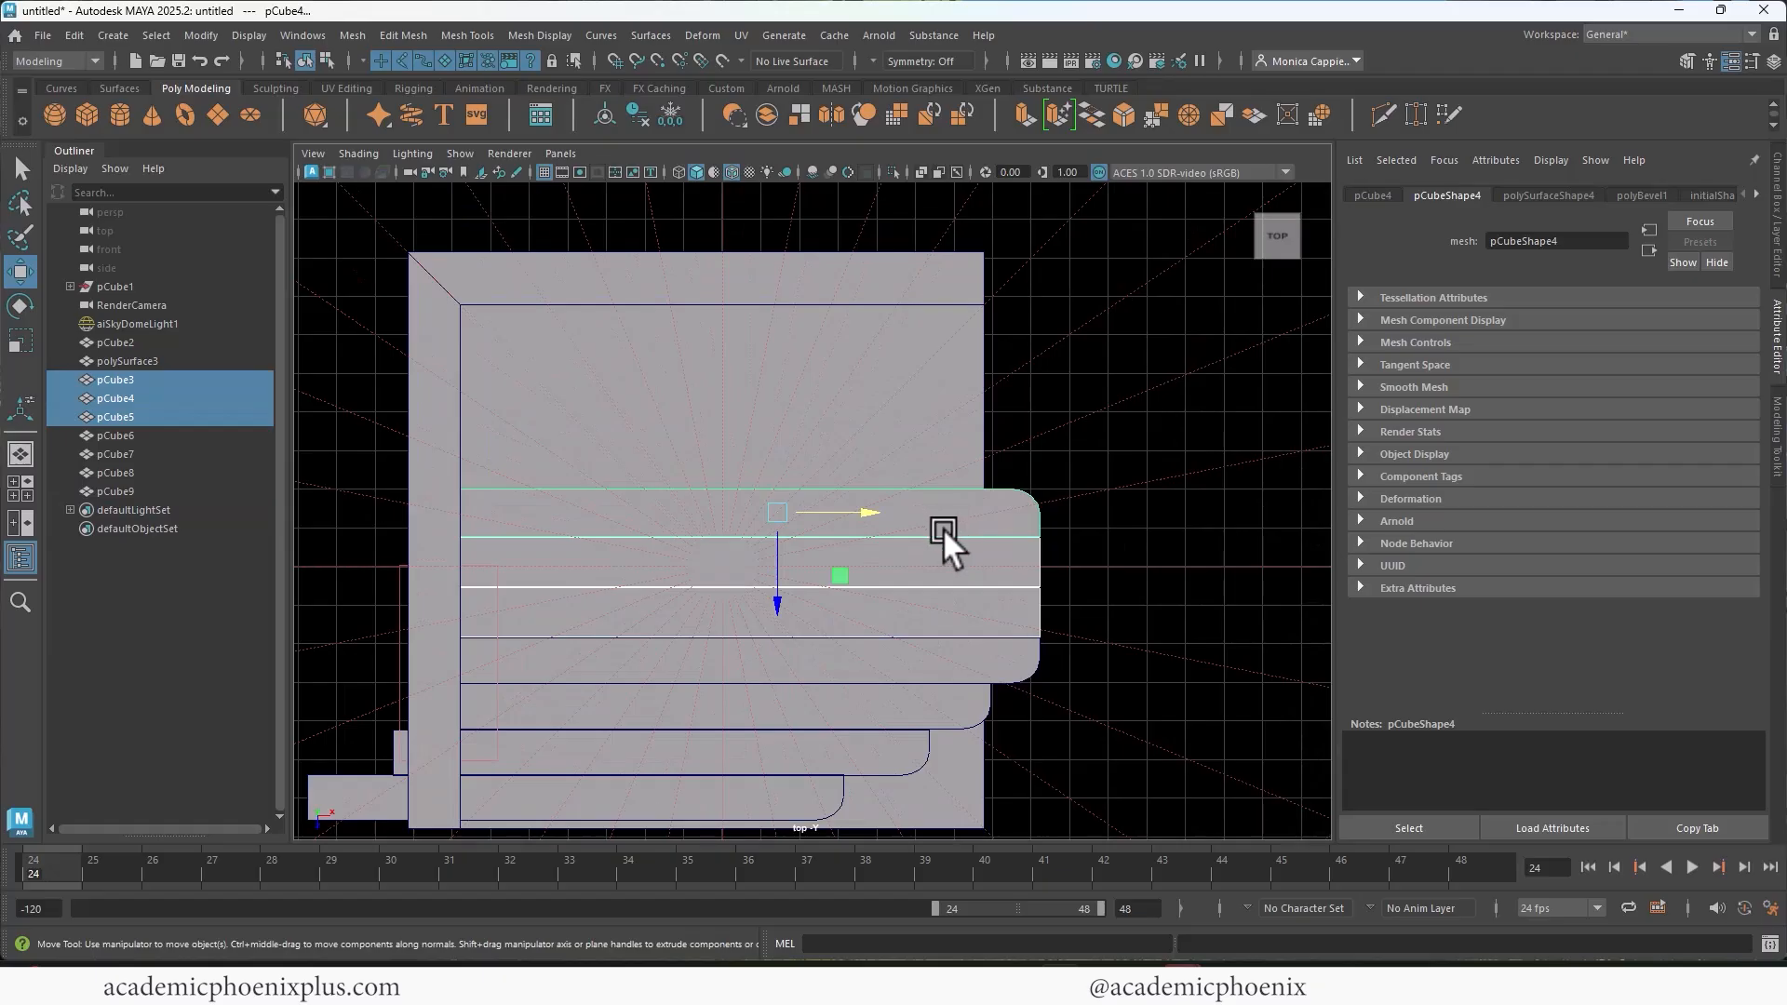
key(ctrl+d)
drag(775, 590, 796, 421)
drag(857, 321, 812, 319)
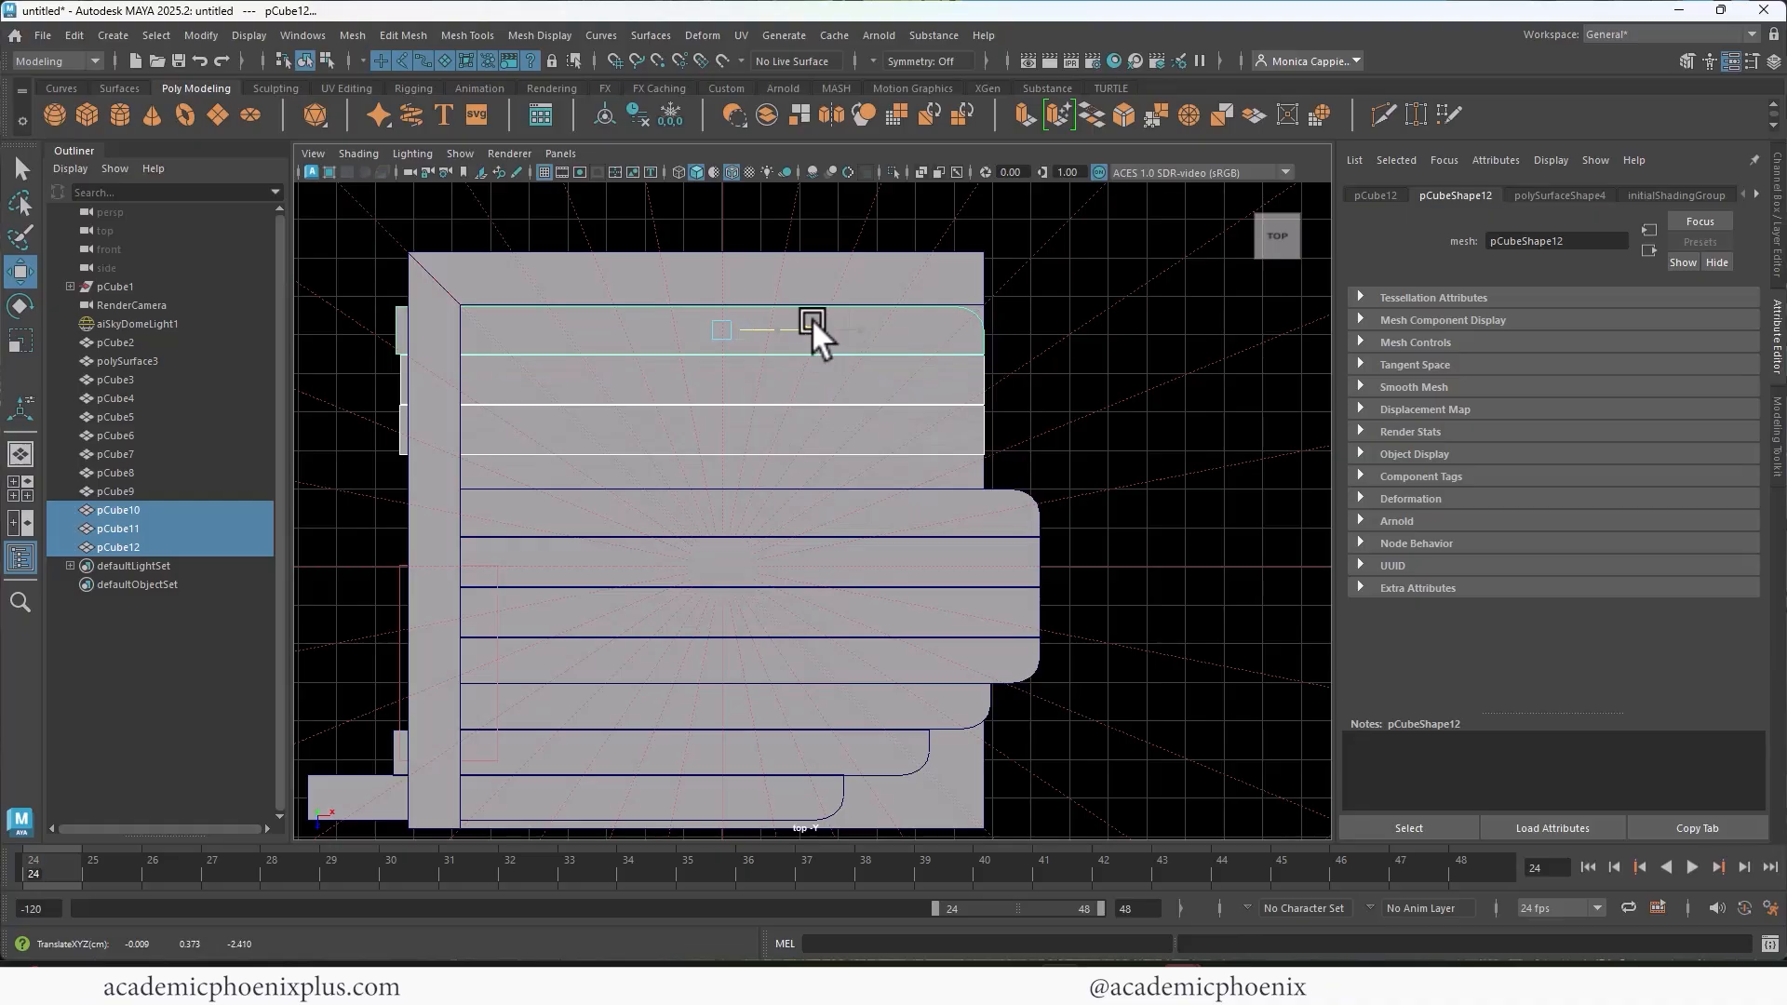
Step: Select all the floor planks and scale them slightly narrower in Z to open gaps between them
click(916, 456)
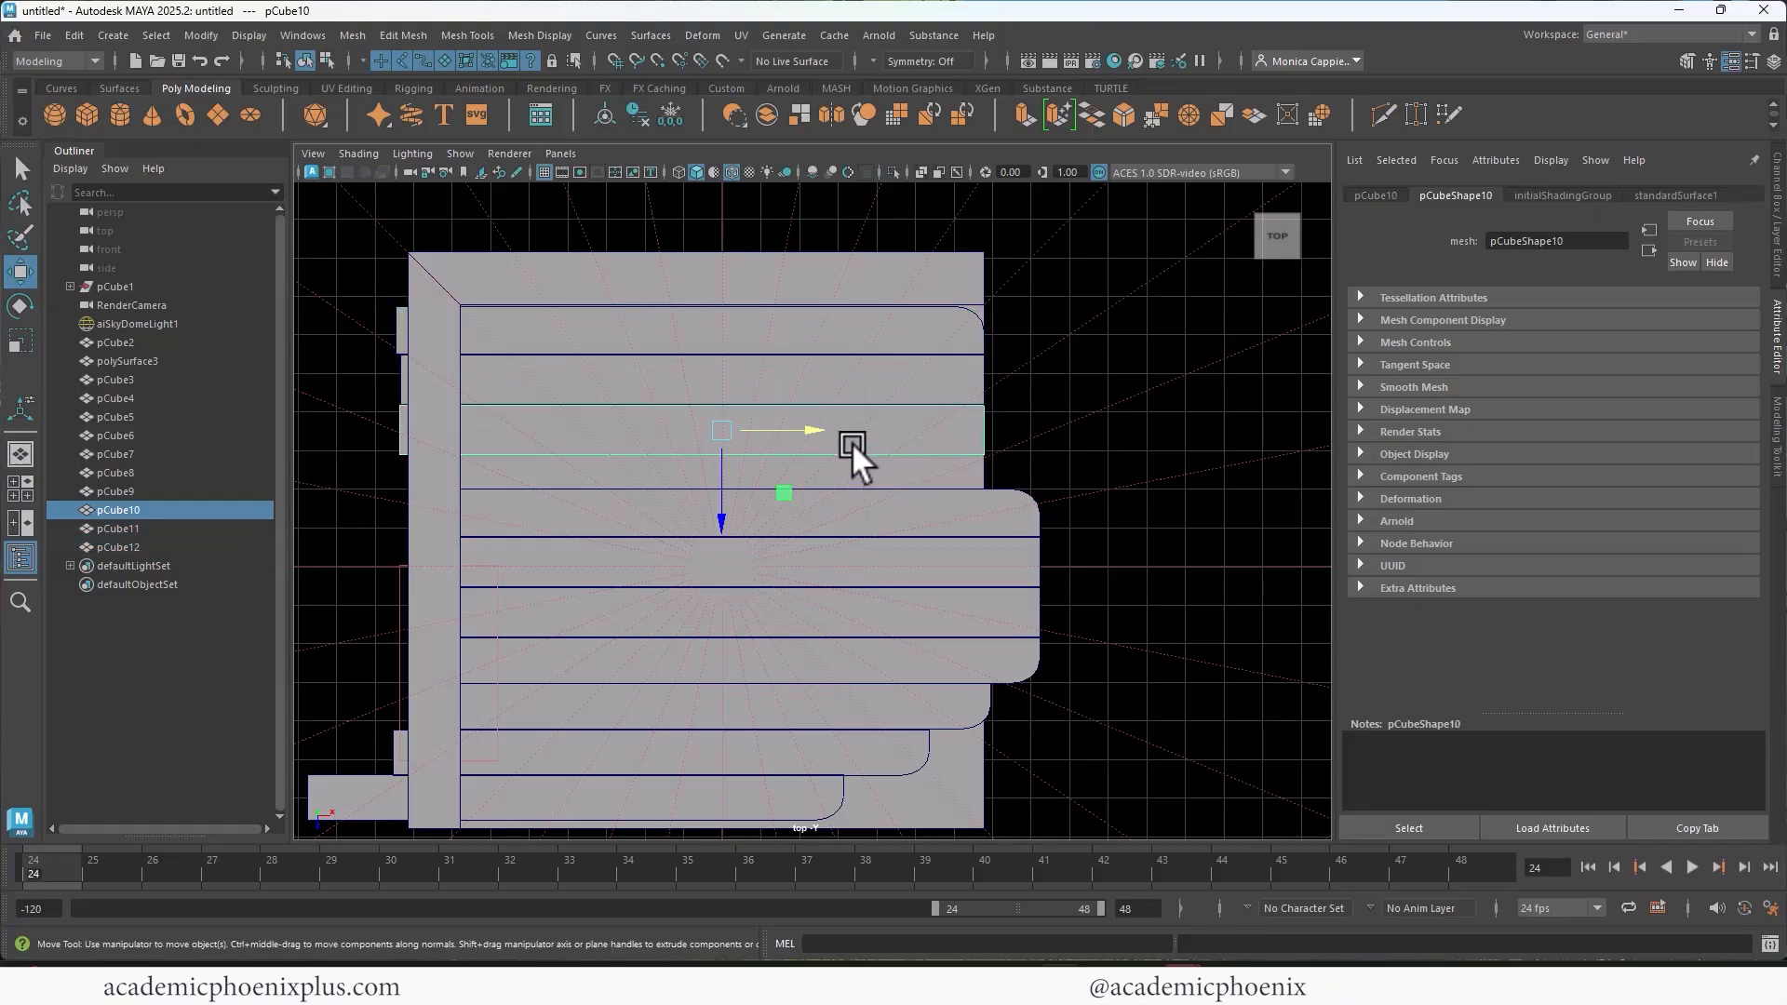
key(r)
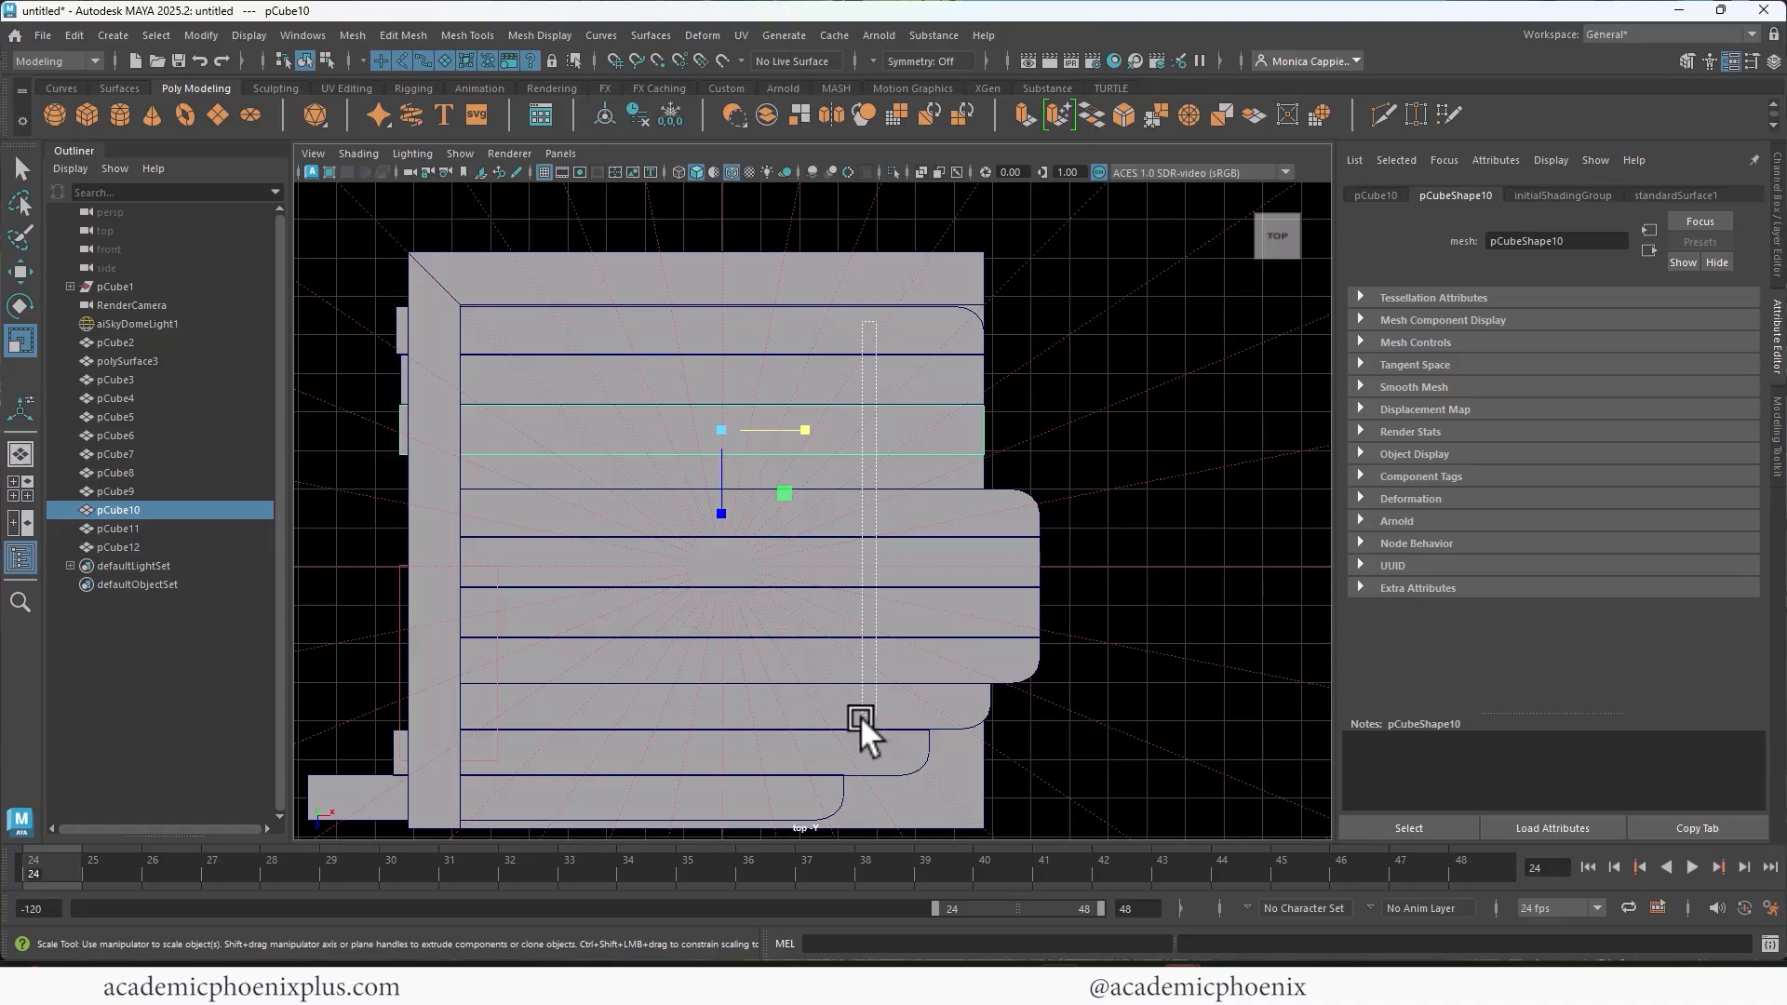
drag(860, 717, 819, 806)
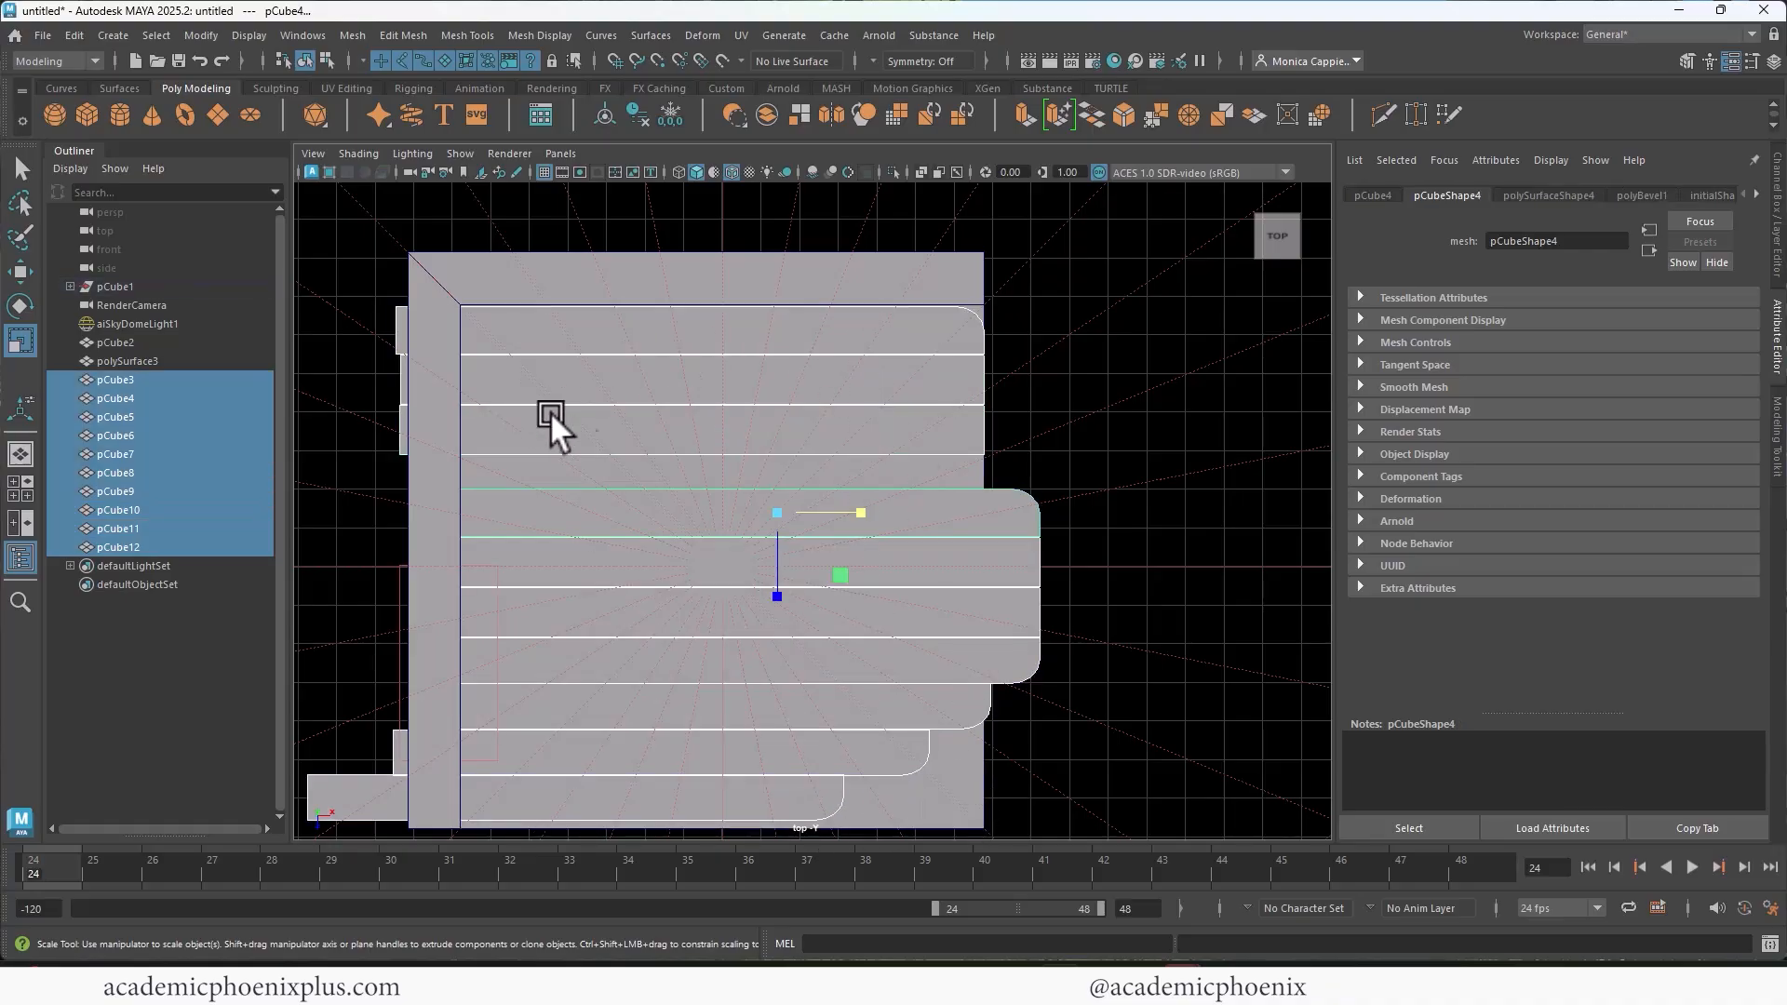
drag(786, 605, 769, 589)
Step: Tighten the gaps between the back planks in Z and fill the remaining space with a duplicate of the square-ended plank
click(940, 441)
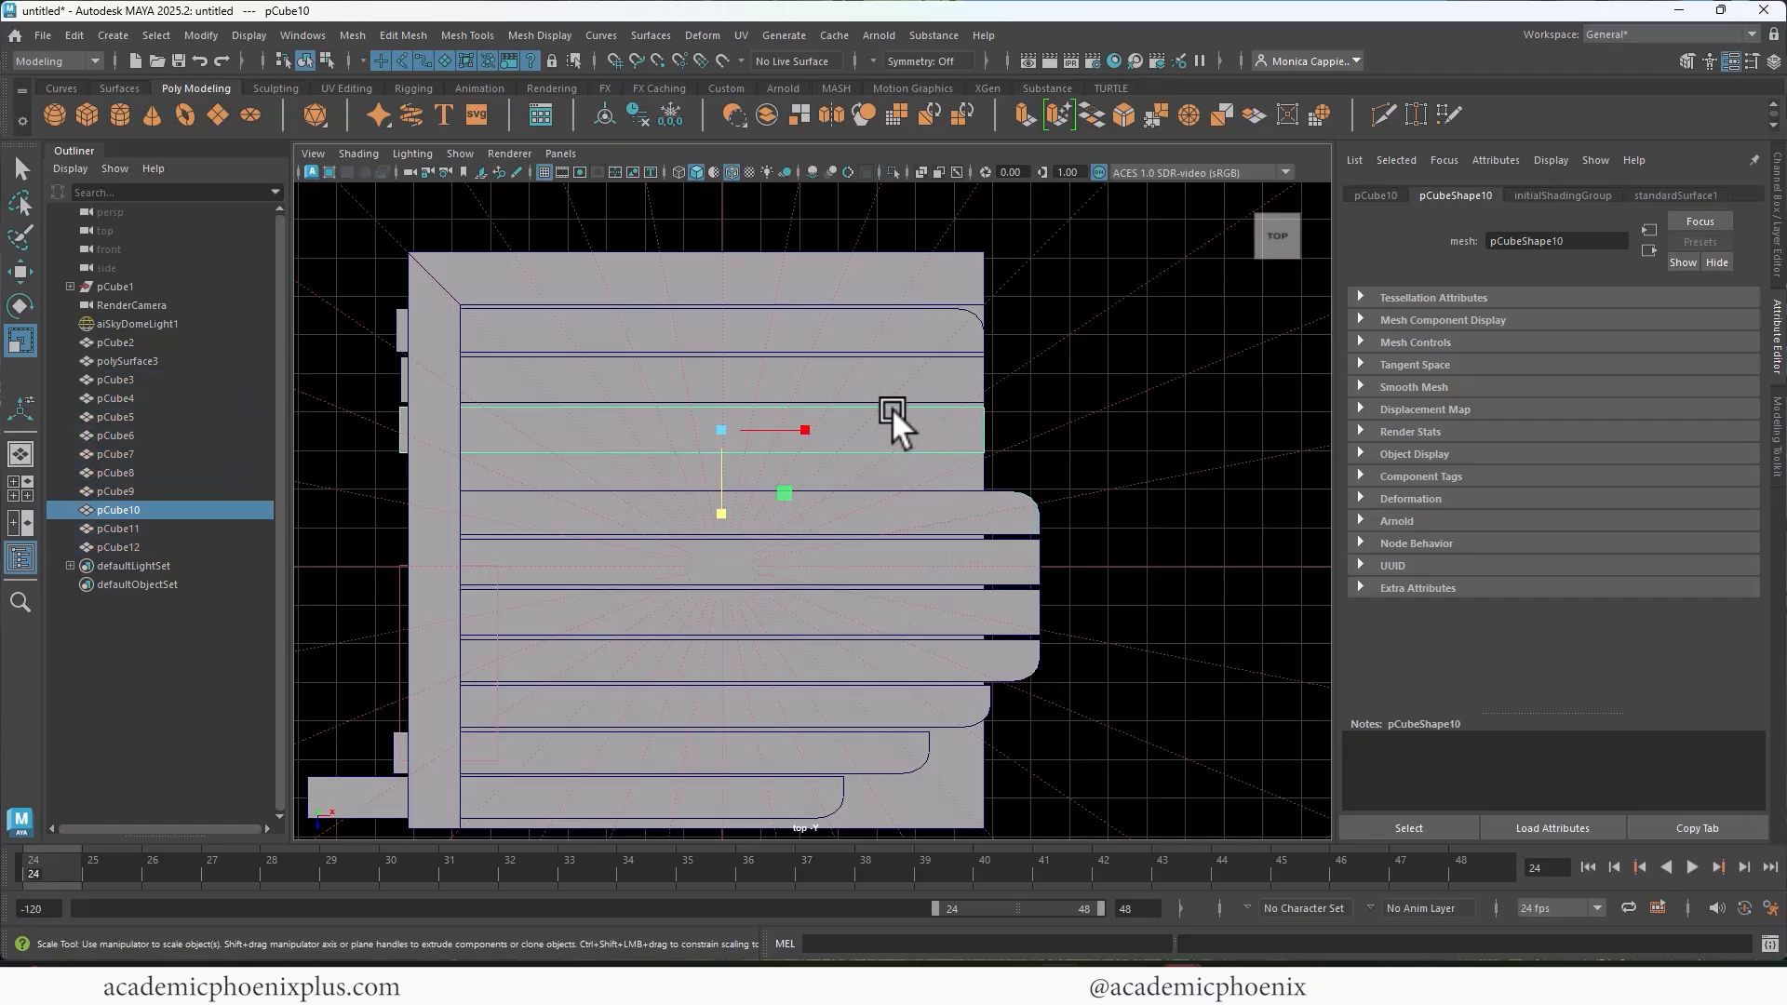
key(w)
click(855, 401)
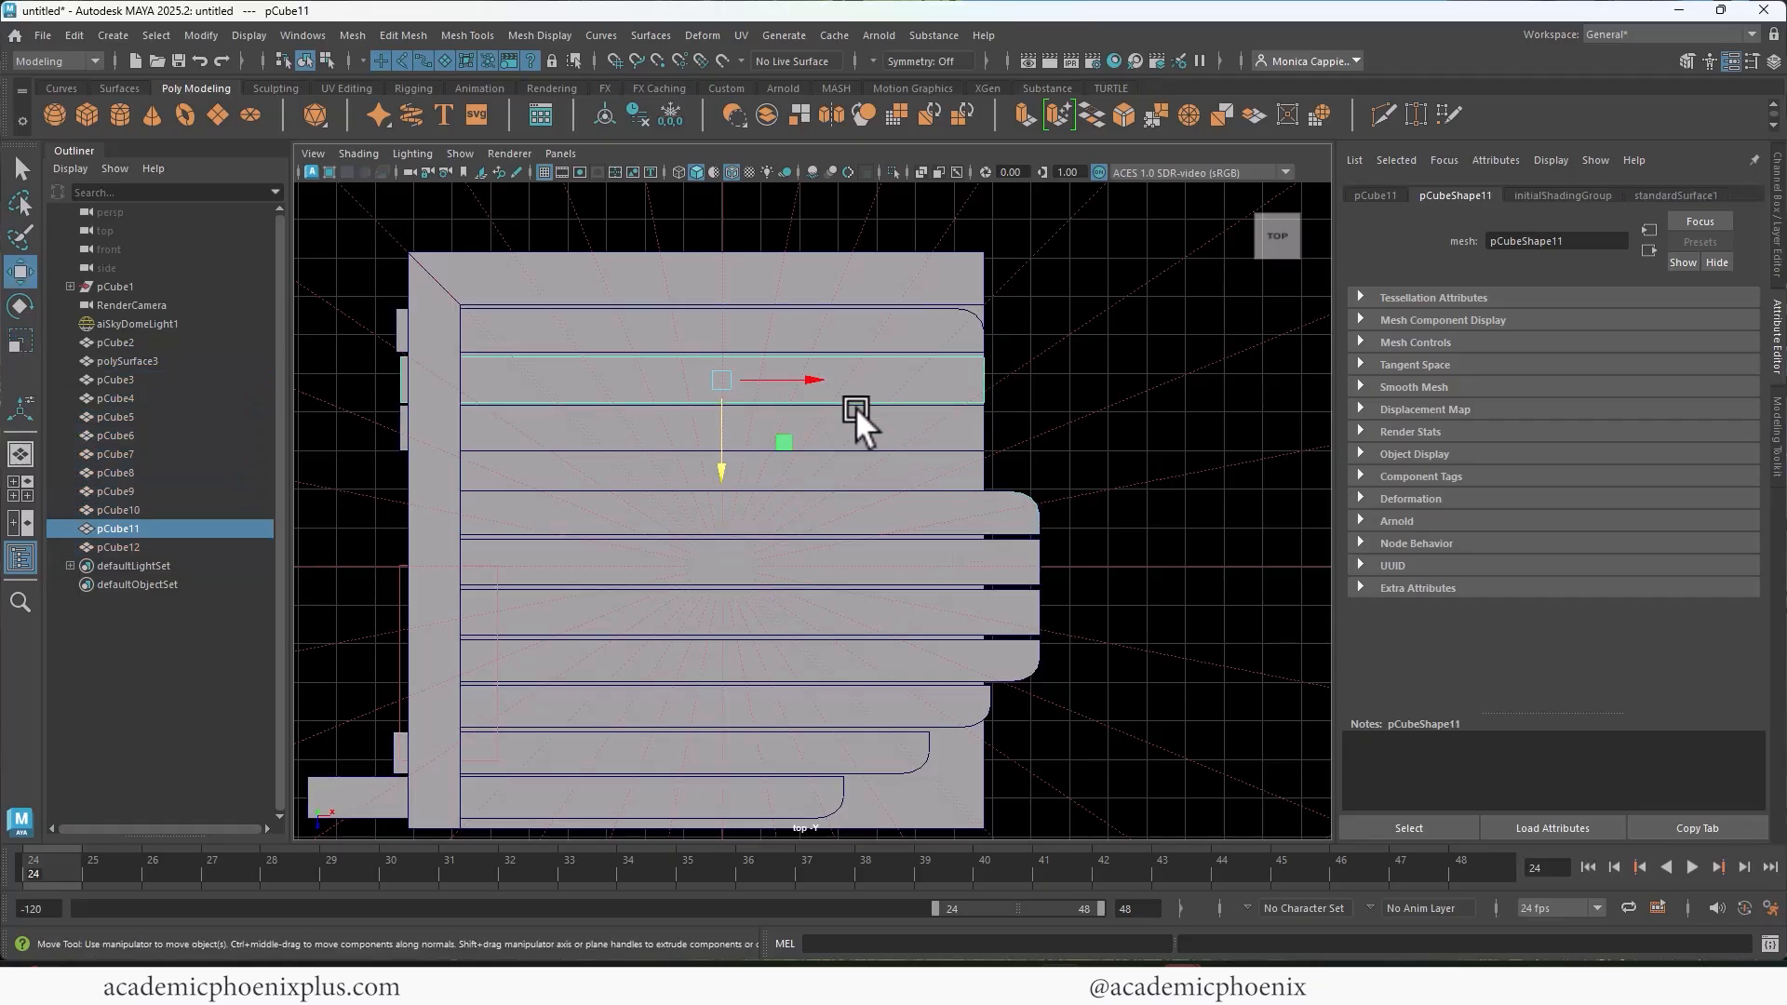
click(852, 434)
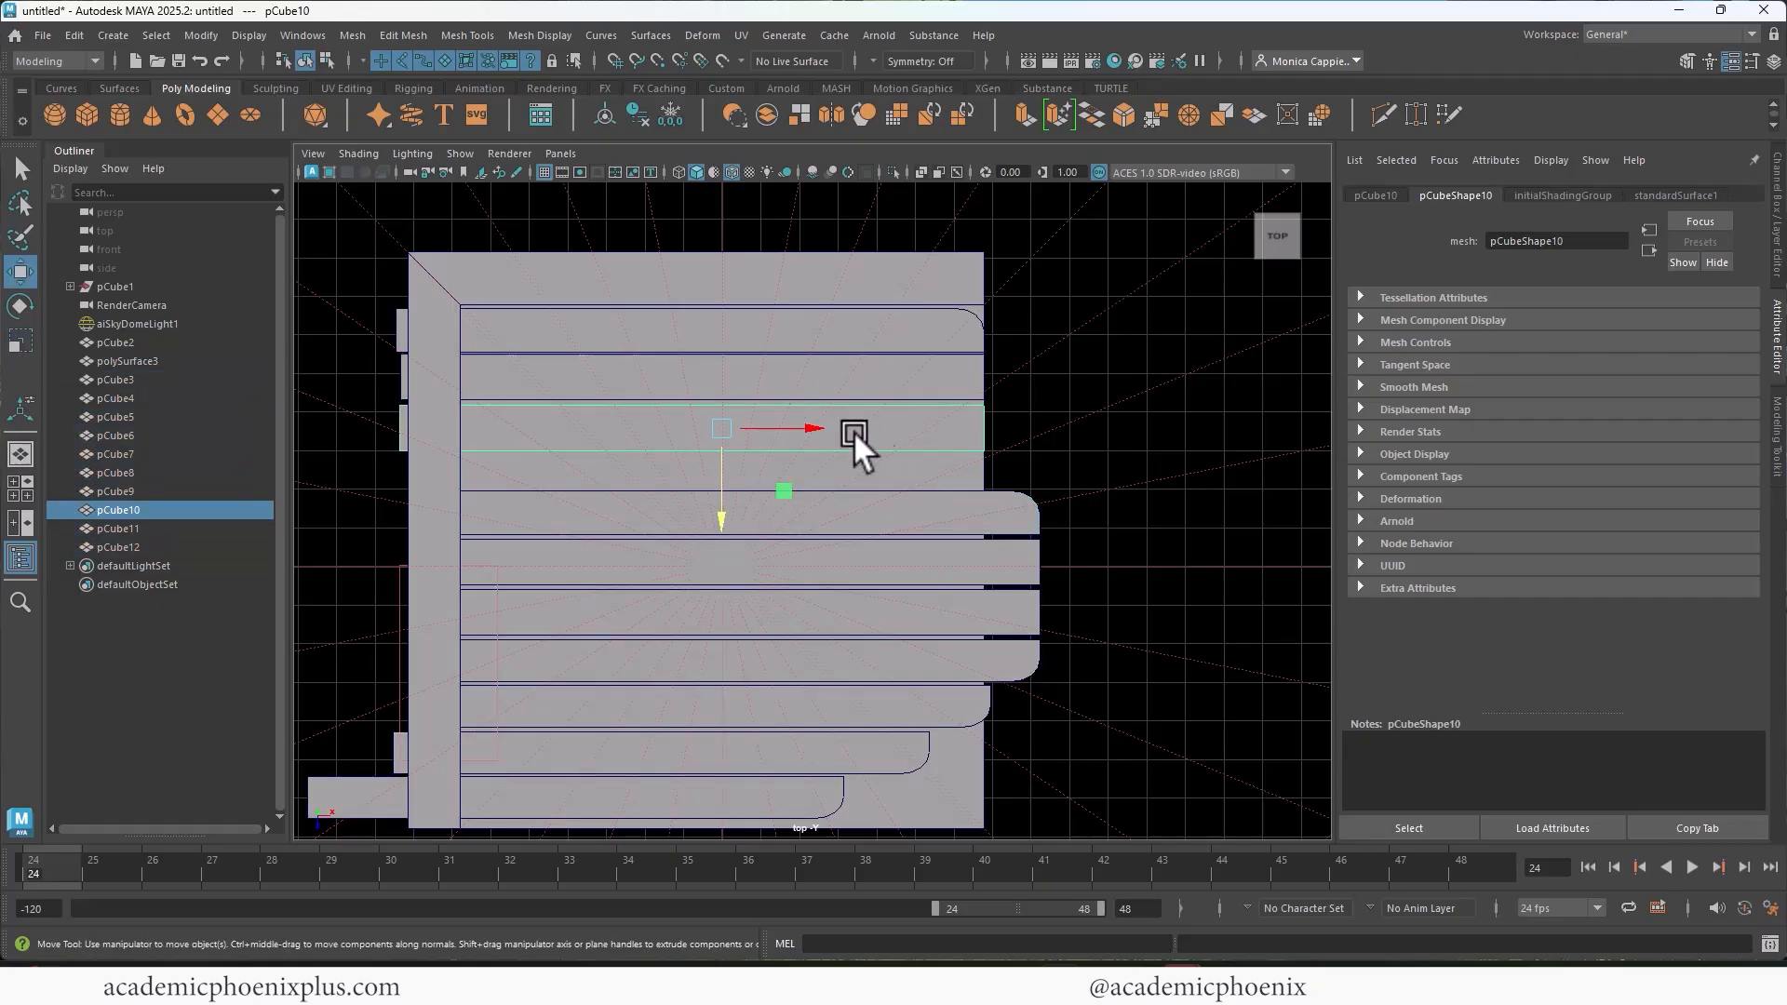
drag(723, 505, 723, 500)
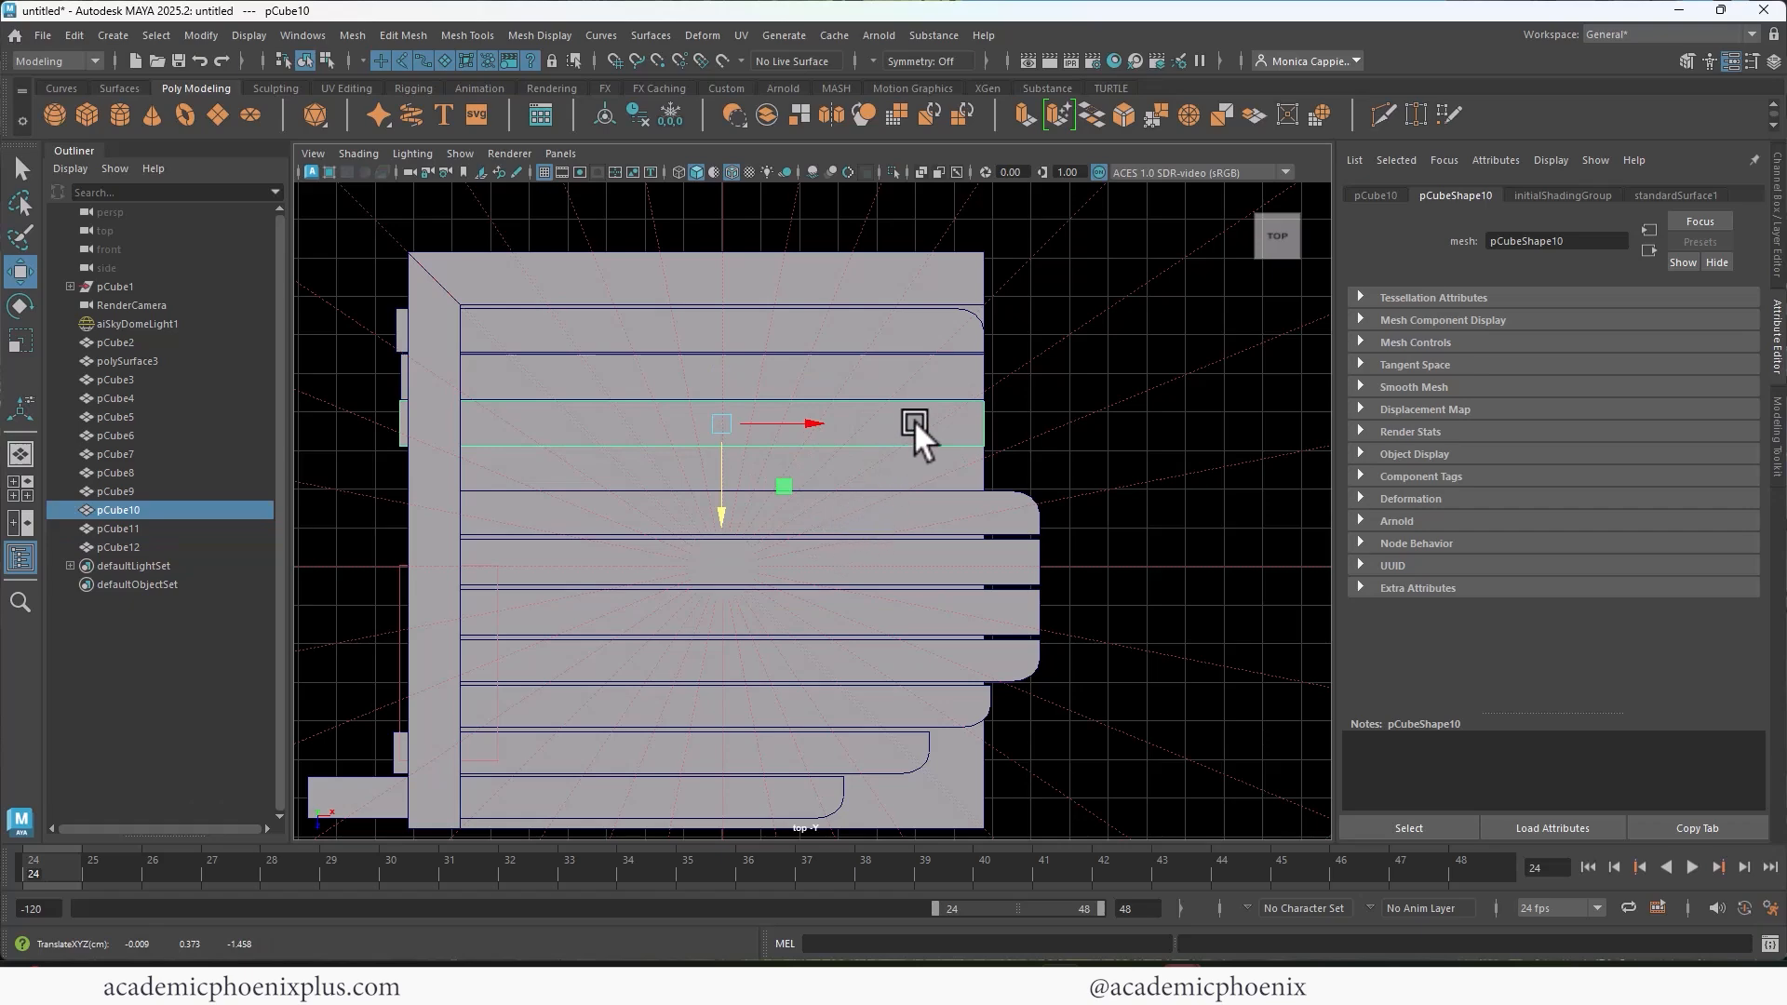
key(ctrl+d)
middle_drag(856, 504, 840, 551)
Step: Move the remaining planks one by one in Z so narrow, even gaps separate them toward the front
click(943, 522)
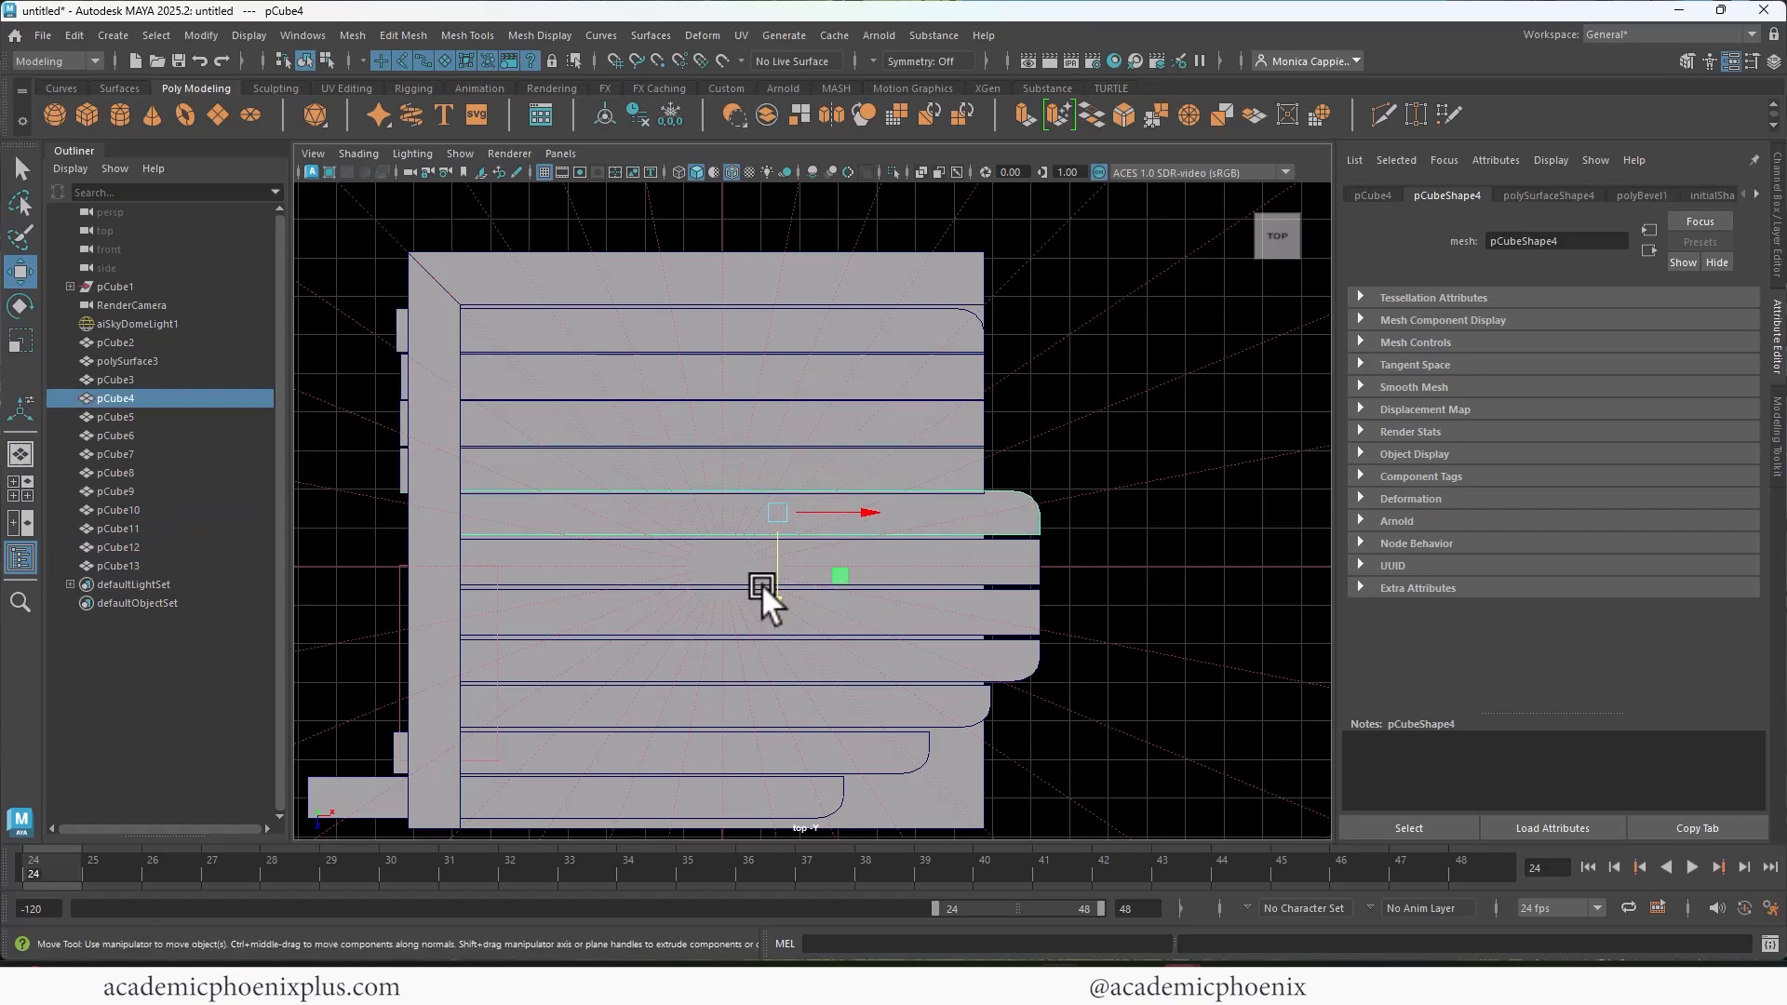
drag(762, 584, 723, 737)
click(952, 558)
click(795, 625)
click(841, 666)
click(724, 718)
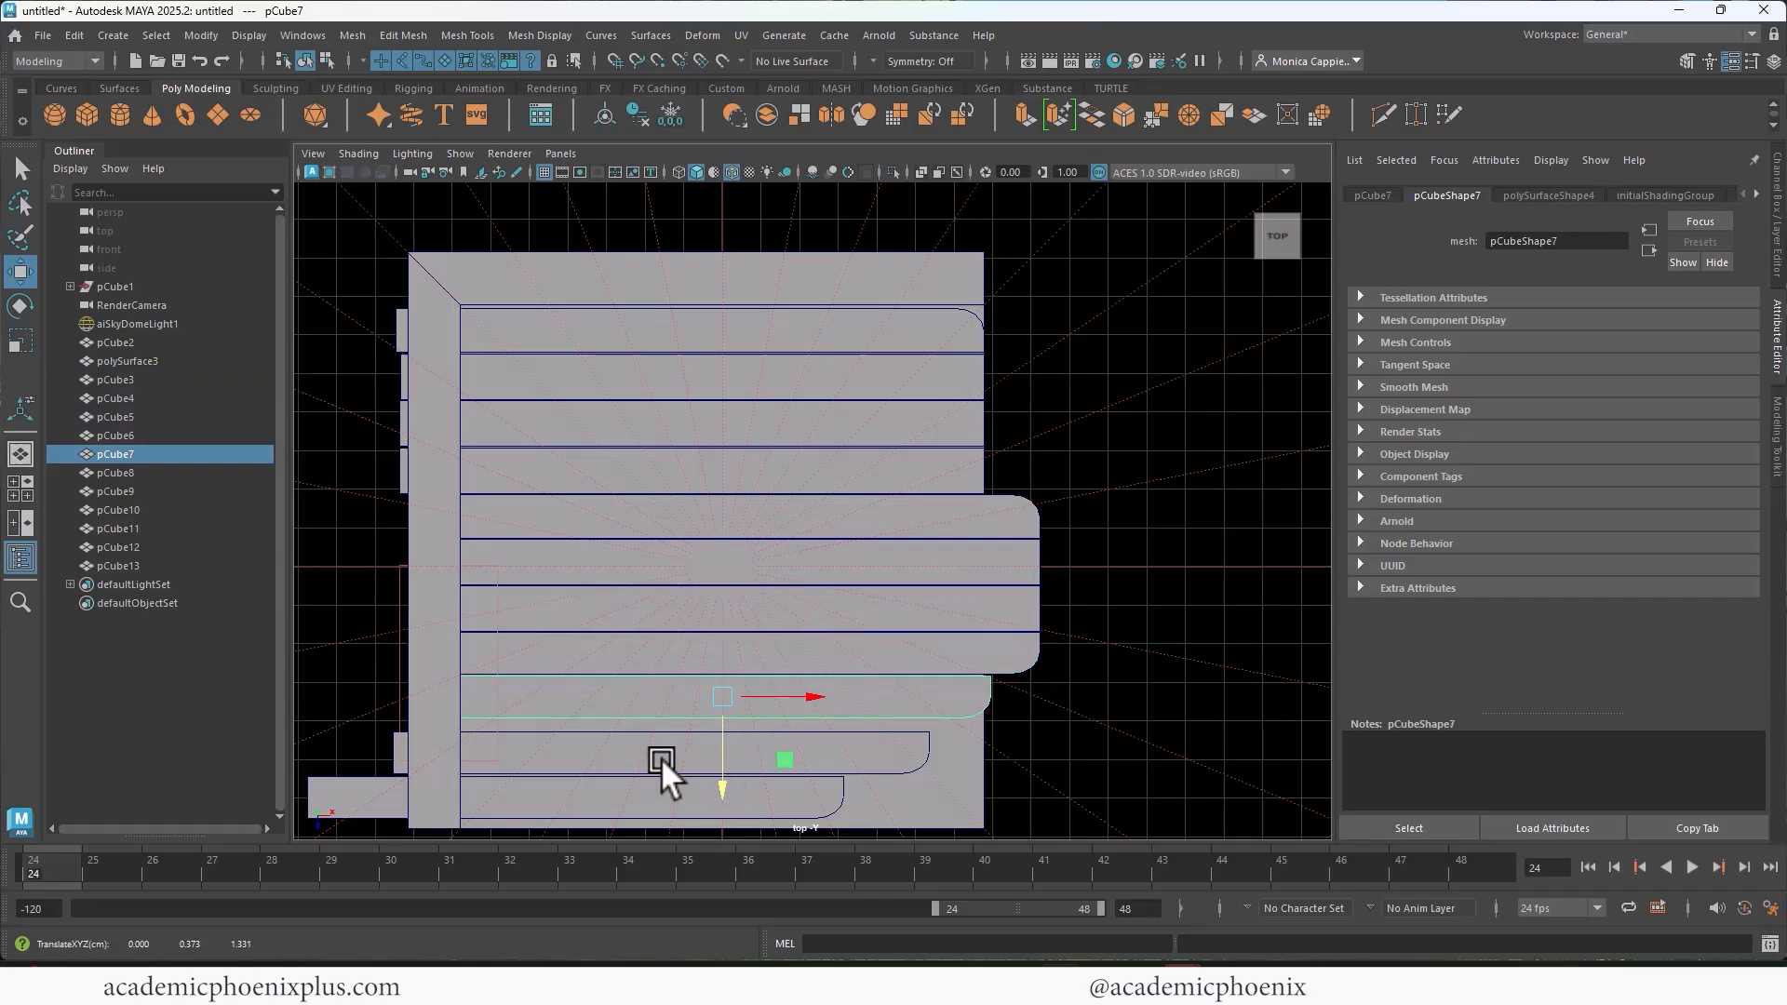
click(661, 758)
drag(667, 802, 666, 788)
click(618, 808)
drag(576, 825, 578, 817)
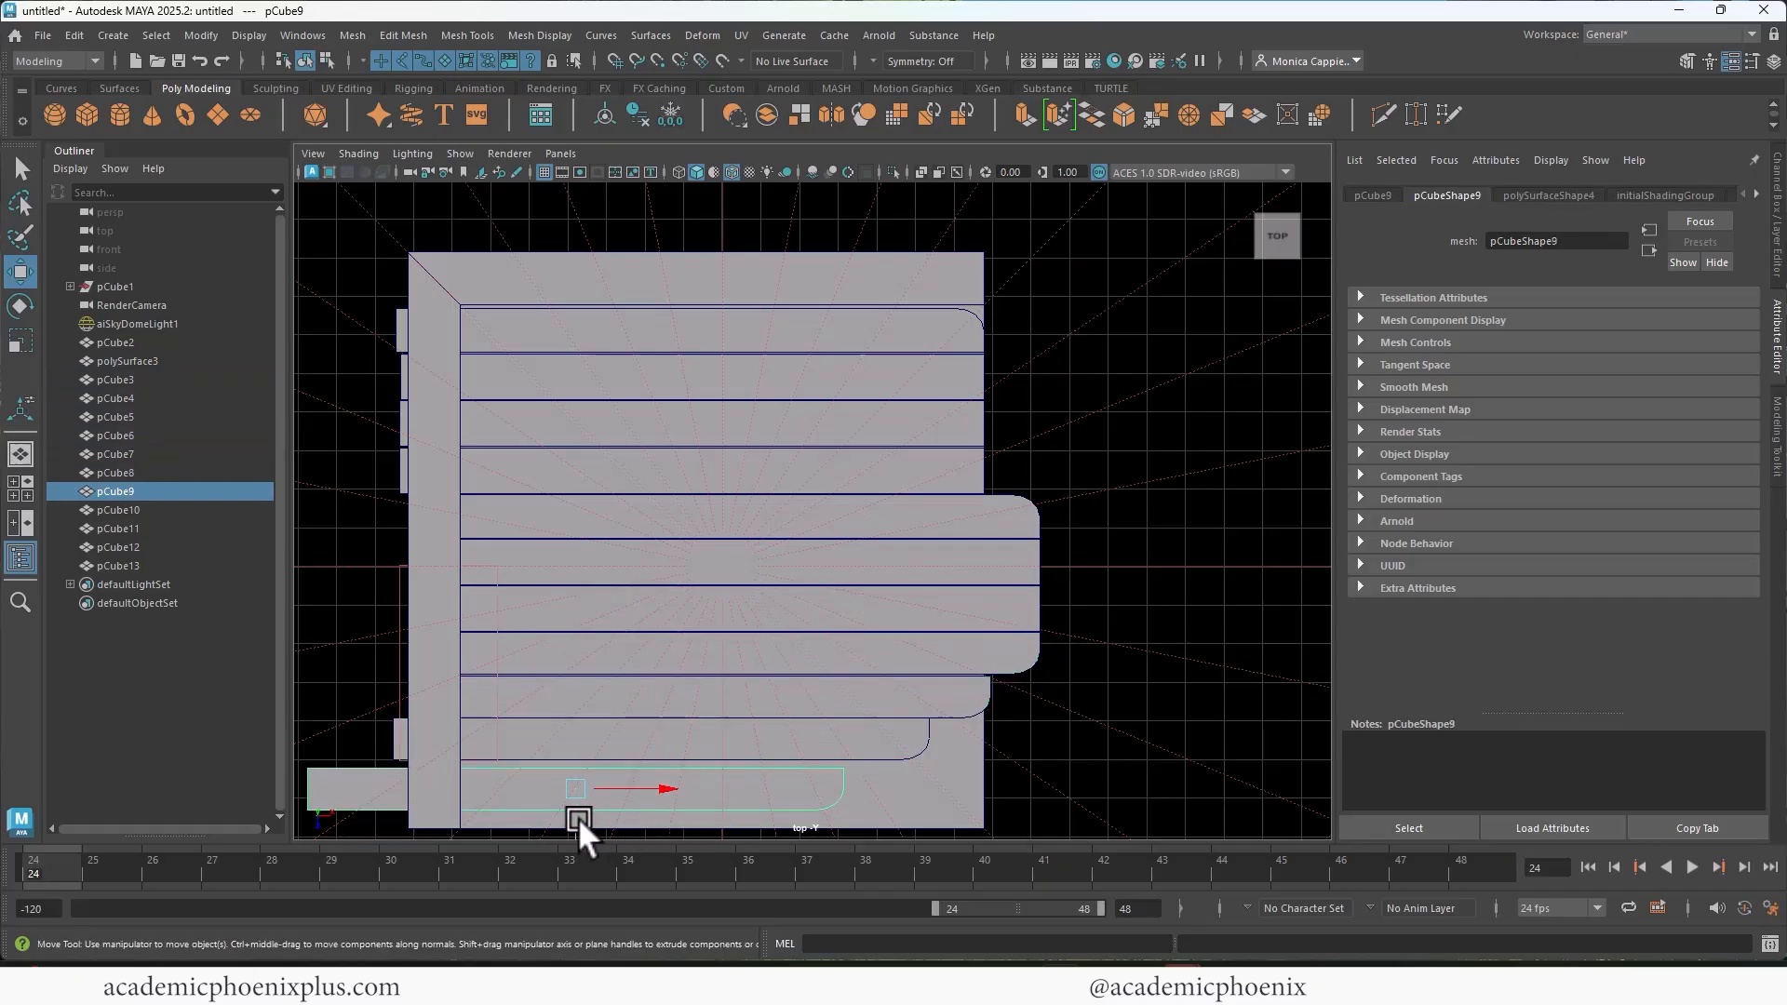
Step: In the perspective view, move the floor slab's front face back in Z to about 0.744, beneath the planks
key(space)
key(space)
alt+drag(1030, 471, 1078, 524)
alt+right_drag(1078, 523, 916, 465)
mouse_move(916, 465)
alt+middle_down()
mouse_move(843, 471)
mouse_move(897, 449)
alt+middle_up()
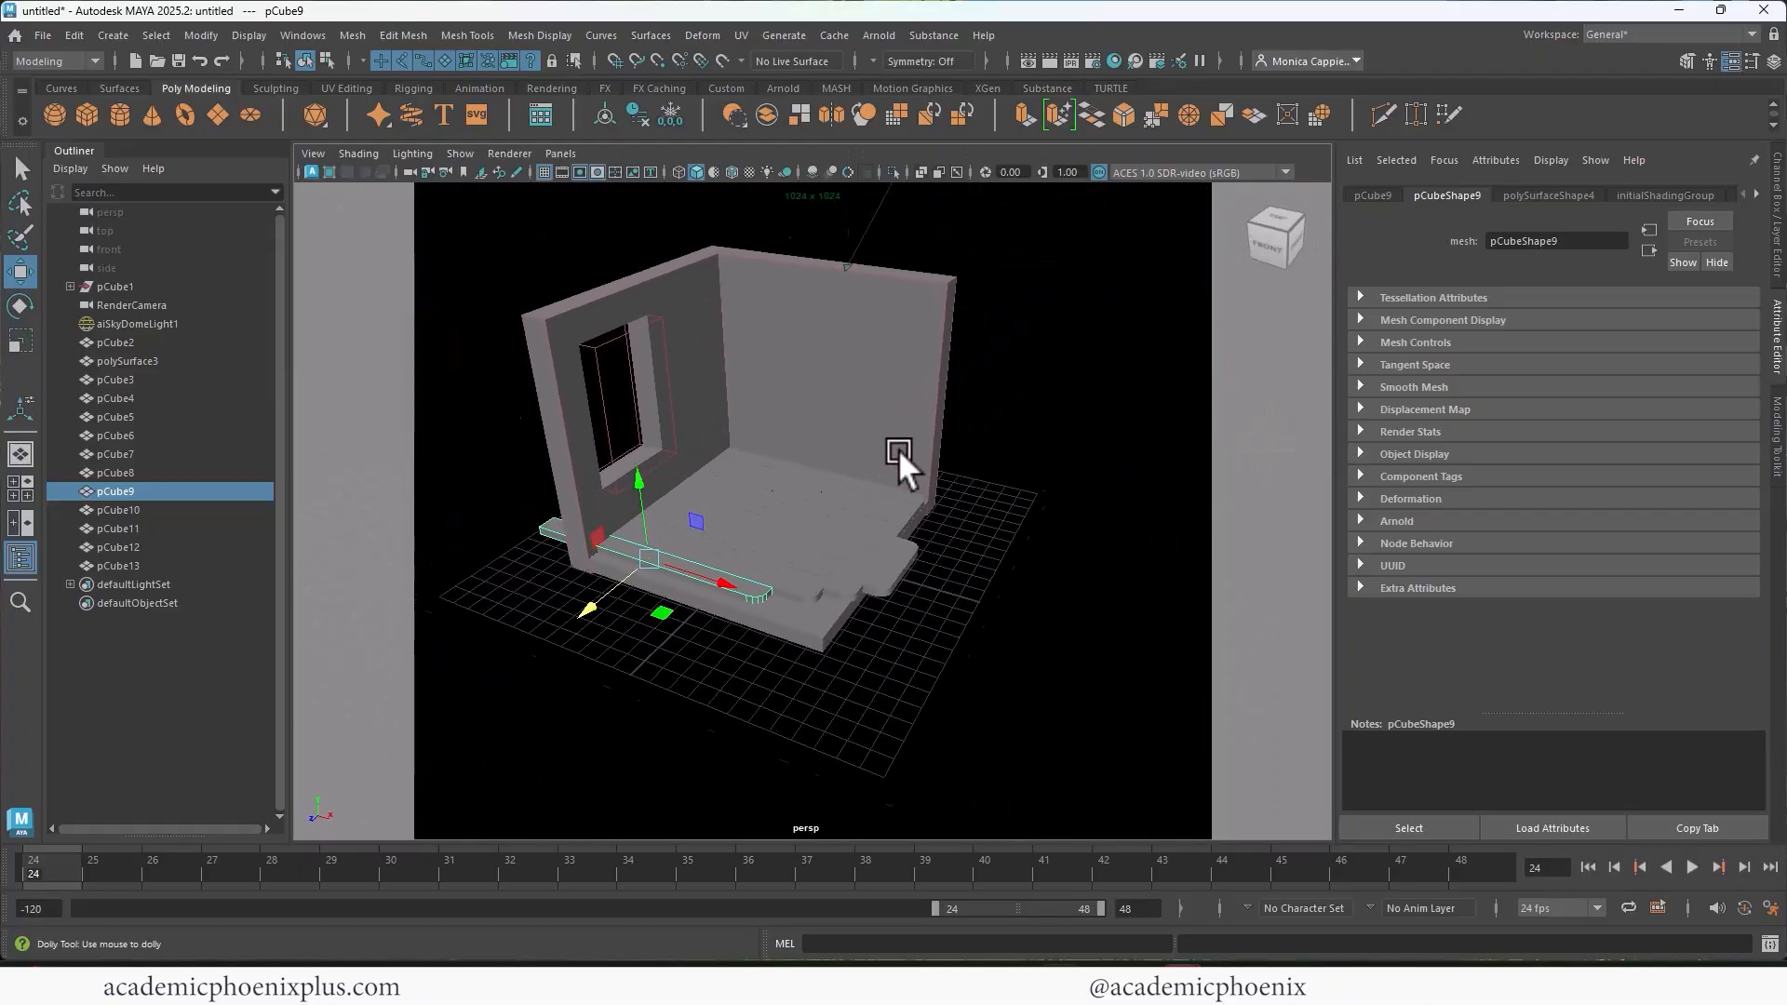
alt+right_drag(897, 449, 1025, 488)
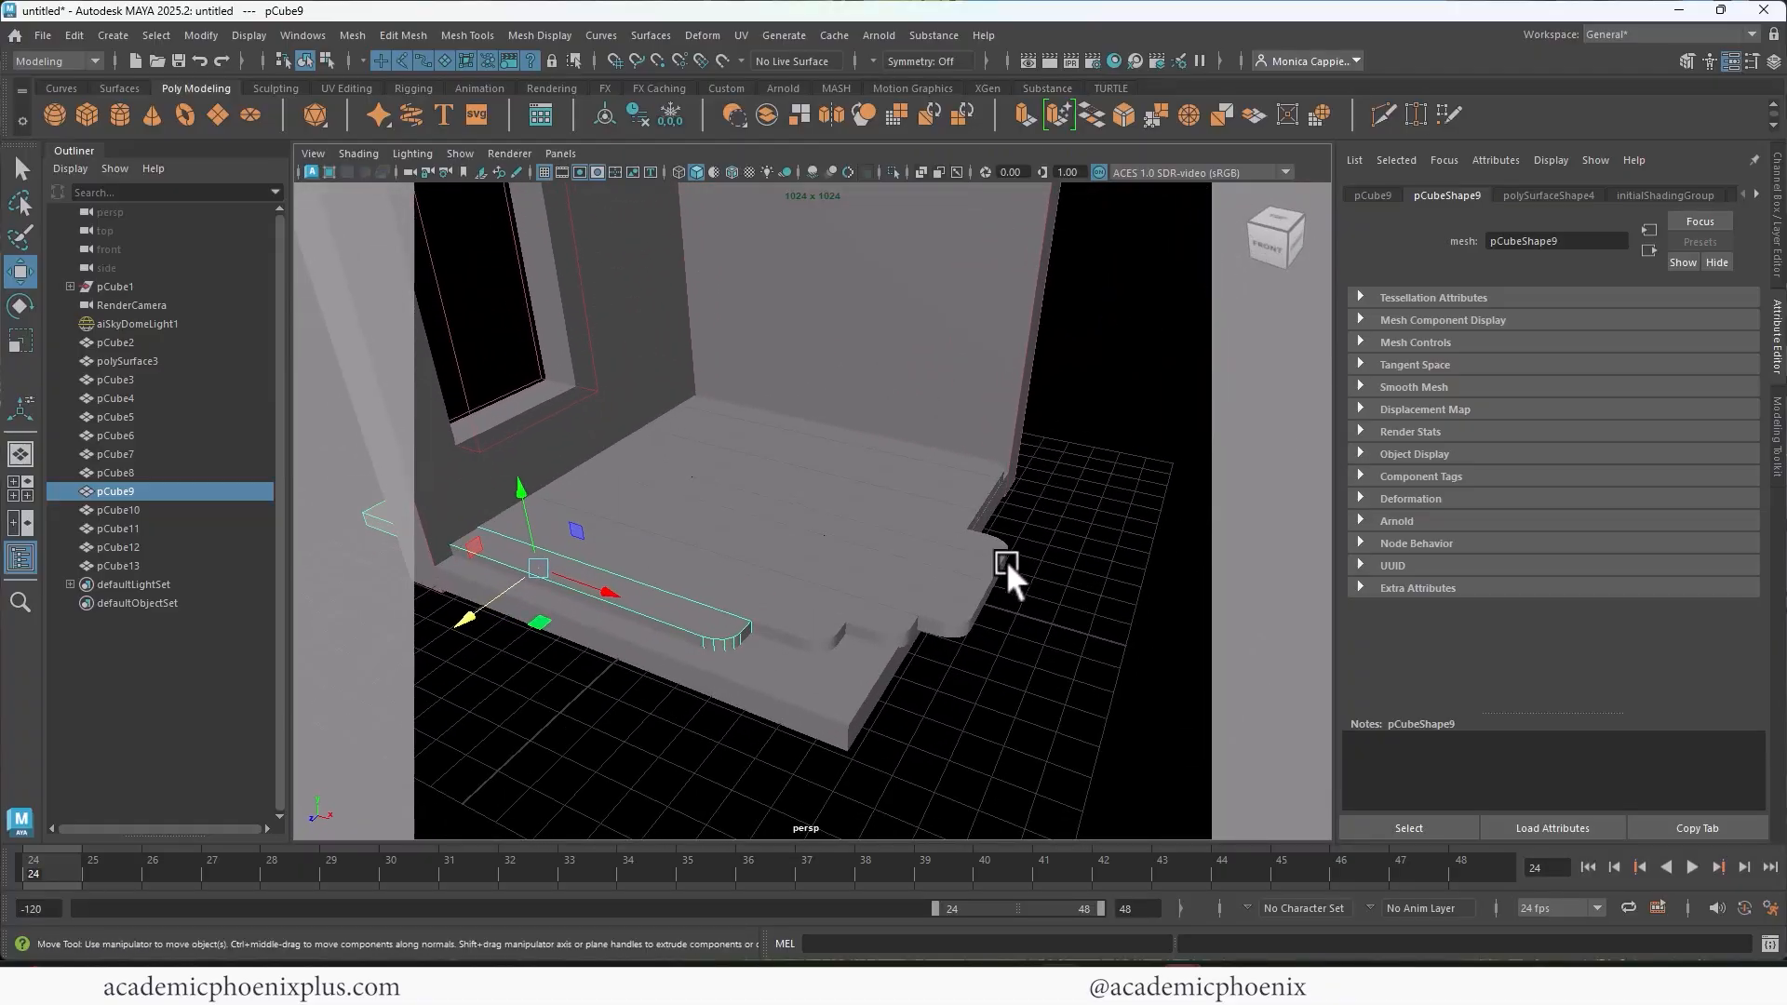
click(757, 673)
alt+drag(867, 645, 773, 584)
right_drag(773, 584, 745, 494)
click(674, 574)
click(666, 596)
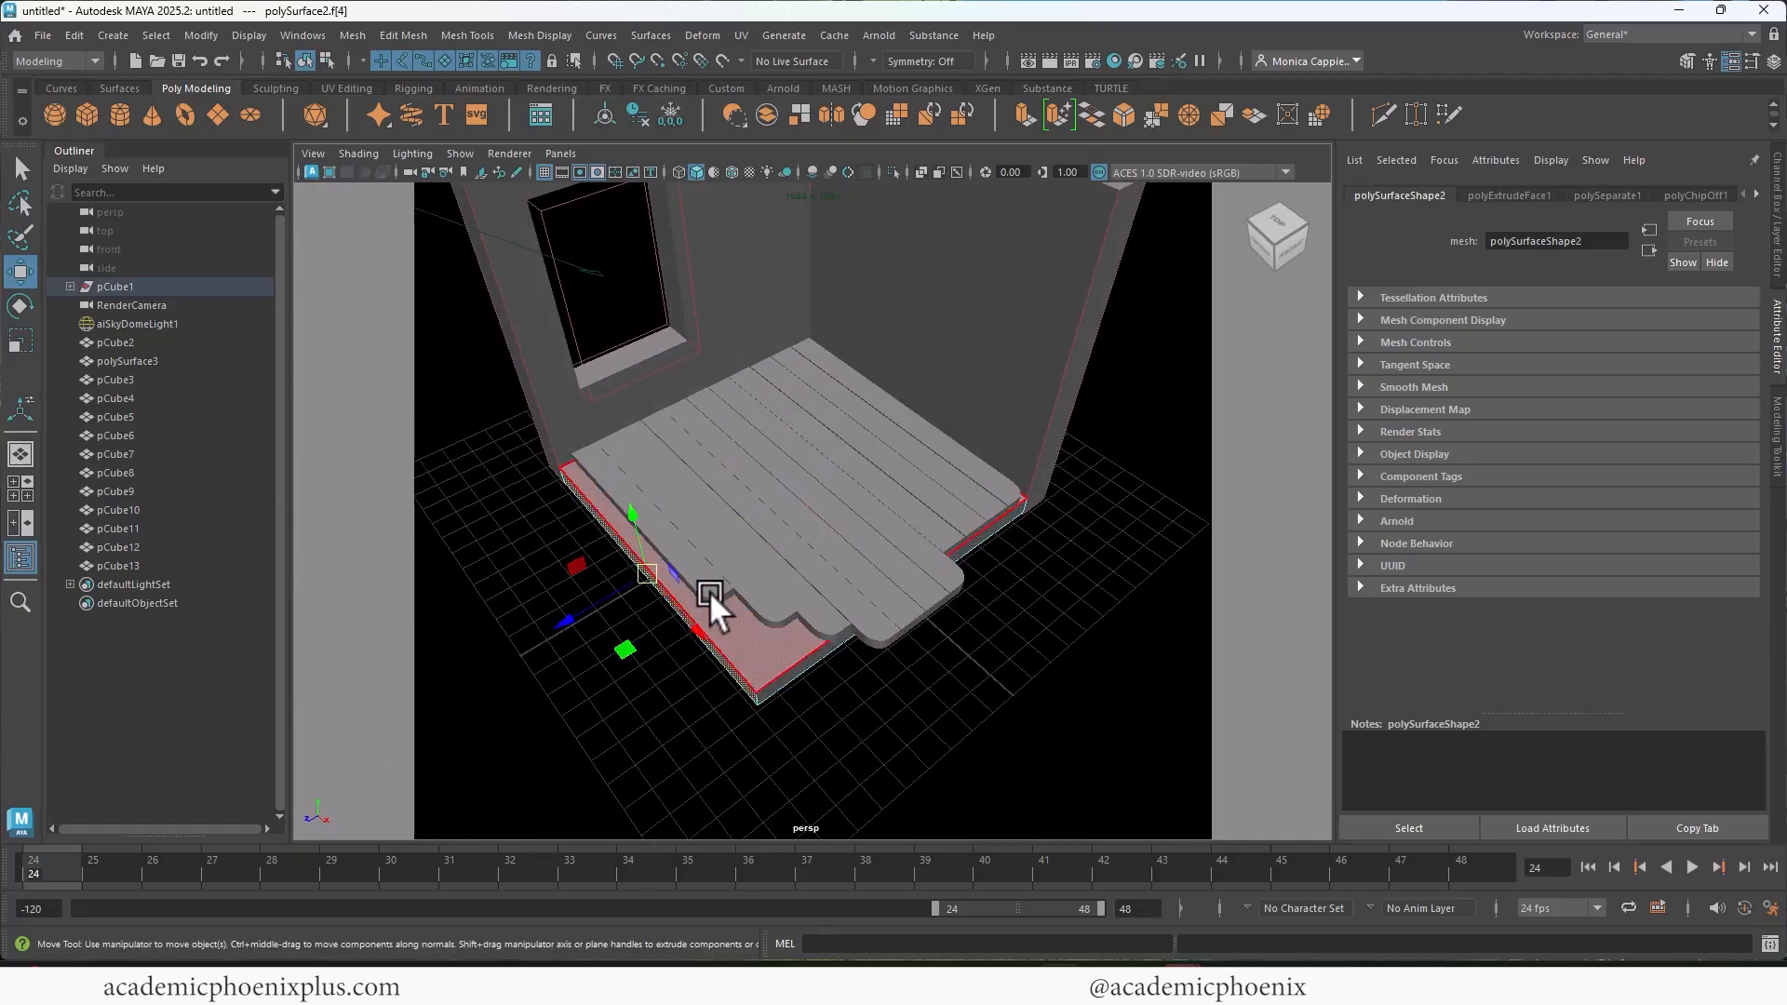
drag(587, 599, 684, 563)
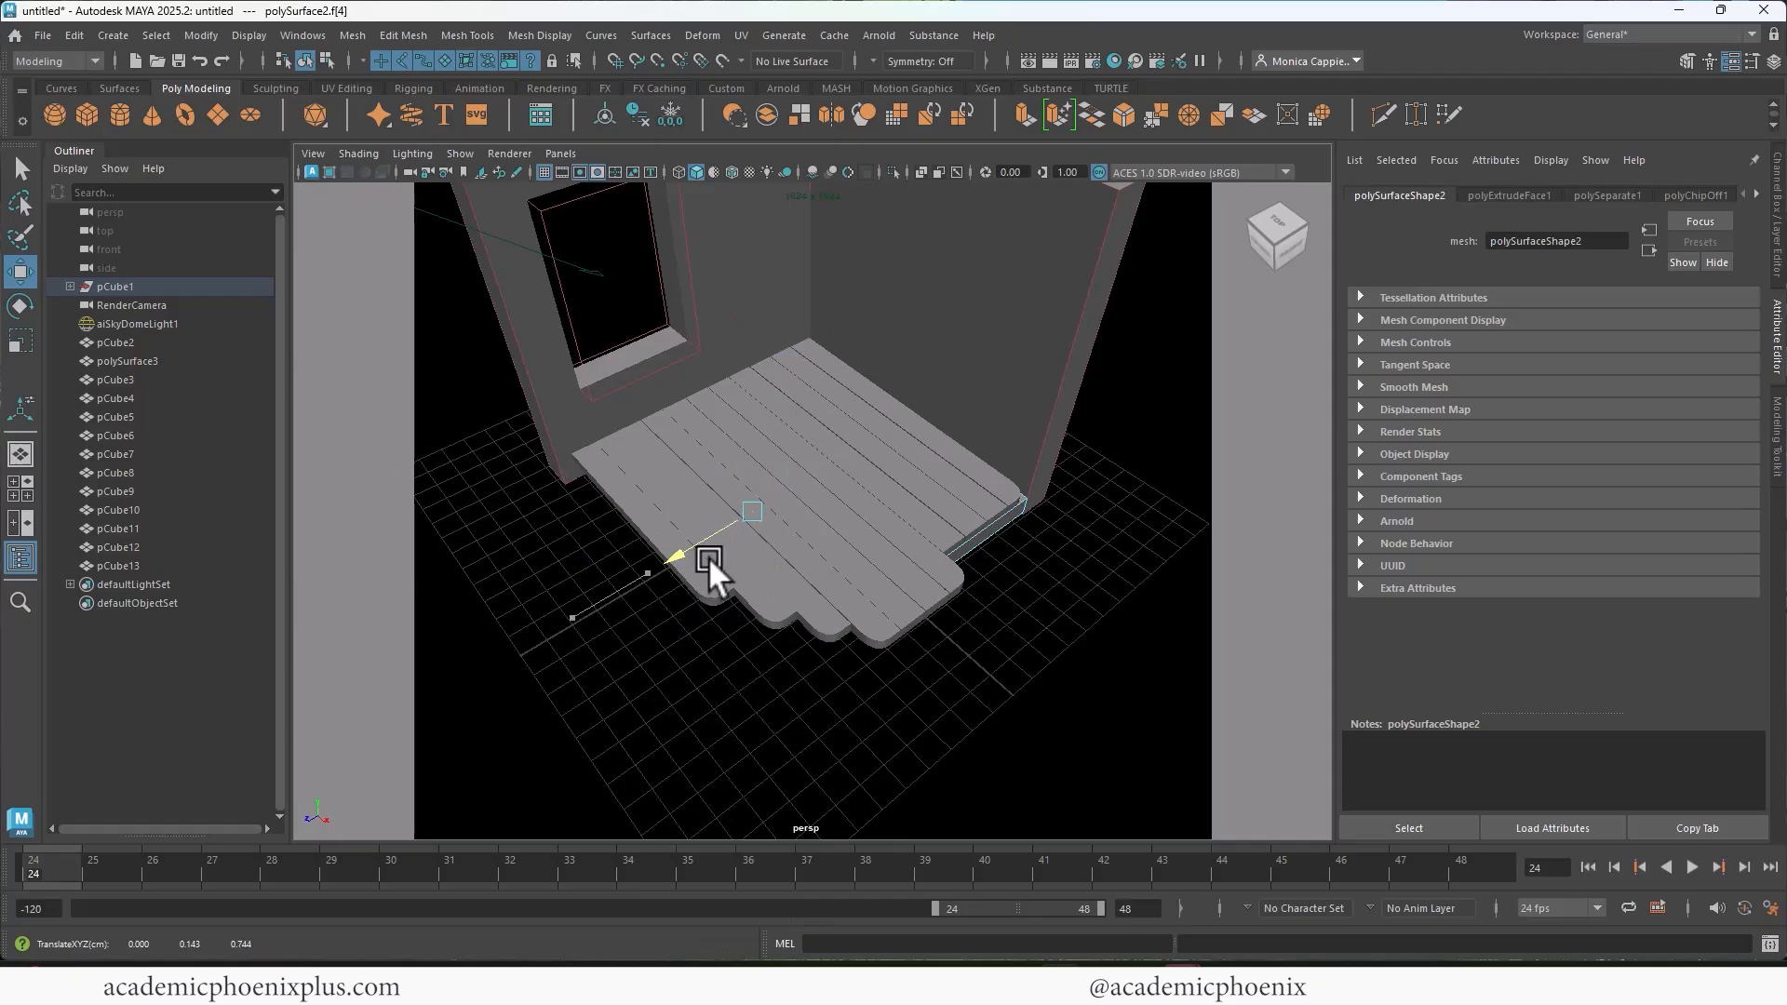
Step: Move the windowed wall's front end face back in Z to line up with the outermost plank
right_drag(842, 429, 936, 403)
alt+drag(998, 428, 566, 473)
click(572, 475)
right_drag(574, 477, 577, 482)
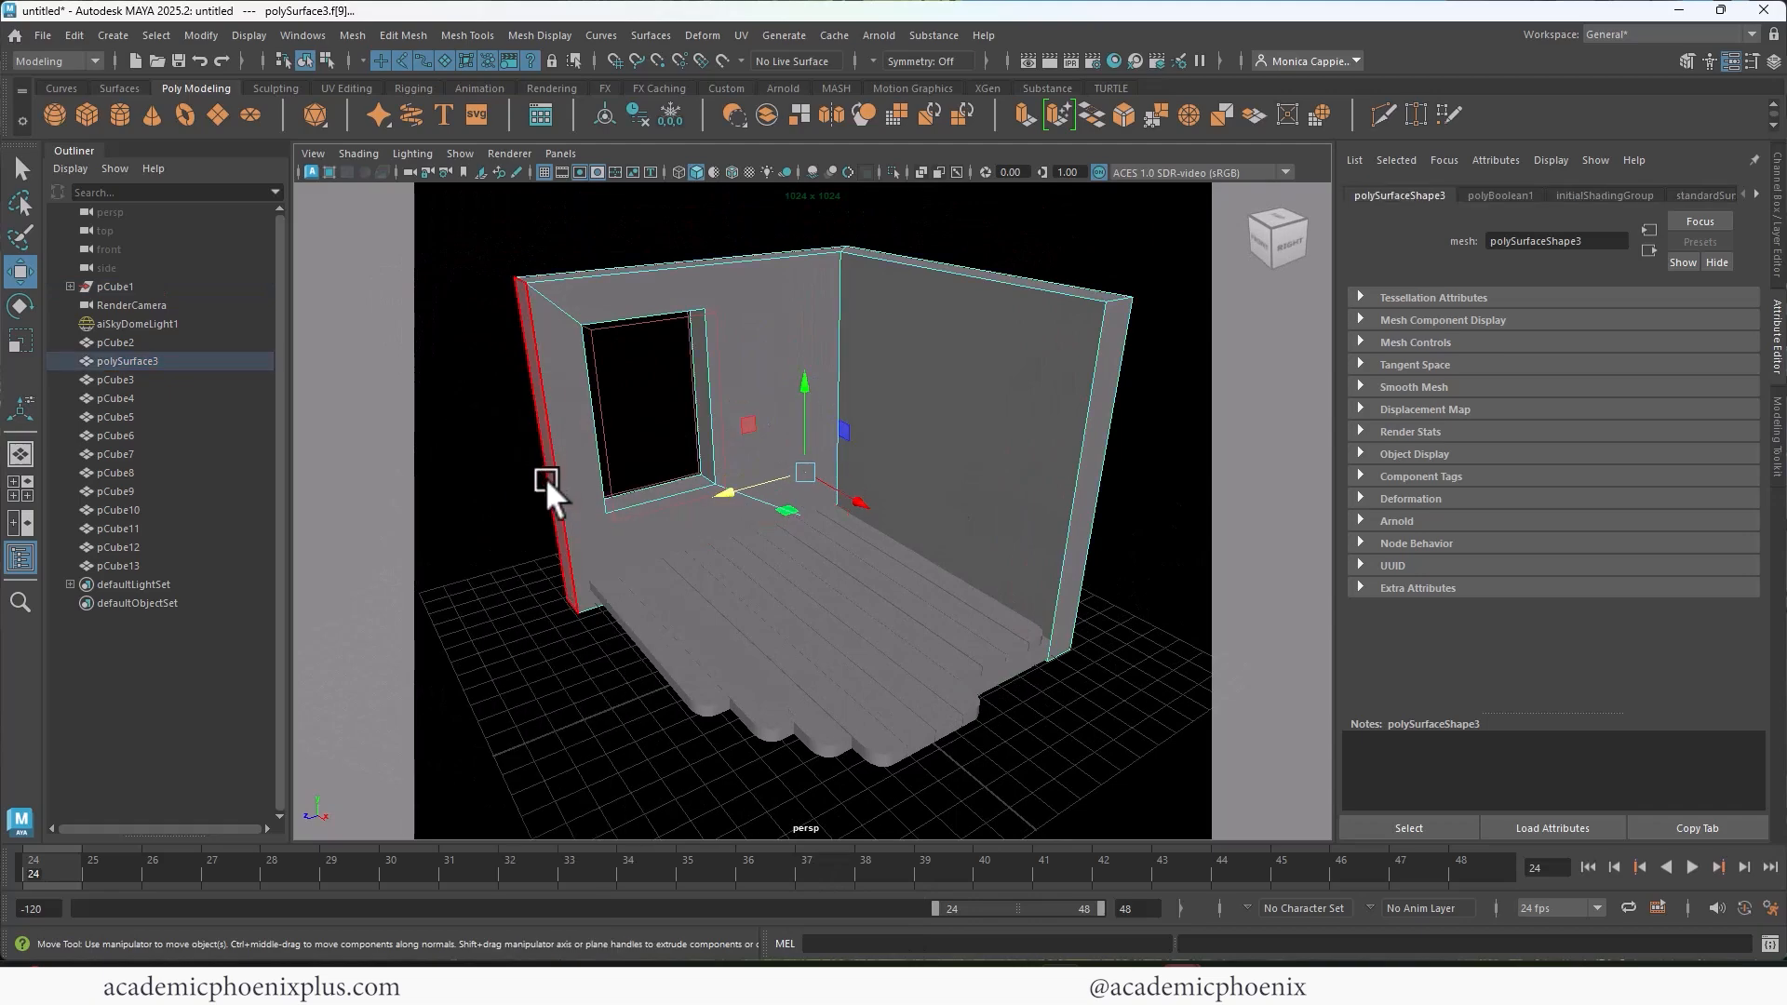
click(549, 478)
drag(493, 469, 510, 461)
Step: Pull the outermost plank's end vertices, which stick out through the windowed wall, back inside the wall
alt+drag(600, 514, 735, 596)
right_drag(744, 583, 662, 422)
alt+drag(662, 422, 891, 584)
alt+drag(749, 598, 818, 602)
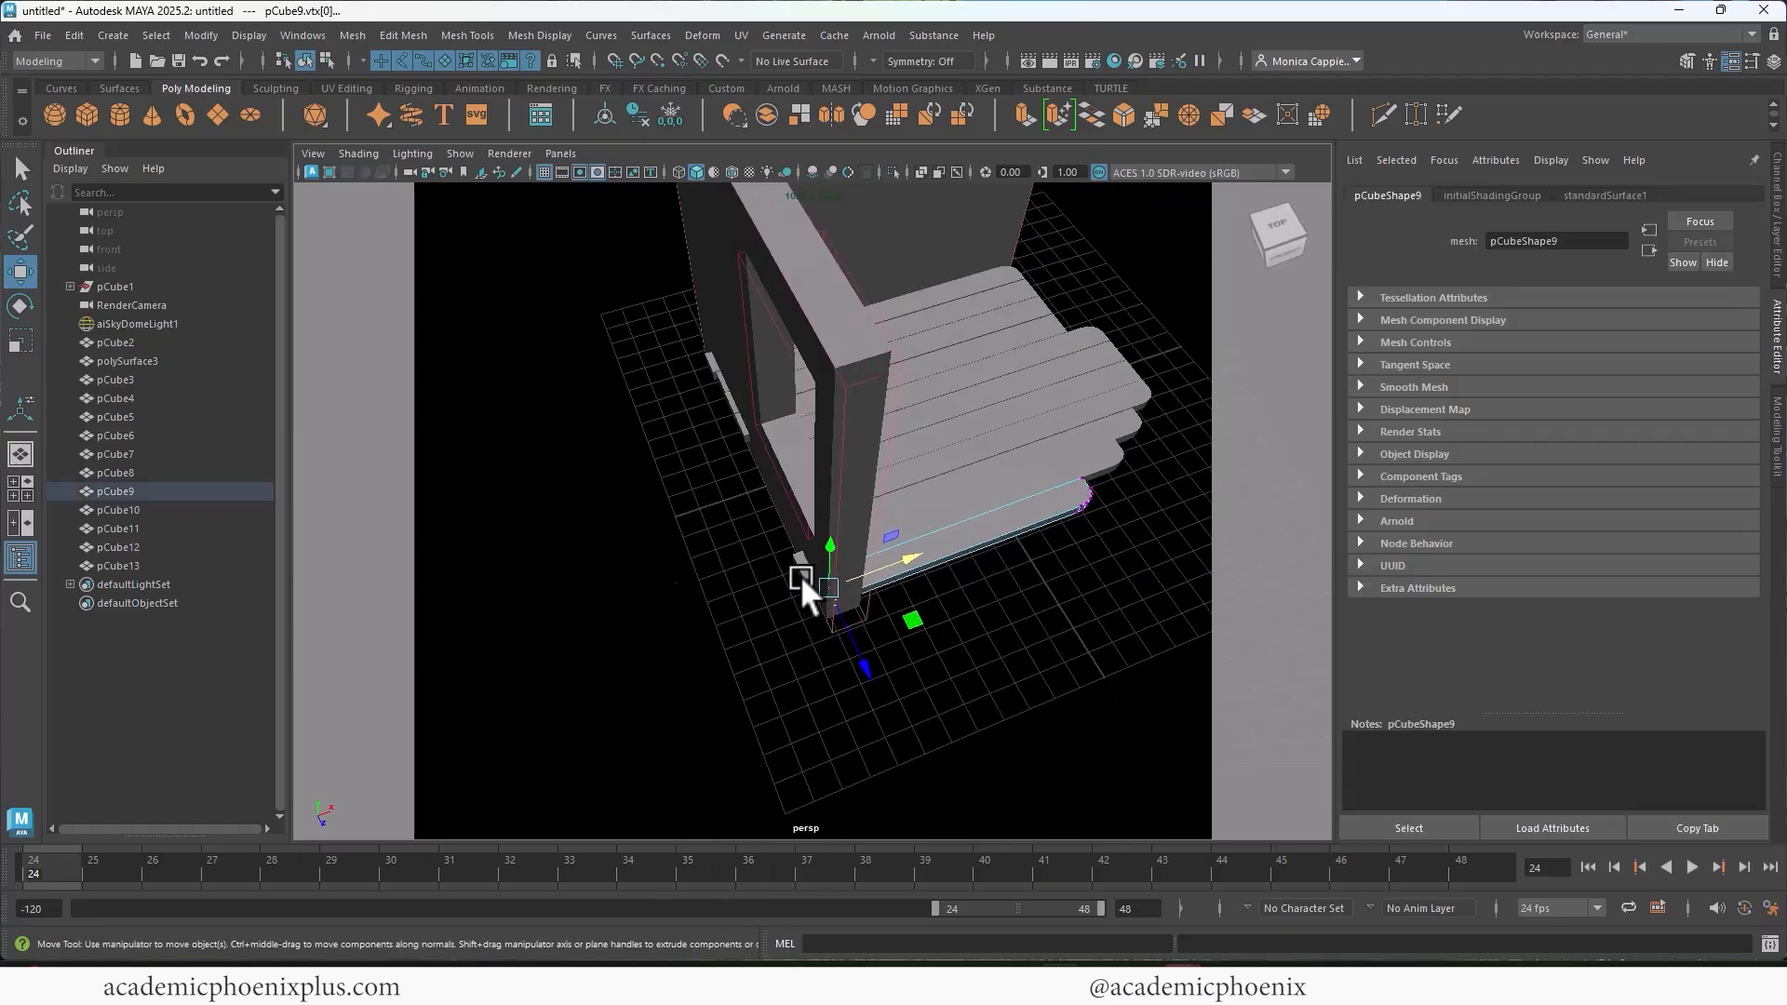
click(799, 573)
right_drag(791, 568, 712, 430)
Step: Shift the four back planks together in X to about 0.027
alt+drag(686, 511, 958, 430)
right_drag(958, 431, 1013, 406)
click(970, 447)
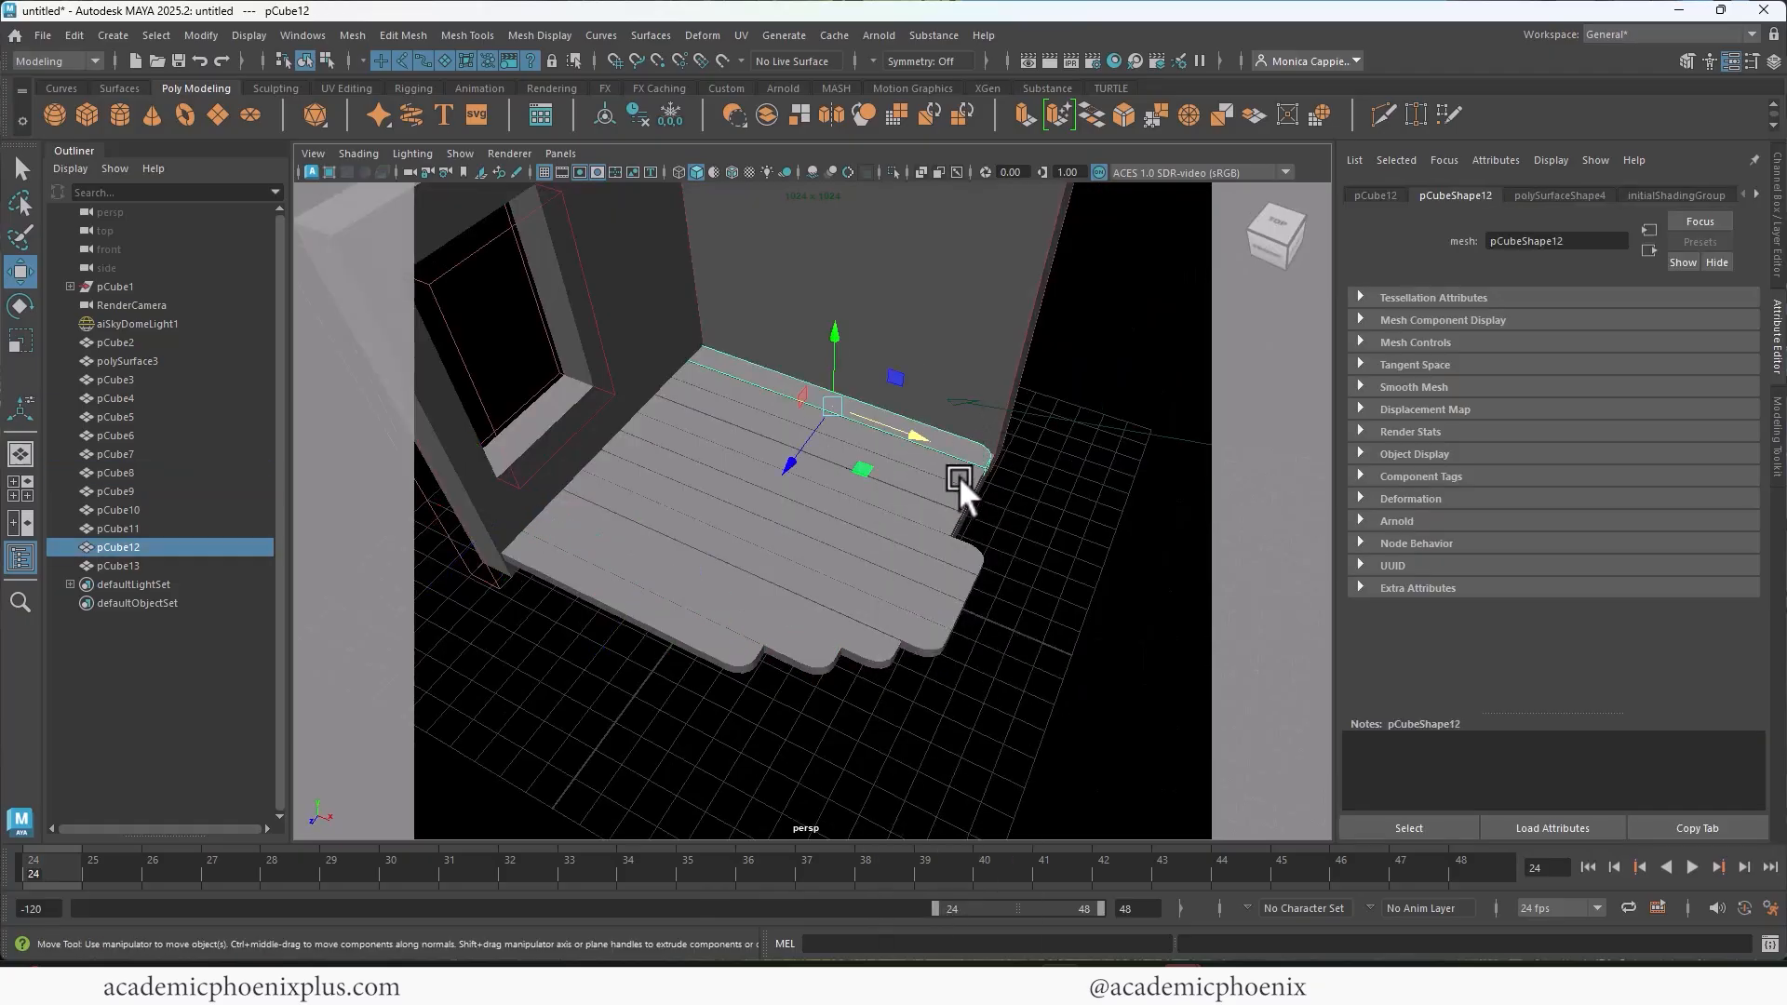
shift+click(962, 473)
shift+click(948, 495)
shift+click(934, 512)
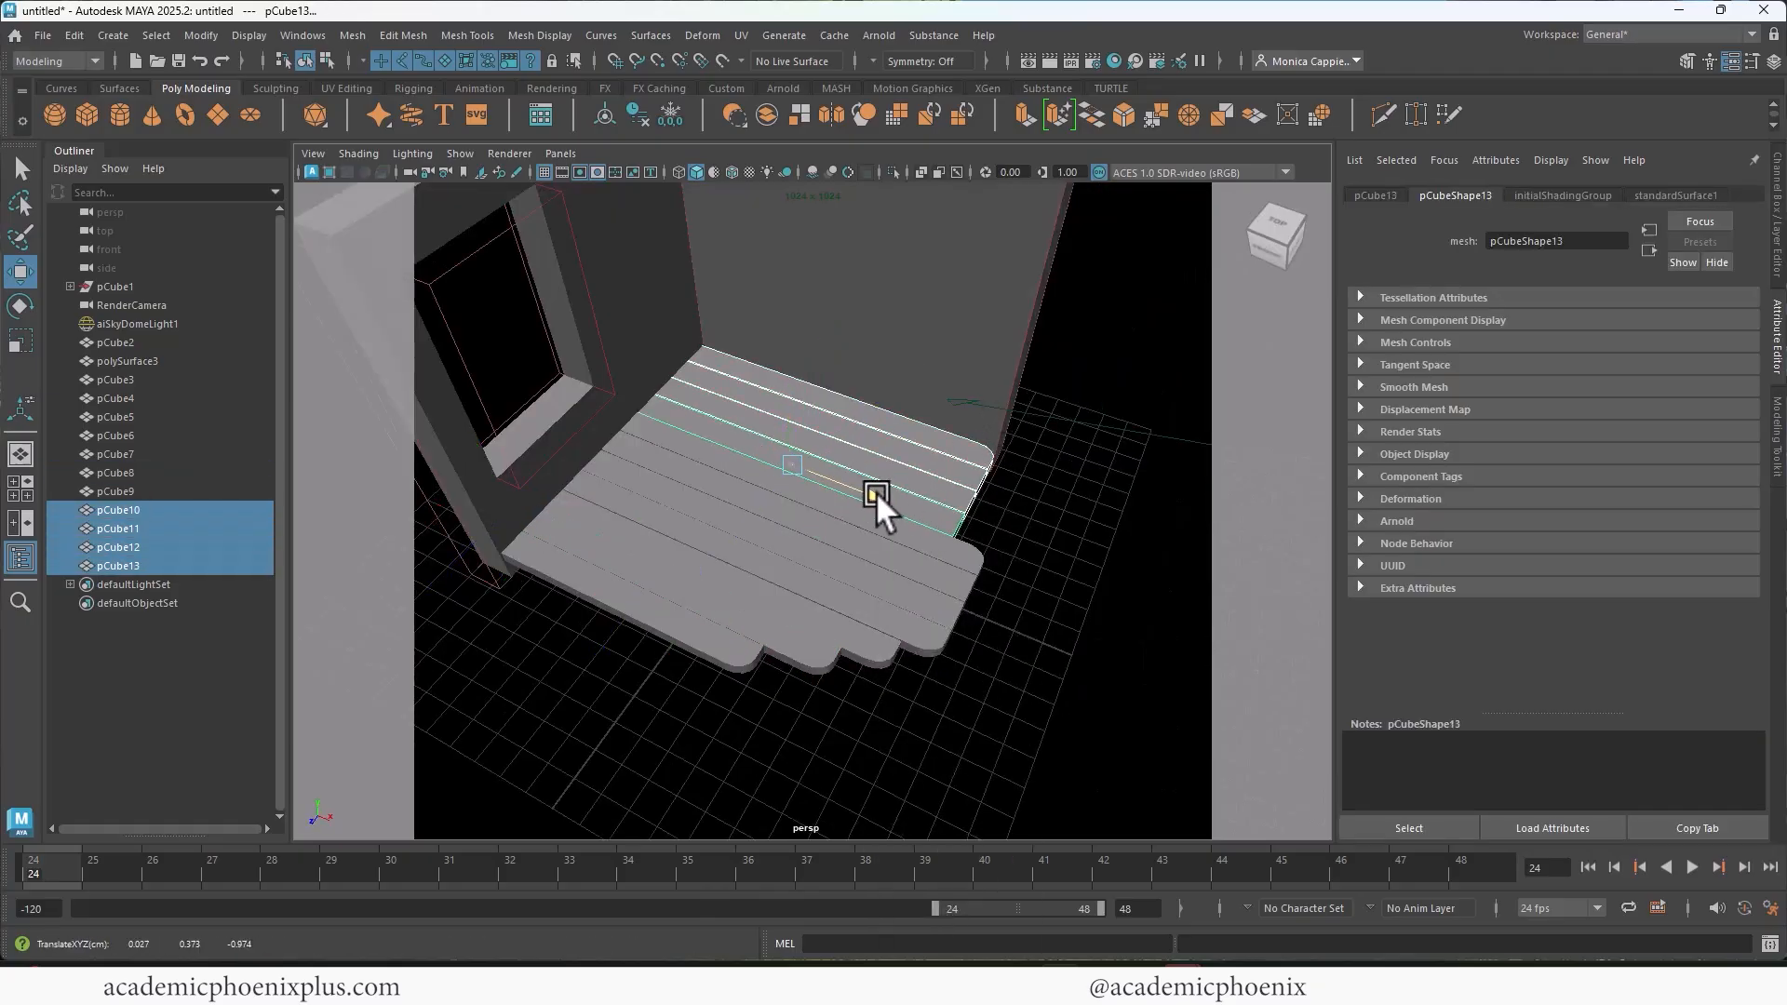
click(998, 517)
Step: Look through the orthographic RenderCamera and render the current frame with Arnold
alt+drag(1039, 553, 948, 461)
click(561, 154)
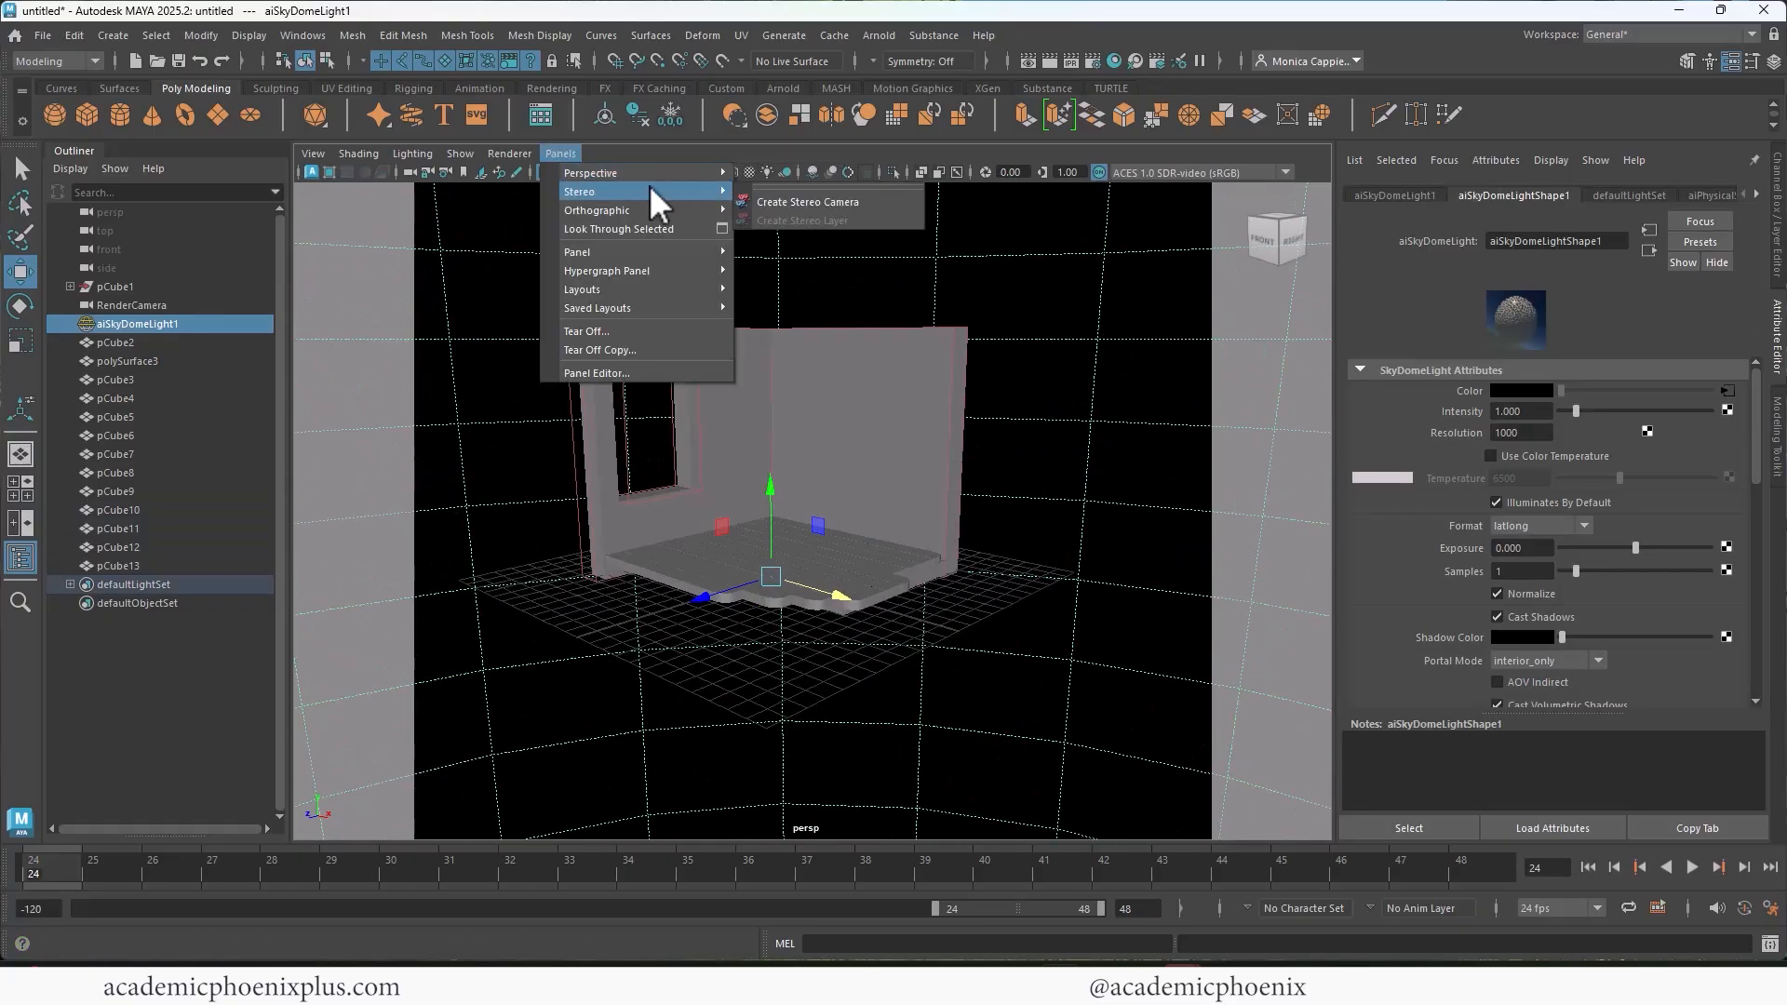
mouse_move(595, 175)
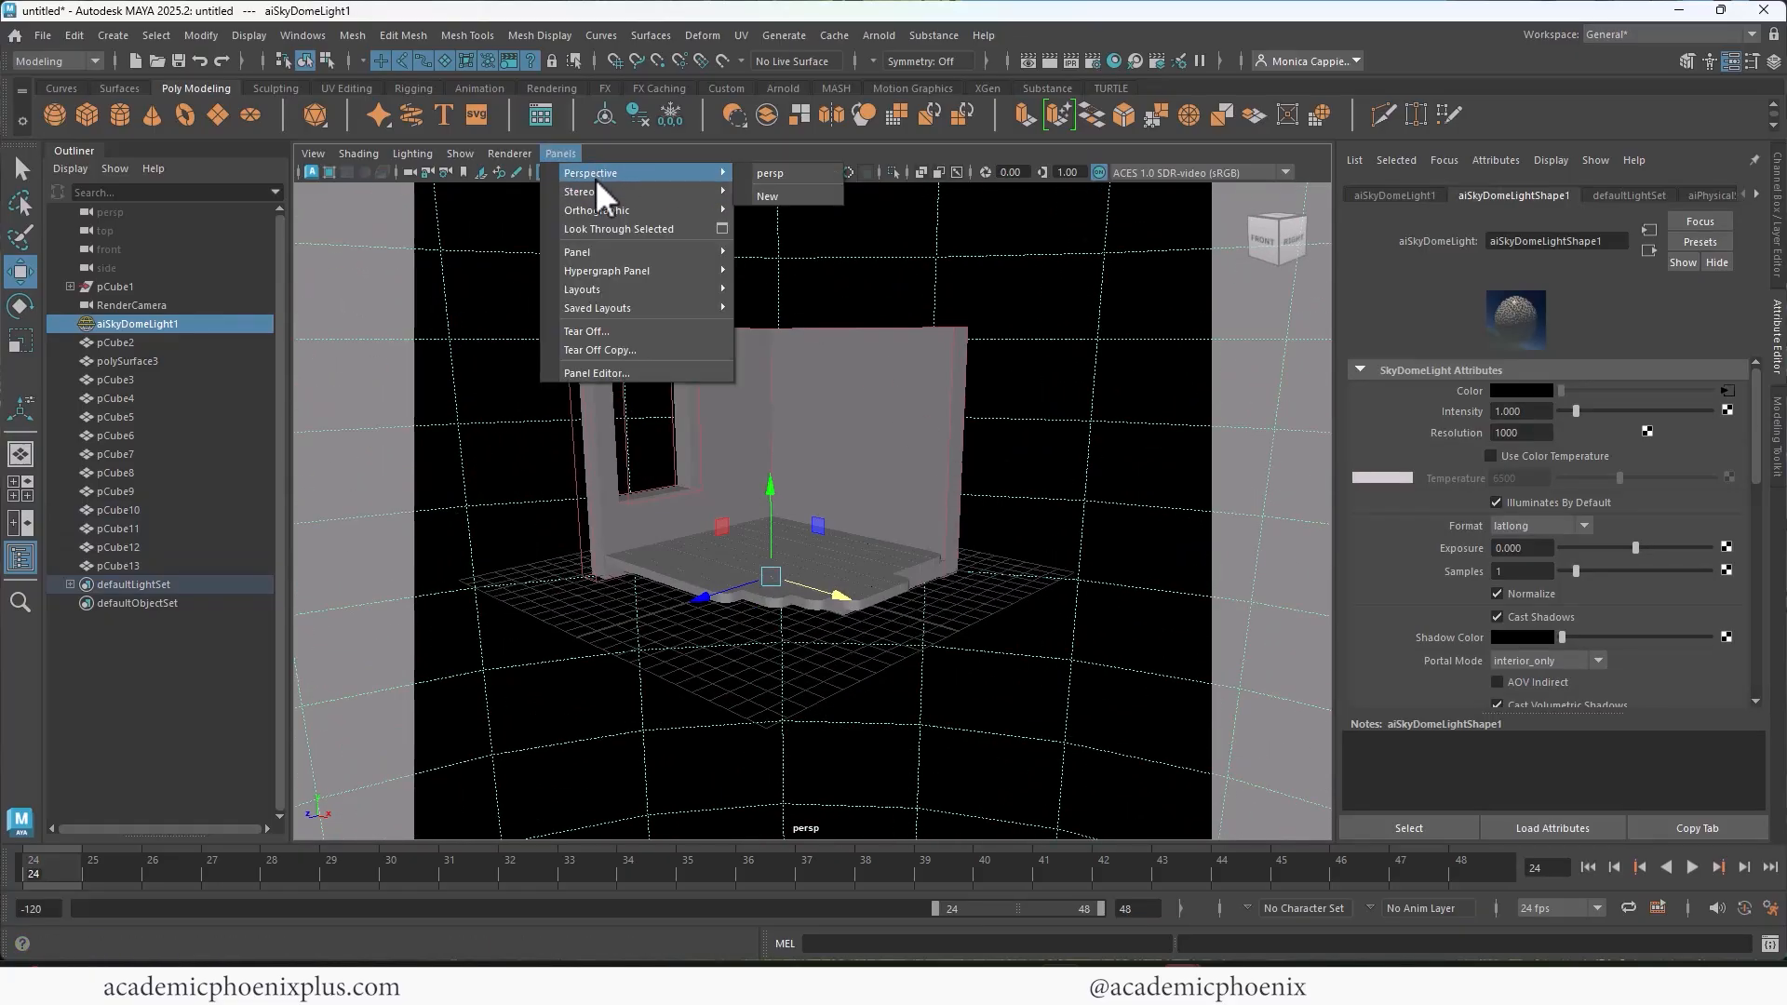
mouse_move(588, 209)
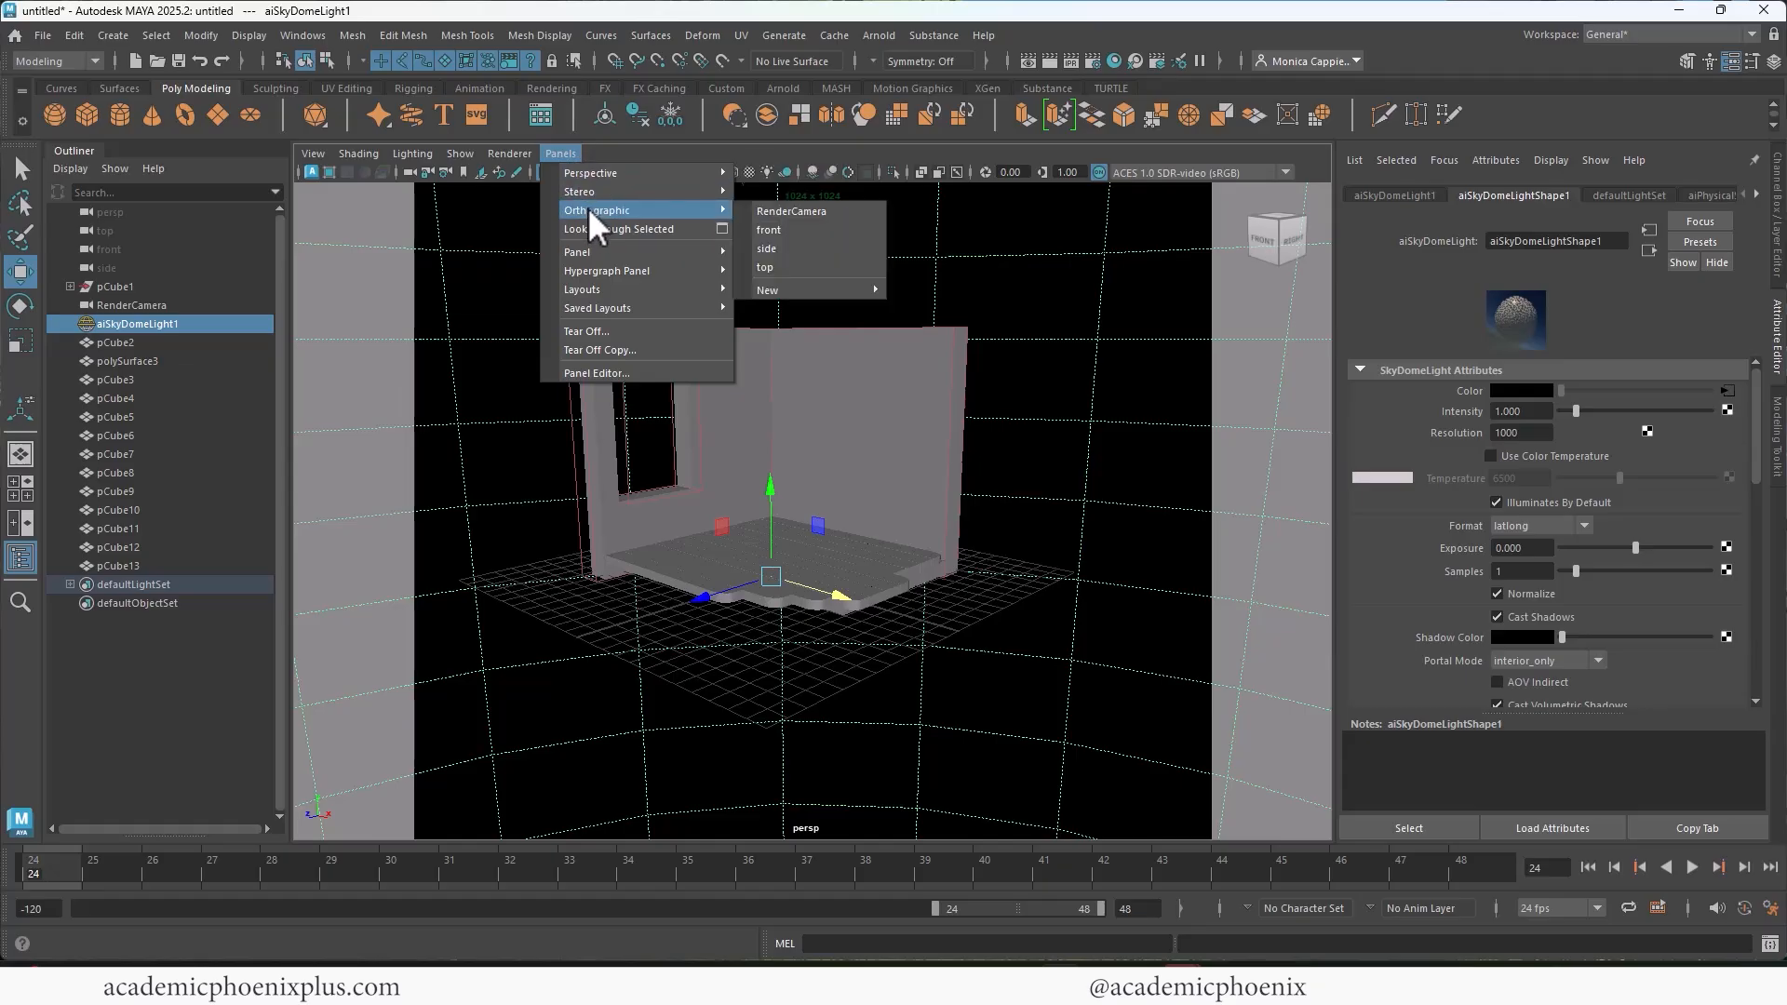
click(802, 210)
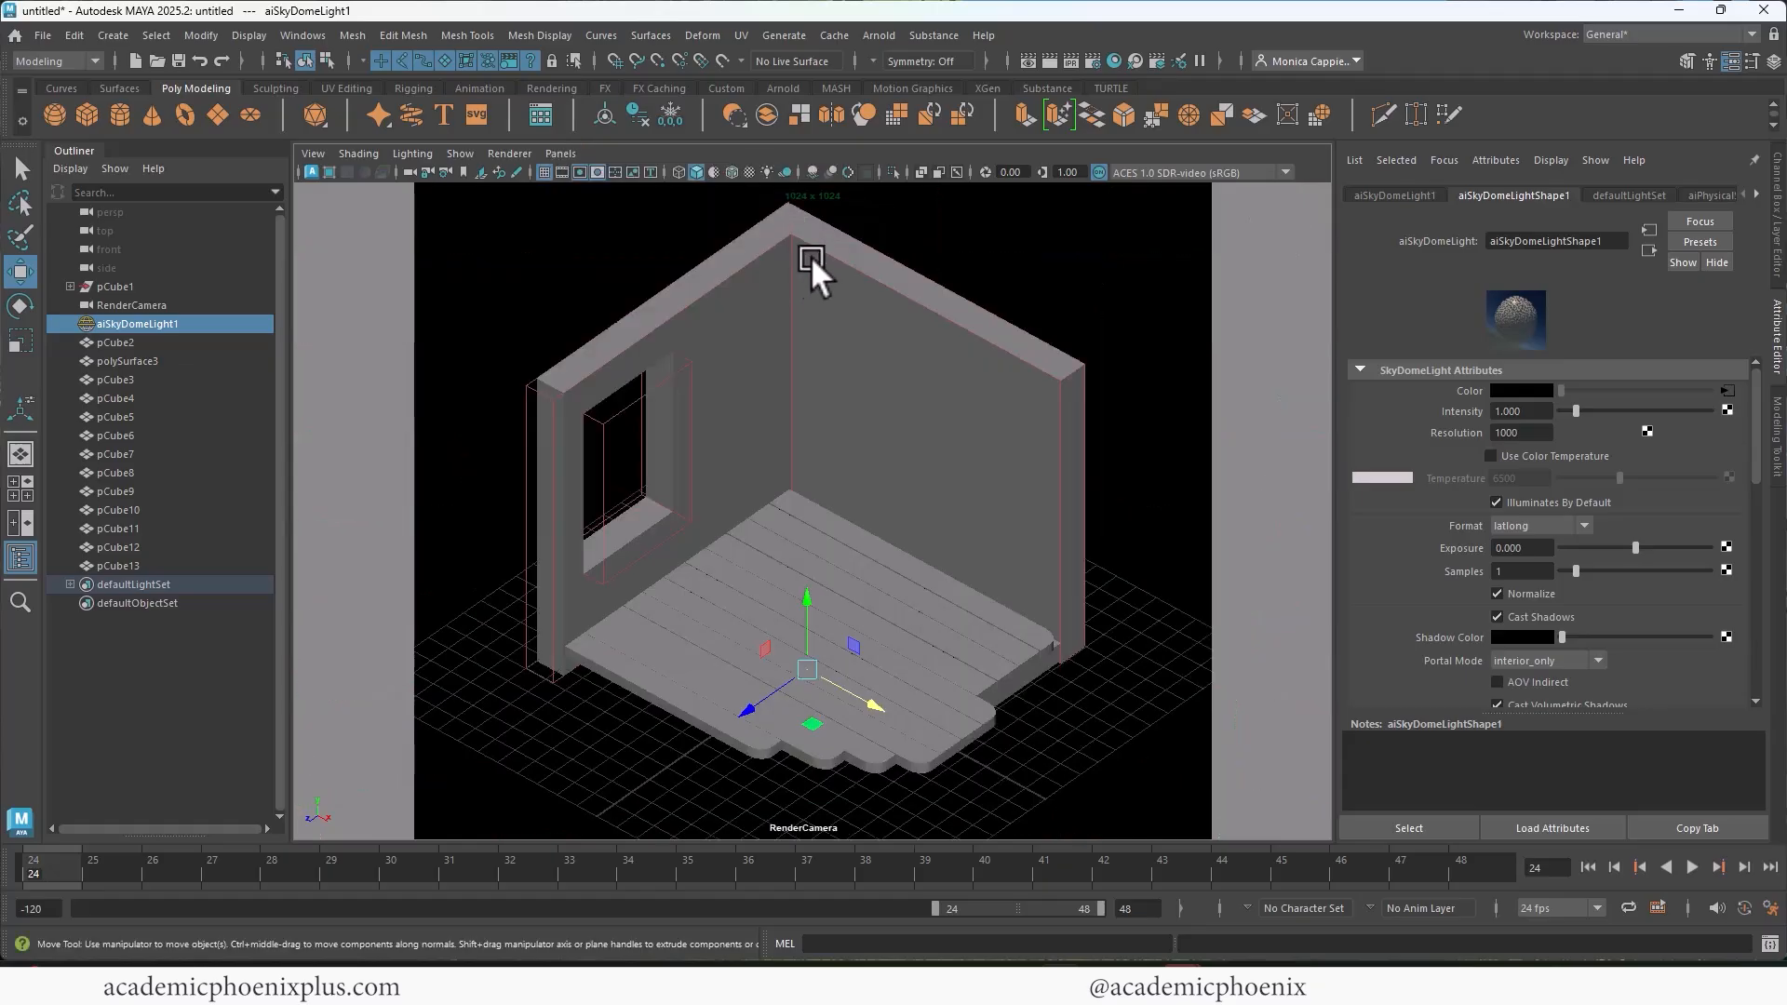
click(1050, 62)
Step: Return the viewport to the persp camera
click(561, 154)
mouse_move(578, 169)
click(805, 171)
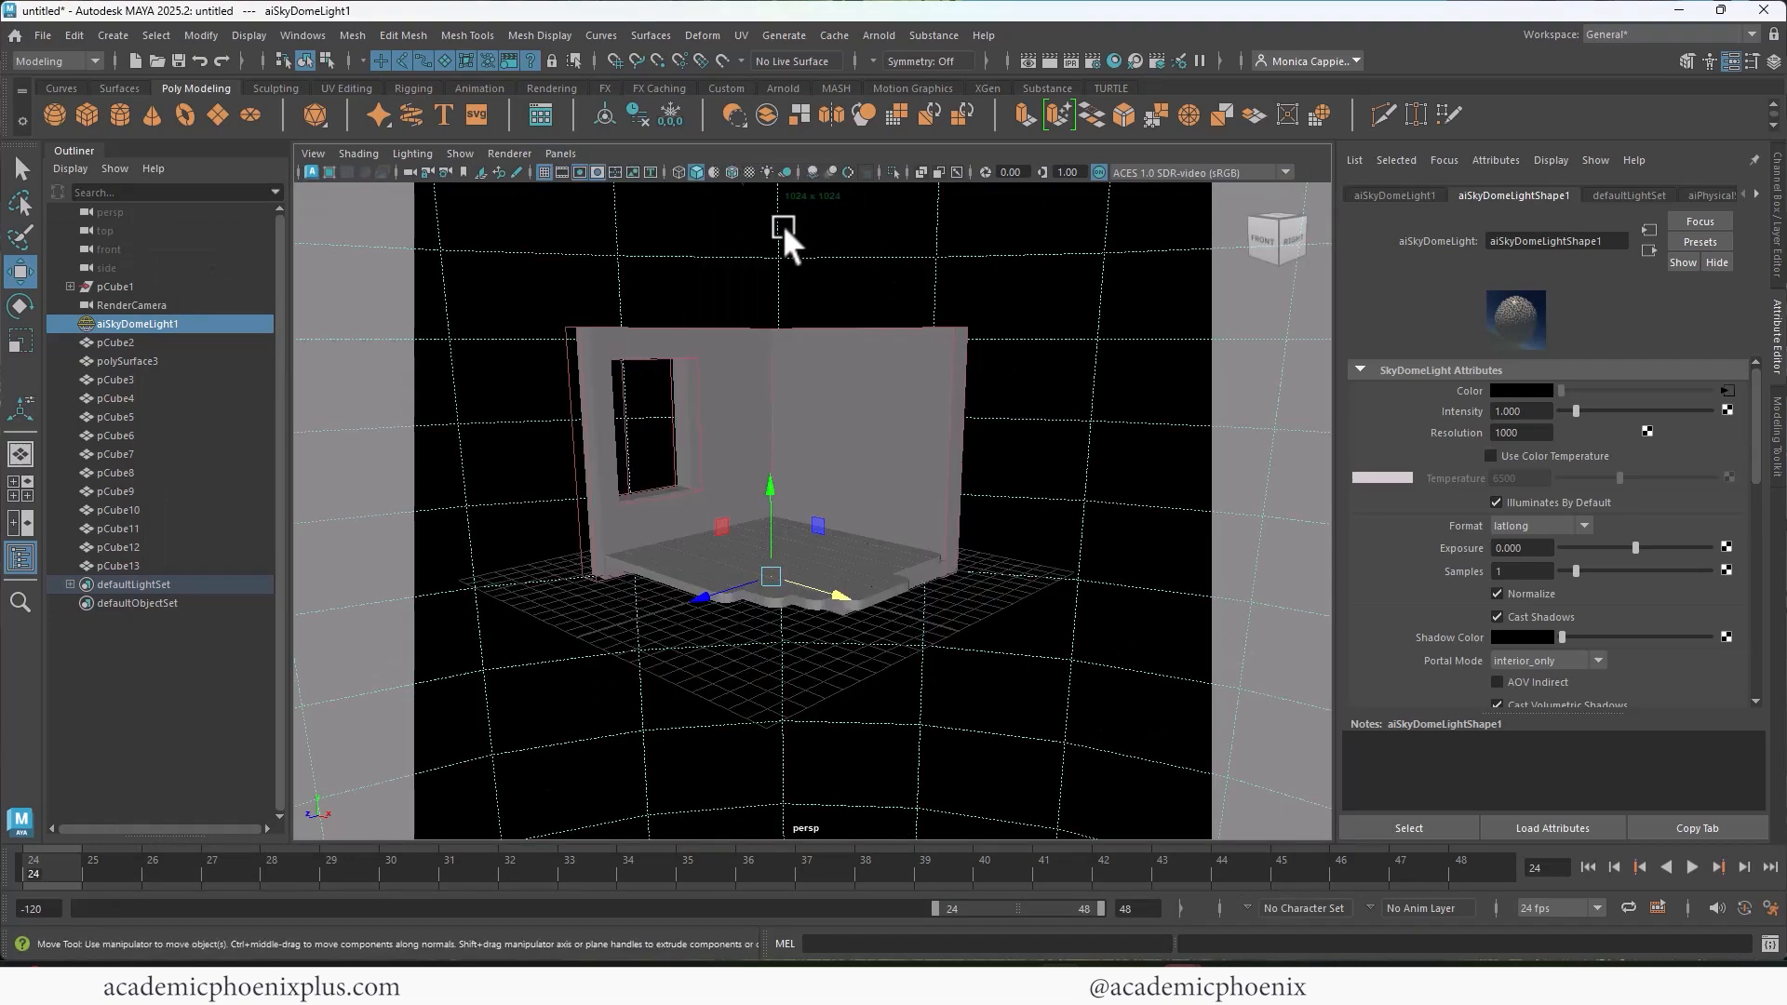
Step: Create a new project named IsometricCafe in D:/3D_projects with the default folder locations
click(43, 35)
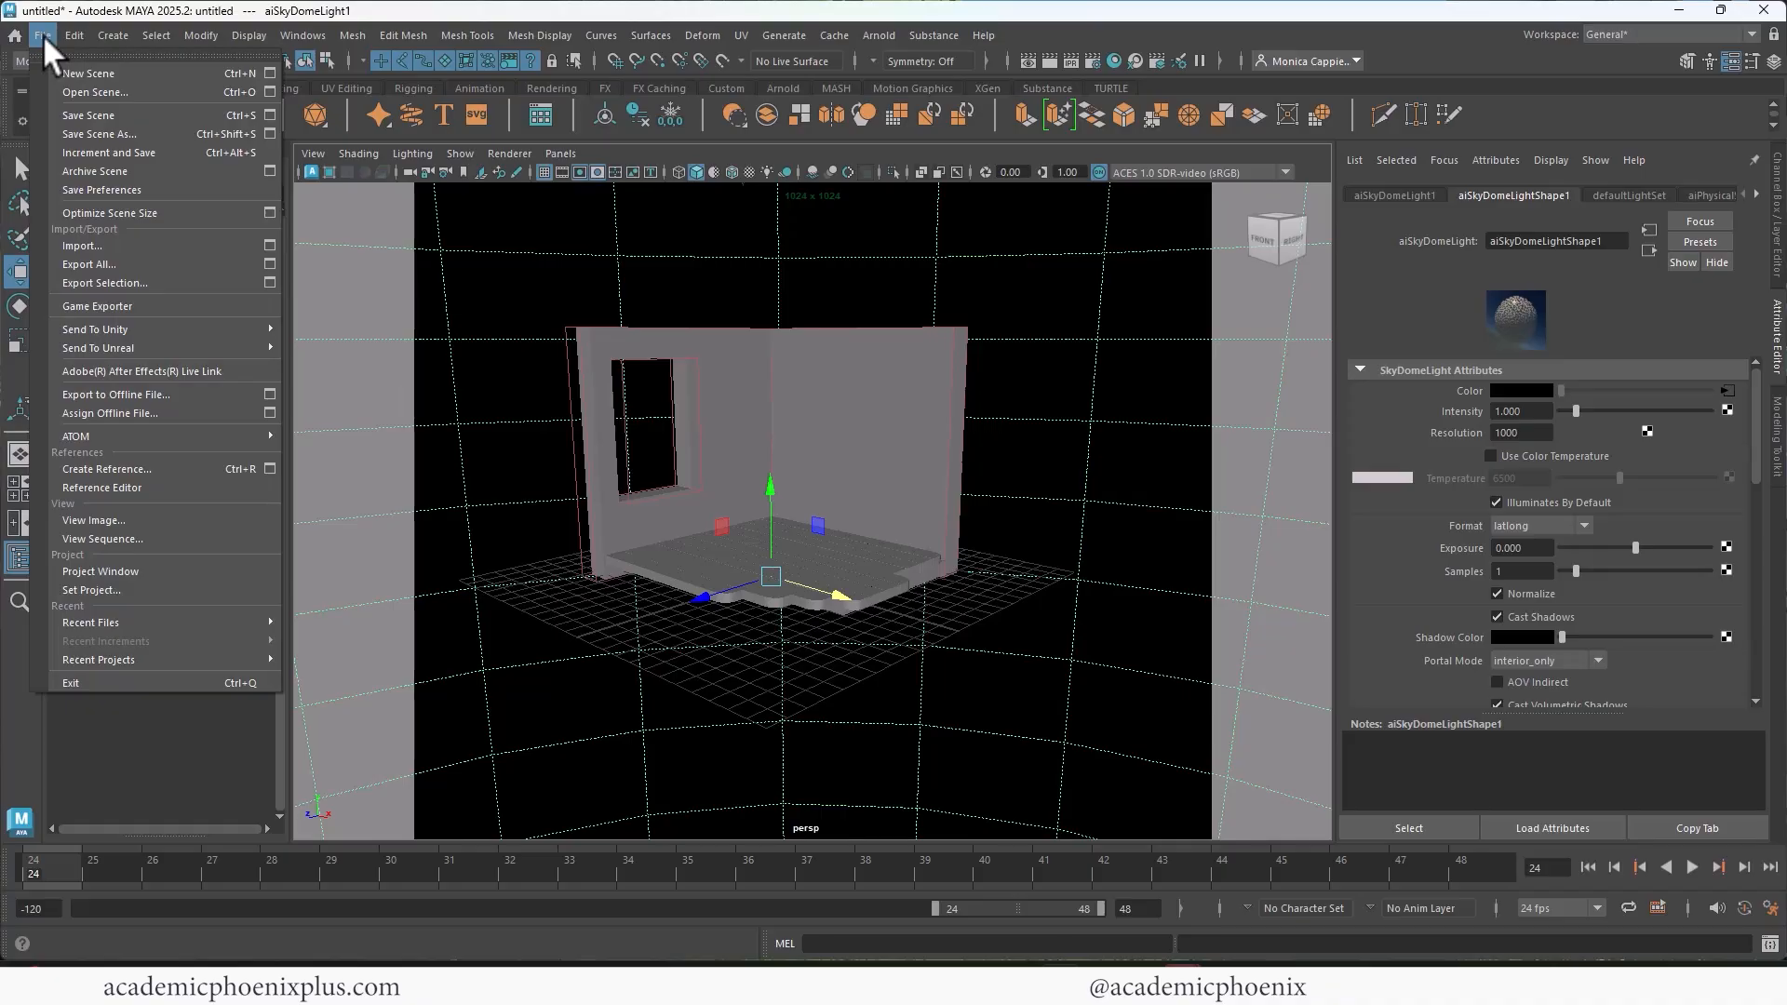
click(156, 574)
click(1105, 300)
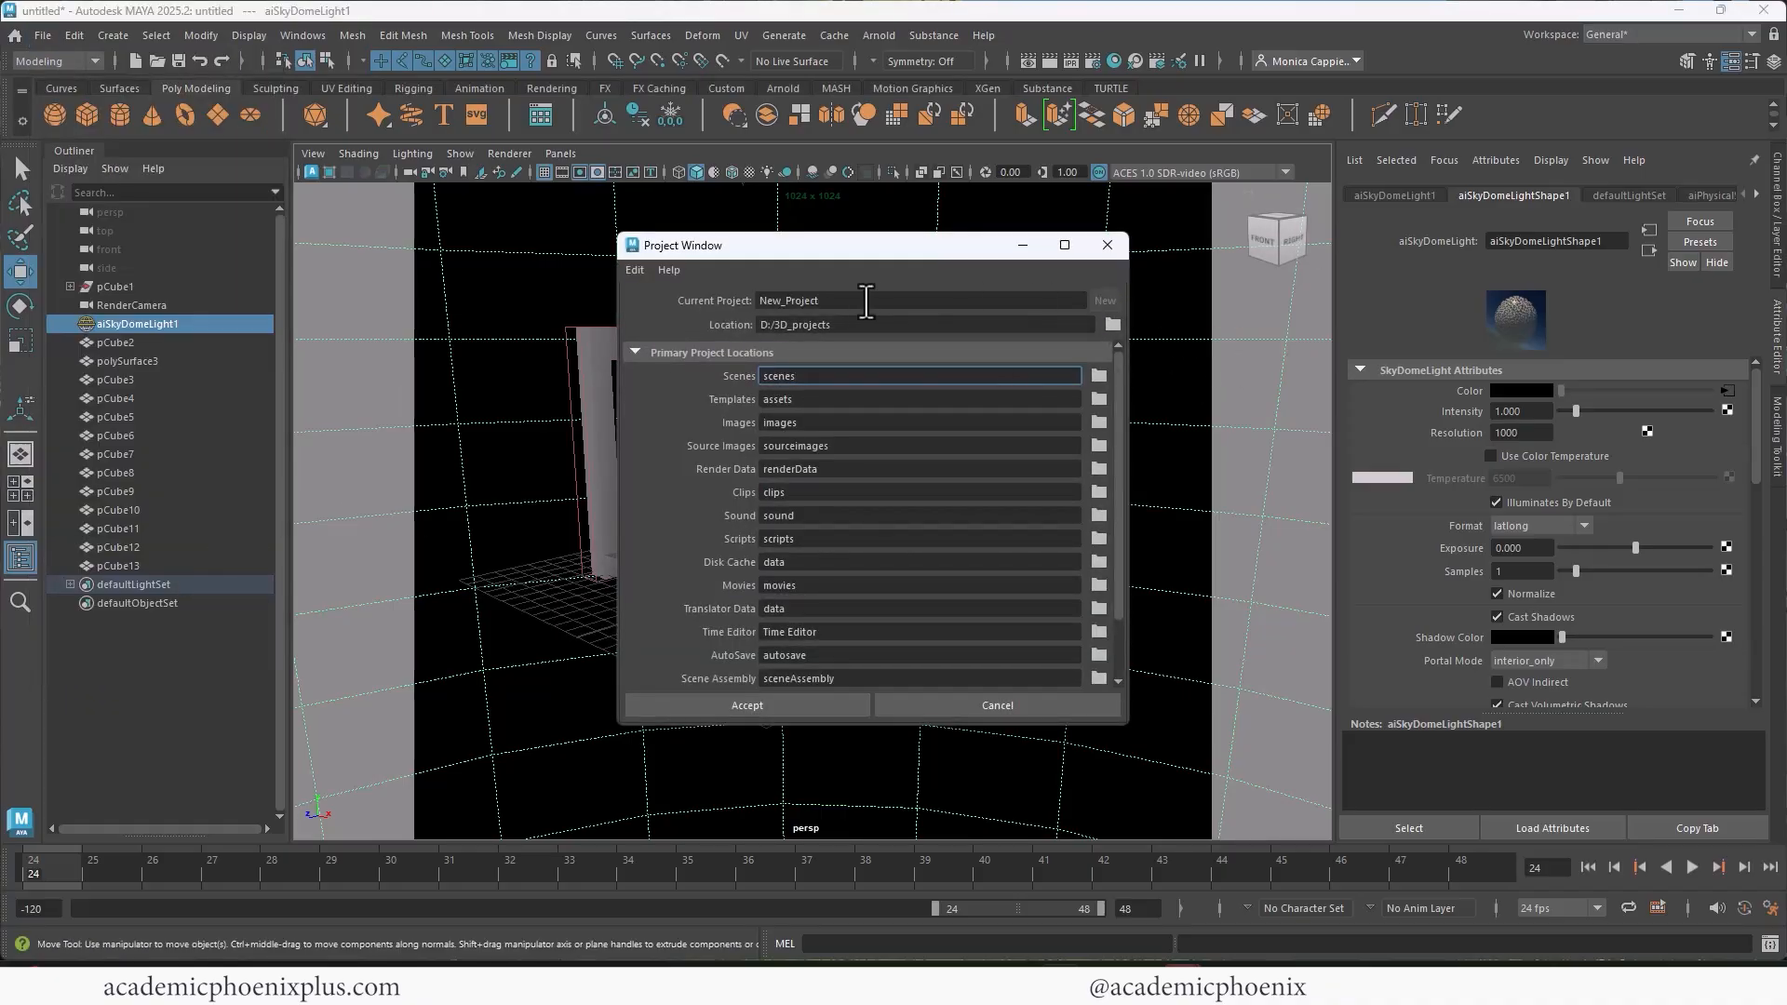
drag(875, 300, 661, 307)
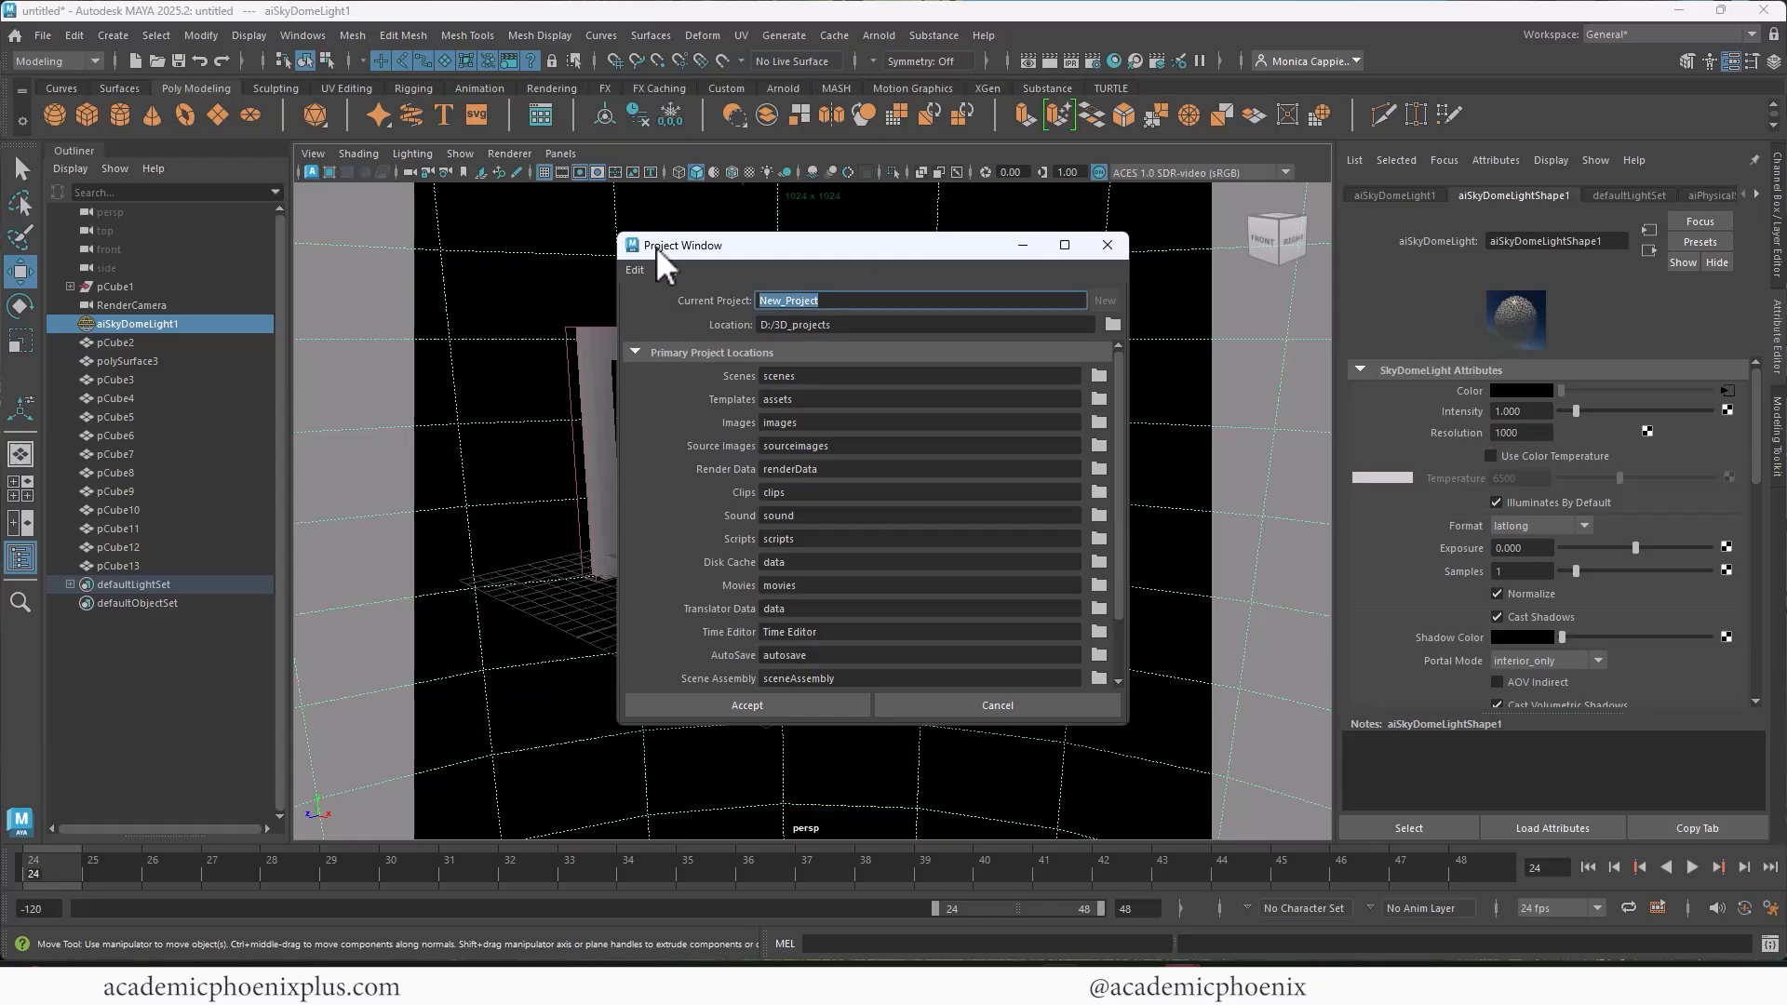
text(IsometricCafe)
click(789, 705)
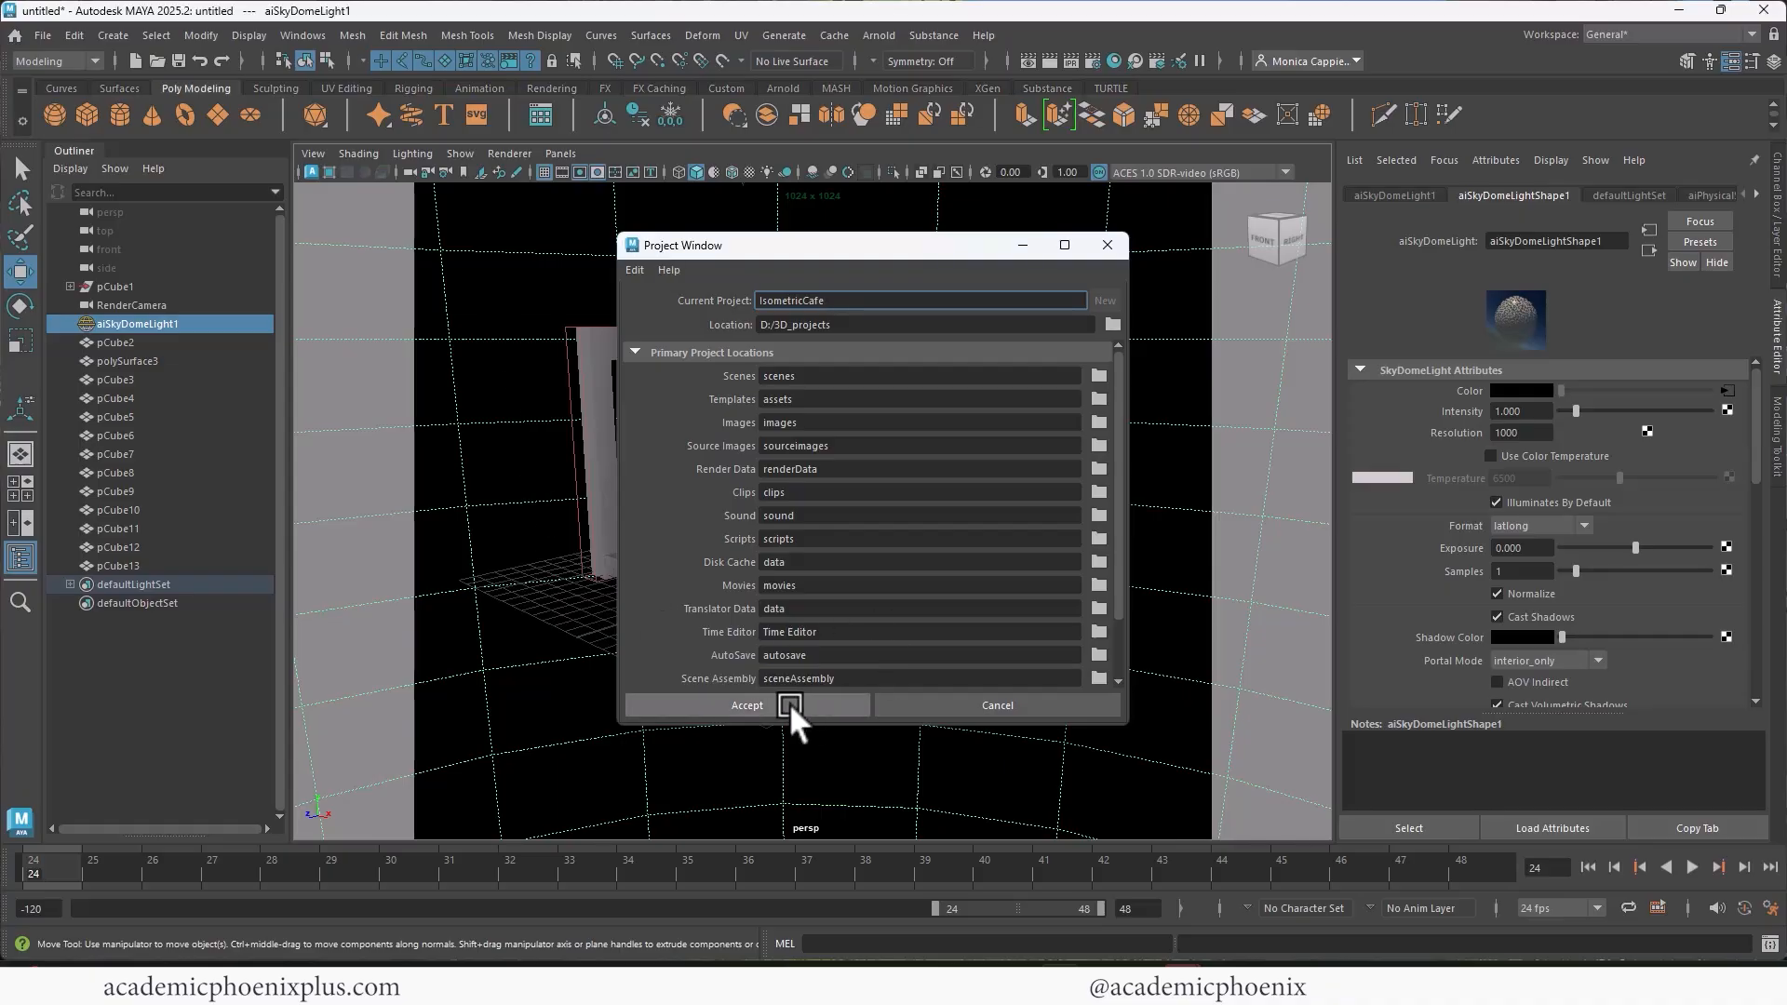
click(611, 403)
Step: Save the scene as IsometricCafe_v1_Base.ma in the project's scenes folder
click(43, 35)
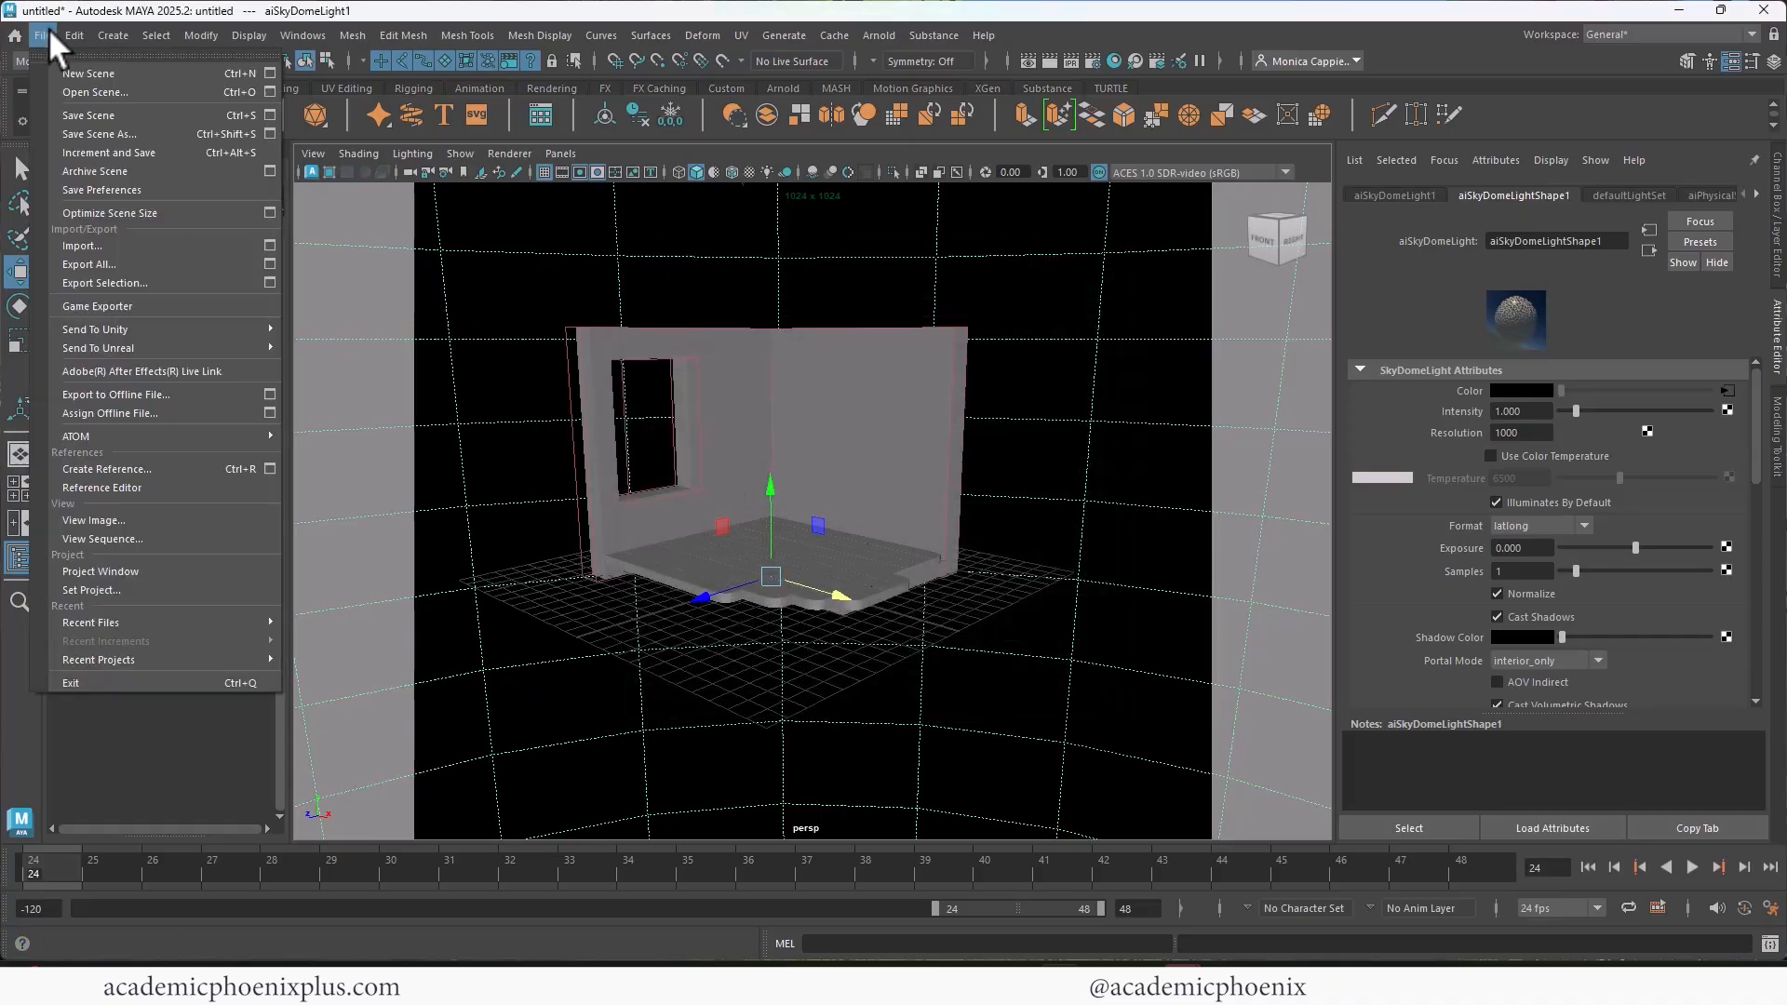
click(71, 116)
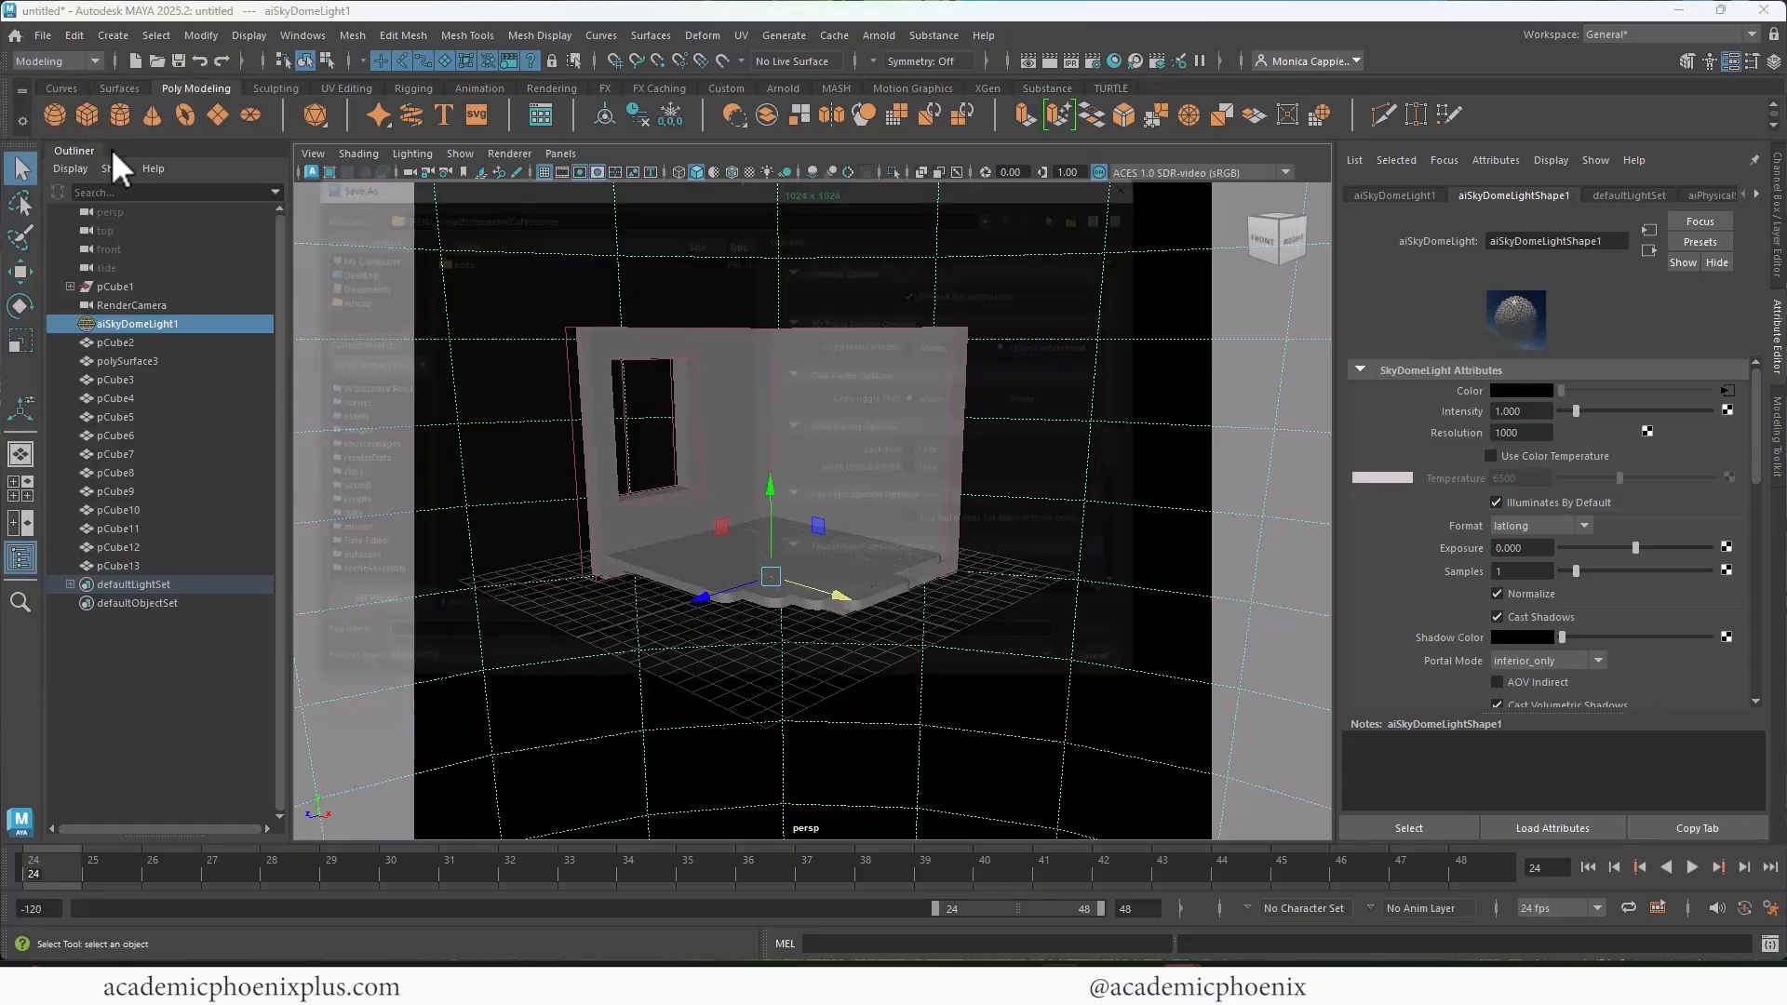
drag(442, 195, 568, 207)
click(593, 195)
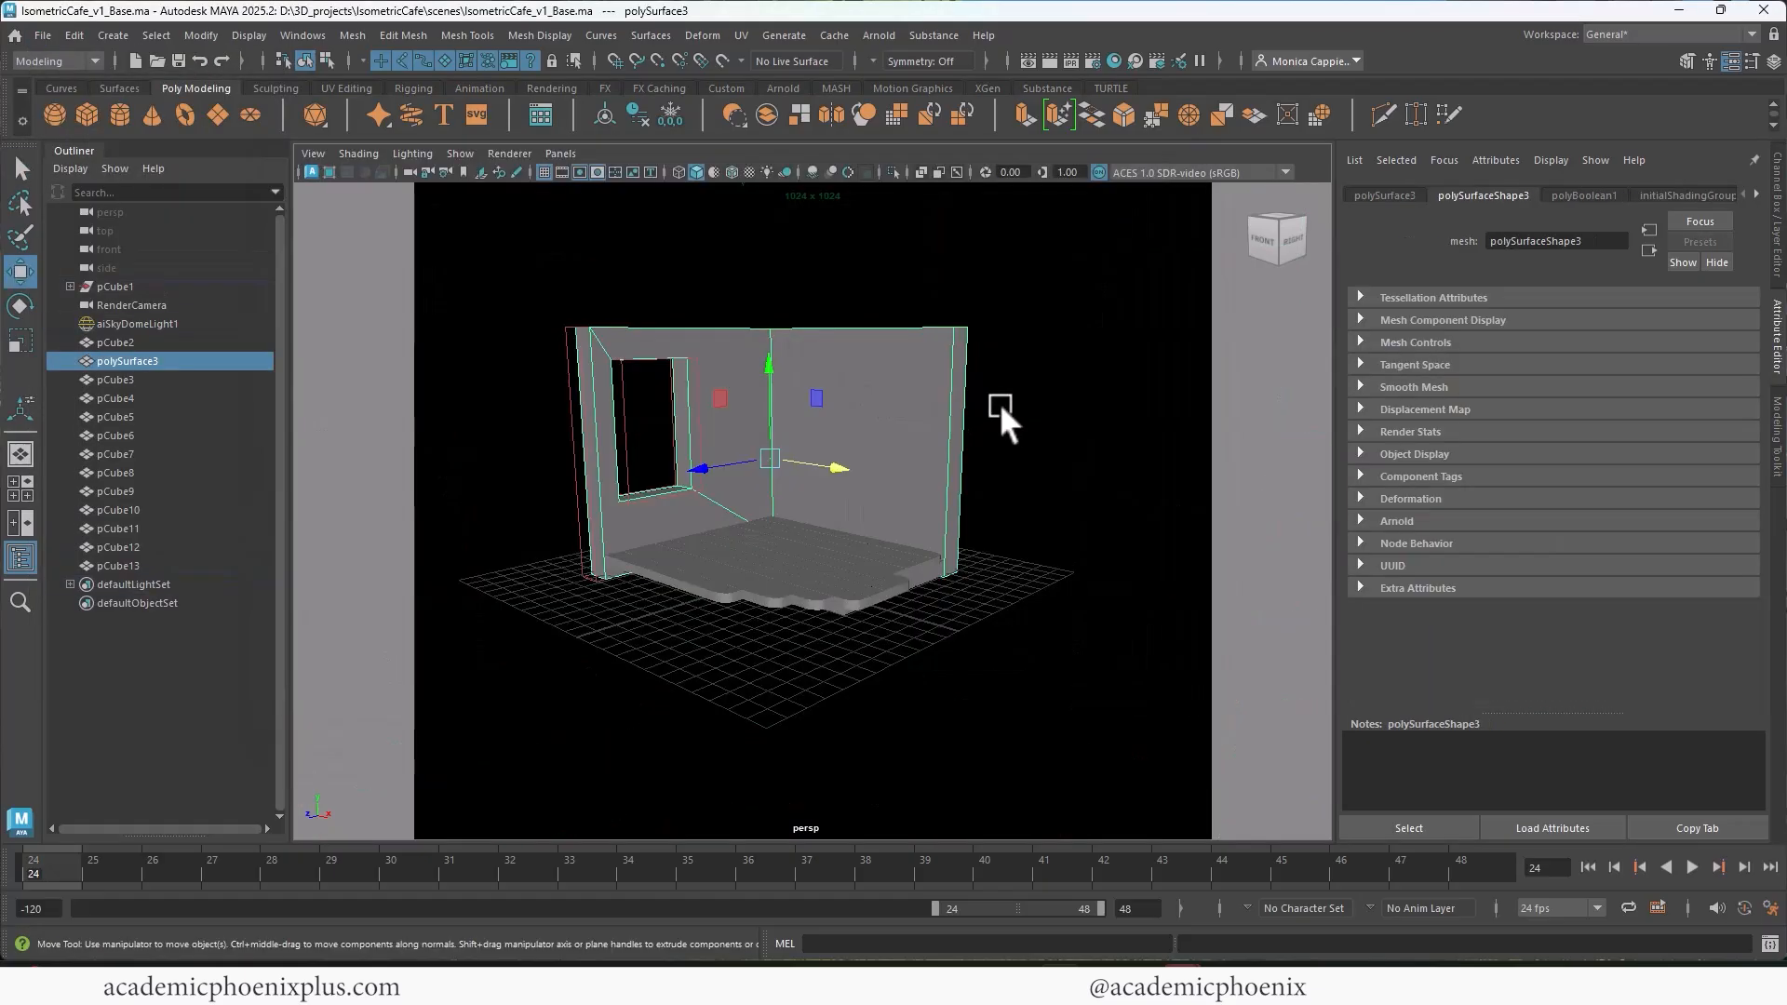
Step: Create a cube and shape it into a long counter block standing on the planks with one end against the windowed wall
mouse_move(998, 402)
alt+mouse_down()
mouse_move(950, 371)
mouse_move(1051, 359)
mouse_move(983, 424)
mouse_move(1040, 402)
mouse_move(980, 420)
alt+mouse_up()
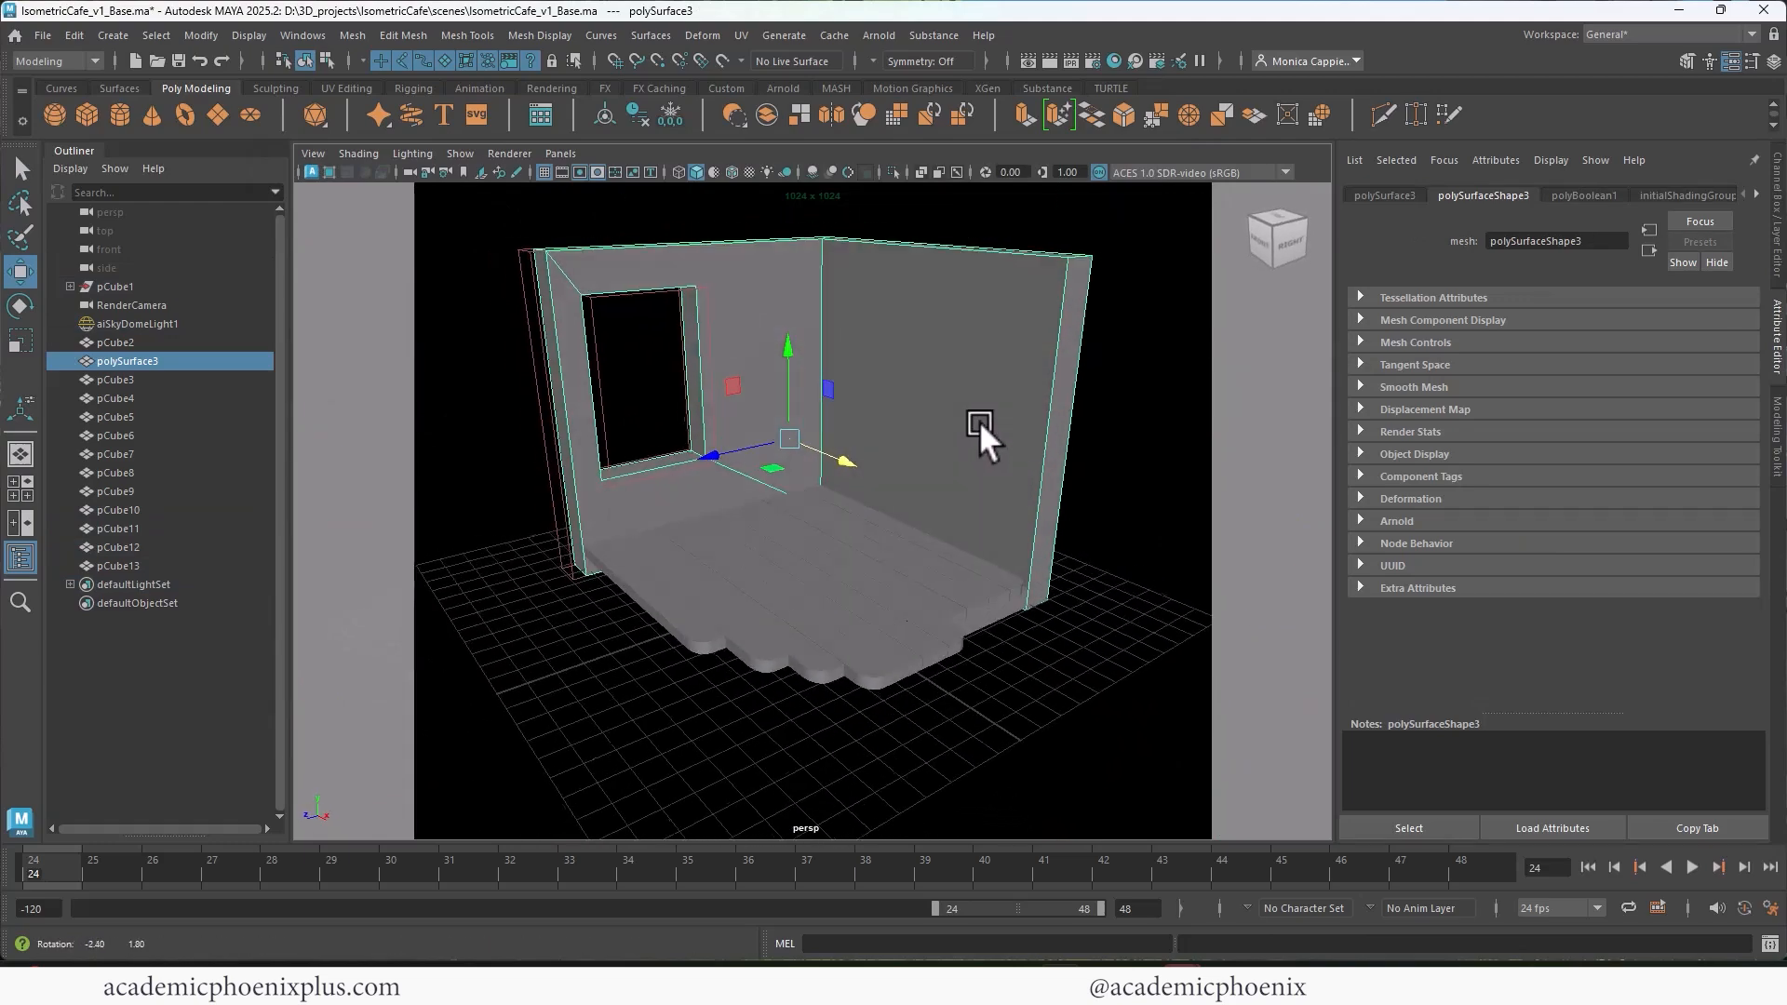
scroll(942, 428, up, 3)
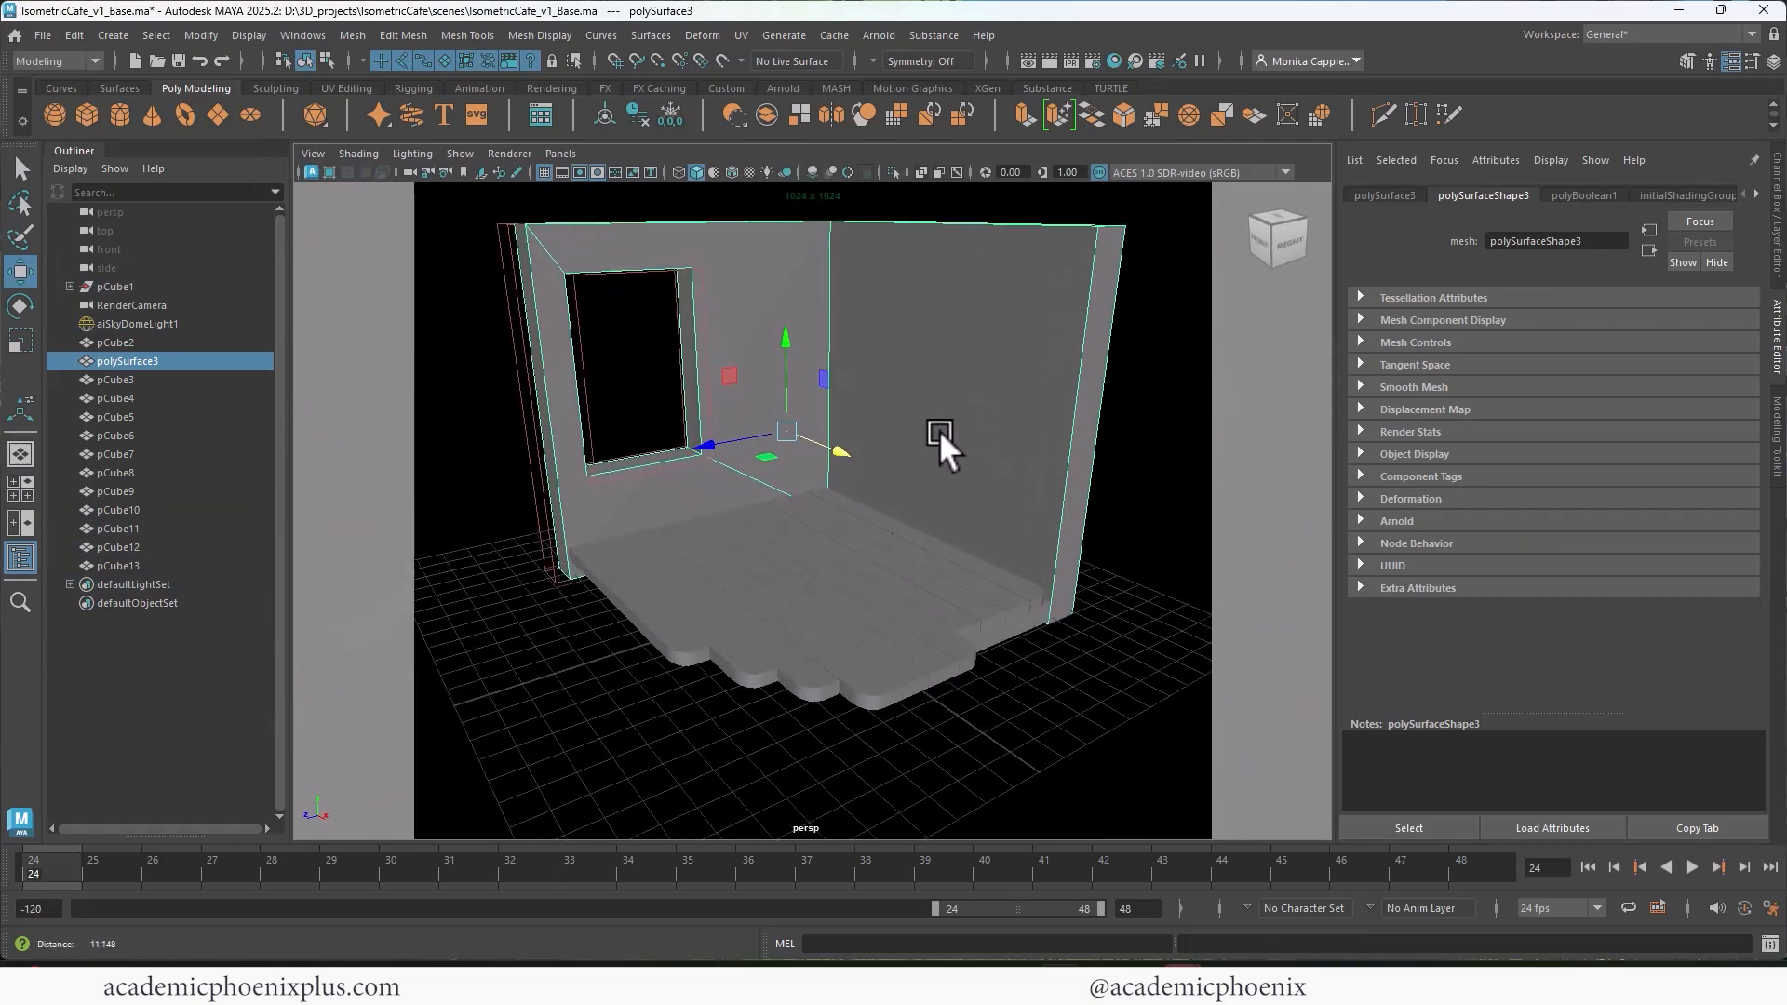
click(86, 114)
drag(797, 512, 831, 476)
key(r)
key(w)
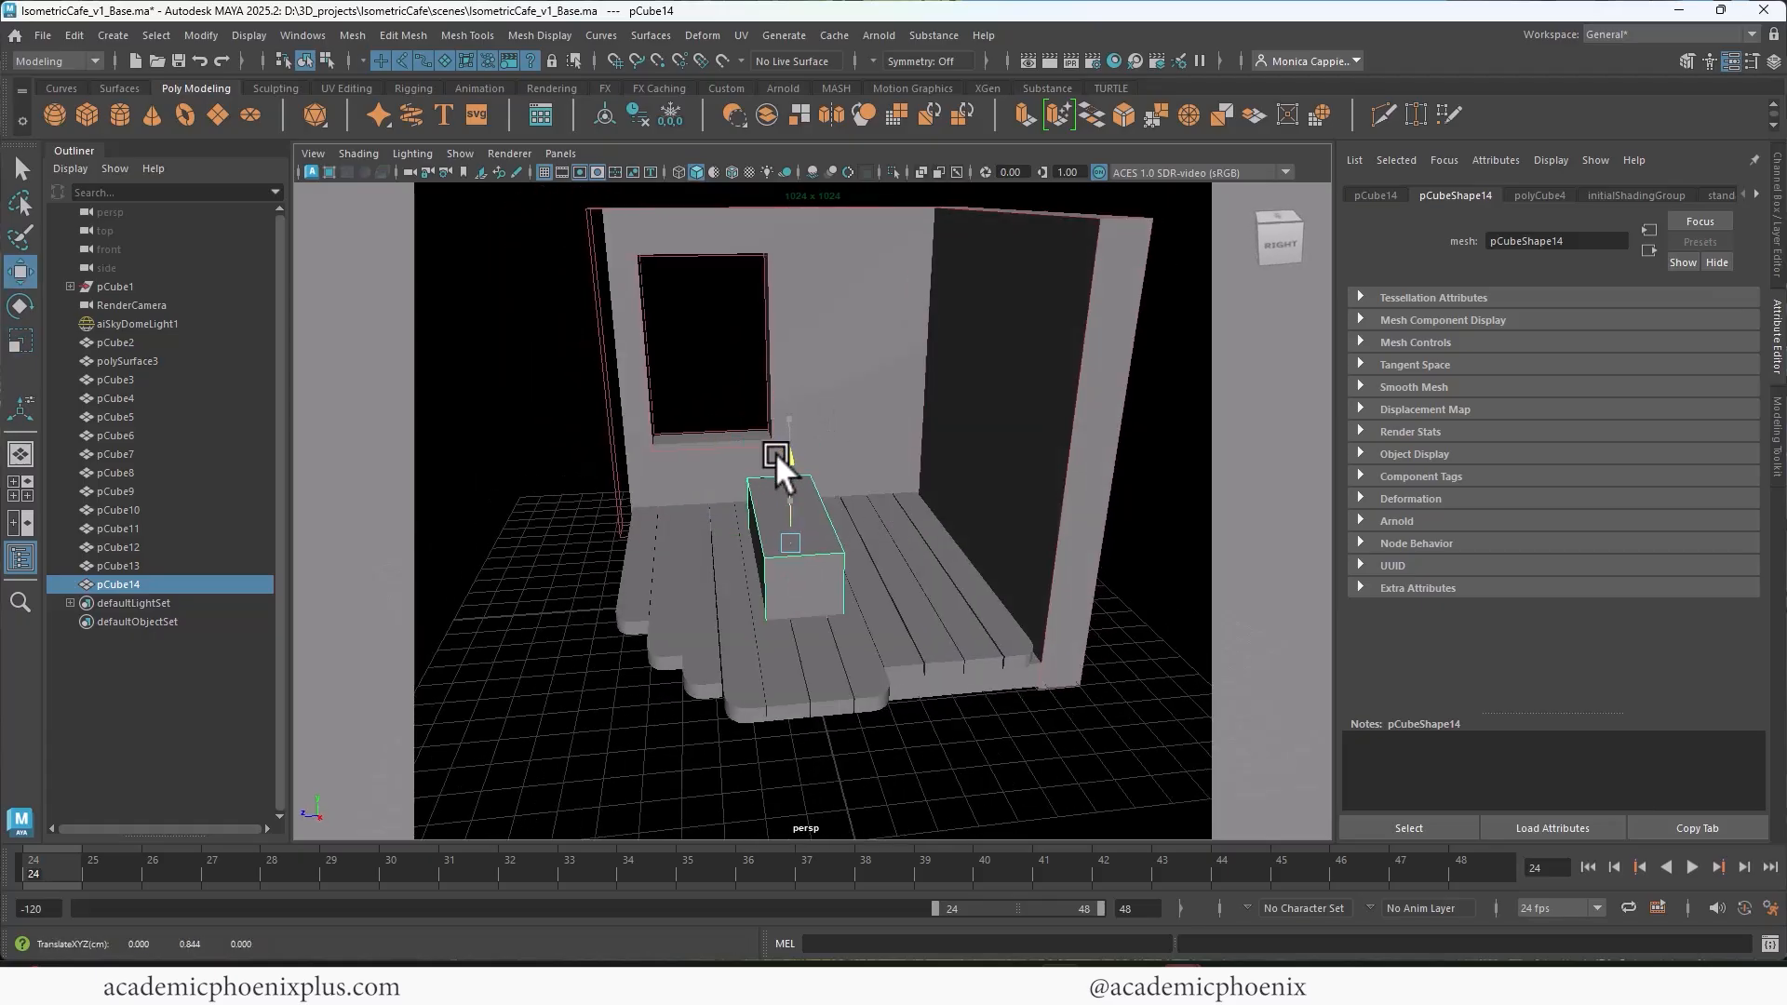
drag(707, 527, 825, 508)
key(r)
key(w)
alt+right_drag(824, 508, 1073, 499)
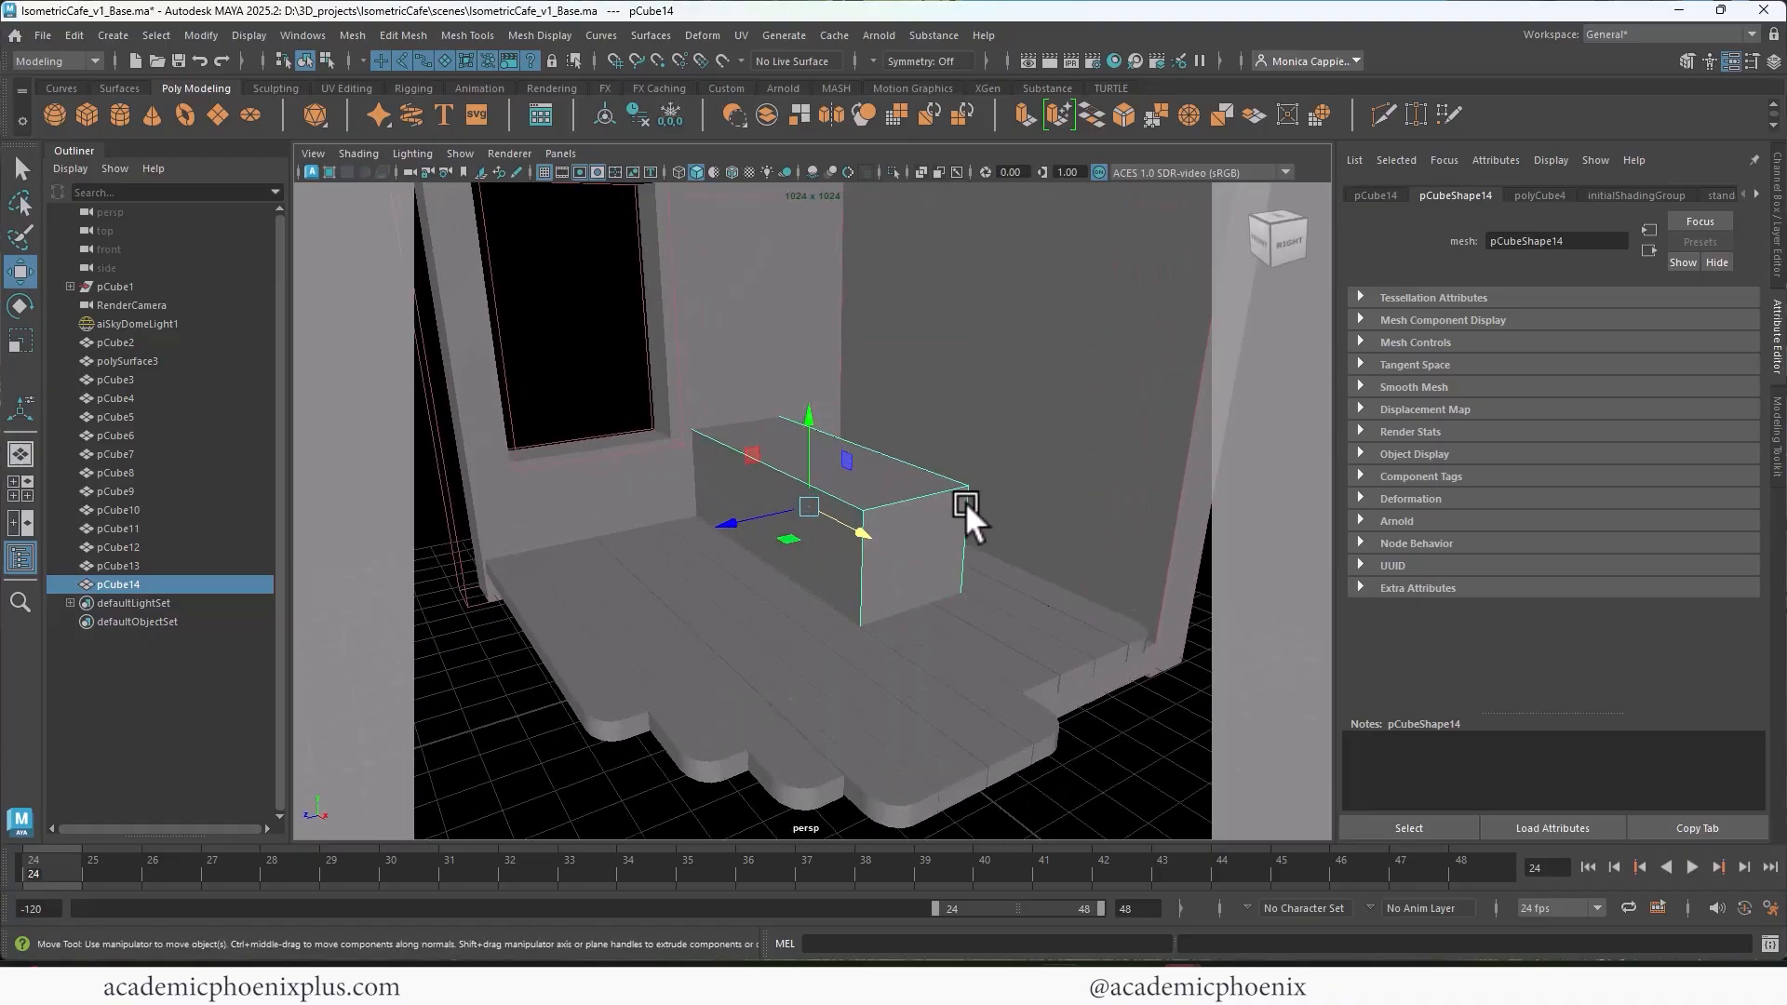
Step: Bevel the counter block's edges with a fraction of 0.2 and 2 segments
key(ctrl+b)
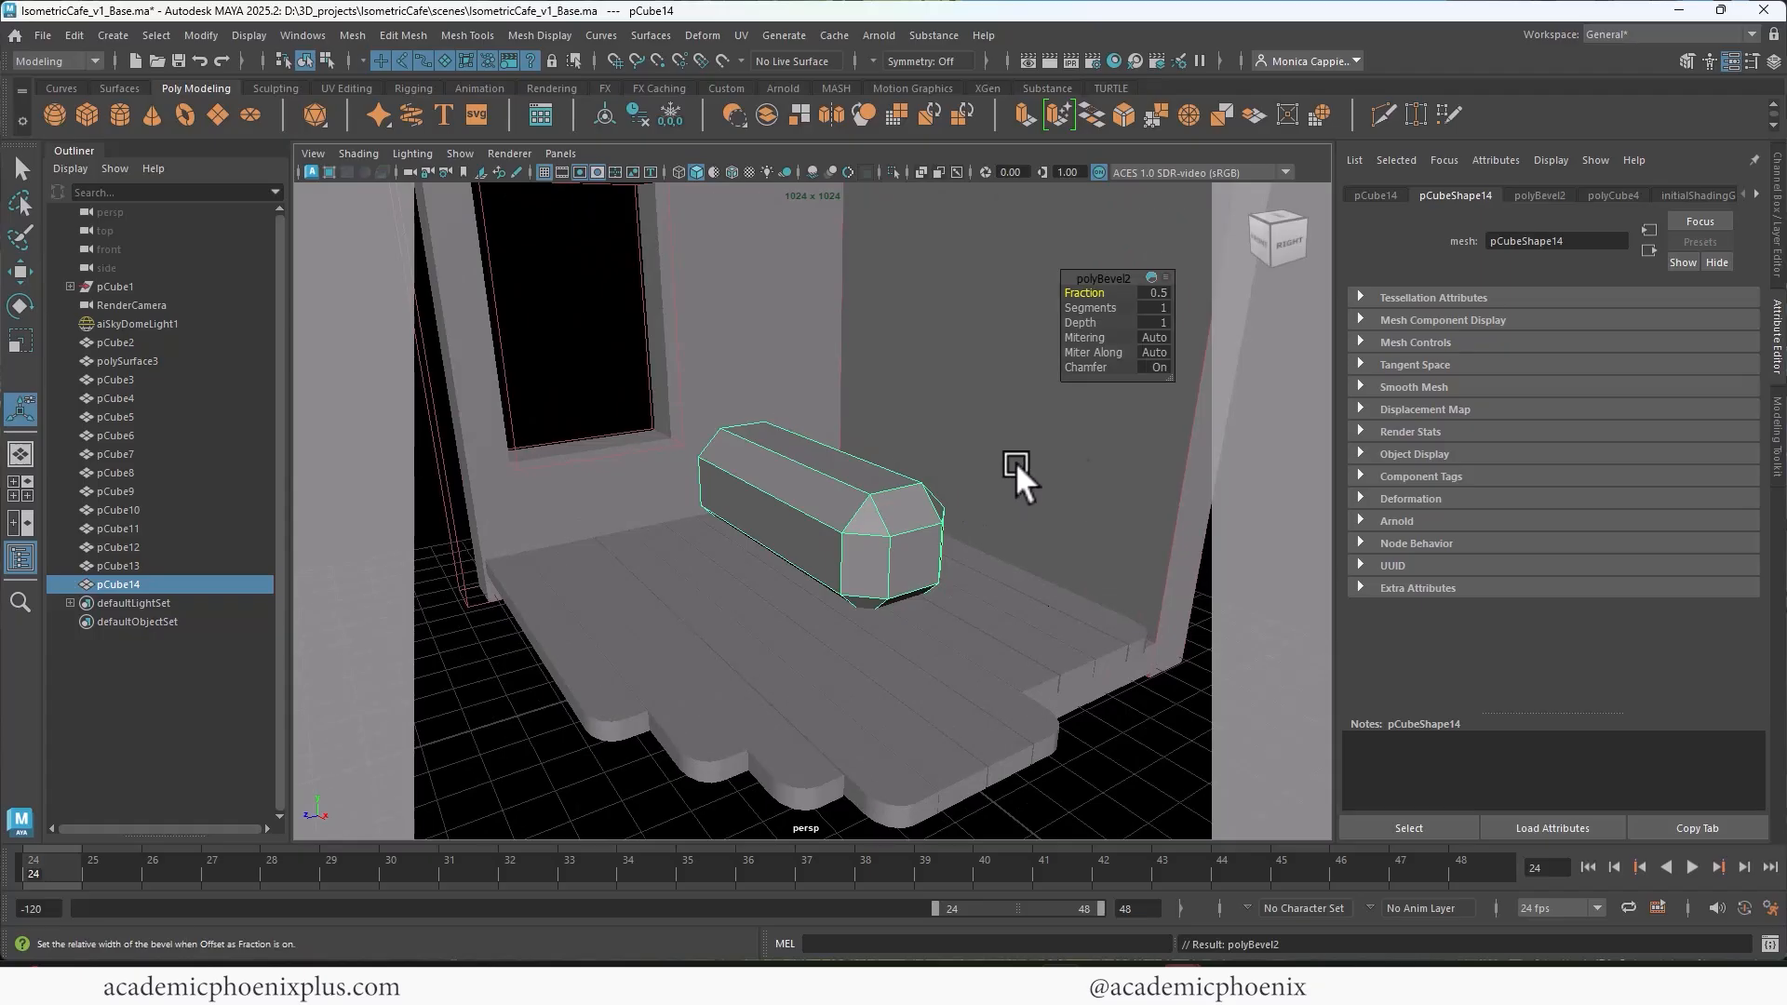
drag(1121, 299, 1154, 291)
click(1085, 292)
middle_drag(825, 402, 840, 407)
drag(1111, 292, 1022, 290)
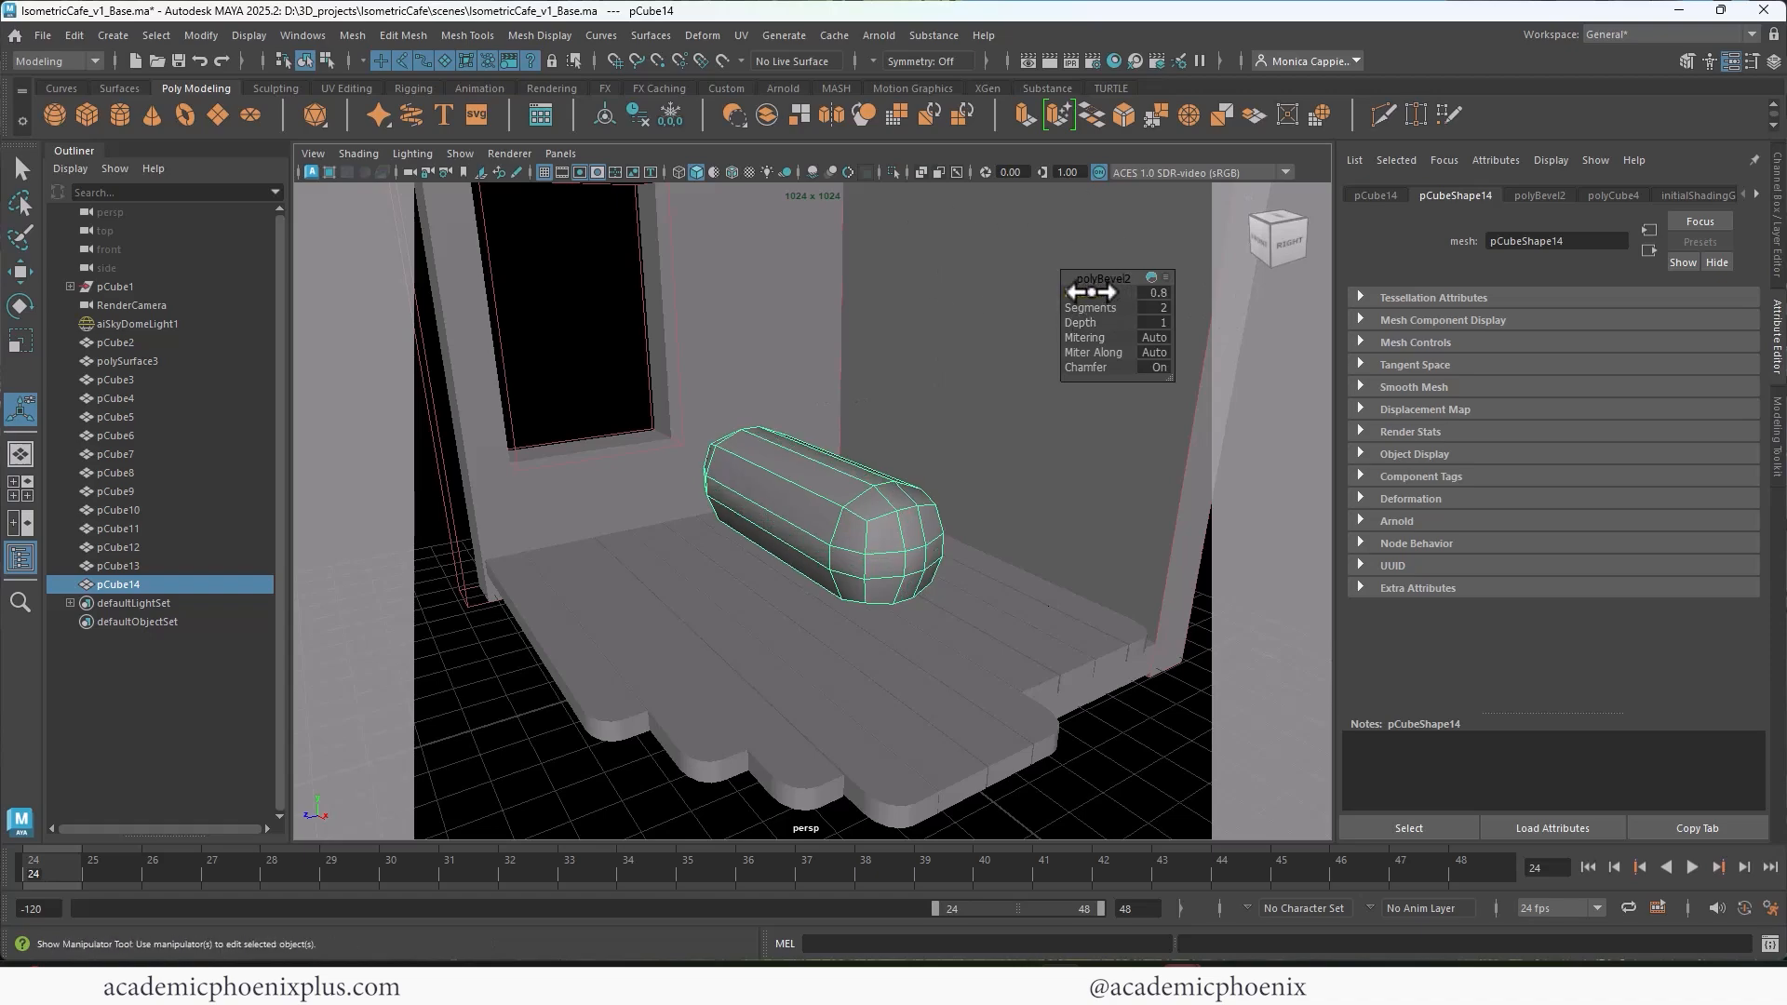
drag(1112, 293, 1061, 296)
click(1156, 294)
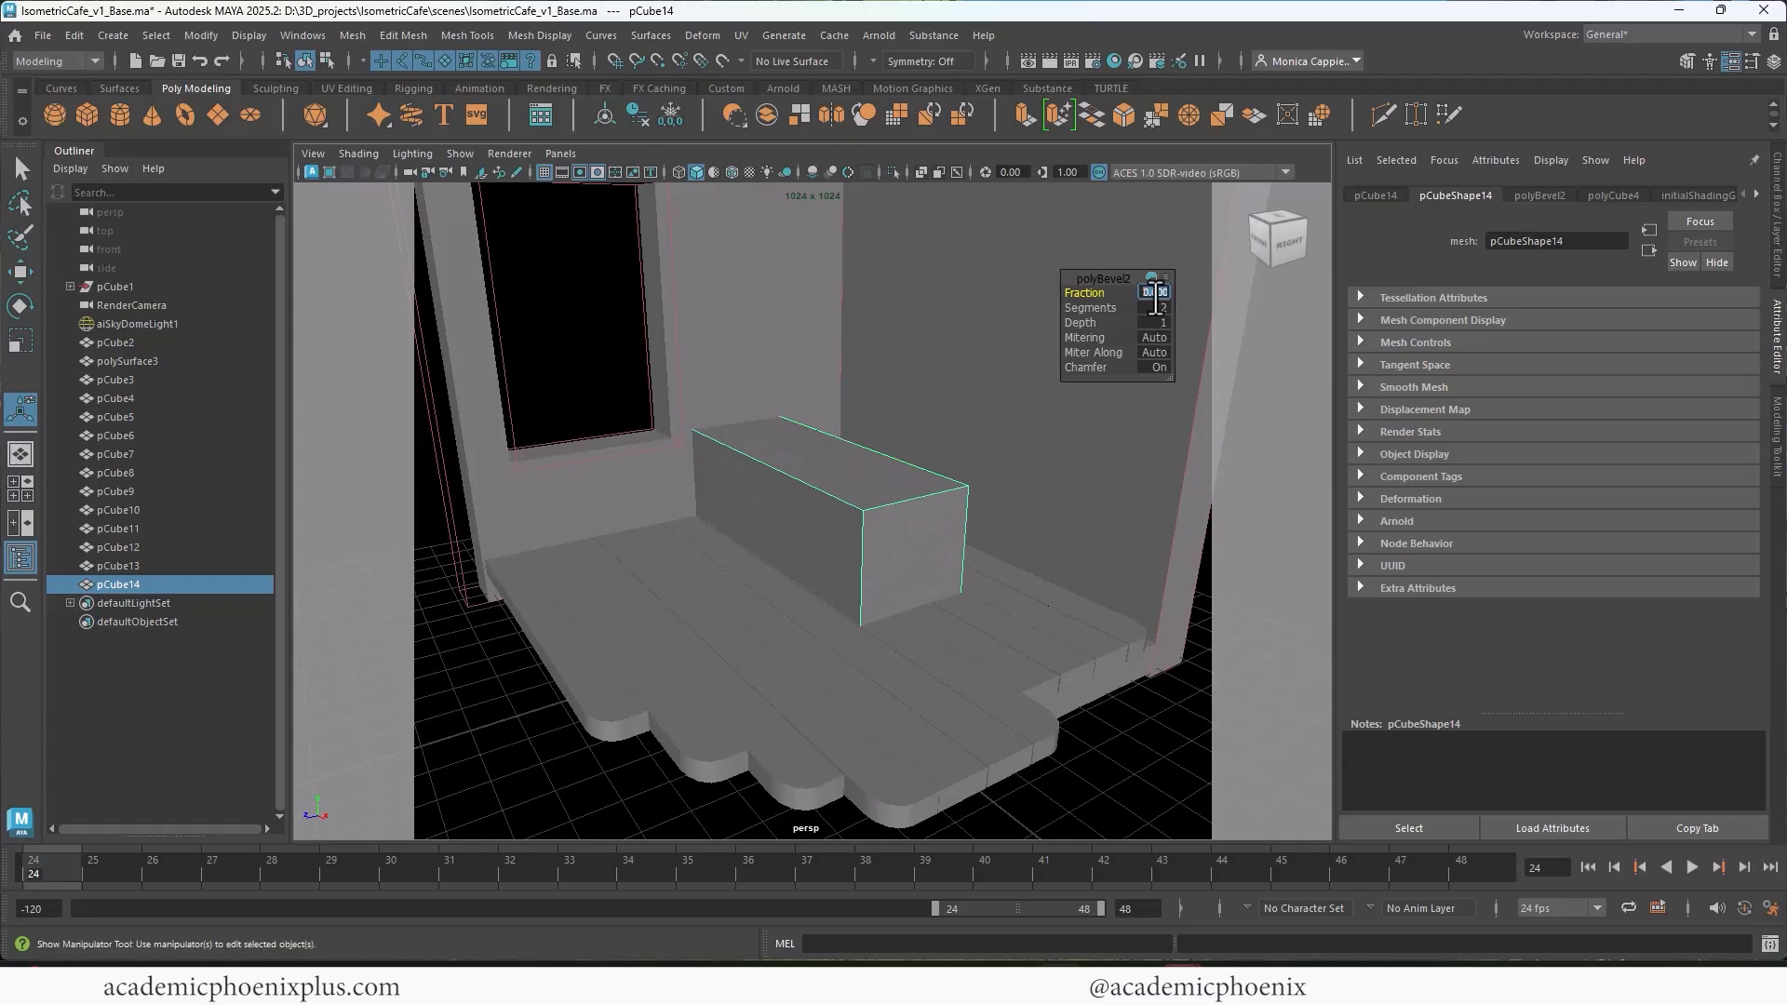
text(.2)
key(Return)
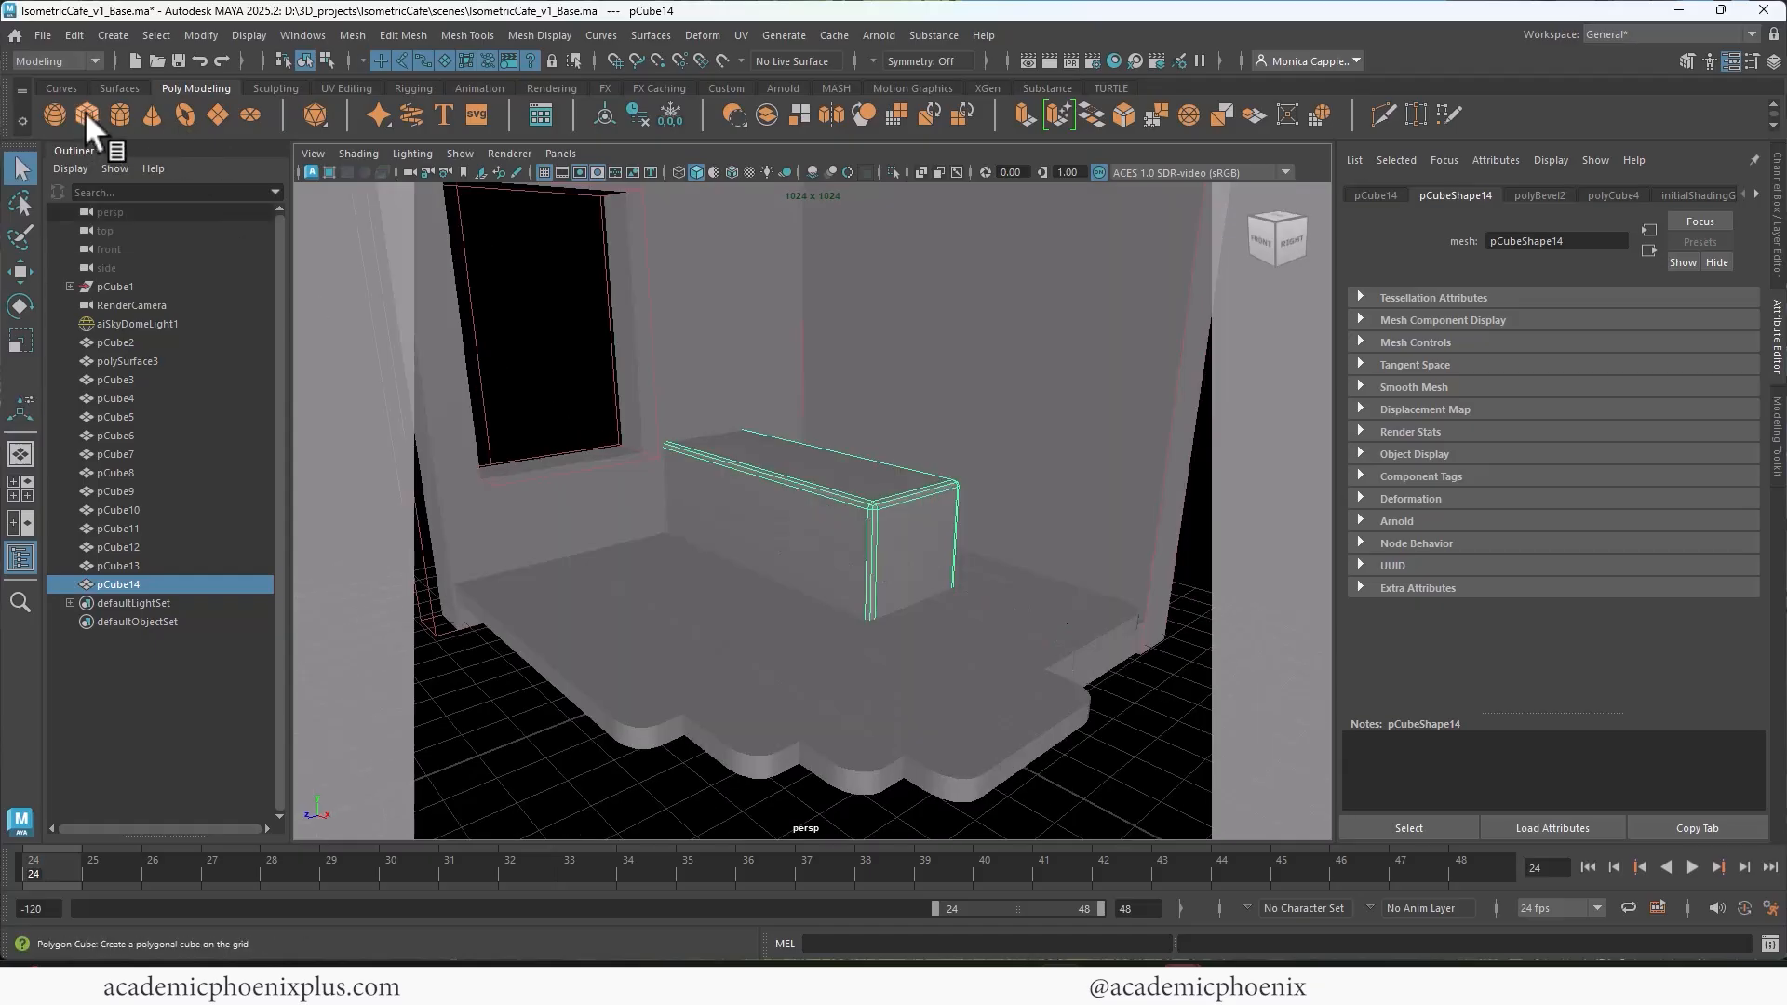
Step: Create a second cube for the countertop, flatten it into a slab, and raise it above the counter block
click(87, 114)
mouse_move(773, 626)
mouse_down()
mouse_move(765, 572)
mouse_move(846, 337)
mouse_move(768, 399)
mouse_move(750, 440)
mouse_up()
key(r)
key(w)
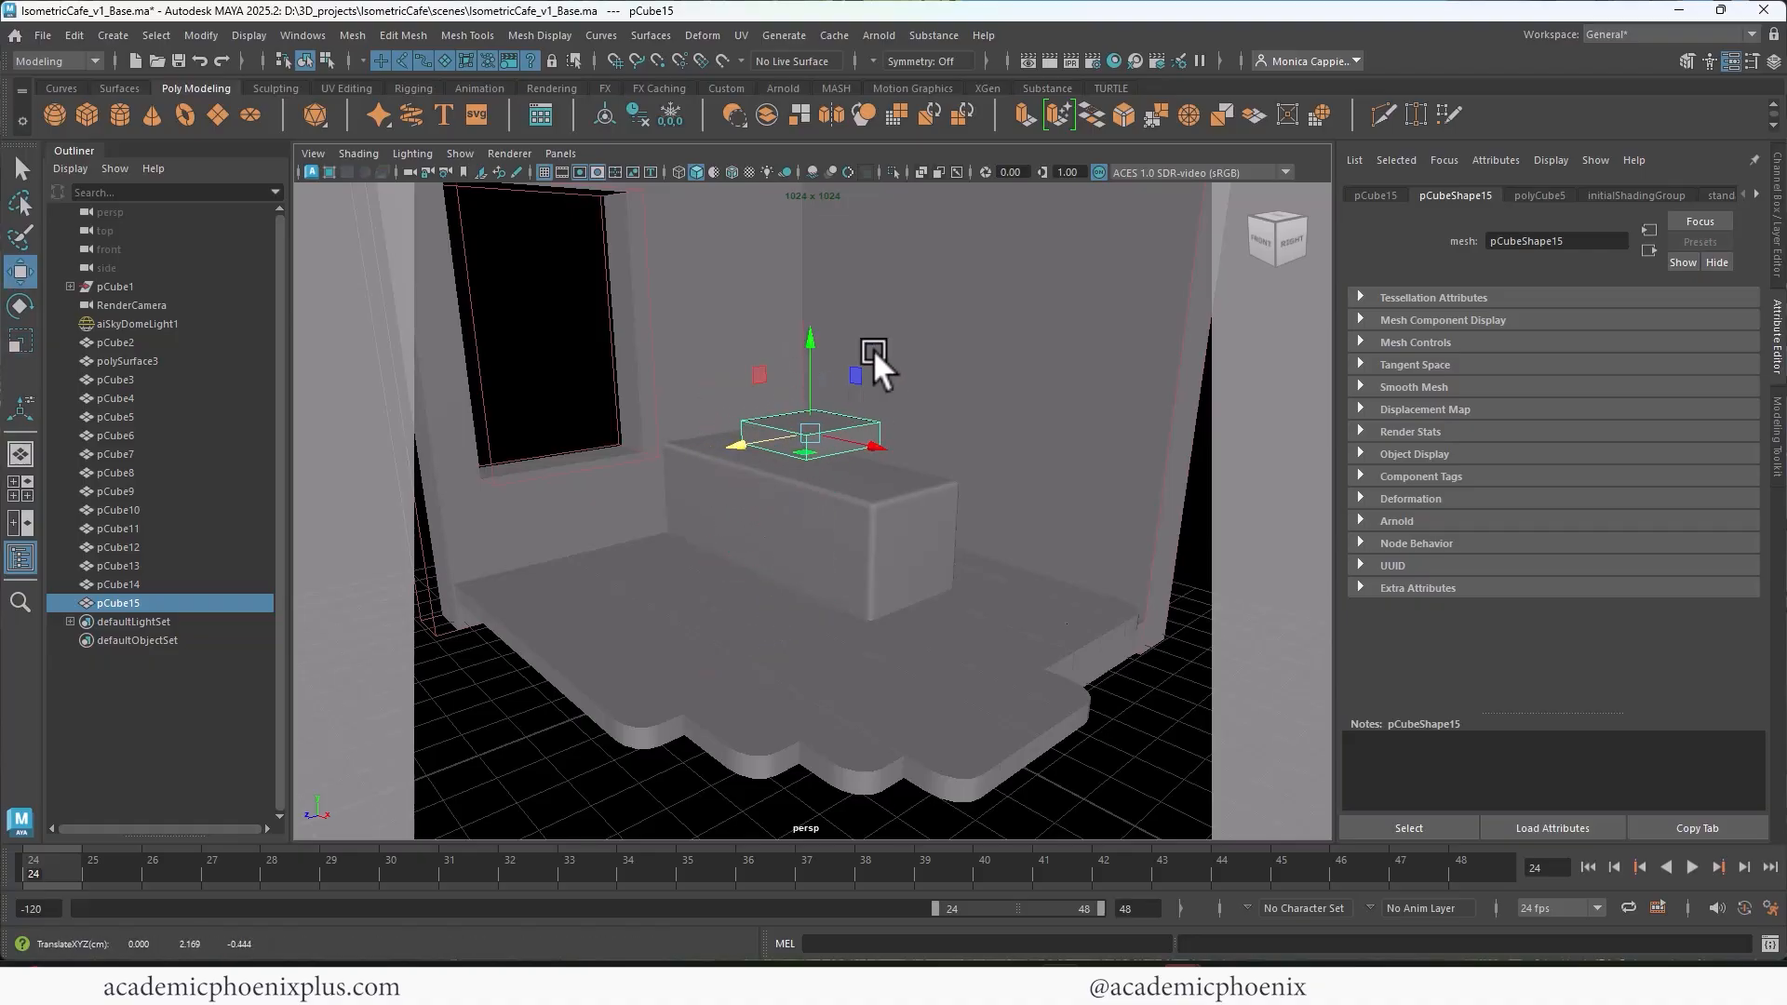
drag(808, 343, 812, 302)
Step: Try deleting the counter block's top face
click(867, 485)
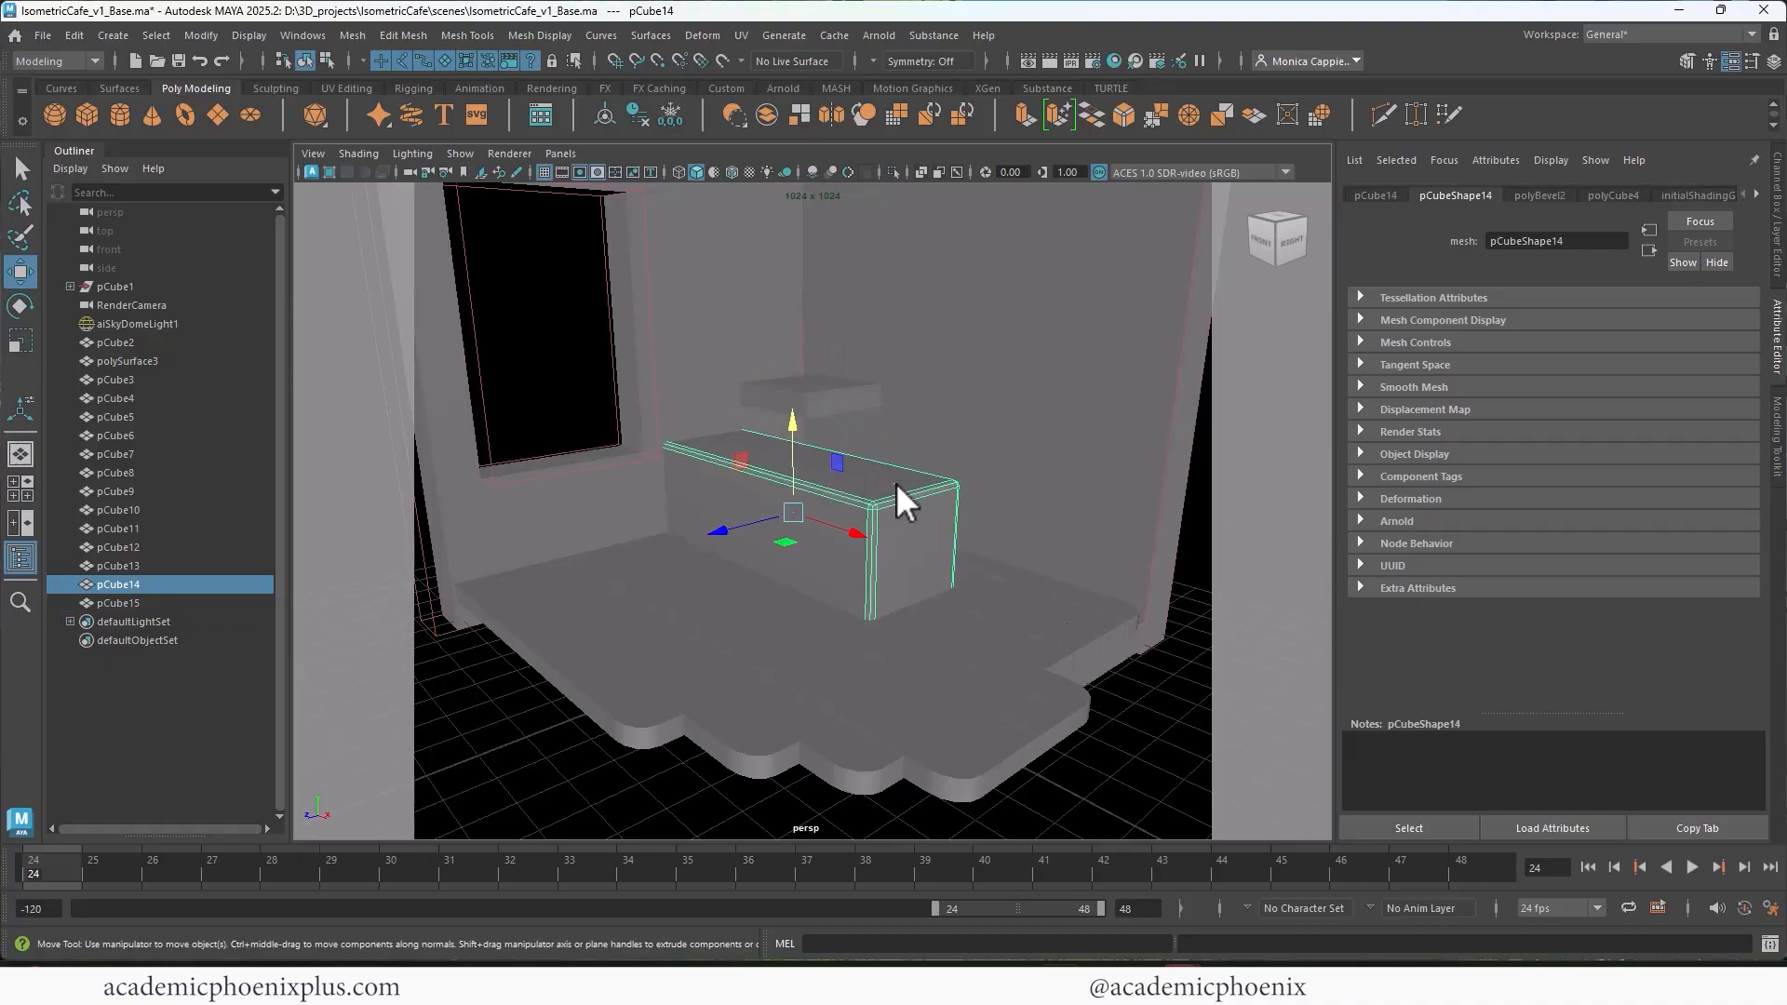
right_drag(897, 483, 892, 473)
click(864, 488)
key(Delete)
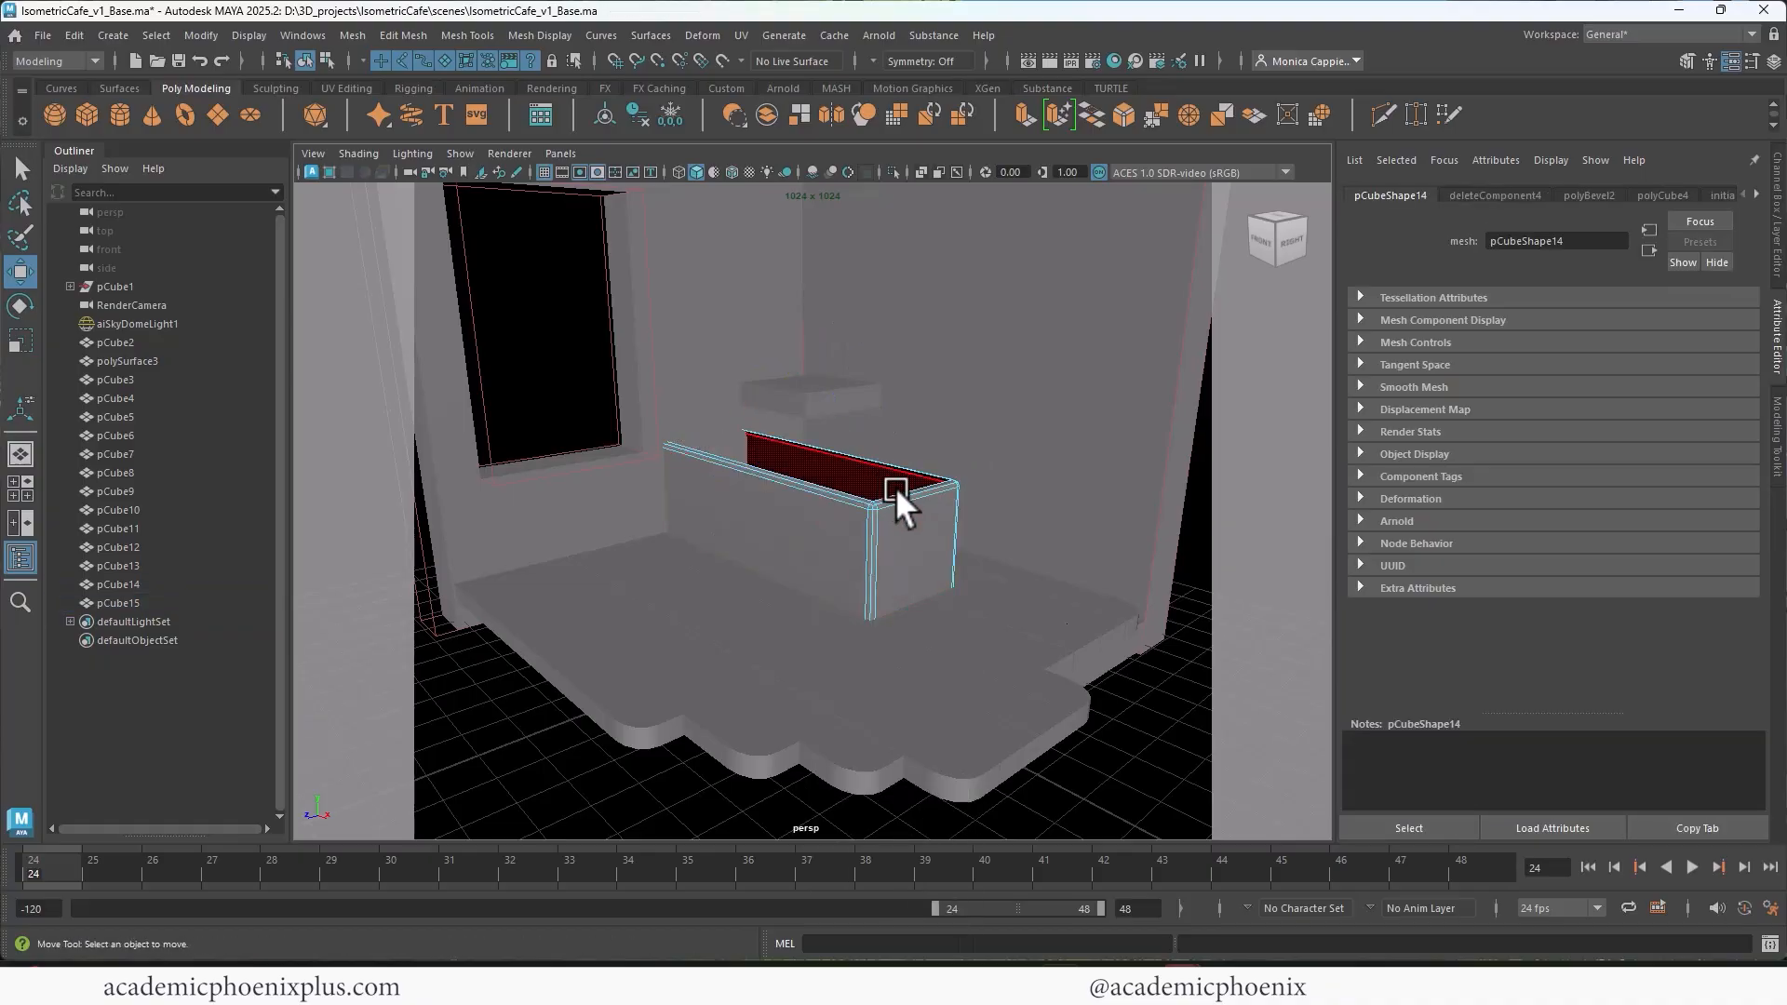
alt+drag(851, 485, 752, 515)
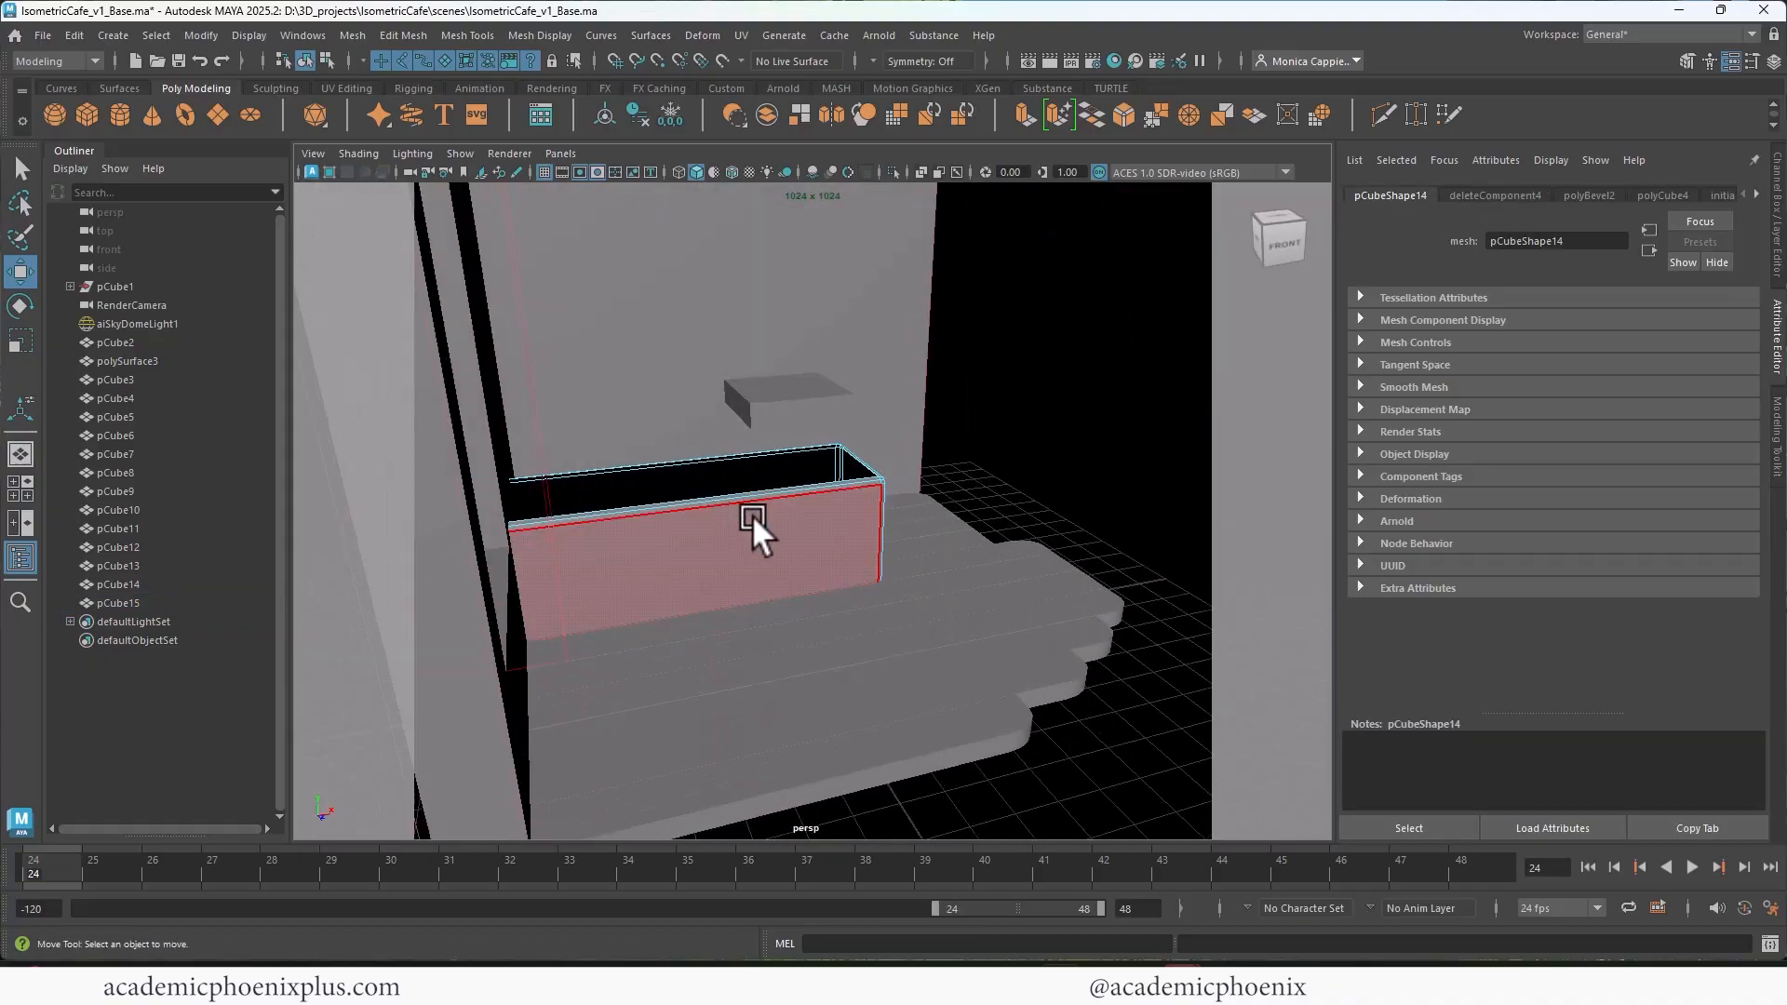
Step: Isolate the counter block and try deleting its hidden end face on the windowed-wall side
right_drag(765, 428, 808, 514)
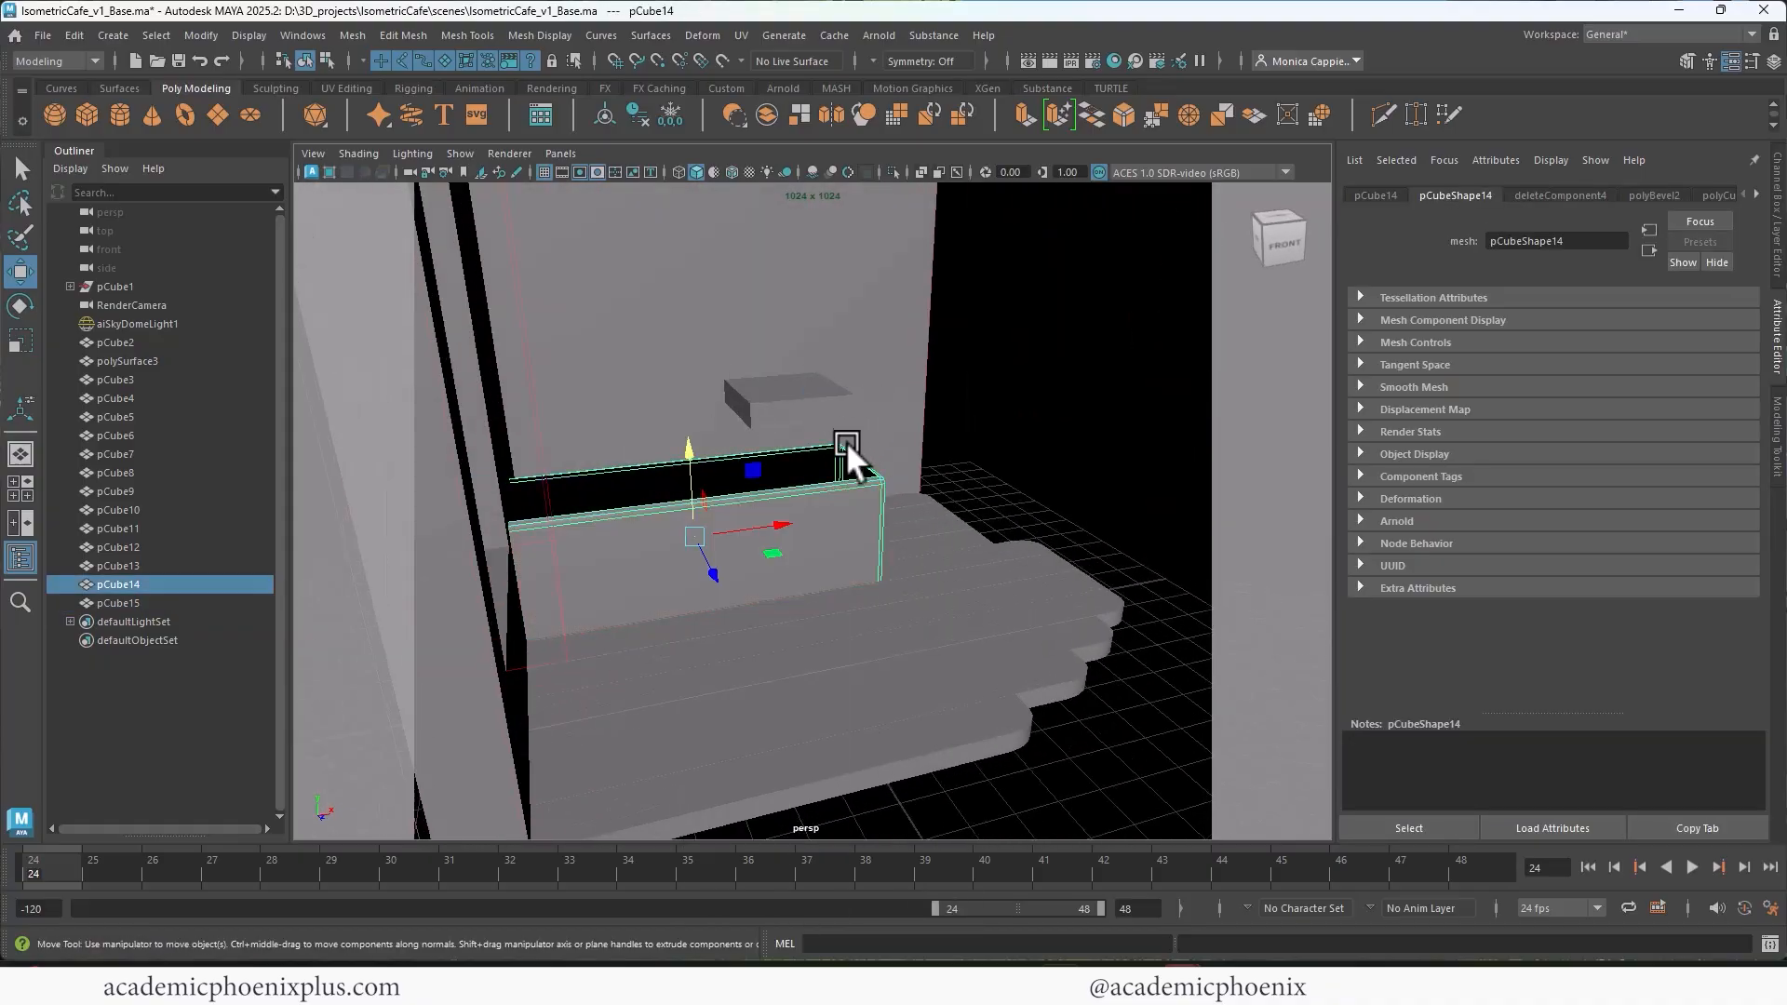
click(891, 173)
alt+drag(670, 485, 585, 572)
right_drag(588, 574, 560, 596)
click(560, 596)
key(Delete)
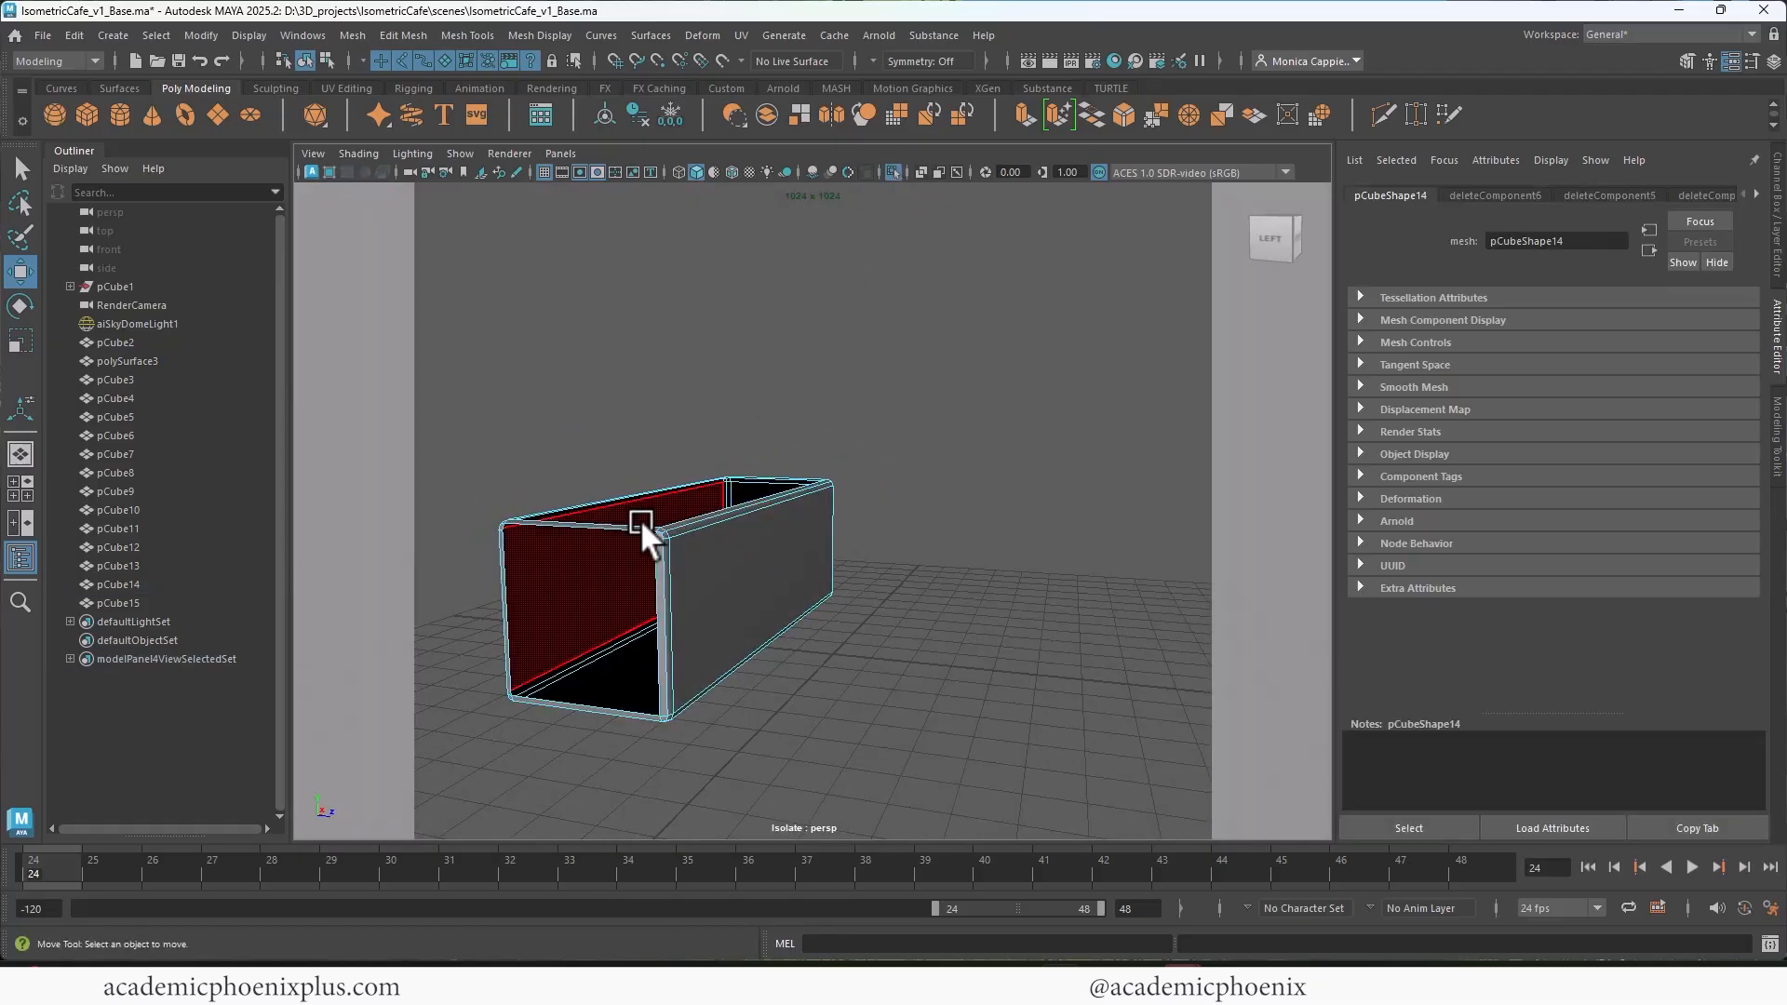
click(633, 522)
alt+drag(690, 611, 667, 454)
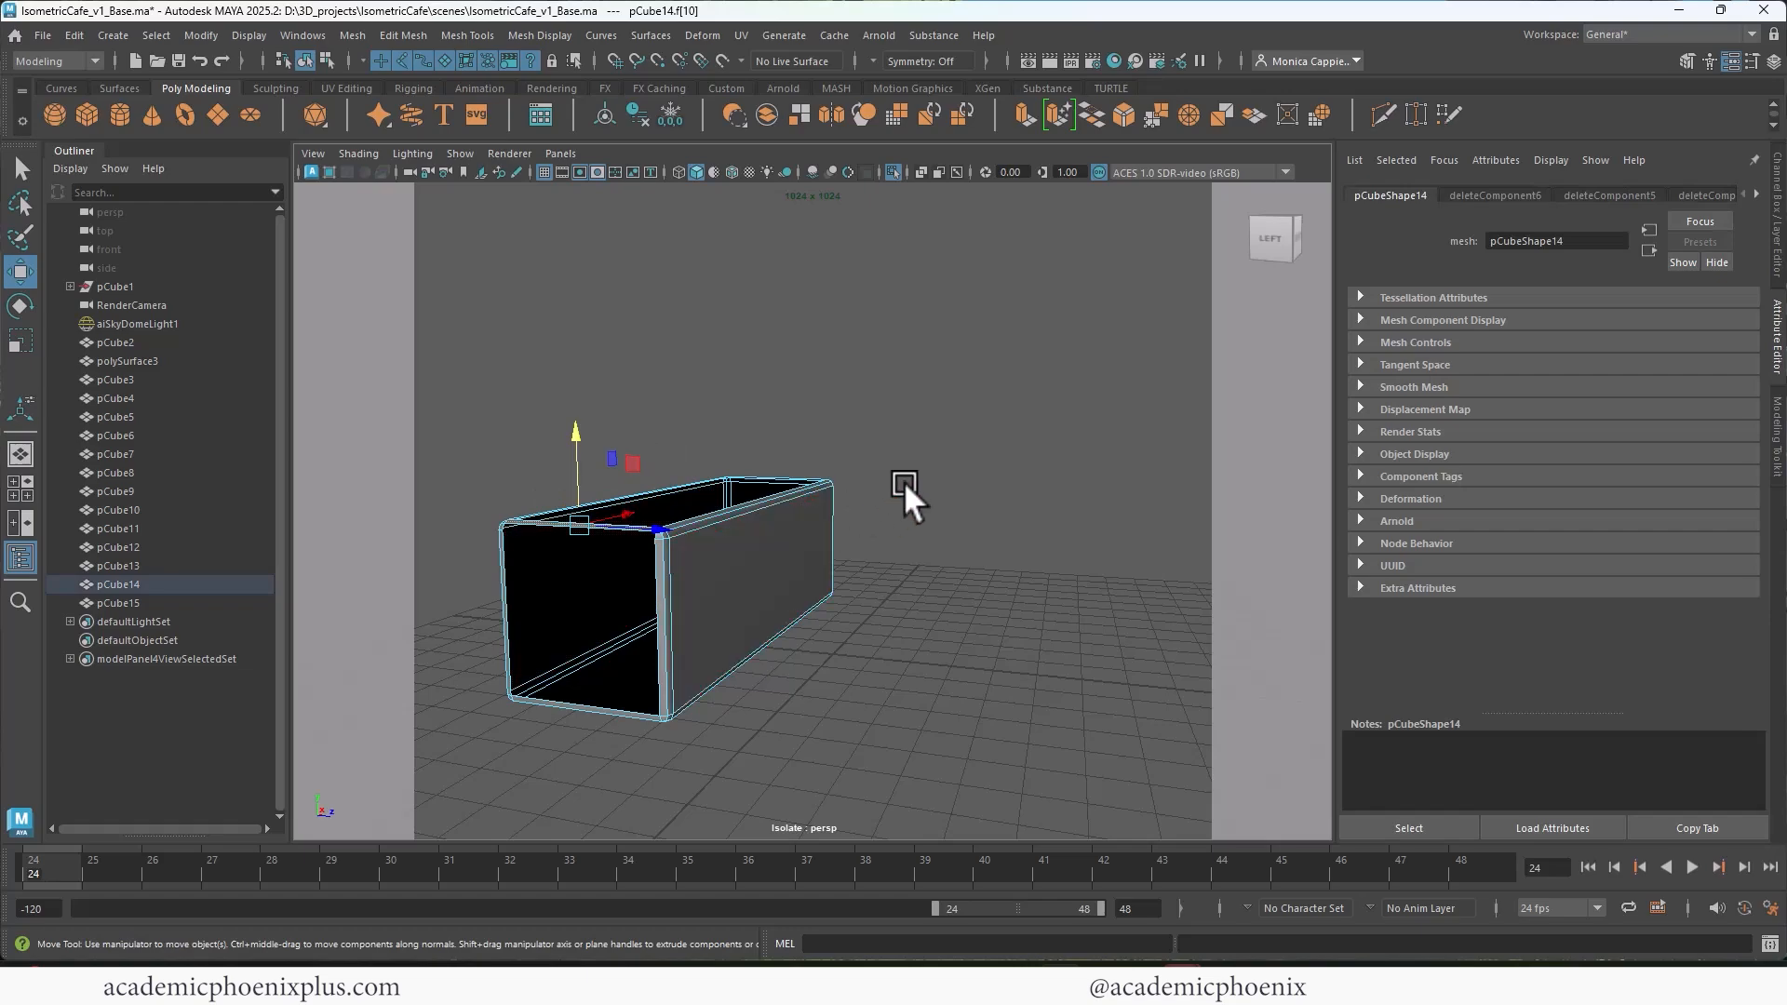
alt+drag(903, 483, 761, 478)
Step: Undo the isolation and the face deletions on the counter block
key(ctrl+z)
key(ctrl+z)
key(ctrl+z)
key(ctrl+z)
key(ctrl+z)
key(ctrl+z)
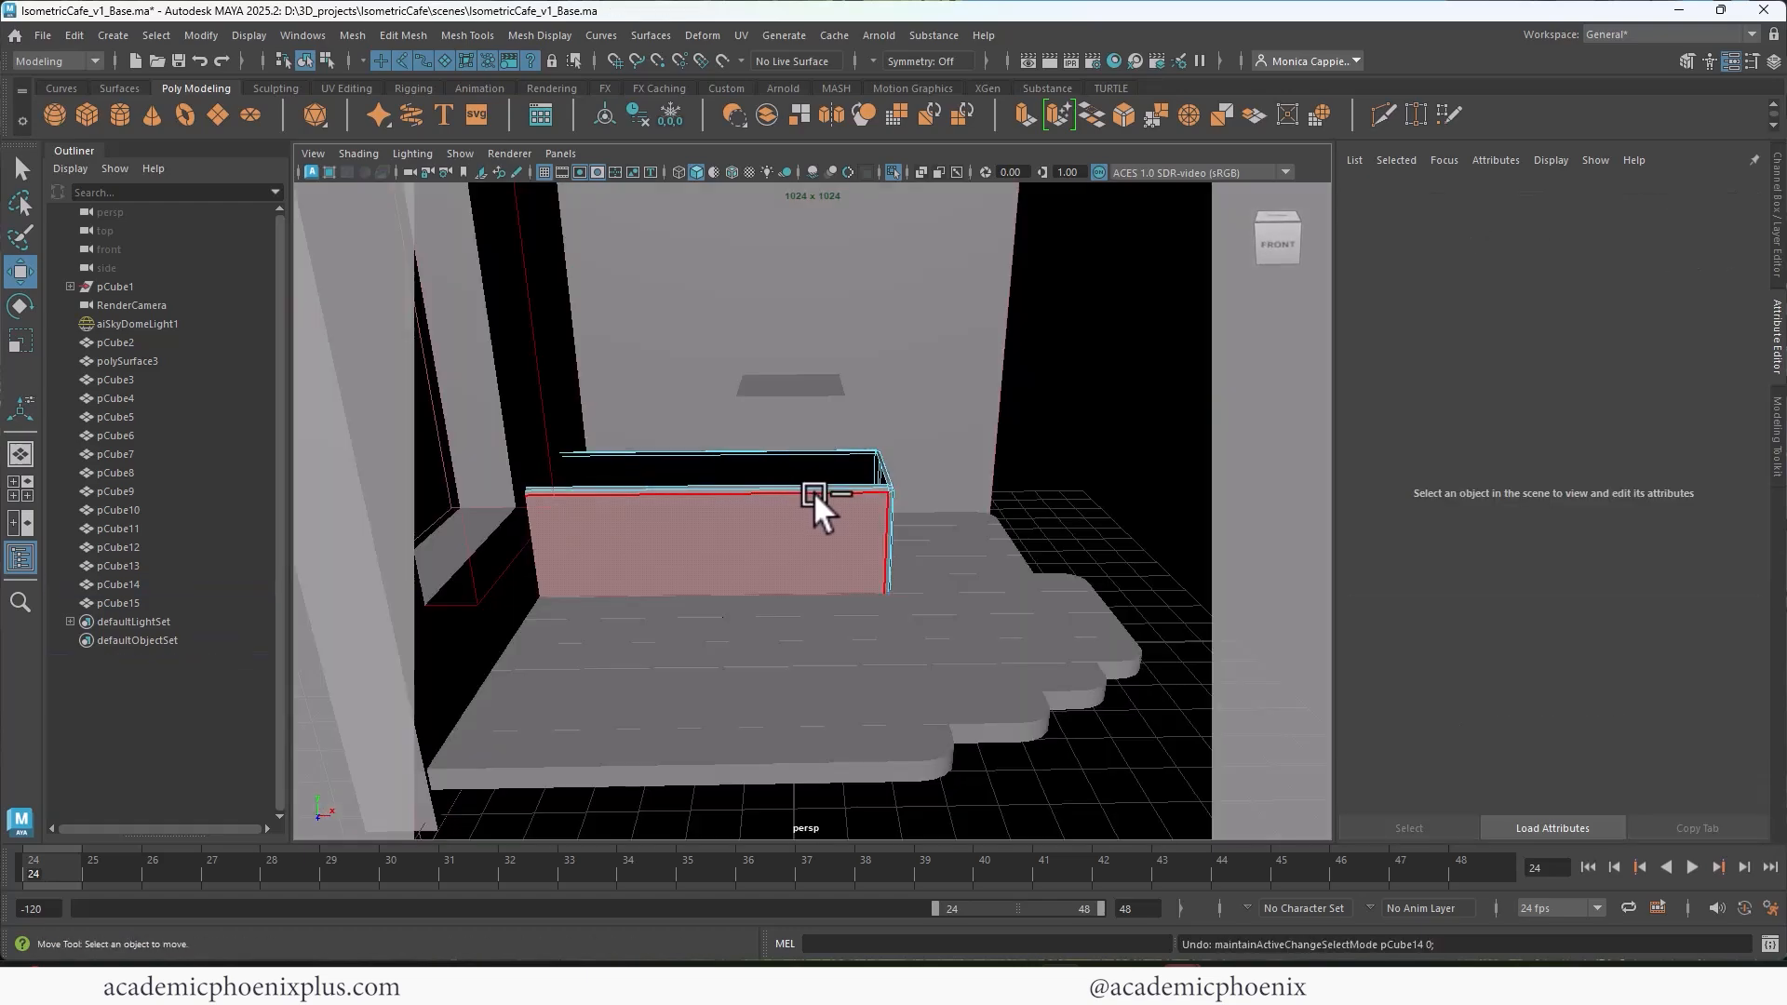
right_drag(819, 487, 836, 430)
alt+drag(836, 430, 723, 517)
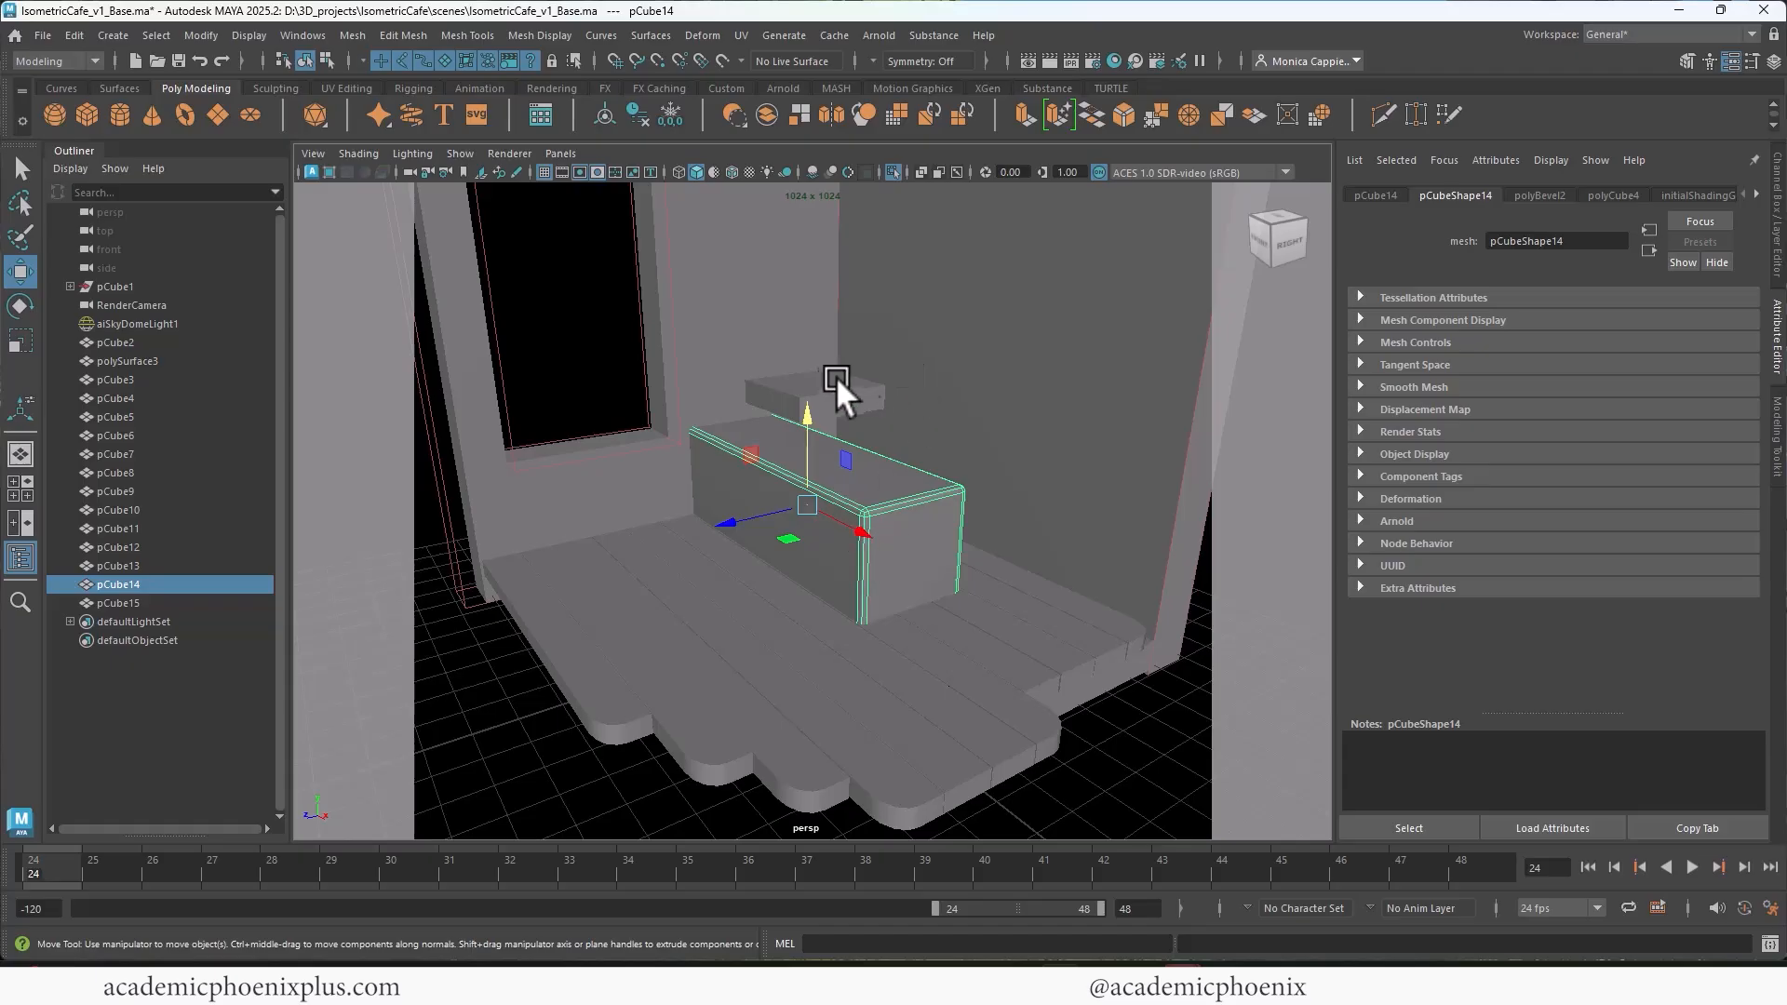
Step: Lower the countertop slab onto the counter block, to about 1.751 in Y, and shift it back in Z over the block
click(838, 384)
key(r)
drag(808, 299, 812, 383)
key(w)
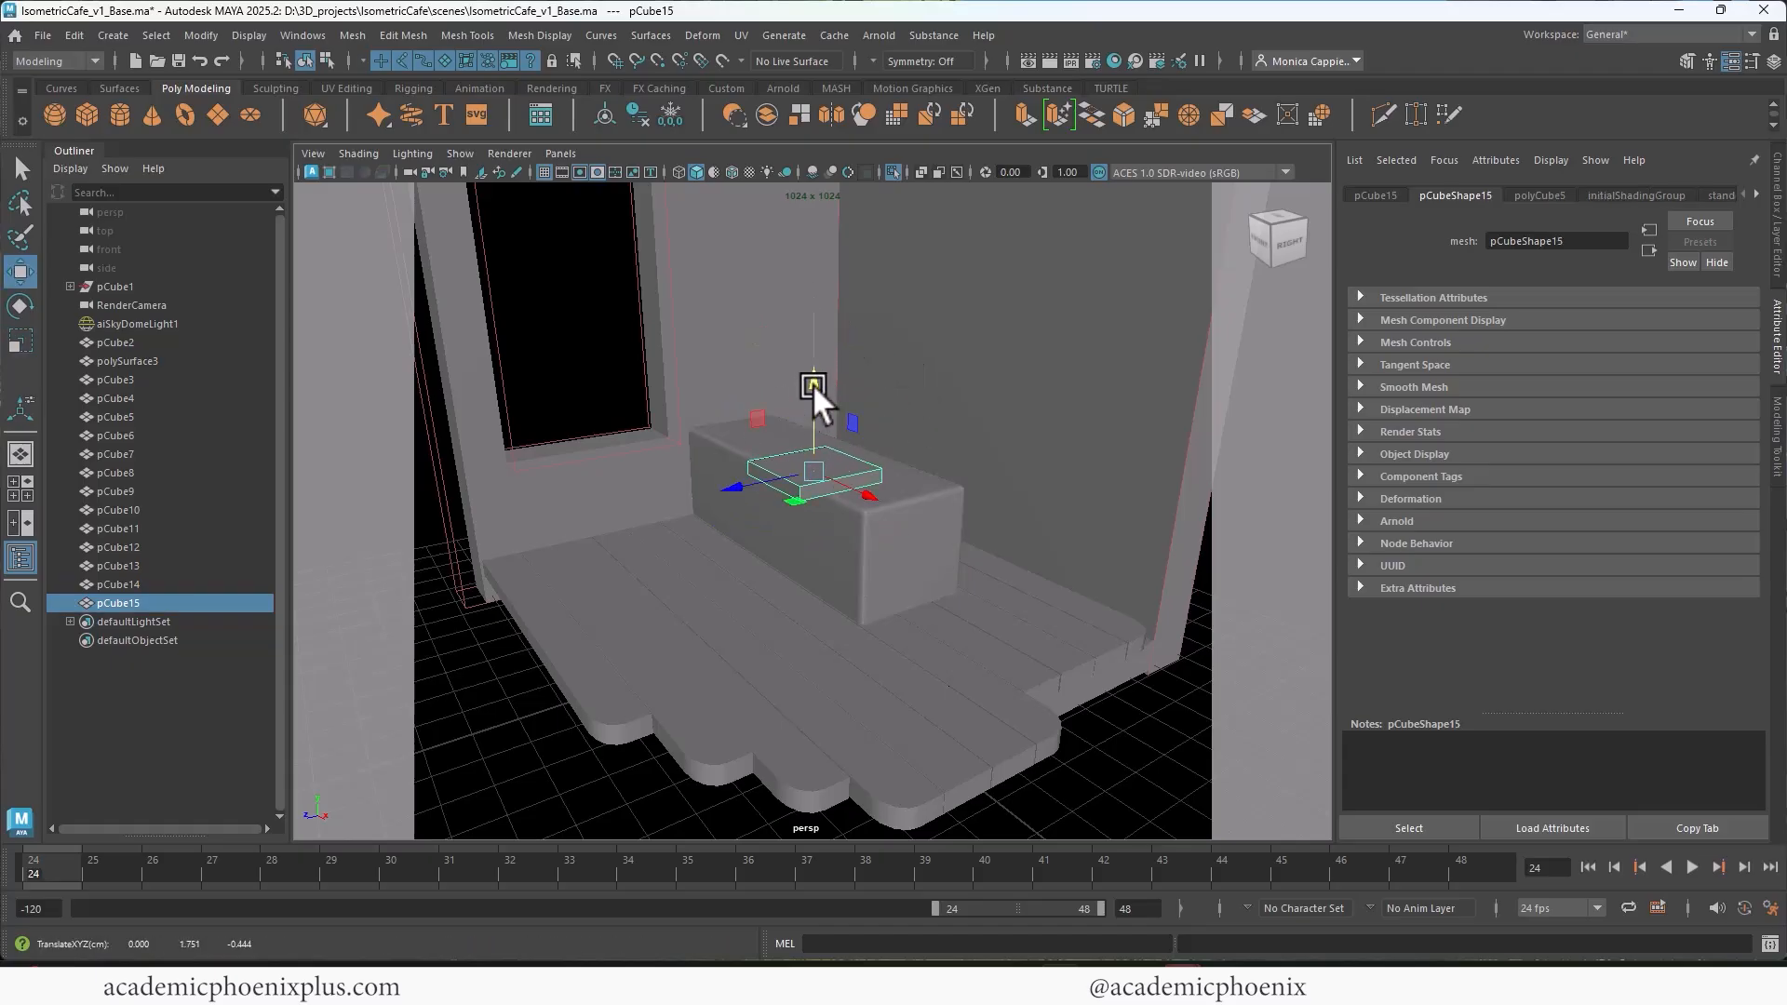
drag(731, 485, 791, 477)
Step: In the top view, stretch the countertop slab in X so it overhangs the counter block's free end
key(space)
key(space)
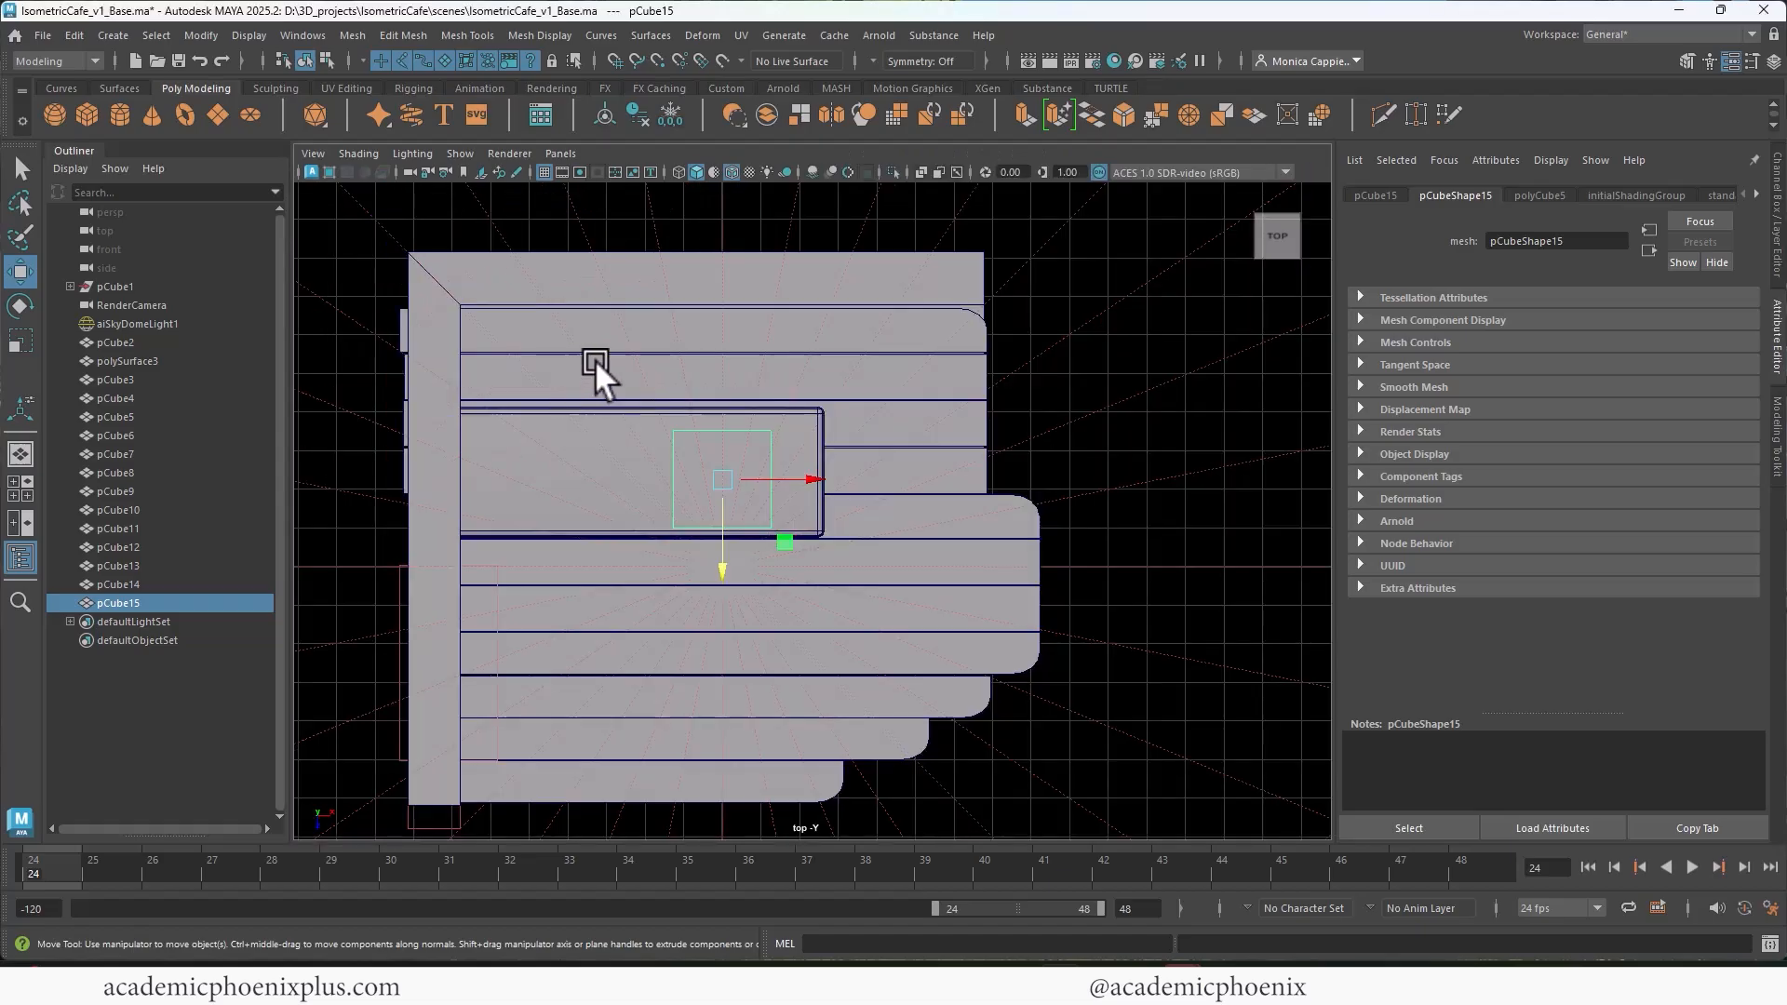
scroll(652, 410, up, 2)
key(r)
drag(806, 422, 951, 421)
right_drag(713, 404, 622, 392)
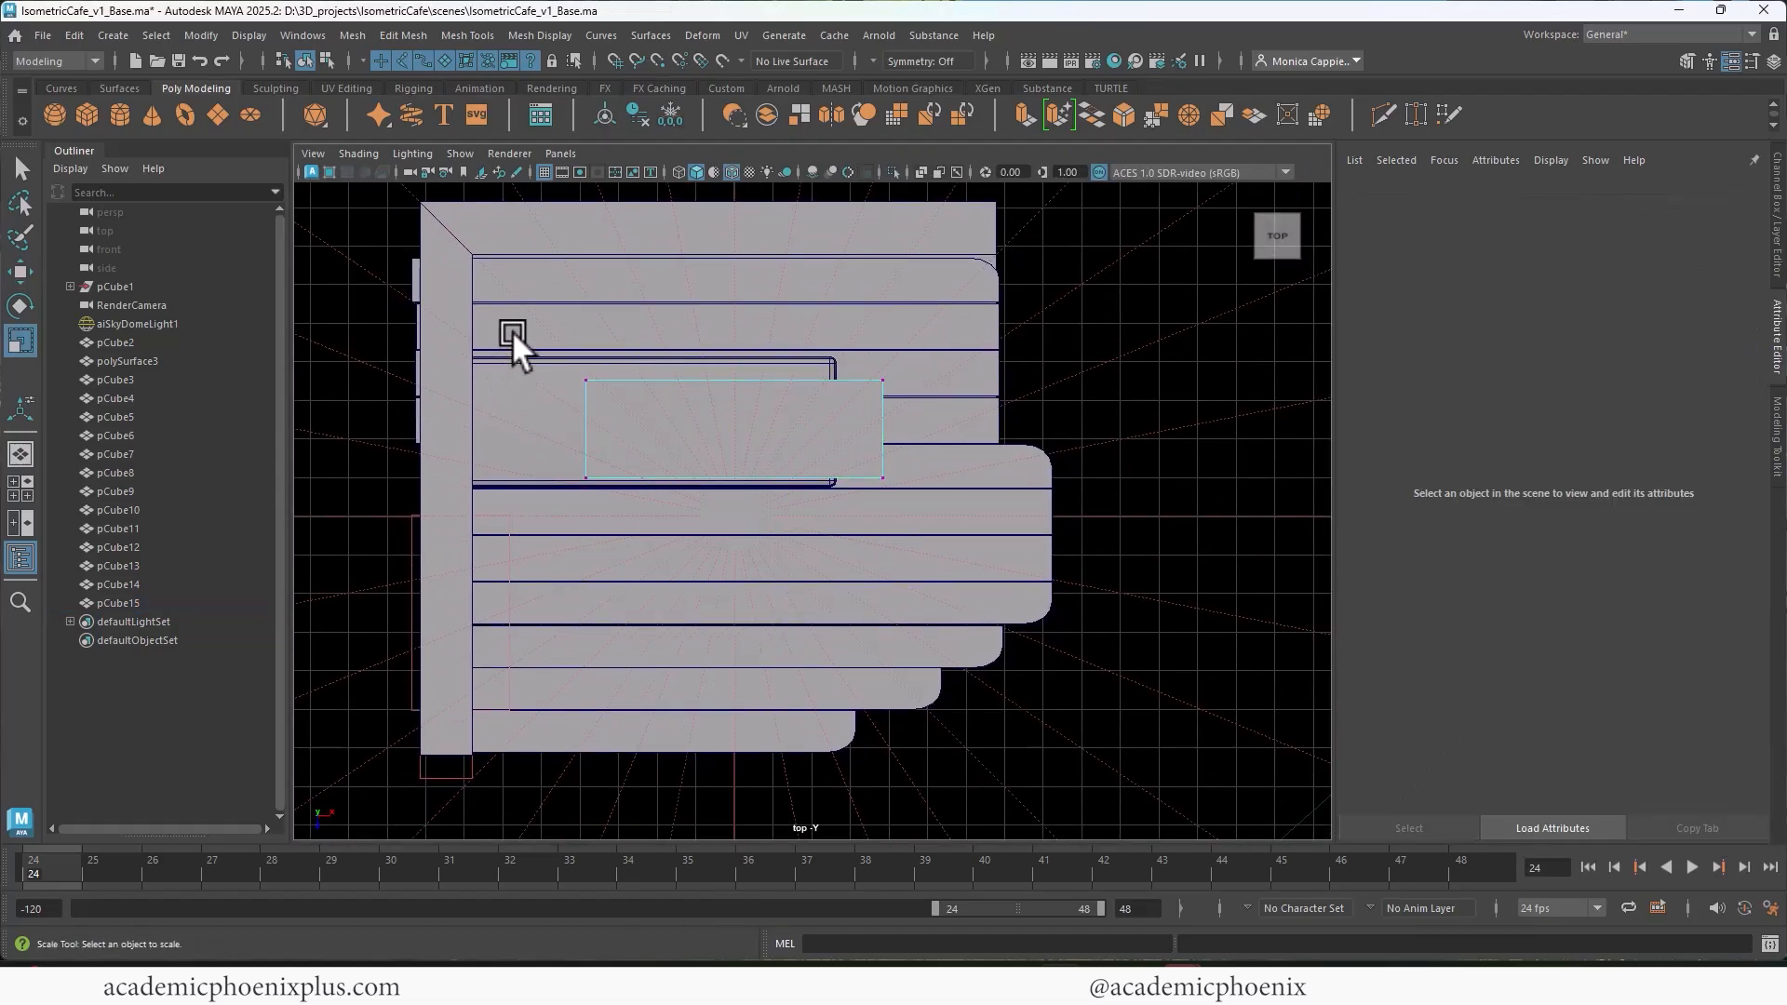
Step: Extend the countertop's wall-side vertices into the windowed wall and move its back vertices to about -1.605 in Z, past the counter's back edge
drag(512, 331, 659, 518)
key(w)
drag(672, 428, 547, 432)
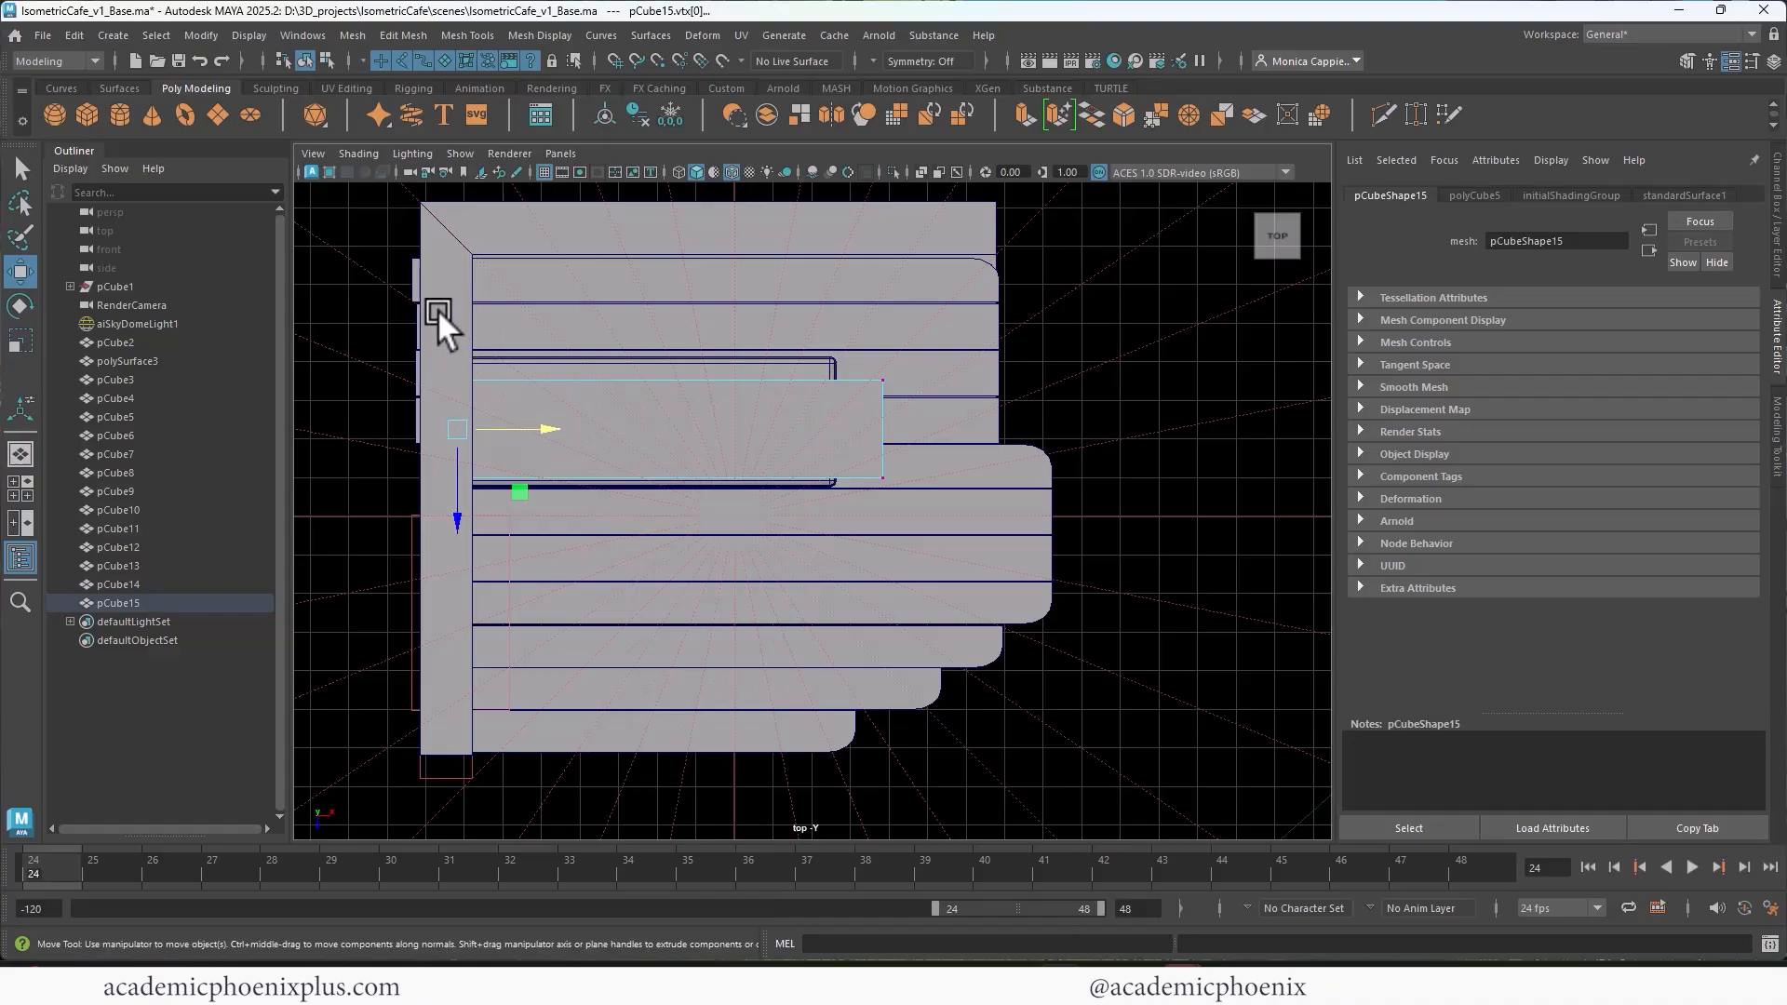
drag(437, 309, 908, 408)
drag(674, 438, 696, 411)
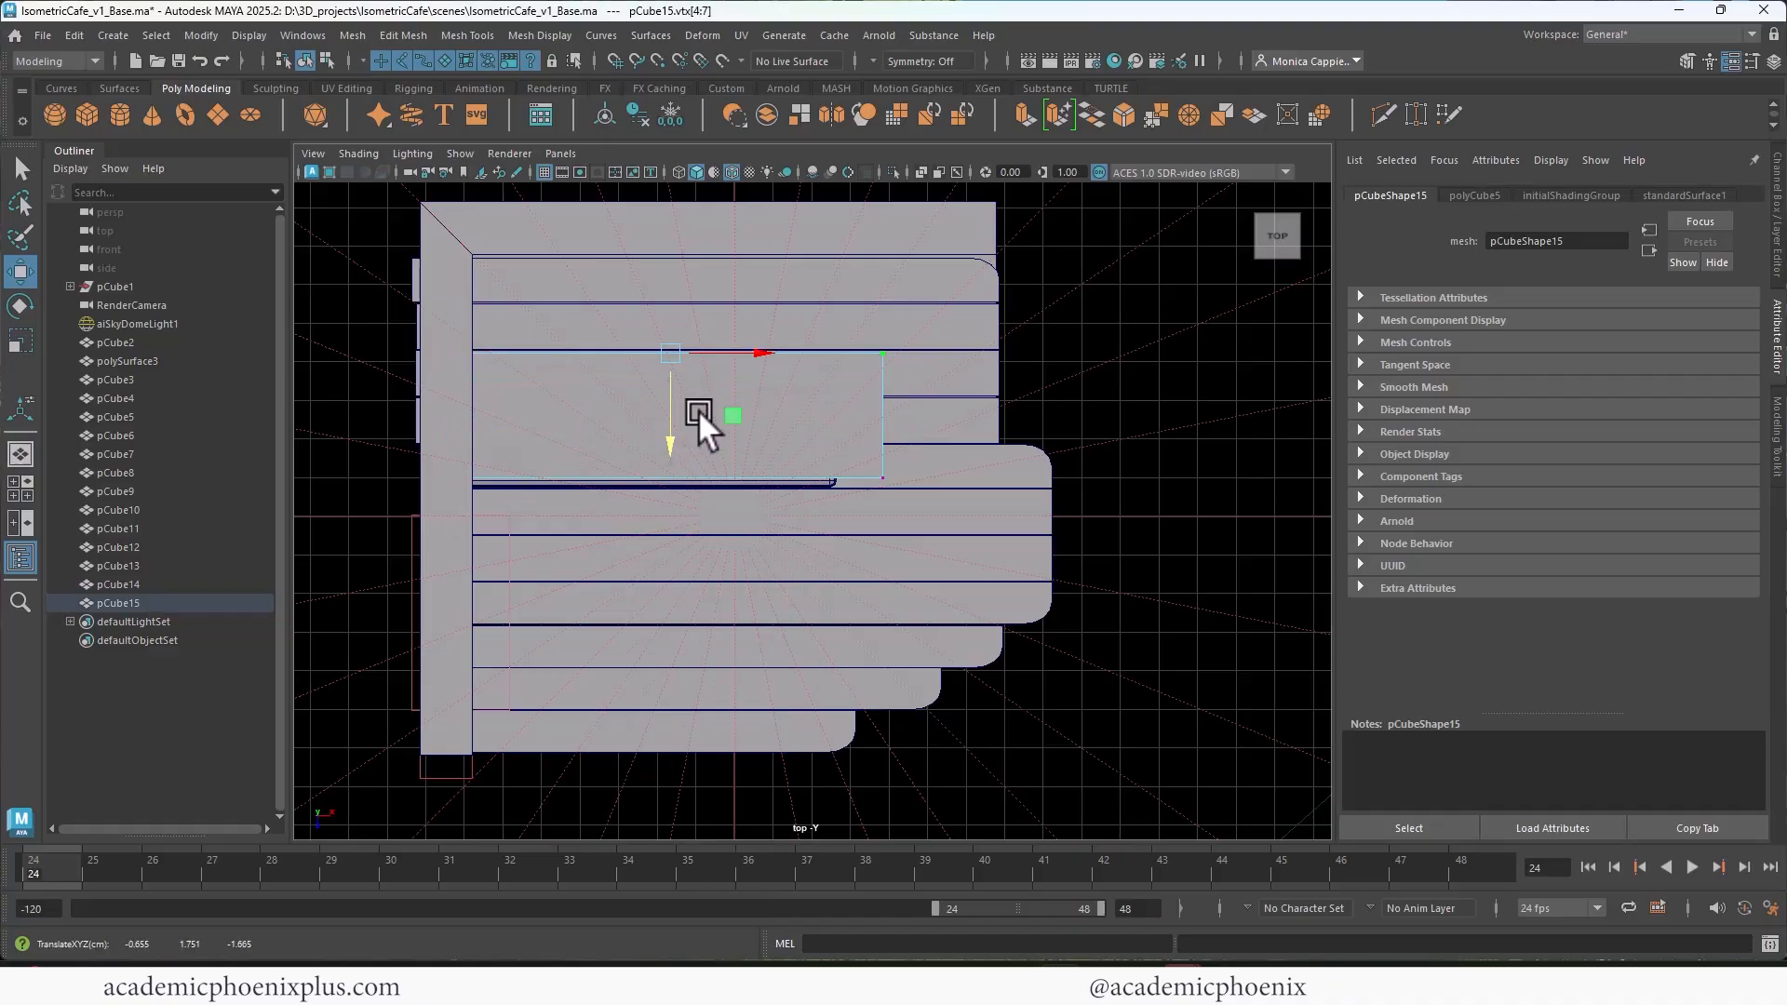
Step: Move the countertop's free-end vertices back toward the counter, to about 1.146 in X, so the overhang is shorter
drag(944, 503, 856, 327)
drag(972, 416, 937, 418)
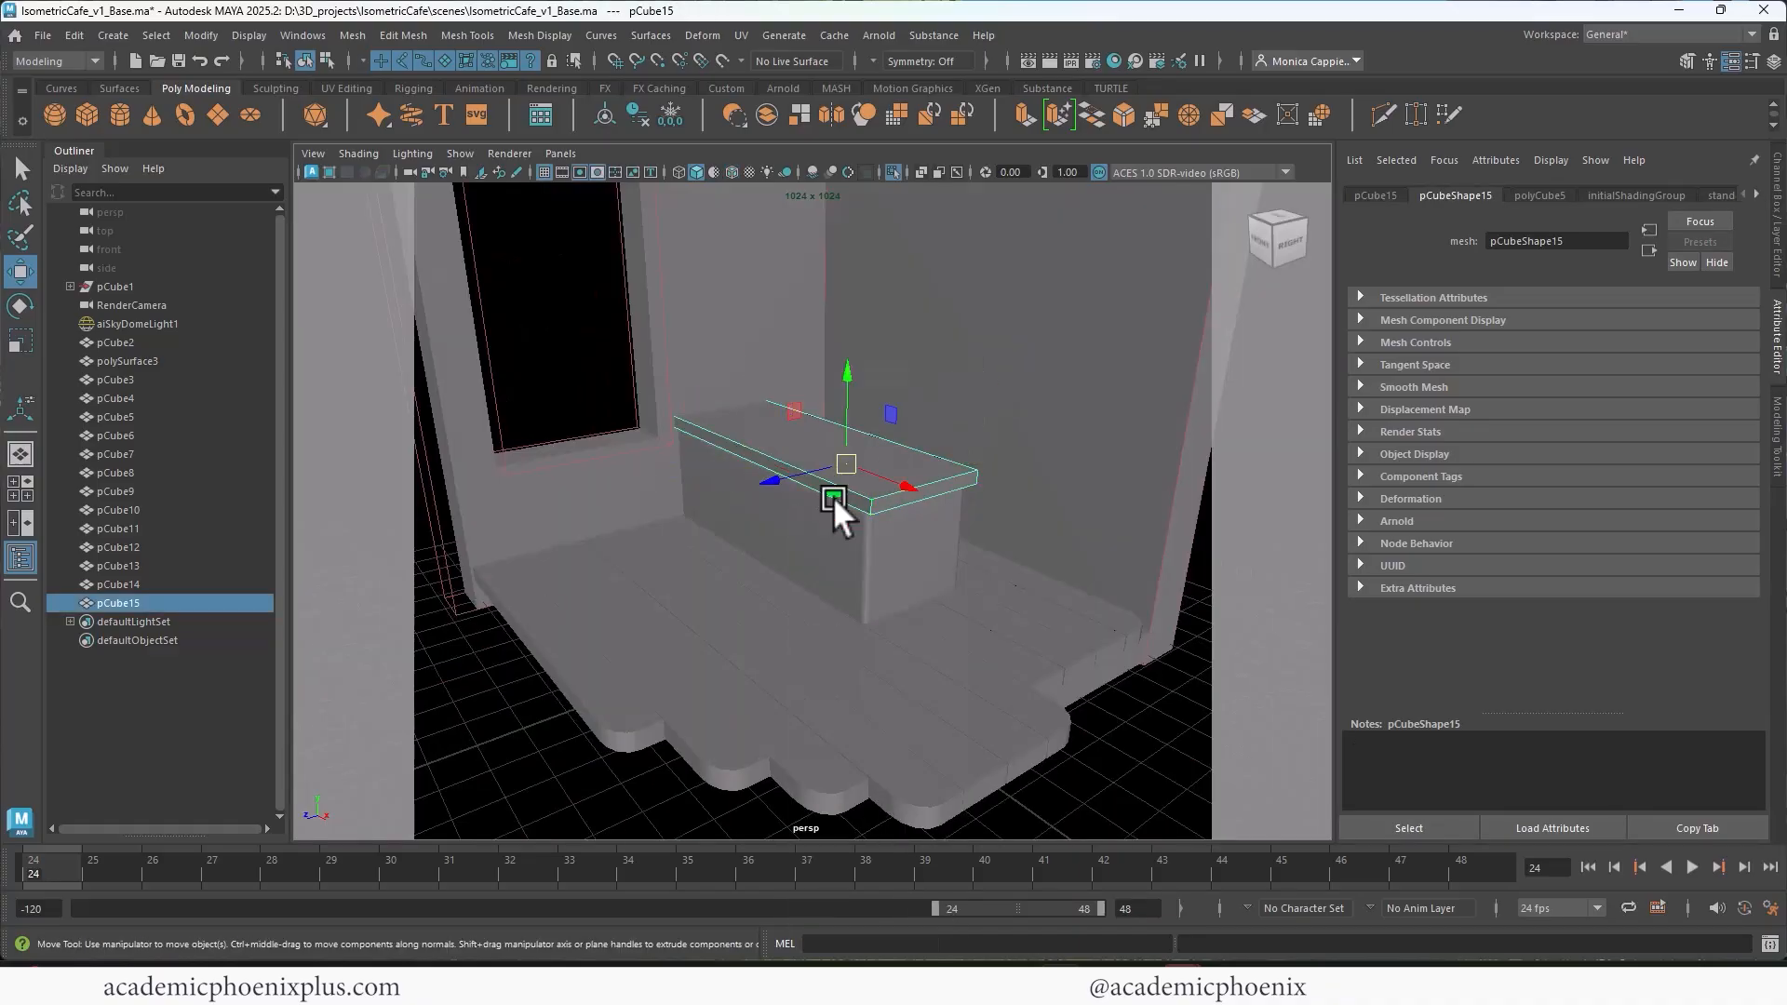
alt+drag(834, 495, 931, 494)
scroll(952, 404, up, 4)
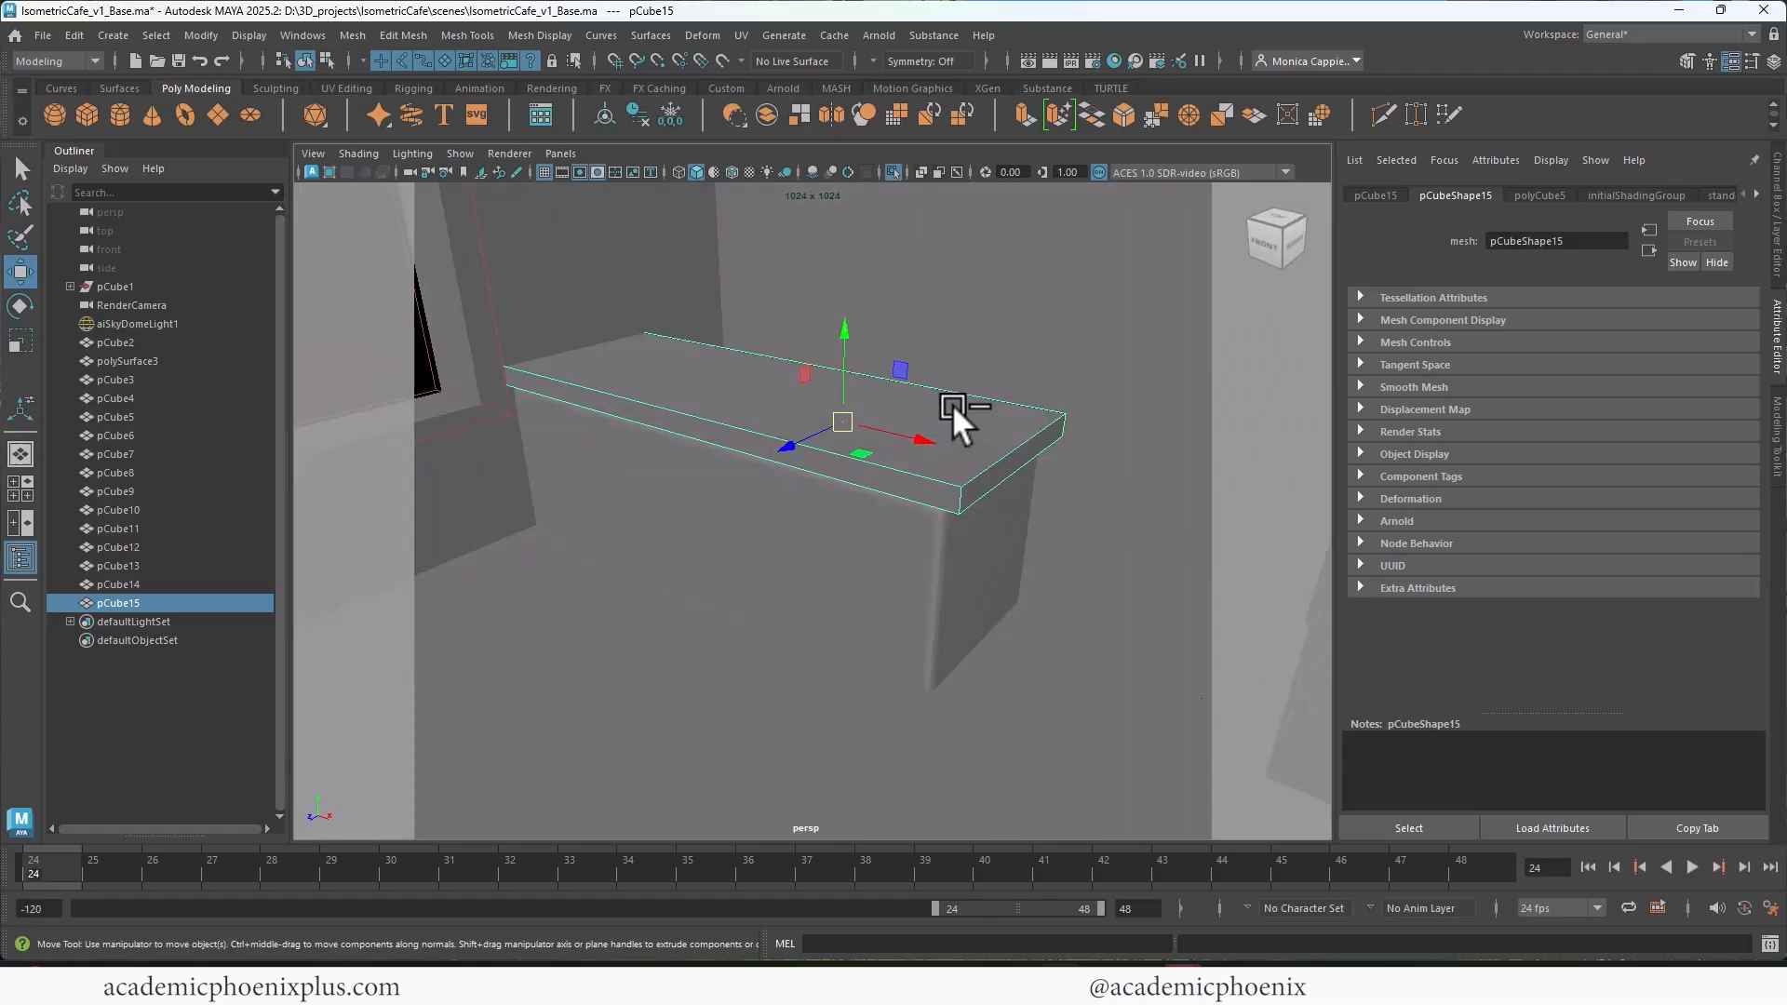
Step: Bevel the two vertical corner edges at the countertop's free end with a fraction of 0.5 and 3 segments
alt+drag(1001, 430, 946, 476)
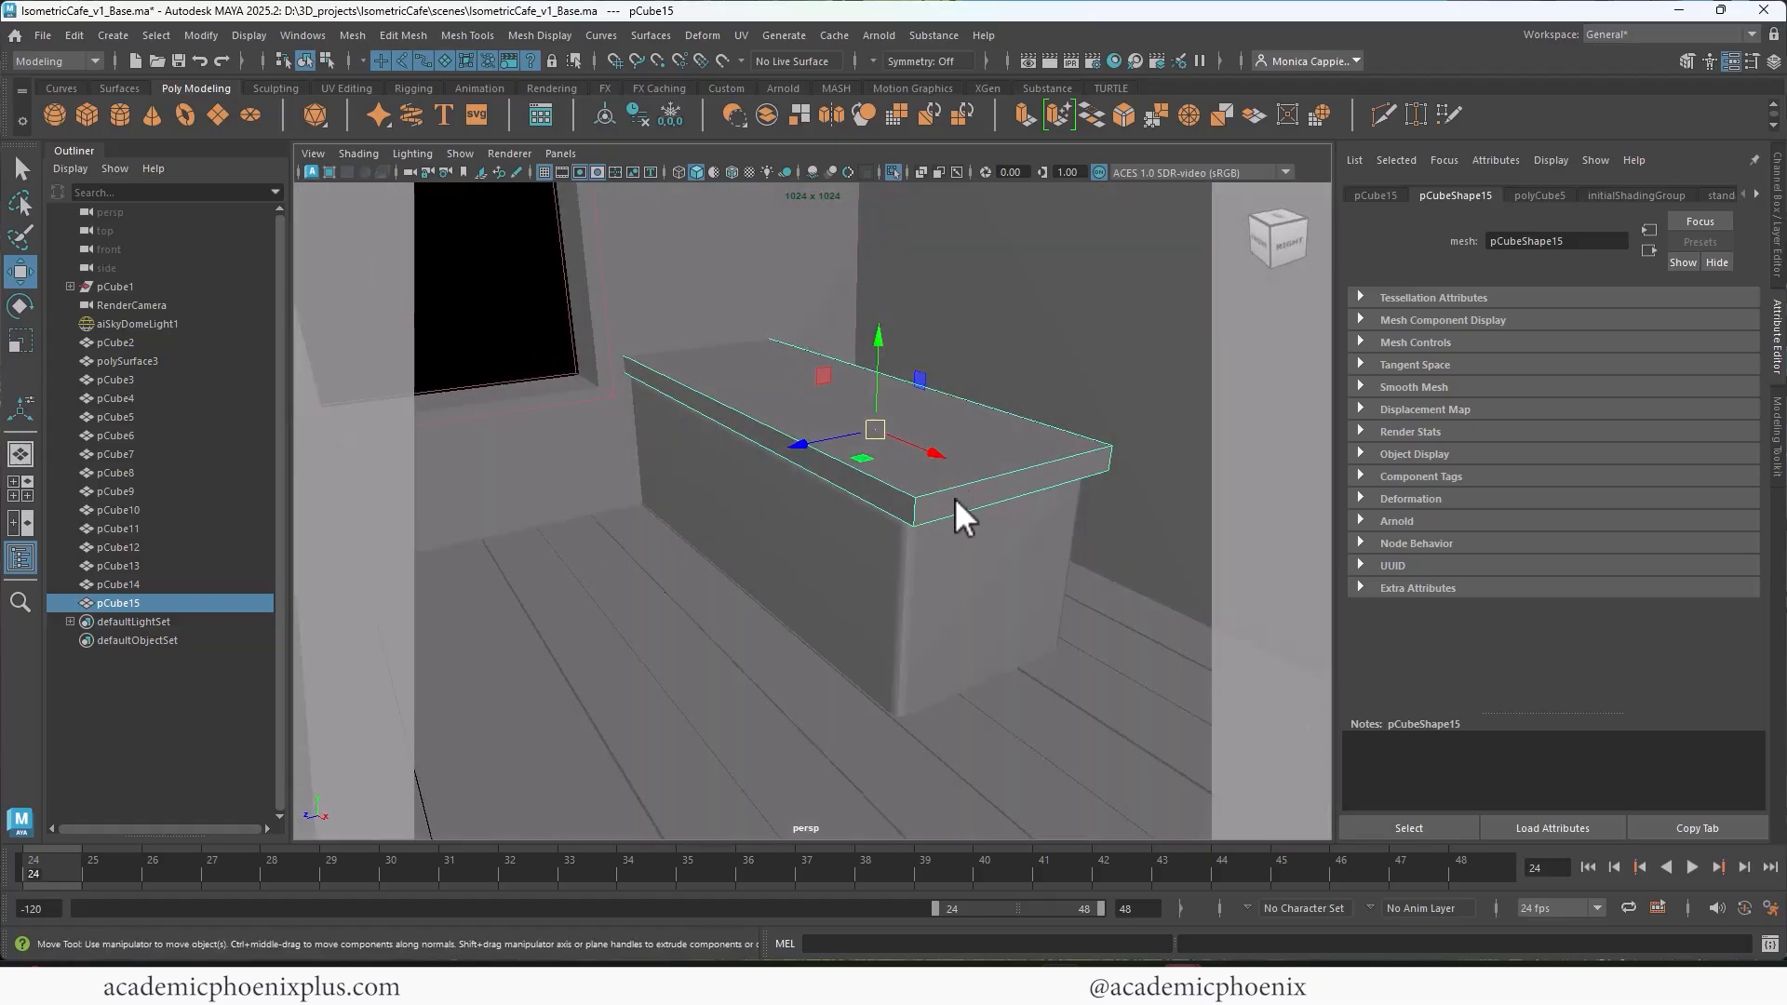
right_drag(952, 429, 978, 371)
click(915, 508)
alt+drag(1047, 495, 955, 479)
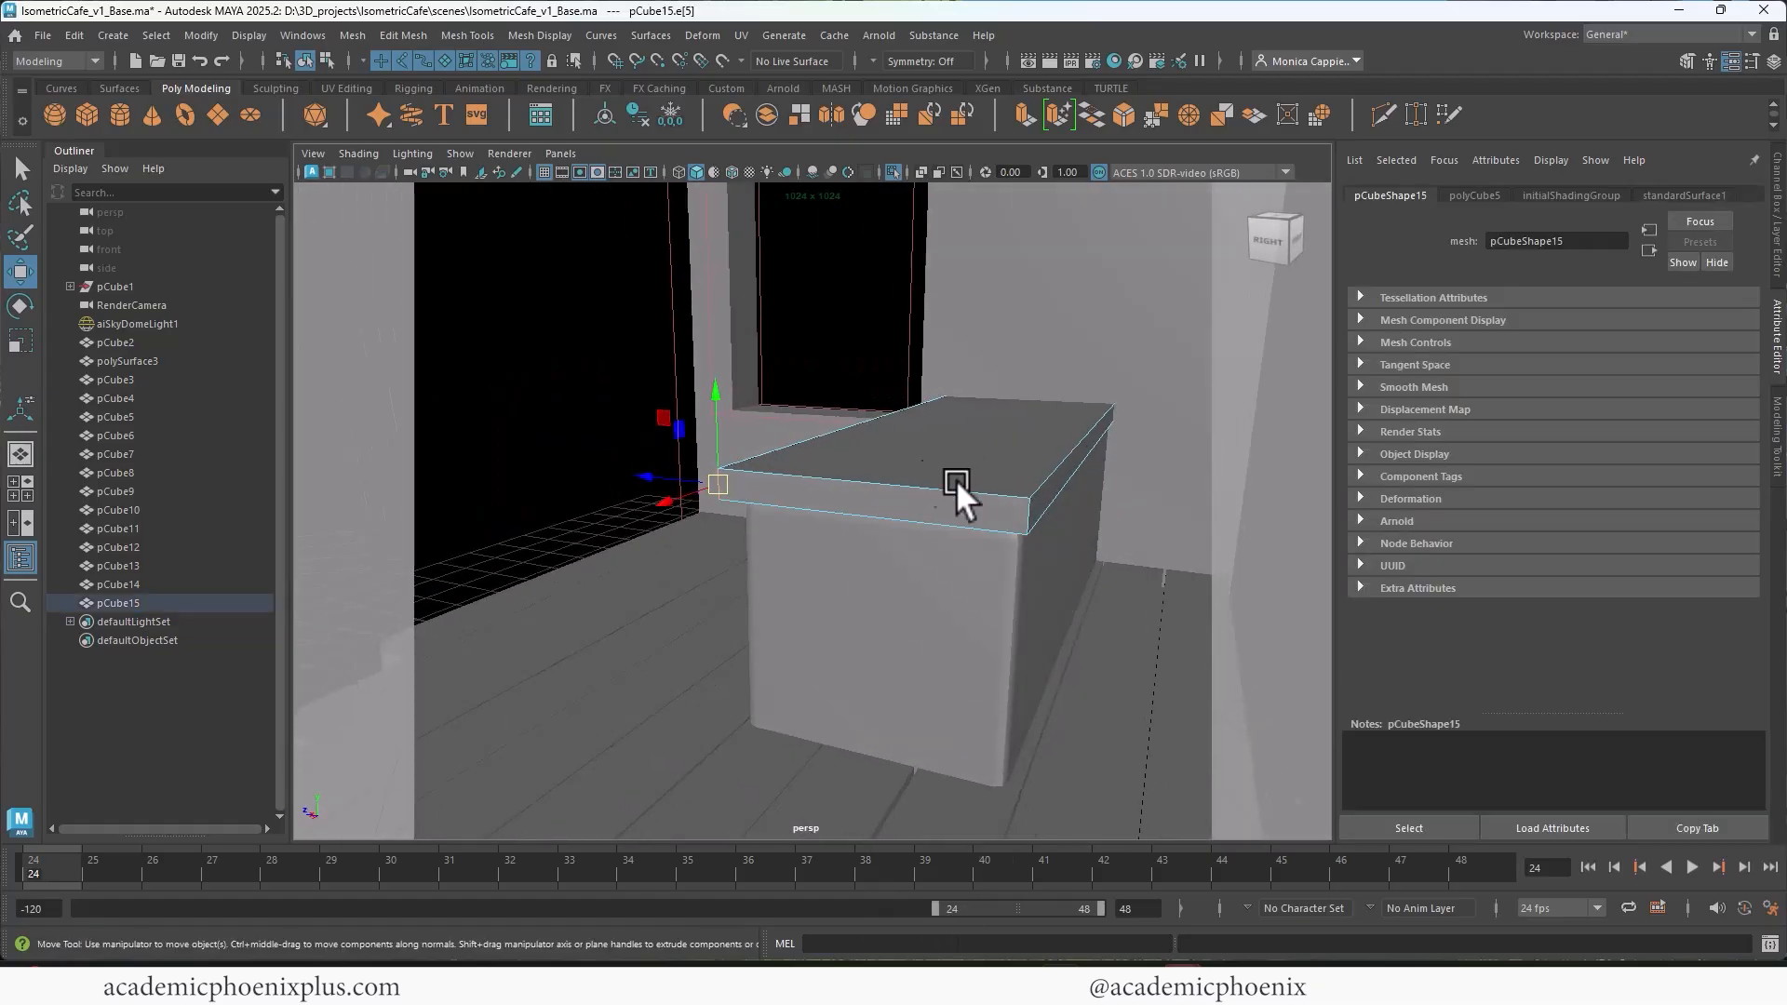
shift+click(1029, 510)
key(ctrl+b)
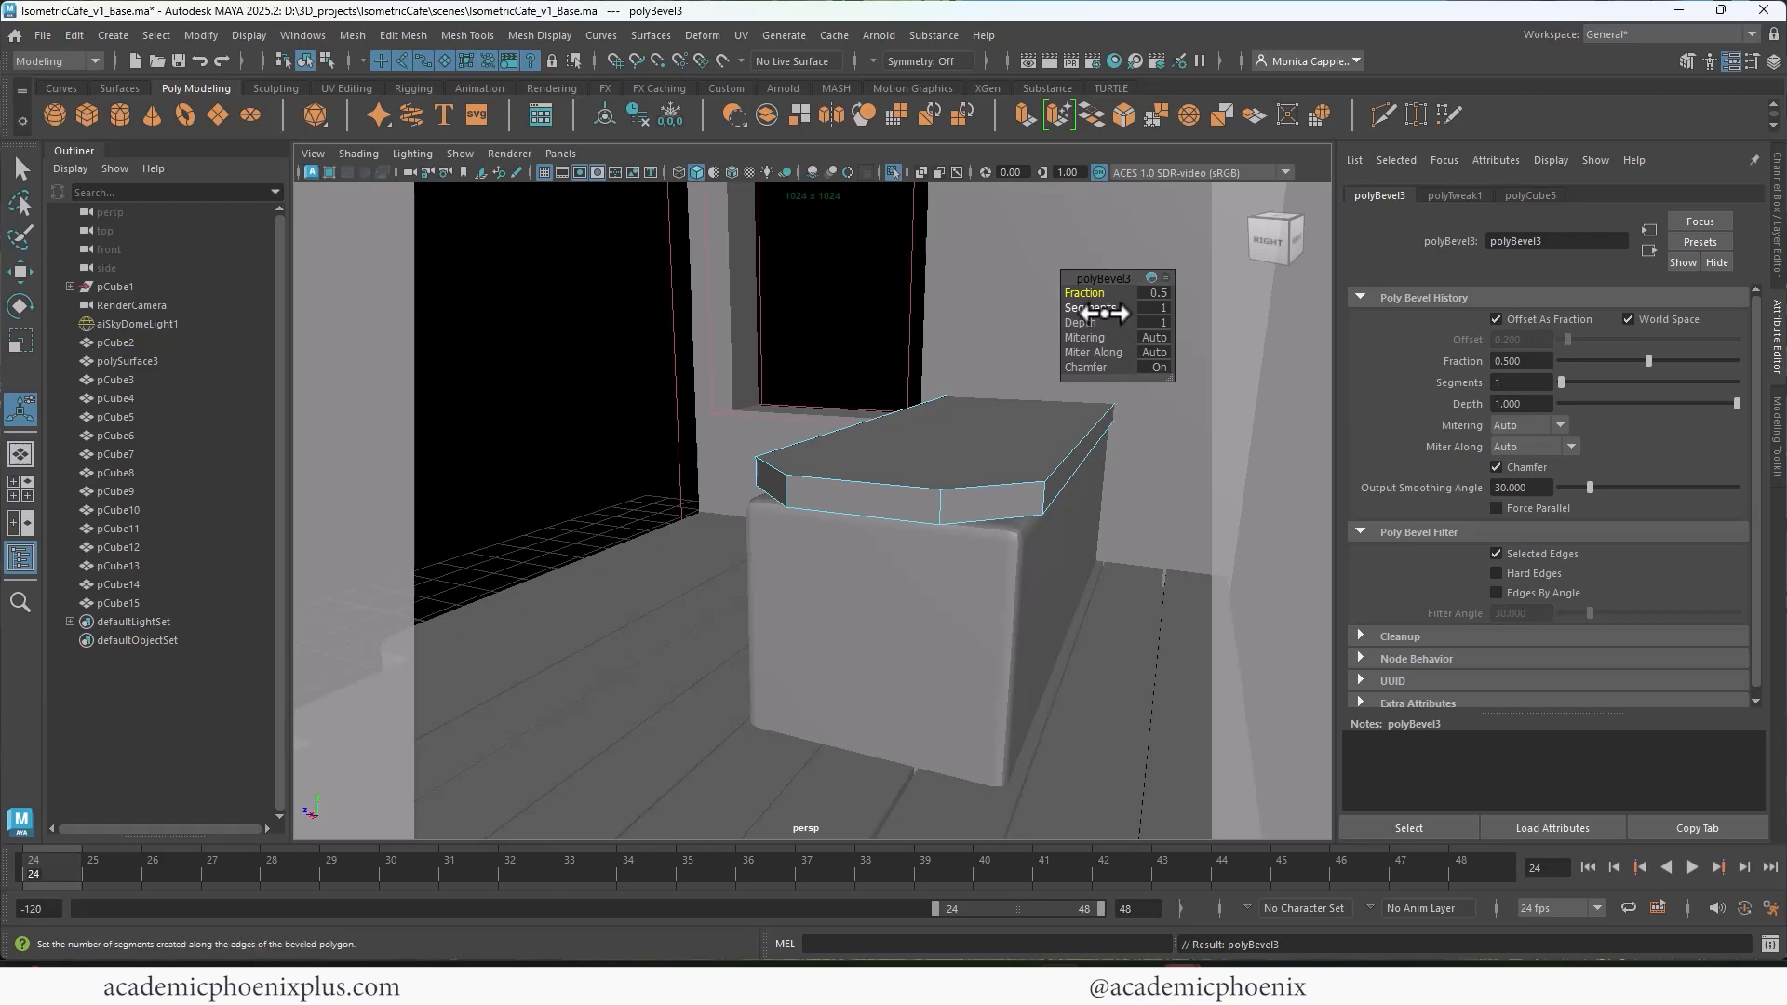
drag(1097, 309, 1121, 309)
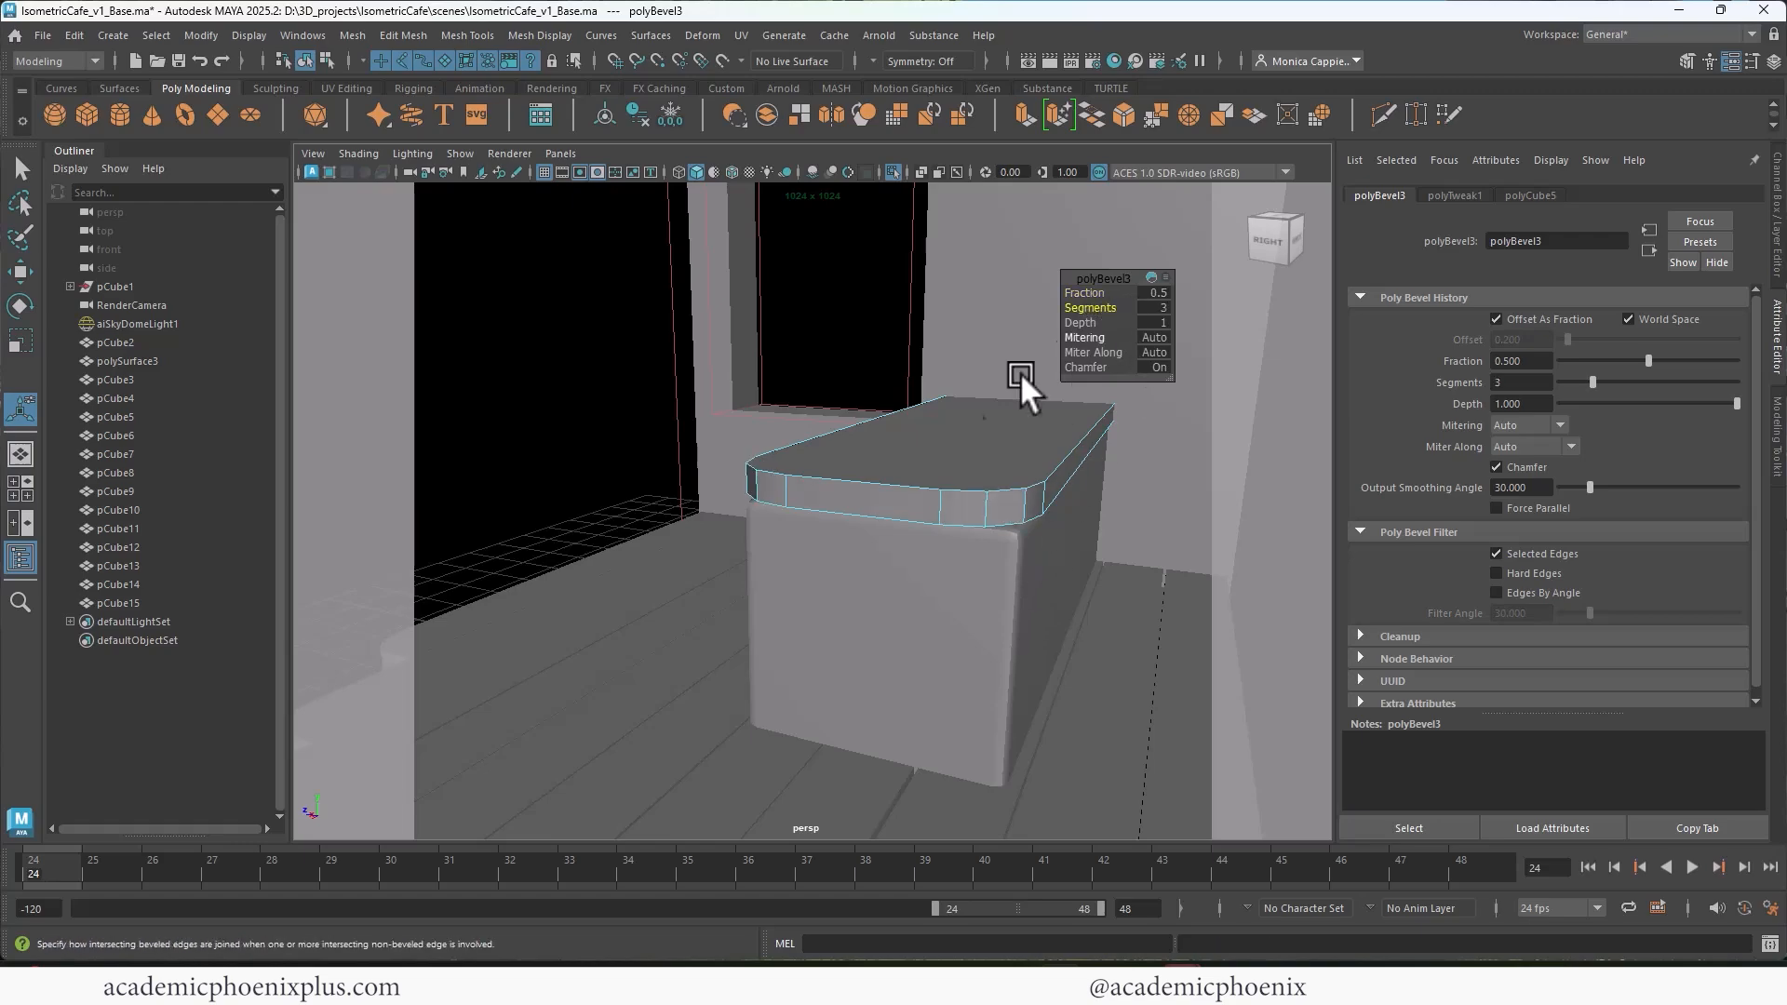
alt+drag(1020, 372, 957, 443)
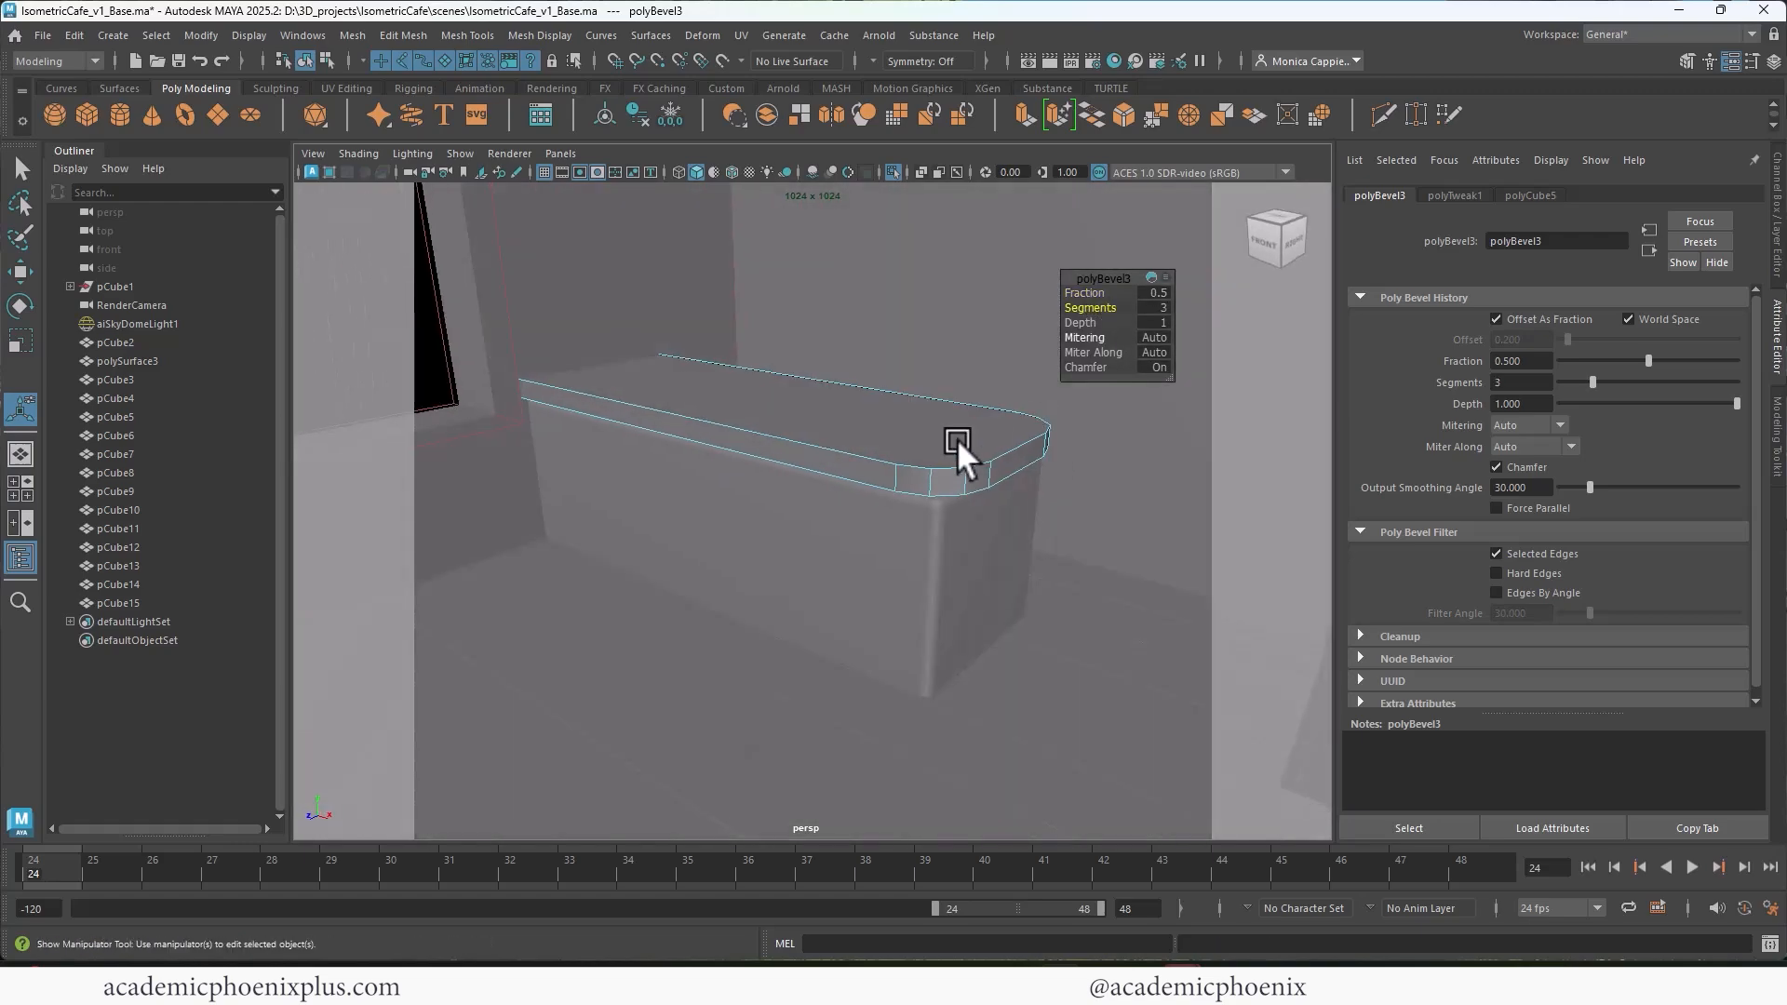
Step: Bevel the countertop's top and bottom perimeter edges, leaving out the vertical side edges, with a fraction of 0.3 and 2 segments
right_click(881, 429)
right_drag(885, 441, 884, 373)
double_click(822, 483)
alt+drag(823, 486, 186, 311)
alt+drag(1089, 495, 916, 490)
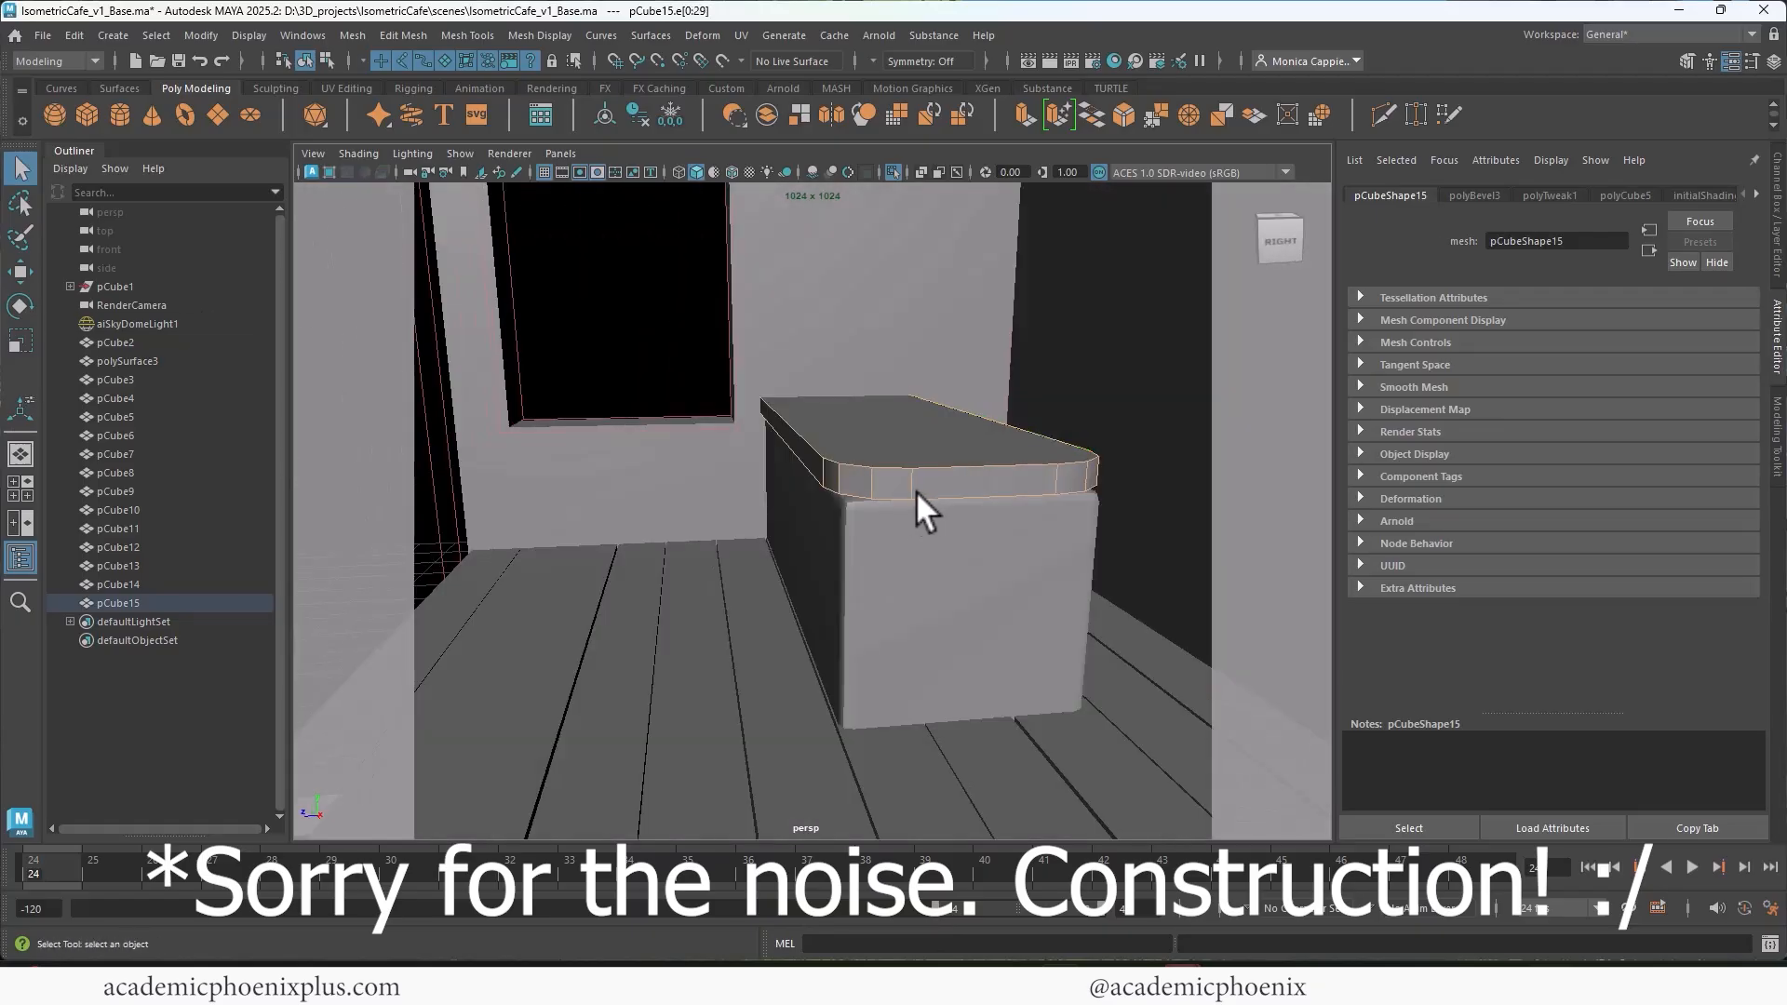
key(space)
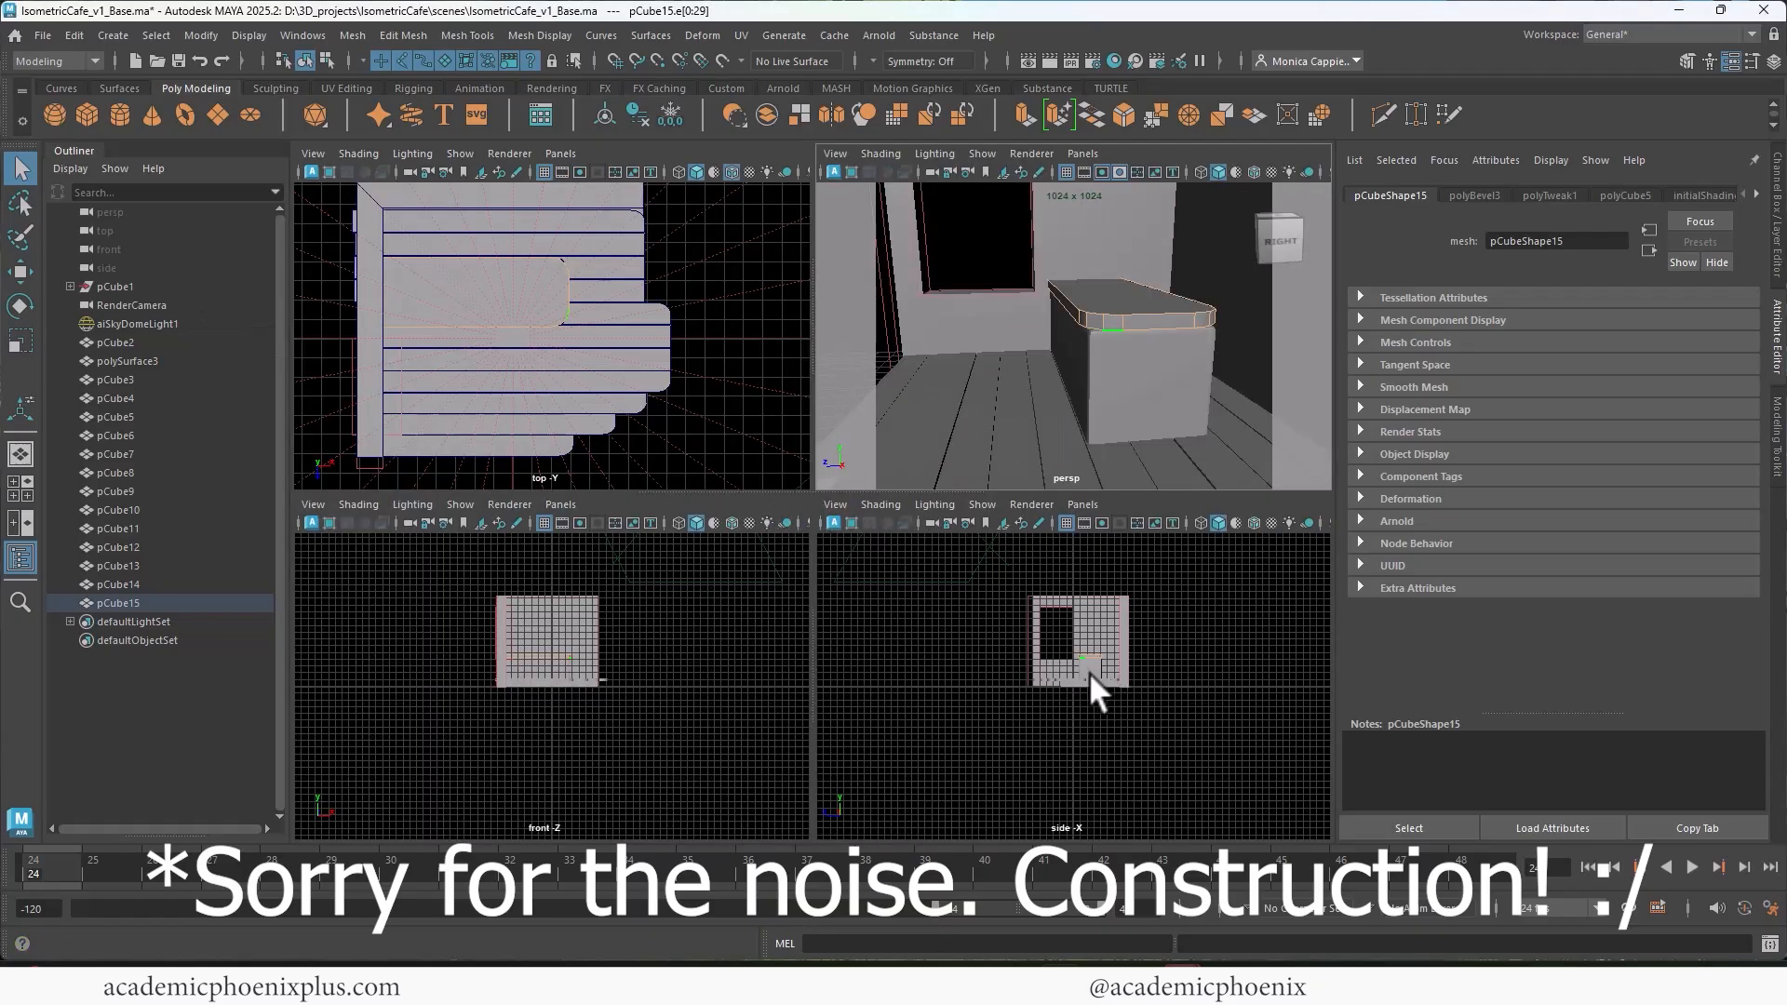
key(space)
key(f)
scroll(842, 489, down, 5)
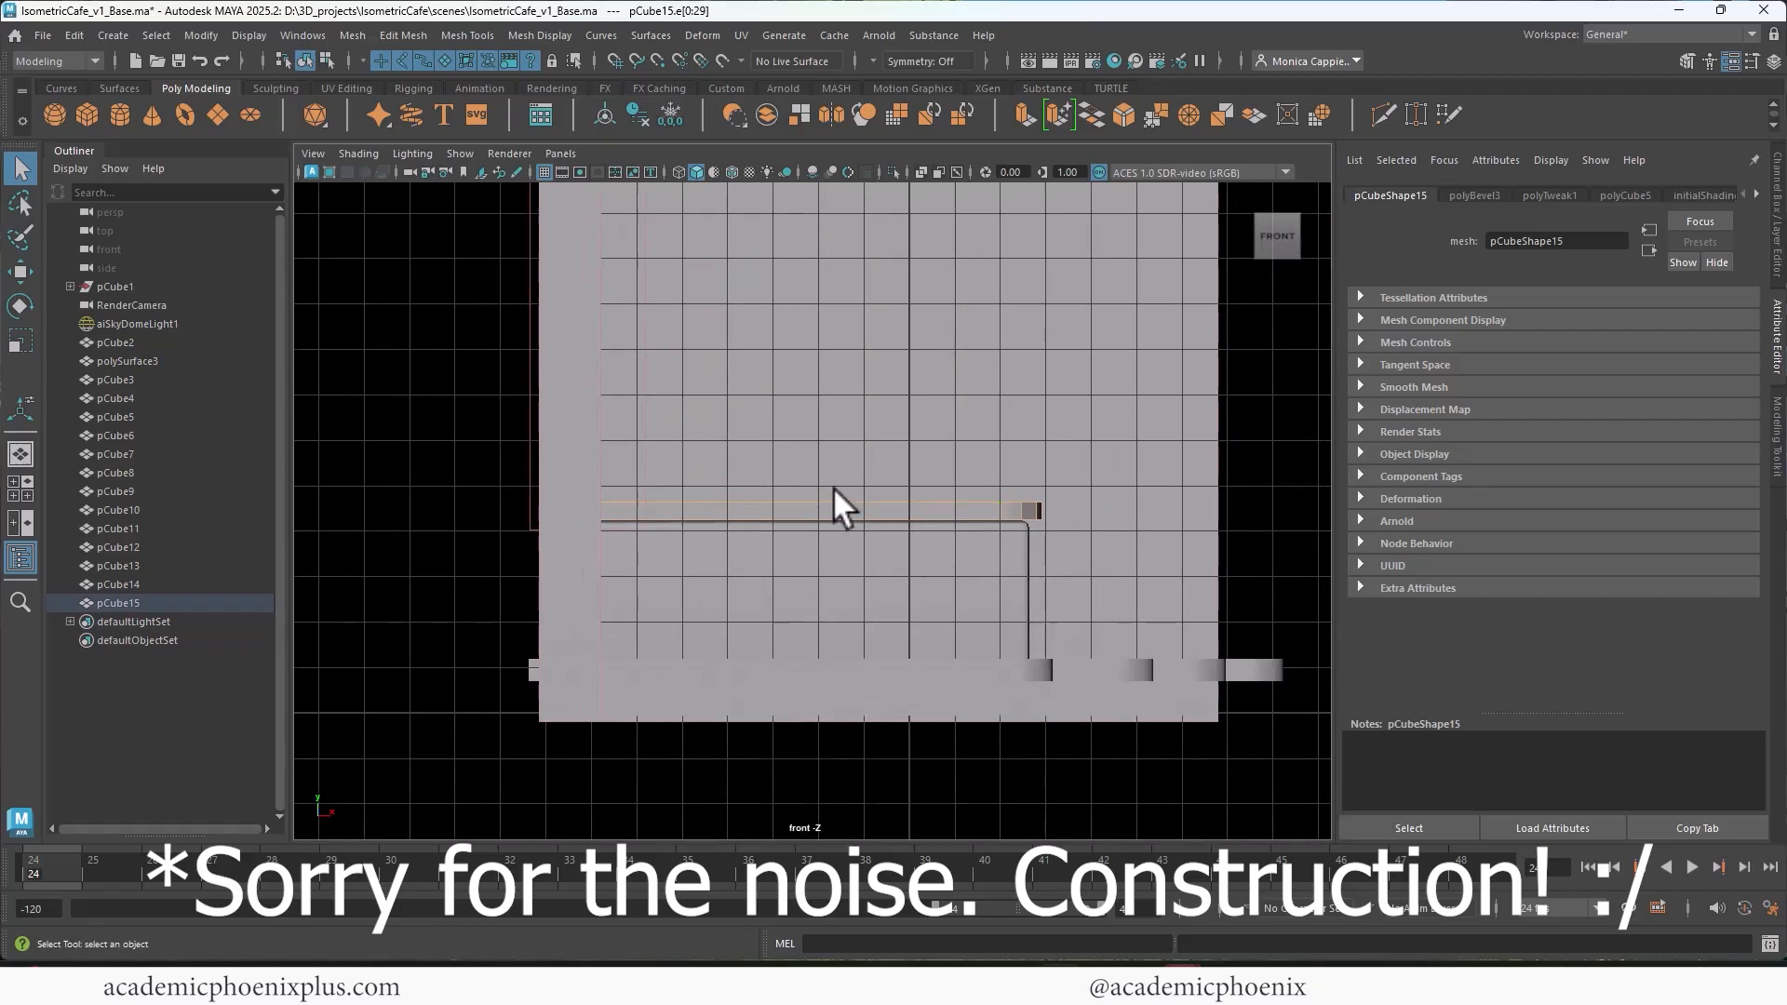
scroll(1133, 487, up, 3)
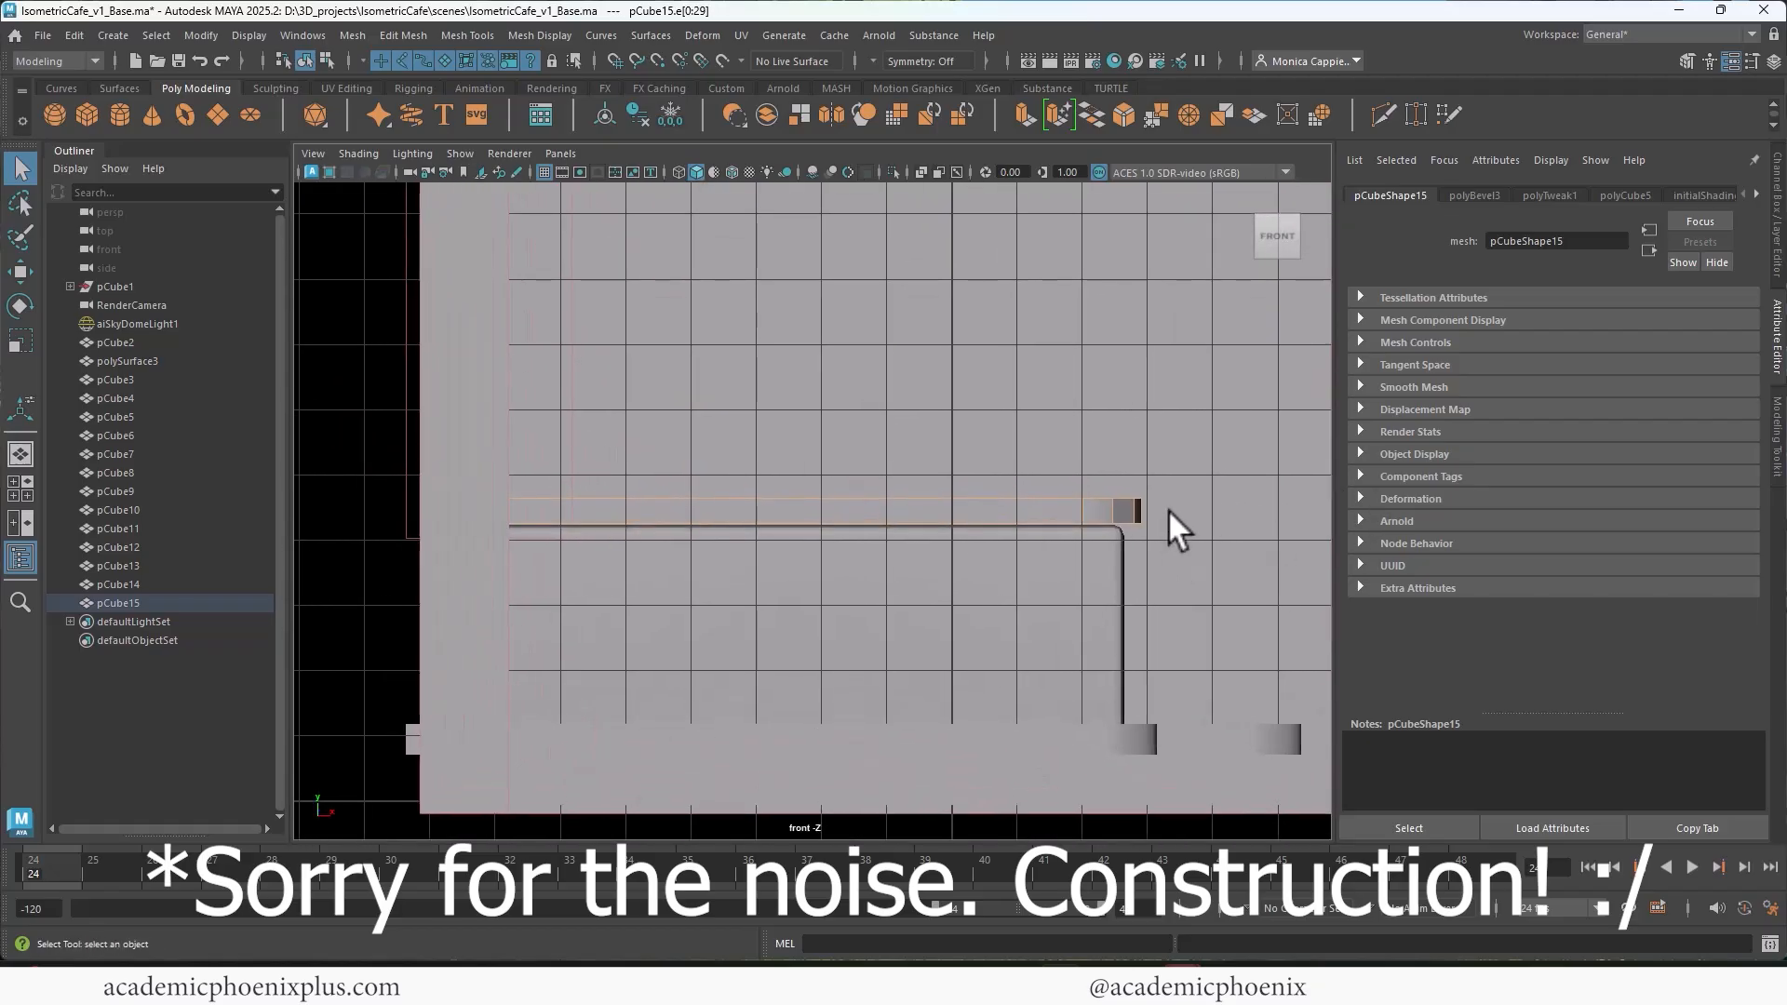
ctrl+drag(1170, 510, 445, 506)
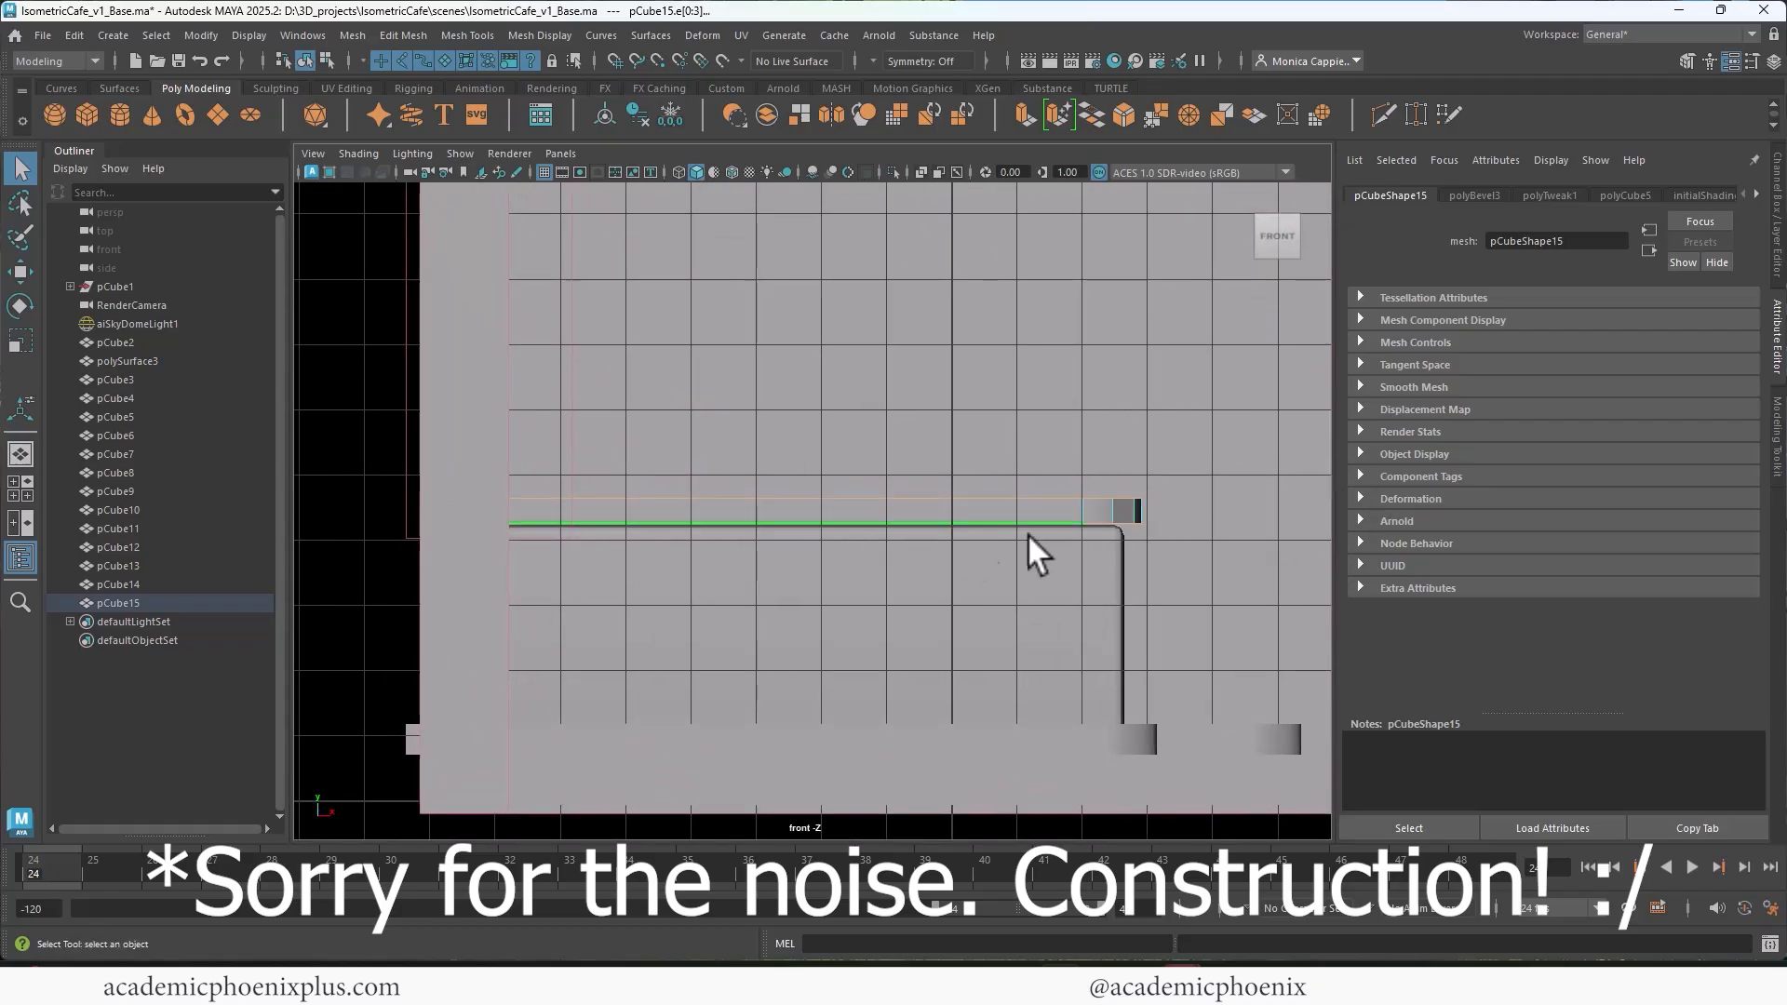
key(space)
key(space)
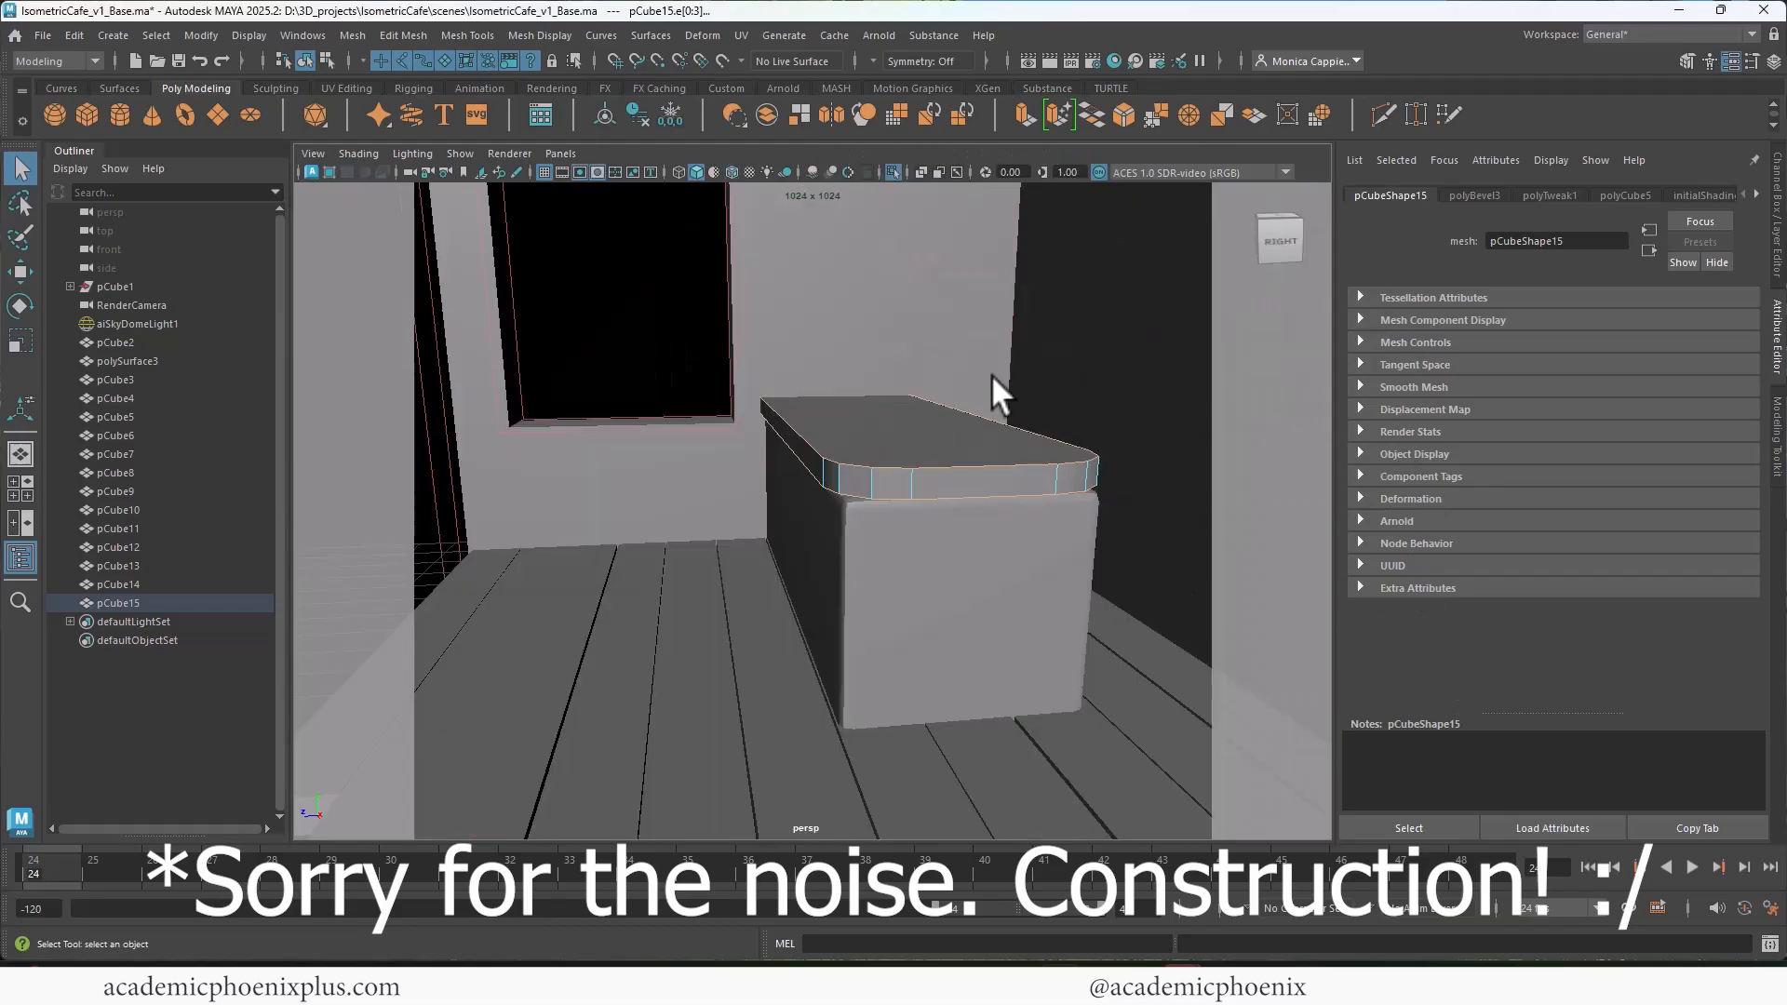
alt+right_drag(994, 382, 1029, 416)
alt+drag(1029, 416, 919, 445)
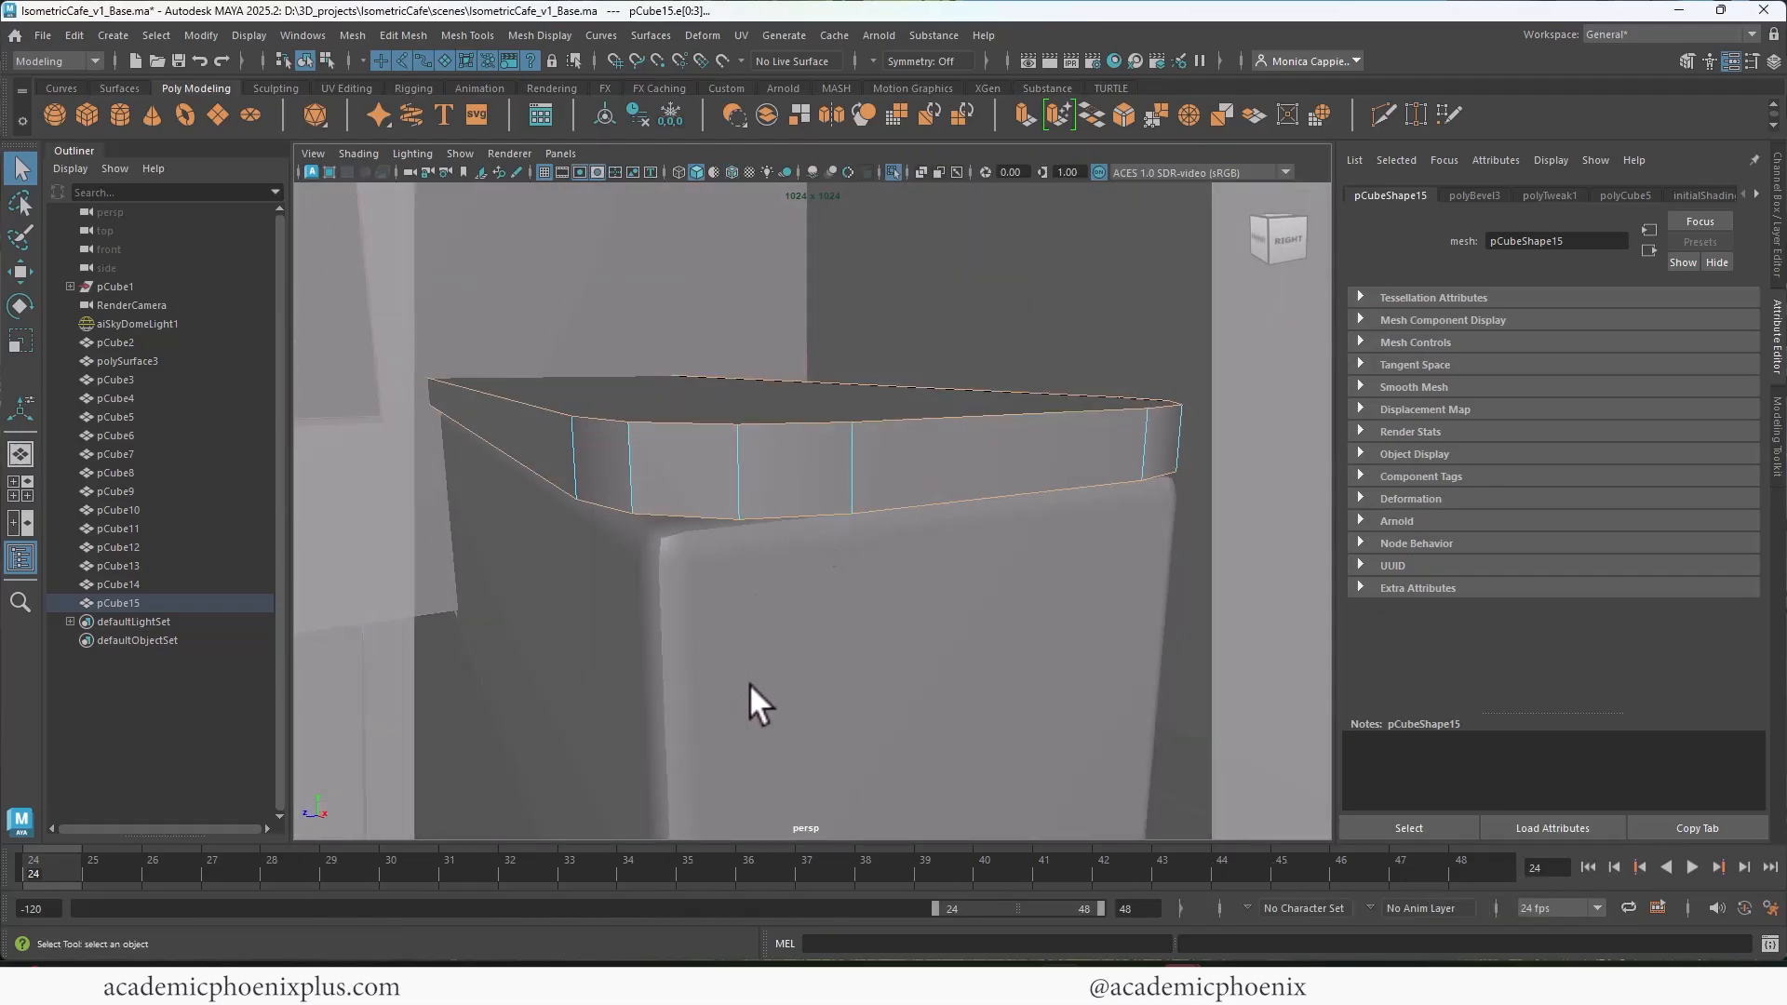
key(ctrl+b)
drag(1109, 307, 1102, 293)
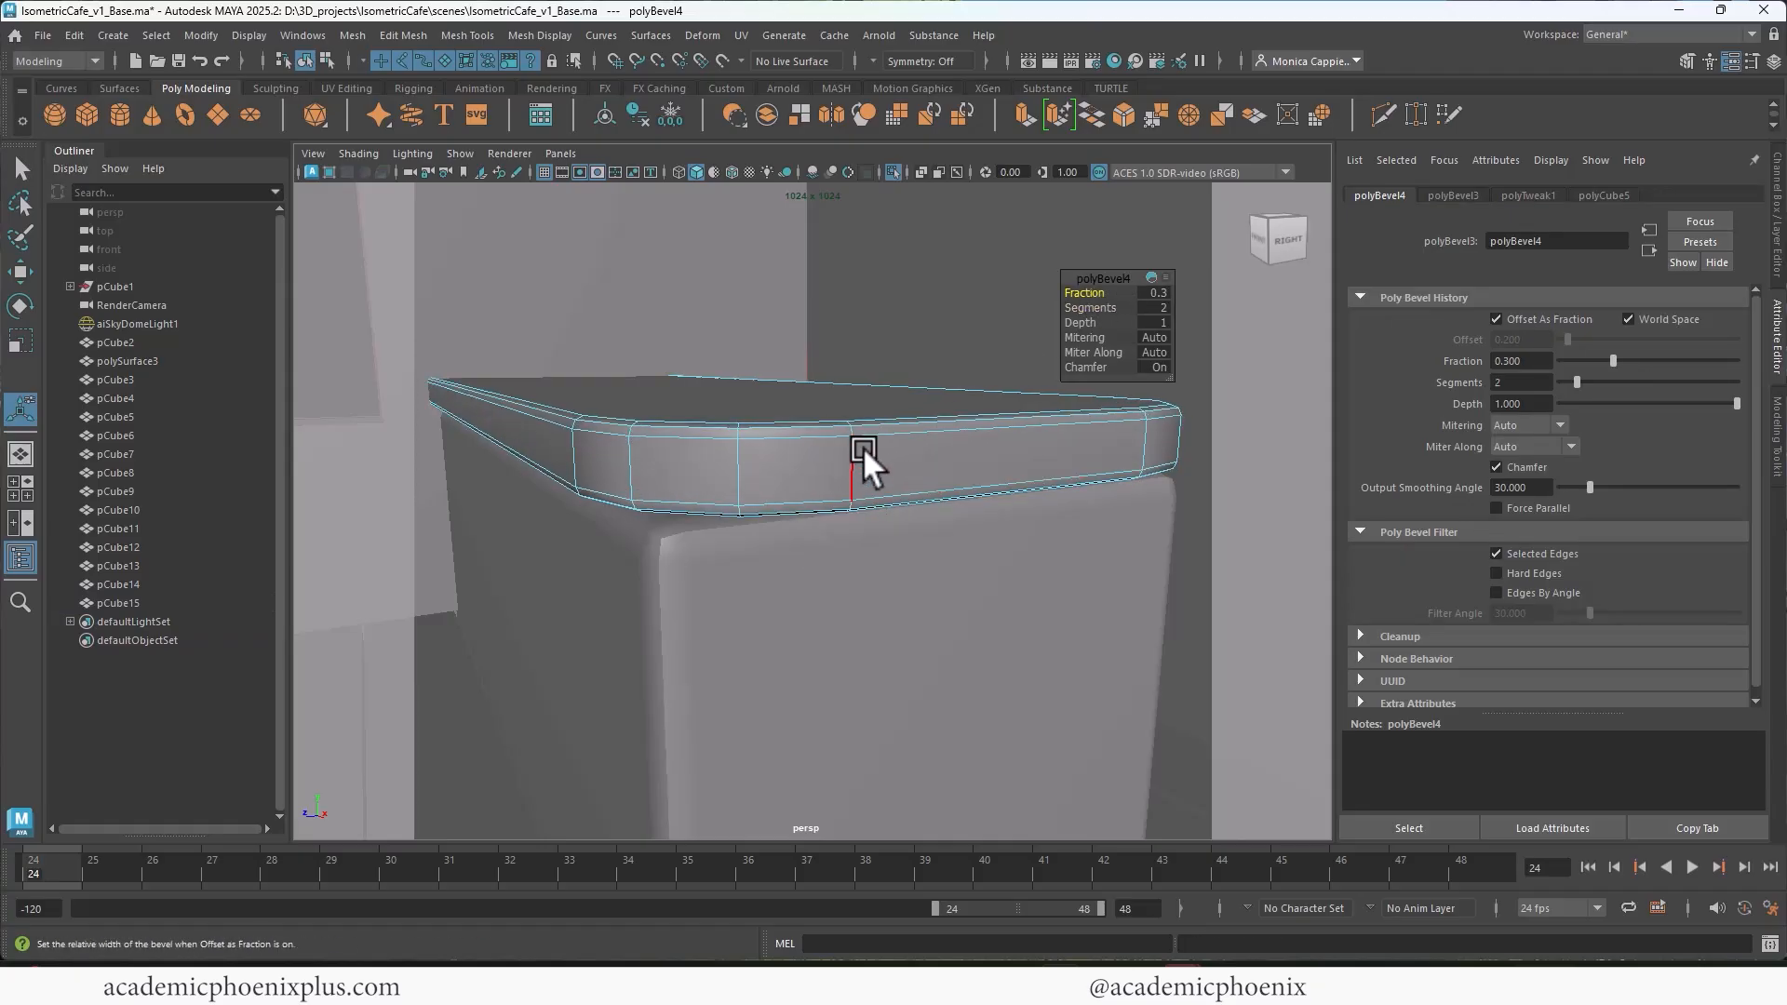
right_drag(870, 449, 958, 447)
Step: Nudge the countertop into position and lower it slightly onto the counter block
alt+drag(1031, 510, 907, 499)
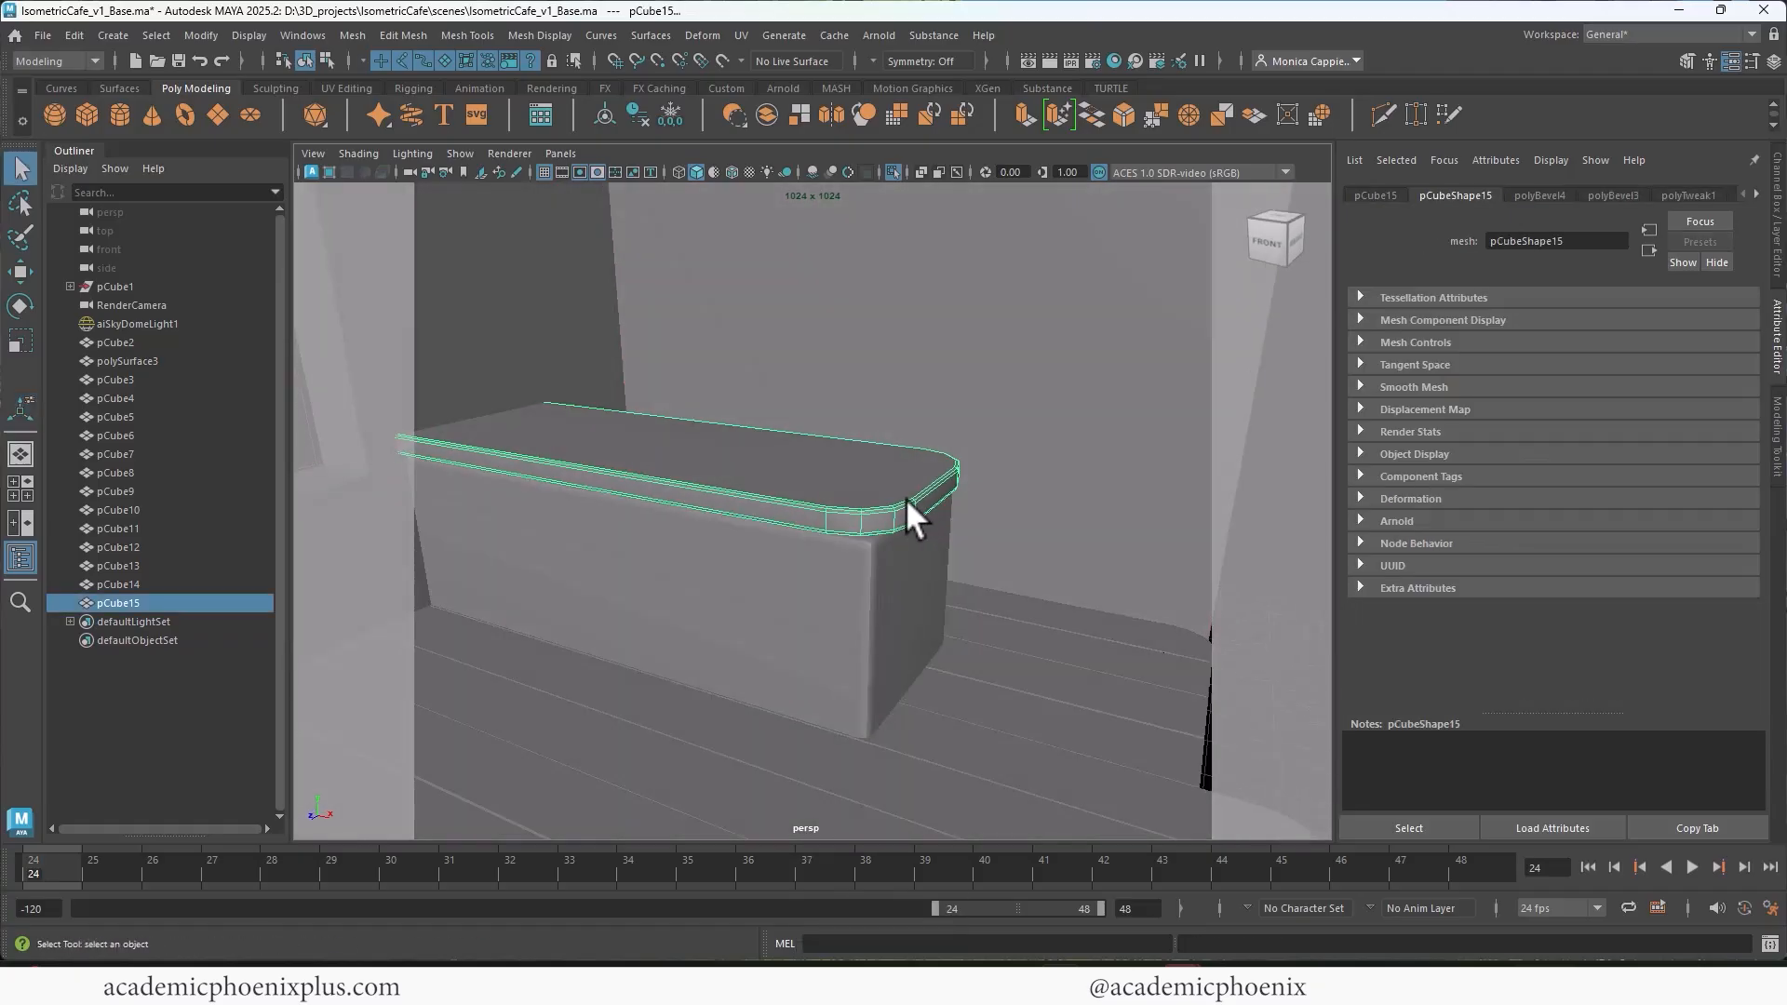
key(w)
click(768, 388)
click(745, 468)
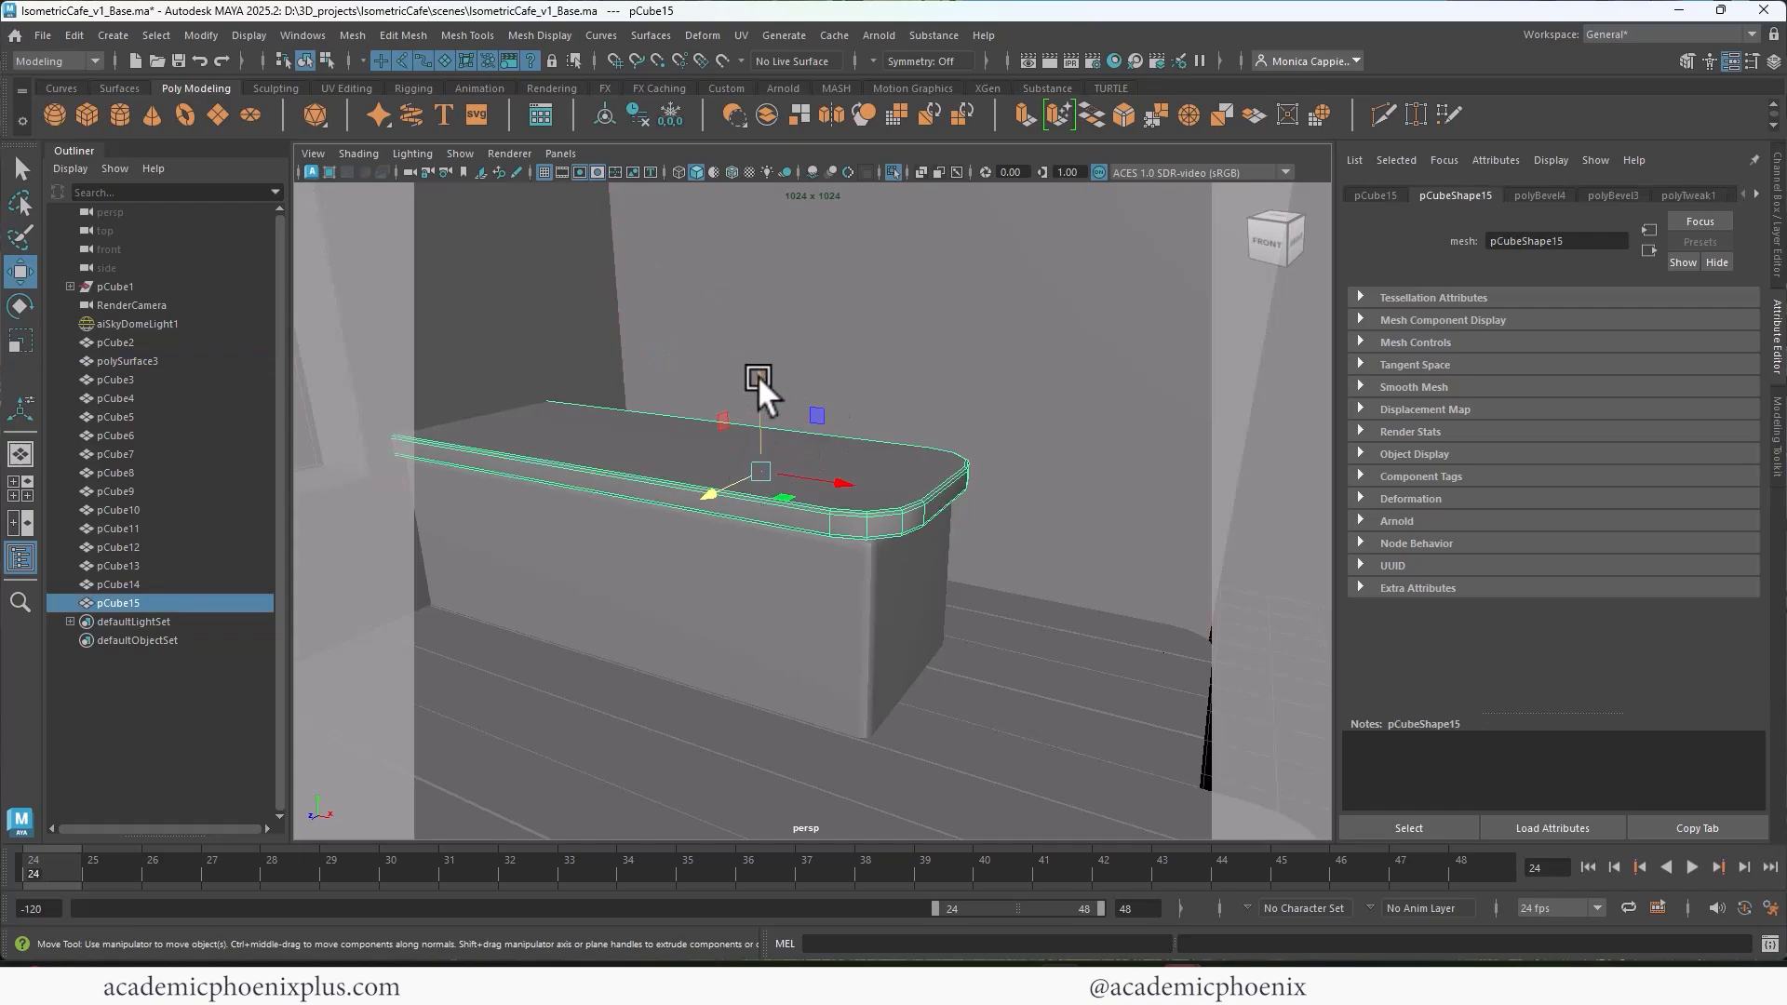
drag(758, 376, 760, 389)
click(1030, 481)
alt+right_drag(1030, 477, 898, 441)
alt+drag(899, 441, 840, 417)
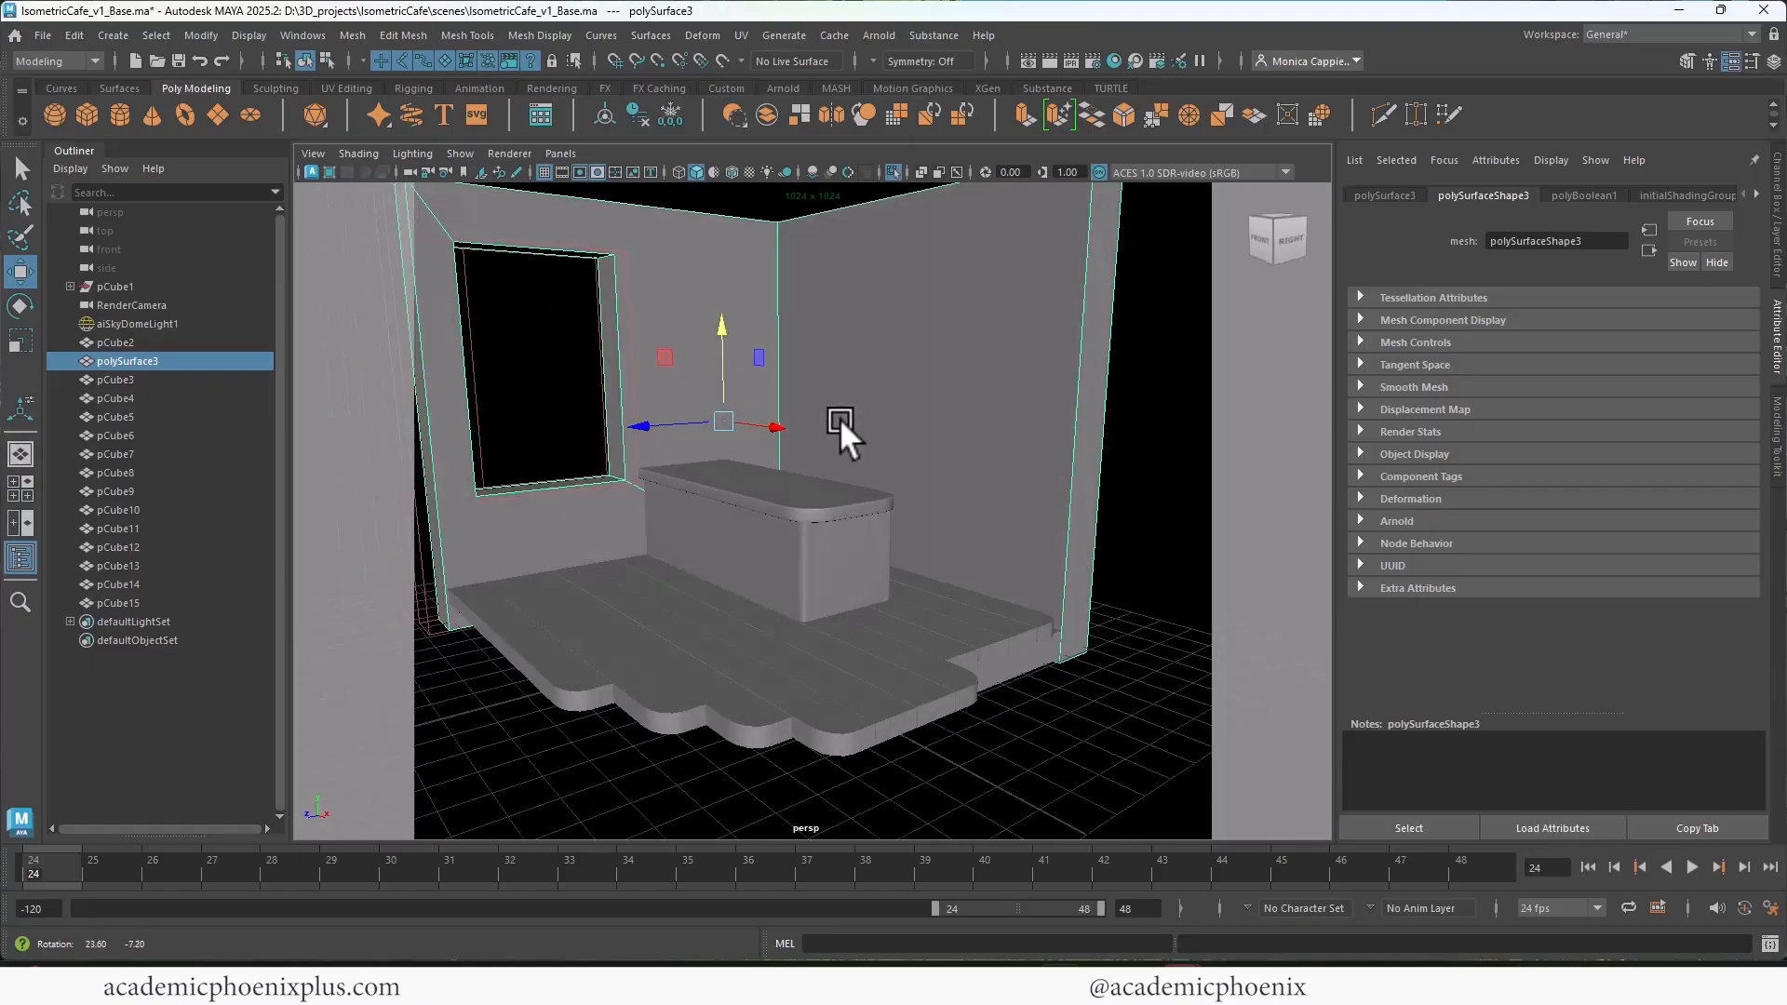
Step: Create a cube on the plank floor in front of the counter and flatten it into a low square slab
alt+drag(856, 492, 769, 668)
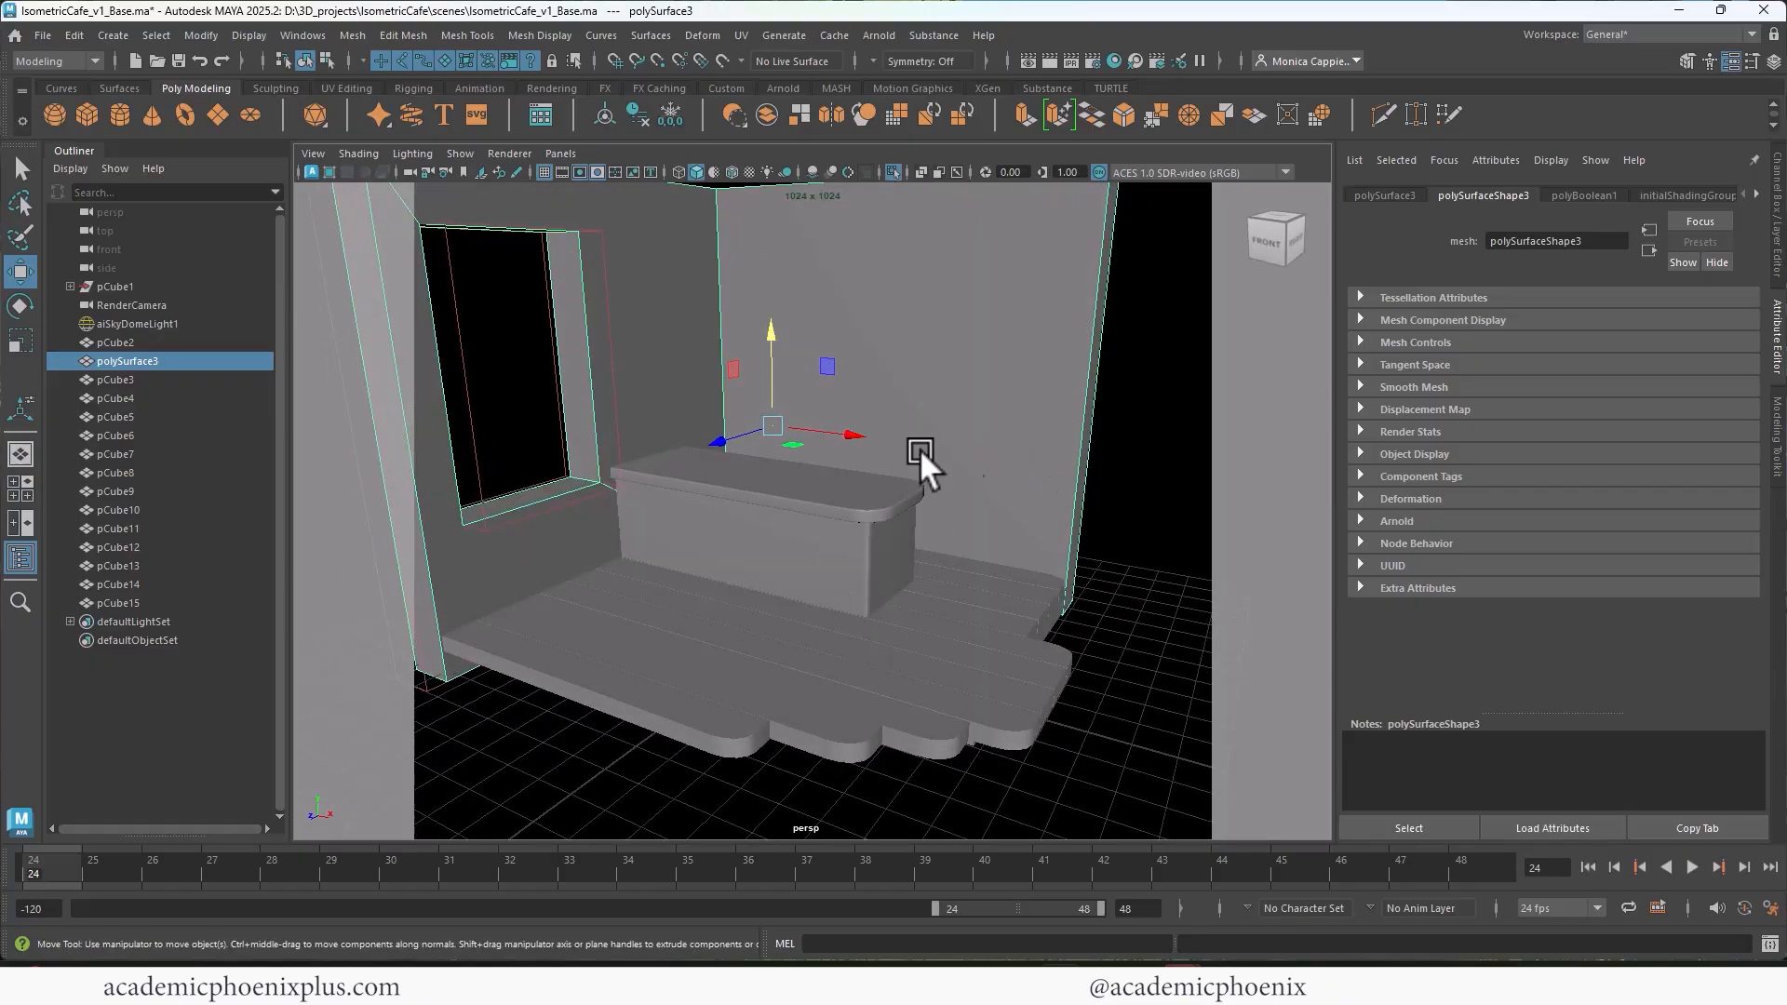
click(87, 116)
click(843, 703)
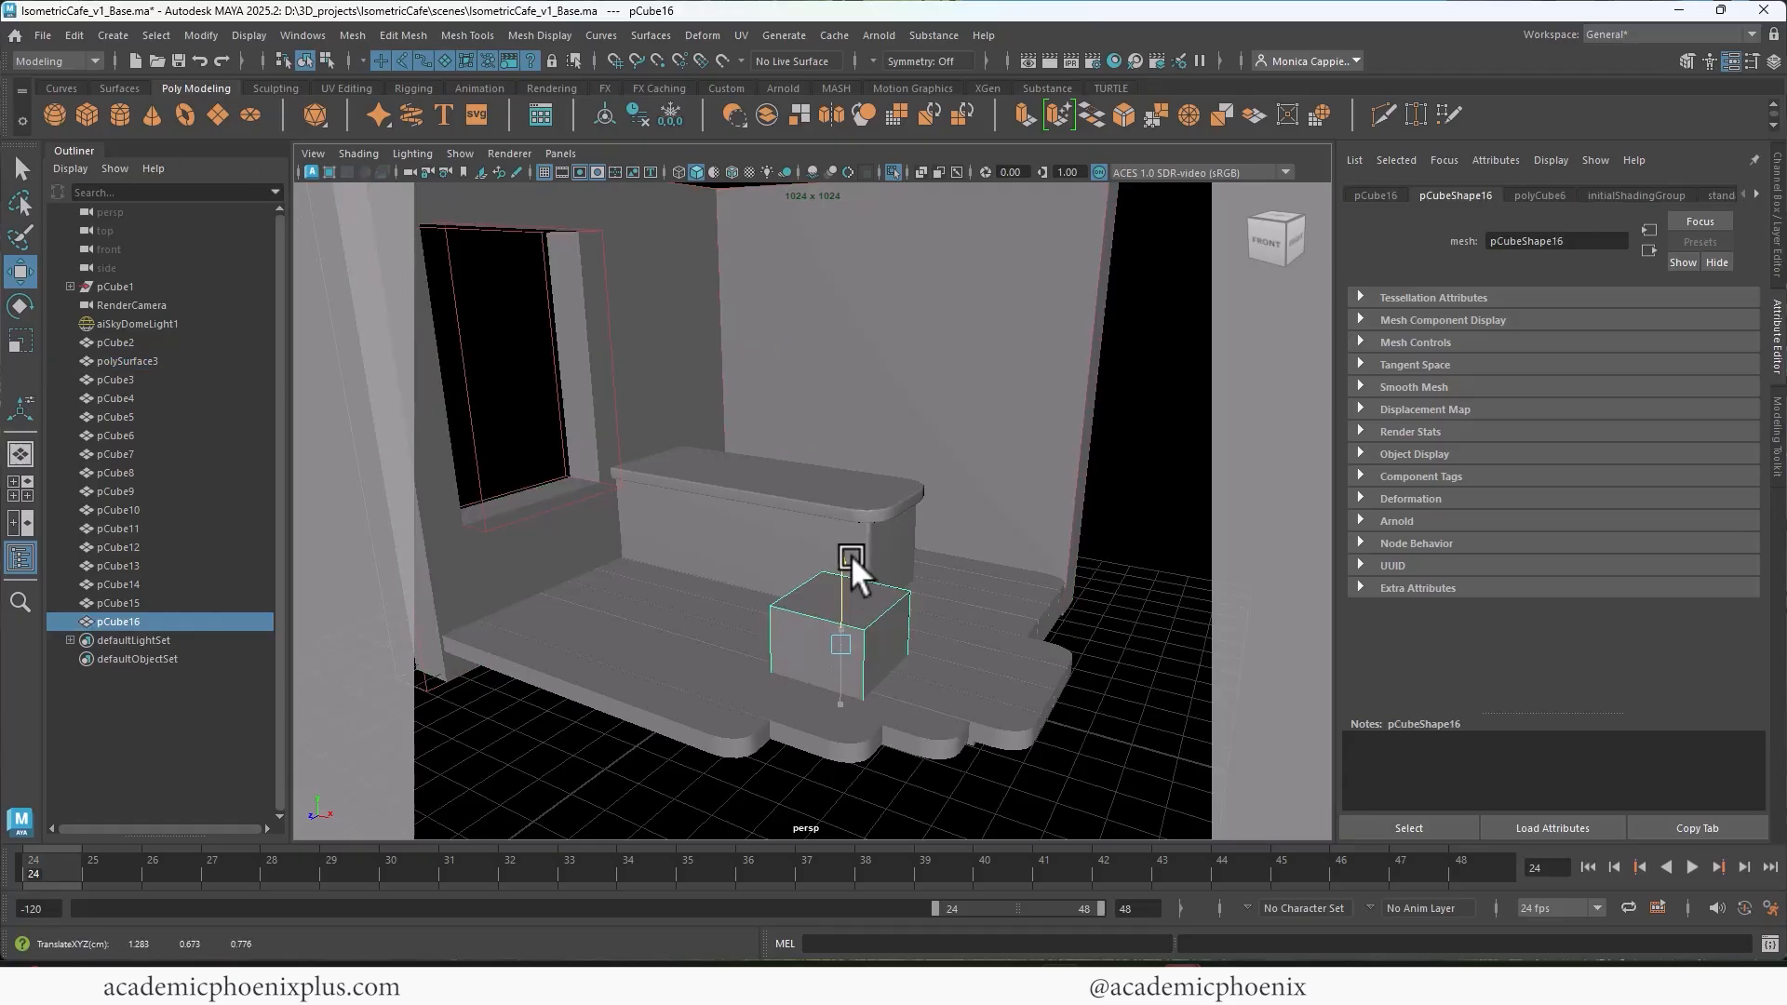
mouse_move(849, 592)
mouse_down()
mouse_move(857, 555)
mouse_move(835, 560)
mouse_move(834, 605)
mouse_up()
key(r)
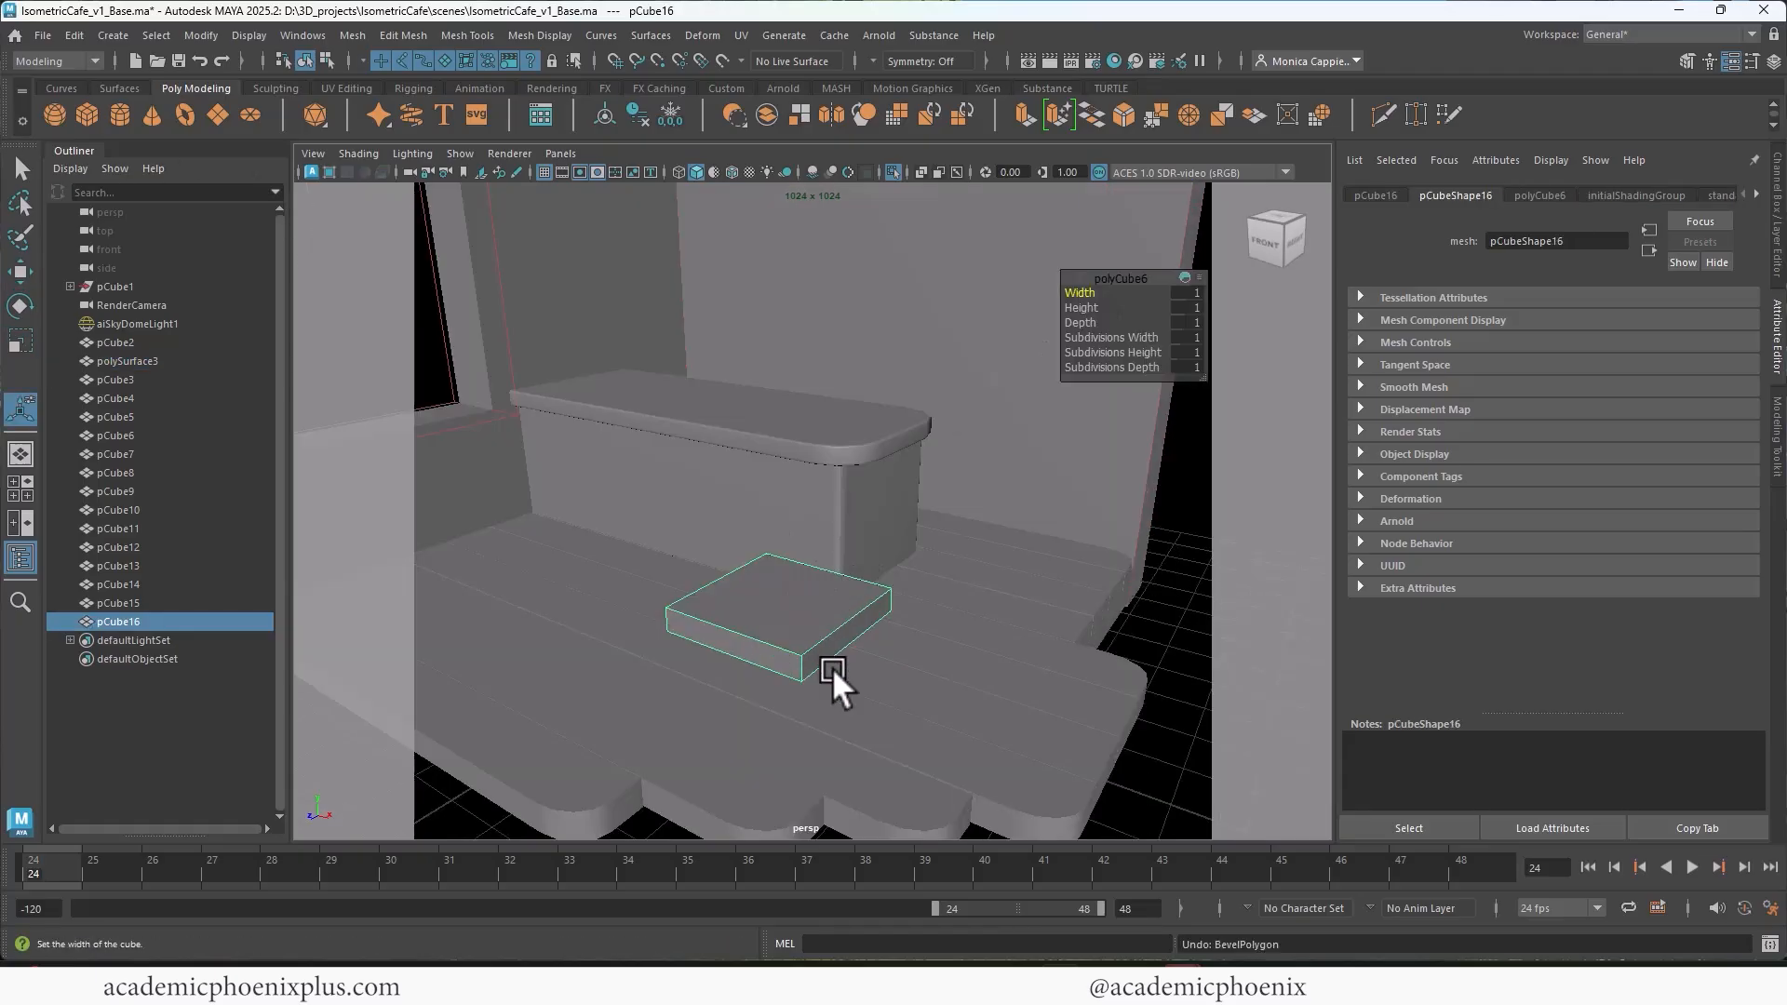
Step: Round the new slab's four corners by beveling its vertical edges with multiple segments
right_drag(803, 629, 802, 376)
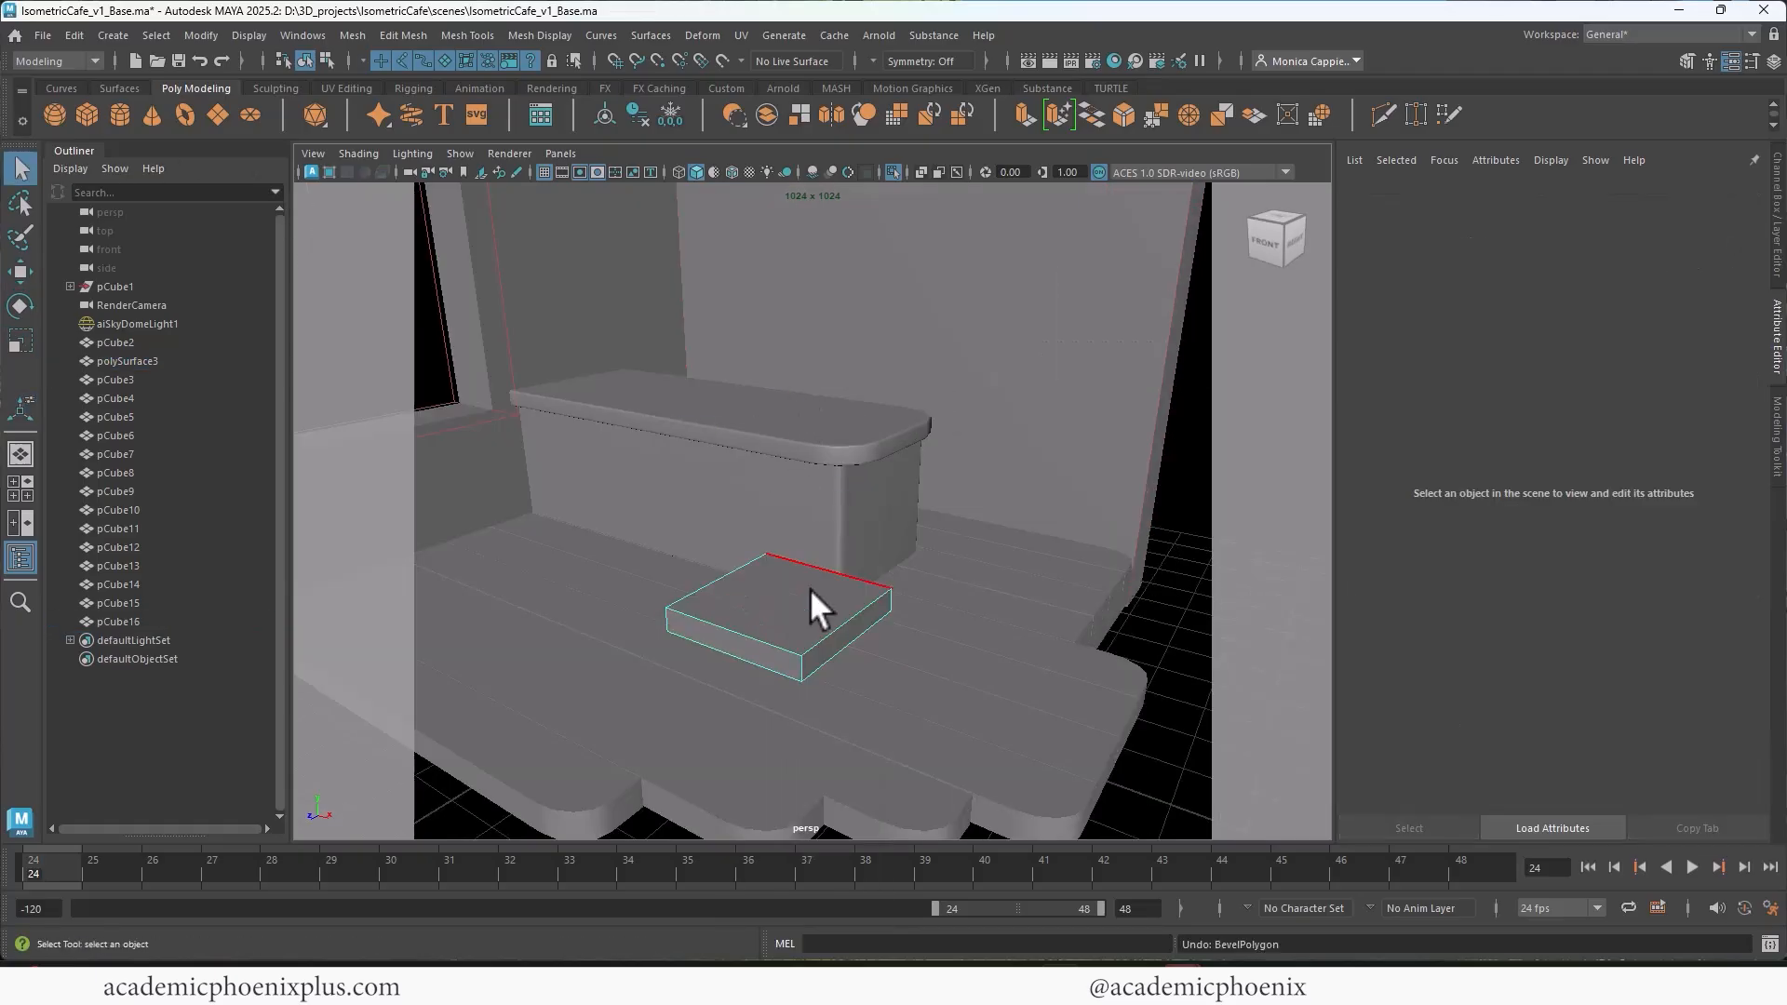
click(800, 665)
alt+drag(819, 618, 764, 628)
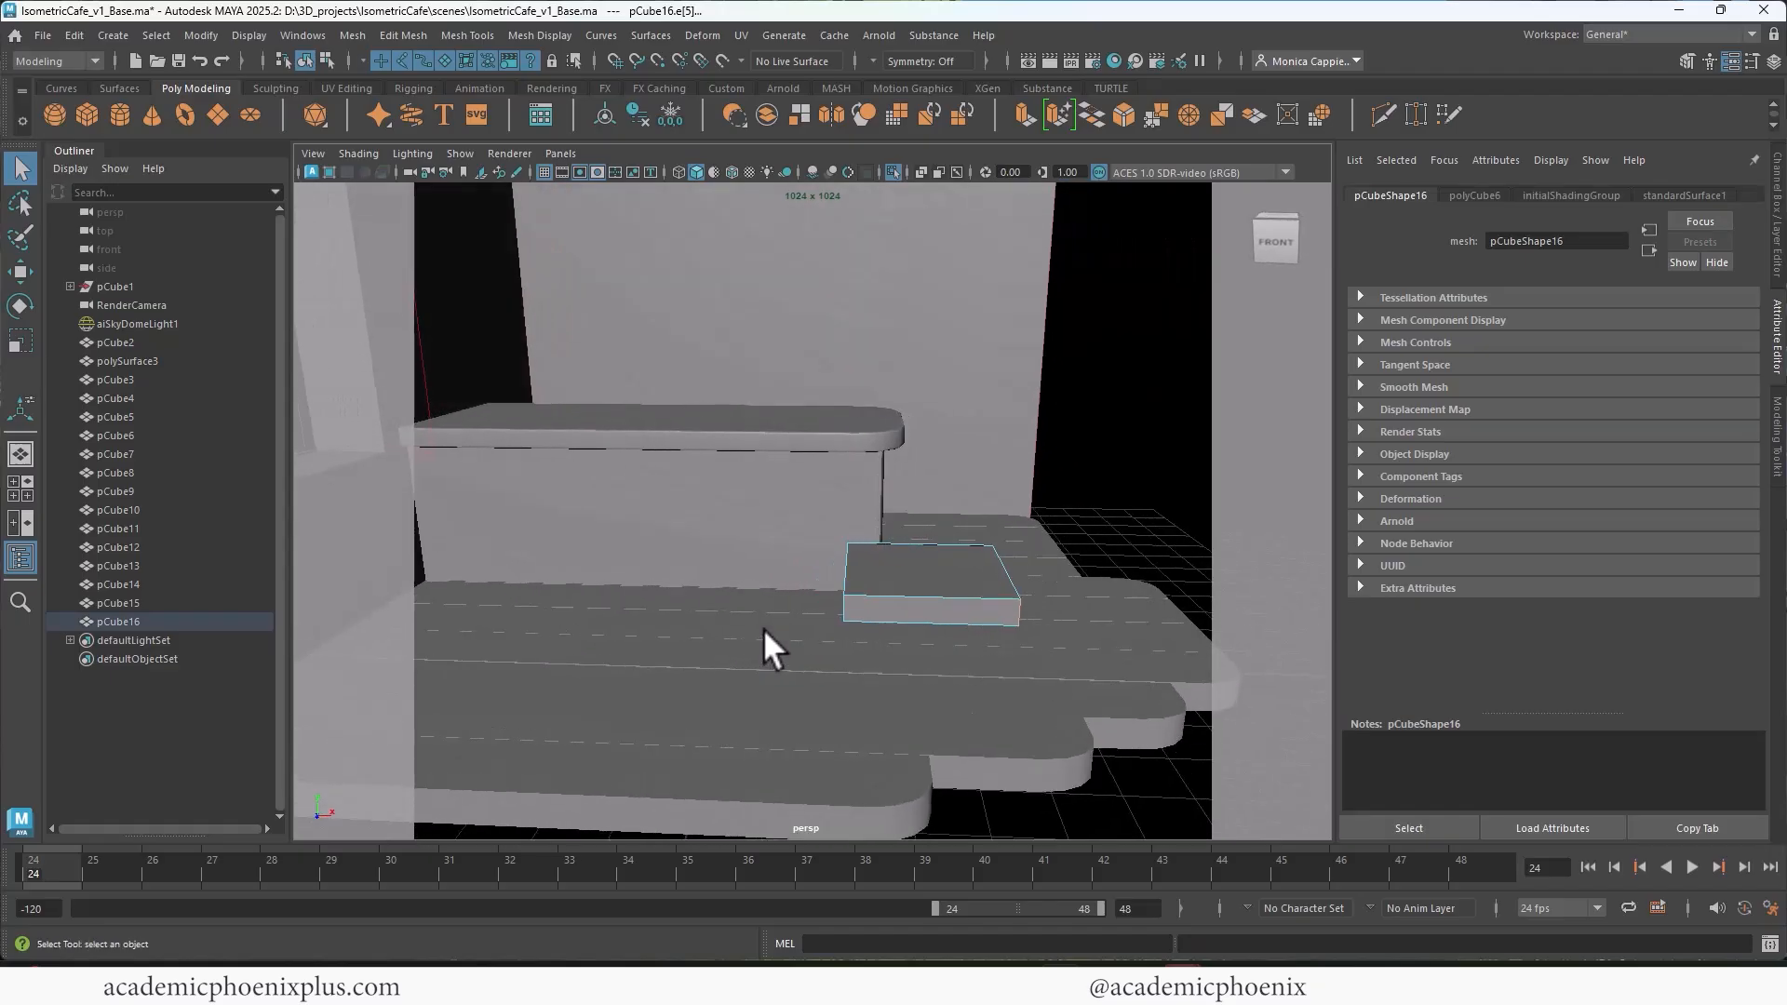
shift+click(851, 616)
alt+drag(875, 607, 913, 559)
key(ctrl+b)
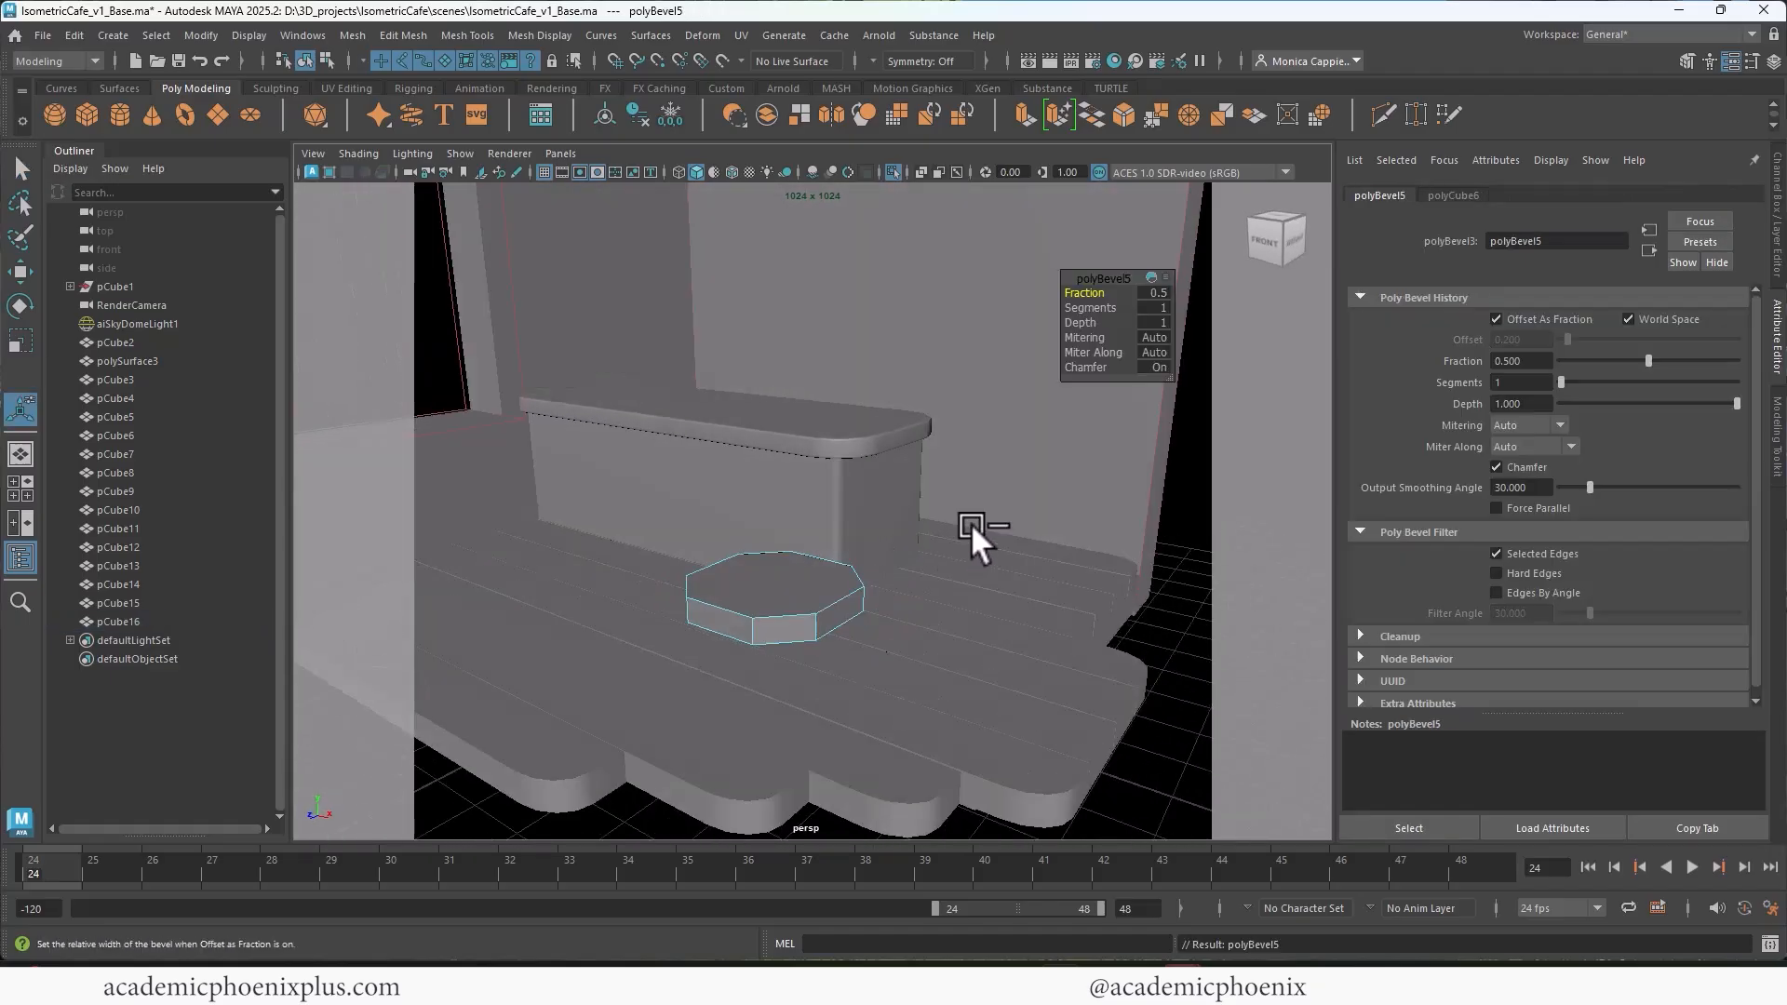
mouse_move(1099, 307)
mouse_down()
mouse_move(1122, 307)
mouse_move(1094, 294)
mouse_up()
right_drag(770, 427, 875, 405)
Step: Lower the rounded slab to the plank floor and scale it down into a small base plate
key(w)
drag(774, 511, 779, 570)
key(r)
drag(775, 653, 722, 663)
key(w)
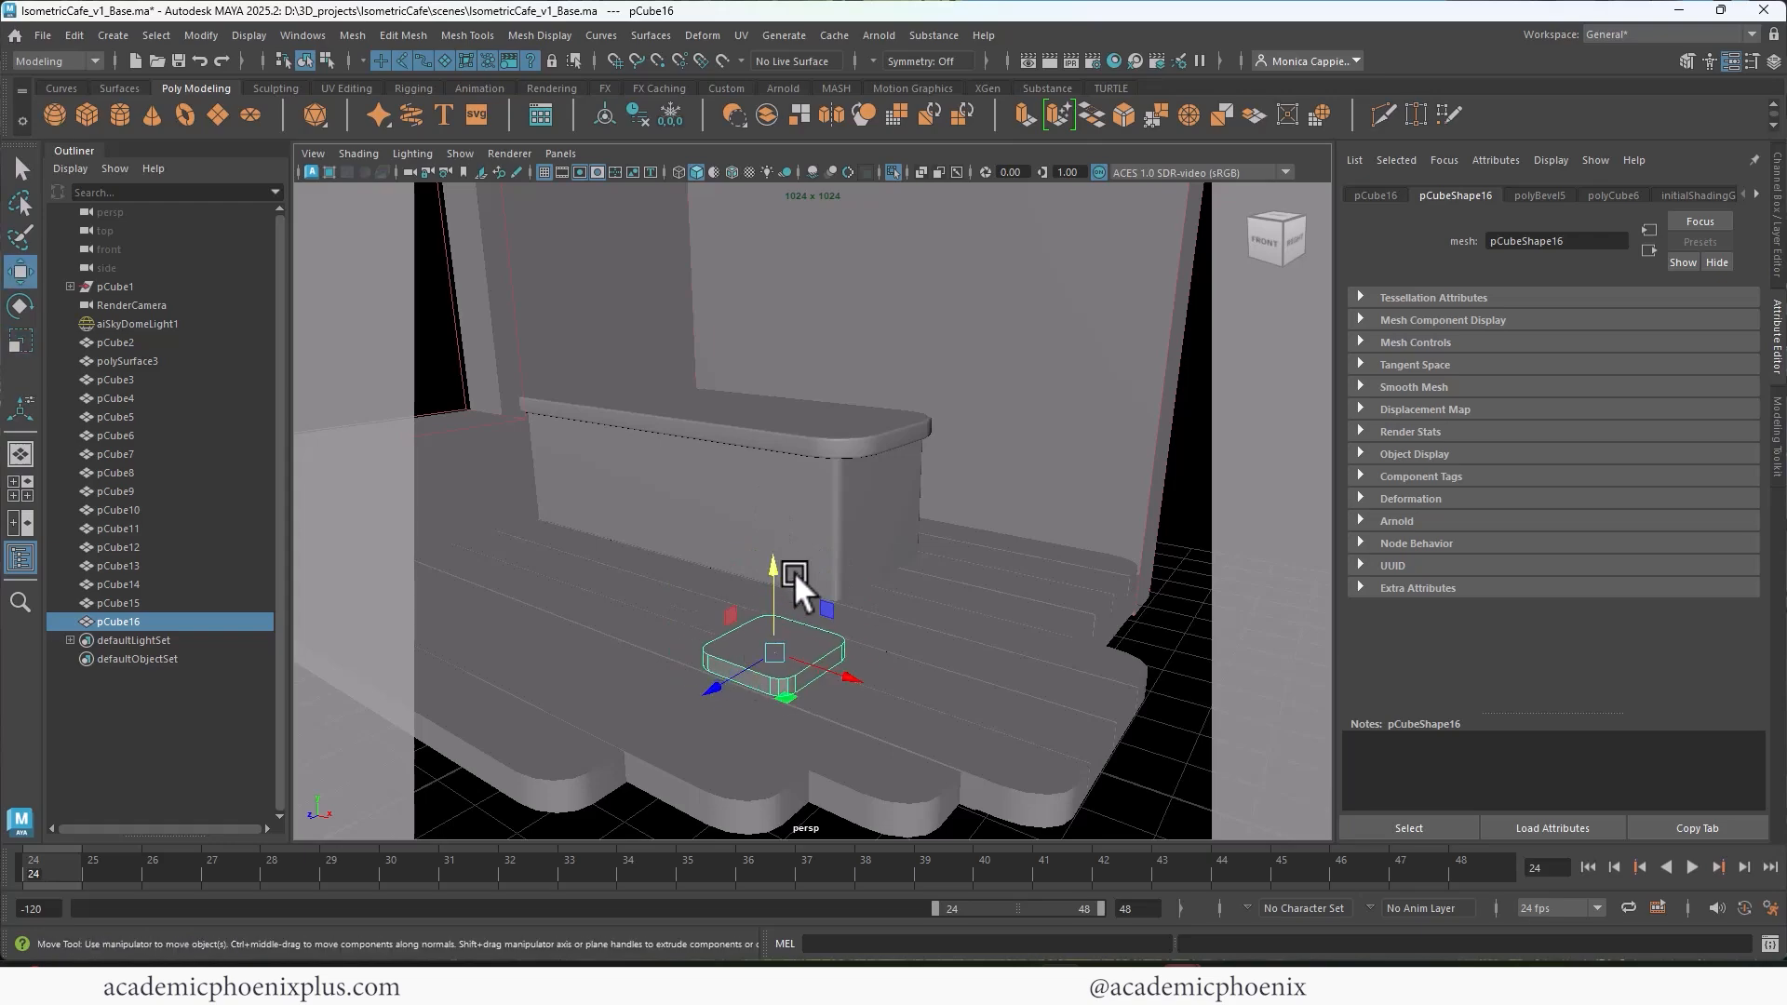
drag(795, 572, 762, 578)
Step: Extrude the base plate's top face and scale it inward to a small central face
right_drag(759, 434, 780, 486)
click(763, 648)
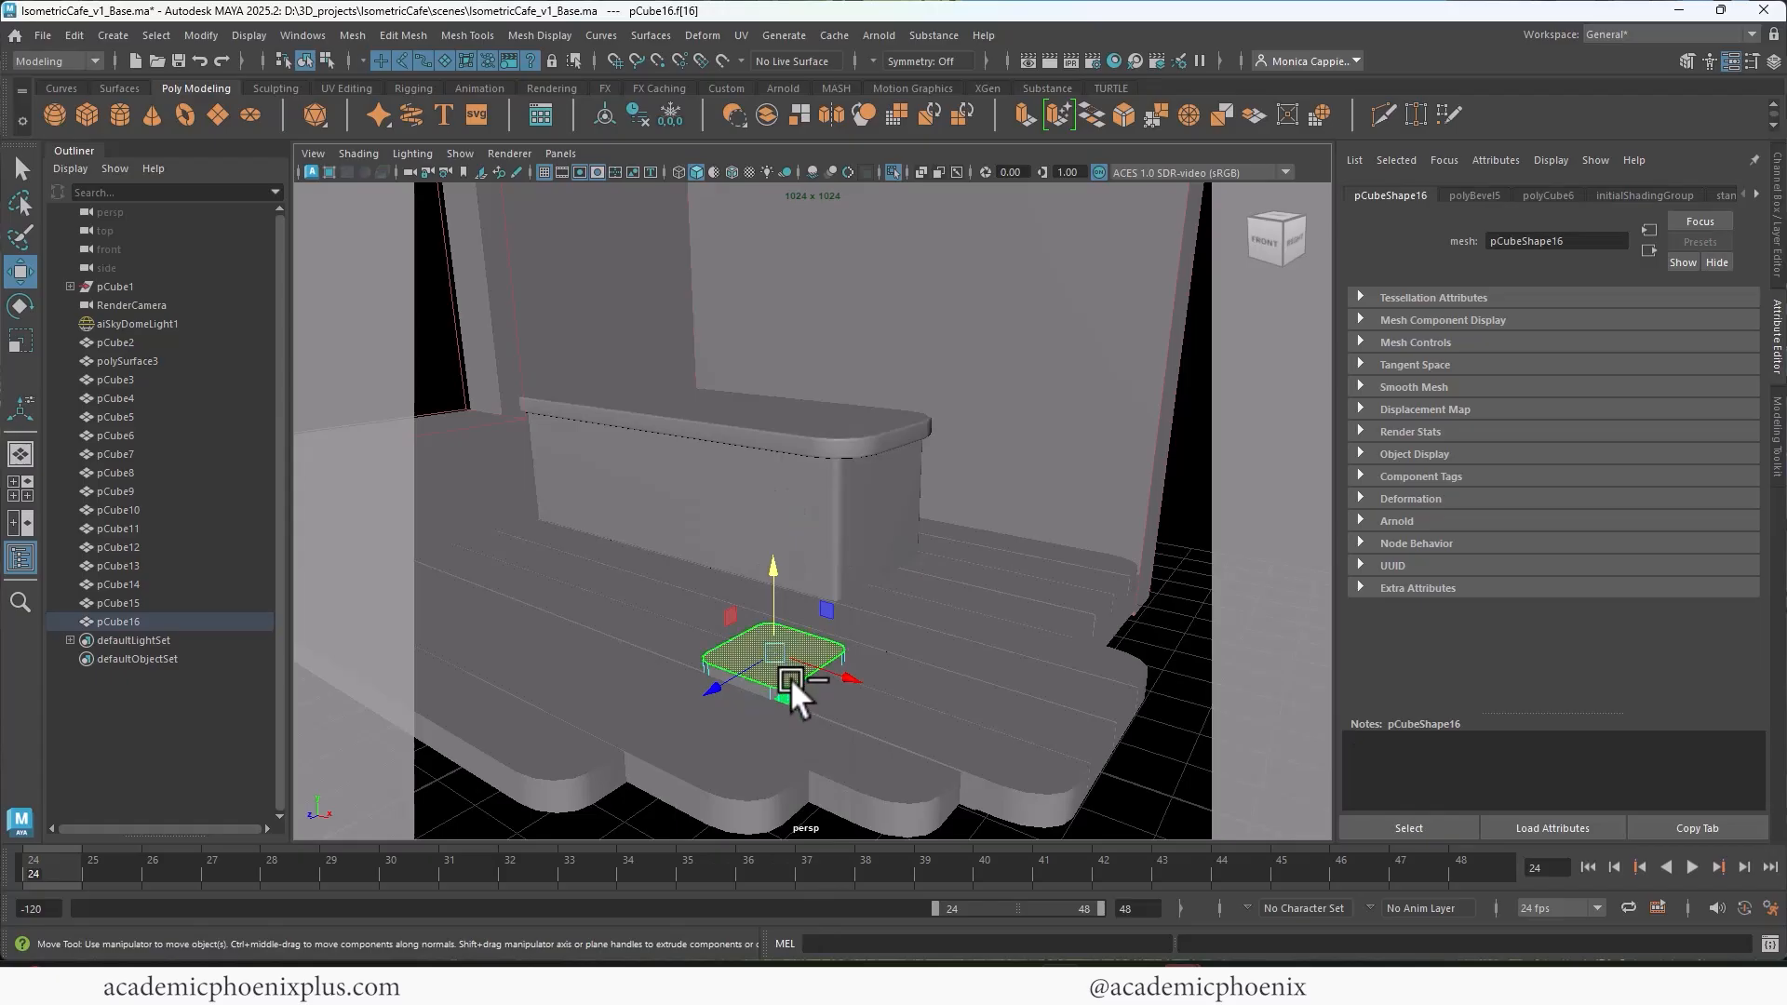
key(ctrl+e)
key(r)
drag(775, 651, 729, 659)
Step: Circularize the small central face on top of the base plate
alt+middle_drag(823, 609, 862, 549)
alt+drag(862, 549, 925, 546)
alt+right_drag(926, 545, 986, 499)
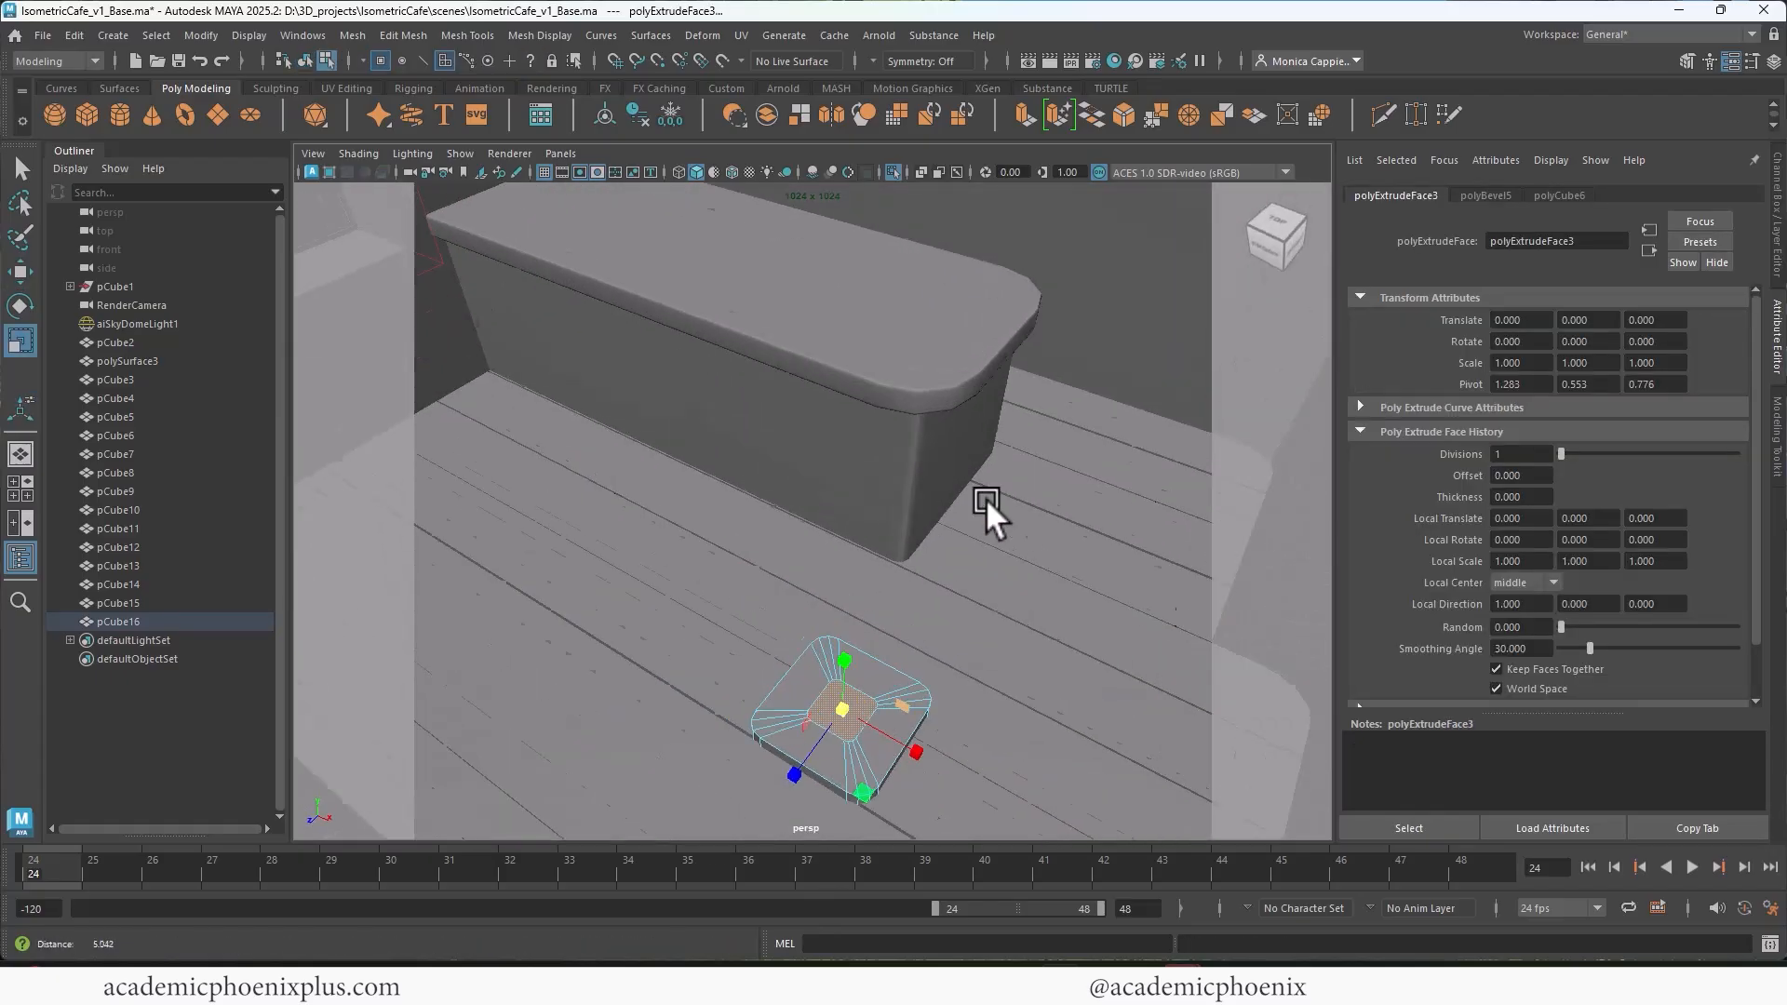
alt+middle_drag(986, 499, 1033, 325)
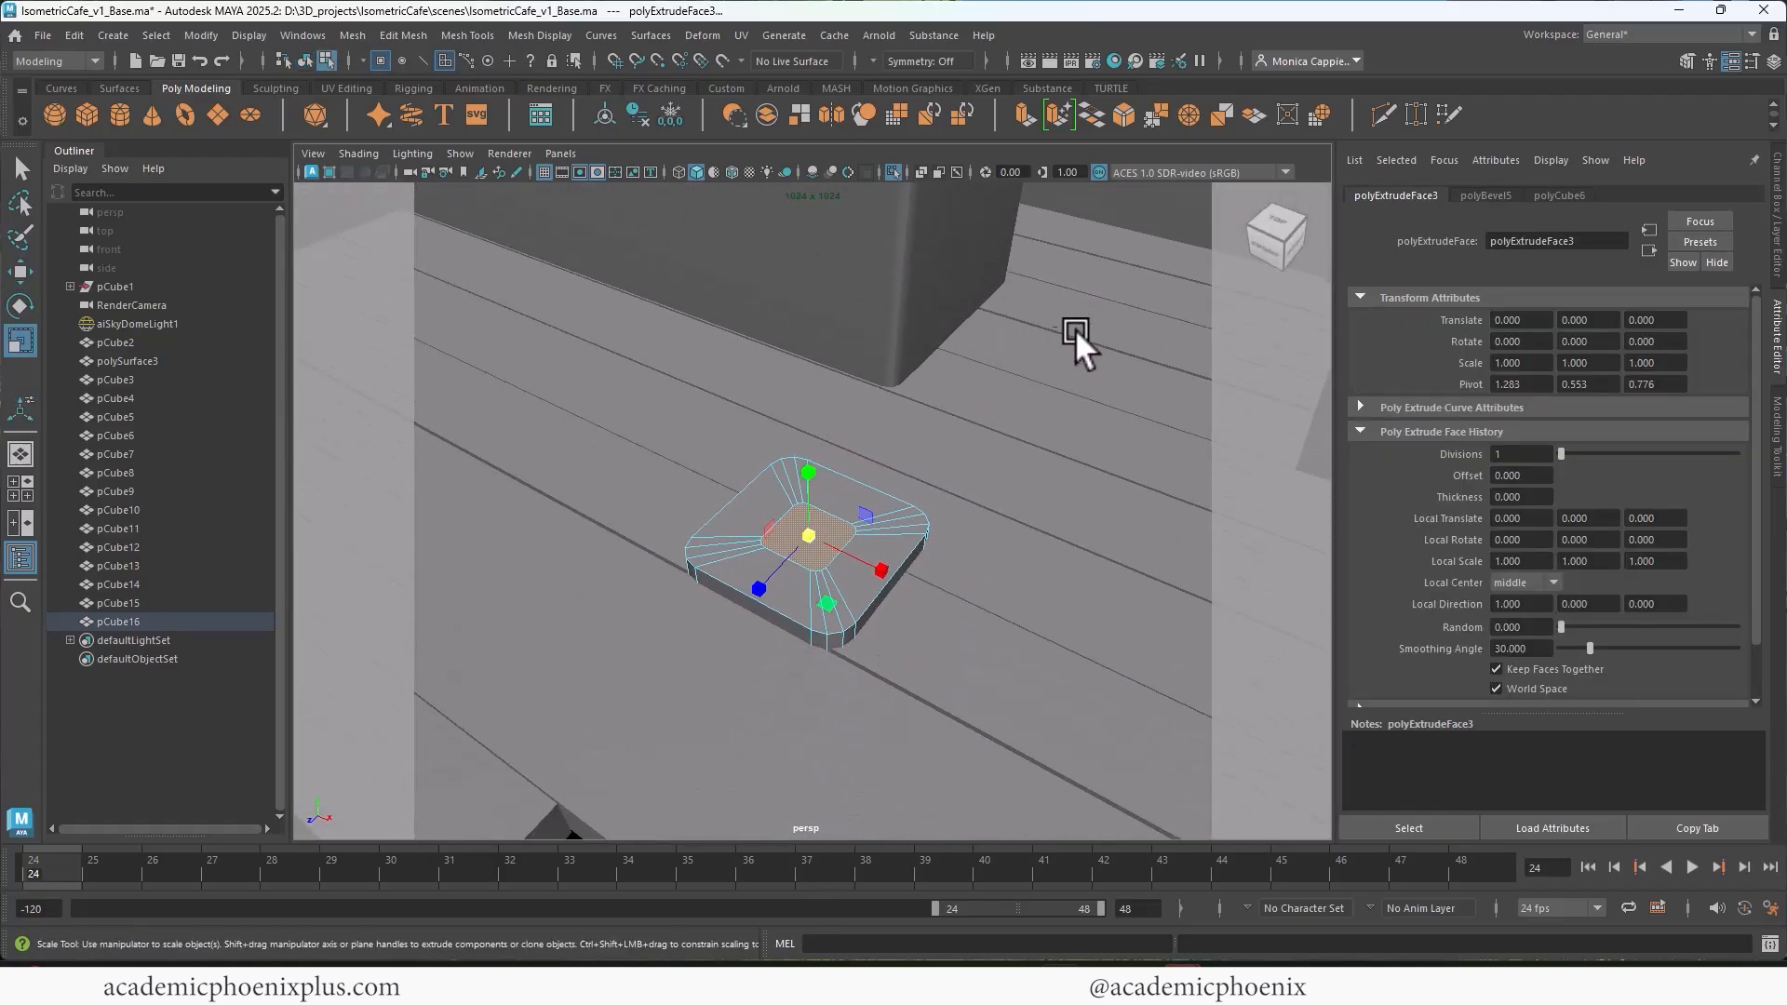
click(1319, 114)
alt+drag(910, 506, 951, 512)
key(r)
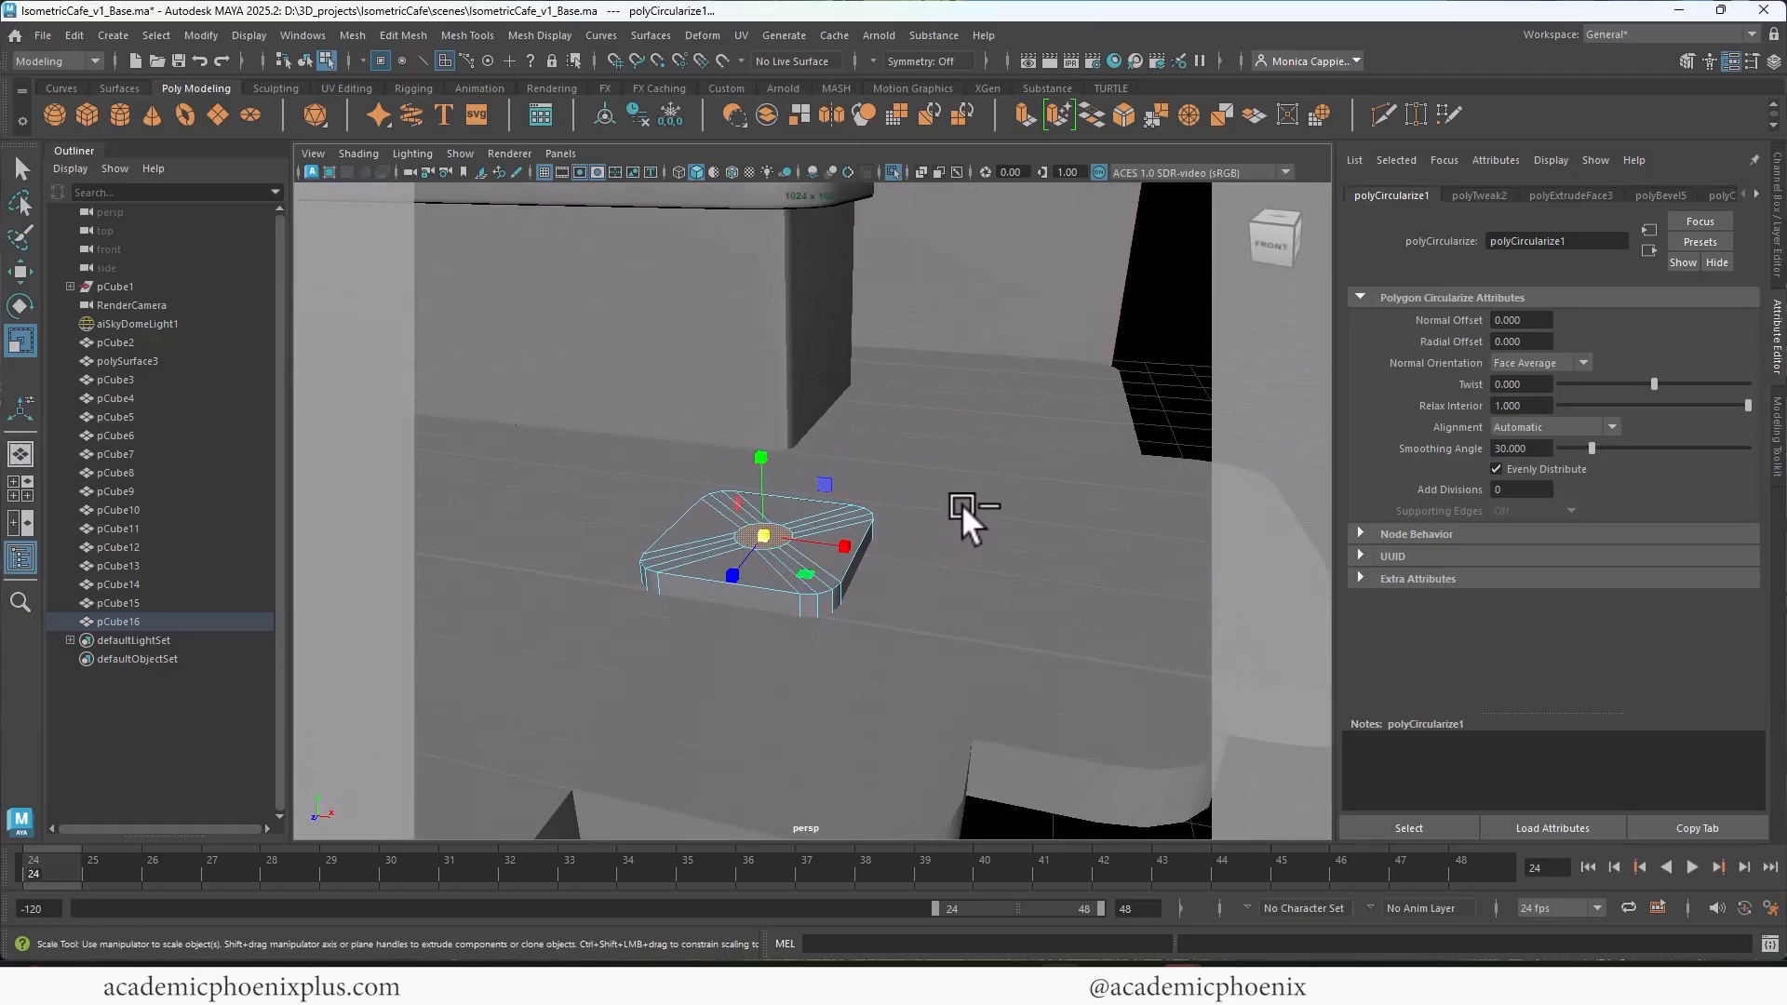
Step: Extrude the circular face straight up from the base plate into a post slightly lower than the countertop
key(ctrl+e)
key(w)
drag(757, 454, 774, 184)
scroll(838, 352, down, 3)
alt+middle_drag(803, 359, 801, 512)
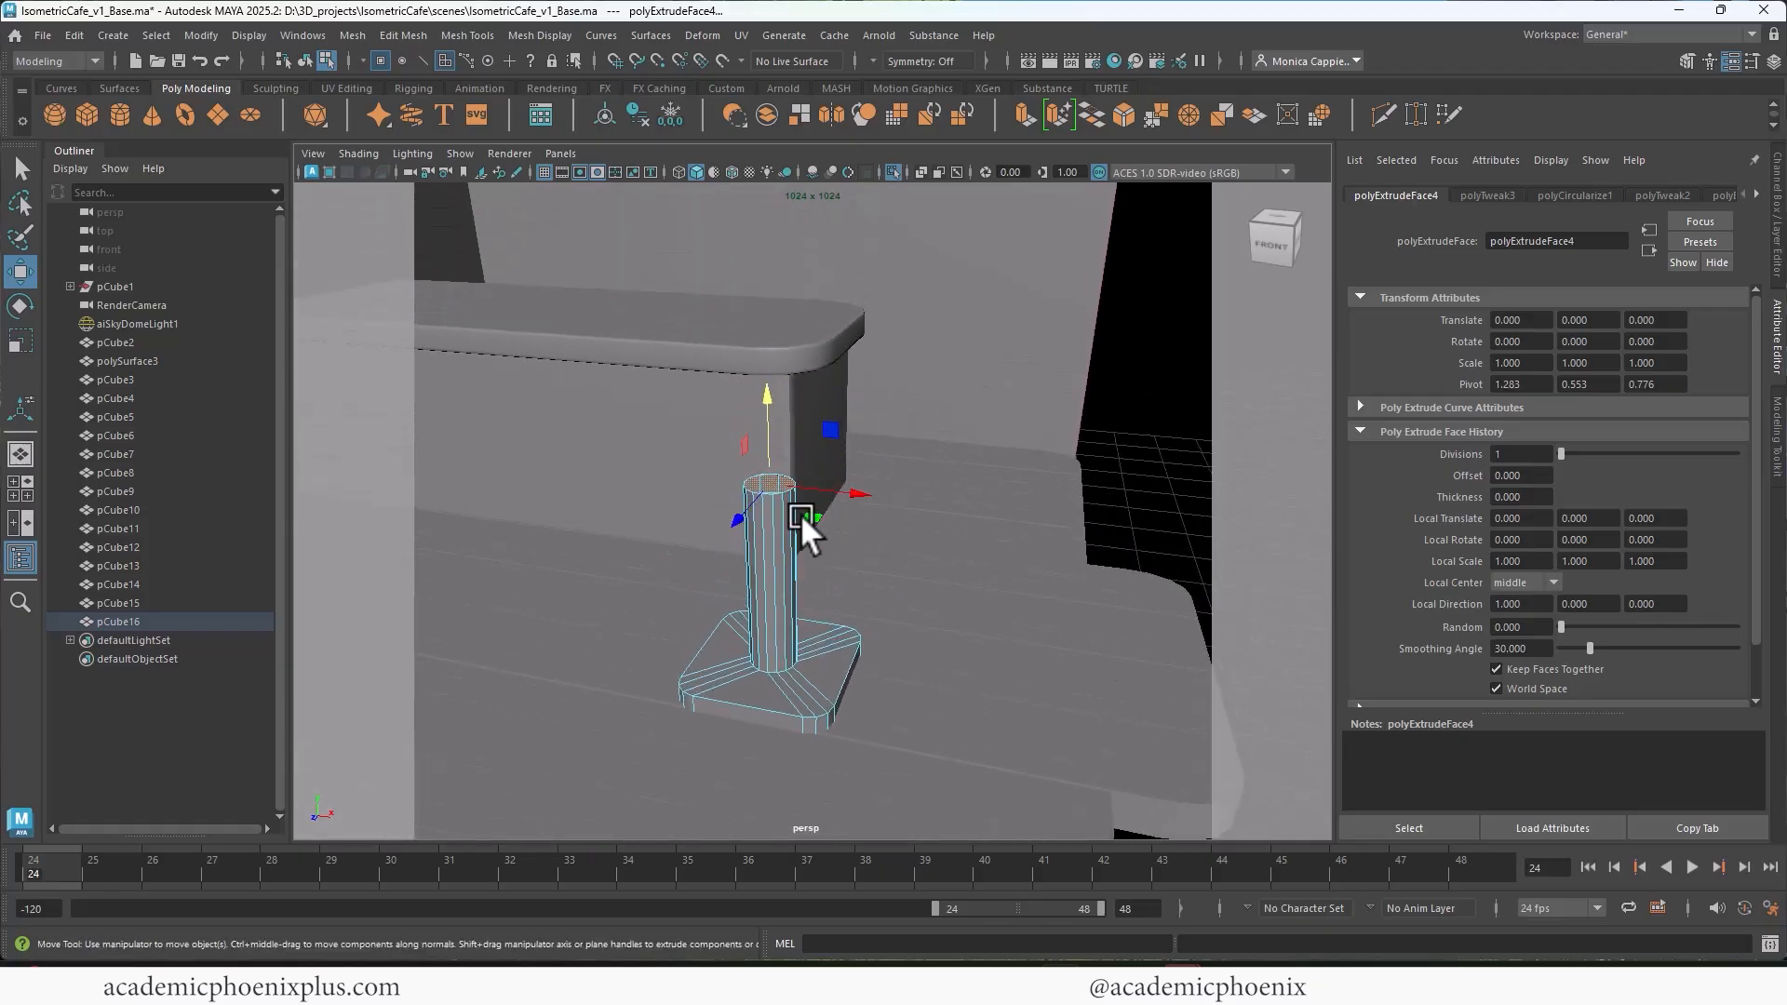
Step: Return the post and base to object mode, preview them smoothed, and restore the unsmoothed display
alt+drag(800, 512, 765, 501)
right_drag(782, 570, 901, 383)
key(3)
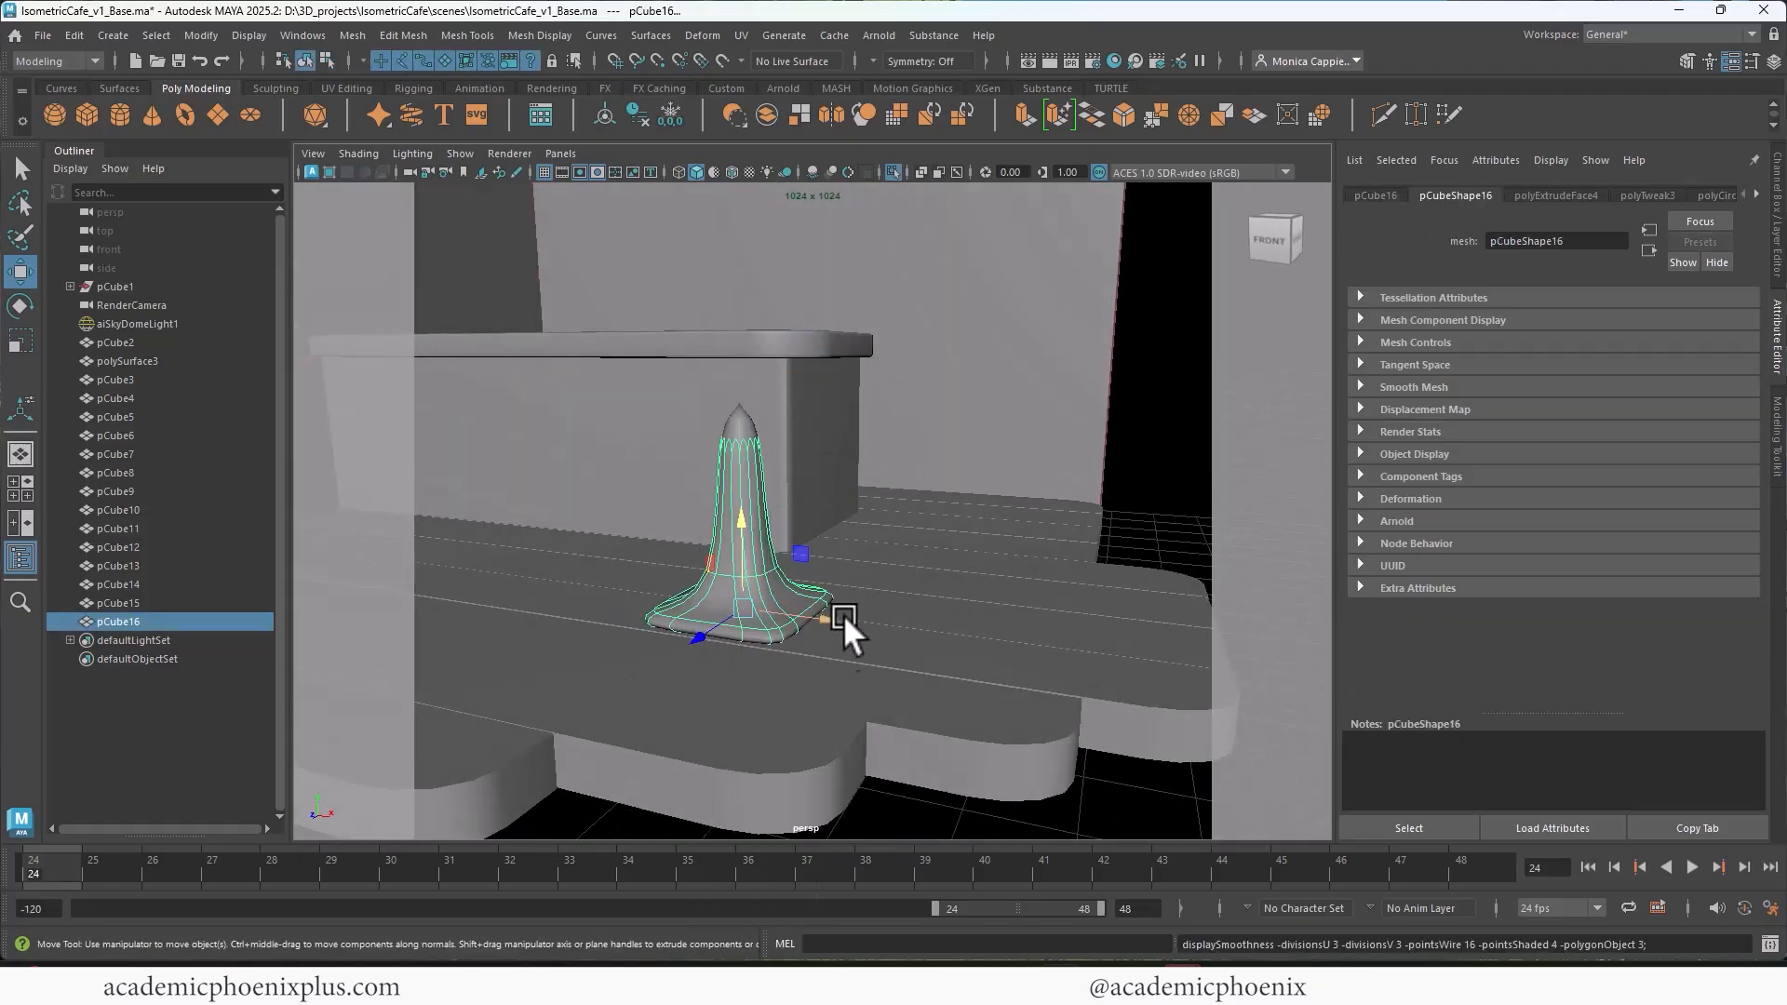
scroll(851, 517, up, 5)
key(1)
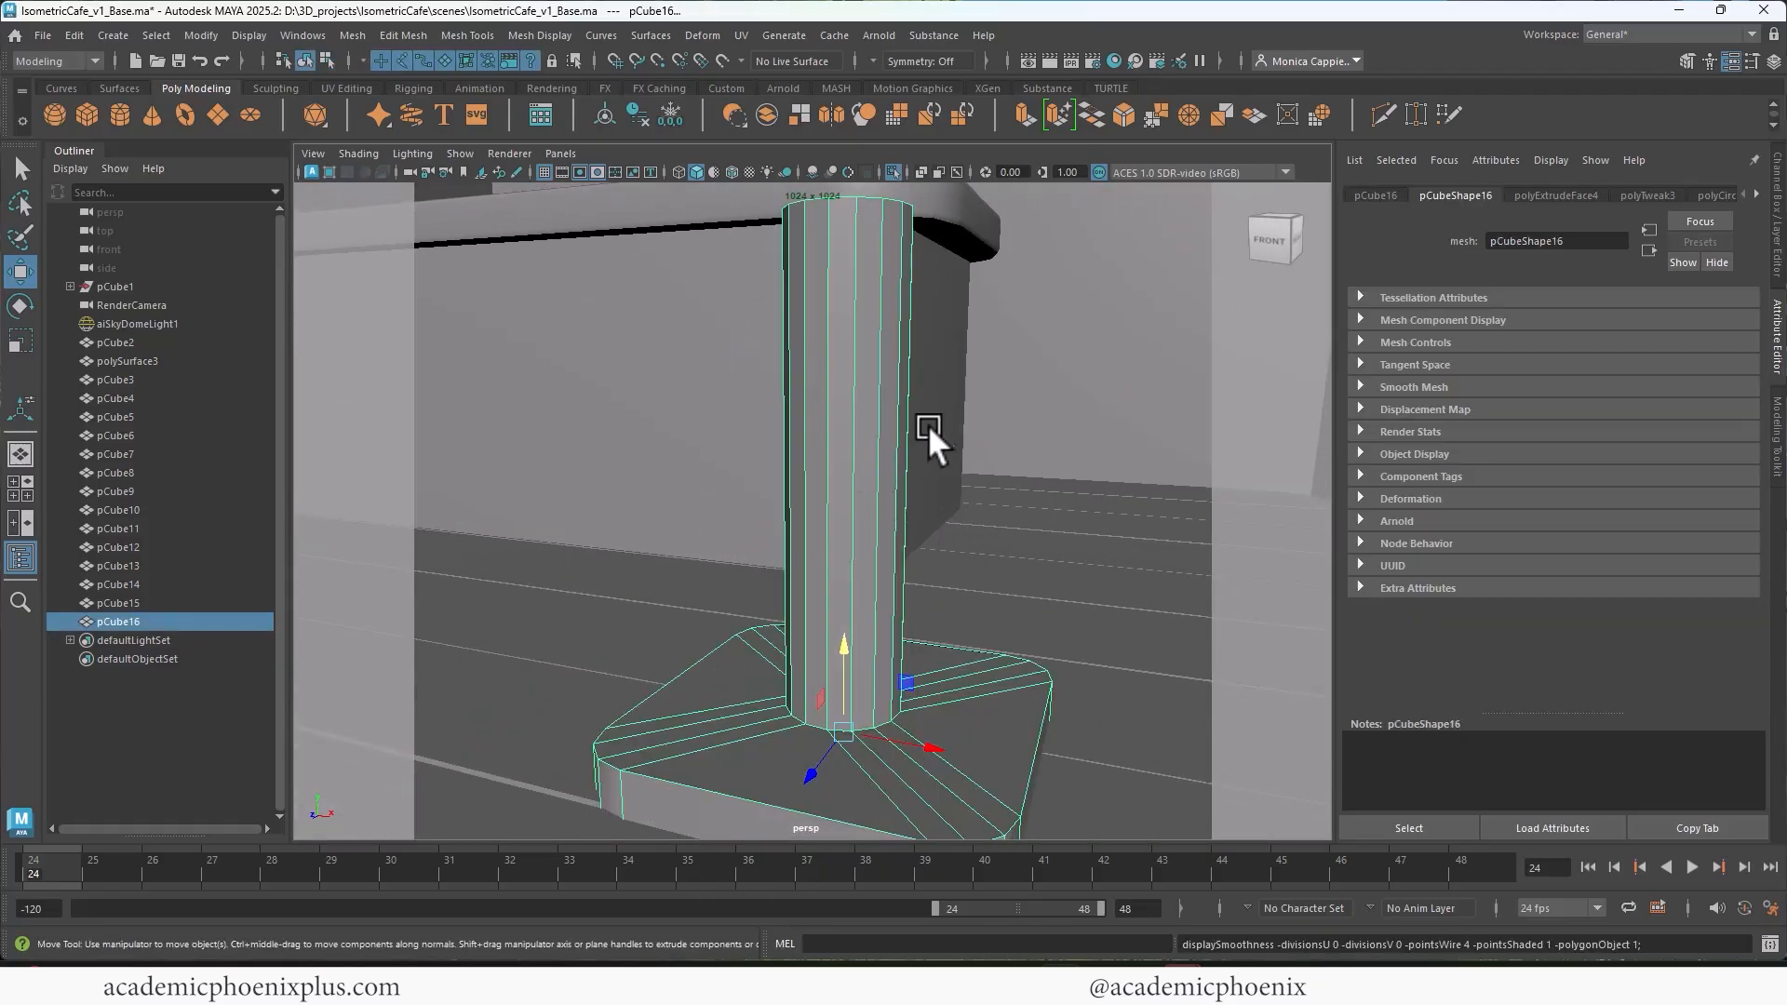
Step: Insert supporting edge loops around the post close to its top rim
alt+drag(927, 423, 884, 439)
shift+right_drag(841, 439, 750, 454)
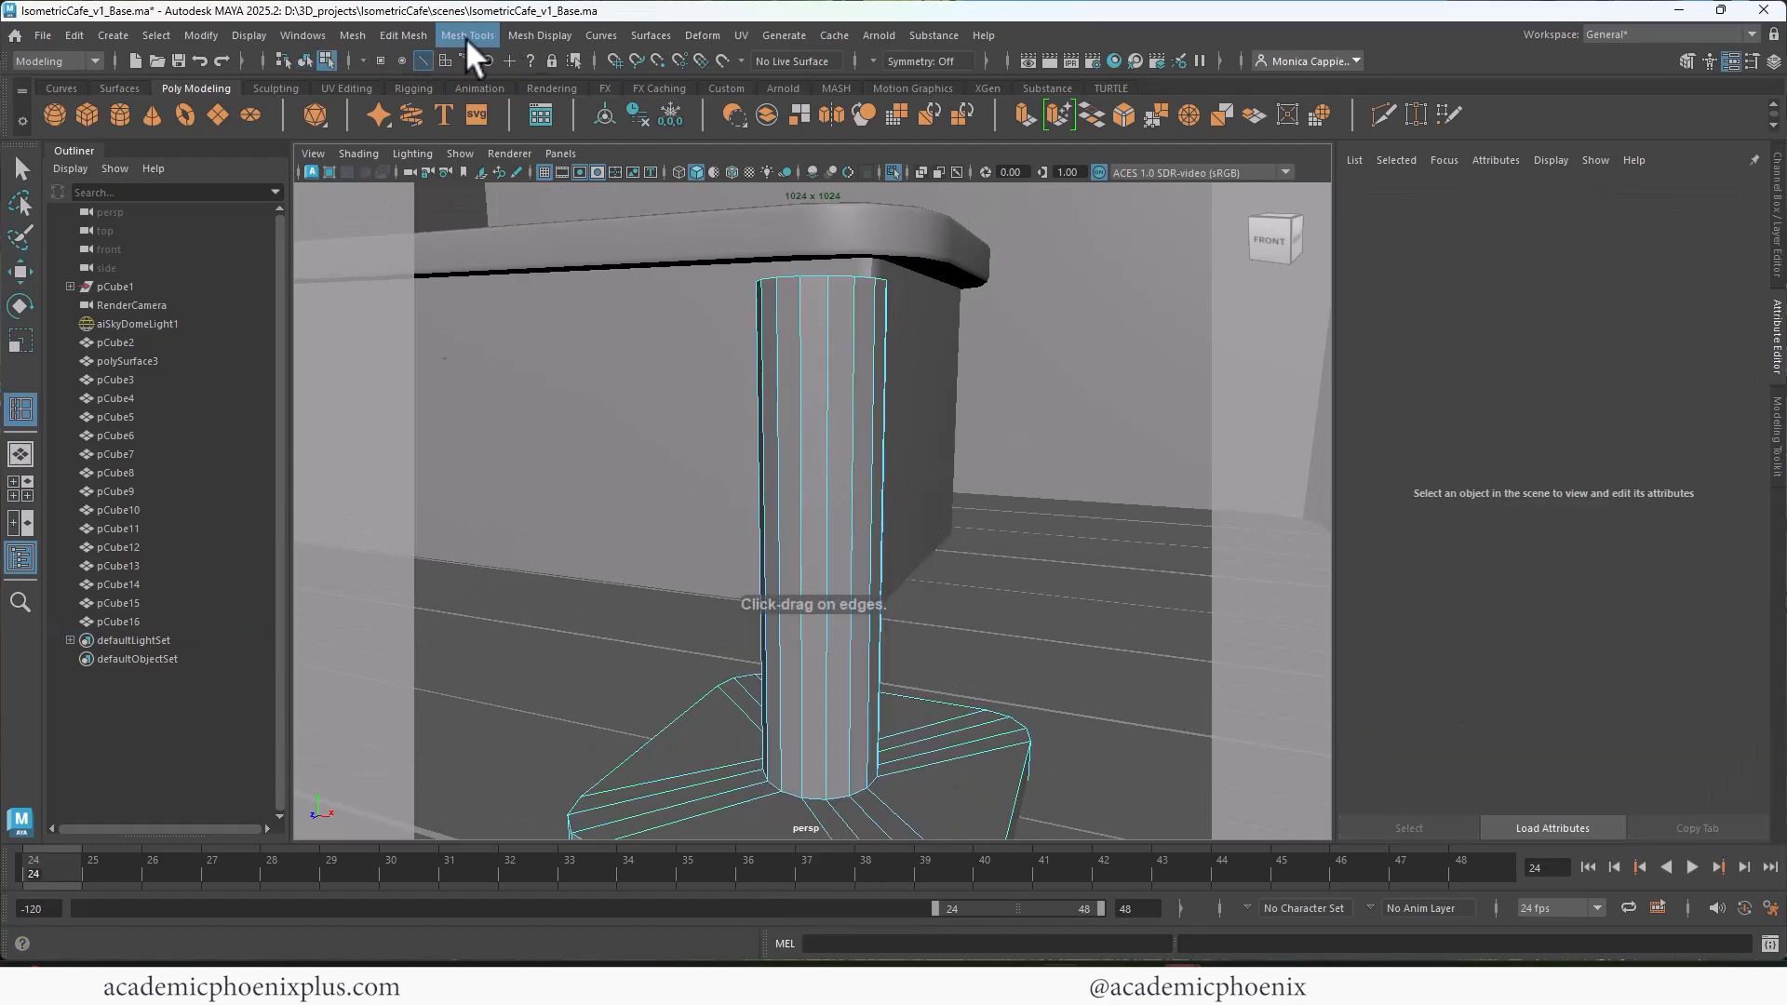
click(421, 37)
mouse_move(467, 32)
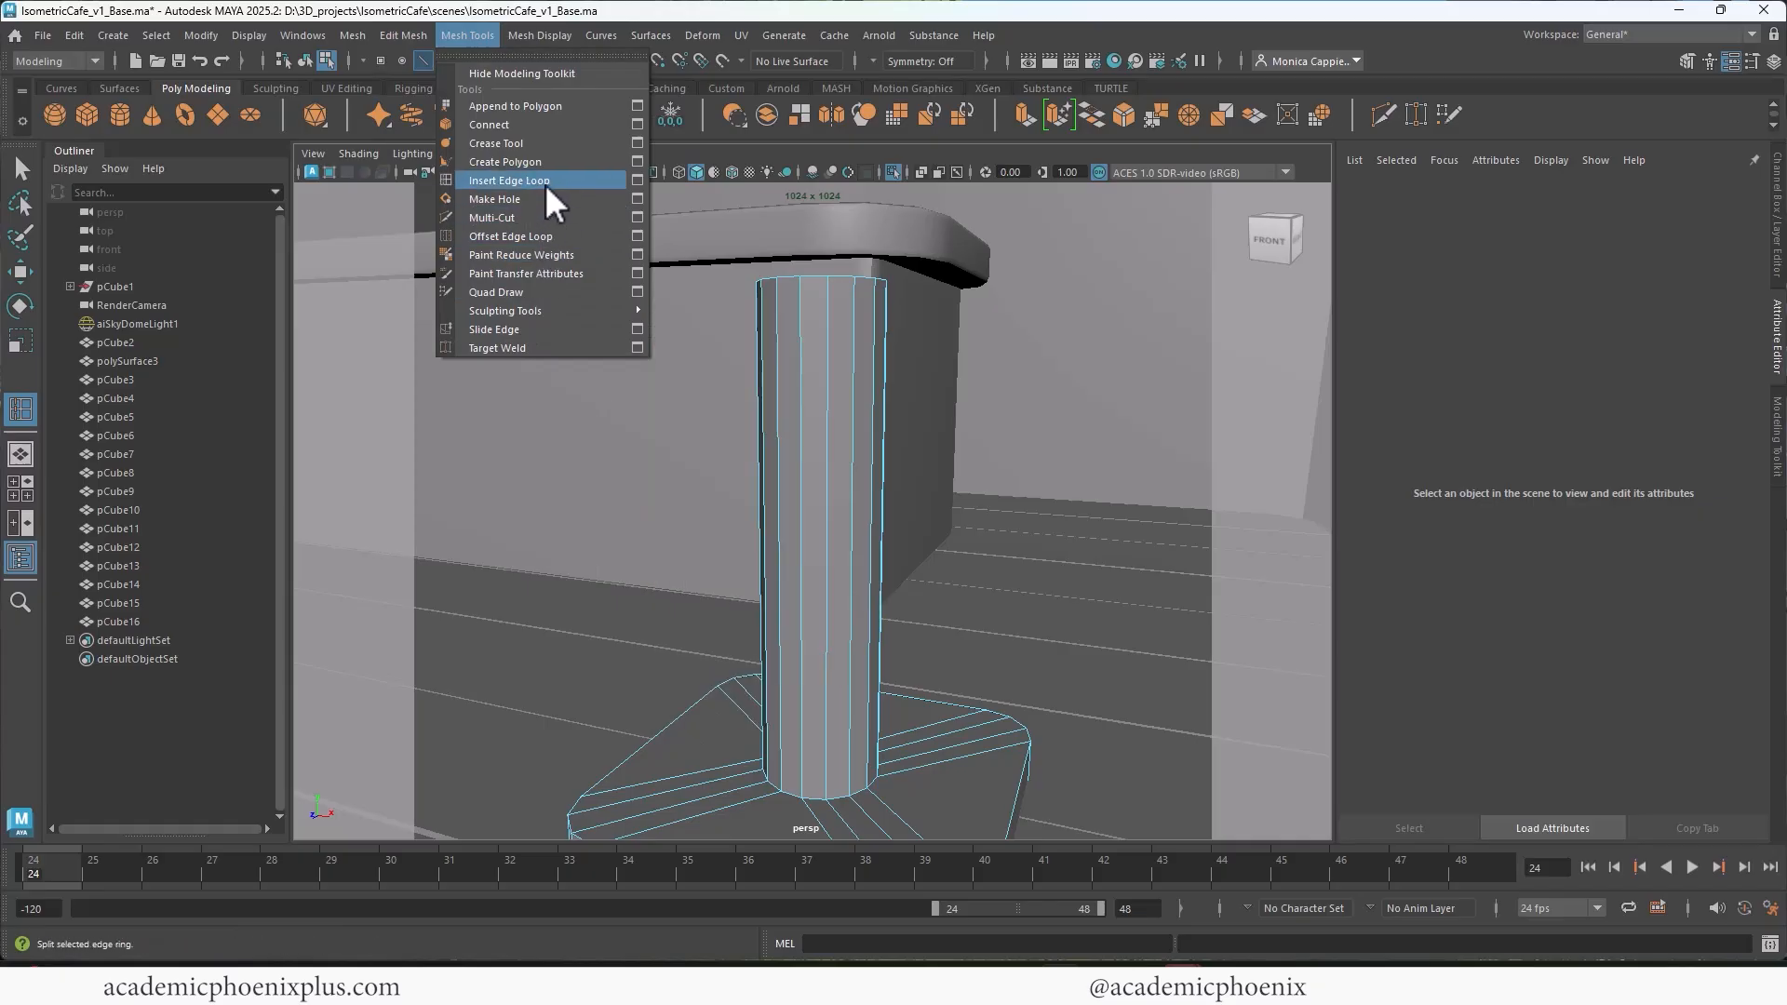
click(521, 181)
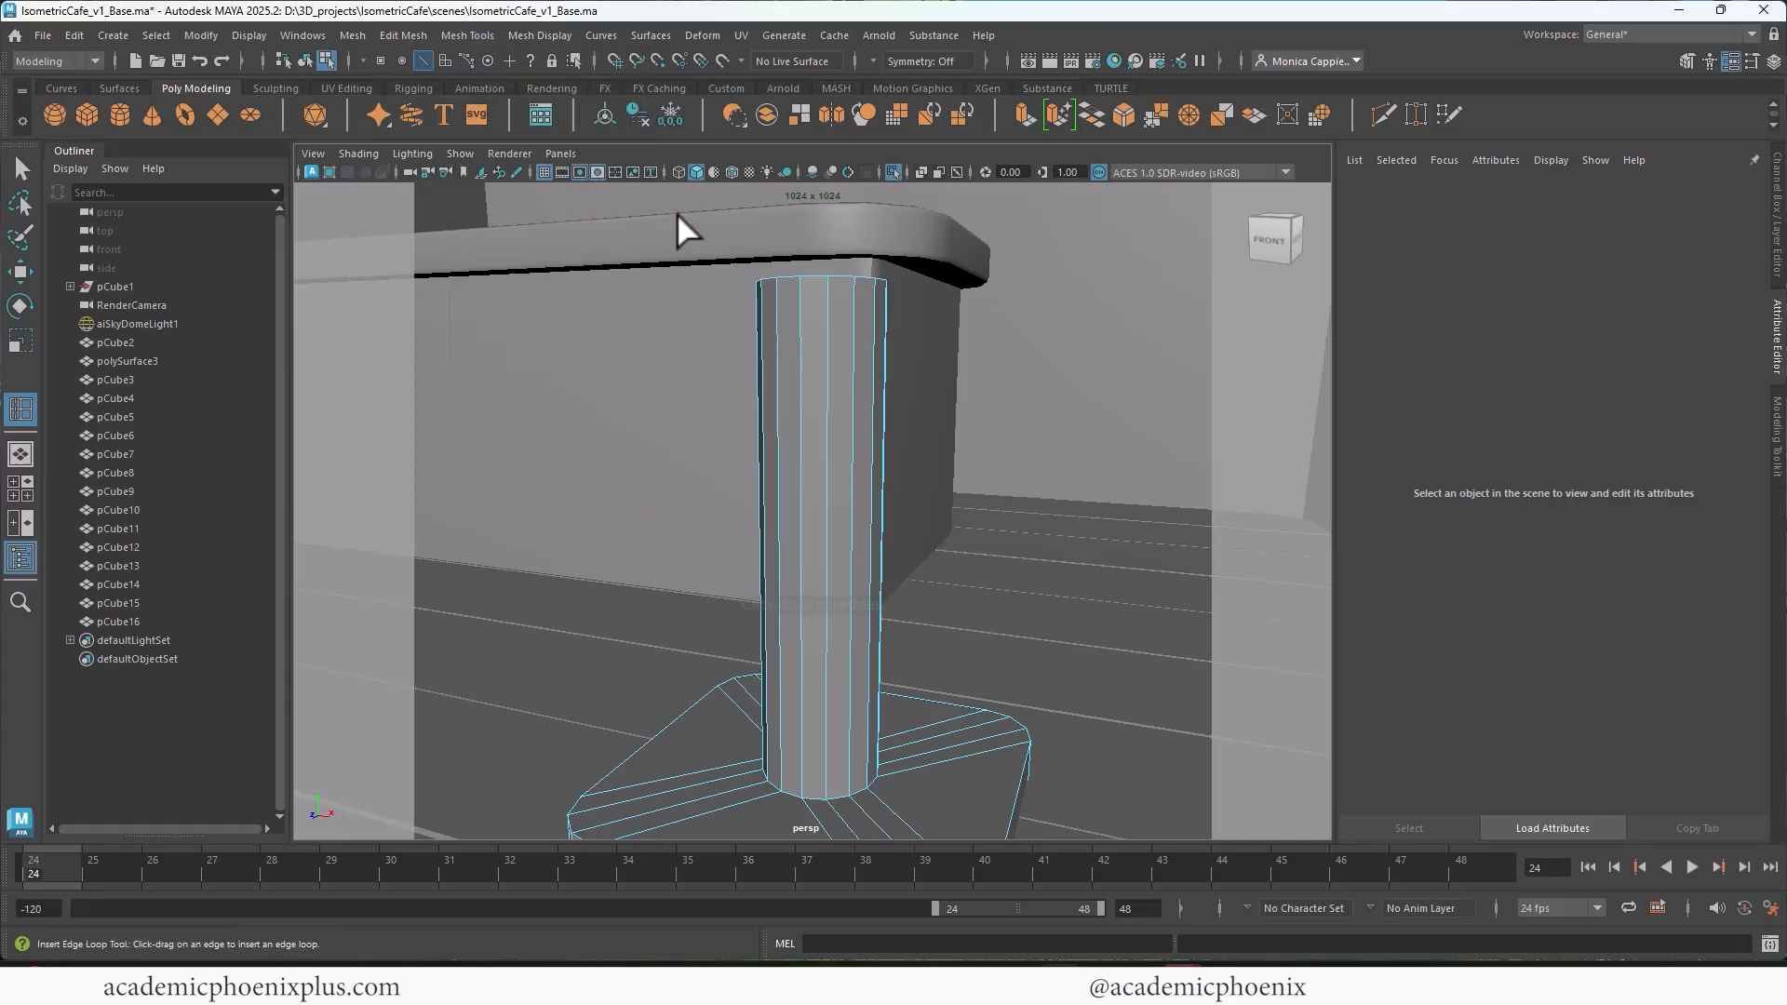
click(828, 278)
click(824, 285)
Step: Insert an edge loop around the bottom of the post, just above where it meets the base plate
alt+middle_drag(862, 688, 889, 456)
alt+right_drag(889, 456, 959, 468)
alt+middle_drag(958, 469, 895, 514)
click(895, 550)
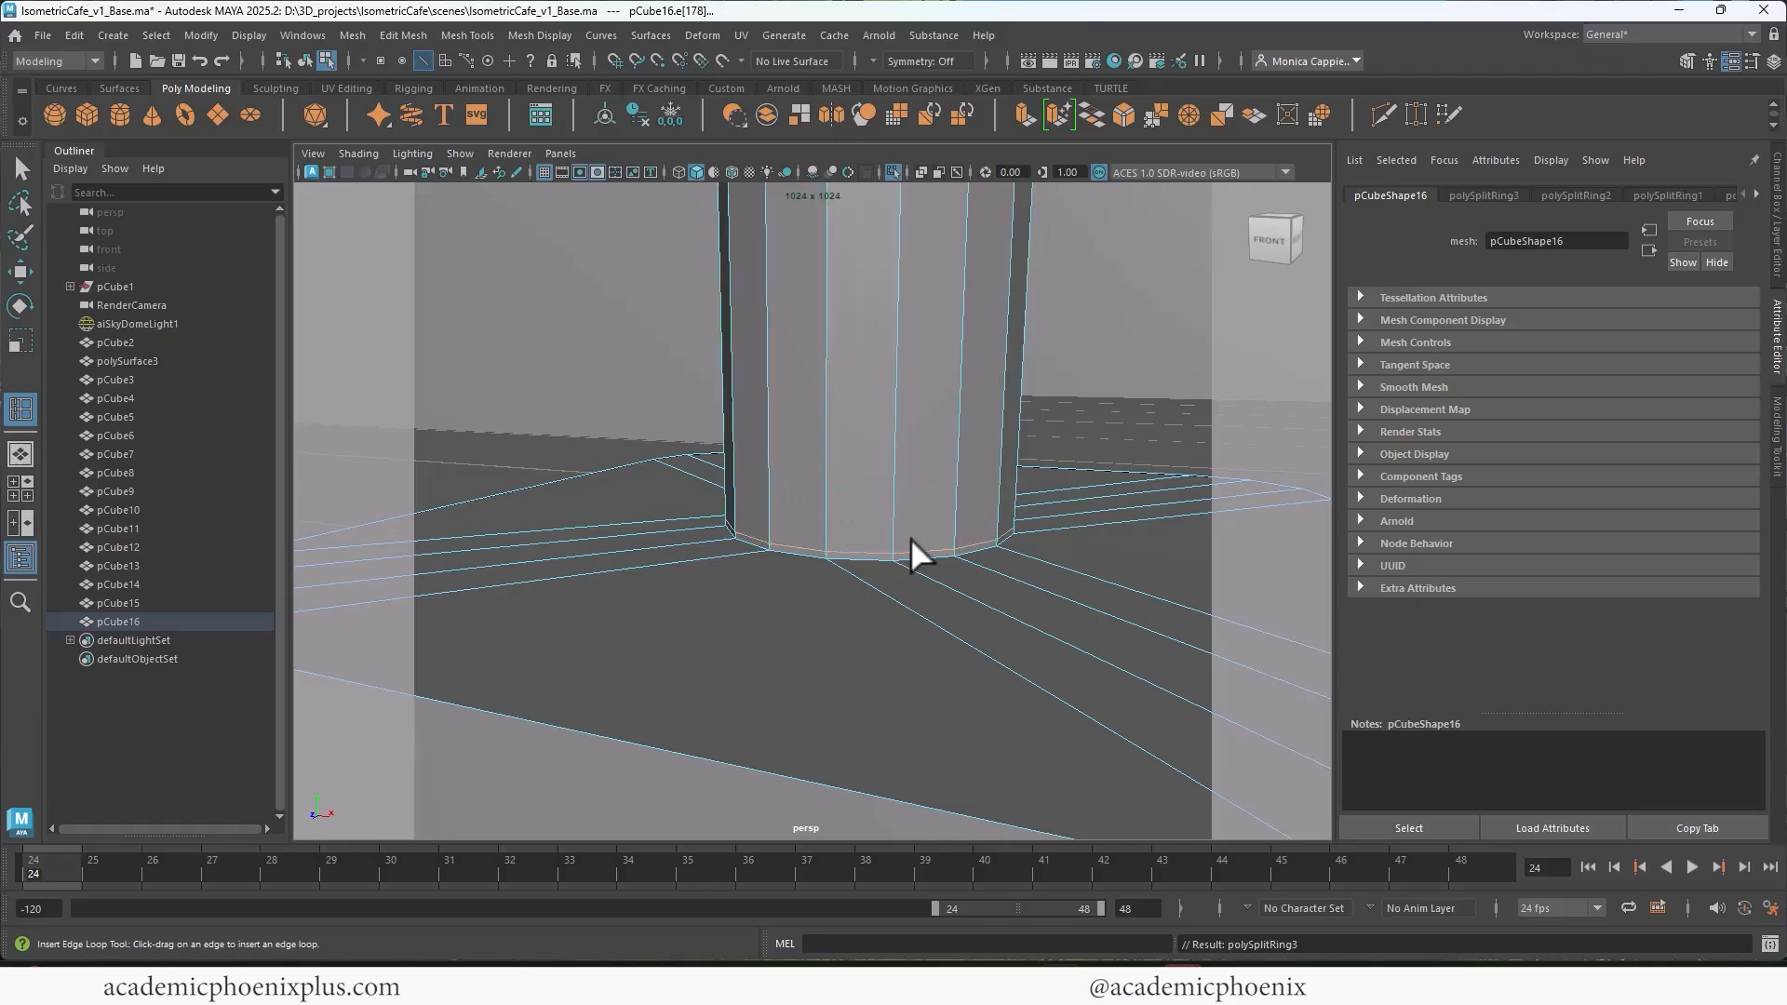
Step: Insert an edge loop on the base plate close around the foot of the post and briefly preview the mesh smoothed
click(896, 567)
alt+drag(896, 566, 808, 538)
alt+right_drag(808, 538, 941, 555)
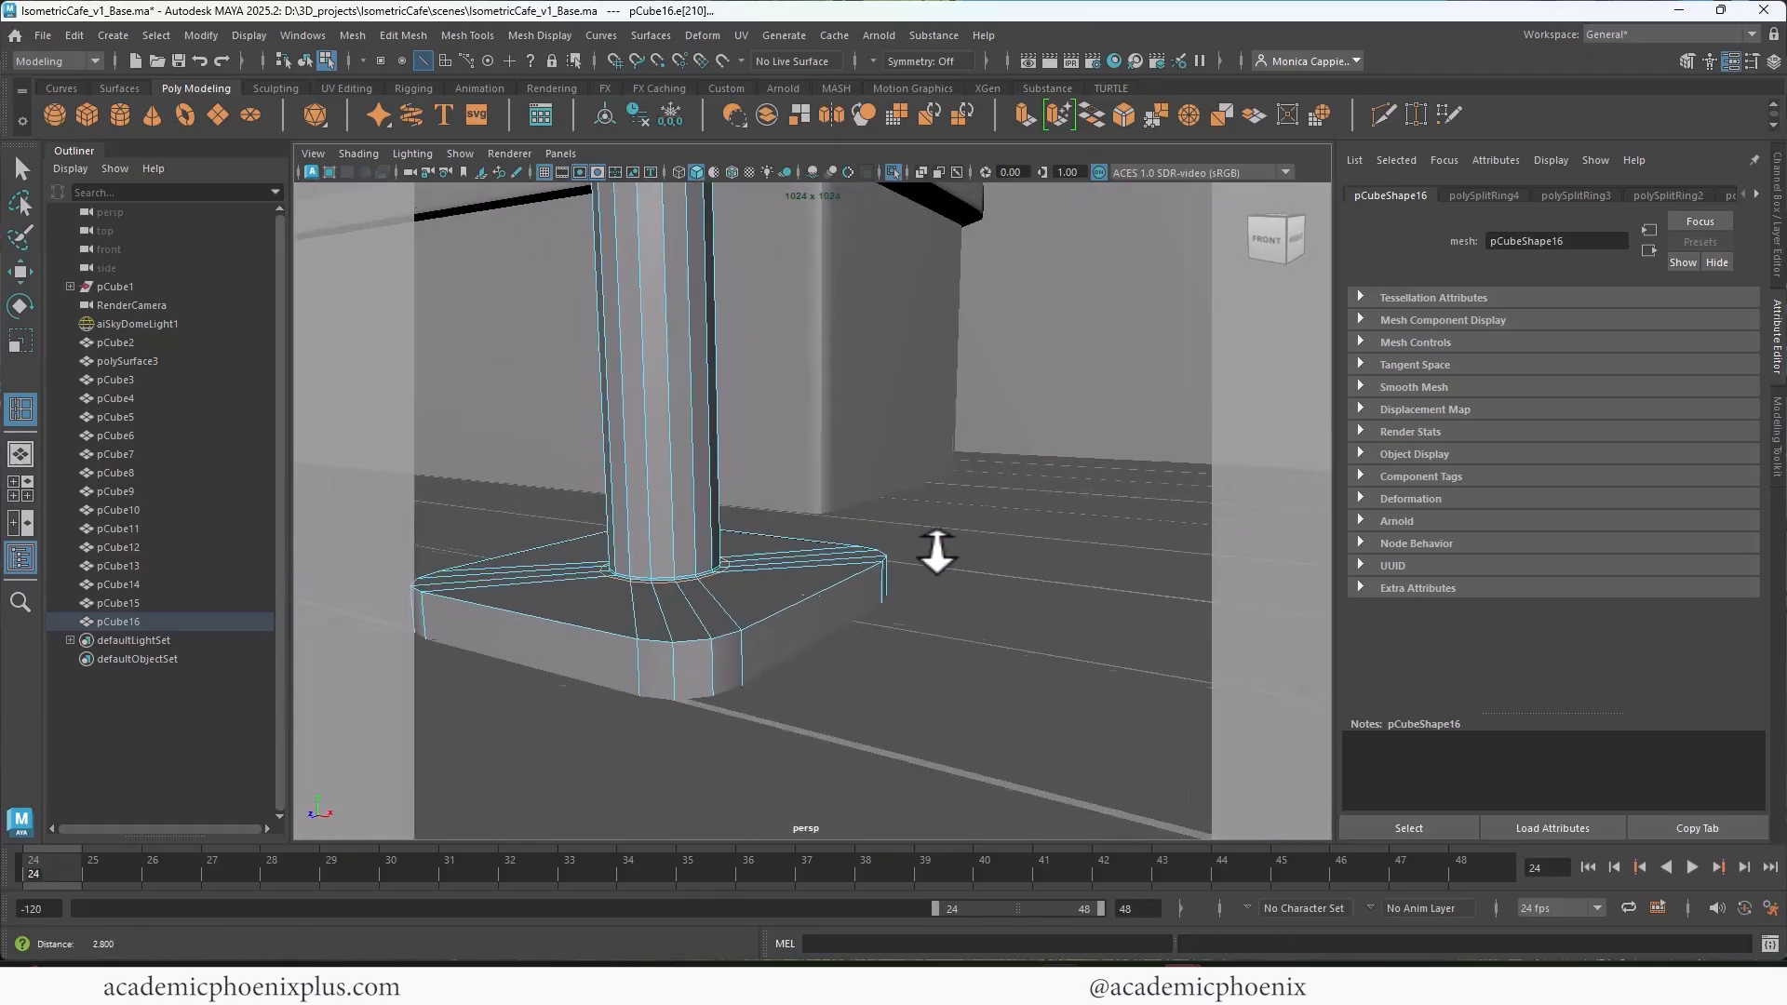
key(3)
click(26, 166)
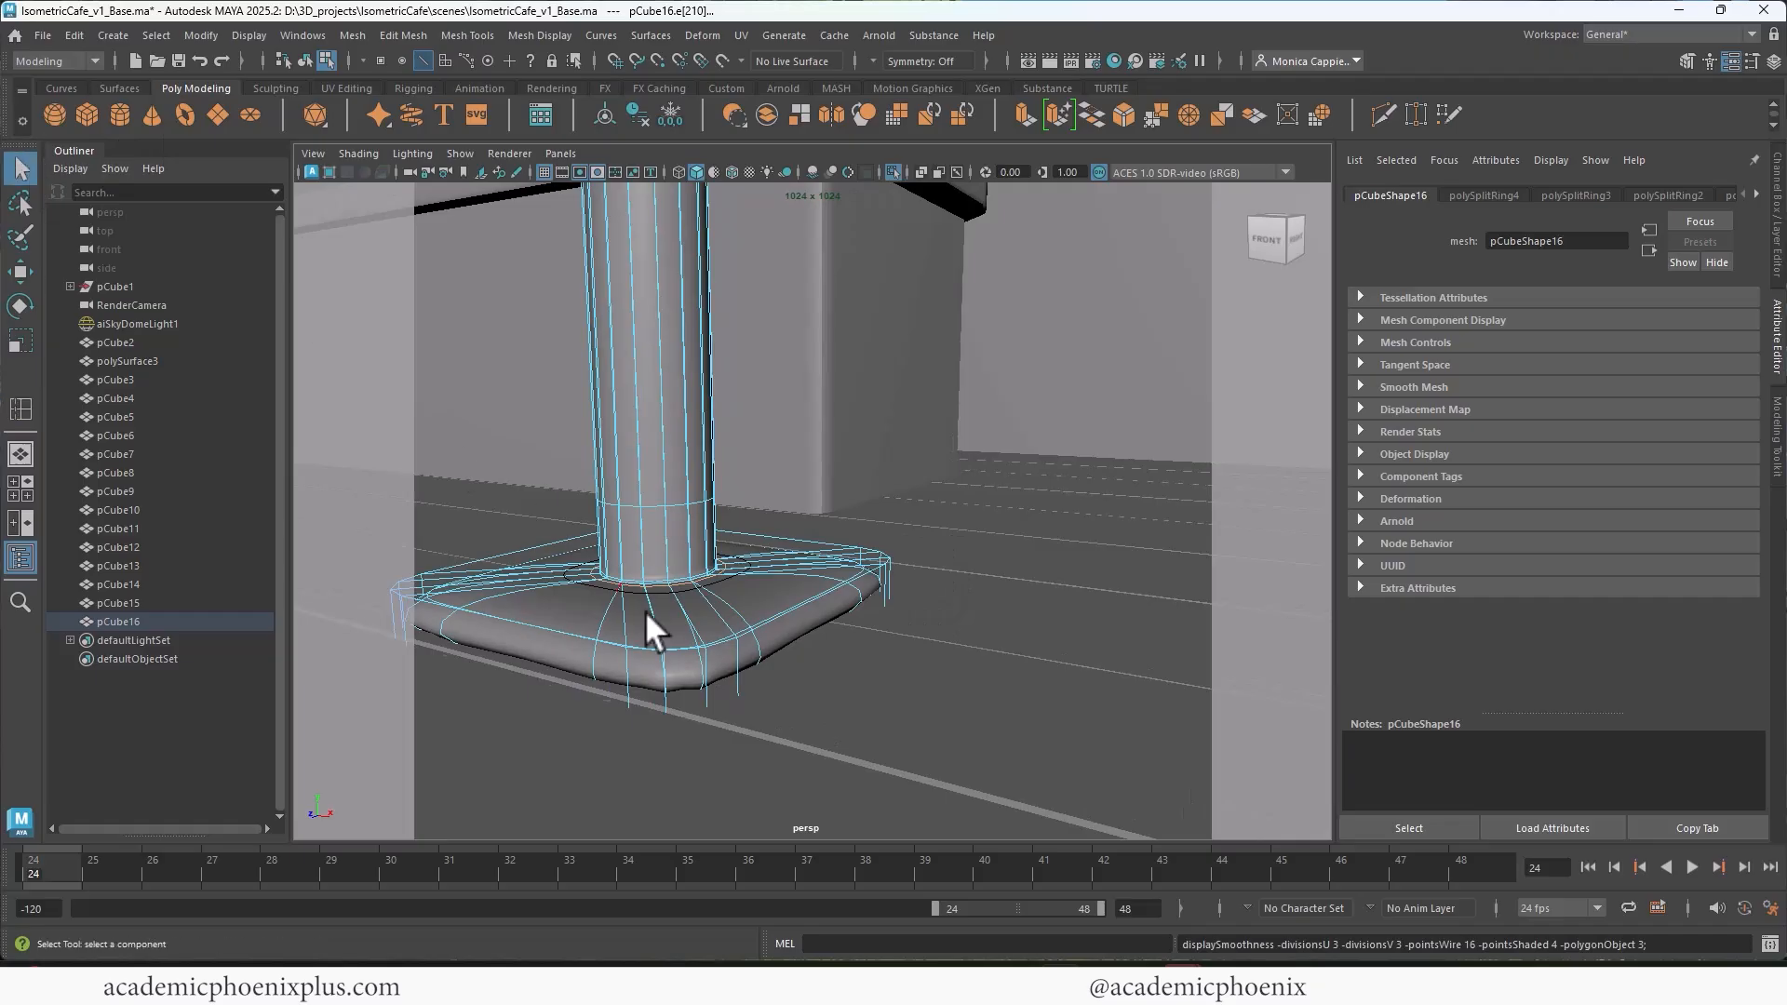
key(1)
Step: Bevel the base plate's upper rim with 2 segments and a fraction of 0.2, and return the mesh to object mode
alt+drag(644, 611, 872, 615)
double_click(873, 616)
key(ctrl+b)
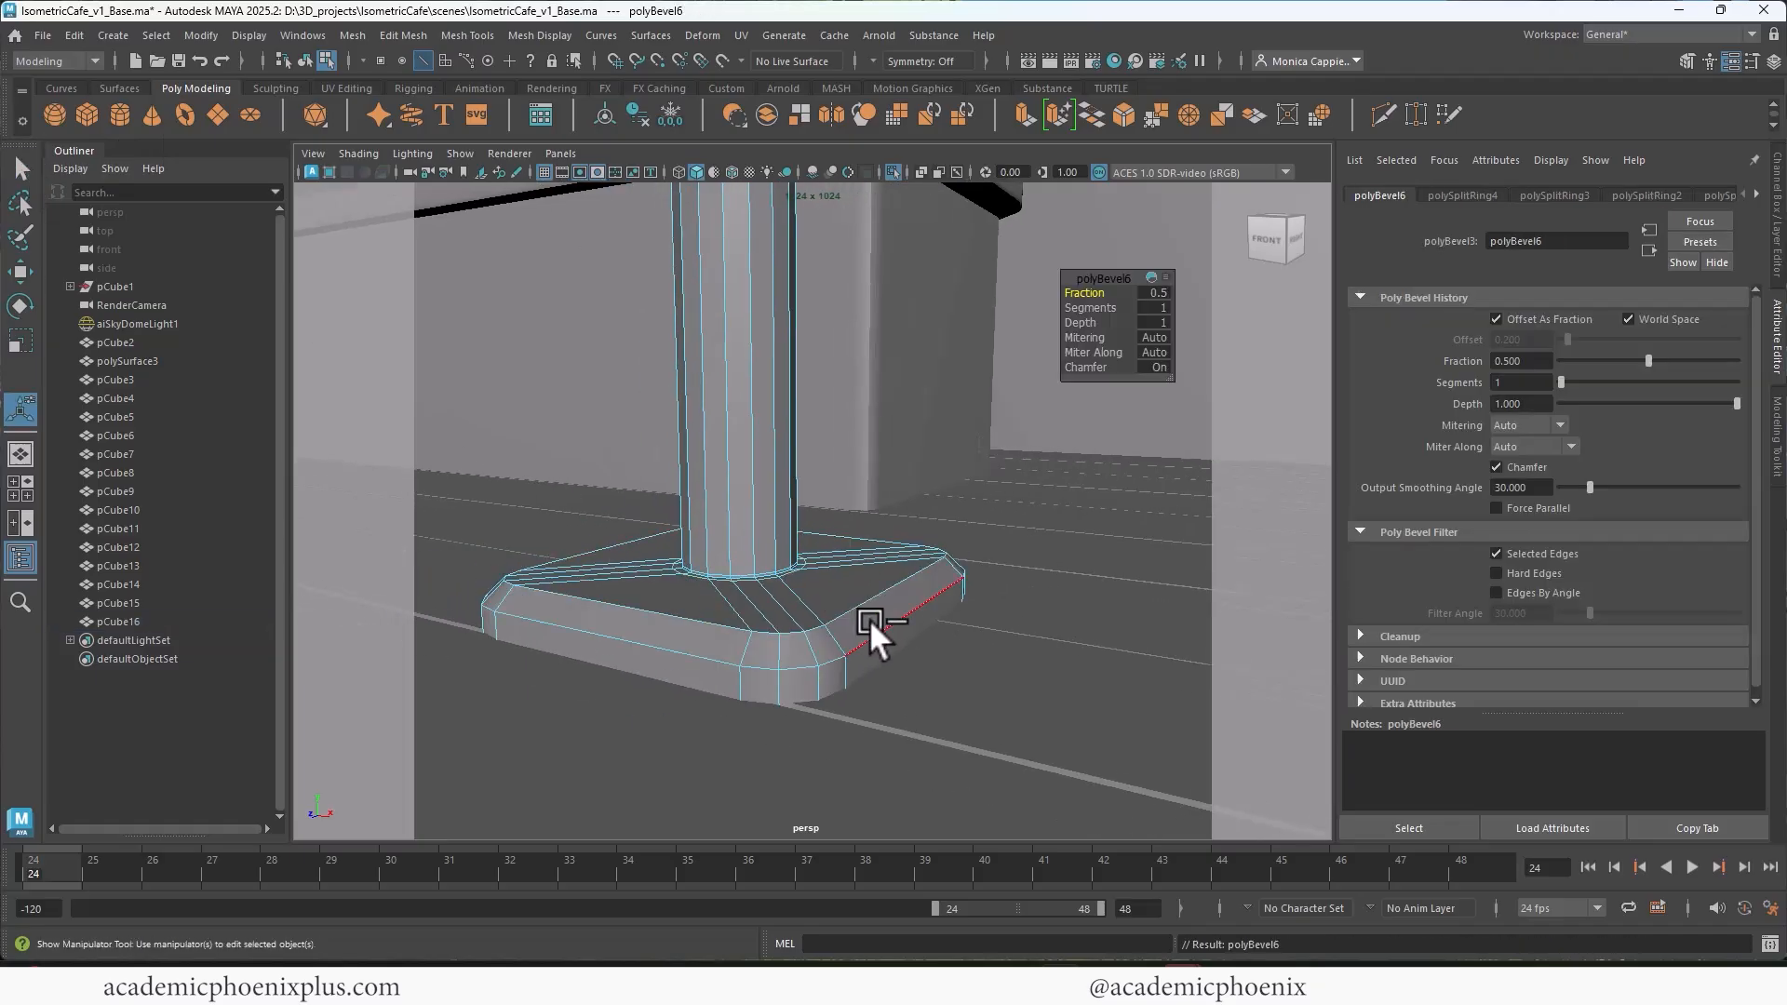
mouse_move(1084, 308)
mouse_down()
mouse_move(1109, 308)
mouse_move(1094, 292)
mouse_up()
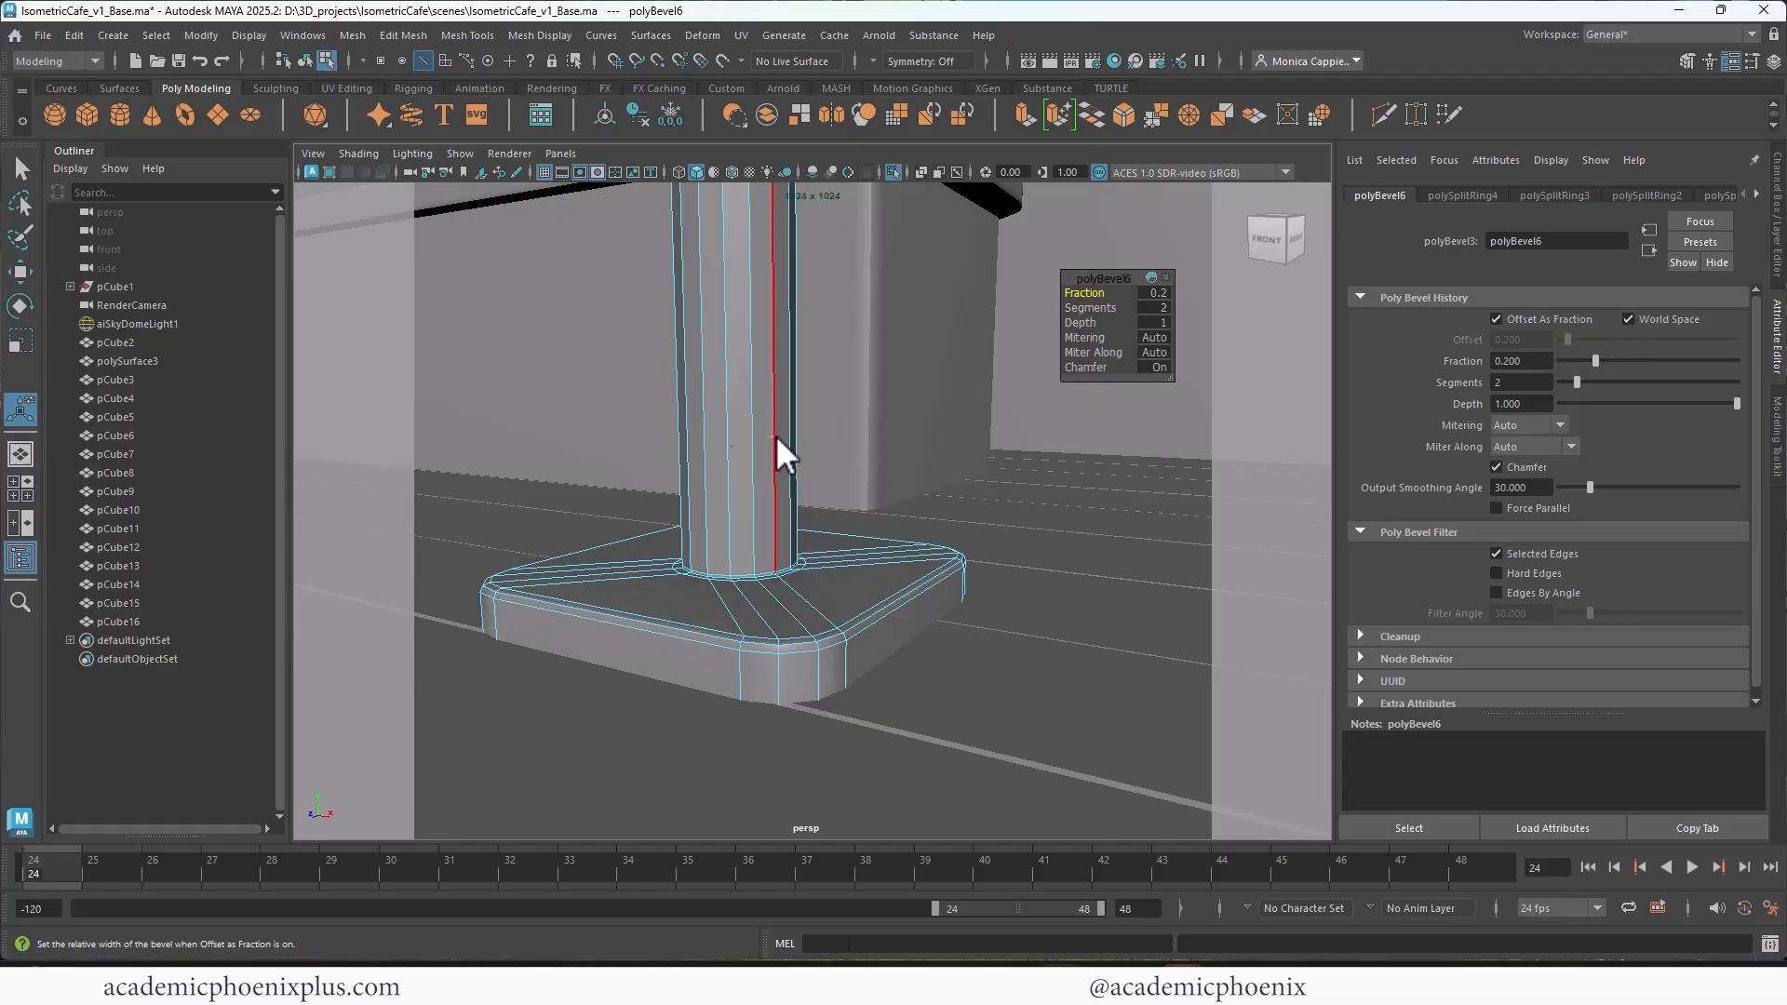
right_drag(775, 434, 866, 399)
key(q)
key(1)
scroll(877, 631, down, 5)
mouse_move(849, 620)
alt+mouse_down()
mouse_move(877, 631)
mouse_move(899, 606)
mouse_move(874, 612)
alt+mouse_up()
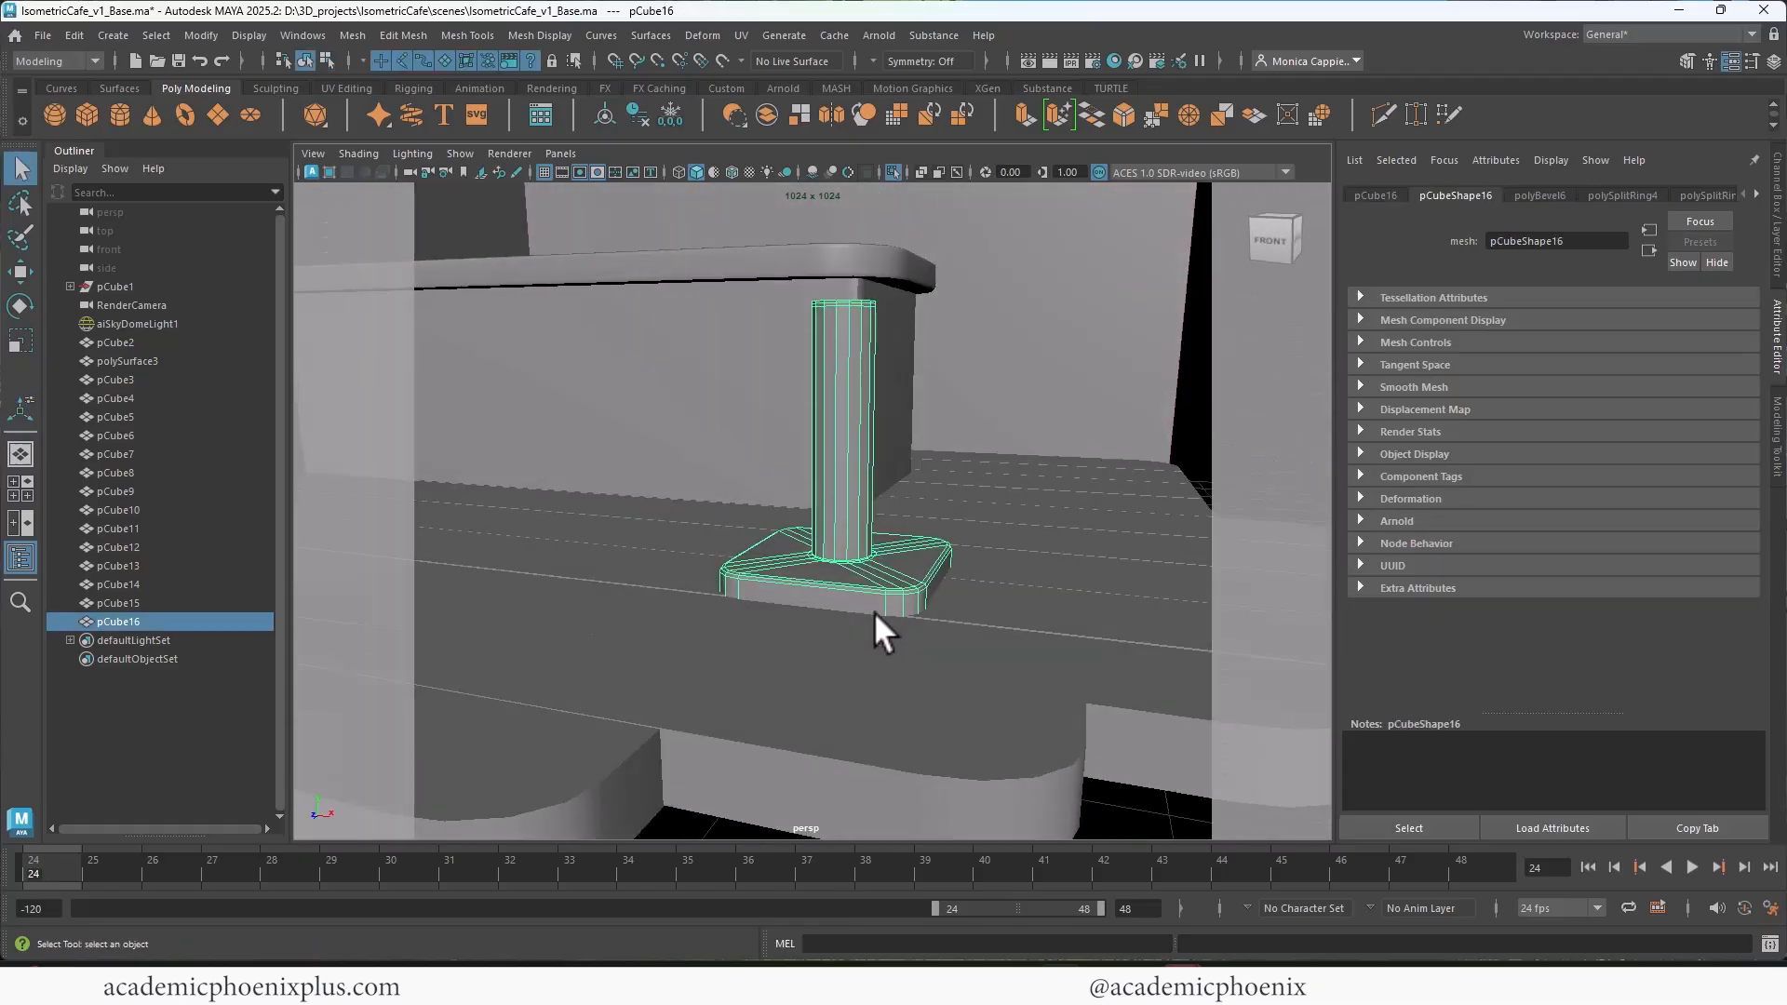
Step: Isolate the pedestal, inset the underside face of its base plate with an extrusion, and delete the inner face
click(894, 172)
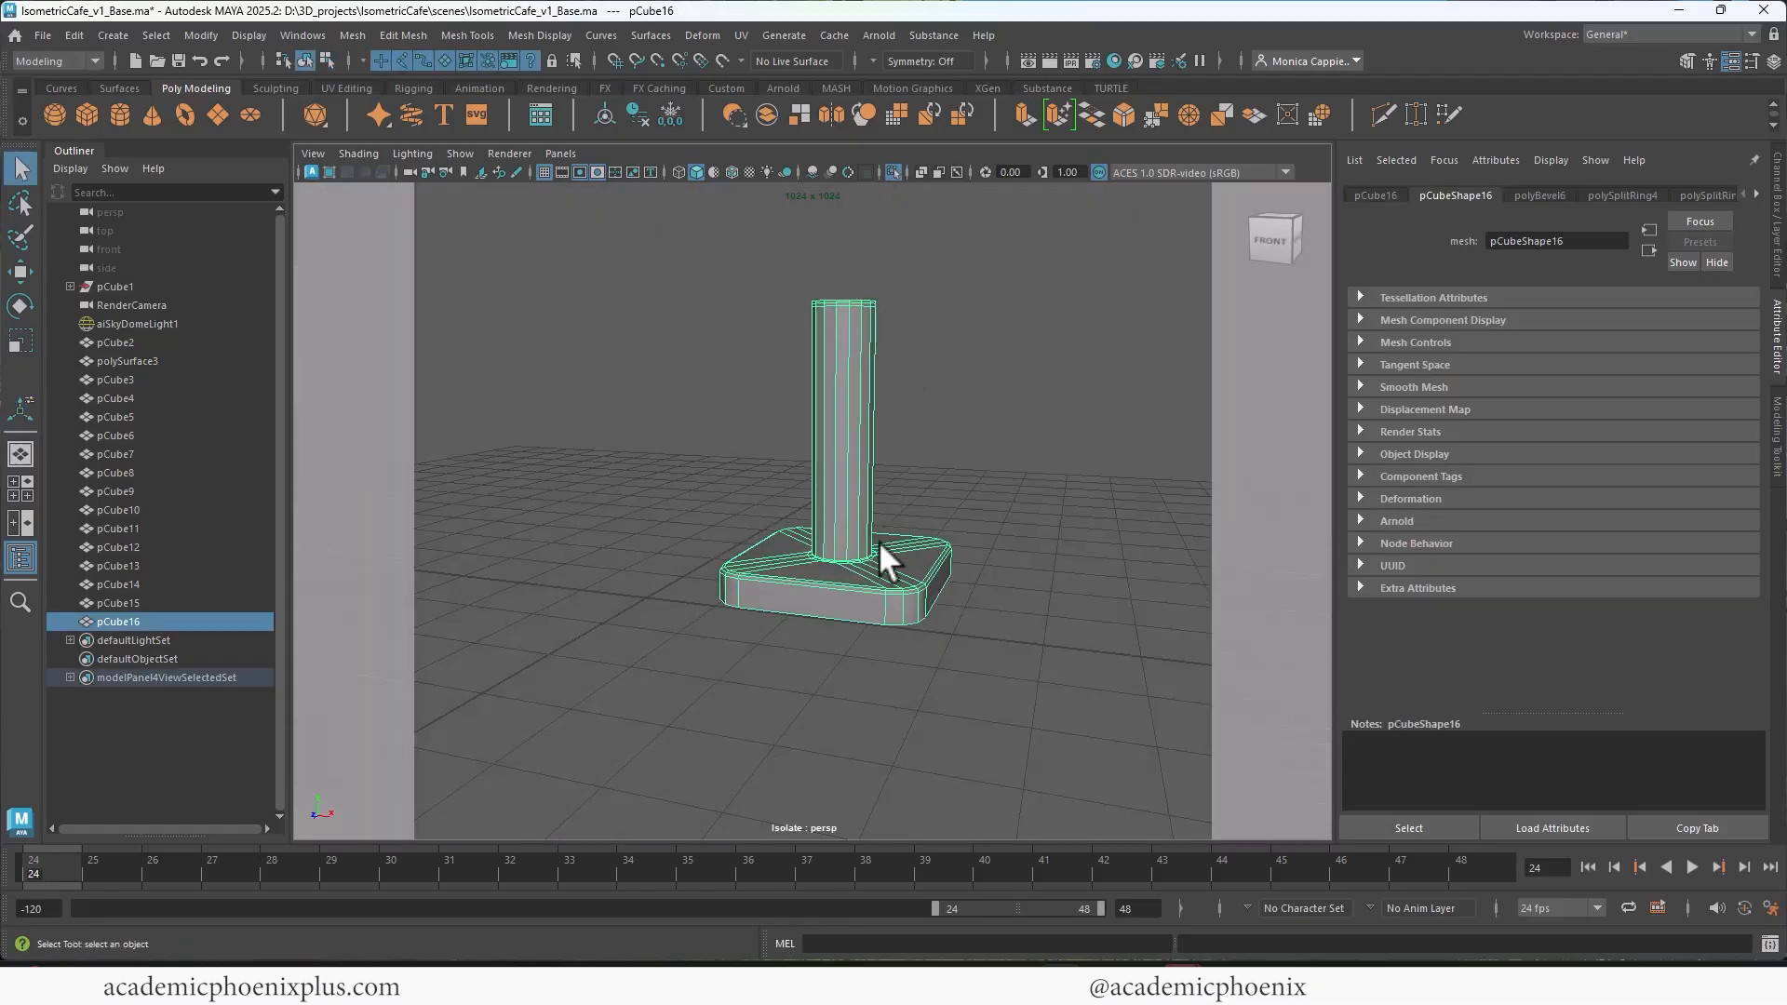
alt+drag(885, 551, 884, 498)
right_drag(891, 381, 879, 410)
click(879, 427)
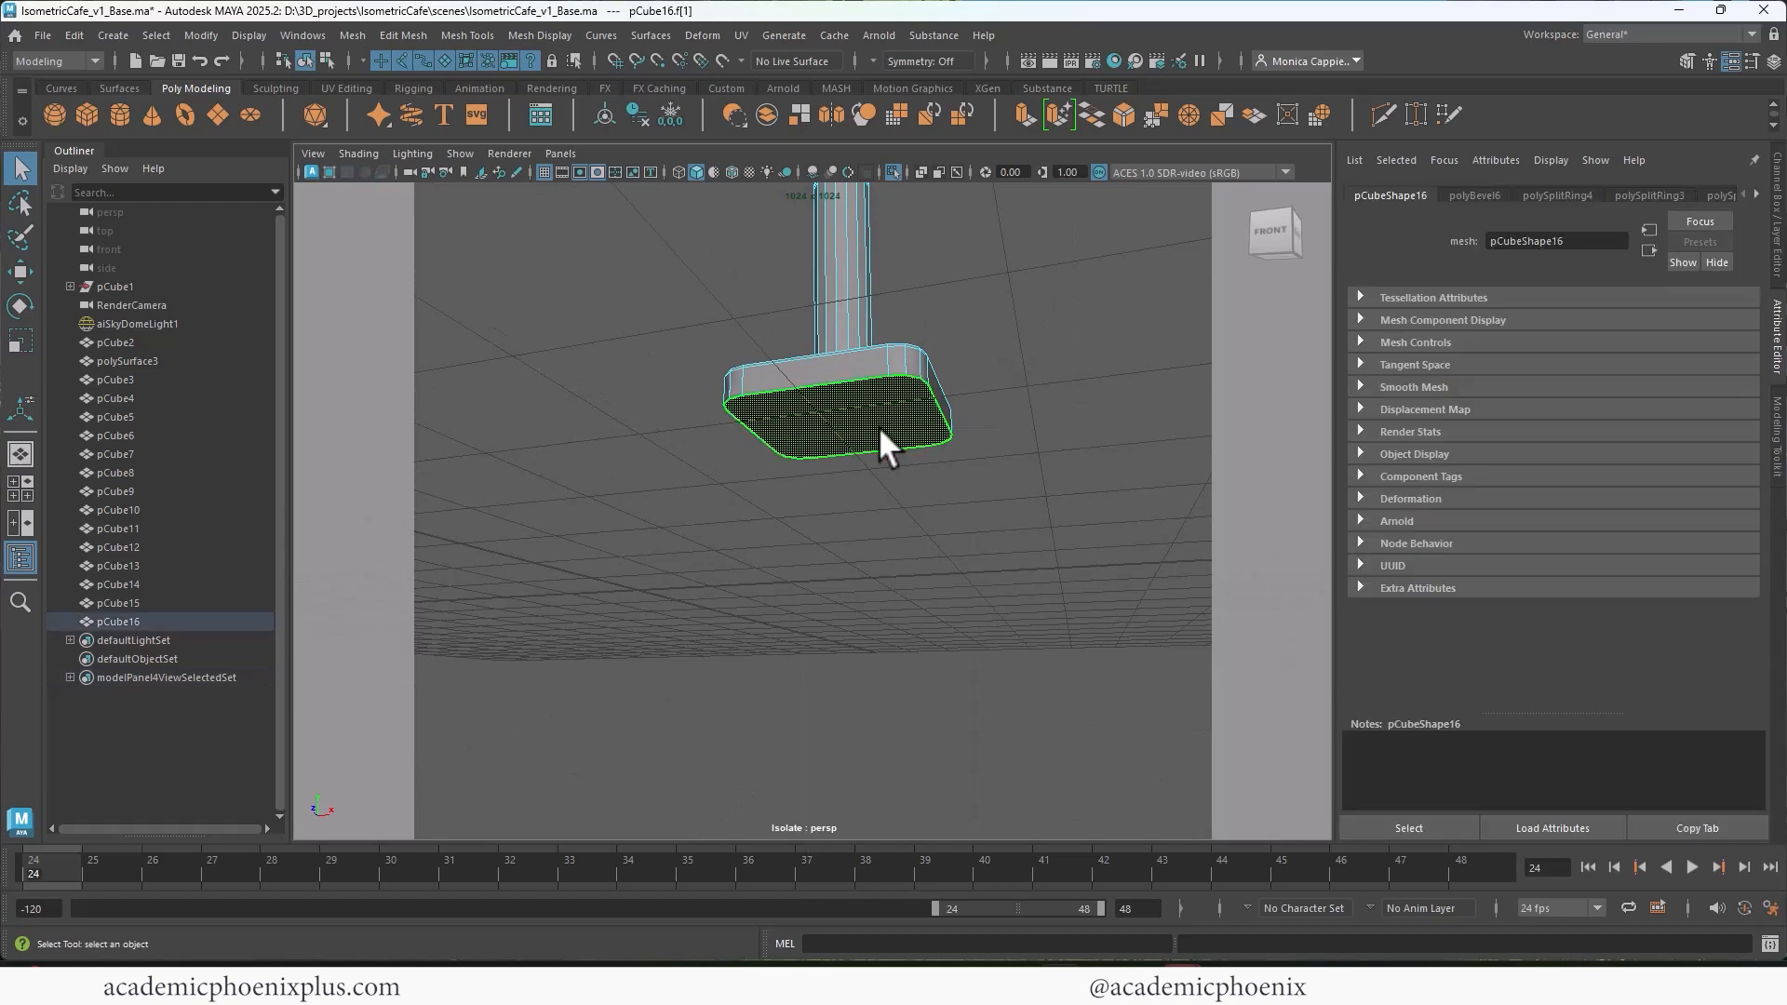
key(ctrl+e)
drag(849, 416, 814, 445)
click(967, 619)
alt+drag(920, 485, 824, 436)
right_drag(828, 440, 935, 401)
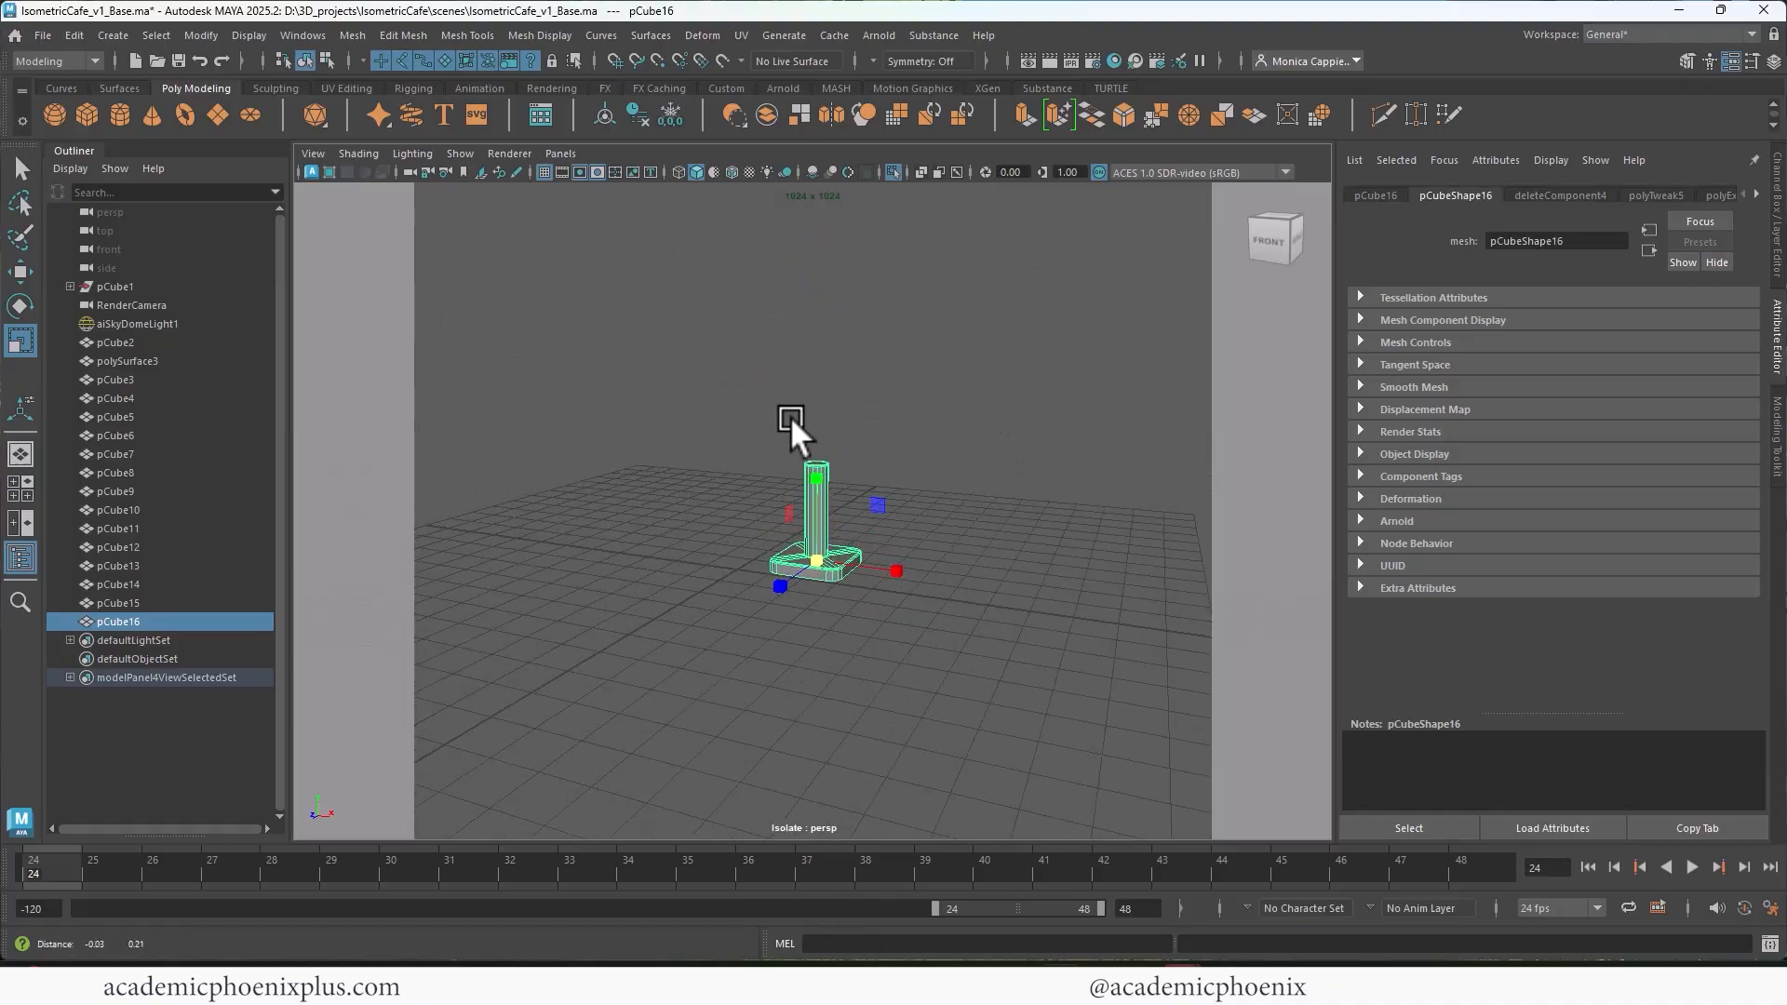
Step: End the isolation of the pedestal so that the whole cafe scene is displayed
alt+drag(791, 416, 941, 418)
alt+drag(752, 361, 822, 430)
right_drag(822, 429, 910, 402)
alt+drag(910, 402, 747, 417)
key(ctrl+1)
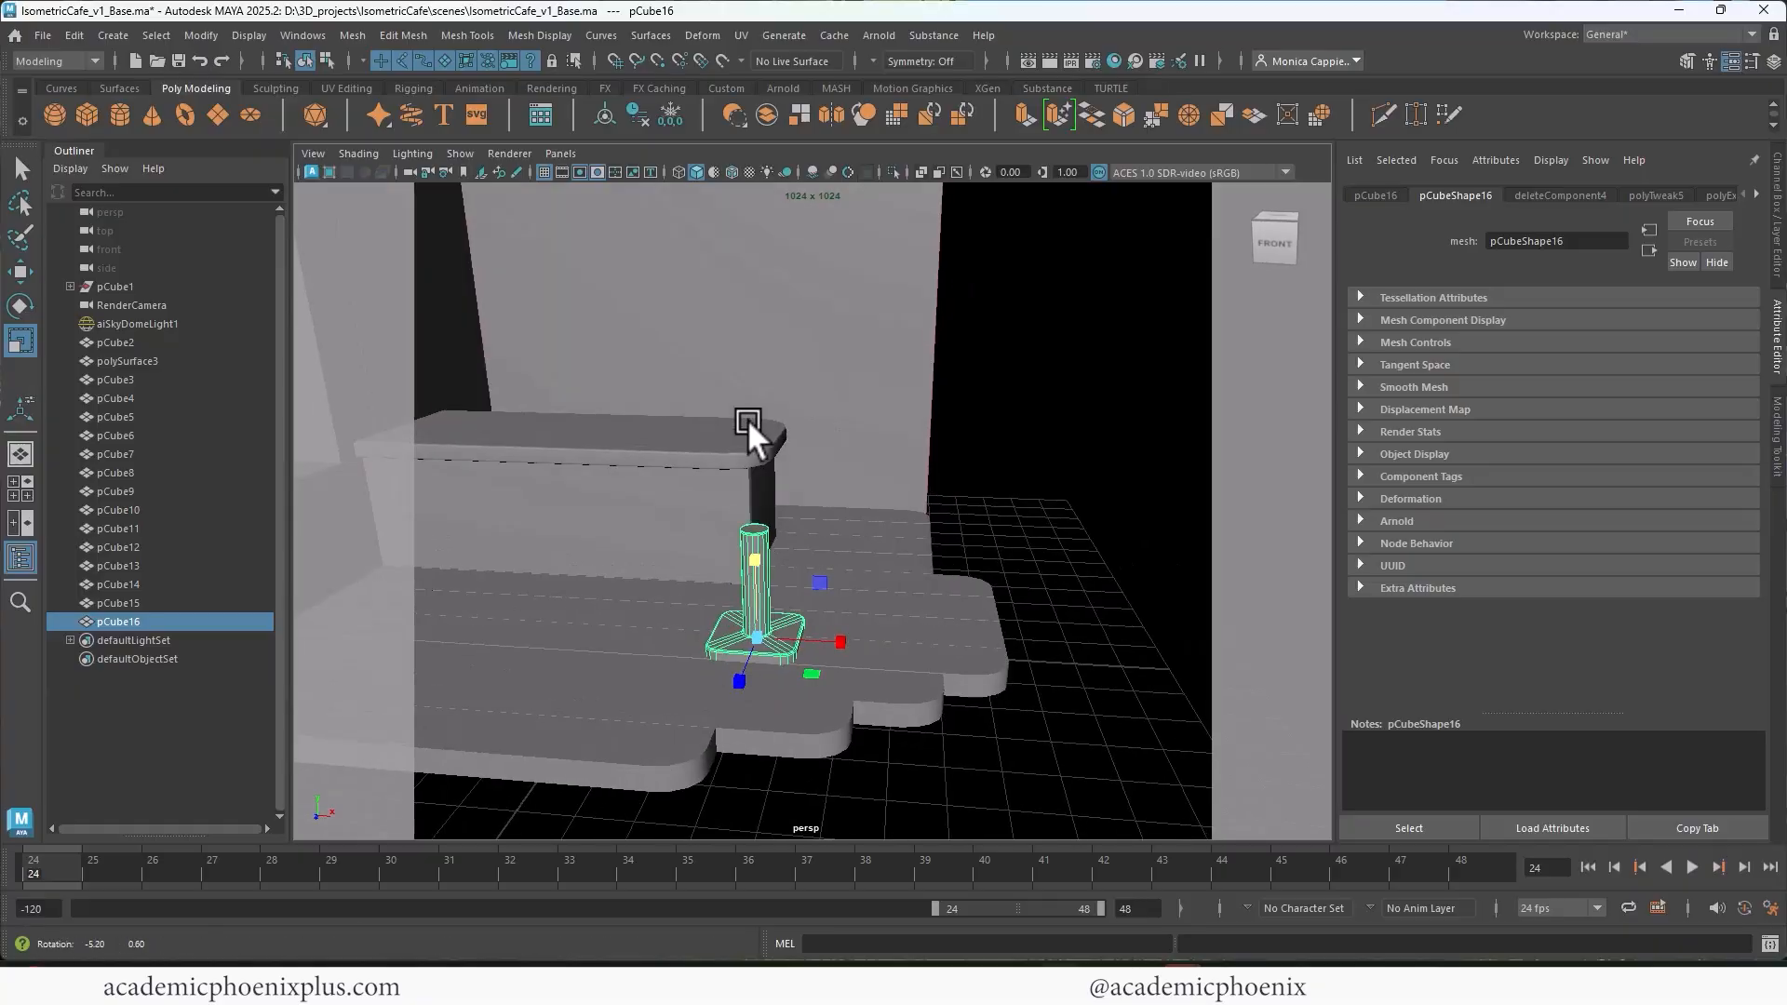
Step: Create a polygon cube and vertex-snap it to the top of the post
click(87, 113)
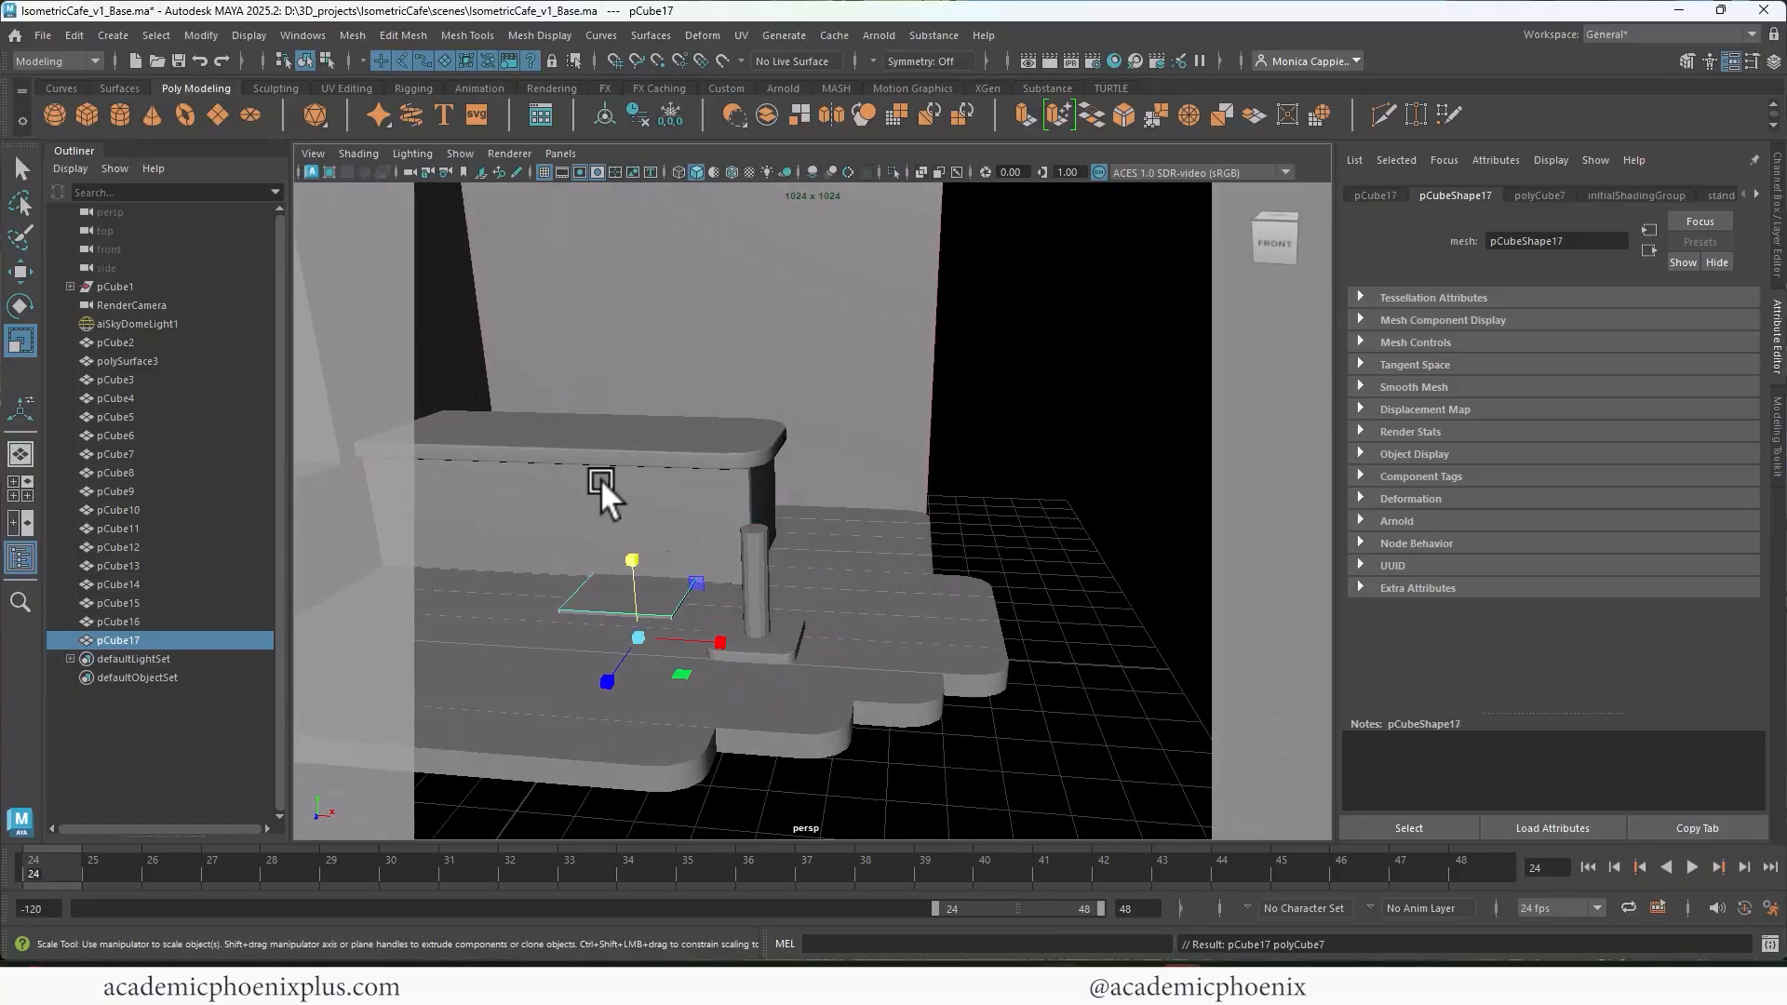
key(w)
key(w)
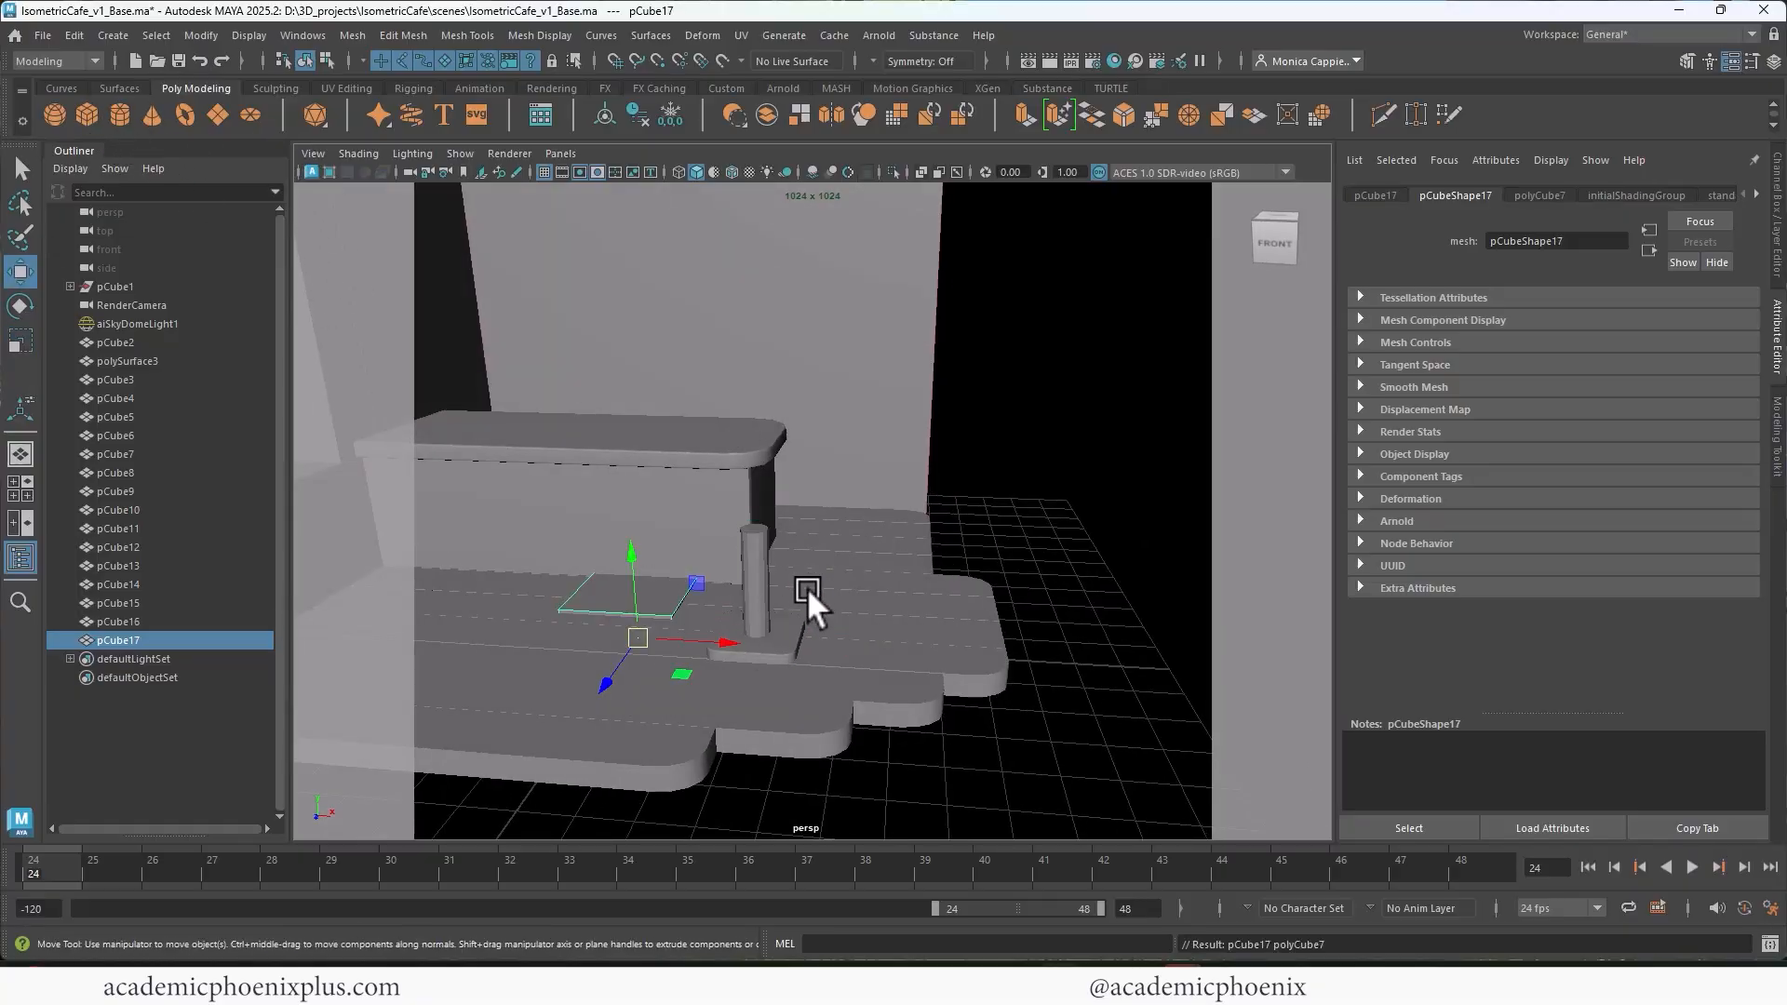
key(v)
middle_drag(754, 533, 736, 529)
key(r)
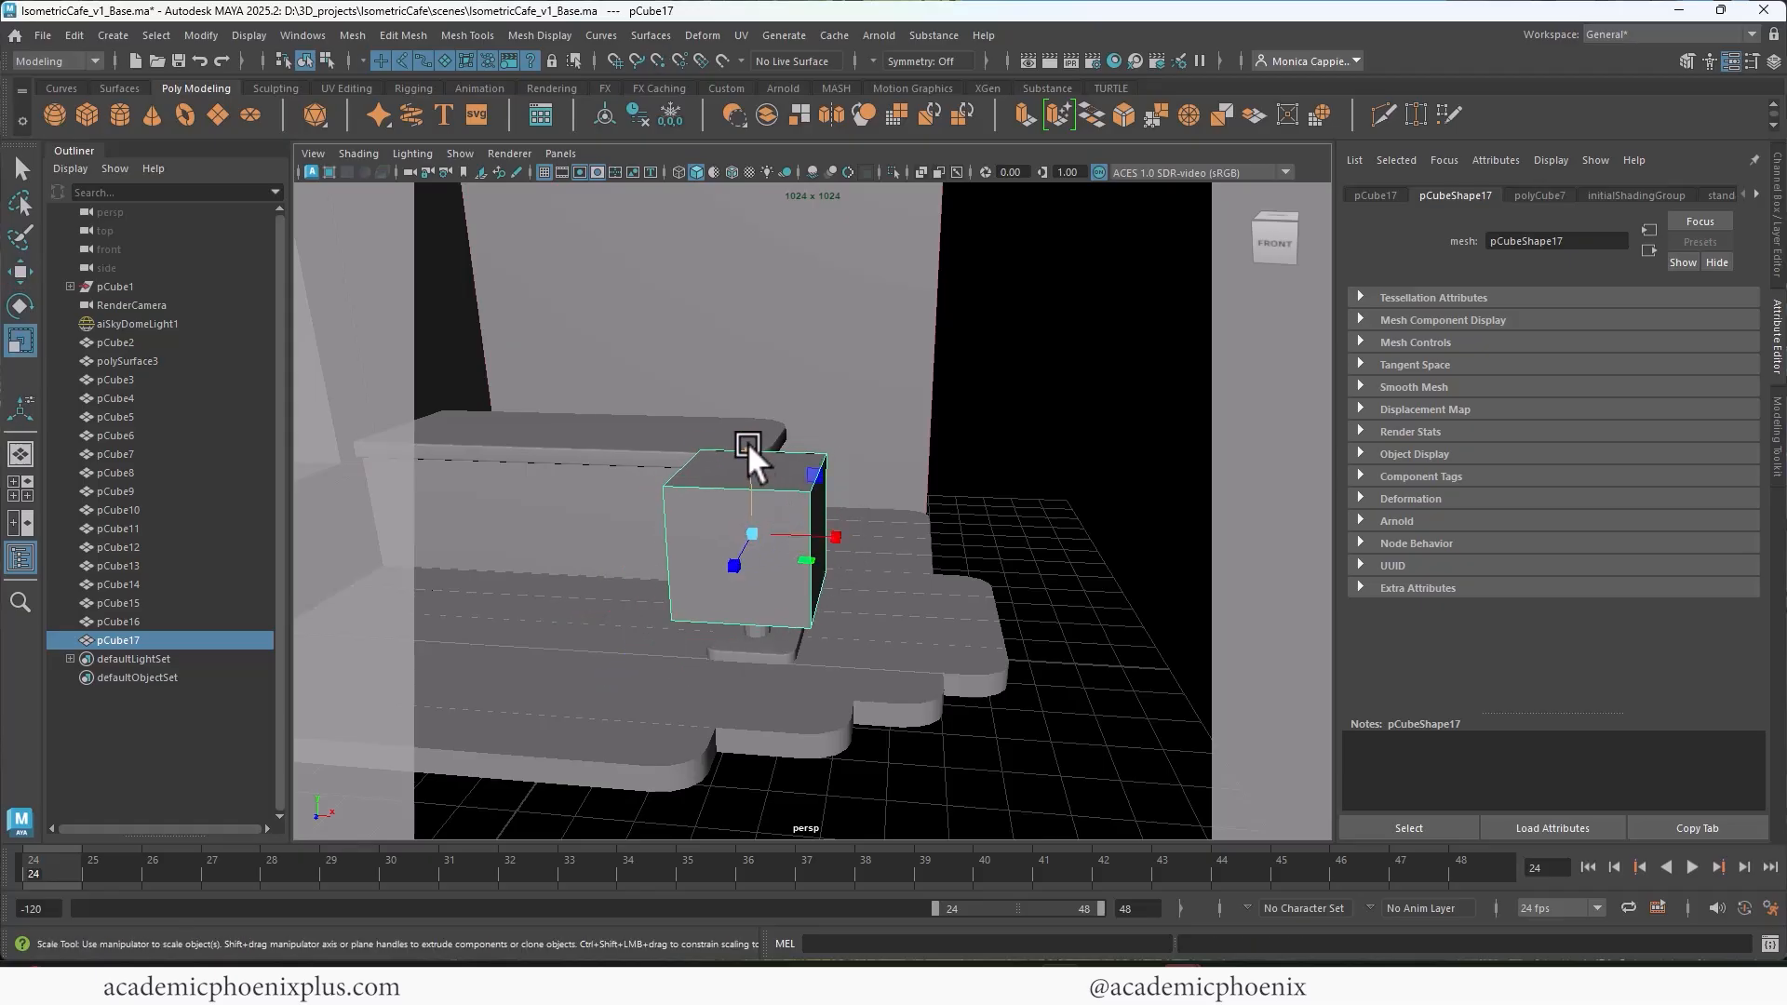
Step: Try vertex snapping by moving the cube to the back wall's upper outer corner and back to the post's top
scroll(1003, 457, down, 2)
scroll(1002, 456, down, 4)
scroll(910, 417, up, 1)
key(v)
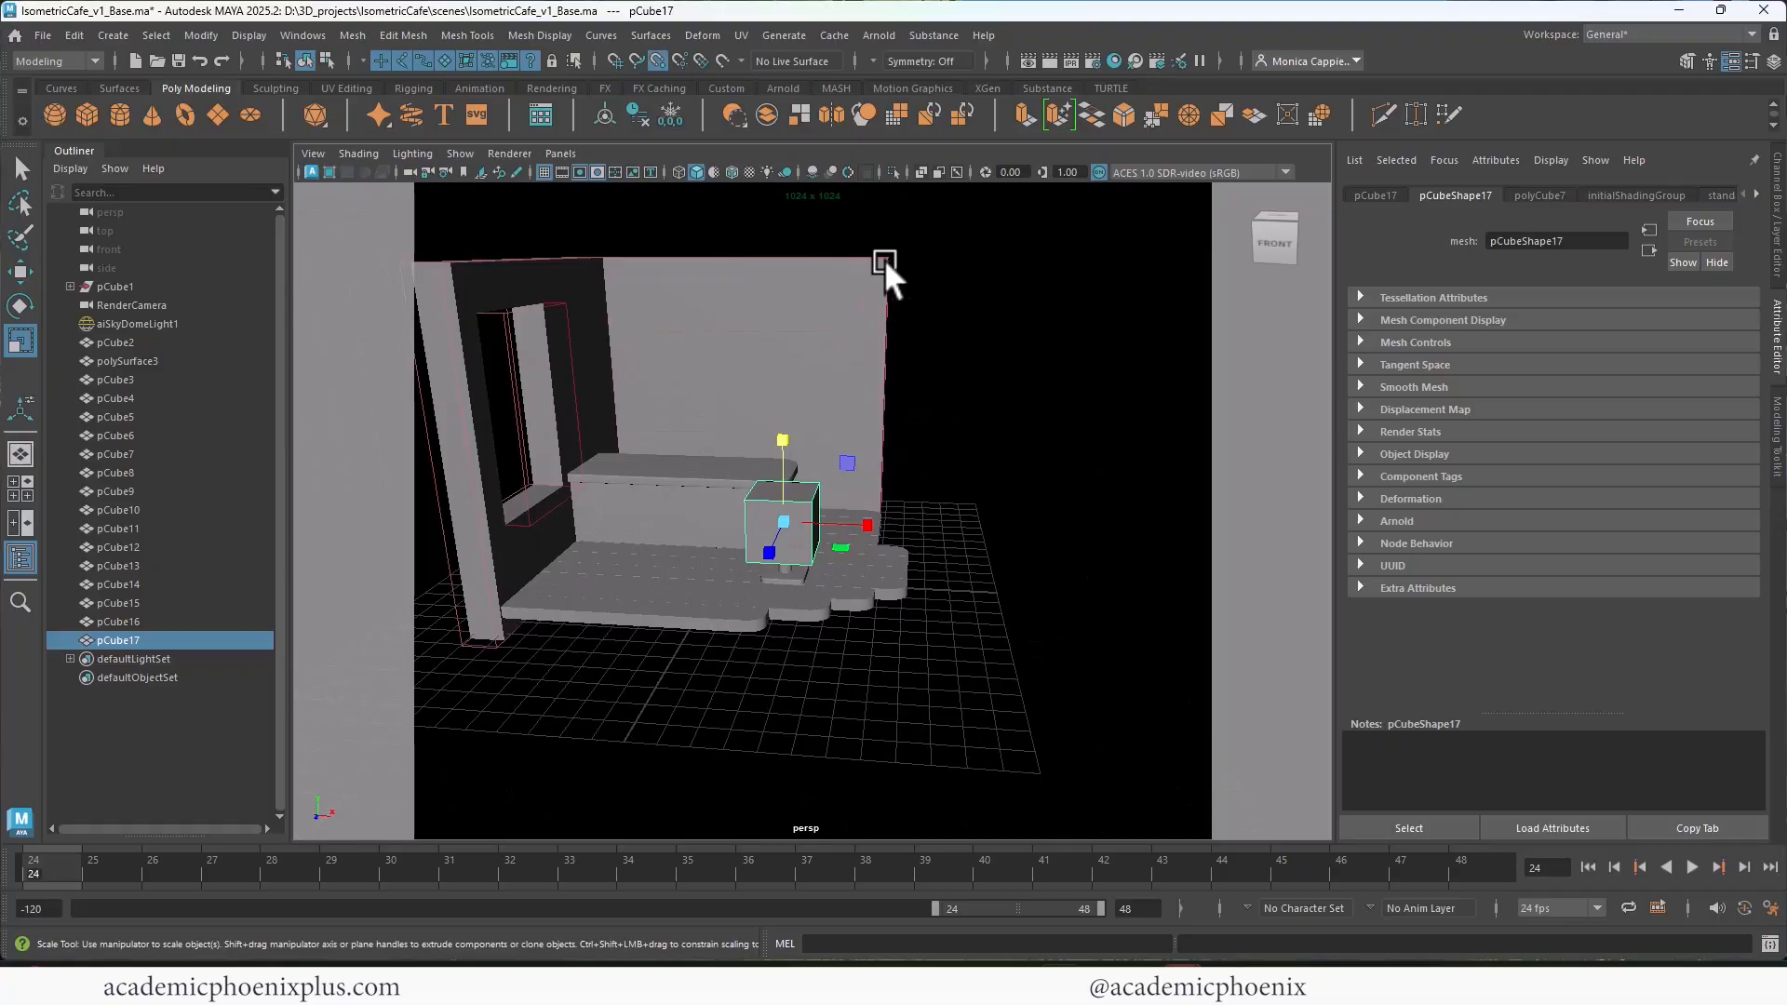
middle_drag(884, 259, 890, 246)
key(w)
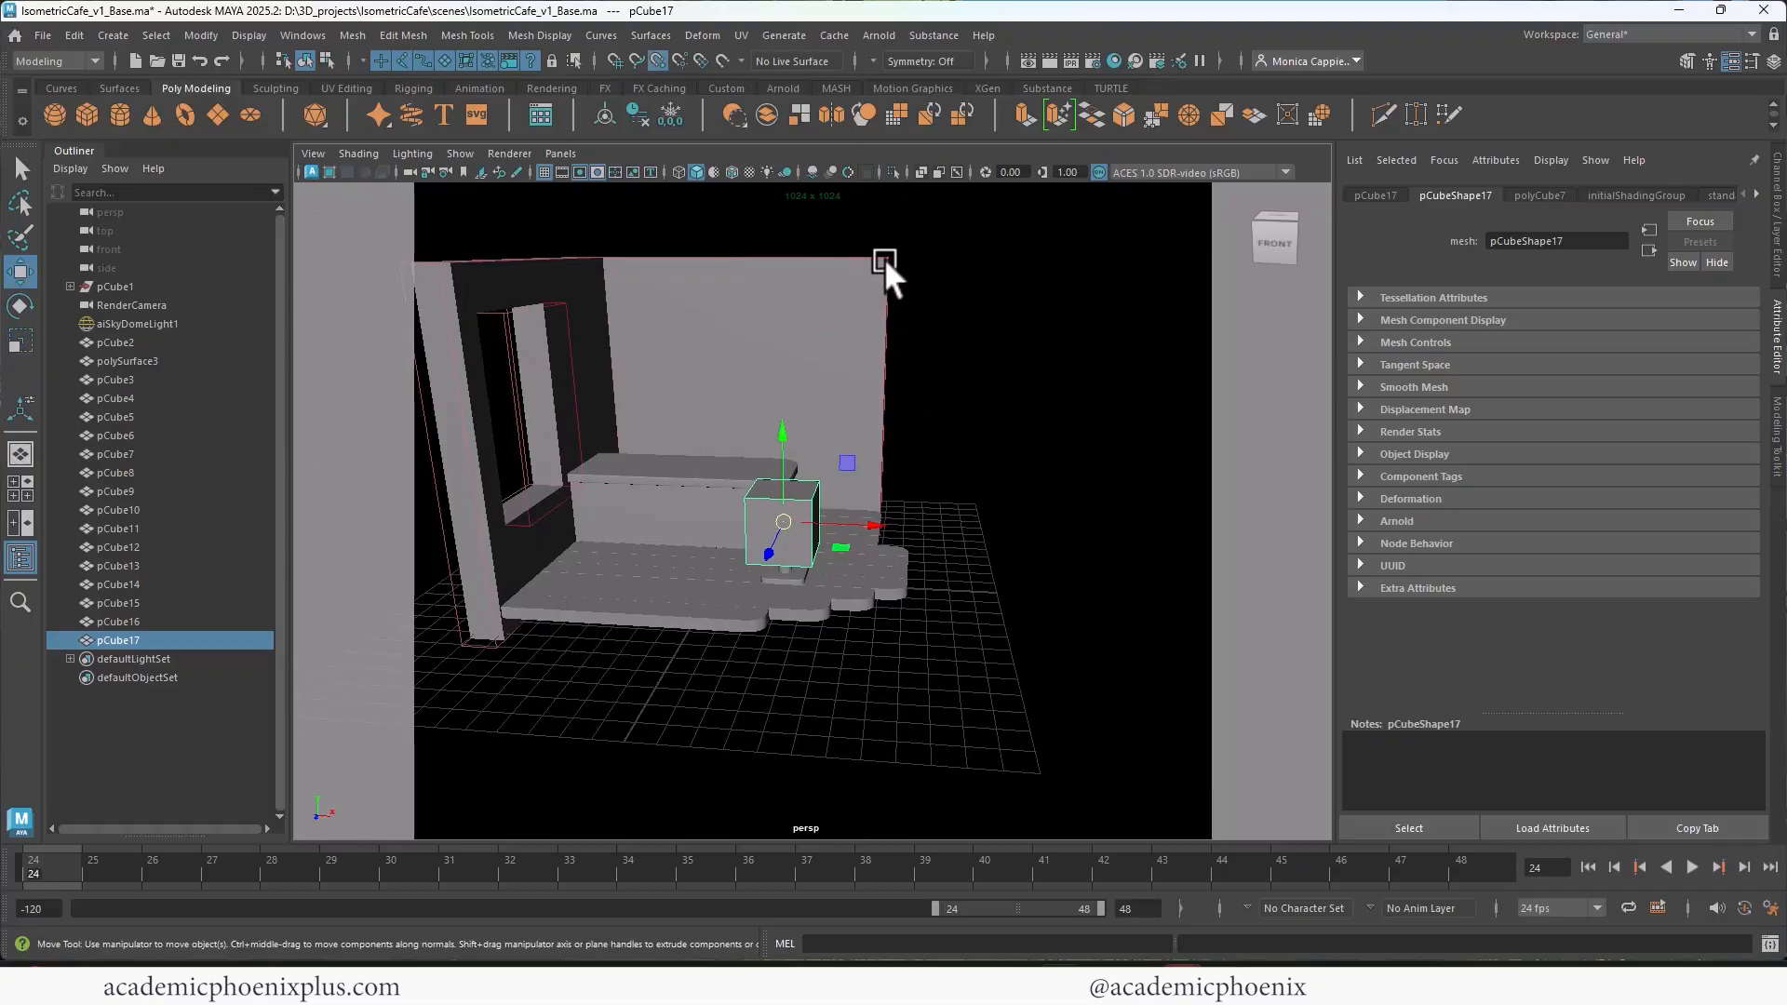
key(v)
middle_drag(890, 260, 885, 255)
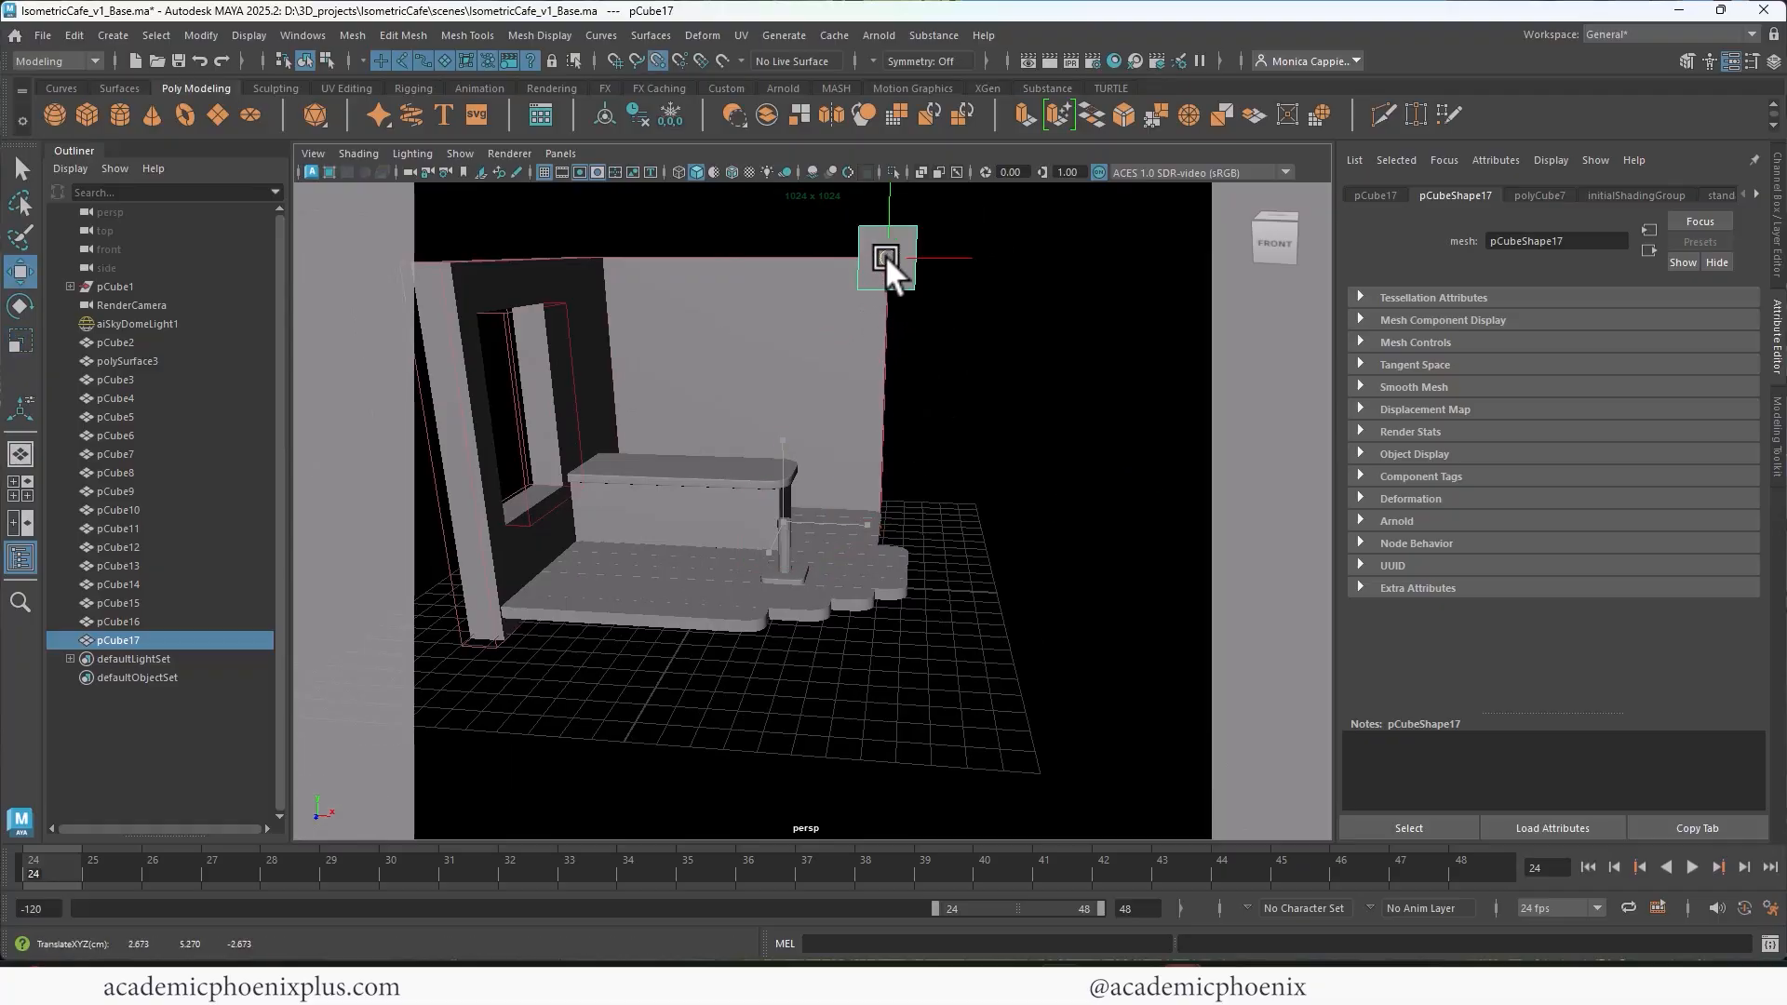
middle_drag(725, 261, 780, 535)
key(v)
Step: Flatten the cube vertically into a thin square slab that serves as the tabletop
key(f)
alt+drag(989, 564, 920, 462)
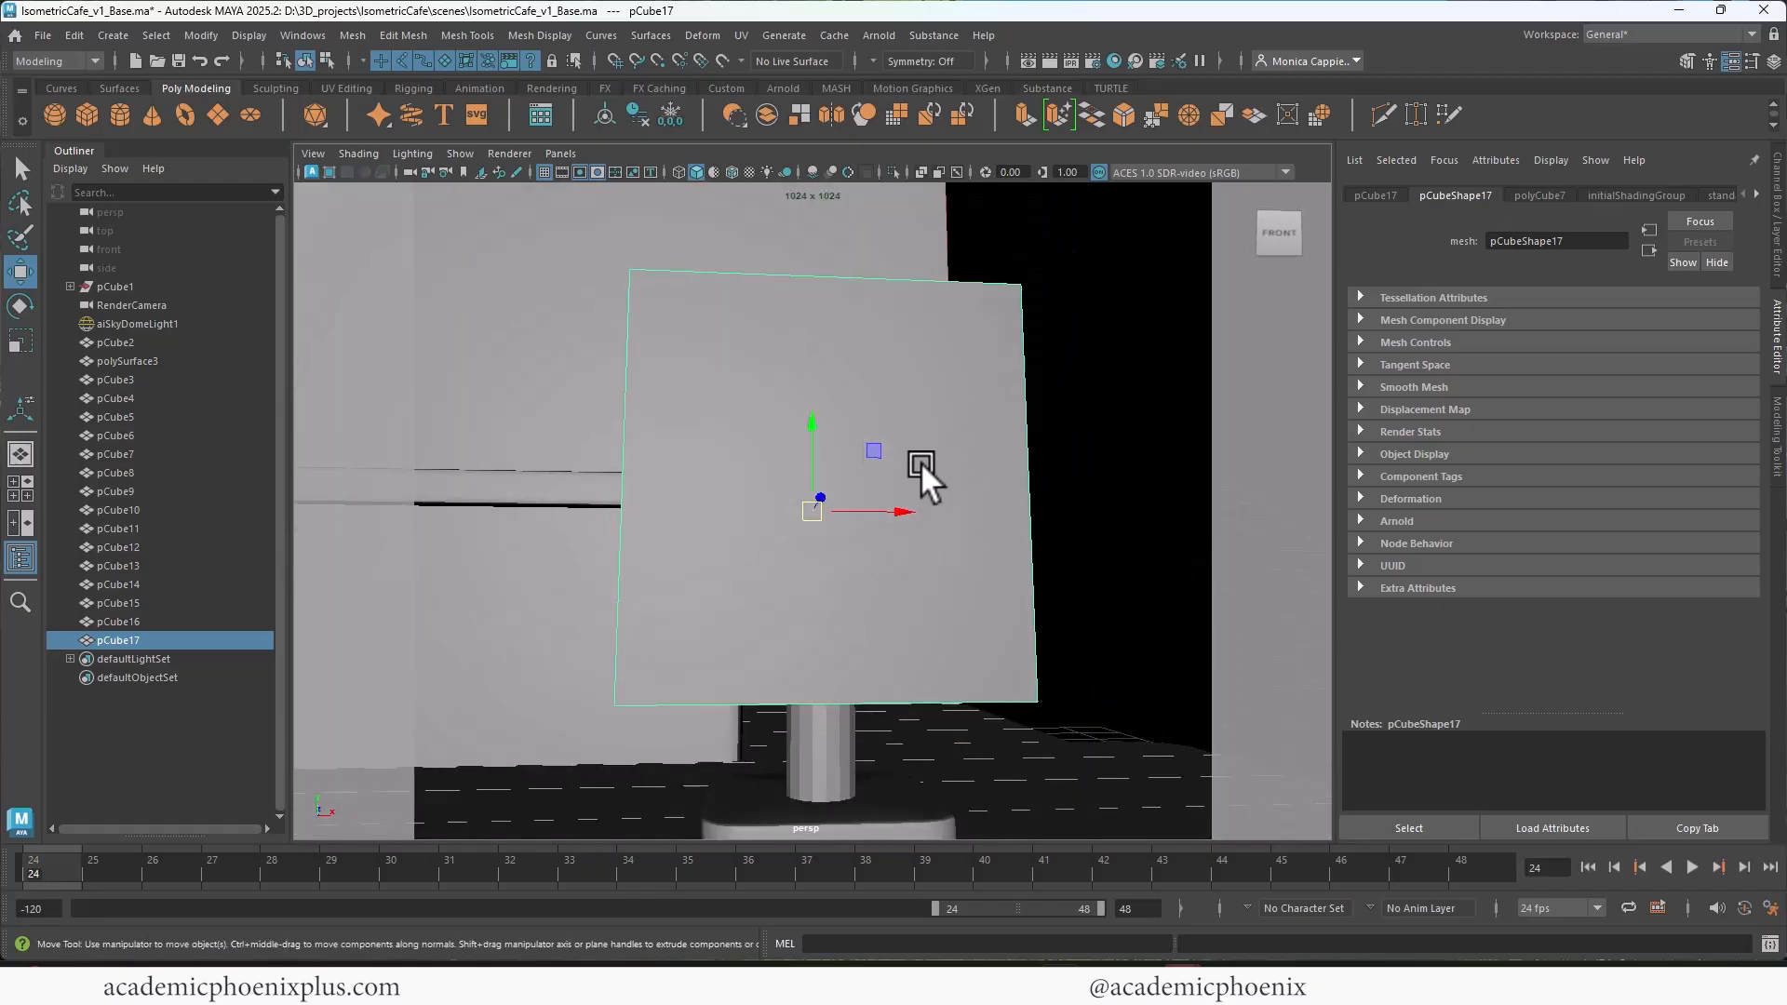
key(r)
drag(814, 425, 918, 540)
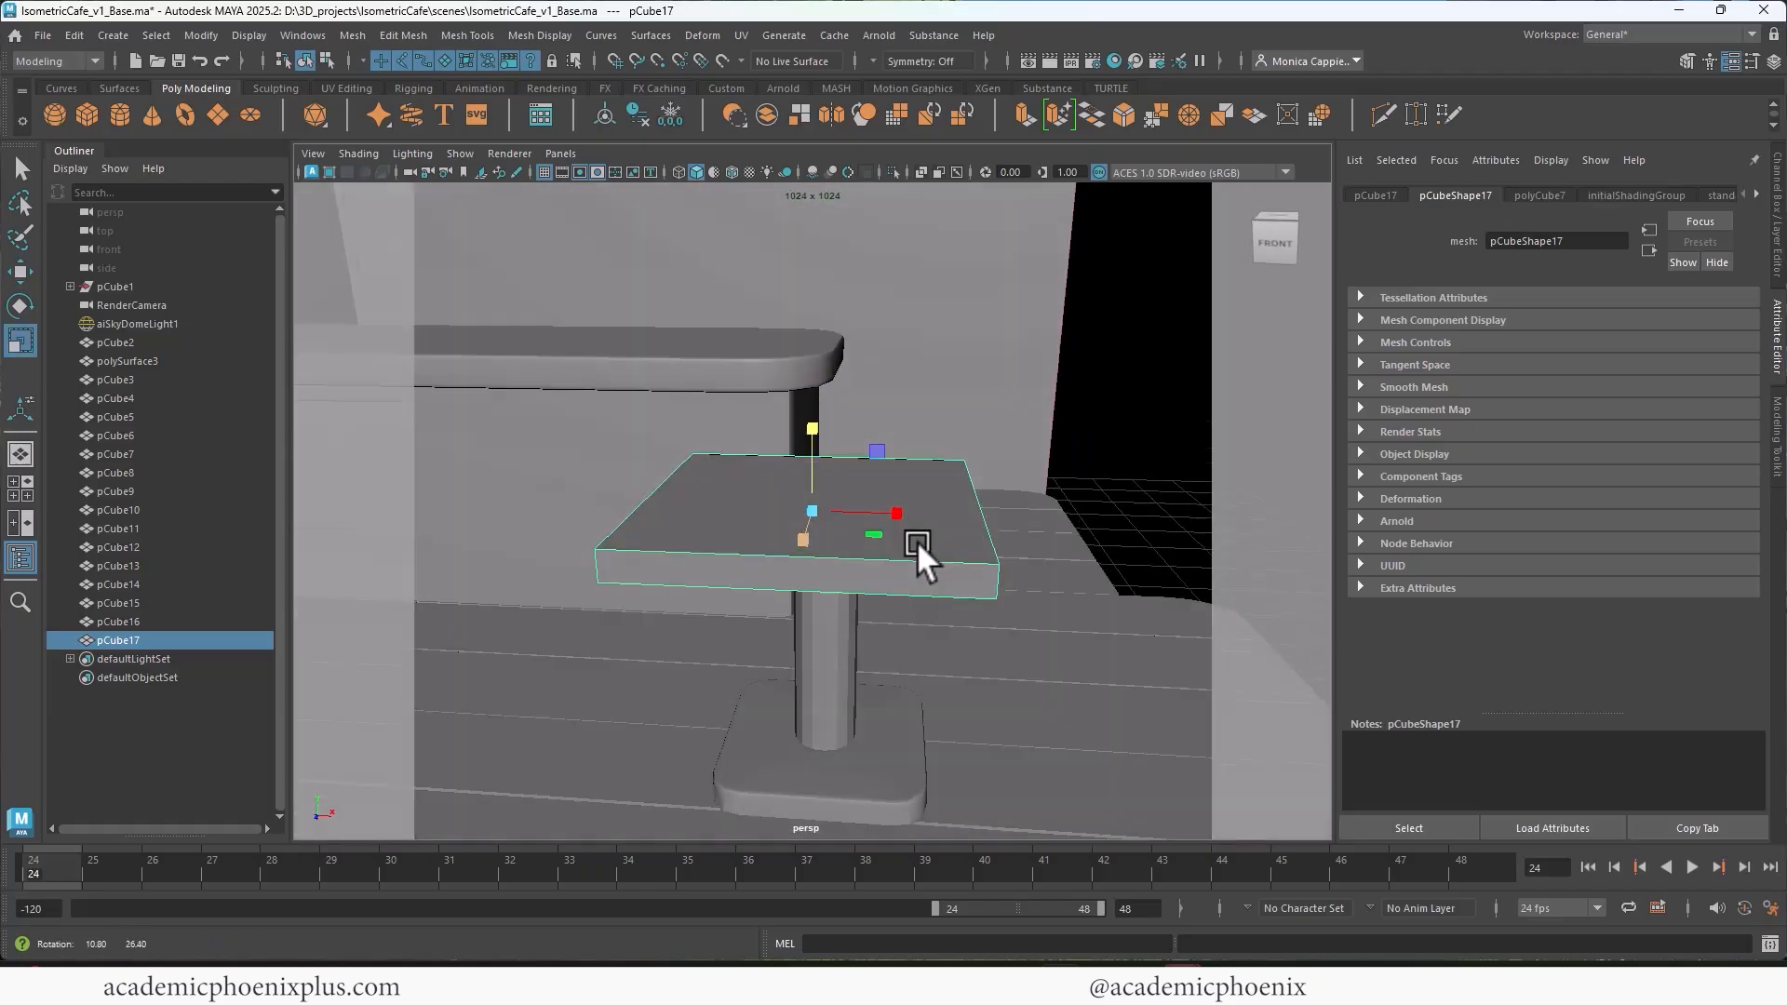
Step: Center the tabletop slab over the post in a wireframe top view, and return to the perspective view
key(space)
key(space)
scroll(1004, 395, up, 1)
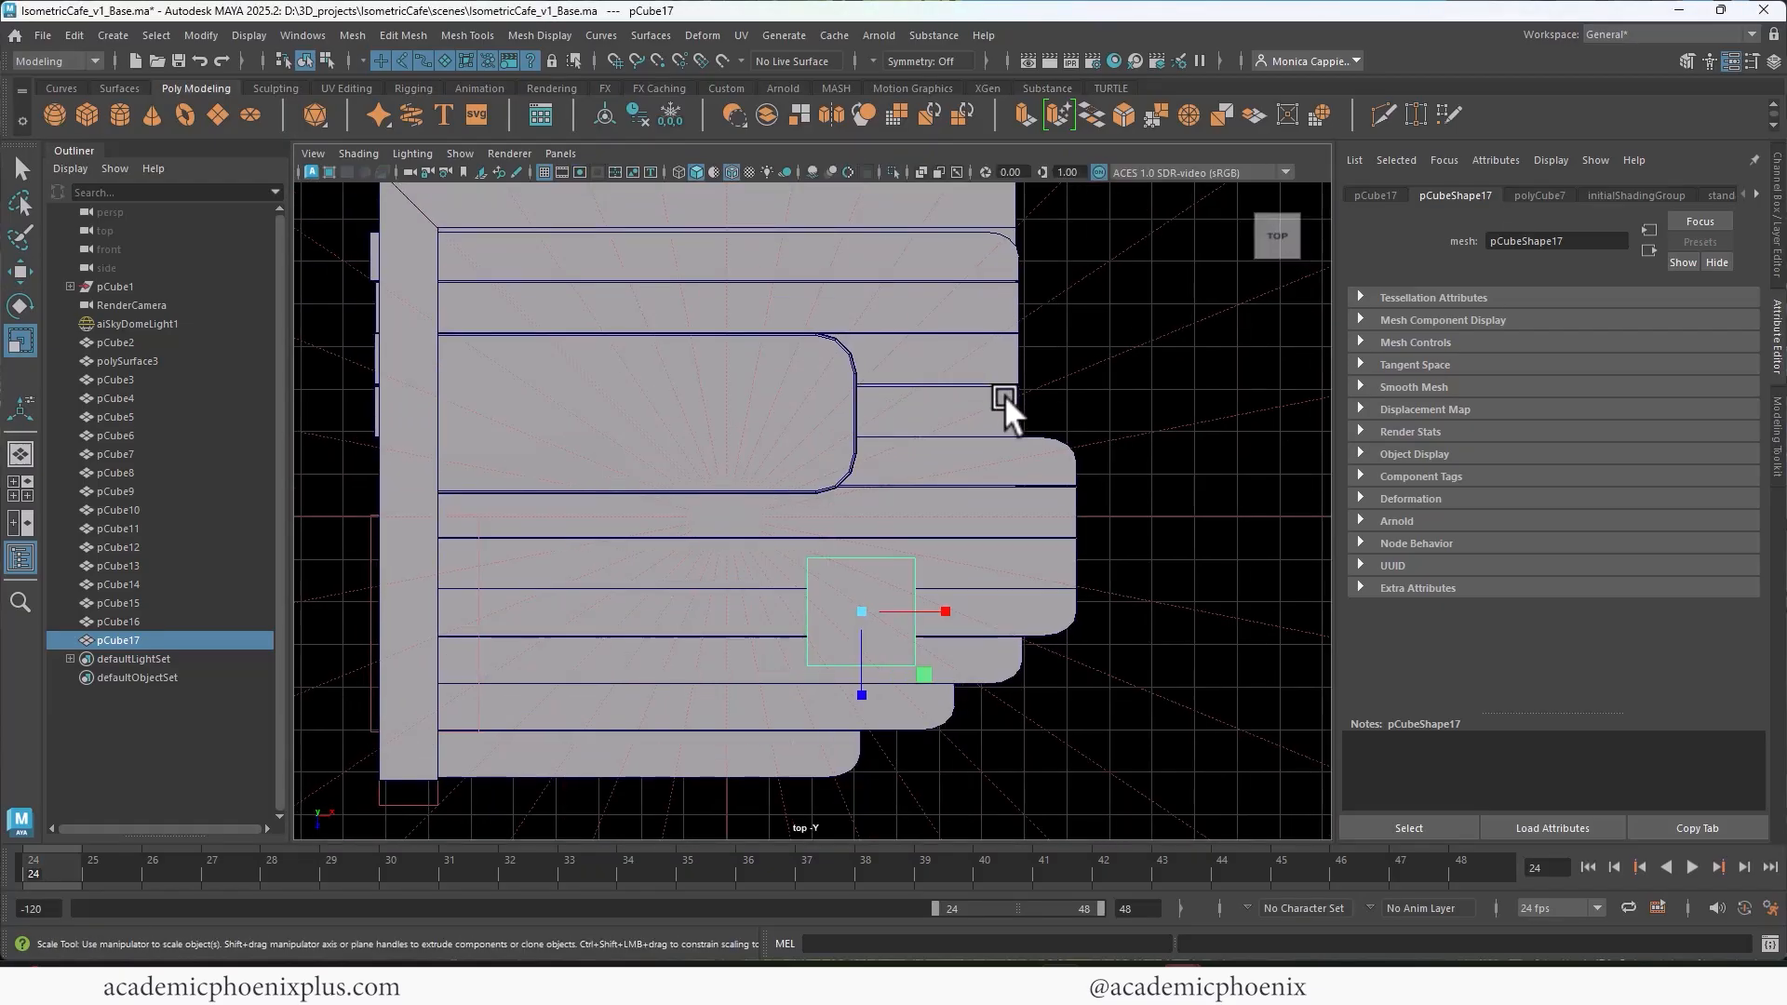
click(678, 171)
scroll(863, 438, up, 5)
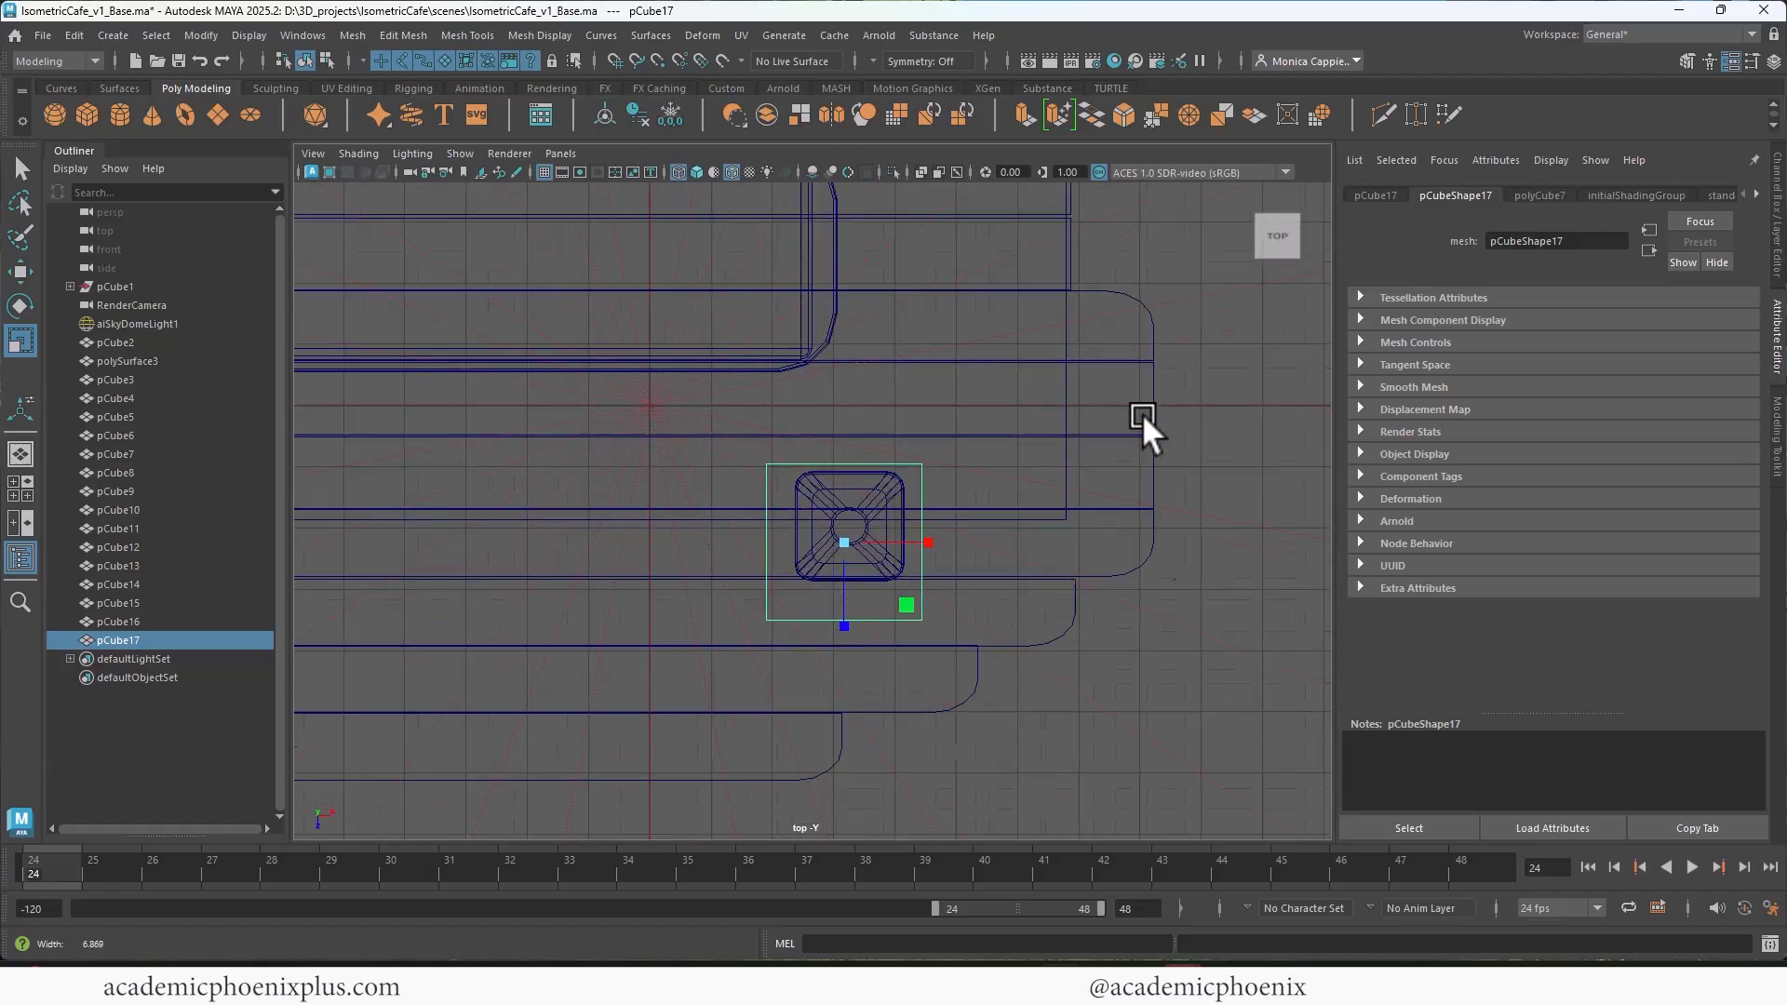
key(w)
drag(765, 554, 771, 518)
key(space)
key(space)
Step: Bevel the four vertical corner edges of the tabletop slab
alt+drag(964, 441, 971, 472)
right_drag(954, 561, 951, 510)
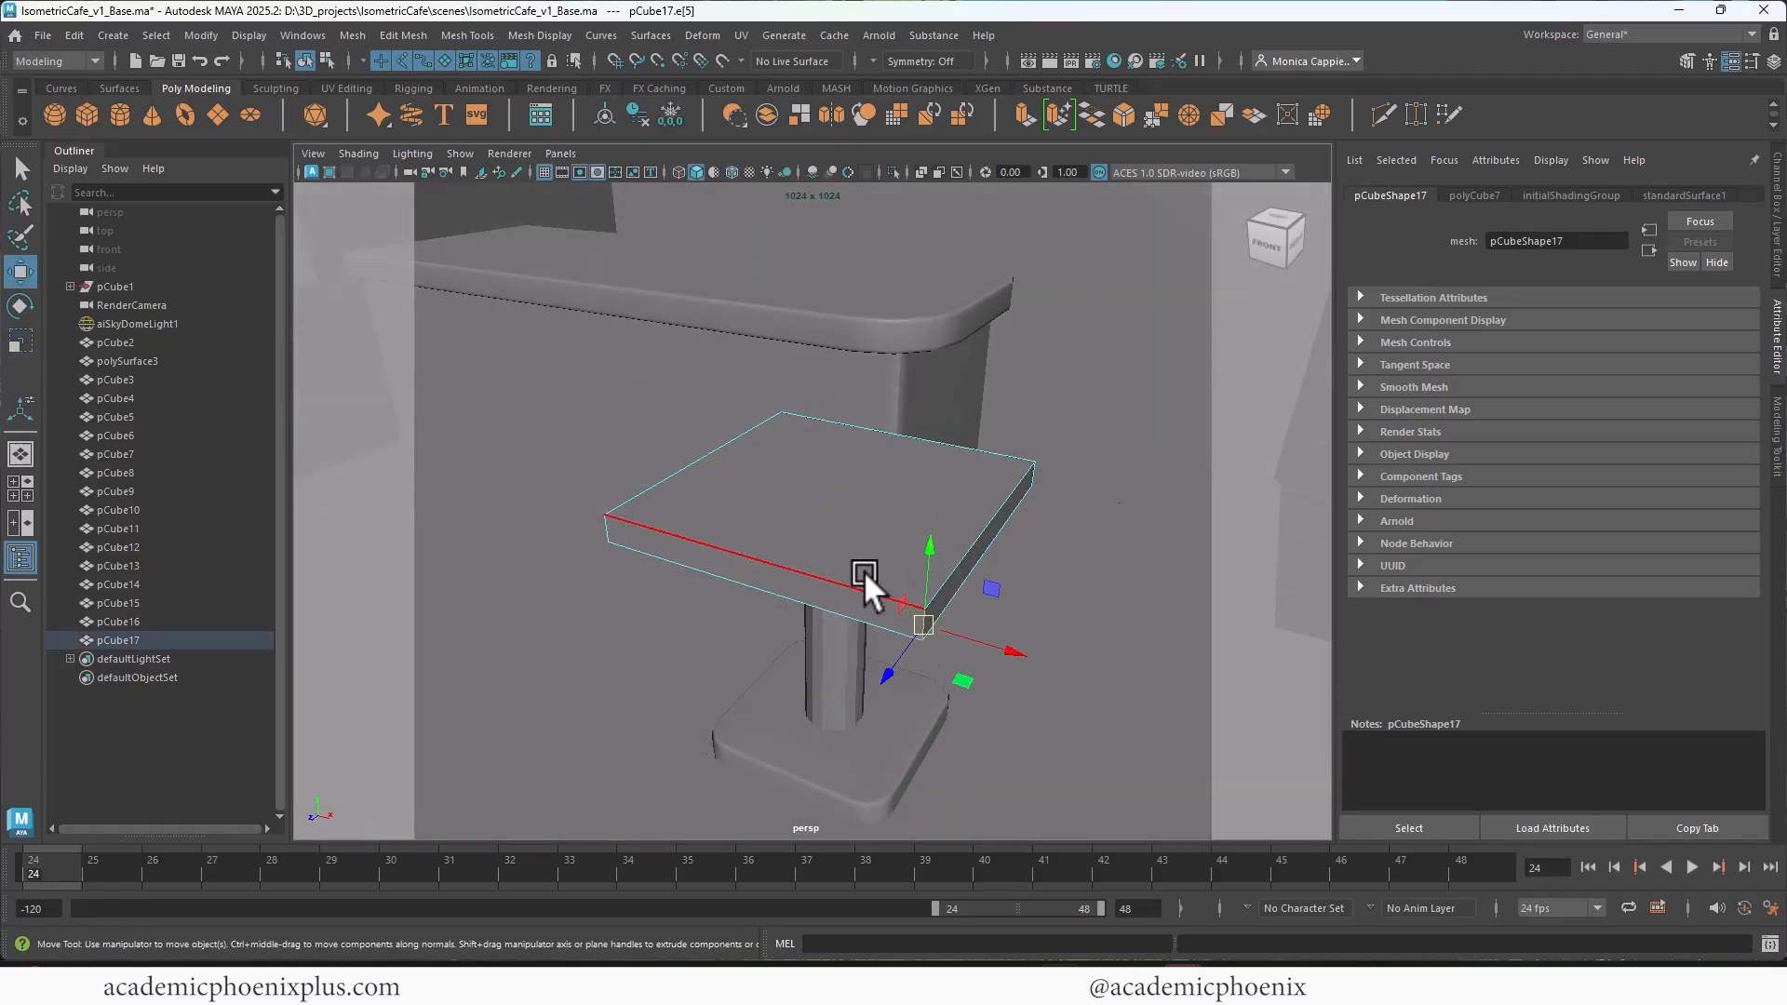
alt+drag(792, 547, 812, 583)
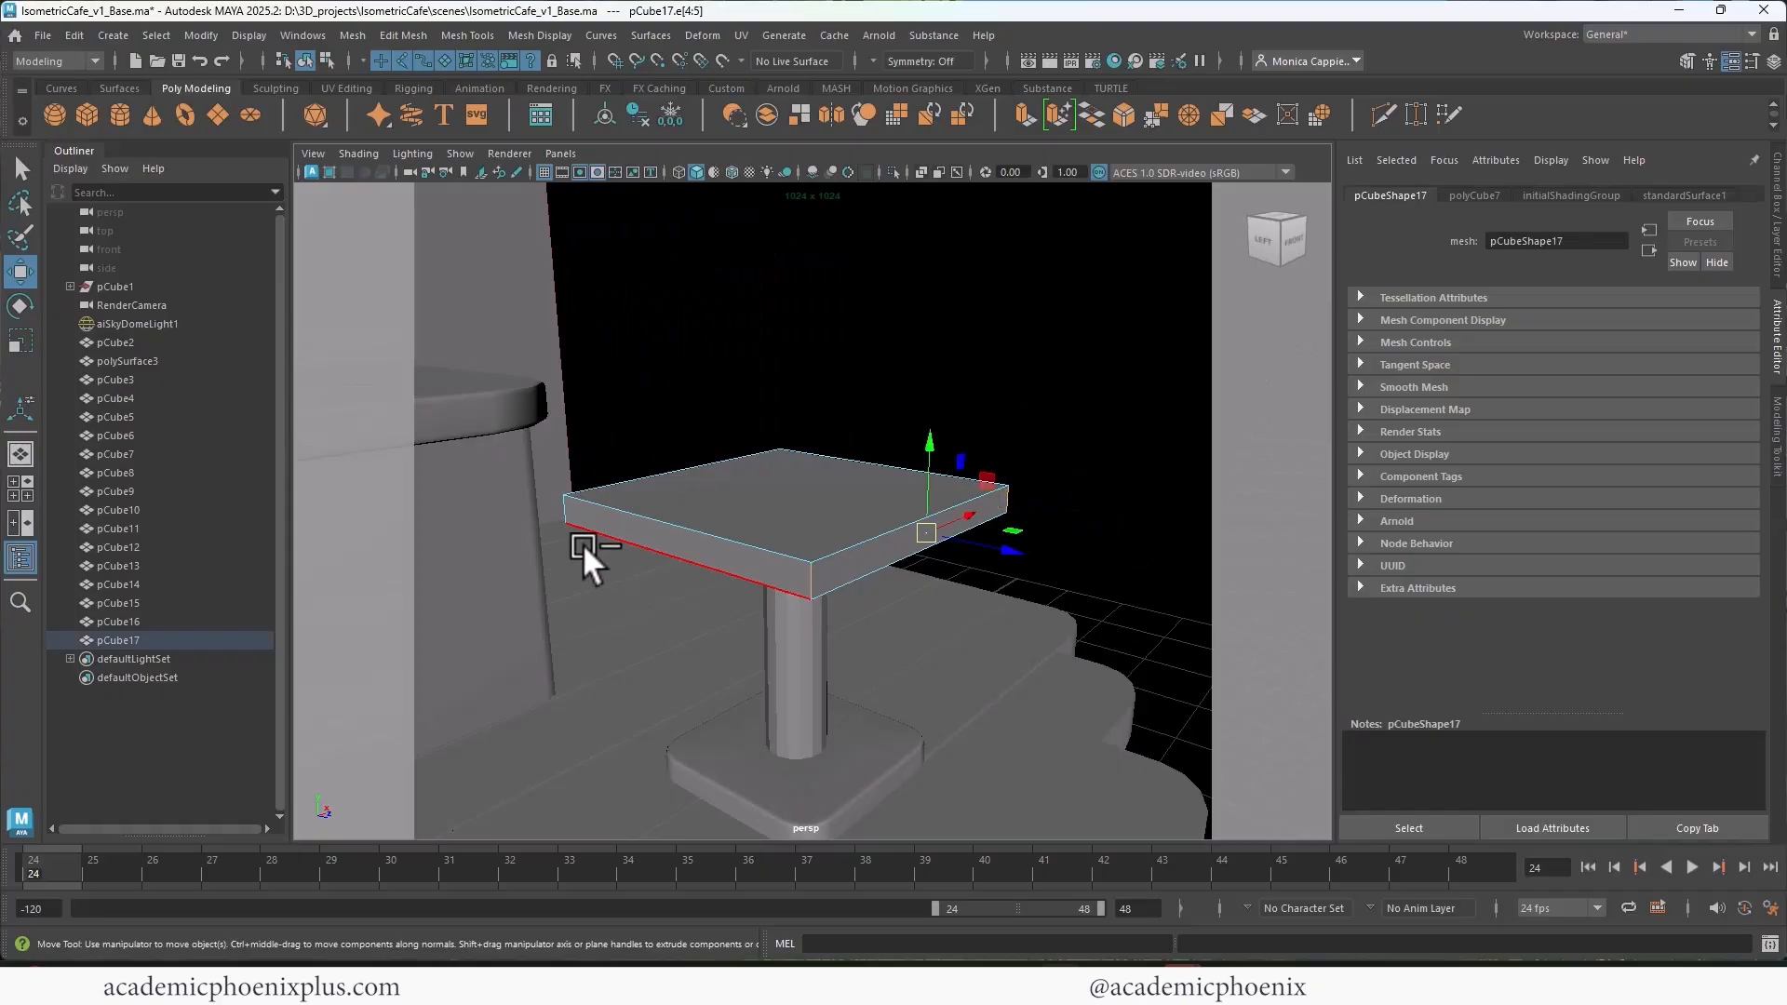
shift+click(566, 505)
alt+drag(970, 454, 649, 443)
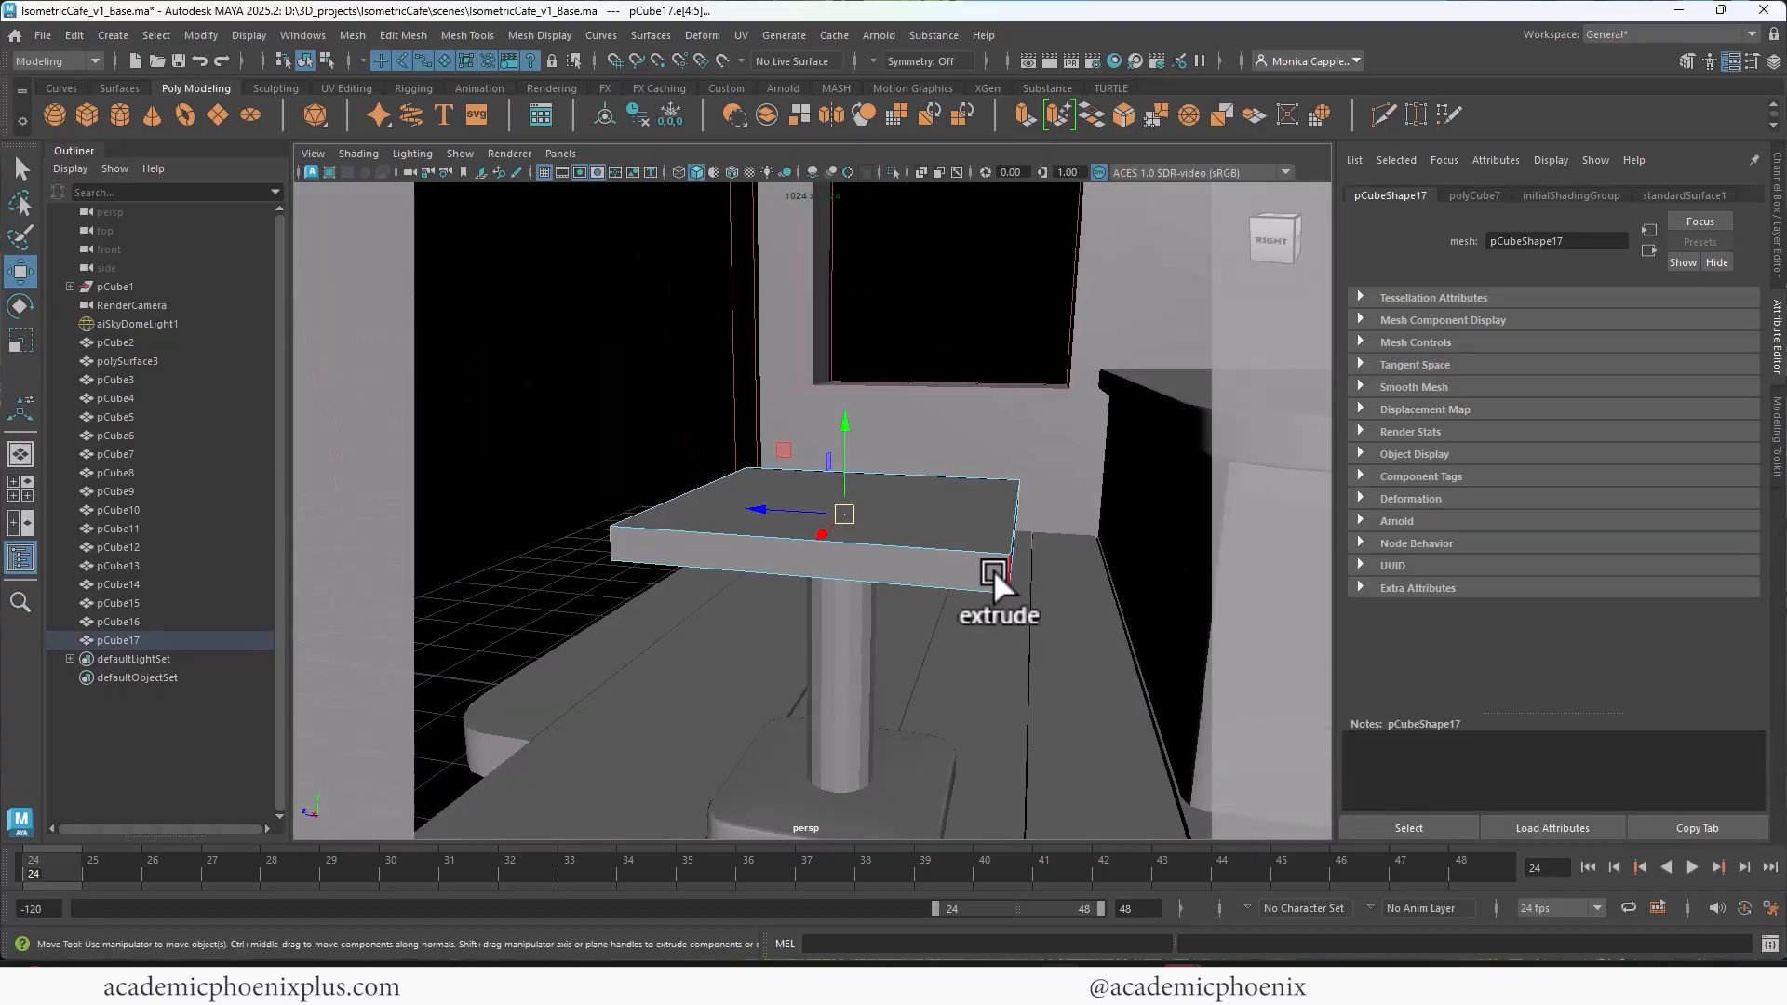
alt+drag(1002, 562, 949, 506)
key(ctrl+b)
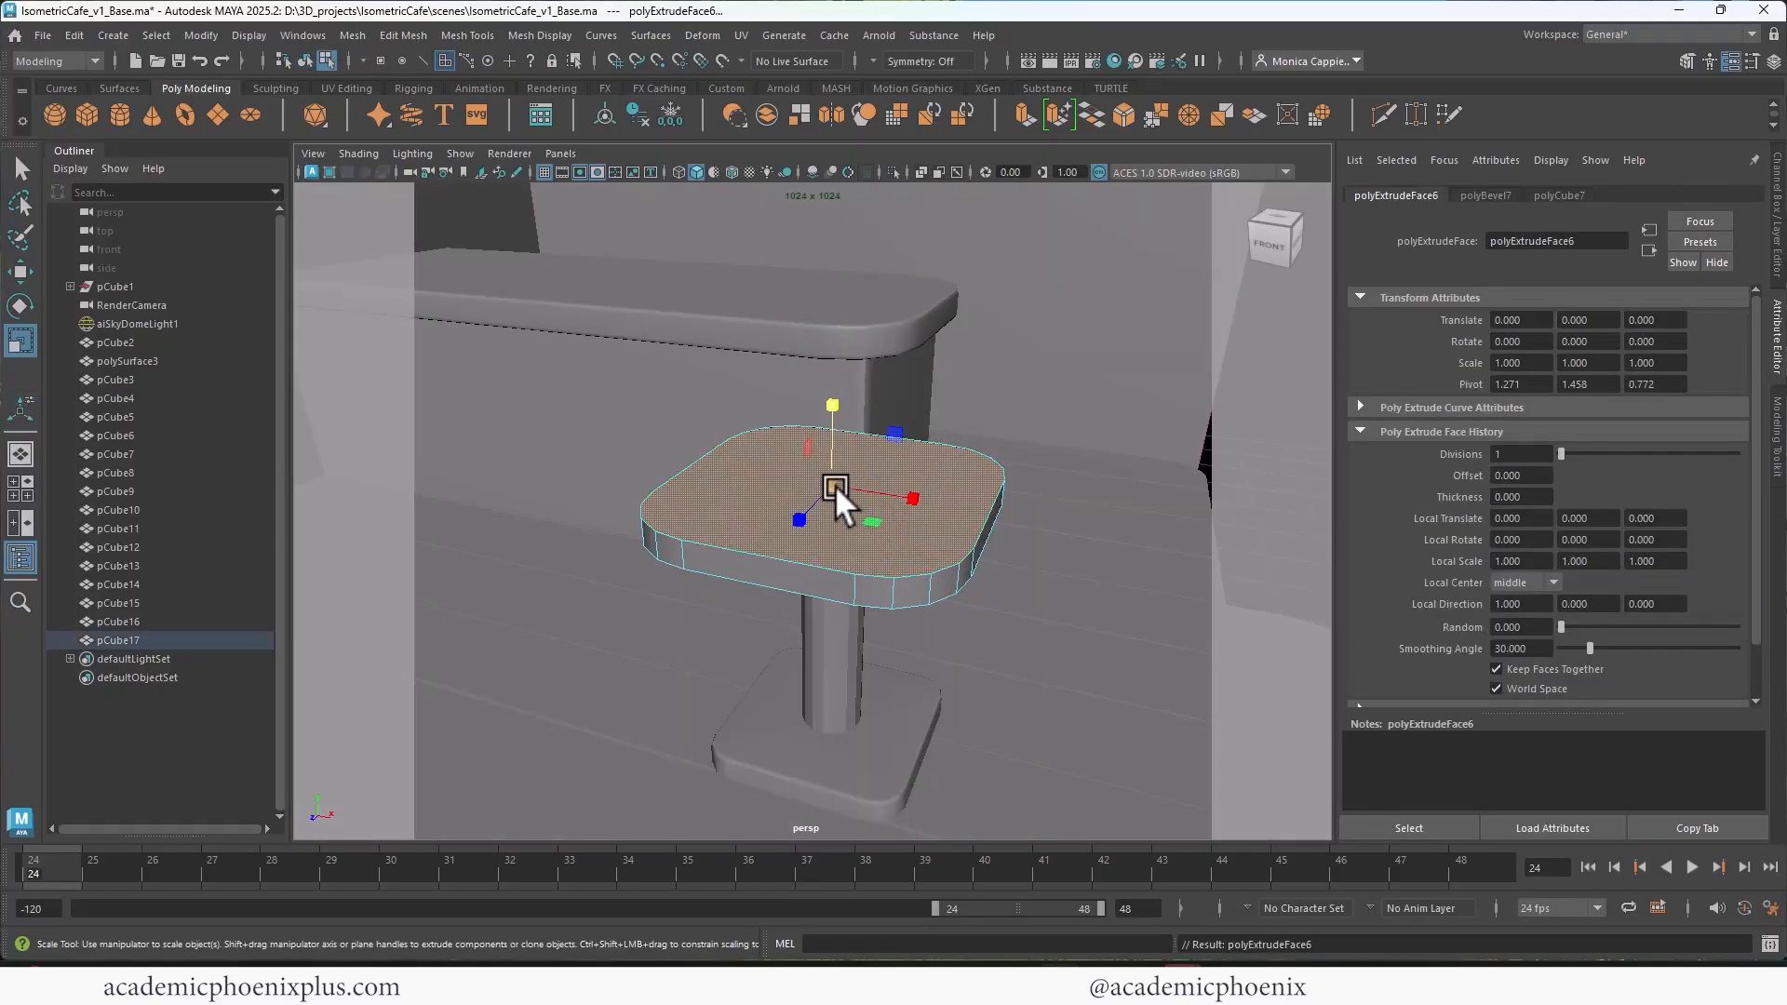
Step: Inset the tabletop's upper face with an extrusion and bevel the upper rim with 2 segments and a fraction of 0.2
alt+drag(835, 484, 823, 584)
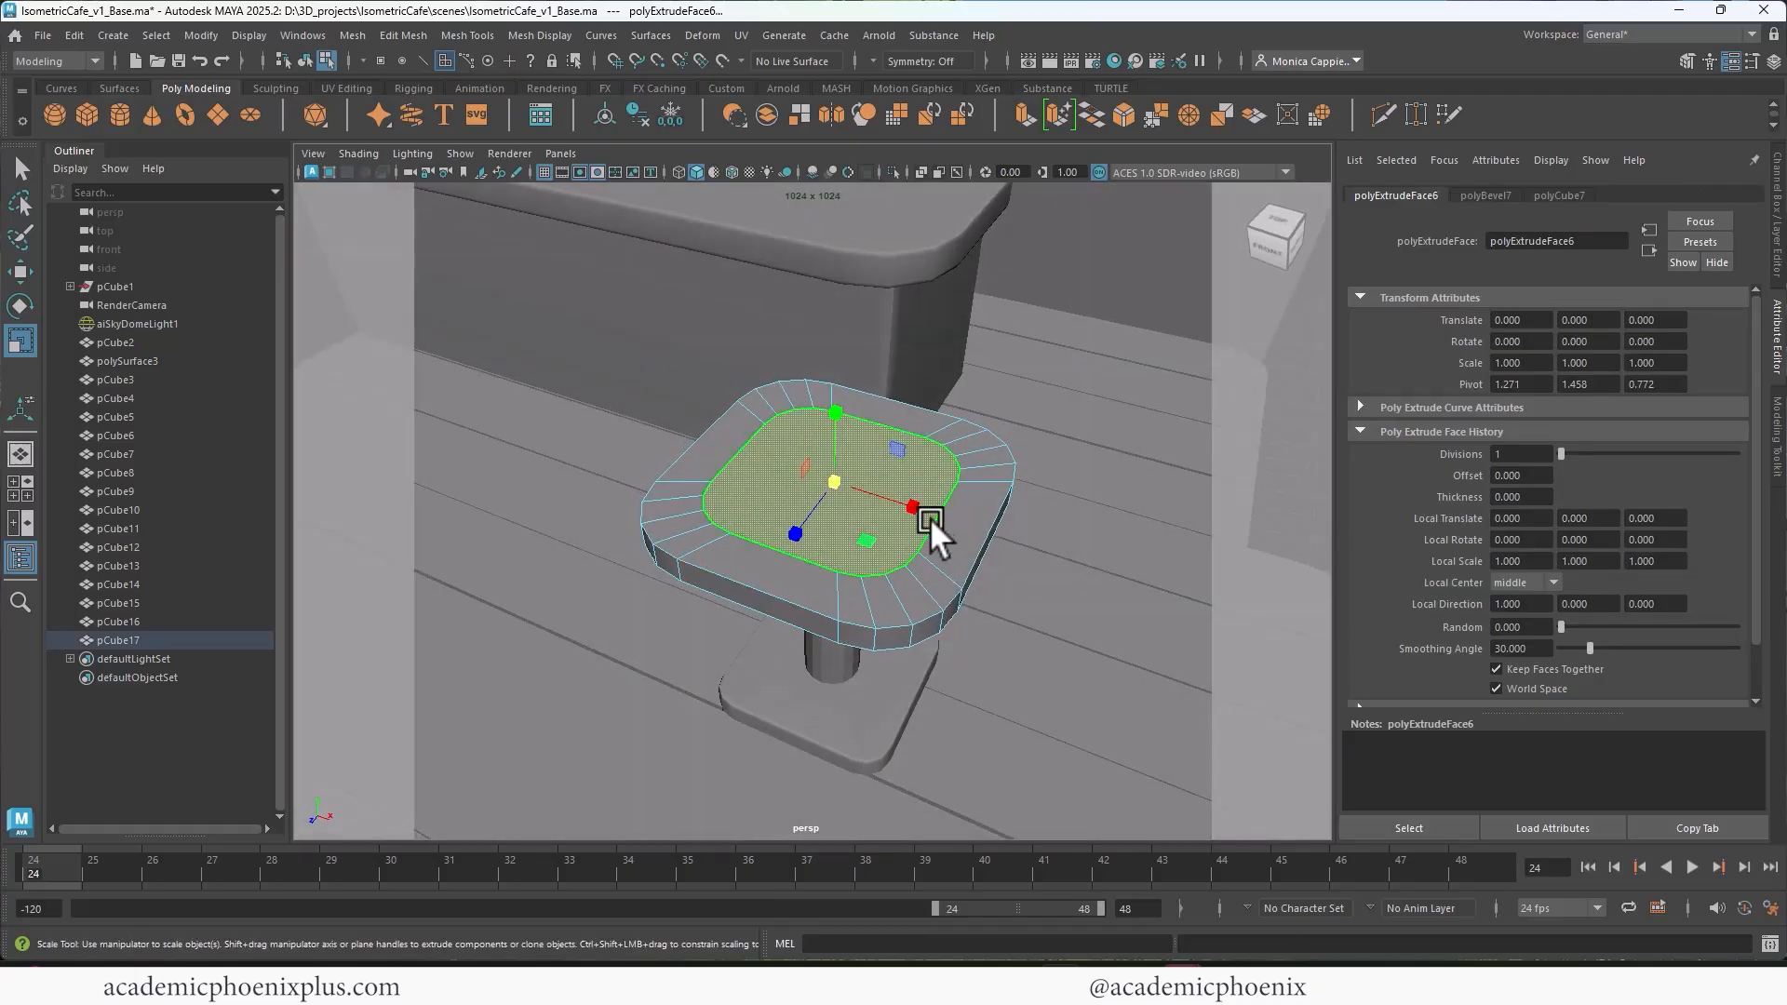
click(970, 382)
key(F10)
double_click(970, 560)
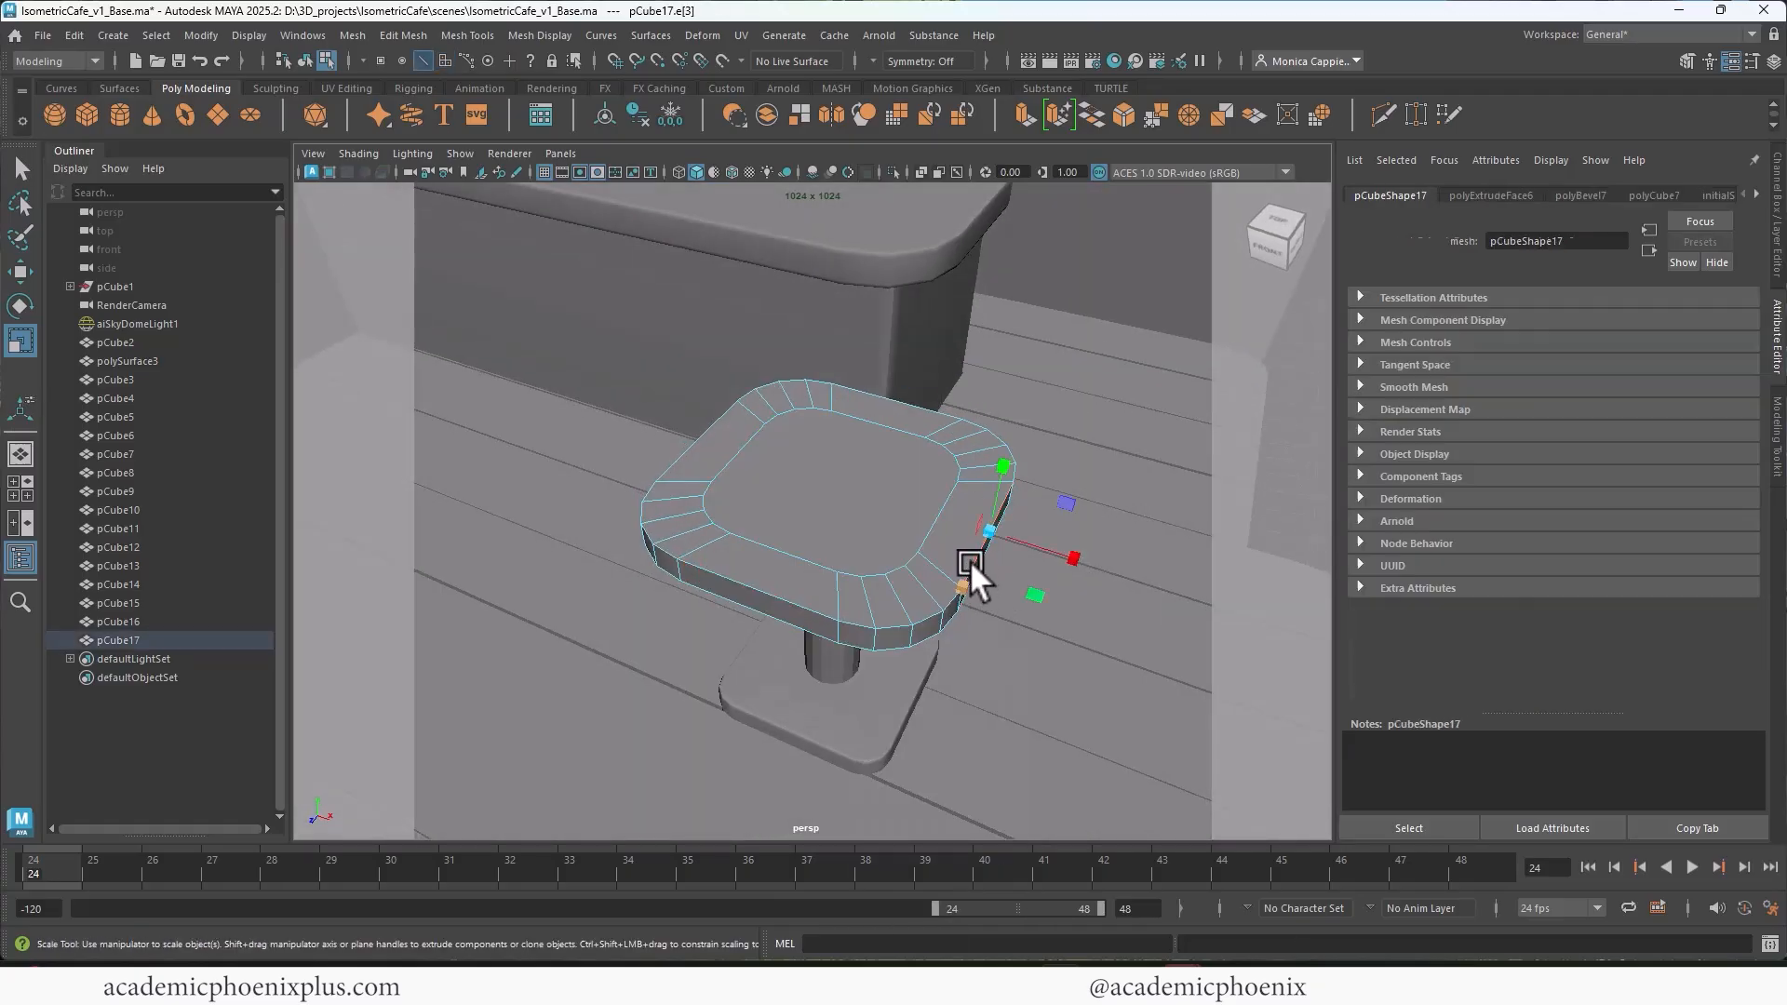
key(ctrl+b)
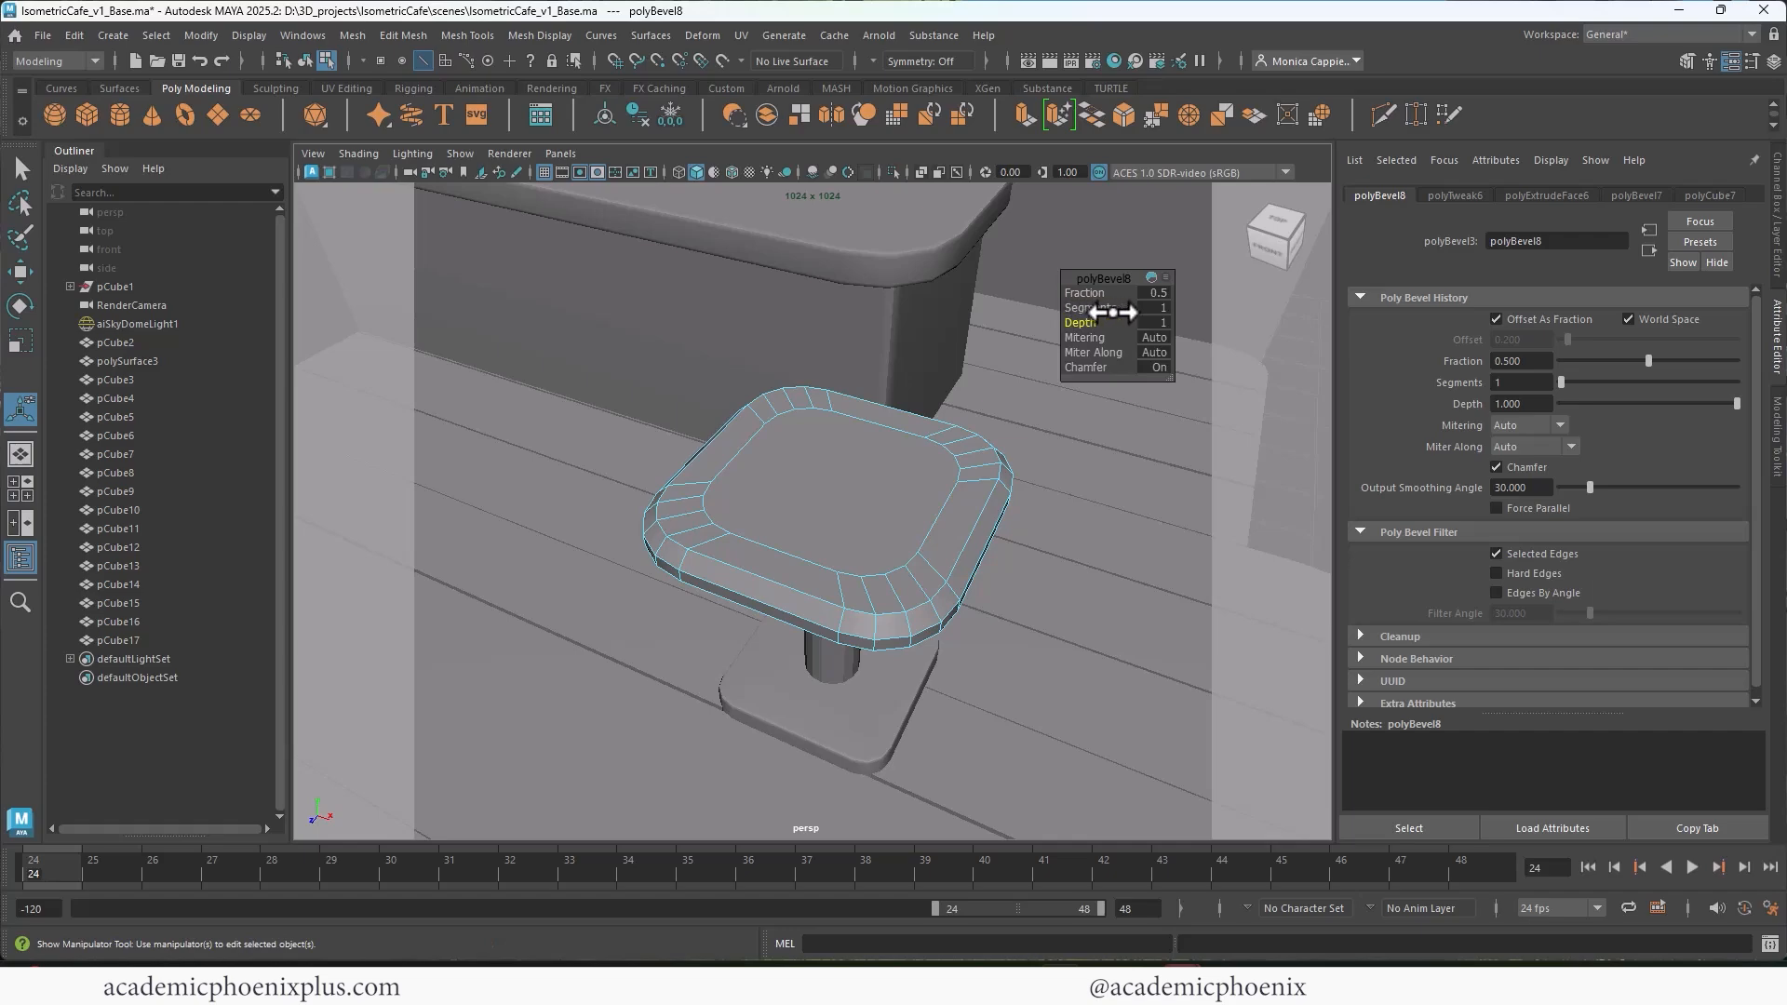
mouse_move(1103, 307)
mouse_down()
mouse_move(1128, 307)
mouse_move(1097, 294)
mouse_up()
Step: Extrude the tabletop's underside face and scale it inward to form an inset
right_drag(958, 431, 1028, 419)
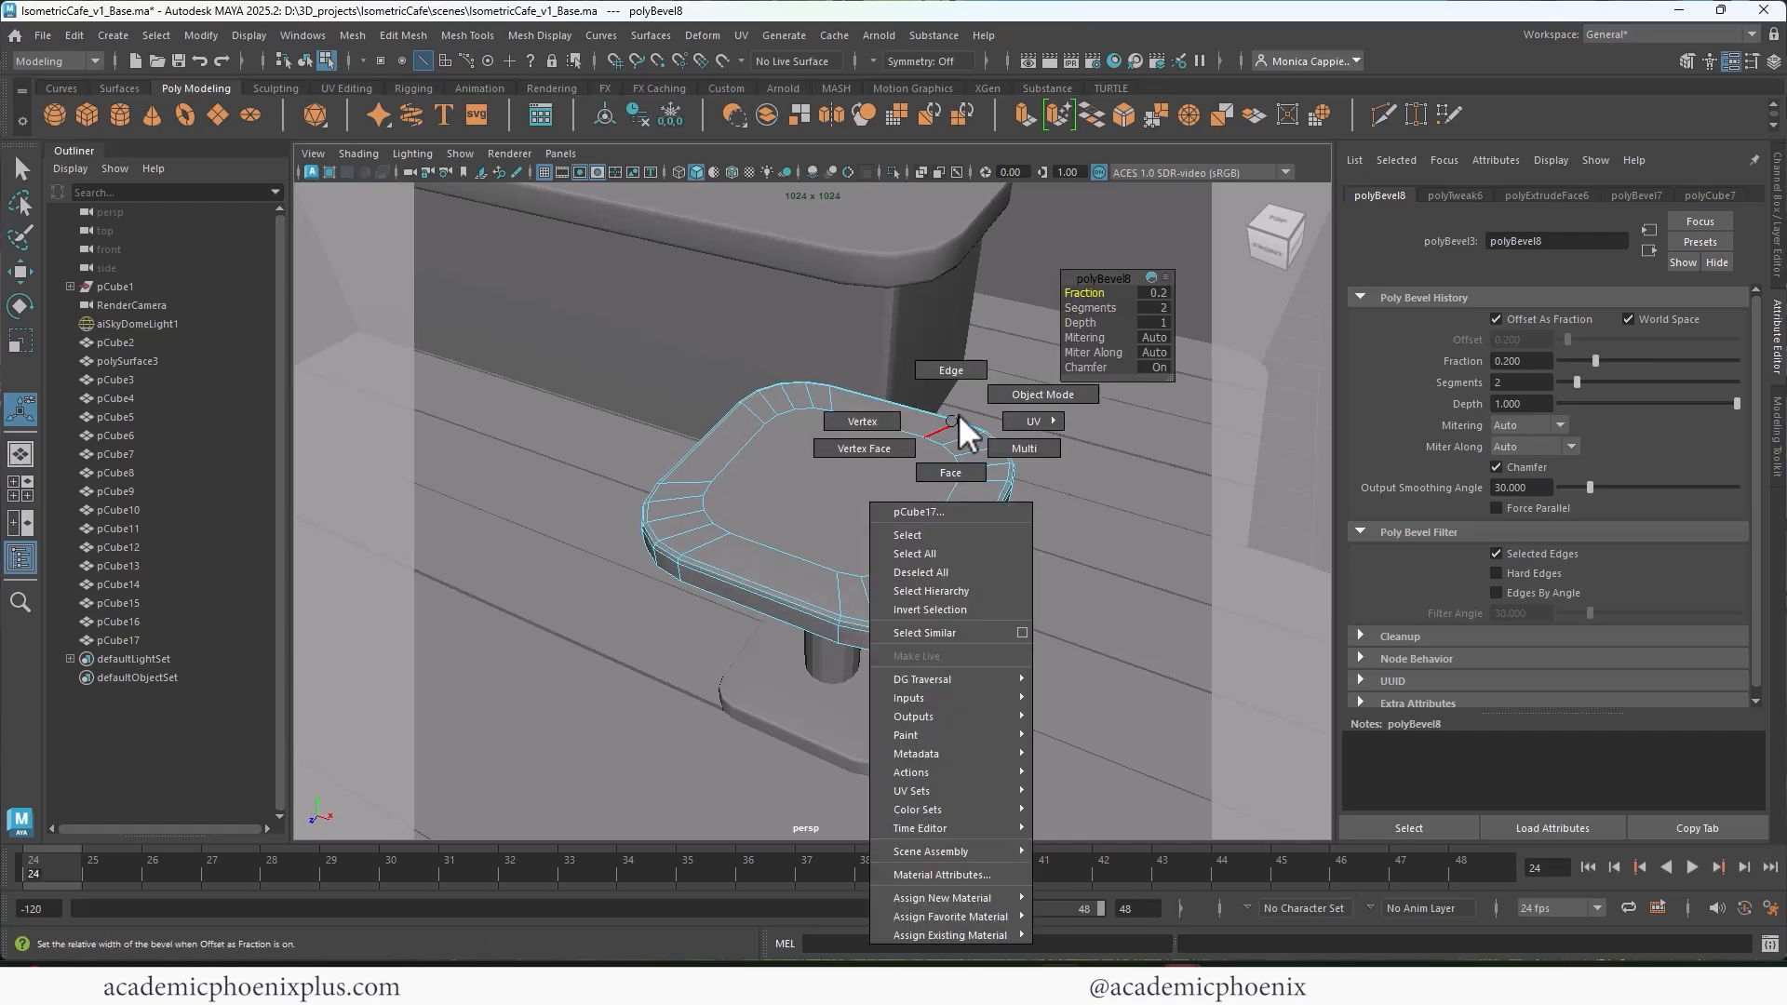
alt+drag(1028, 419, 935, 473)
right_drag(931, 475, 901, 511)
click(901, 532)
key(ctrl+e)
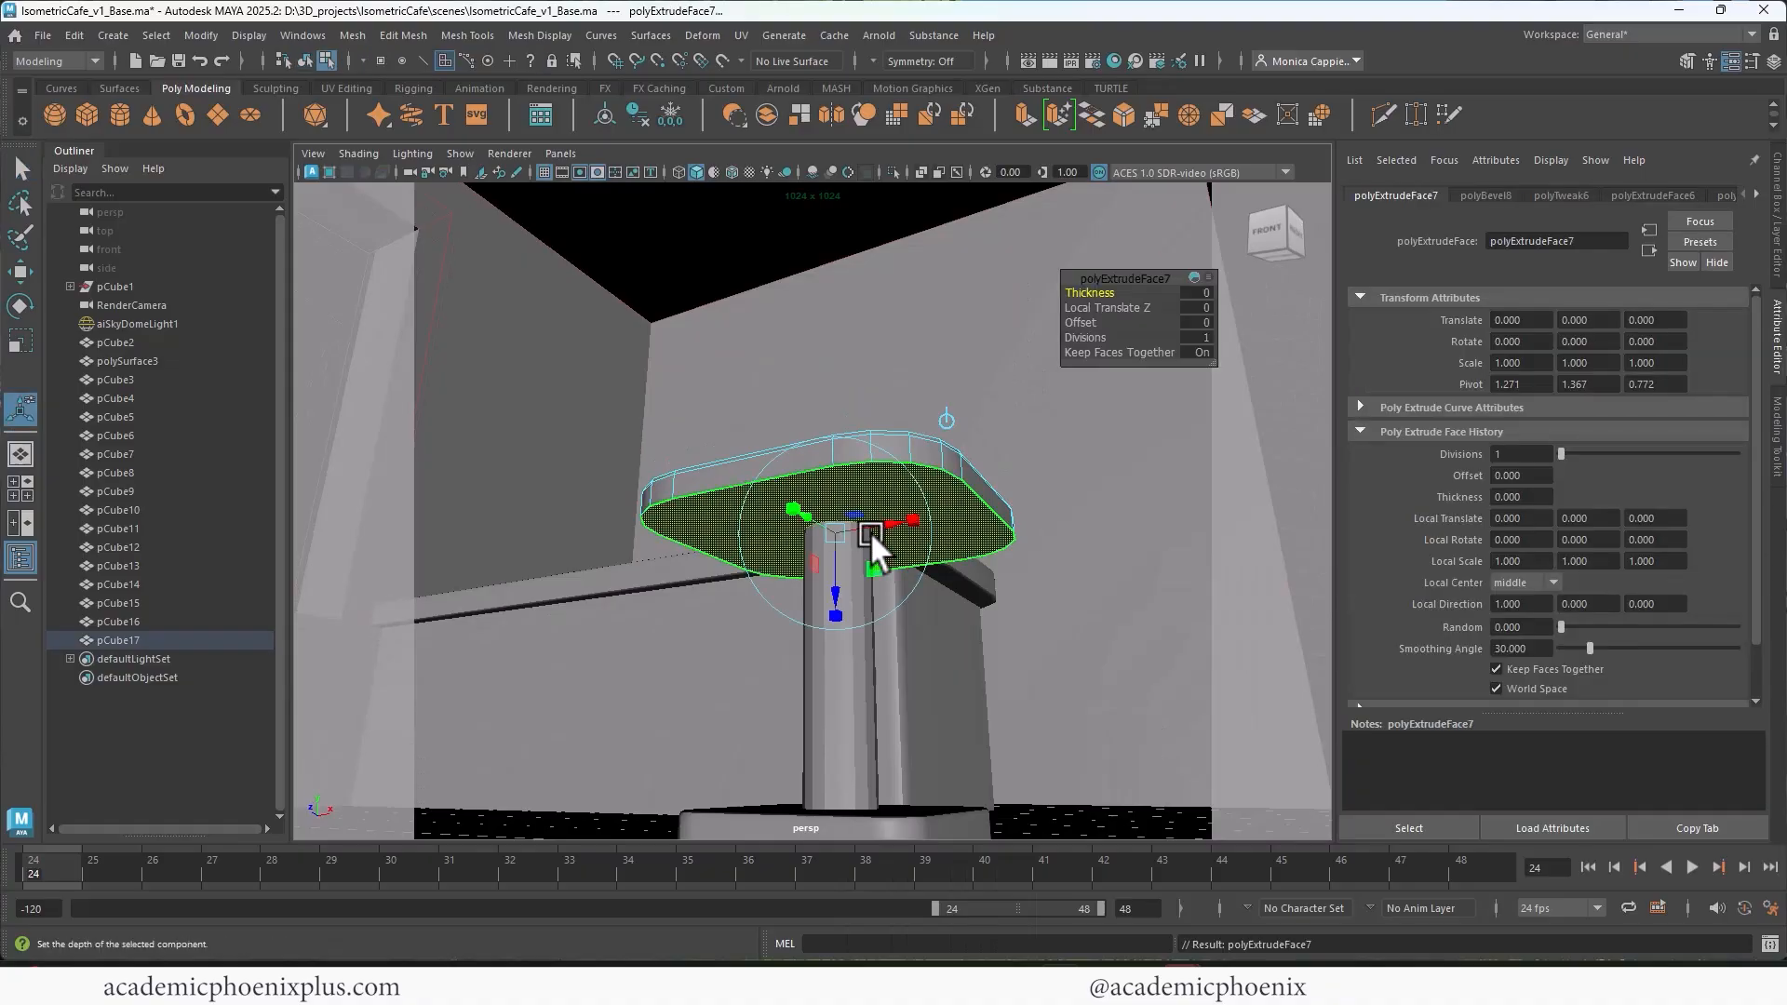
key(r)
drag(840, 530, 769, 548)
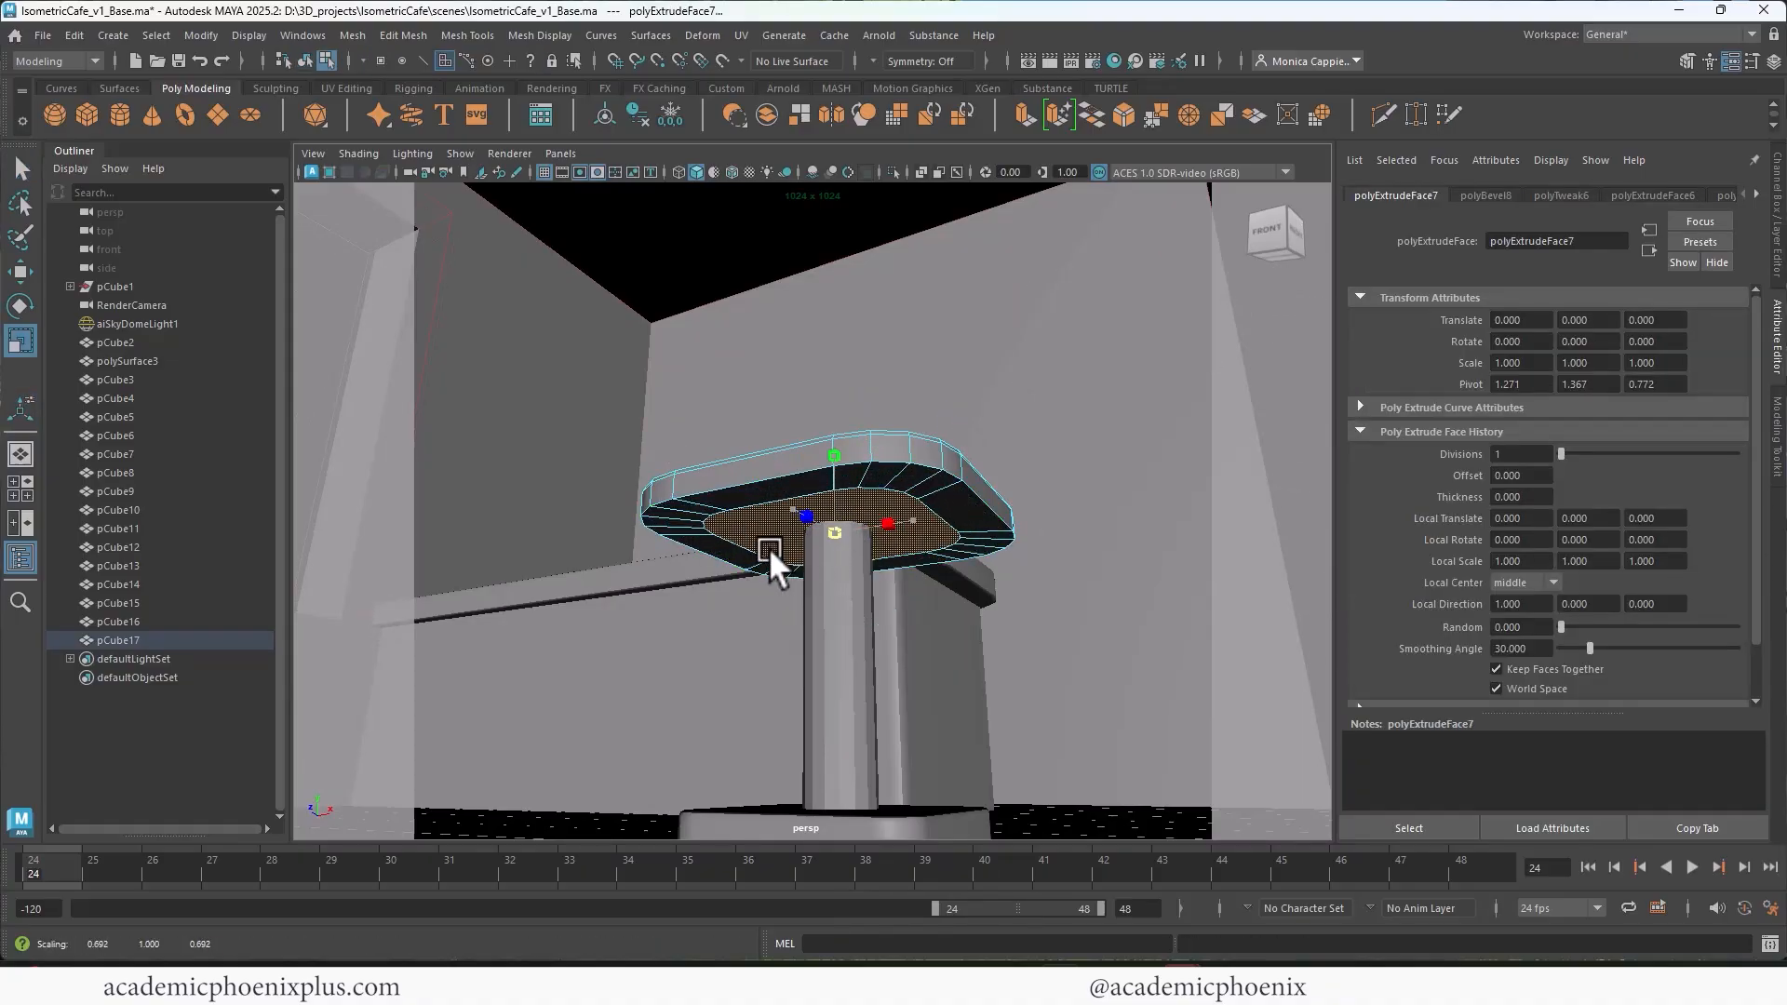
Step: Bevel the edge loop around the tabletop's lower rim
right_drag(778, 499, 773, 361)
double_click(789, 473)
key(ctrl+b)
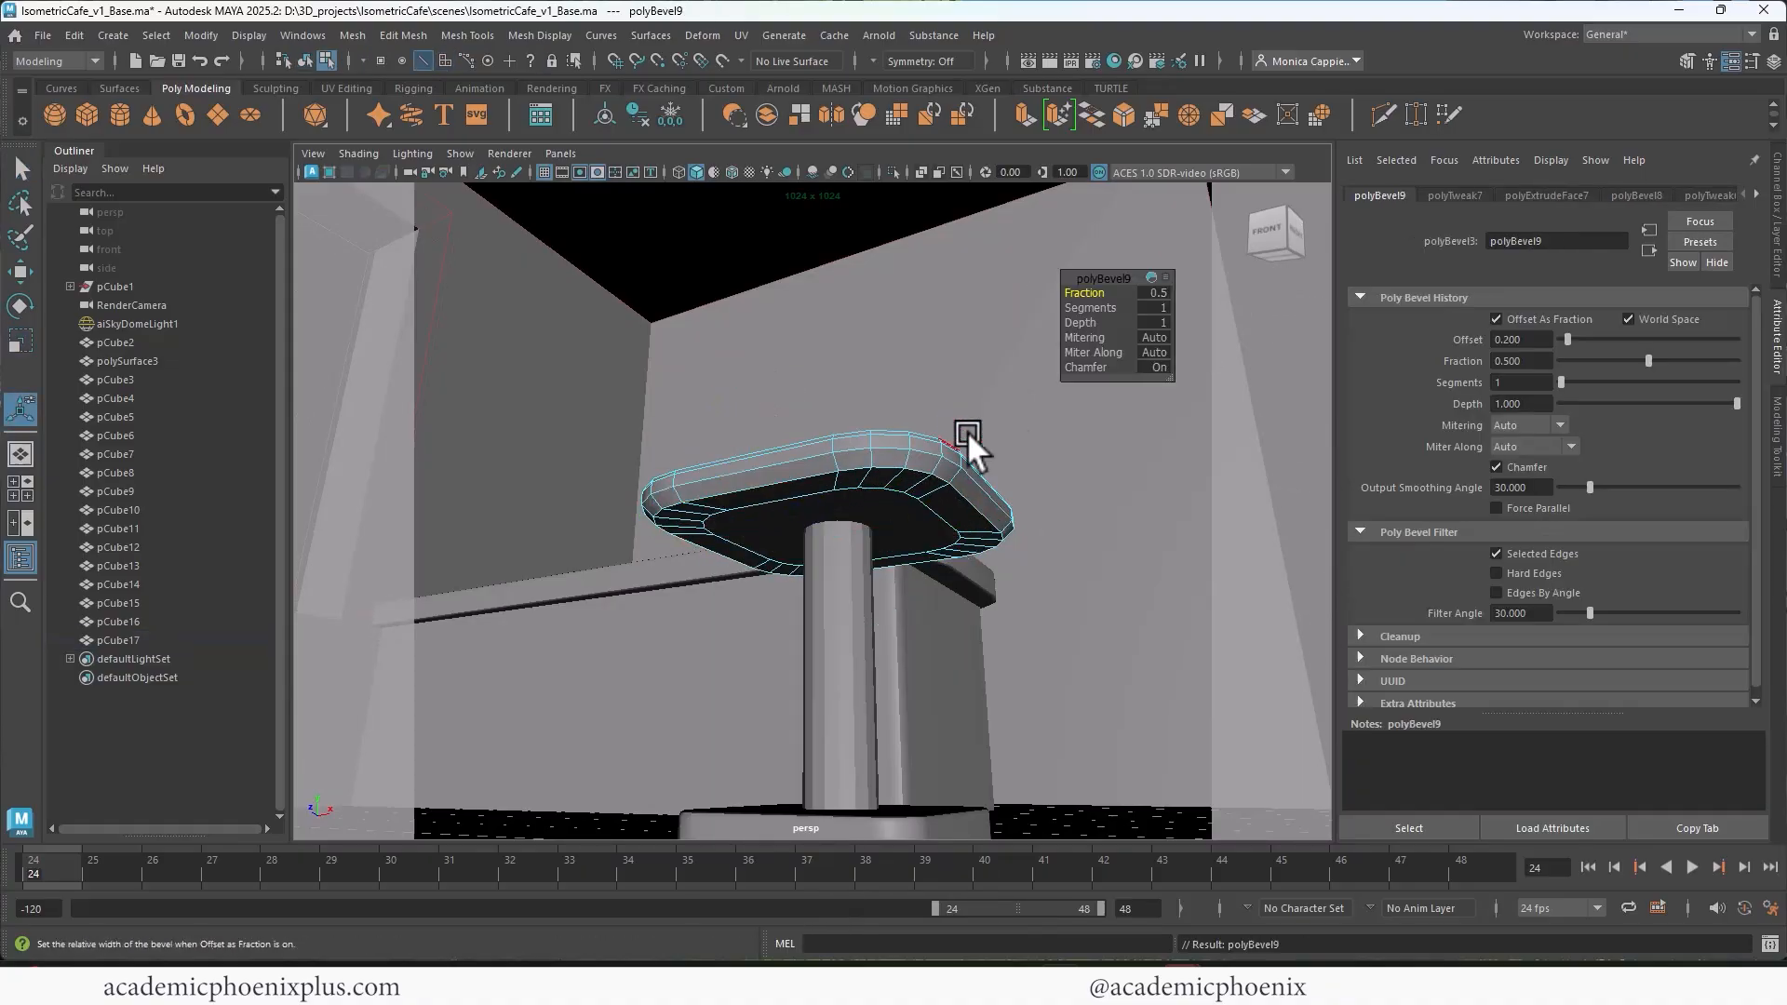
drag(1080, 292, 1070, 292)
right_drag(821, 456, 979, 365)
Step: Return the tabletop to object mode and display both the tabletop and the pedestal smoothed
alt+drag(979, 365, 842, 619)
click(1037, 538)
click(843, 619)
click(998, 650)
alt+drag(998, 650, 1057, 567)
Step: Scale the tabletop up uniformly so that it extends farther beyond the pedestal base
click(852, 525)
key(r)
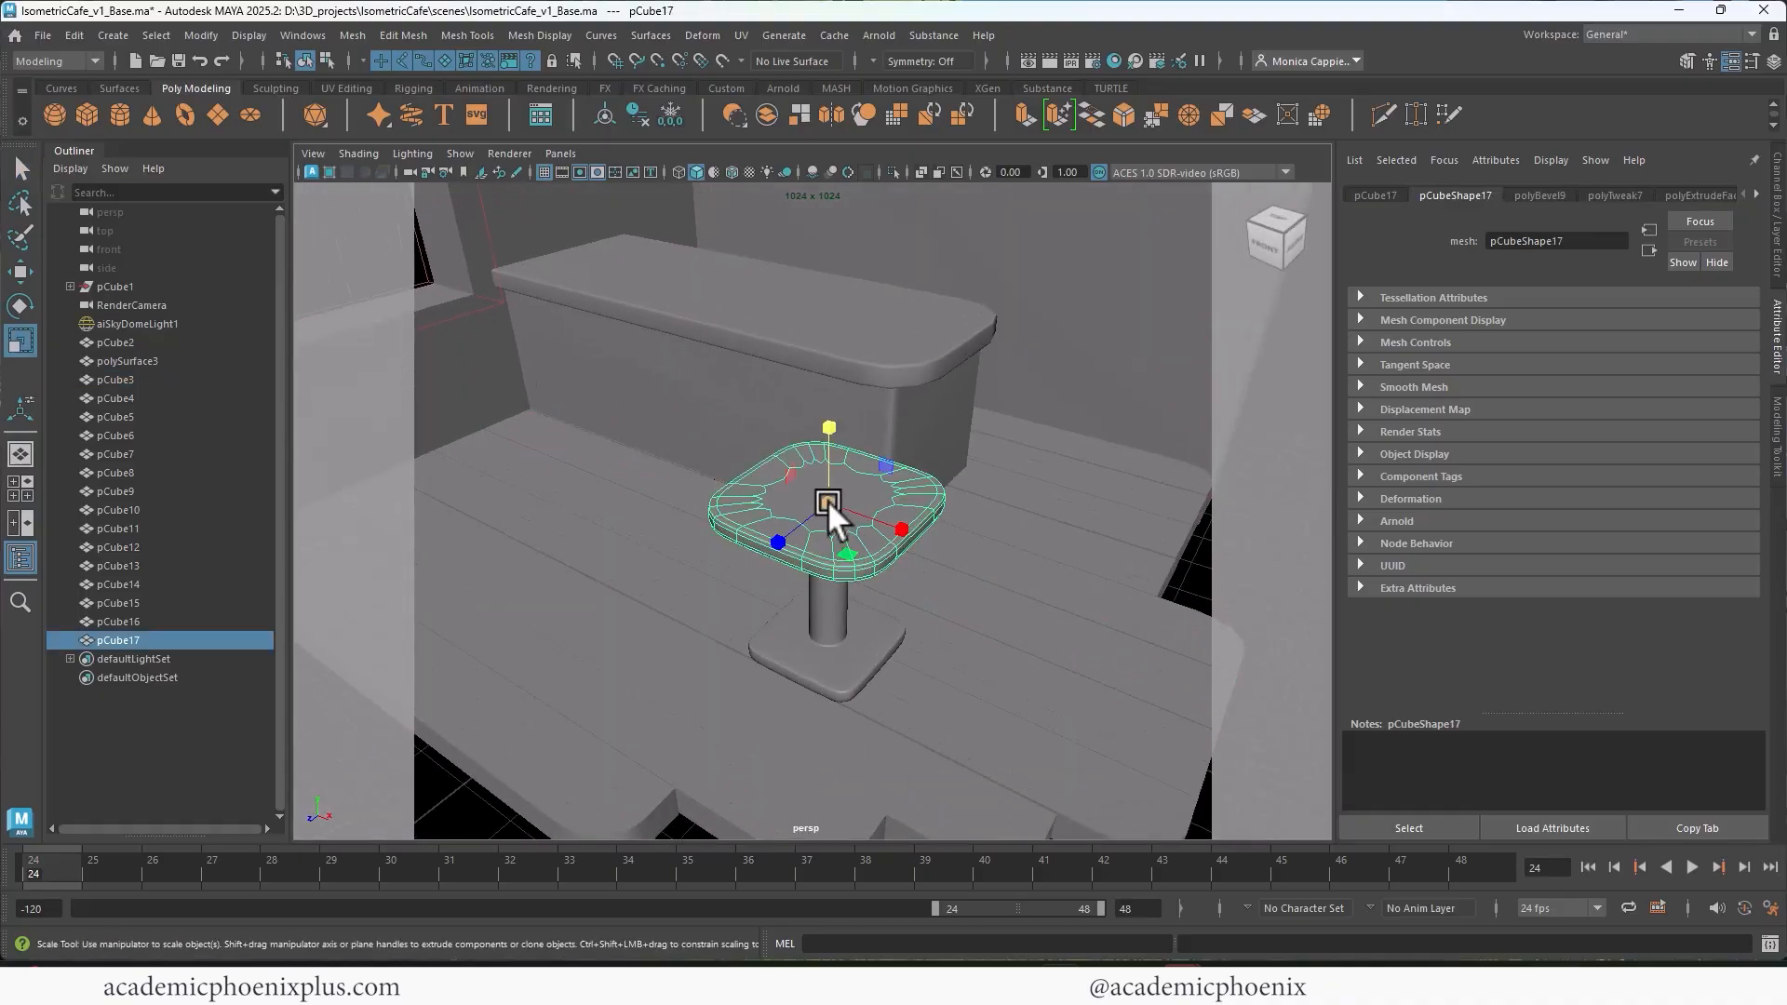
drag(829, 500, 918, 569)
Step: Examine the fit and proportions of the tabletop, post and base from below, from the side and within the room
alt+right_drag(917, 570, 1046, 666)
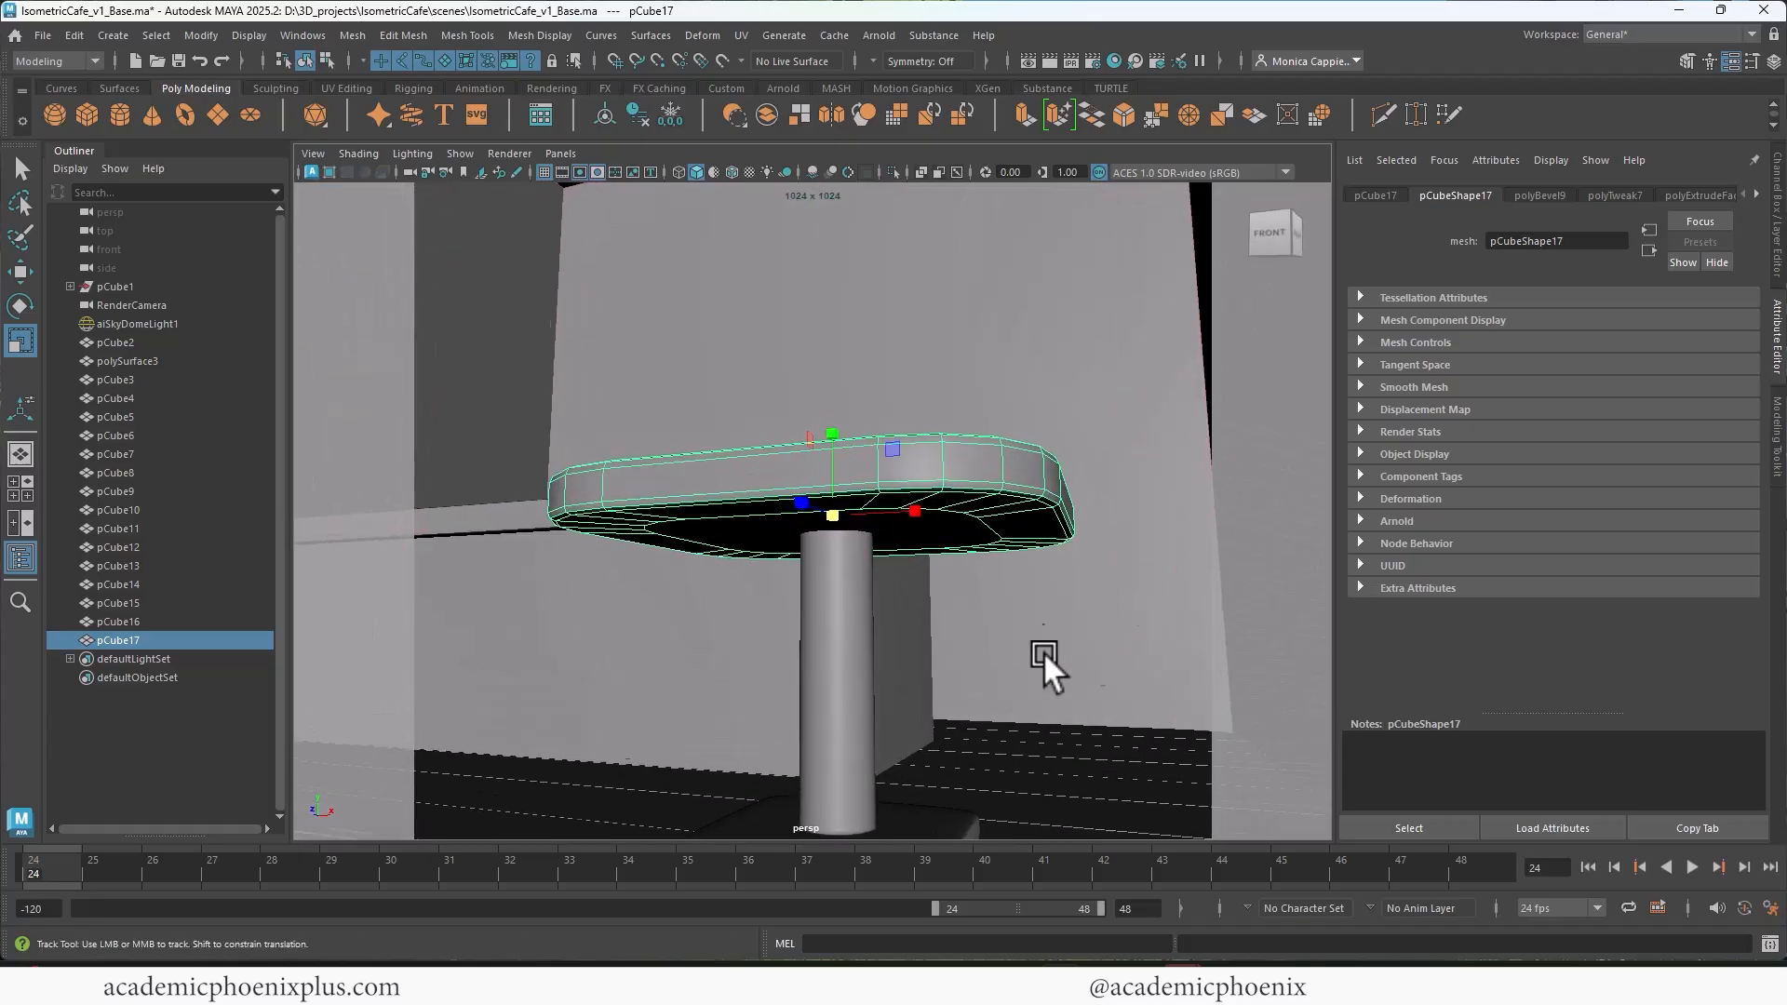
alt+drag(1045, 667, 949, 646)
click(847, 640)
drag(848, 597, 923, 530)
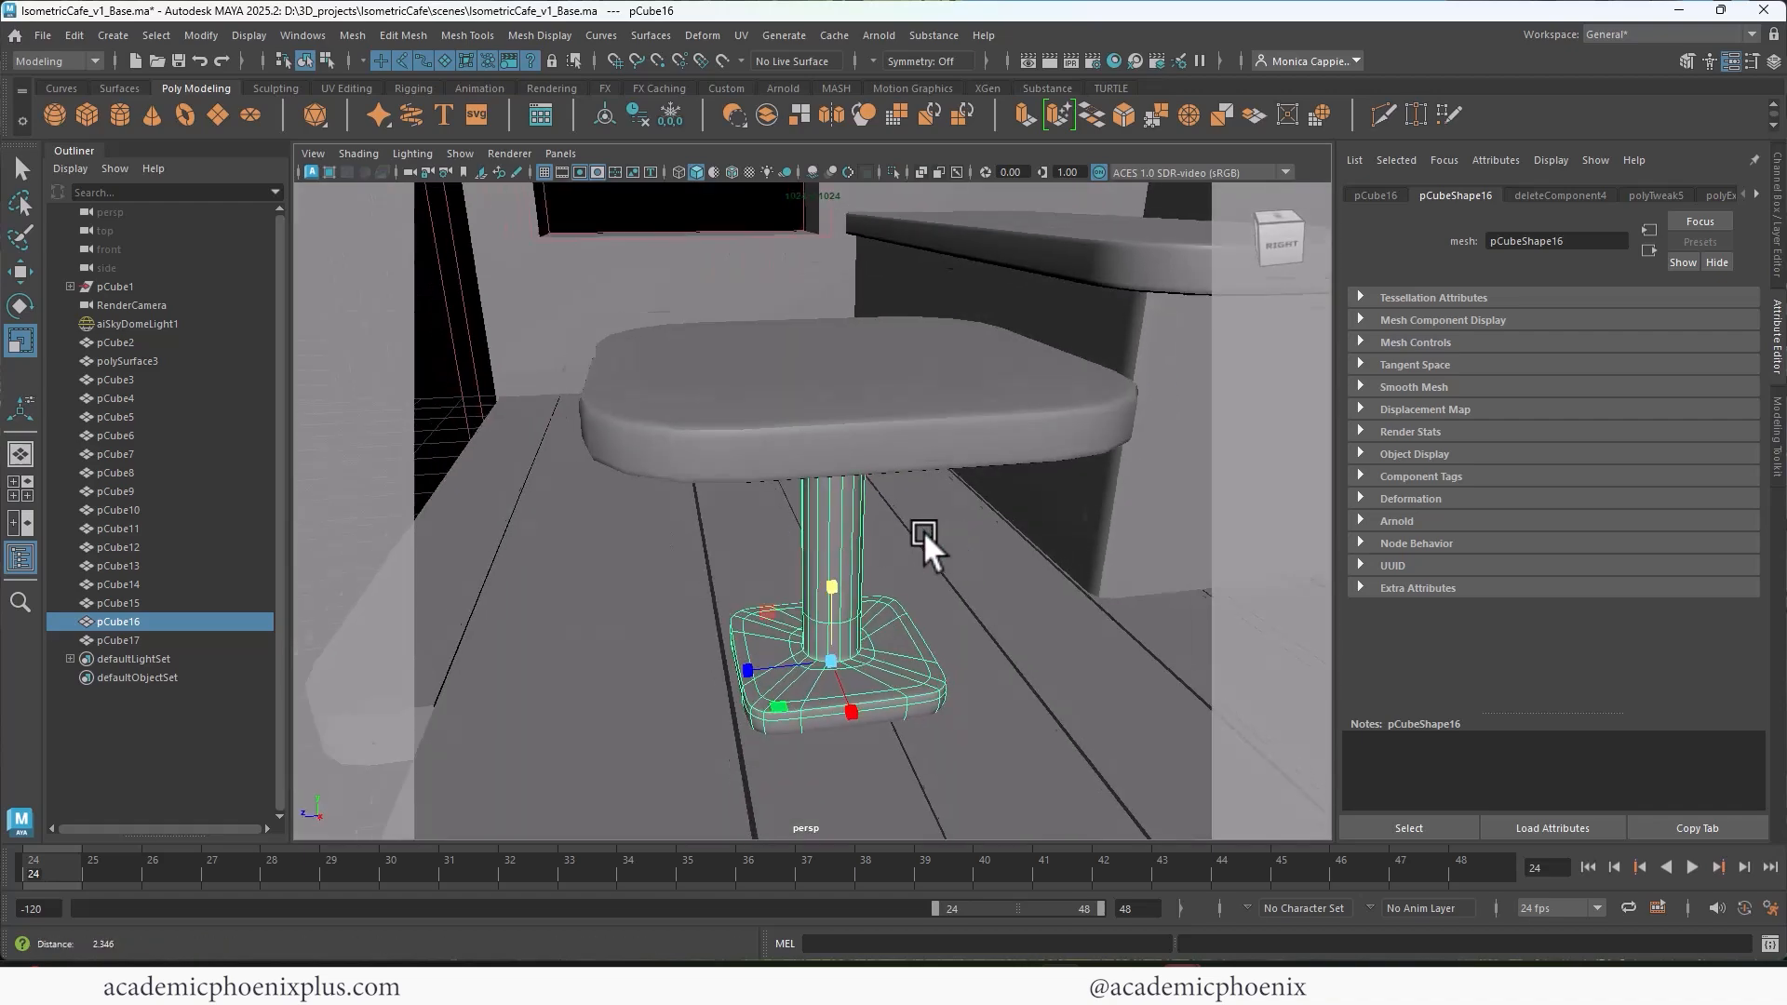
alt+right_drag(923, 531, 814, 490)
alt+drag(814, 490, 875, 477)
alt+right_drag(876, 476, 842, 469)
alt+drag(842, 469, 1045, 614)
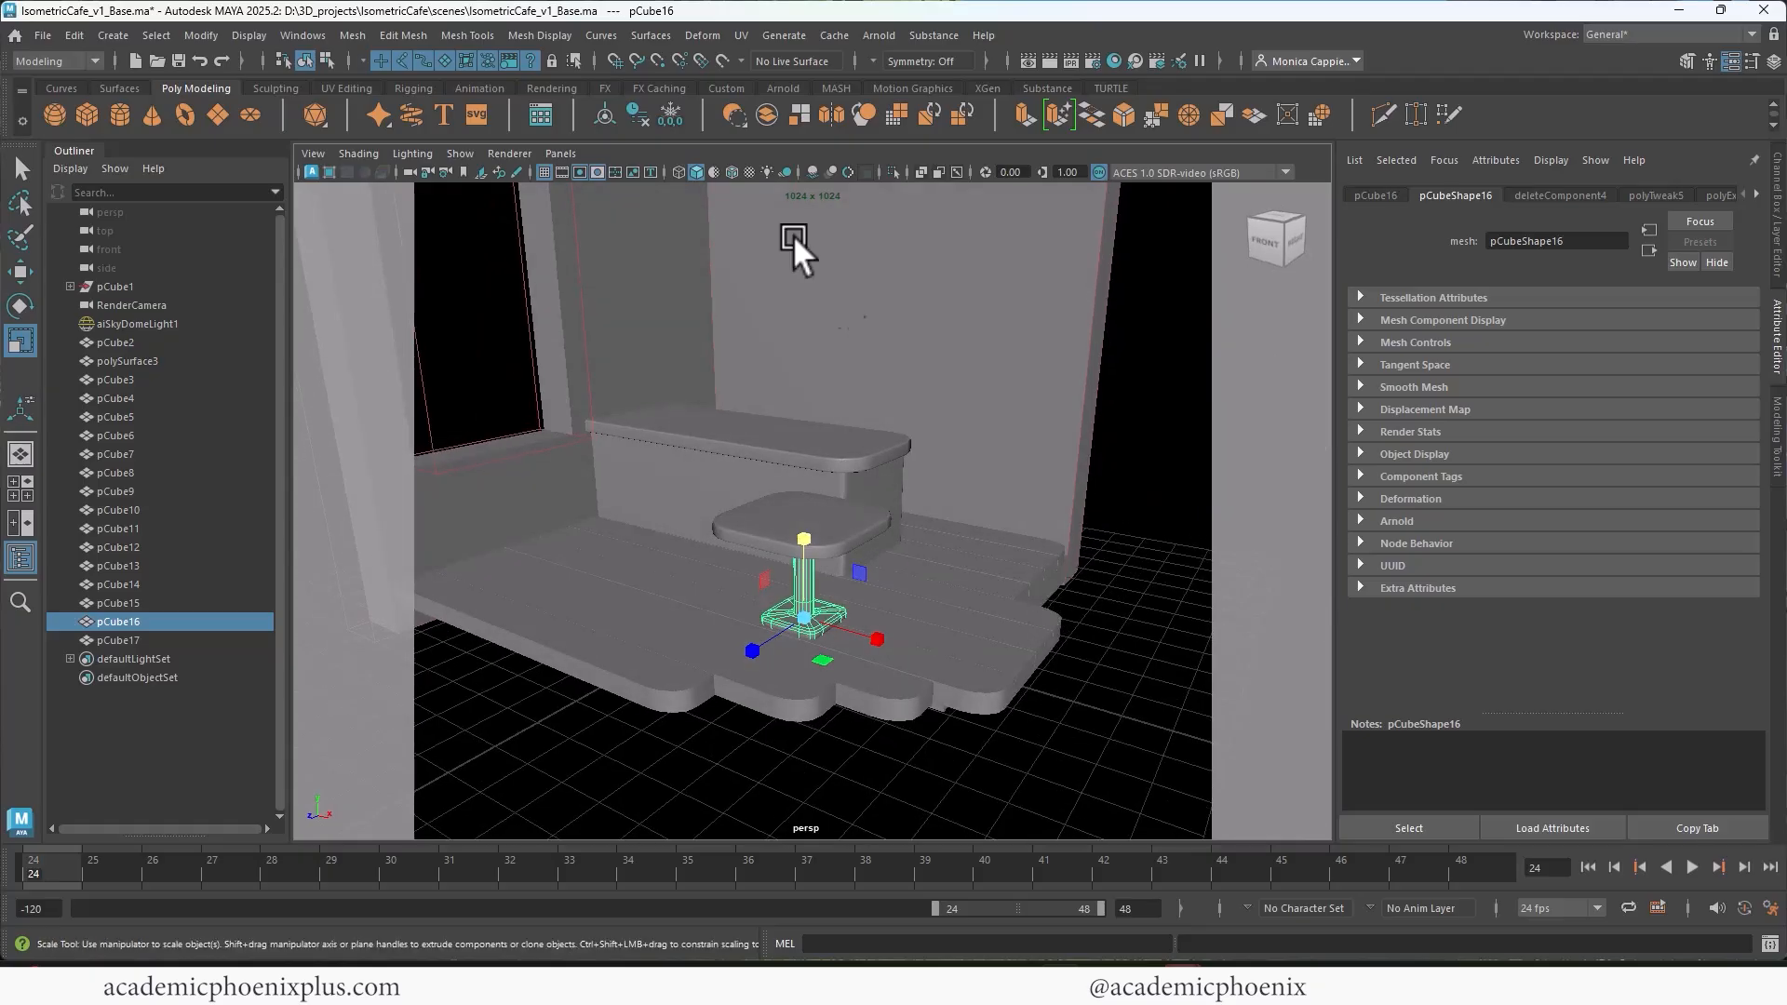
Step: View the scene through RenderCamera and run an Arnold render to check the room, counter and table
click(558, 154)
mouse_move(719, 172)
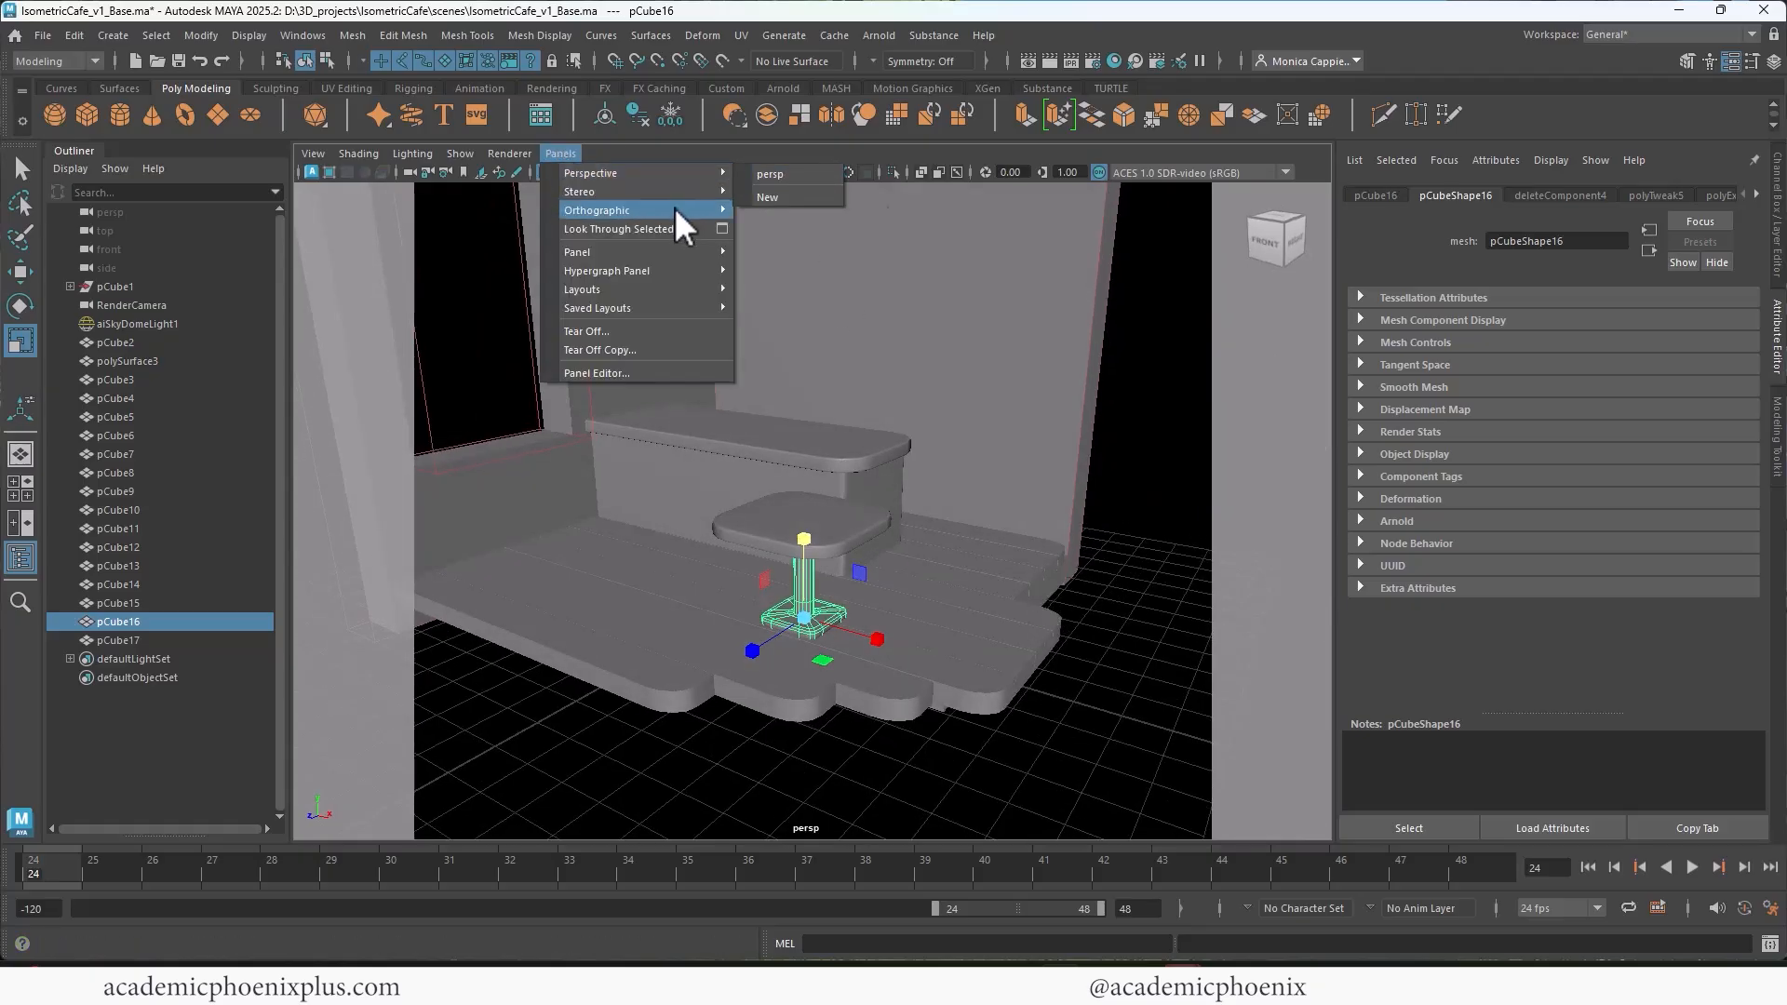
click(789, 248)
alt+right_drag(979, 315, 1106, 313)
click(1050, 58)
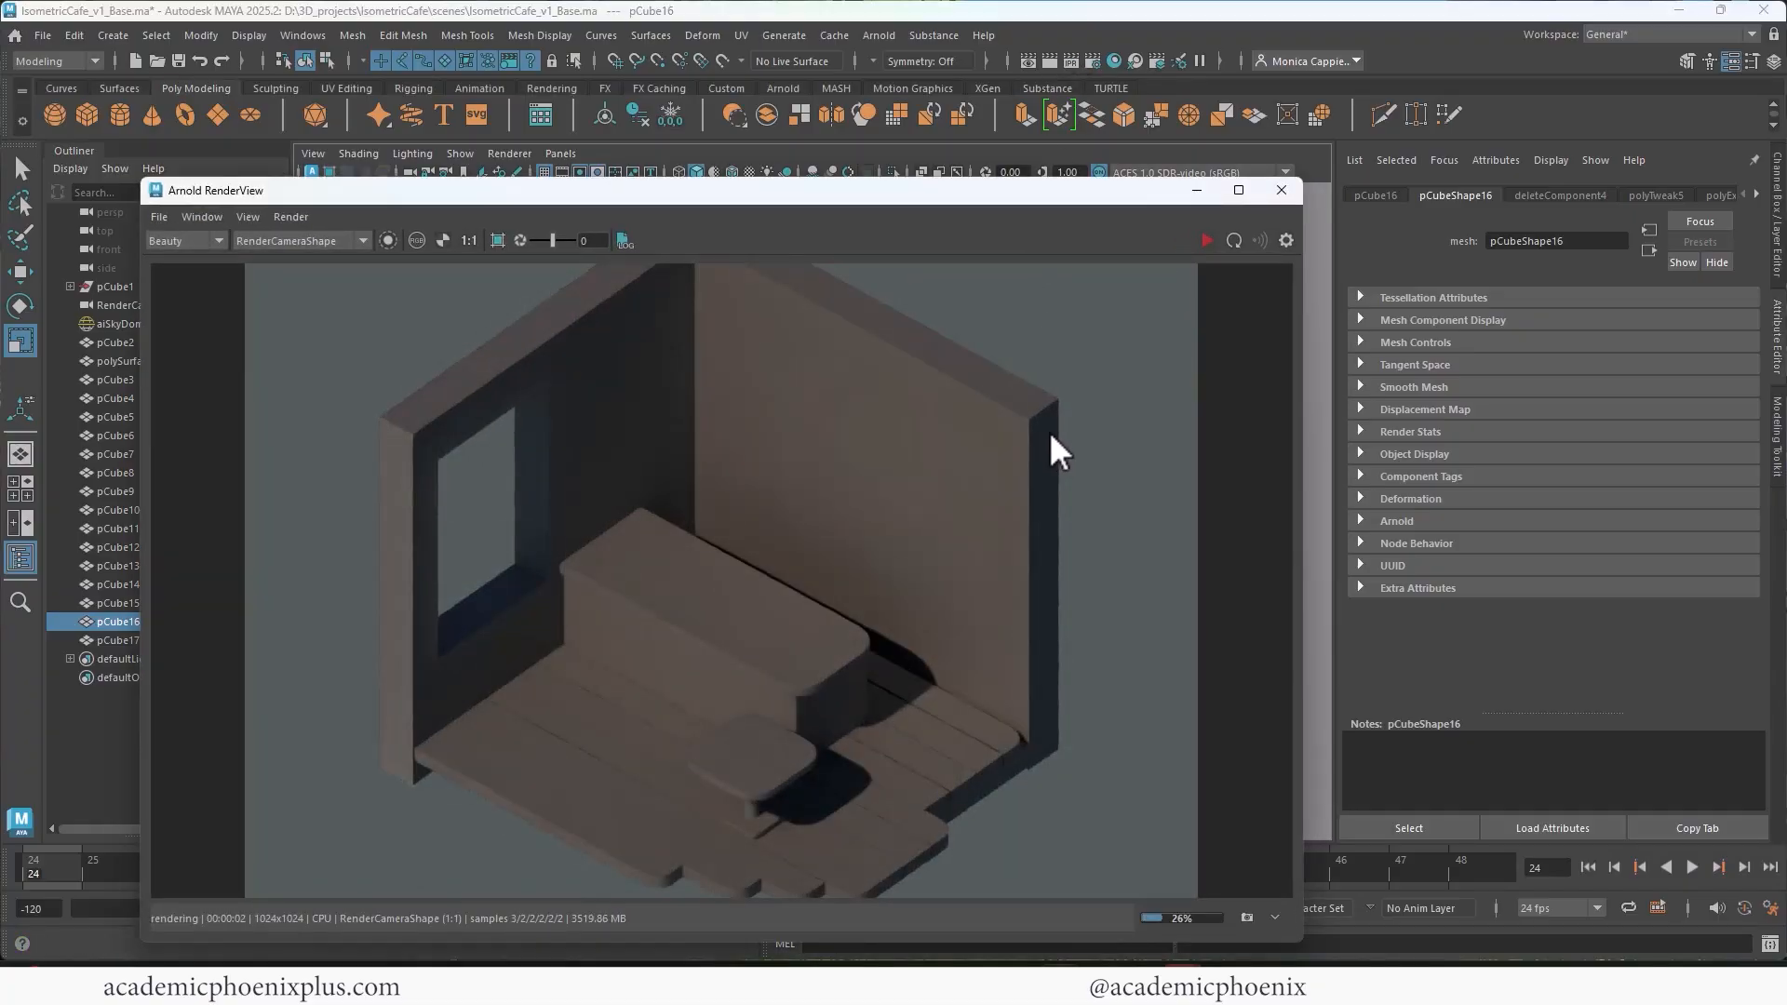
click(1282, 190)
Step: Show the room through the persp camera again and view the counter and table from a low side angle
key(space)
key(space)
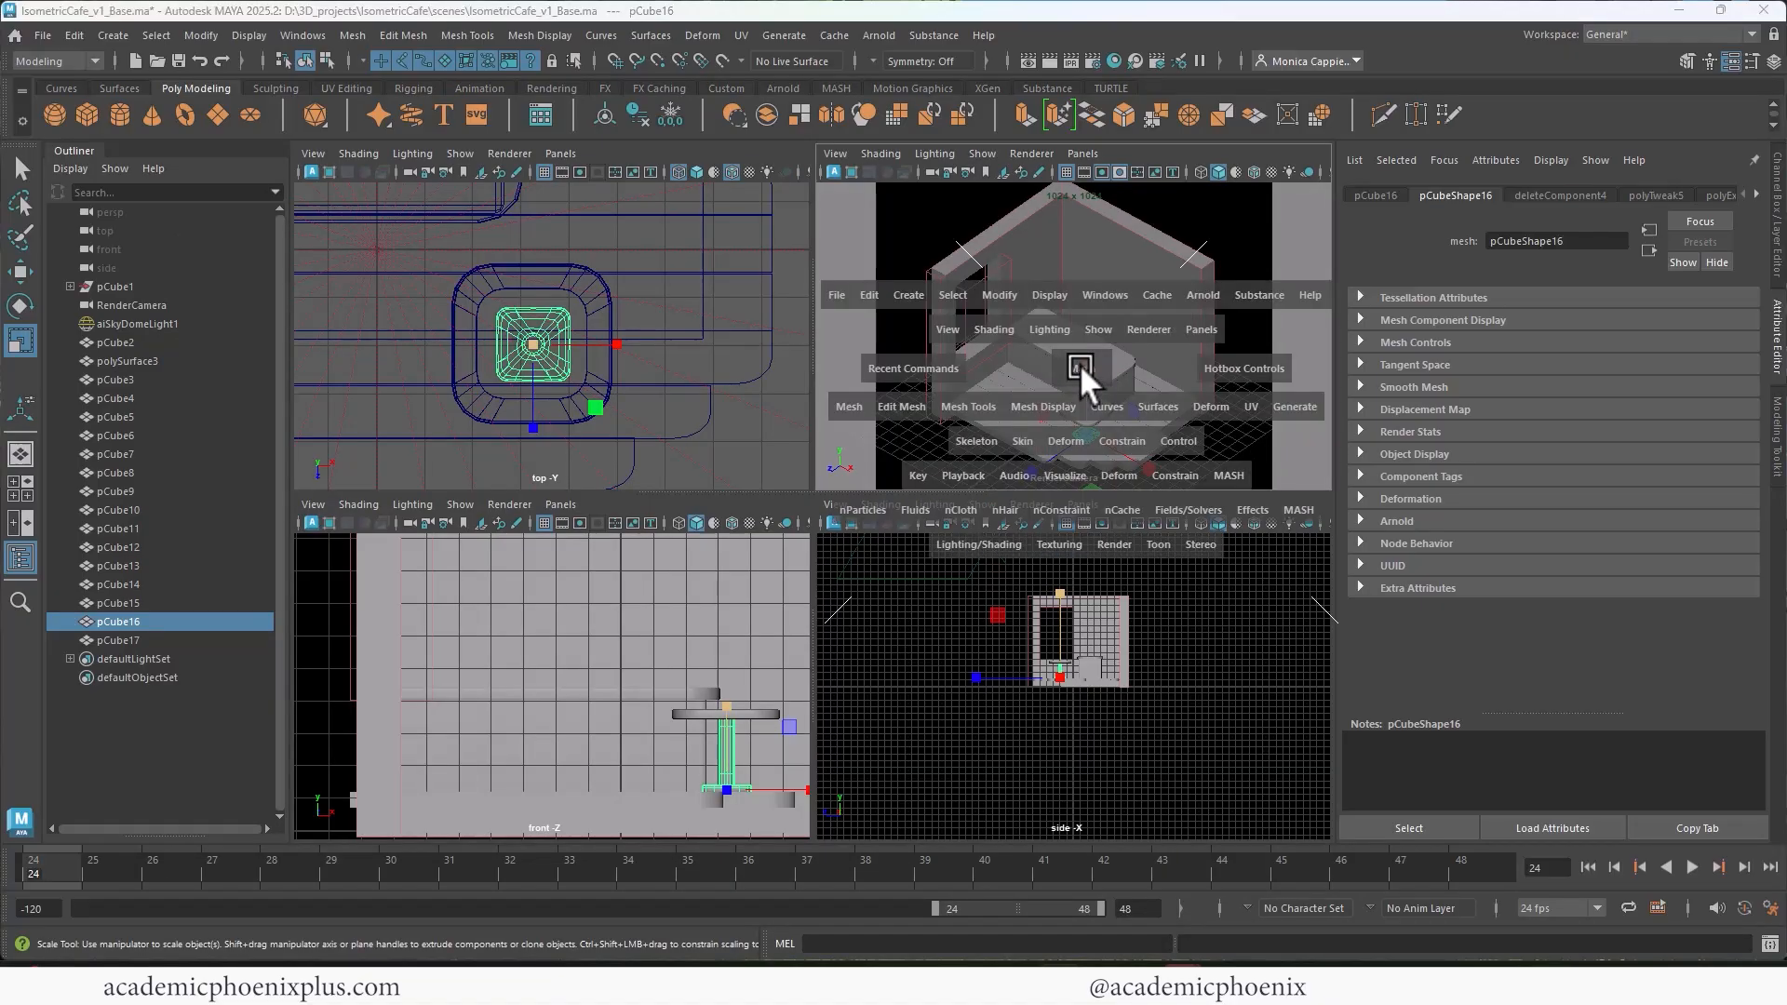
click(561, 153)
mouse_move(588, 173)
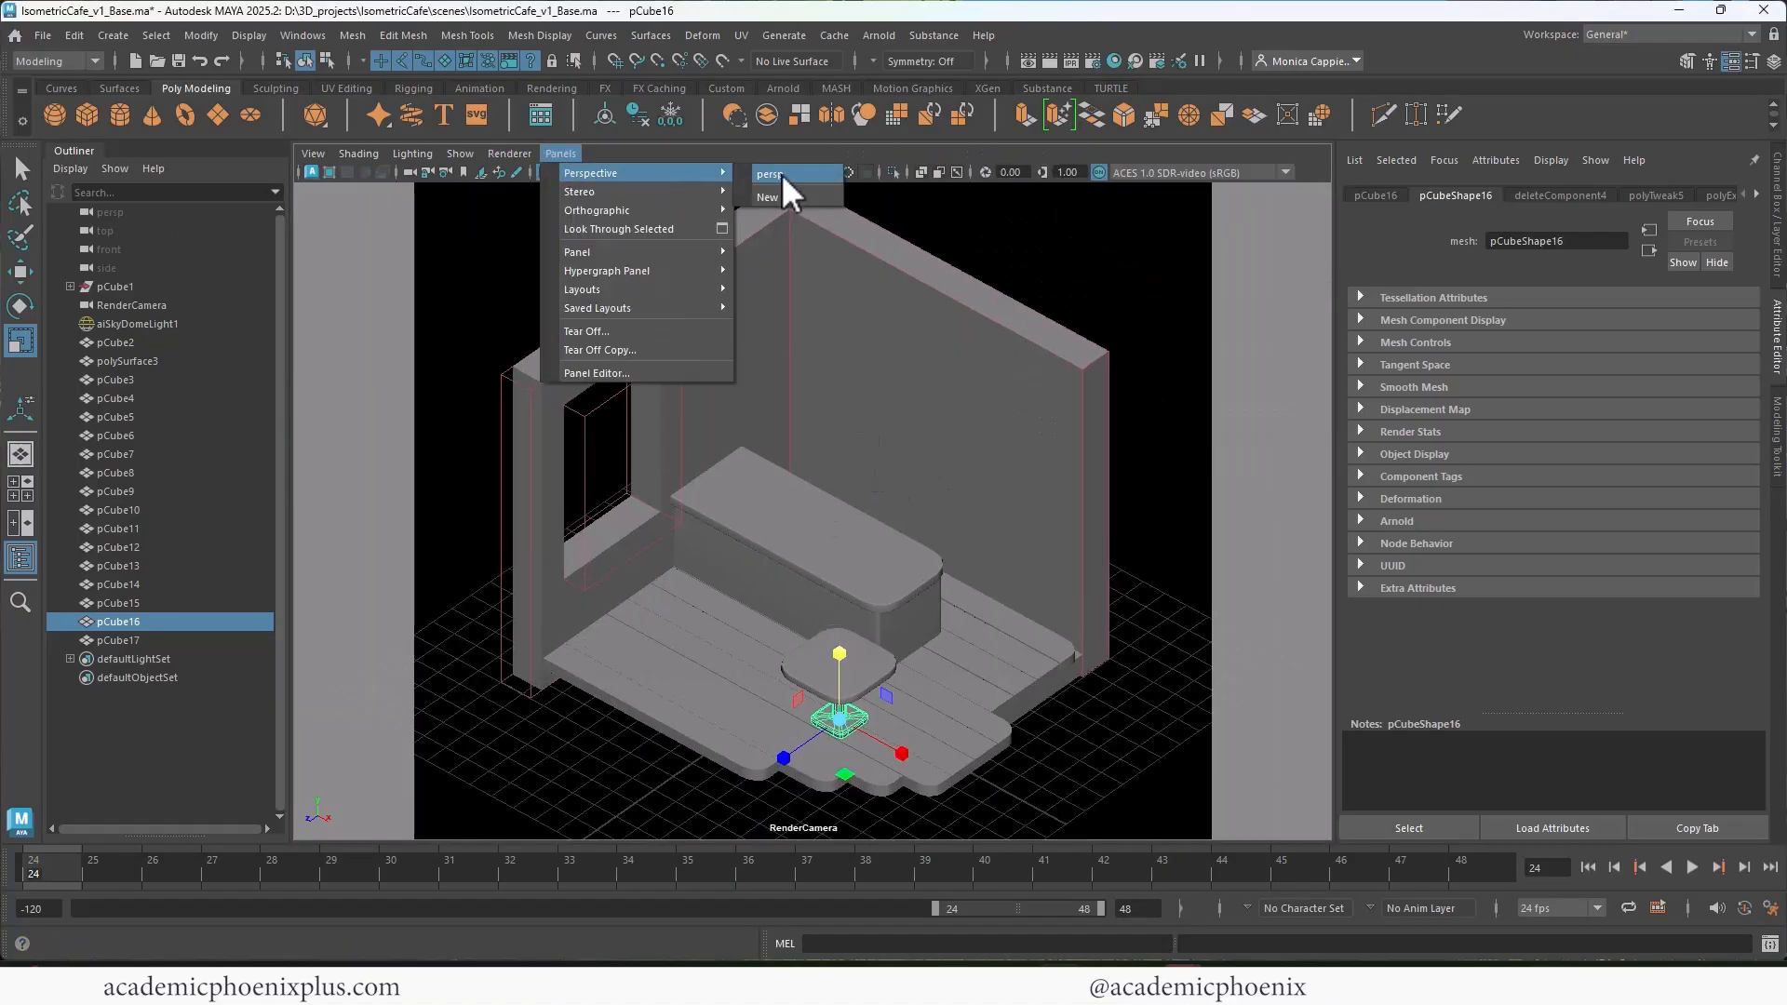
click(779, 174)
alt+drag(735, 554, 657, 495)
Step: Raise the counter's body and its rounded countertop so that the counter stands higher above the table
click(690, 432)
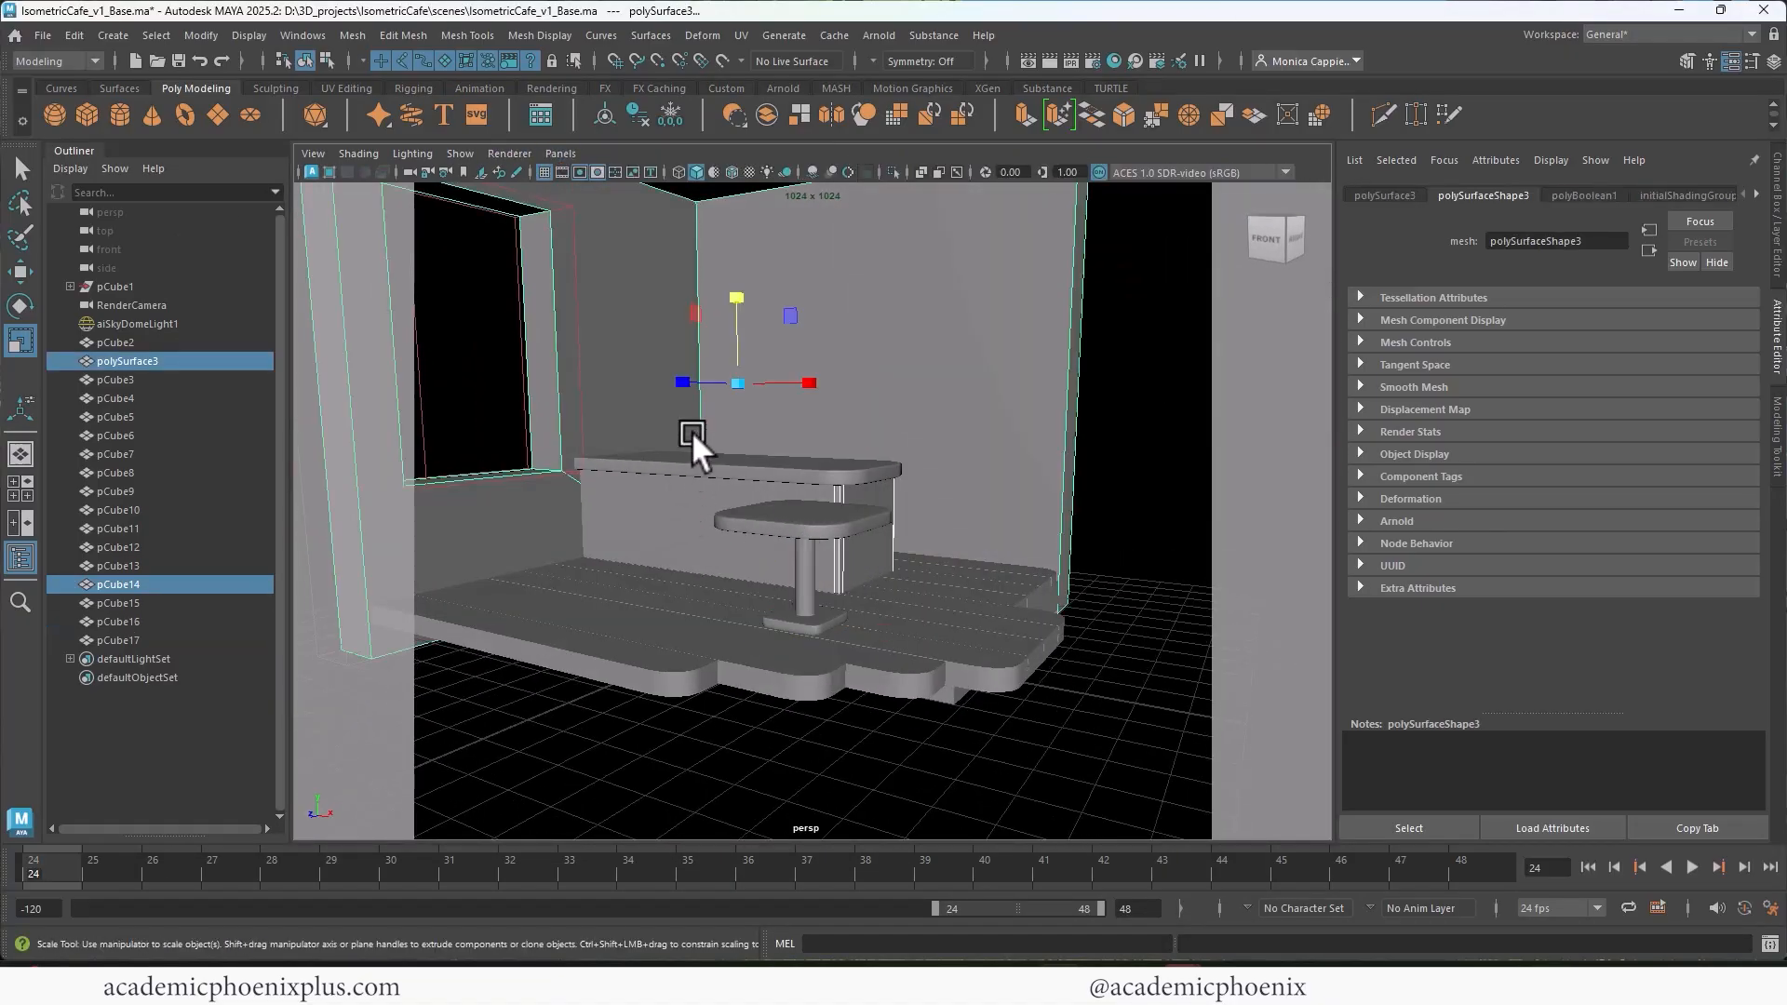
click(679, 506)
alt+drag(937, 499, 920, 499)
key(w)
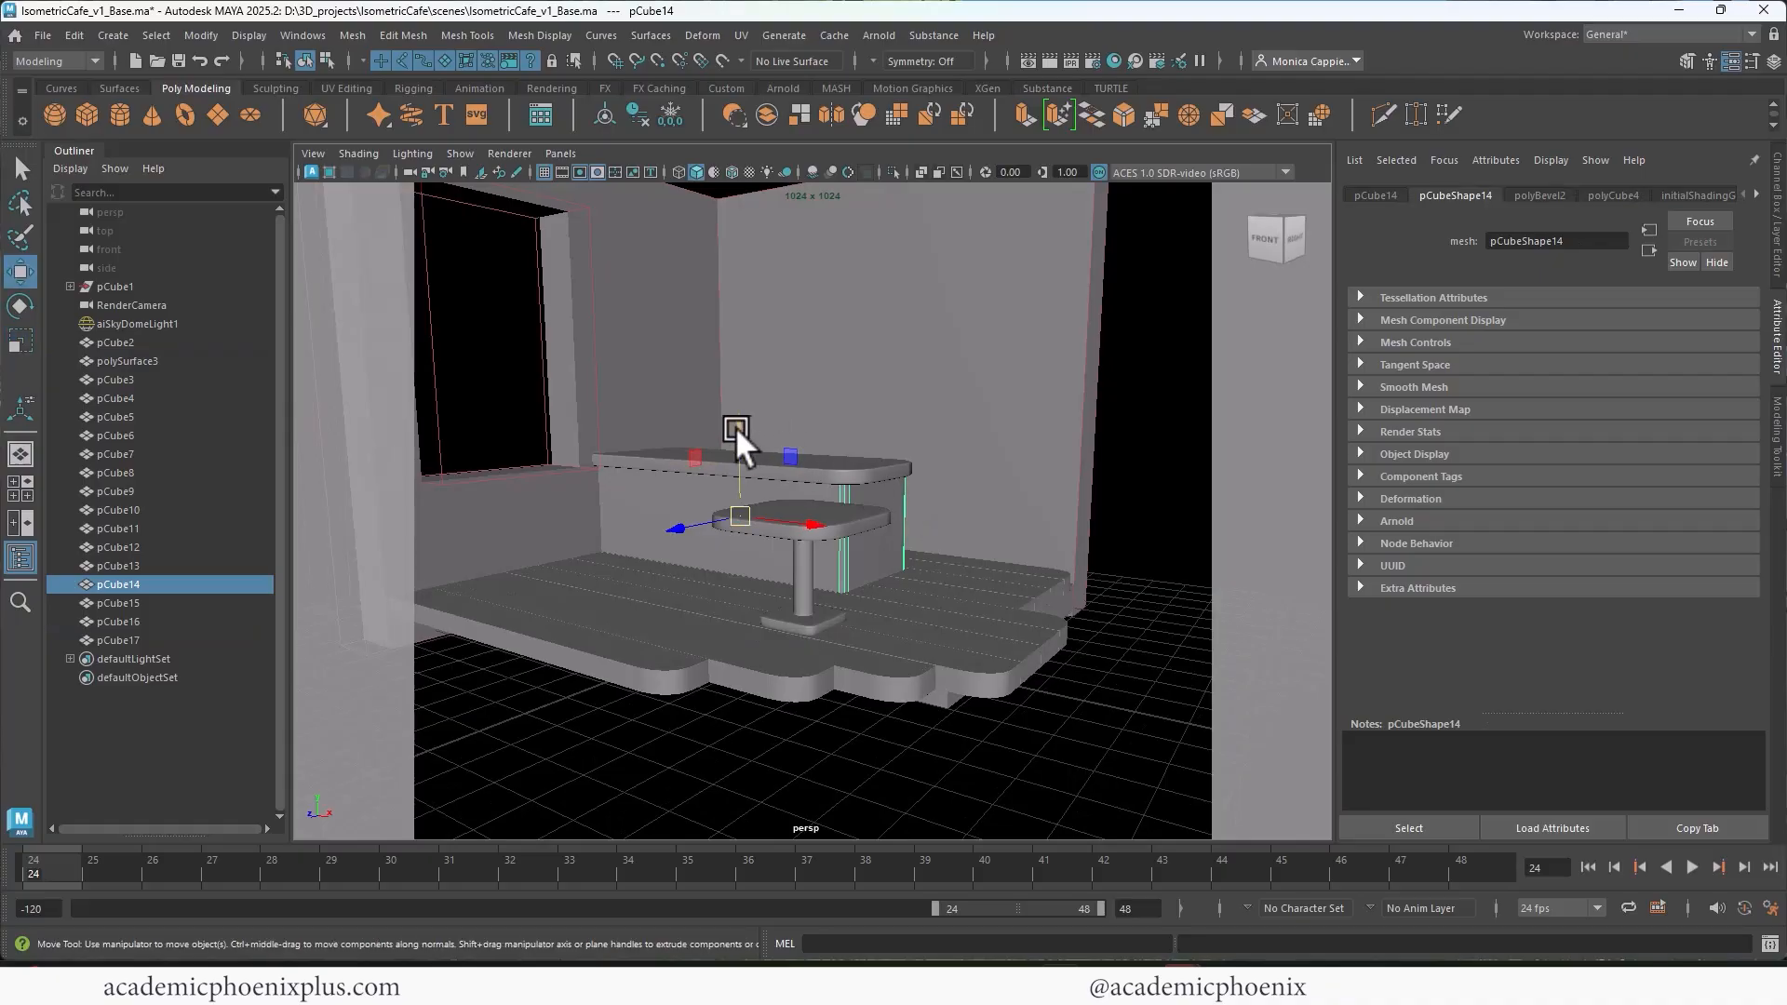
drag(735, 426, 739, 385)
key(r)
key(w)
drag(739, 397, 959, 445)
click(700, 468)
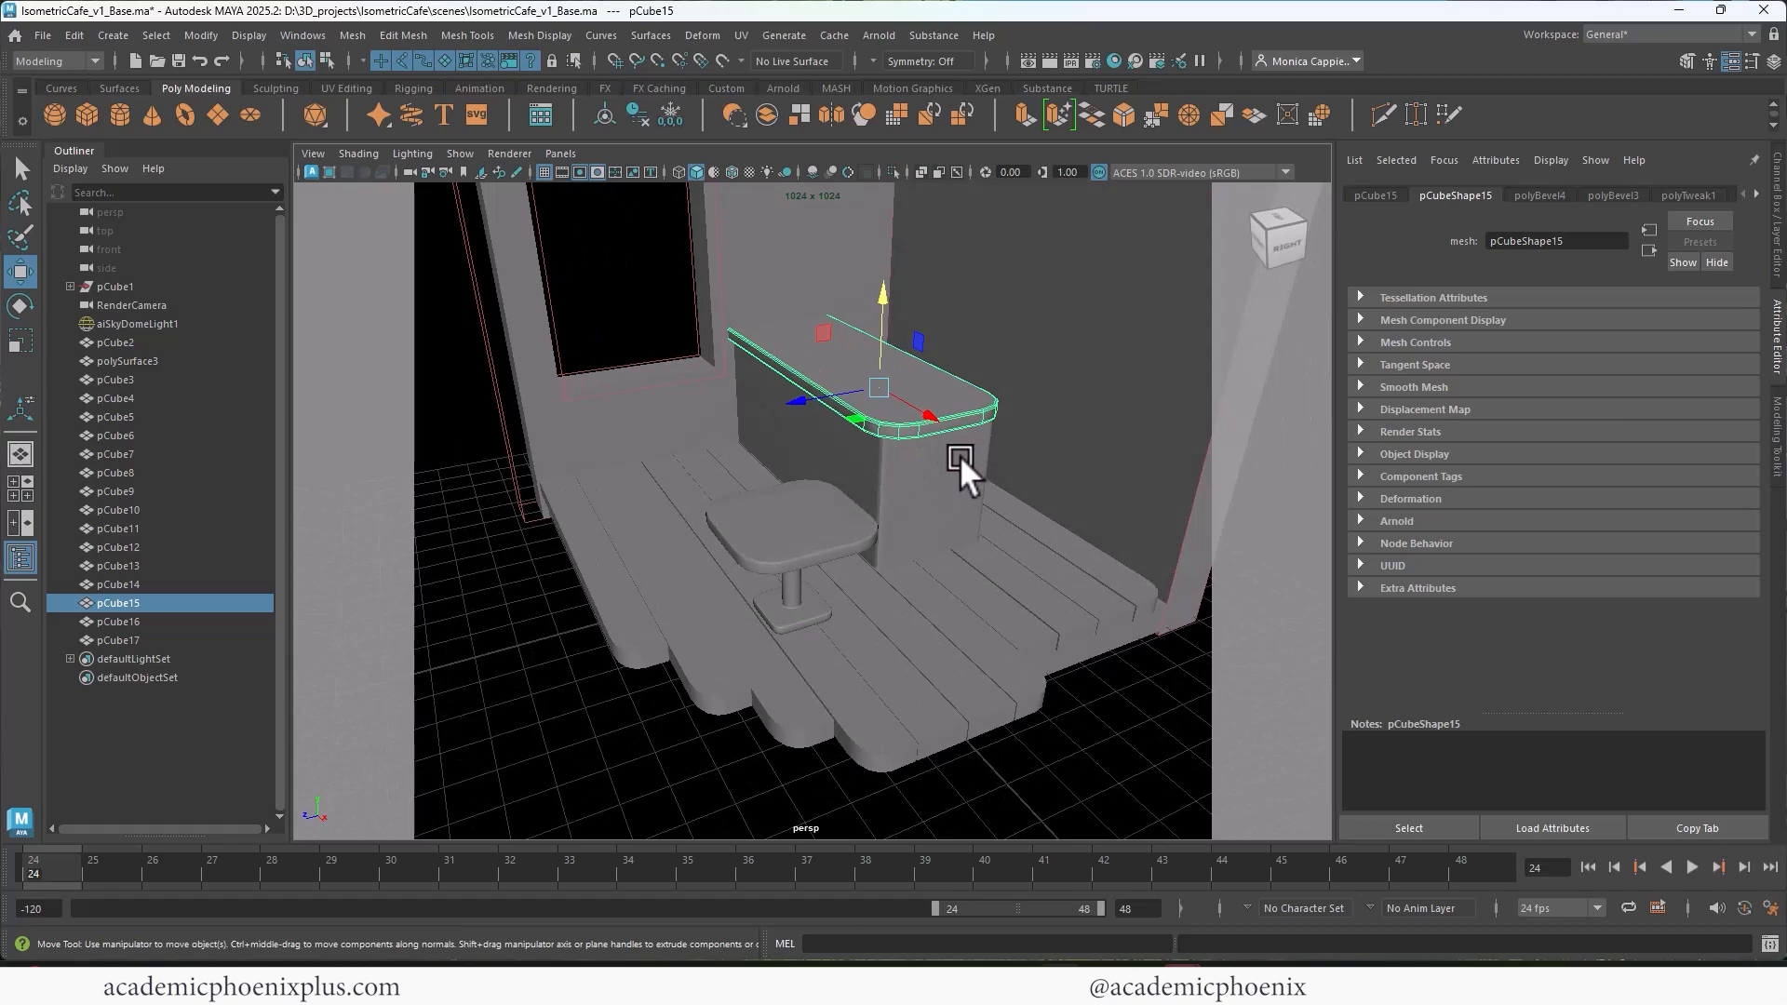
Step: Arrange the workspace as two side-by-side views showing RenderCamera next to the persp camera
click(21, 522)
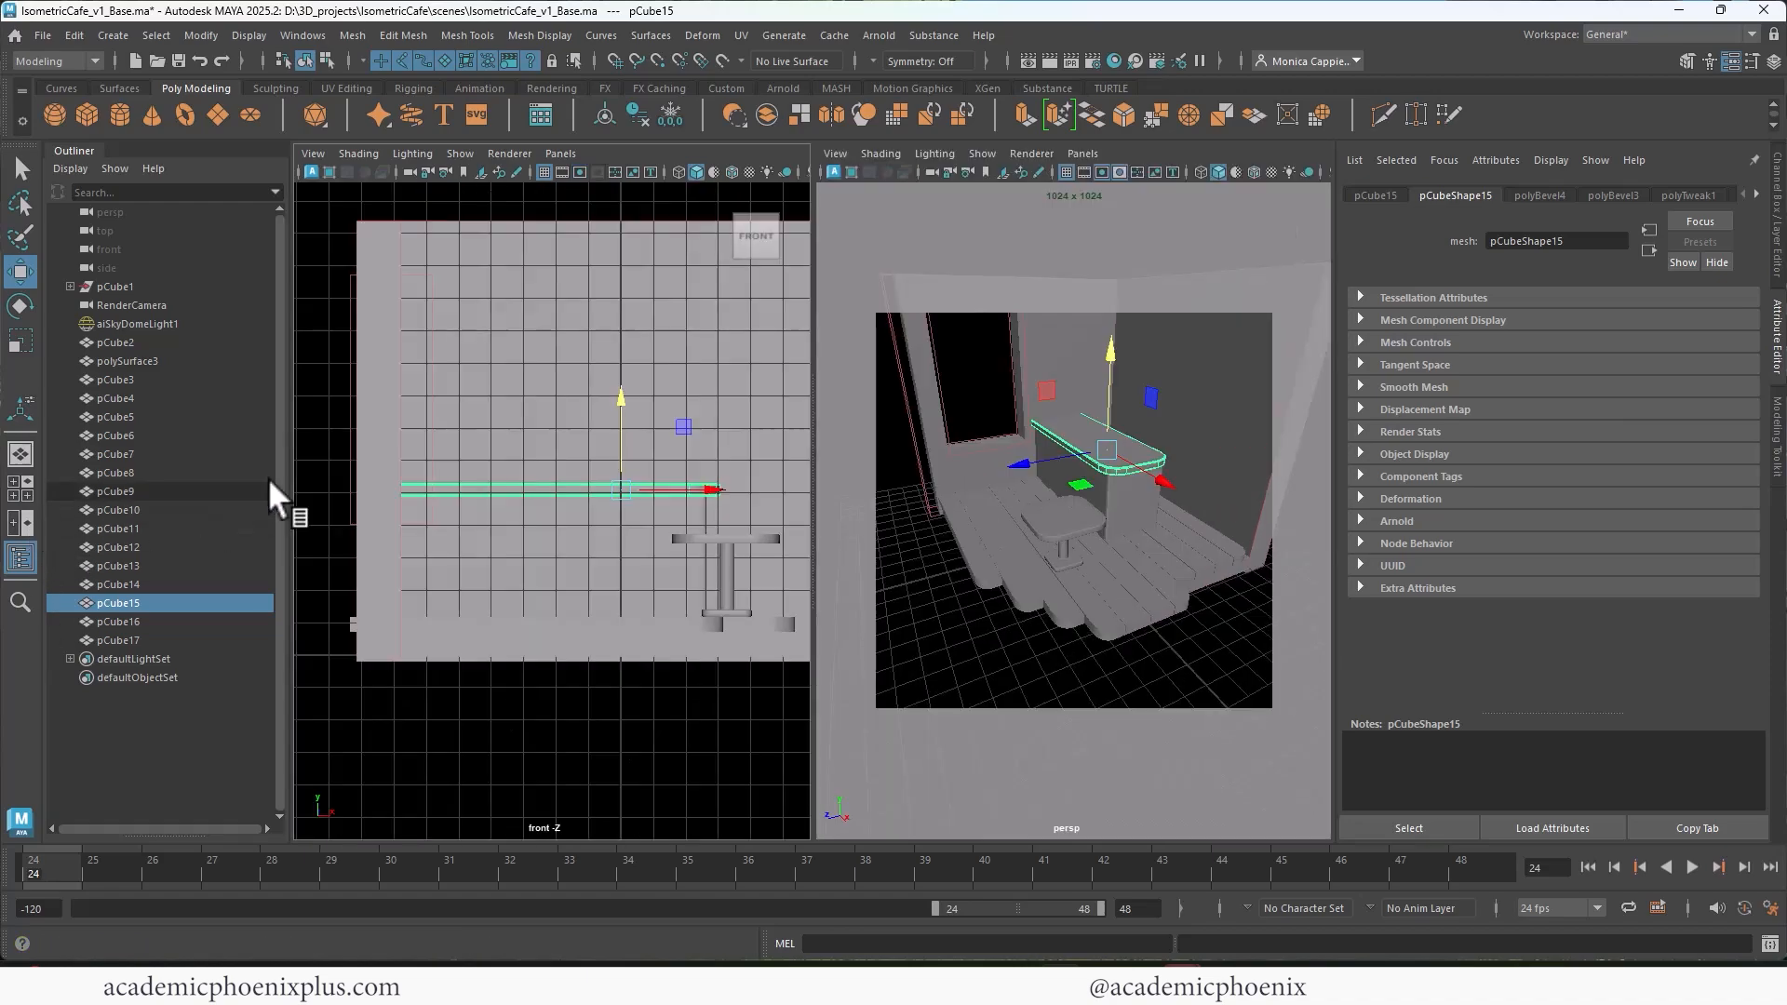
click(560, 154)
mouse_move(595, 210)
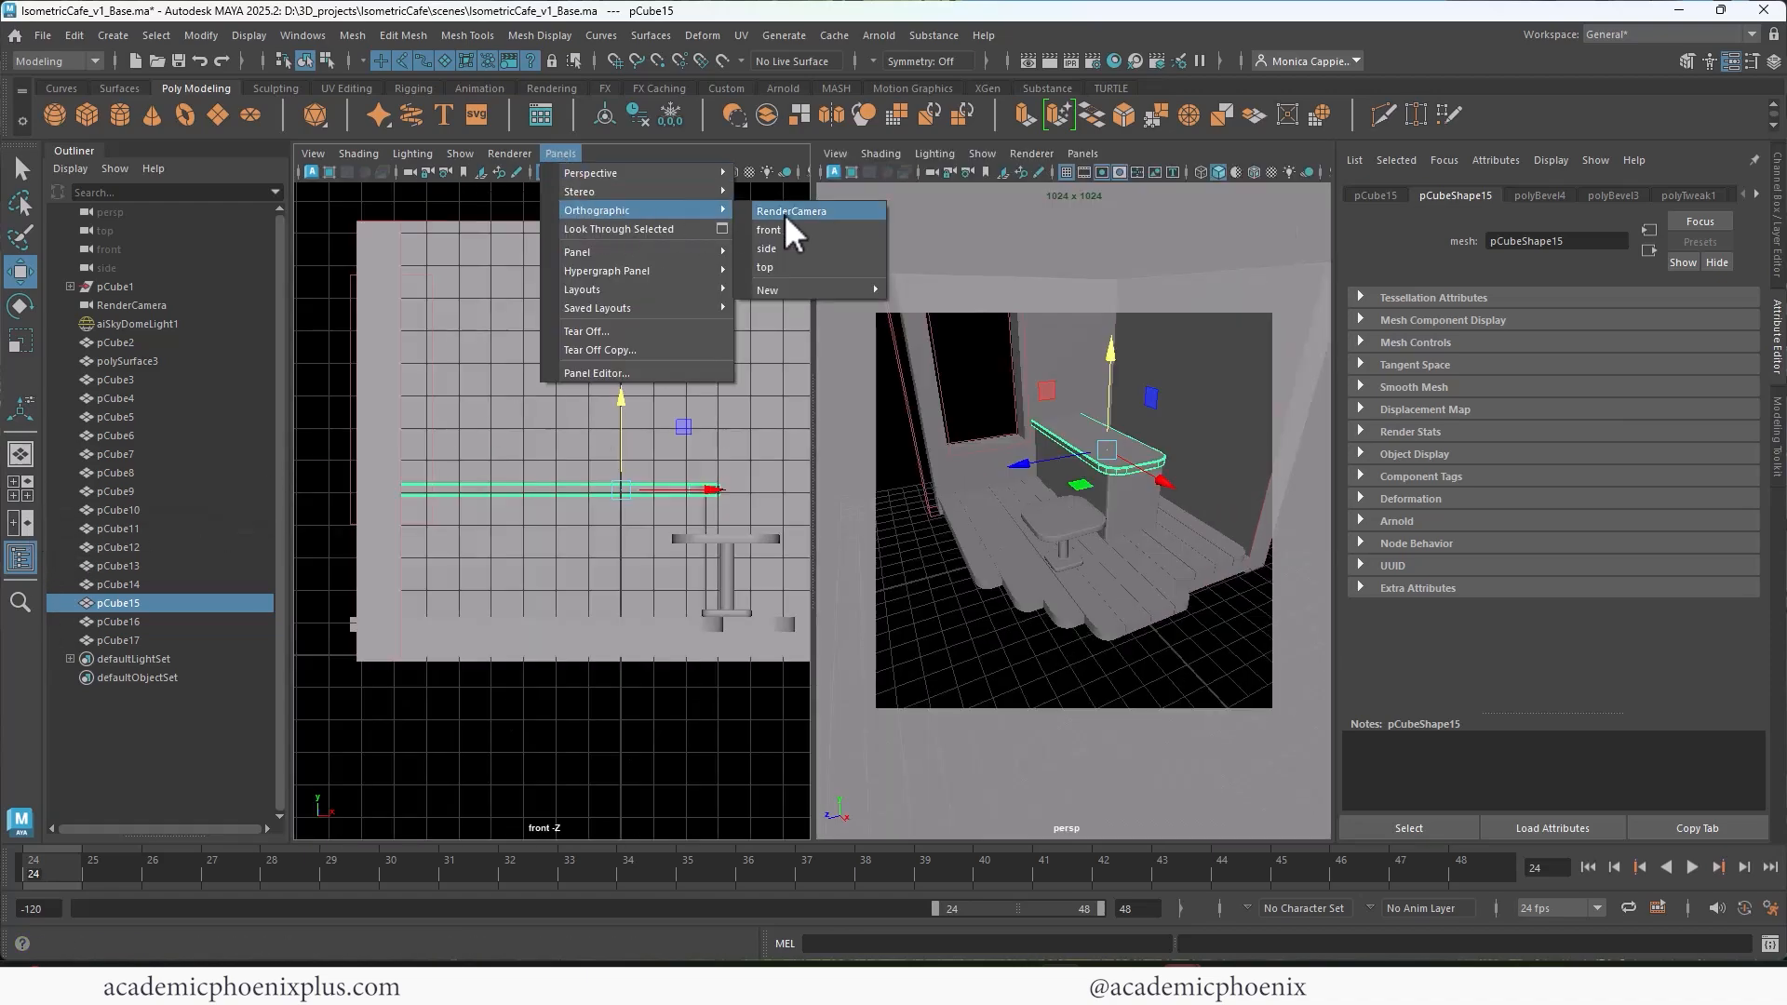
click(784, 214)
scroll(721, 506, up, 2)
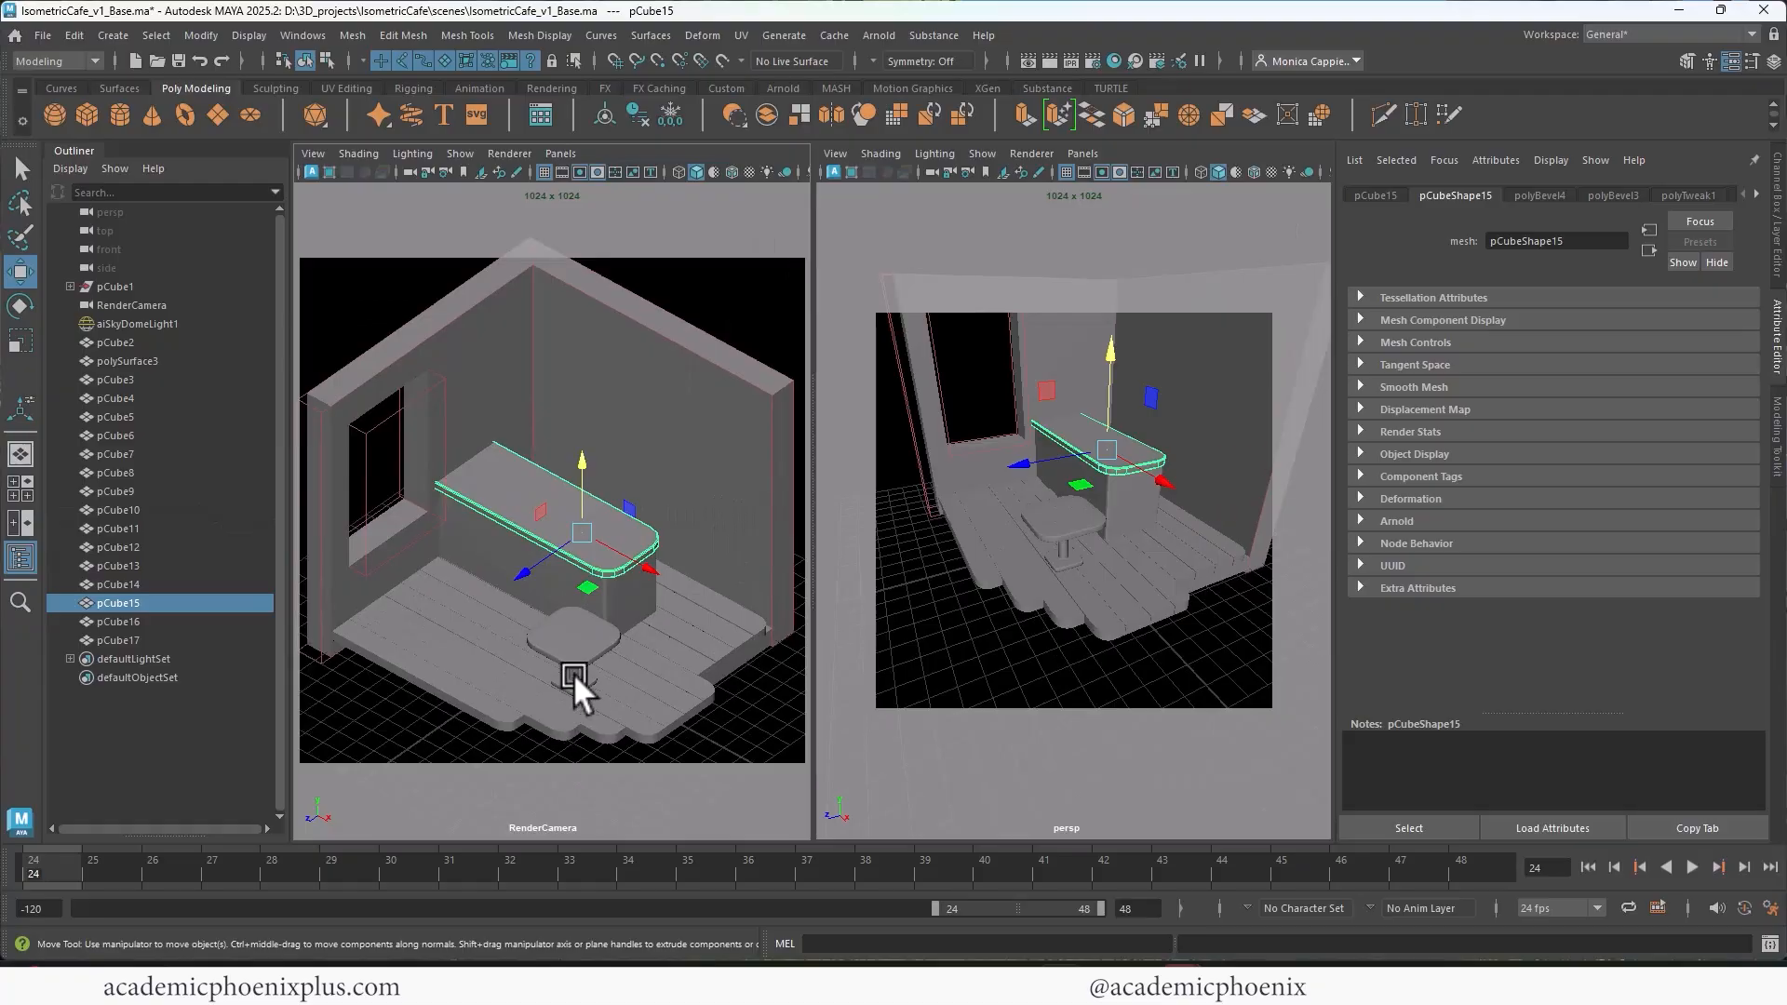
Step: Group the tabletop with its pedestal and name the group "table"
click(573, 673)
key(r)
shift+click(1068, 557)
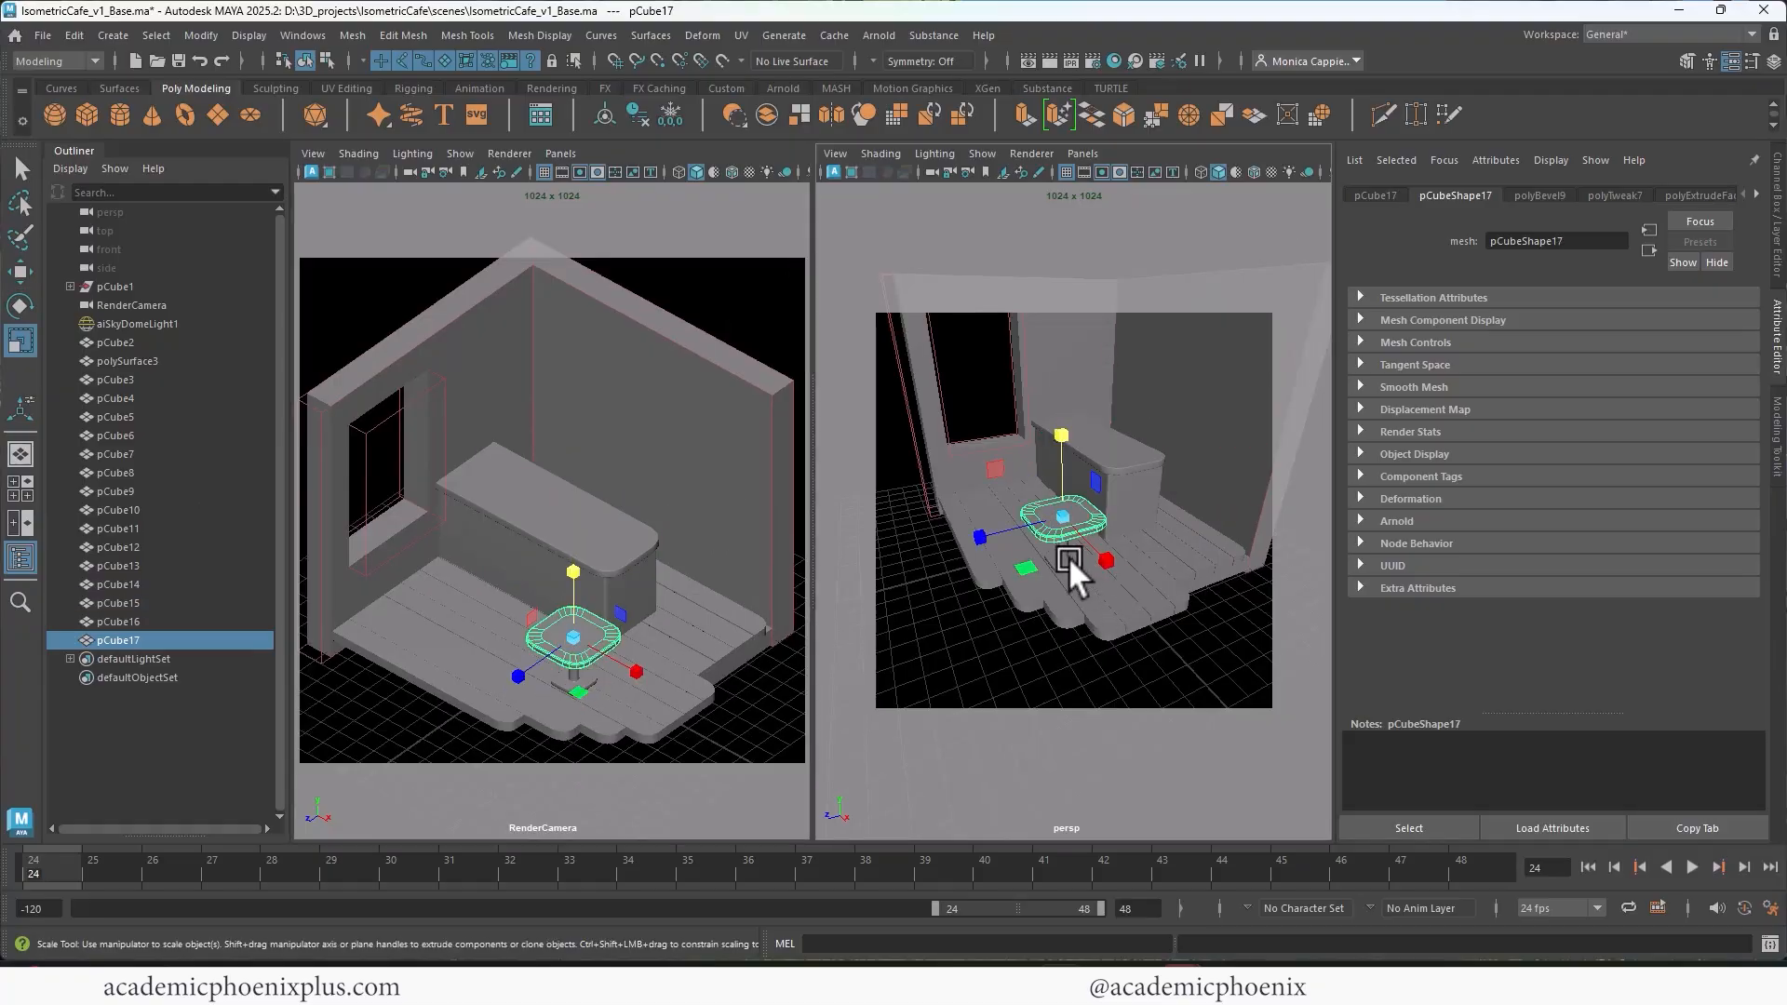
key(ctrl+g)
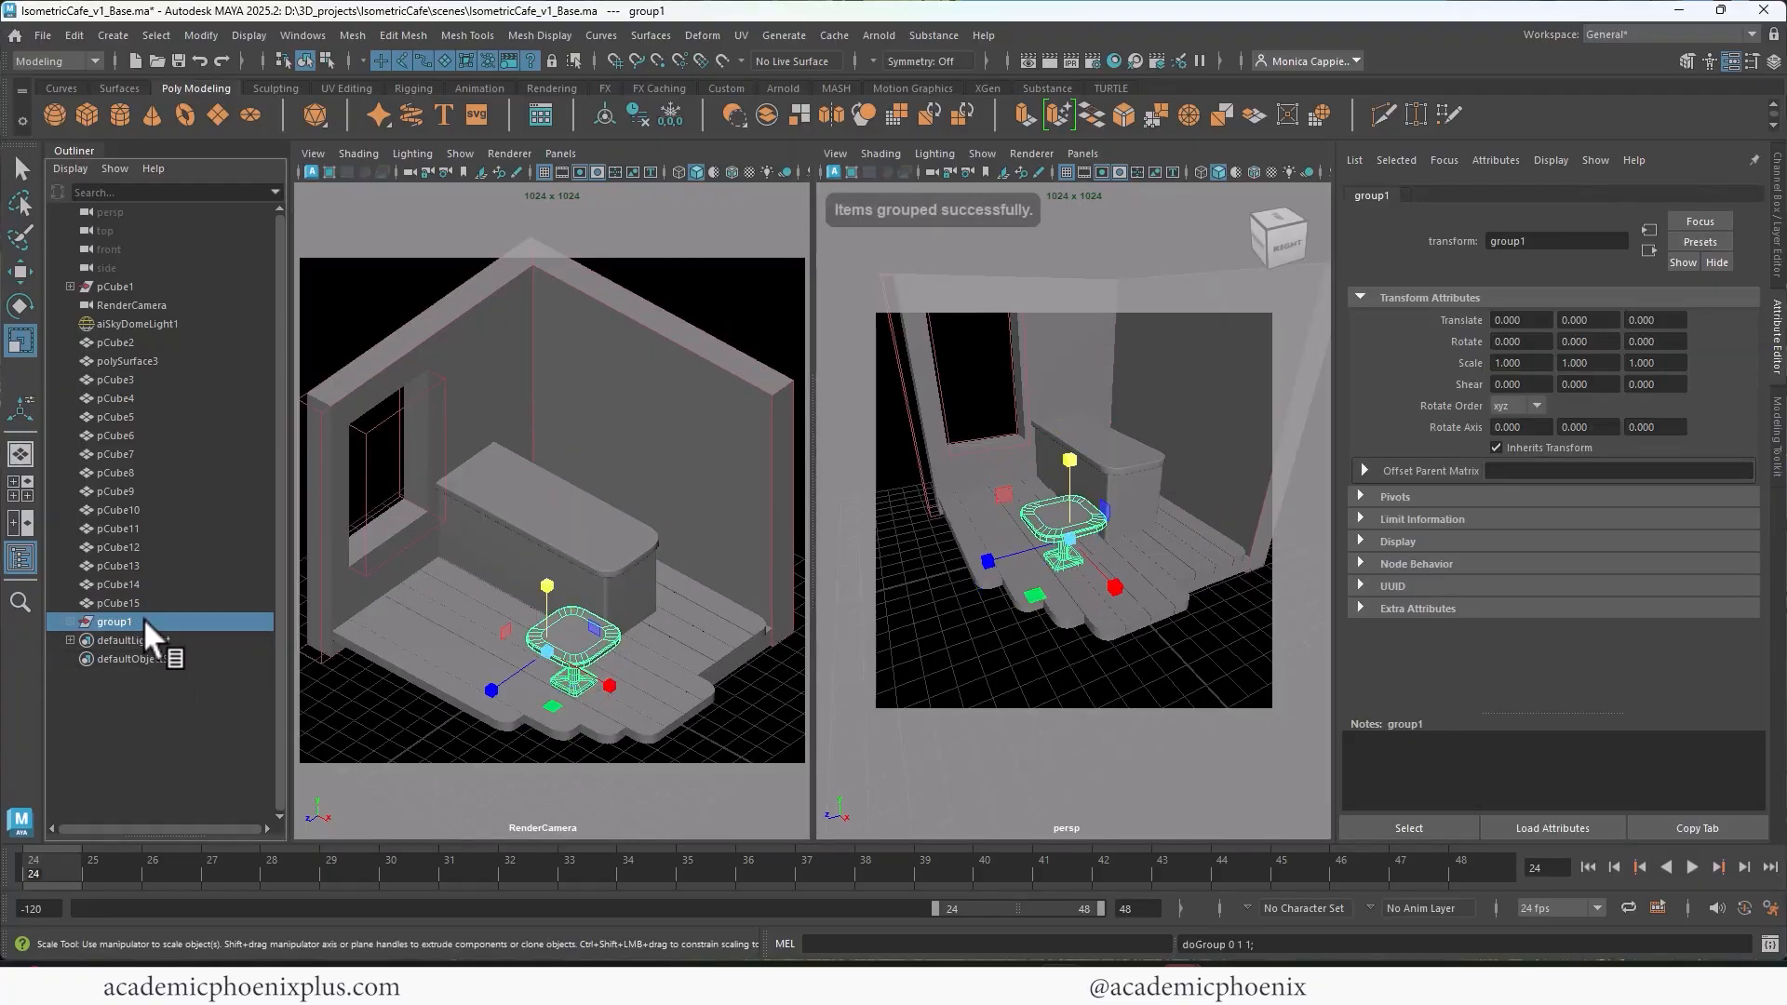
double_click(152, 622)
text(table)
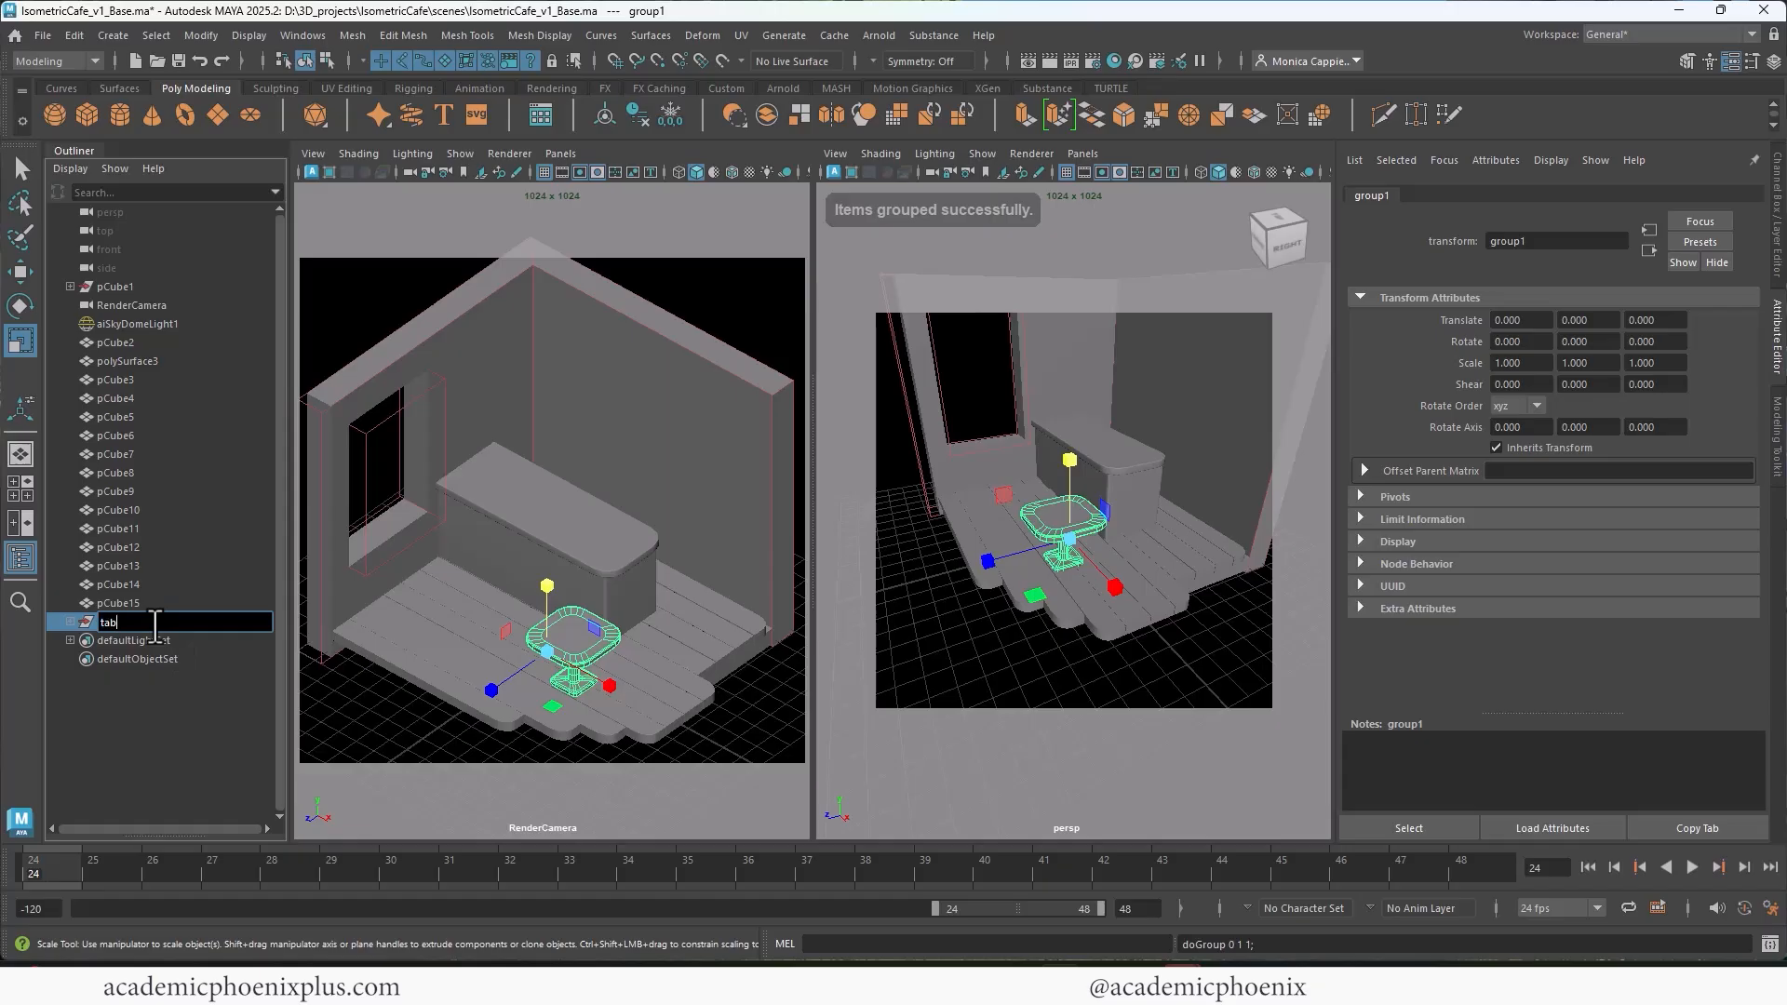
key(Return)
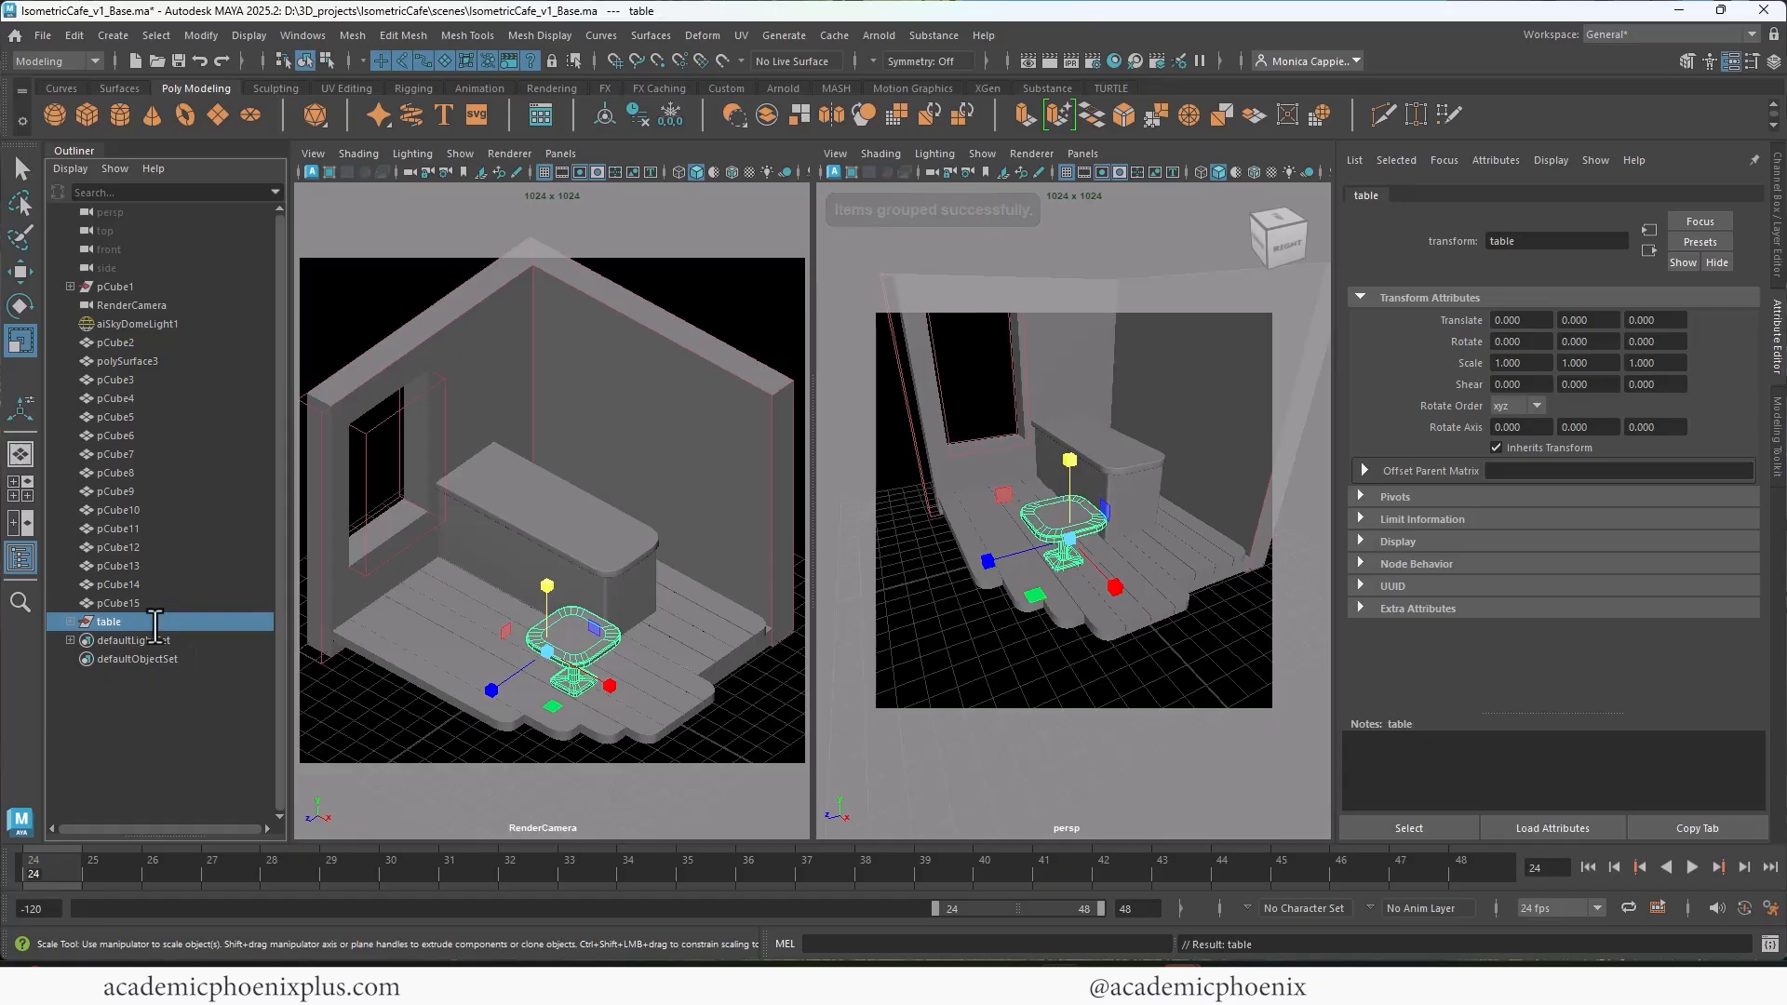
Step: Center the table group's pivot, scale the group uniformly to about 1.264 and raise it to about Y 0.040
click(604, 112)
click(572, 680)
drag(572, 670, 585, 666)
key(w)
drag(584, 582, 572, 582)
key(r)
key(w)
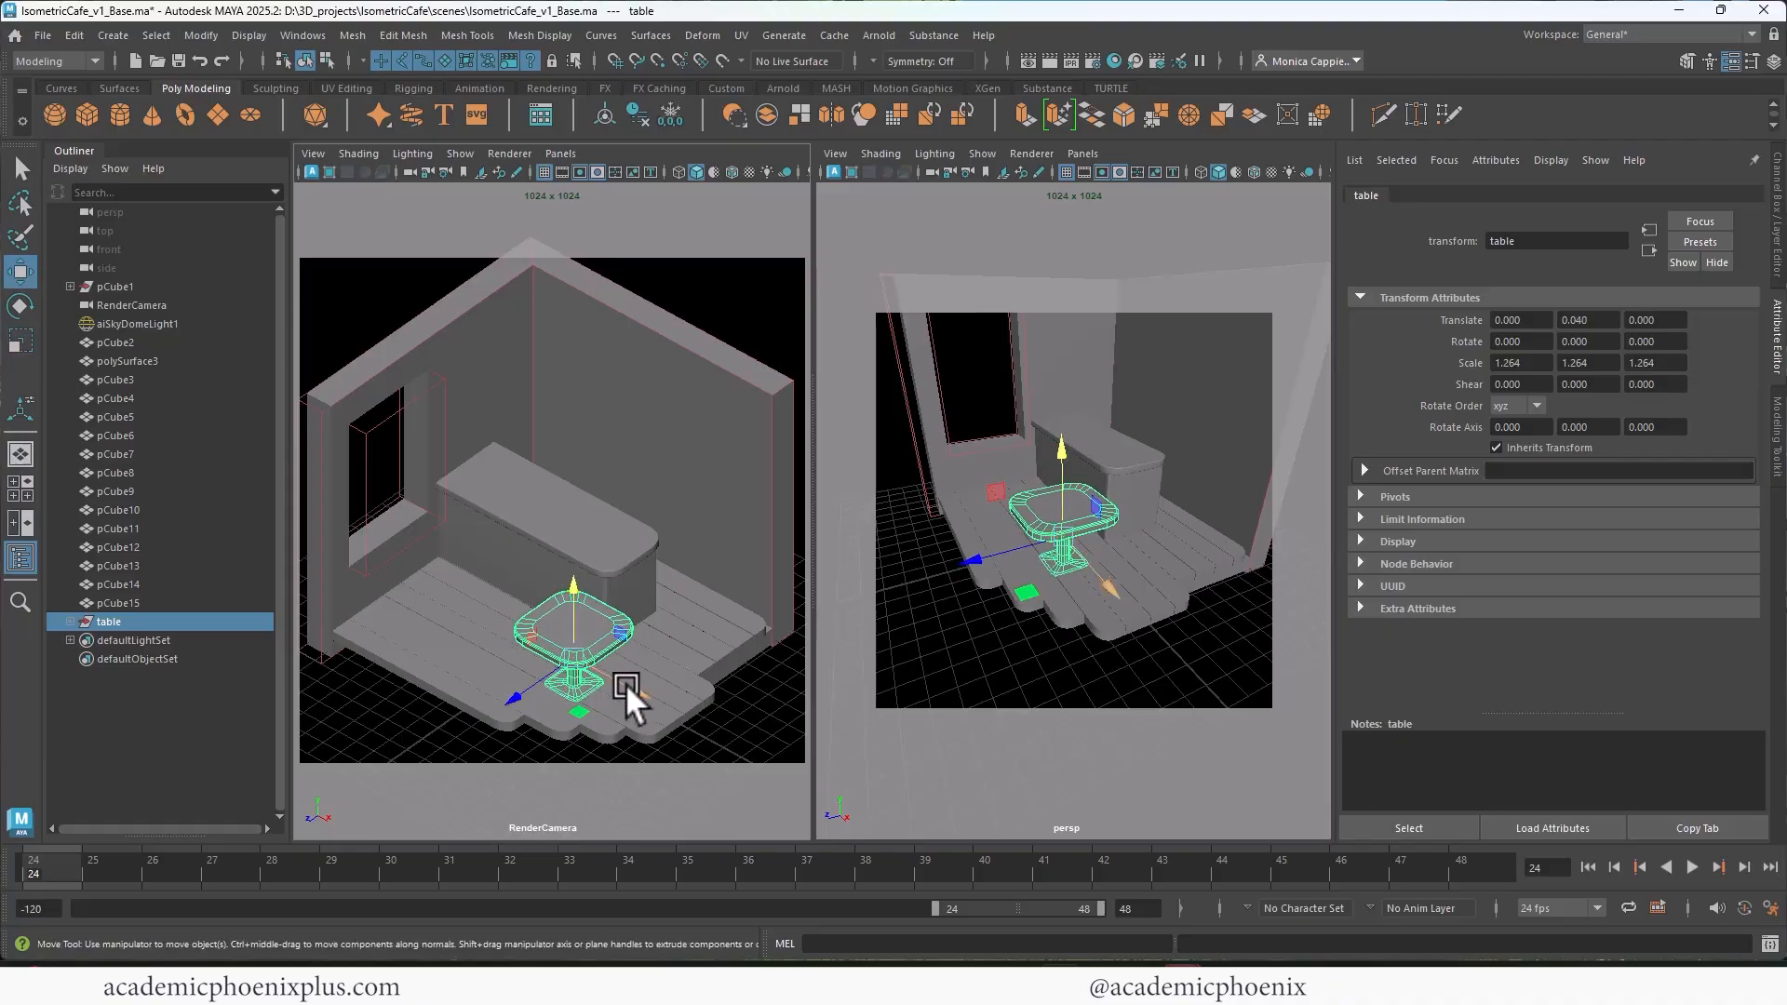
Step: Move the table group toward the window wall to about X -0.852, and inspect the tabletop up close
drag(626, 681, 488, 668)
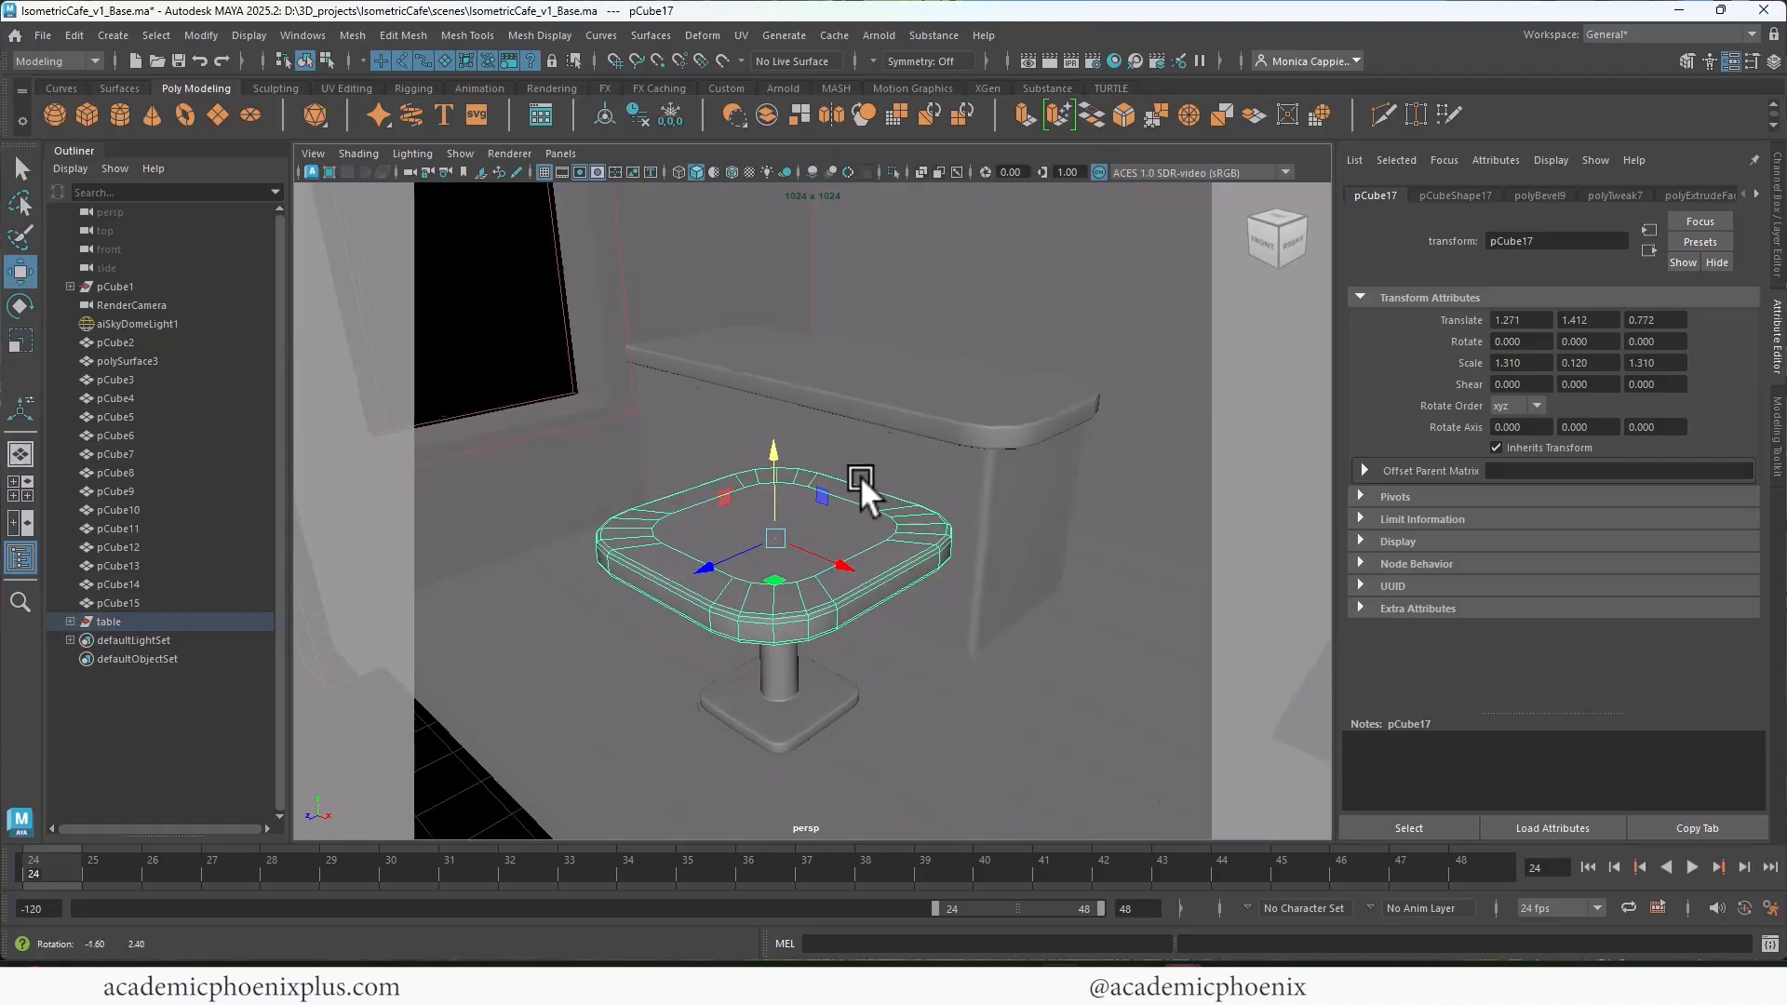
alt+drag(860, 476, 875, 473)
alt+right_drag(875, 473, 957, 512)
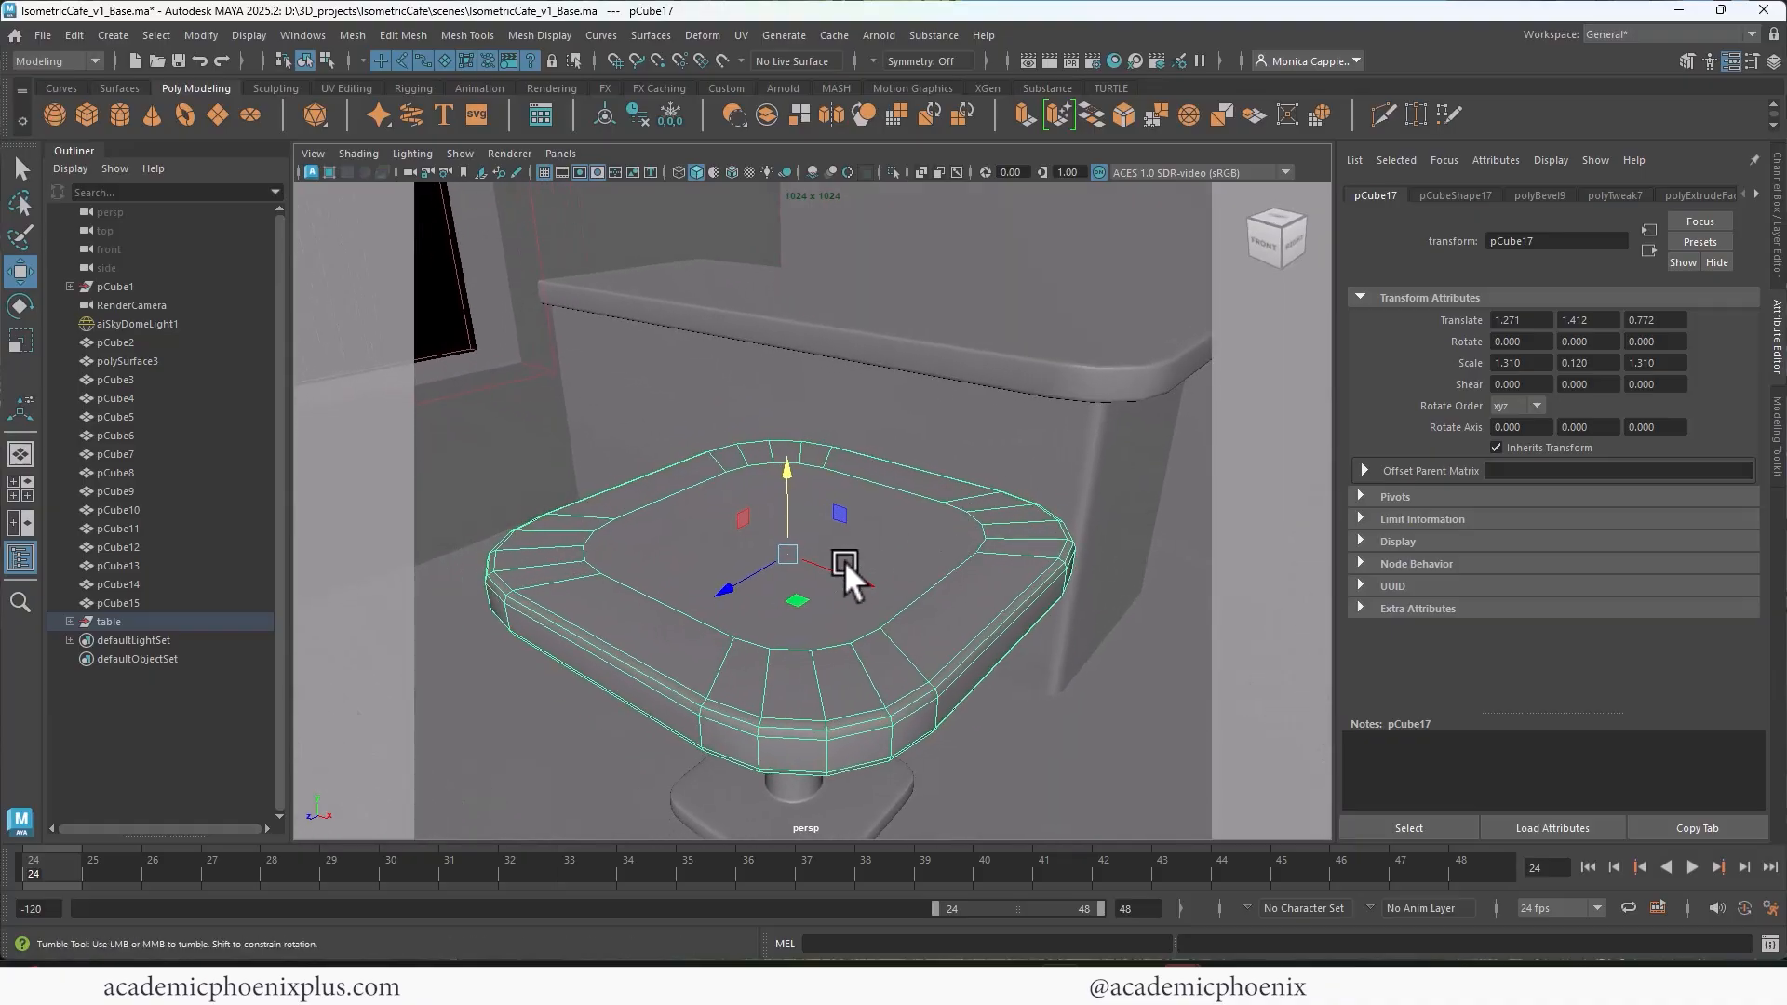
alt+drag(845, 560, 856, 562)
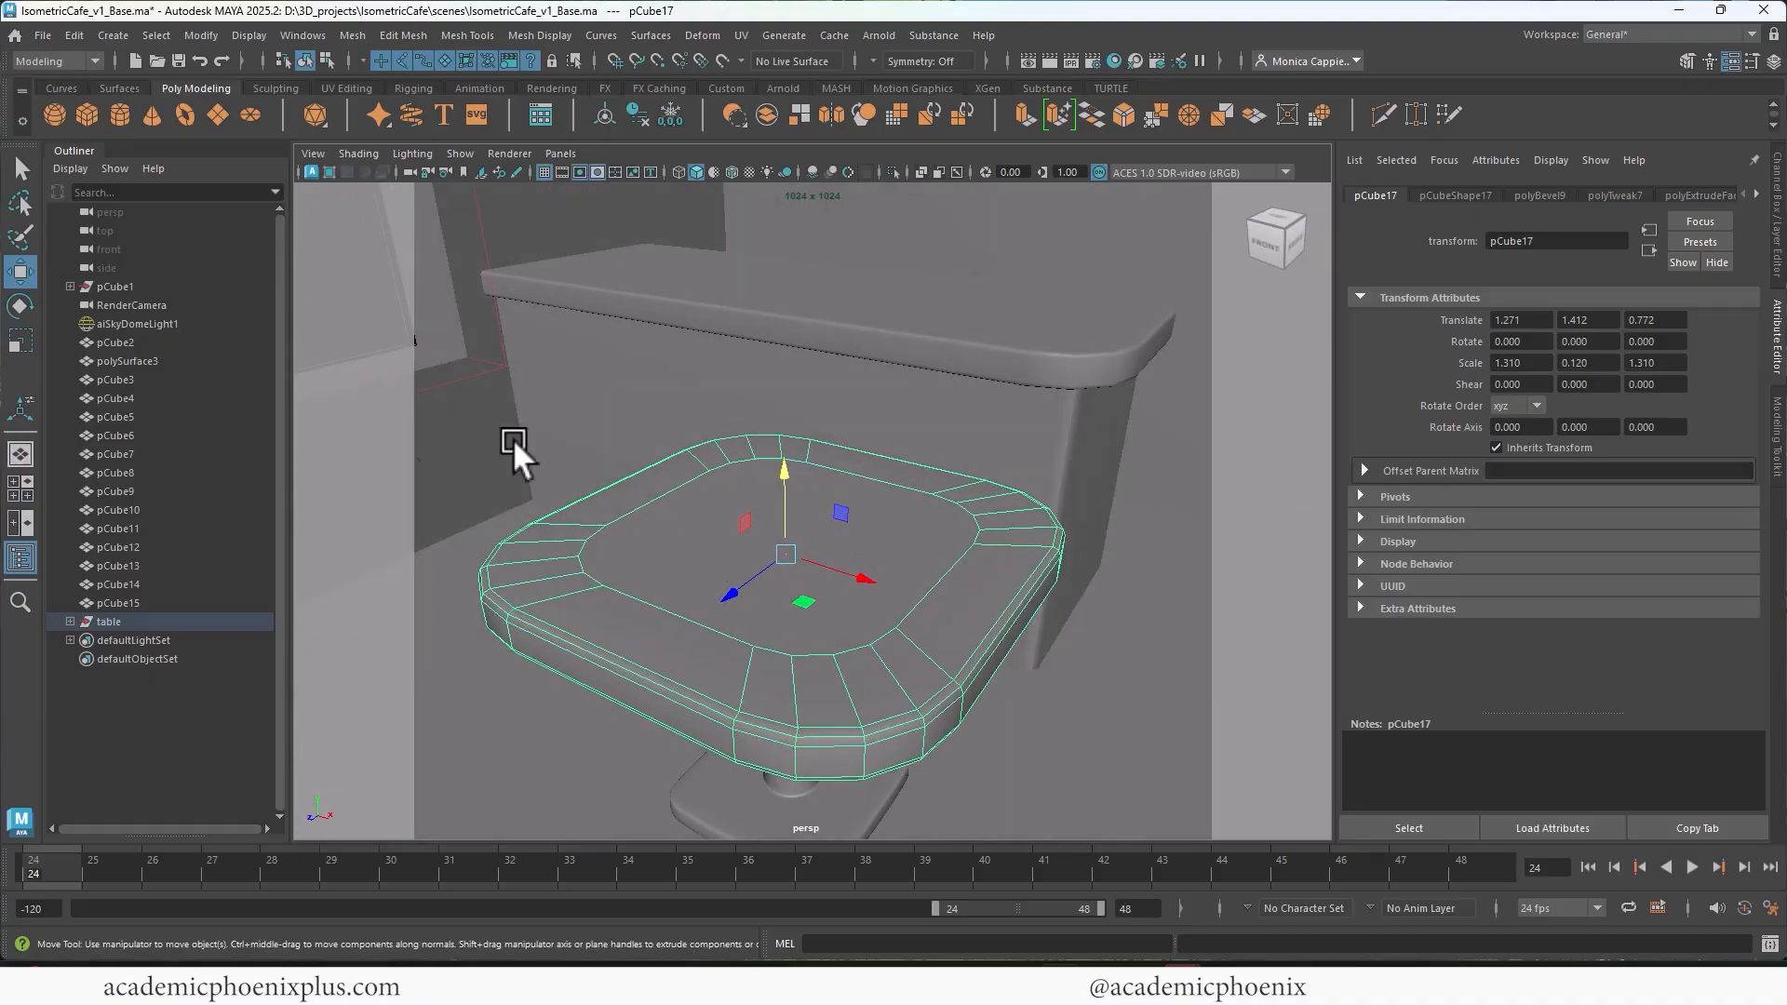
Step: Switch to the four-view layout and enlarge the side view, framing the empty space above the room
key(space)
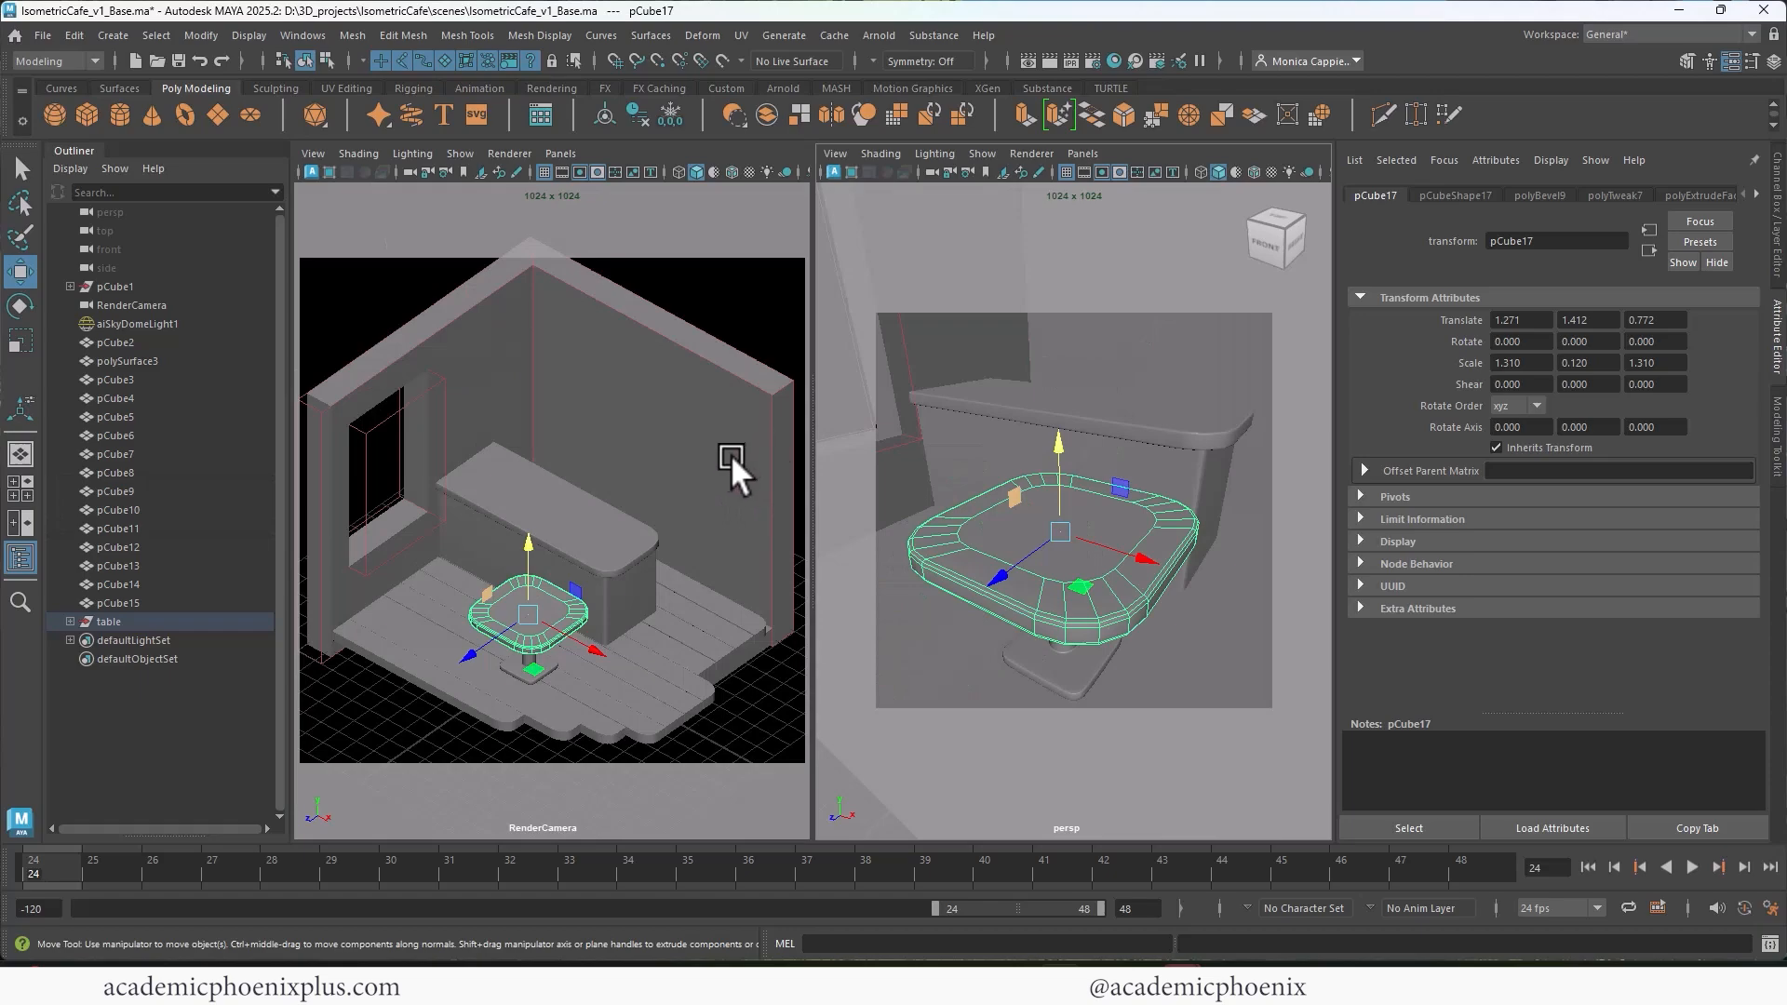
click(26, 482)
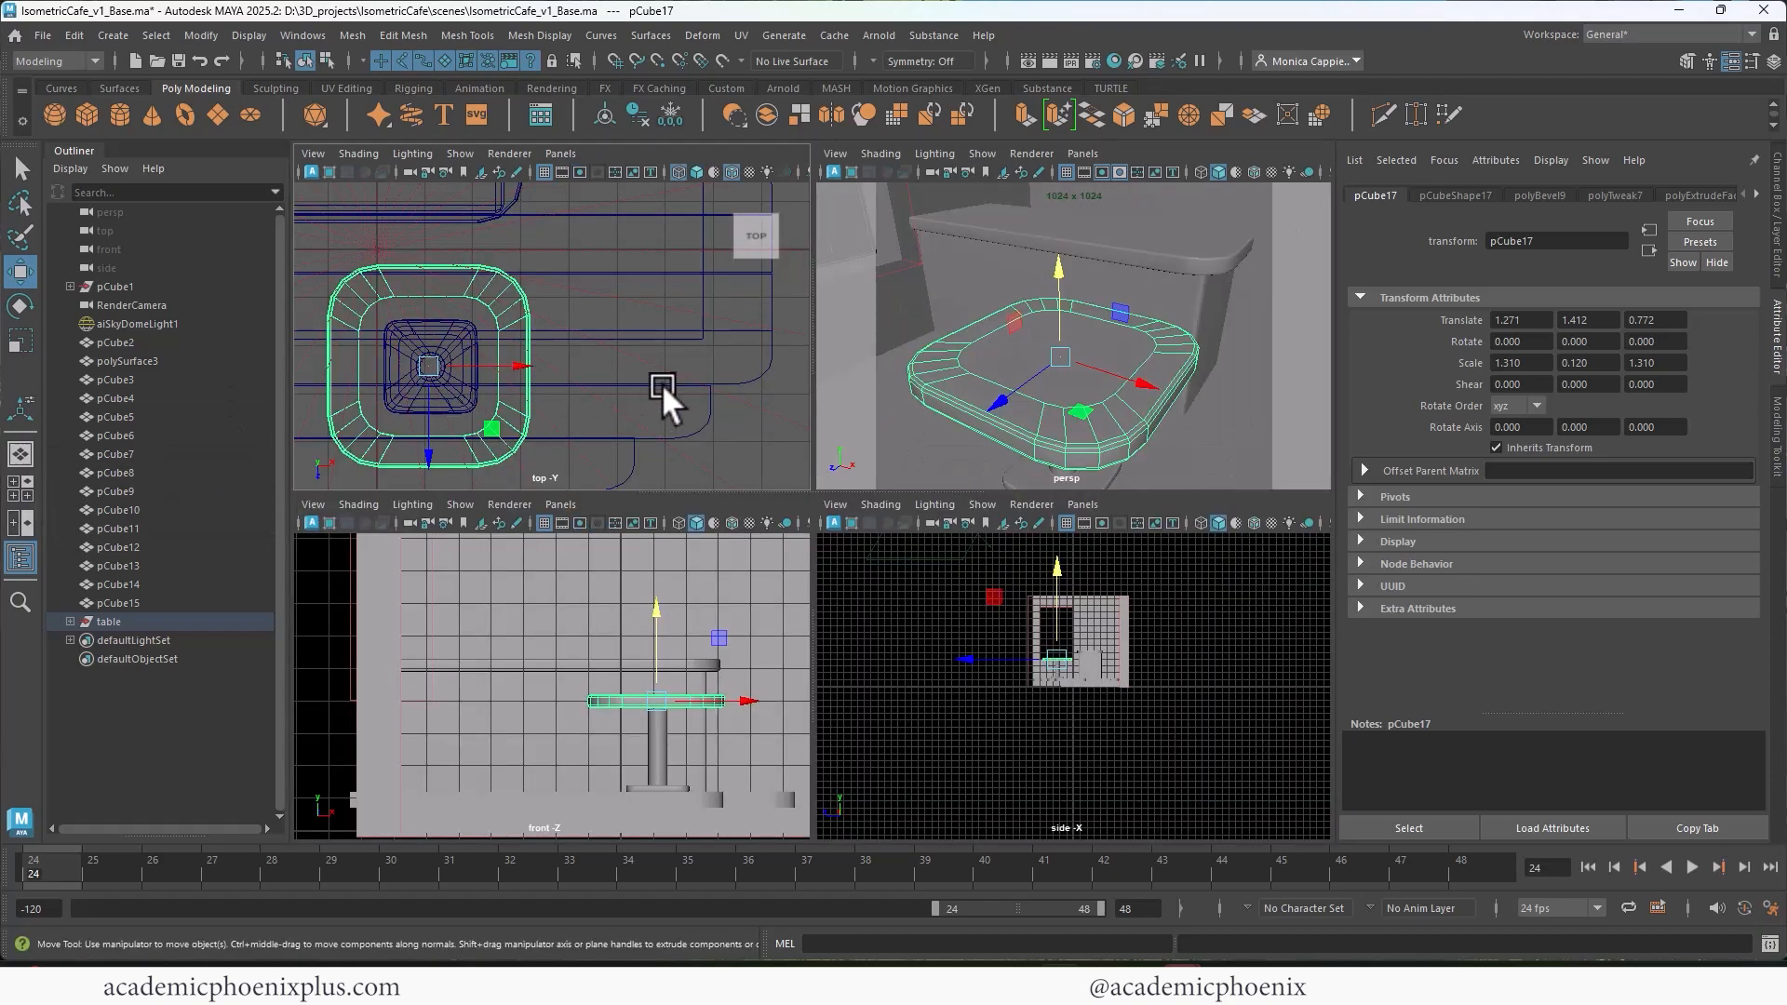
key(space)
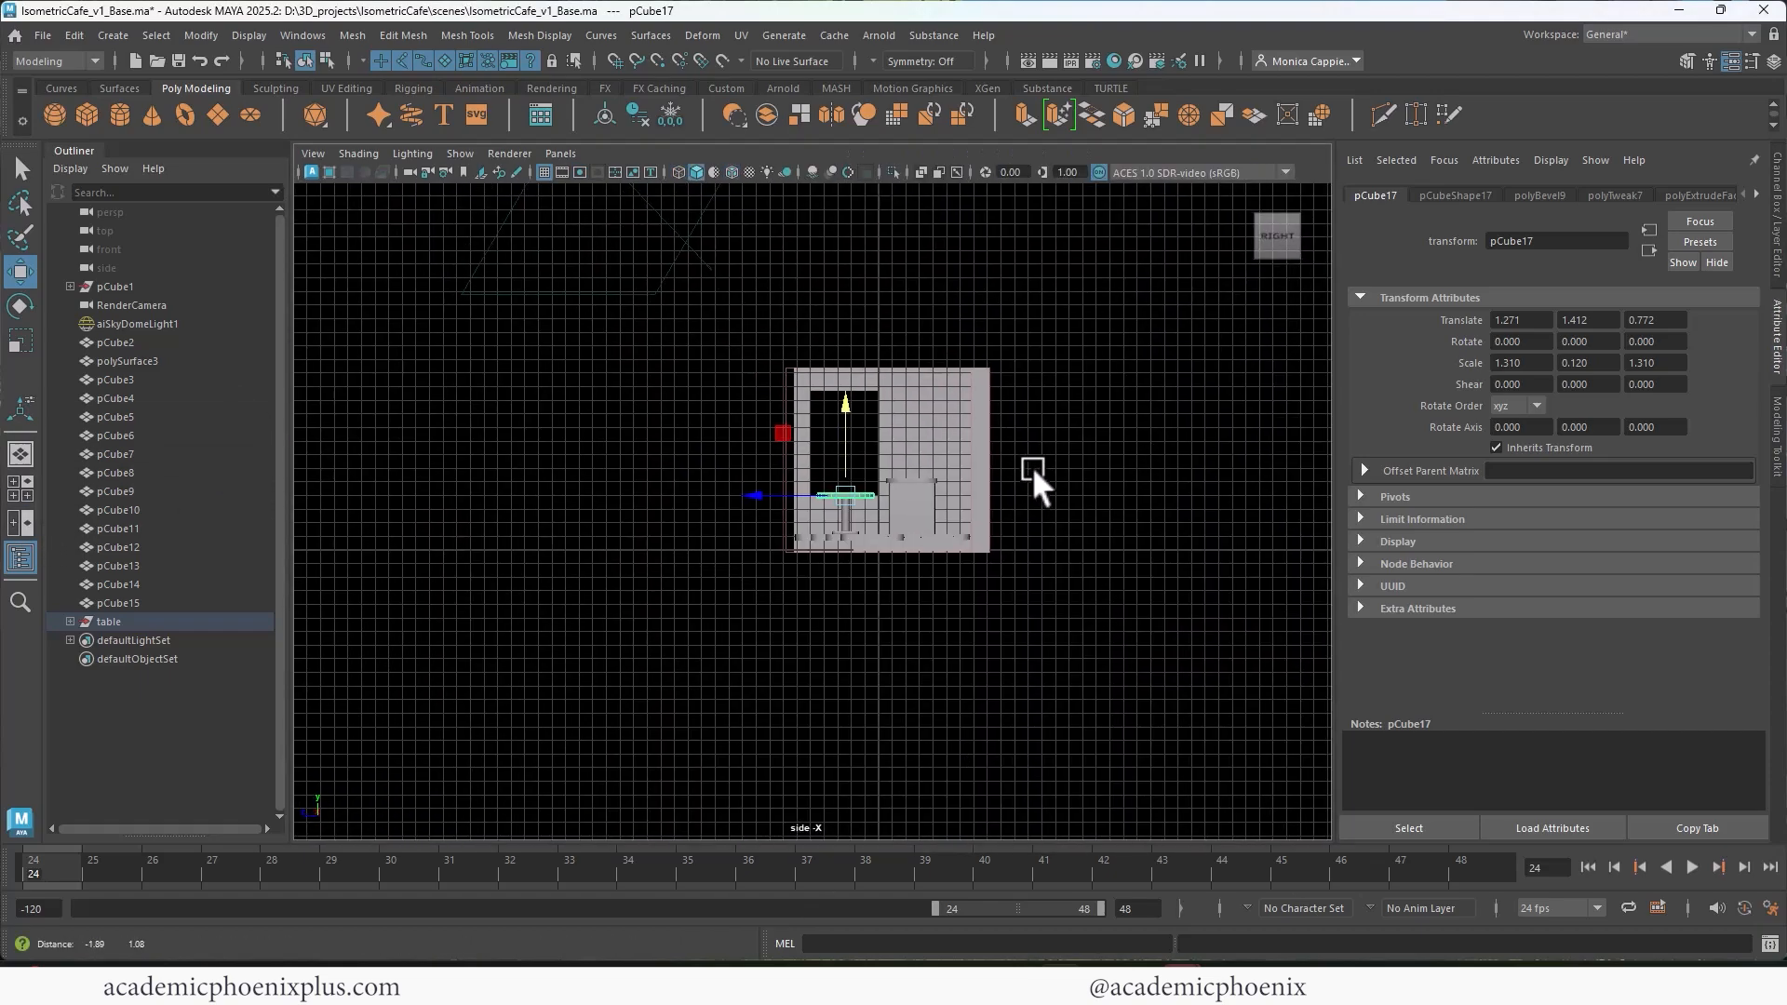
alt+middle_drag(1031, 468, 860, 573)
alt+right_drag(838, 538, 1066, 443)
alt+middle_drag(1124, 382, 1021, 509)
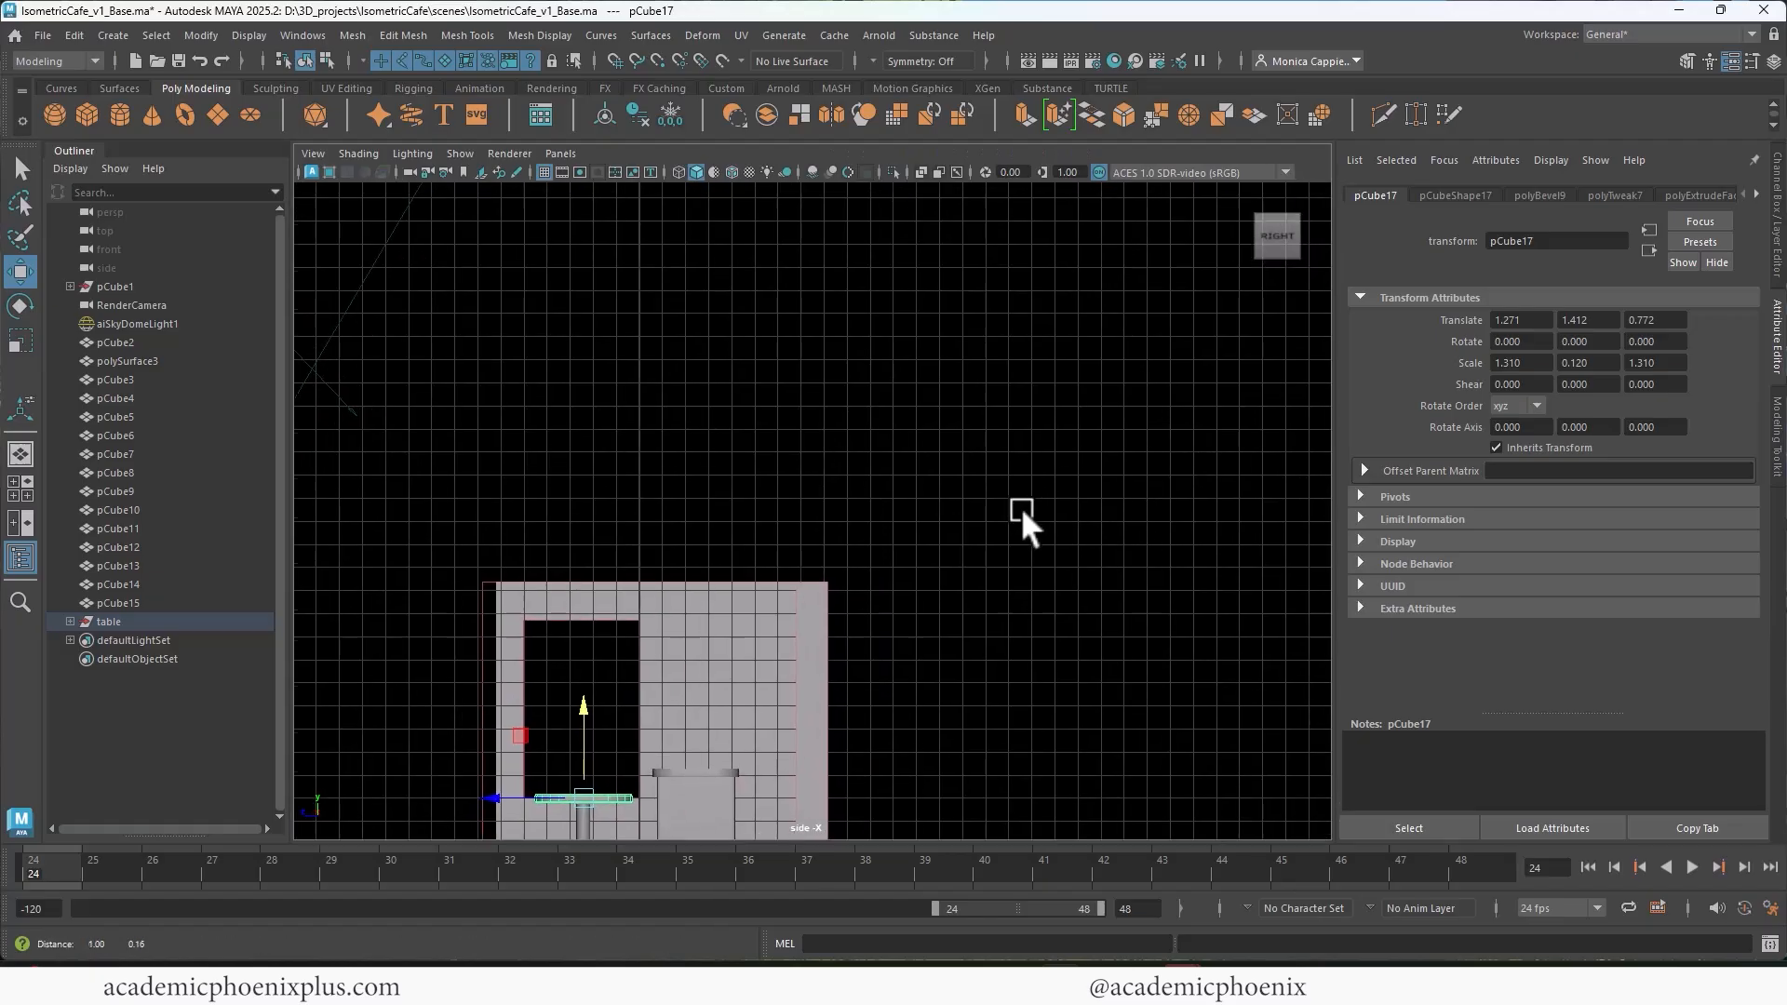
alt+right_drag(1021, 506, 1089, 495)
Step: Try to draw an open, upturned linear profile above the room with the EP Curve Tool
click(113, 35)
mouse_move(230, 87)
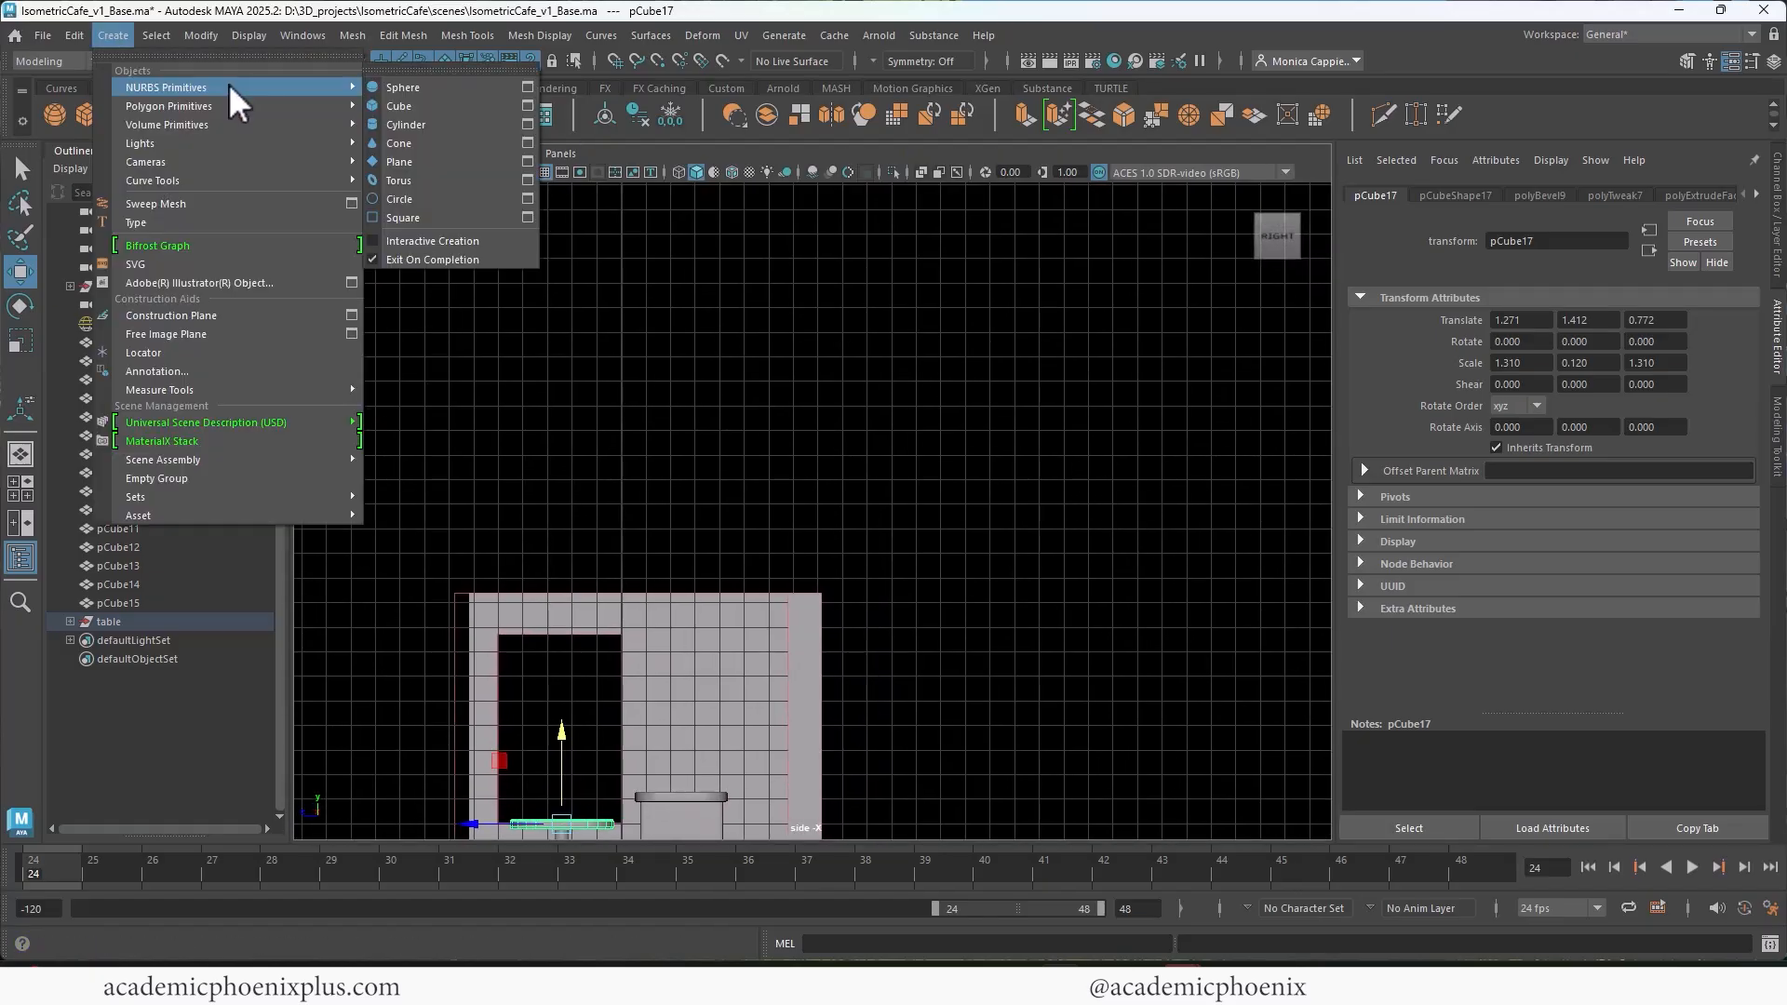
mouse_move(236, 180)
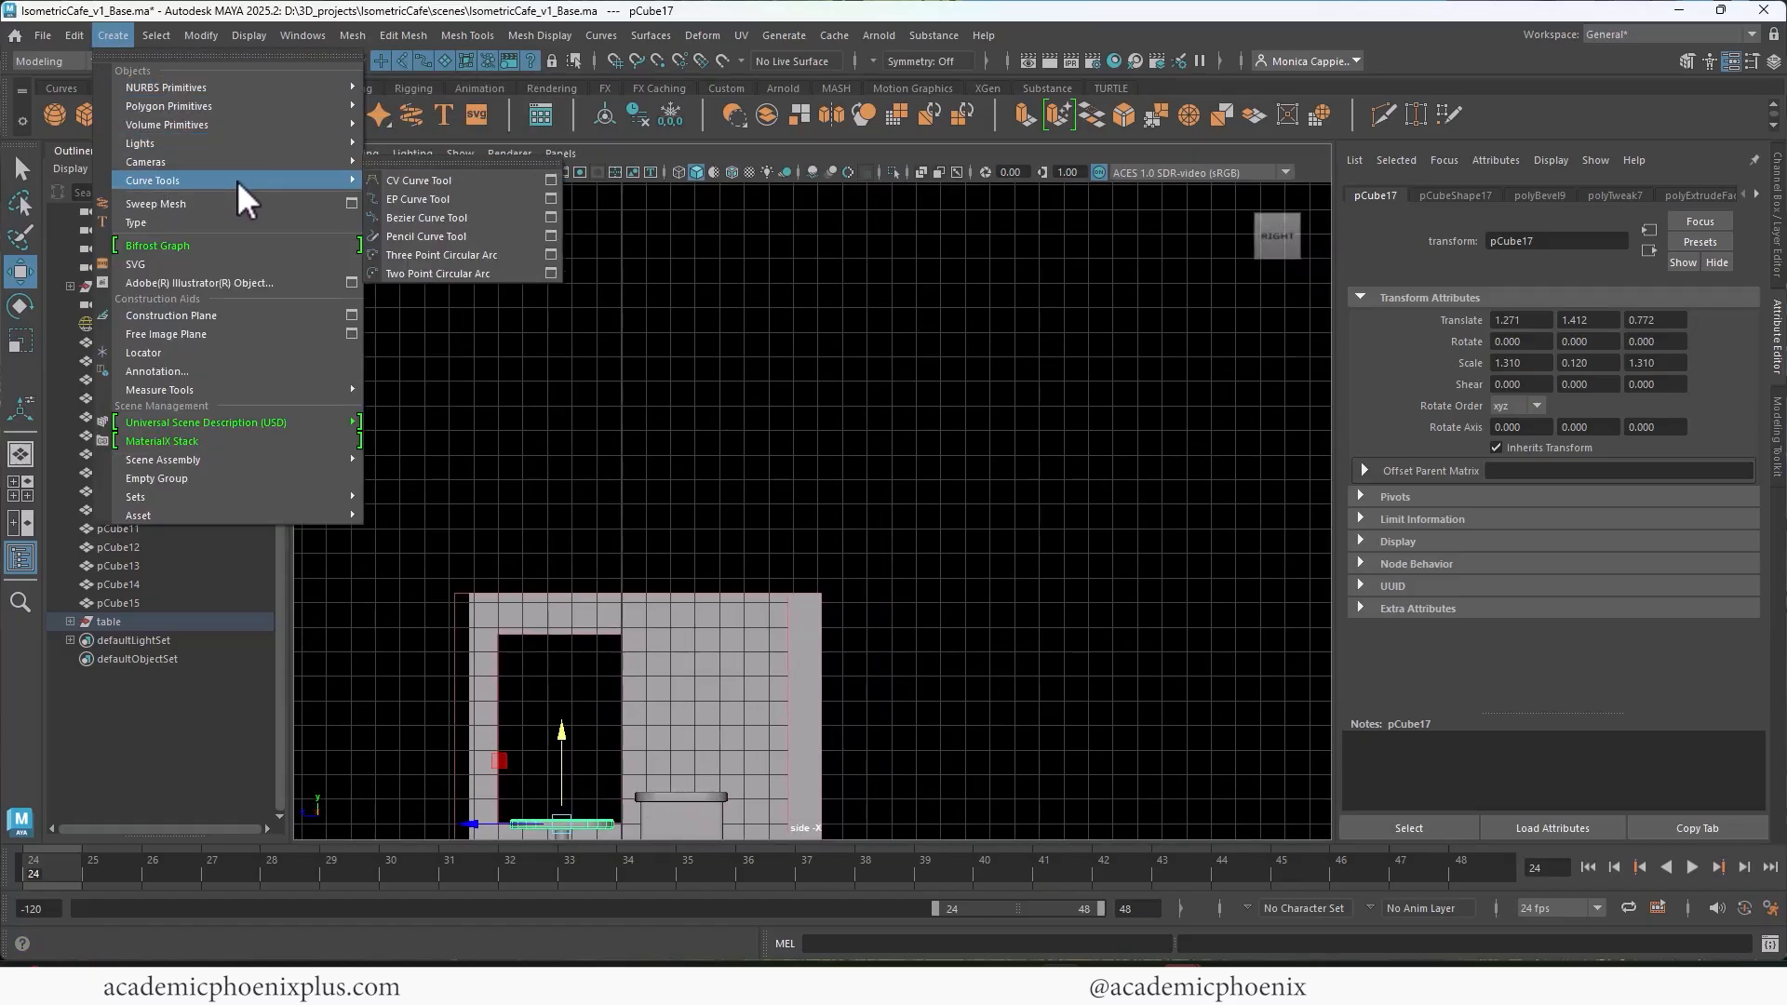
click(439, 199)
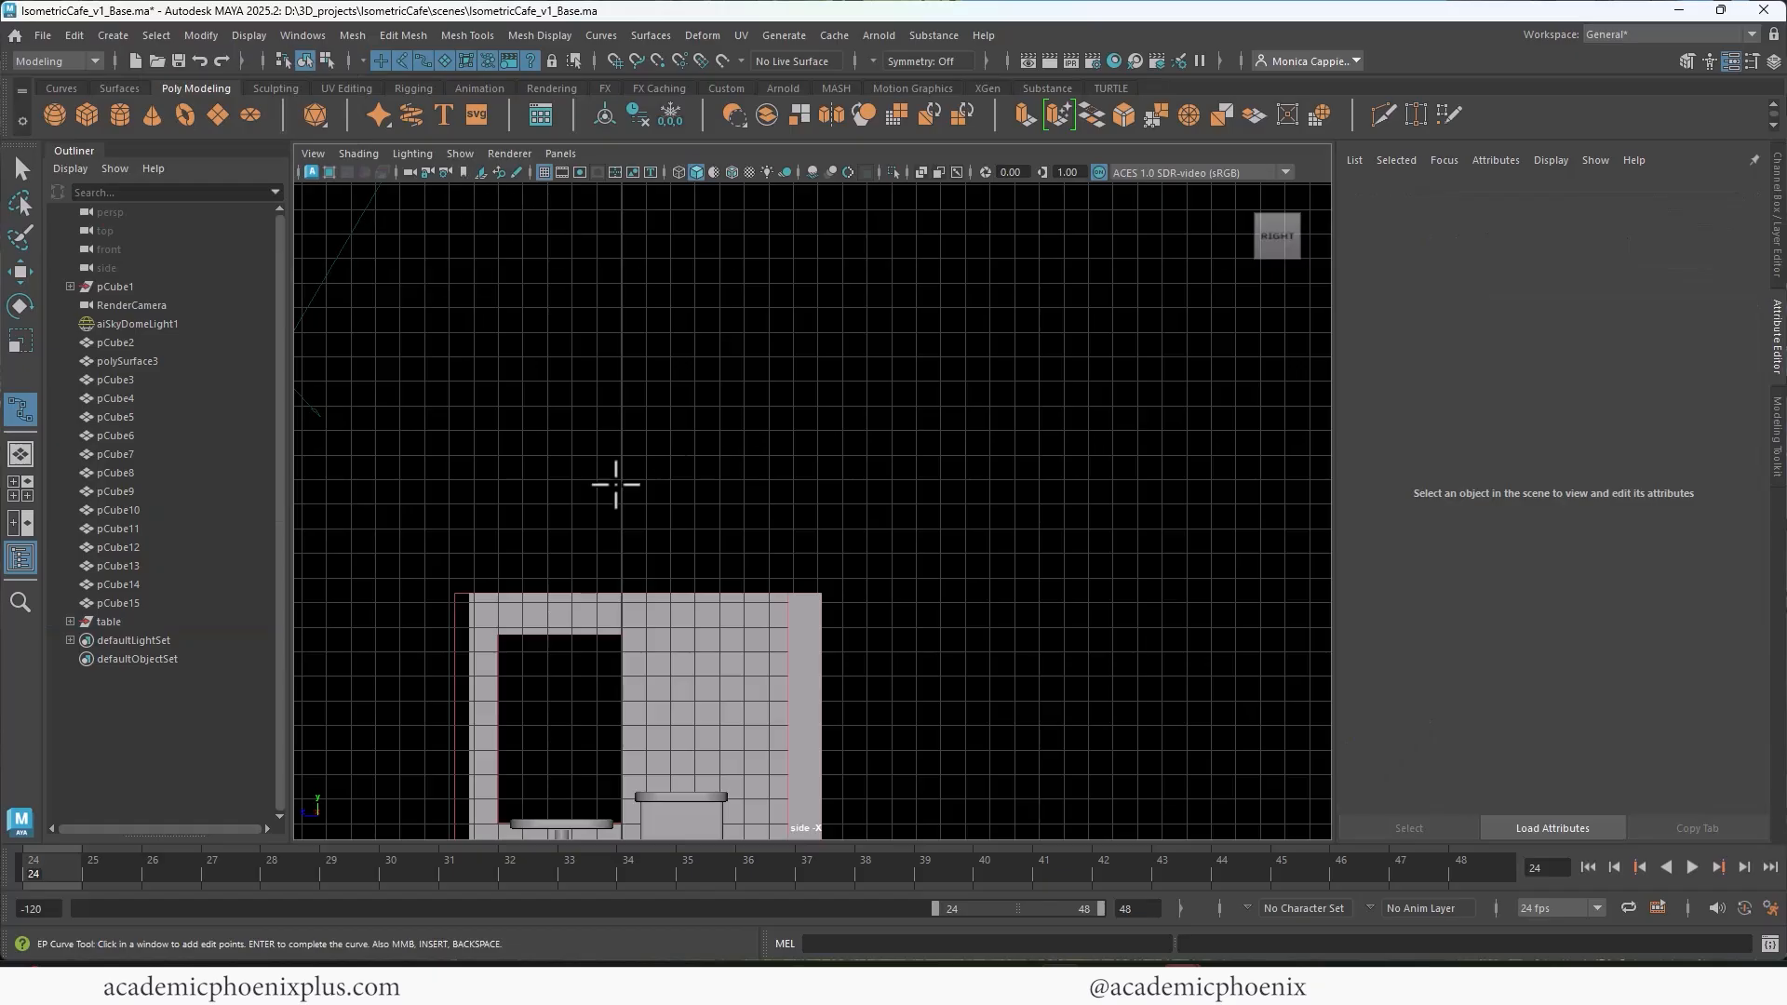
click(620, 457)
click(714, 453)
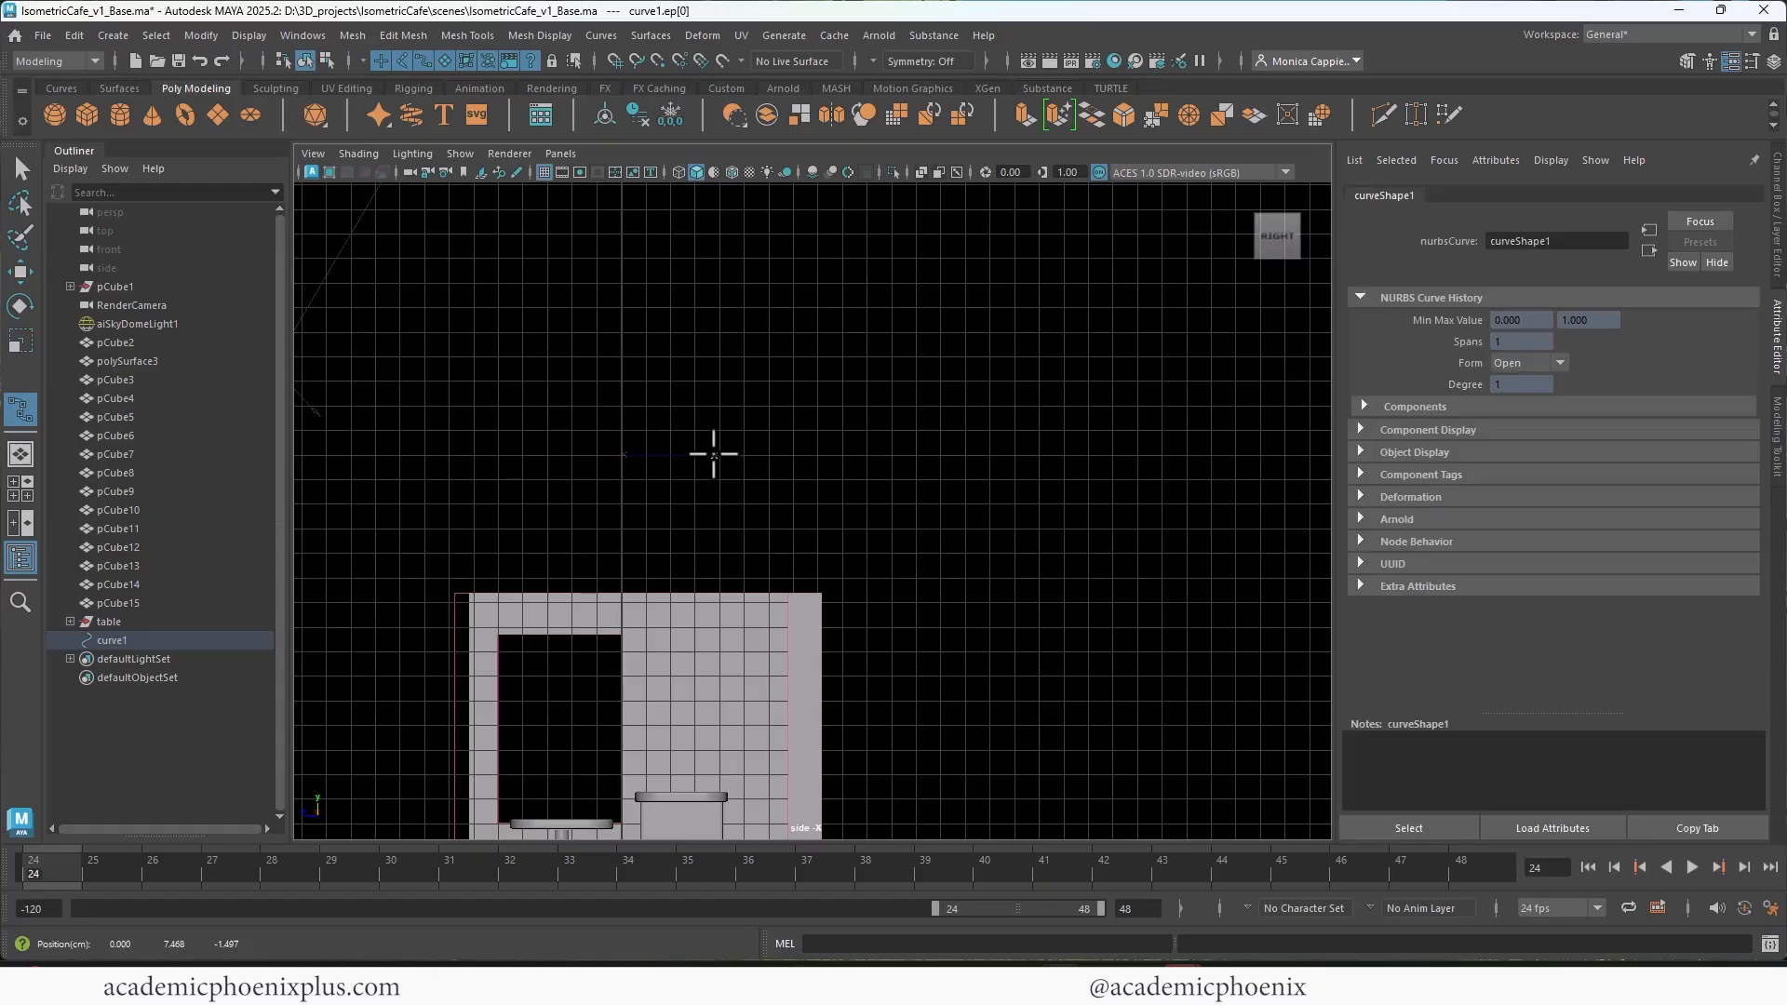
drag(838, 448, 927, 424)
click(937, 440)
click(899, 453)
click(892, 457)
click(807, 468)
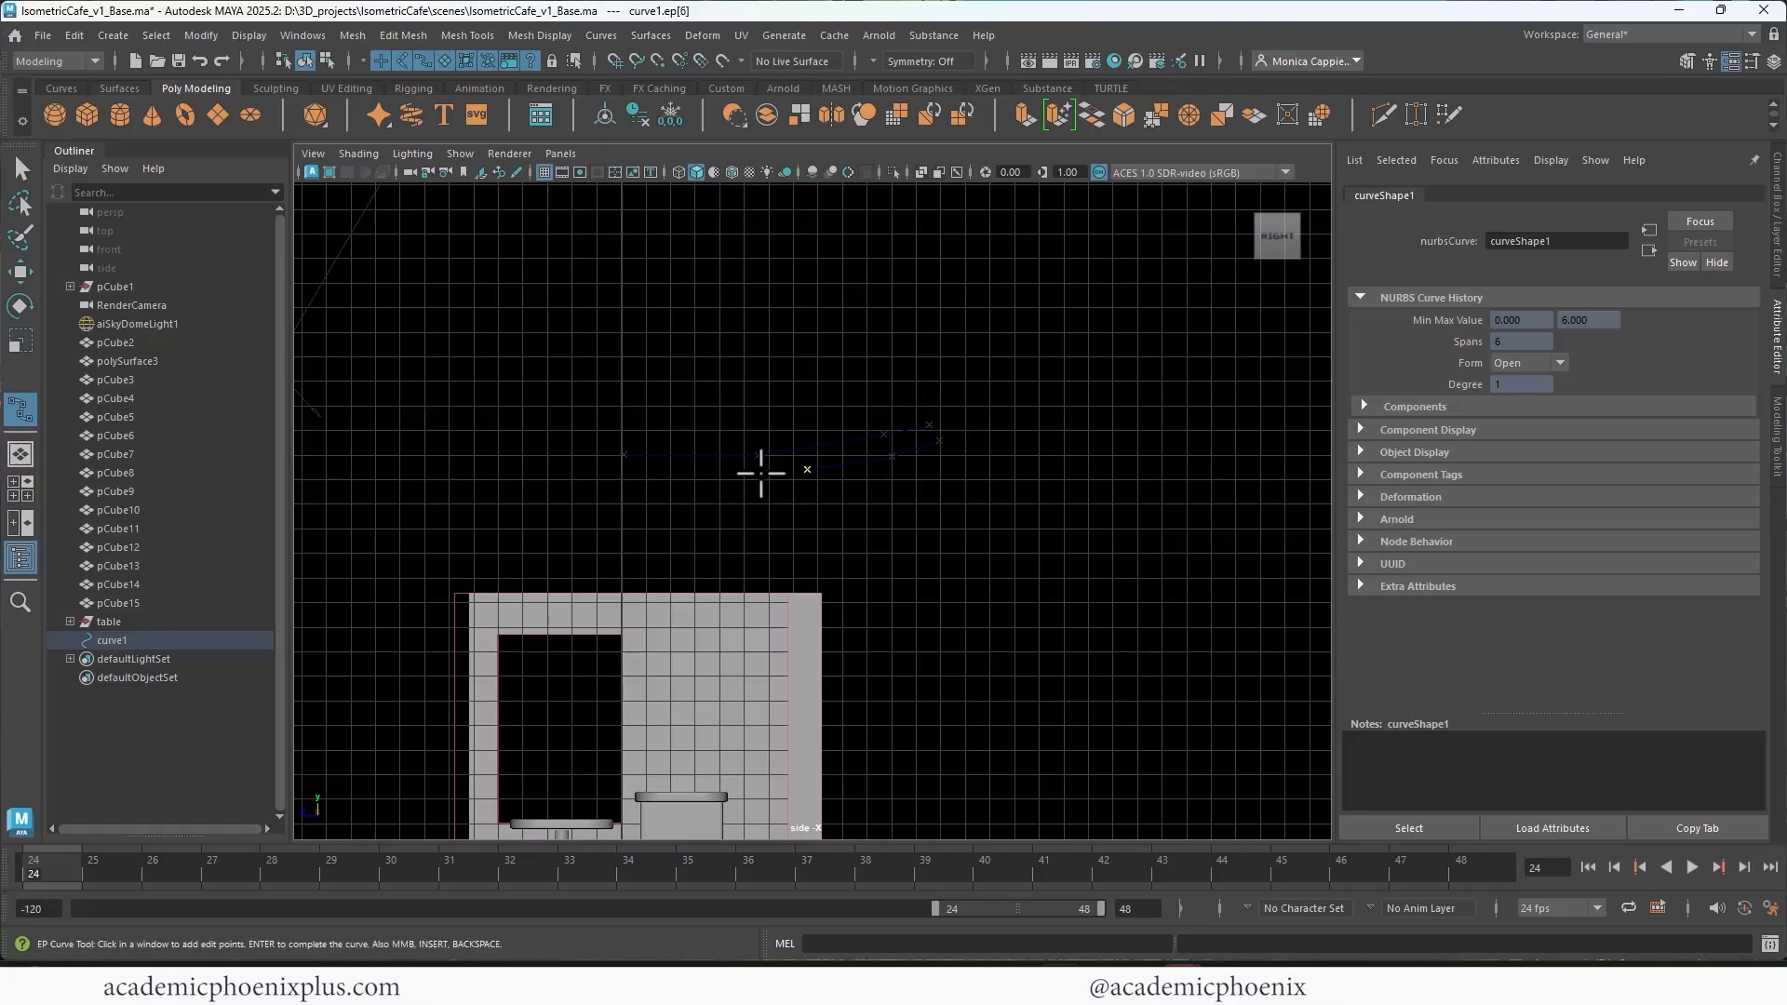
click(727, 475)
click(679, 475)
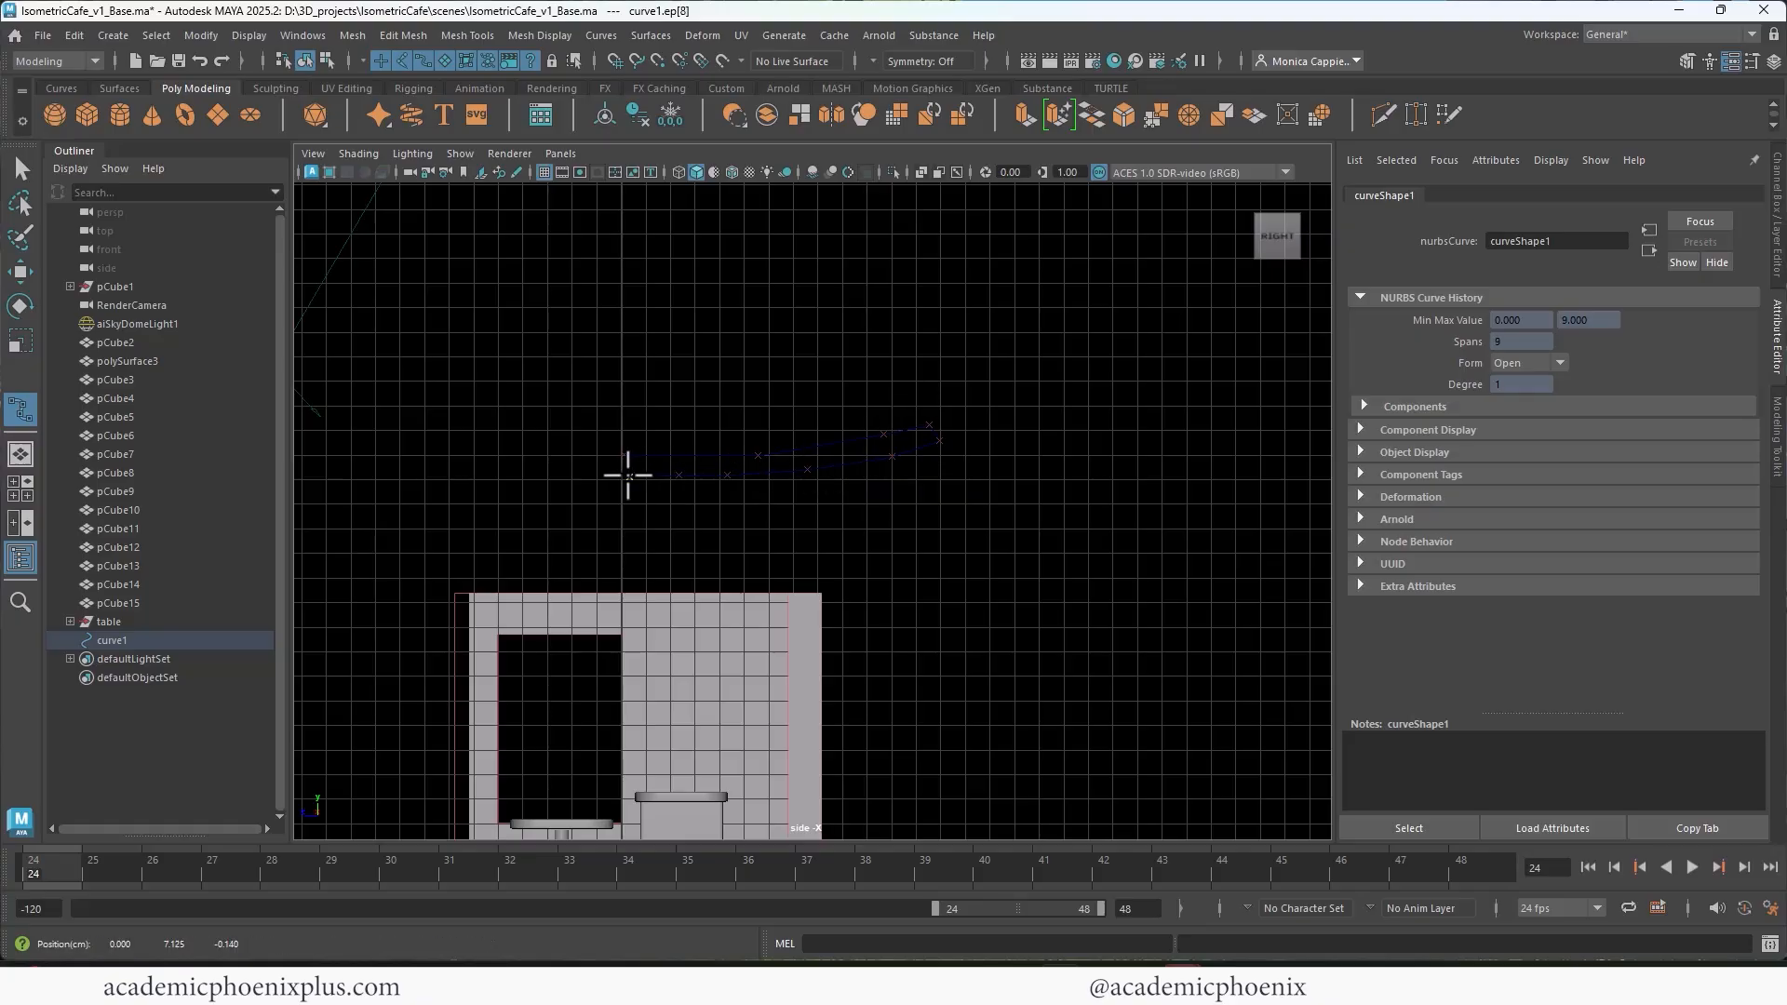
click(621, 478)
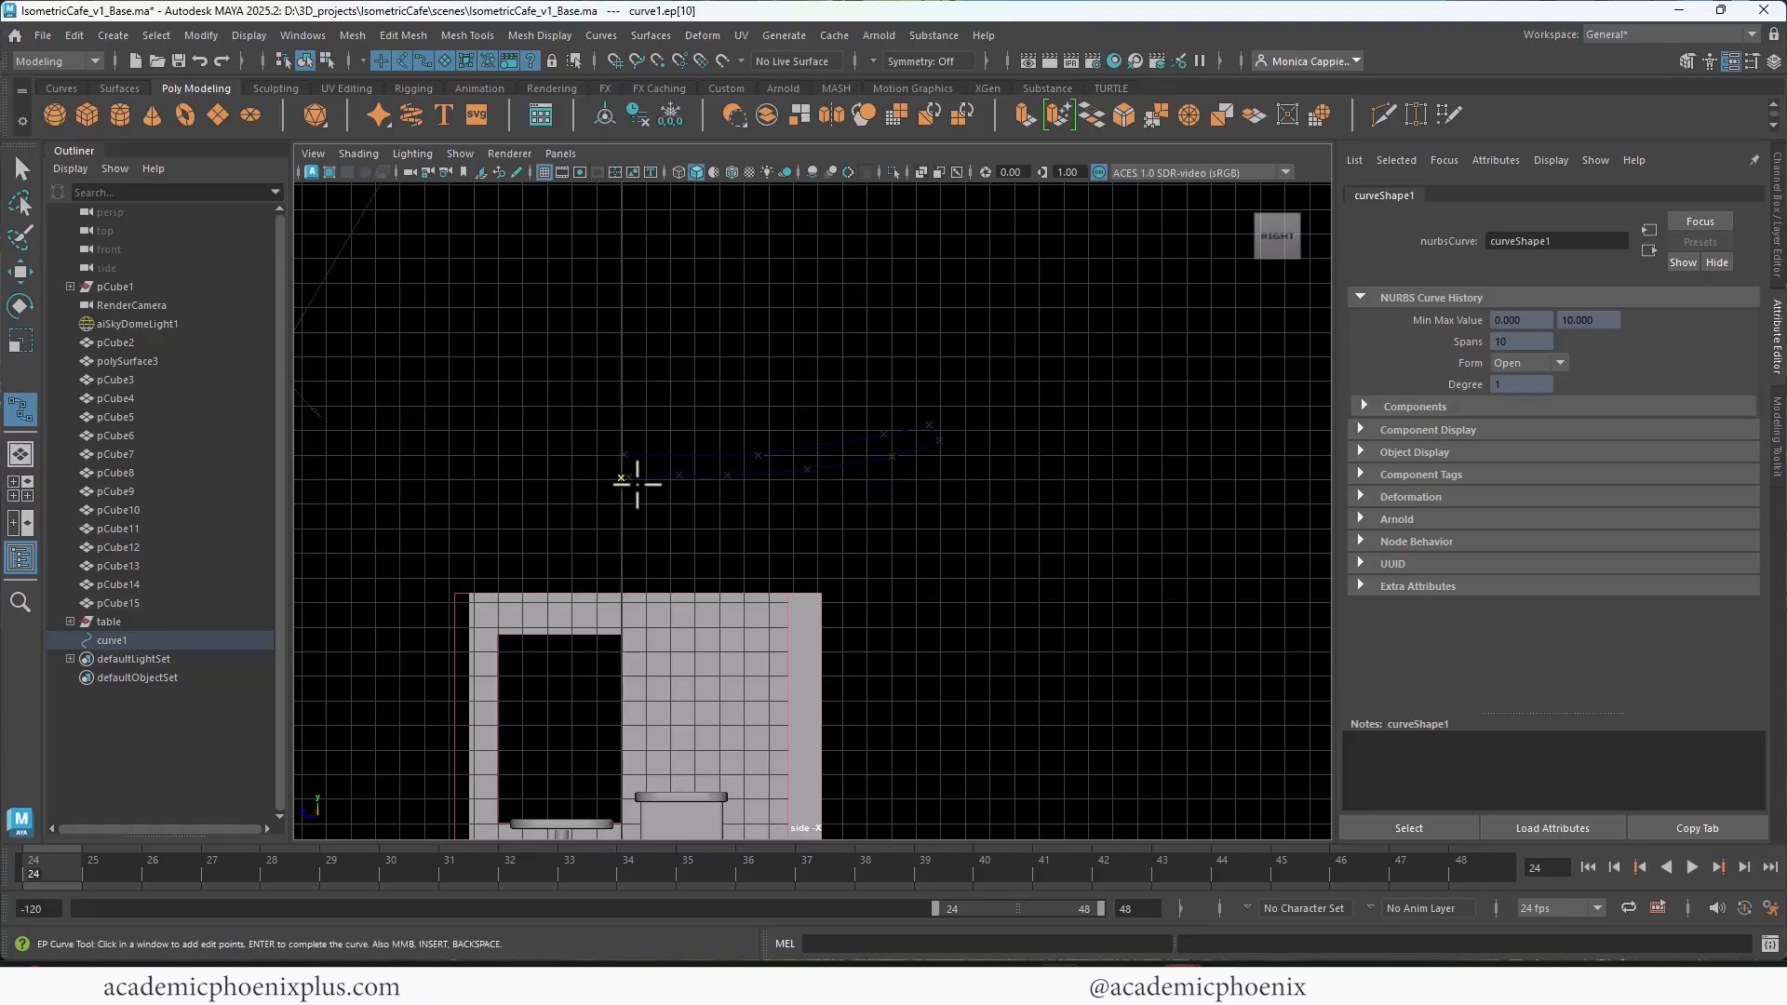
key(Return)
key(w)
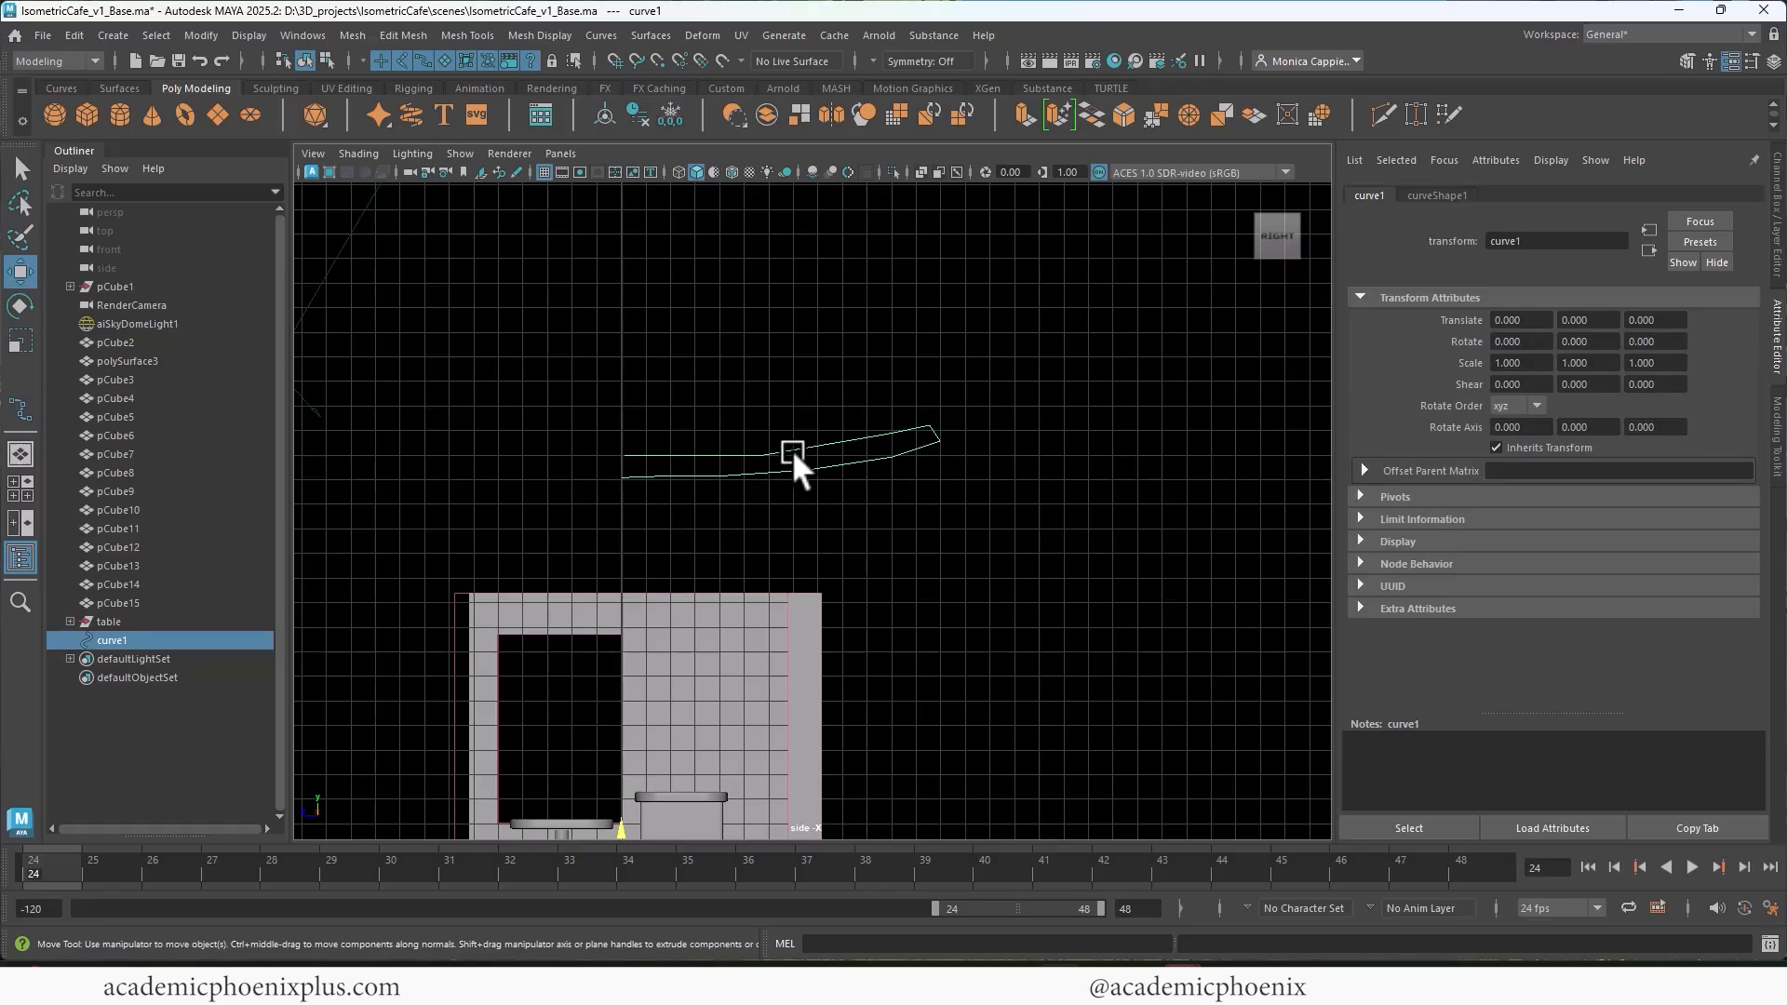
key(Delete)
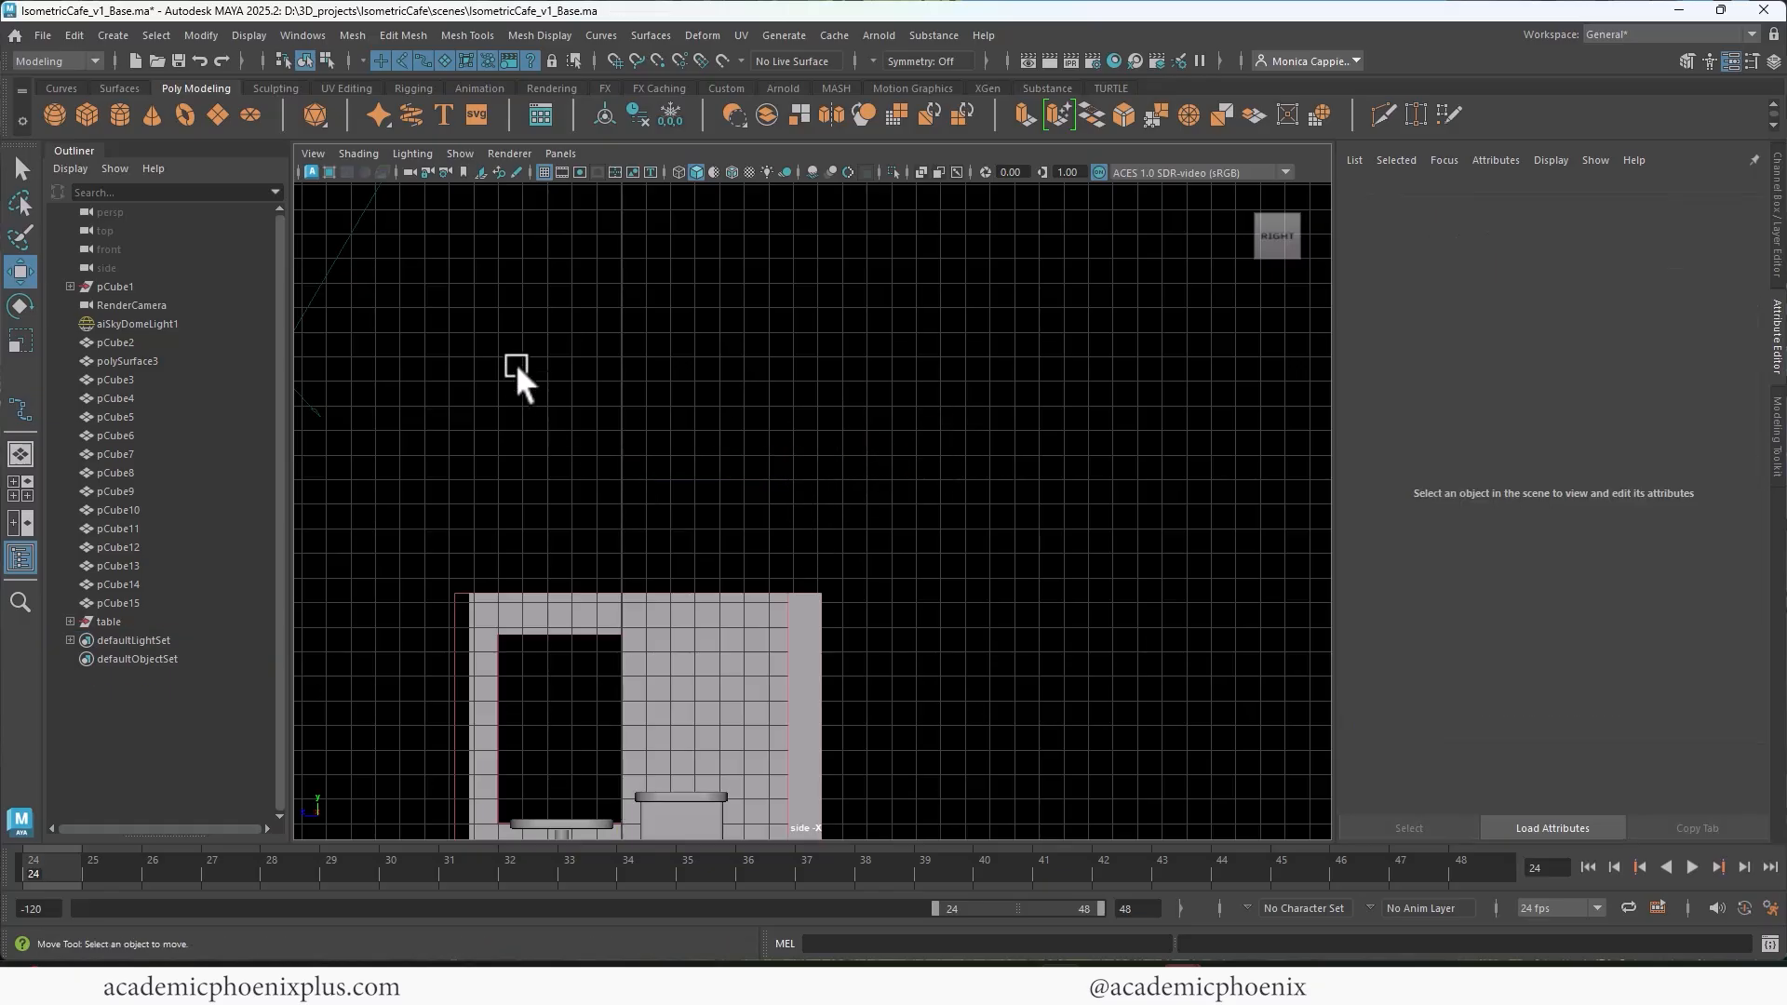
Step: Set the EP Curve Tool's curve degree to 3 Cubic with uniform knot spacing
click(112, 36)
mouse_move(271, 182)
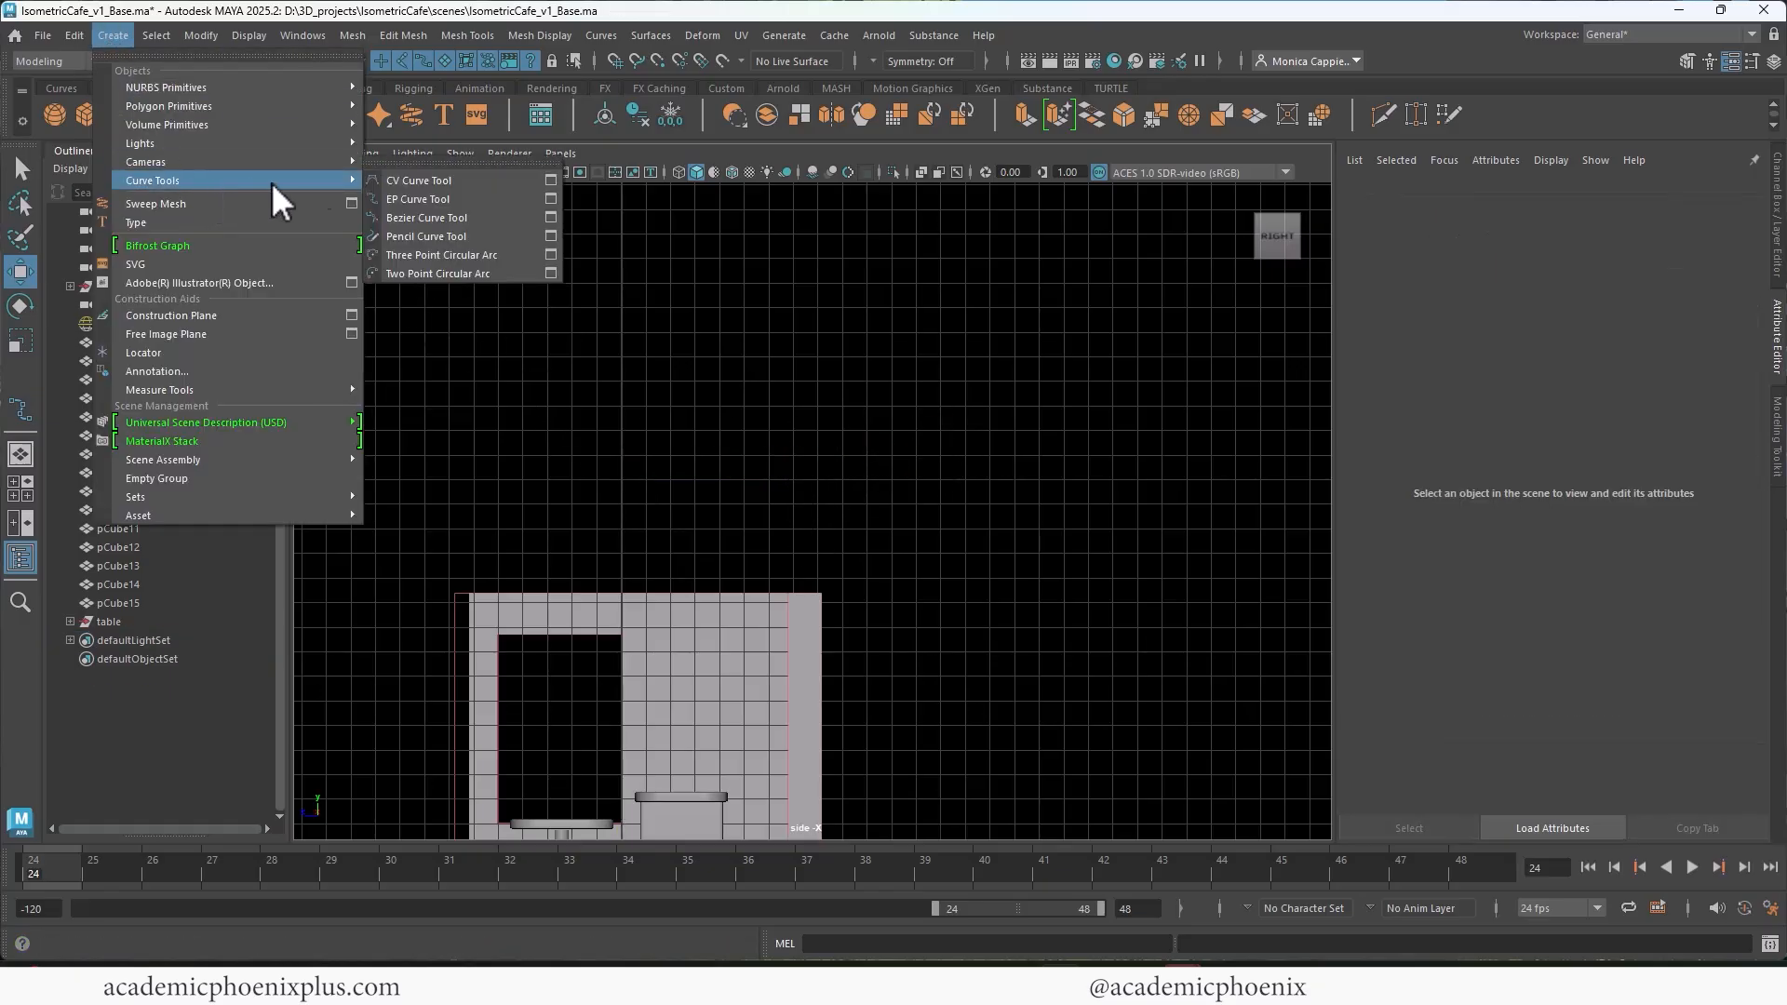
click(551, 197)
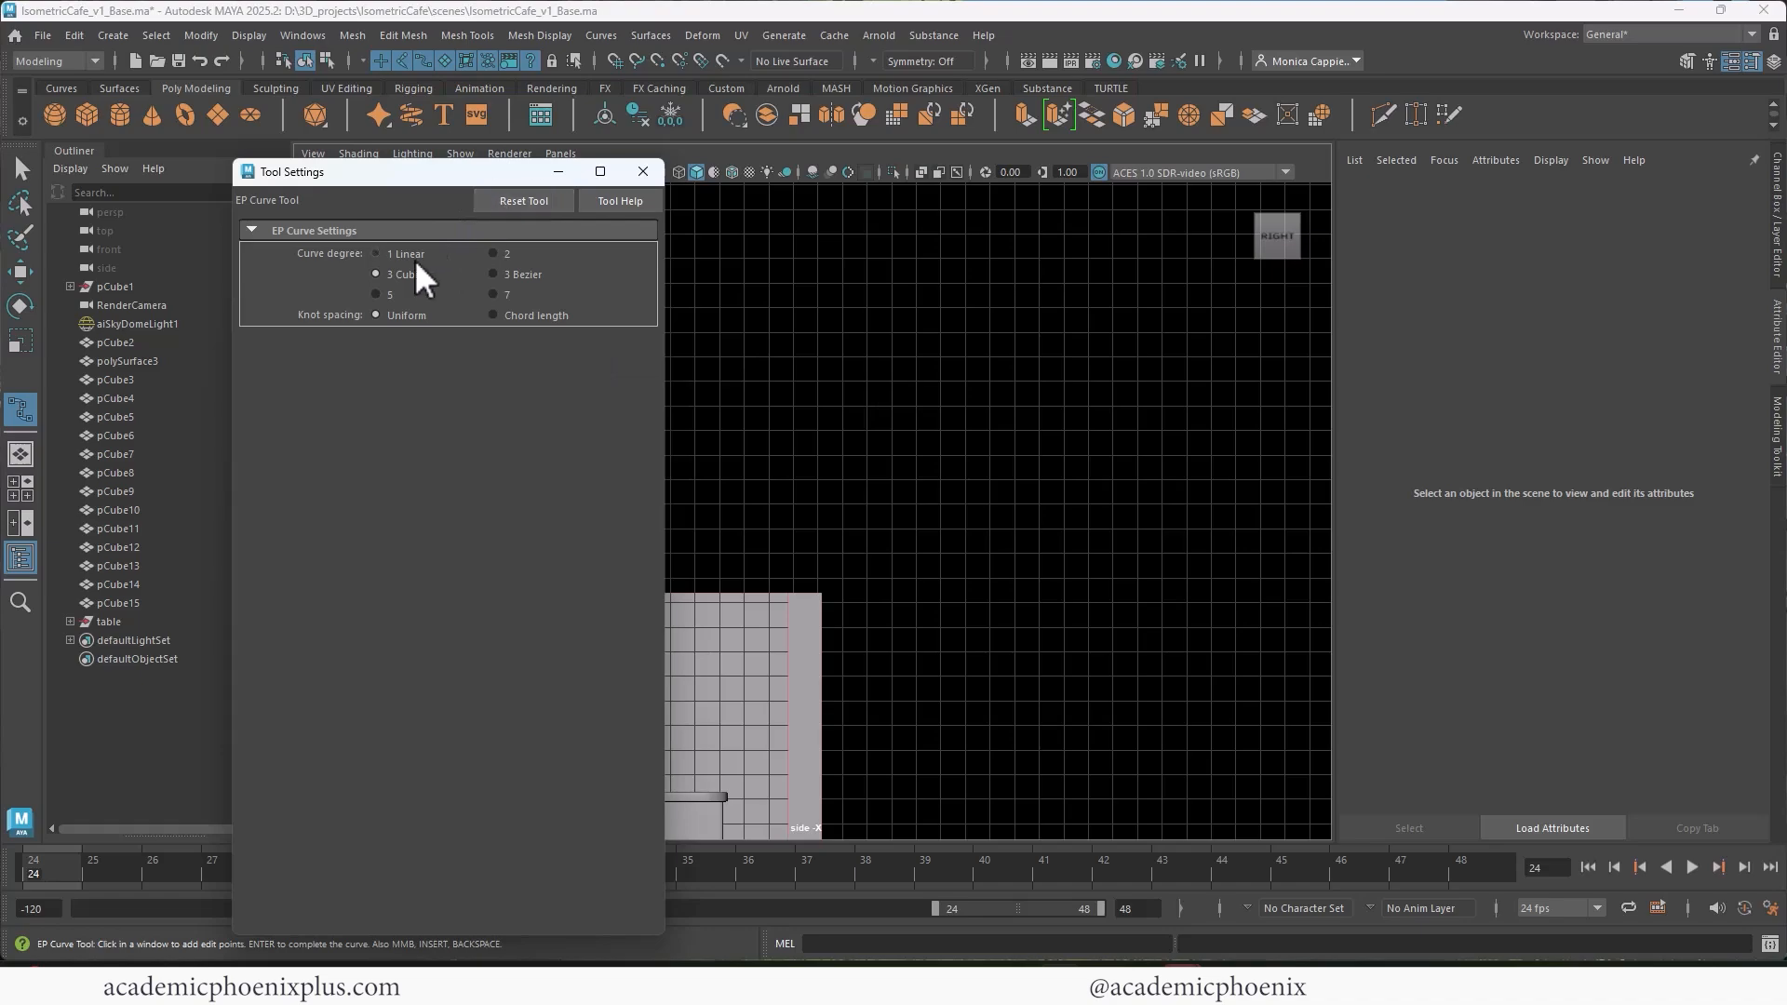
click(642, 171)
Step: Change the side view's background from black to grey for better curve contrast
click(460, 154)
mouse_move(558, 234)
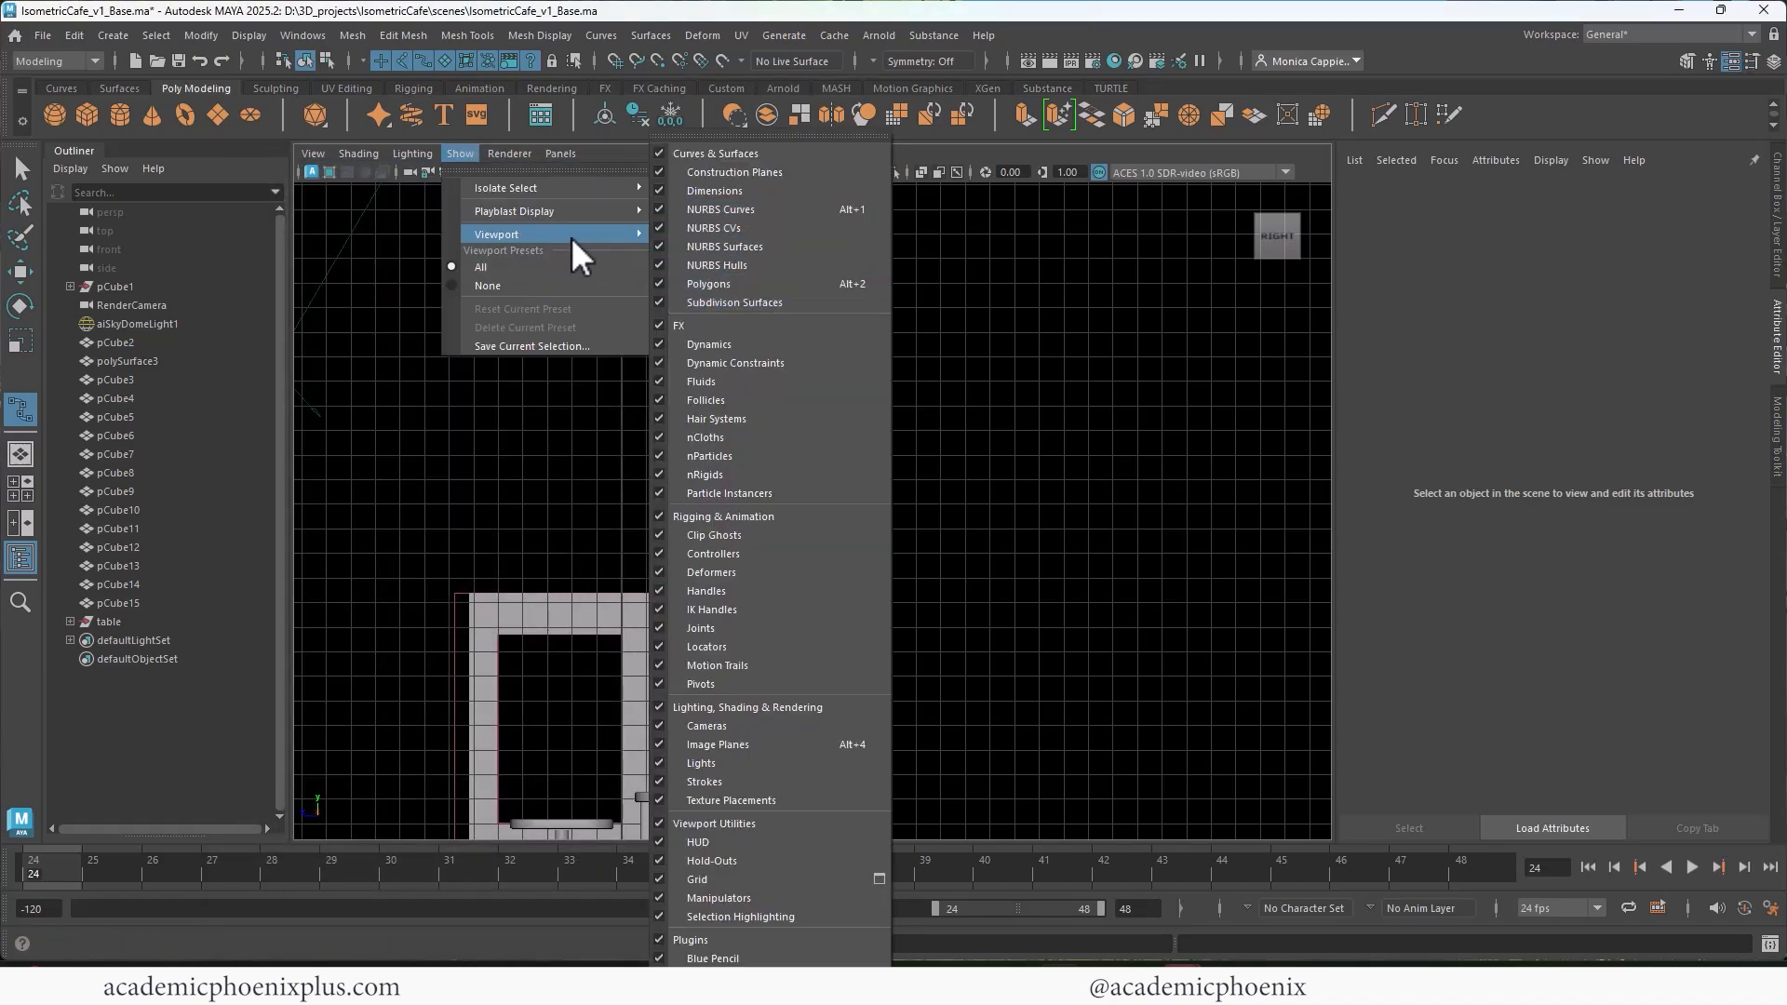
click(735, 762)
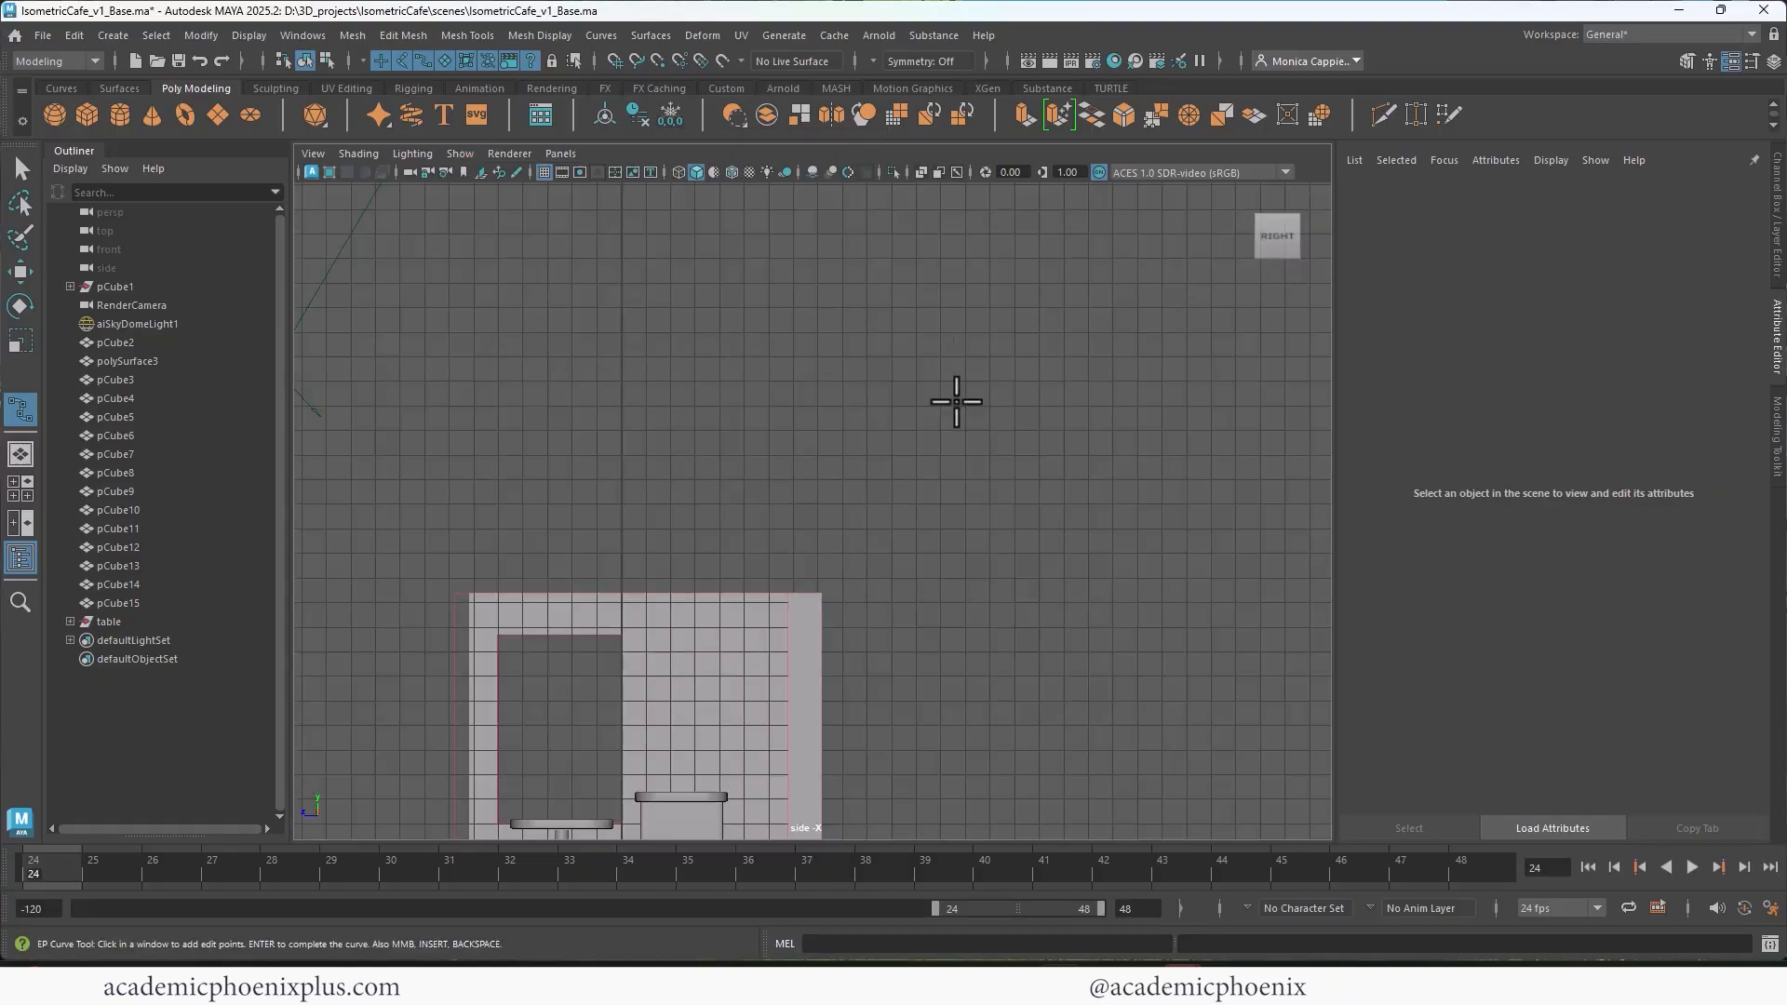
Step: Start a cubic EP curve profile on the vertical centre axis above the room
click(631, 456)
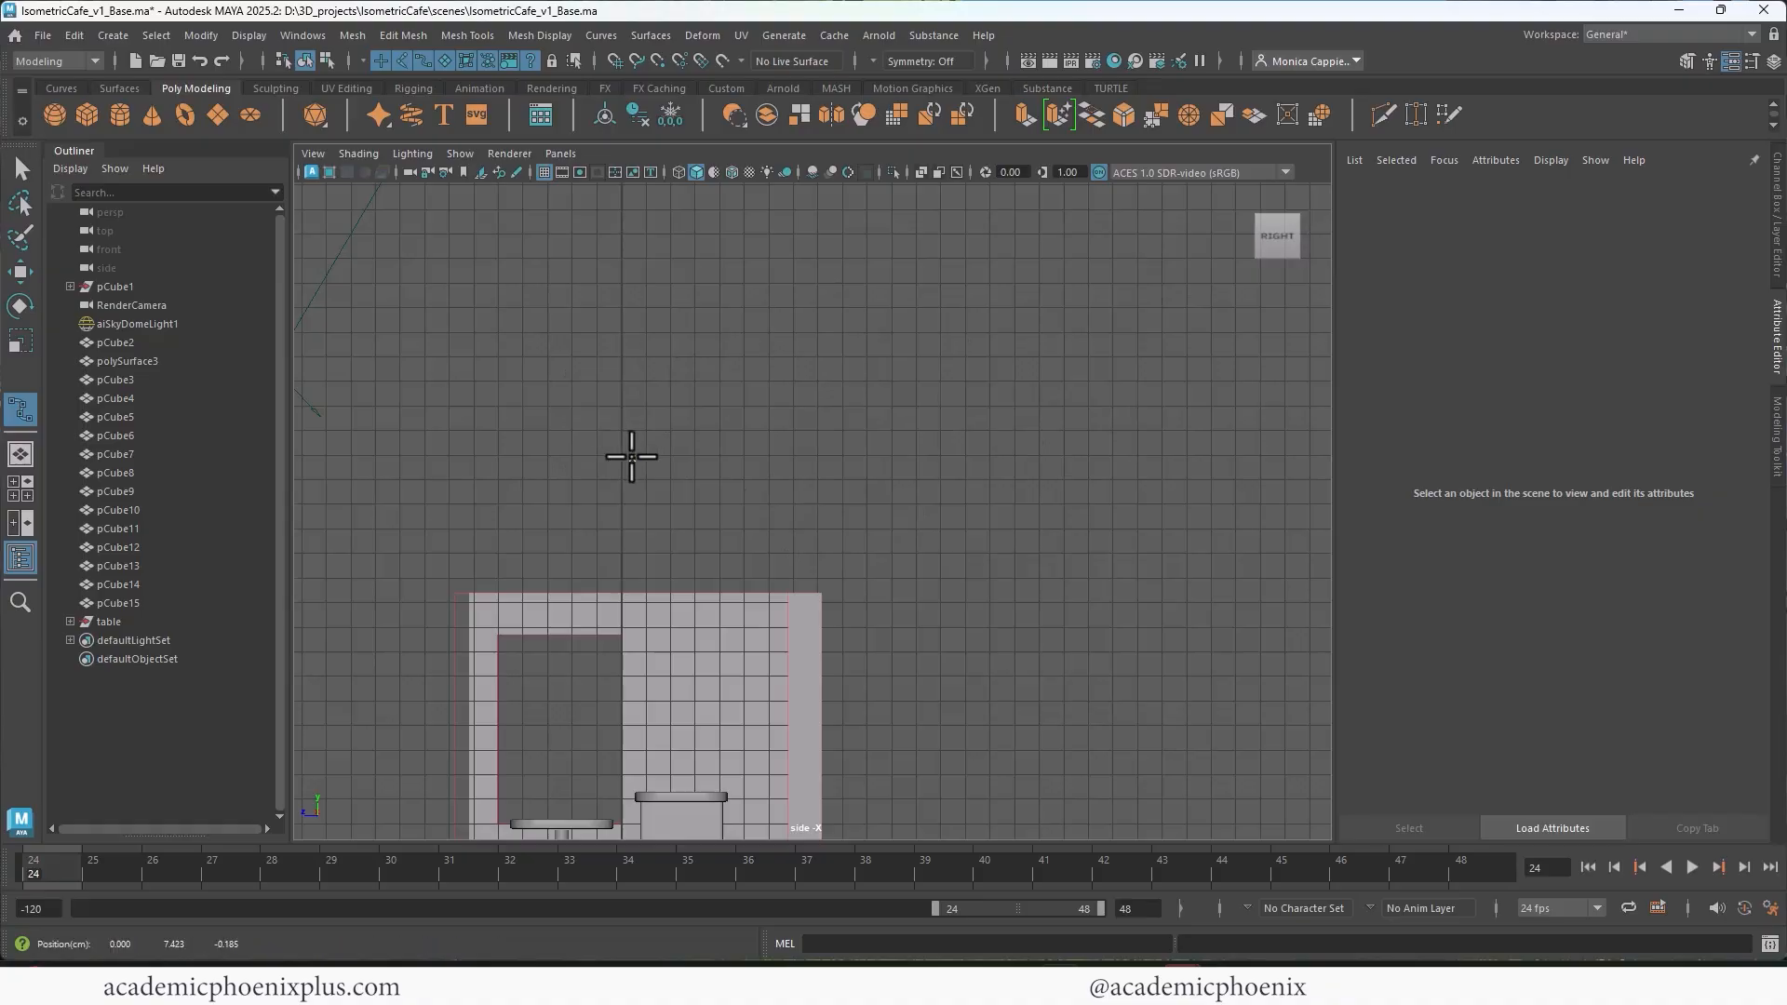
click(623, 453)
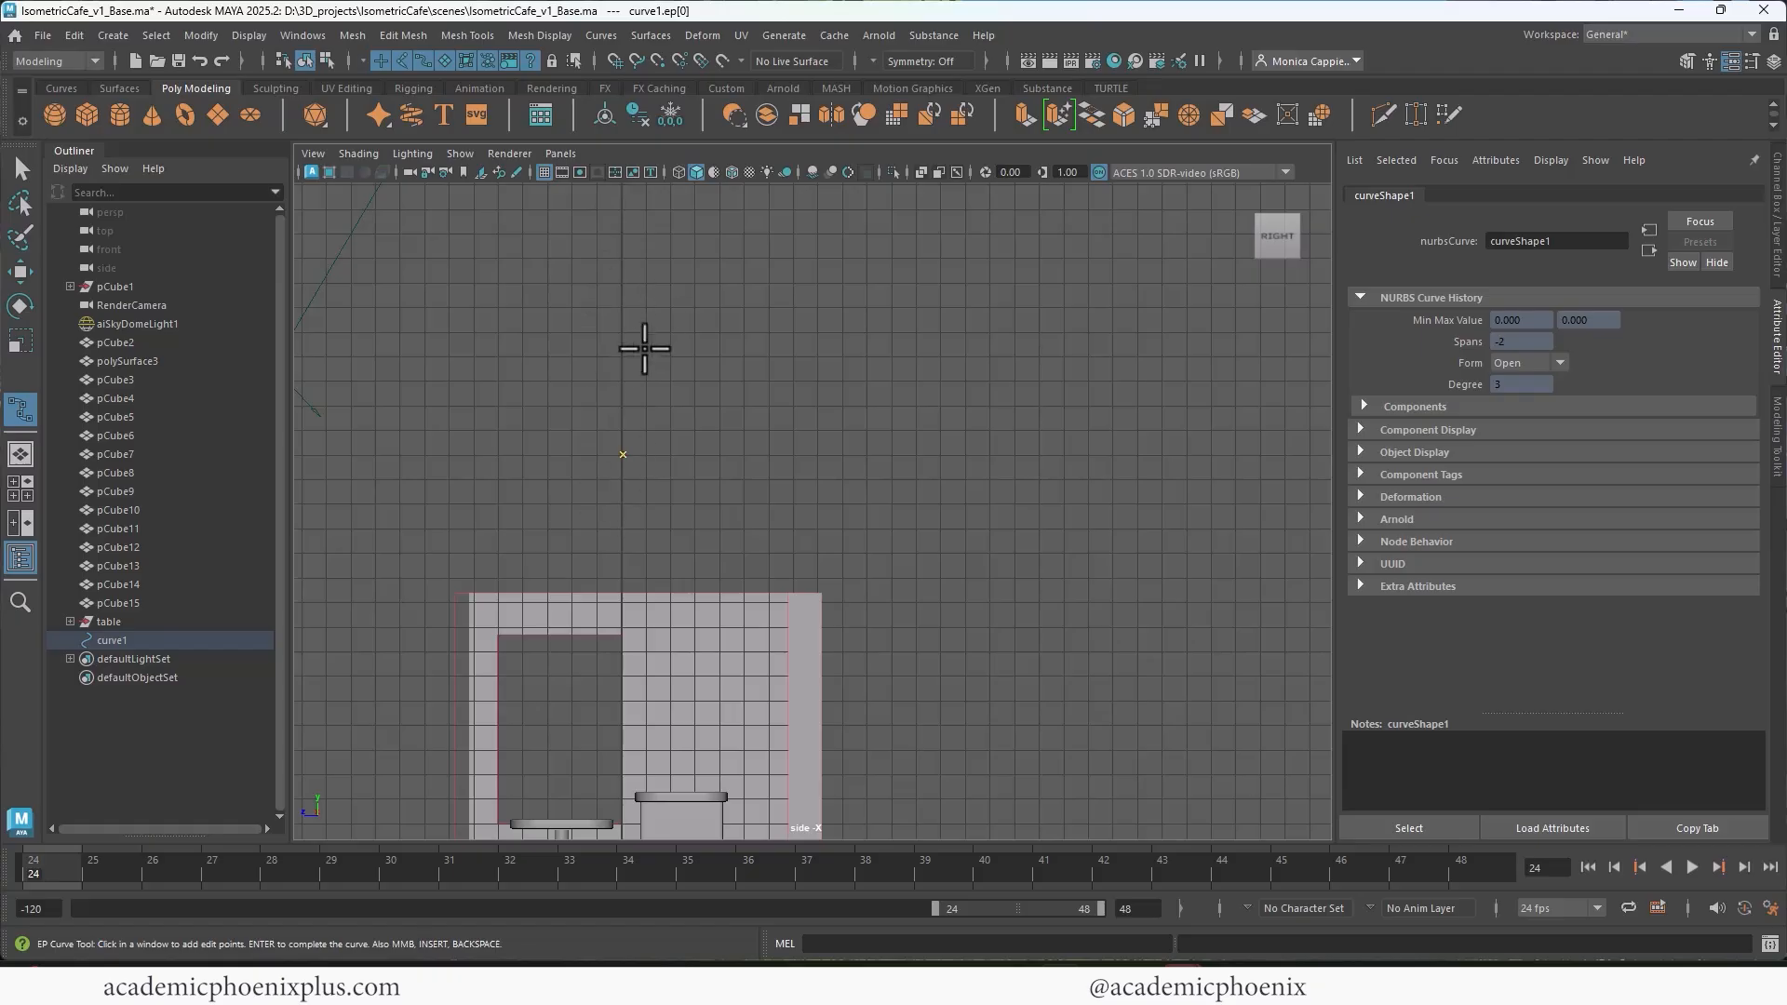
Step: Draw the plate's open cubic profile outward from the centre axis, around a raised rim and back beneath to the axis
drag(667, 468, 897, 450)
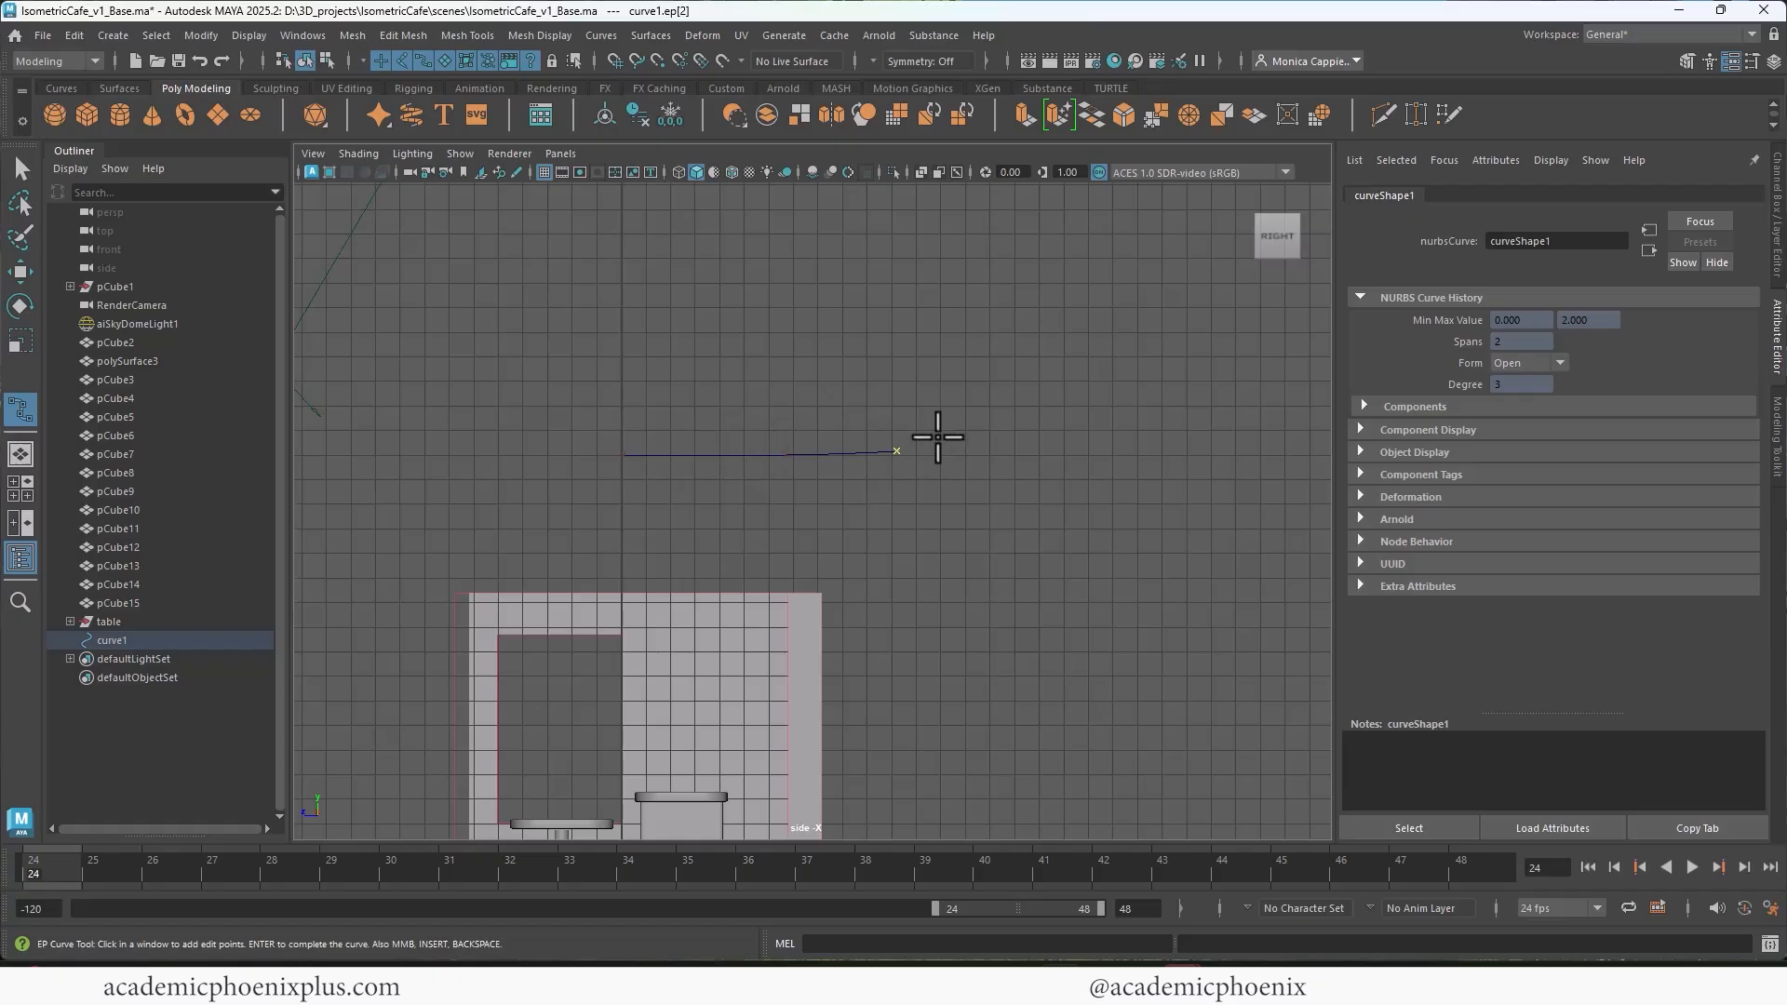
click(942, 439)
click(993, 429)
click(981, 457)
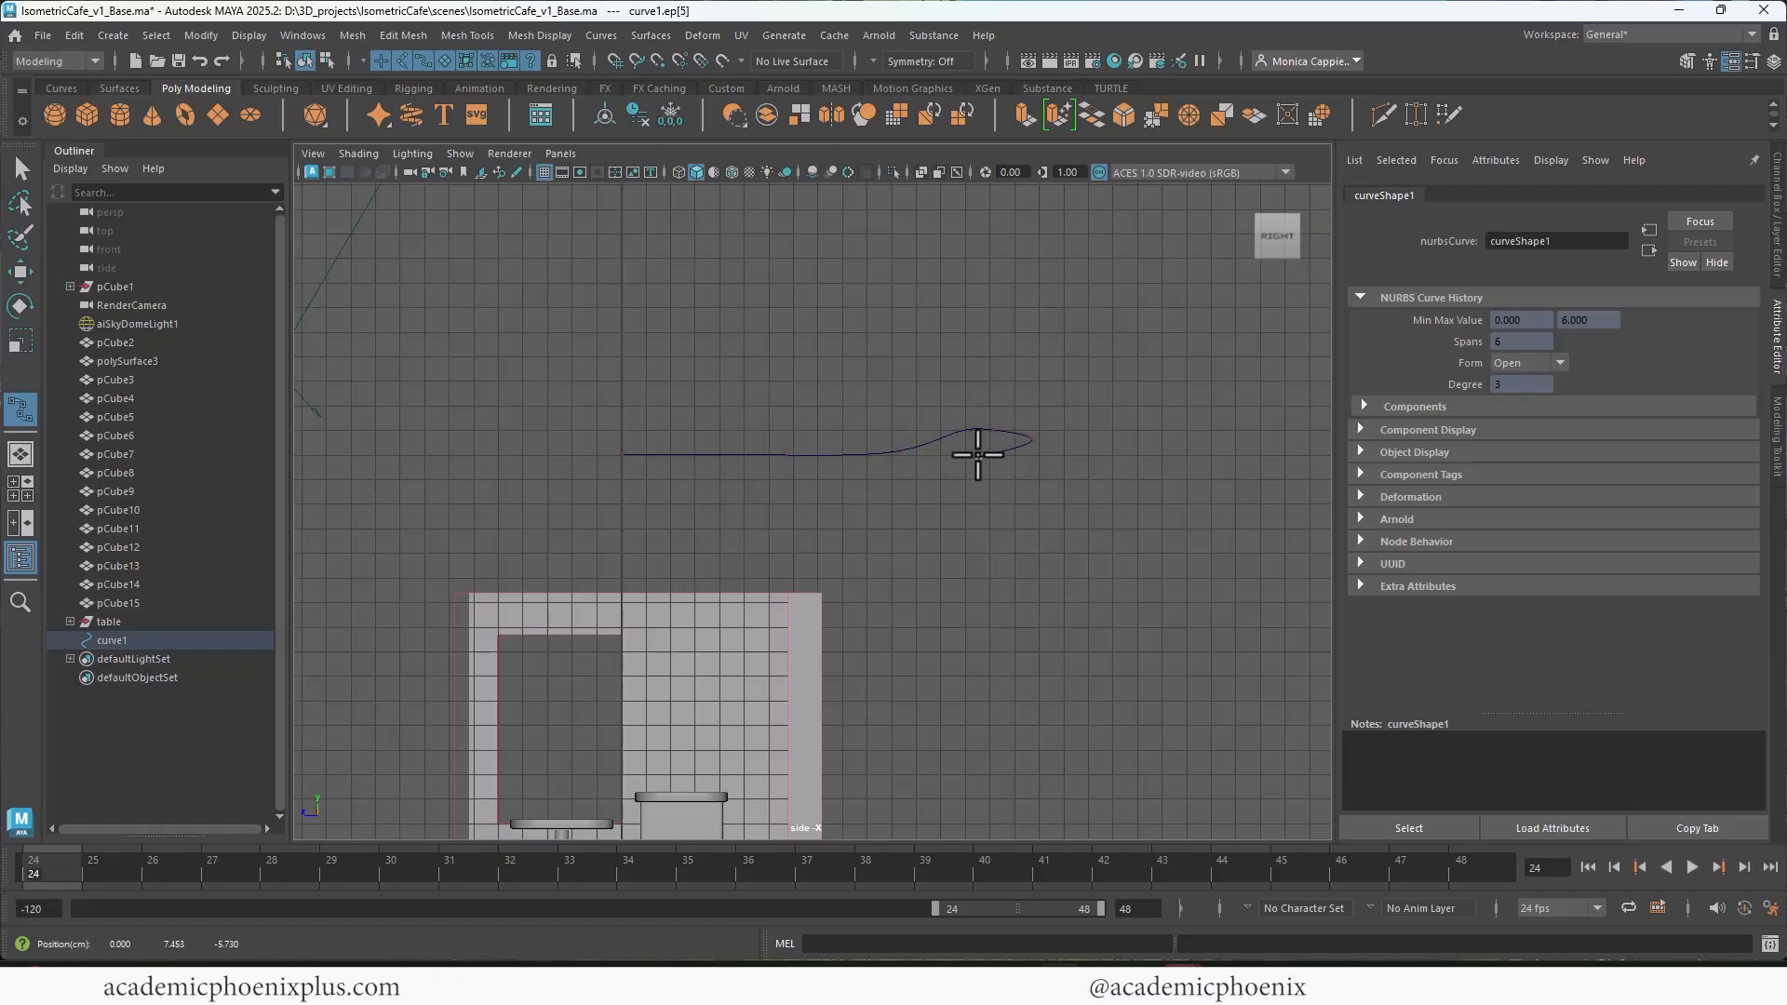
click(916, 467)
click(812, 476)
click(743, 479)
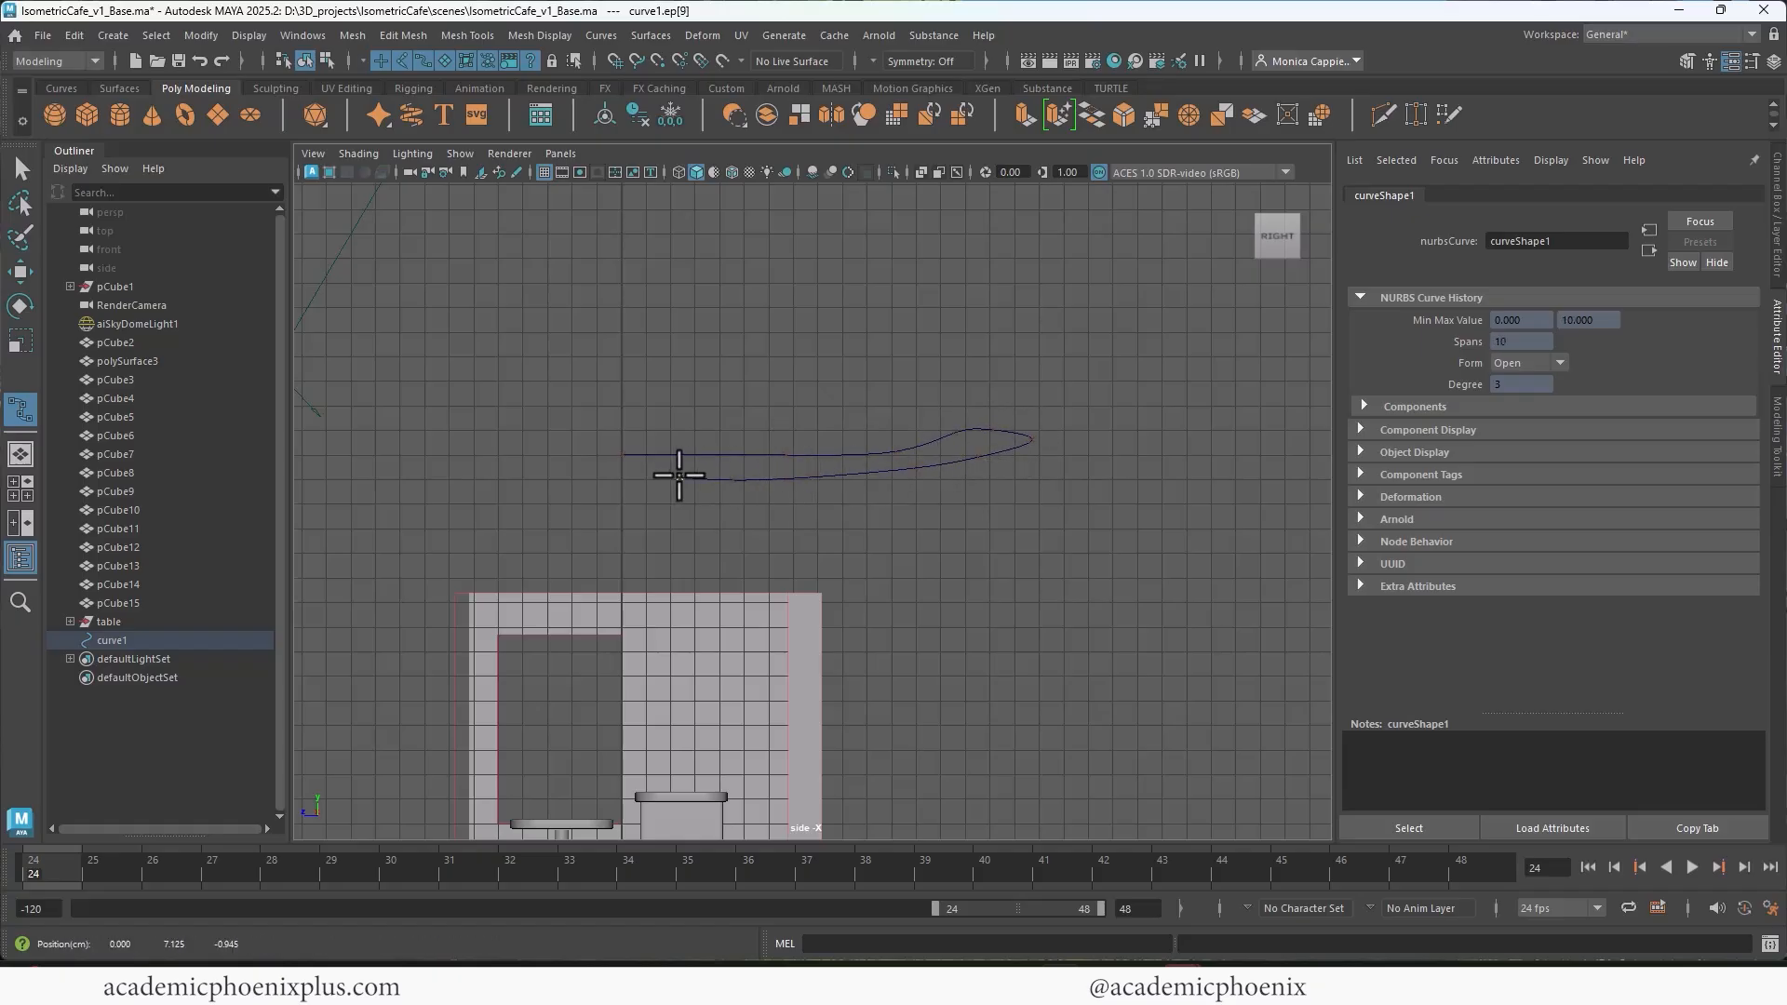
click(675, 478)
key(Return)
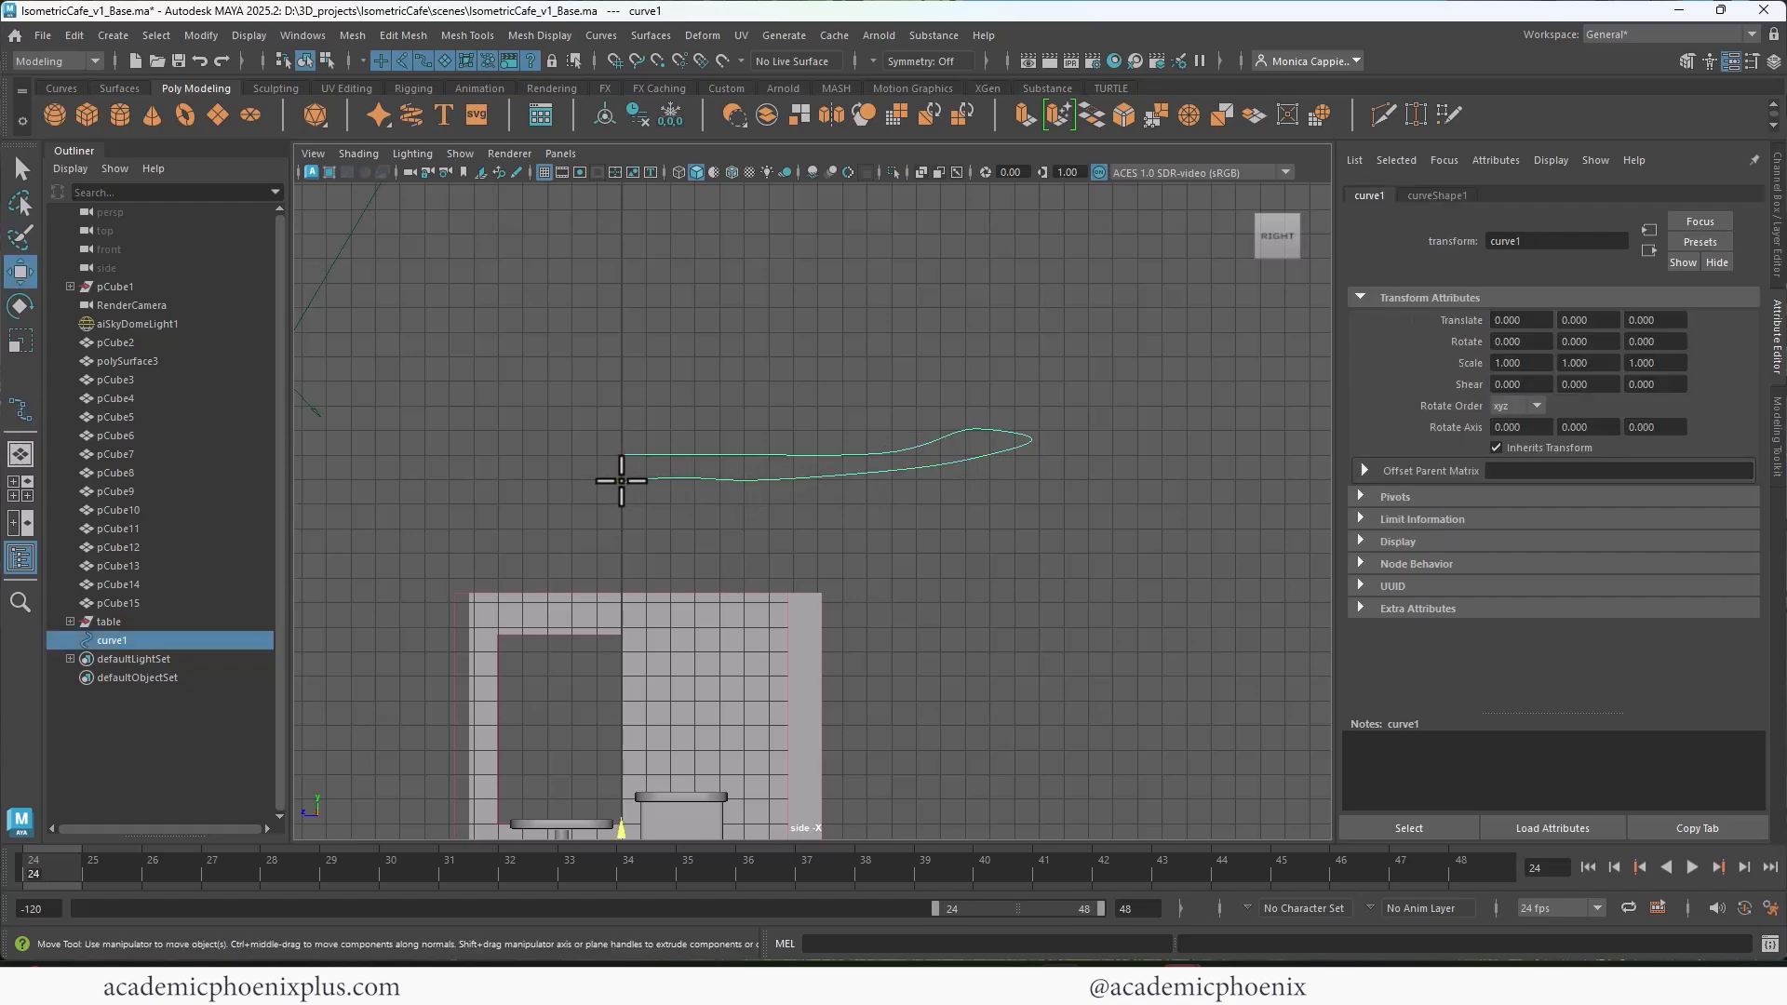
Step: Flatten the inner control vertices on the profile's underside into a horizontal row
key(w)
right_drag(787, 446, 694, 444)
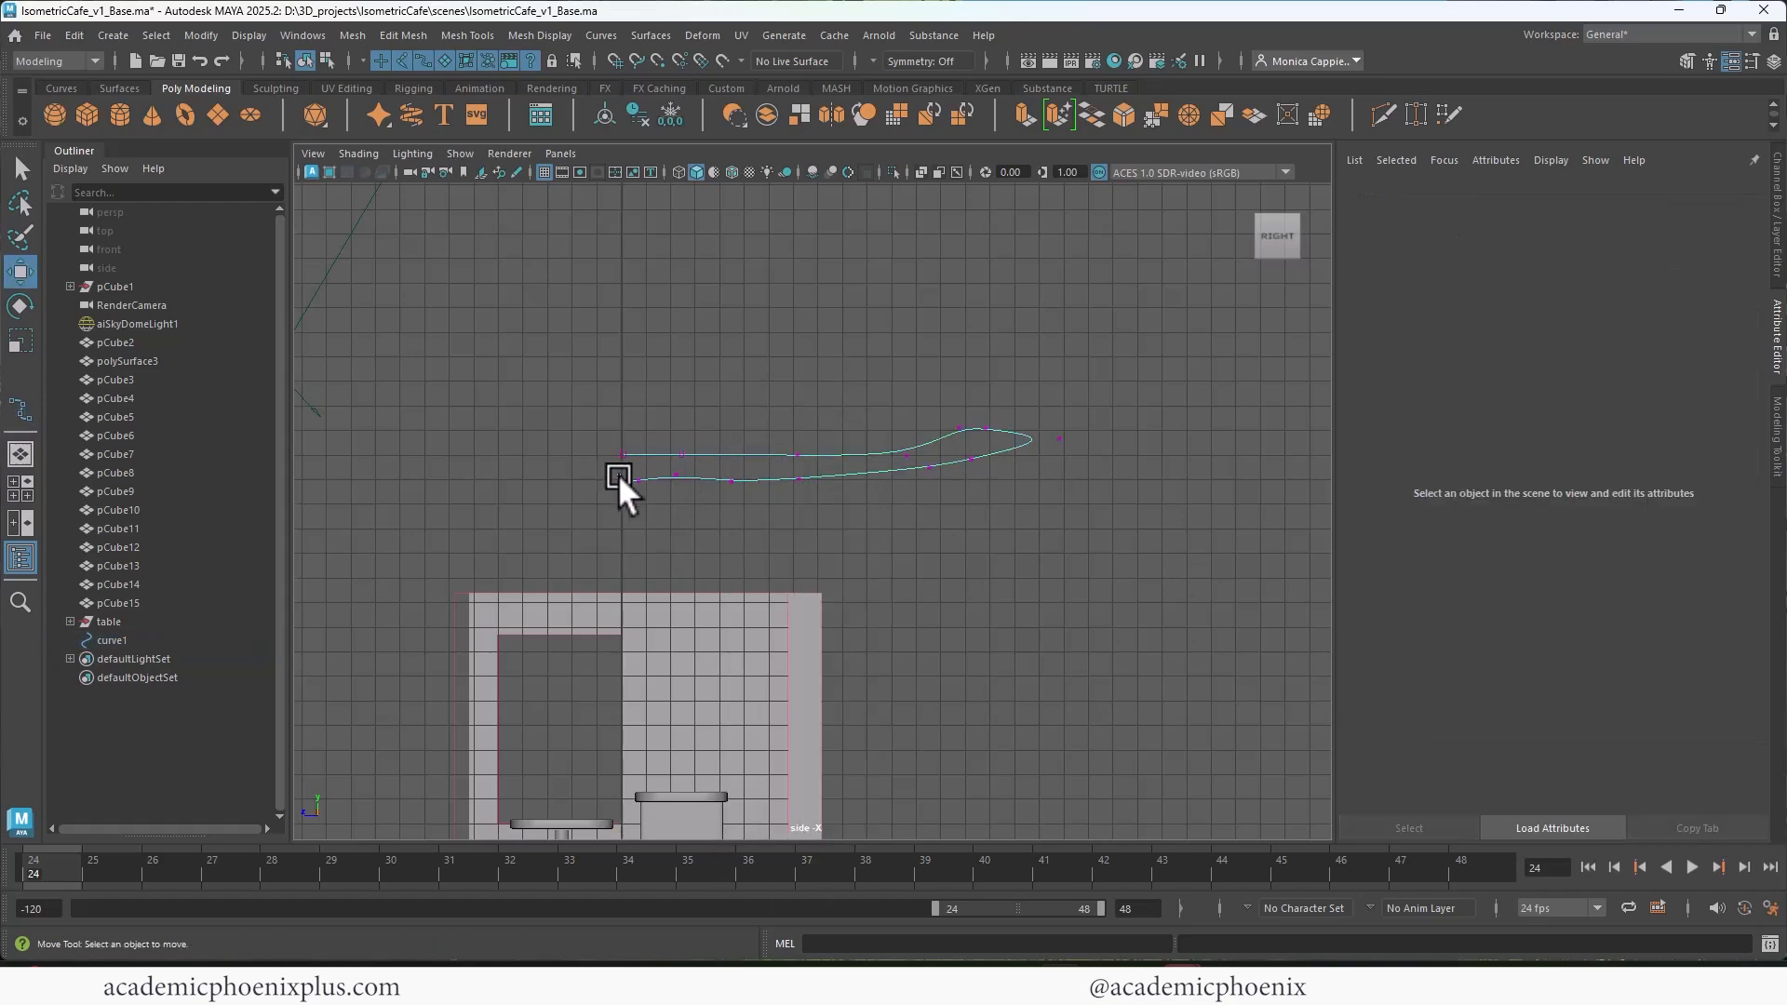
drag(618, 474, 842, 509)
key(r)
drag(710, 397, 710, 426)
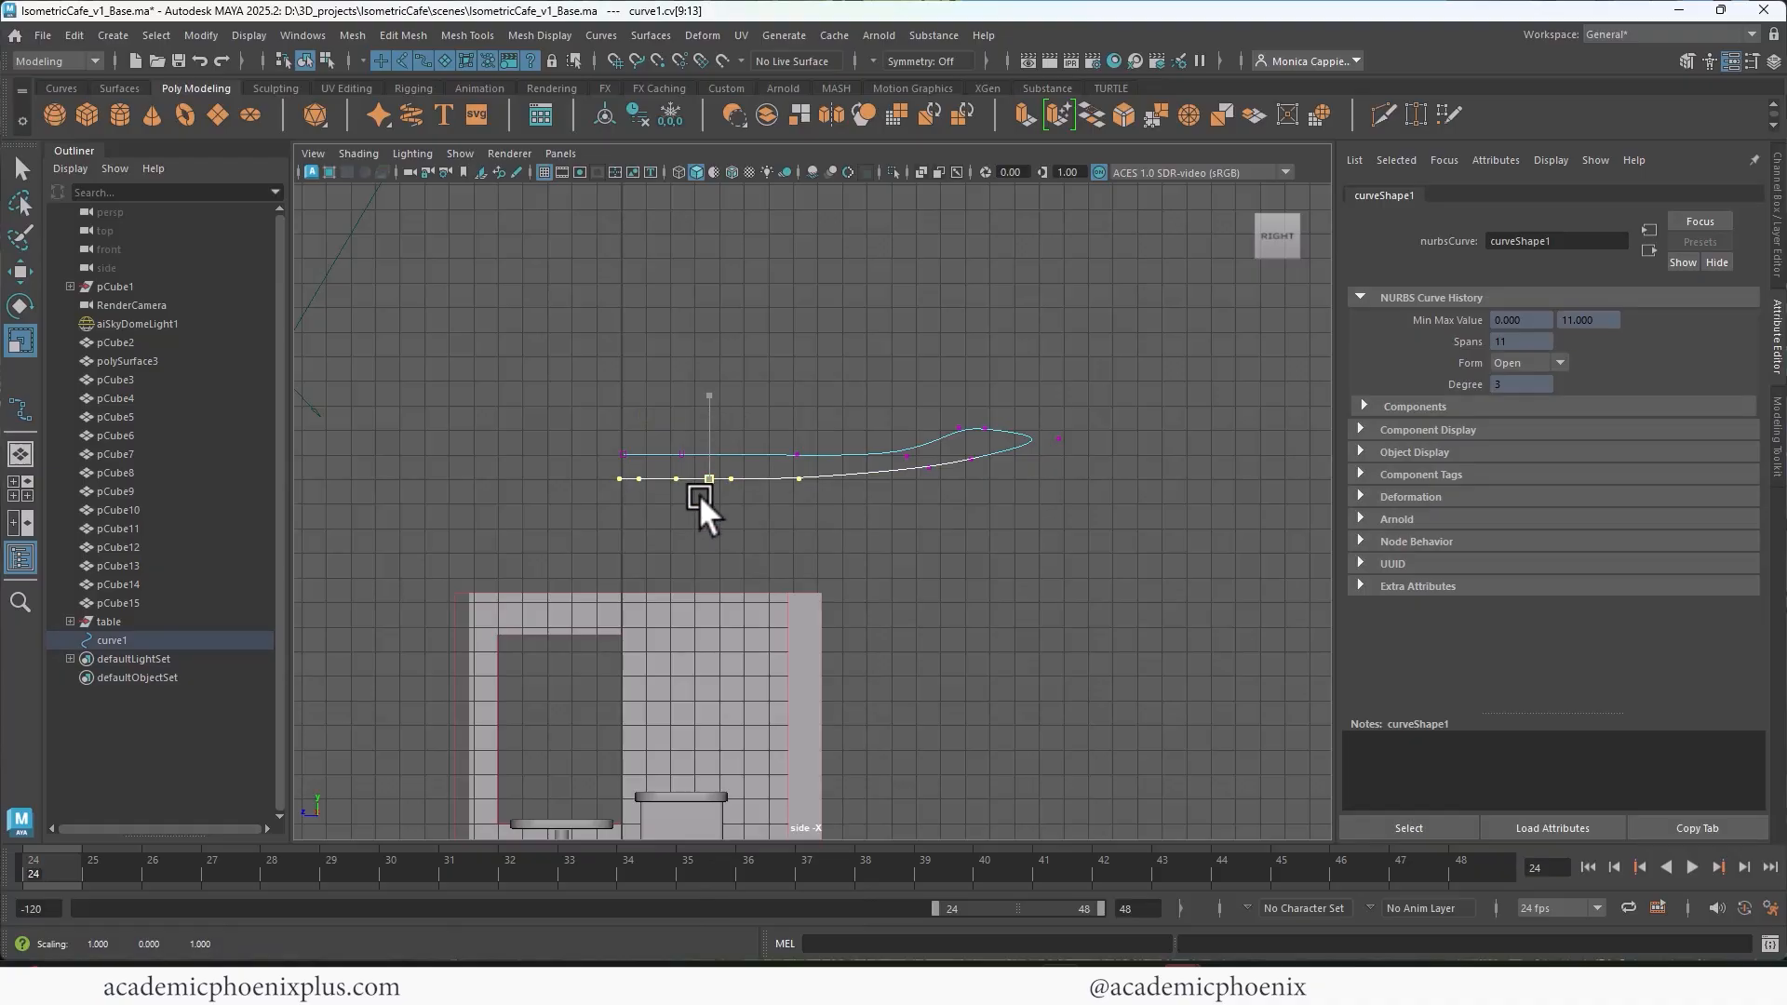
drag(700, 495, 702, 496)
Step: Lower the control vertex on the rim's inner slope and fine-tune the heights of the rim tip and flat upper edge vertices
click(959, 431)
key(w)
drag(961, 349, 961, 367)
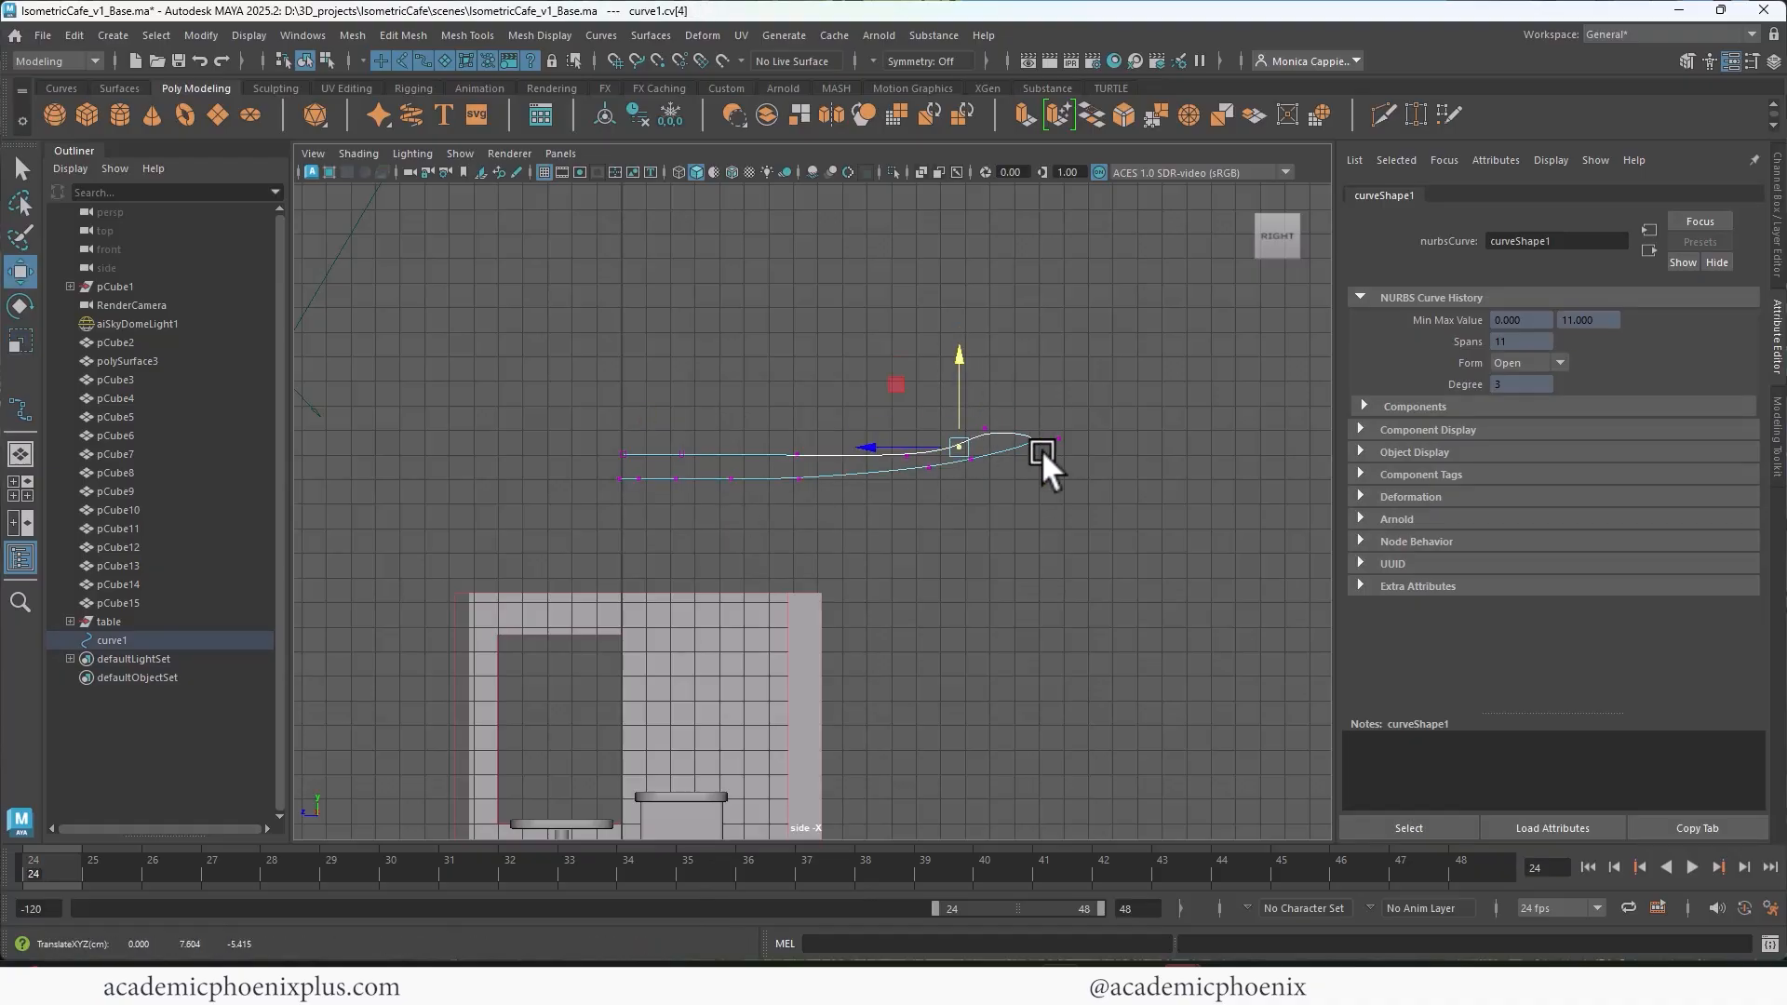
drag(1106, 479, 965, 415)
drag(1007, 351, 1002, 342)
drag(591, 433, 814, 466)
drag(710, 361, 706, 370)
right_drag(717, 373, 782, 326)
Step: Try moving the profile curve up by 3.673 units in the perspective view
key(space)
key(space)
alt+middle_drag(965, 272, 889, 528)
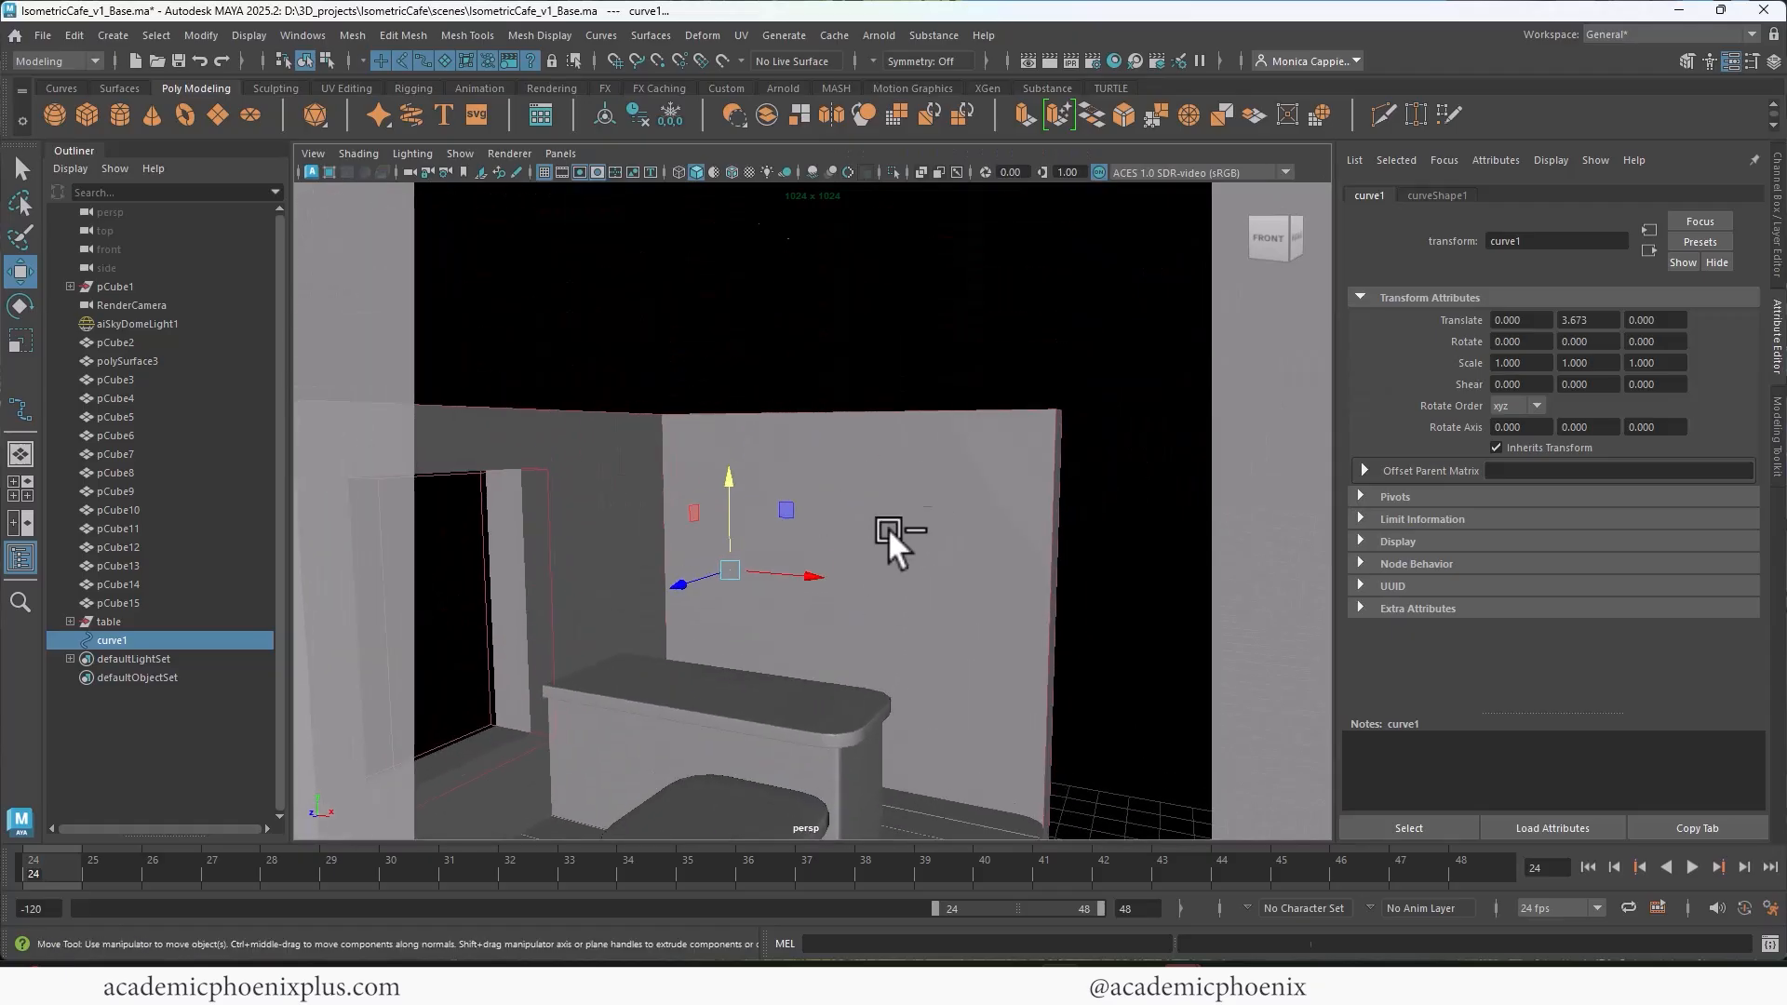
key(ctrl+z)
Step: Select the profile curve and move its pivot to the curve's inner end on the vertical centre axis
click(851, 254)
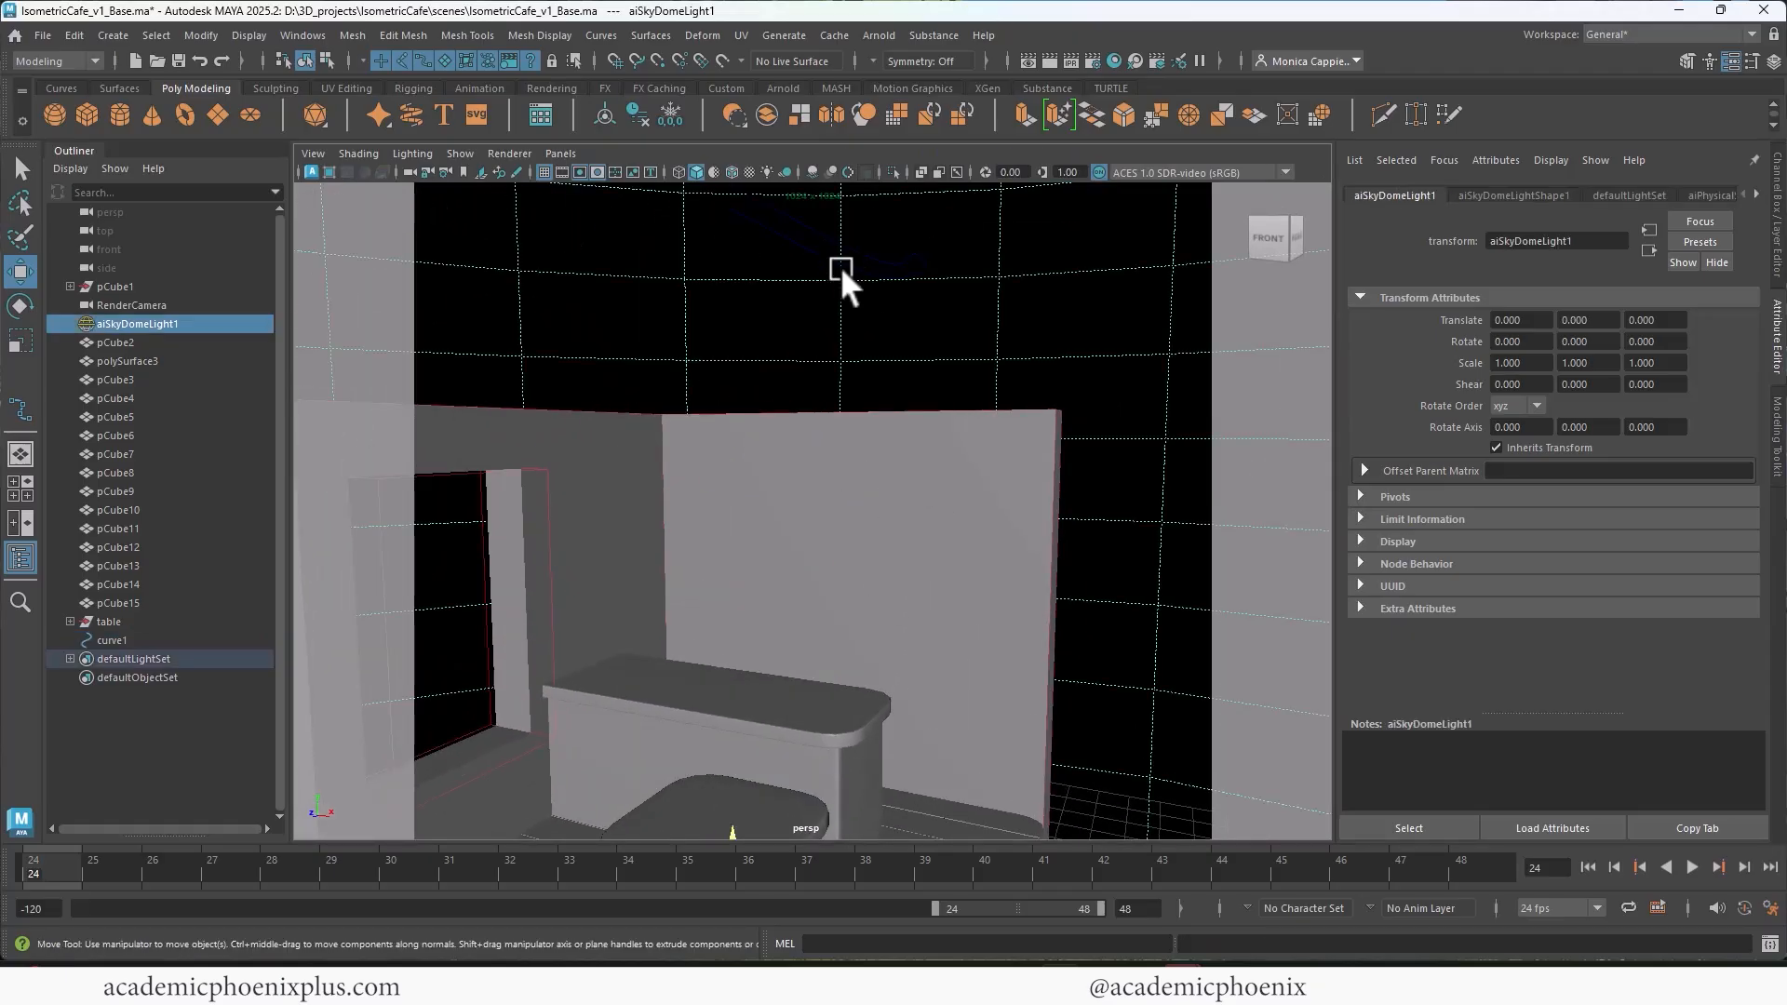
click(877, 252)
alt+drag(820, 365, 901, 352)
key(space)
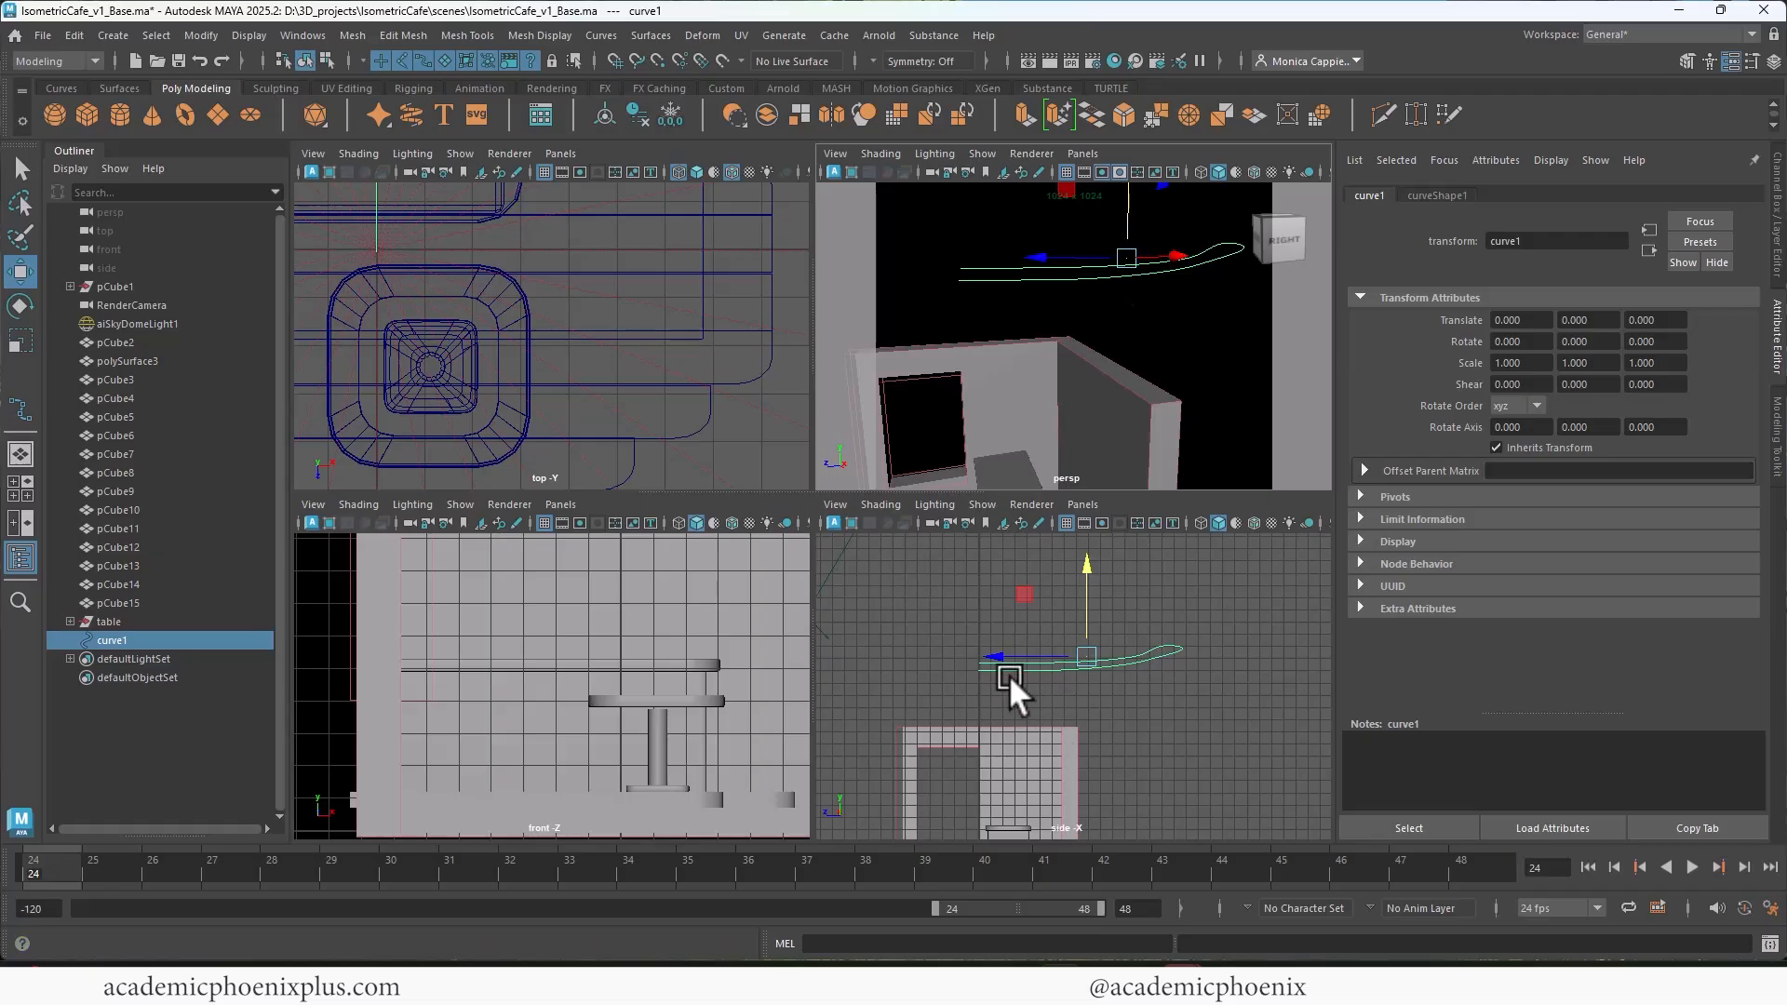
scroll(1043, 670, up, 3)
key(d)
drag(1090, 646, 902, 639)
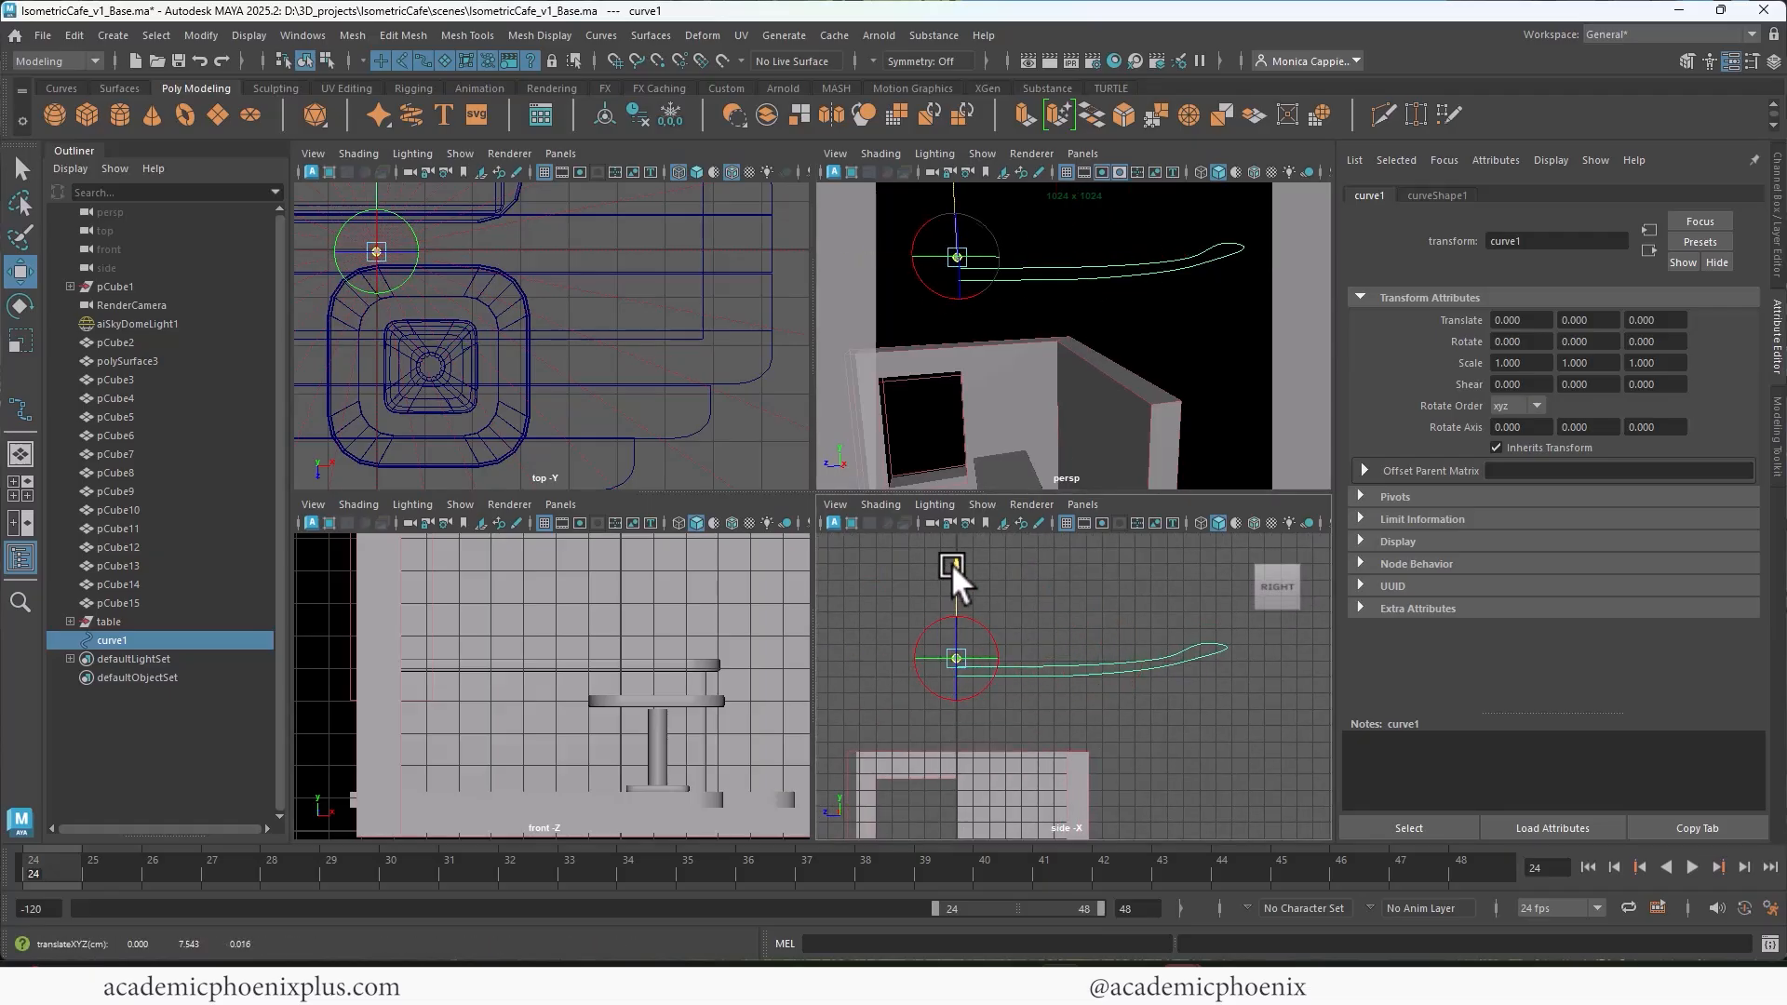
key(d)
key(space)
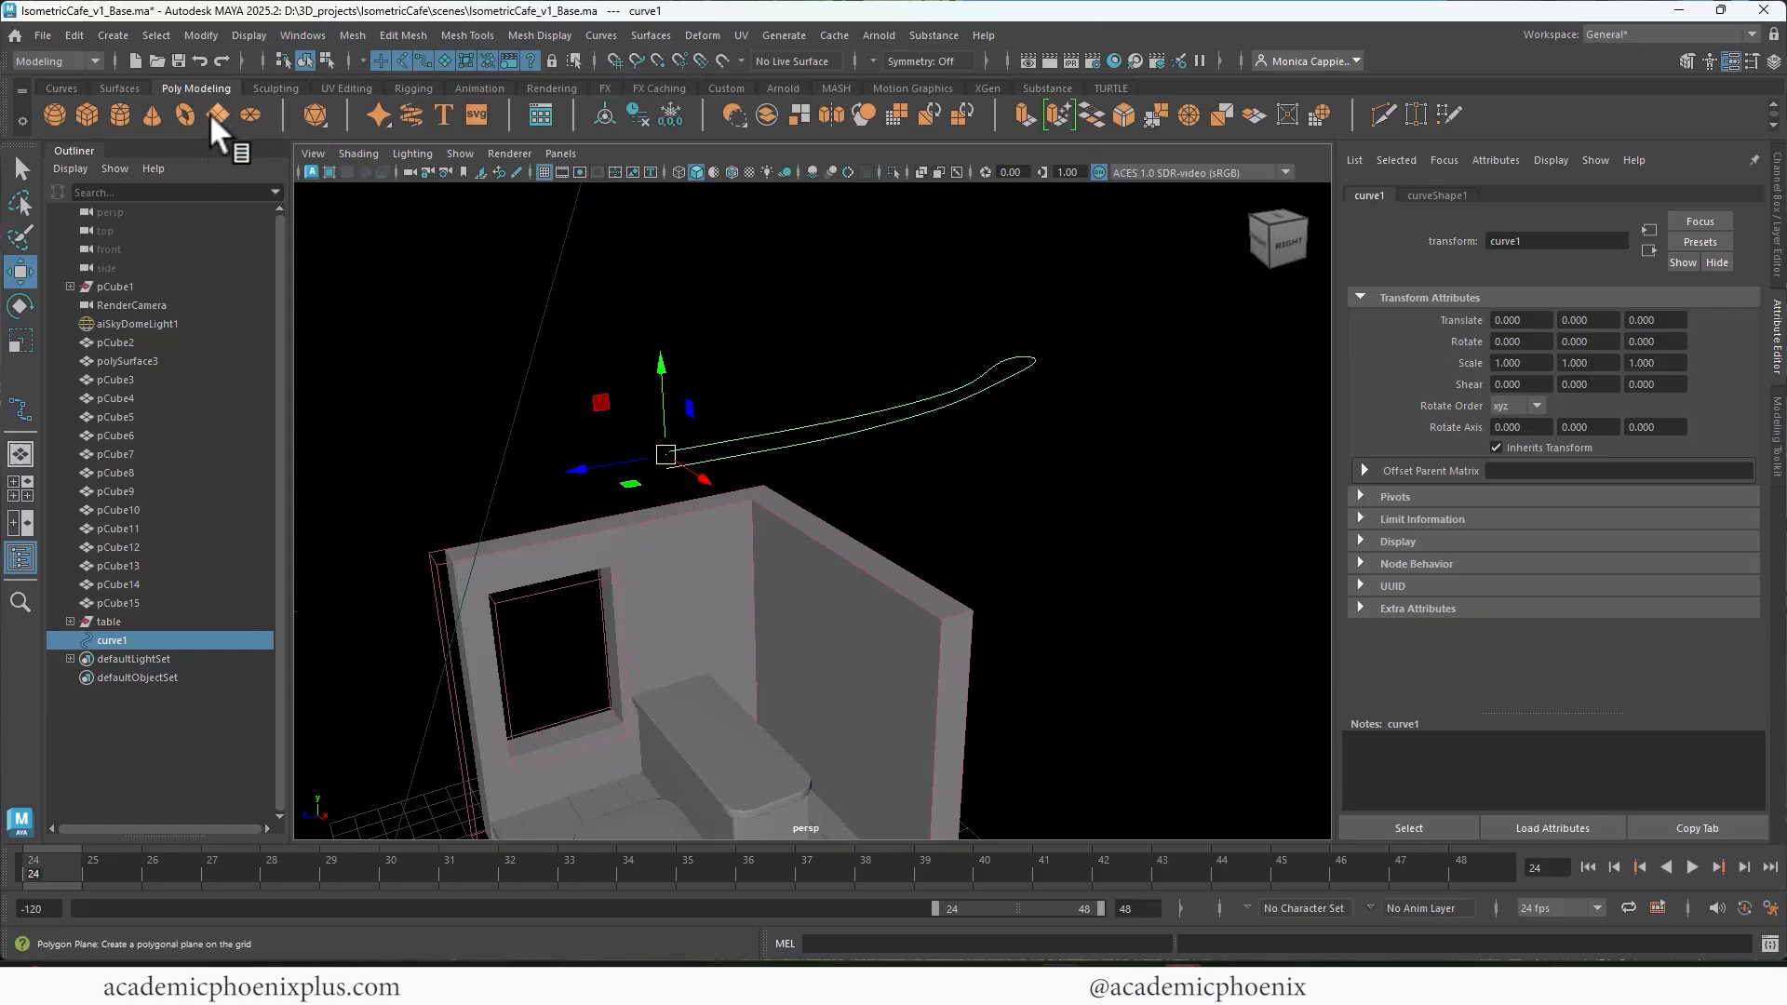
Step: Revolve the profile curve 360 degrees around the Y axis into a plate surface
click(65, 88)
click(127, 85)
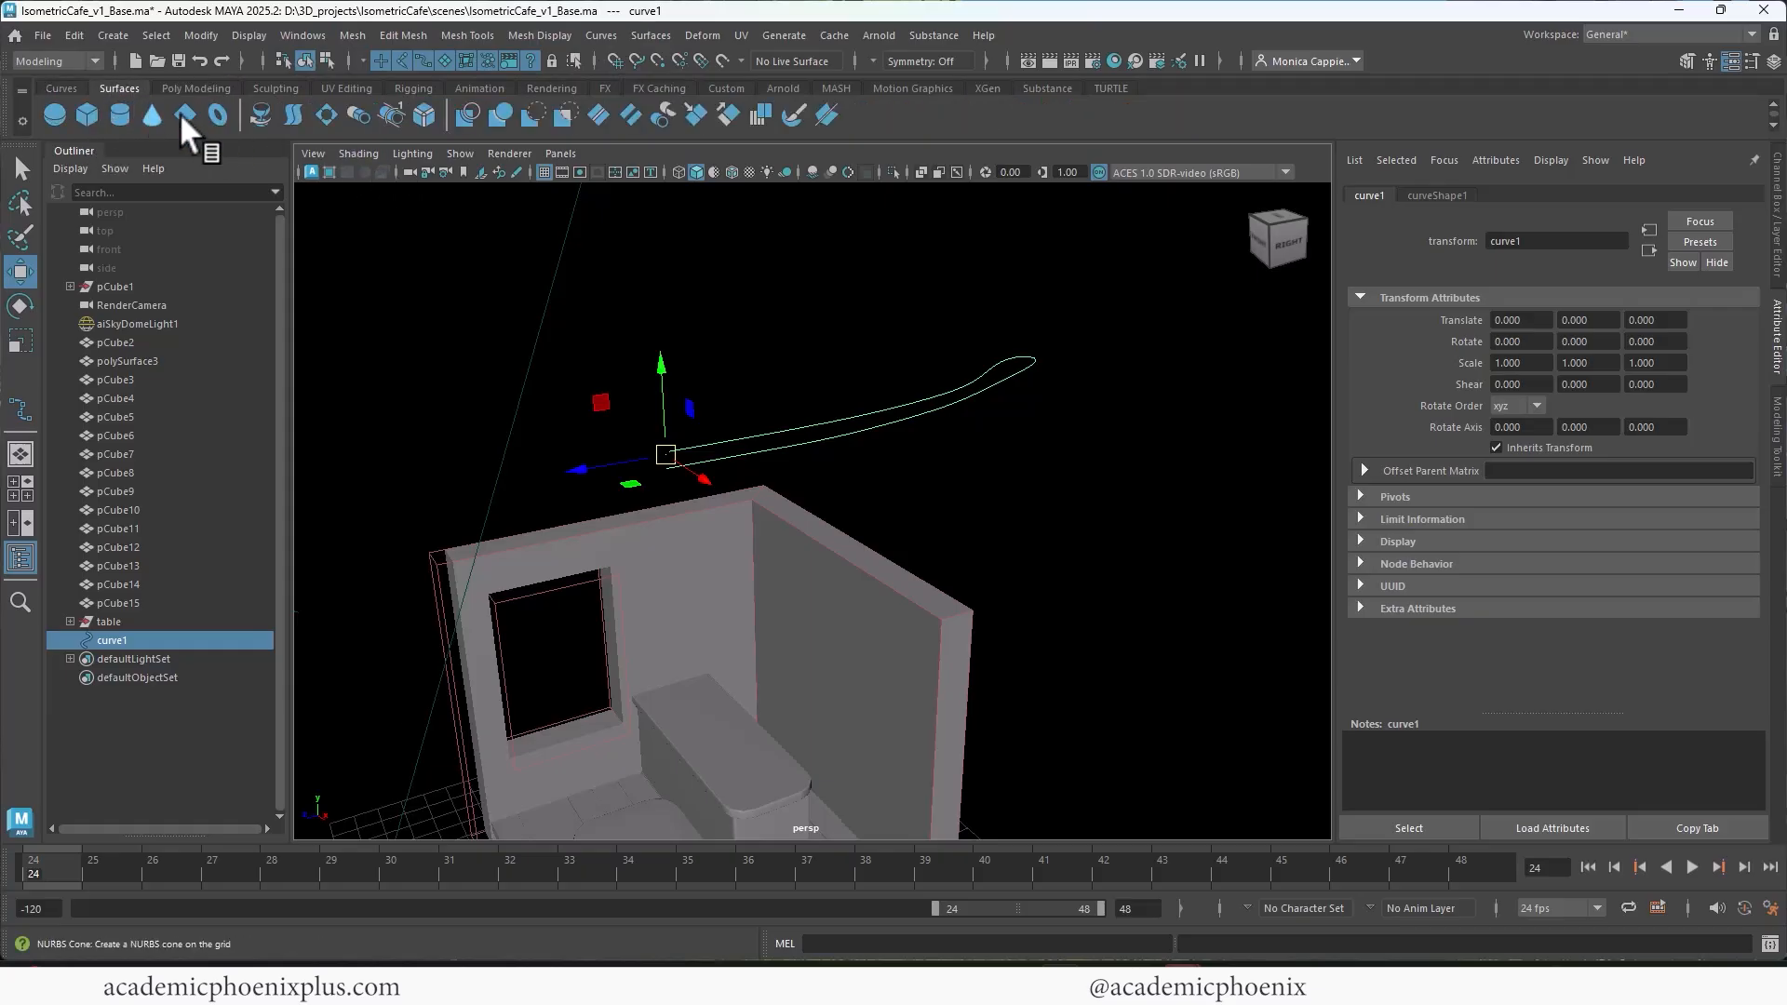
click(263, 111)
alt+middle_drag(834, 401, 1046, 505)
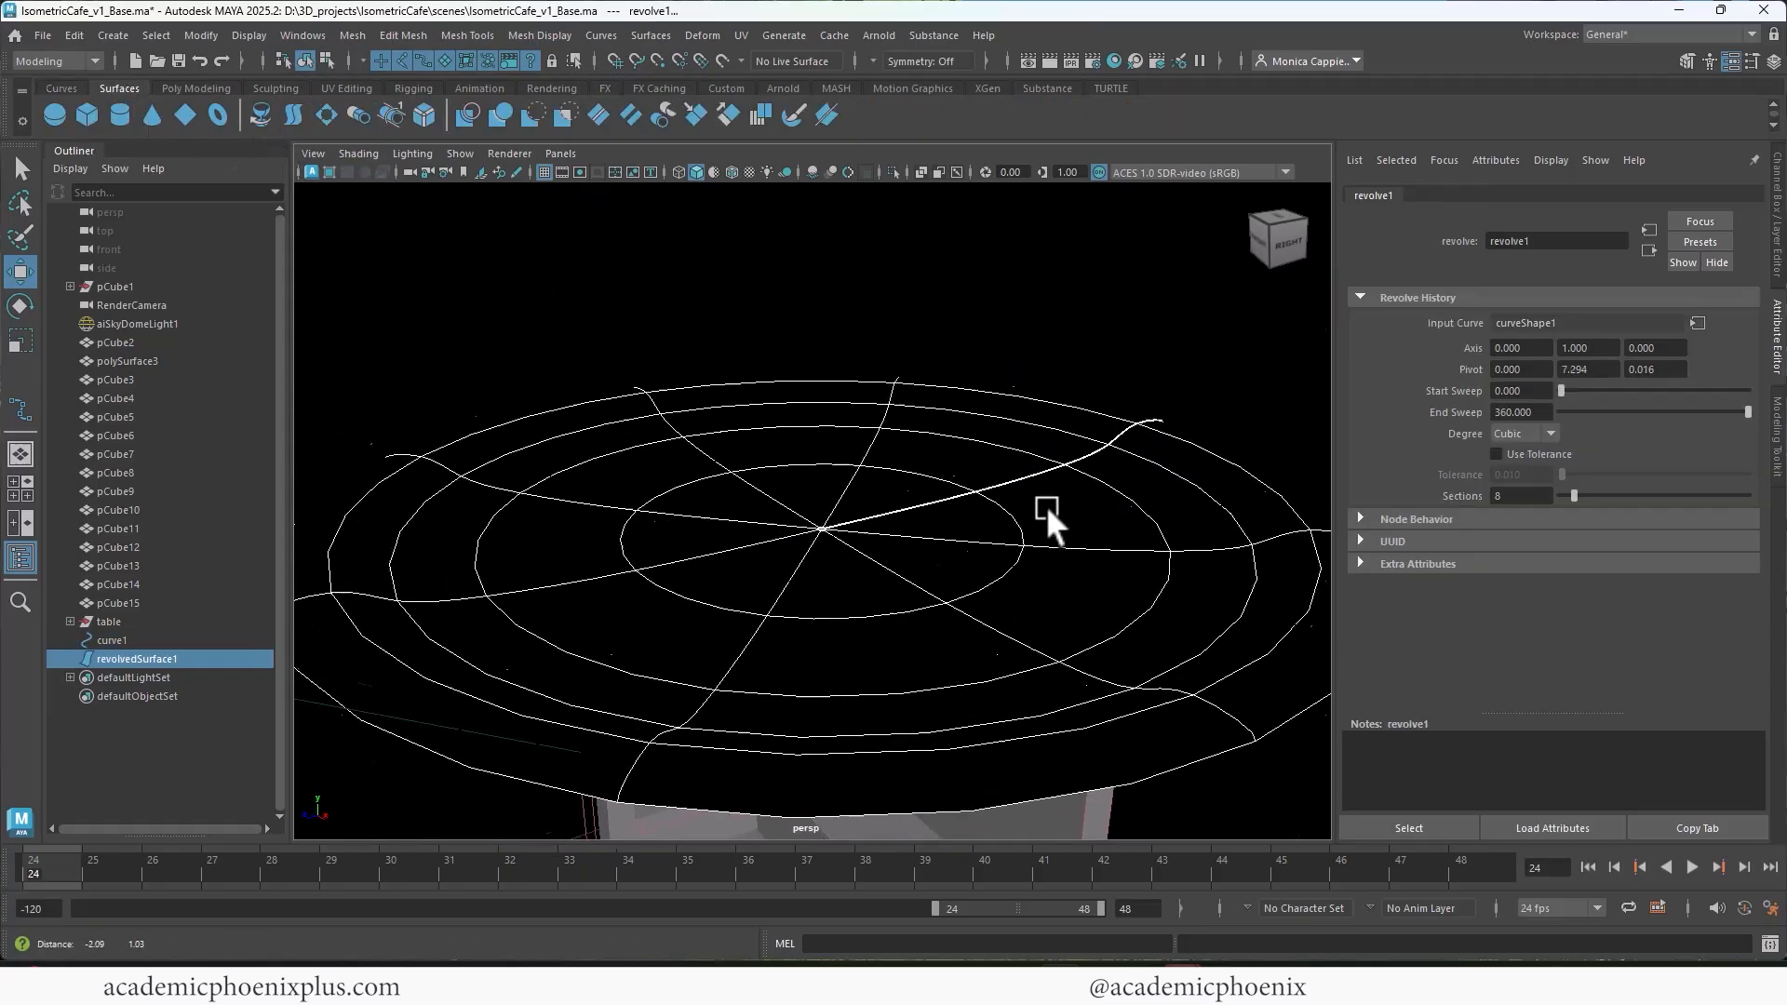
alt+right_drag(1046, 504, 841, 417)
alt+drag(842, 413, 670, 183)
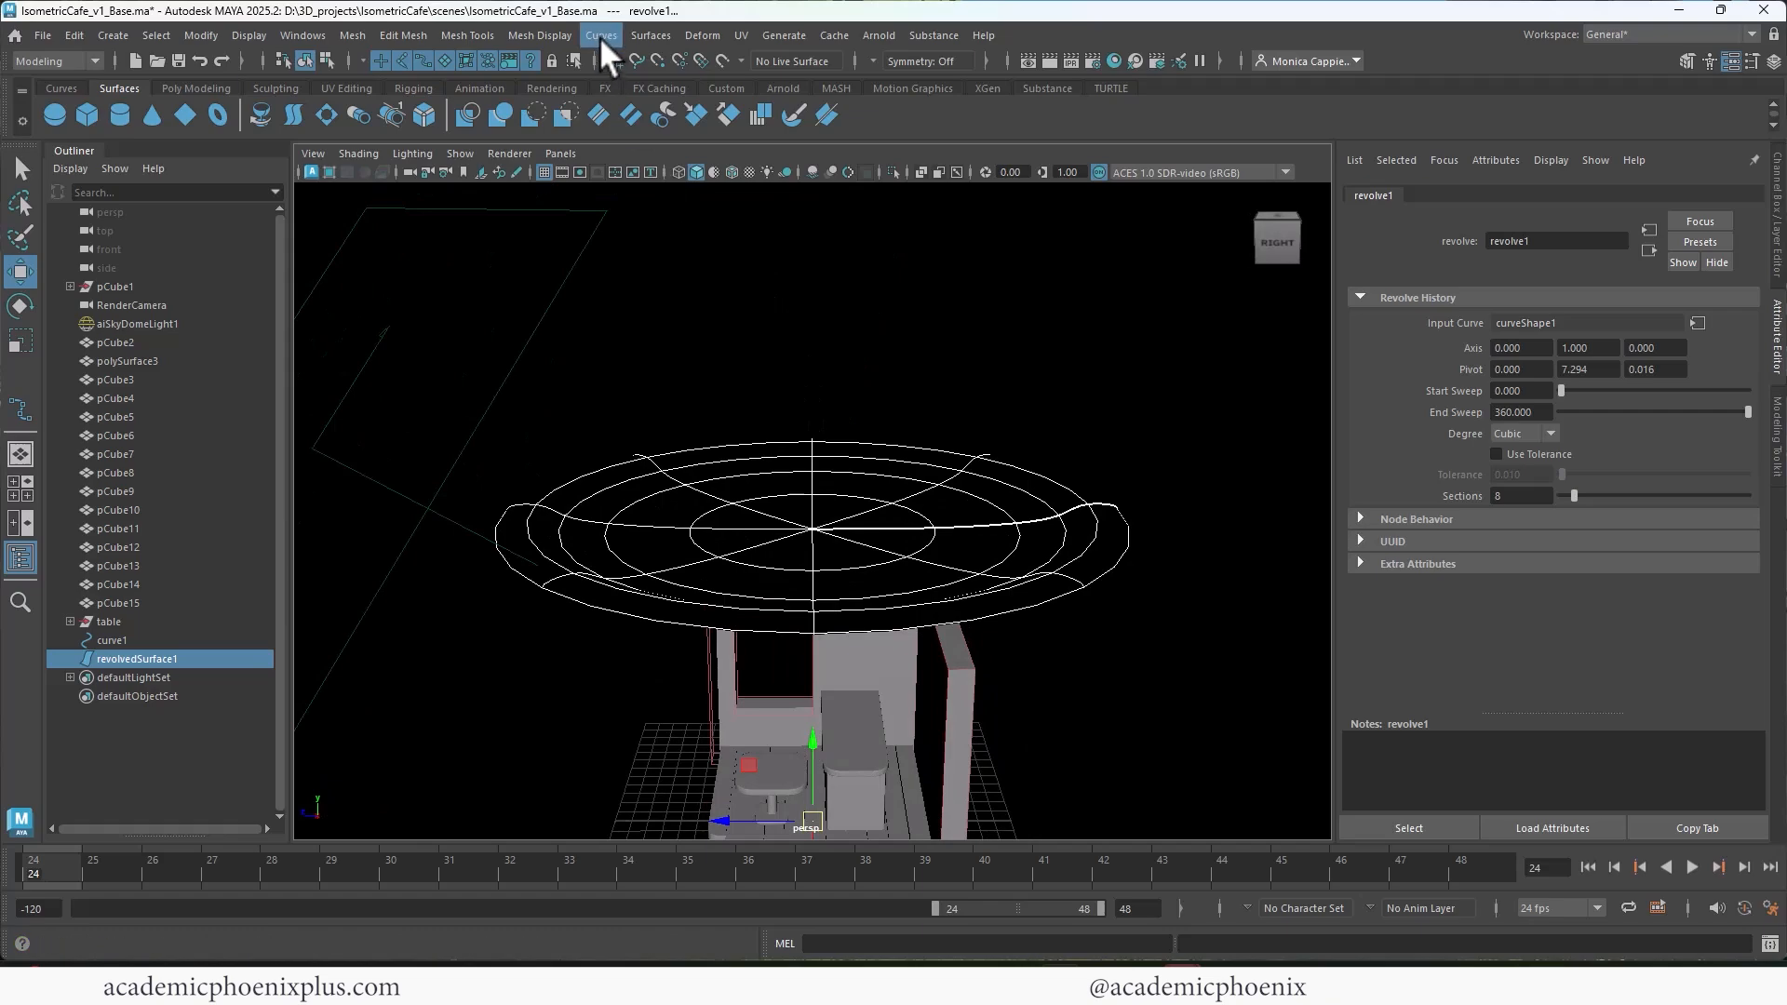
Step: Reverse the direction of the revolved plate surface so its faces point outward
click(652, 36)
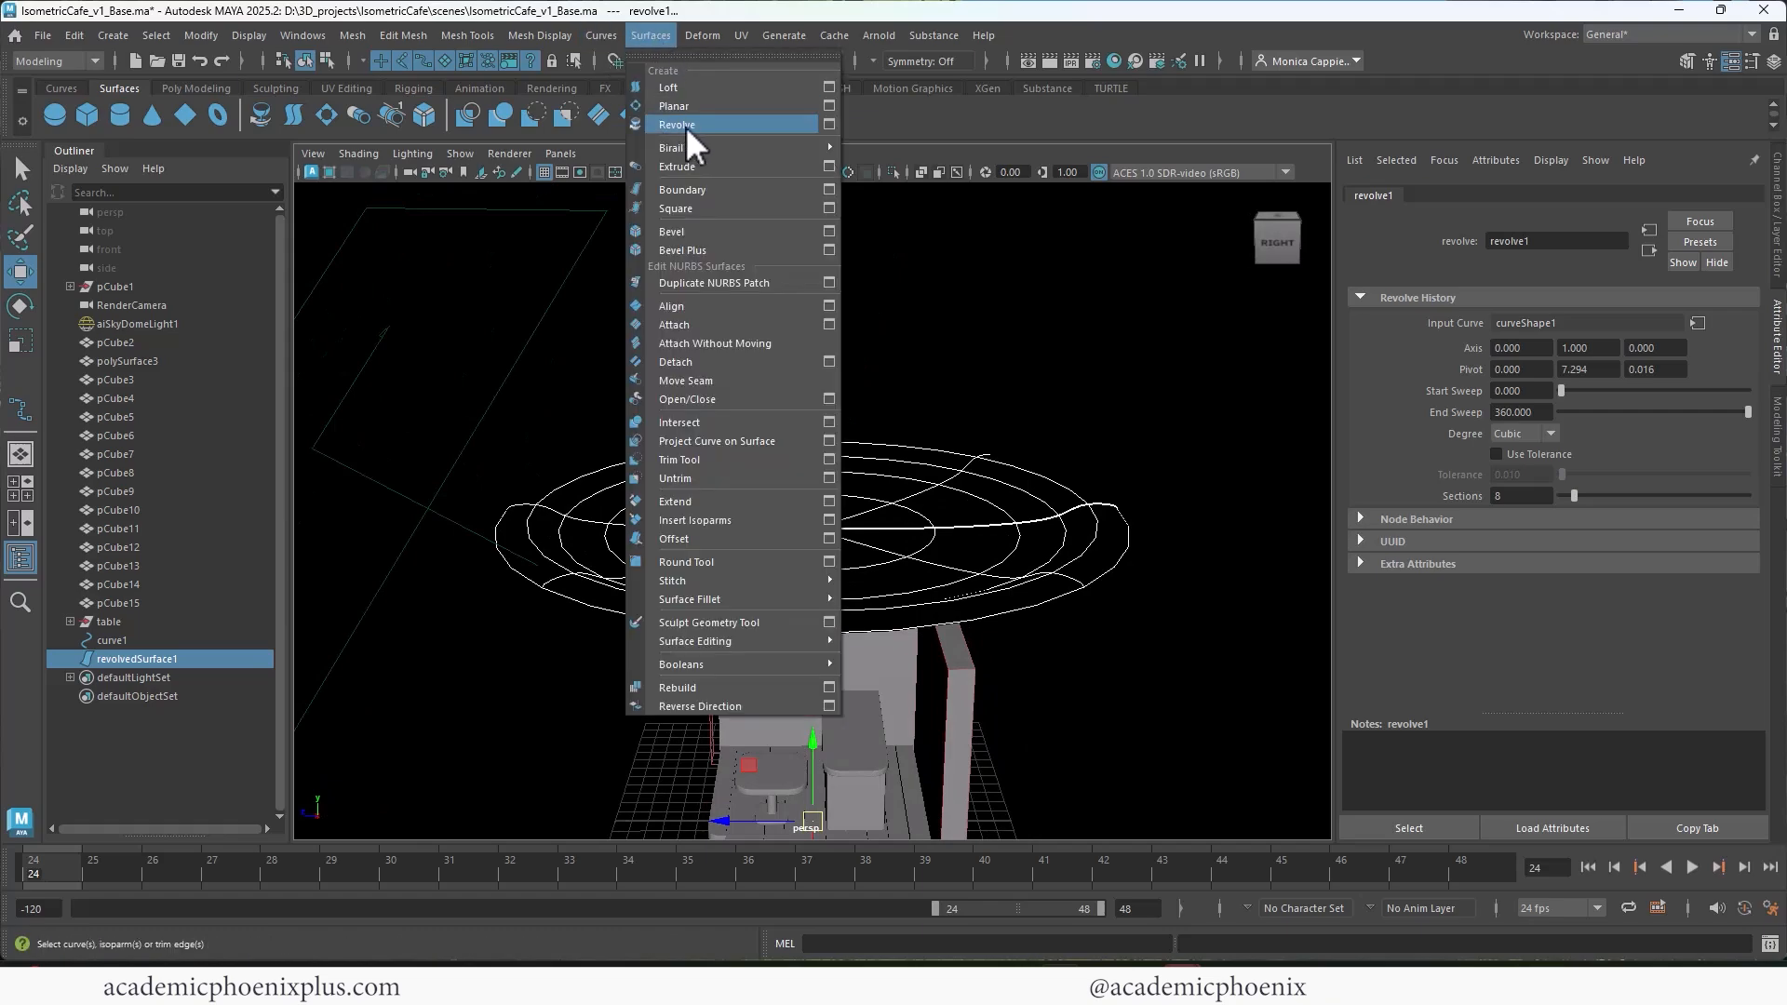
click(870, 489)
click(869, 492)
alt+drag(814, 473, 899, 471)
click(651, 35)
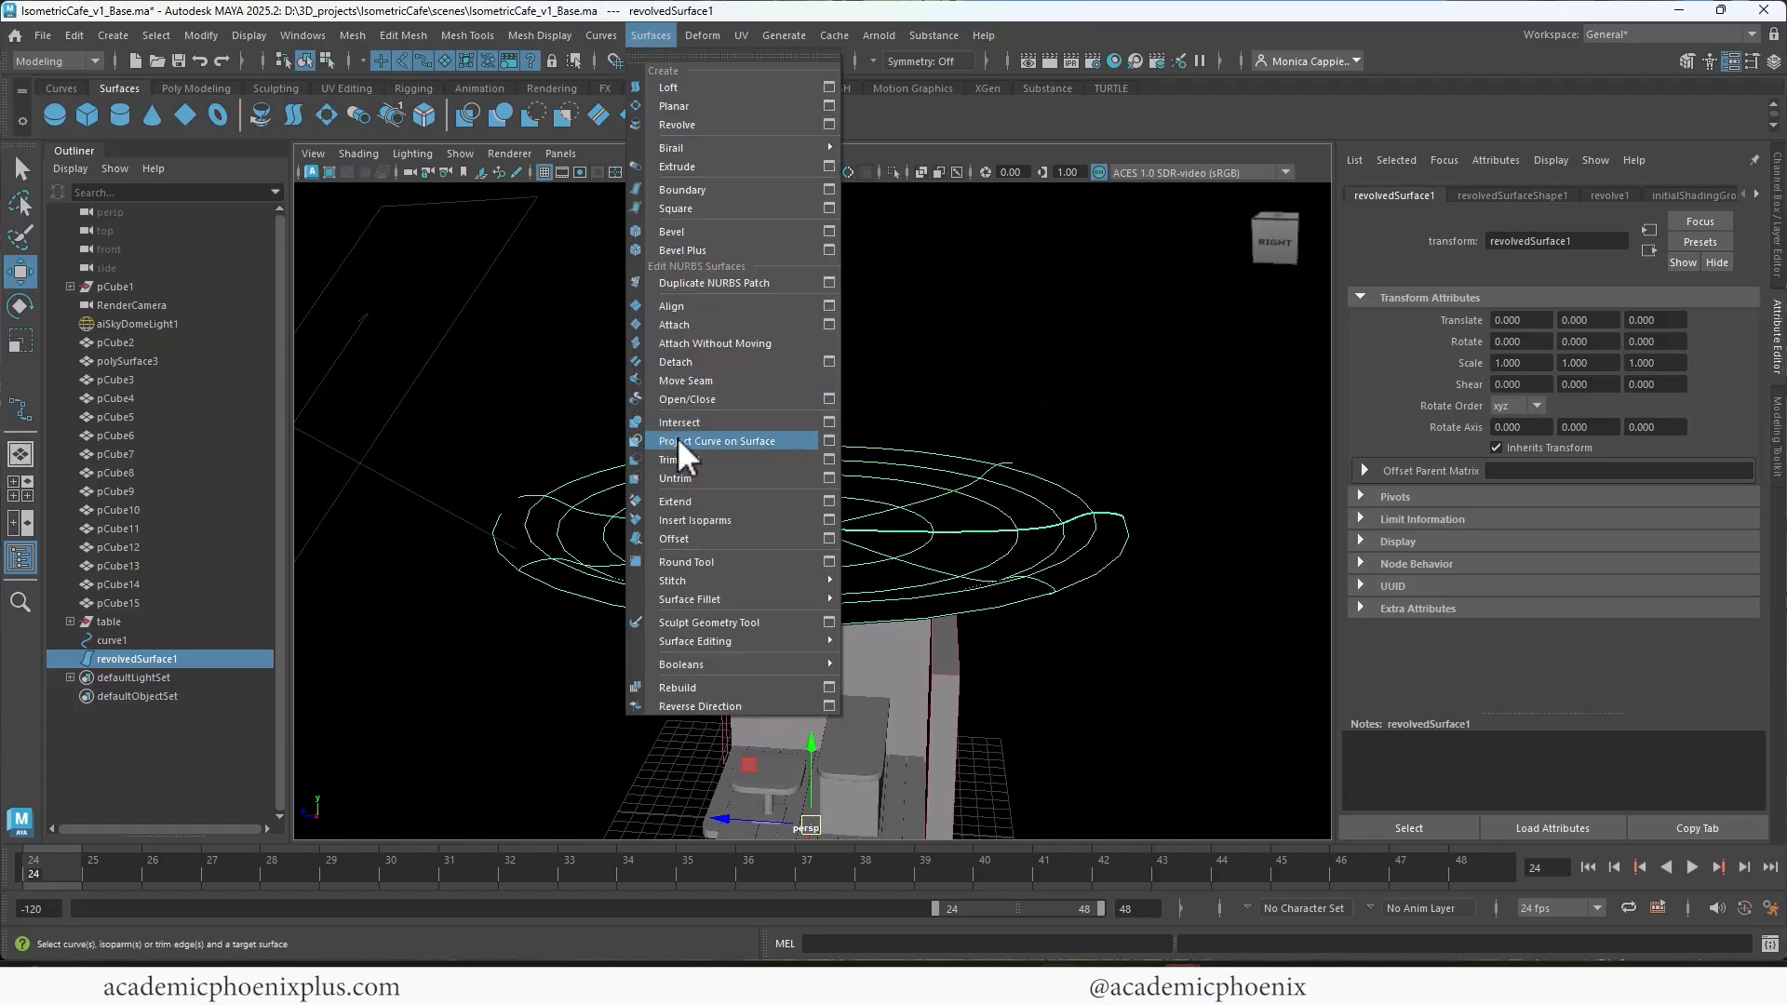
click(722, 706)
mouse_move(953, 522)
alt+mouse_down()
mouse_move(794, 528)
mouse_move(913, 486)
alt+mouse_up()
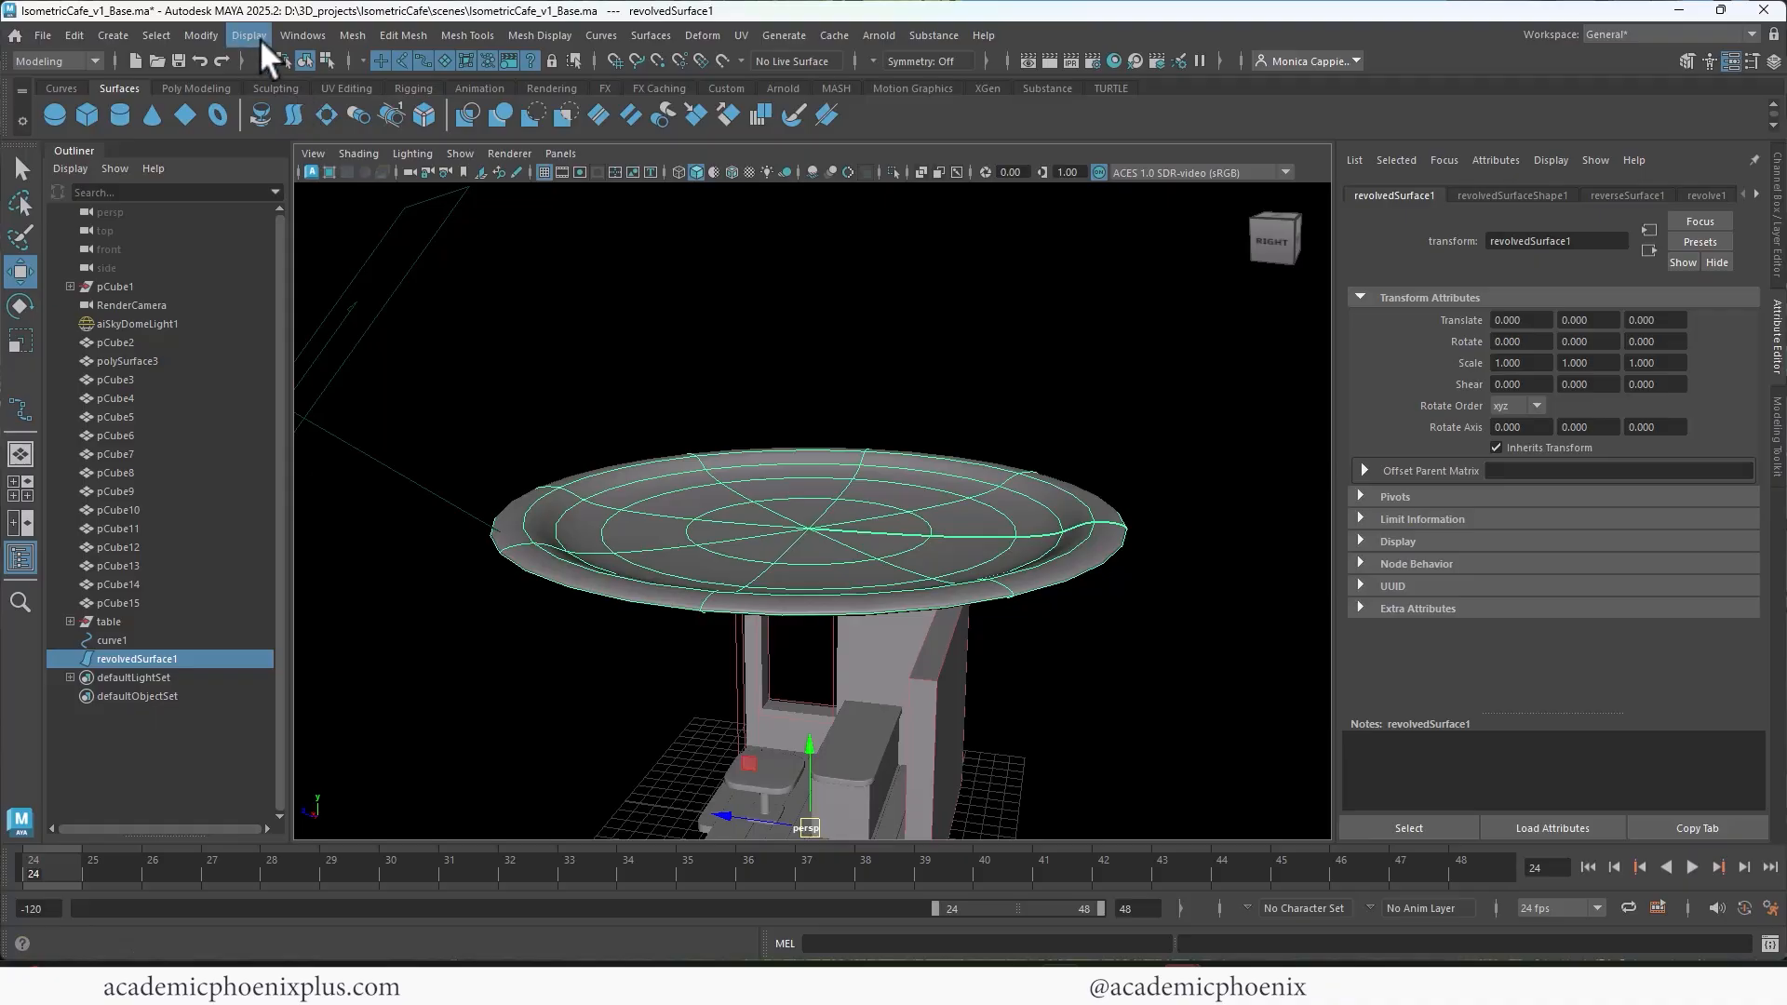
Step: Convert the revolved NURBS plate to polygons with the Control points tessellation method
click(302, 35)
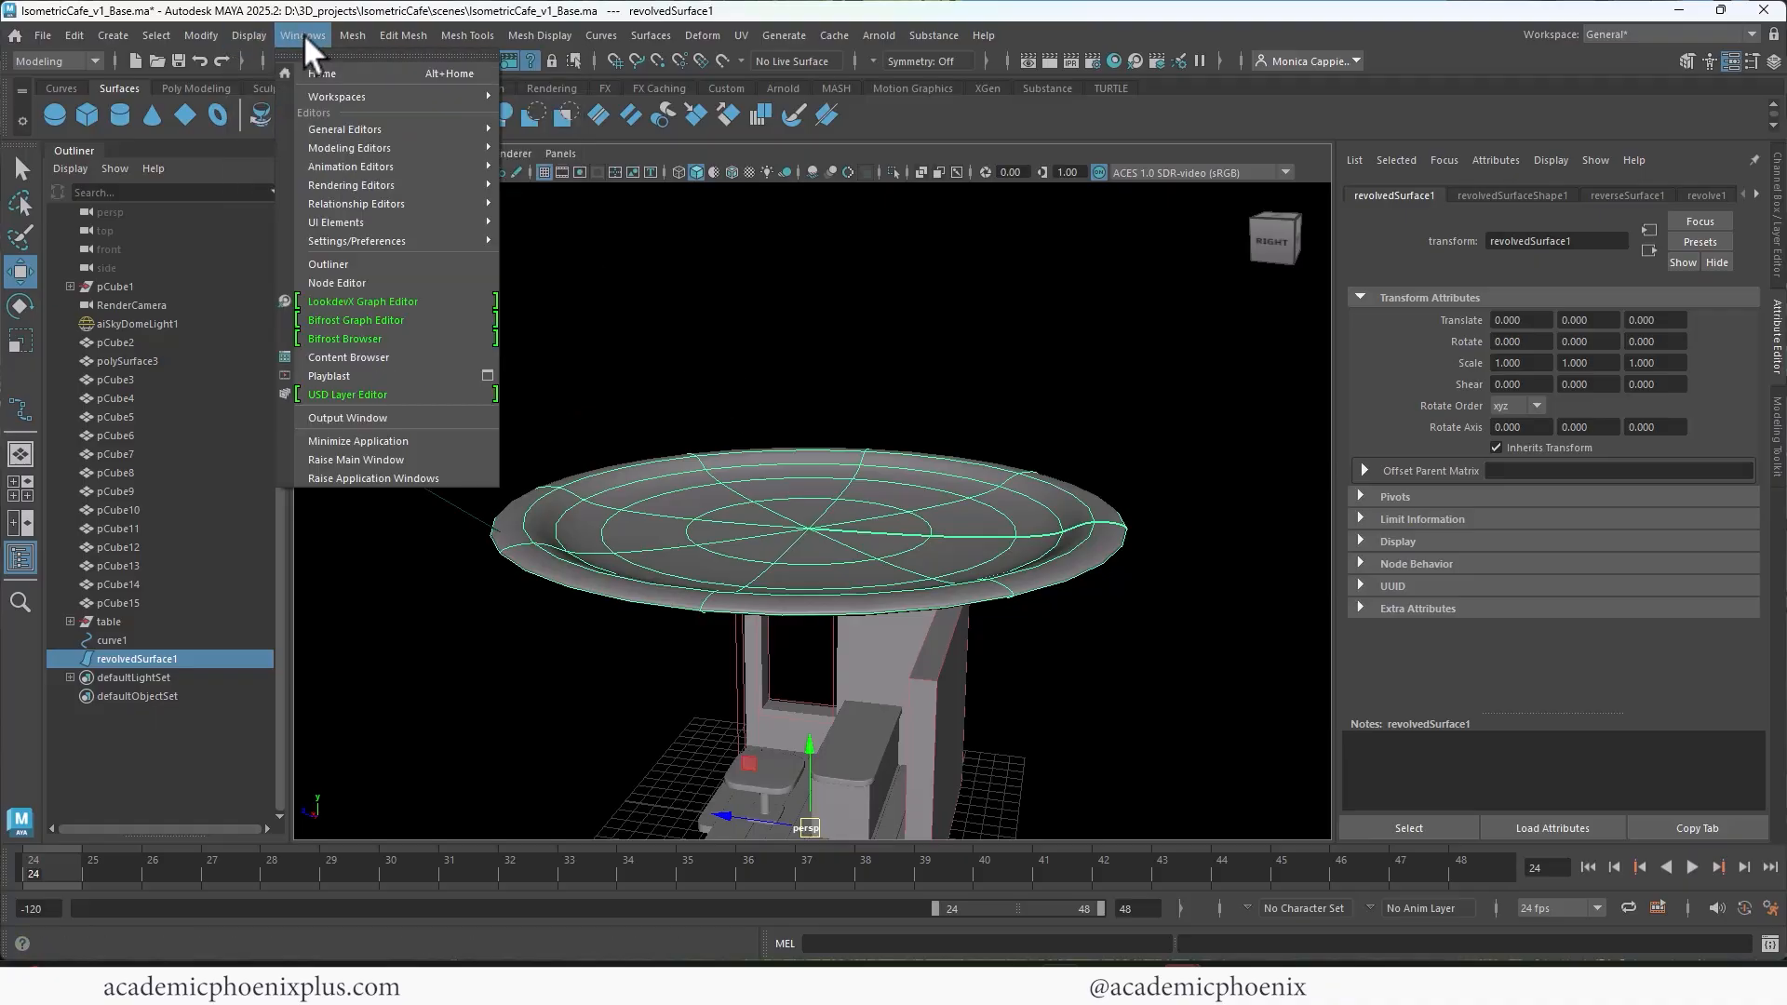
mouse_move(219, 35)
mouse_move(302, 543)
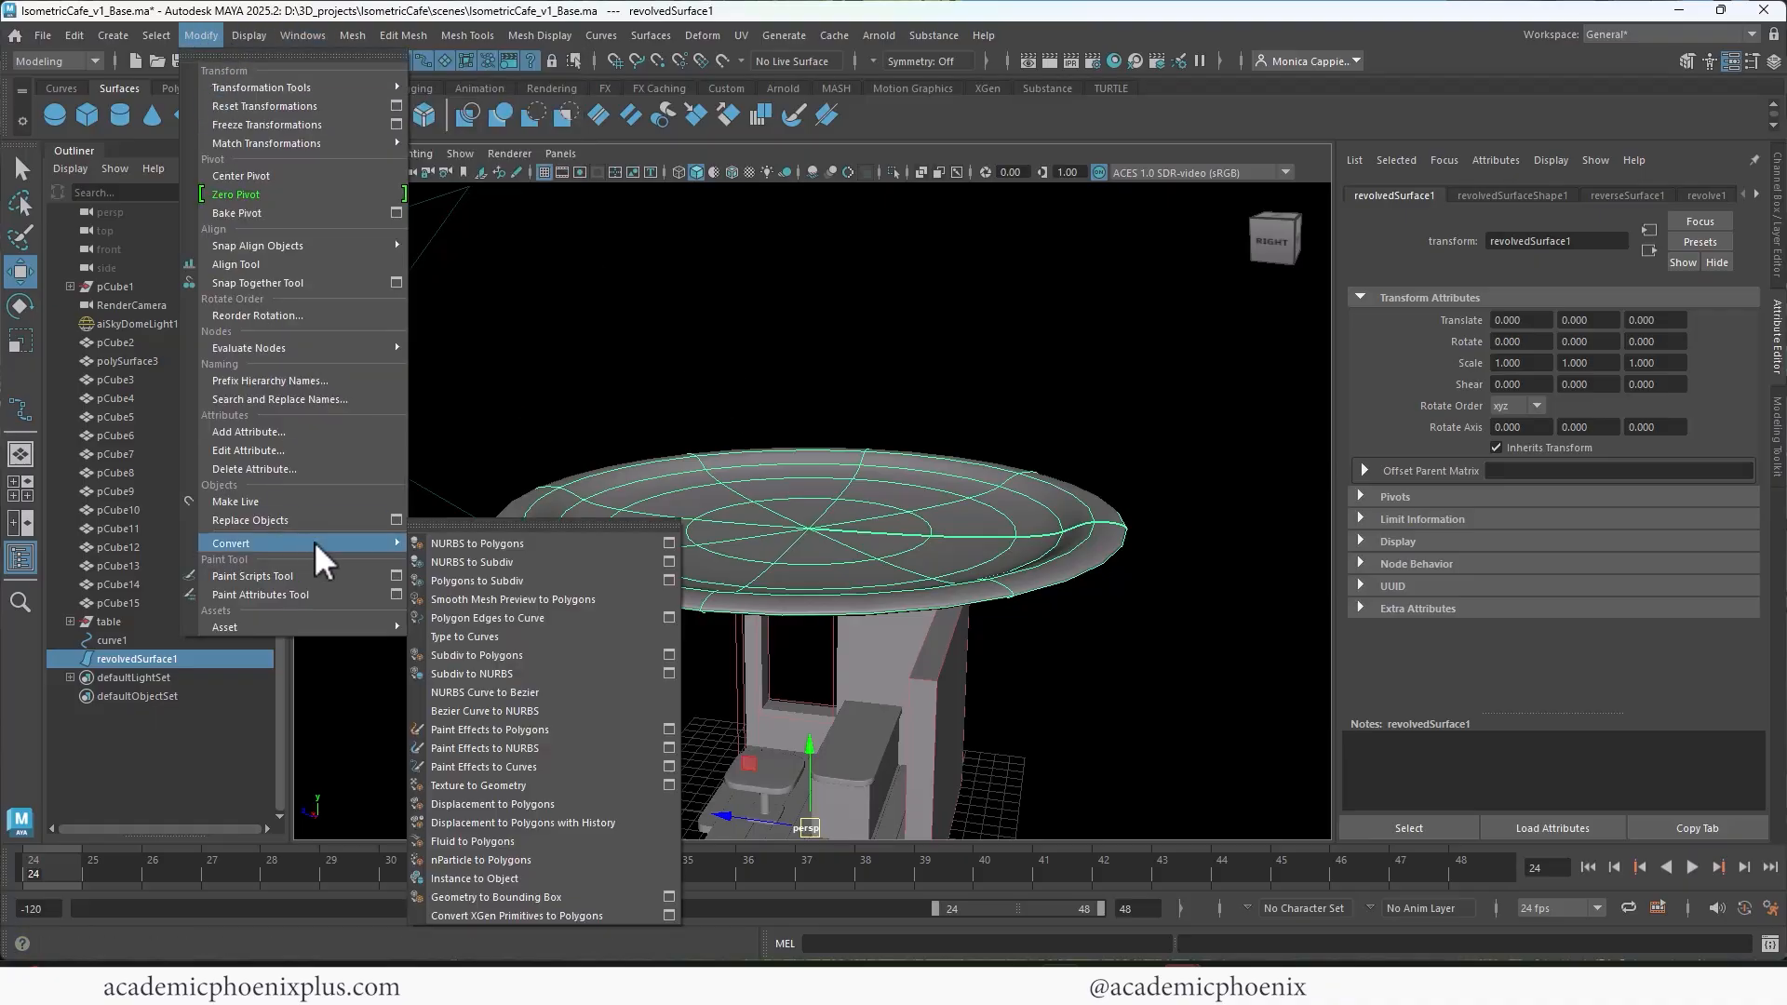
click(670, 543)
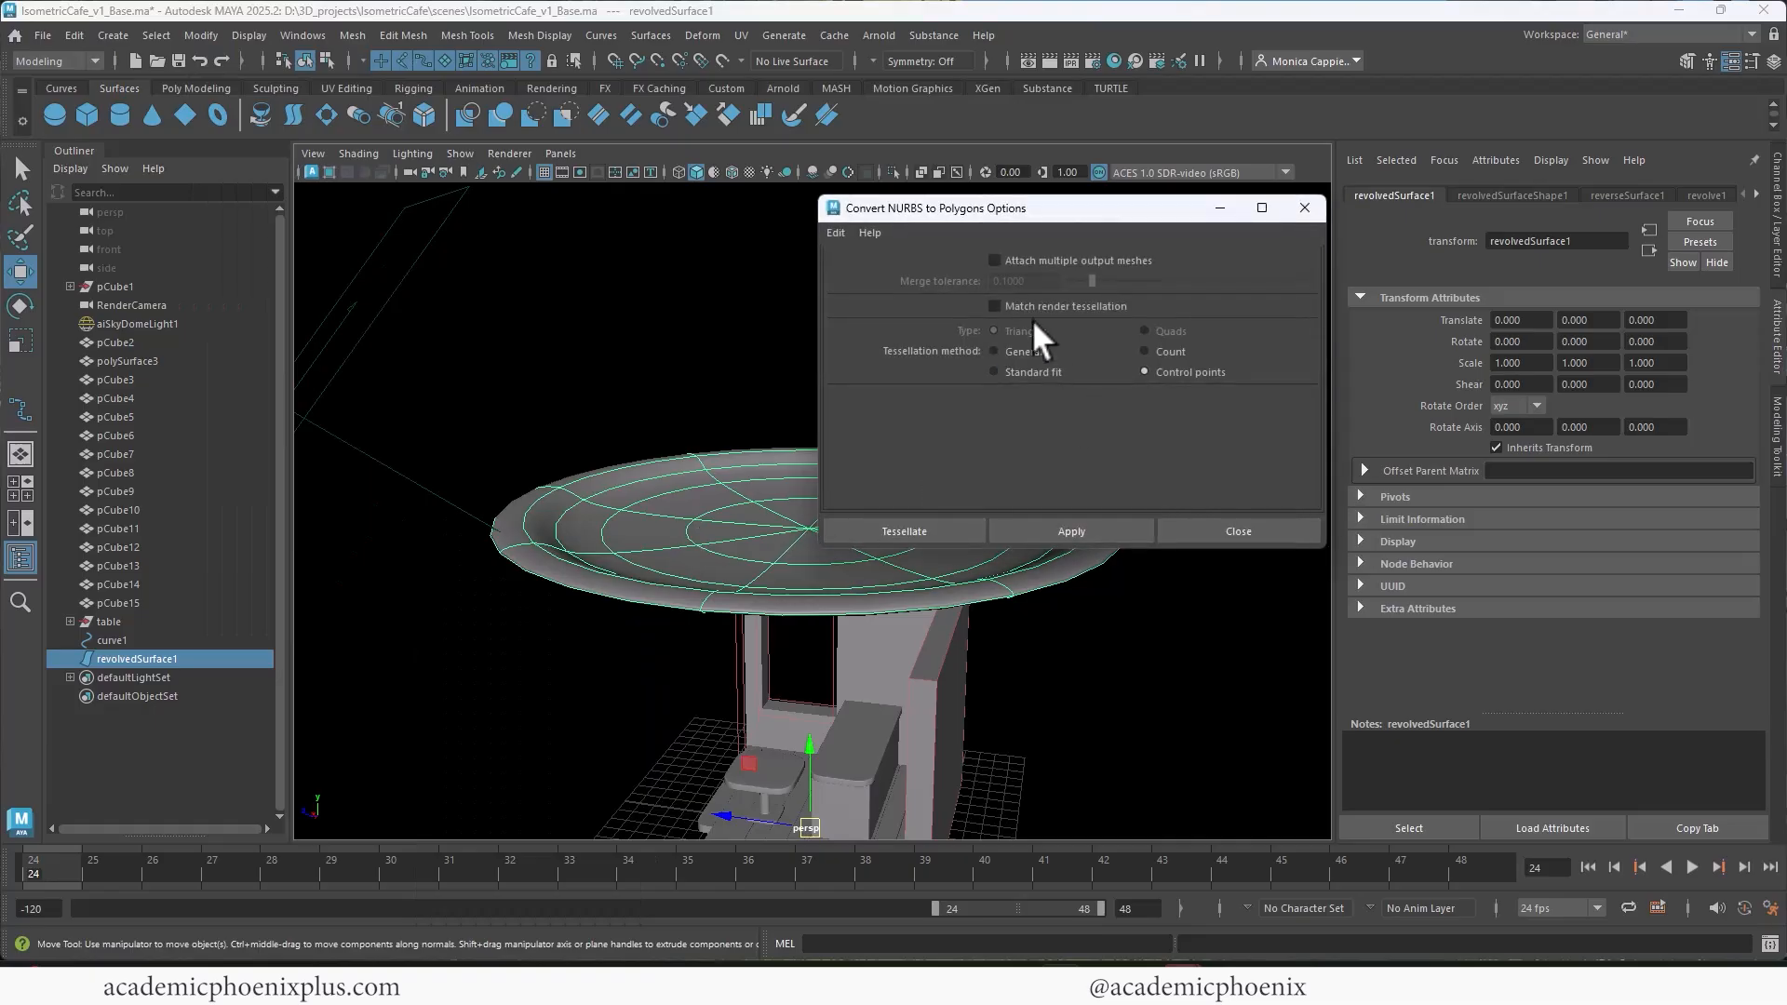
click(923, 527)
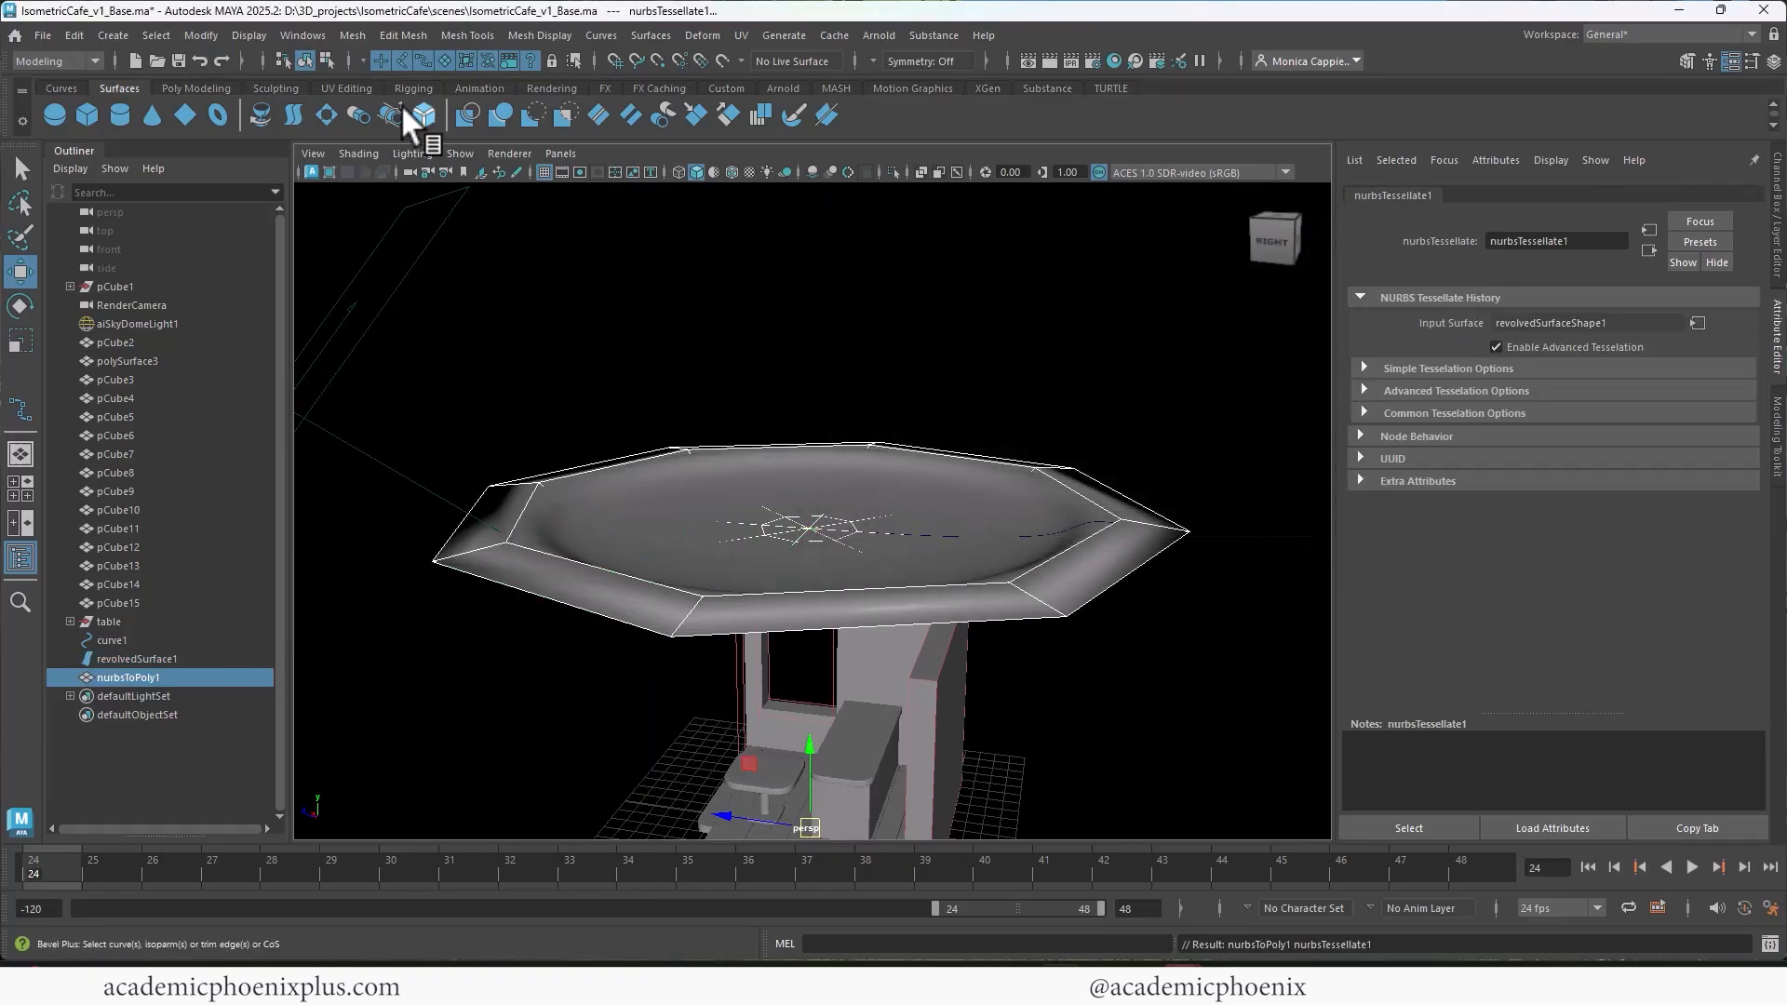
Step: Centre the polygon plate's pivot and raise it above the NURBS original with smooth mesh preview on
click(200, 86)
click(611, 114)
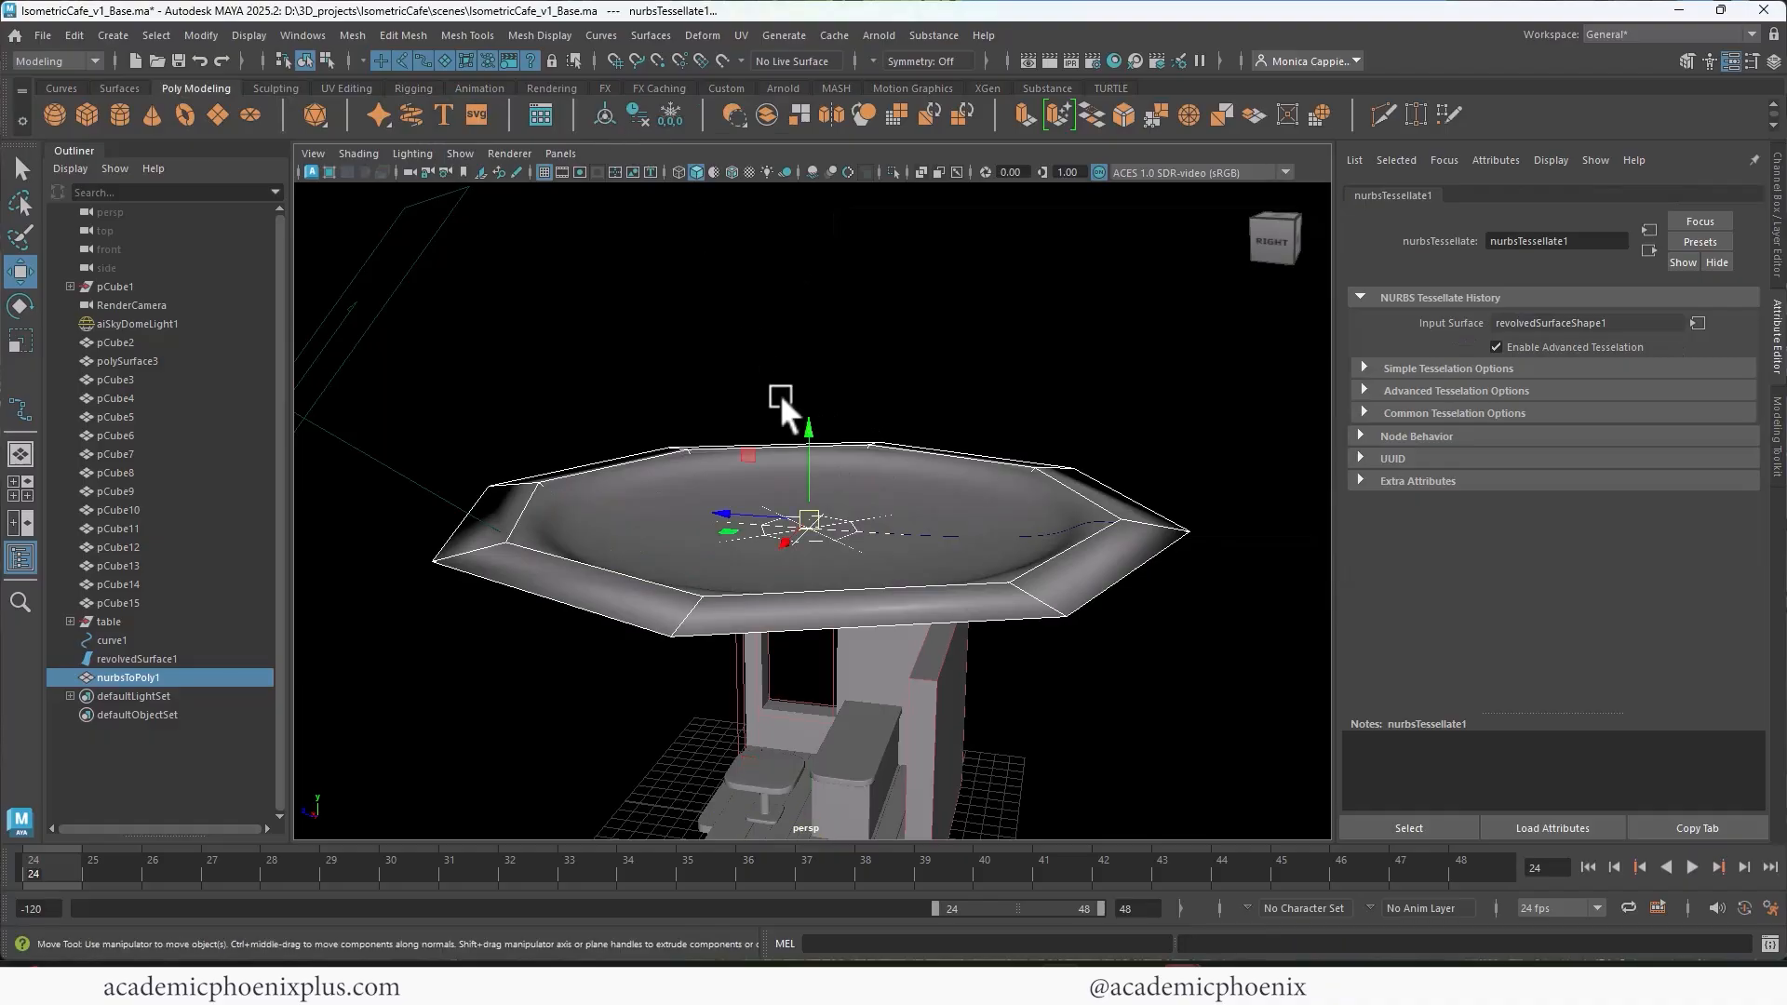
key(3)
mouse_move(825, 360)
mouse_down()
mouse_move(838, 332)
mouse_move(821, 361)
mouse_up()
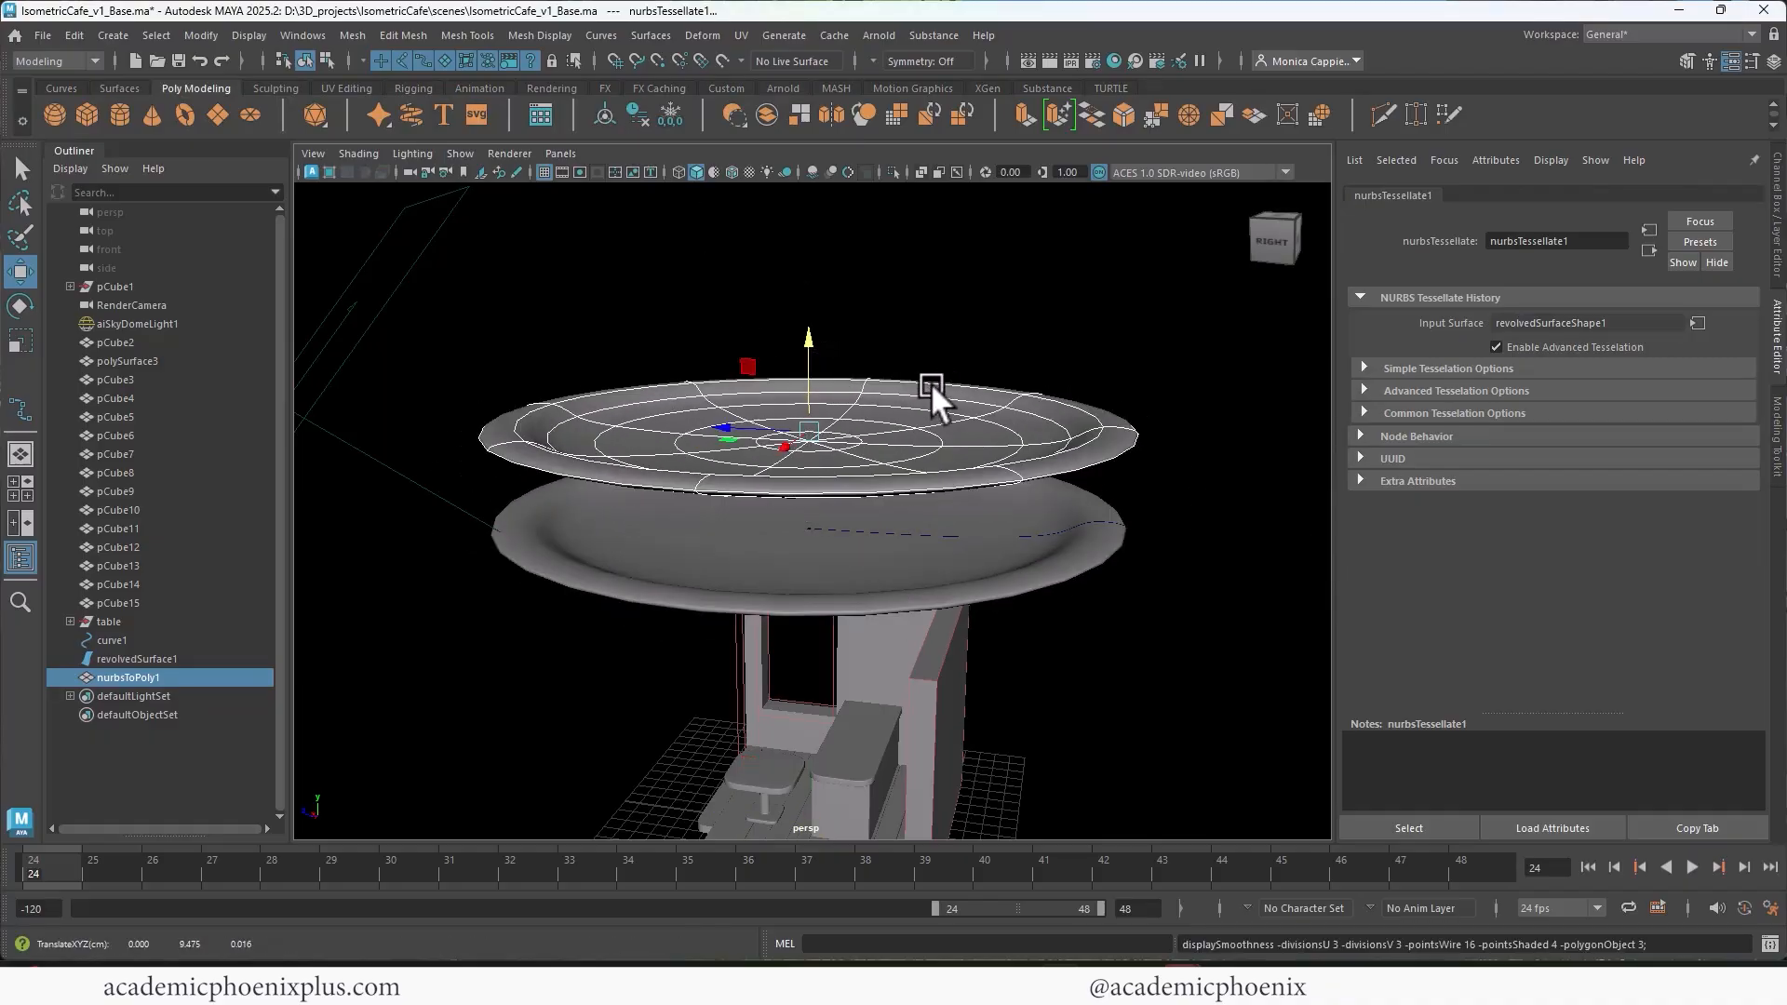
alt+drag(930, 382, 808, 315)
Step: Stretch the polygon plate's height by about 1.143, then delete its history and freeze its transformations
key(r)
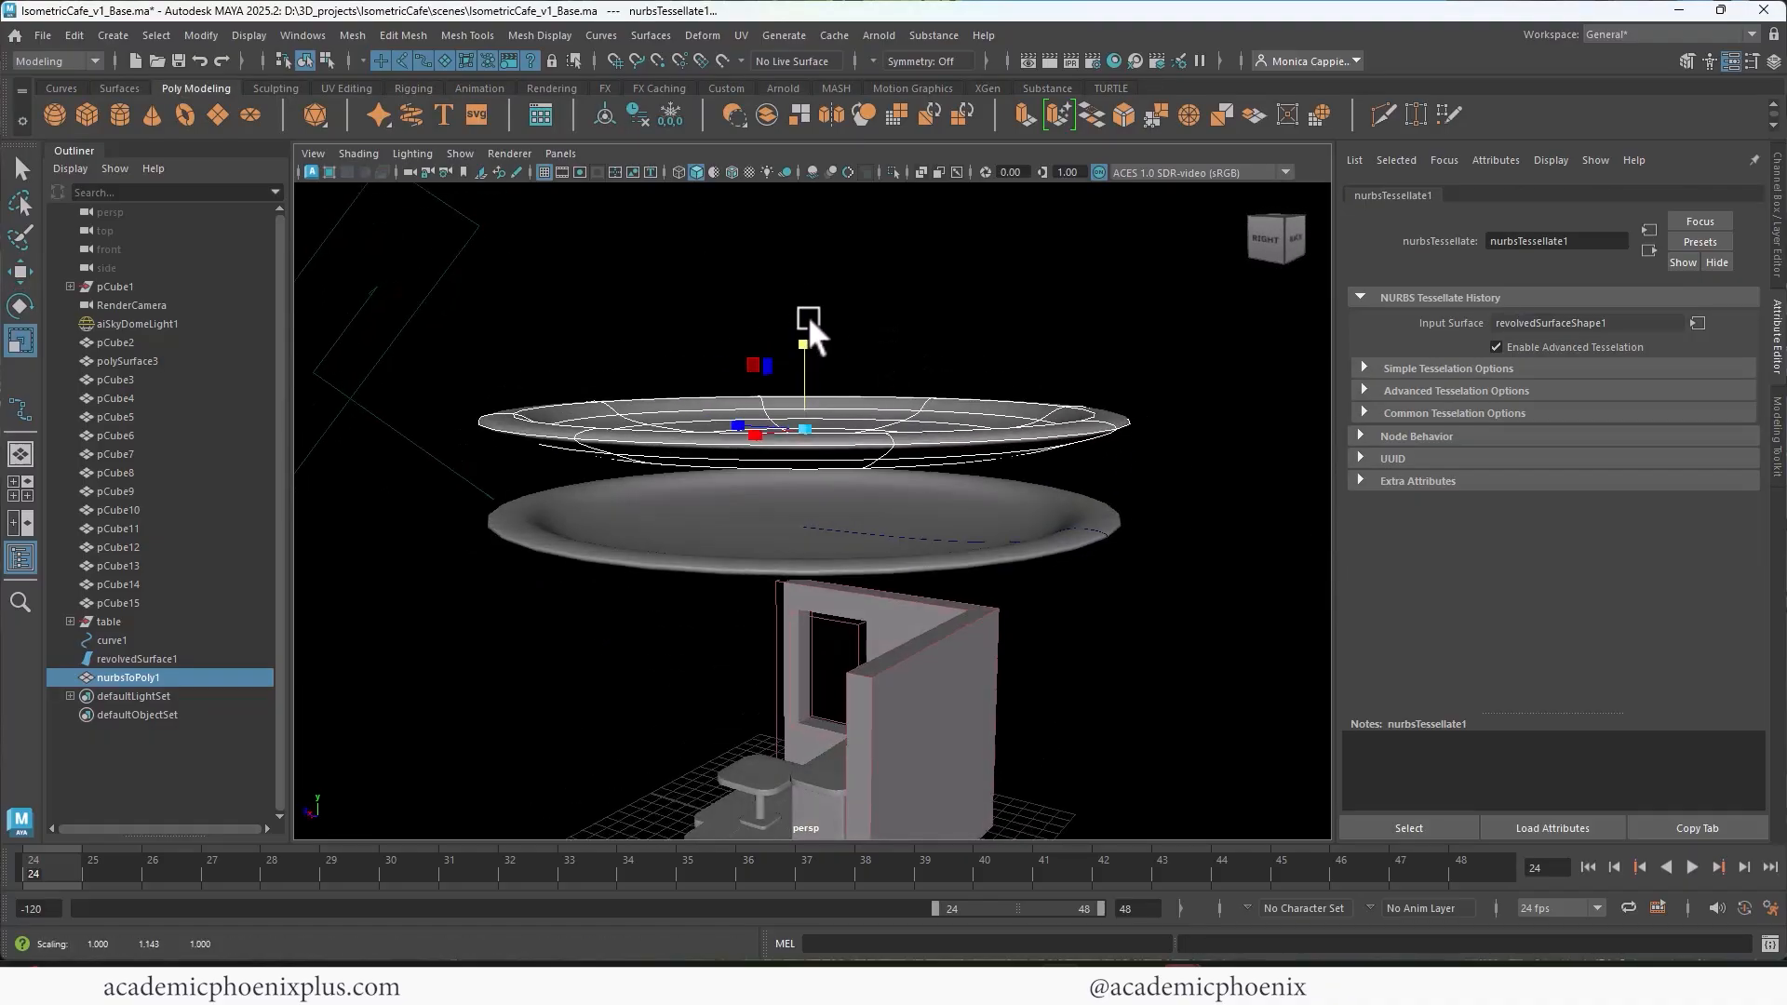
click(637, 114)
click(670, 113)
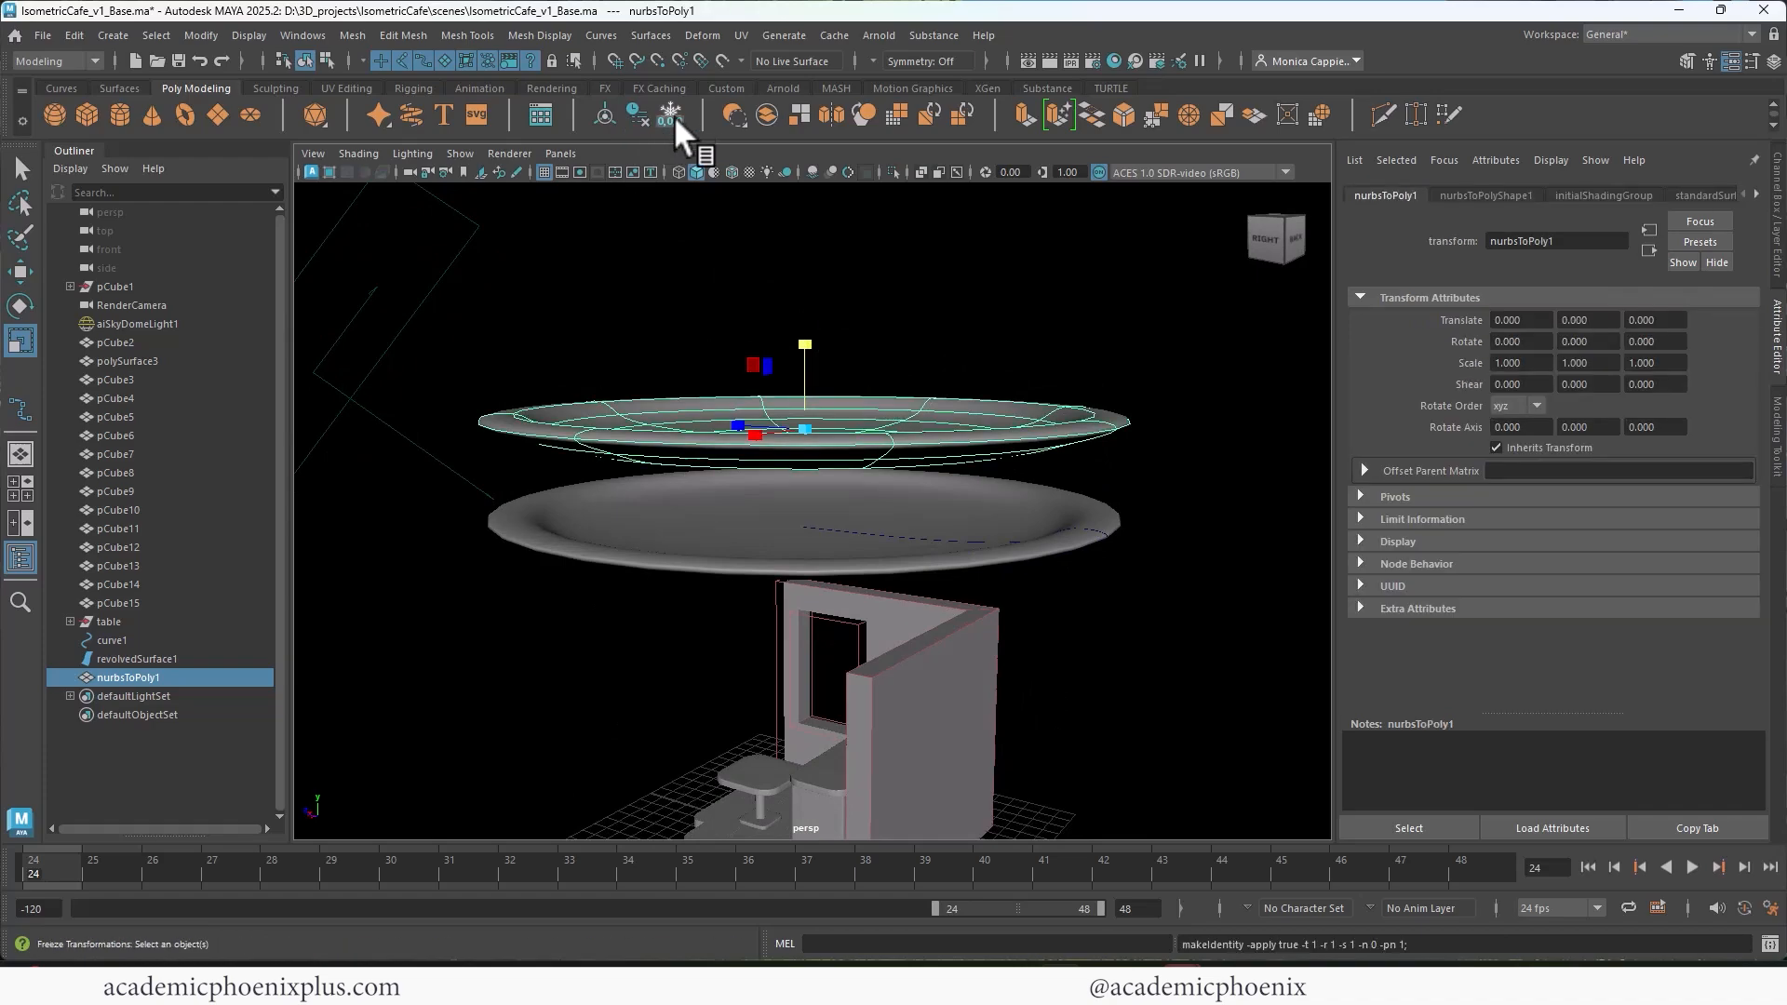
Step: Hide the NURBS plate surface and its profile curve, and scale the polygon plate uniformly to about 0.175
click(961, 529)
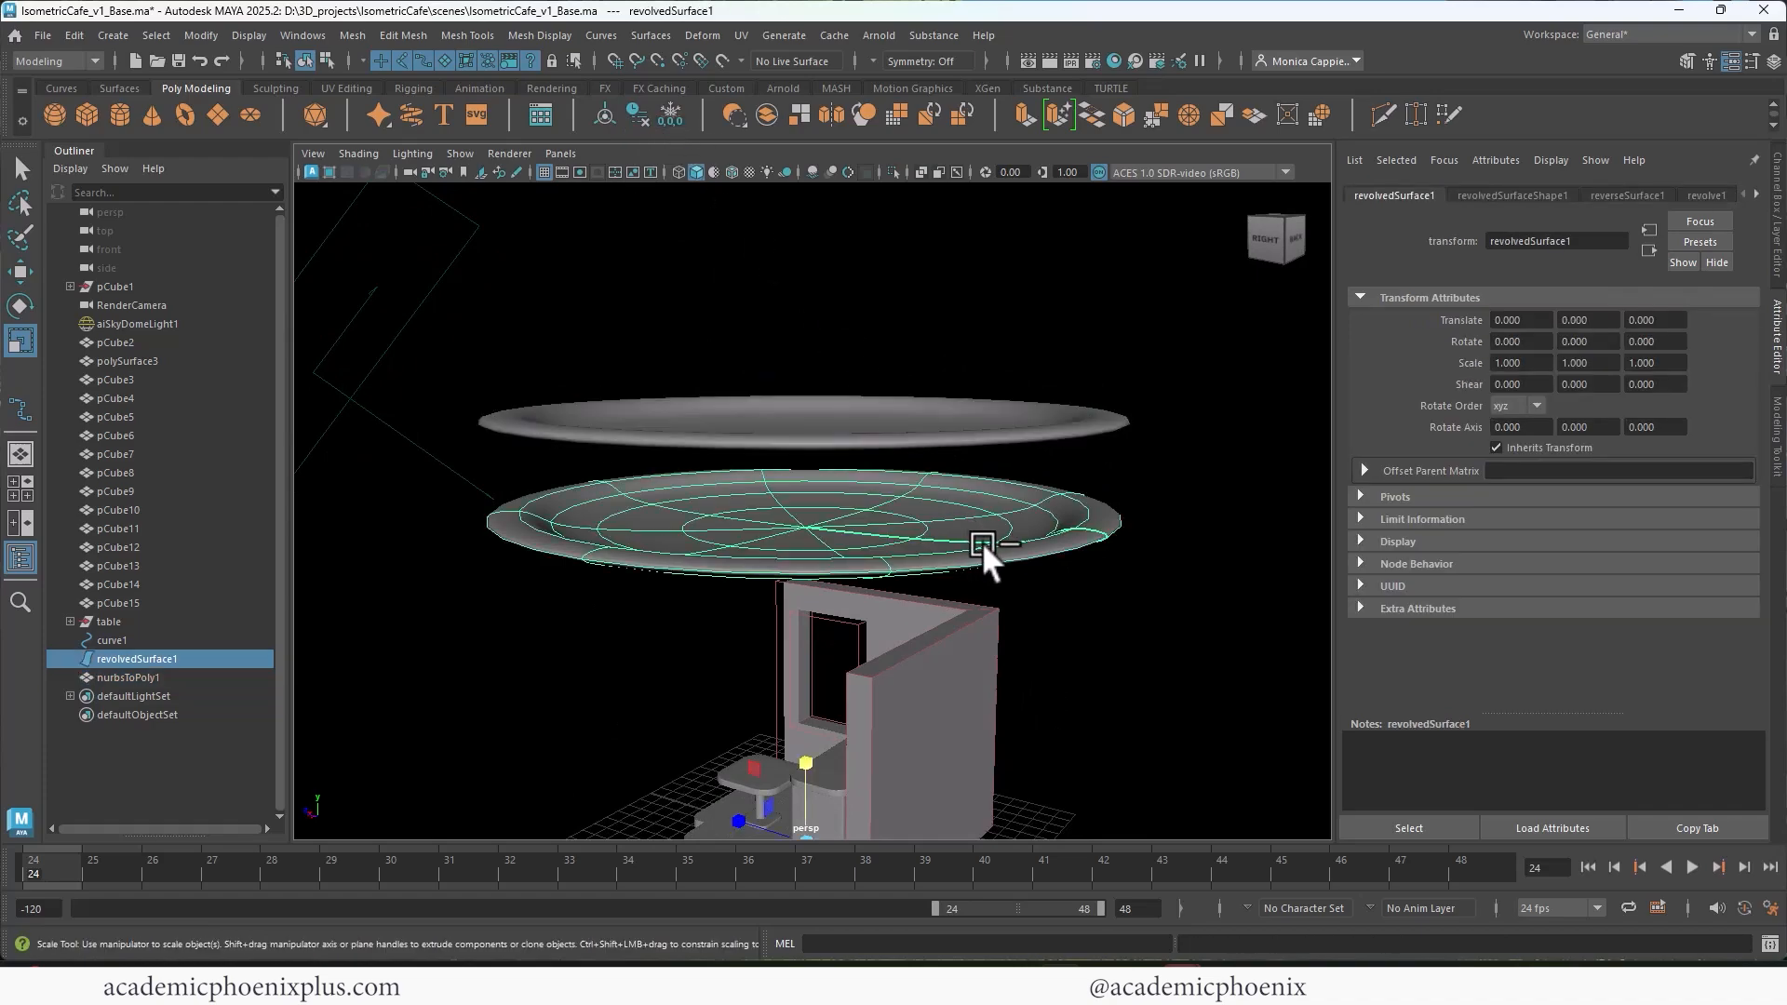
key(ctrl+h)
click(937, 447)
alt+right_drag(935, 461, 841, 384)
alt+drag(840, 383, 673, 430)
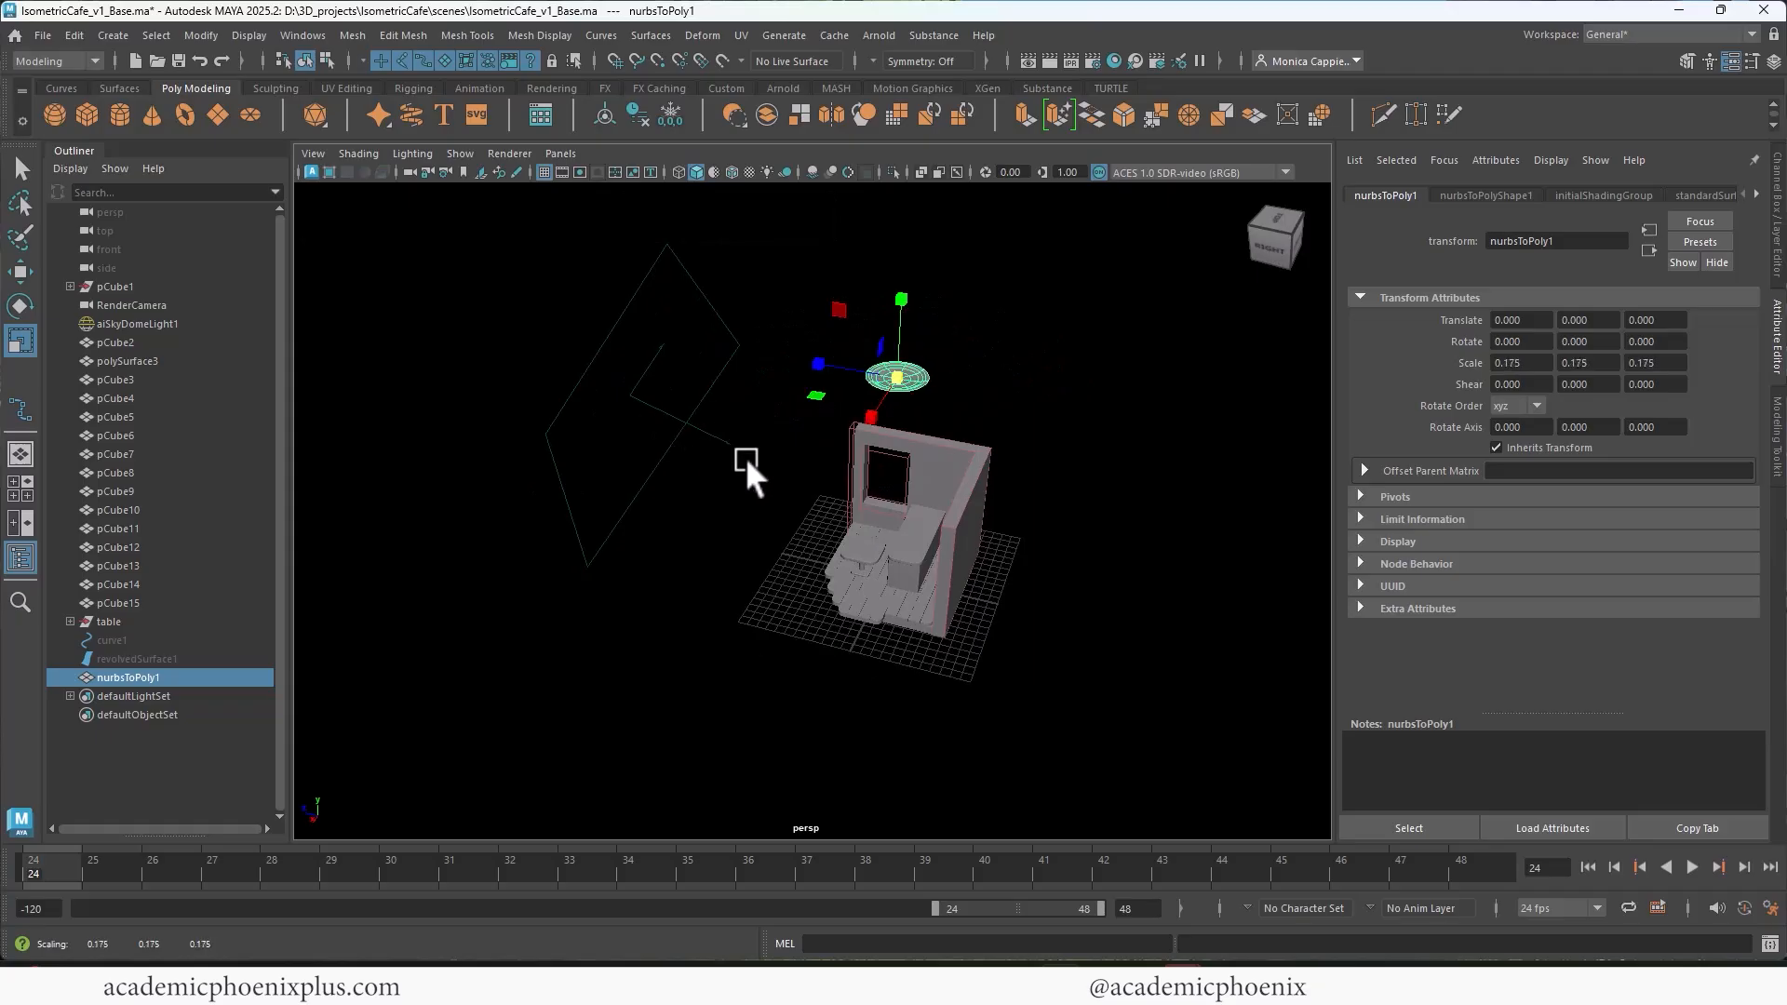
Step: Snap the polygon plate down onto the pedestal table's top and scale it uniformly to about 0.123
key(w)
key(v)
middle_drag(862, 536, 879, 546)
alt+drag(878, 545, 931, 521)
drag(824, 558, 690, 550)
key(f)
scroll(868, 470, down, 1)
key(ctrl+z)
key(r)
key(ctrl+z)
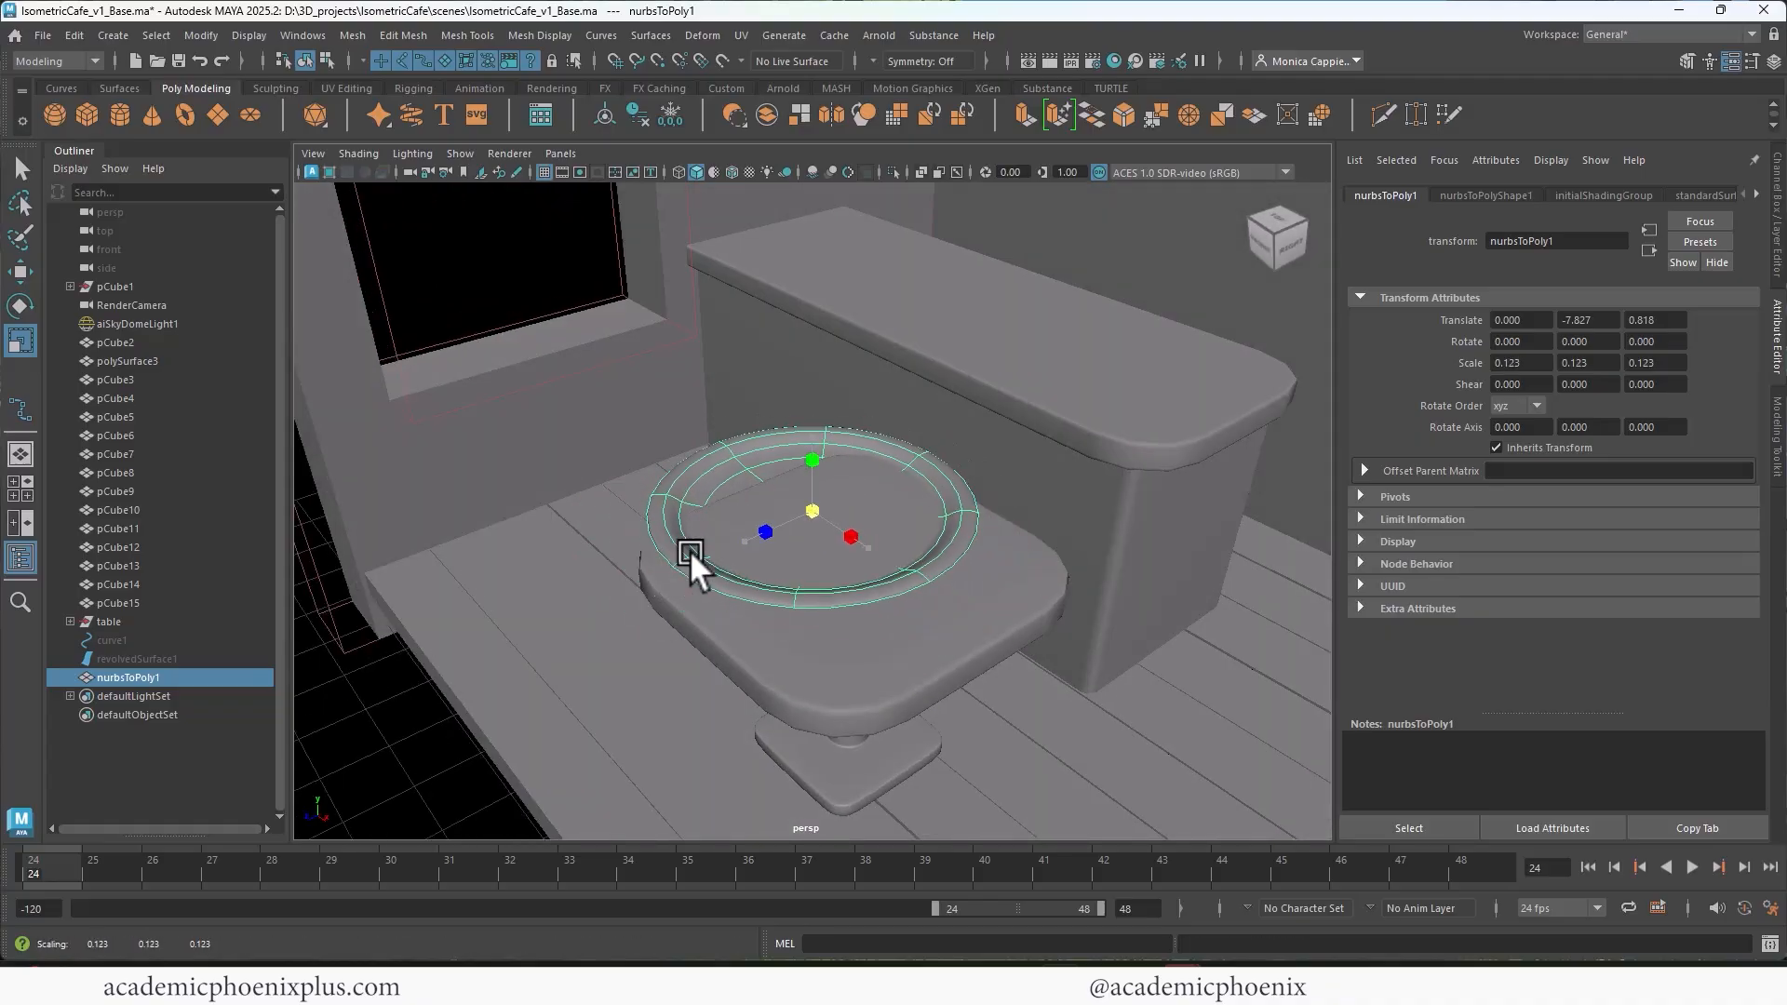
Step: Position the plate on the tabletop at about 0.318, -7.798, 0.949 and scale it to about 0.033, 0.049, 0.033
key(w)
drag(834, 538, 880, 560)
mouse_move(879, 476)
mouse_down()
mouse_move(875, 441)
mouse_move(868, 461)
mouse_up()
key(r)
drag(855, 530, 797, 577)
key(f)
alt+drag(951, 579, 897, 512)
key(w)
Step: In the side view, start an EP curve beside the vertical axis and draw the cup's inner floor and inner wall up to the rim
key(space)
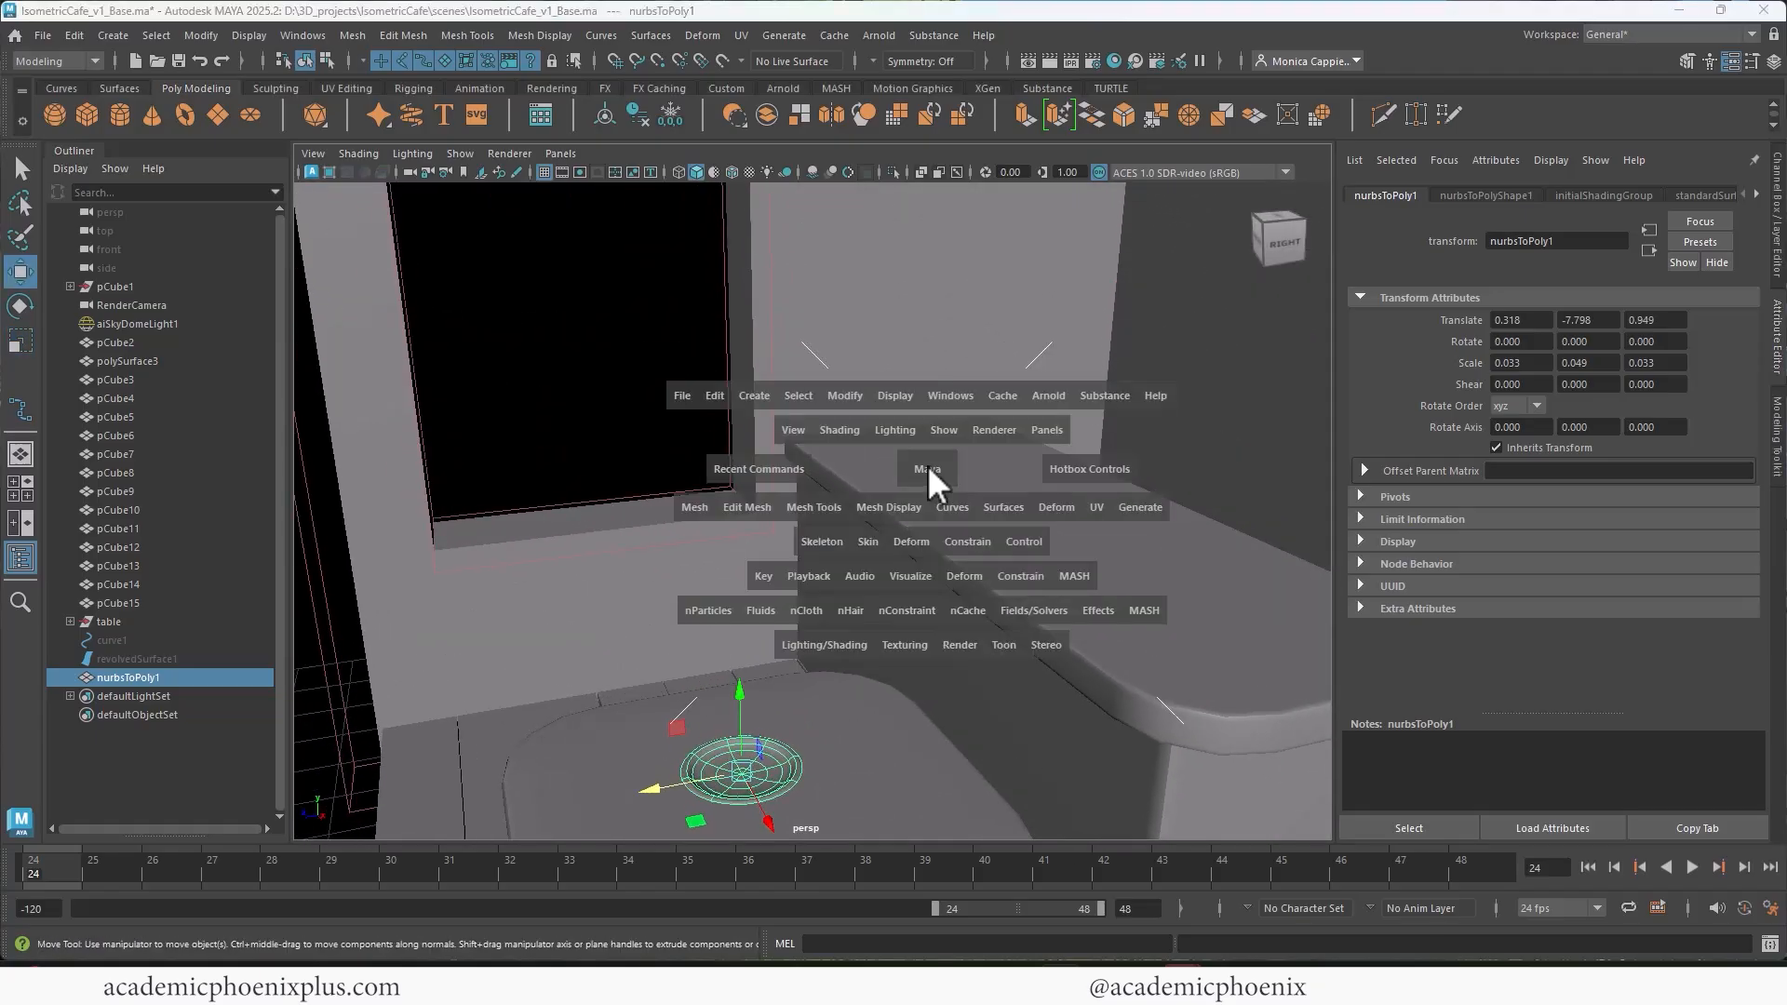
key(space)
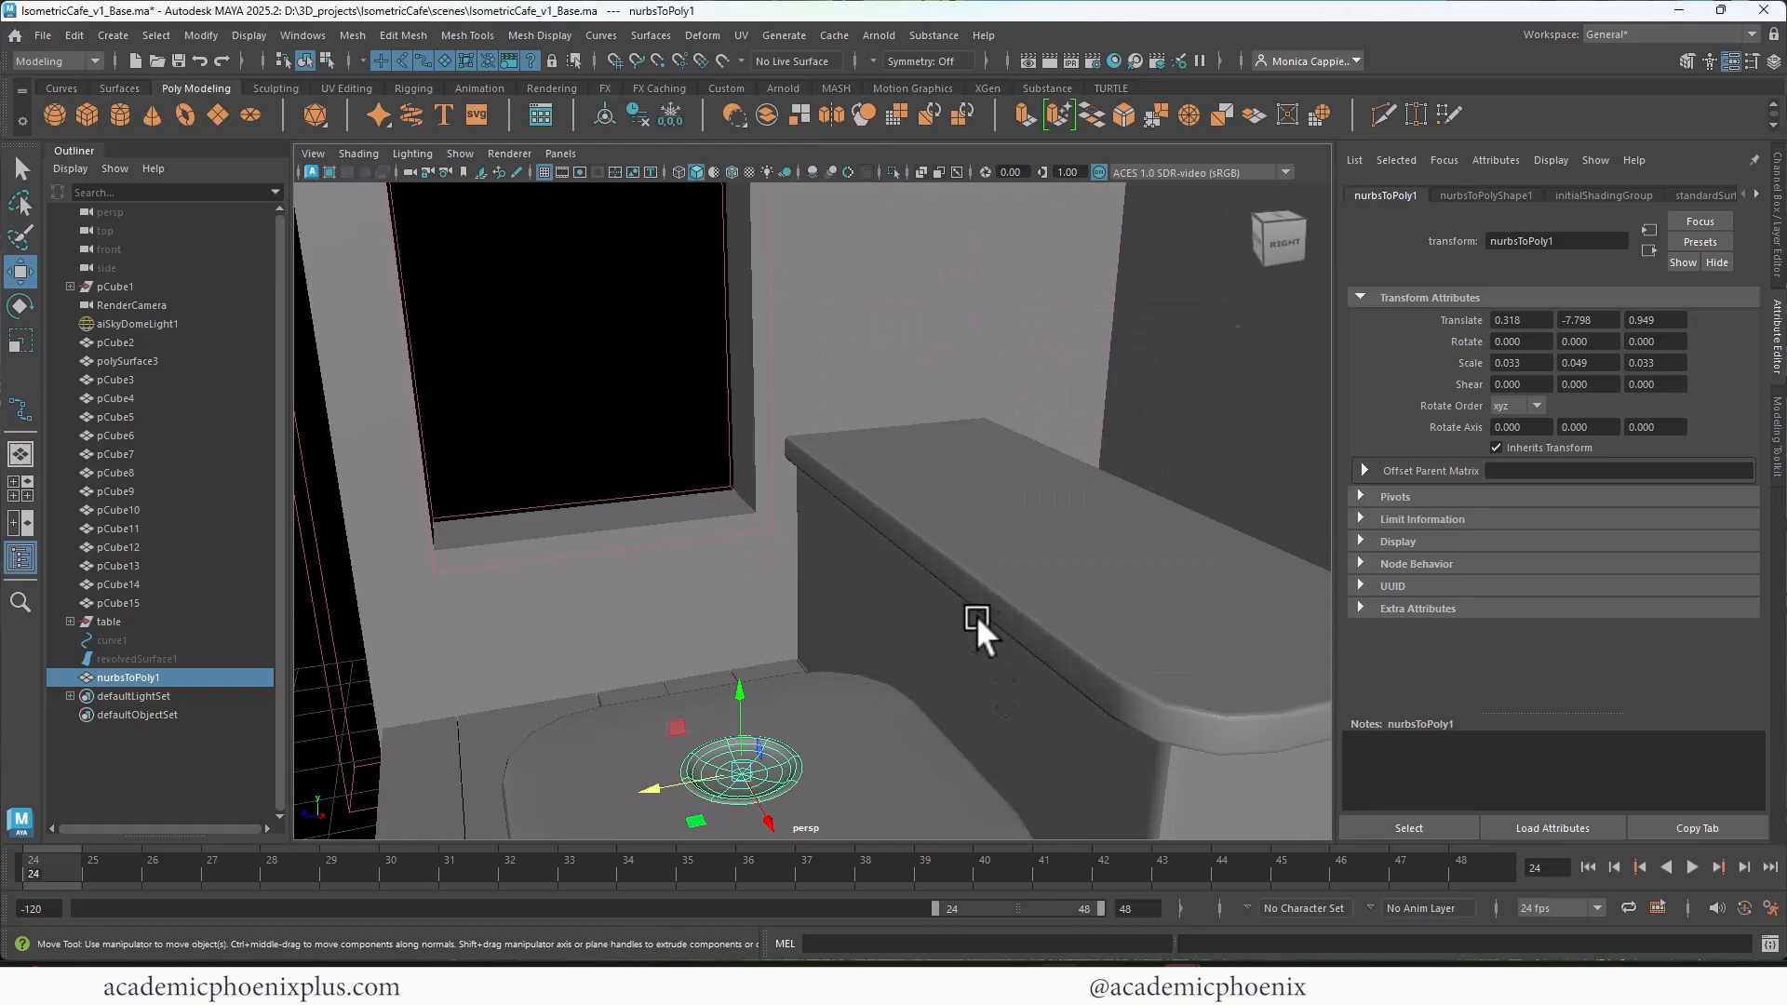
key(space)
key(space)
alt+middle_drag(977, 444, 1031, 491)
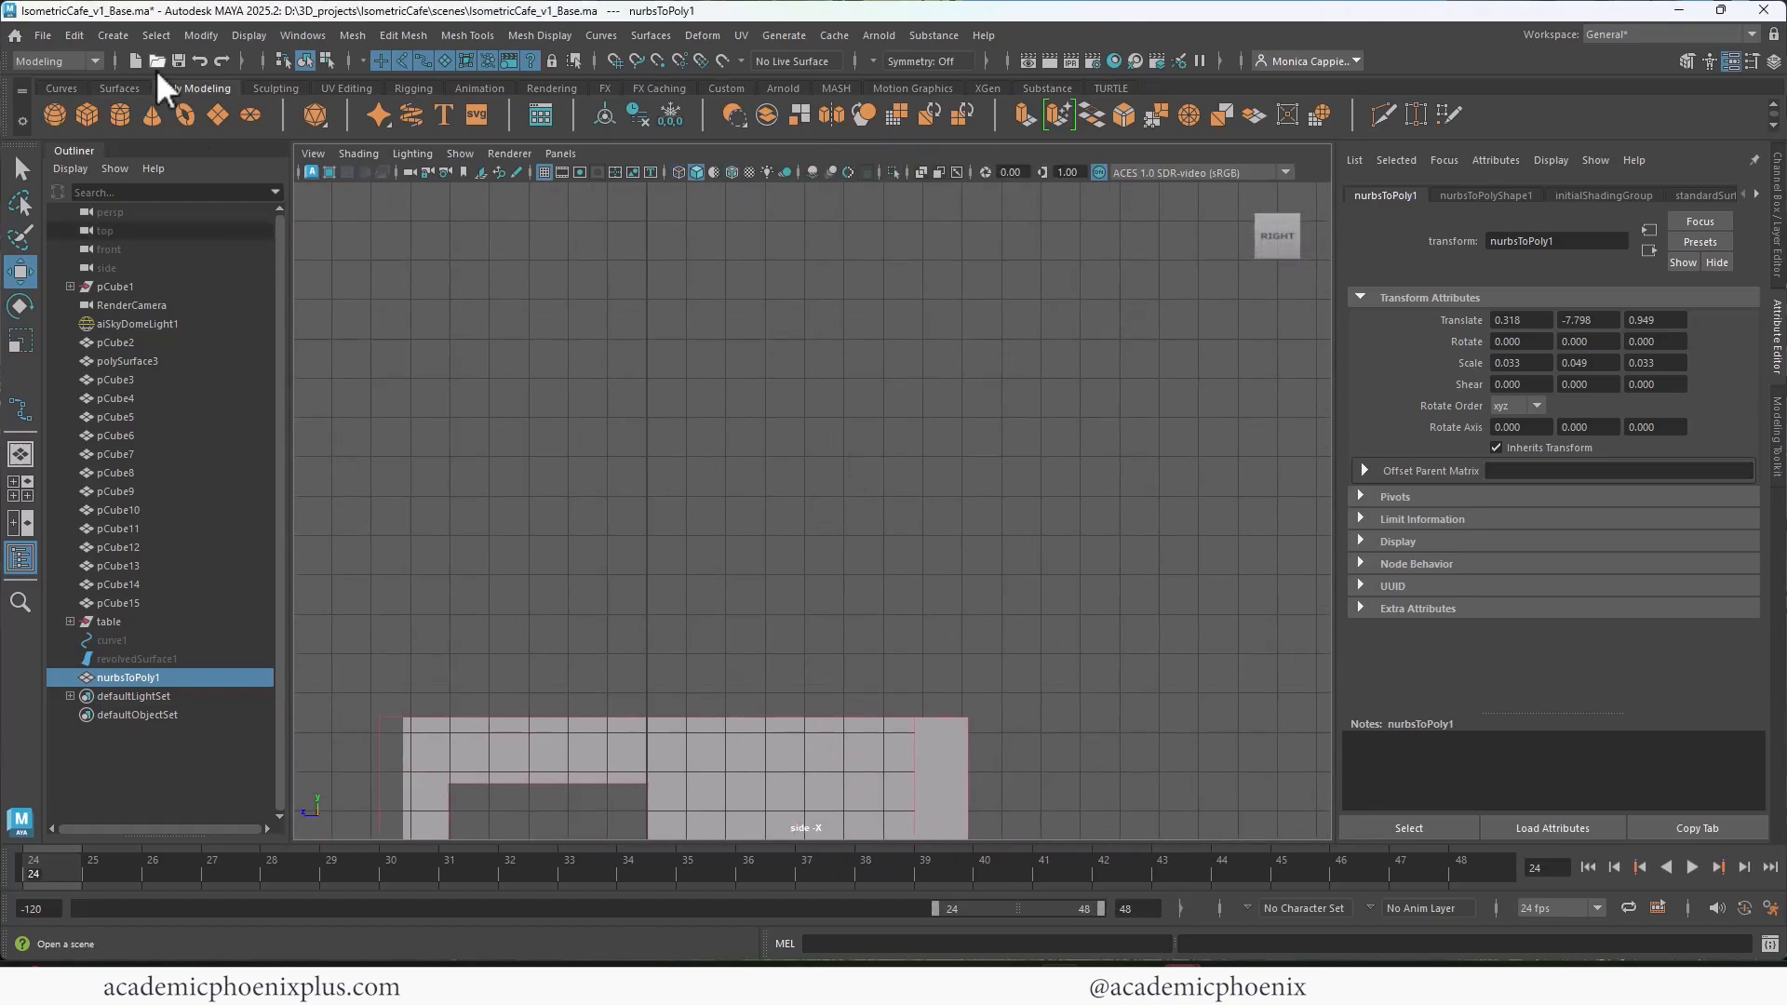
click(112, 34)
mouse_move(195, 180)
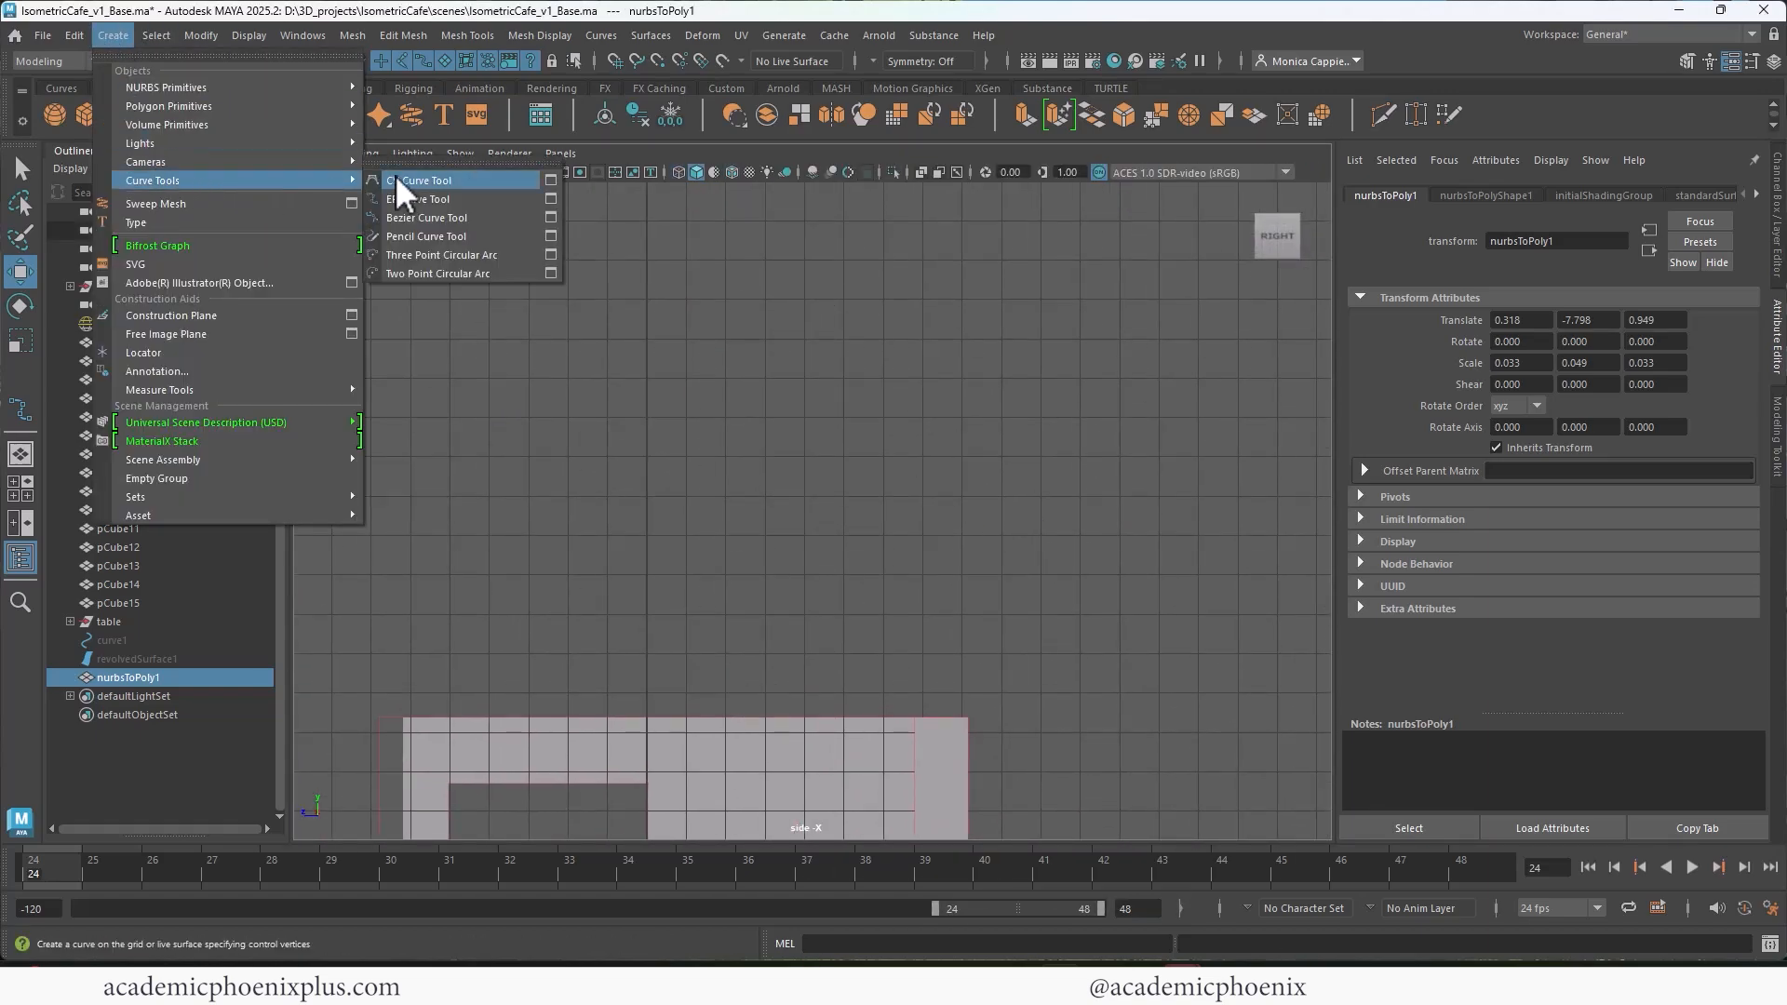
click(410, 200)
click(661, 533)
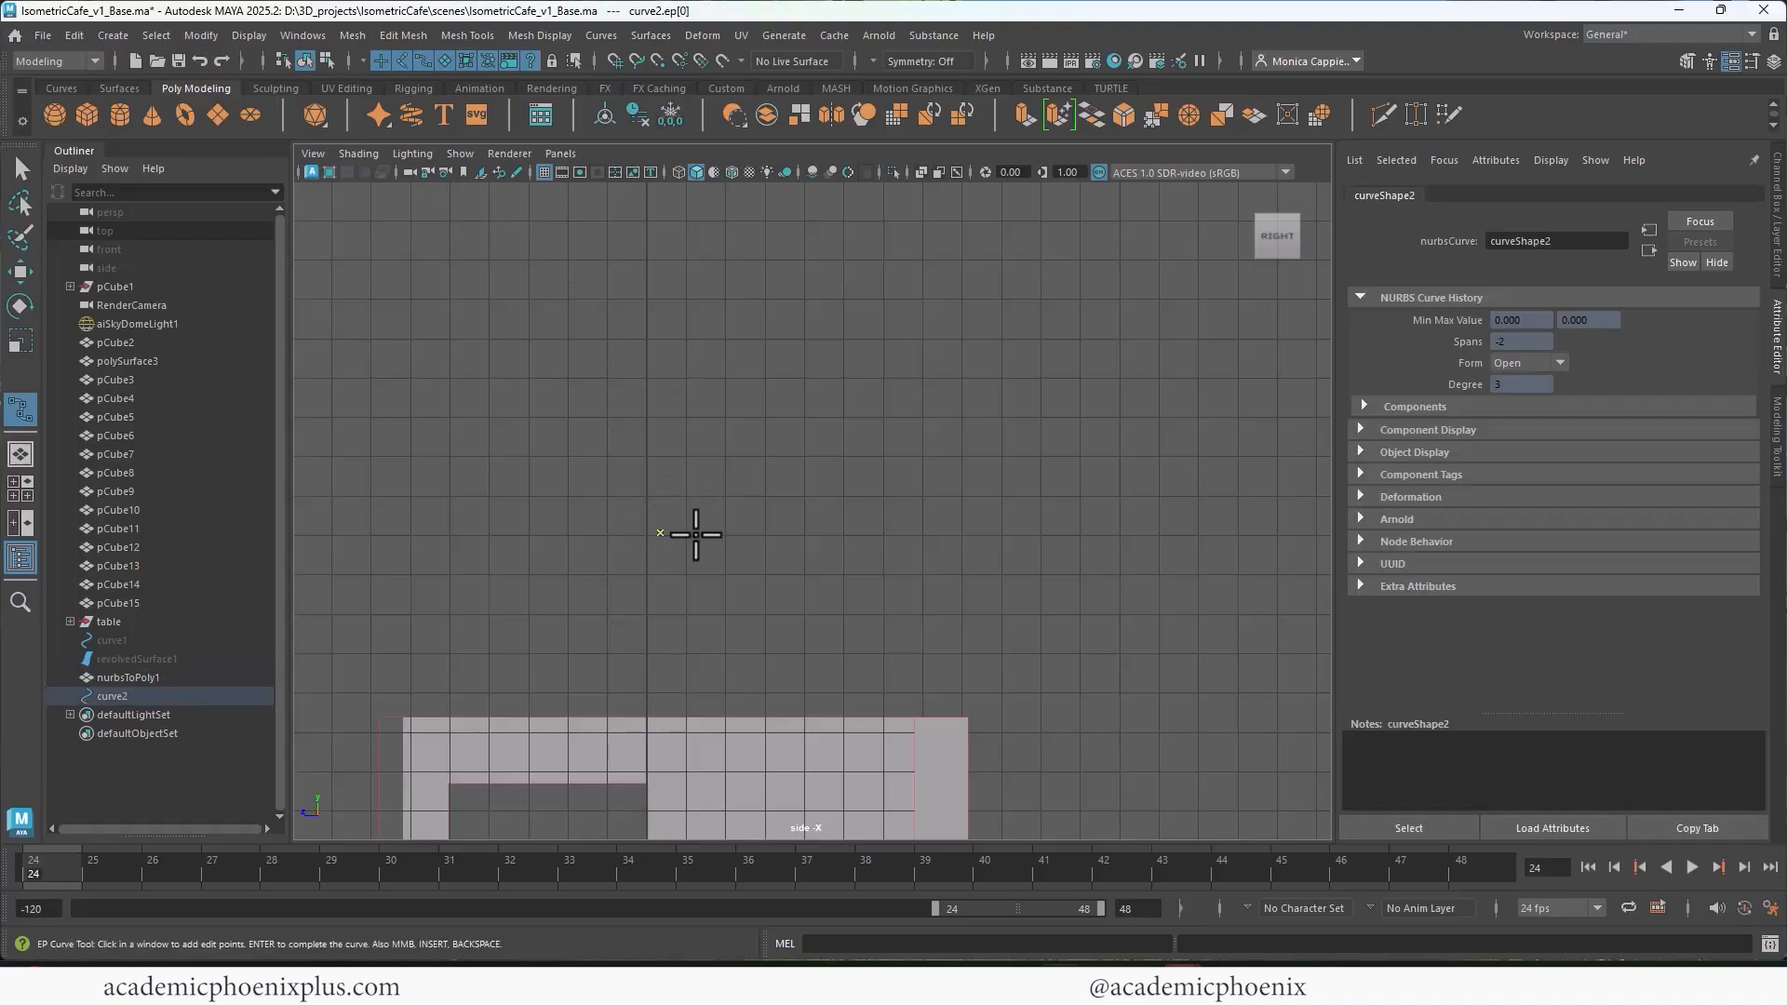
click(703, 538)
click(812, 458)
click(823, 384)
click(834, 320)
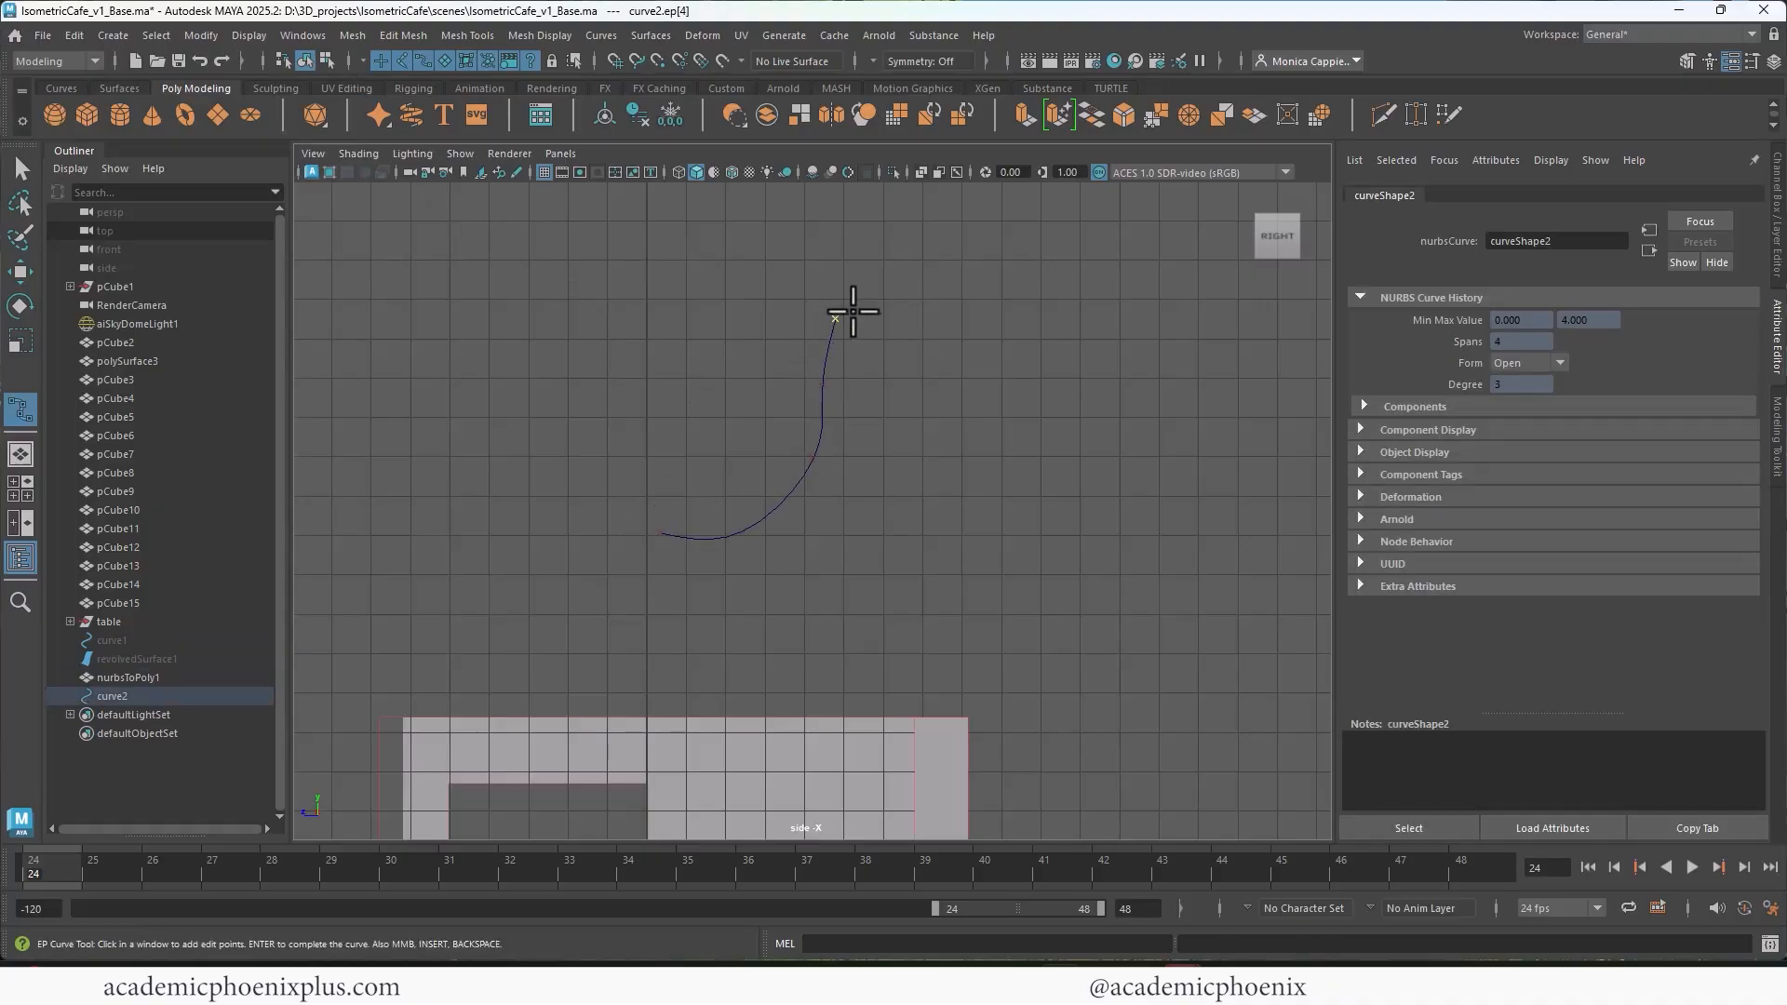
Step: Continue the profile curve over the rim and down the outer wall to the base near the axis, and finish it
click(869, 317)
click(858, 365)
click(855, 425)
click(841, 481)
click(821, 523)
click(801, 562)
click(770, 586)
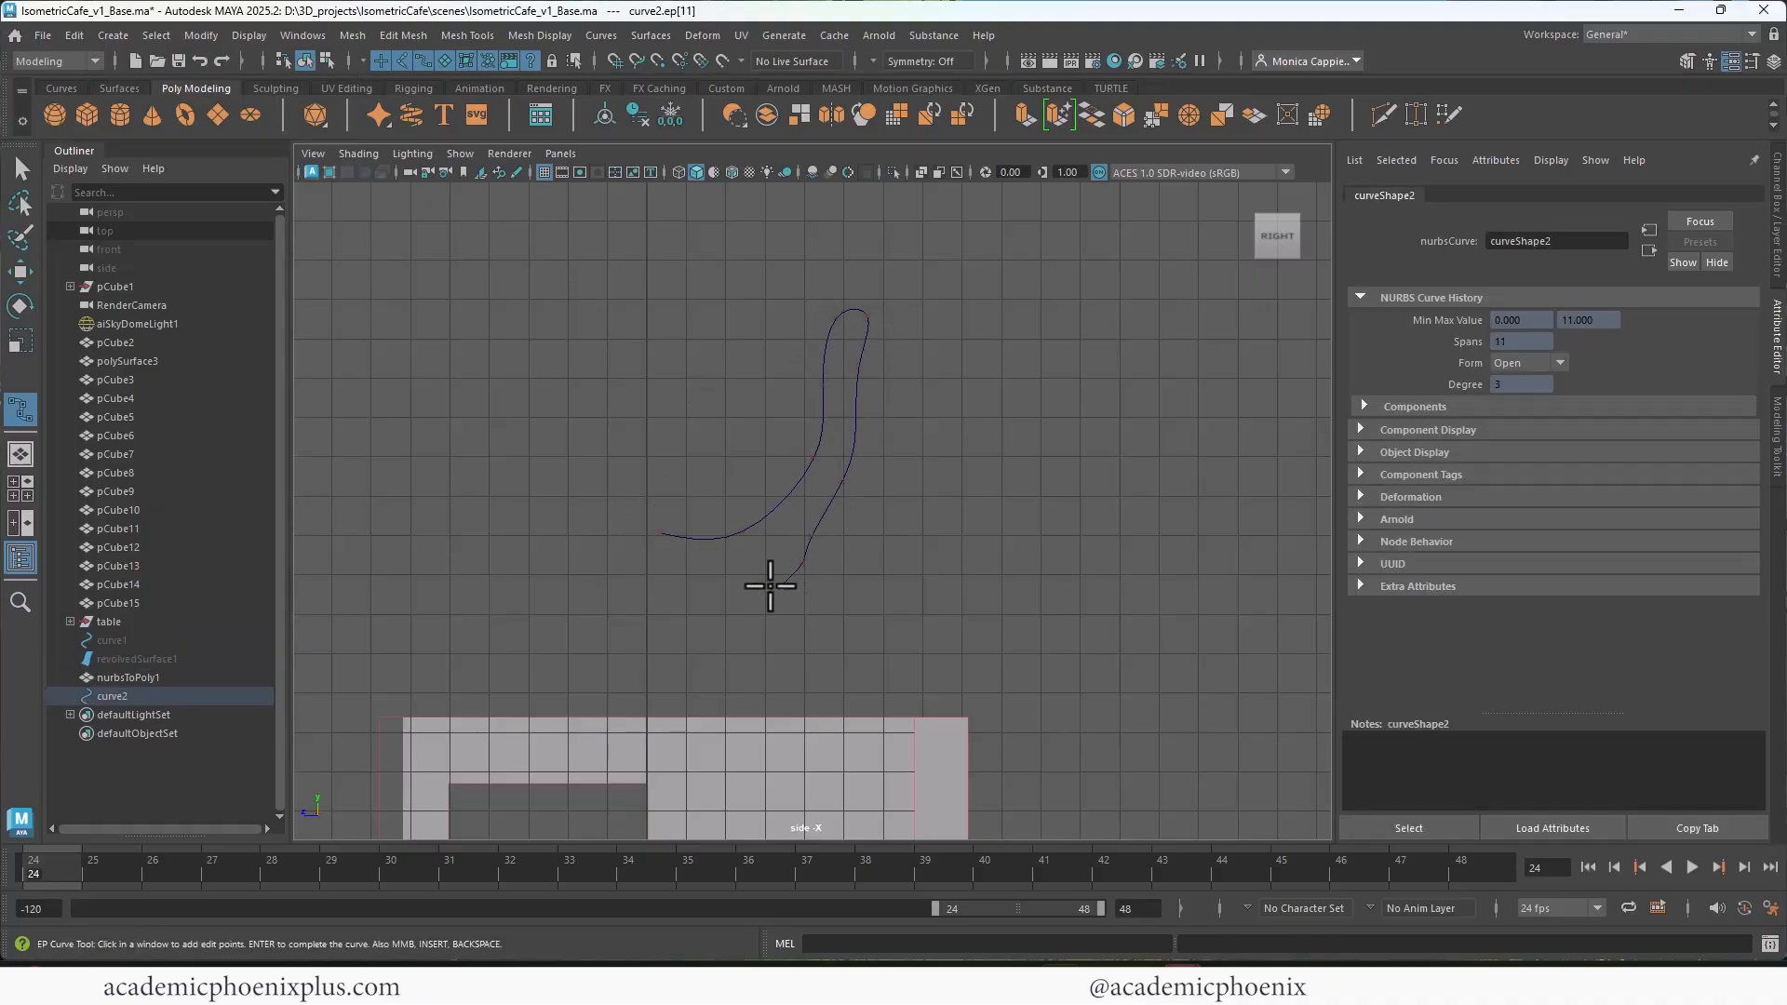
click(720, 618)
click(651, 633)
key(Return)
Step: Align the profile curve's inner-floor end with the centre axis and flatten the control vertices at its base end into a horizontal line
key(w)
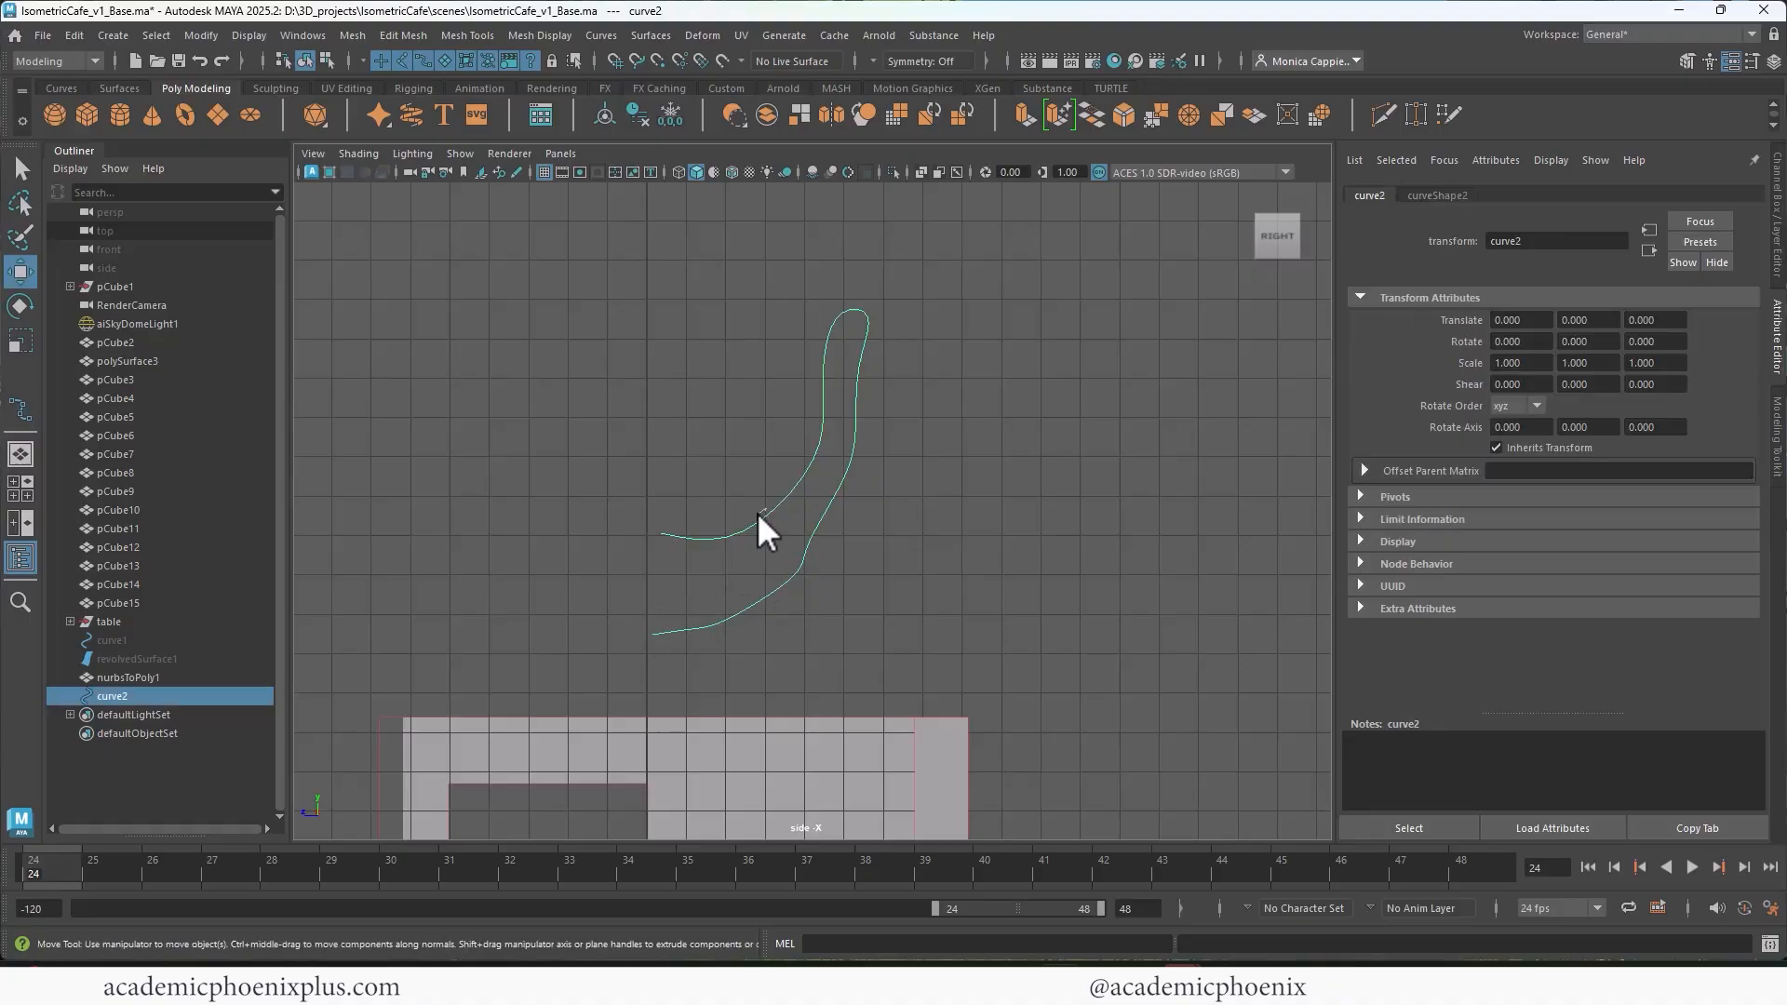
right_drag(712, 484, 675, 492)
drag(599, 498, 647, 537)
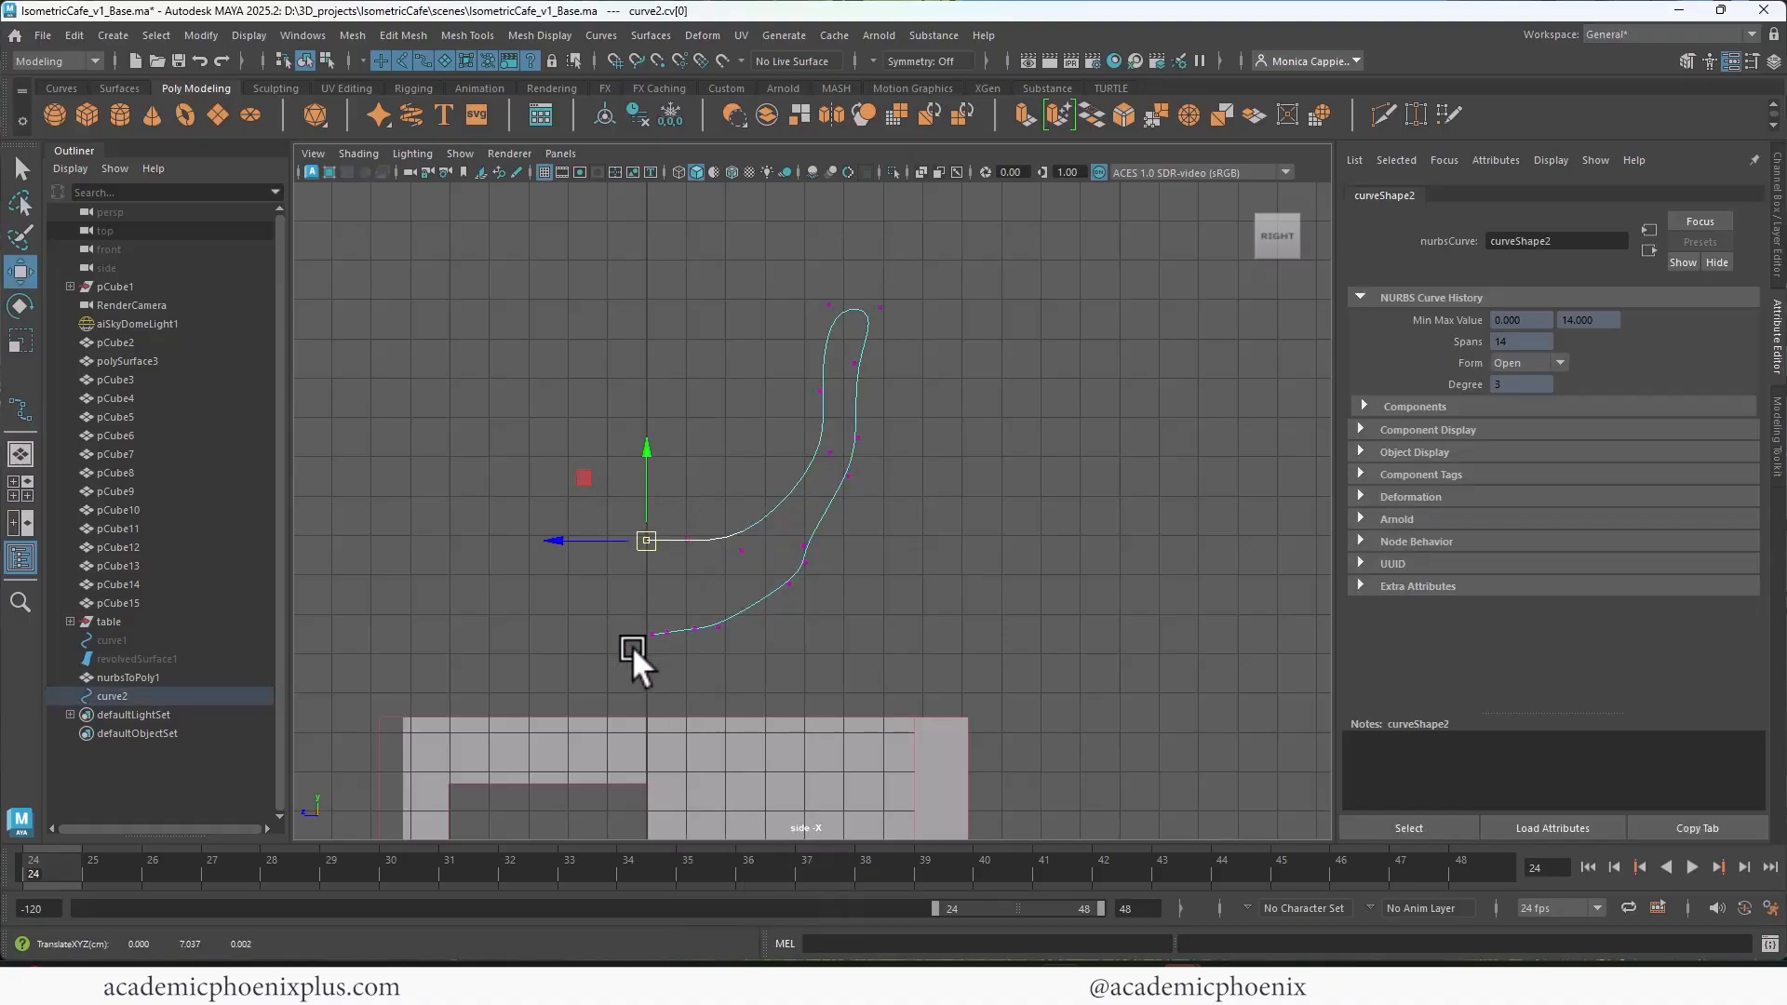
drag(632, 644, 665, 643)
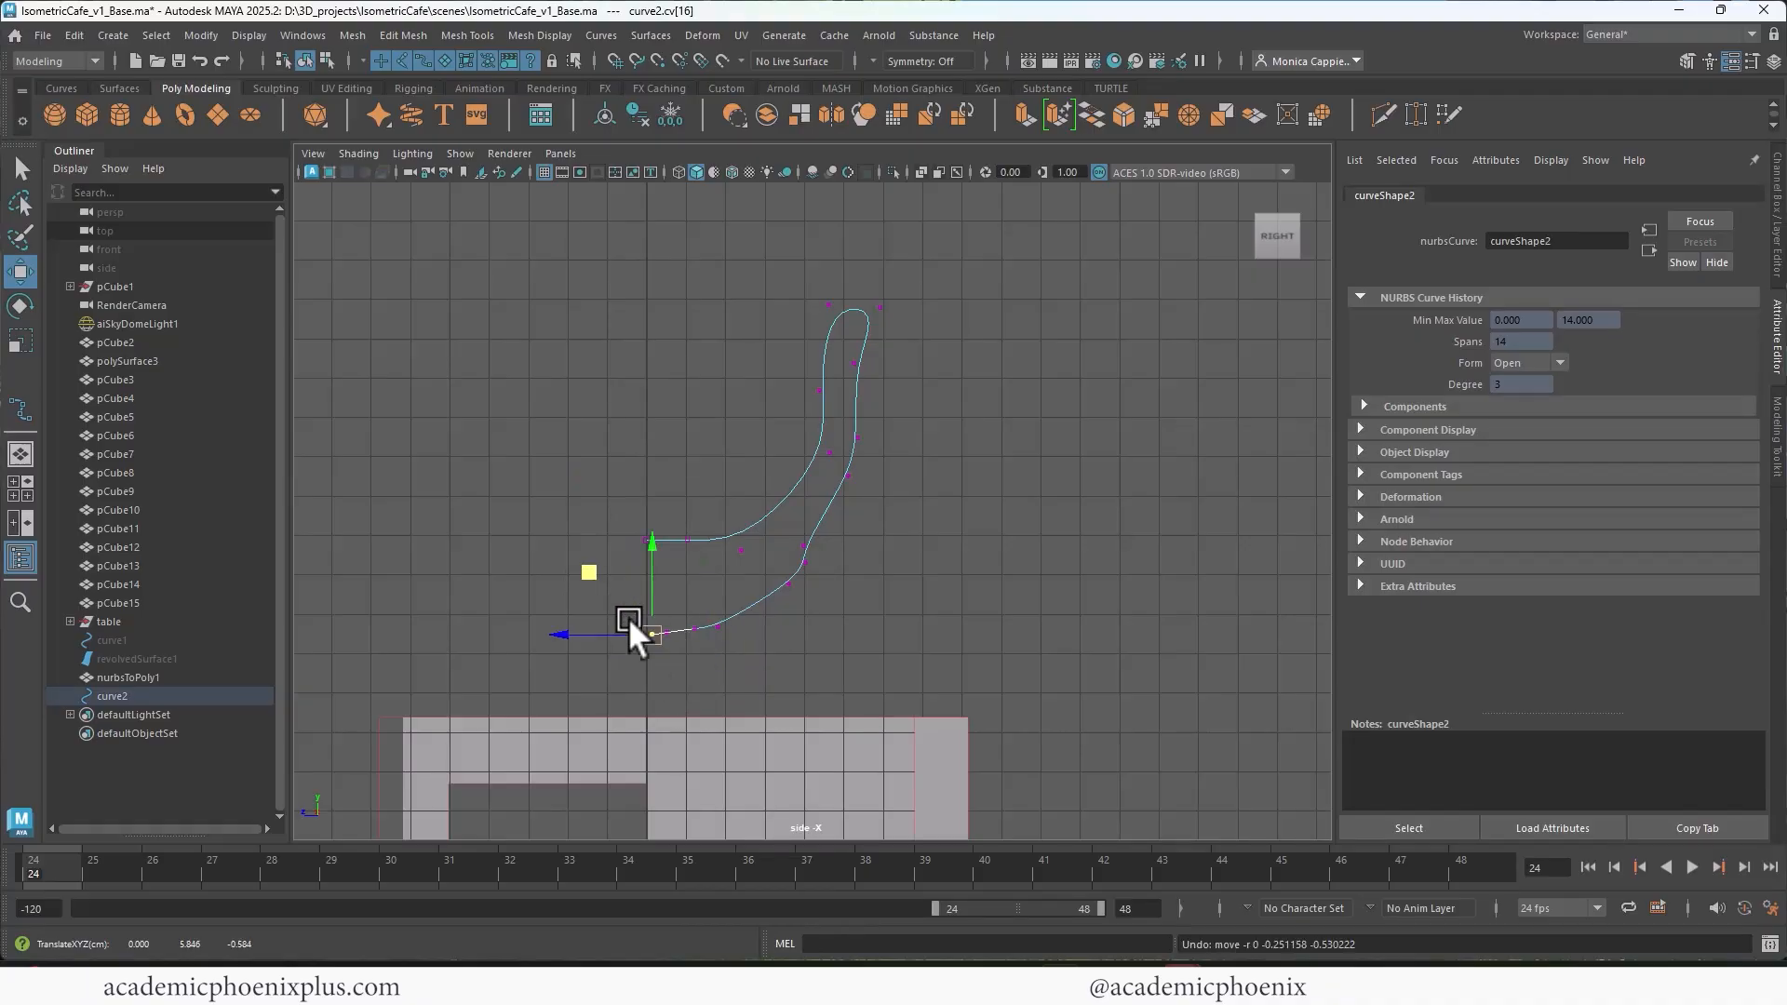
drag(515, 577, 705, 662)
key(r)
drag(670, 545, 652, 621)
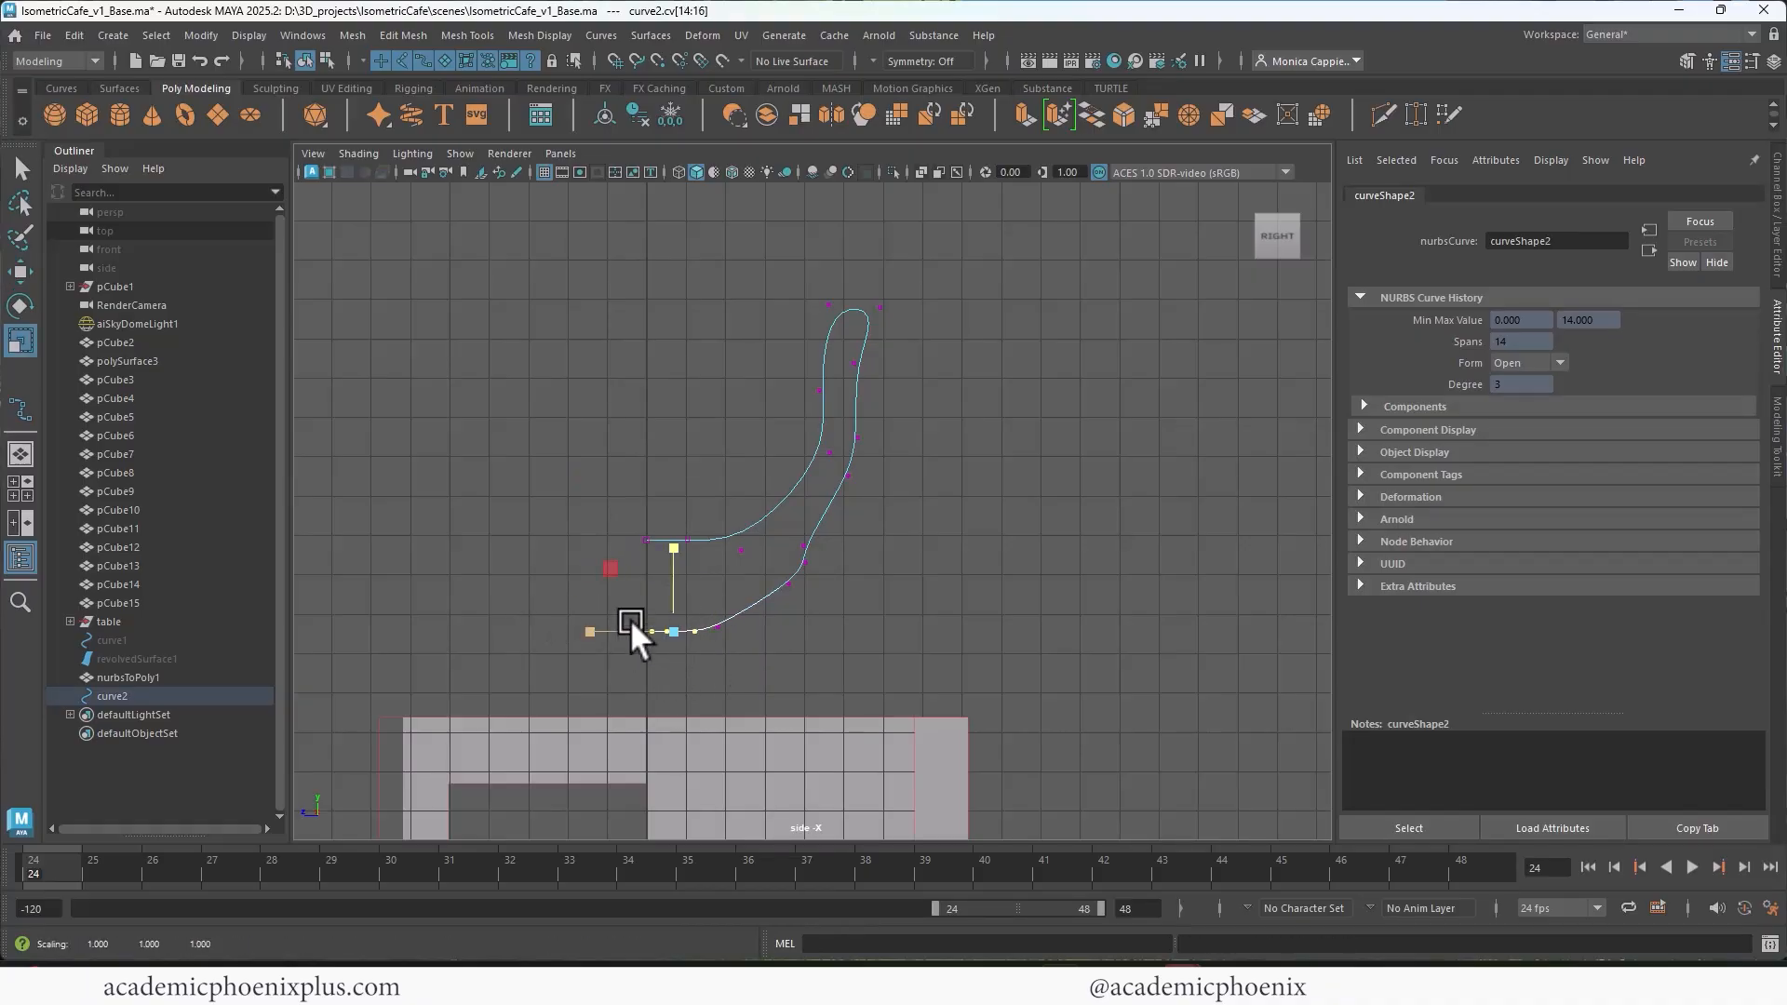
drag(564, 566, 734, 662)
drag(689, 542, 637, 618)
Step: Smooth the kink in the profile's outer wall and shift the rim control vertices toward the axis, then return to object selection
key(w)
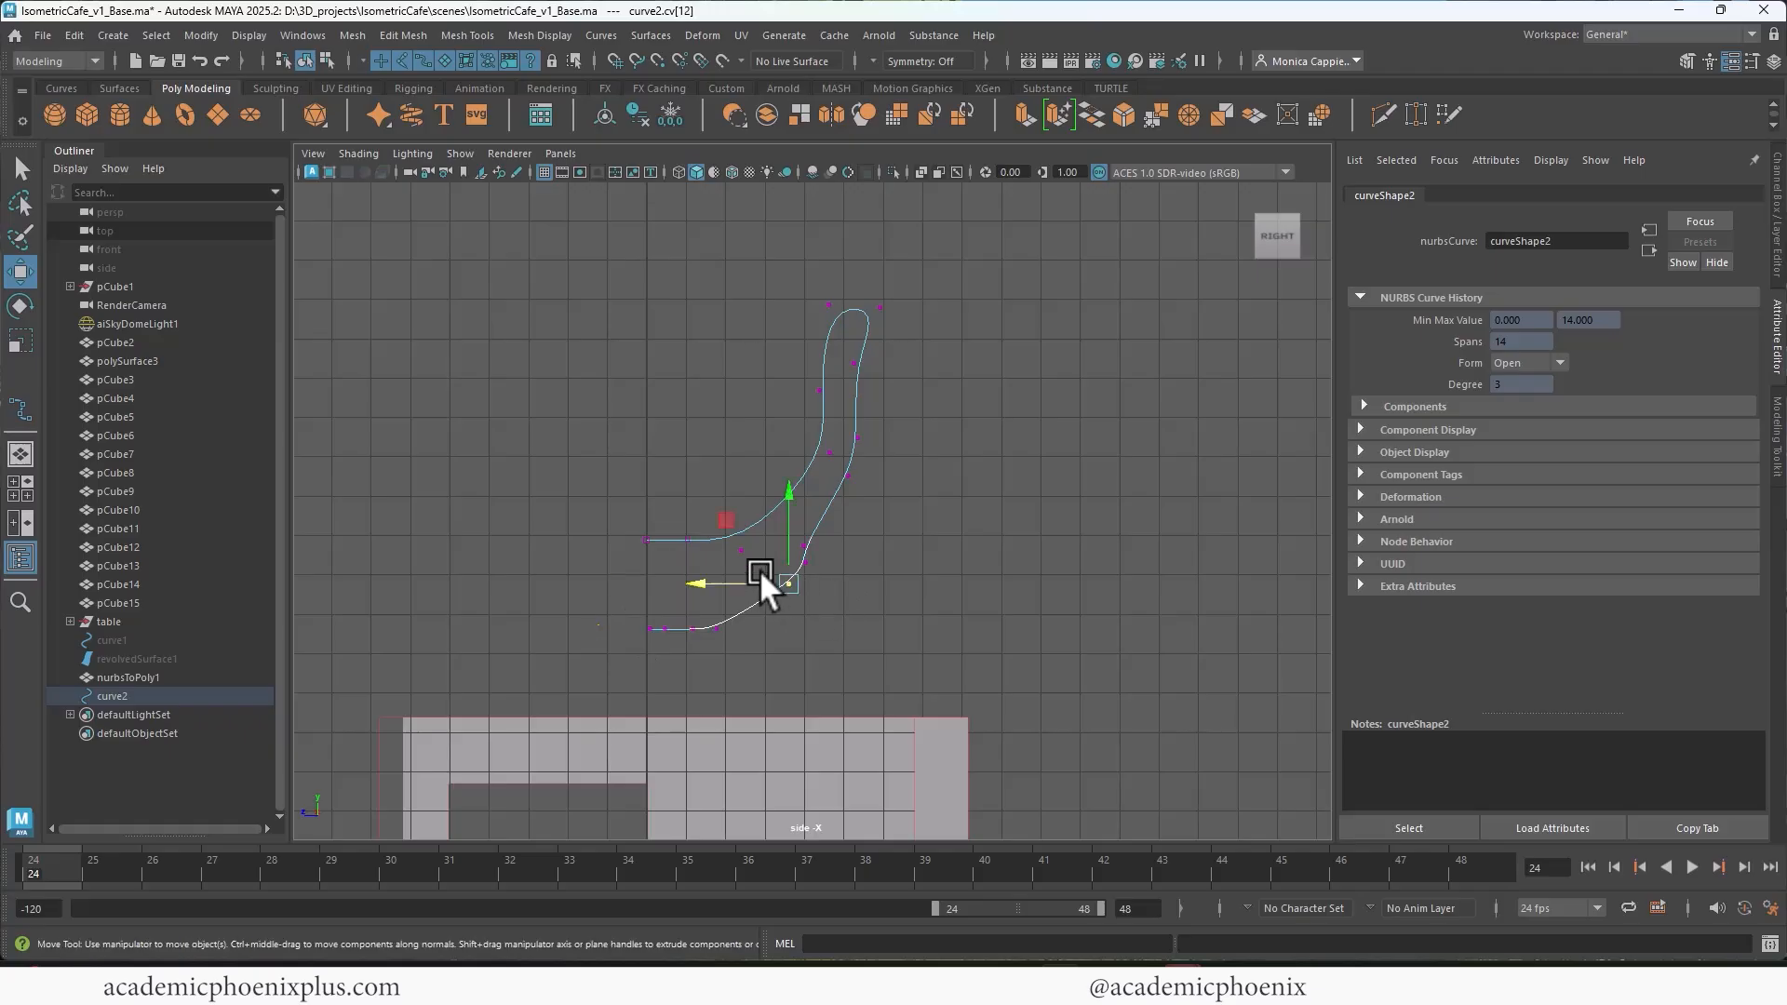
click(806, 564)
click(808, 548)
drag(795, 275, 907, 325)
drag(793, 300, 778, 298)
right_drag(854, 380, 891, 346)
click(874, 406)
click(852, 426)
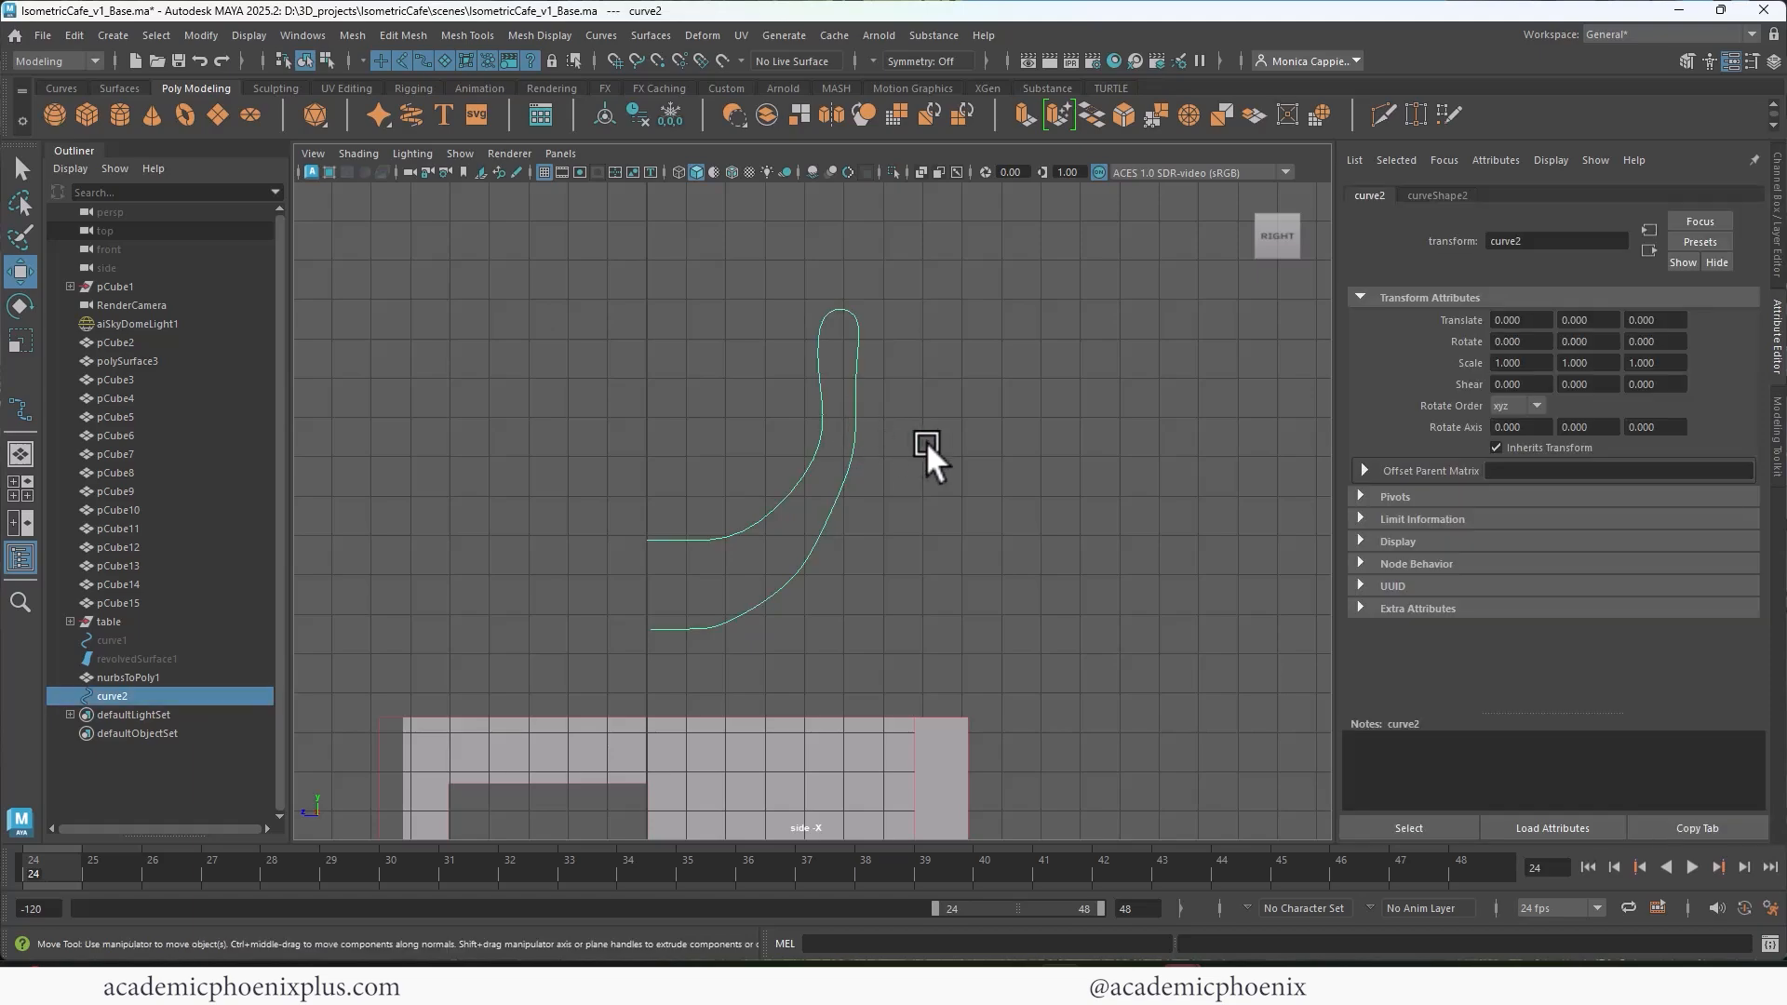
Step: Center the profile curve's pivot and move it to the curve's inner-floor end at the centre axis
click(607, 116)
key(d)
drag(756, 372, 735, 430)
drag(667, 523, 579, 517)
drag(655, 430, 630, 471)
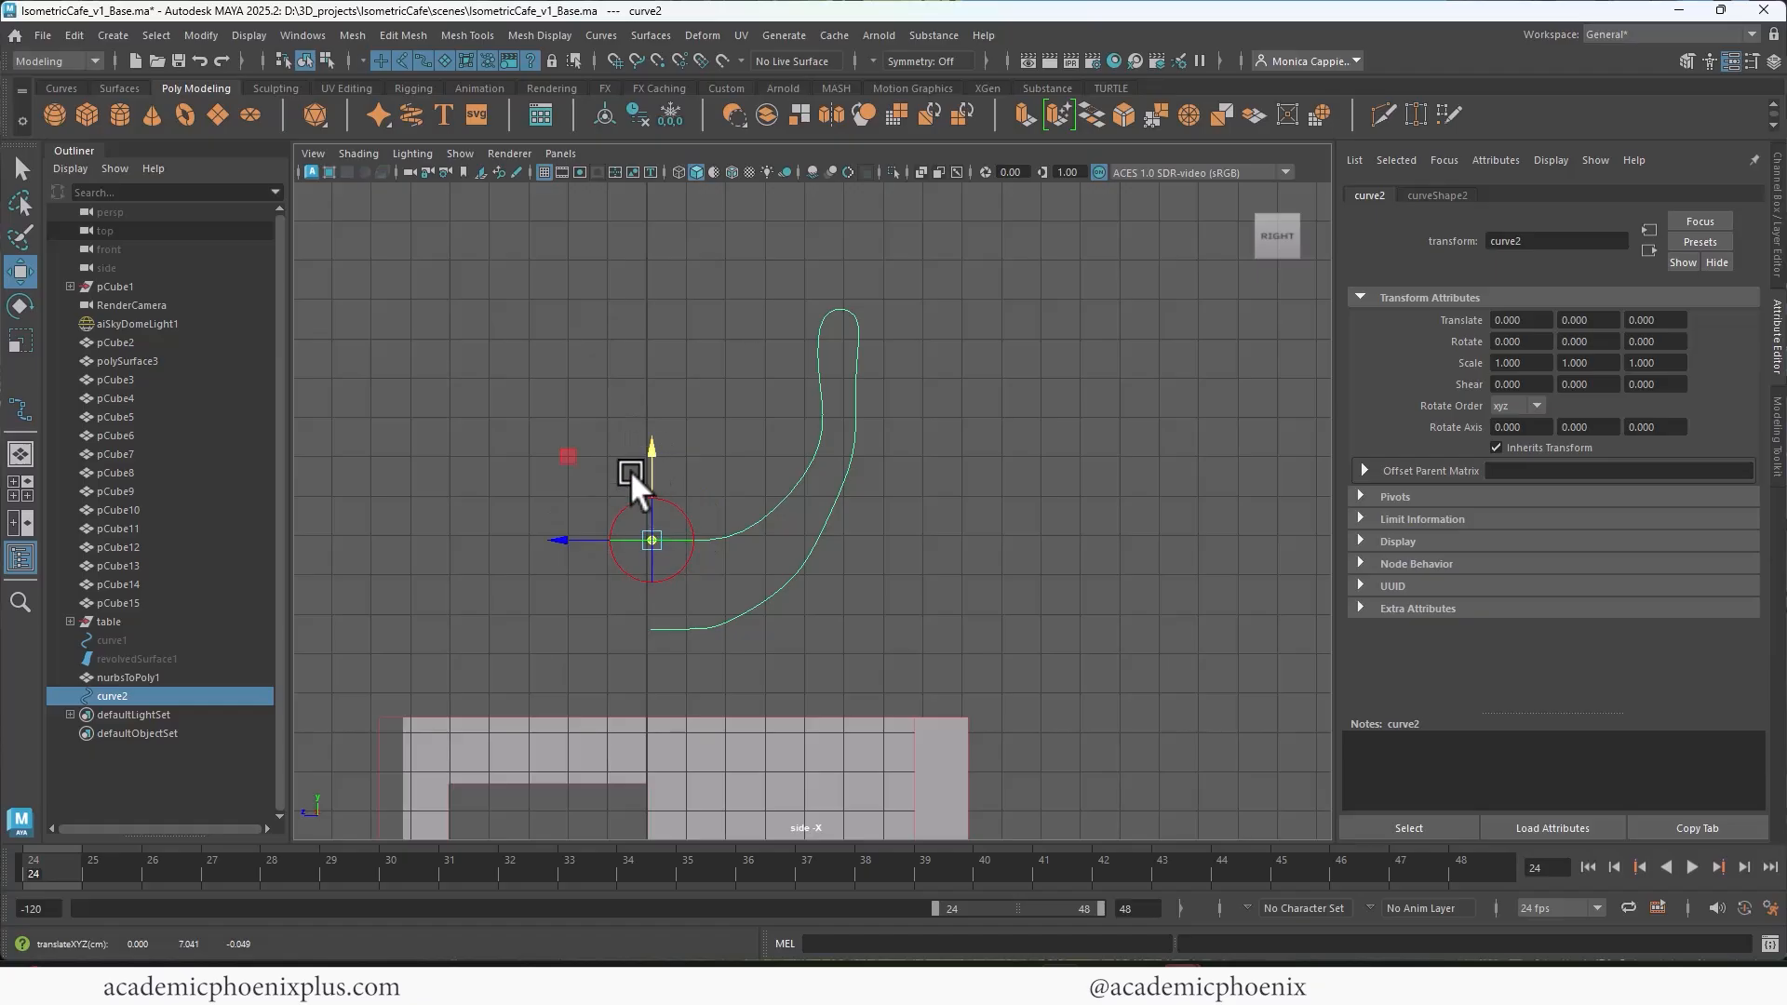
key(d)
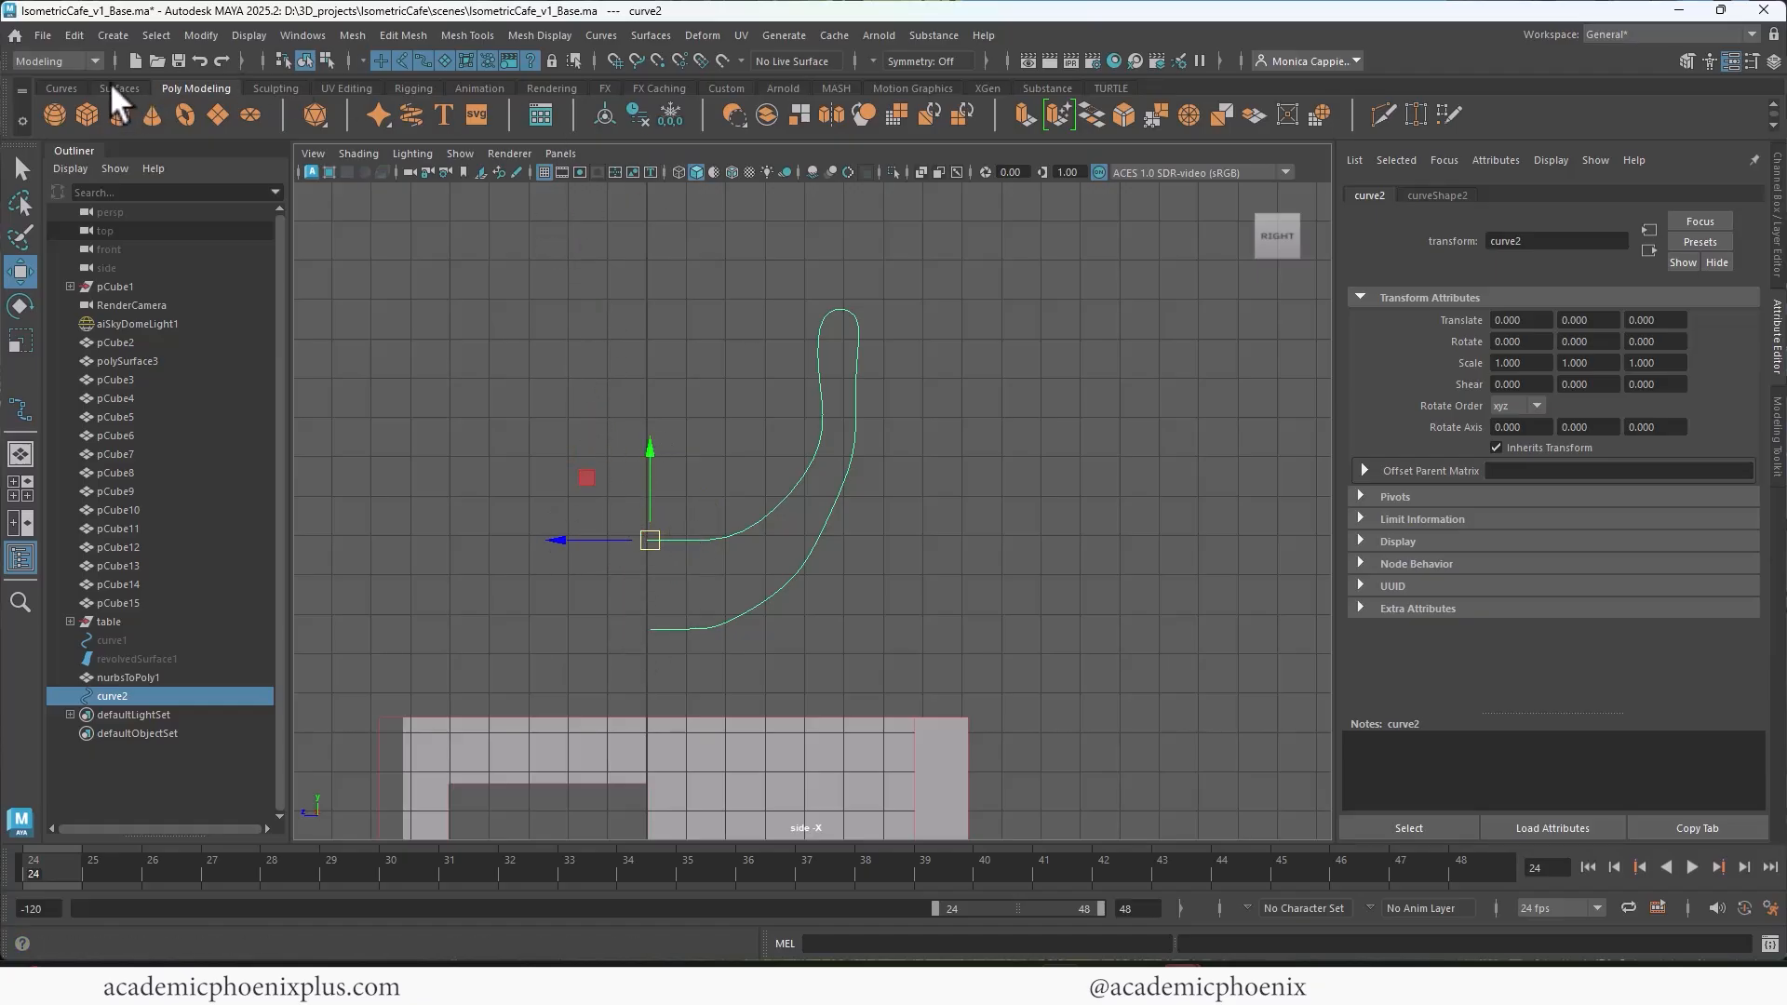
Step: Revolve the profile curve into a cup surface, offset it to -4.967 in Z, and reverse its surface direction
click(648, 35)
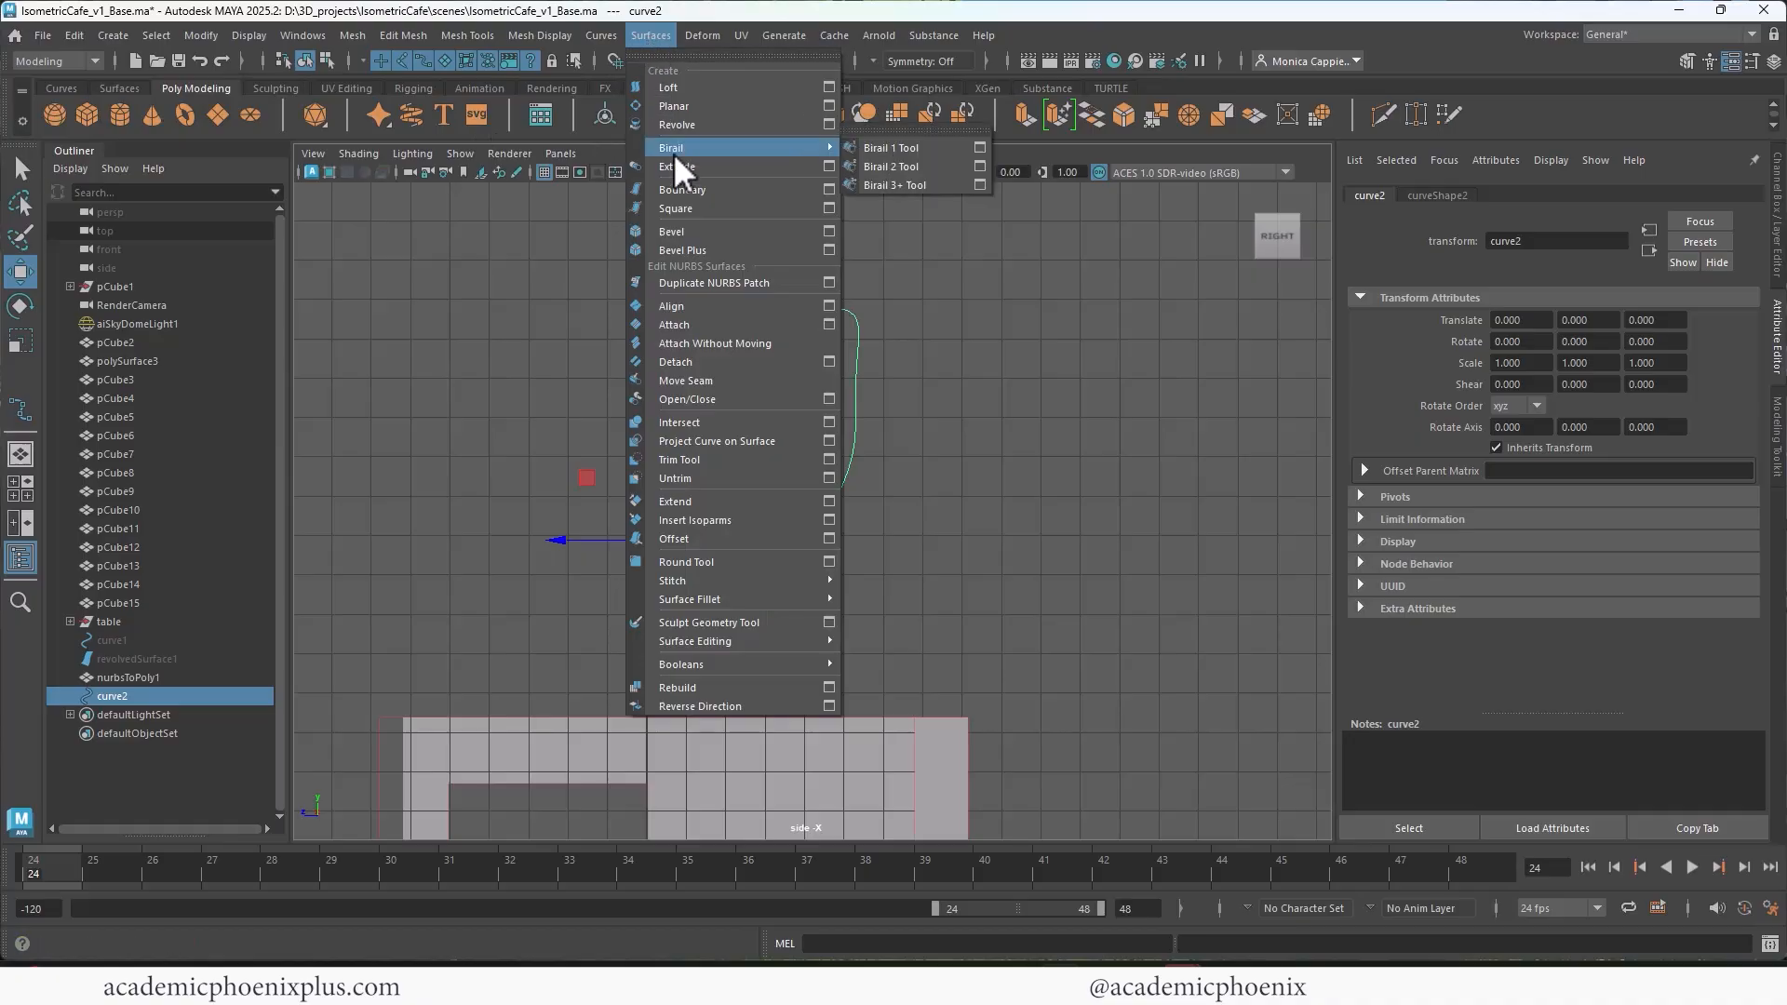
click(678, 124)
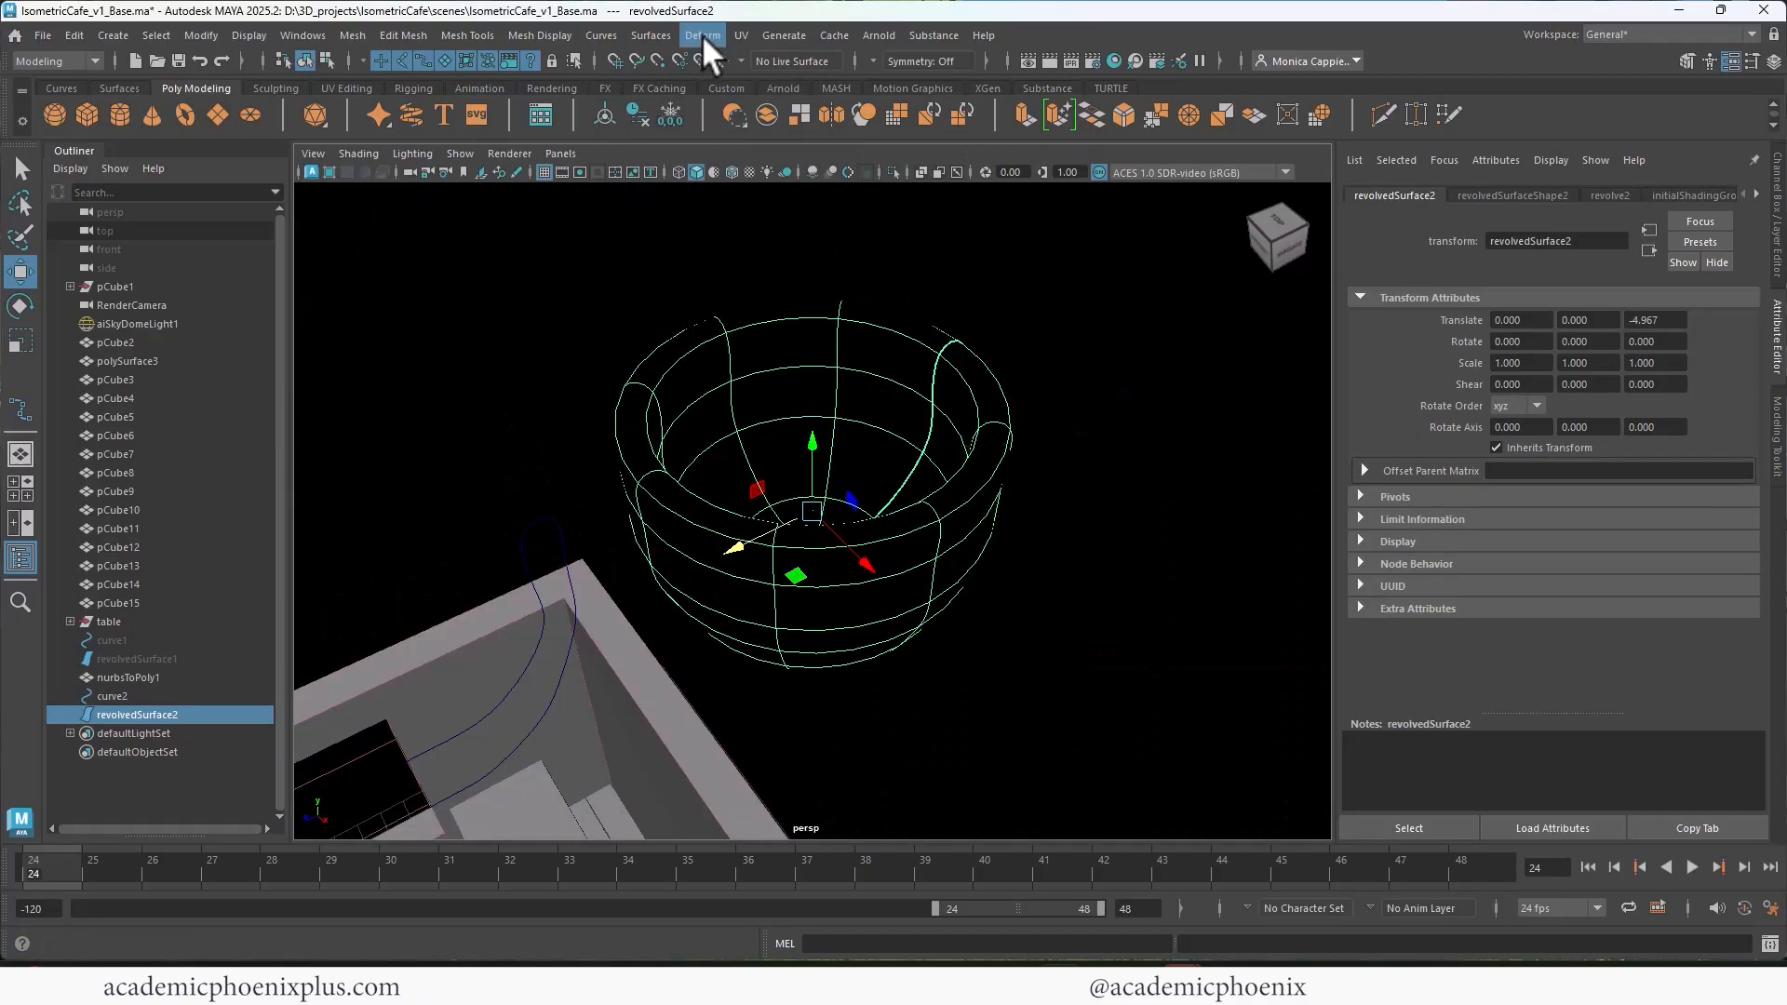
click(702, 34)
mouse_move(653, 36)
click(669, 705)
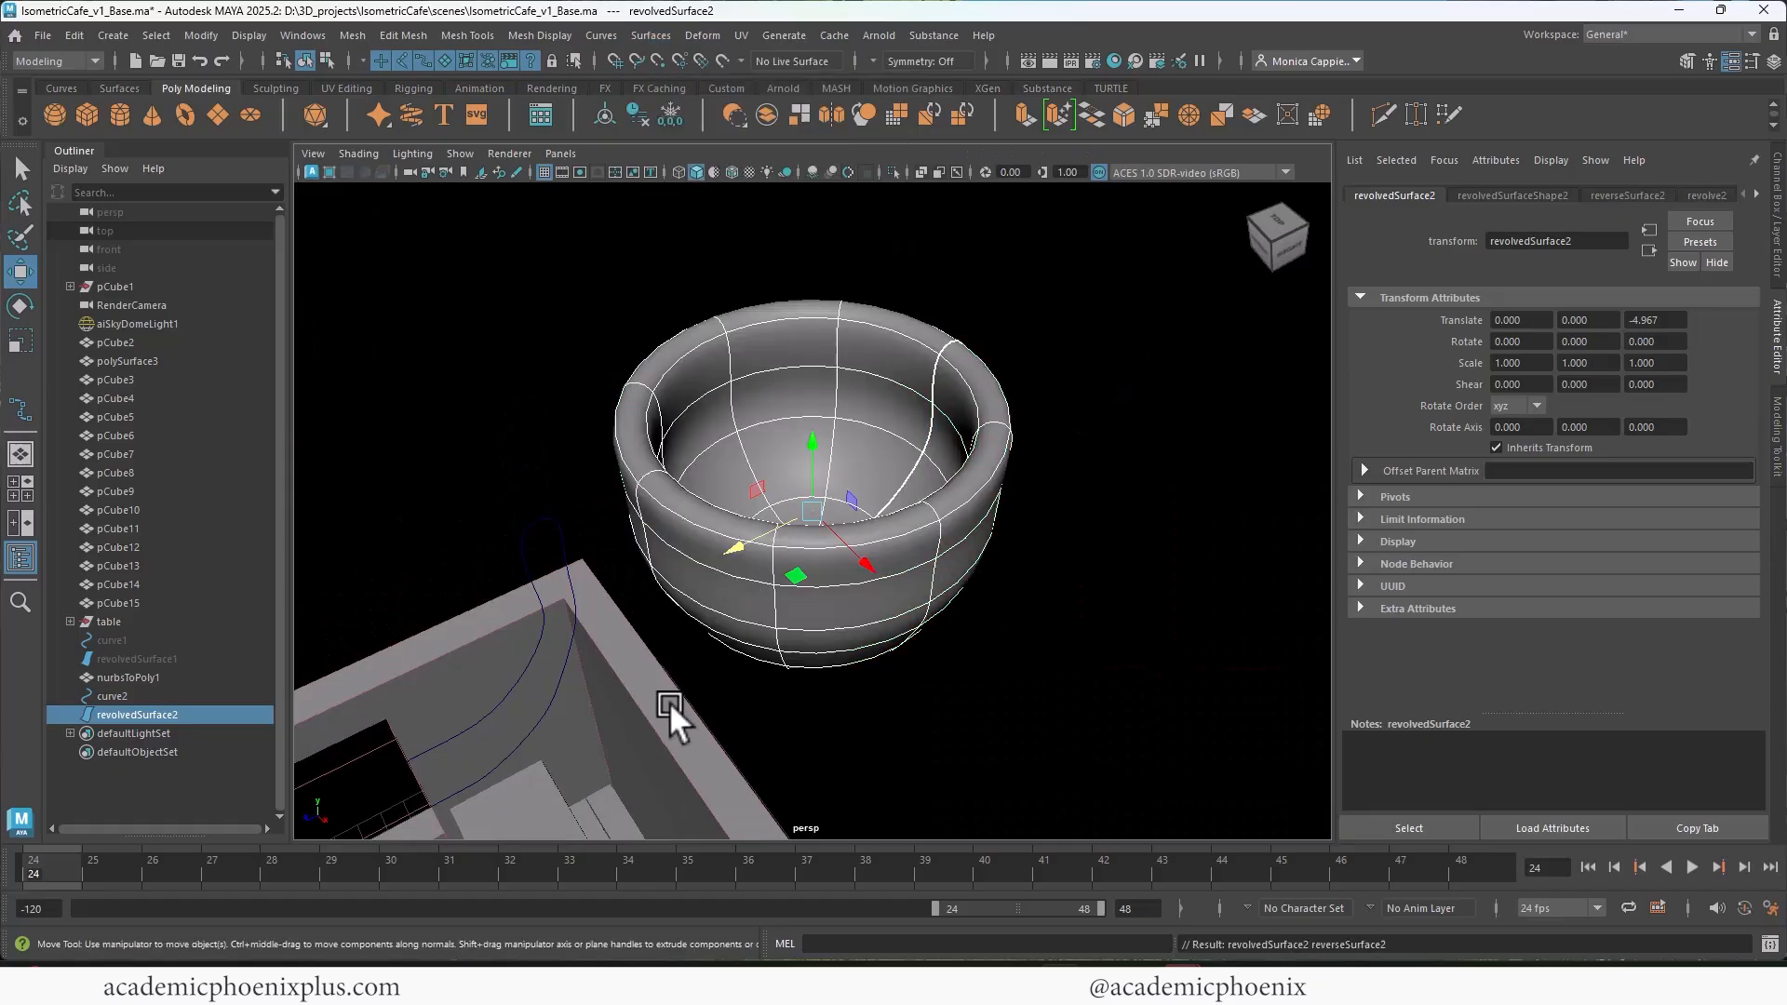
Step: Reshape the cup's upper part by adjusting the profile curve's wall control vertices and raising those at the rim
scroll(882, 438, down, 3)
alt+drag(890, 370, 777, 402)
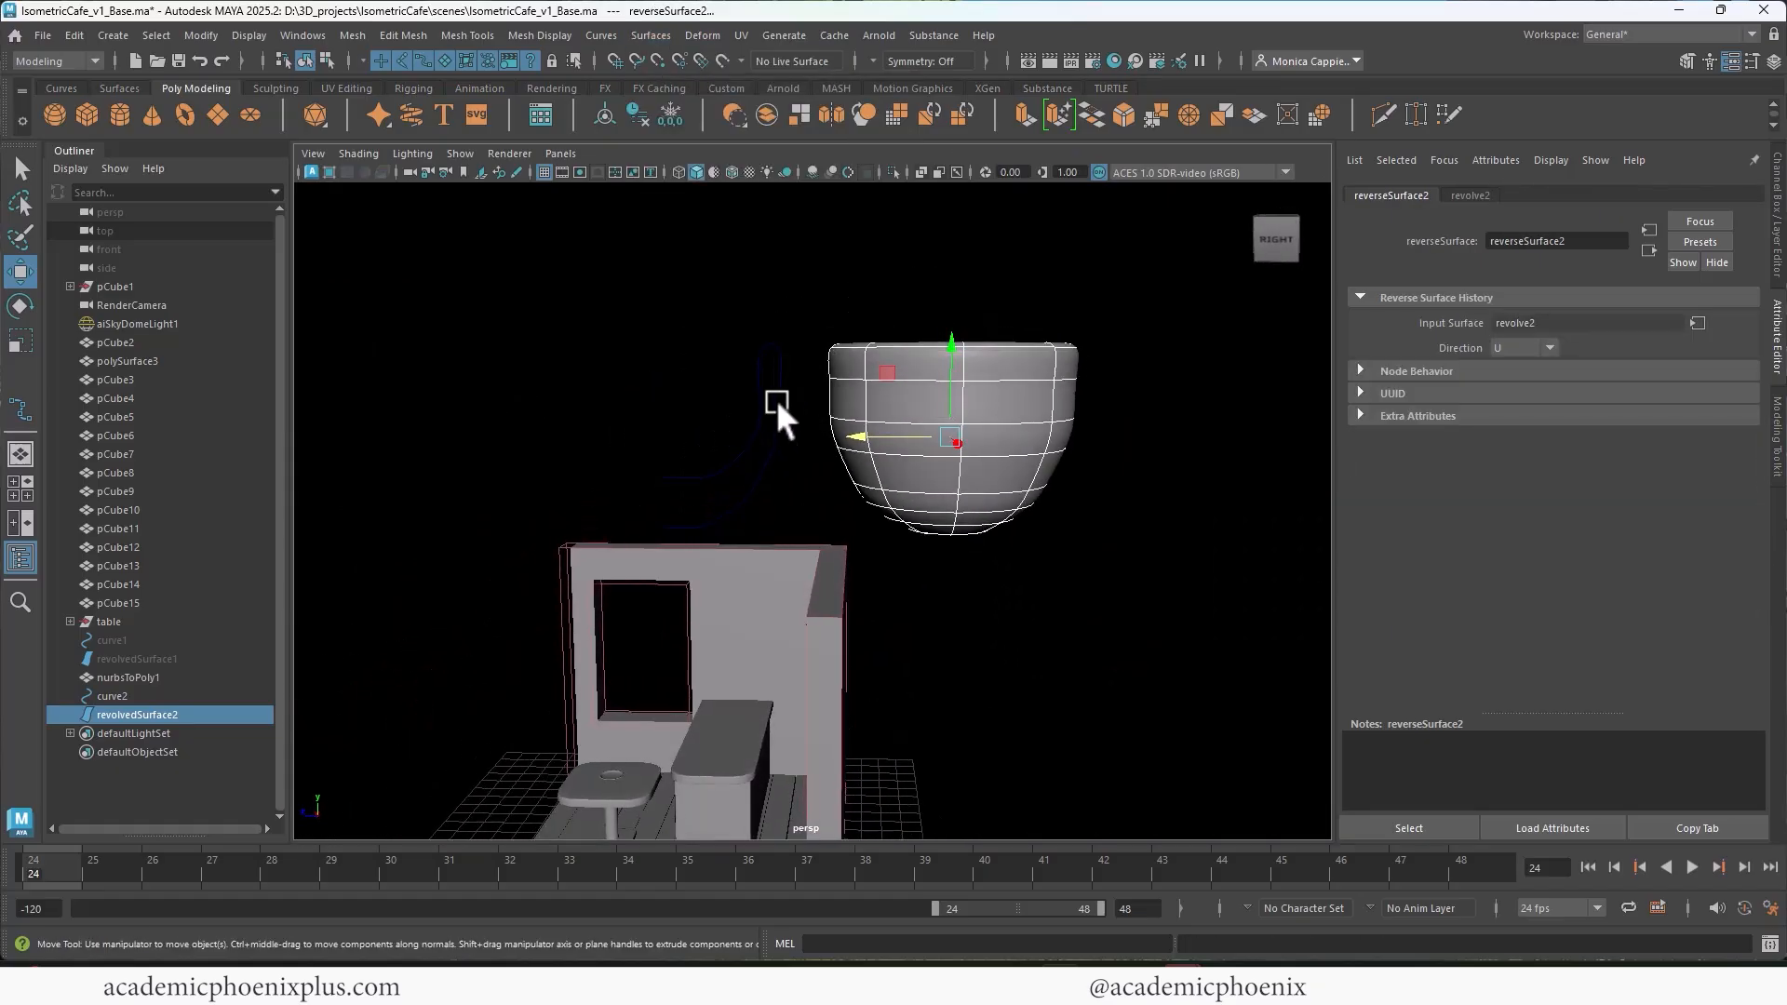
click(782, 440)
right_drag(779, 434, 677, 429)
drag(776, 430, 771, 466)
drag(770, 303, 731, 307)
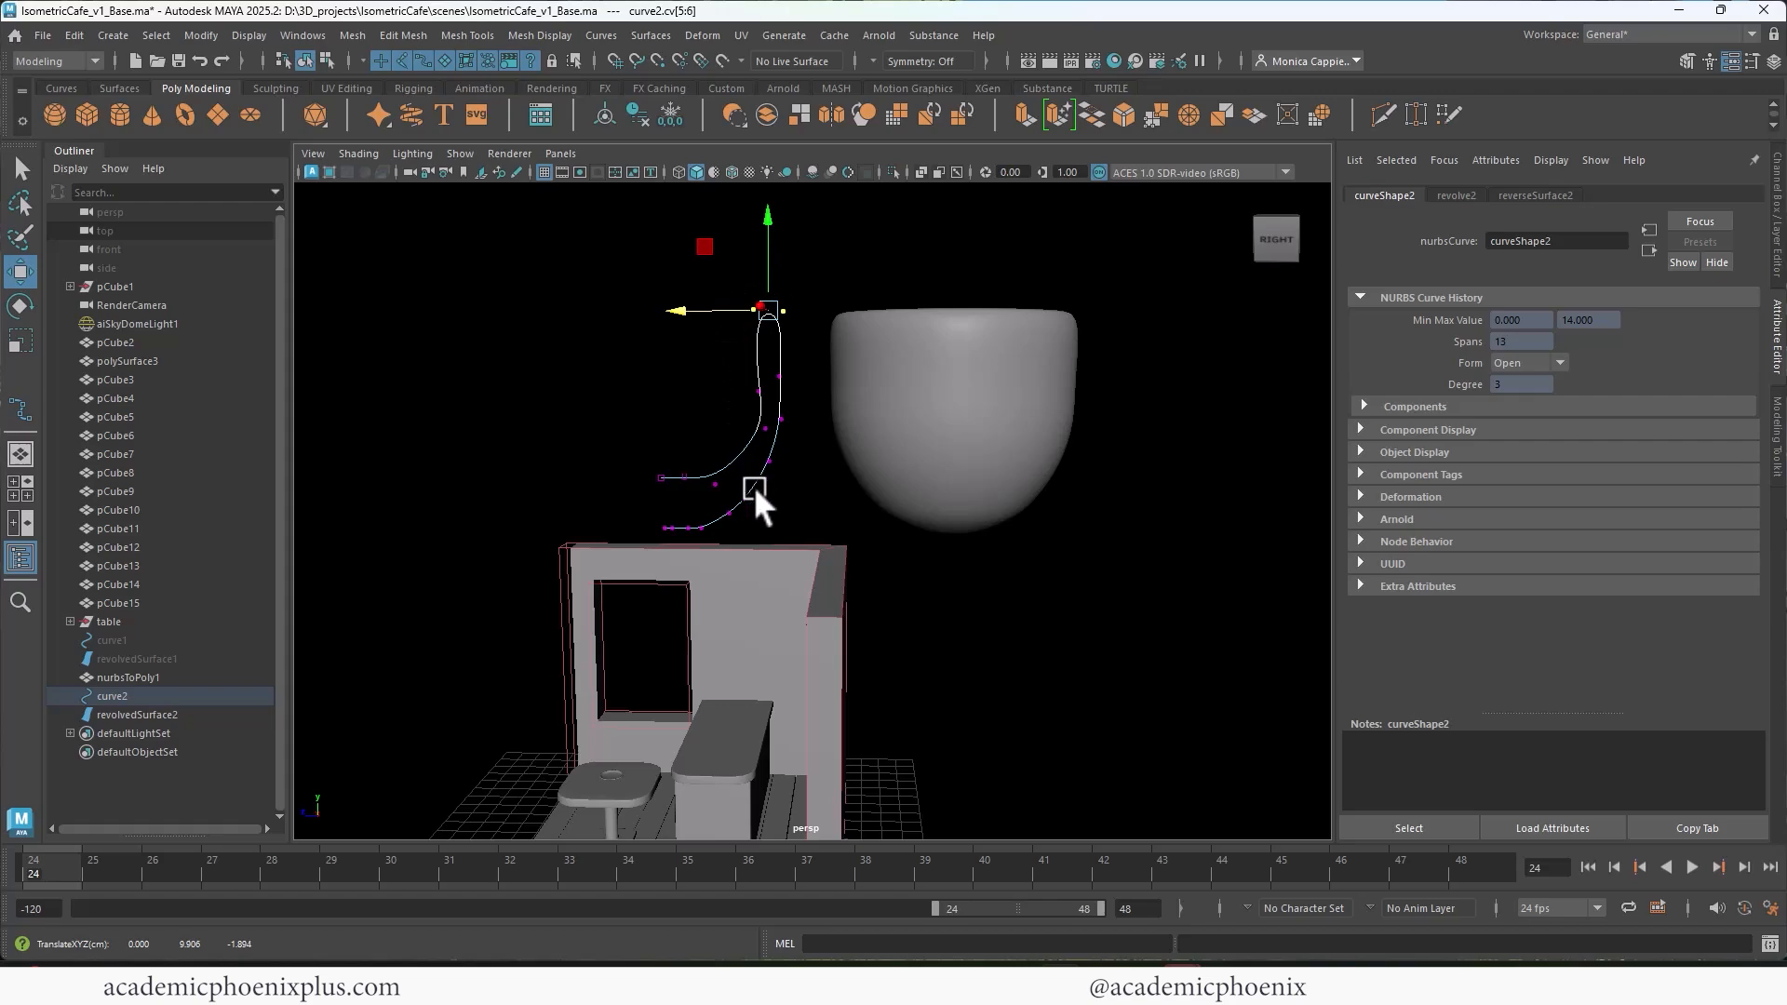
Step: Deepen the cup by moving the profile's outer base and inner floor control vertices down and filling out the lower wall
drag(618, 467, 797, 542)
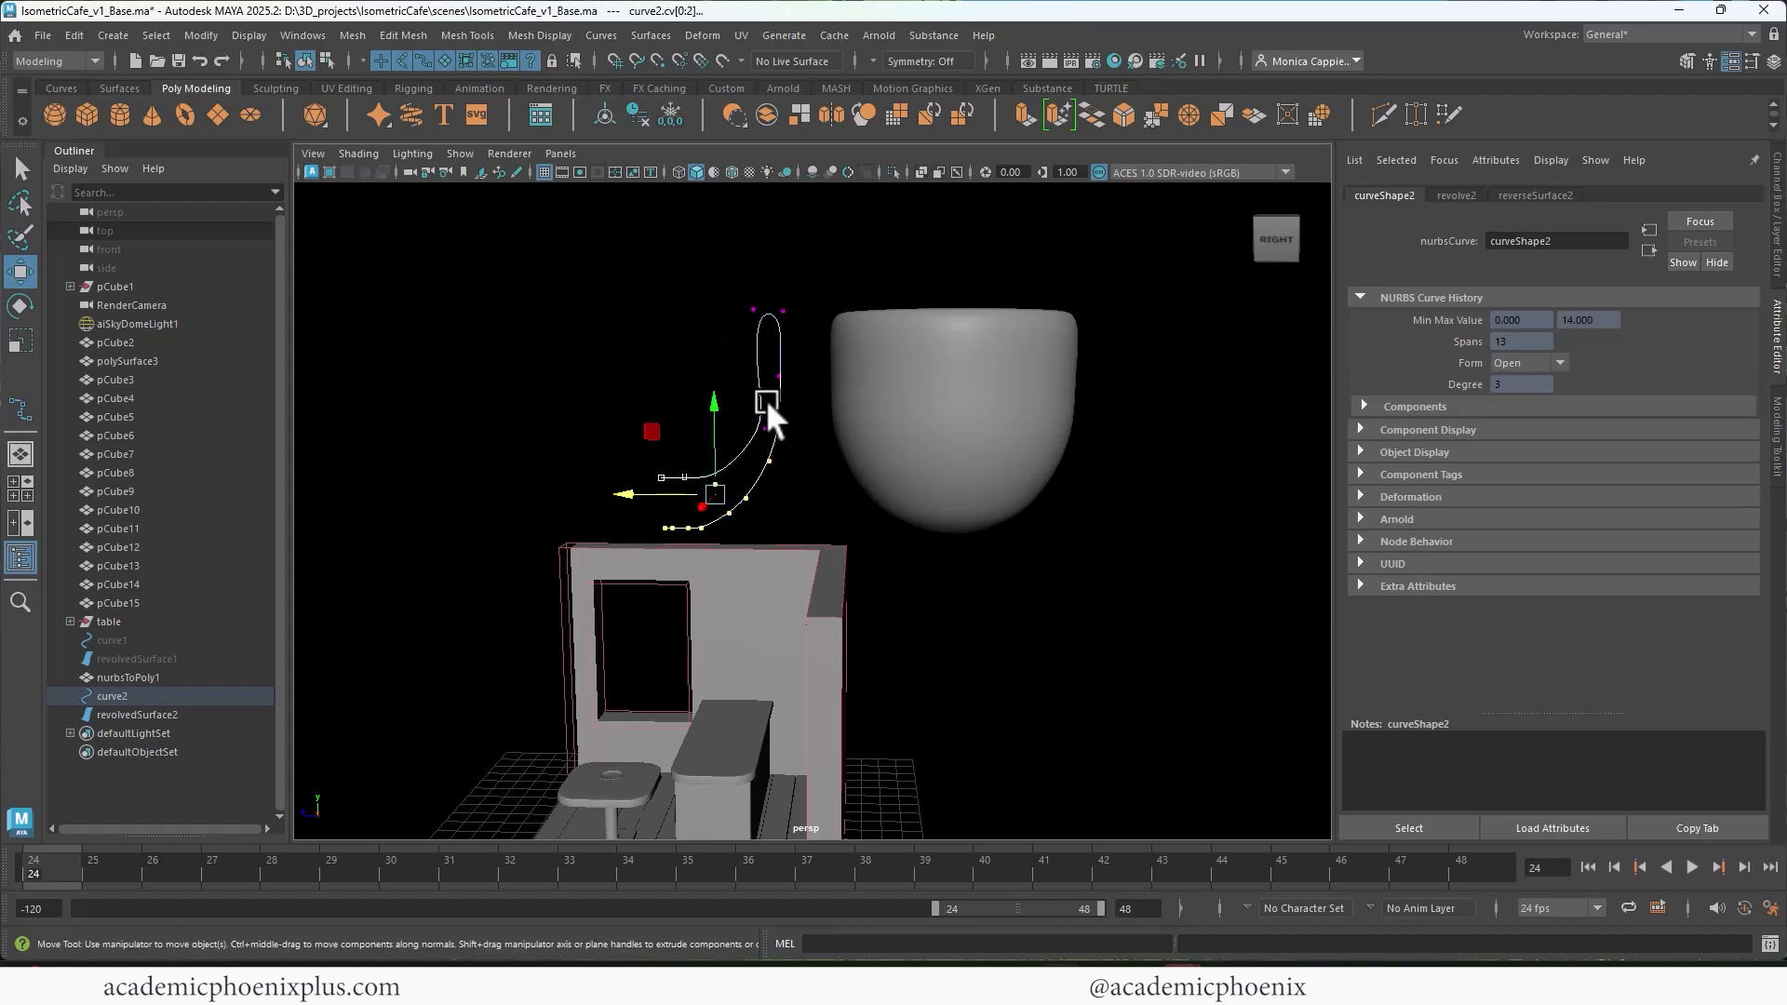
drag(713, 403, 715, 422)
drag(778, 570, 650, 509)
drag(705, 439, 706, 427)
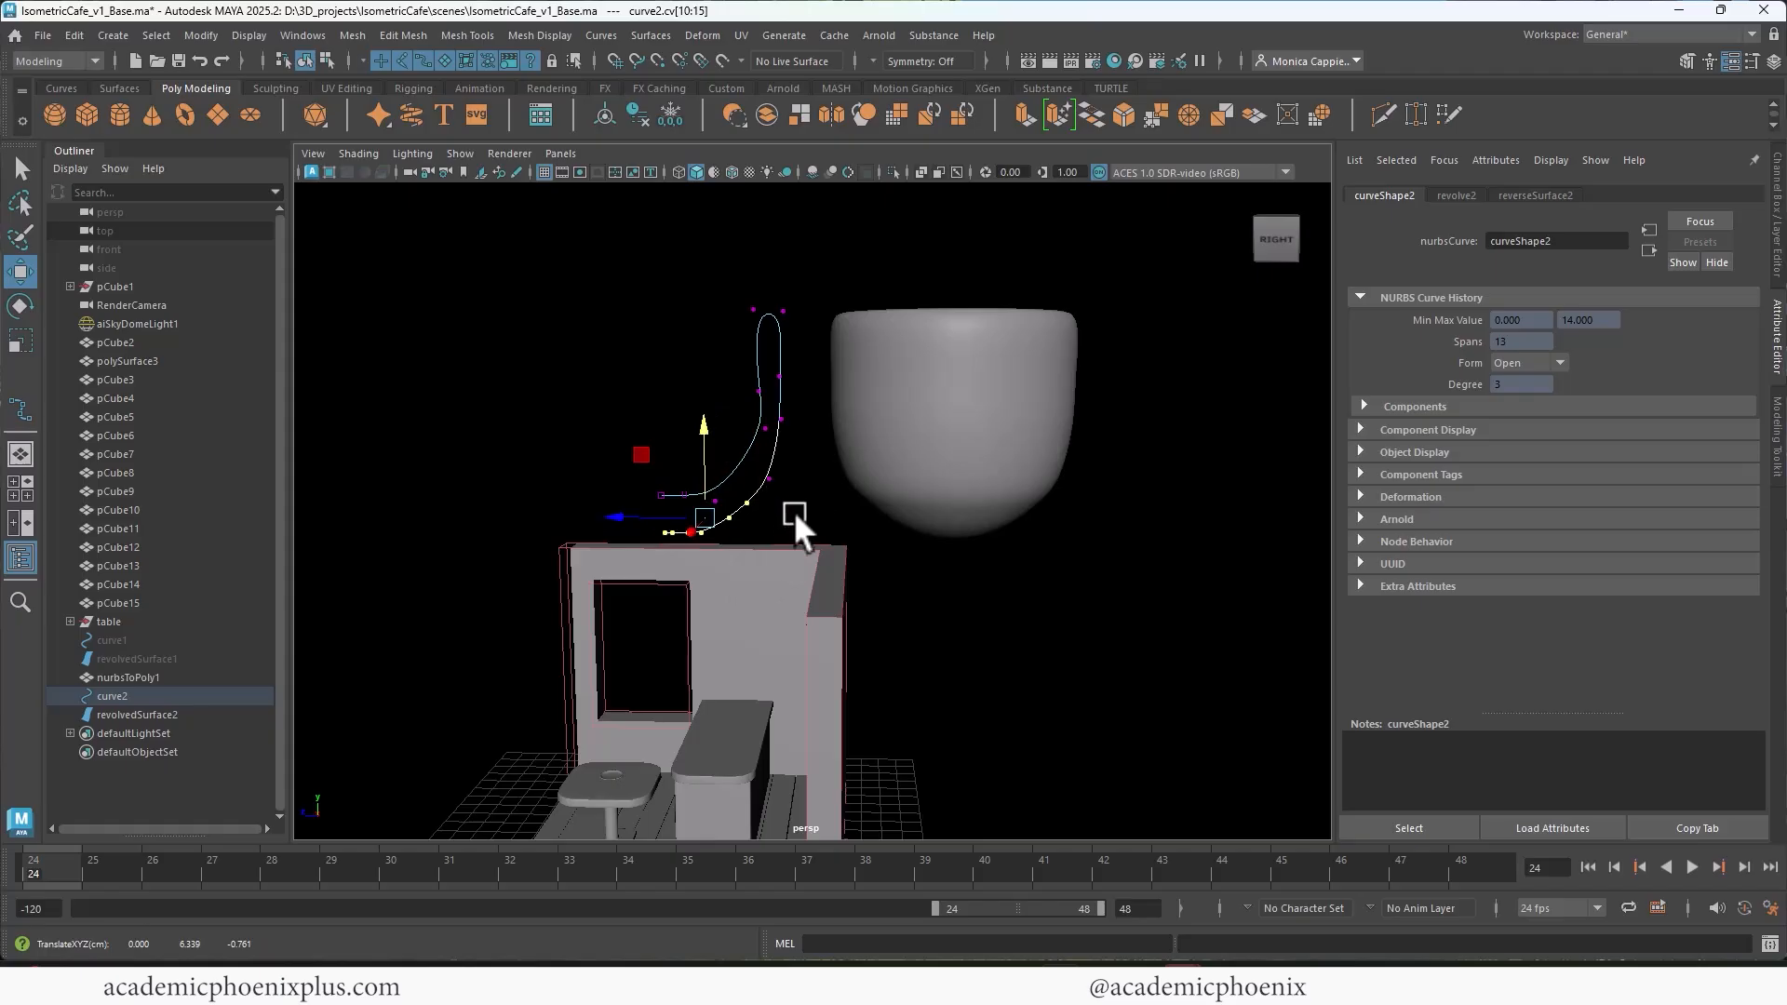
key(ctrl+z)
drag(803, 540, 741, 540)
click(731, 530)
drag(754, 415, 773, 464)
drag(620, 469, 732, 519)
drag(686, 413, 685, 433)
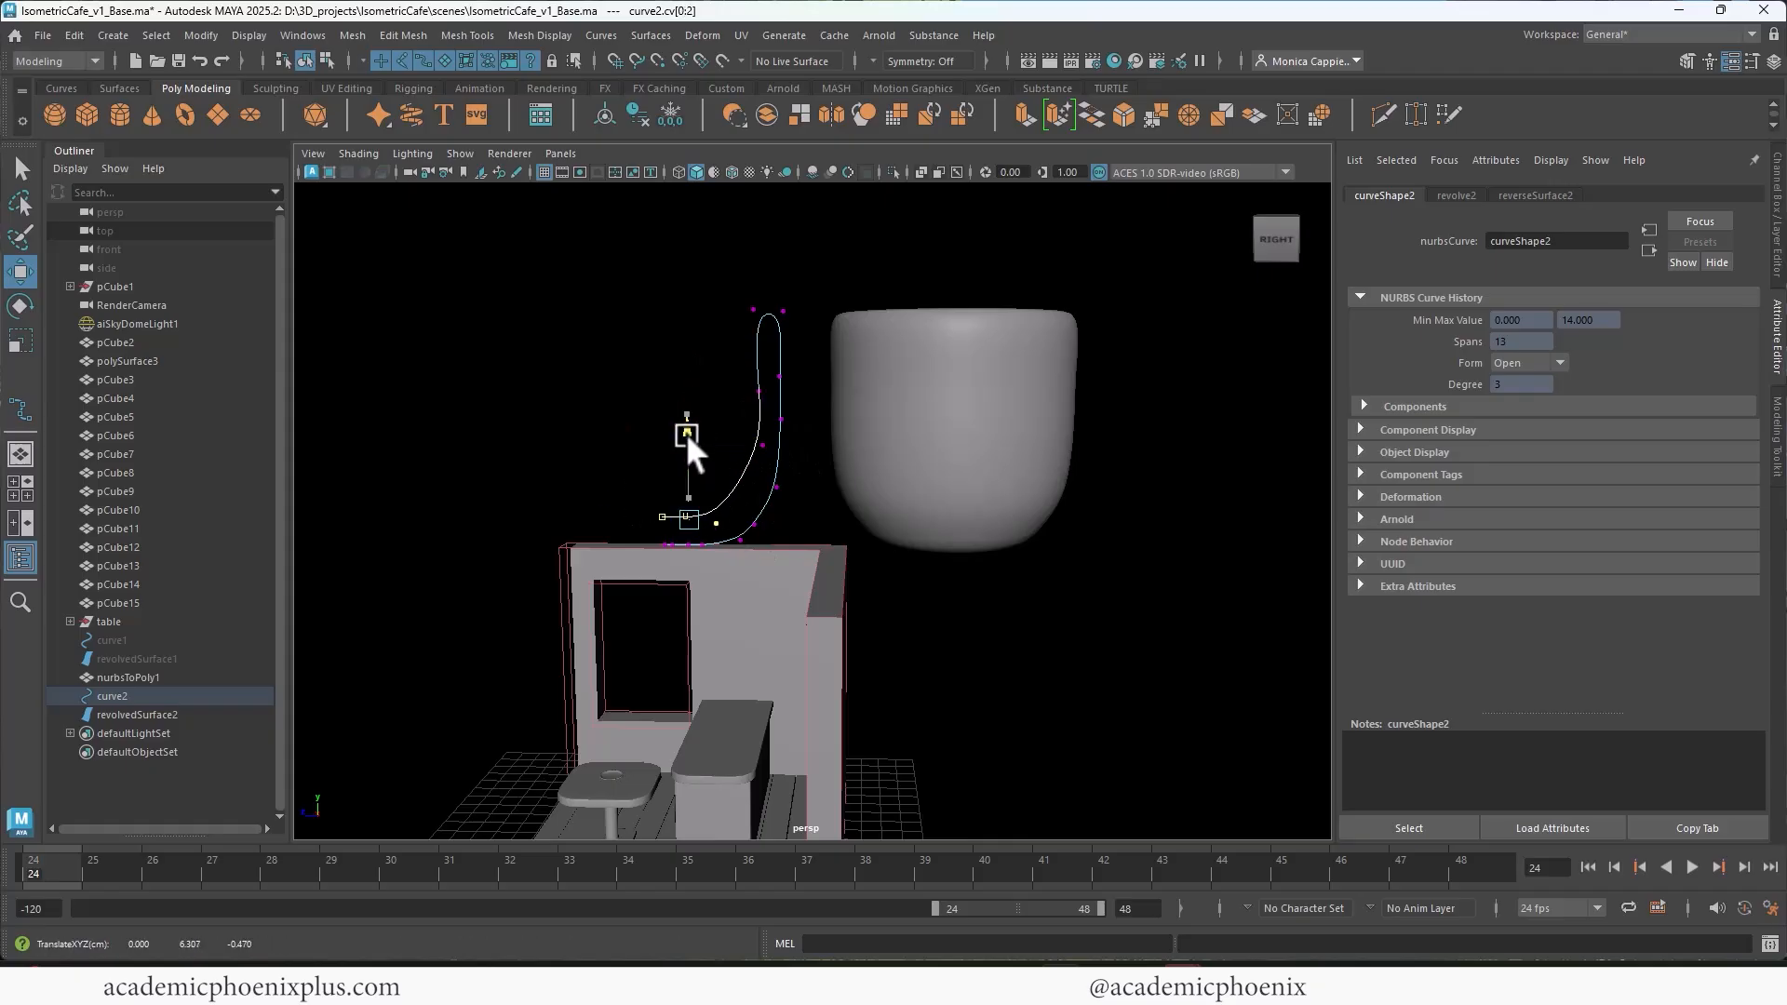
Step: Widen the cup by shifting the profile's upper wall, rim and lower wall control vertices away from the axis
alt+drag(951, 366, 968, 408)
drag(710, 327, 813, 501)
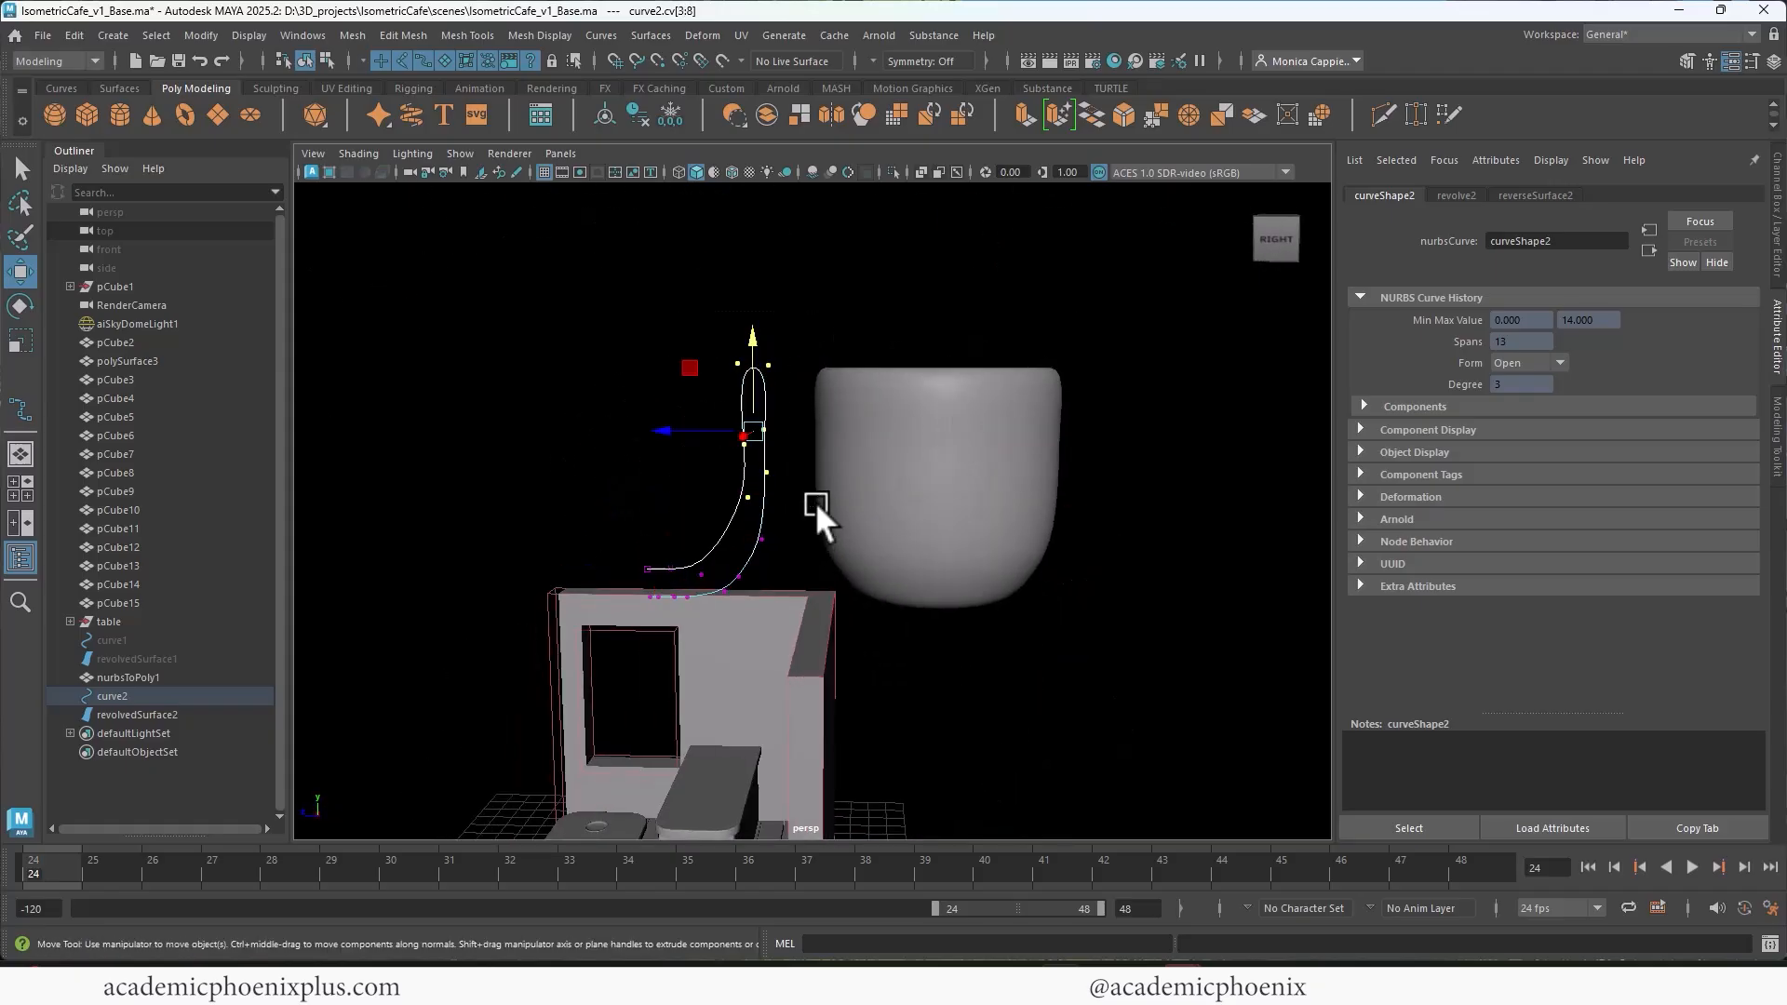
drag(688, 428, 694, 428)
drag(717, 333, 803, 395)
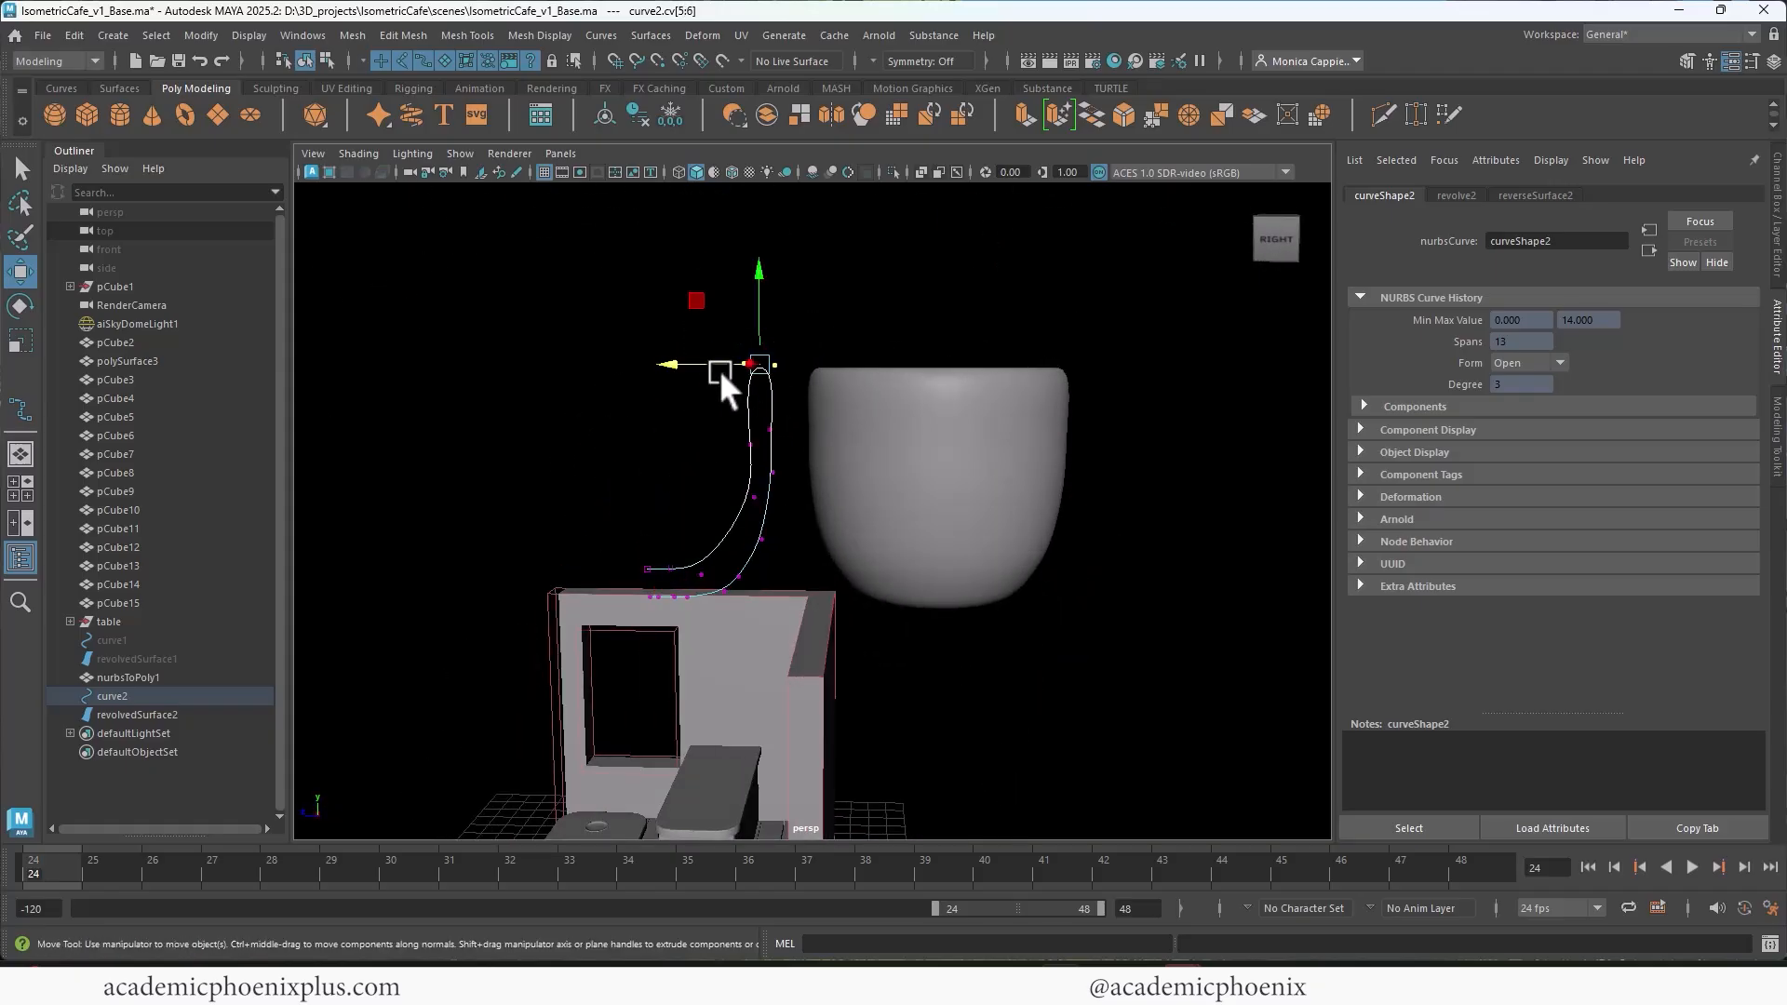
drag(708, 365, 732, 436)
drag(710, 466, 794, 514)
drag(714, 487, 719, 489)
Step: Select the revolved cup surface and convert it from NURBS to polygons
alt+drag(1020, 391, 838, 445)
click(735, 460)
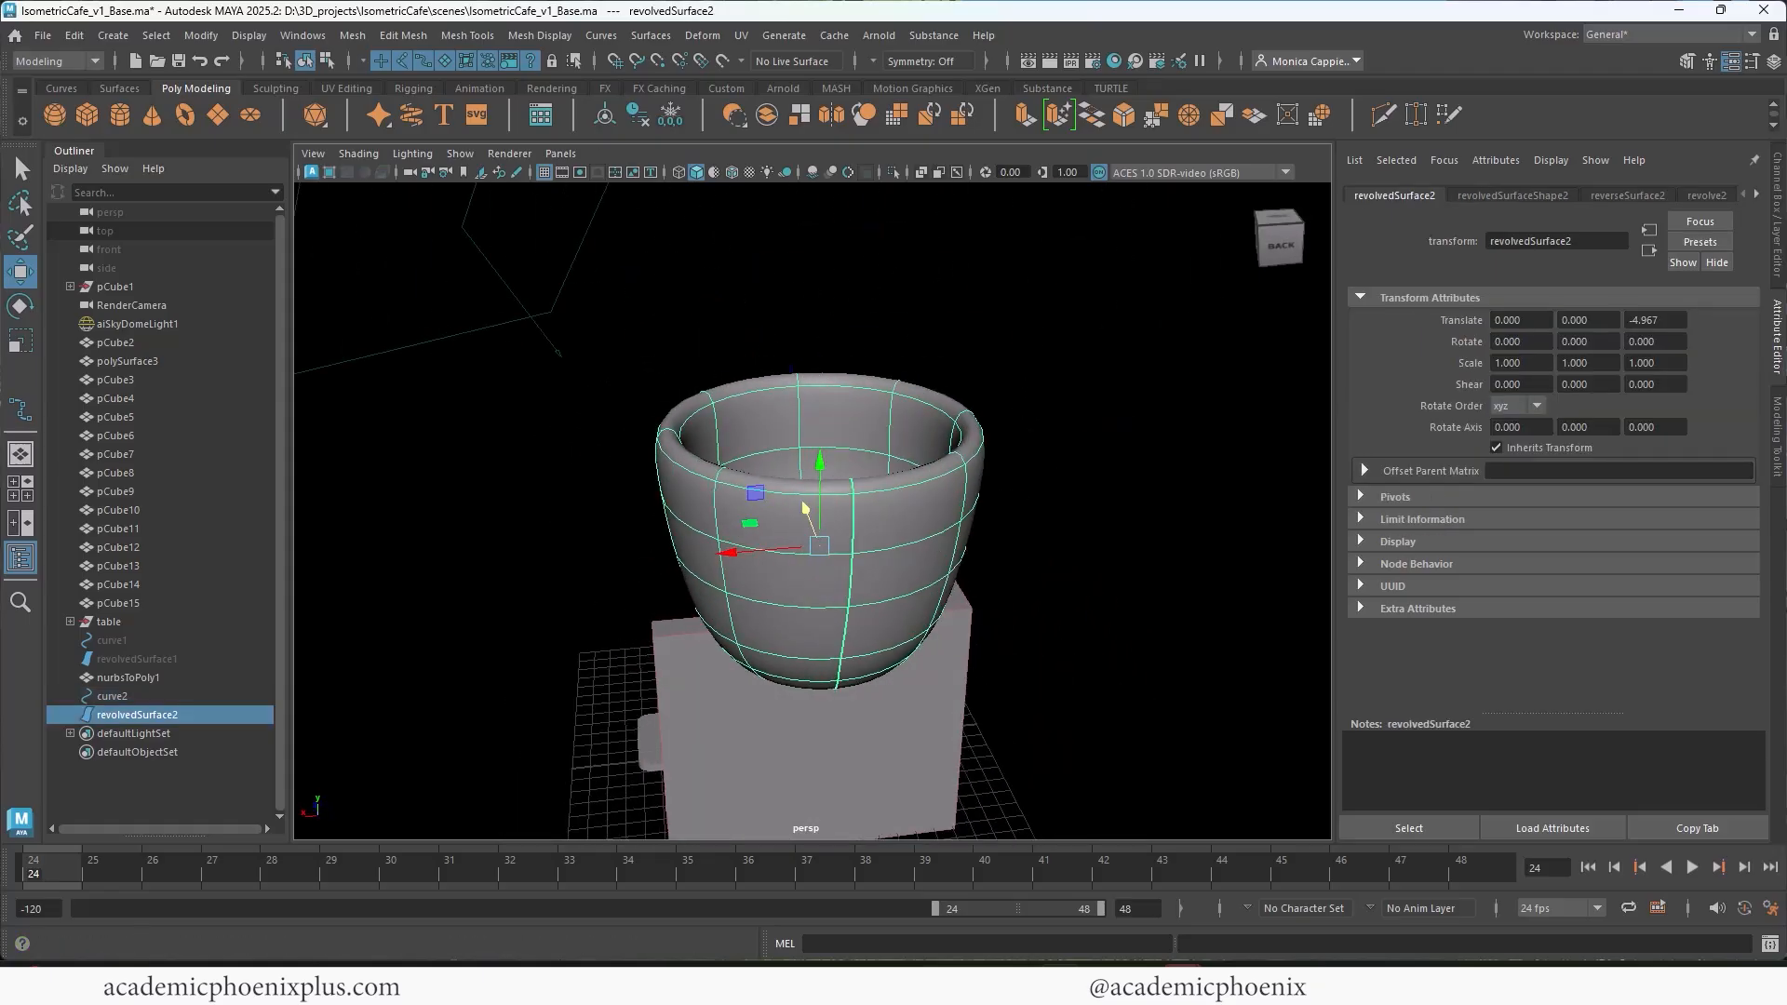
click(201, 34)
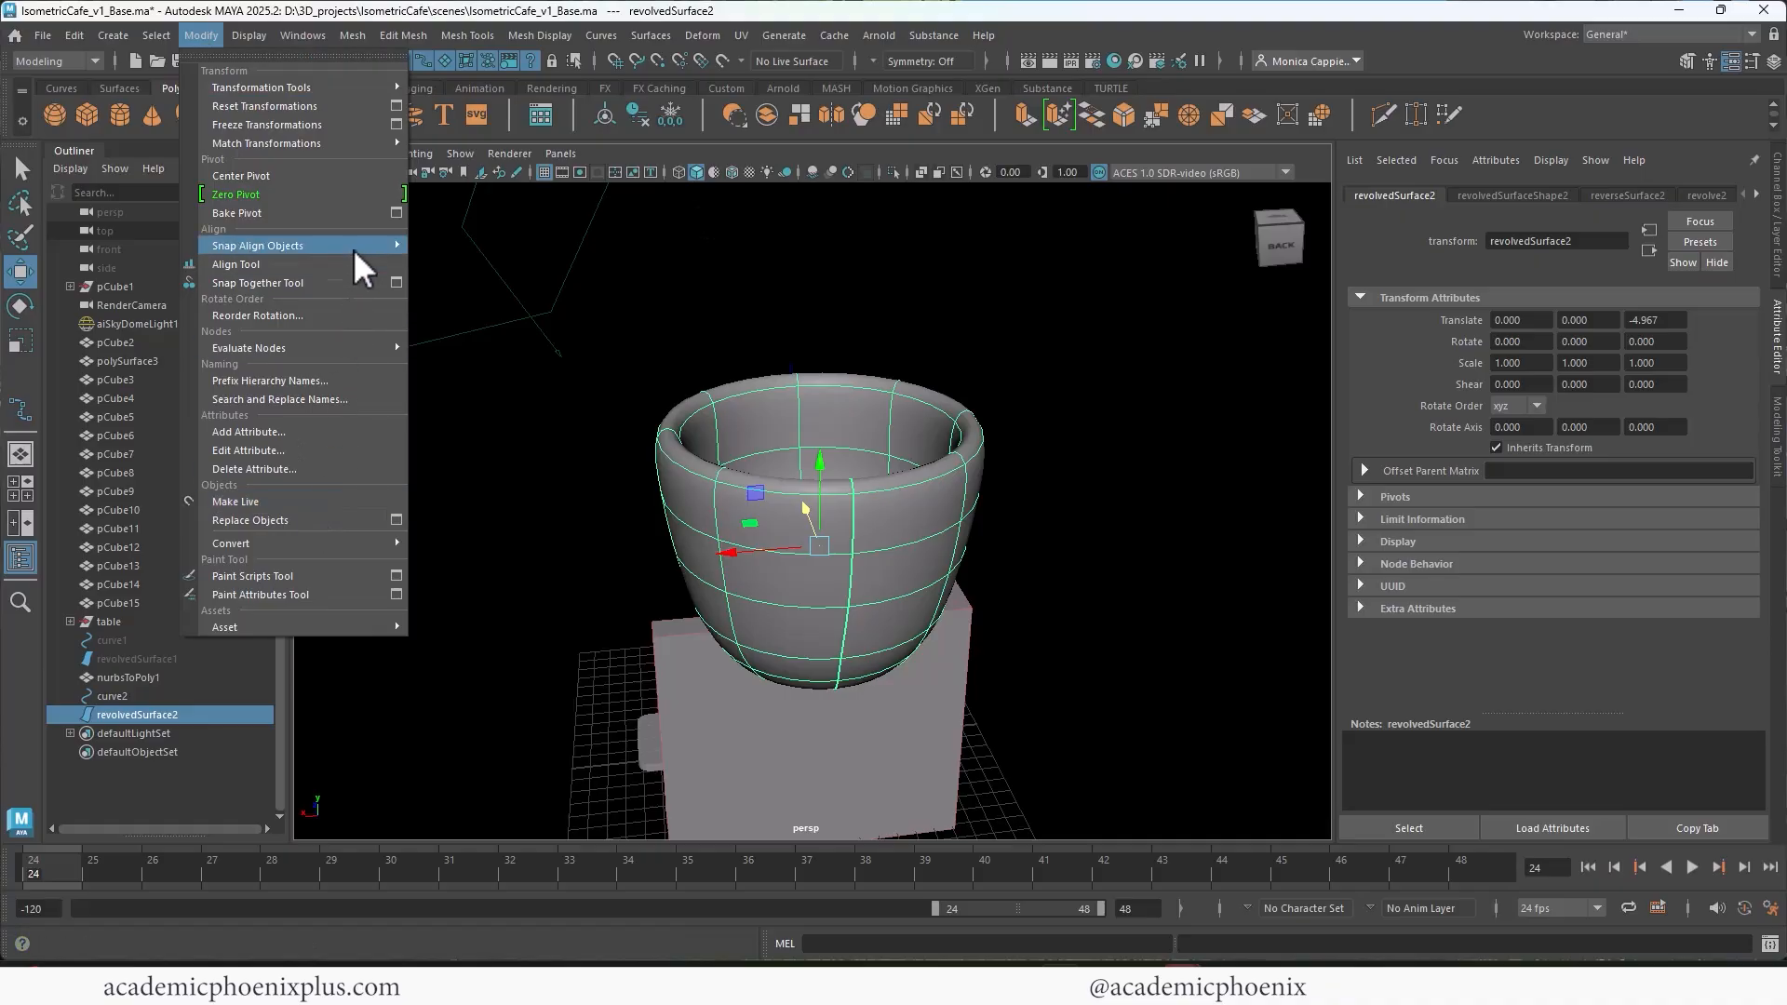
mouse_move(294, 544)
click(466, 542)
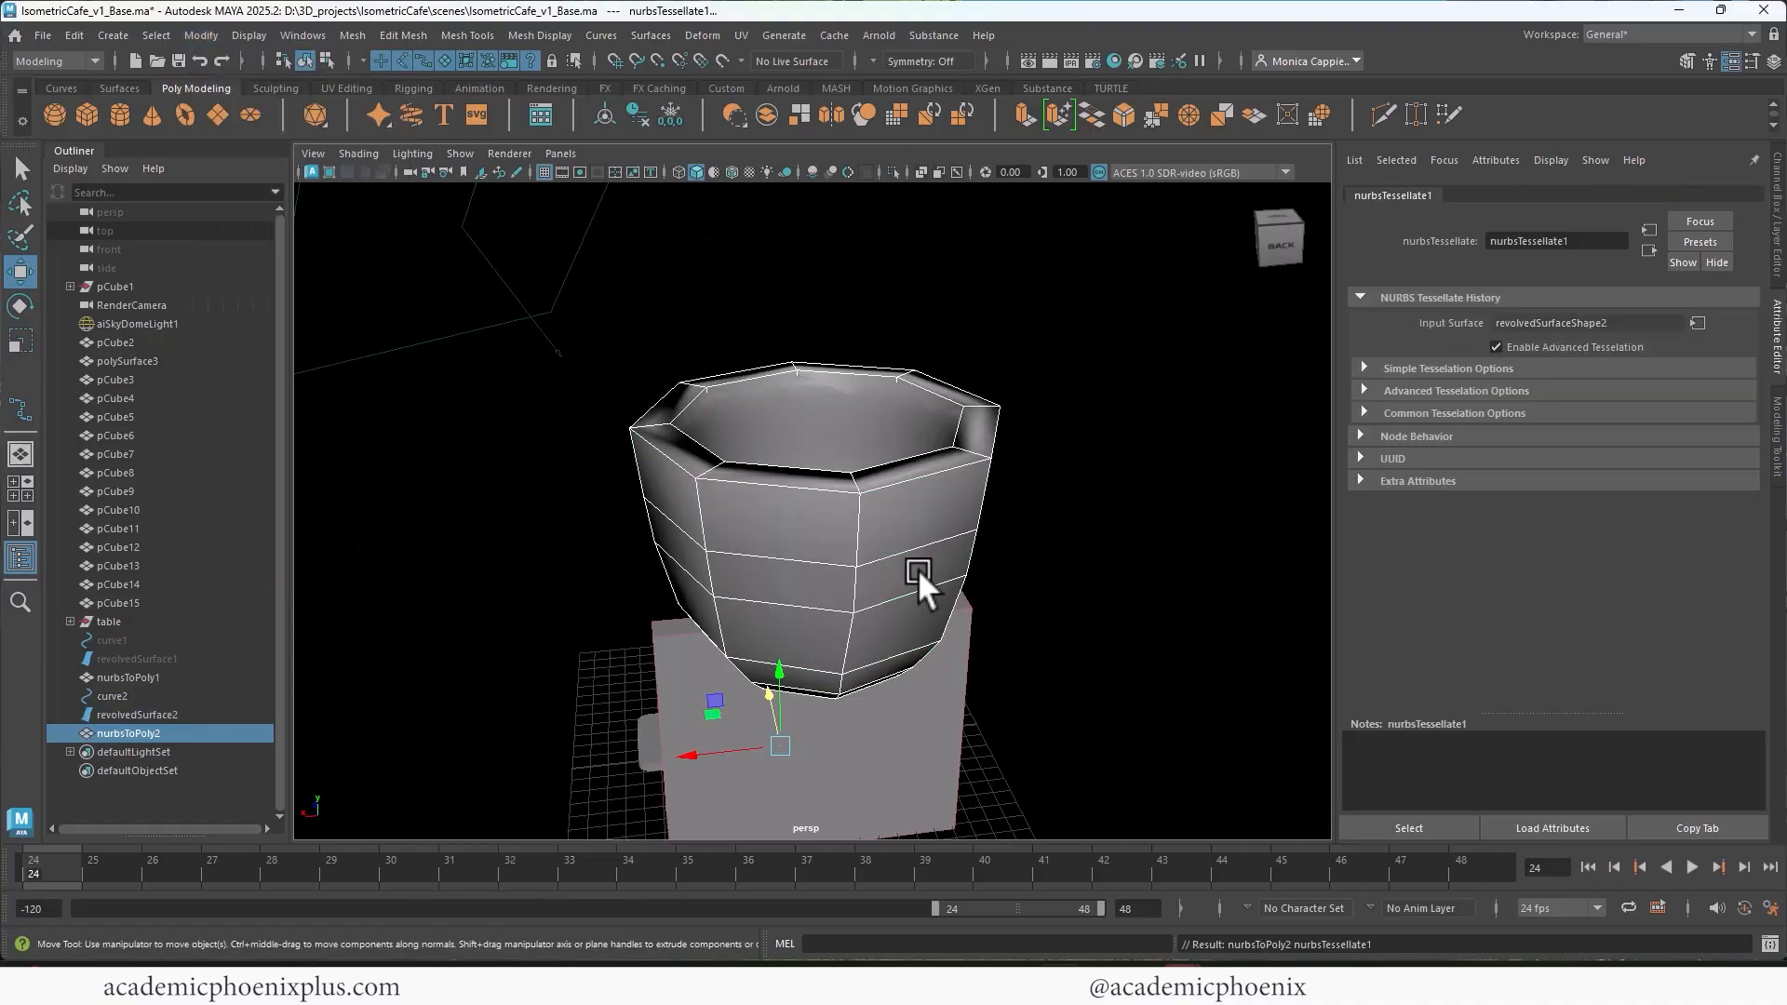
Step: Move the polygon cup to about 6.260 in X beside the NURBS cup, and compare its smooth preview with the unsmoothed mesh
alt+right_drag(918, 568, 709, 507)
mouse_move(509, 683)
mouse_down()
mouse_move(715, 668)
mouse_move(496, 672)
mouse_up()
key(ctrl+z)
key(3)
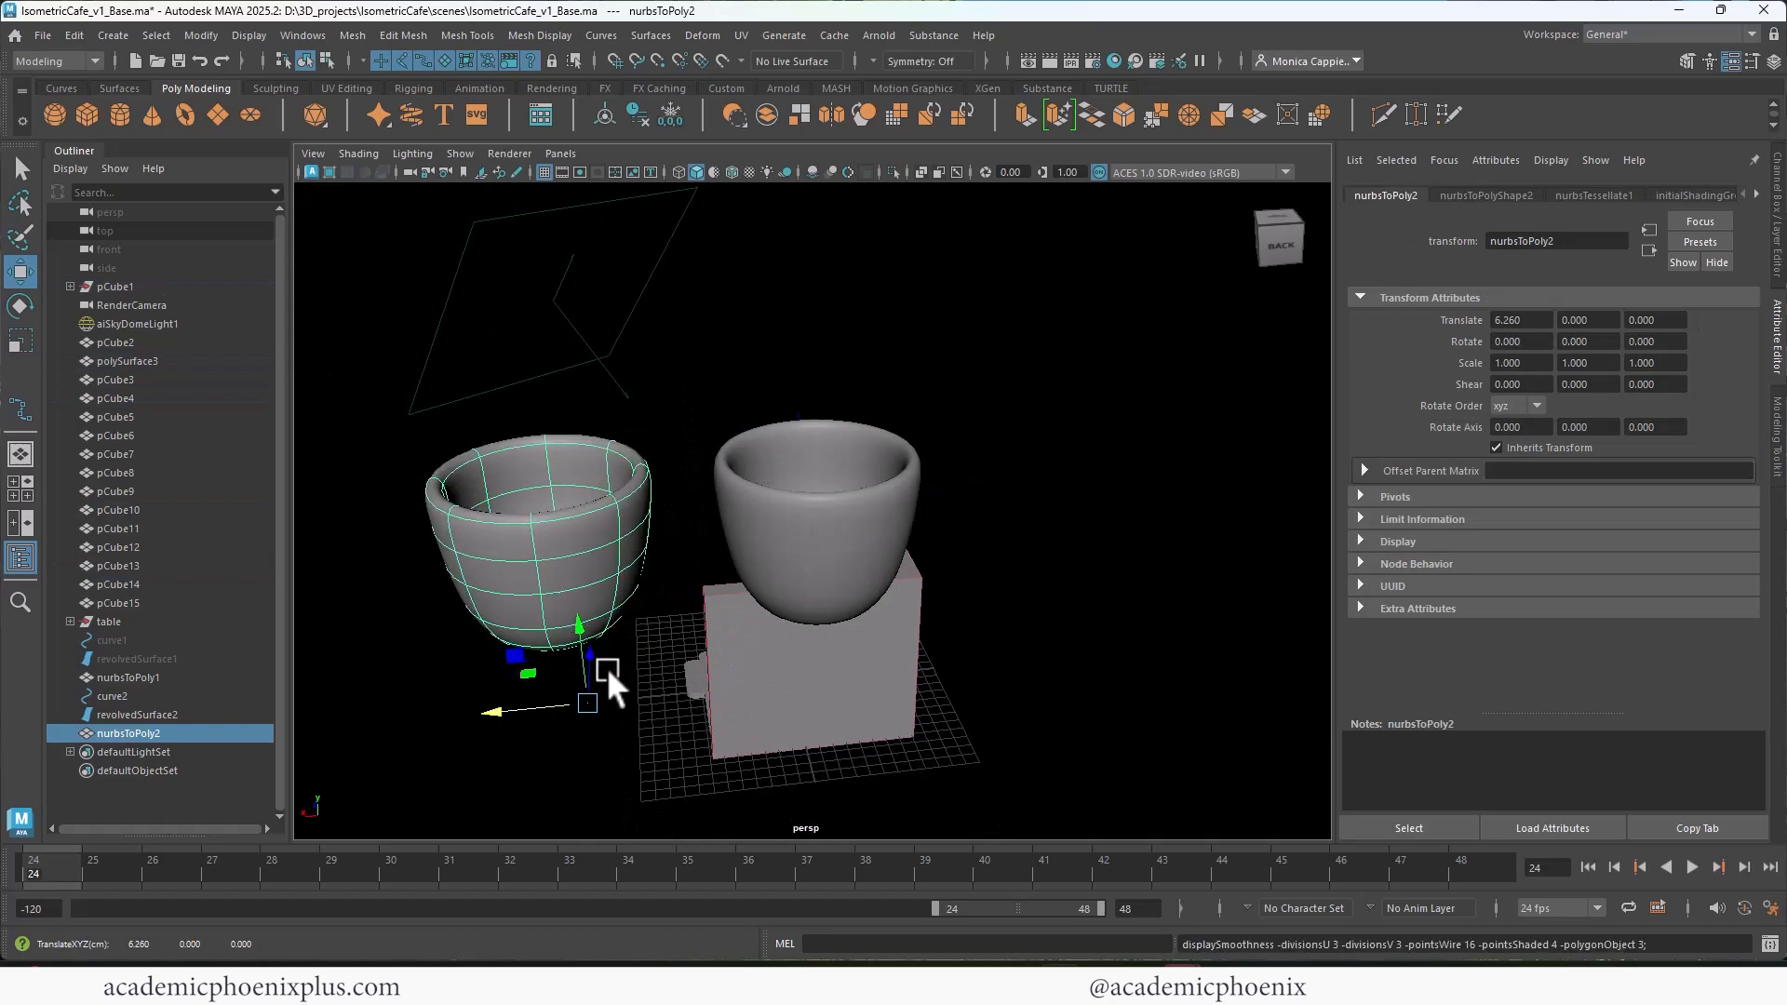
mouse_move(683, 546)
alt+mouse_down()
mouse_move(724, 520)
mouse_move(697, 538)
alt+mouse_up()
key(1)
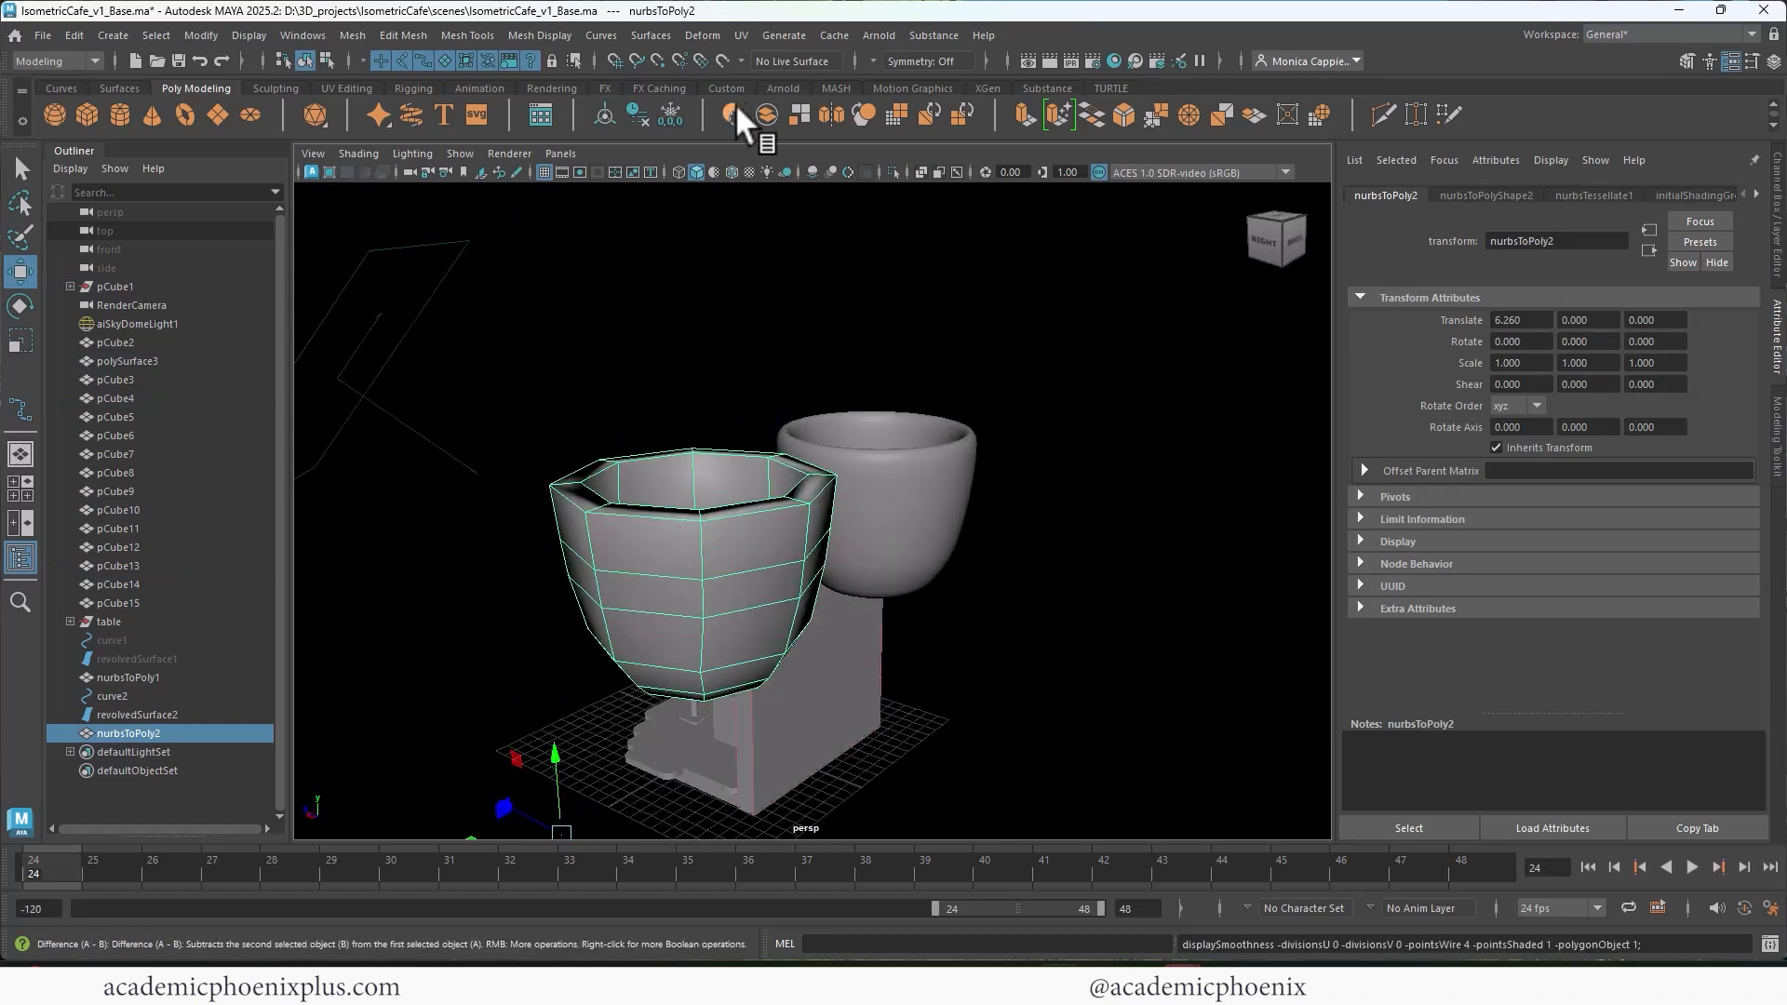
Step: Center the polygon cup's pivot and apply a mesh Smooth with 1 division
click(598, 110)
alt+drag(596, 512, 673, 298)
click(351, 36)
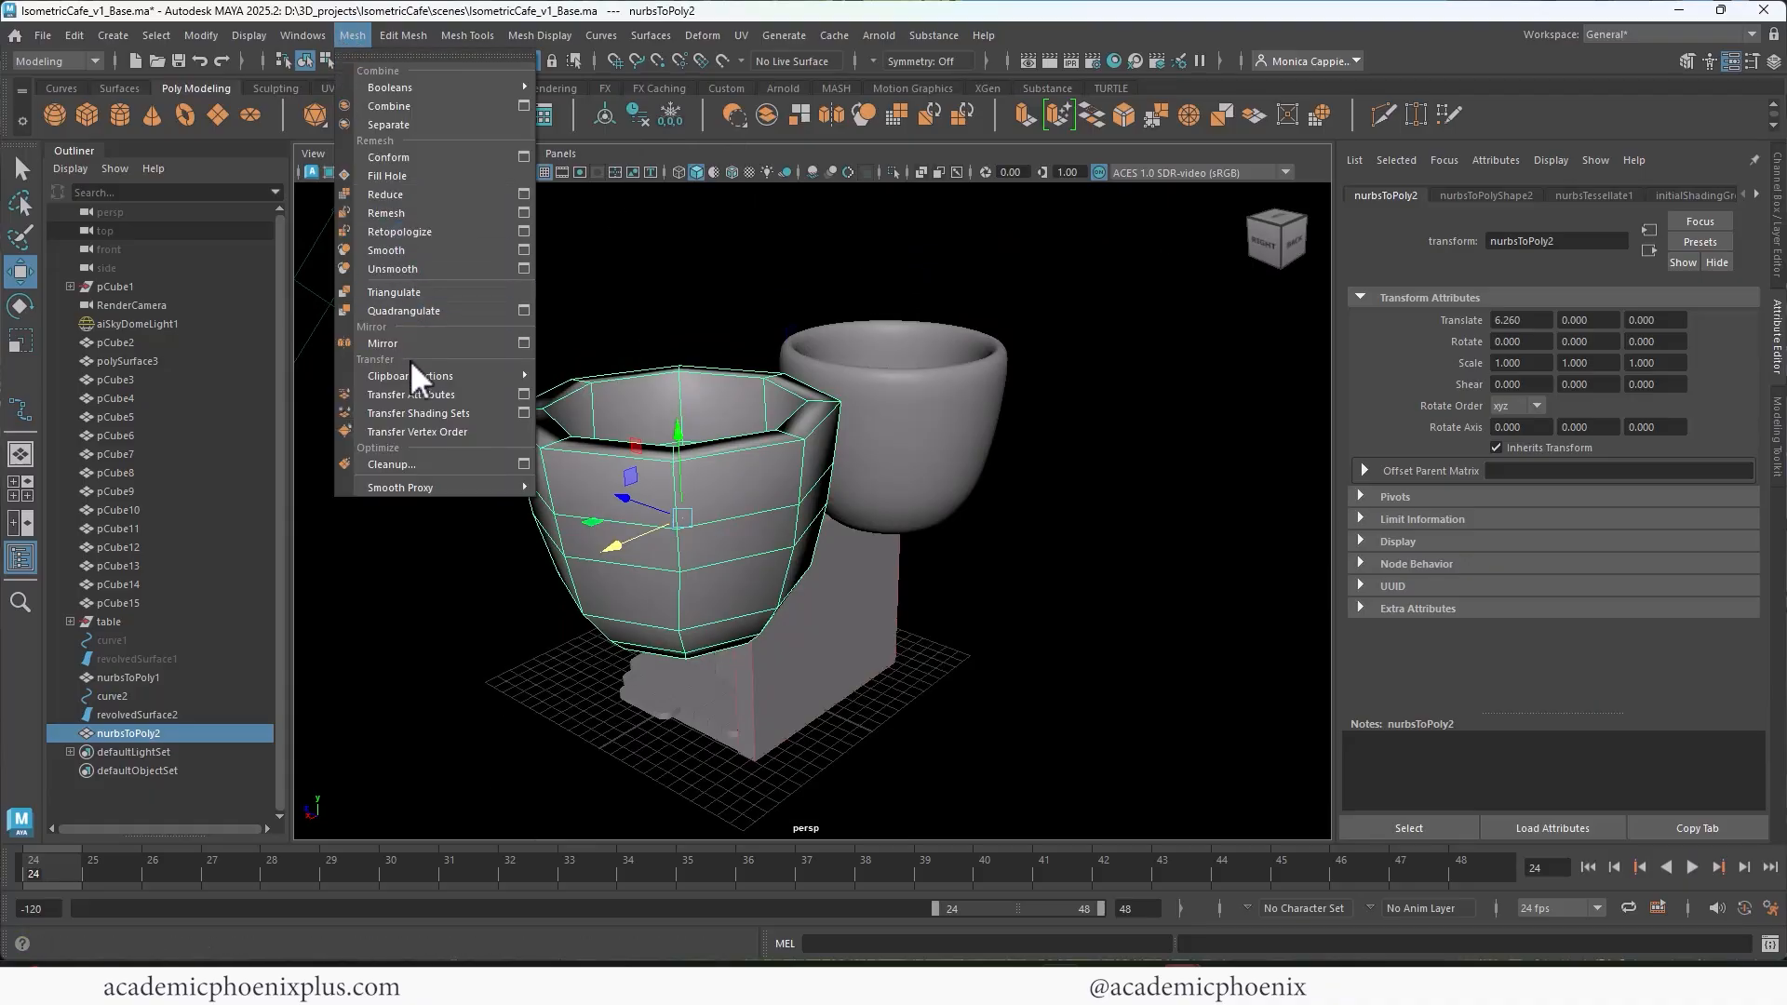
click(432, 249)
alt+drag(676, 533, 808, 506)
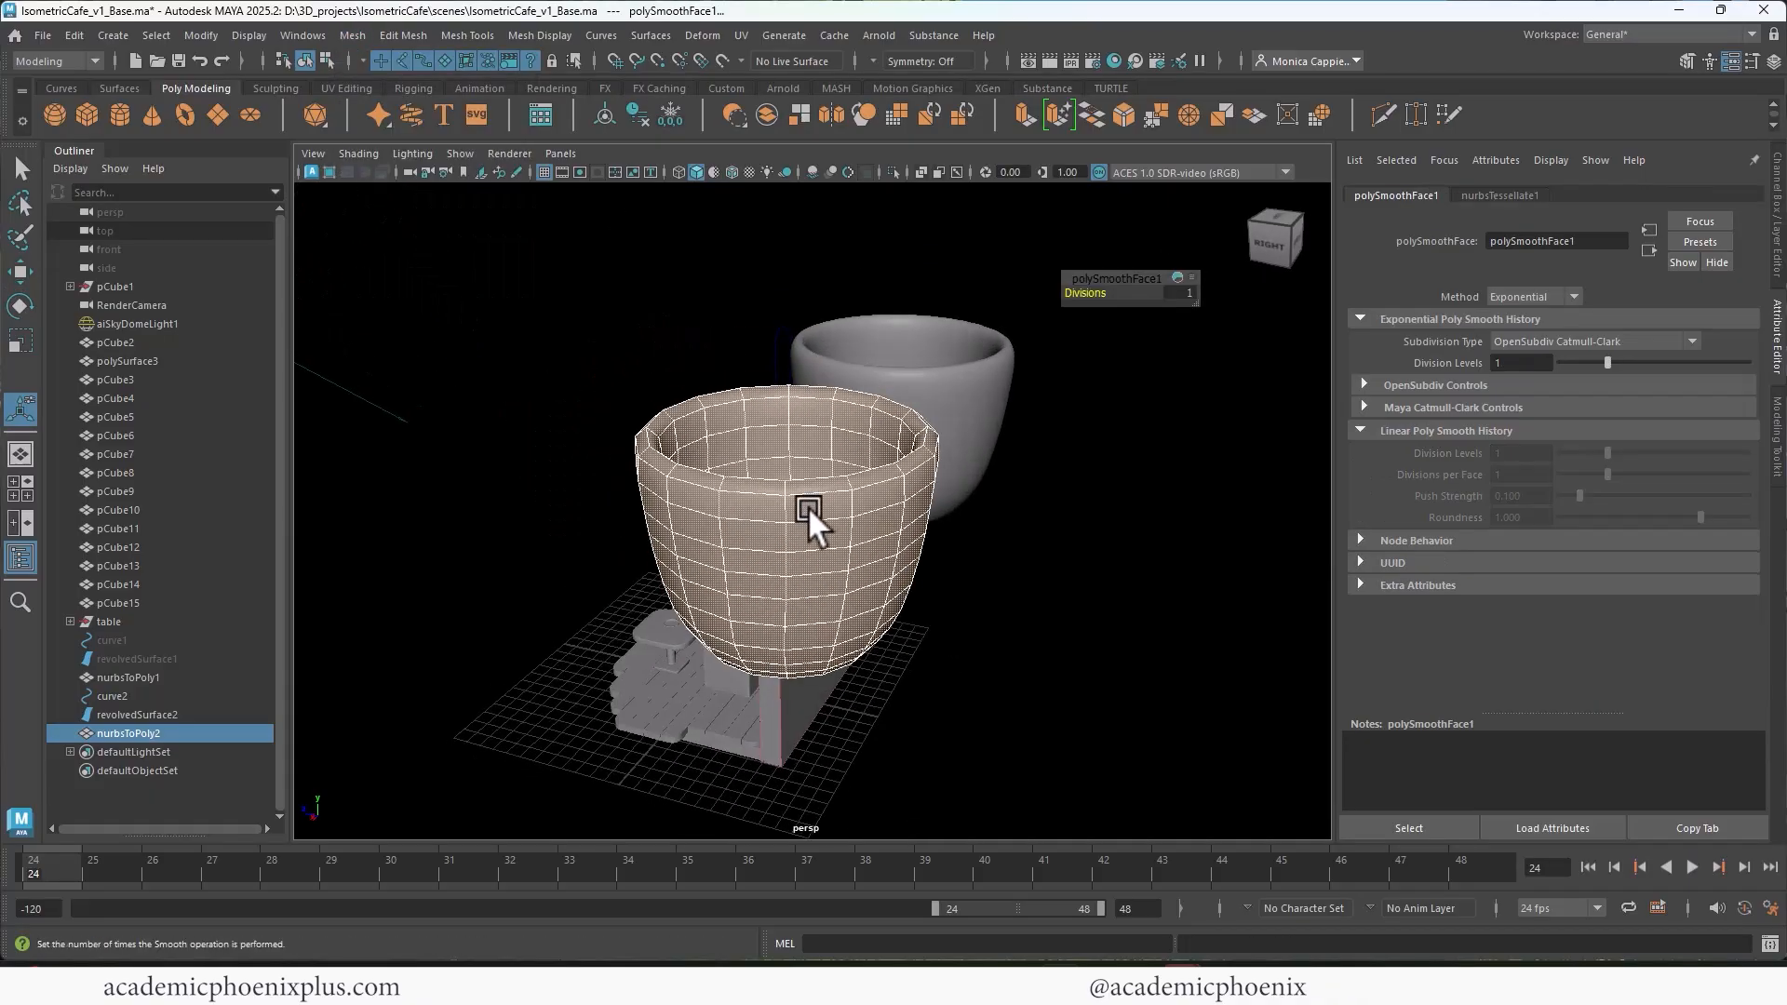
Step: Reselect the smoothed polygon cup as an object, delete its history and freeze its transformations
key(space)
right_drag(1075, 347, 1165, 319)
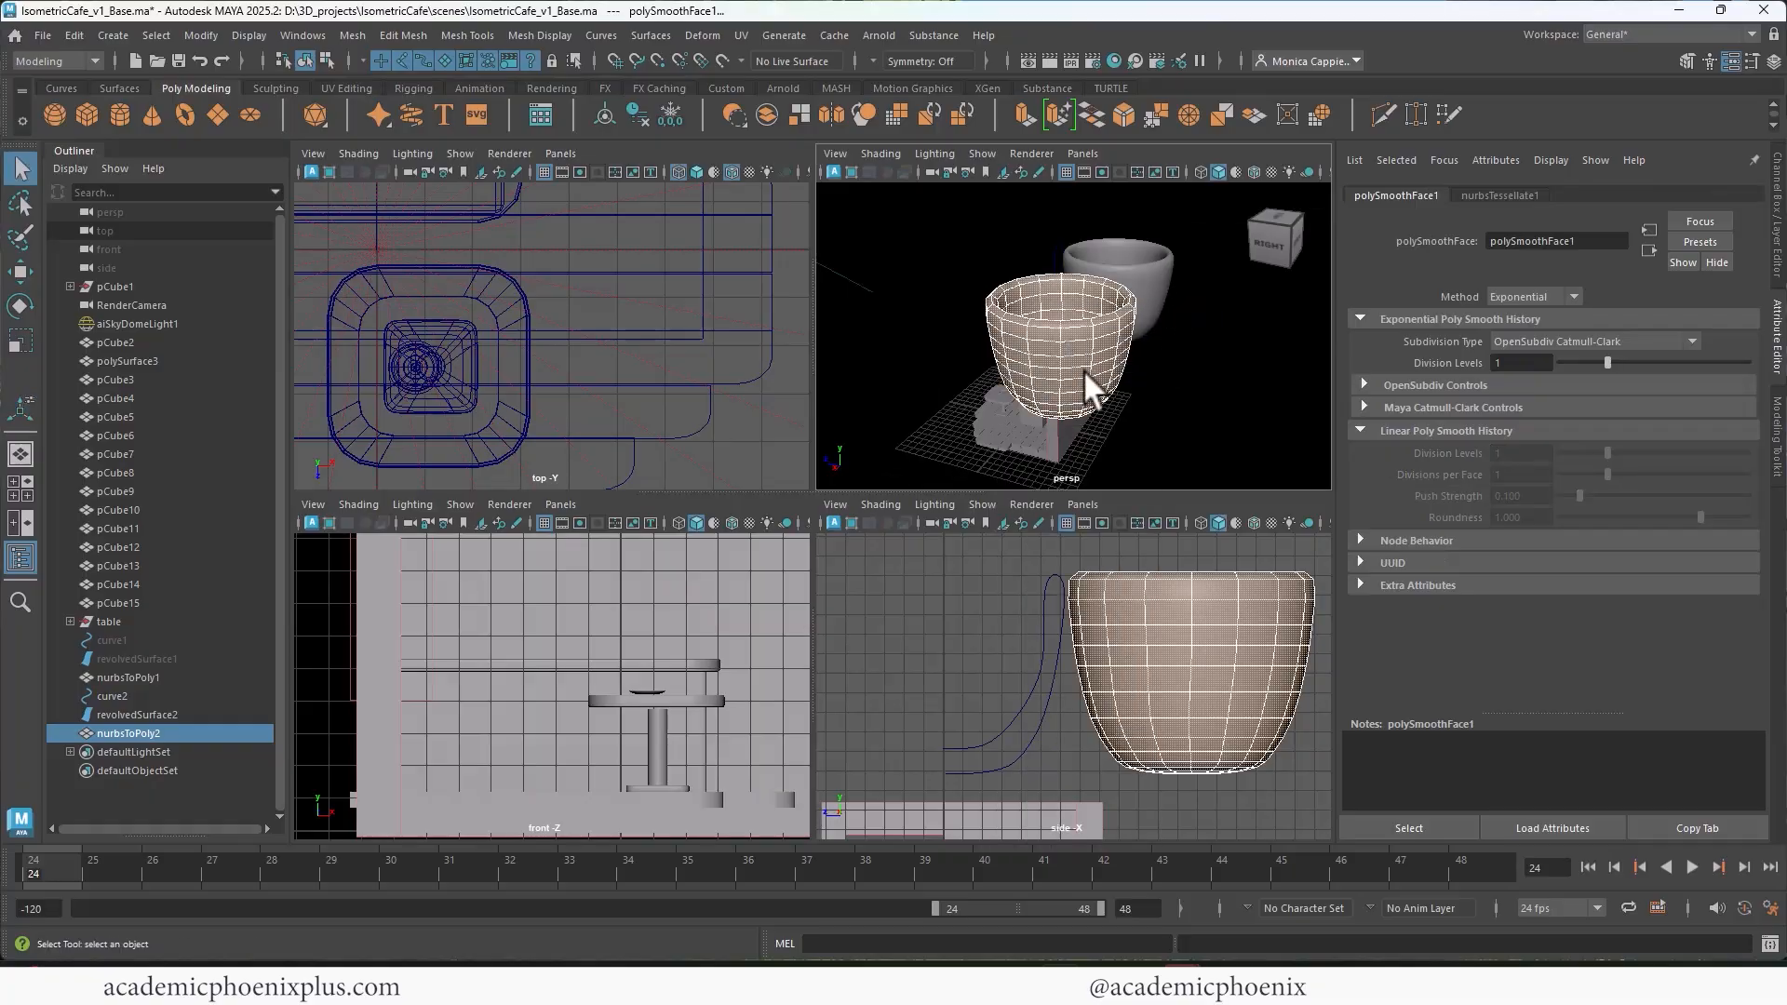
click(1082, 371)
mouse_move(1039, 375)
alt+mouse_down()
mouse_move(1236, 352)
mouse_move(1192, 316)
mouse_move(1025, 359)
alt+mouse_up()
alt+middle_drag(1026, 359, 1076, 339)
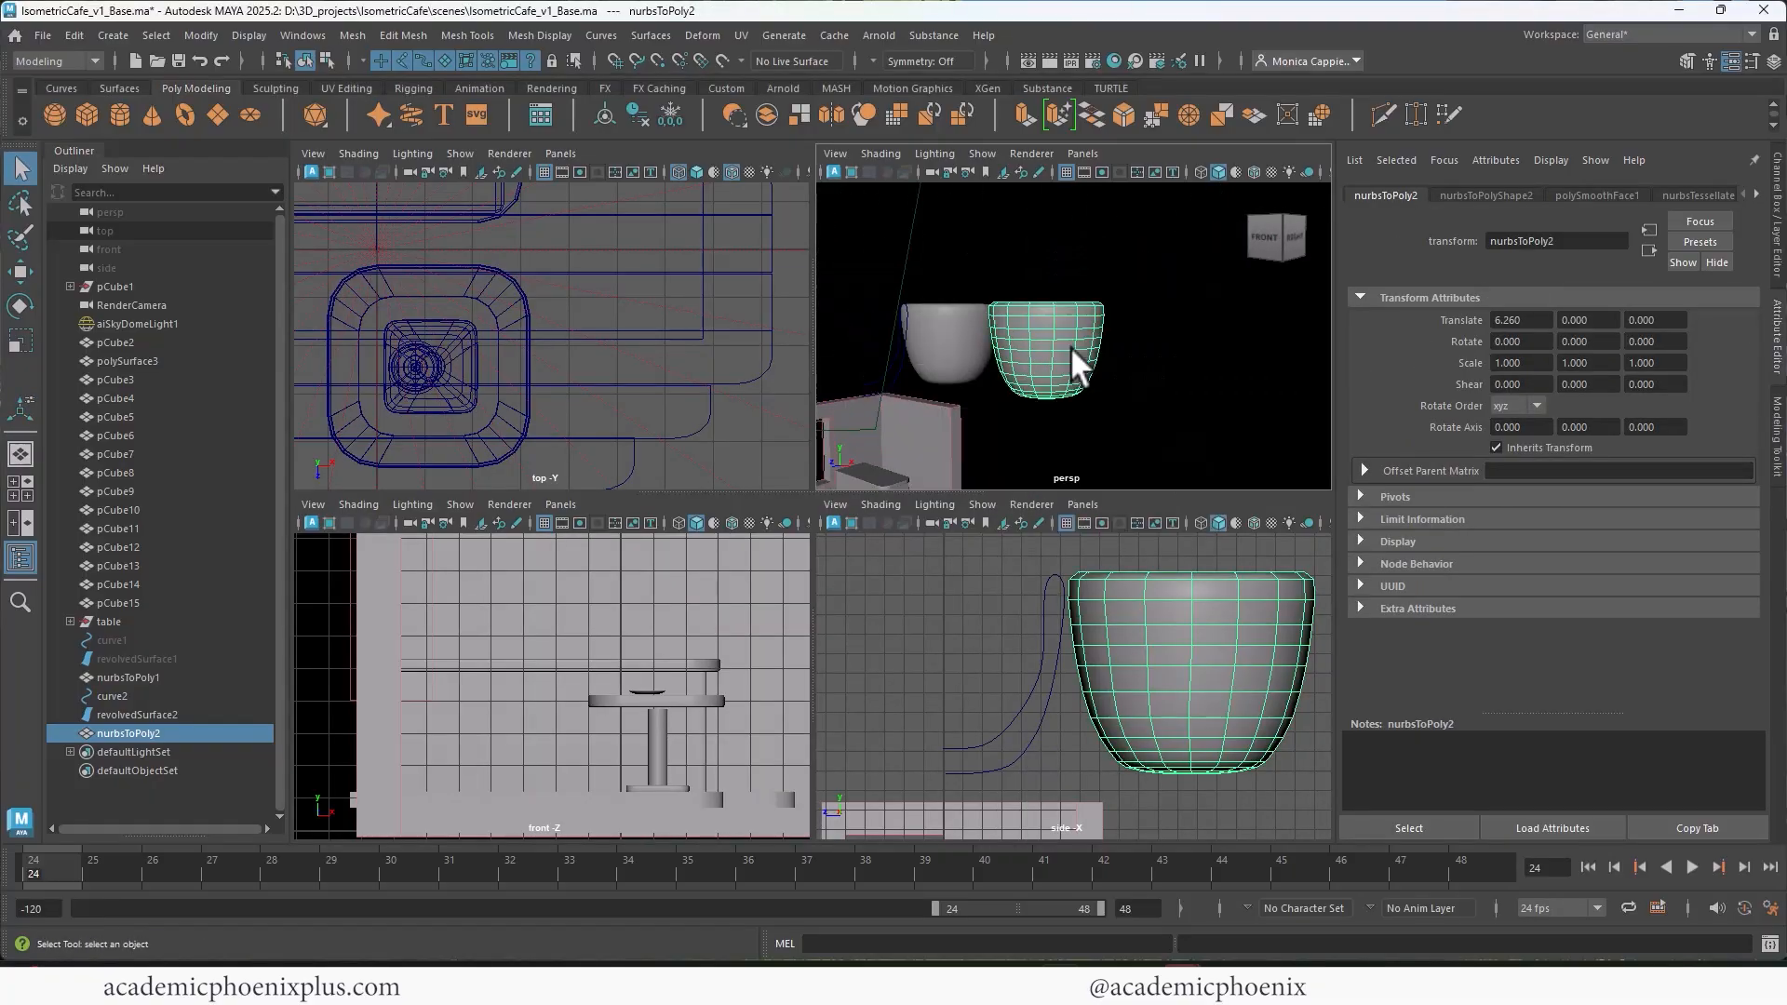
key(space)
scroll(1072, 354, up, 2)
click(670, 115)
click(642, 113)
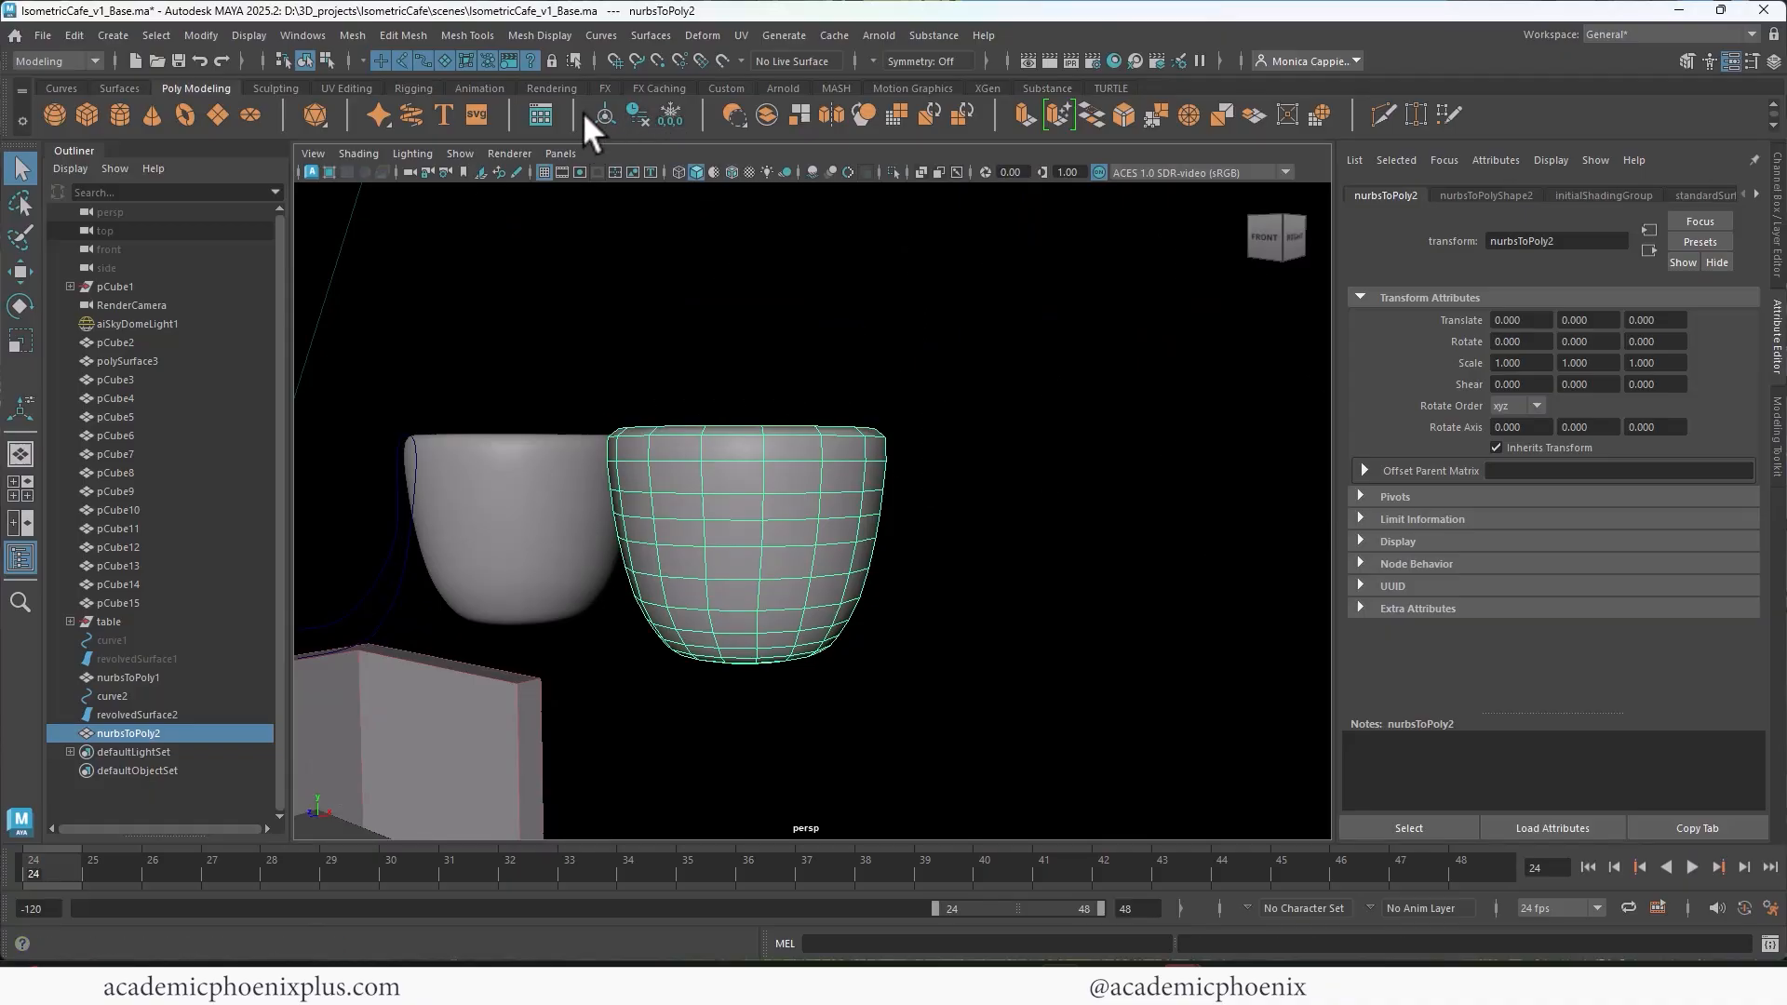
Step: Raise the rim control vertices of the cup's profile curve to make the revolved cup taller
alt+middle_drag(737, 391, 857, 338)
alt+drag(843, 343, 907, 339)
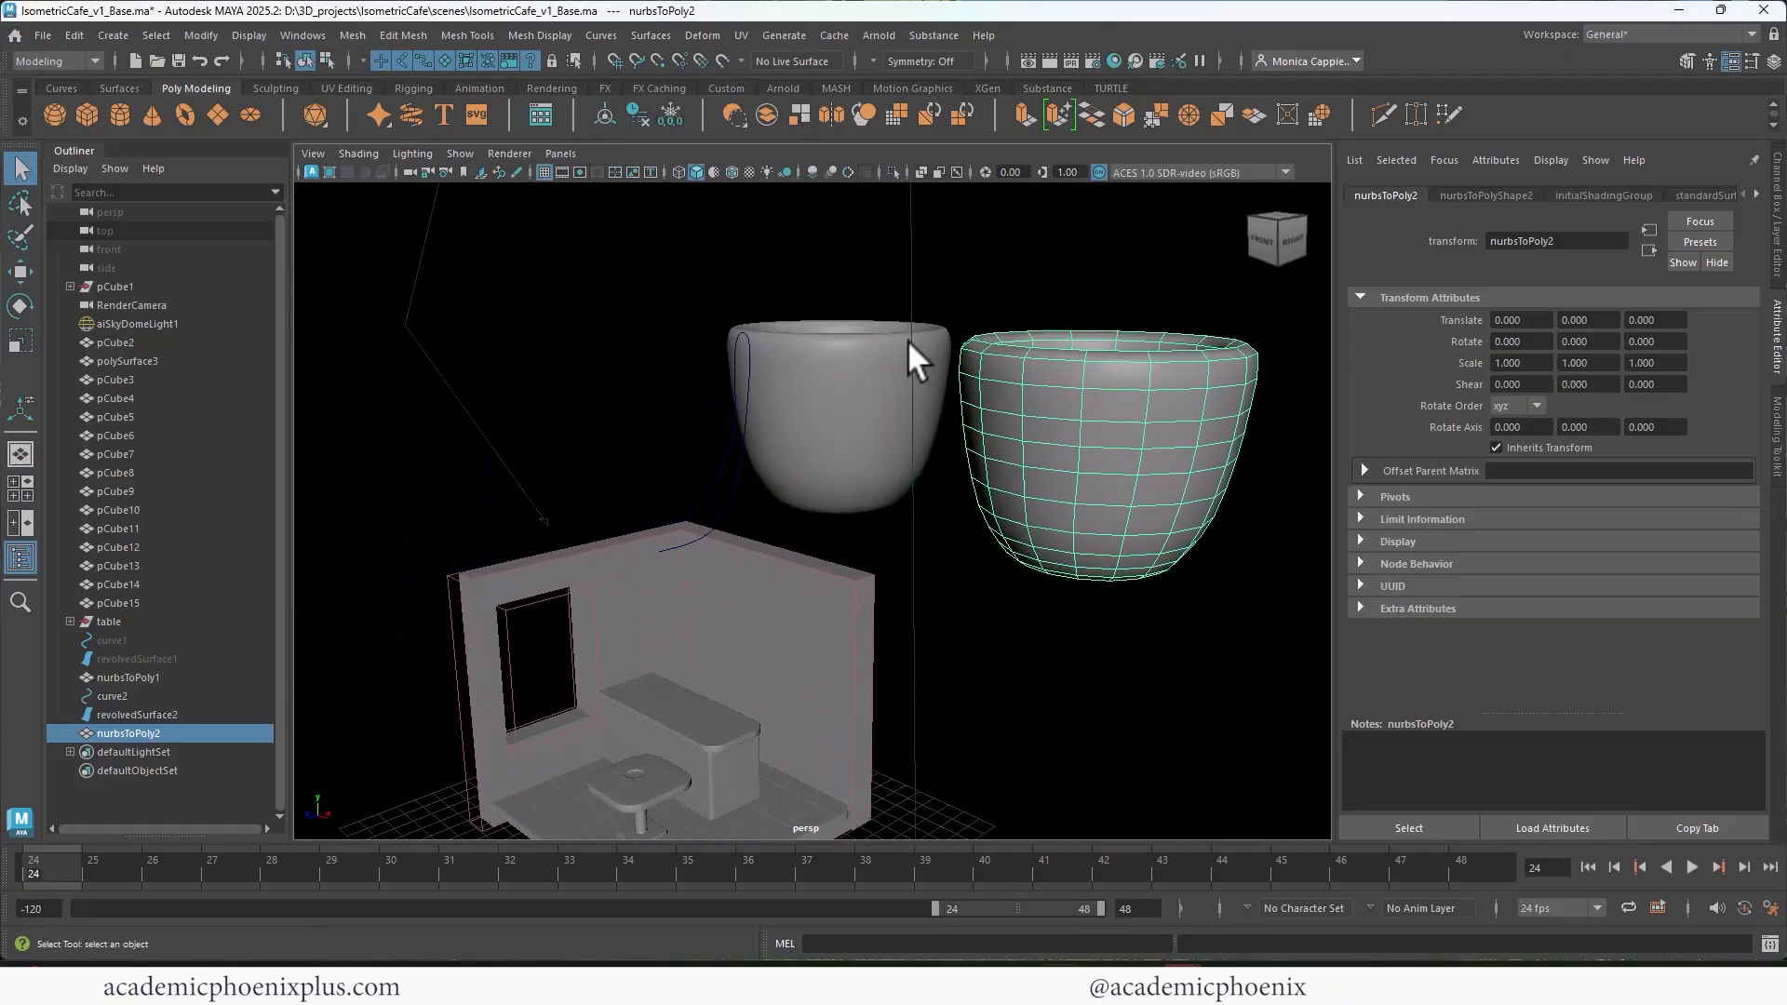
click(706, 492)
alt+middle_drag(709, 480, 757, 434)
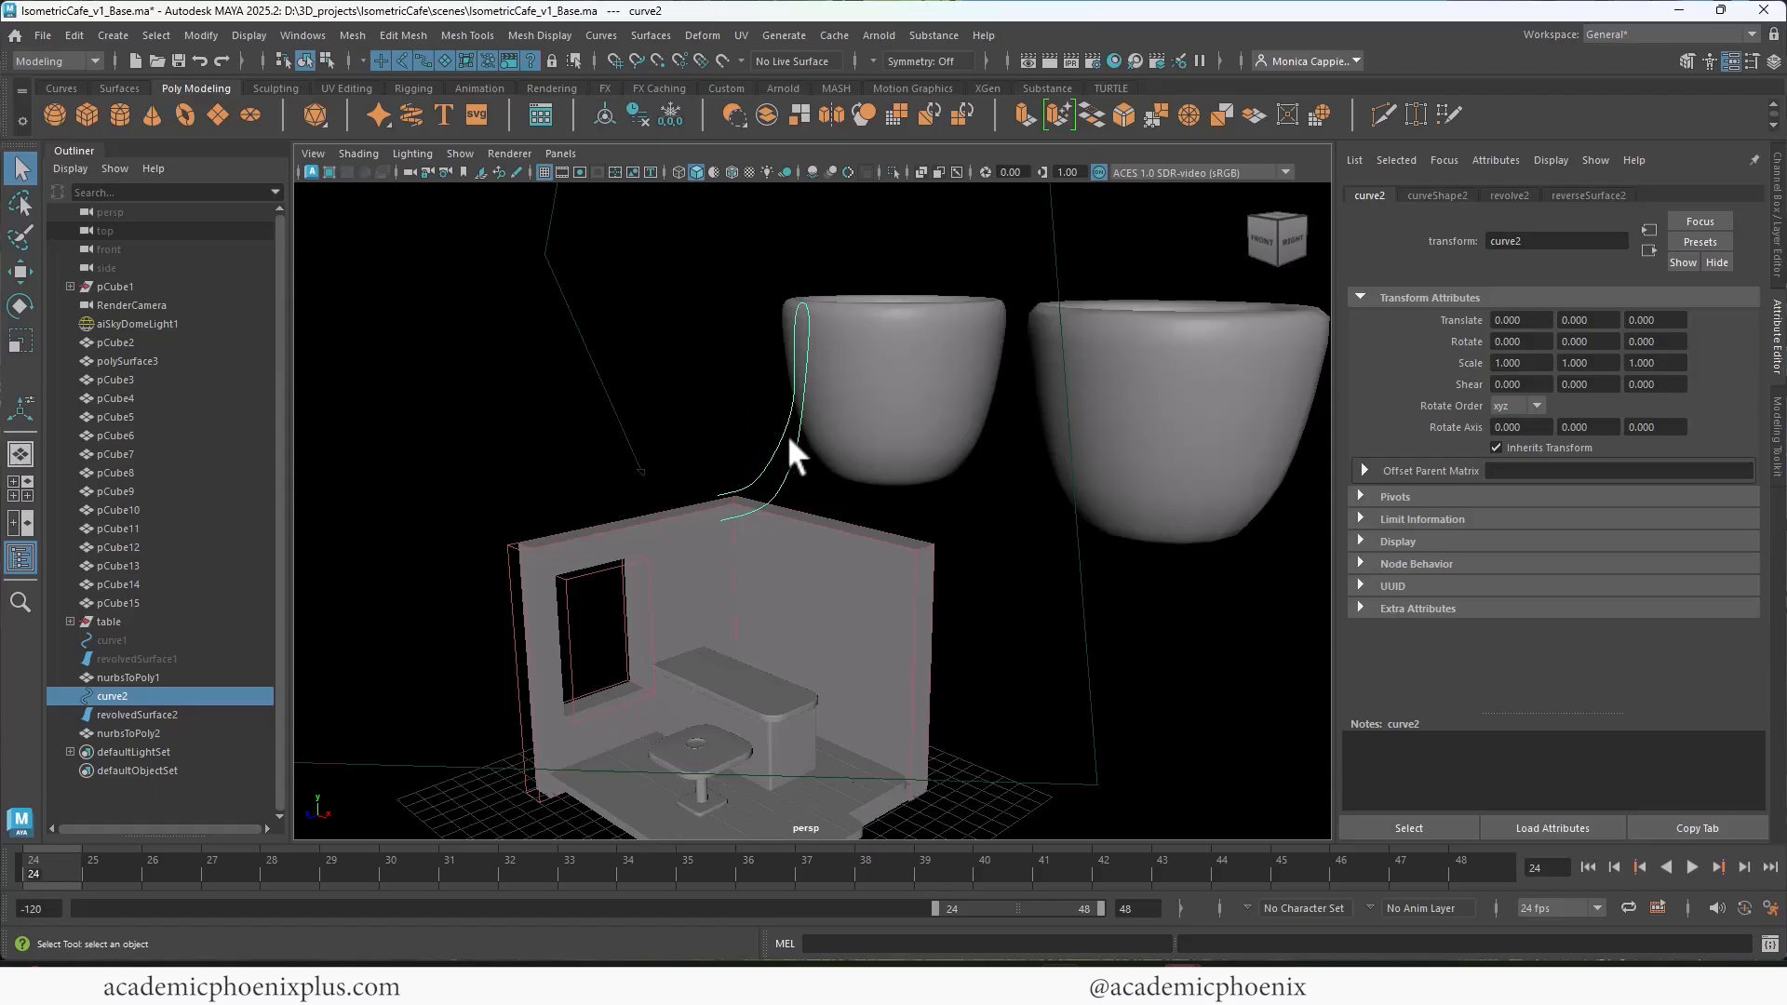
right_click(783, 442)
right_drag(784, 447, 717, 410)
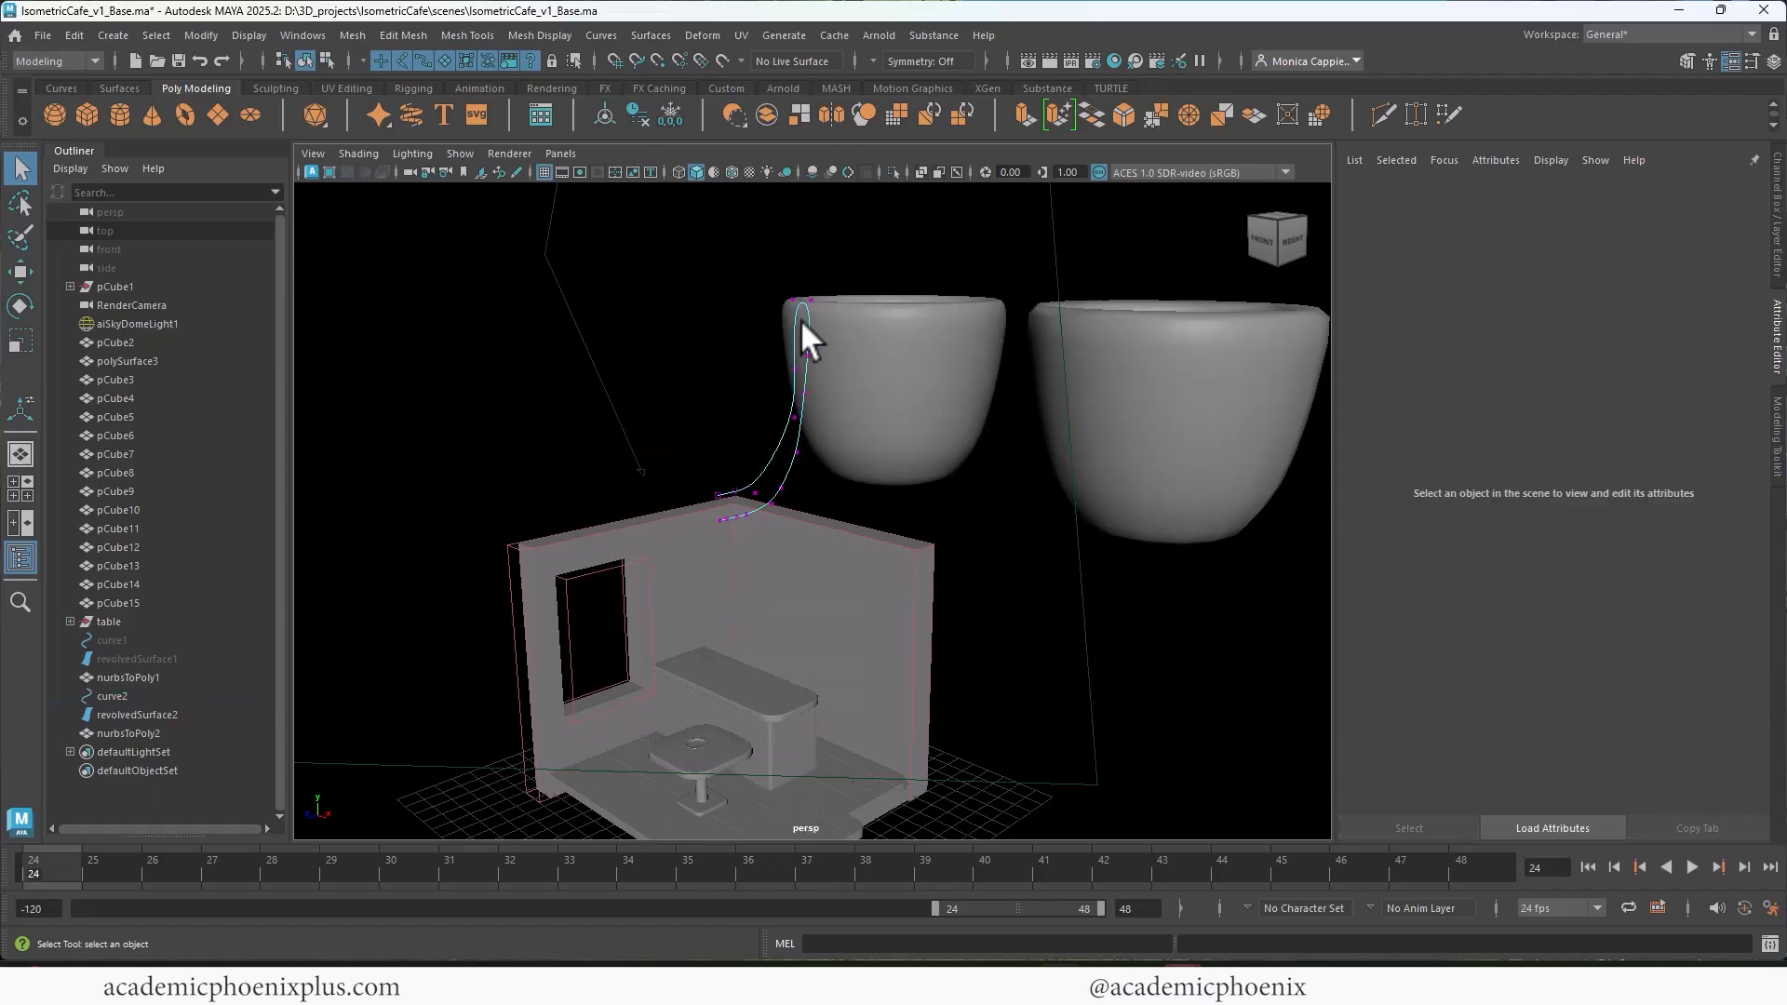
drag(739, 263, 862, 328)
key(w)
drag(796, 271, 791, 205)
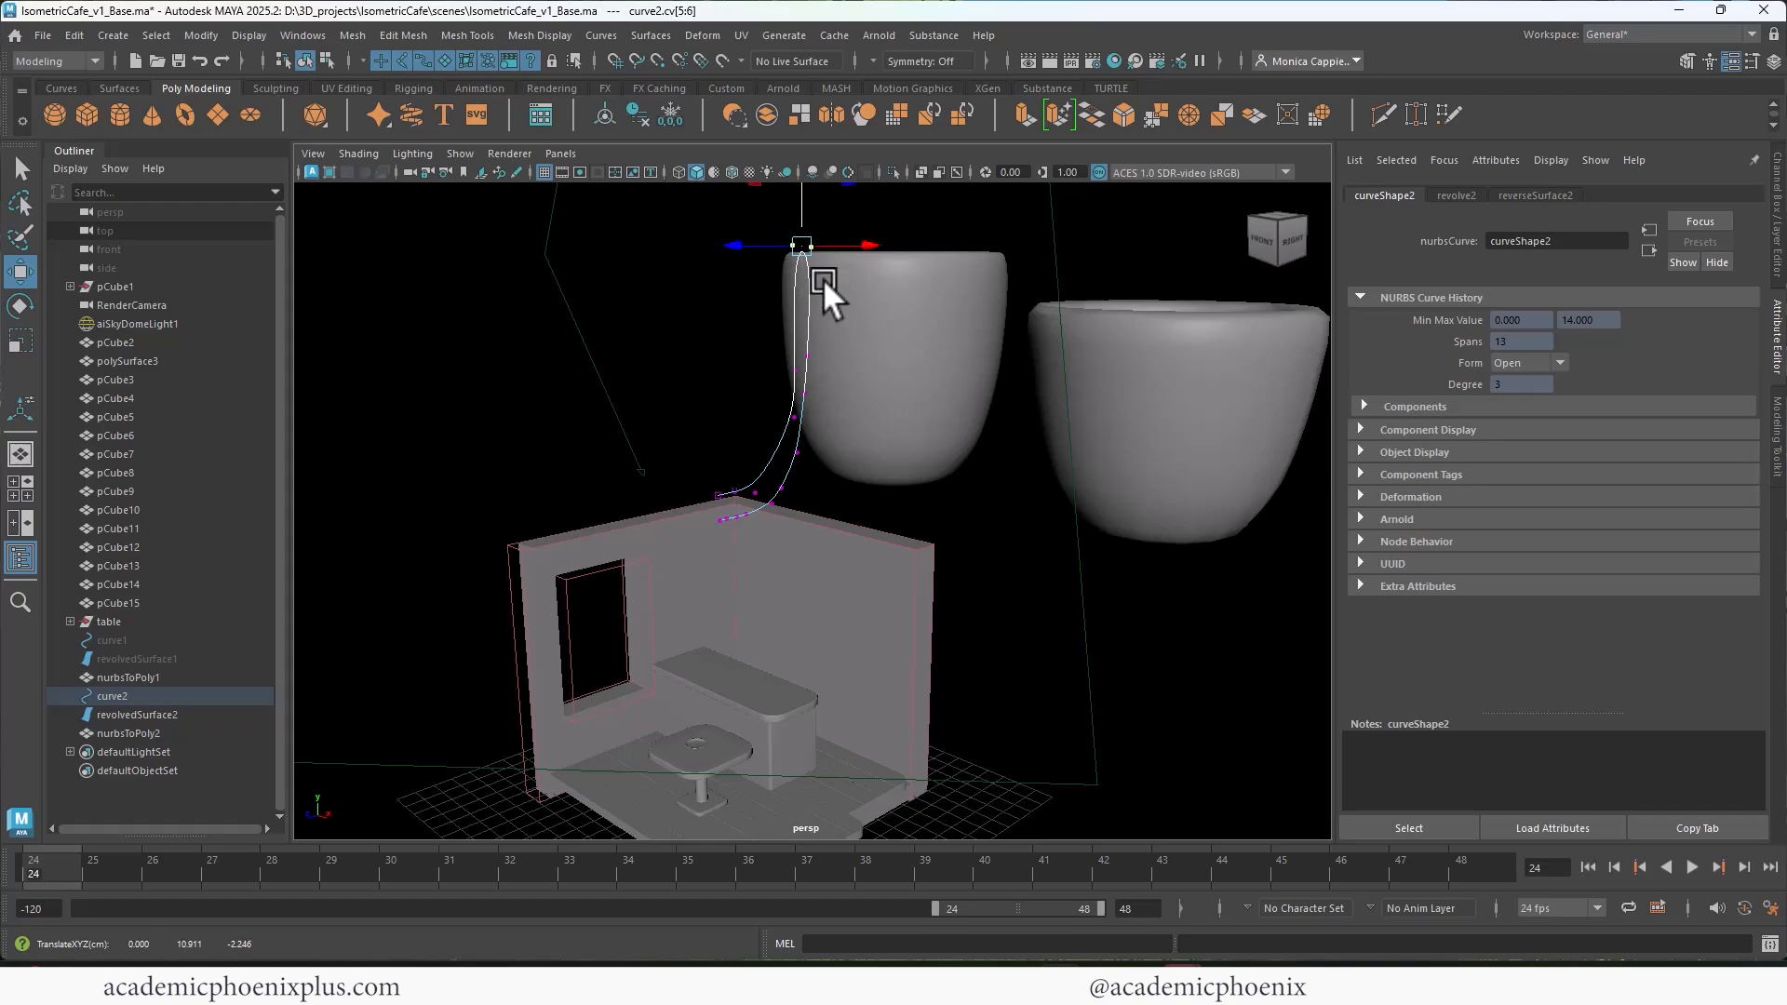
Step: Reshape the wall of the cup's profile curve by moving its side control vertices outward, and check it in side view
drag(719, 250, 847, 447)
drag(871, 333, 924, 337)
drag(924, 337, 921, 337)
drag(784, 441, 818, 462)
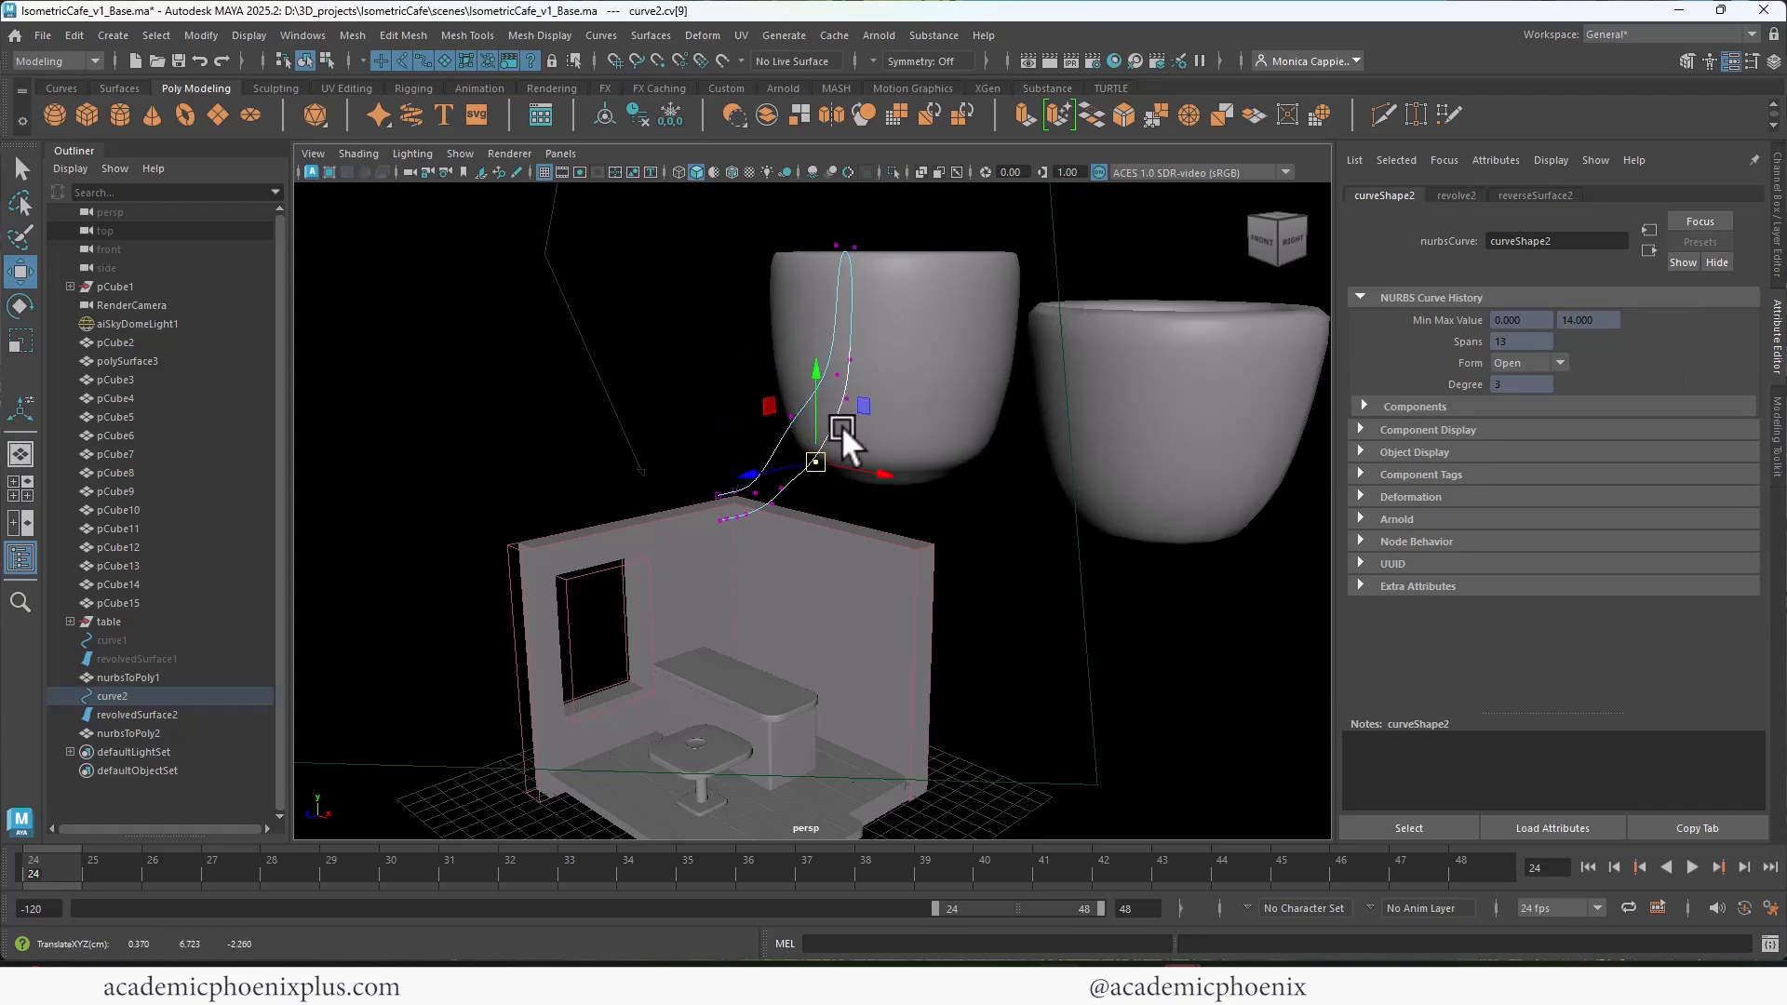
click(847, 401)
key(space)
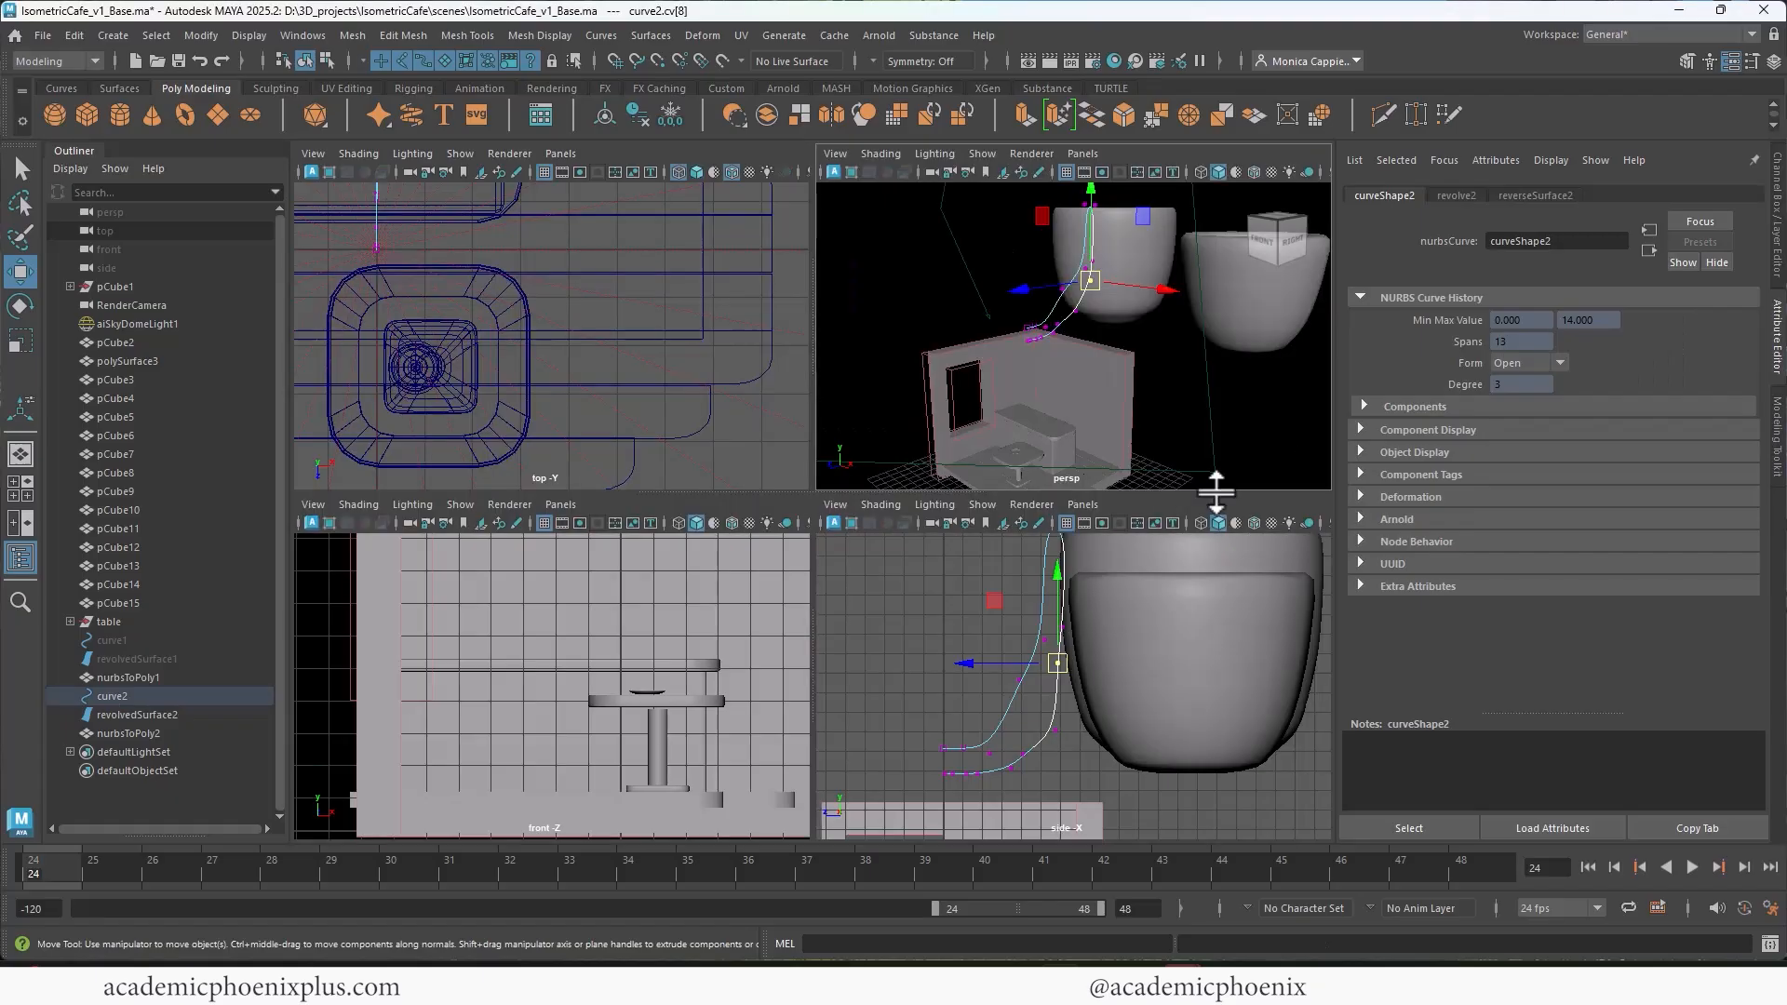
key(space)
key(space)
alt+drag(1101, 515, 1052, 507)
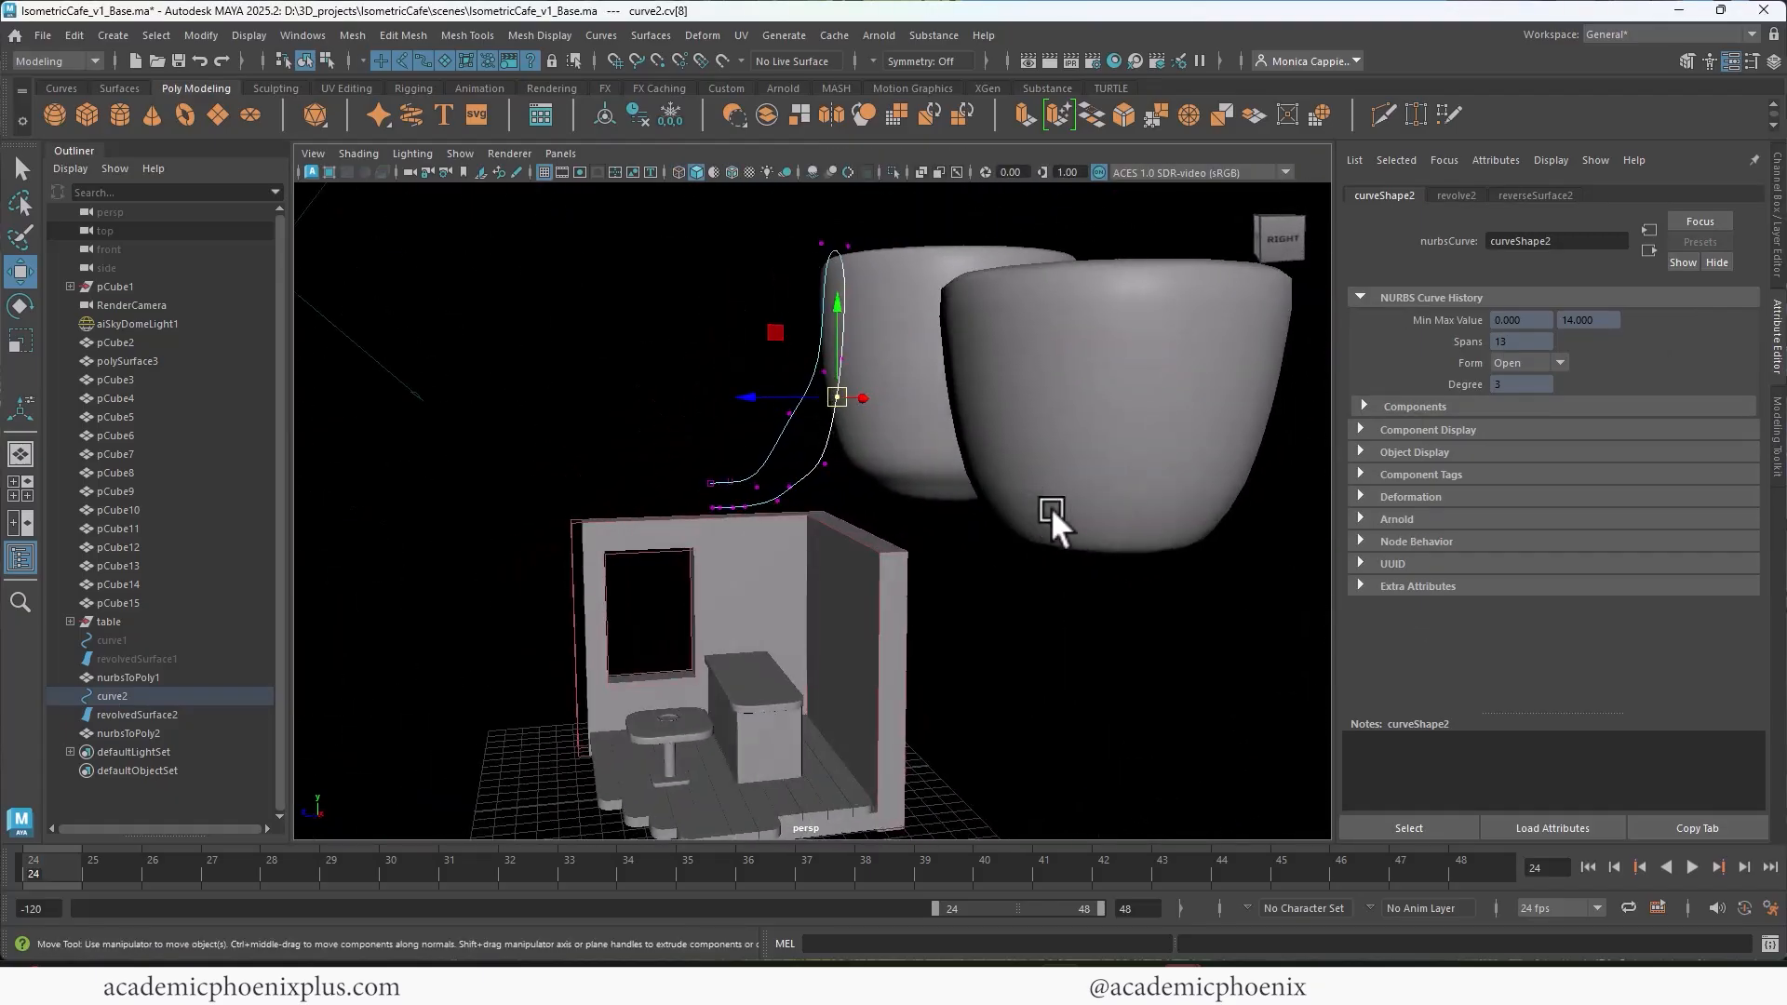
key(space)
key(space)
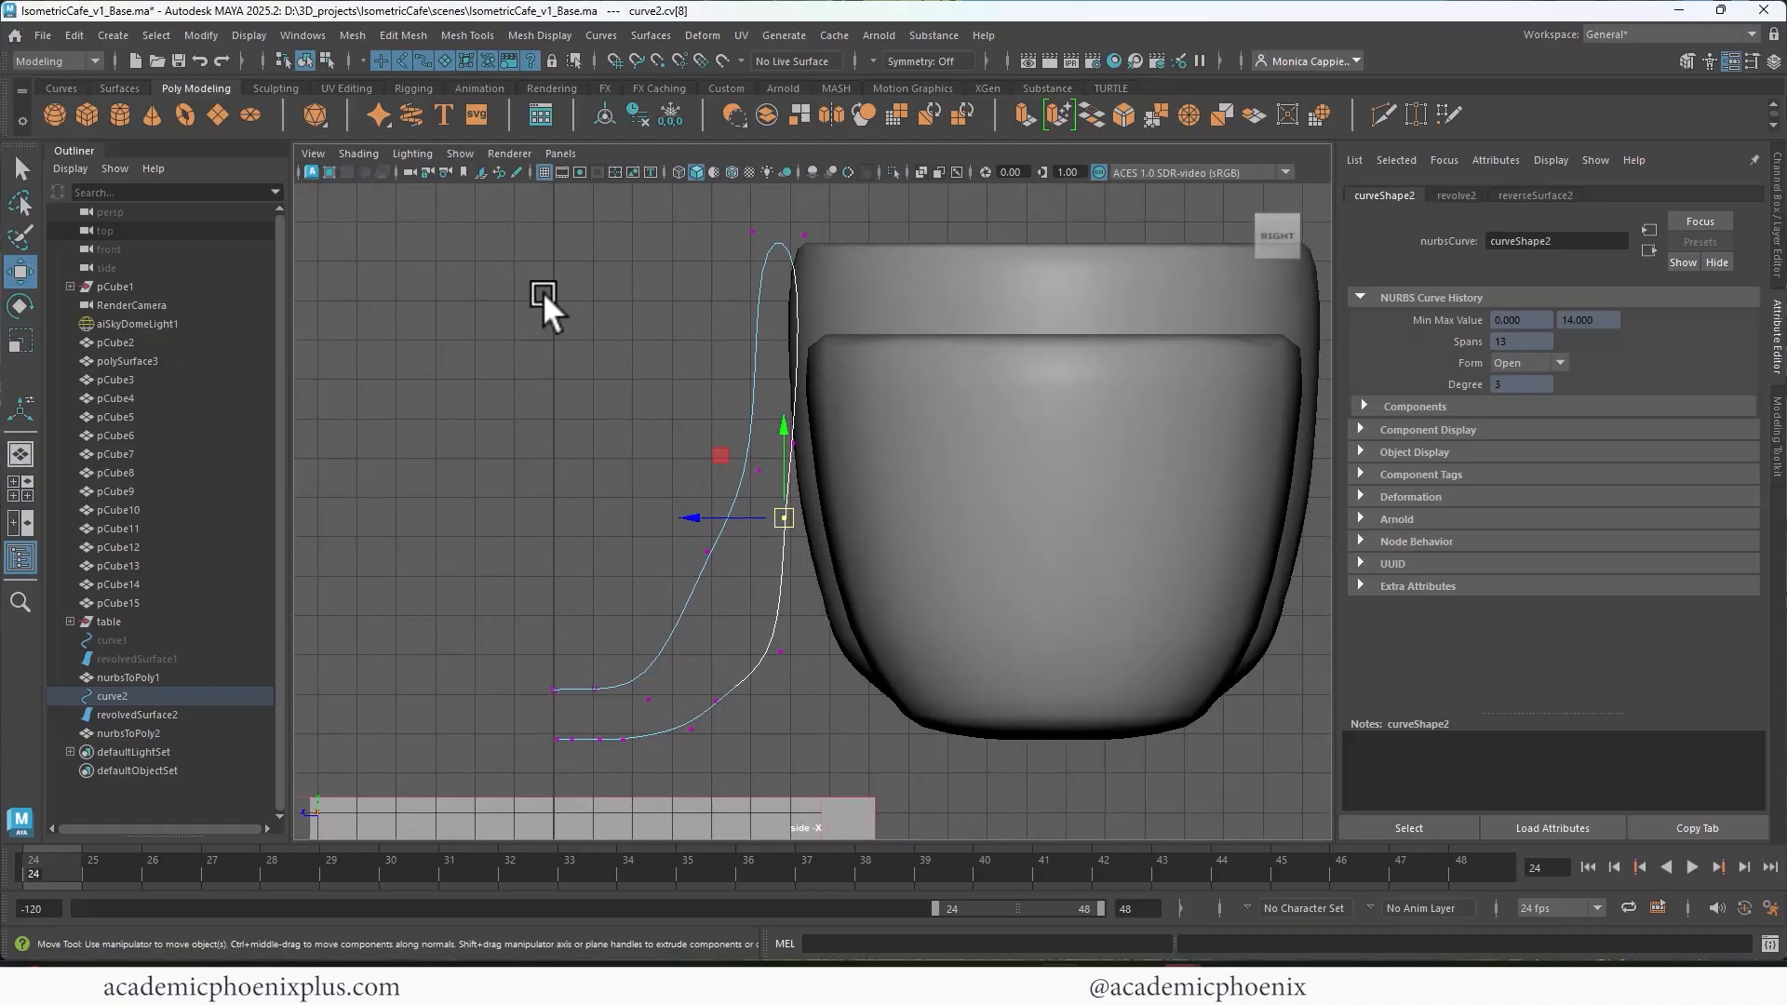
drag(398, 221, 983, 810)
key(space)
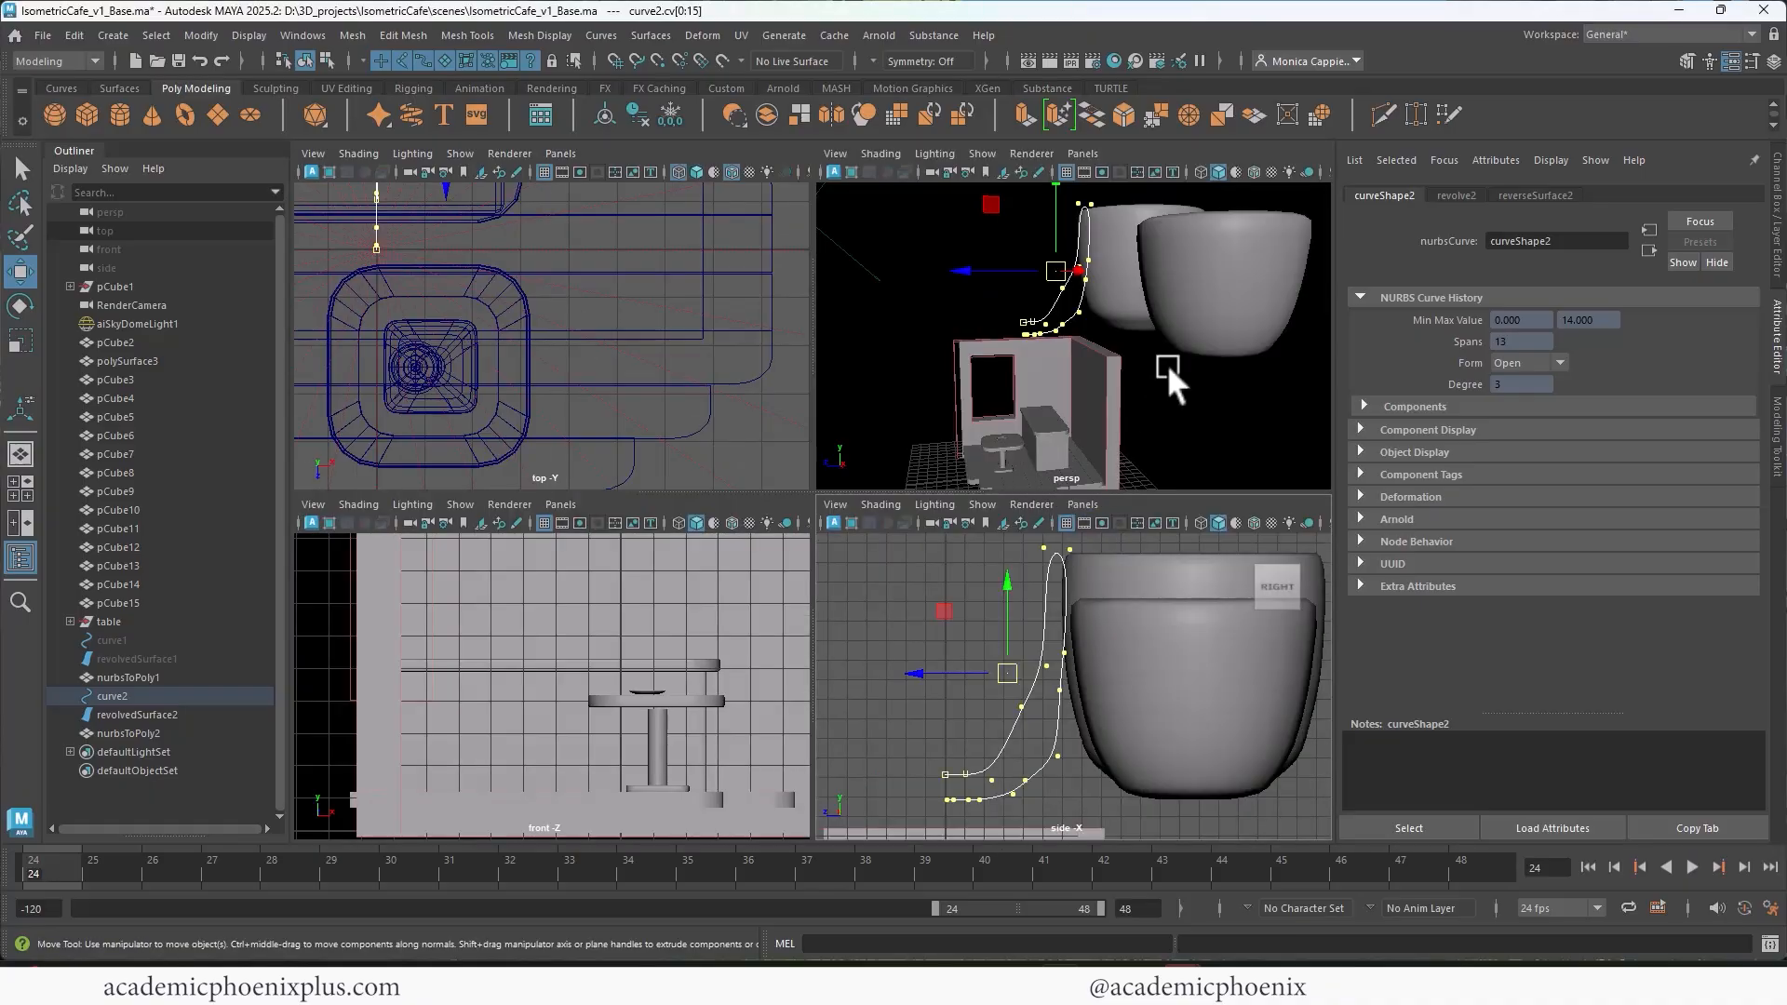
alt+drag(1166, 365, 1152, 327)
key(r)
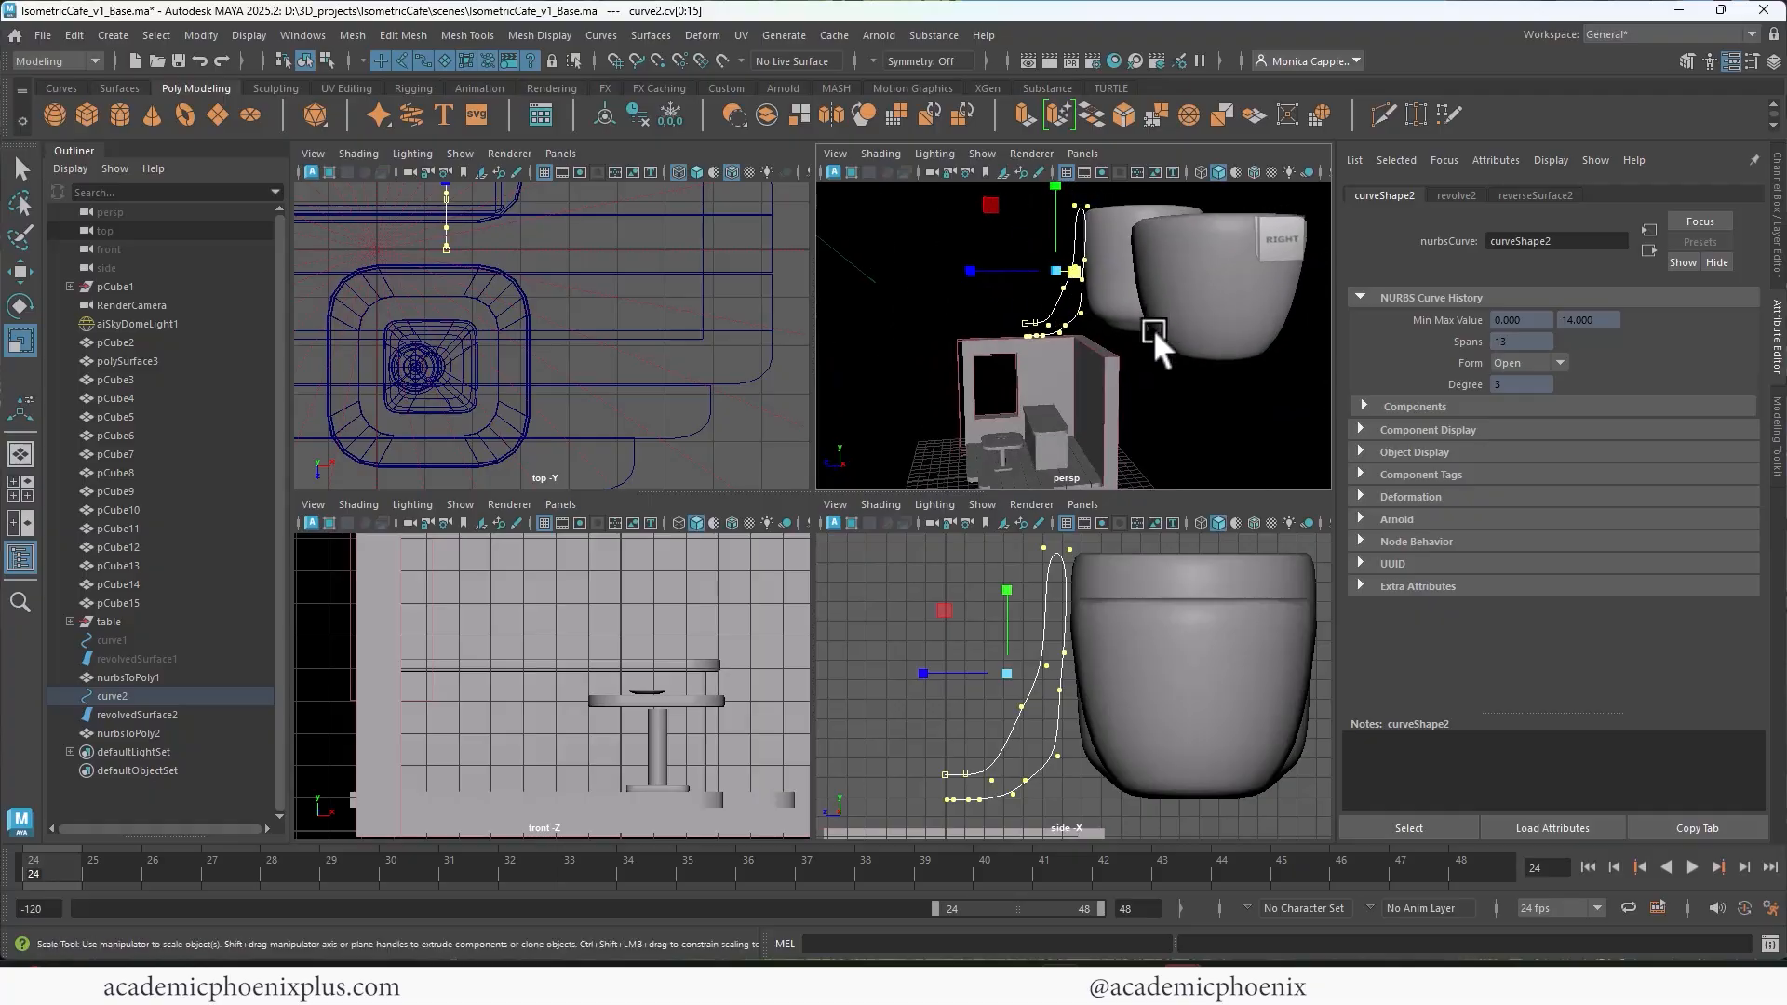
key(space)
scroll(1052, 577, down, 3)
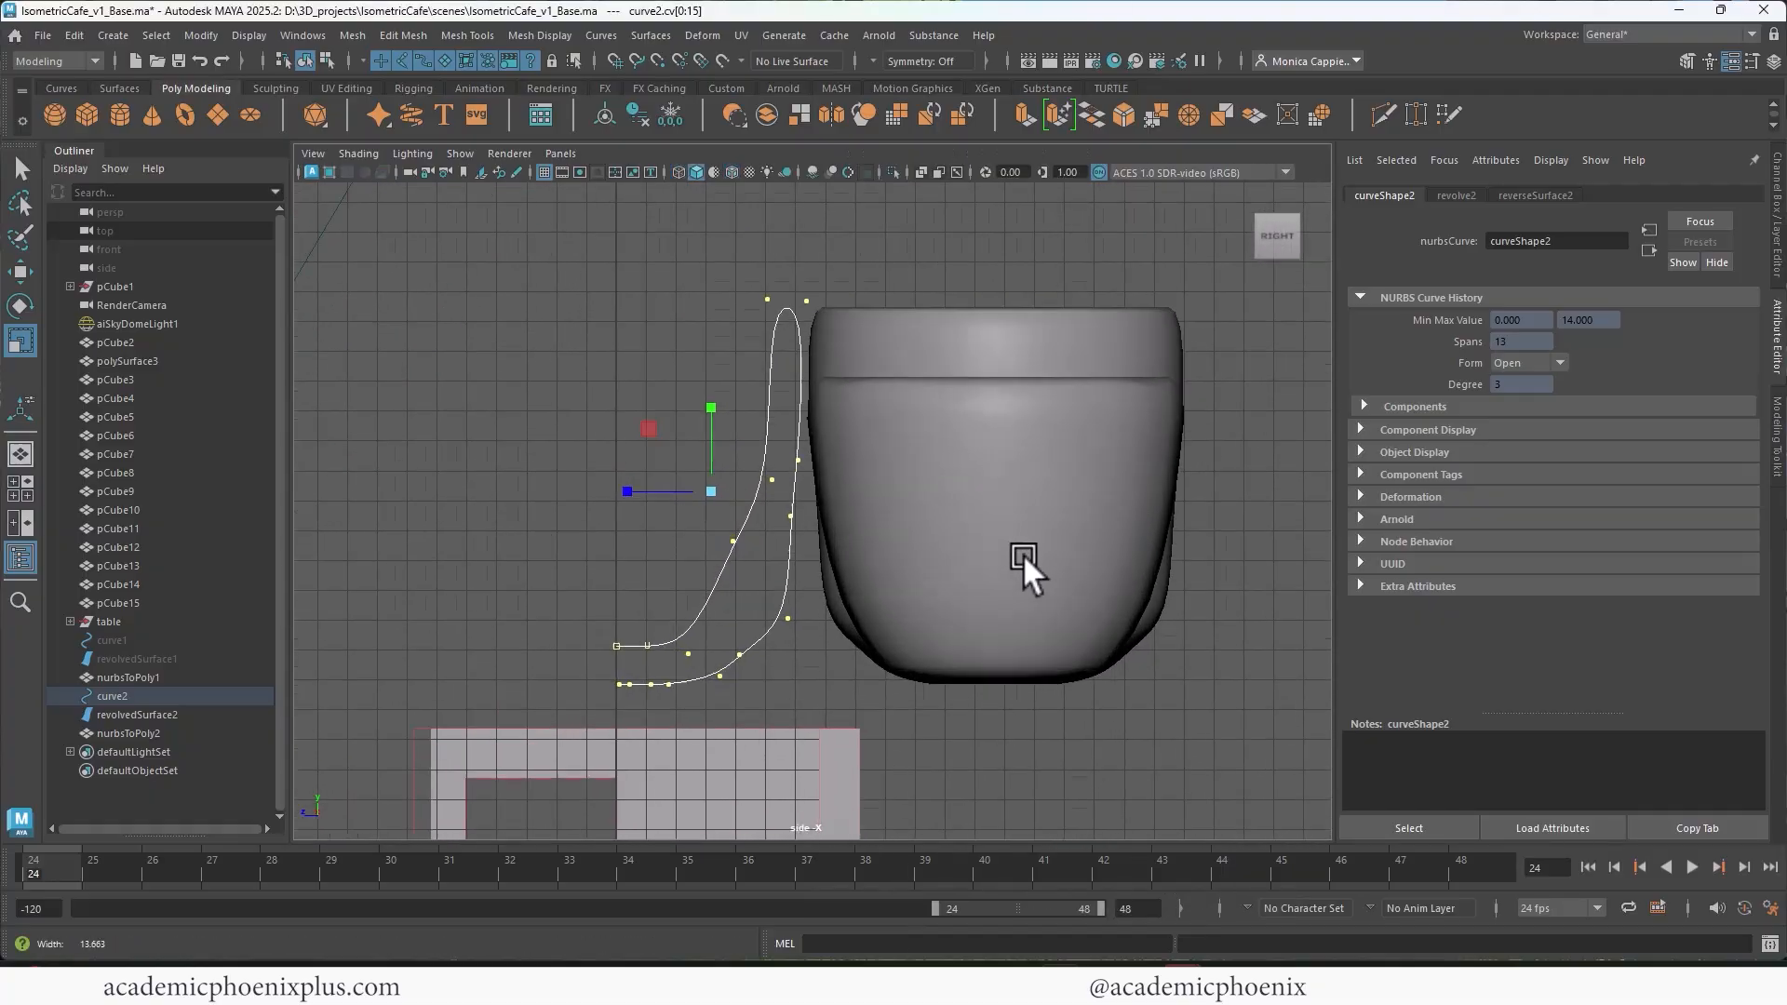
Step: Move the revolved NURBS cup to 2.521 in Z, clear of its profile curve
click(905, 316)
key(w)
drag(936, 528, 349, 528)
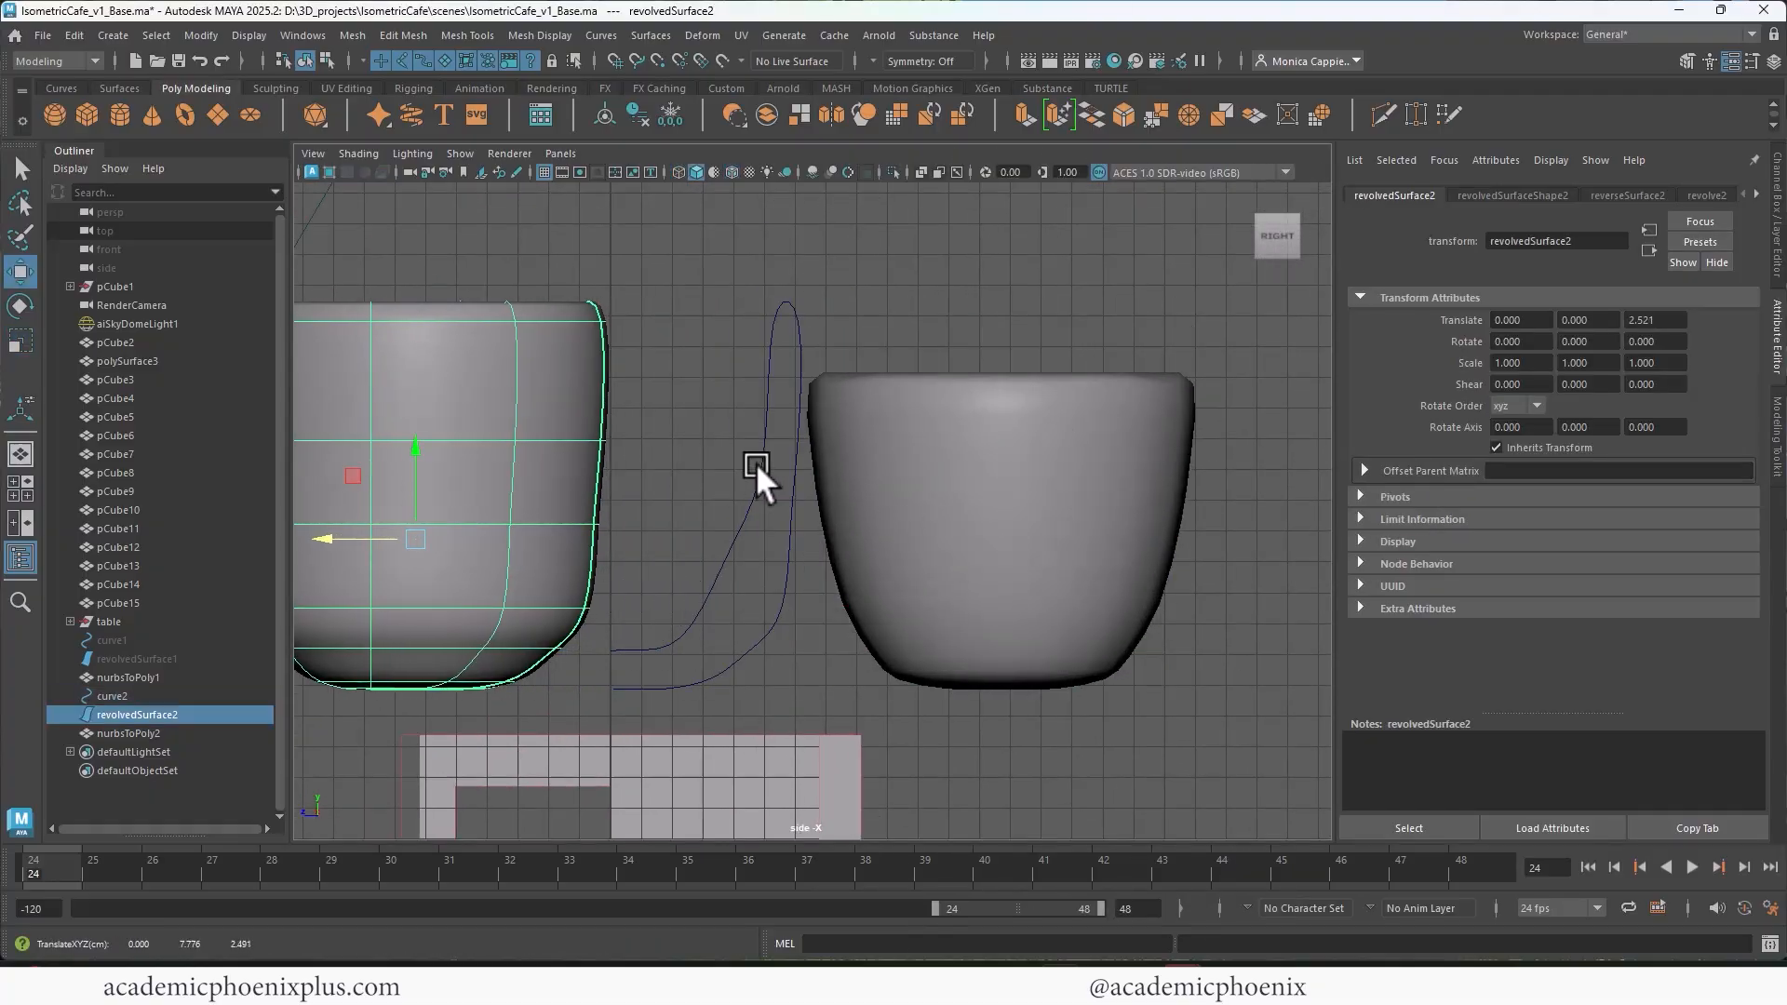
Step: Flare the cup's rim by moving the top control vertices of its profile curve outward and adjusting the vertices just below
alt+middle_drag(778, 465, 953, 394)
scroll(923, 421, down, 1)
right_drag(952, 391, 889, 389)
click(899, 467)
drag(898, 468, 944, 533)
click(947, 537)
drag(896, 226, 981, 242)
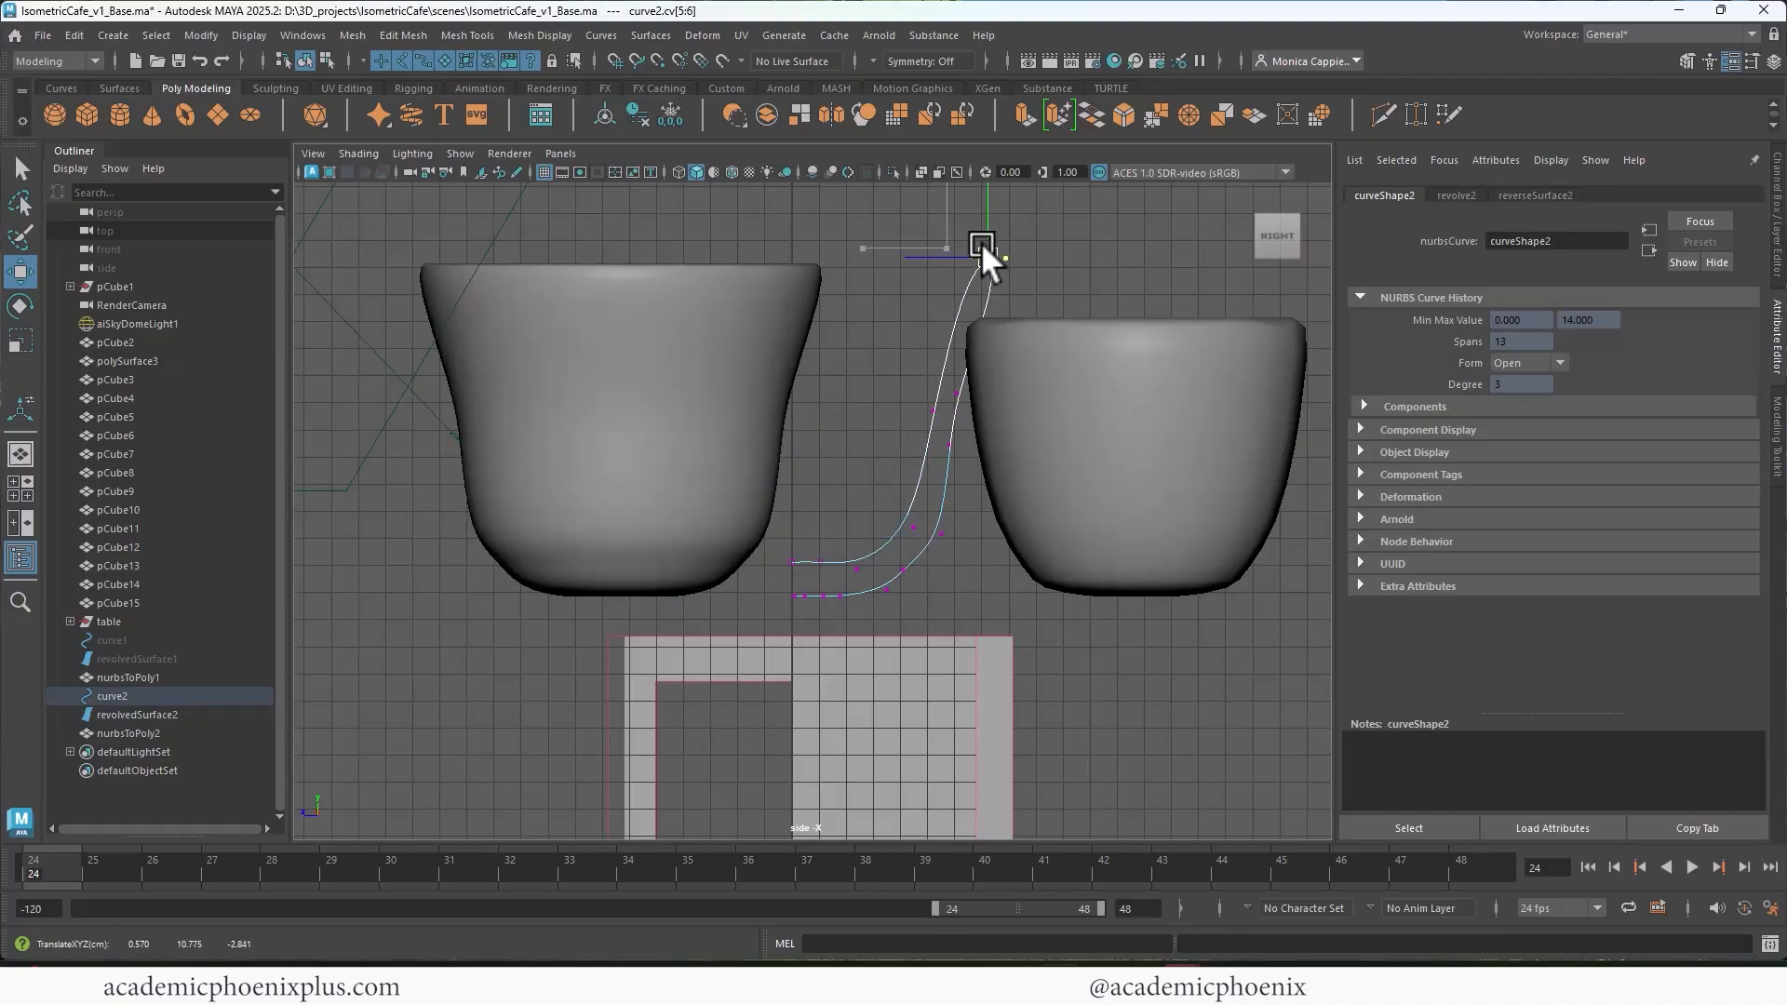
drag(897, 351, 951, 301)
click(969, 295)
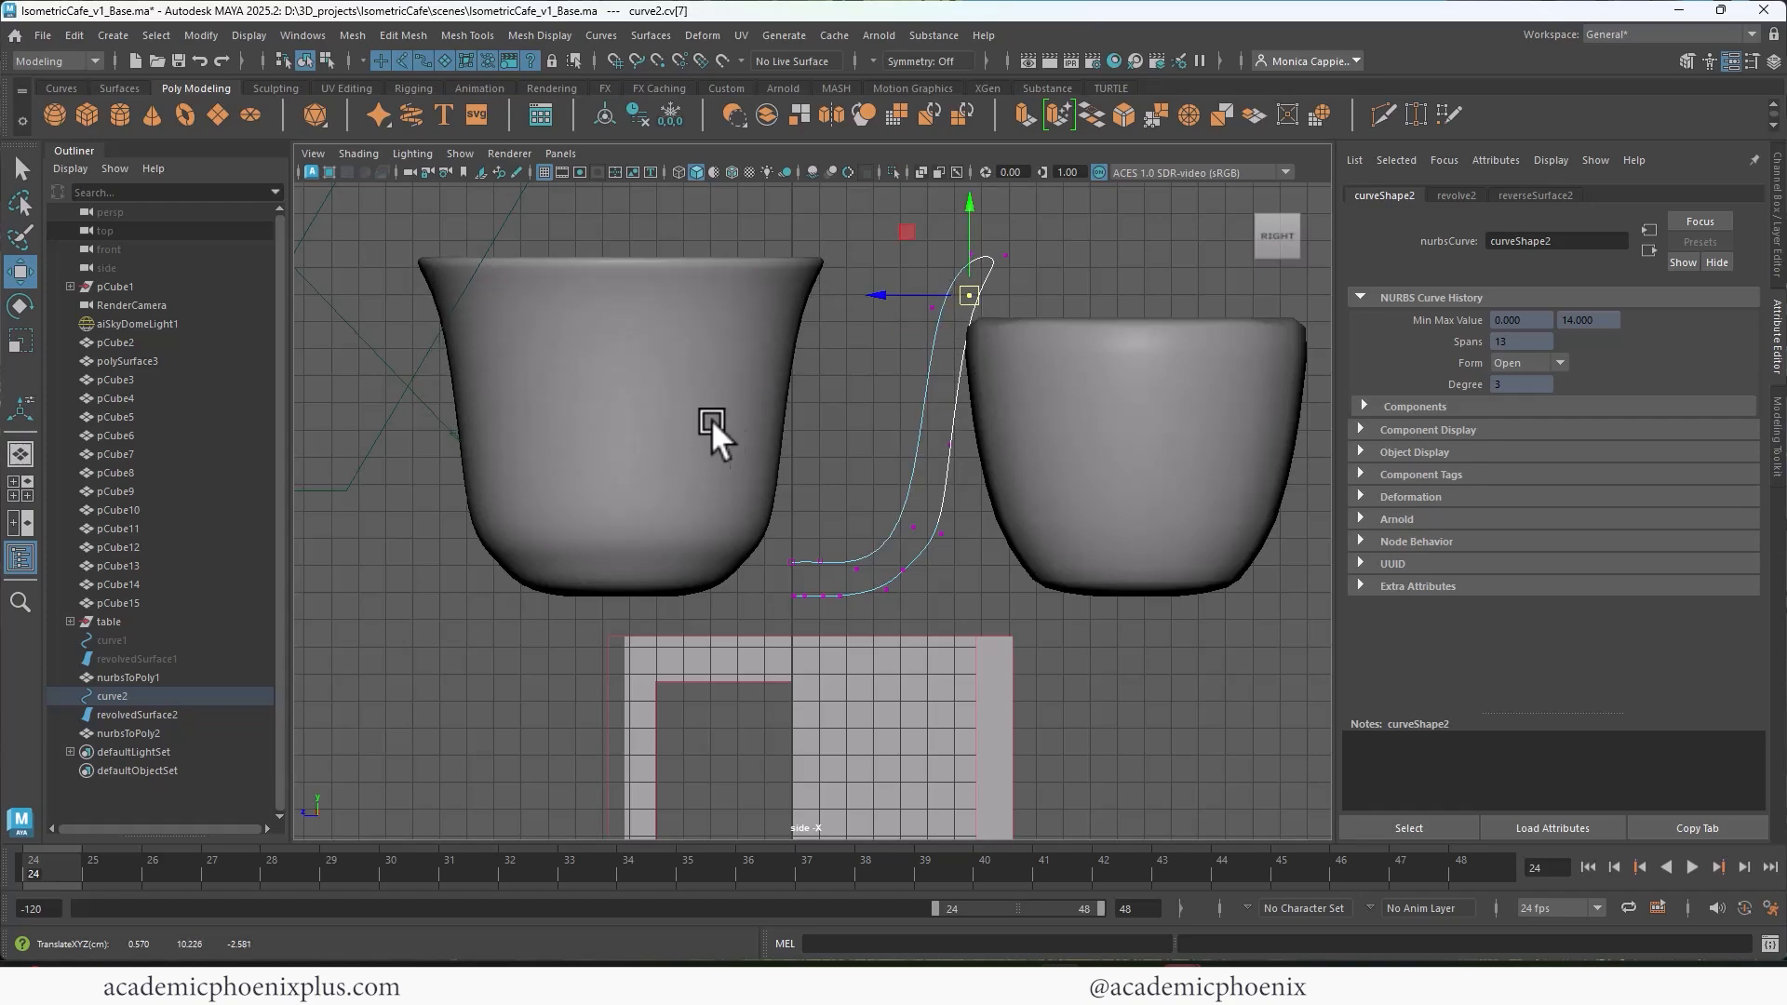
Step: Select the flared revolved surface and convert it from NURBS to polygons
right_drag(777, 343, 734, 344)
click(712, 369)
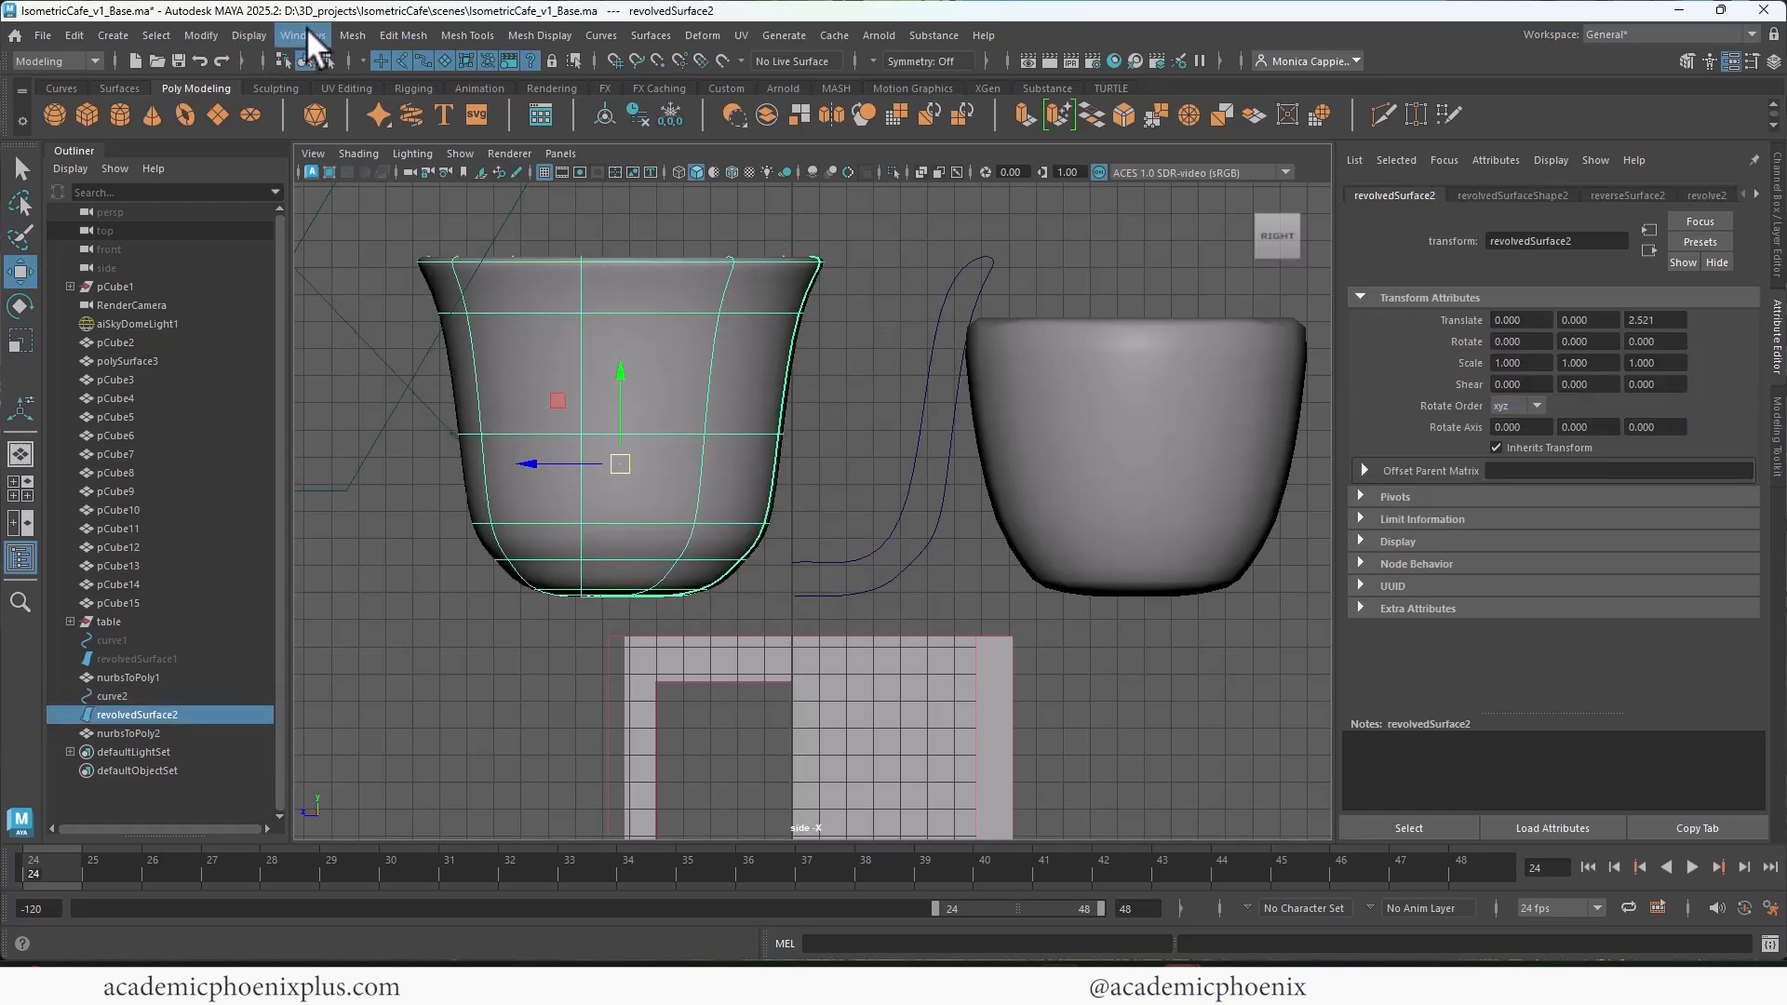
click(203, 32)
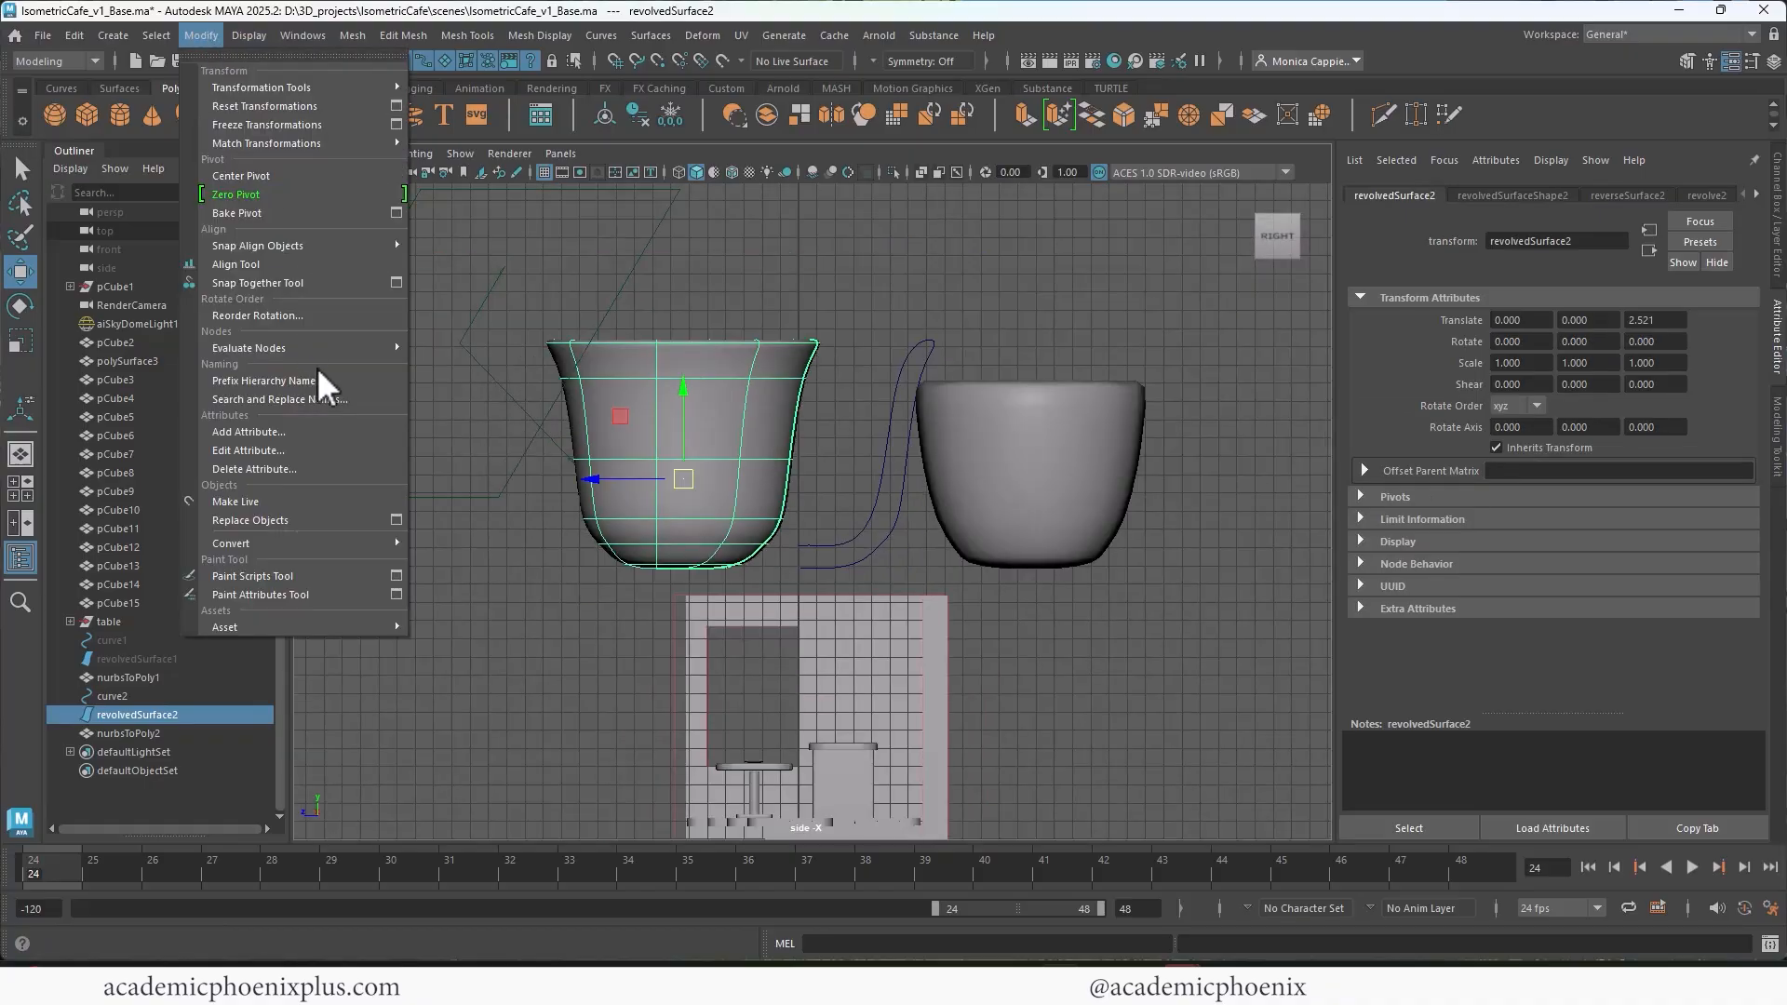
mouse_move(325, 546)
click(454, 546)
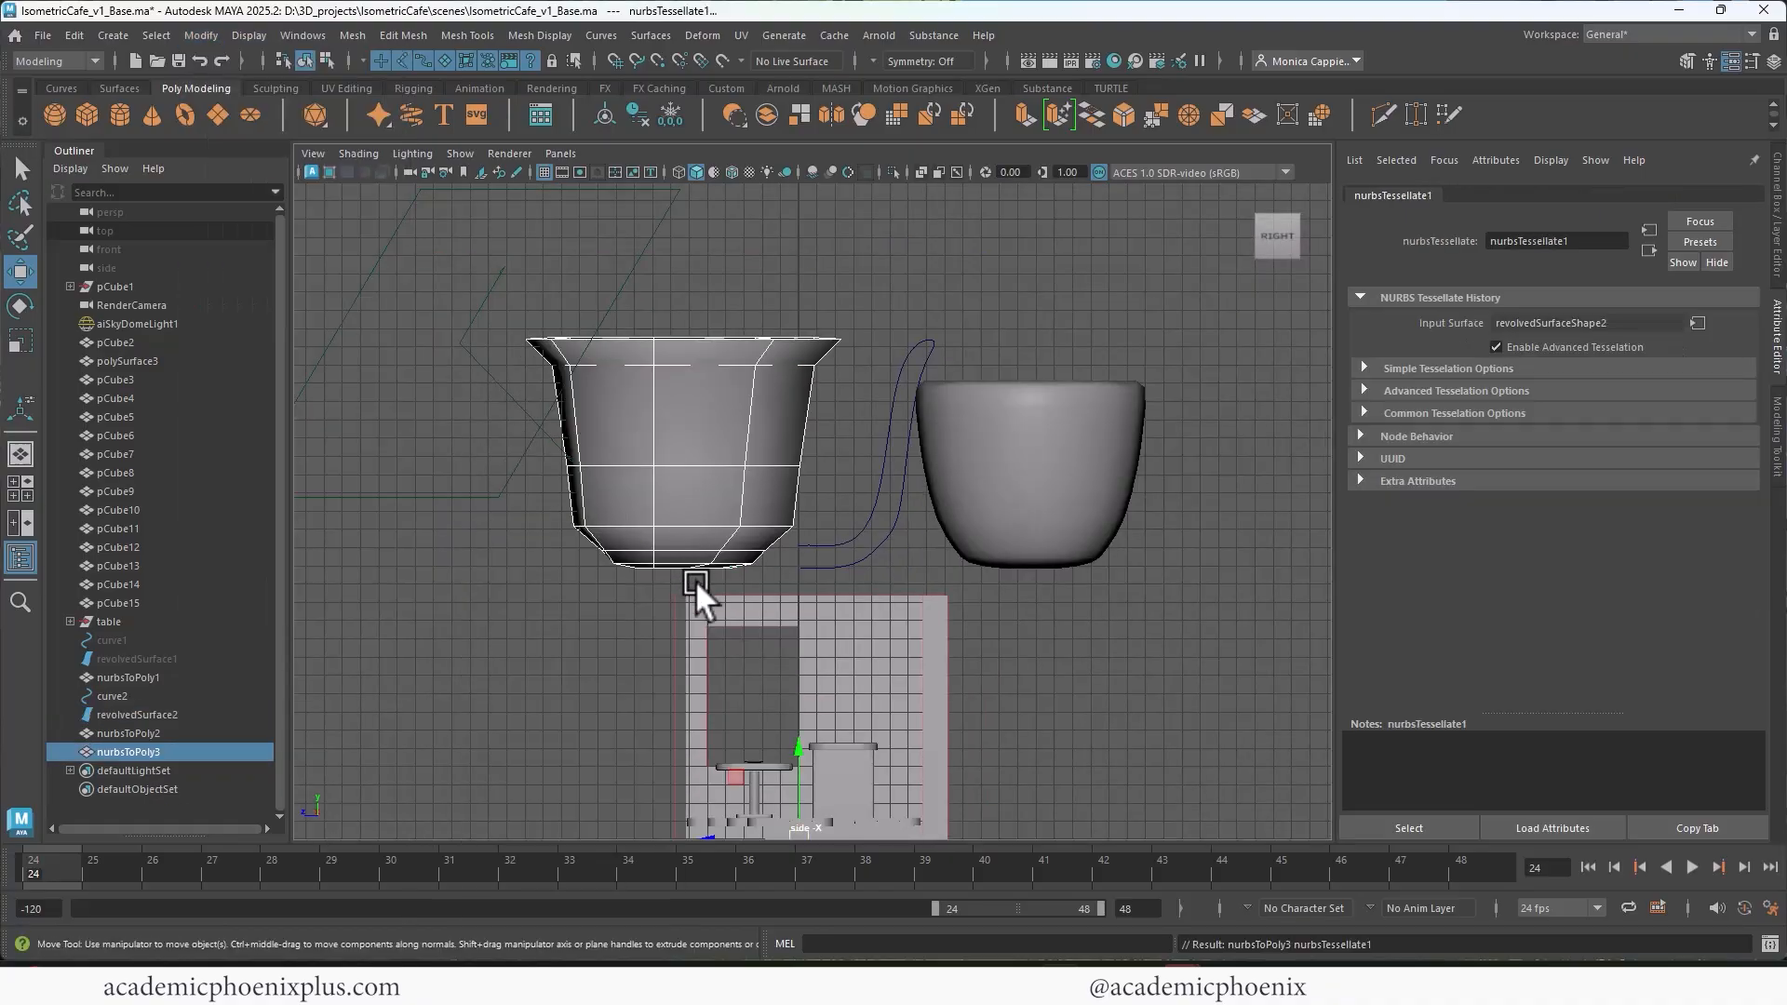
Step: Move the new flared polygon cup to about 5.219 in Z, beside the NURBS original
alt+middle_drag(991, 603, 1108, 469)
drag(844, 710, 601, 684)
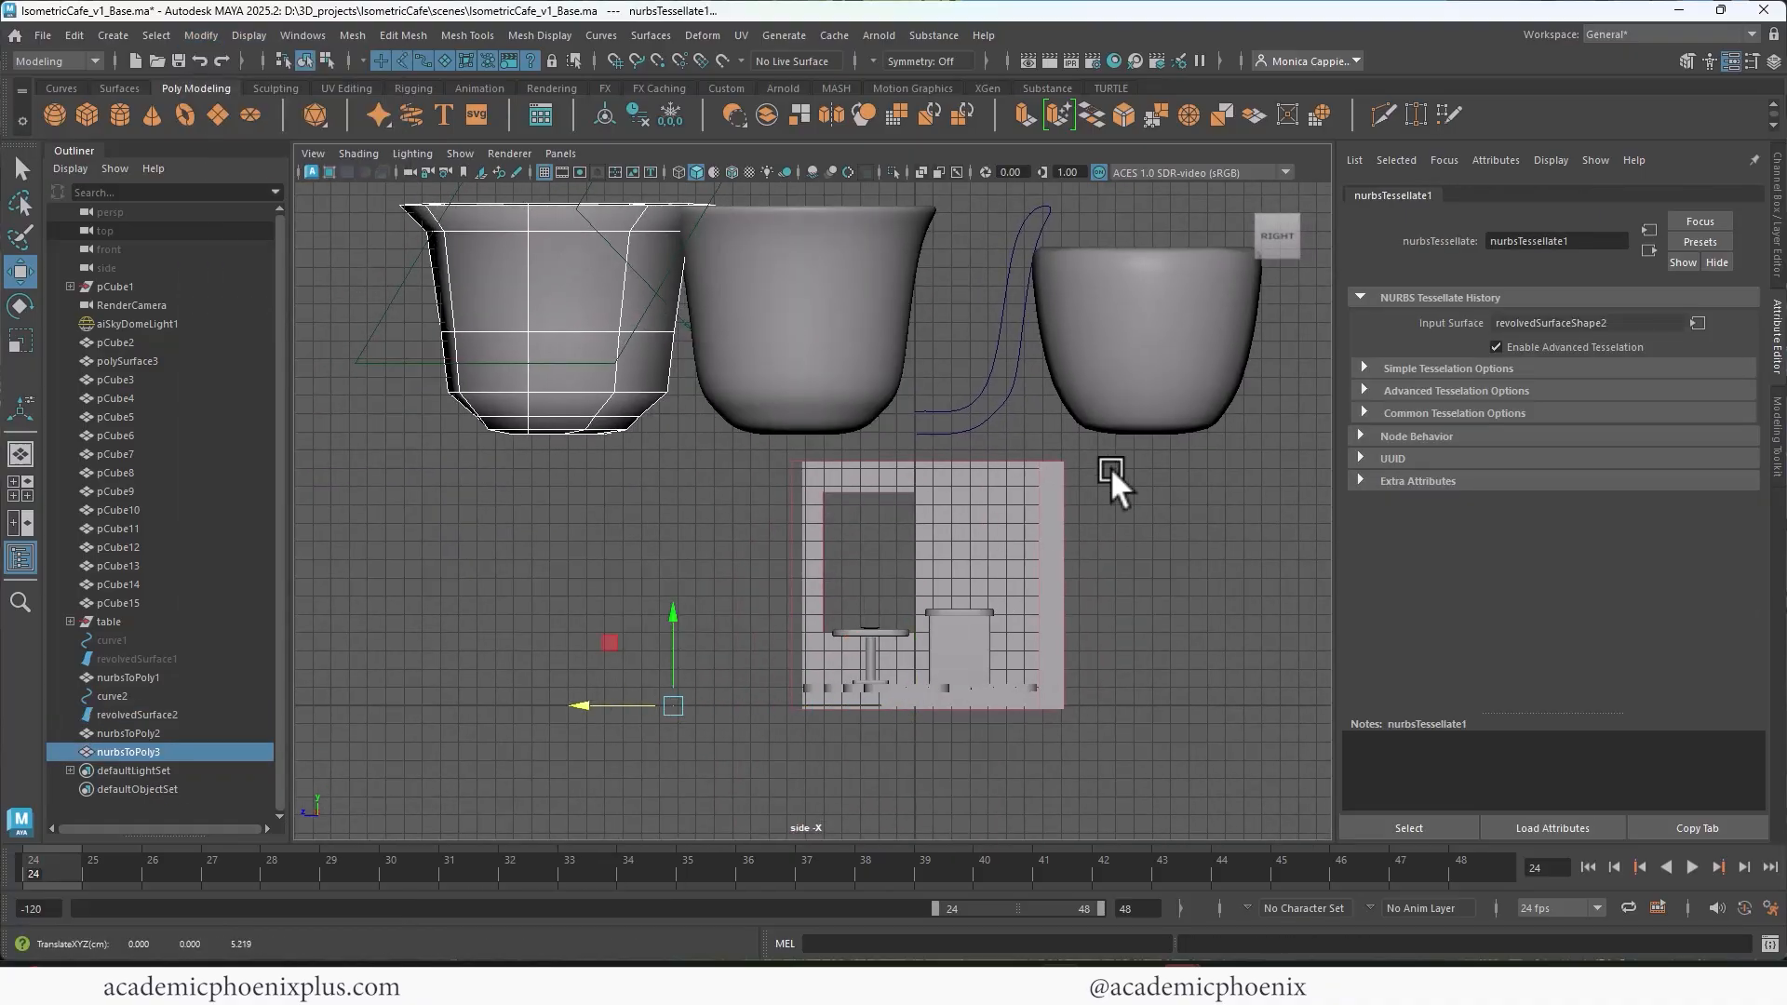
key(space)
key(space)
scroll(1135, 540, down, 3)
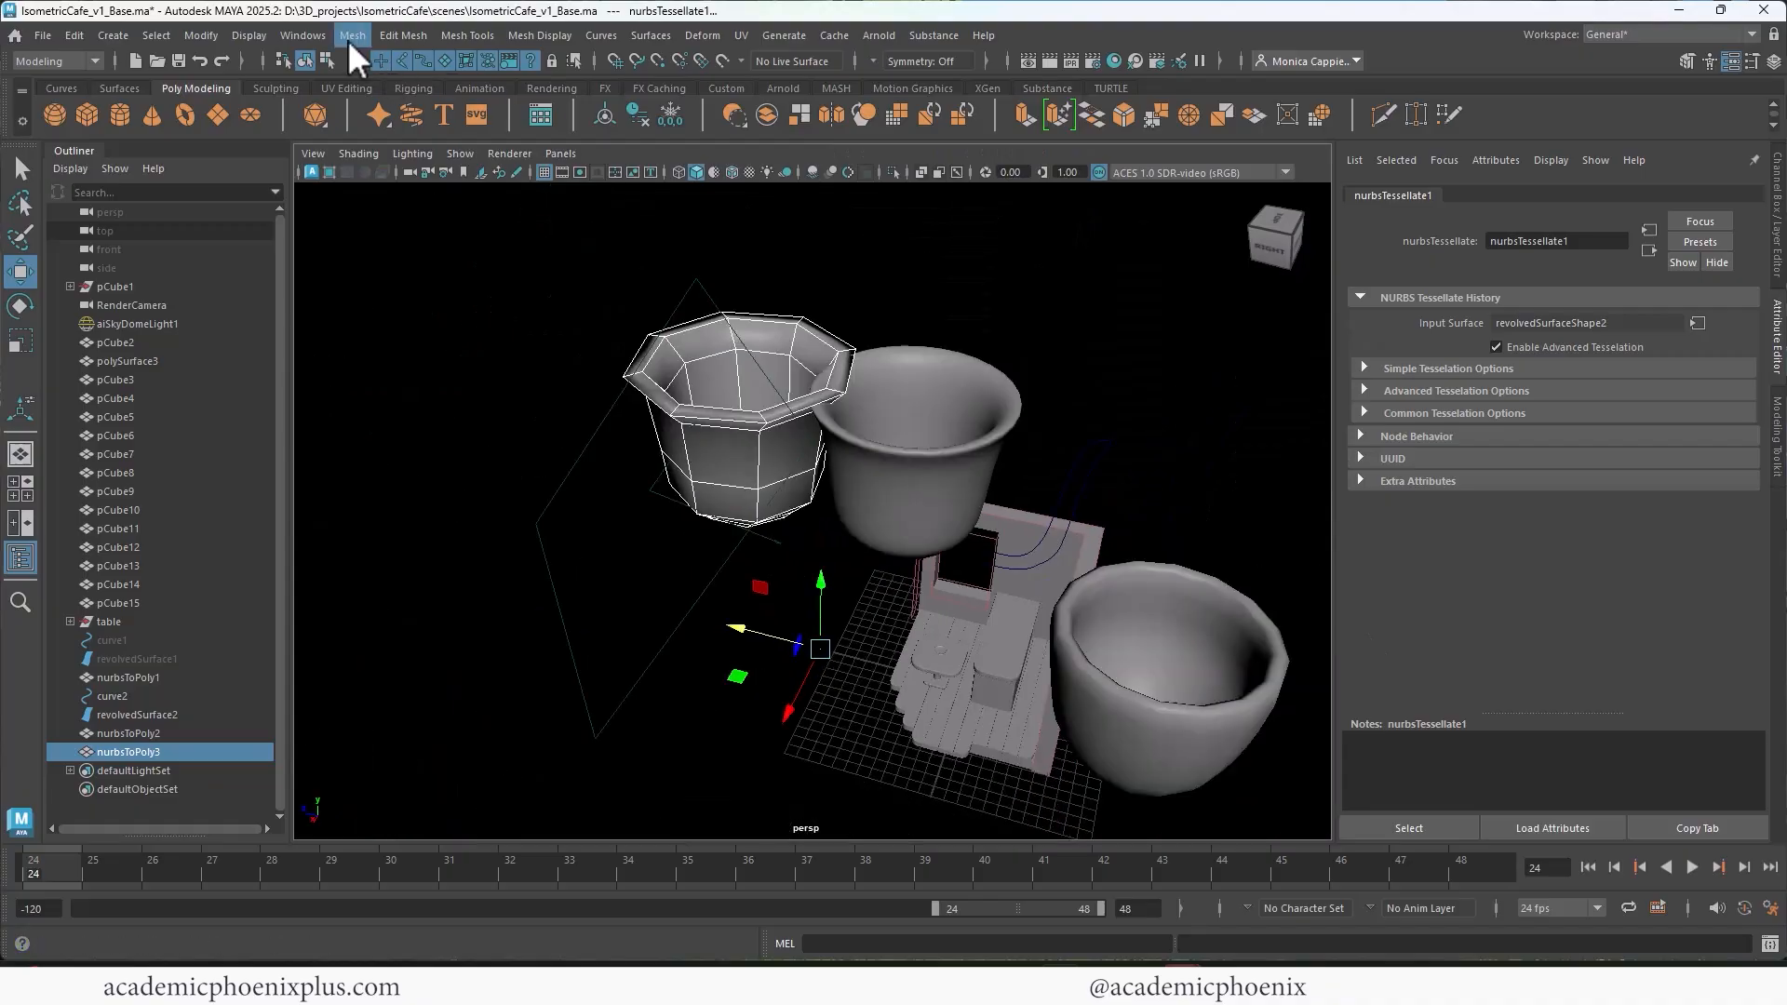
Step: Smooth the flared polygon cup with 1 division and clean up its history and transformations, reselecting it as an object
click(352, 35)
click(372, 243)
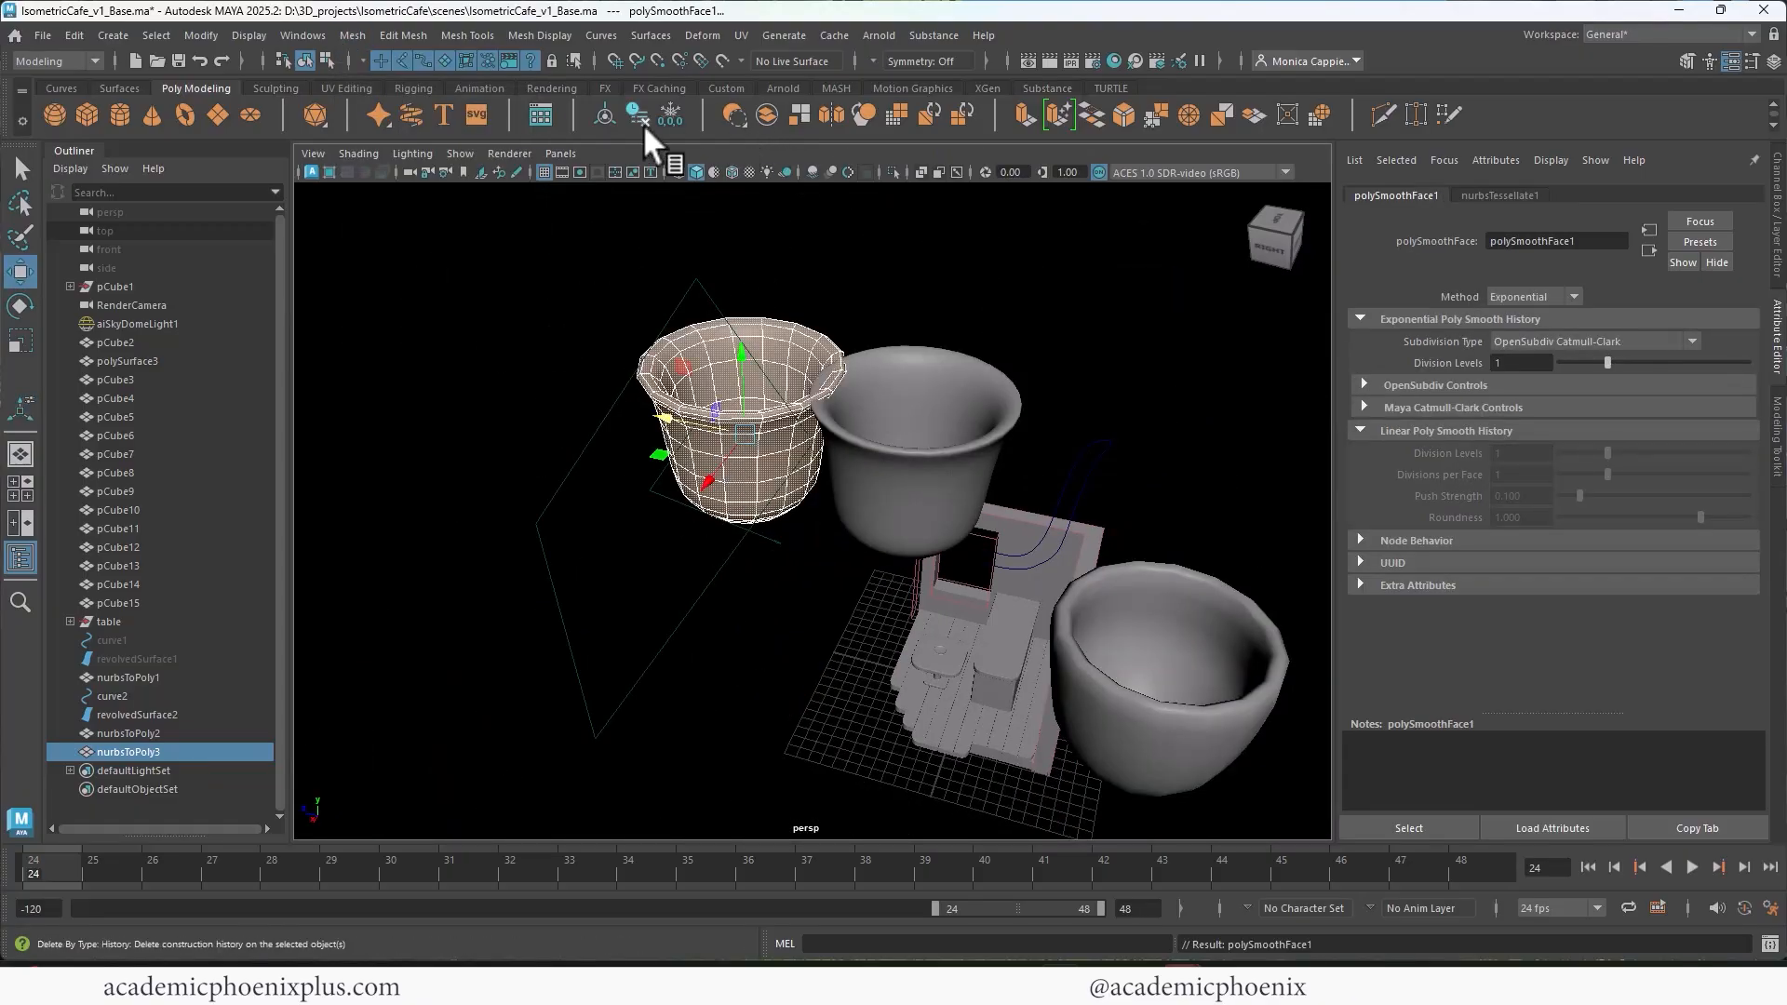
alt+drag(917, 642, 968, 581)
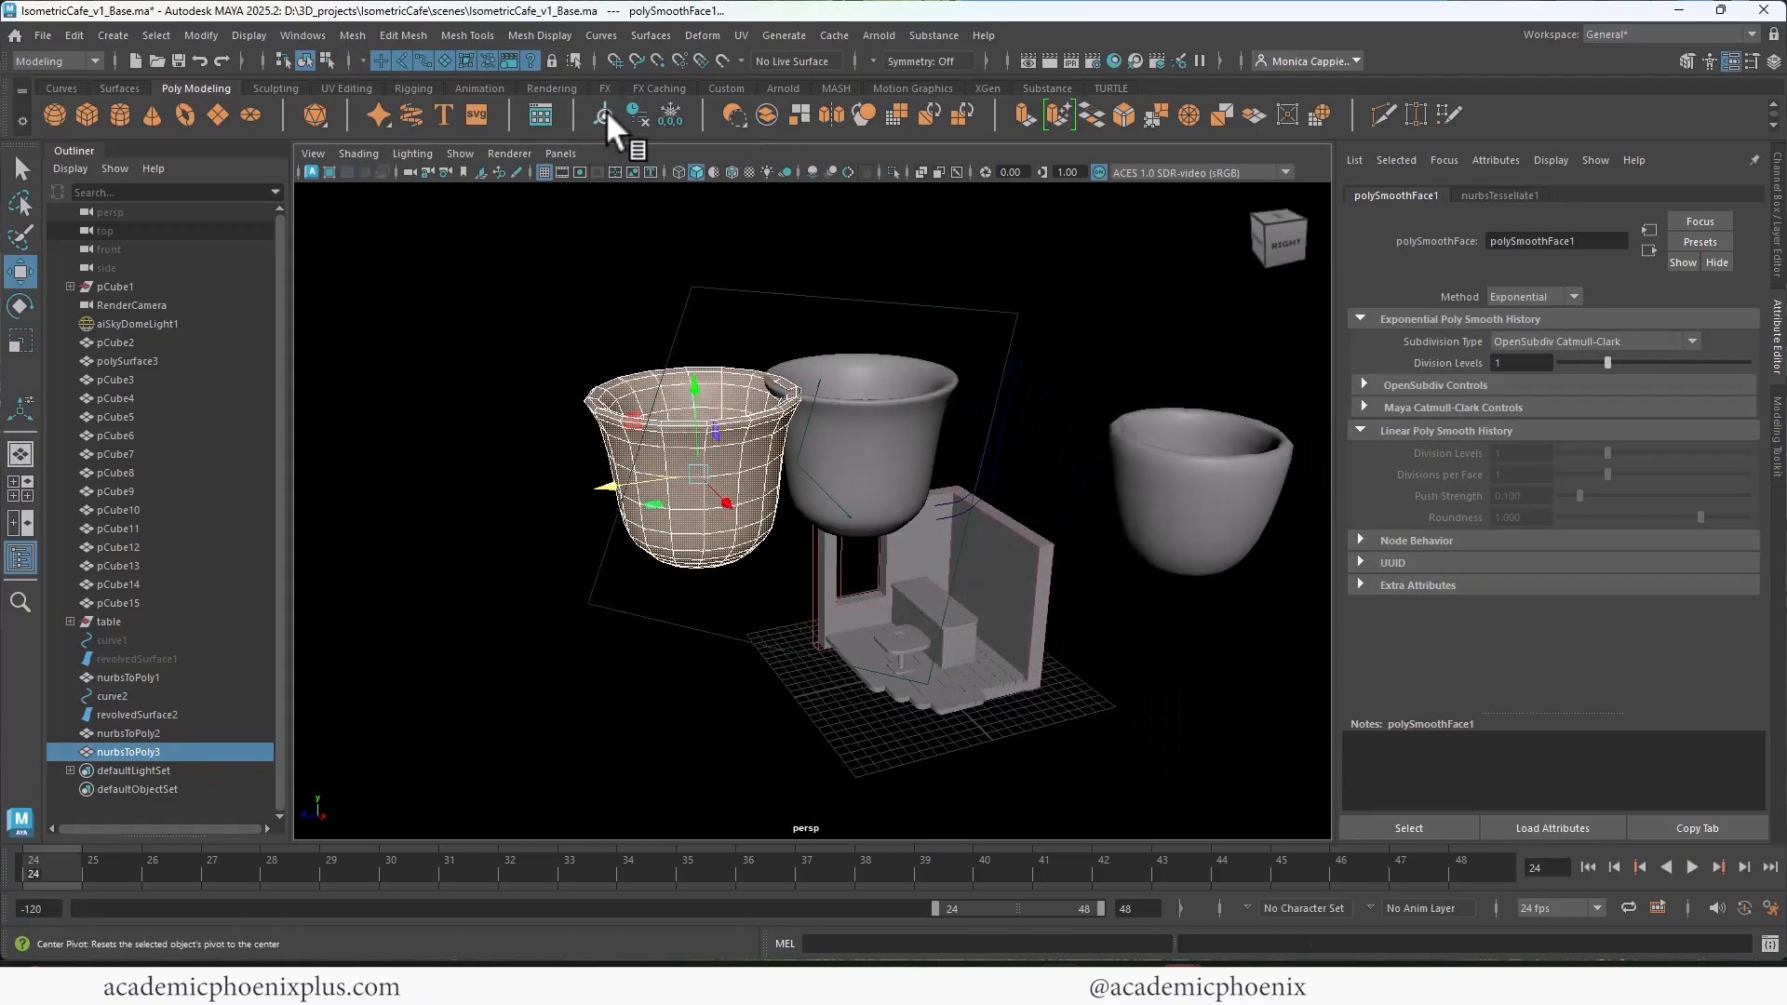
click(637, 117)
click(740, 553)
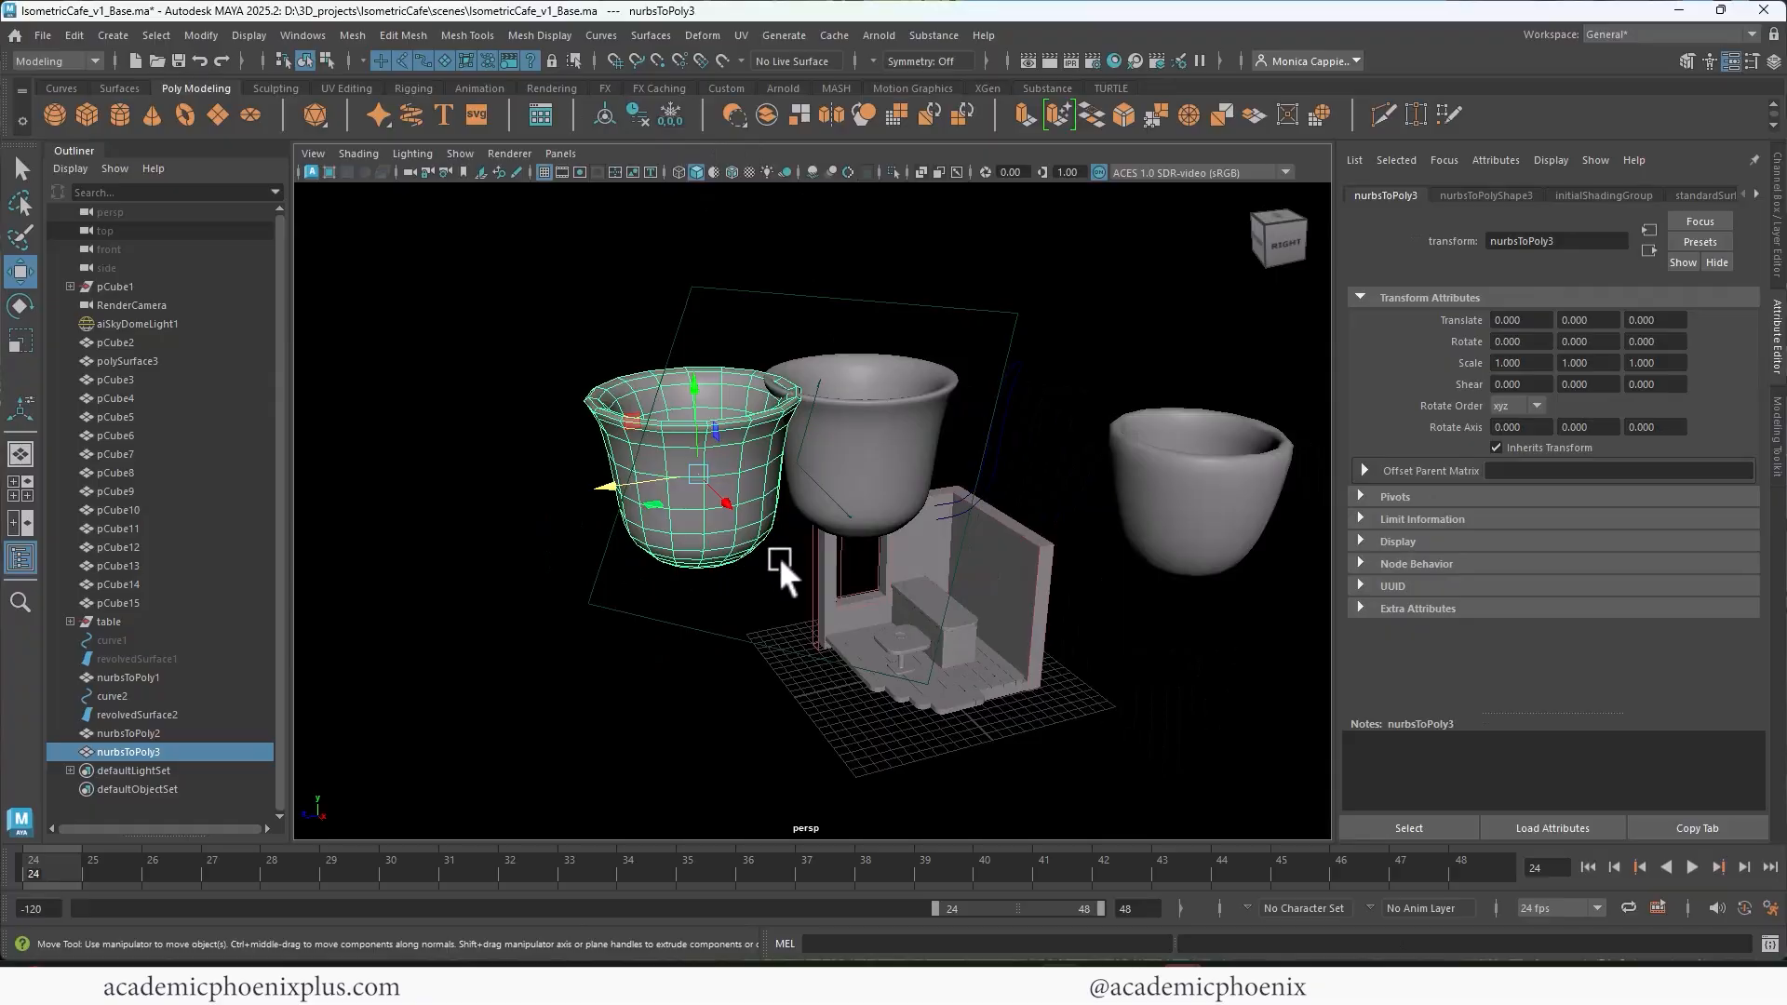
Step: Scale the flared polygon cup uniformly to 0.151 and move it down into the room in front of the counter
drag(708, 400, 706, 532)
key(r)
drag(676, 624, 596, 662)
key(w)
key(v)
mouse_move(883, 635)
middle_down()
mouse_move(877, 618)
mouse_move(880, 637)
middle_up()
key(v)
key(f)
drag(931, 671, 996, 677)
scroll(931, 643, down, 3)
key(r)
drag(826, 505, 763, 507)
key(w)
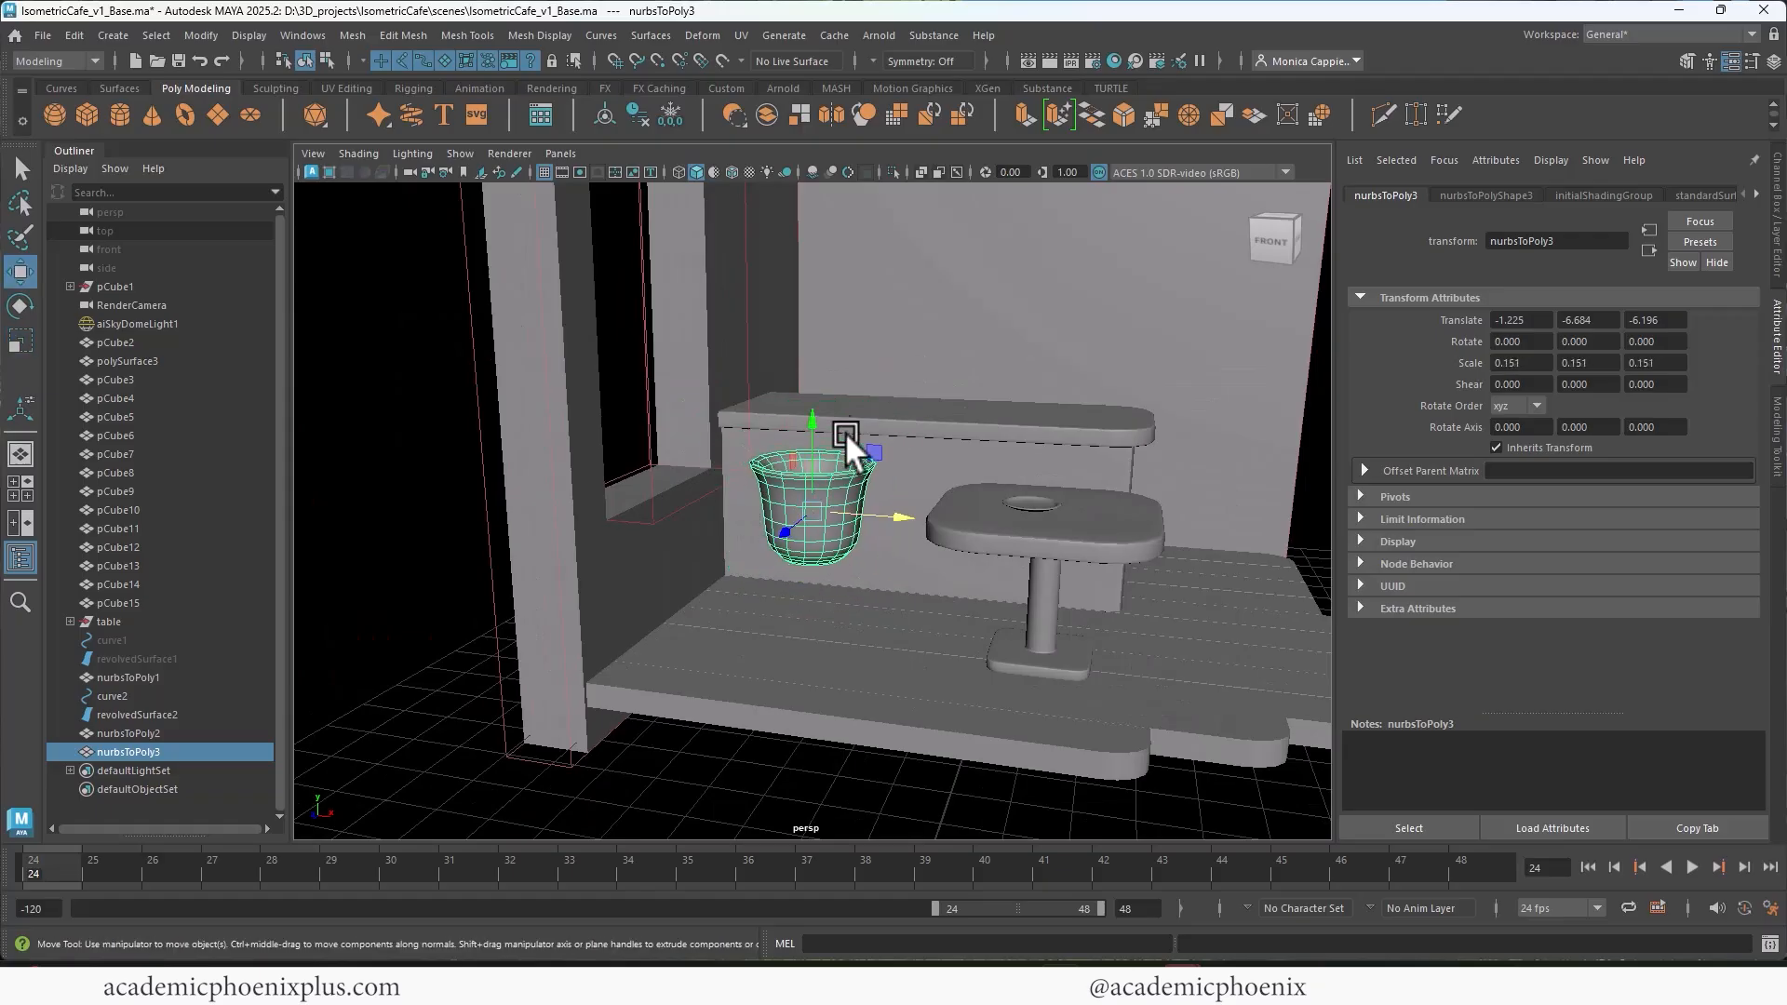
Step: Place the flared pot on the floor near the window wall, at about -2.223, -7.576, -6.790
drag(823, 427, 823, 528)
drag(885, 635, 790, 623)
drag(672, 640, 697, 618)
drag(793, 585, 807, 586)
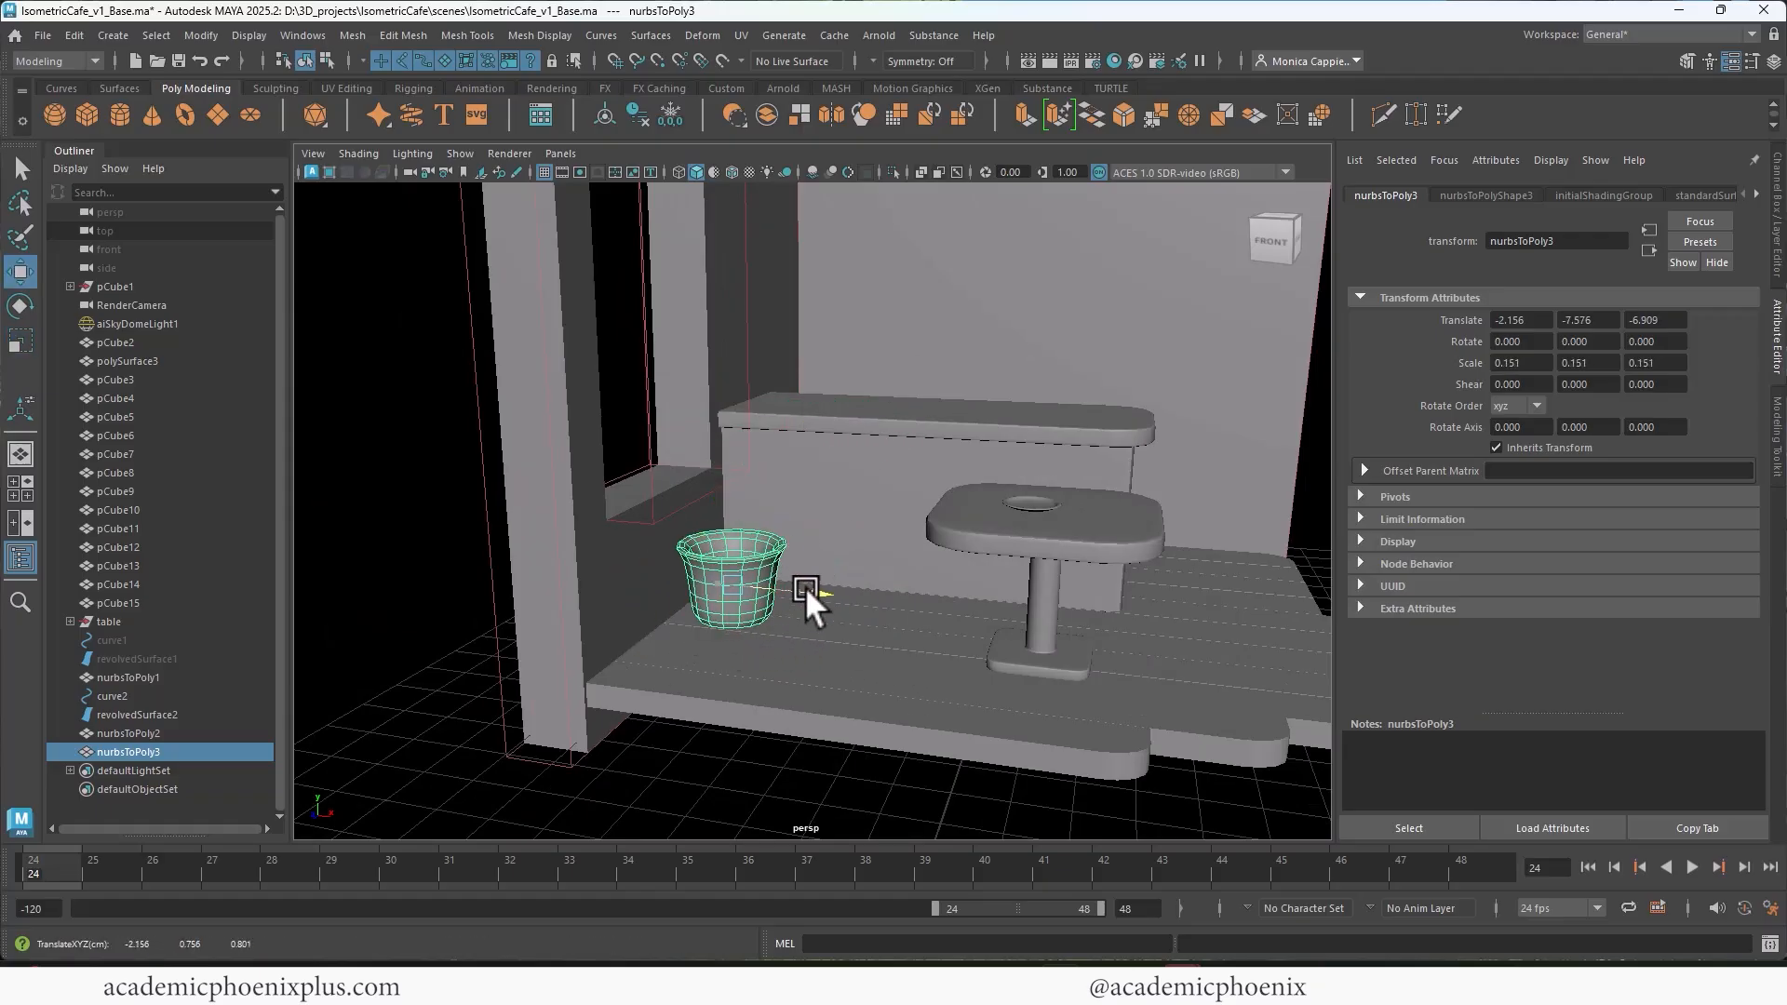
alt+drag(978, 503, 749, 526)
scroll(793, 433, down, 8)
alt+drag(793, 433, 893, 466)
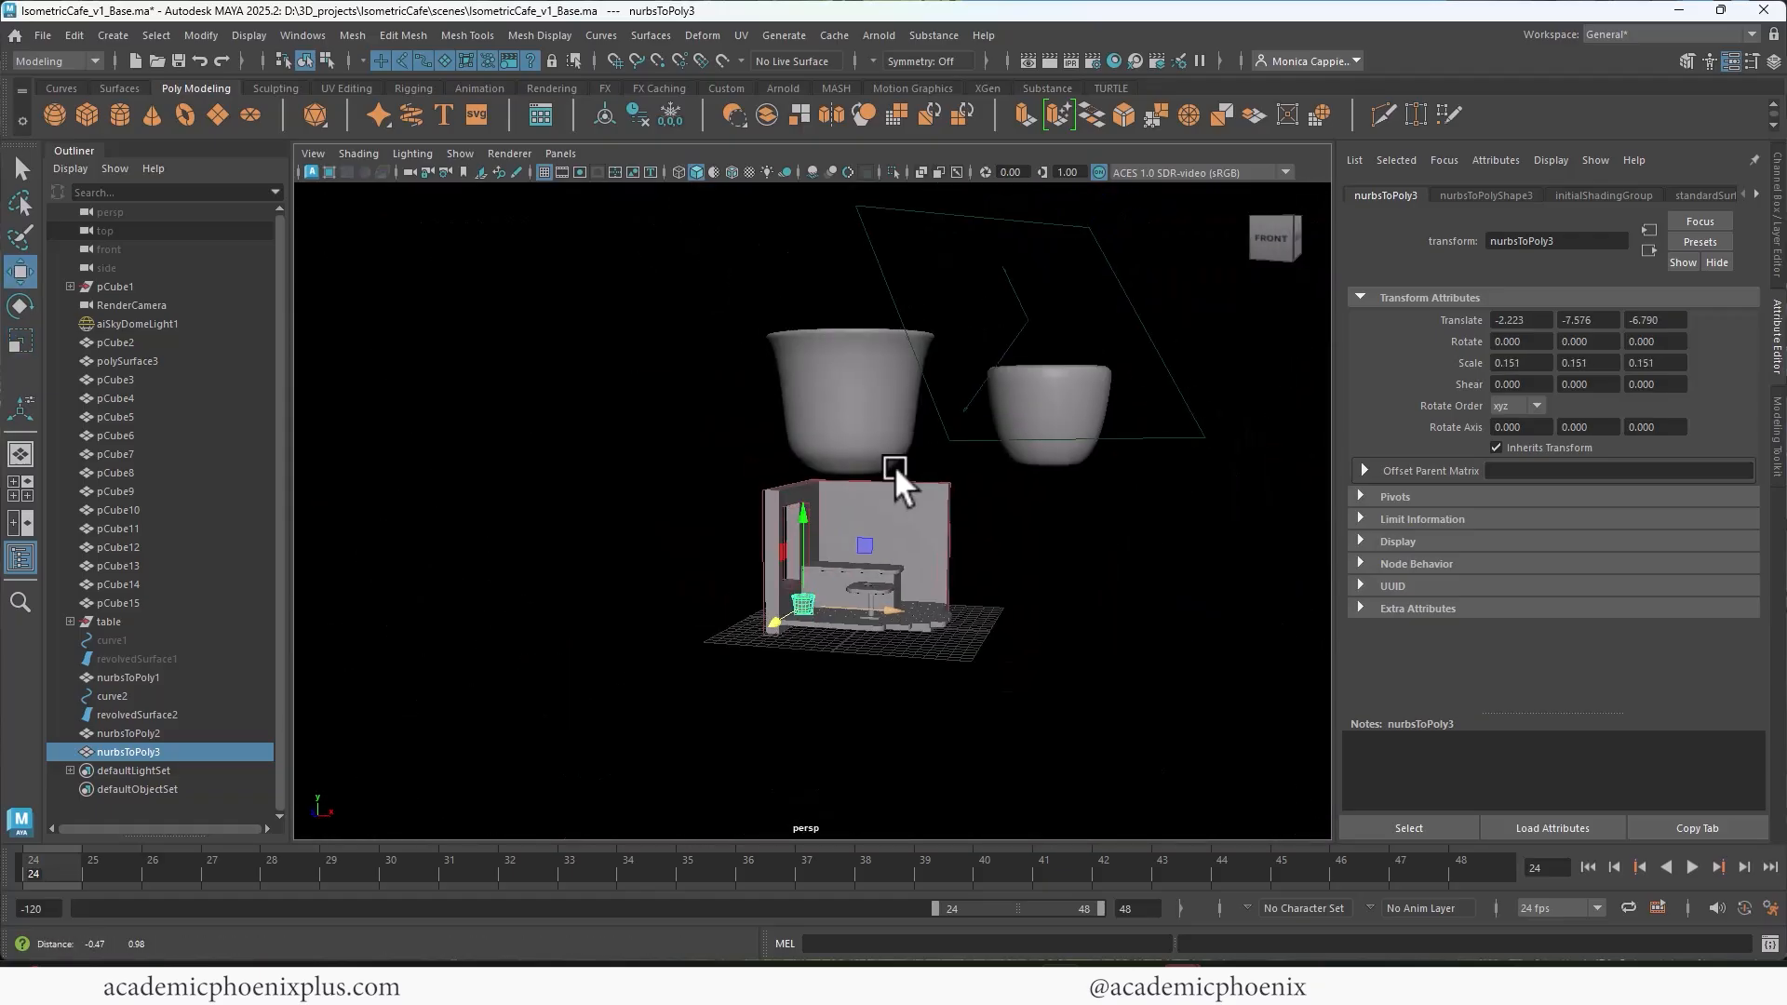
Step: Hide the flared NURBS cup and its profile curve, undoing an accidental grouping
alt+middle_drag(893, 465, 806, 512)
click(752, 454)
alt+drag(751, 454, 842, 454)
key(ctrl+g)
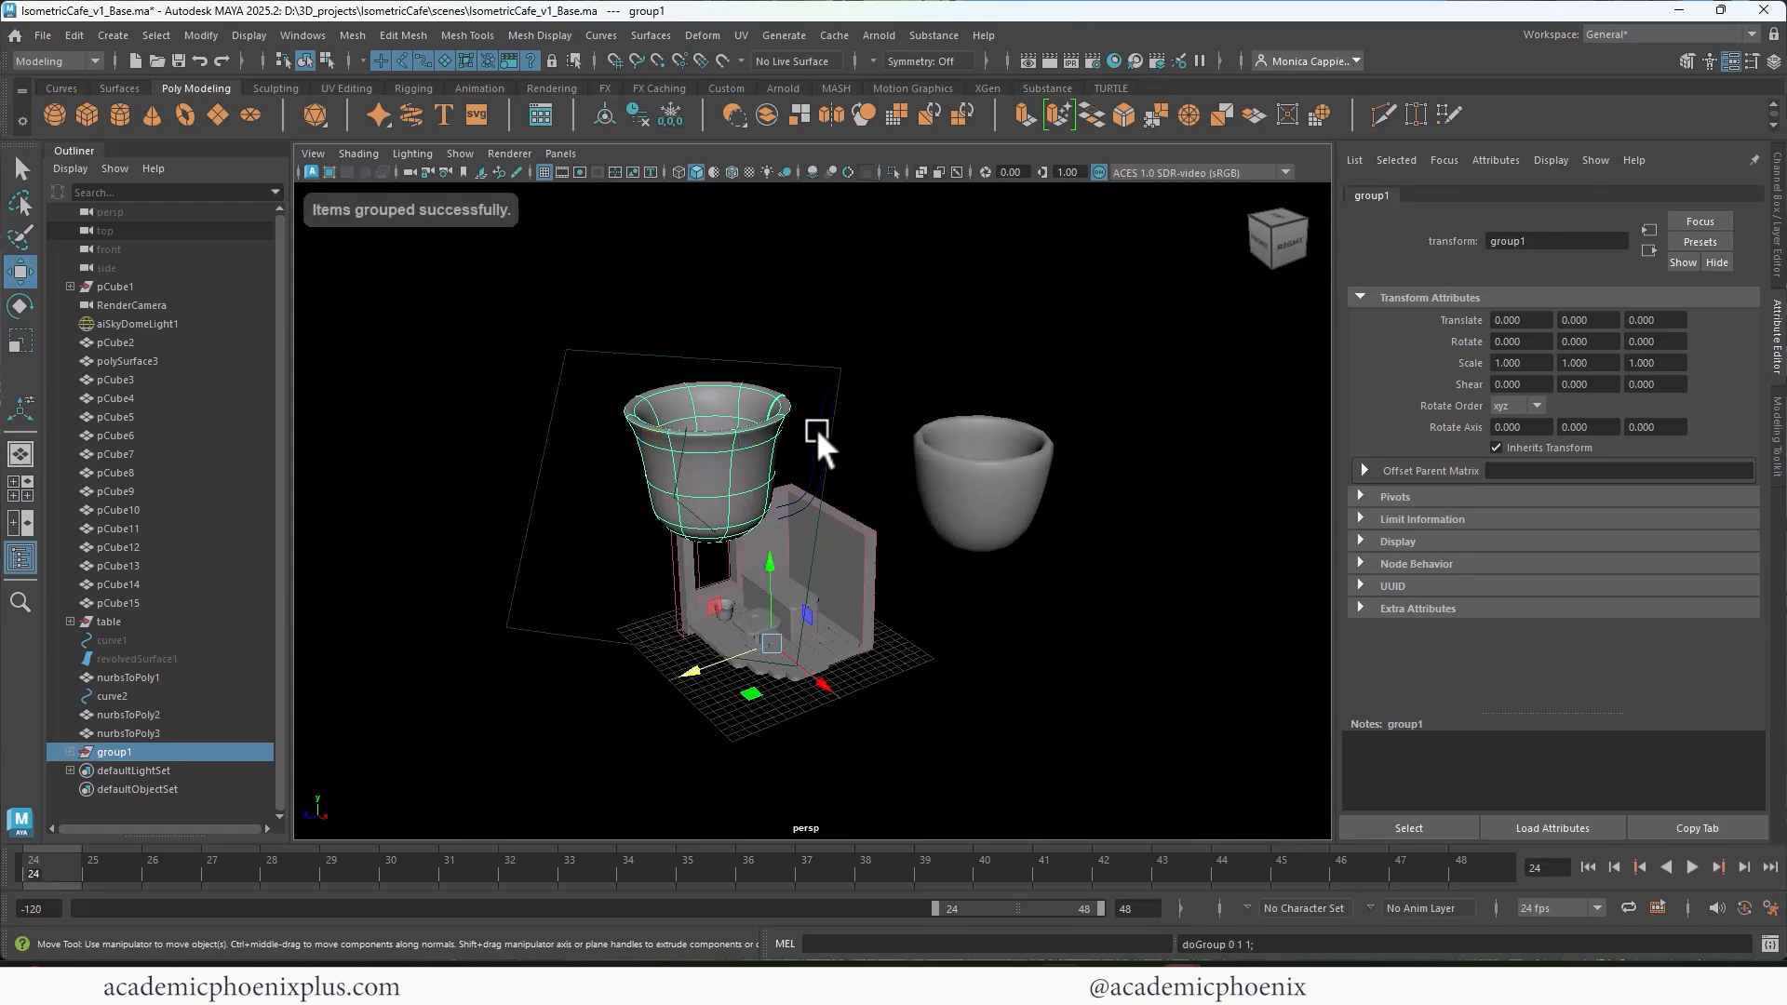
key(ctrl+z)
key(ctrl+h)
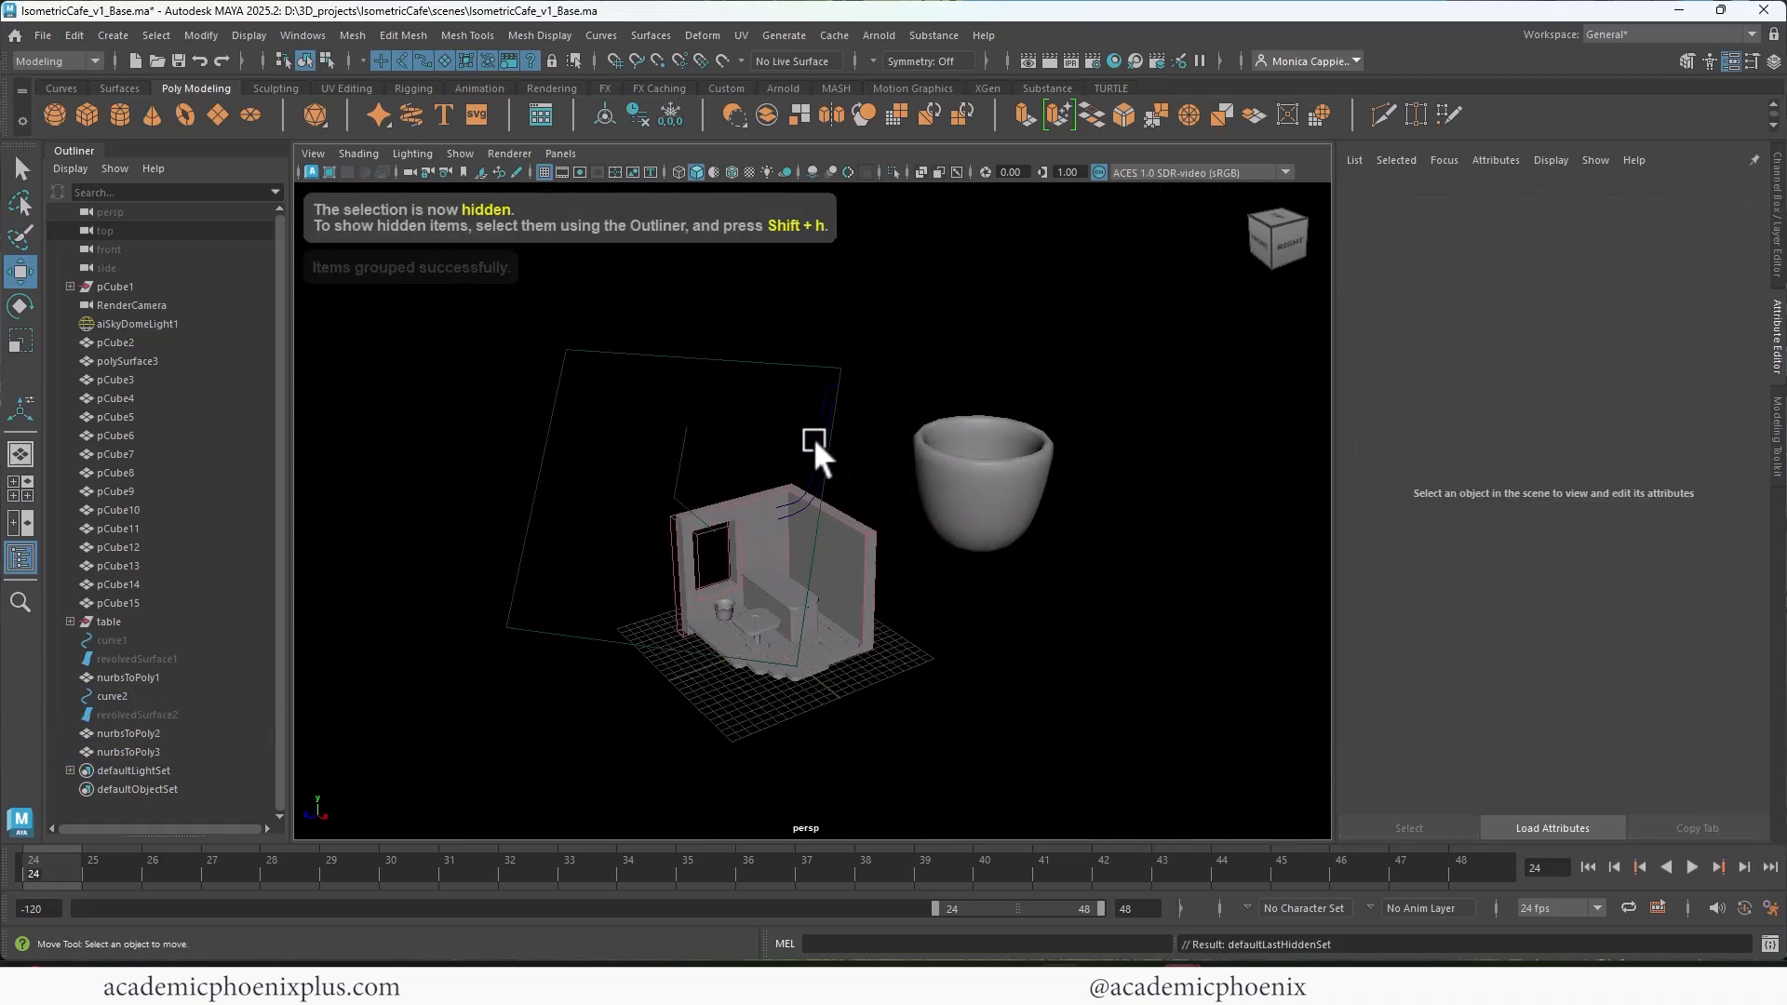
click(820, 439)
click(886, 482)
Step: Snap the rounded polygon cup to the tabletop and scale it down uniformly by a factor of about 0.199
click(978, 499)
alt+drag(780, 650, 699, 663)
key(v)
middle_click(780, 626)
key(r)
key(f)
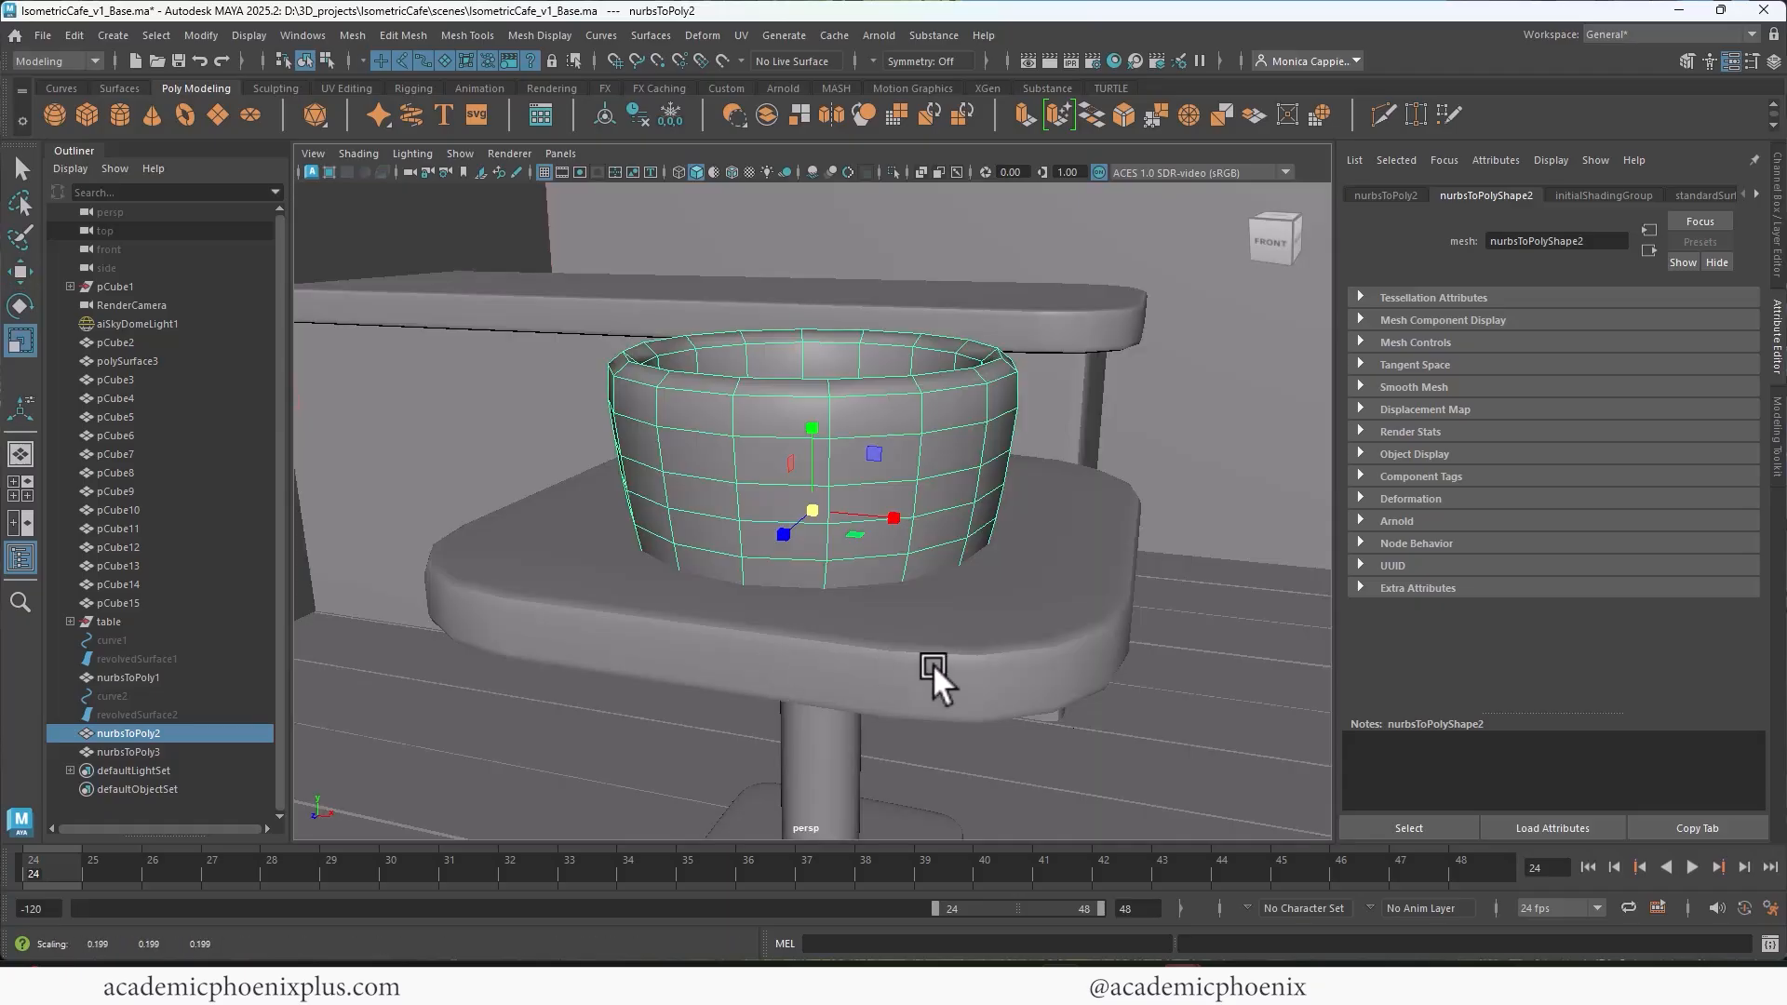
Step: Scale the rounded cup down further to fit the plate and move it onto the plate's center
drag(812, 506, 577, 582)
key(w)
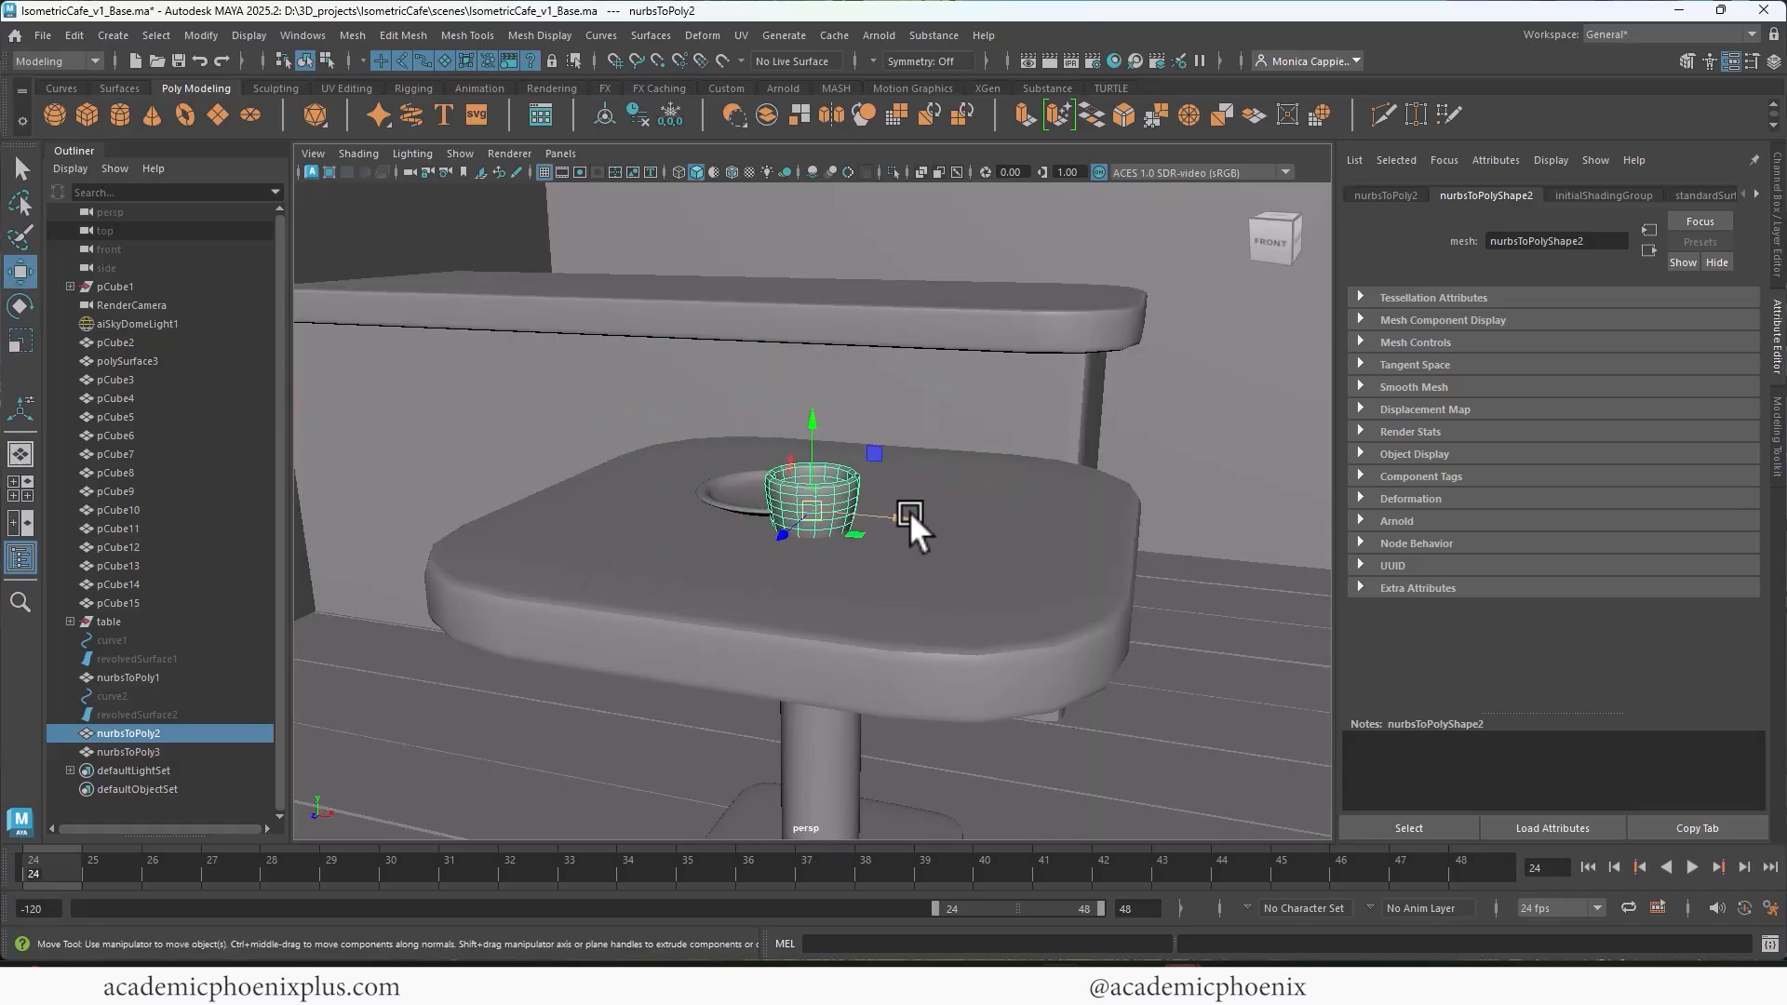
drag(908, 511, 841, 512)
scroll(800, 446, down, 2)
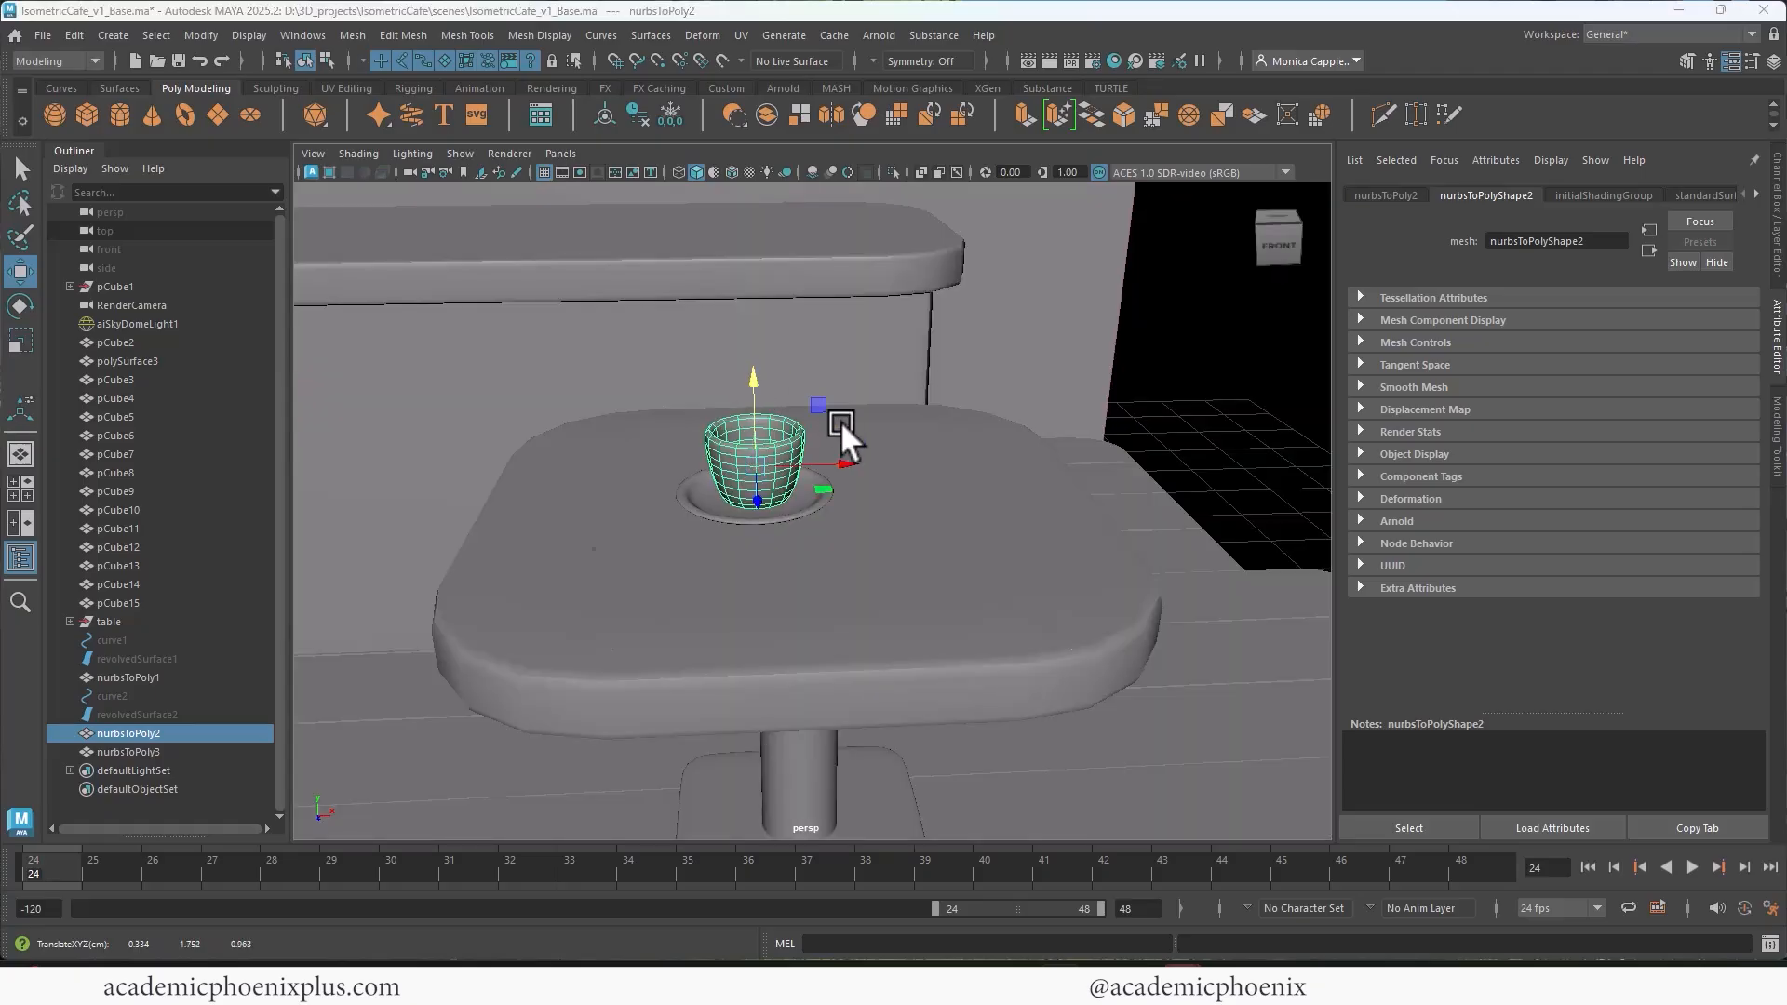
Step: Lower the plate under the cup in side view until it rests on the tabletop
key(space)
key(f)
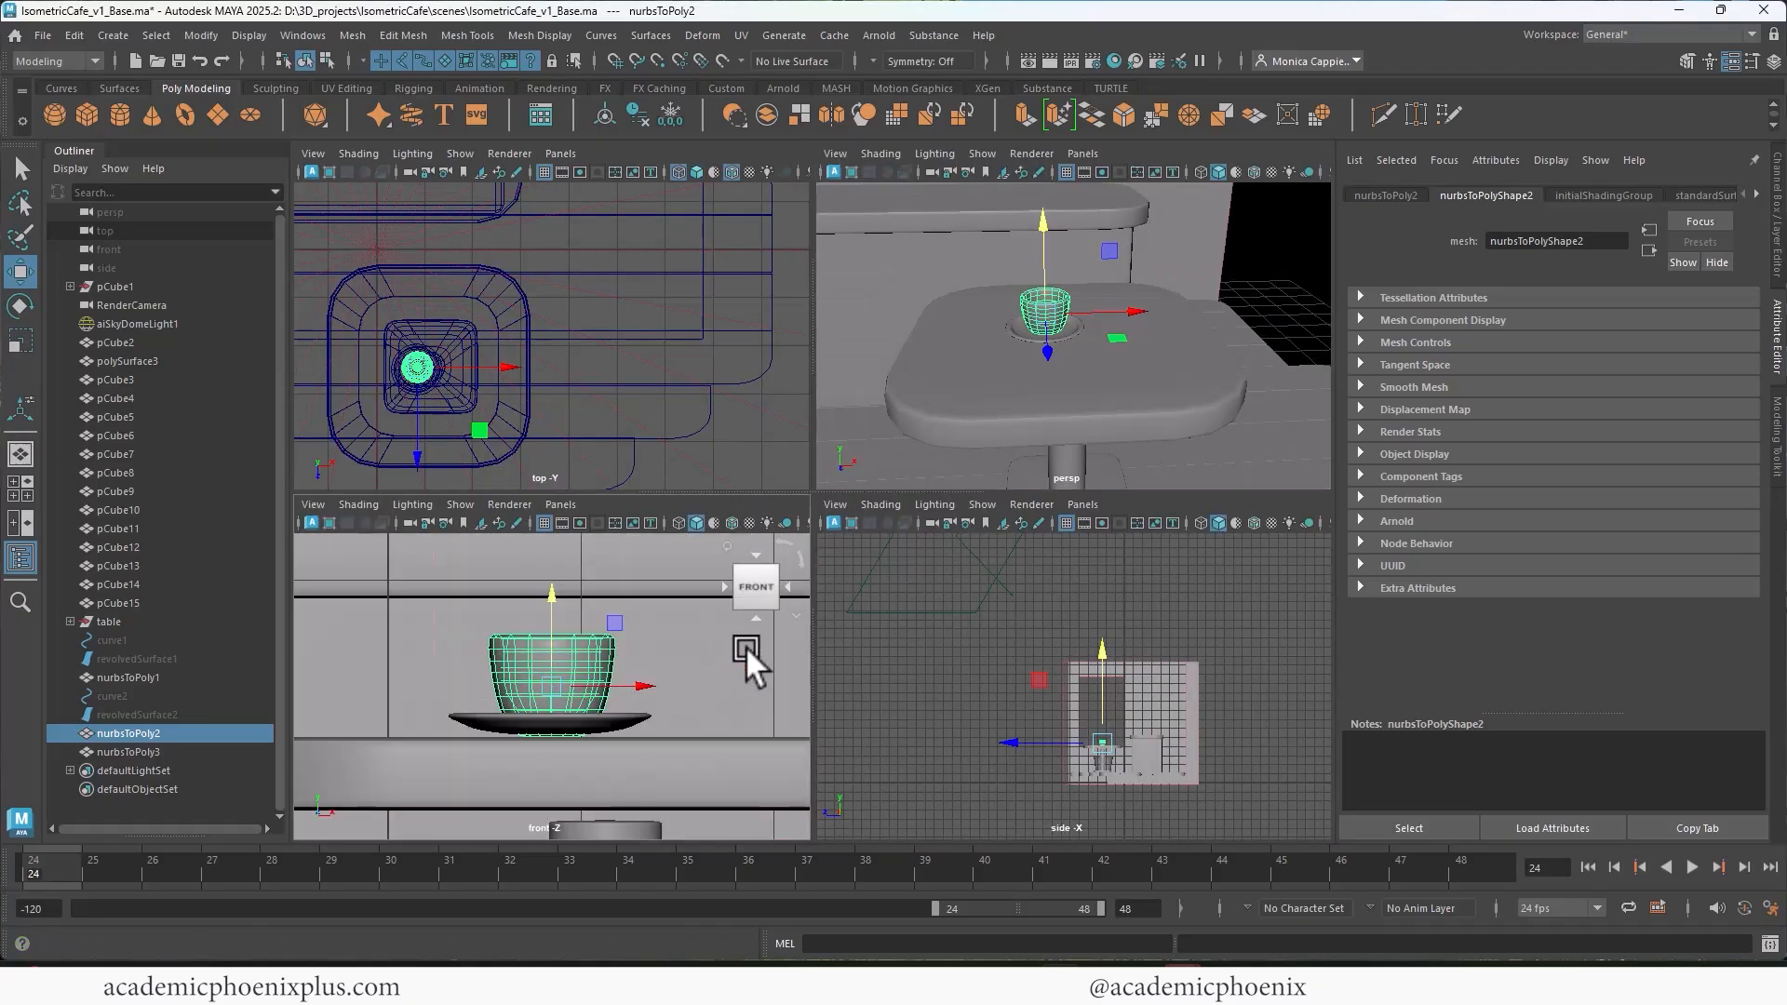
key(f)
key(space)
scroll(953, 460, up, 4)
click(927, 478)
click(922, 481)
alt+drag(940, 479, 1019, 456)
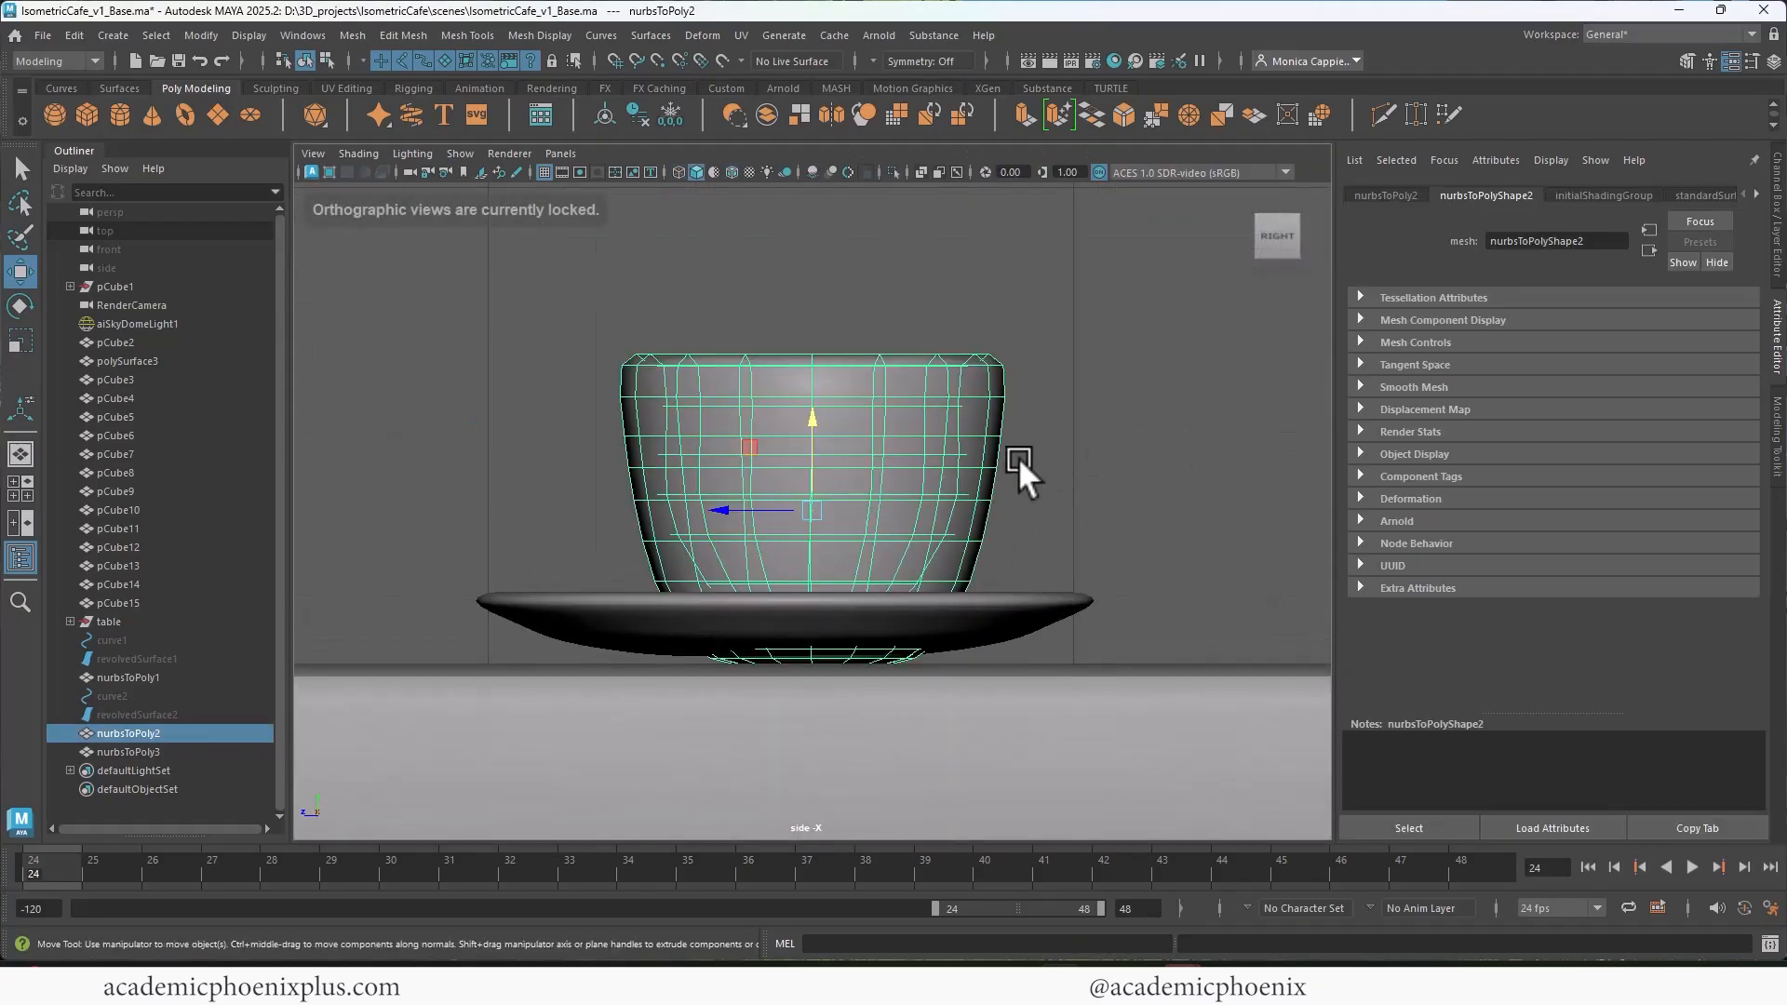
click(884, 603)
drag(784, 527, 775, 545)
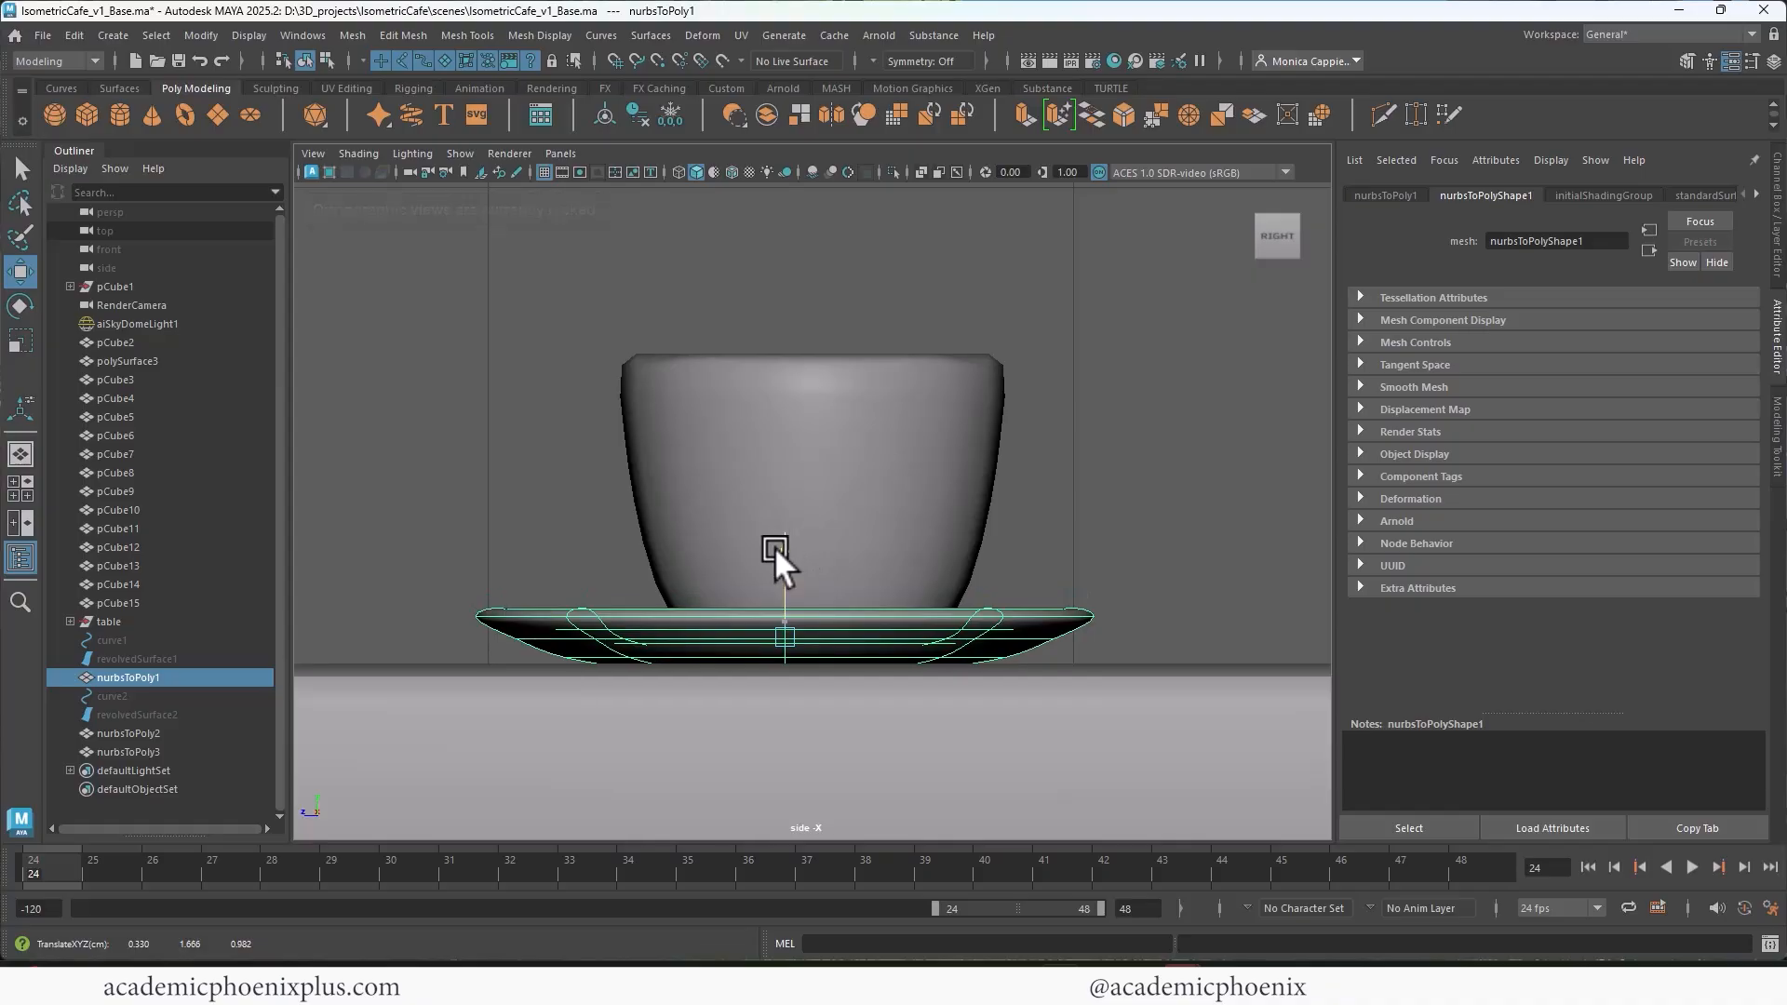
Step: Draw a curved handle path with the EP Curve Tool in side view, from the cup's upper wall around to its lower wall
click(898, 534)
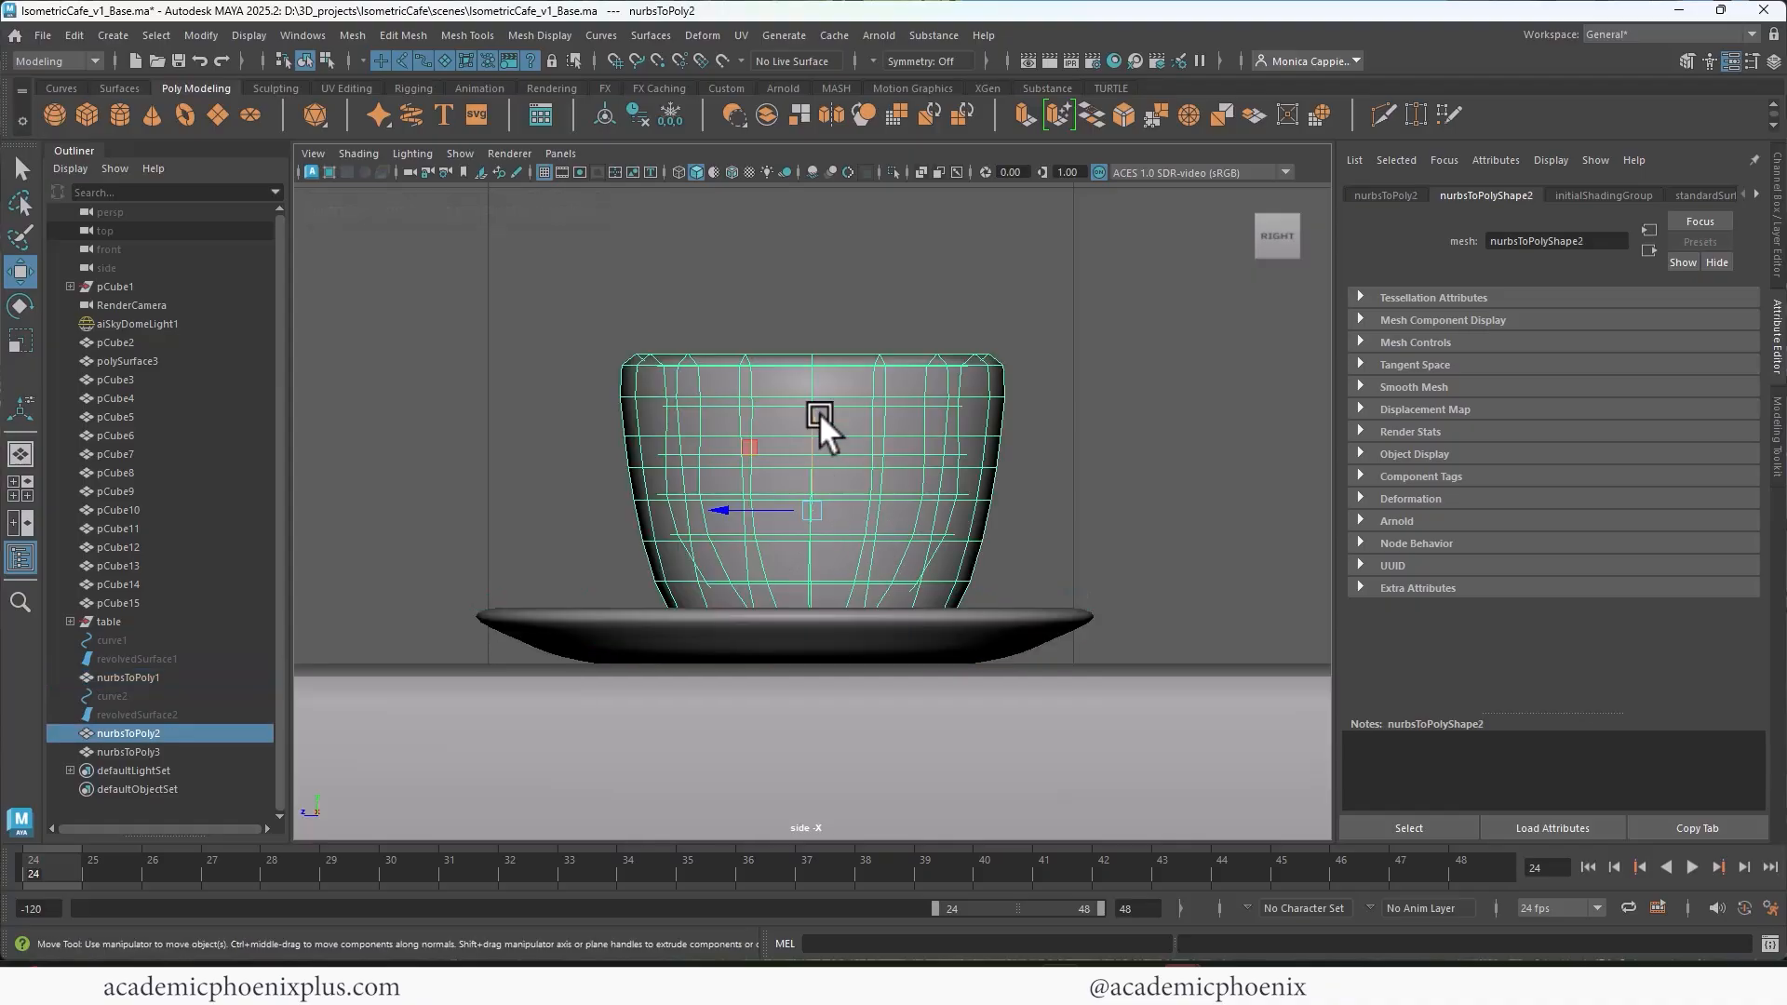
scroll(856, 405, up, 3)
click(113, 35)
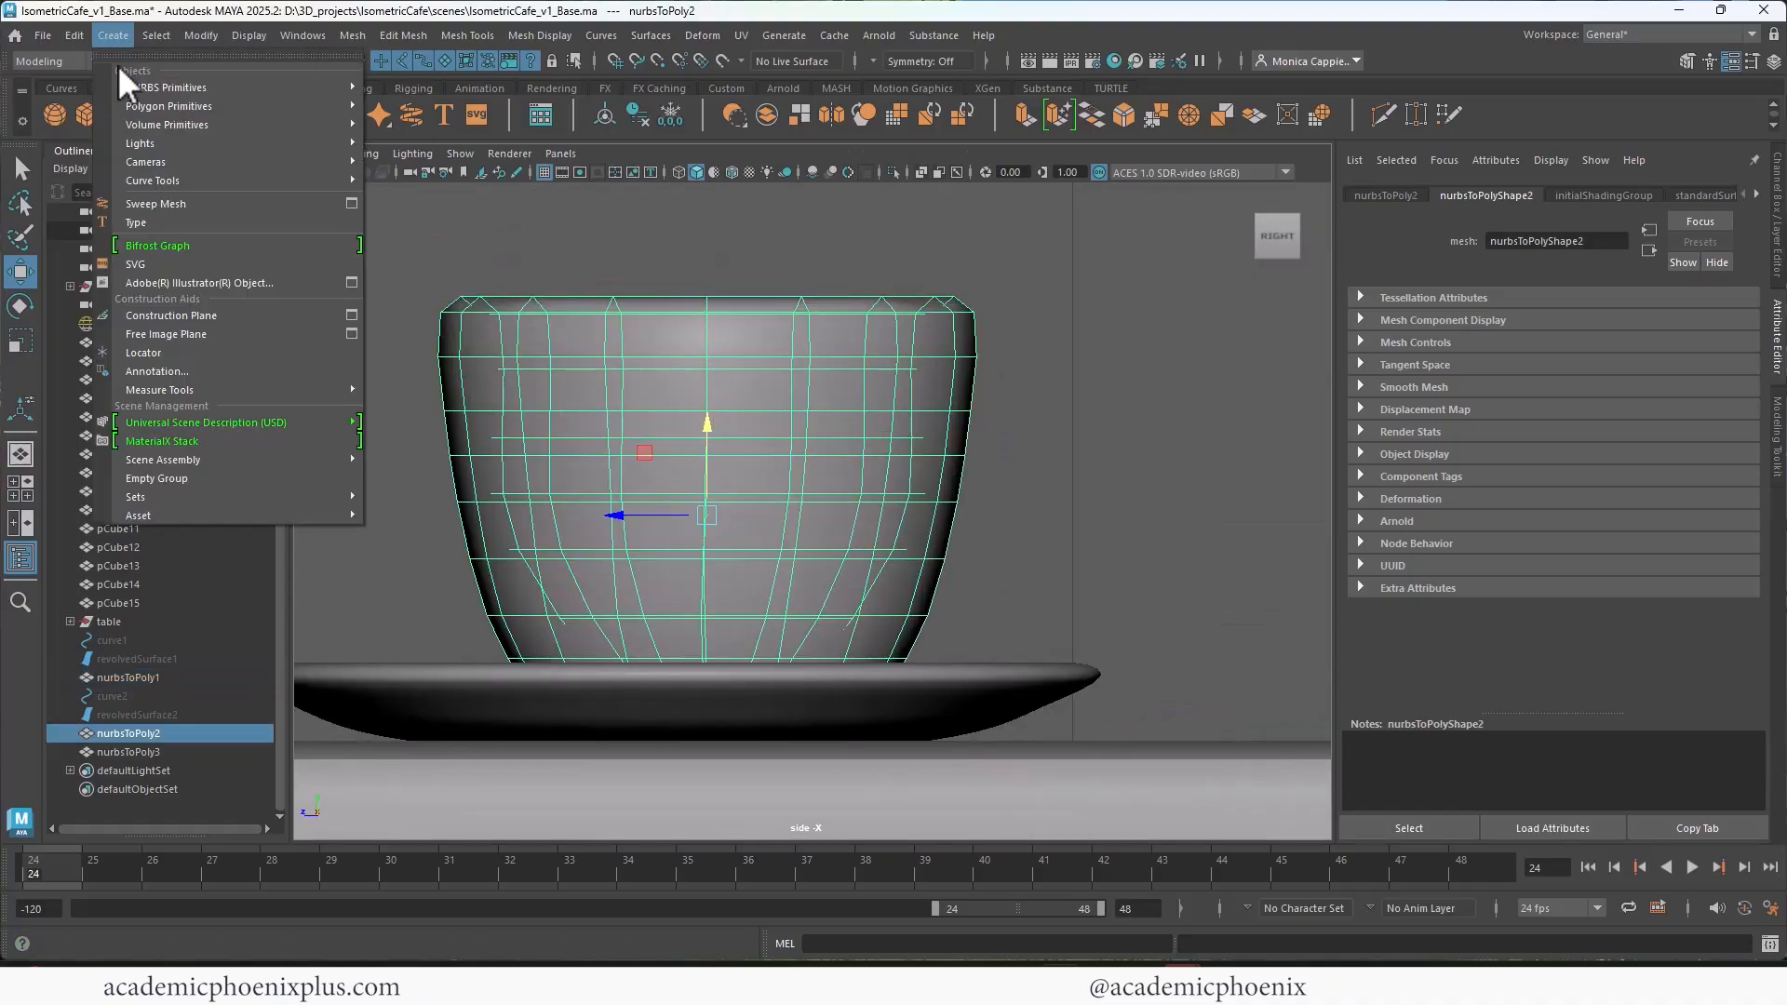
mouse_move(276, 183)
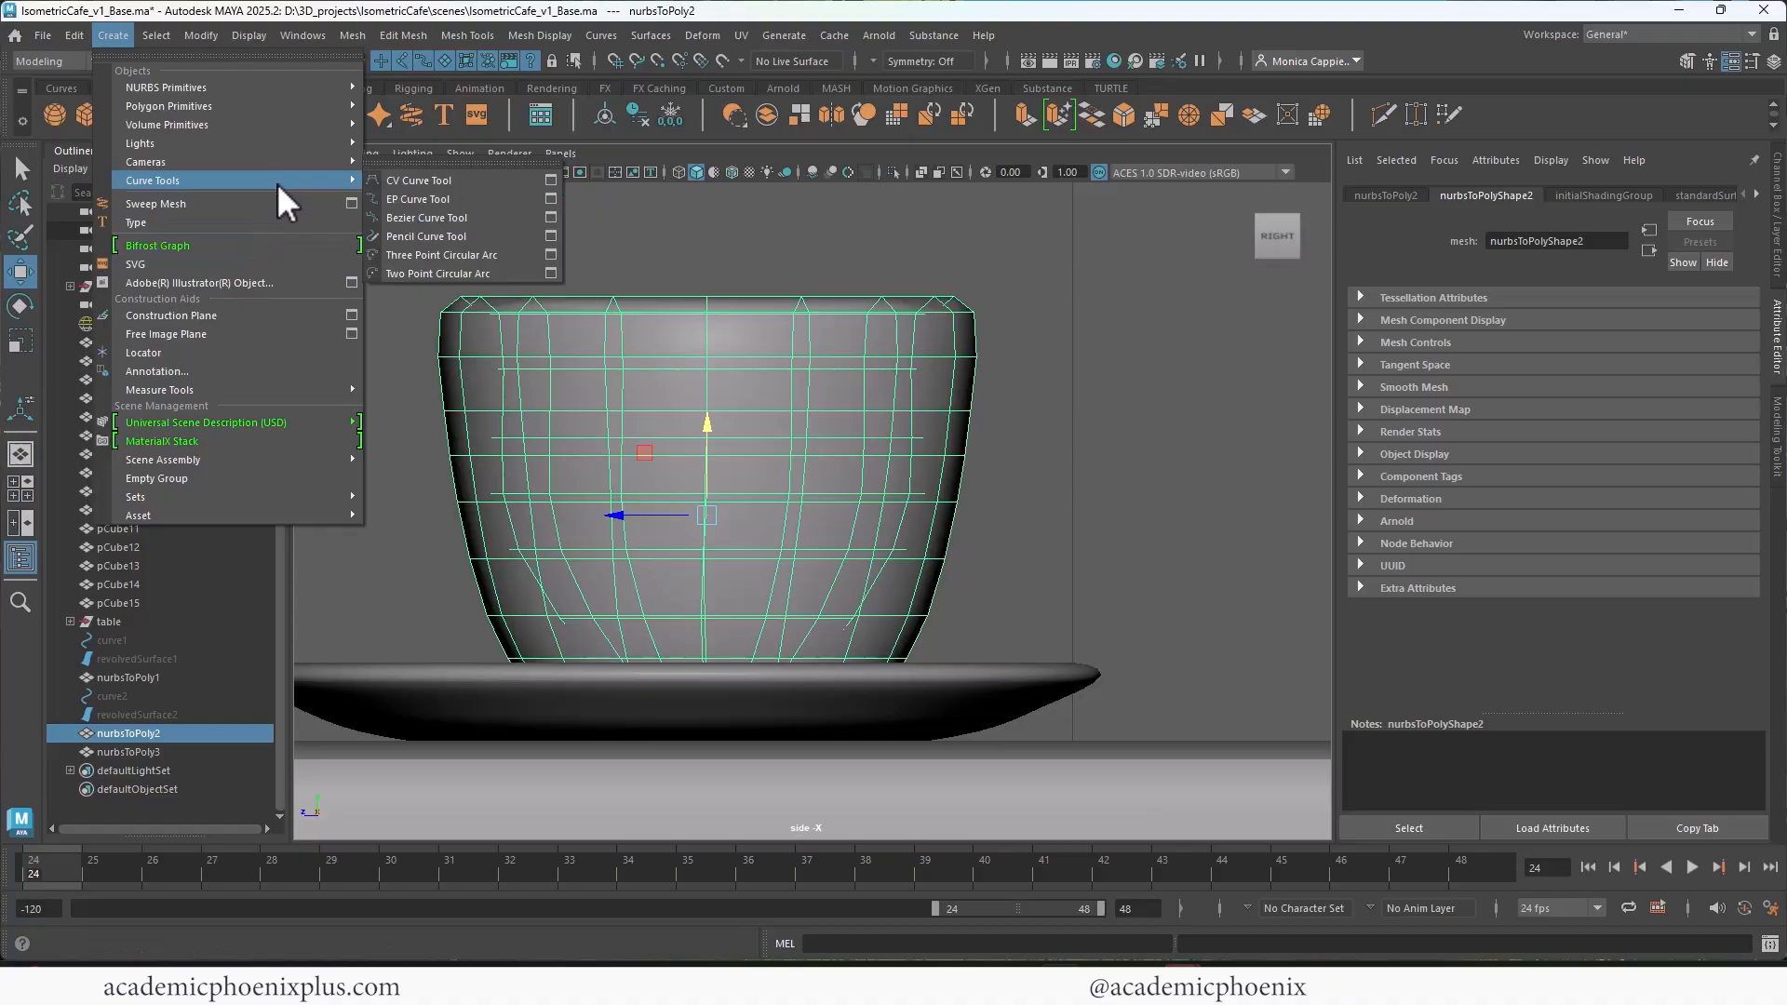
click(468, 201)
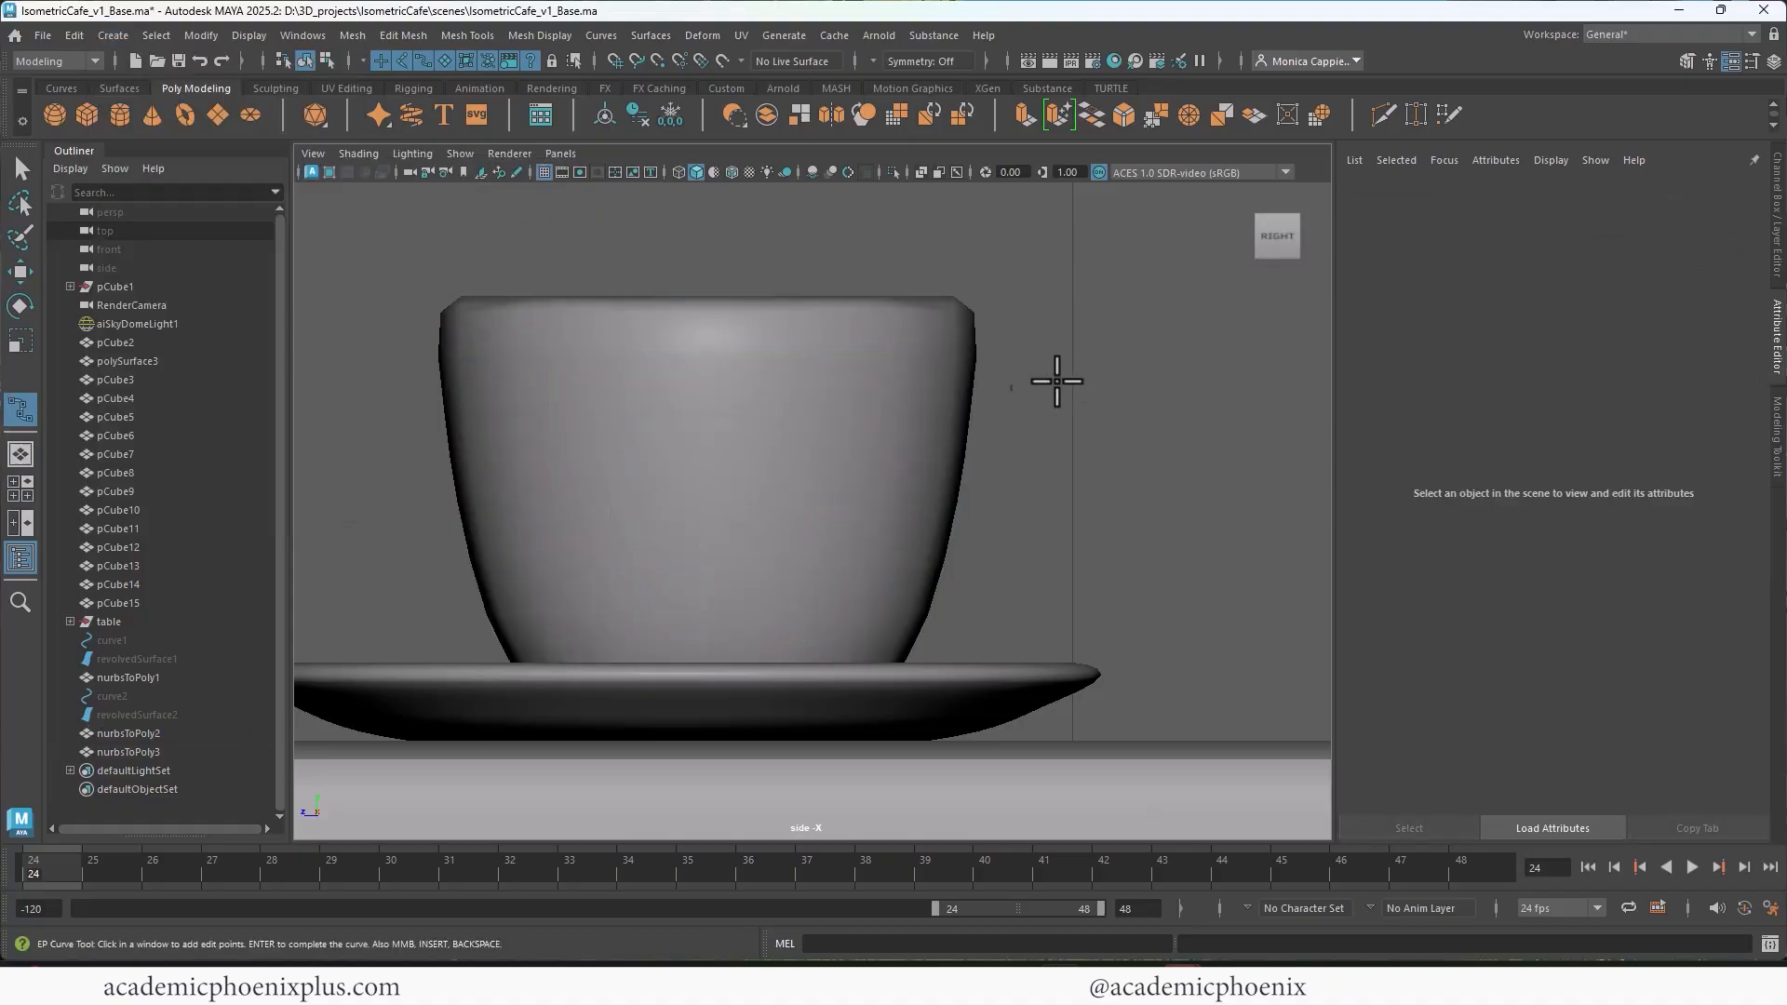
click(972, 380)
click(1076, 373)
click(1081, 462)
click(1046, 539)
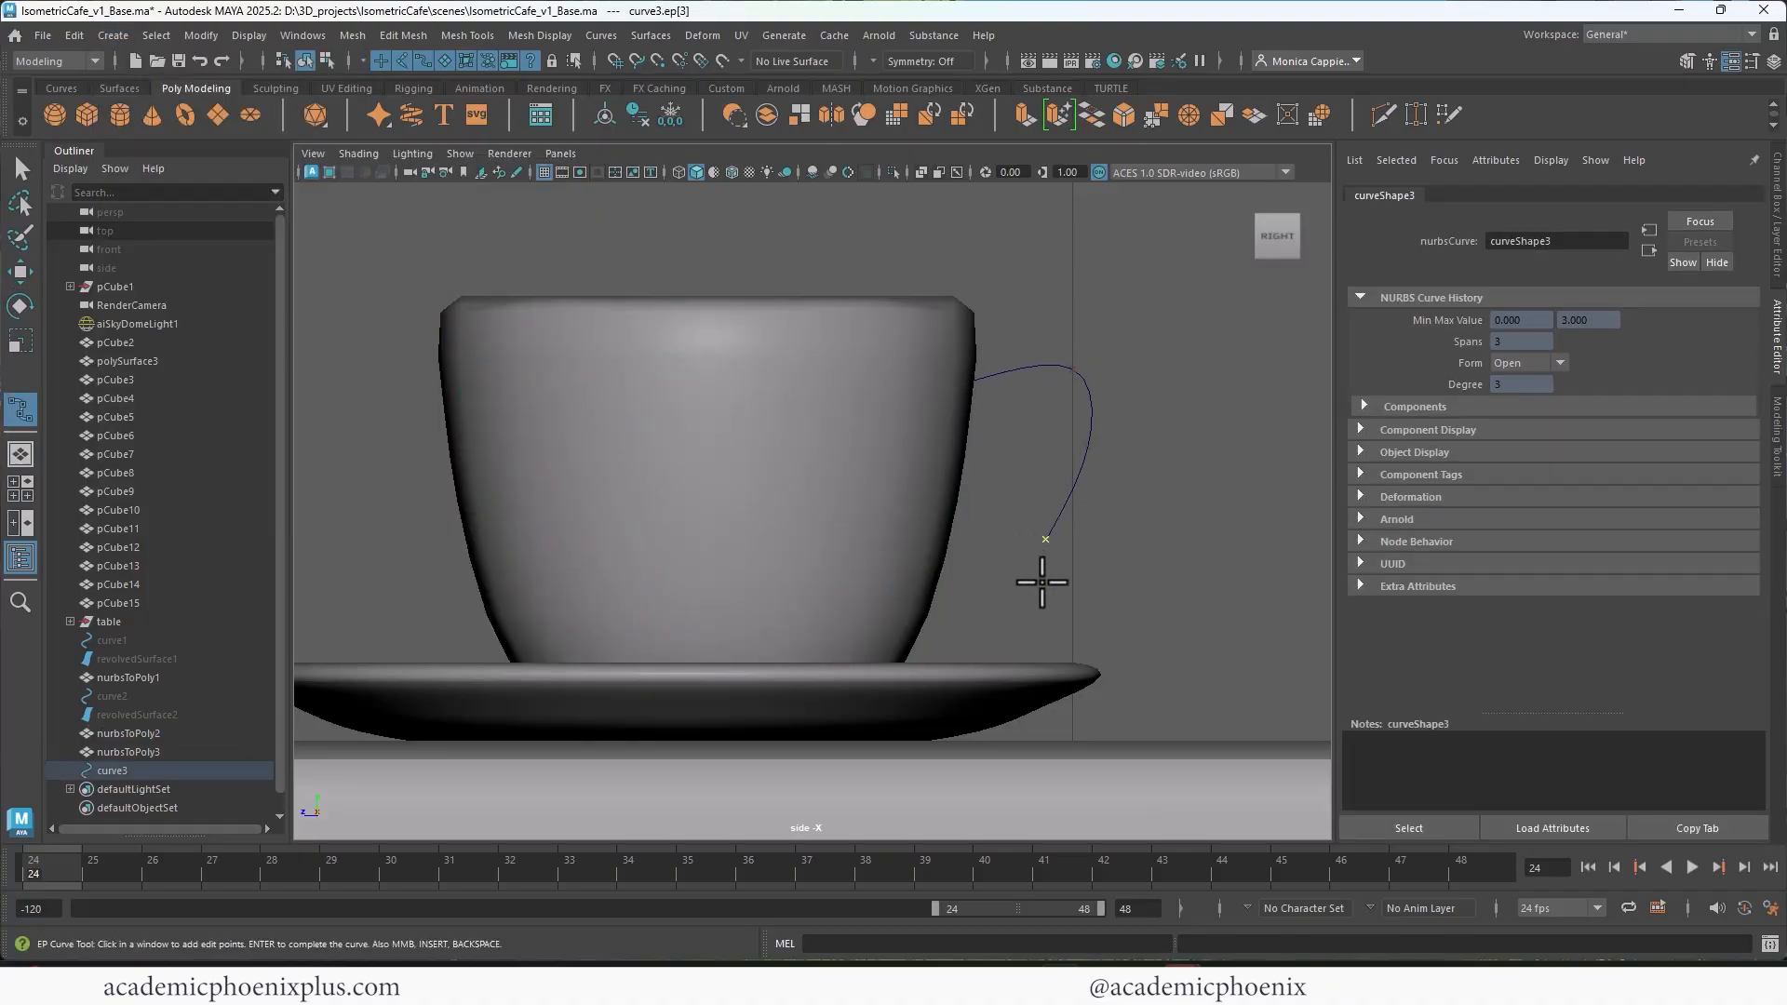
click(992, 618)
click(929, 614)
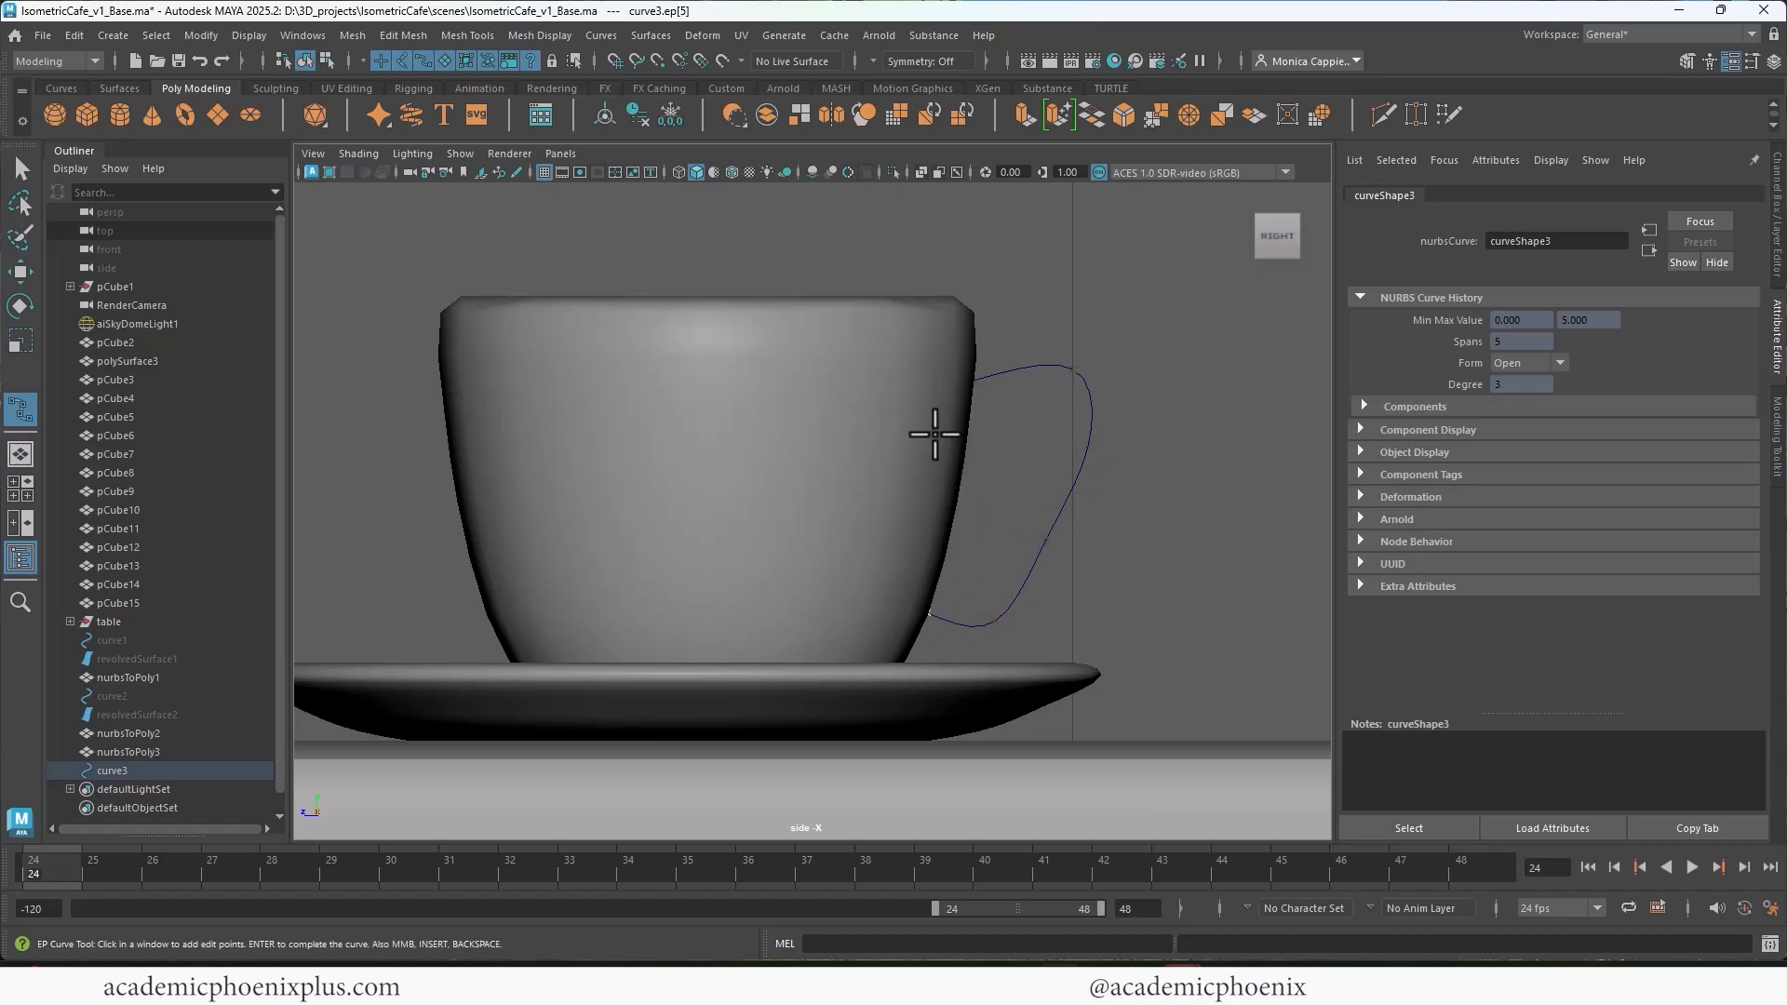
key(Return)
Step: Reshape the handle curve's control vertices into a rounder loop with a bulged outer side and a raised upper end
right_drag(1050, 511, 986, 511)
key(w)
drag(988, 511, 1086, 548)
drag(1059, 432, 1111, 450)
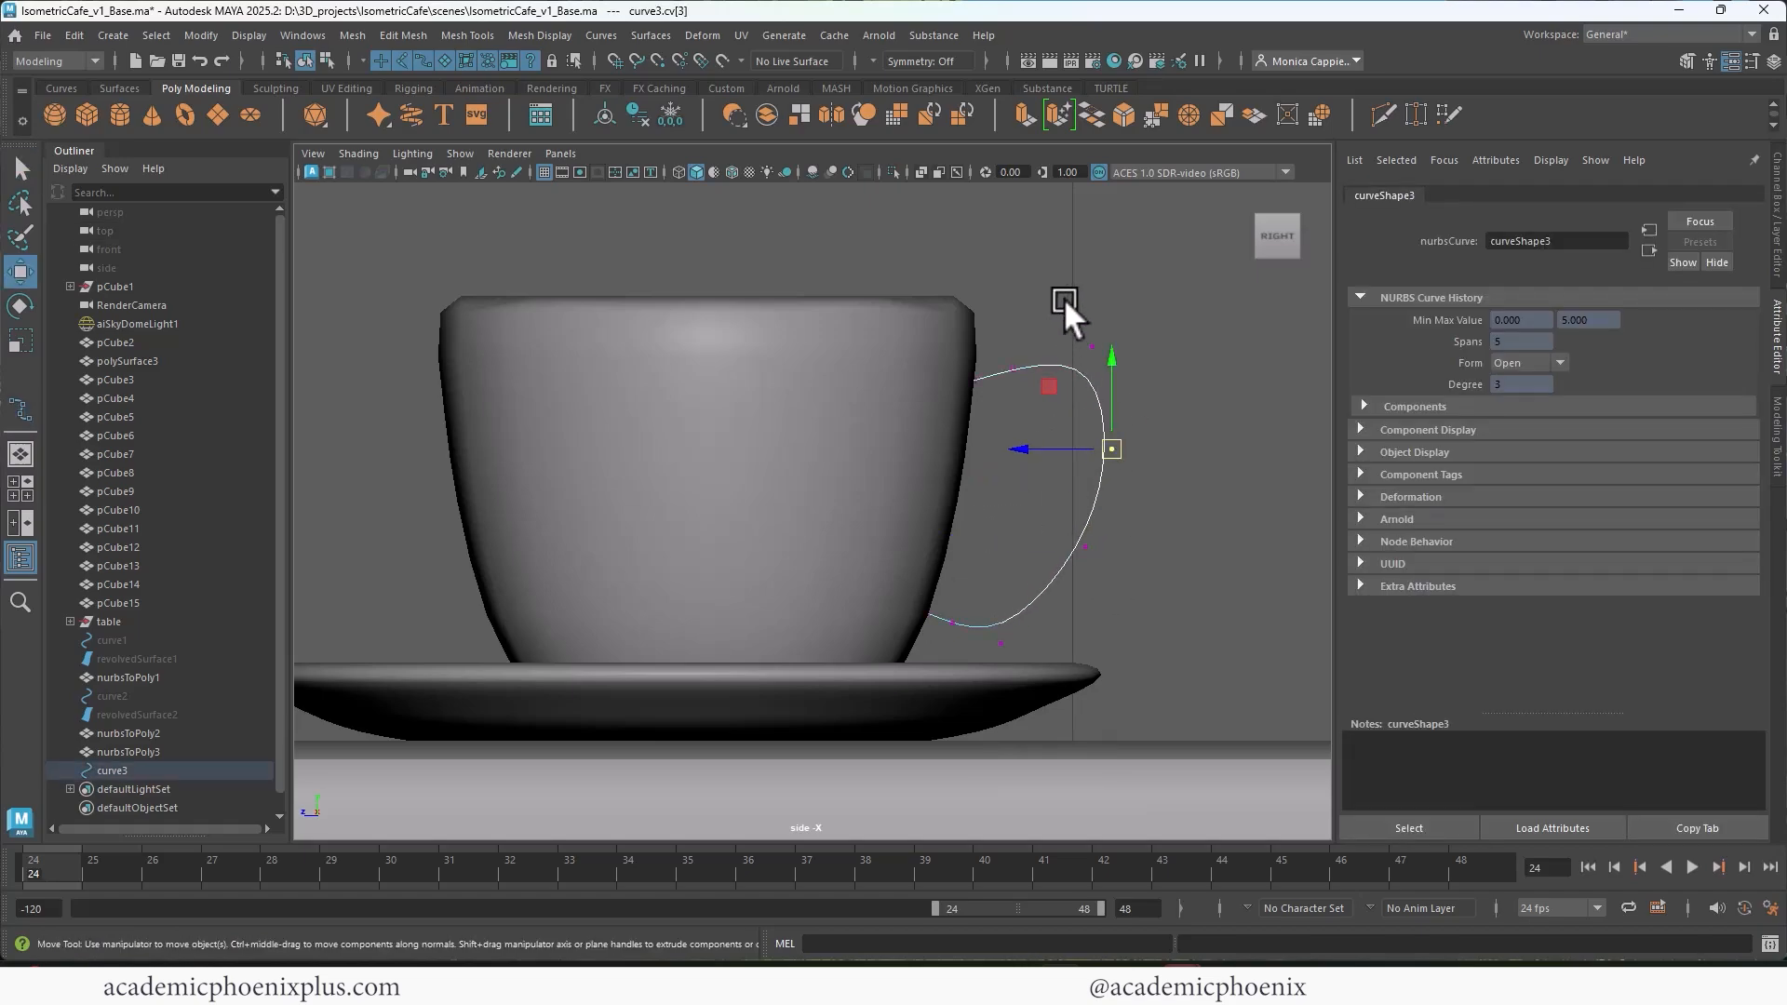
drag(1093, 341, 1087, 315)
click(1015, 368)
drag(1015, 368, 994, 333)
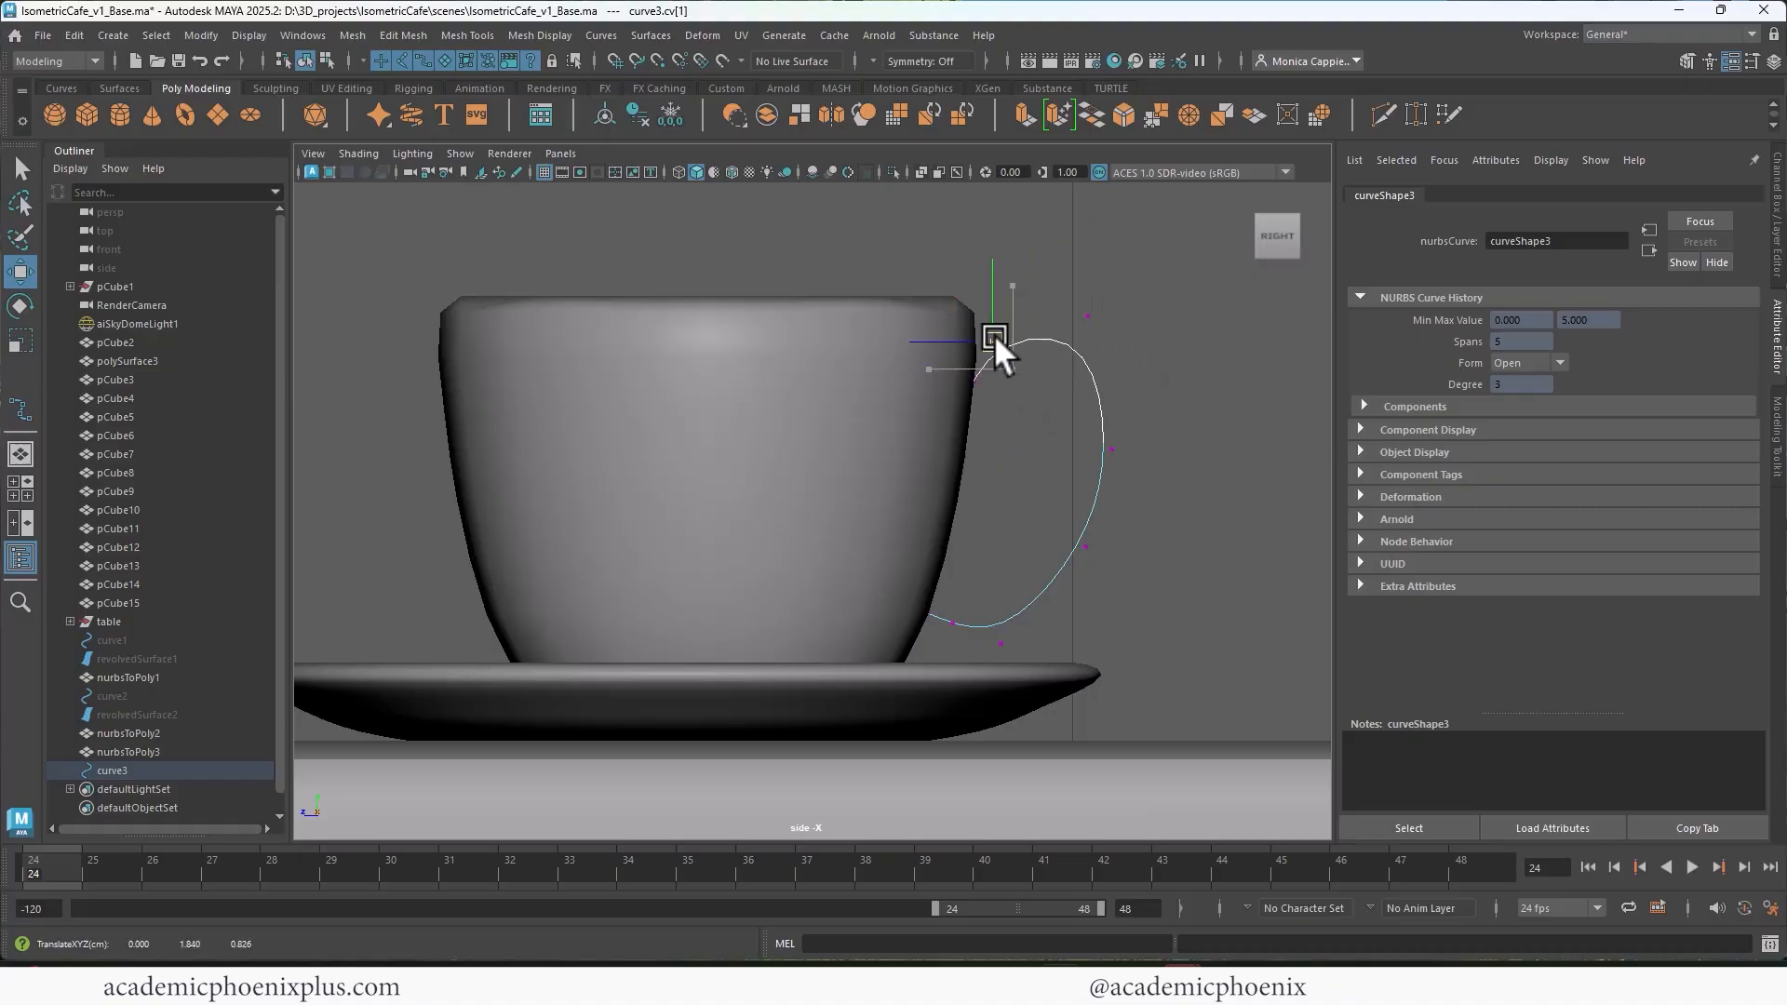
Step: Move the handle curve across the tabletop in perspective view until it meets the cup's outer wall
key(space)
key(space)
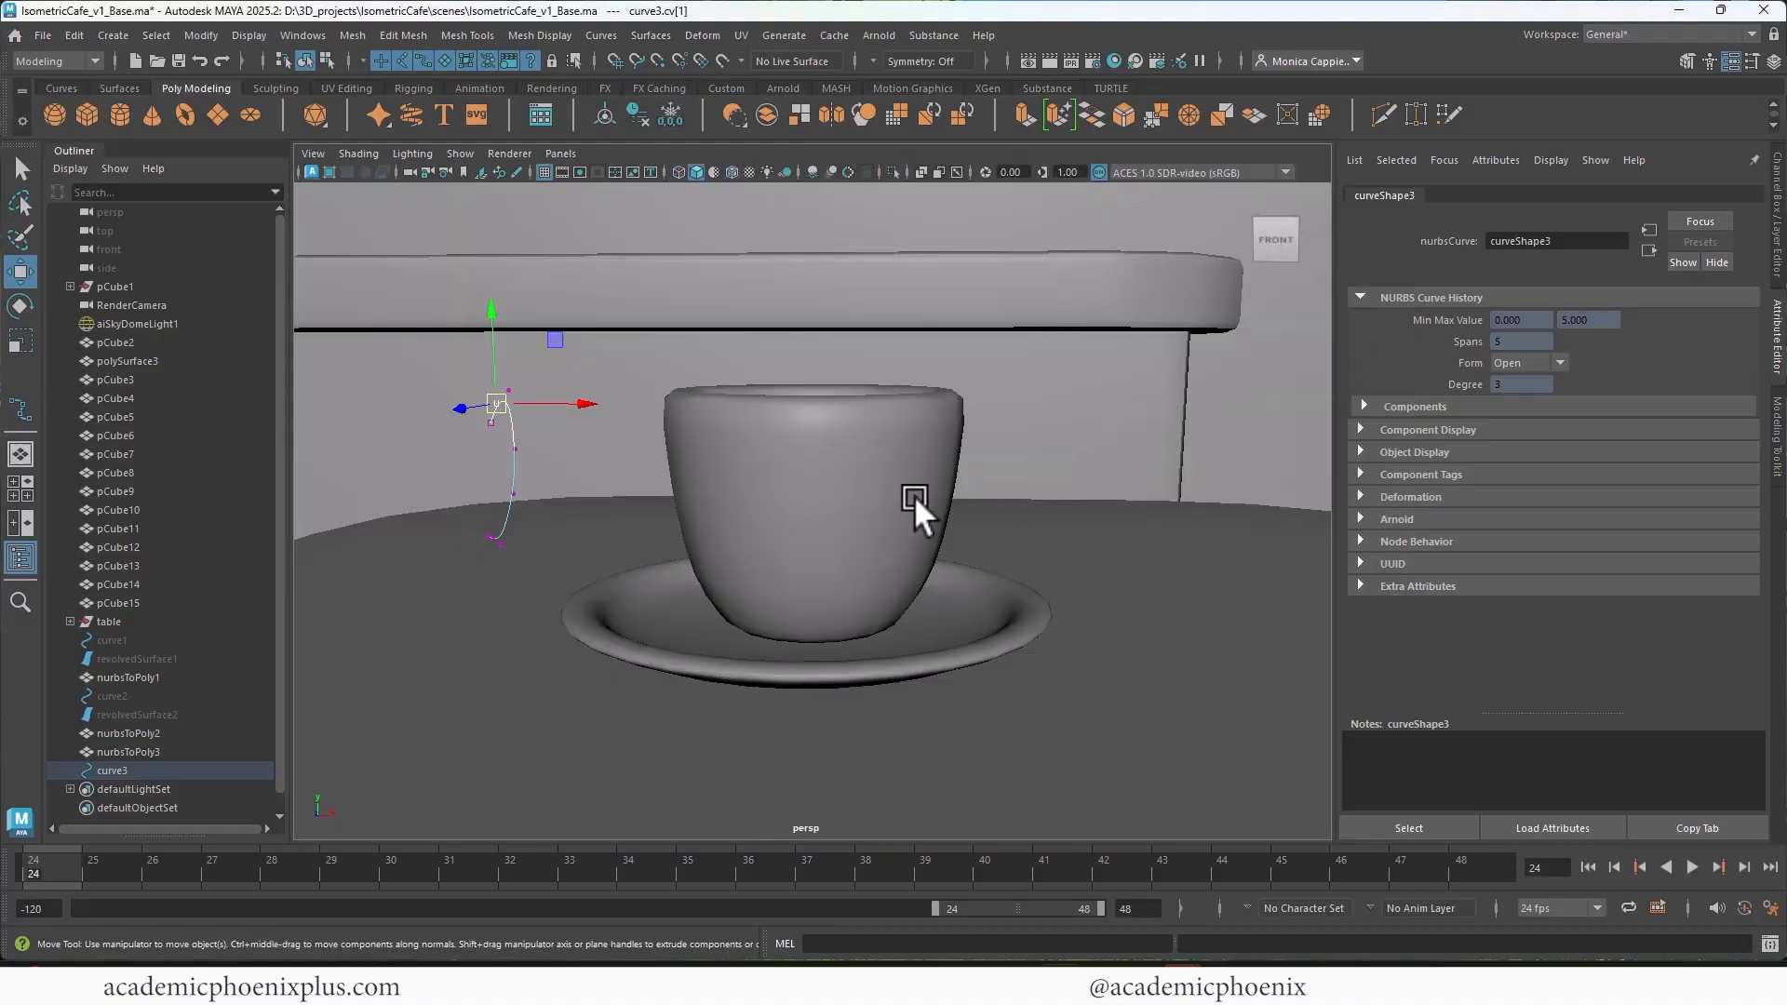
right_drag(508, 447, 596, 384)
alt+drag(596, 383, 707, 494)
click(607, 128)
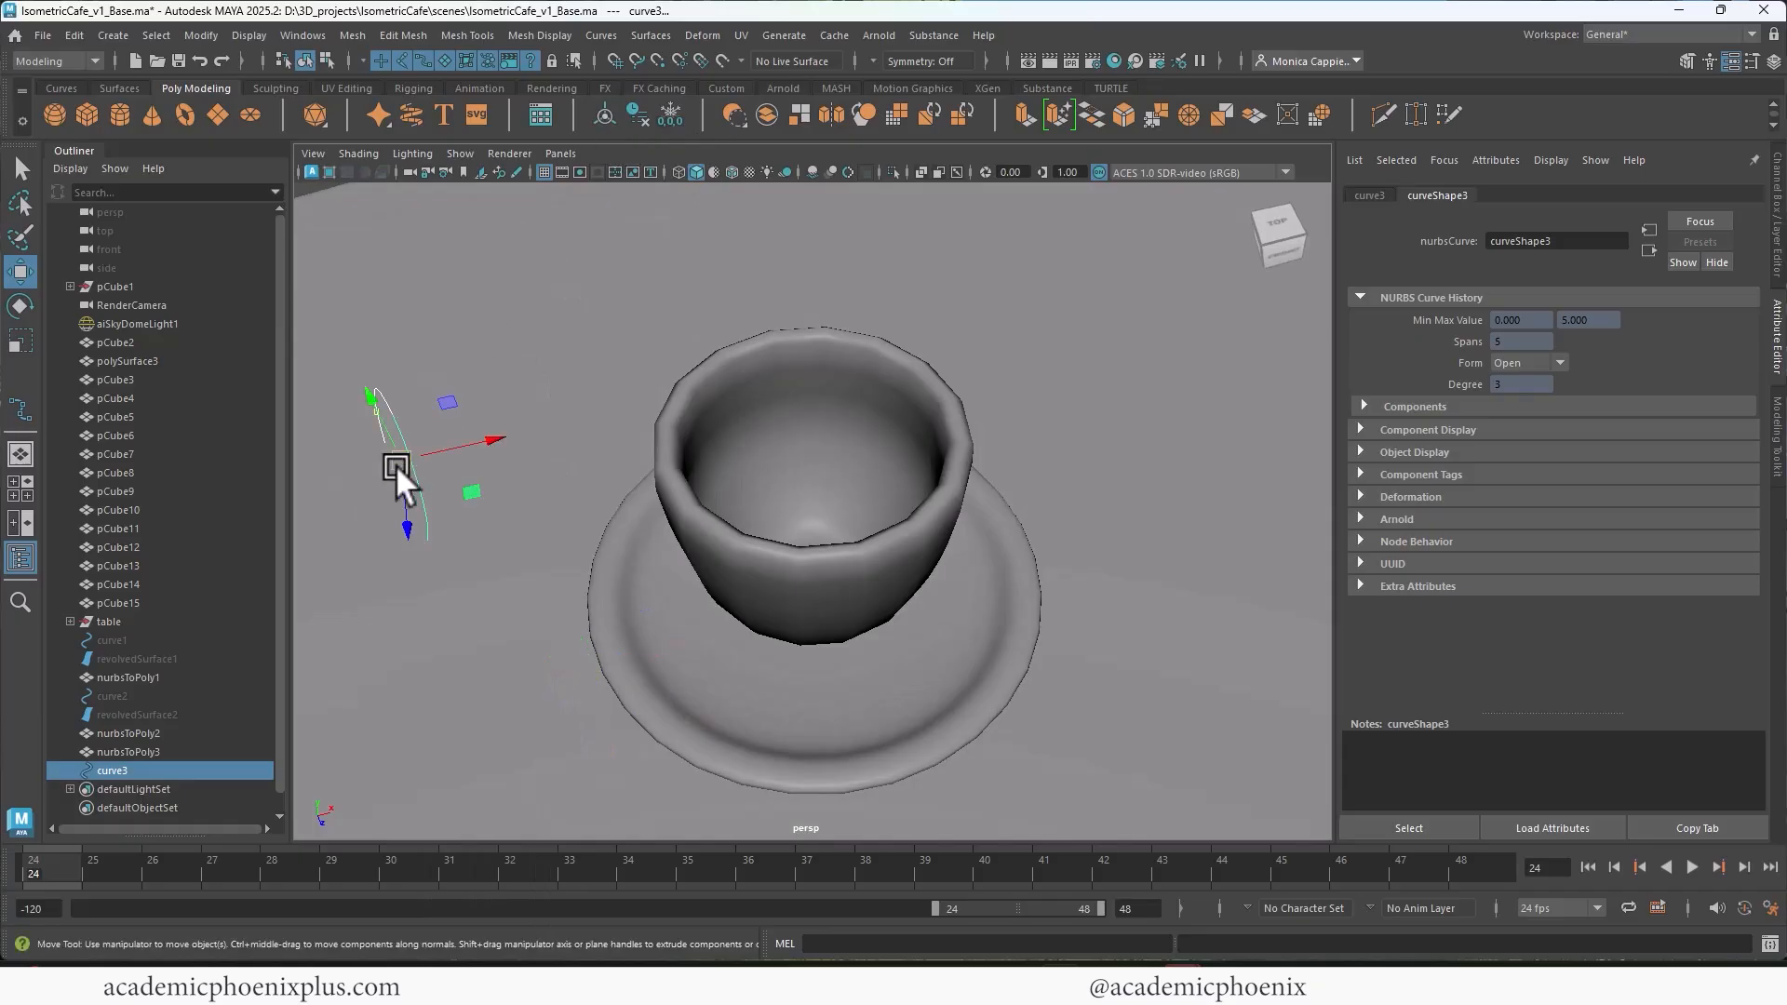
drag(428, 521, 622, 406)
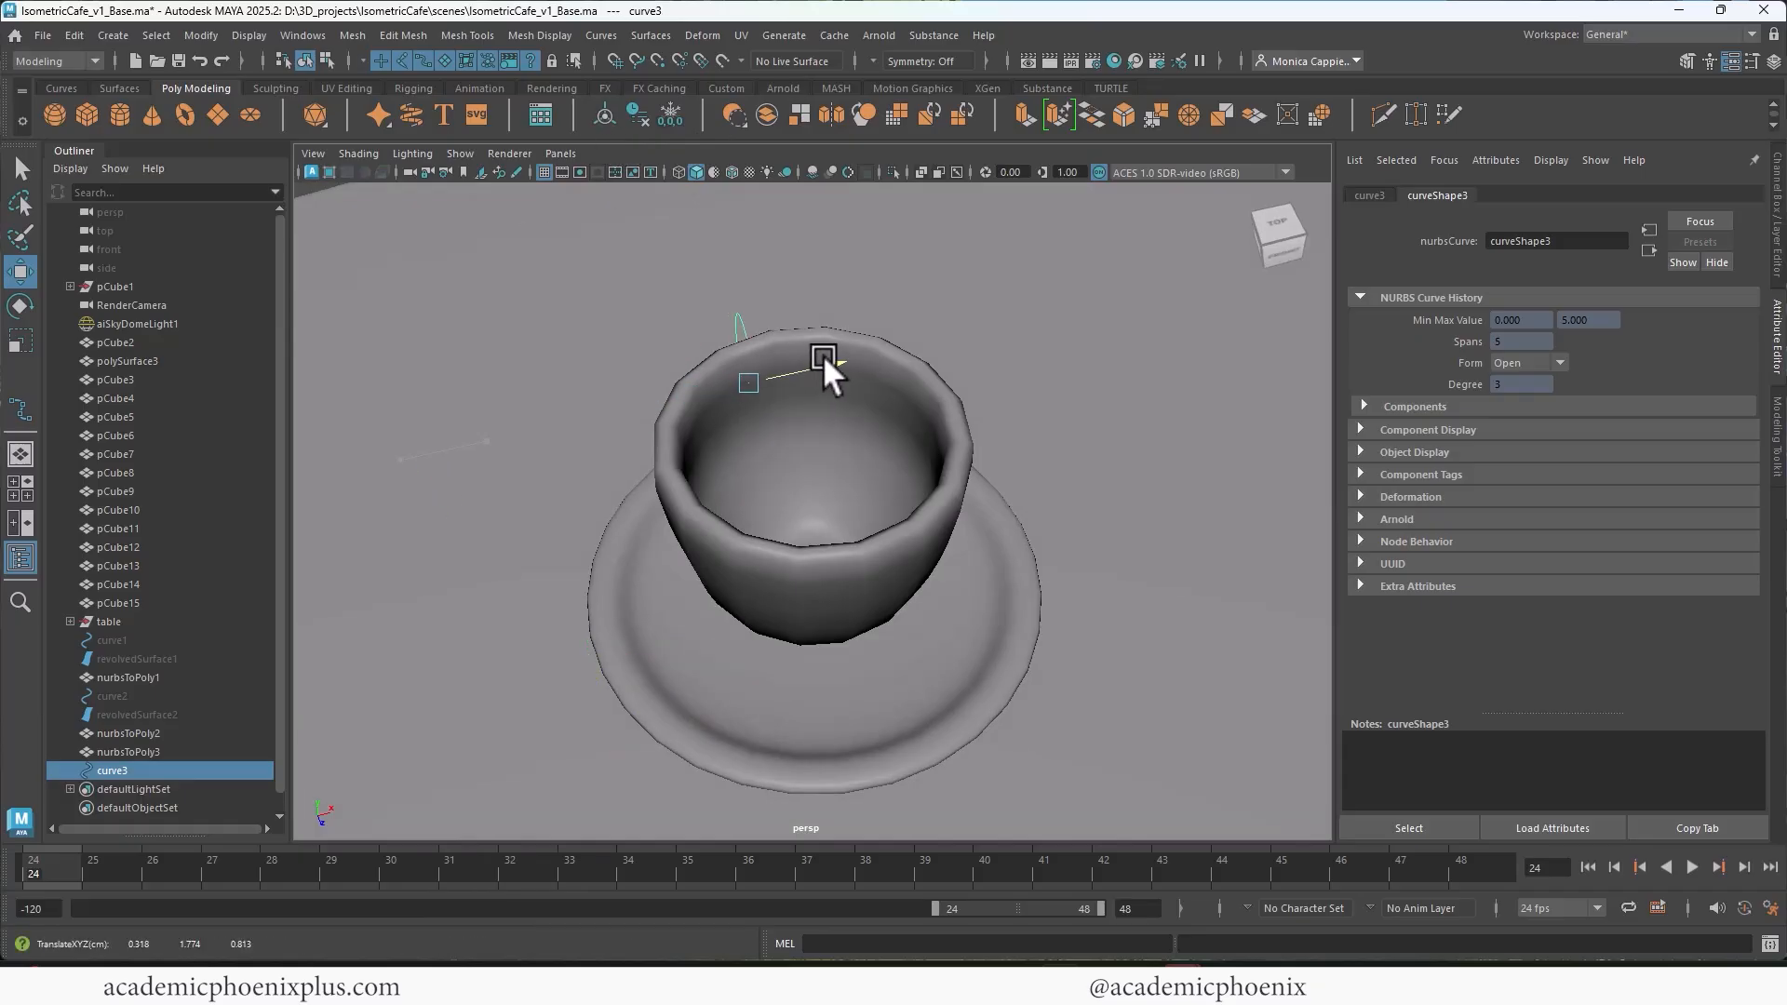
drag(823, 355, 824, 356)
alt+drag(764, 503, 1080, 395)
drag(700, 504, 671, 505)
alt+drag(922, 489, 806, 454)
Step: Shift the handle curve sideways onto the edge between two adjacent columns of cup faces
click(807, 455)
alt+right_drag(810, 452, 886, 438)
alt+drag(887, 437, 802, 382)
right_drag(787, 391, 784, 409)
click(771, 377)
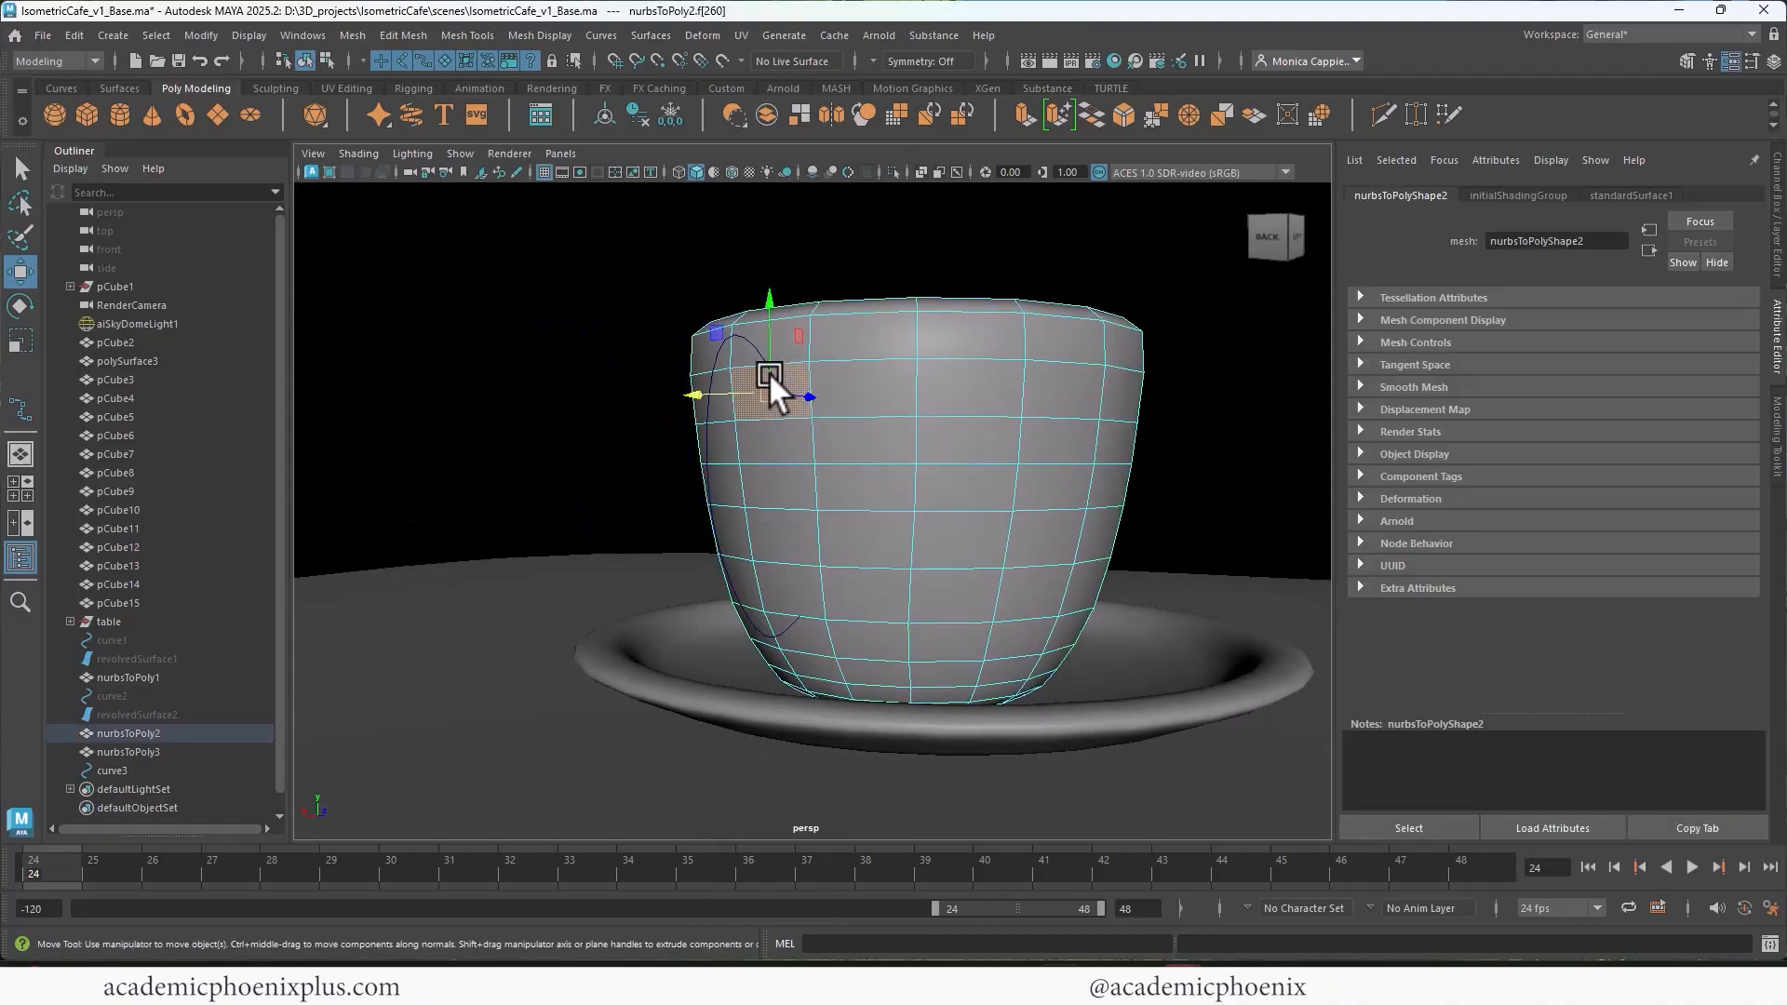
alt+drag(770, 374, 866, 607)
right_drag(852, 470, 957, 433)
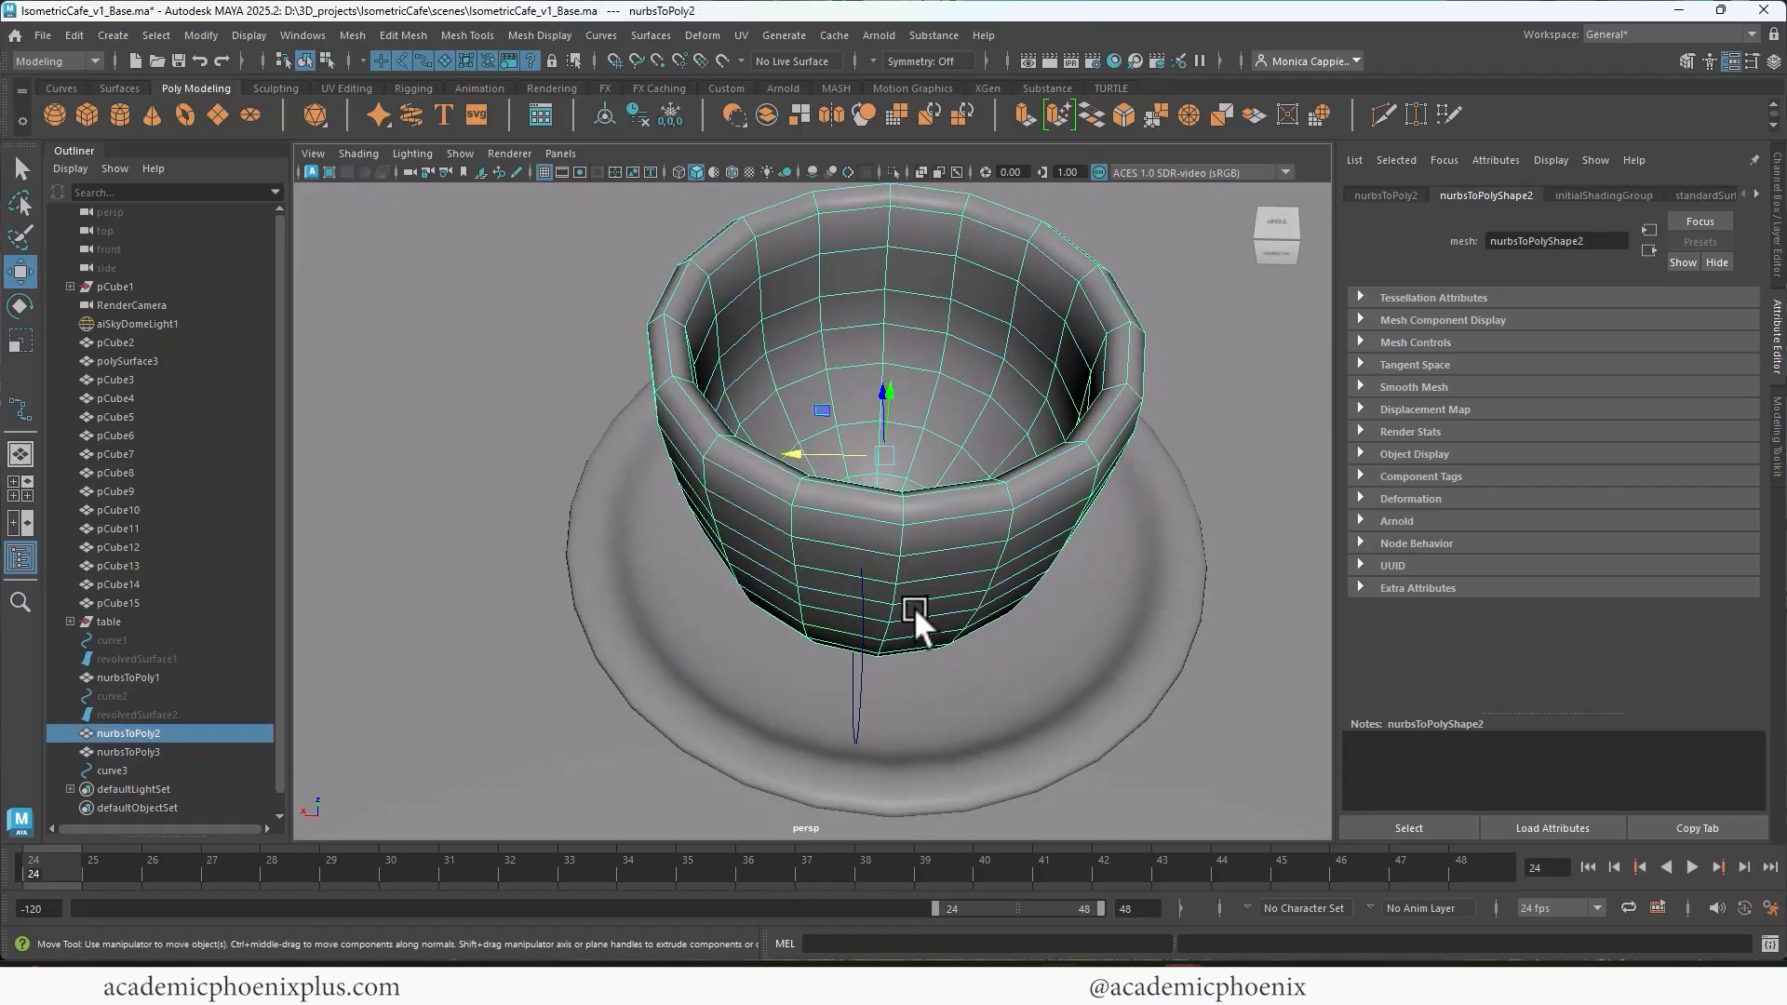
click(872, 654)
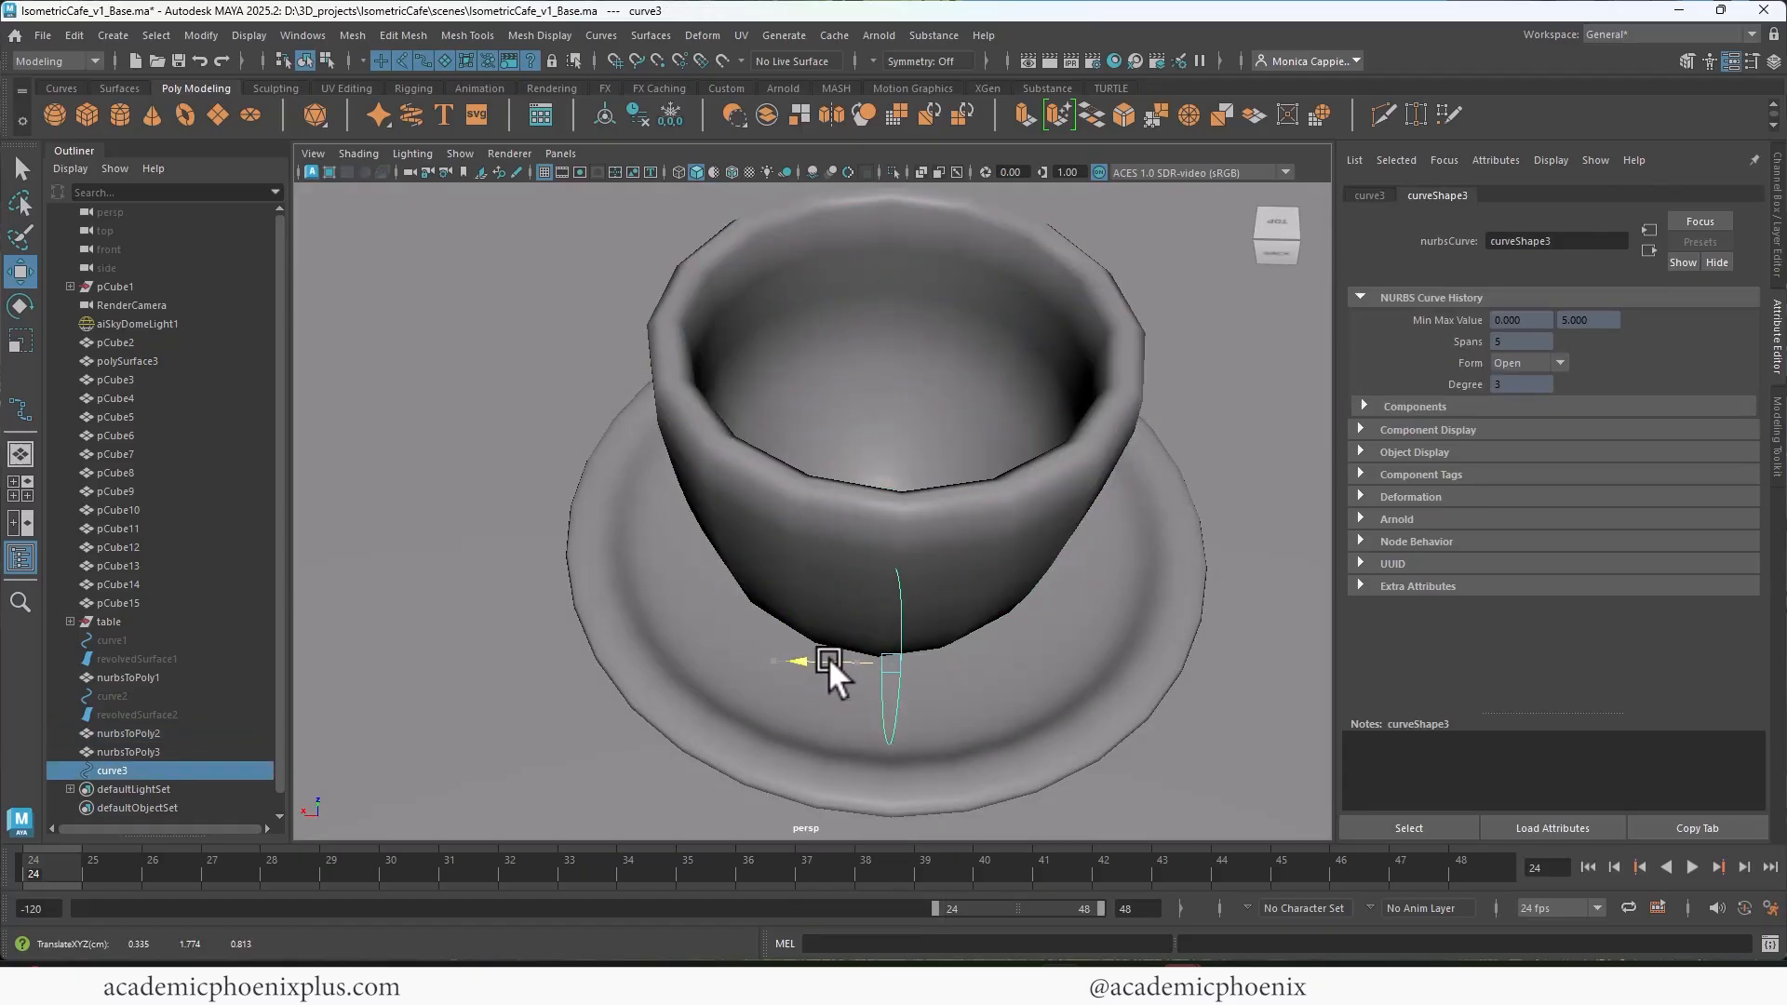
Step: Try extruding two neighboring upper cup faces along the handle curve with added divisions and smooth preview
click(936, 592)
right_drag(949, 564, 953, 490)
click(940, 564)
shift+click(821, 556)
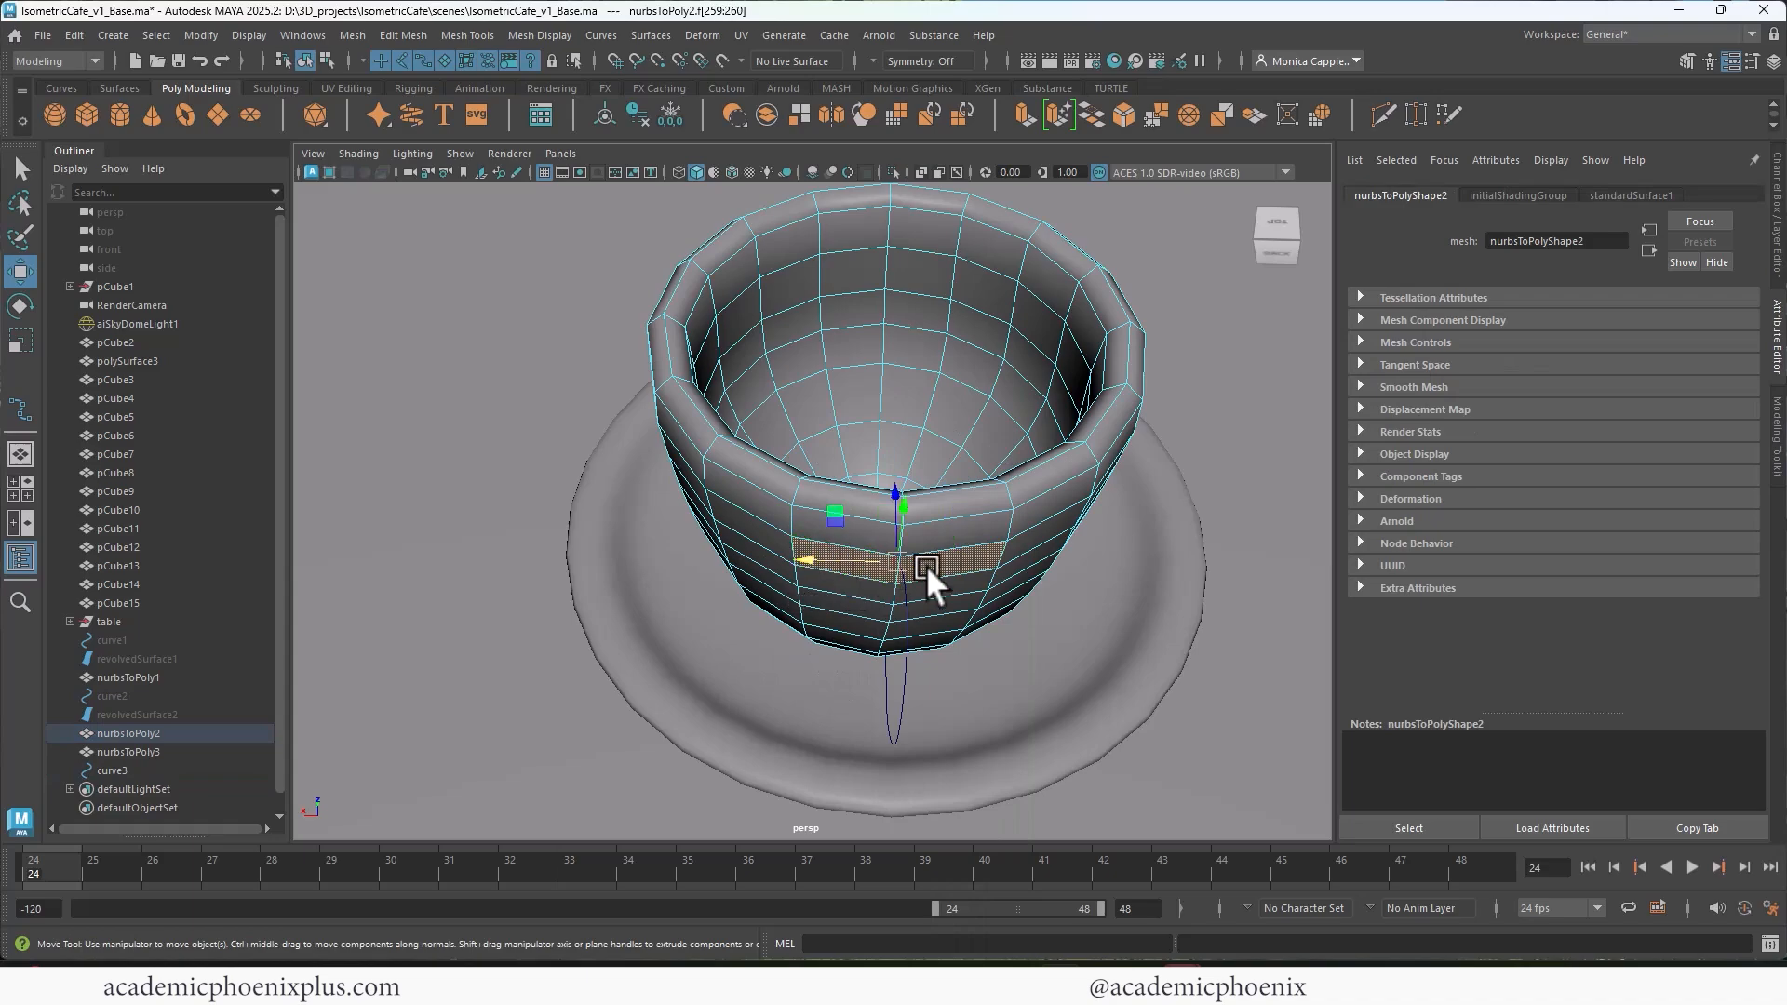
alt+drag(925, 566, 819, 447)
shift+click(807, 455)
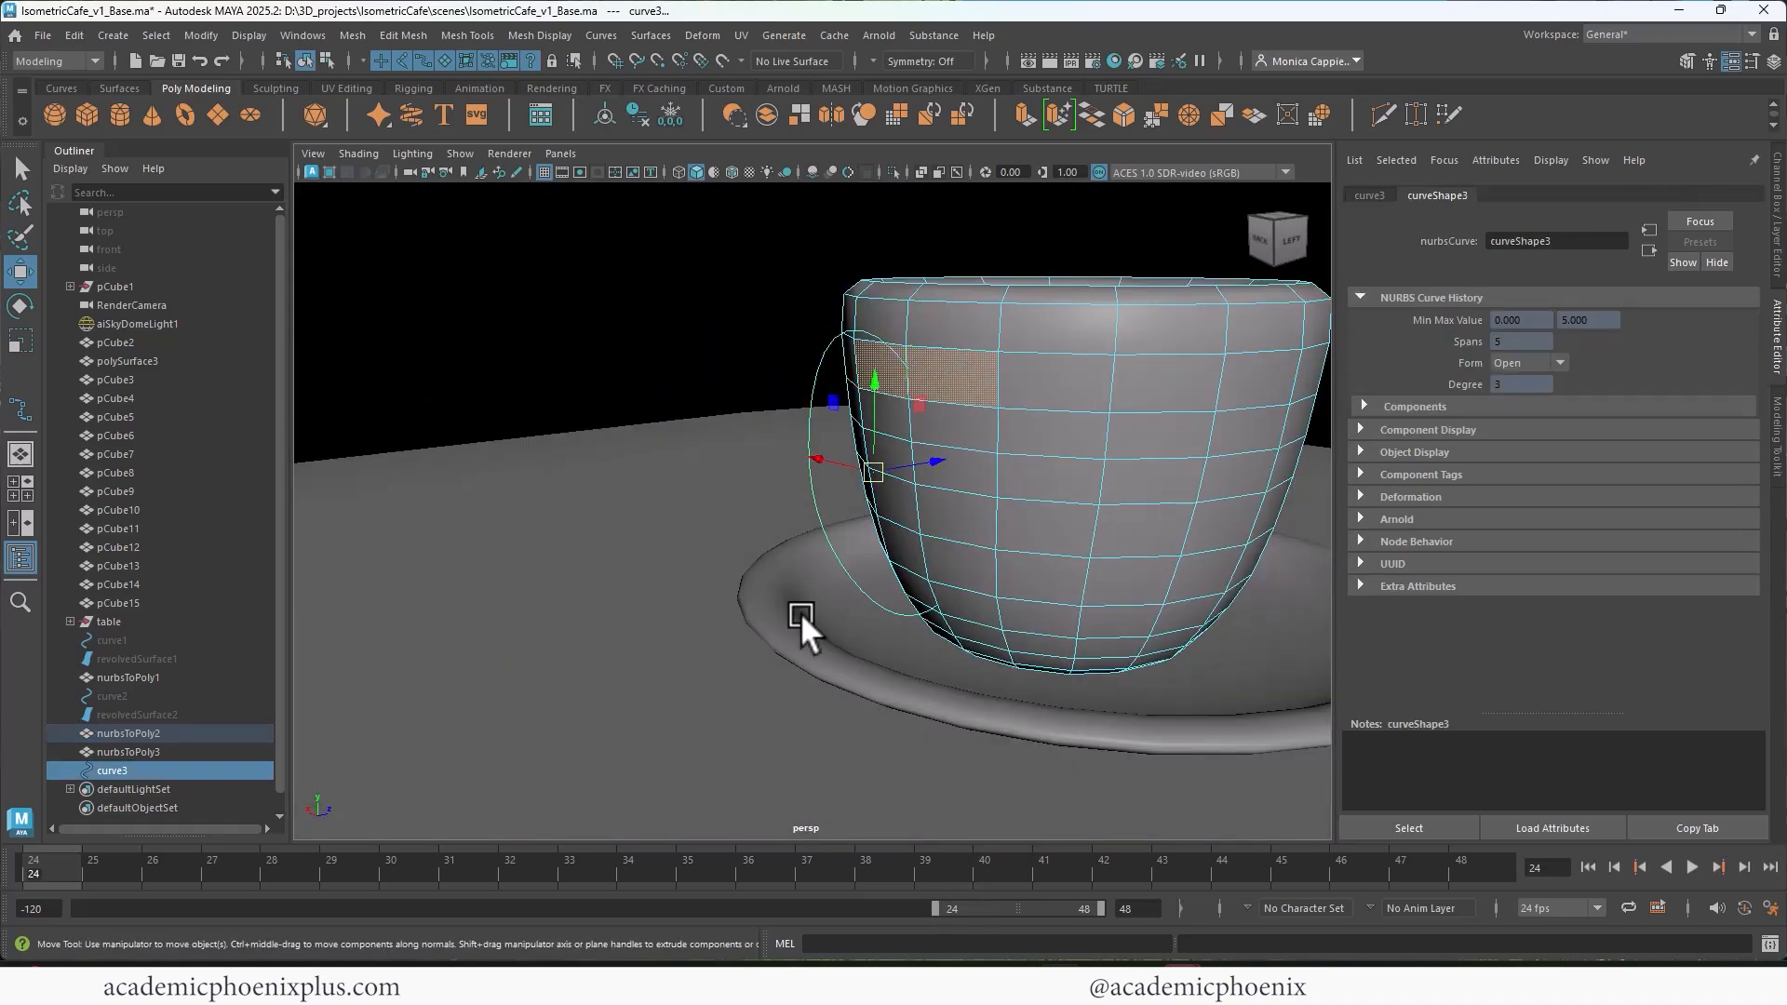
key(ctrl+e)
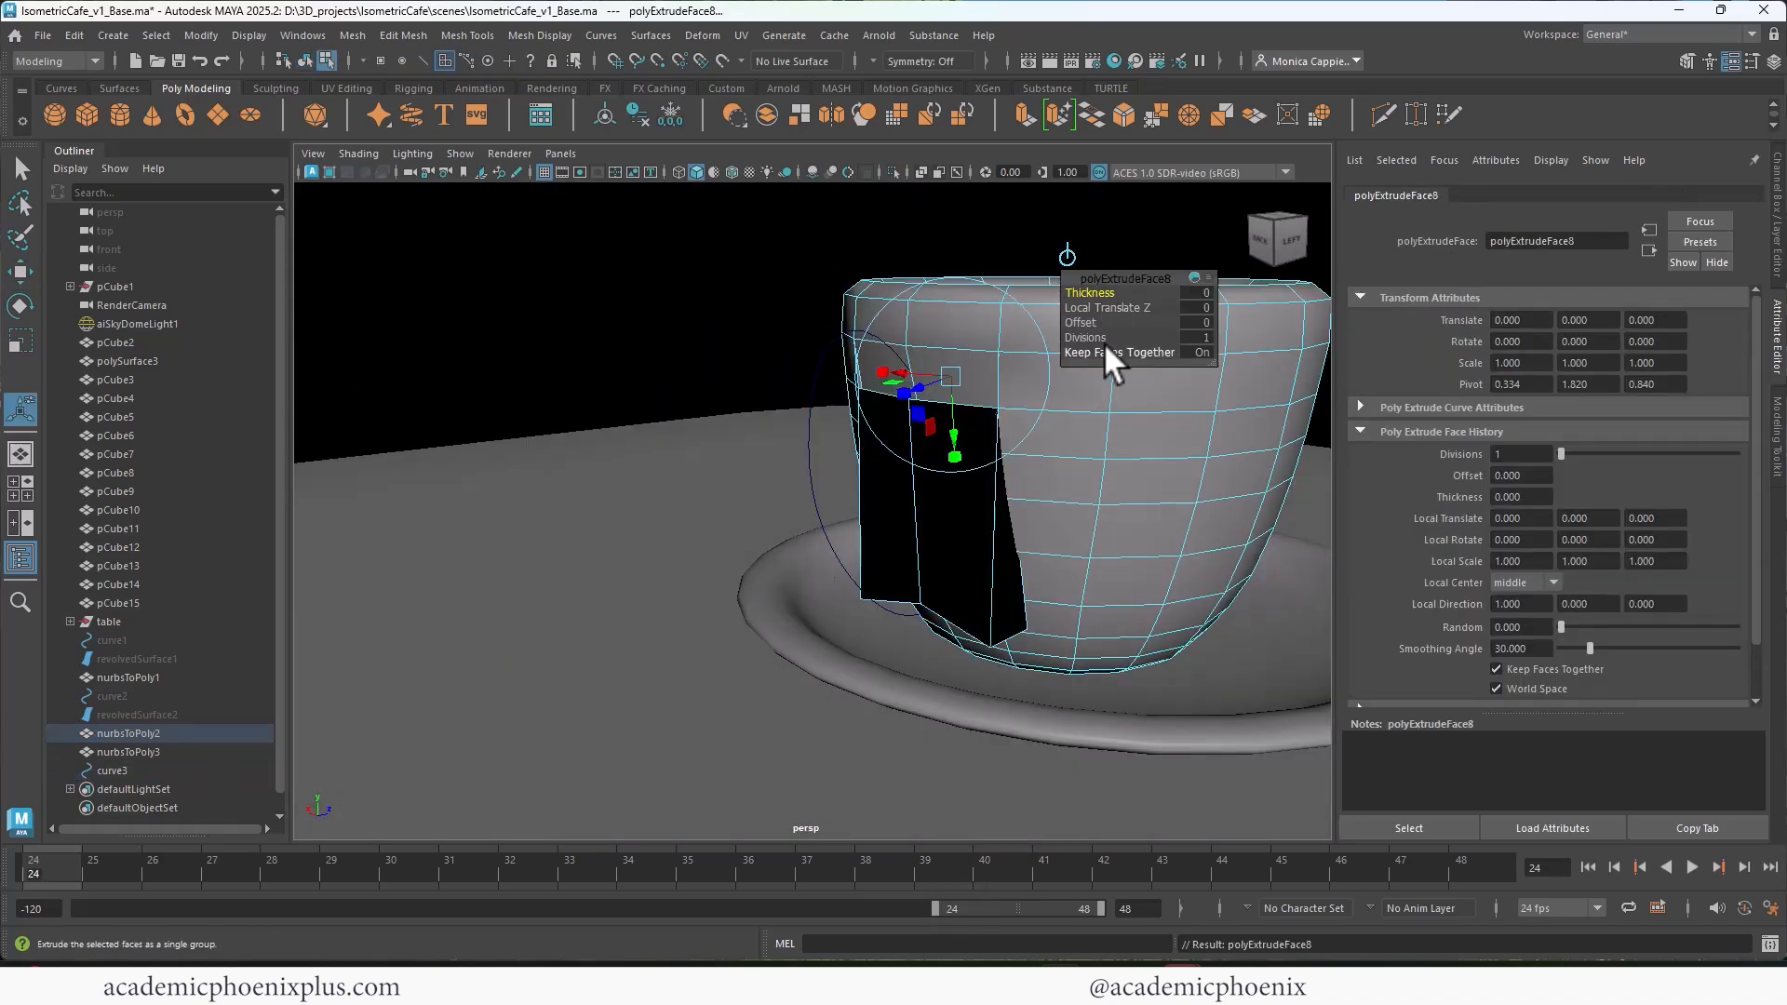
drag(1098, 346, 914, 433)
right_drag(885, 377, 1004, 342)
key(3)
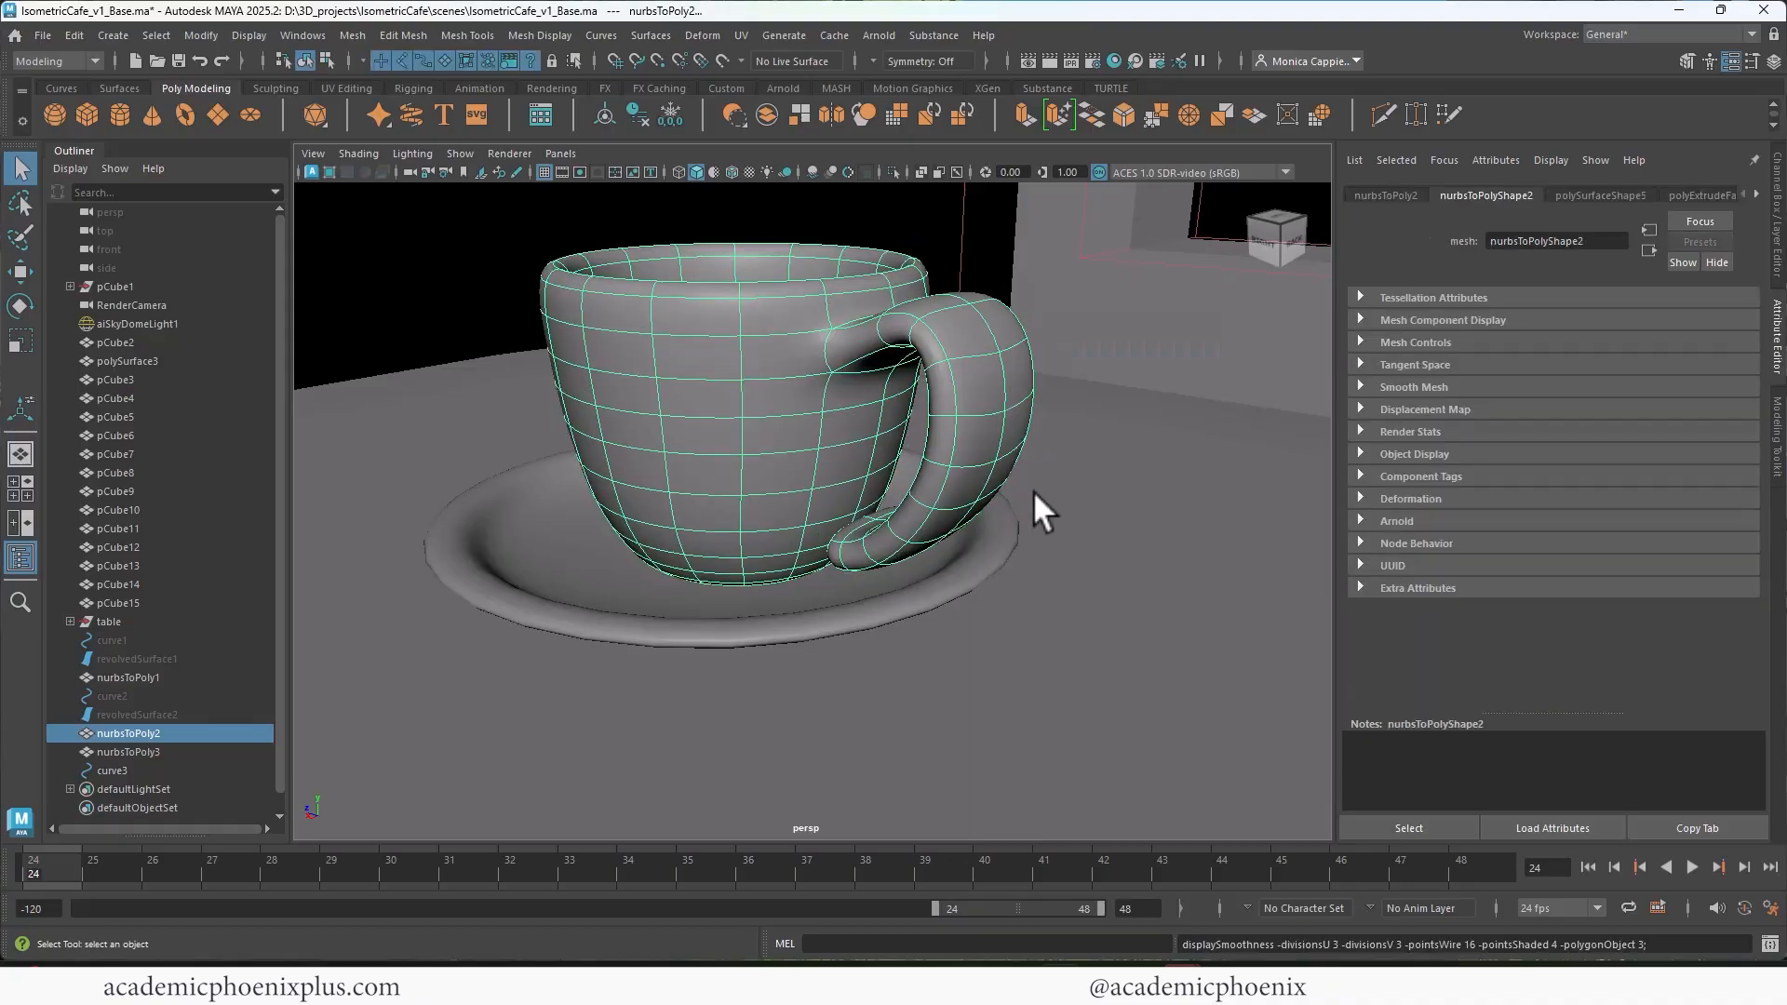
Step: Undo the two-face handle extrusion on the cup
click(1099, 491)
key(f)
alt+drag(958, 467, 715, 456)
key(ctrl+z)
key(ctrl+z)
key(ctrl+z)
key(ctrl+z)
key(ctrl+z)
key(ctrl+z)
key(ctrl+z)
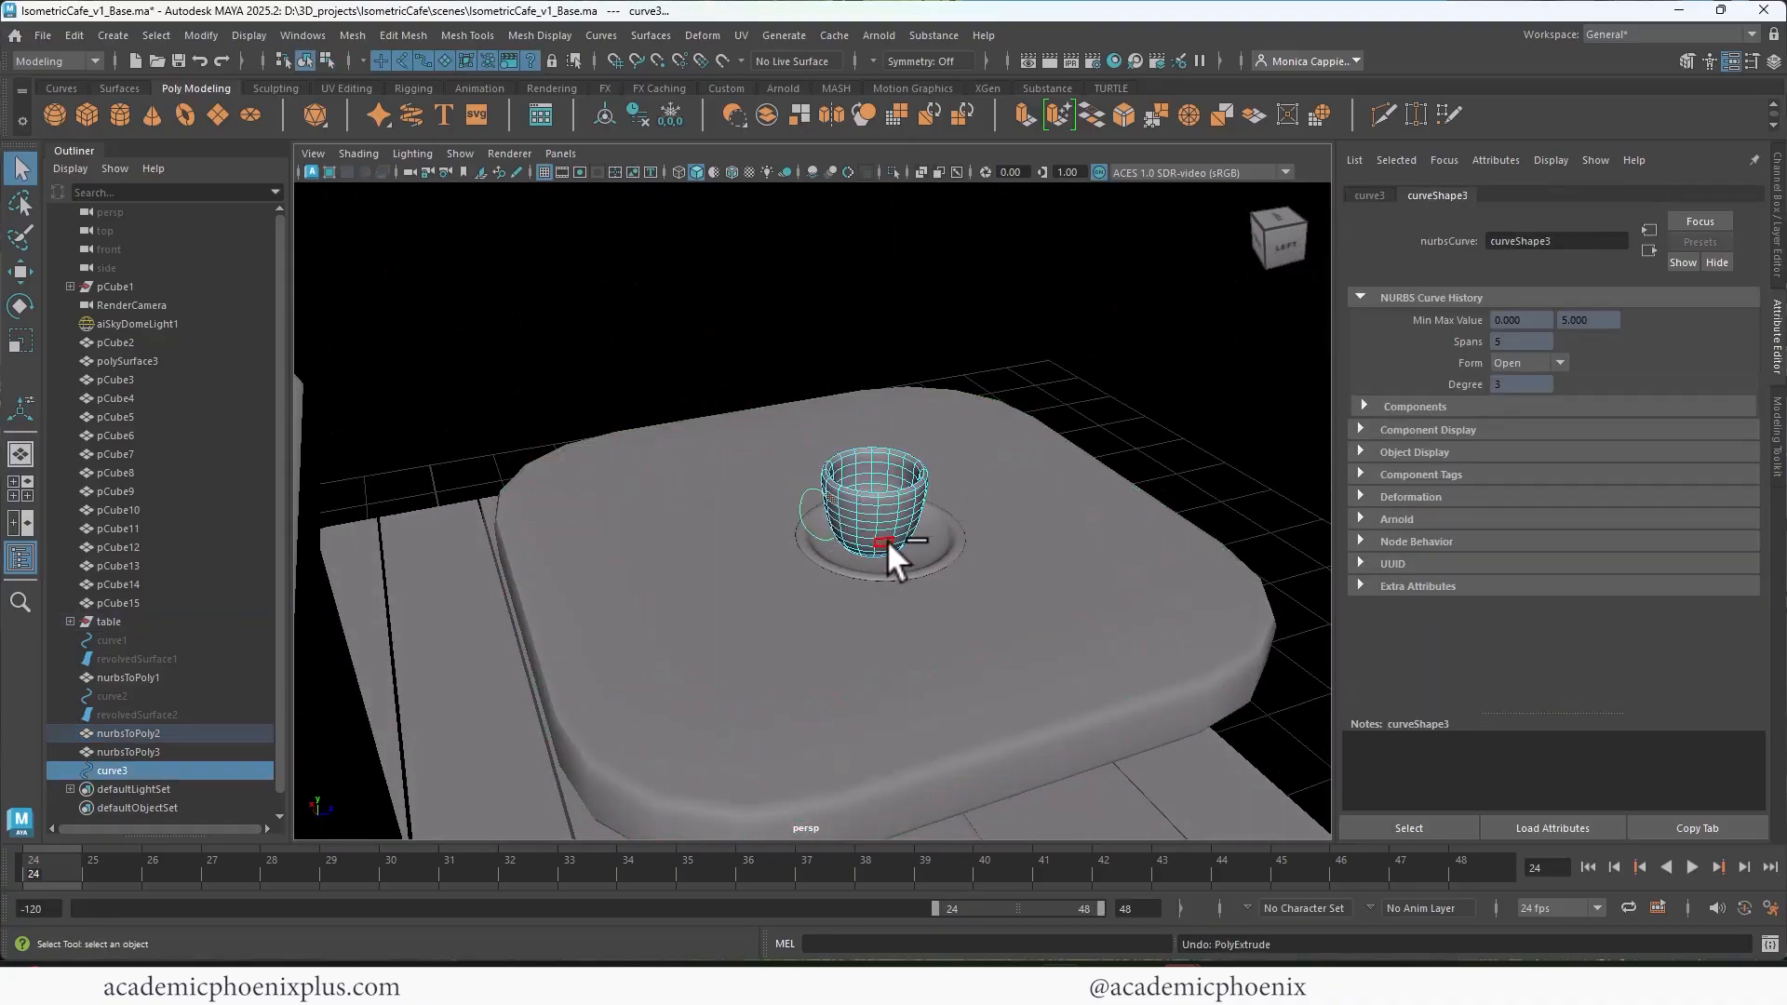
Step: Shift the handle curve sideways to center it on a single column of the cup's faces
alt+drag(834, 546, 952, 527)
alt+right_drag(952, 526, 1233, 462)
alt+right_drag(940, 447, 1215, 439)
click(942, 435)
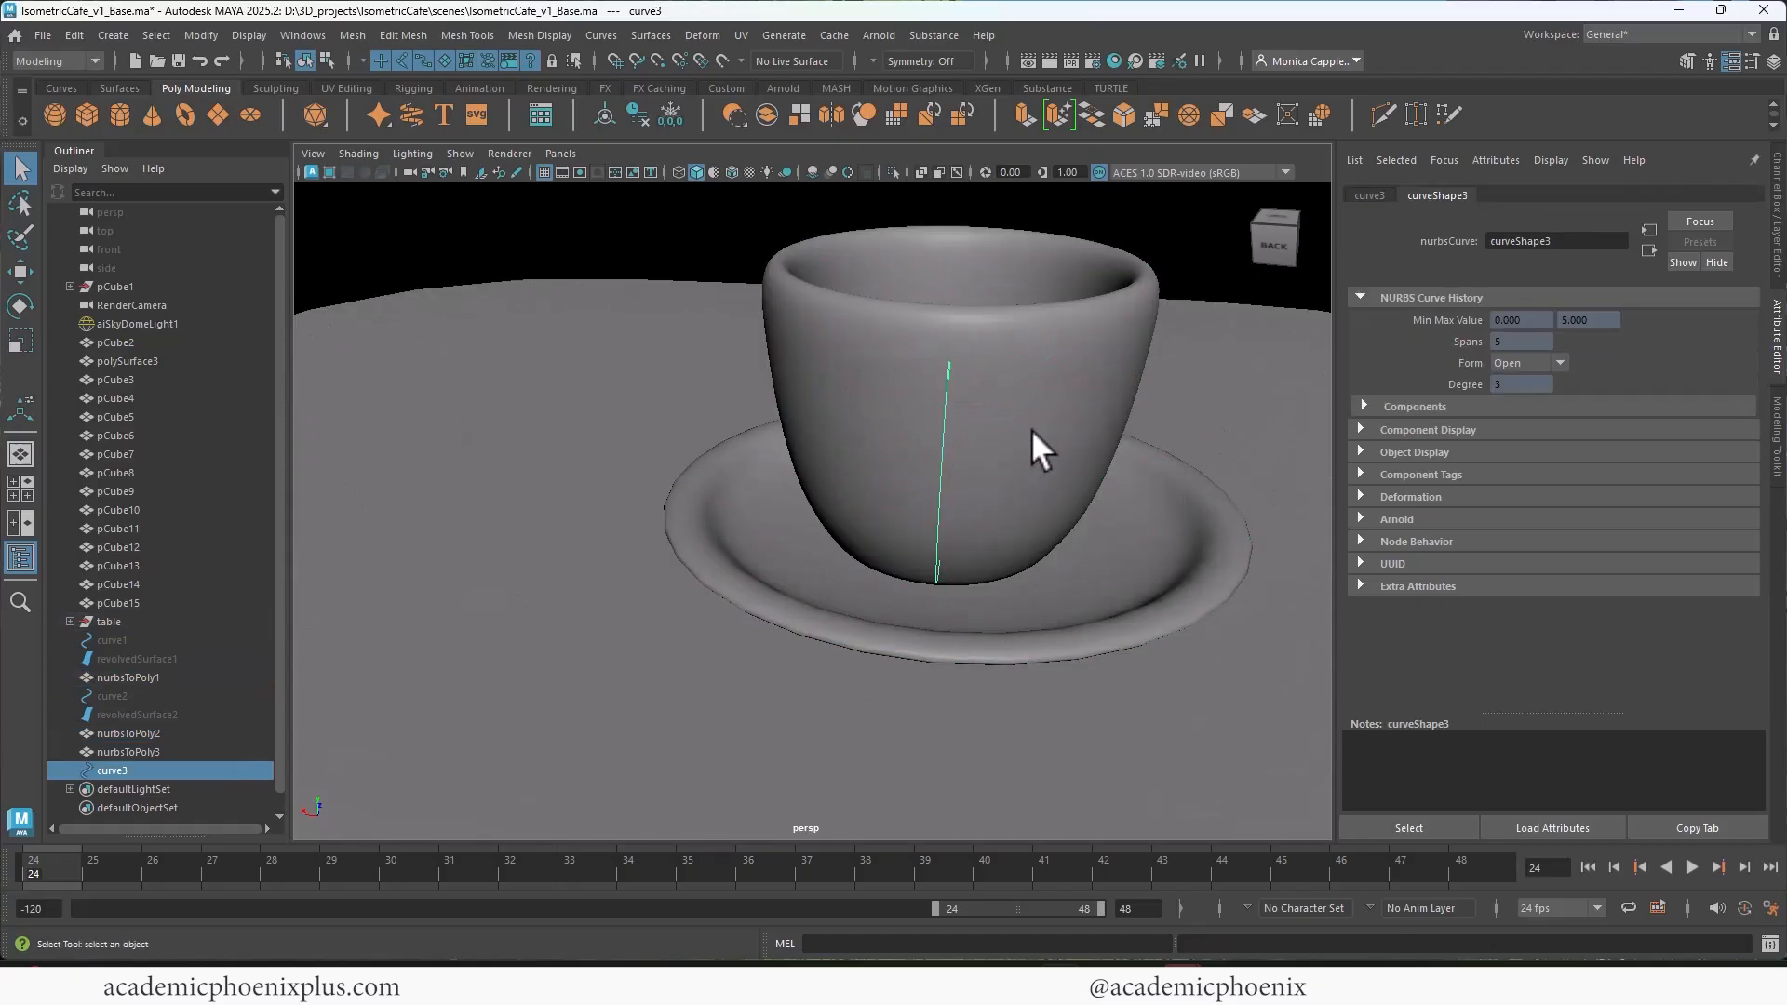
key(w)
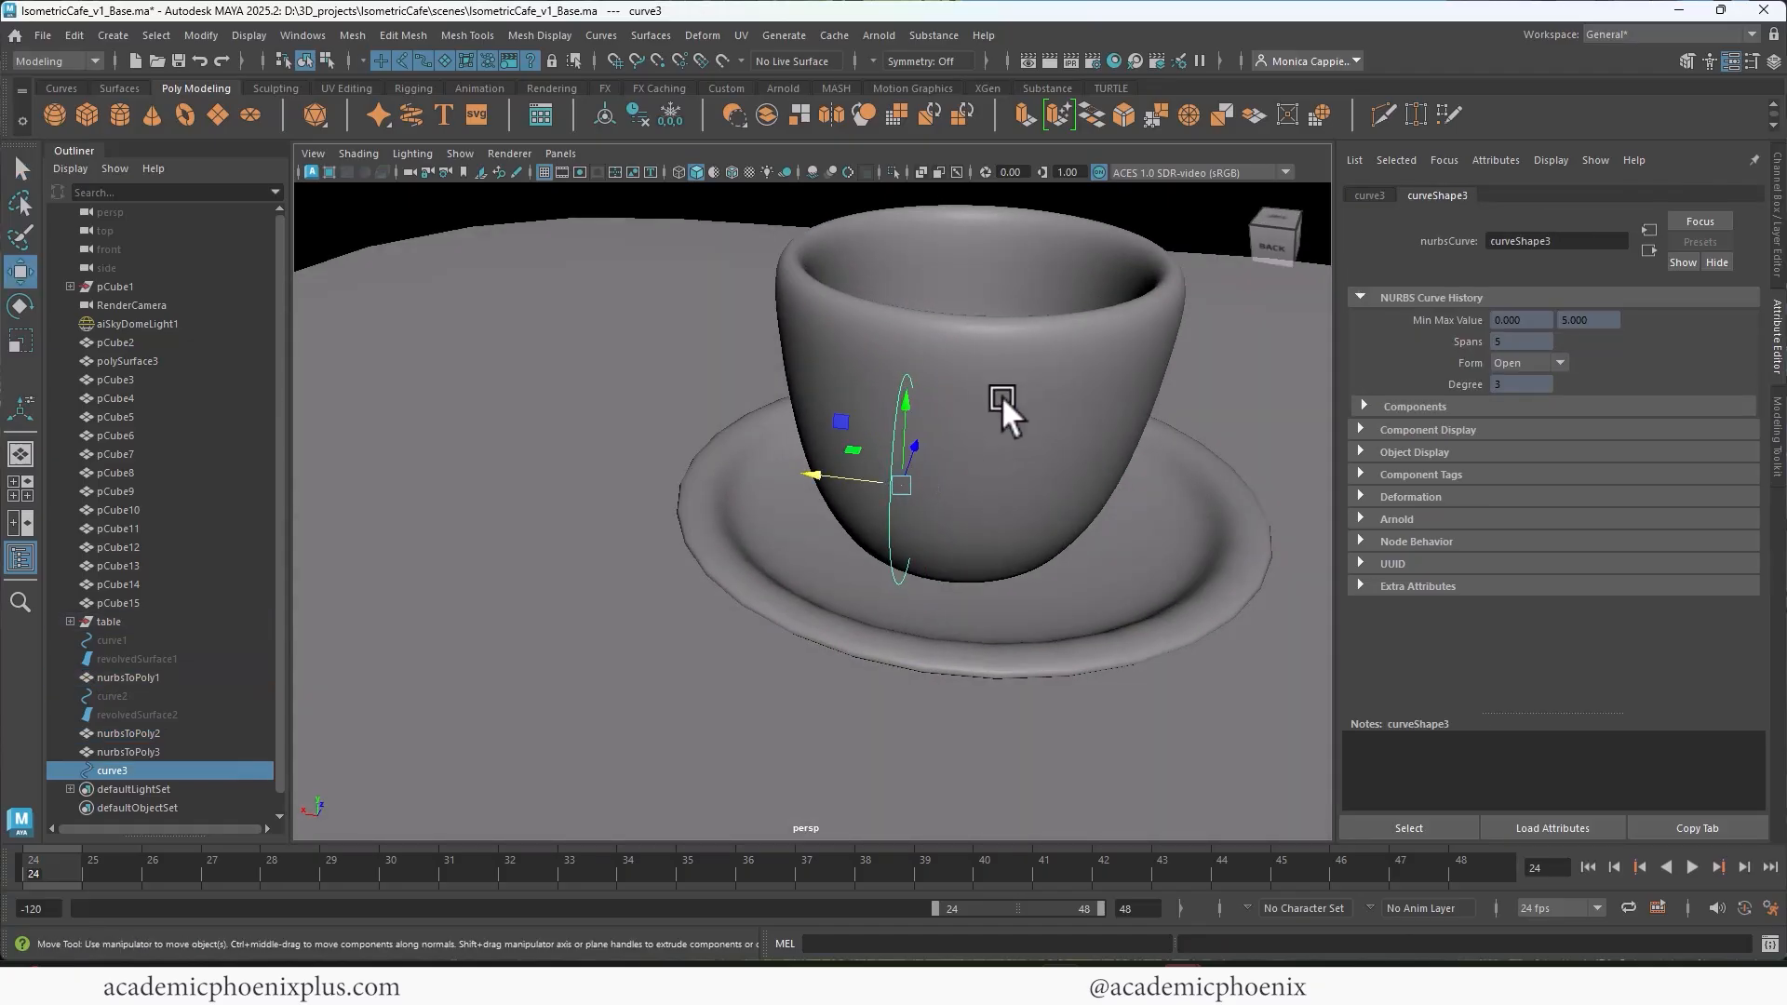
Step: Extrude the single upper cup face along the handle curve and raise the divisions so the handle follows the bend
click(998, 398)
right_drag(990, 400, 985, 460)
click(942, 292)
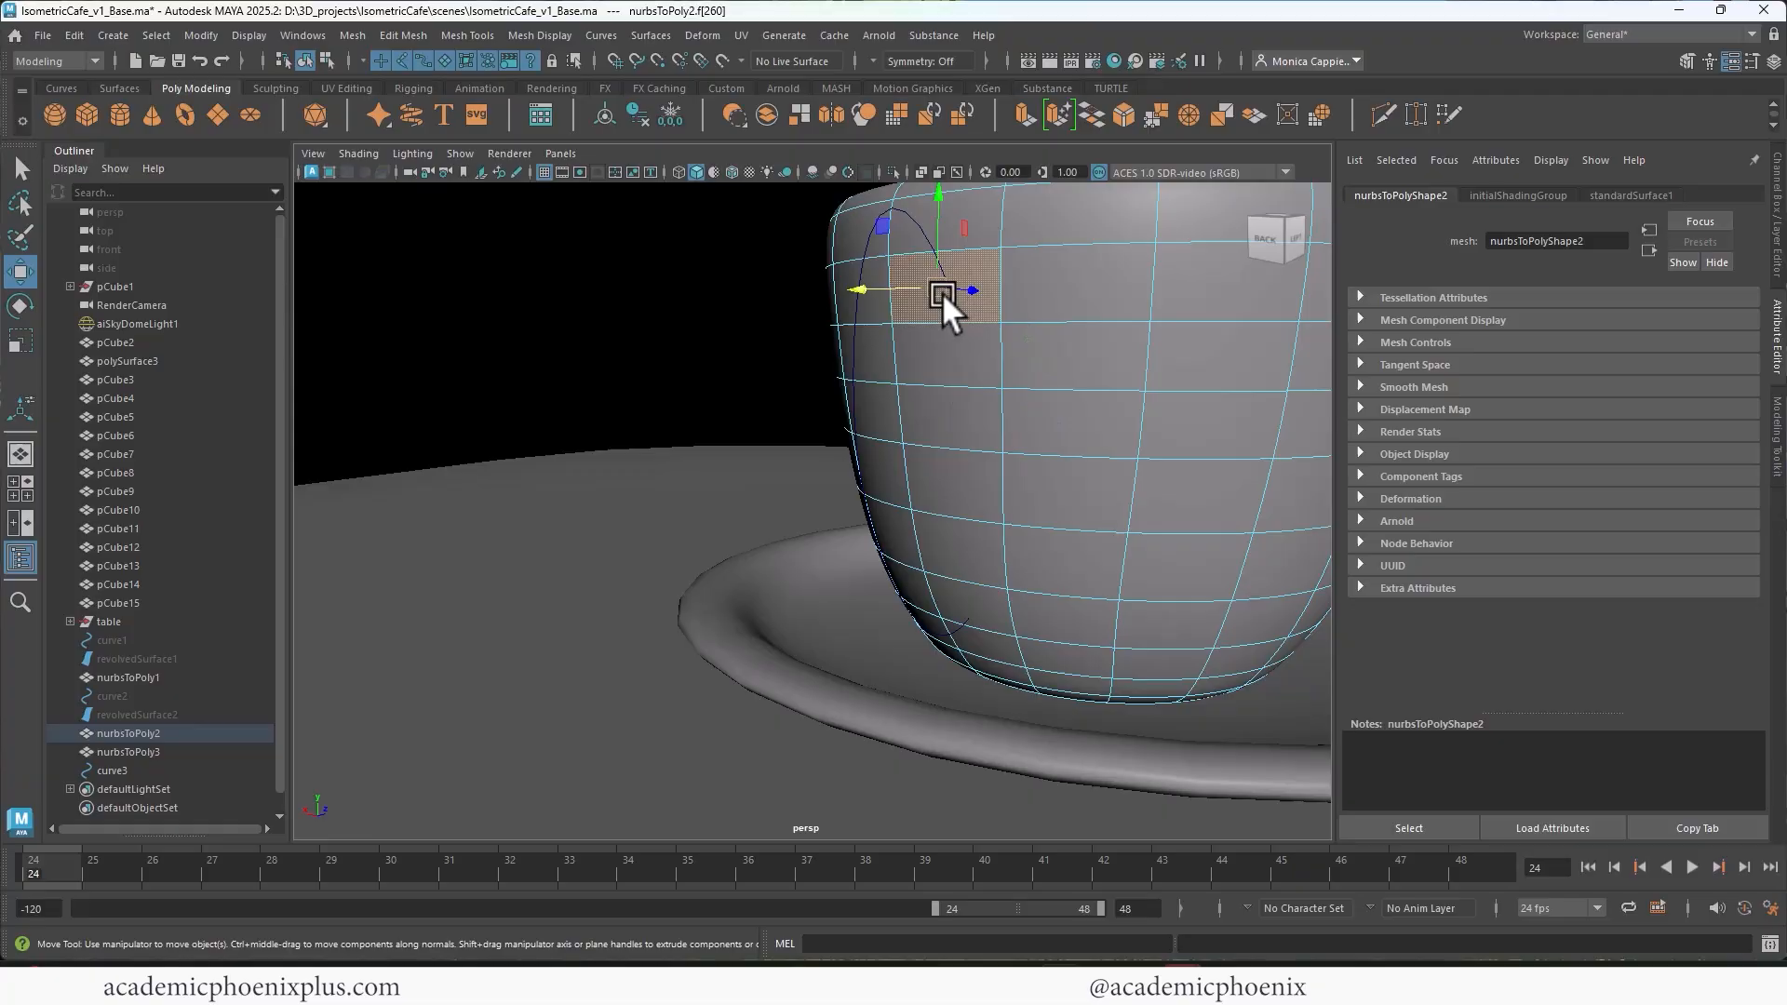
shift+click(908, 209)
alt+drag(973, 248, 987, 310)
key(ctrl+z)
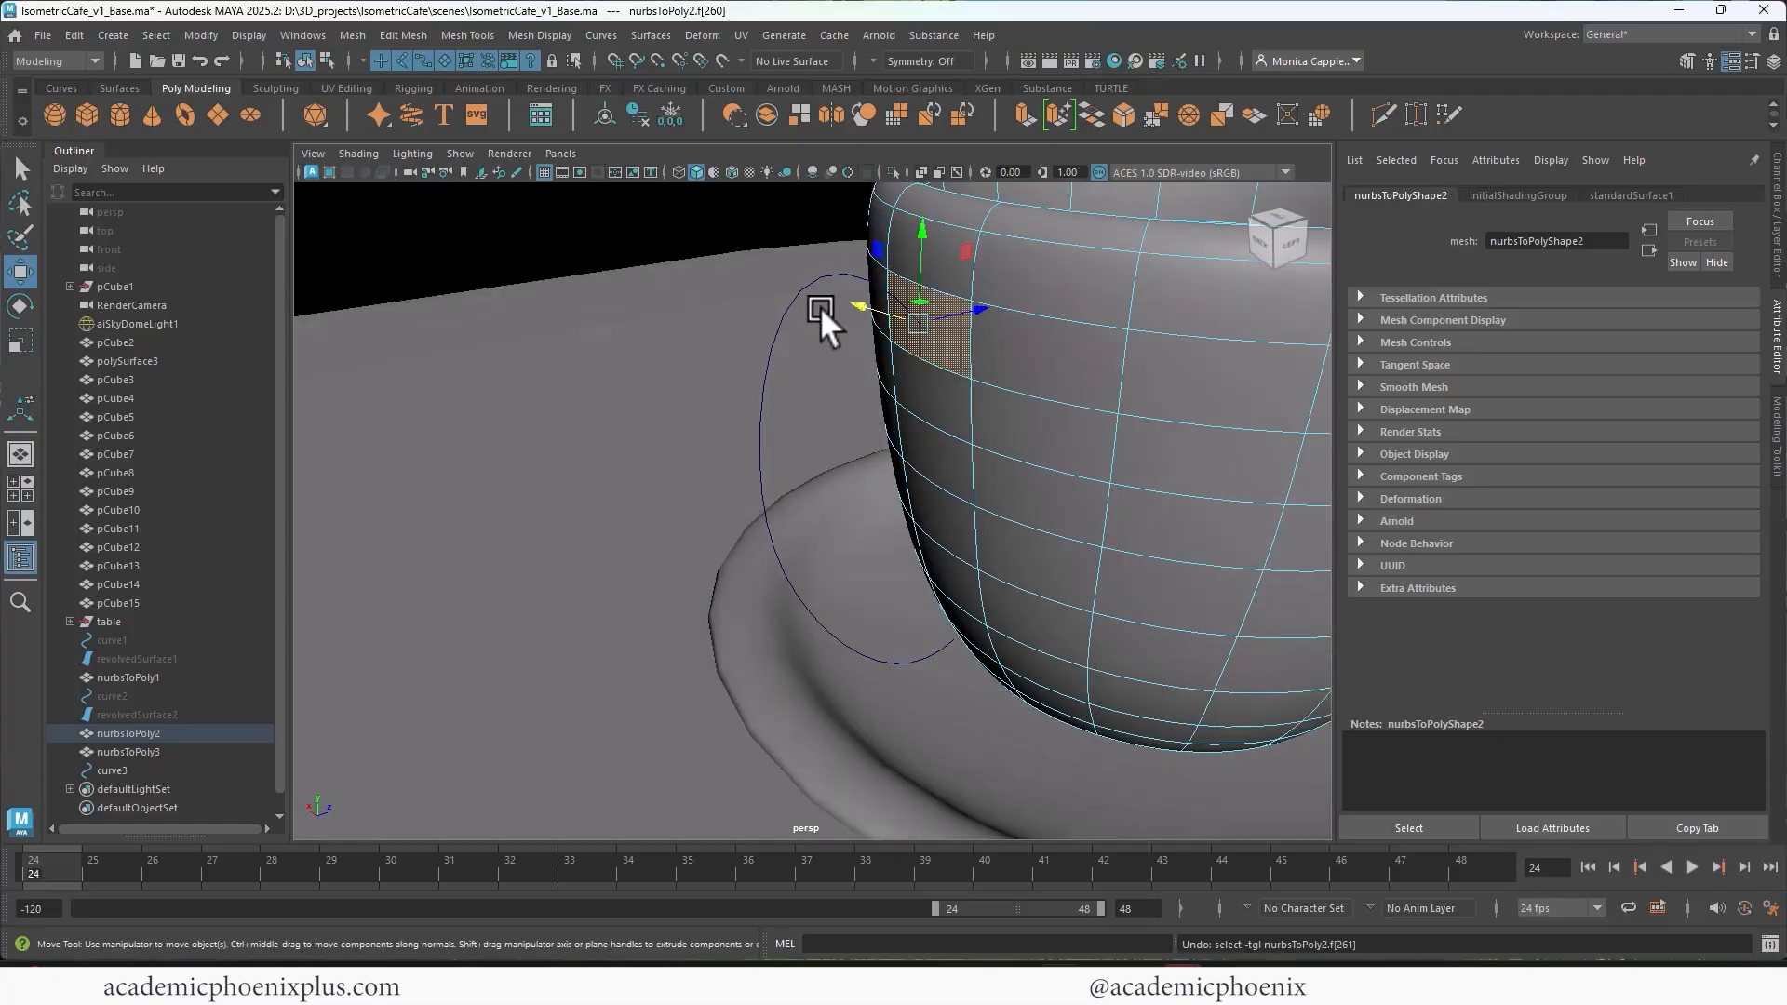
click(790, 293)
key(ctrl+e)
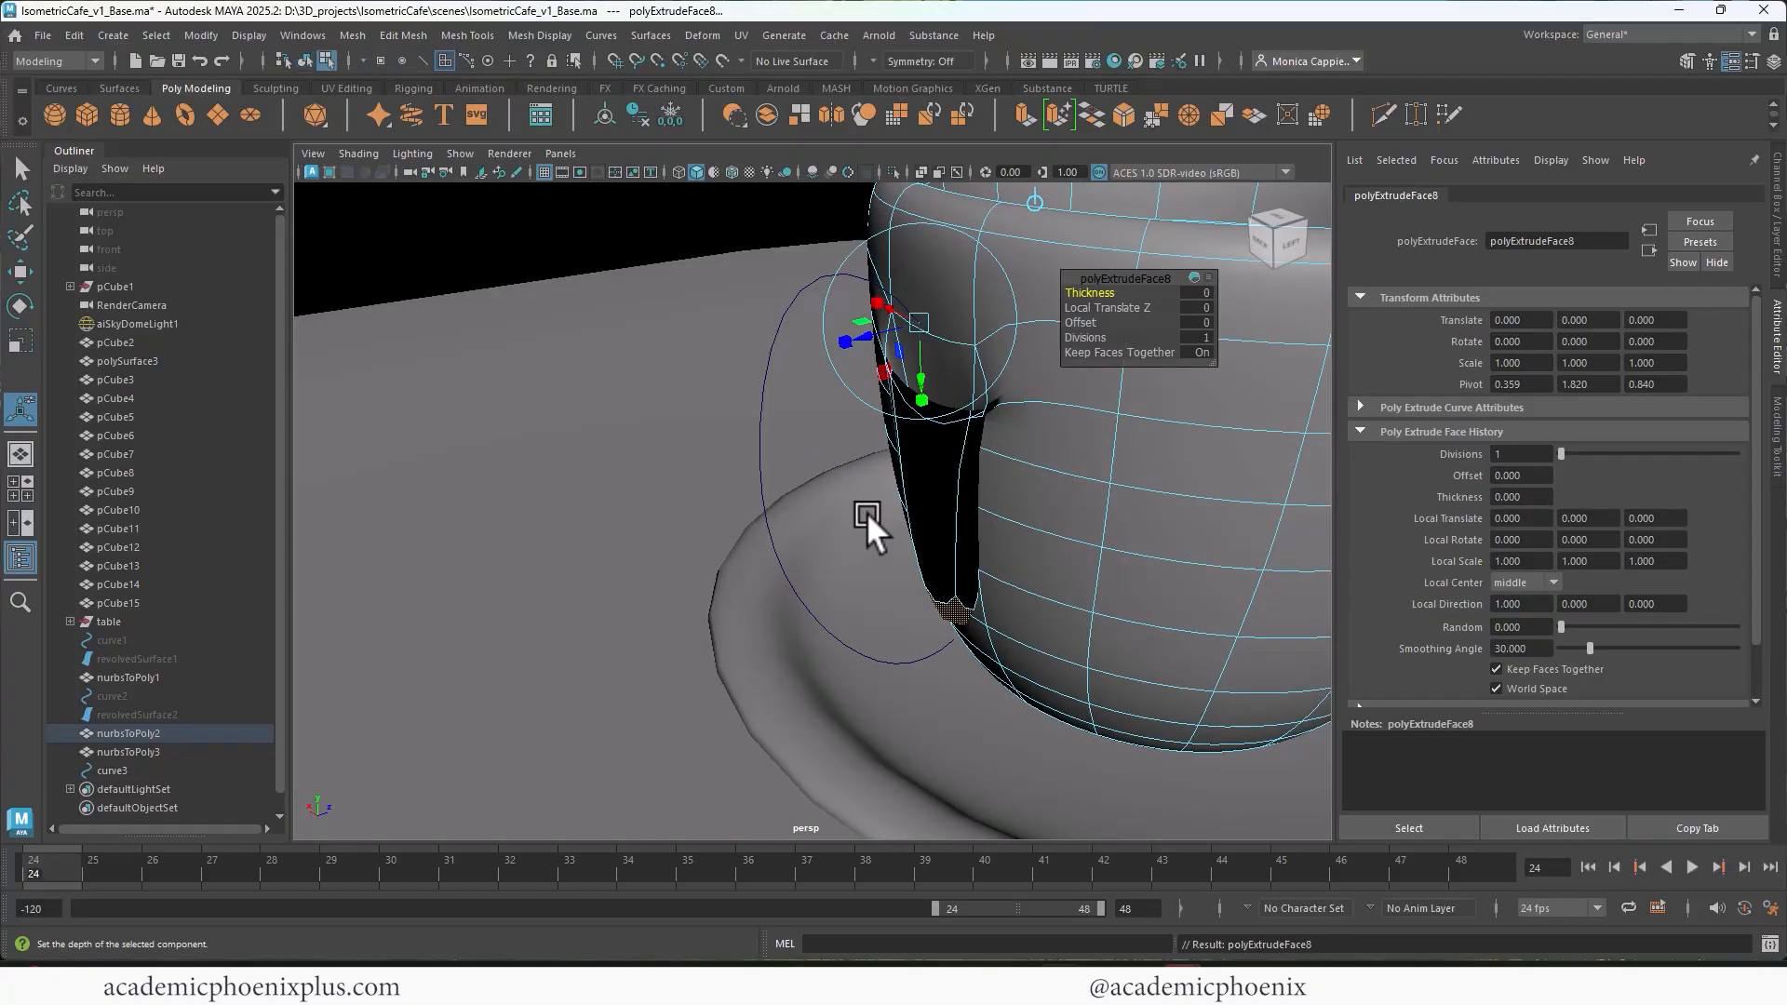
drag(1098, 335, 879, 491)
Step: Delete the handle's lower end cap face and the cup face opposite it
click(879, 492)
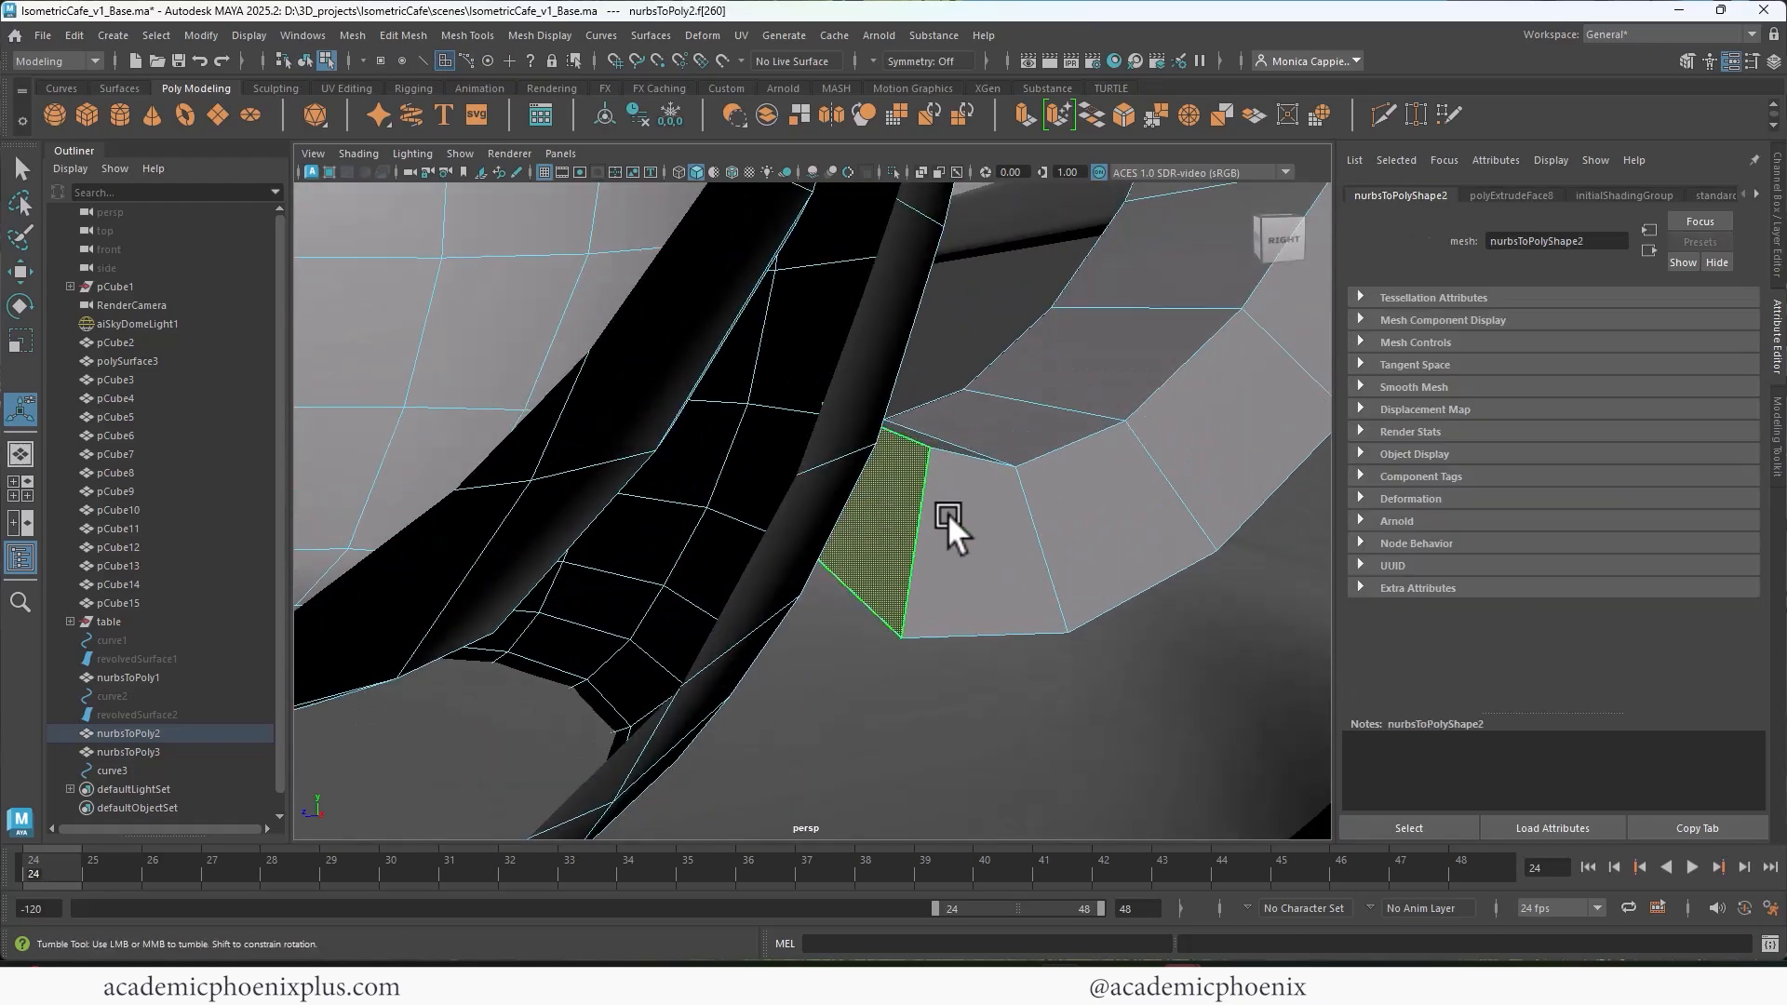
key(f)
alt+middle_drag(853, 507, 948, 442)
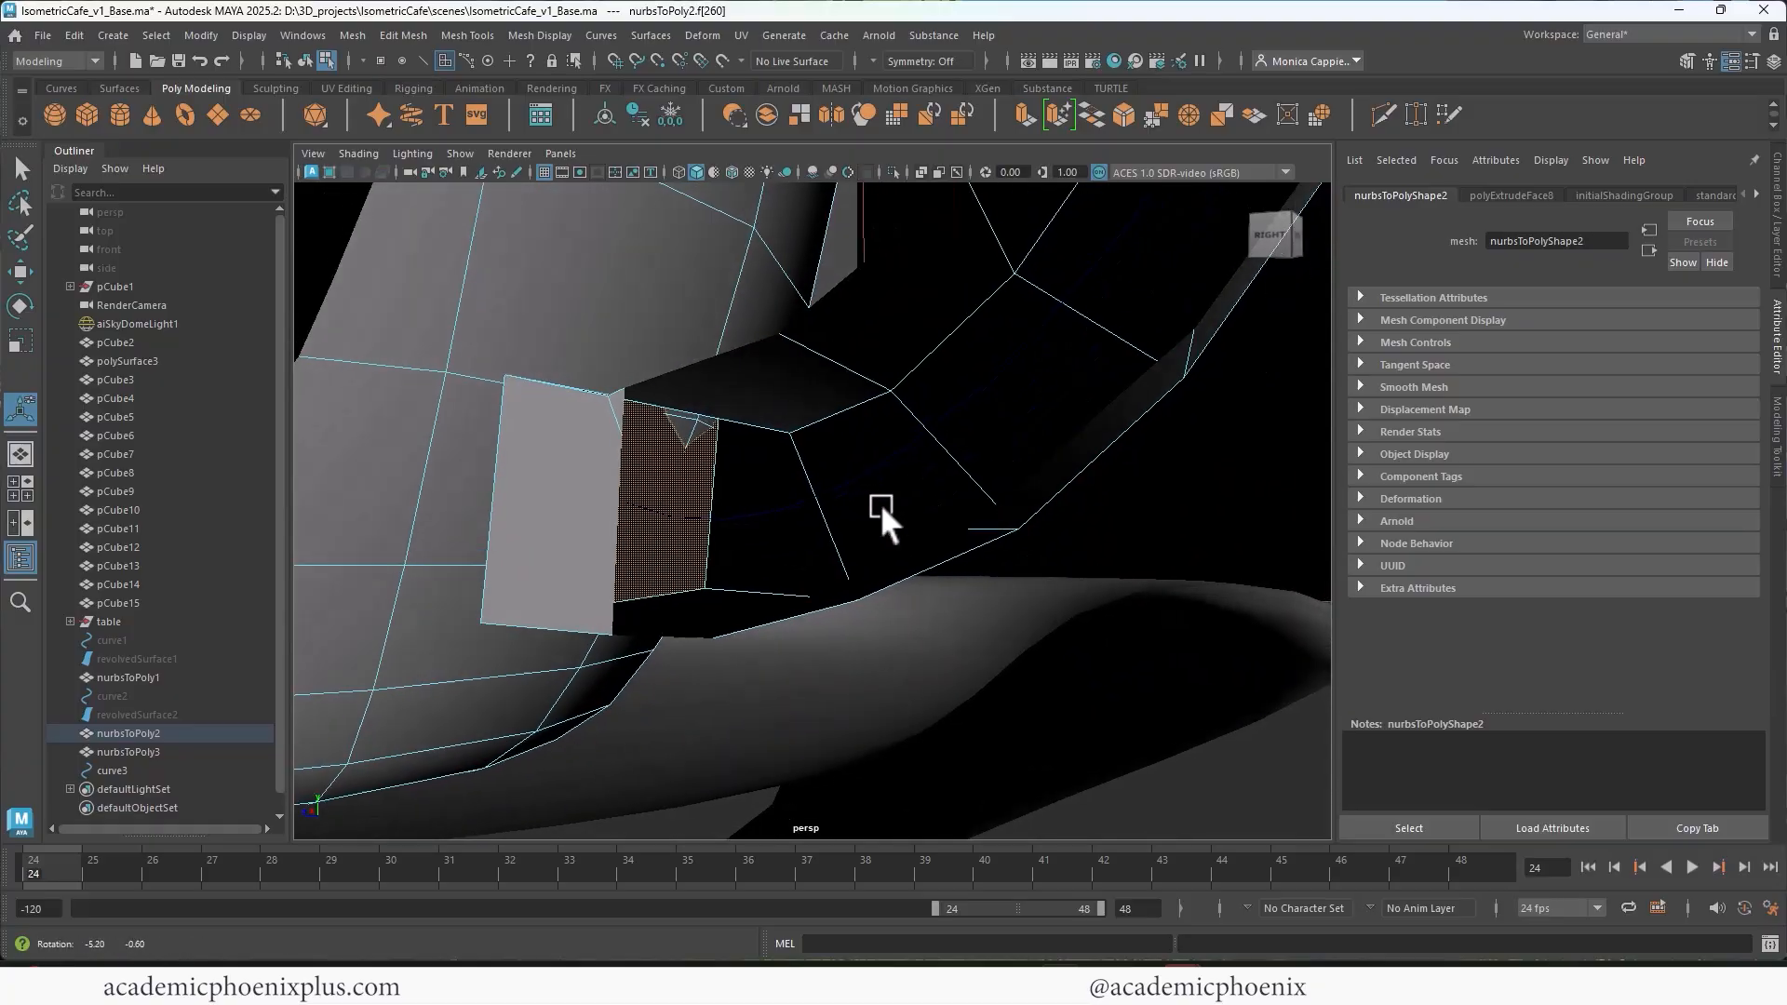
alt+drag(879, 503, 869, 510)
alt+right_drag(870, 510, 824, 499)
alt+drag(825, 499, 914, 528)
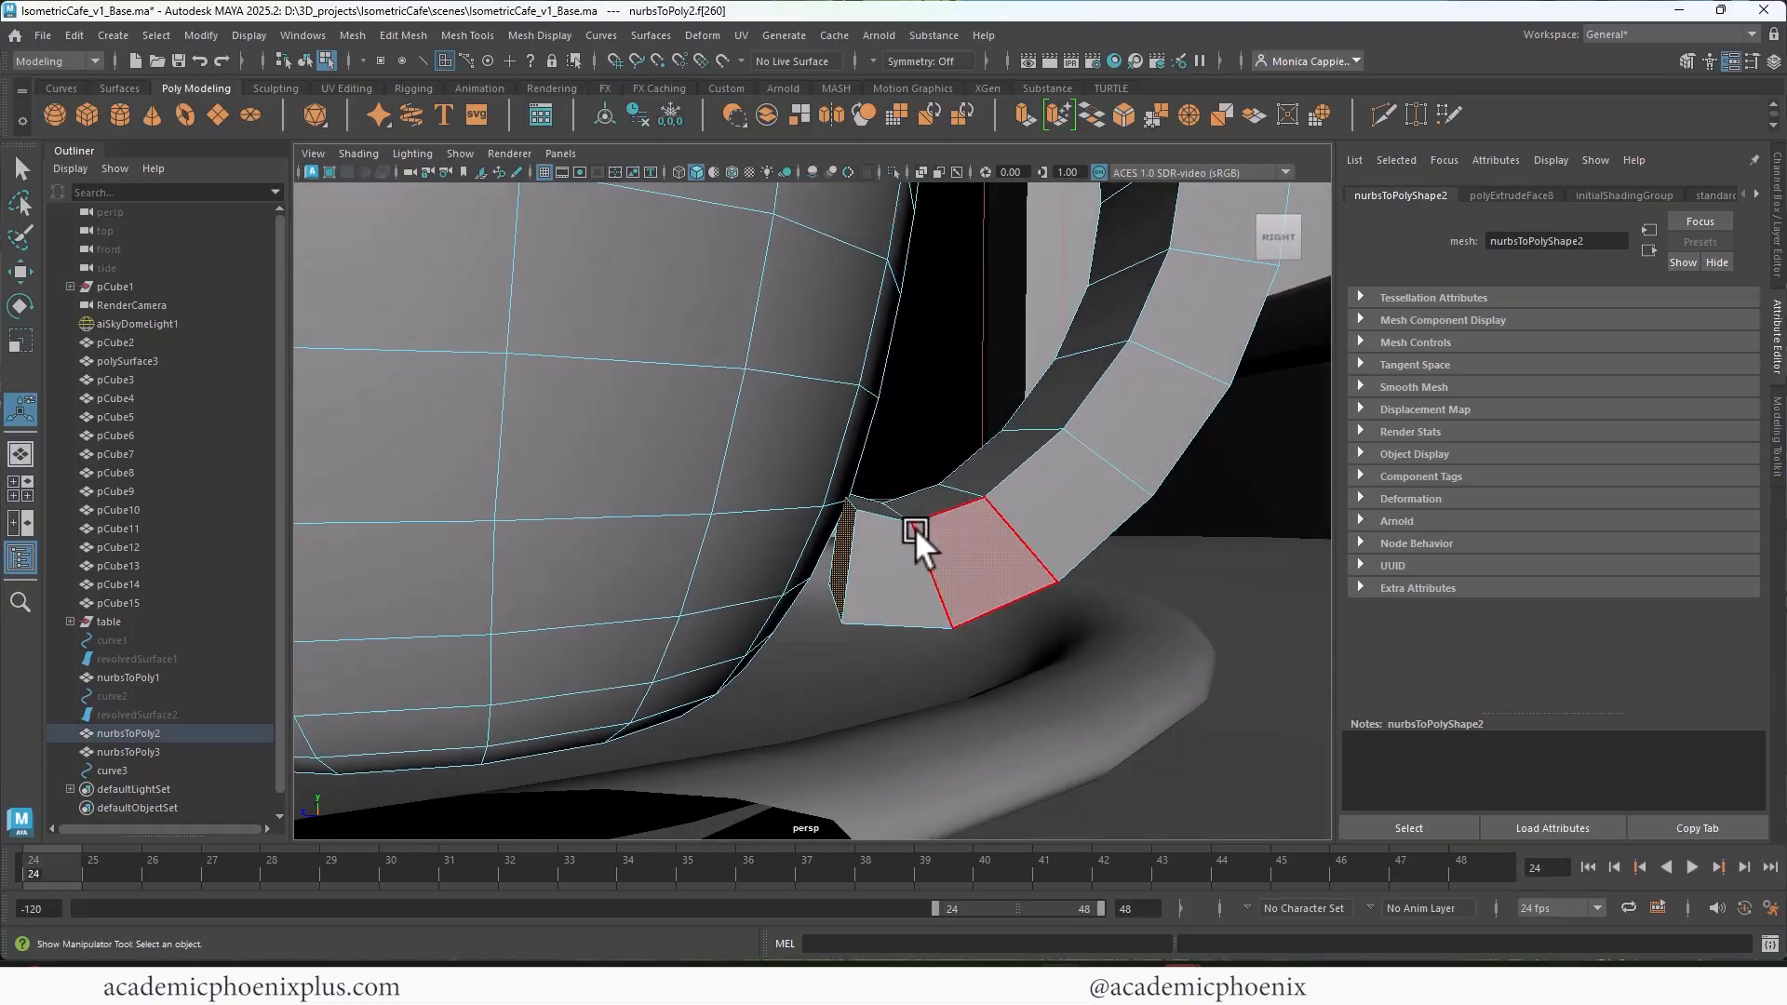
key(Delete)
click(823, 545)
key(Delete)
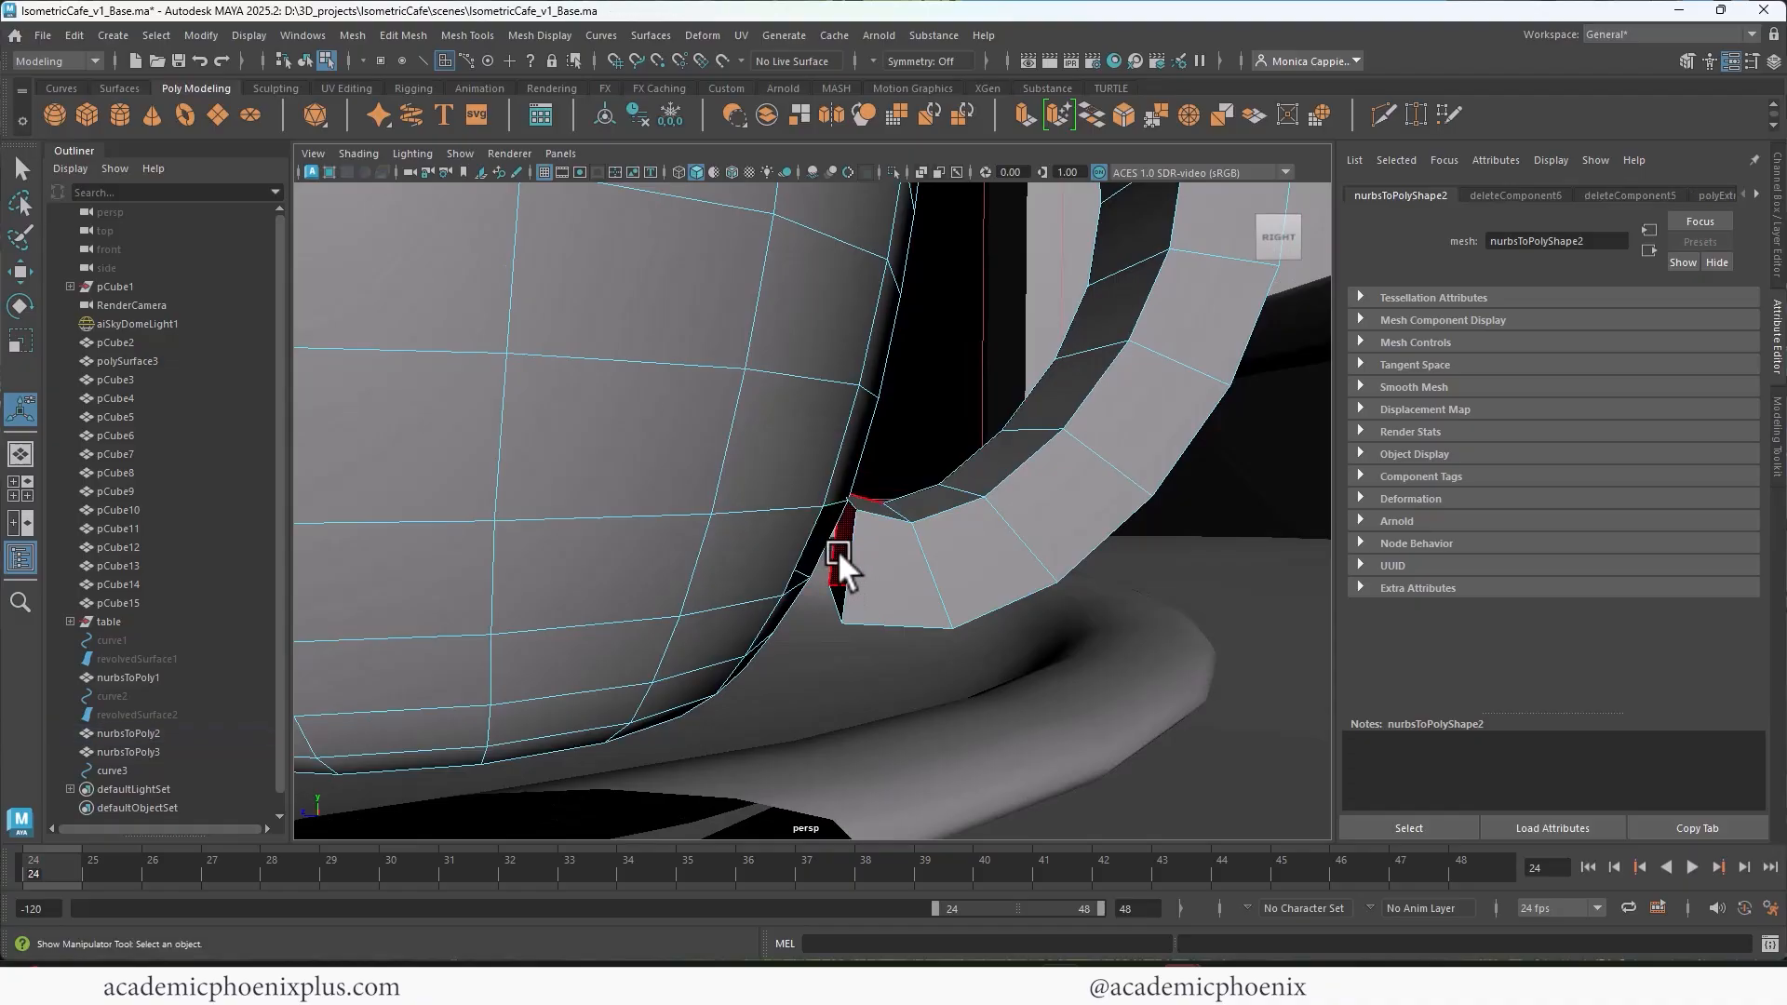
Step: Join the handle's open lower end to the hole in the cup wall by merging the corner vertices with Target Weld
click(467, 36)
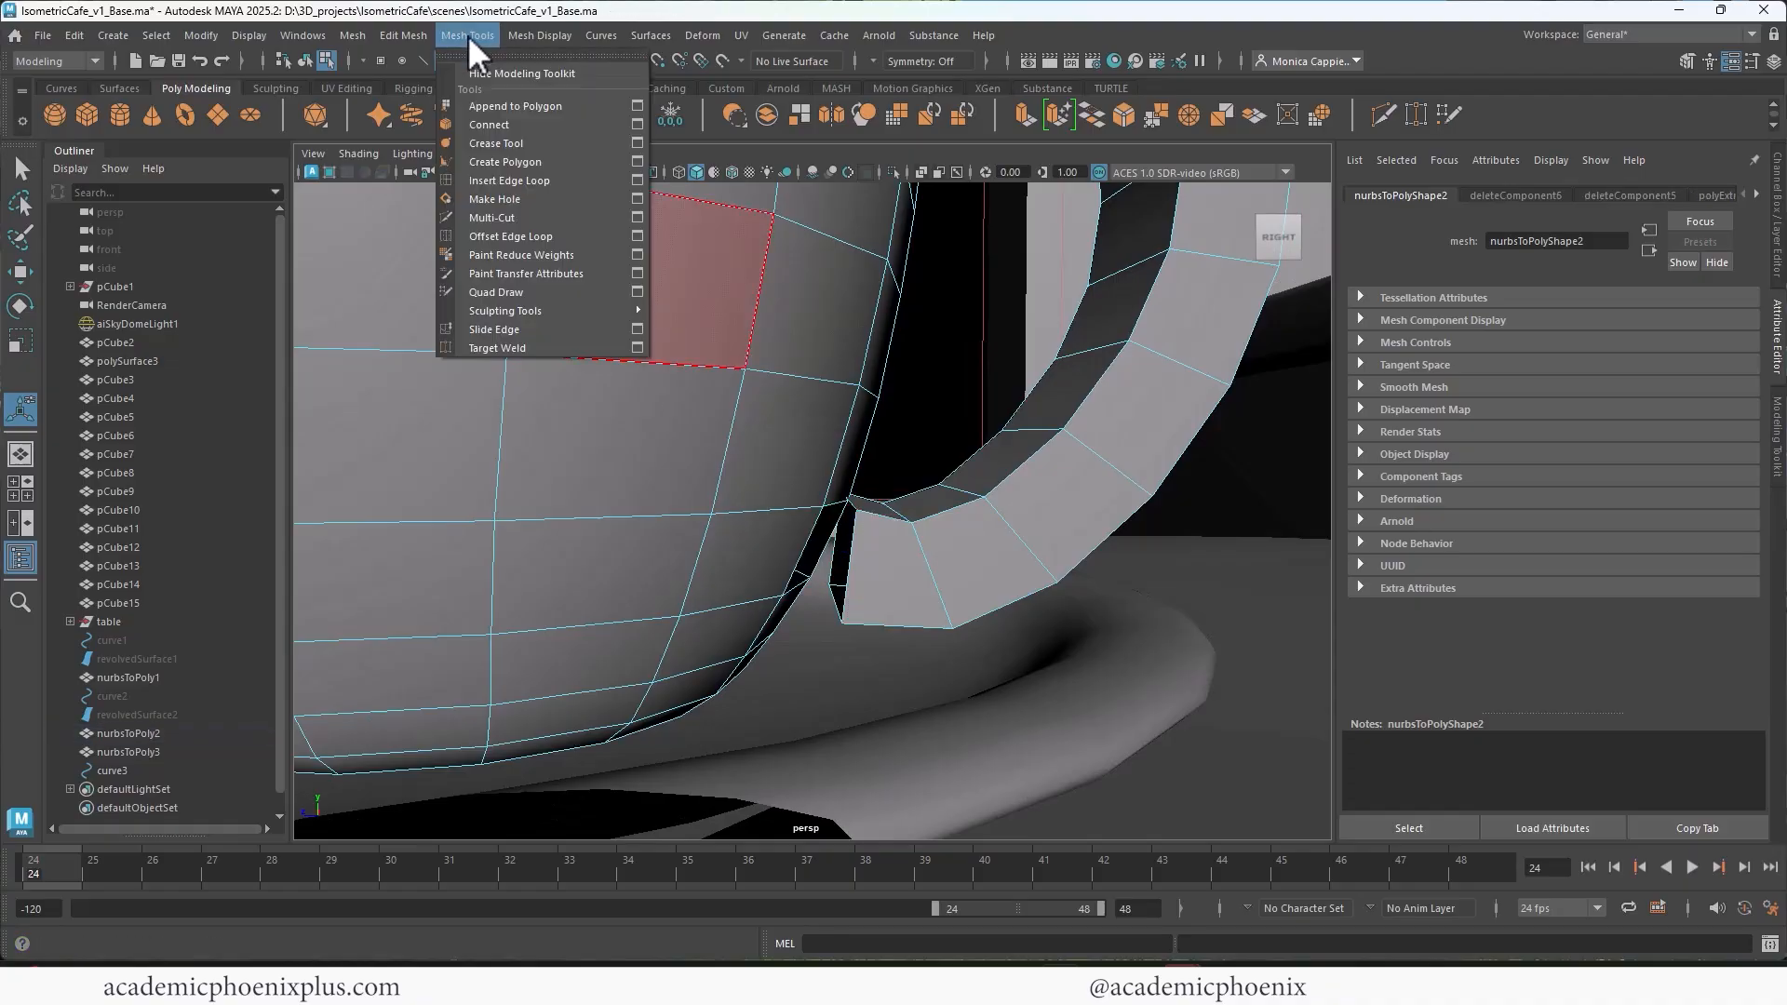
click(527, 346)
alt+drag(559, 398, 855, 482)
alt+drag(929, 586, 823, 554)
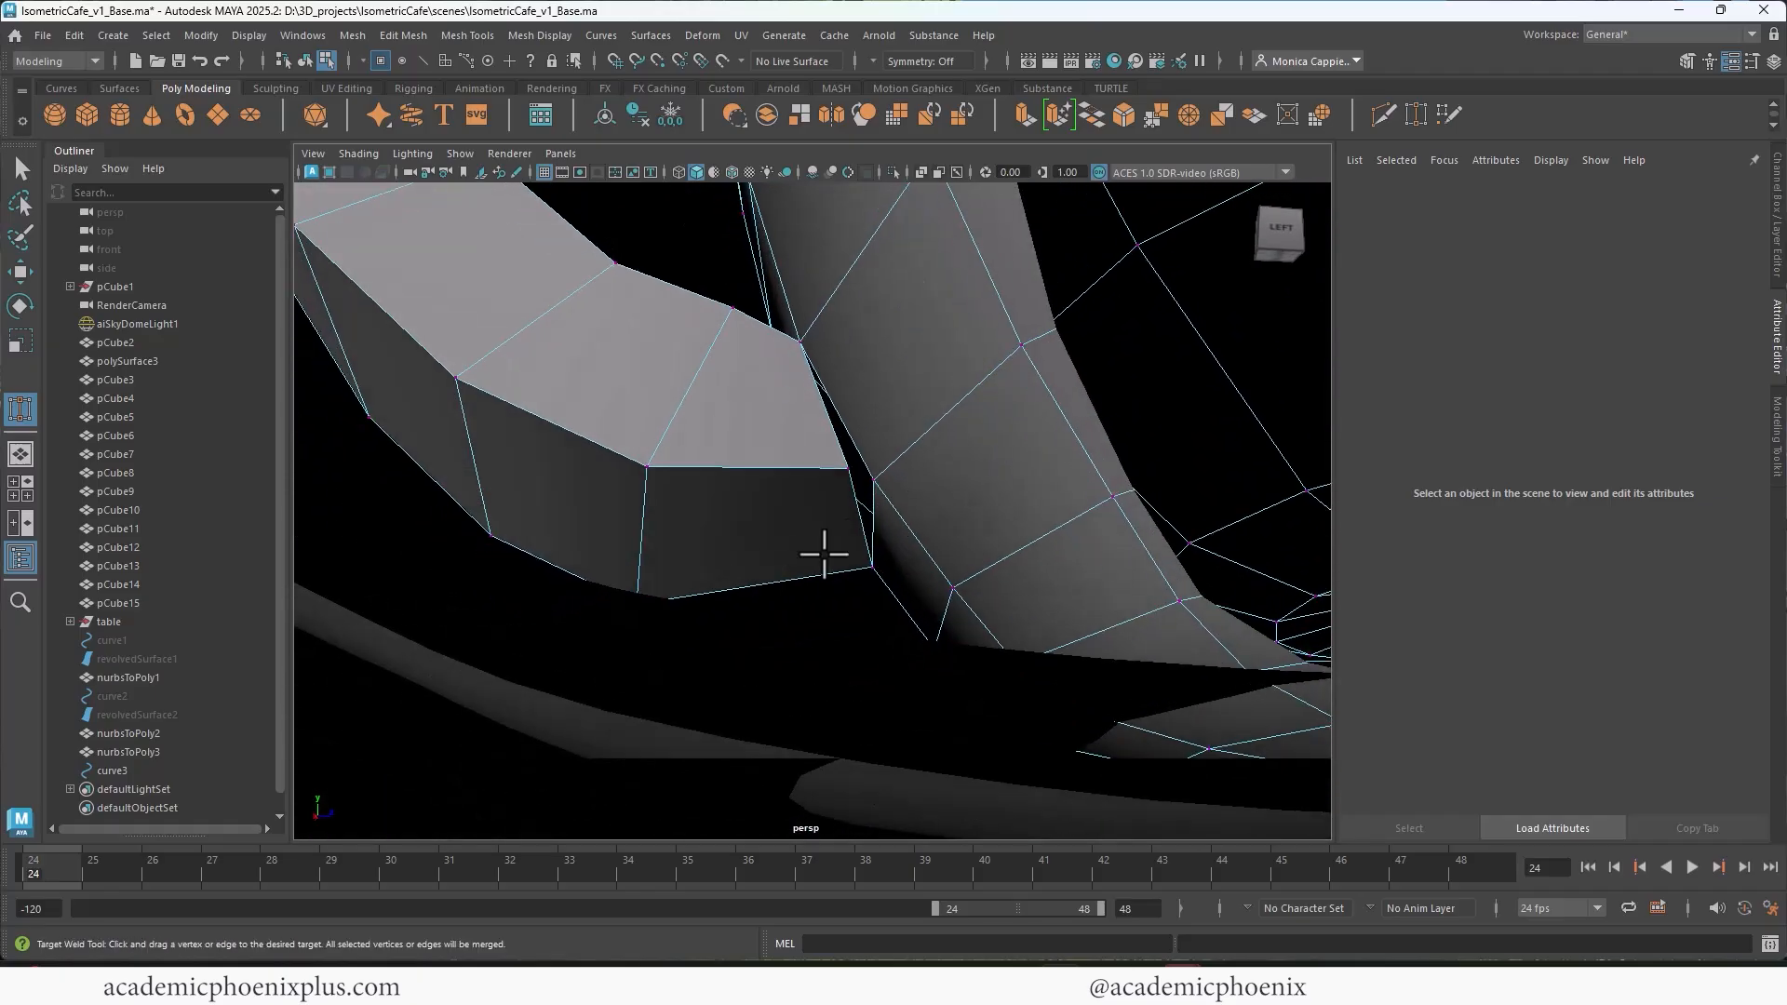
alt+drag(958, 527, 1043, 531)
right_drag(791, 451, 885, 377)
Step: Turn on smooth preview for the cup with its welded handle and leave component editing
key(3)
key(q)
alt+drag(1042, 492, 773, 407)
right_drag(772, 406, 841, 242)
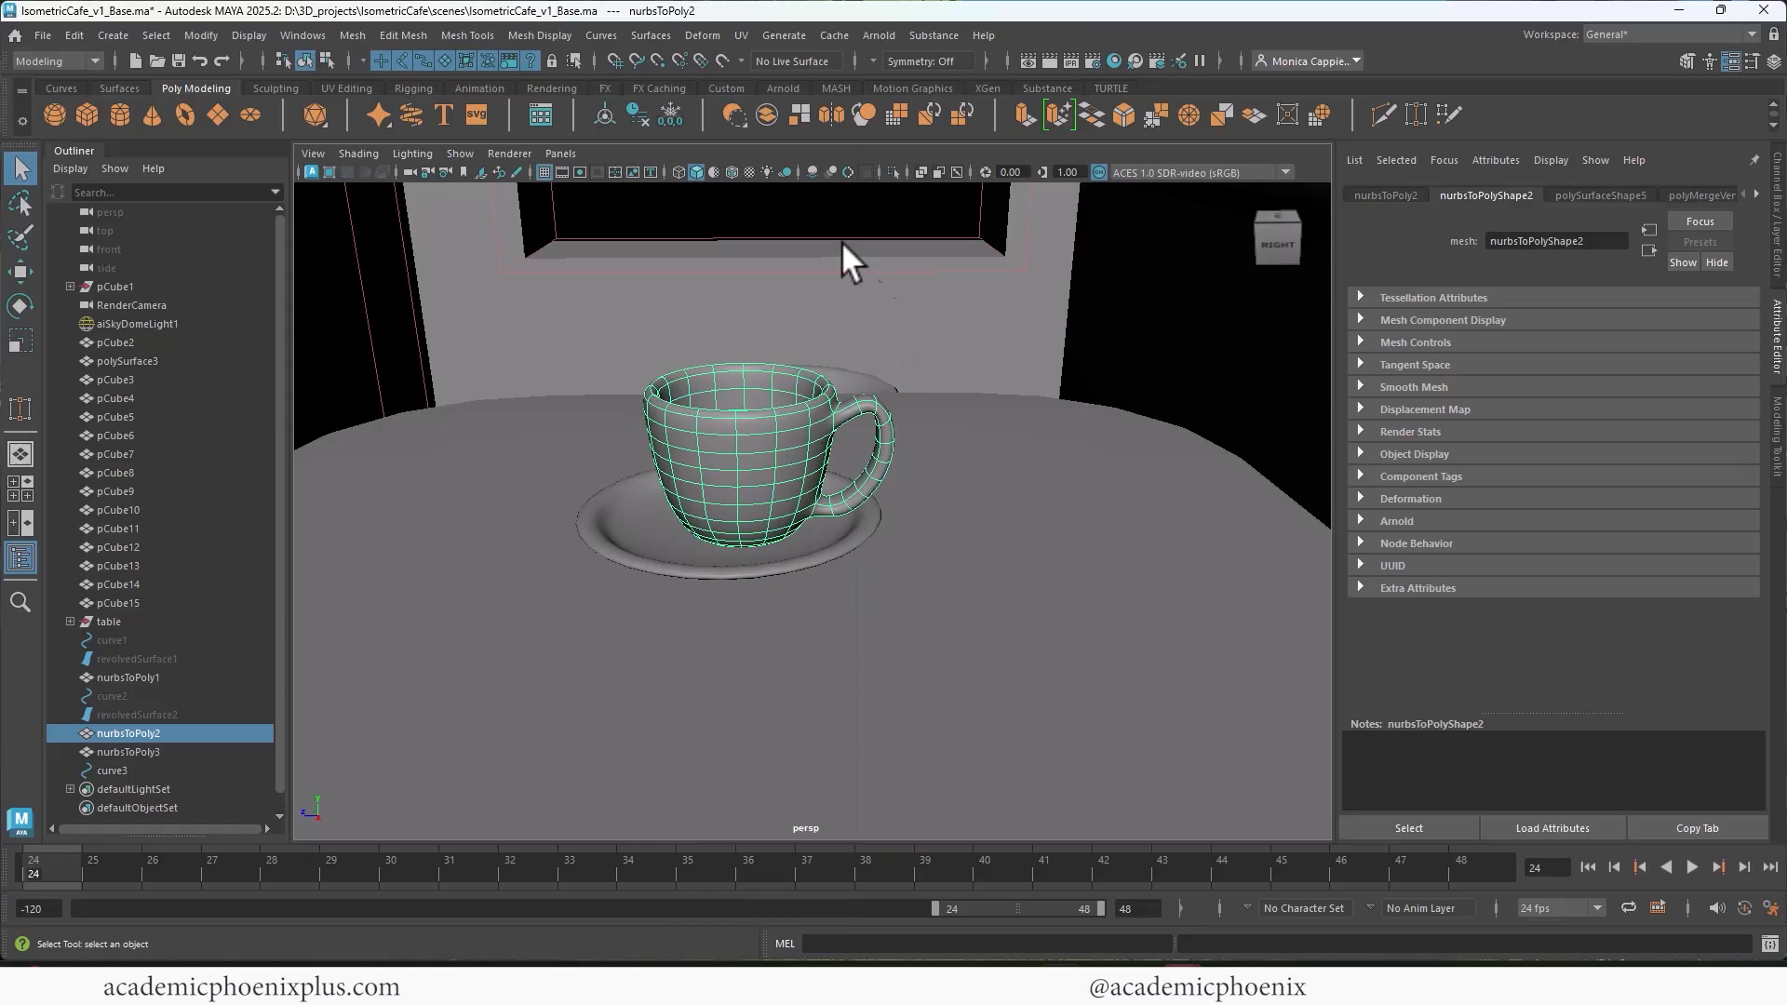
Step: Look through RenderCamera and rotate the cup about its vertical axis so the handle faces the camera
click(557, 154)
mouse_move(665, 210)
click(787, 212)
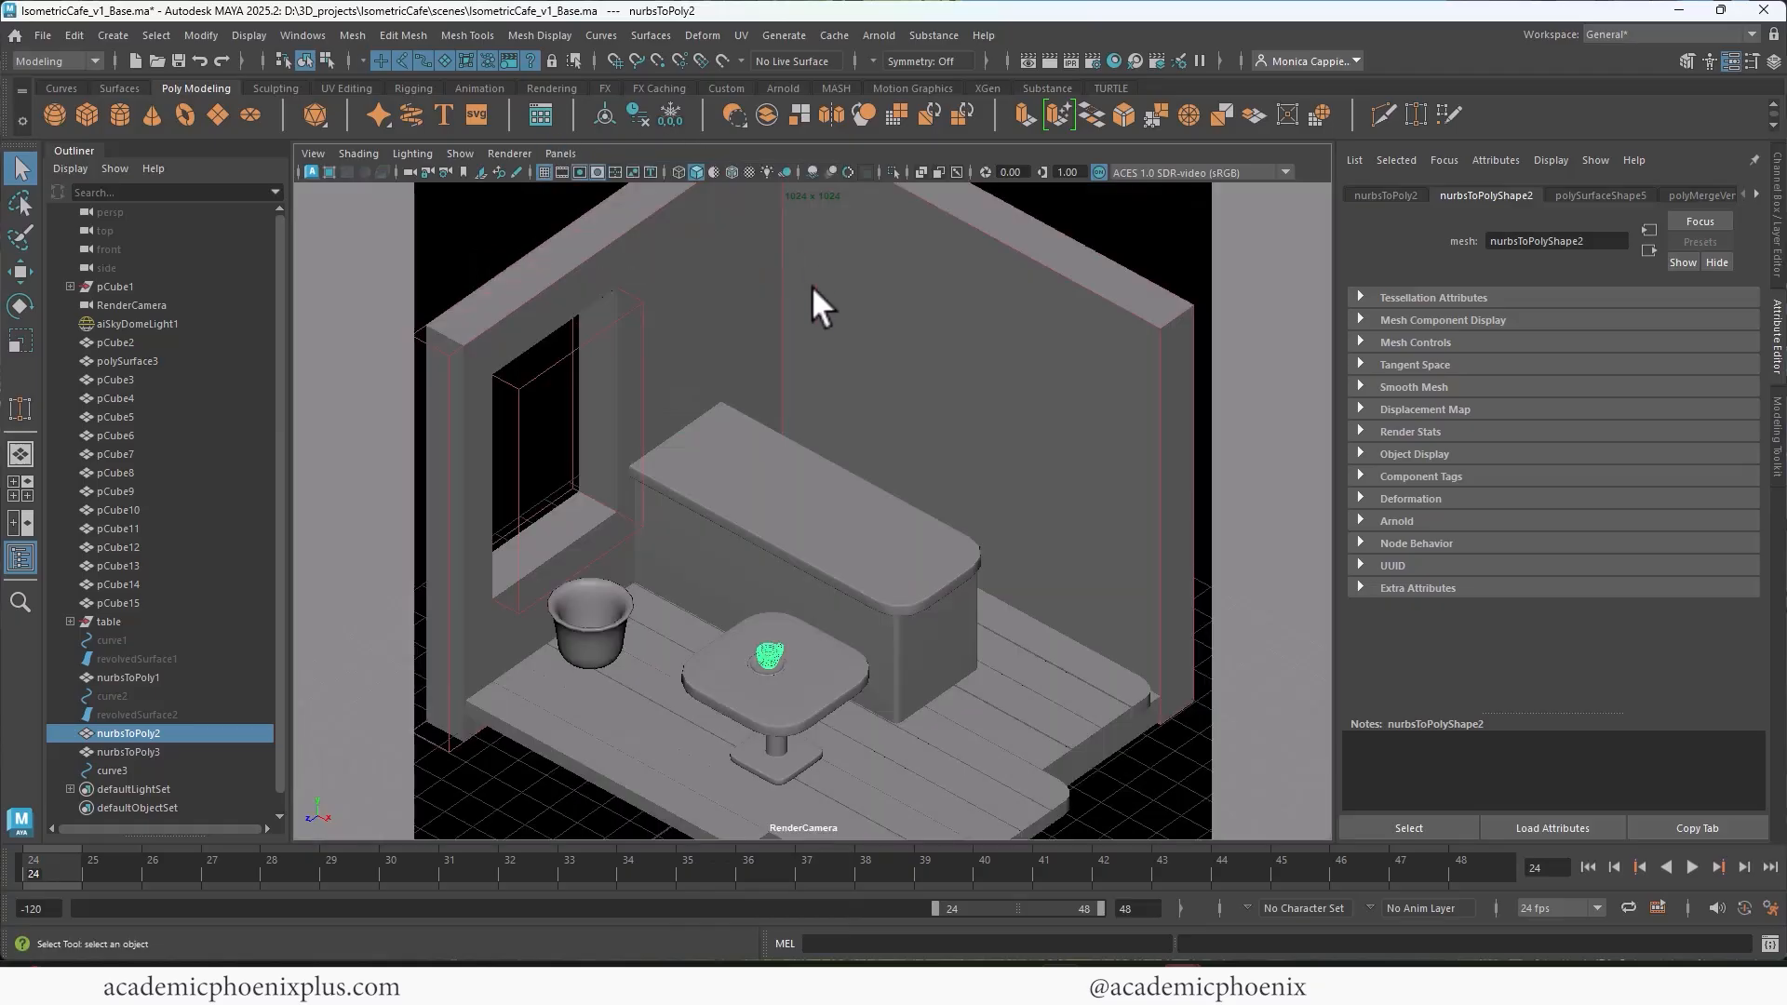
key(e)
drag(780, 706, 832, 691)
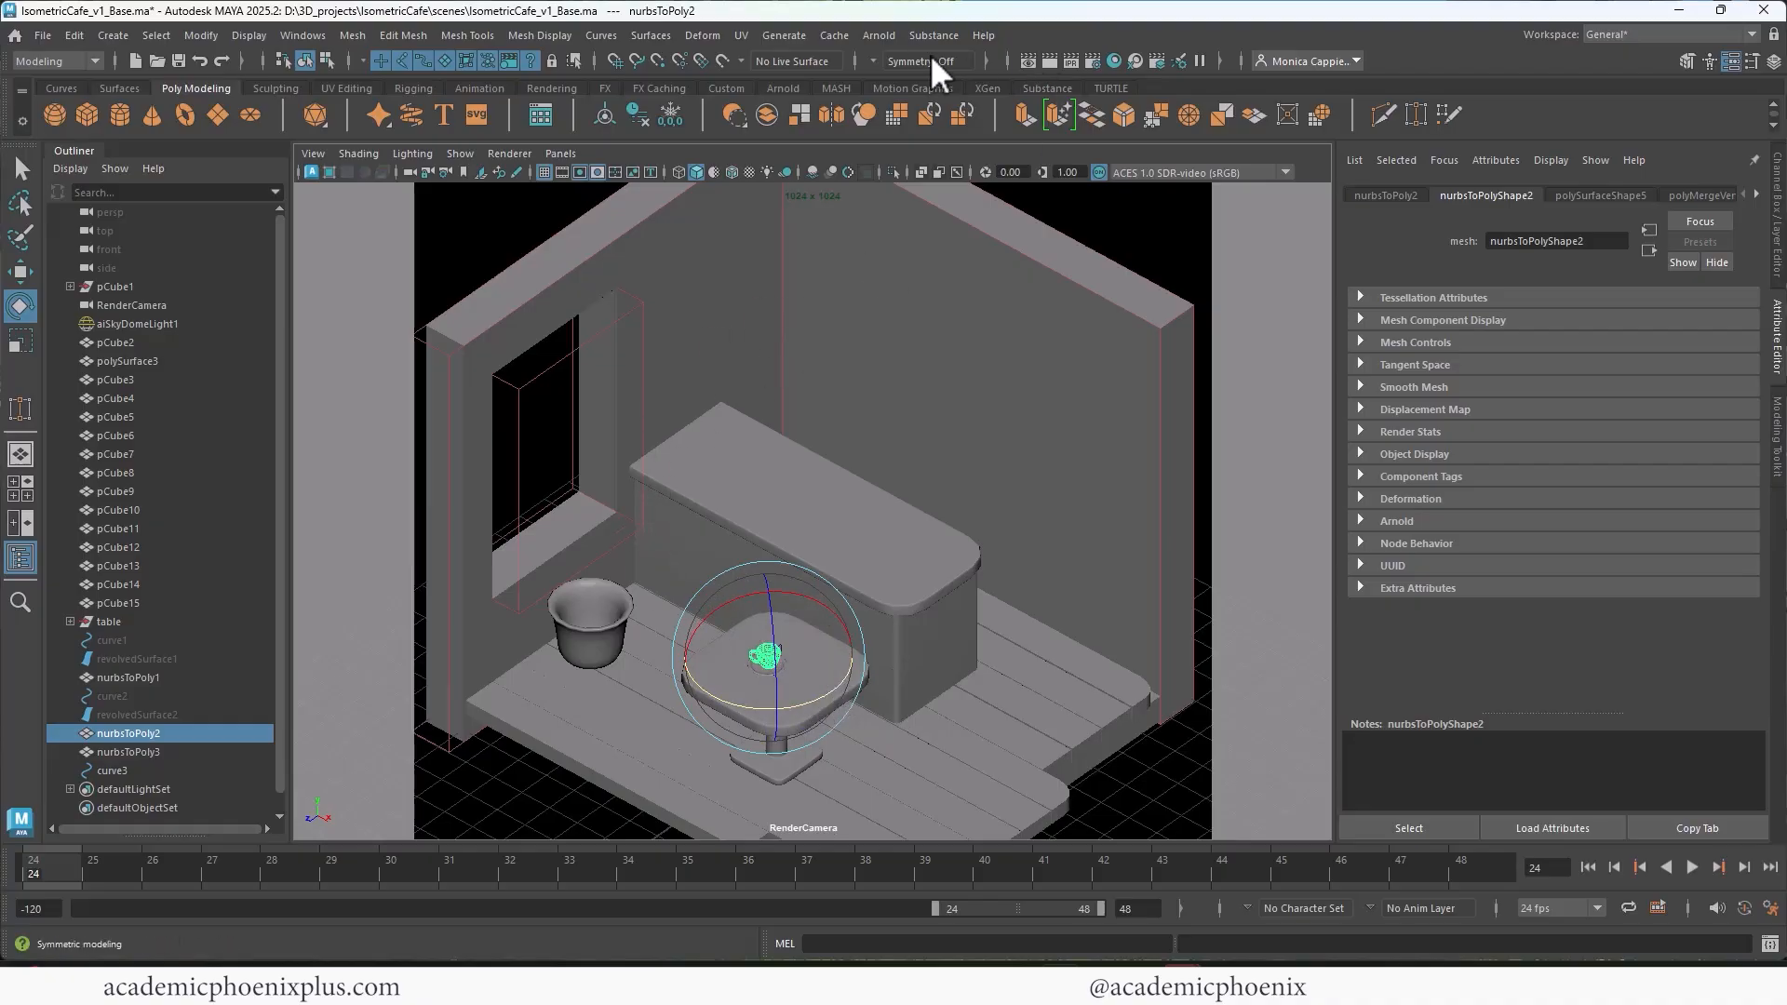
Step: Render the scene from RenderCamera in Arnold RenderView and frame the whole room image
click(1048, 62)
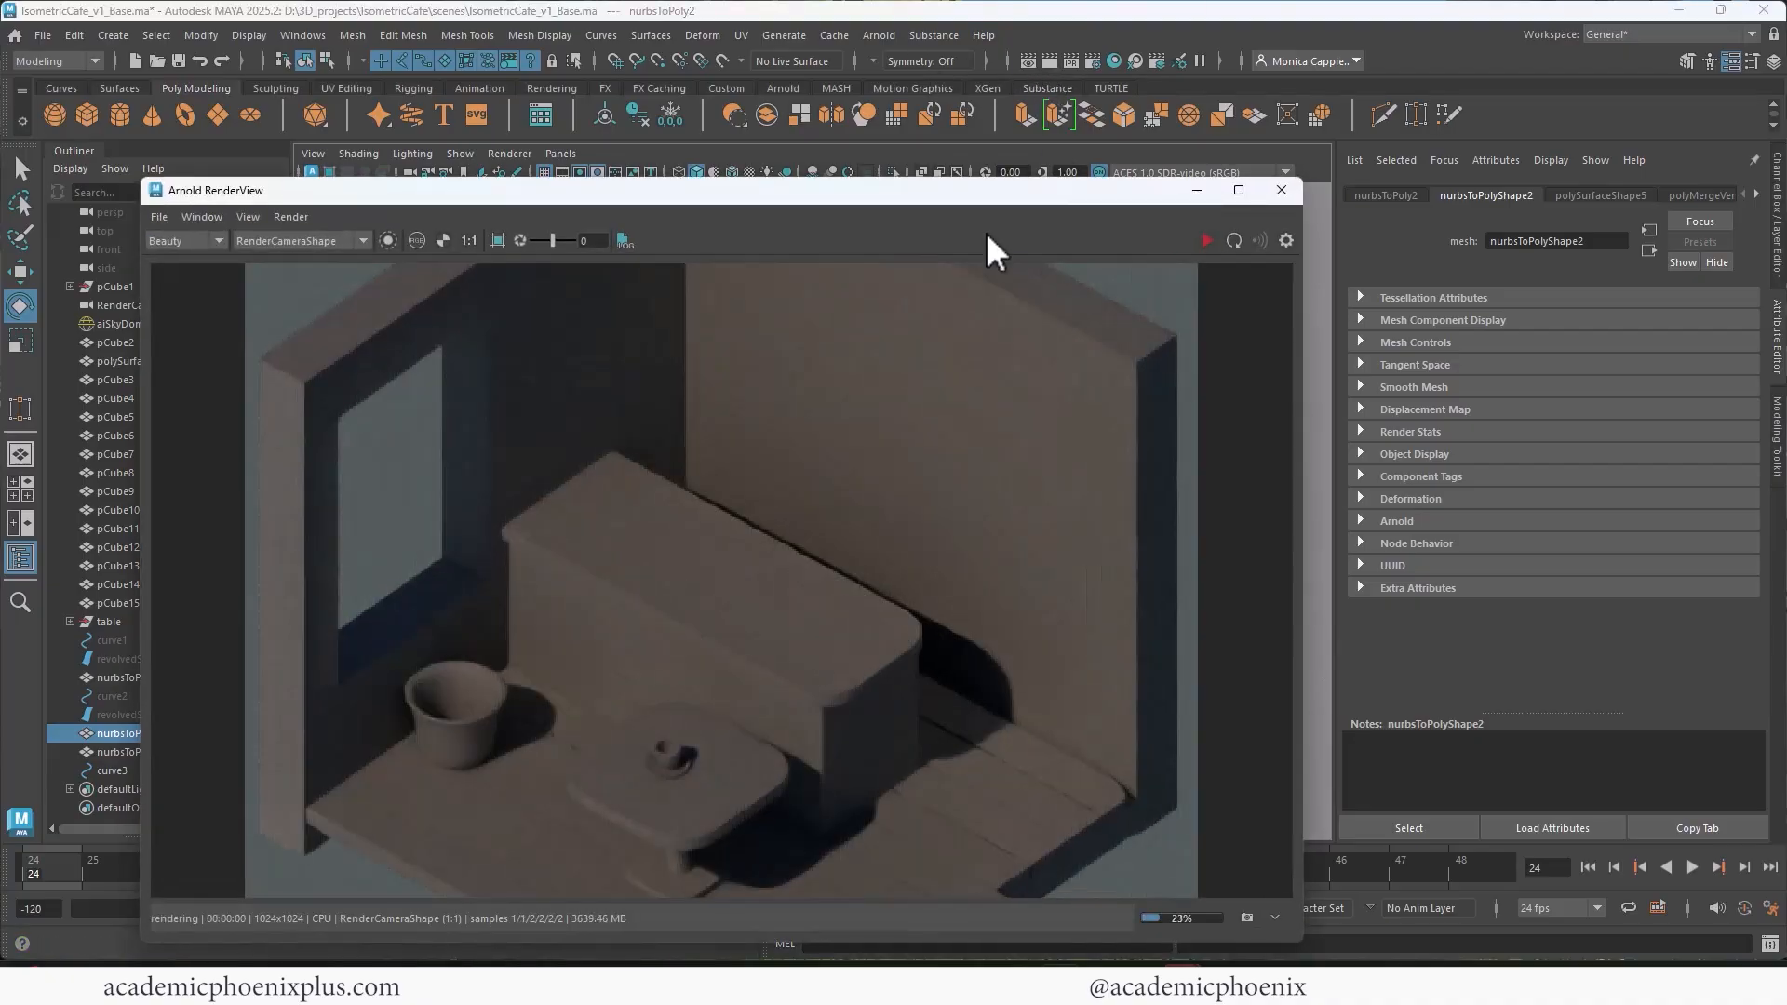
alt+right_drag(951, 566, 417, 511)
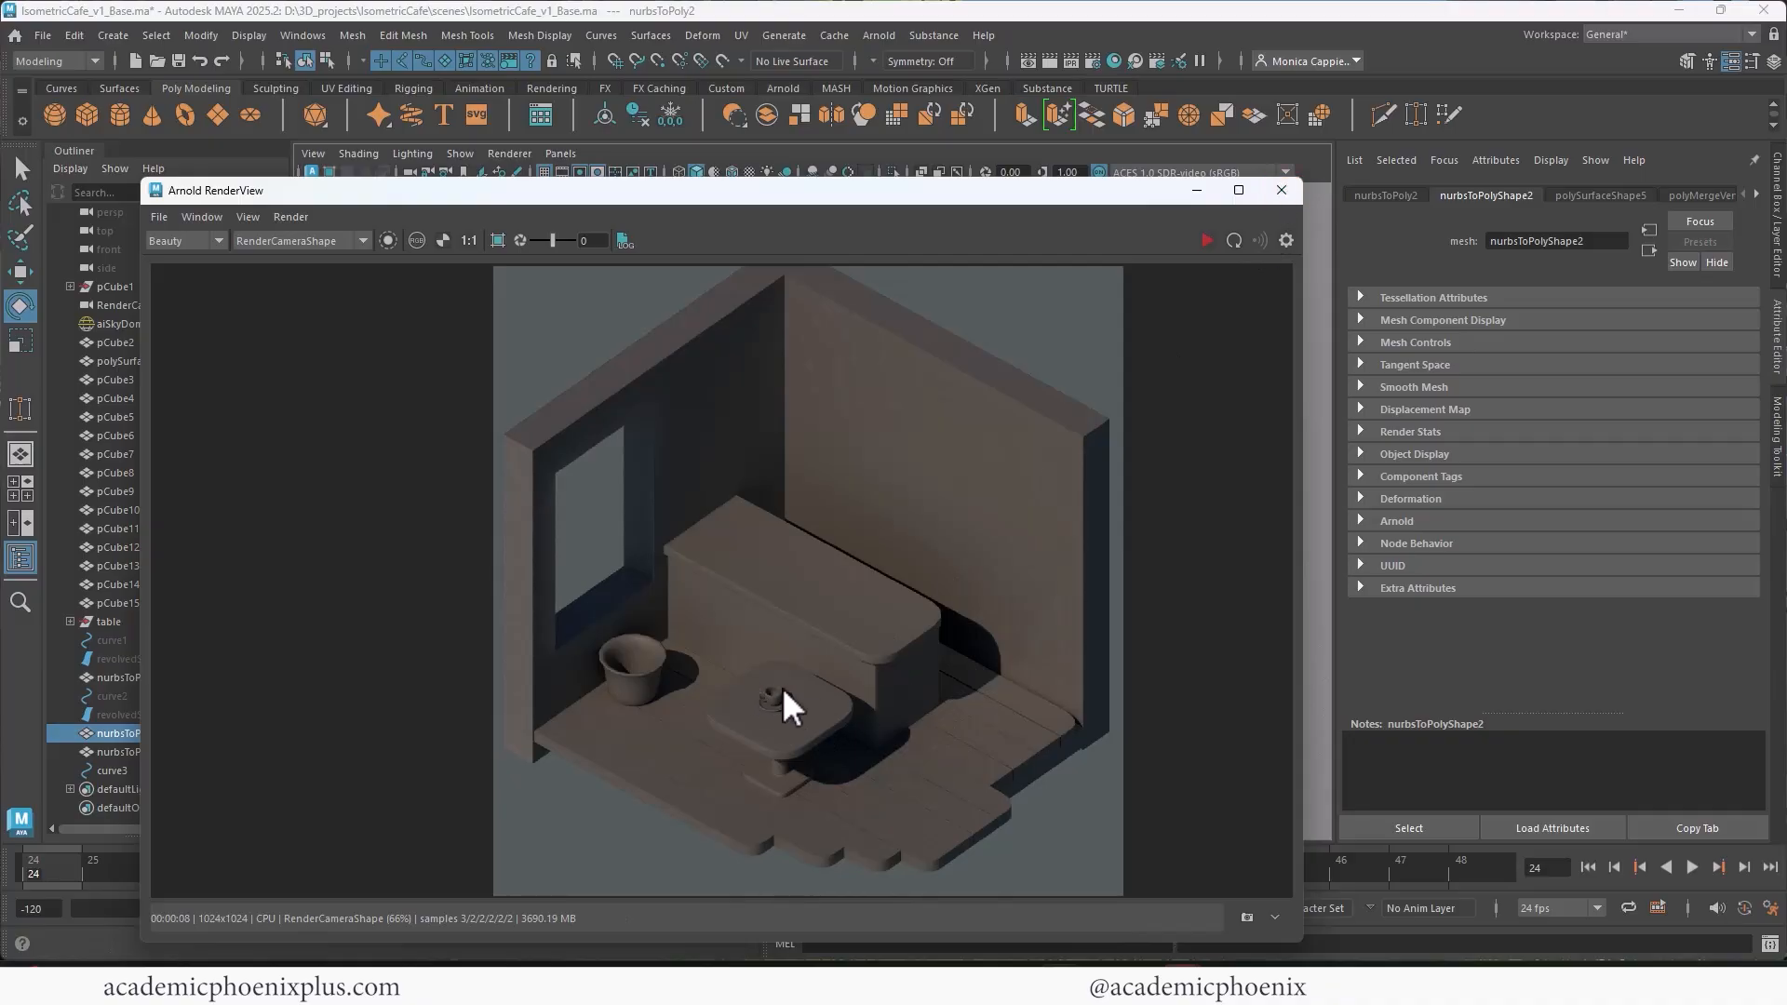
Step: Close the render view and rename the handled cup's mesh nurbsToPoly2 as coffeCup
click(1282, 190)
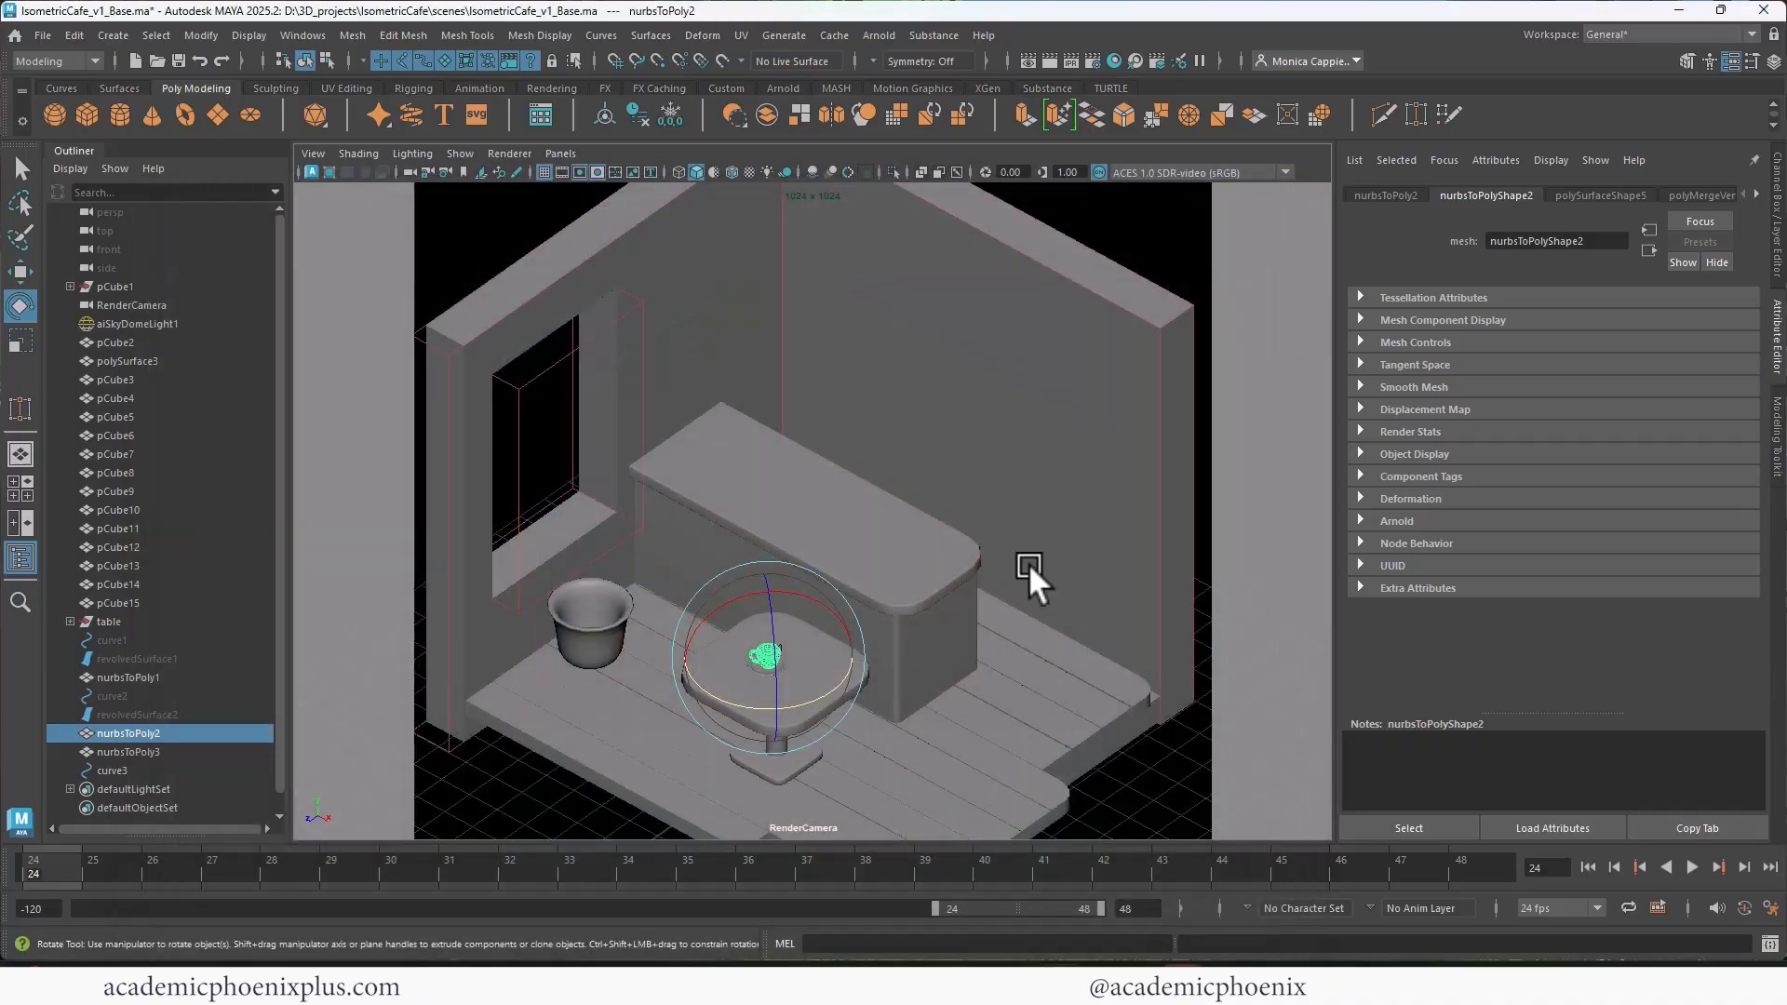
ctrl+click(183, 749)
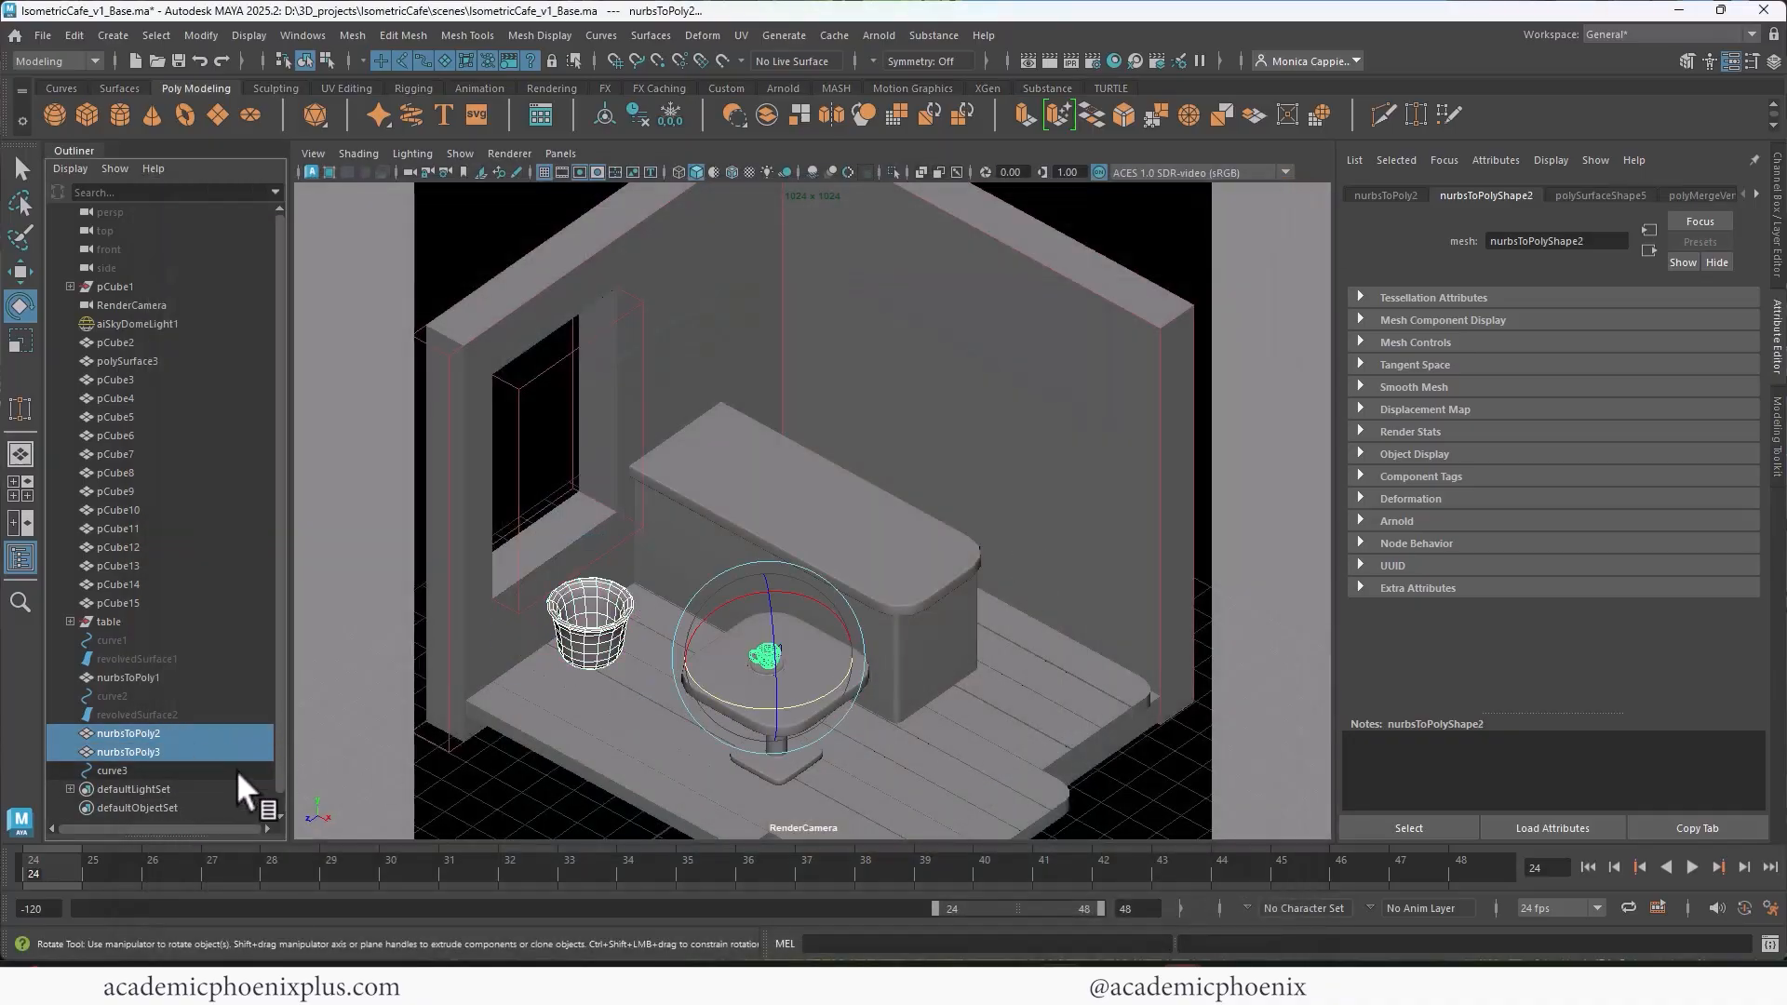
click(1036, 626)
click(773, 679)
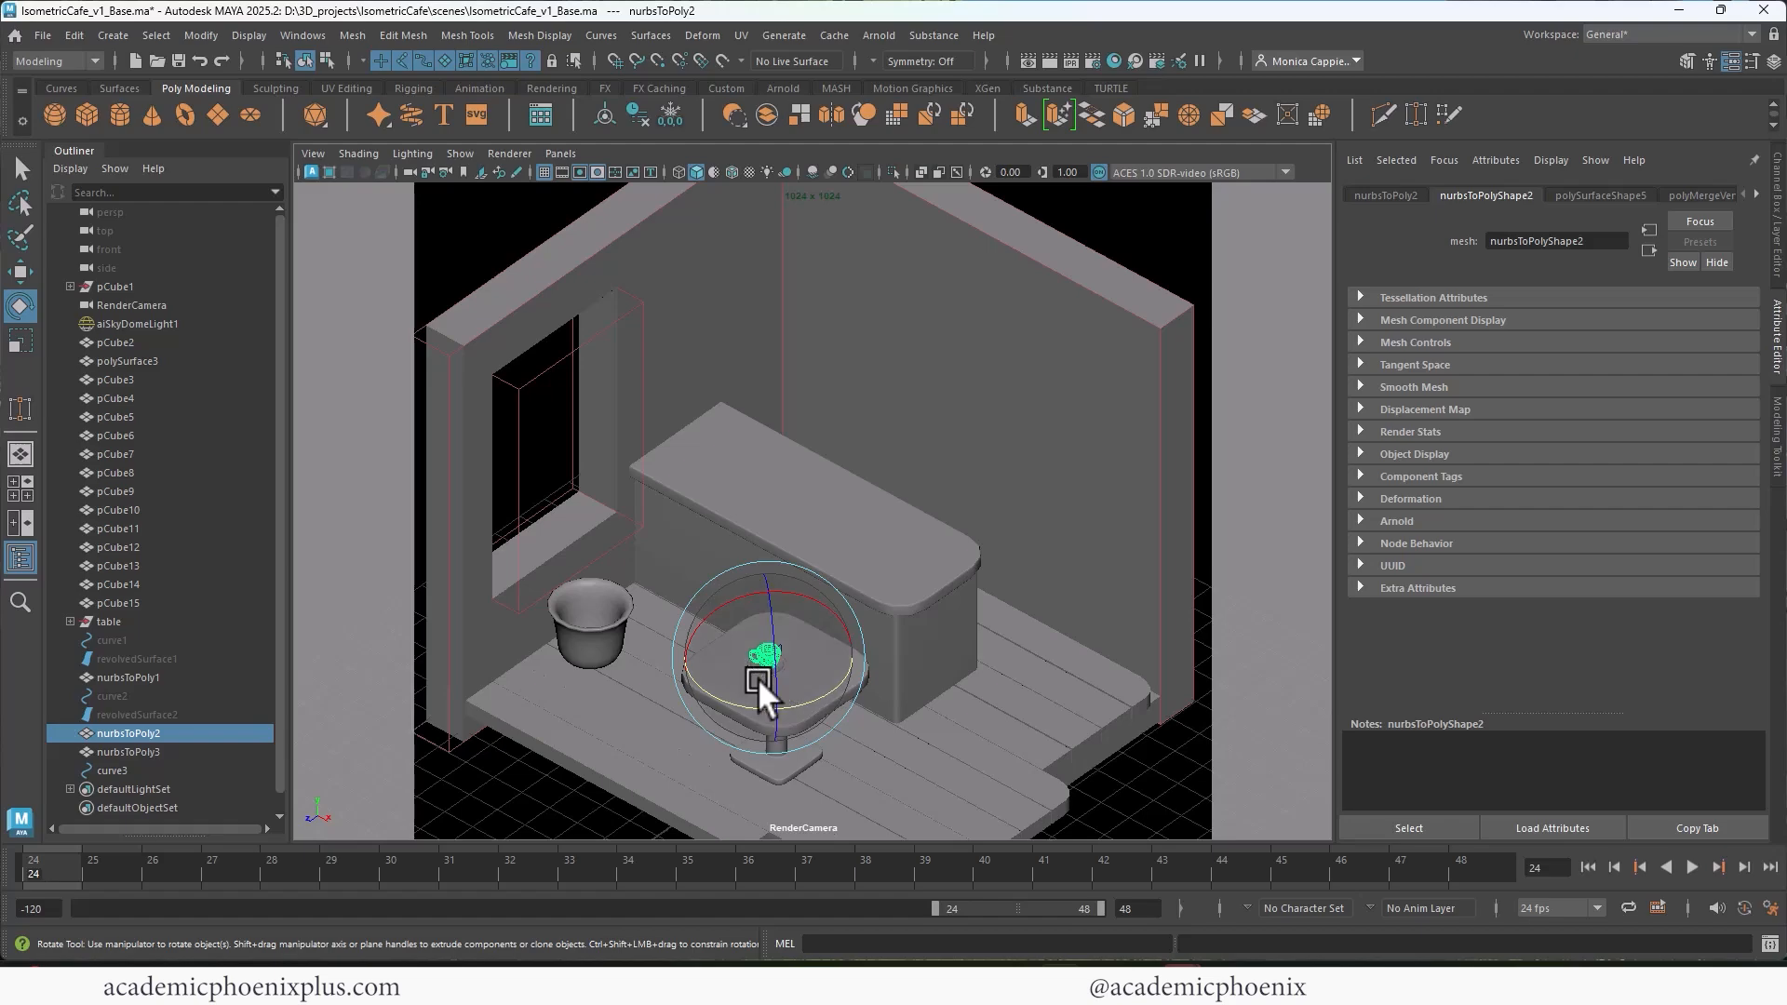
double_click(135, 733)
text(cof)
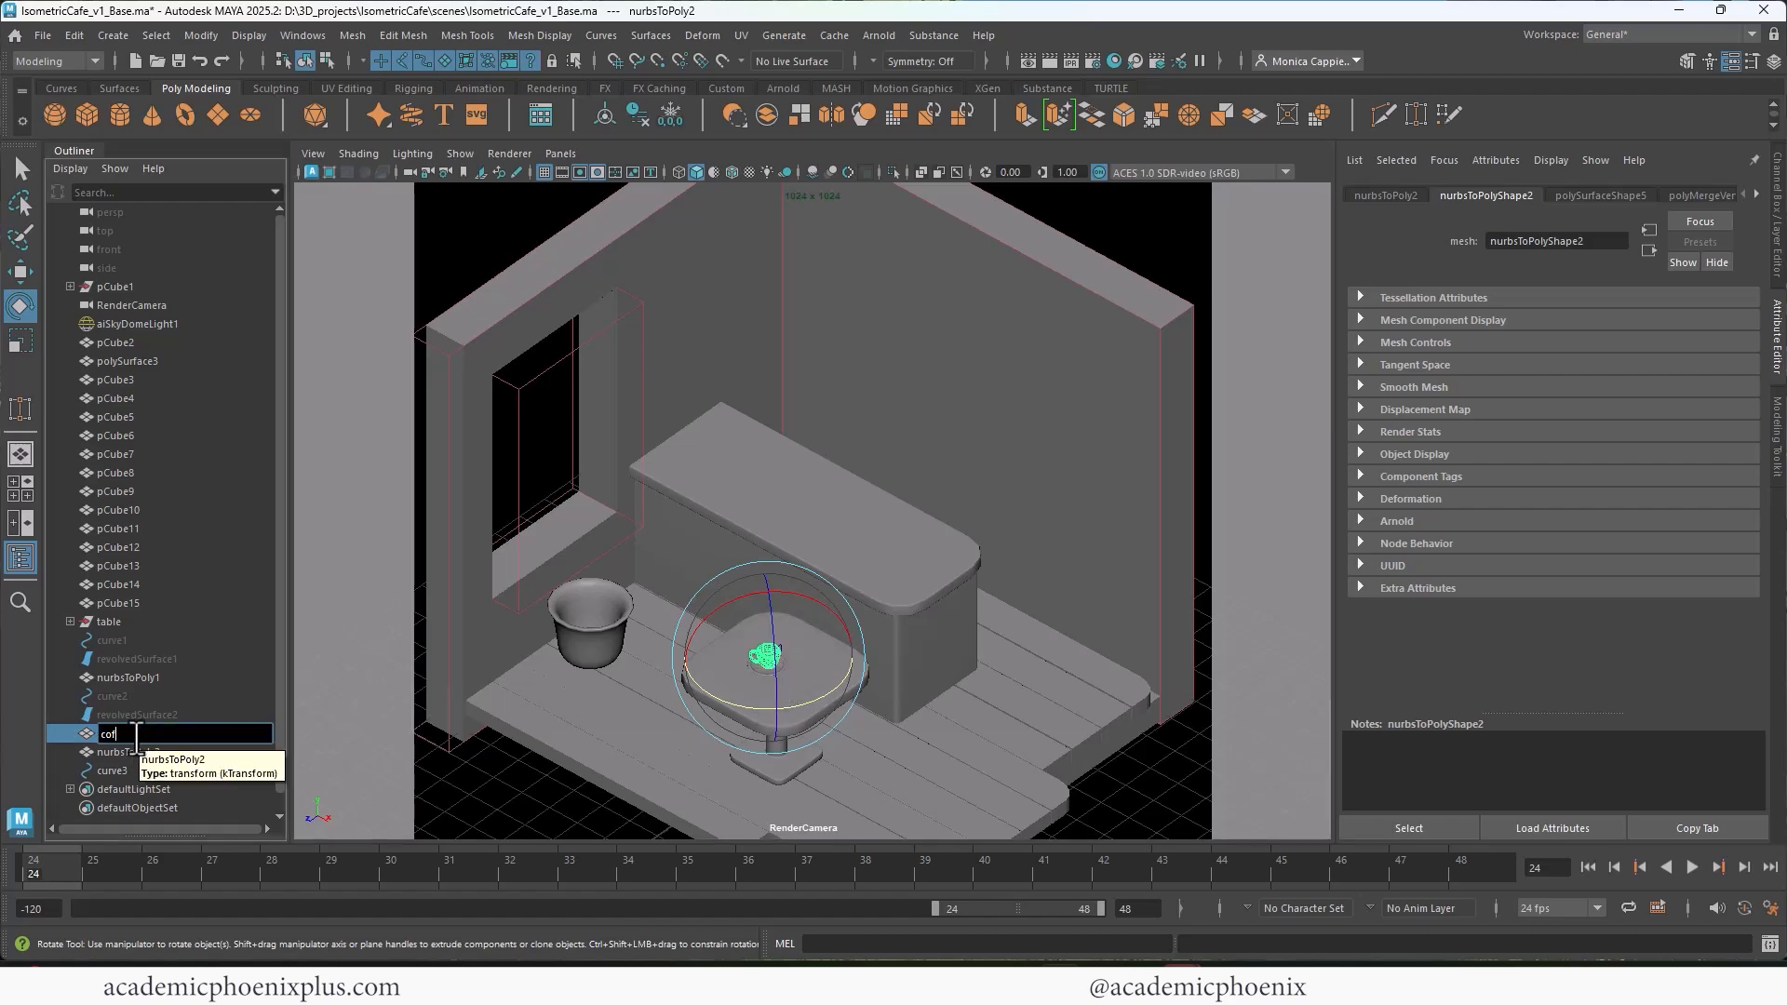
text(feCup)
key(Return)
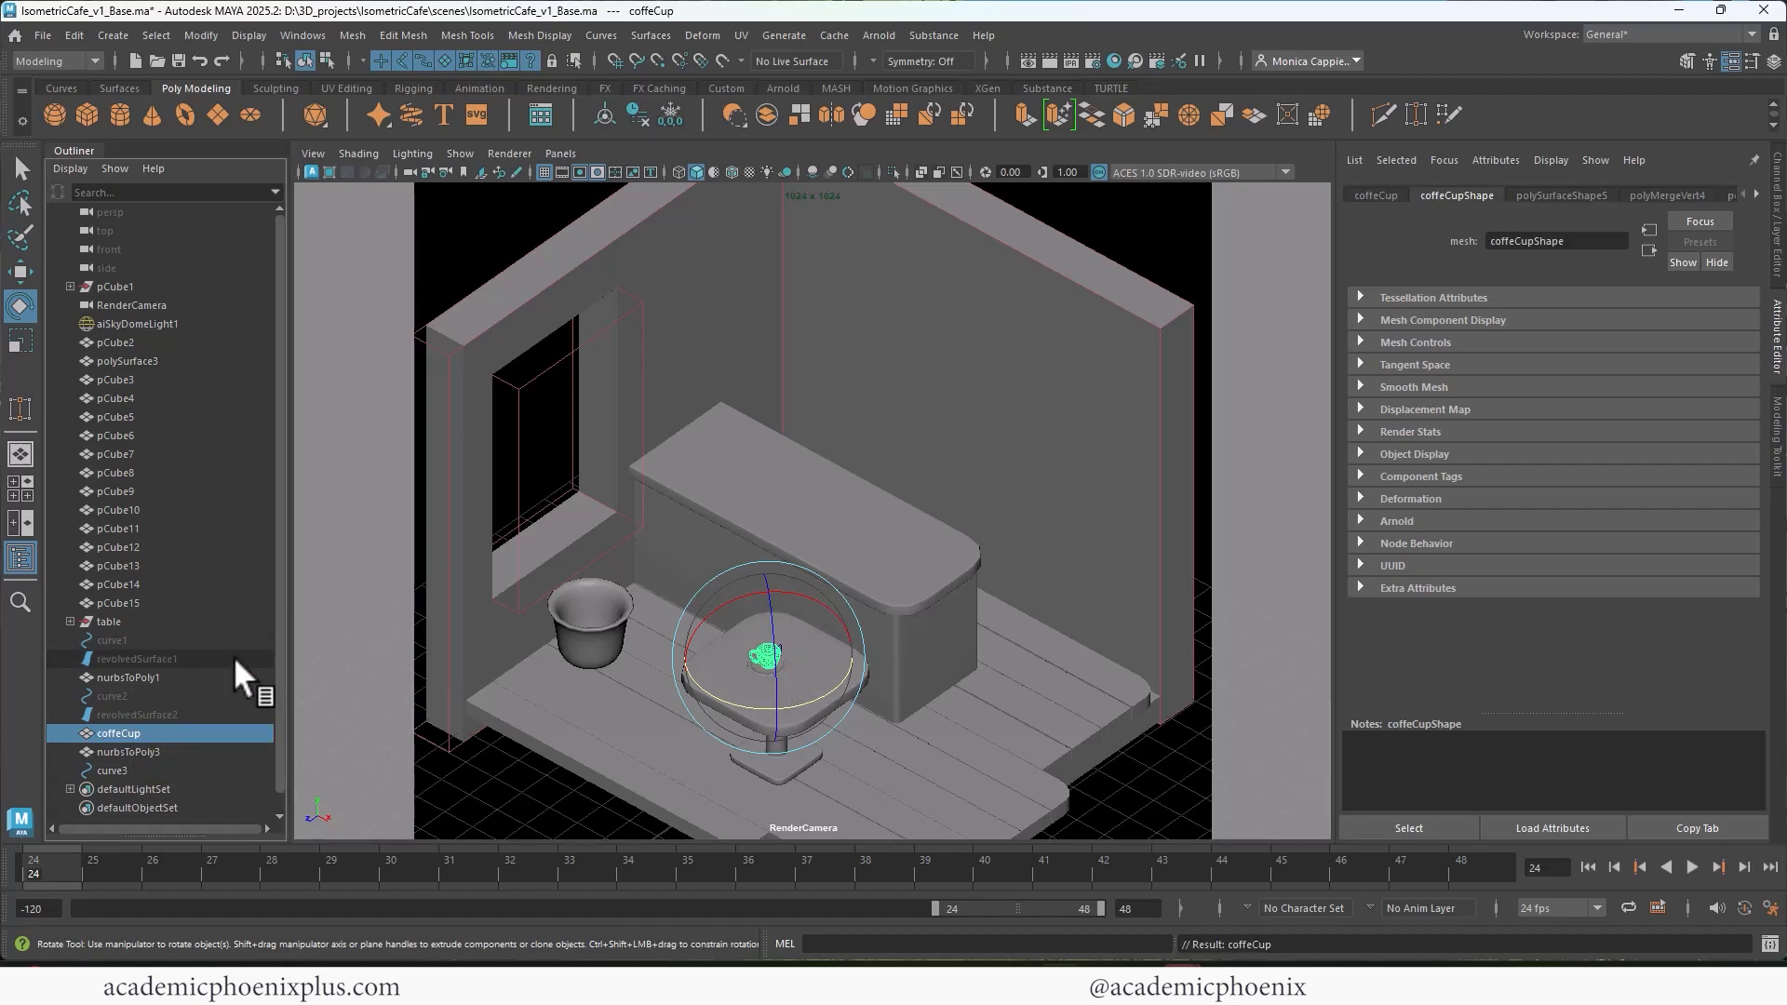
Step: Rename the plate mesh nurbsToPoly1 as plate and group it with the cup
double_click(134, 672)
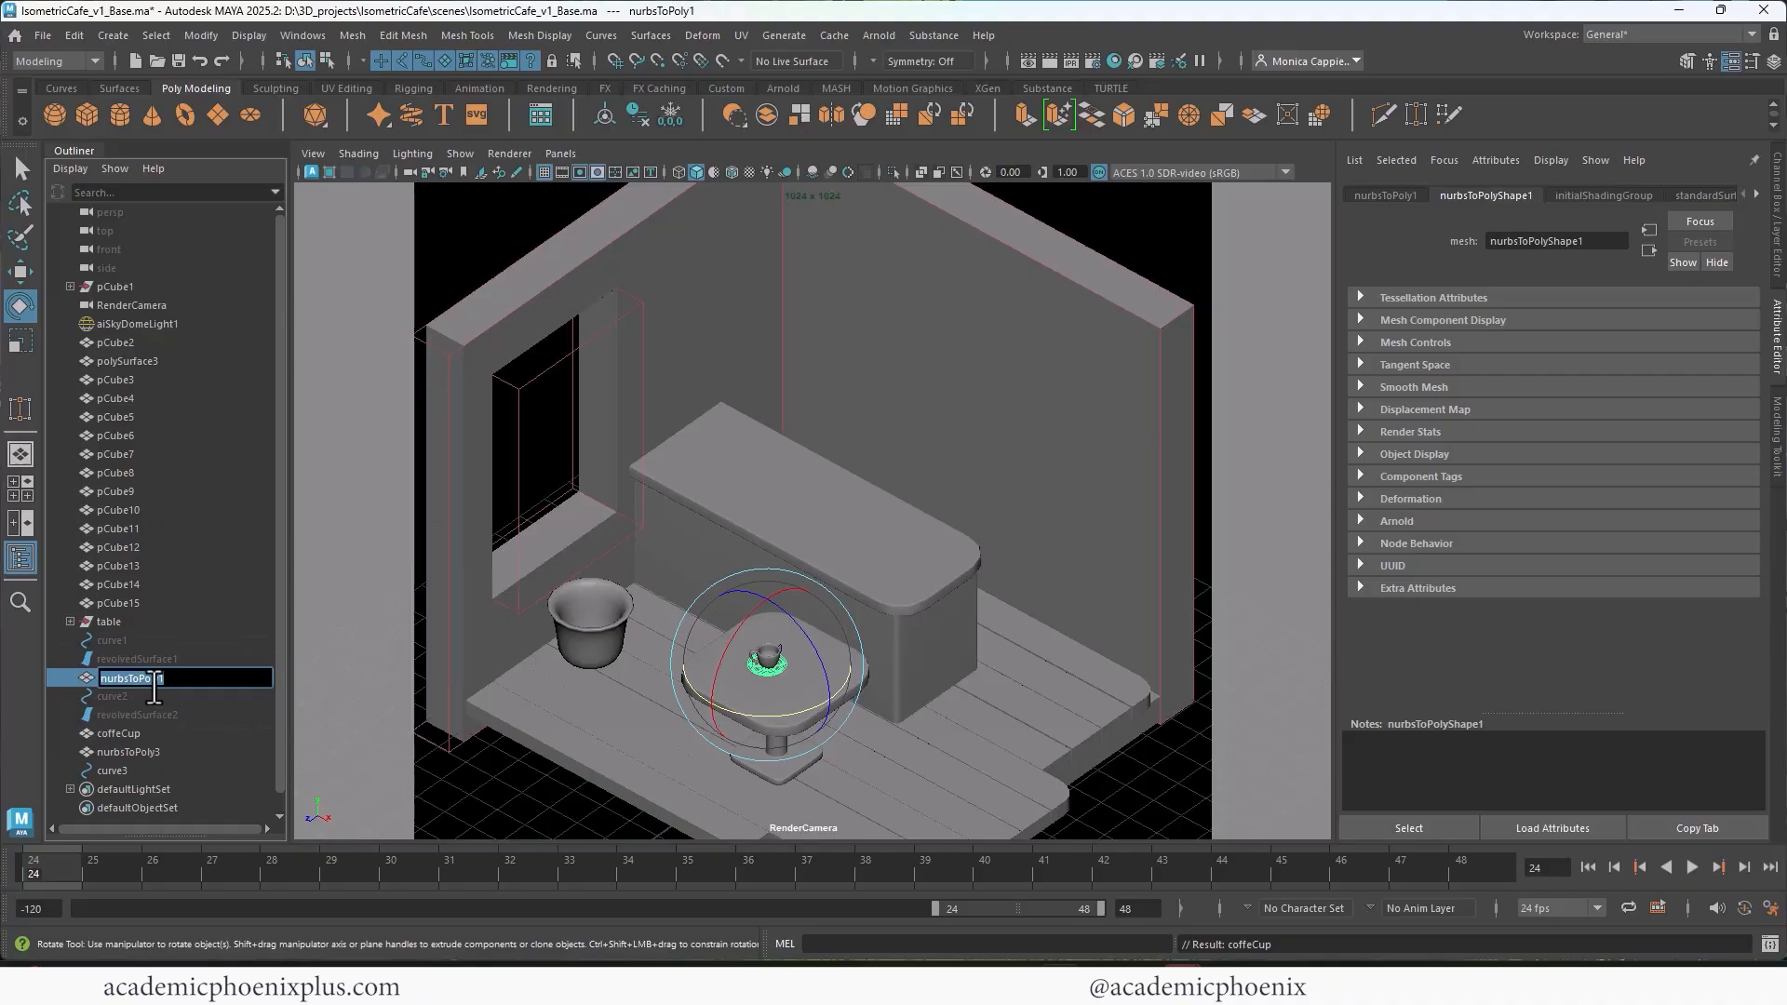
text(plate)
key(Return)
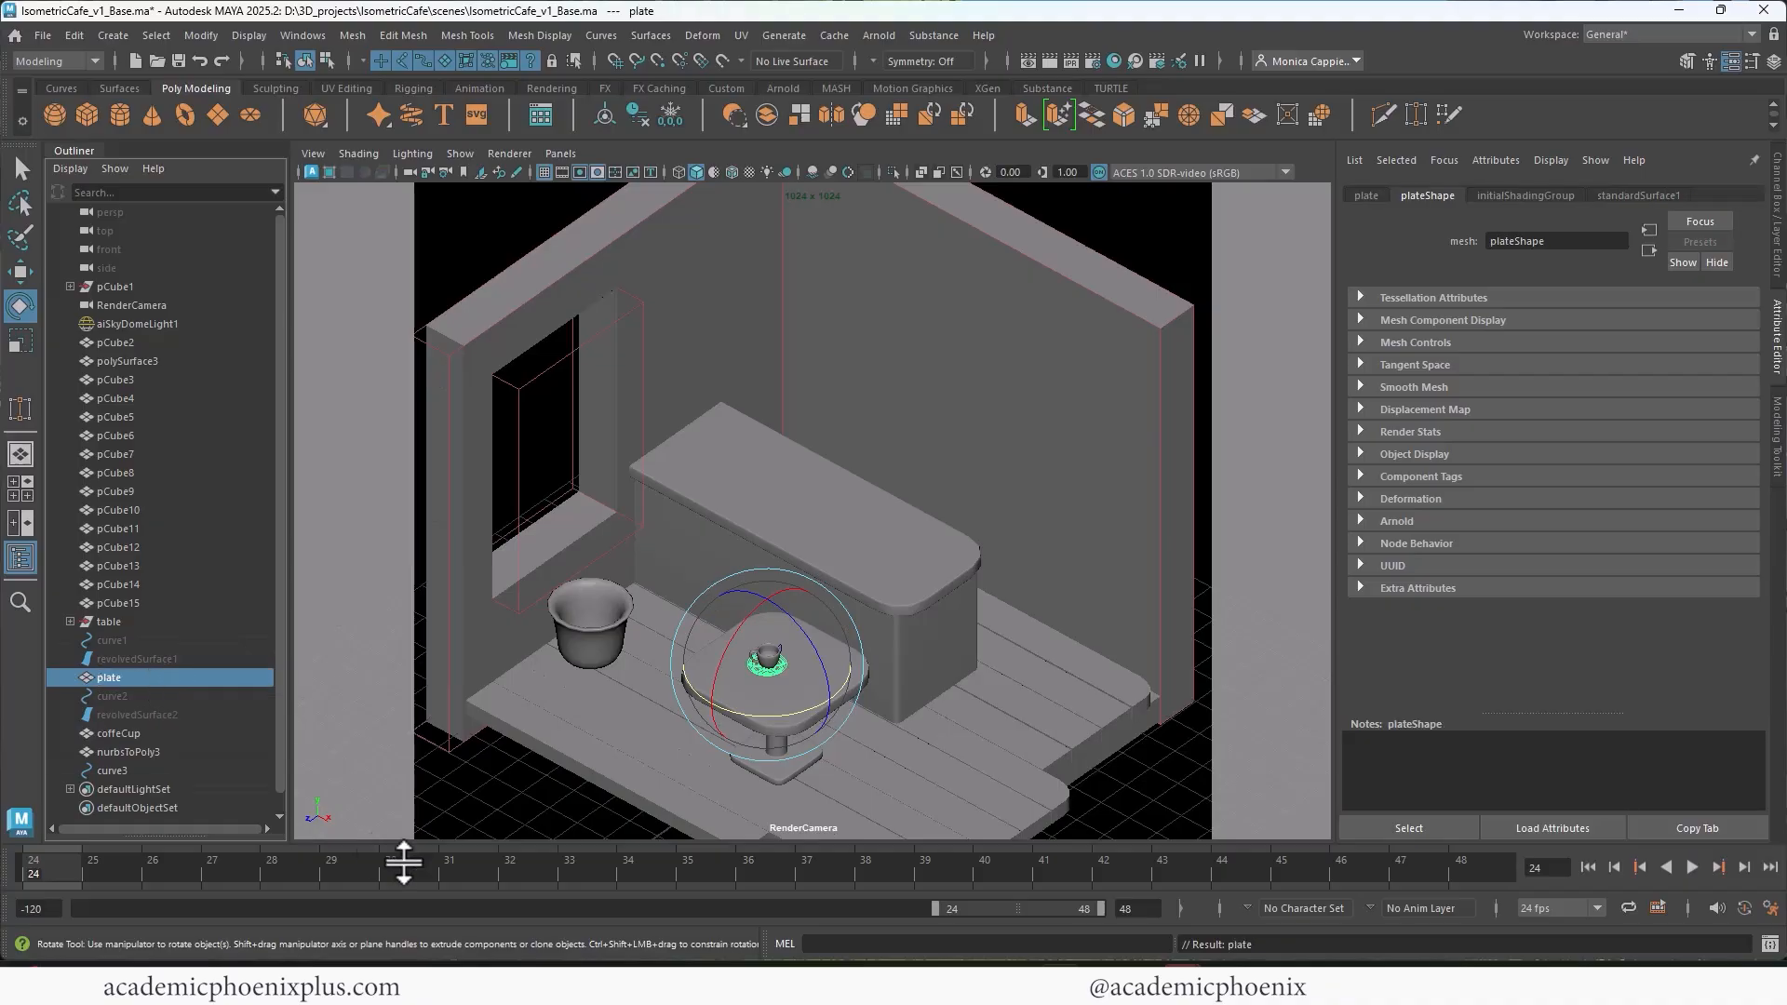
ctrl+click(163, 732)
key(ctrl+g)
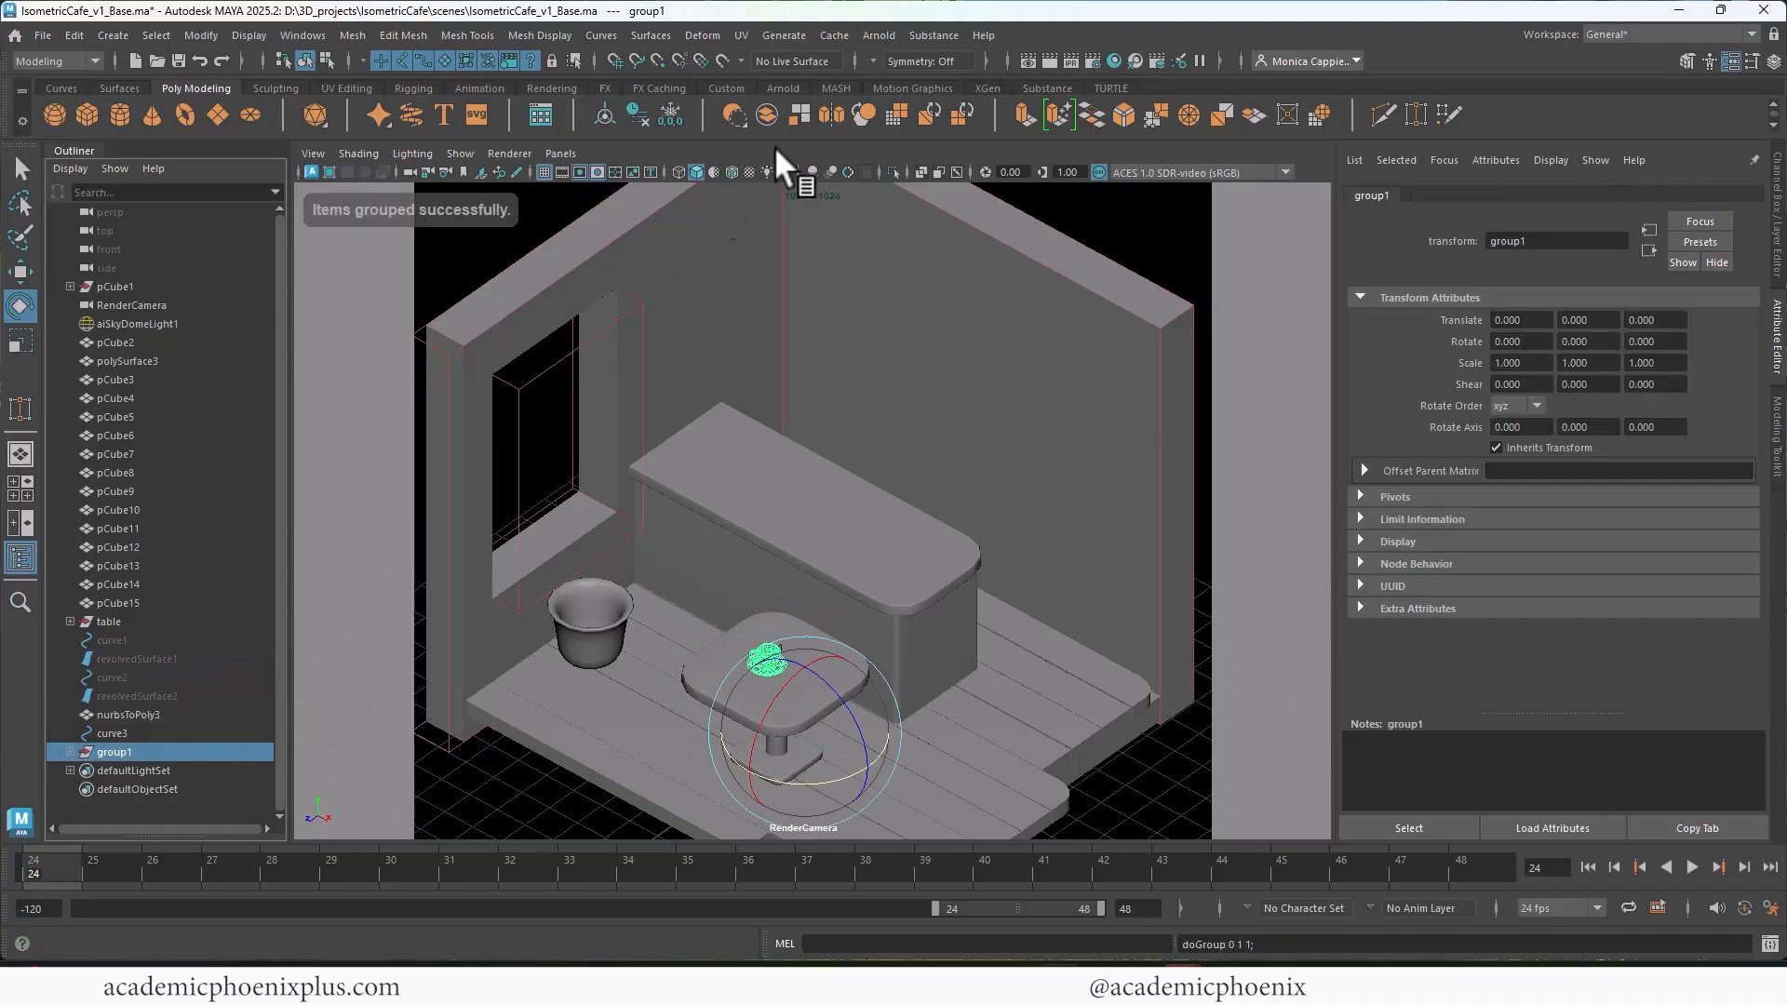
Step: Scale the cup and plate group, named coffeeCup, uniformly to 1.548 with Translate Y 0.050, and render the current frame
key(r)
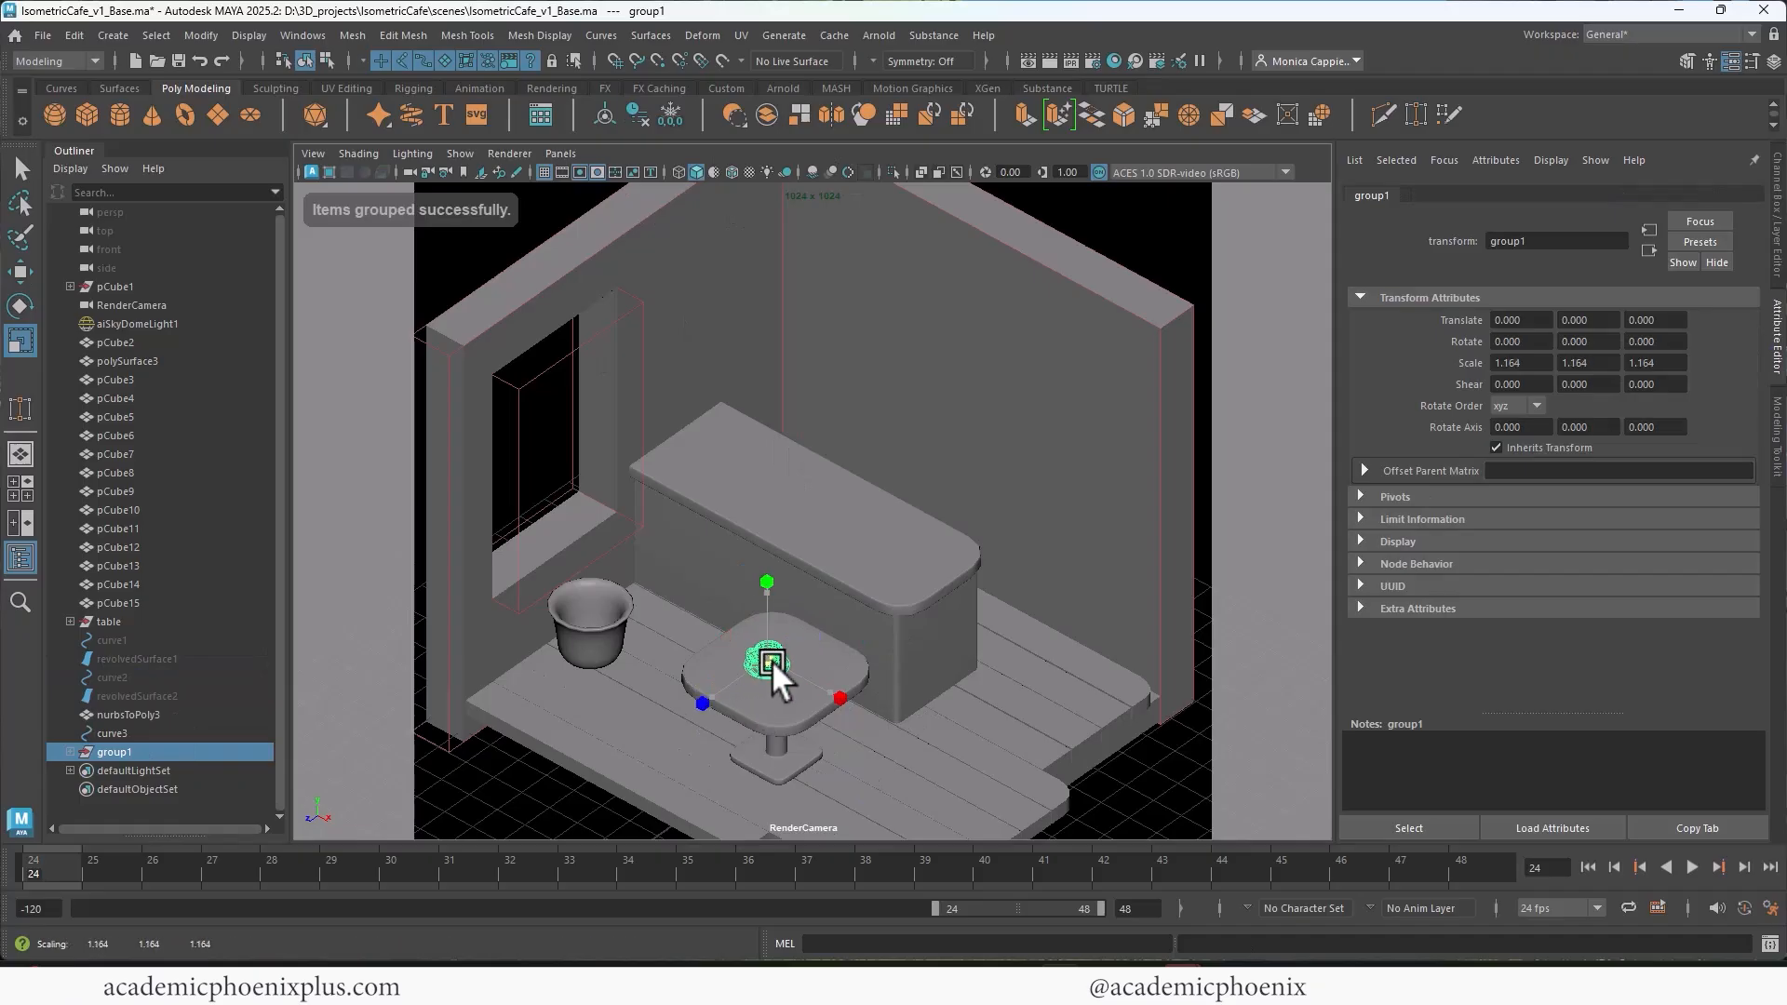
drag(773, 661, 781, 662)
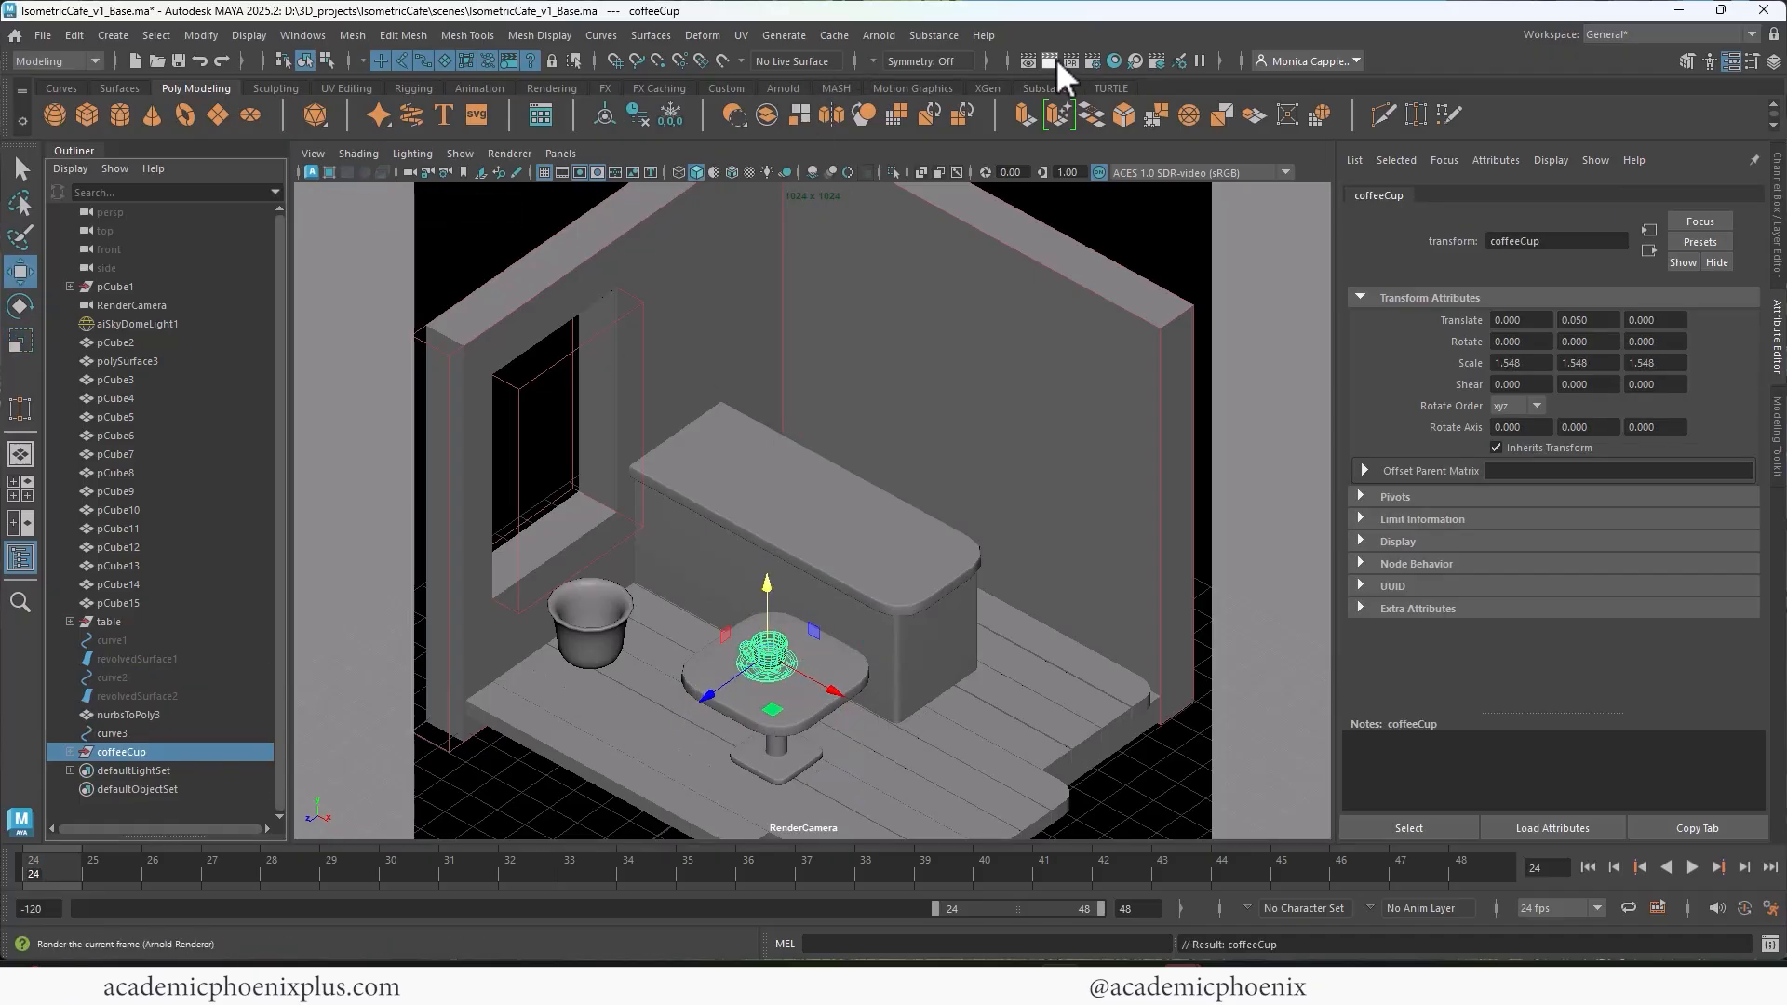
click(1055, 61)
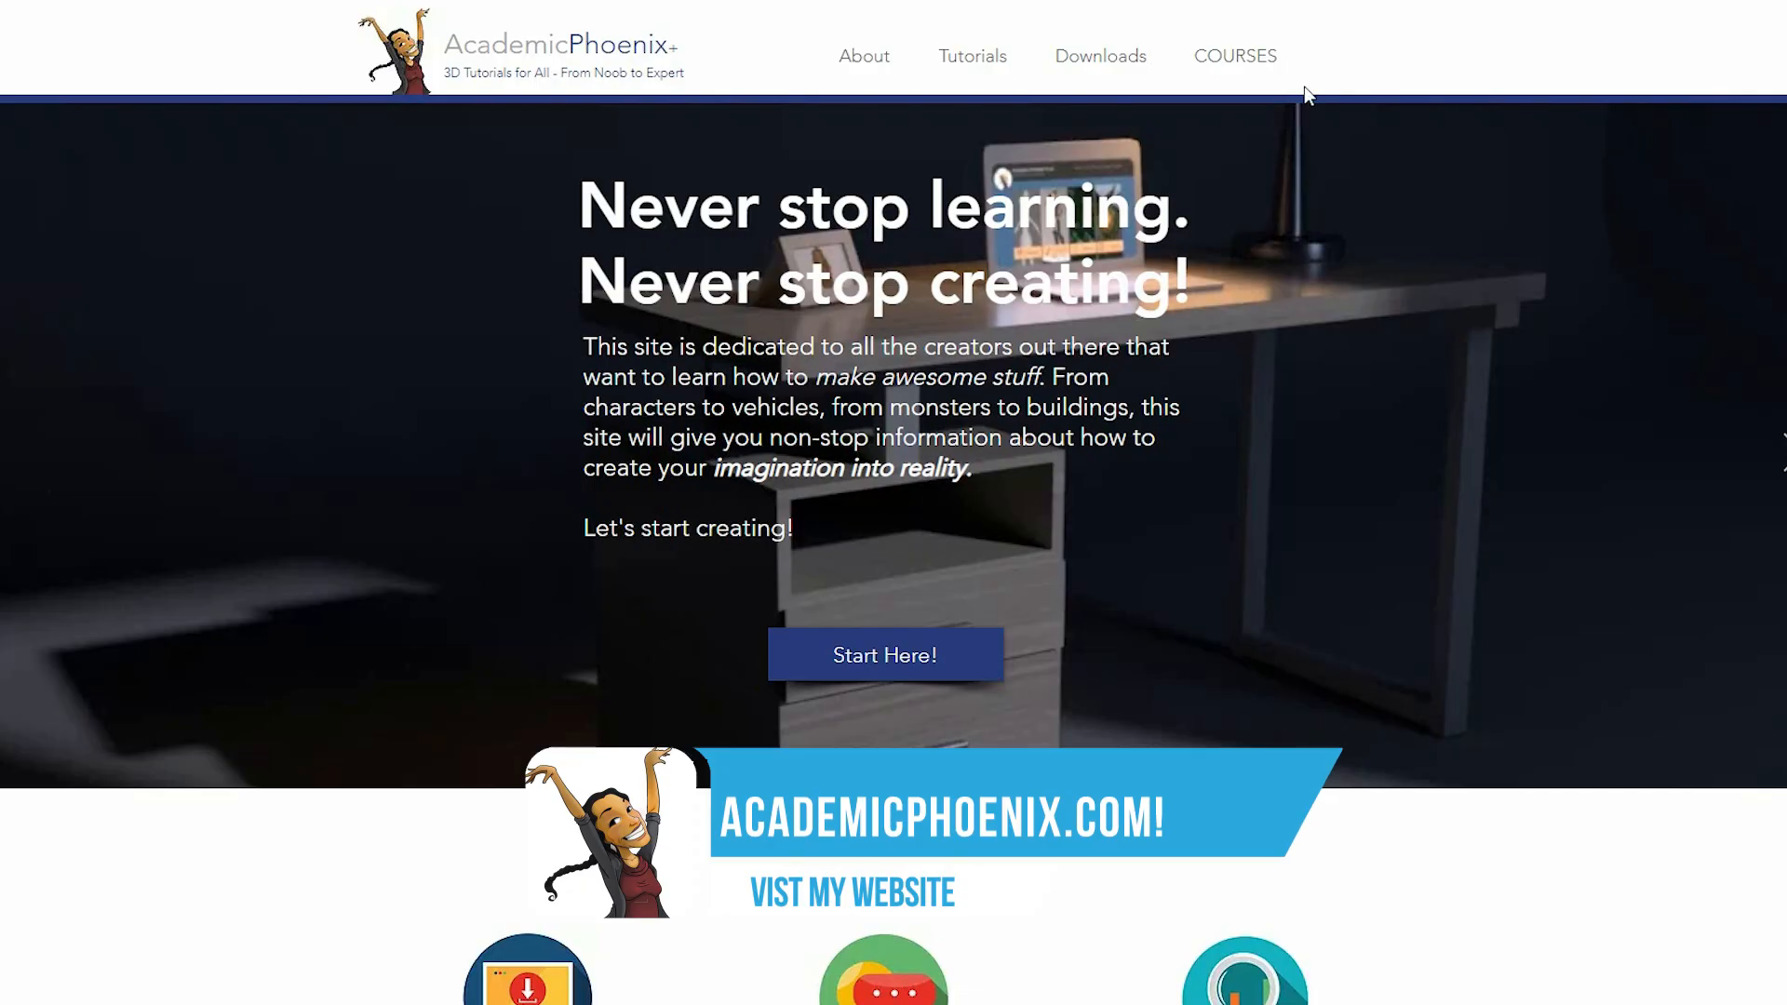
Step: On the AcademicPhoenix website, look through the Courses page and the Maya Beginner still life course, and return to the course list
click(1241, 59)
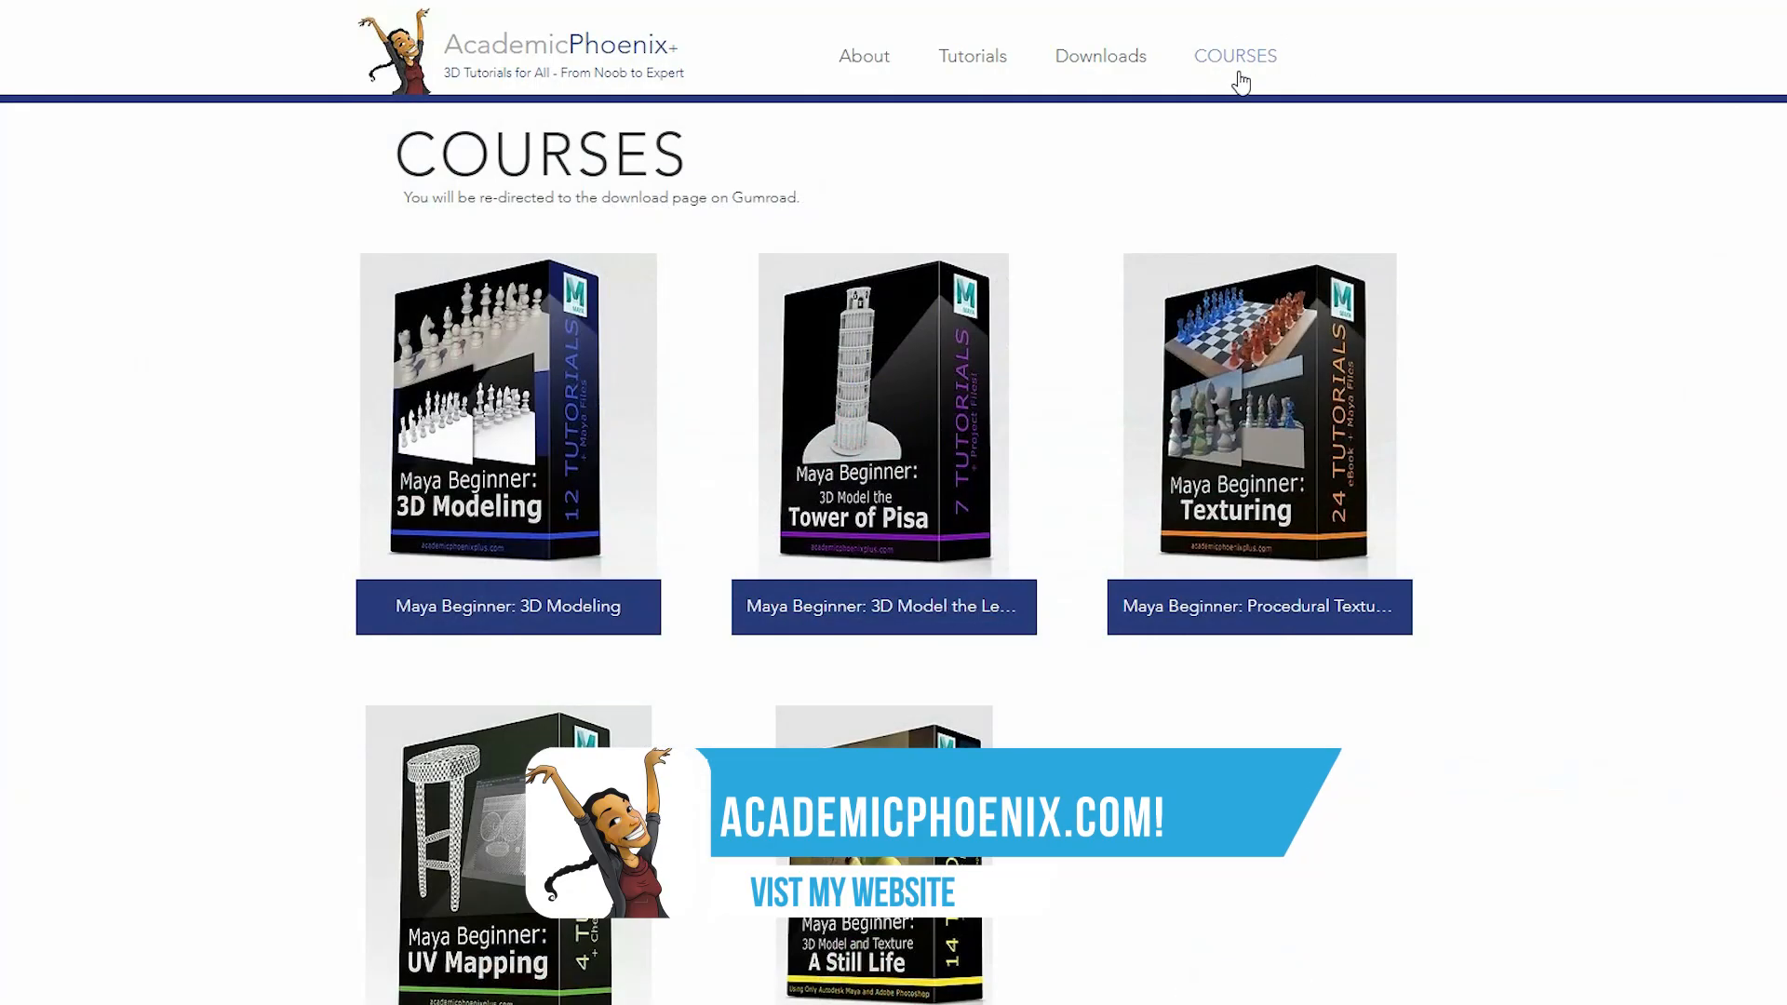
scroll(1066, 726, down, 1)
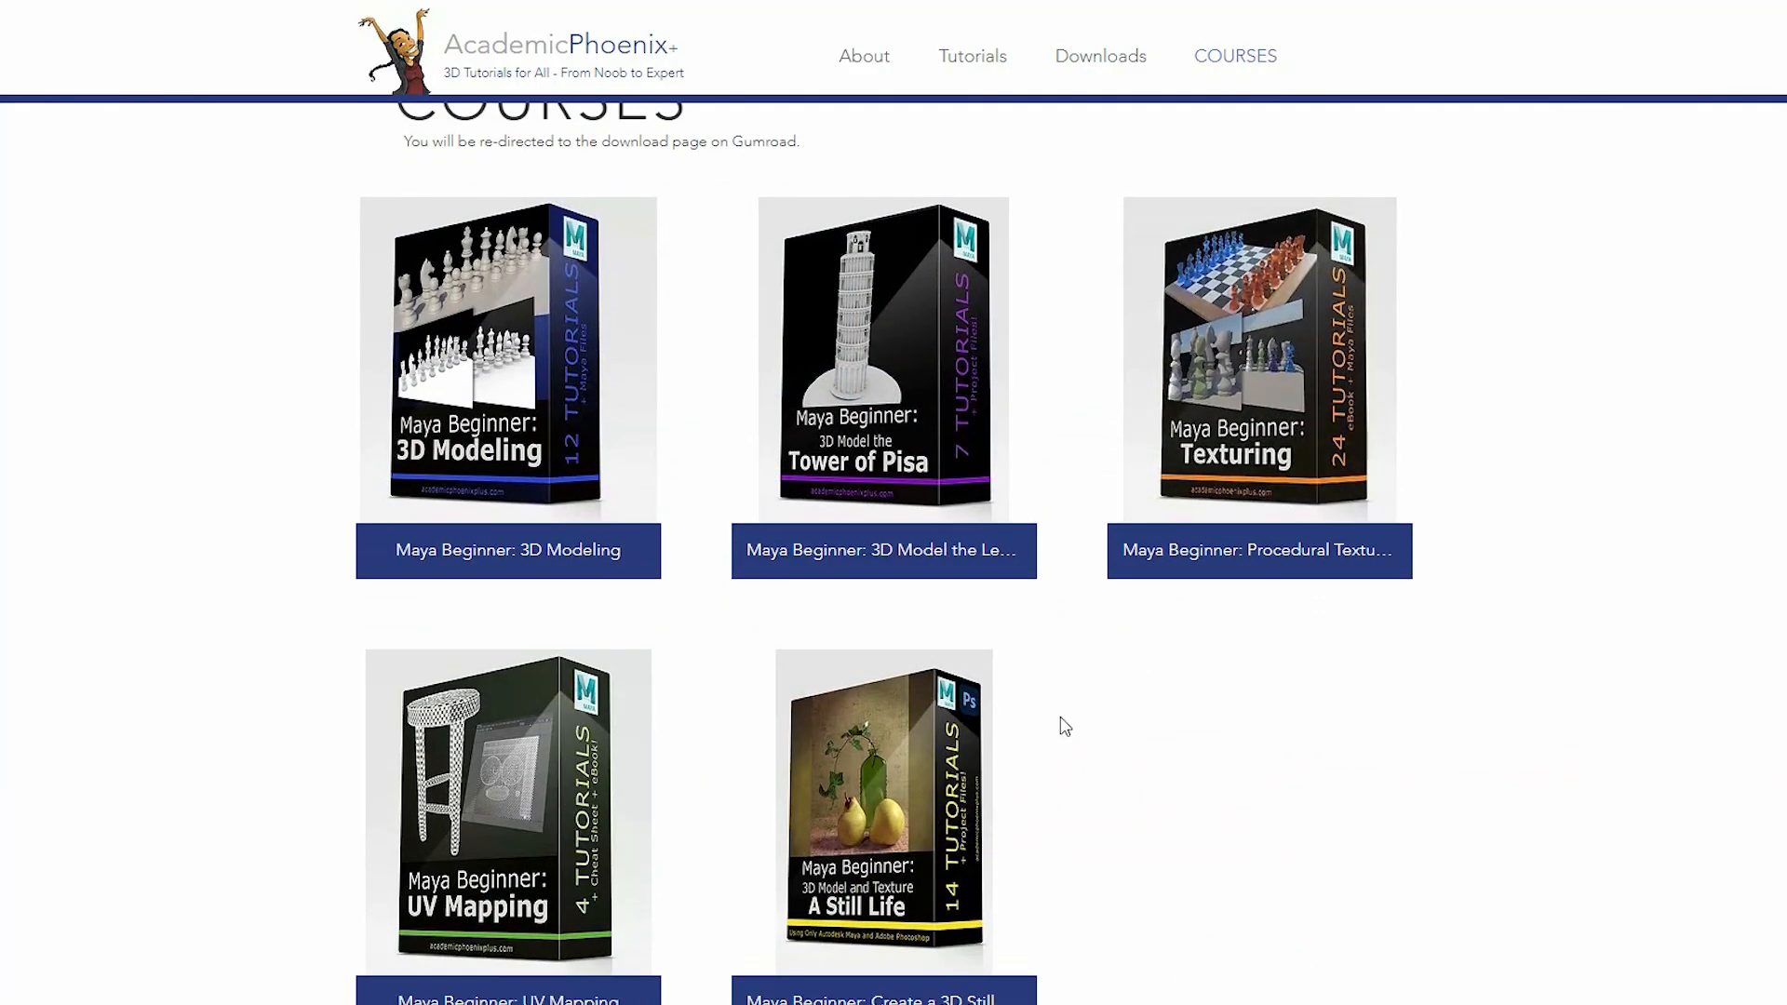
click(925, 786)
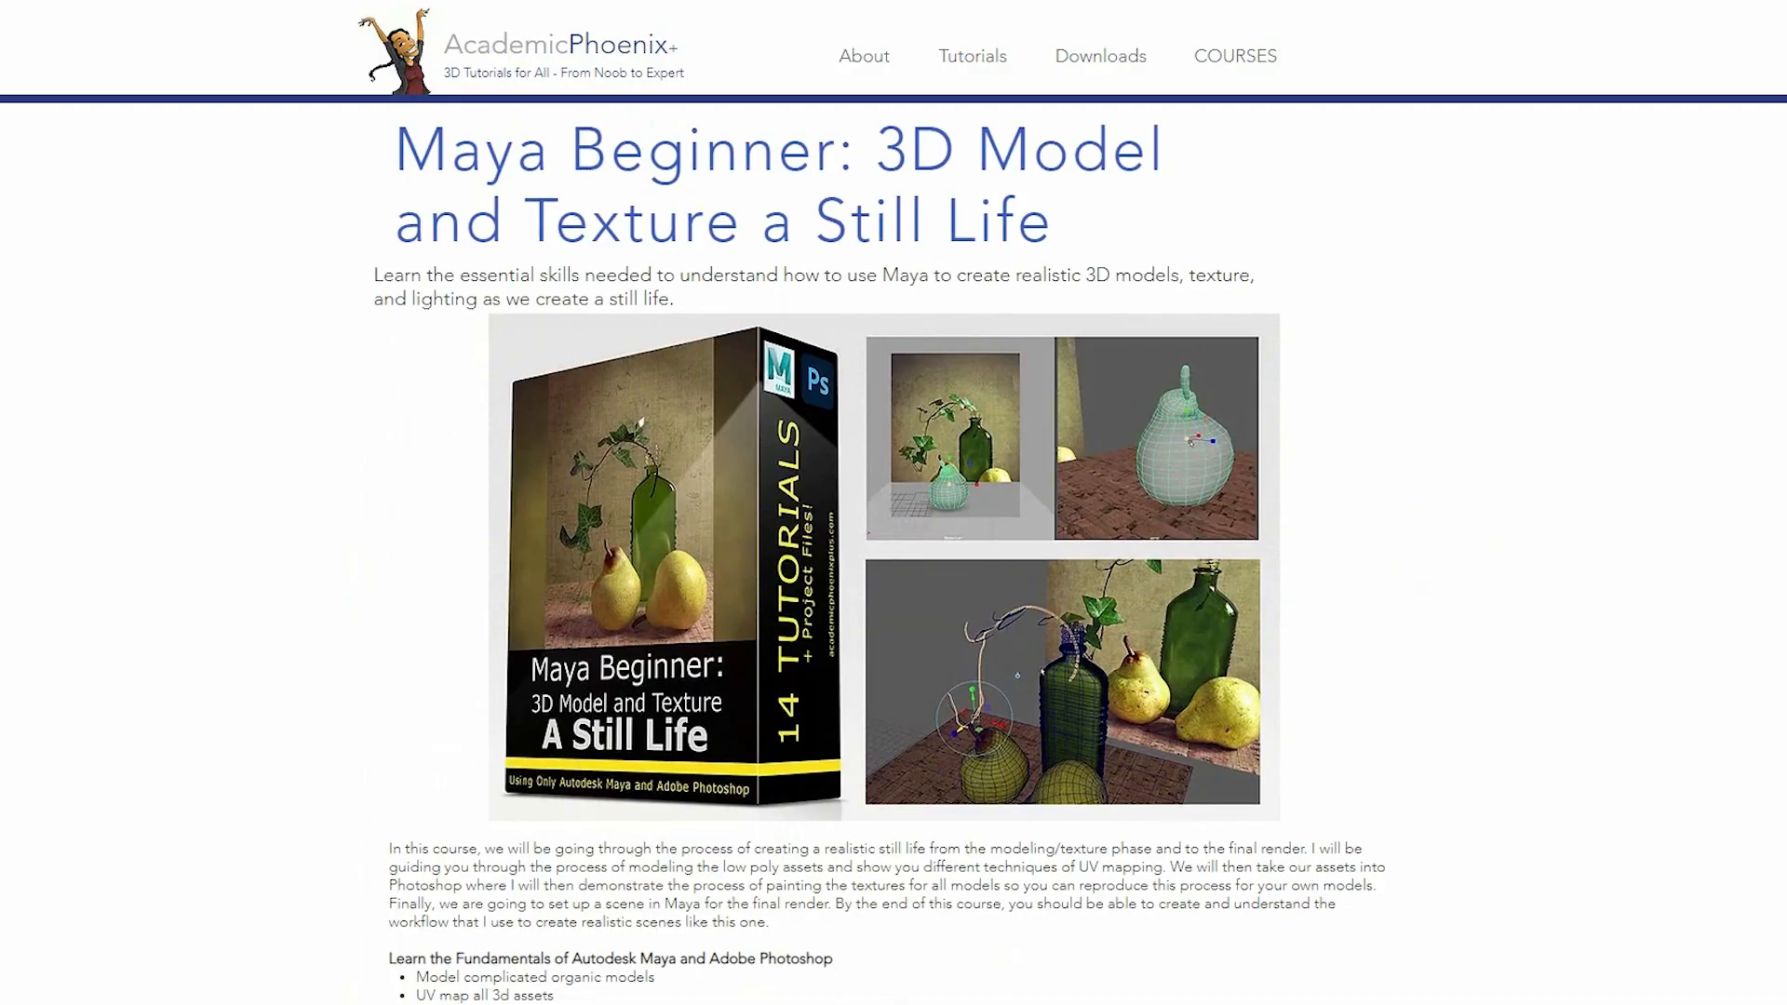
scroll(893, 549, down, 12)
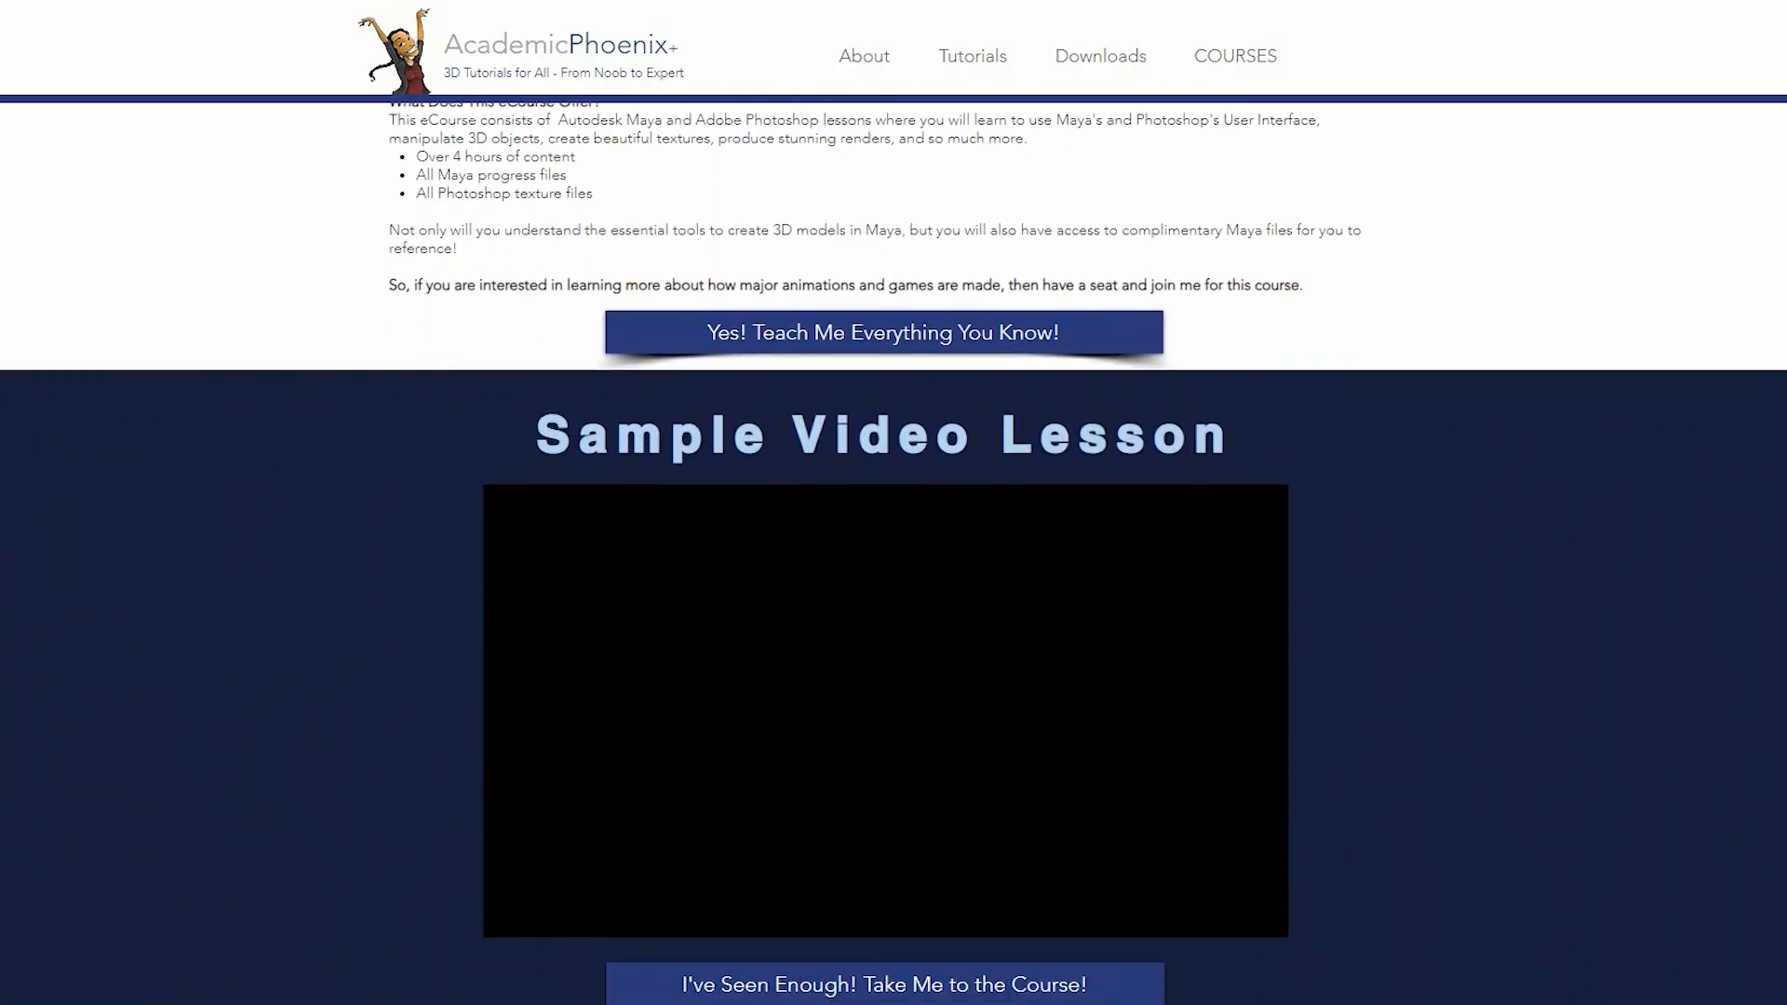
scroll(894, 549, up, 12)
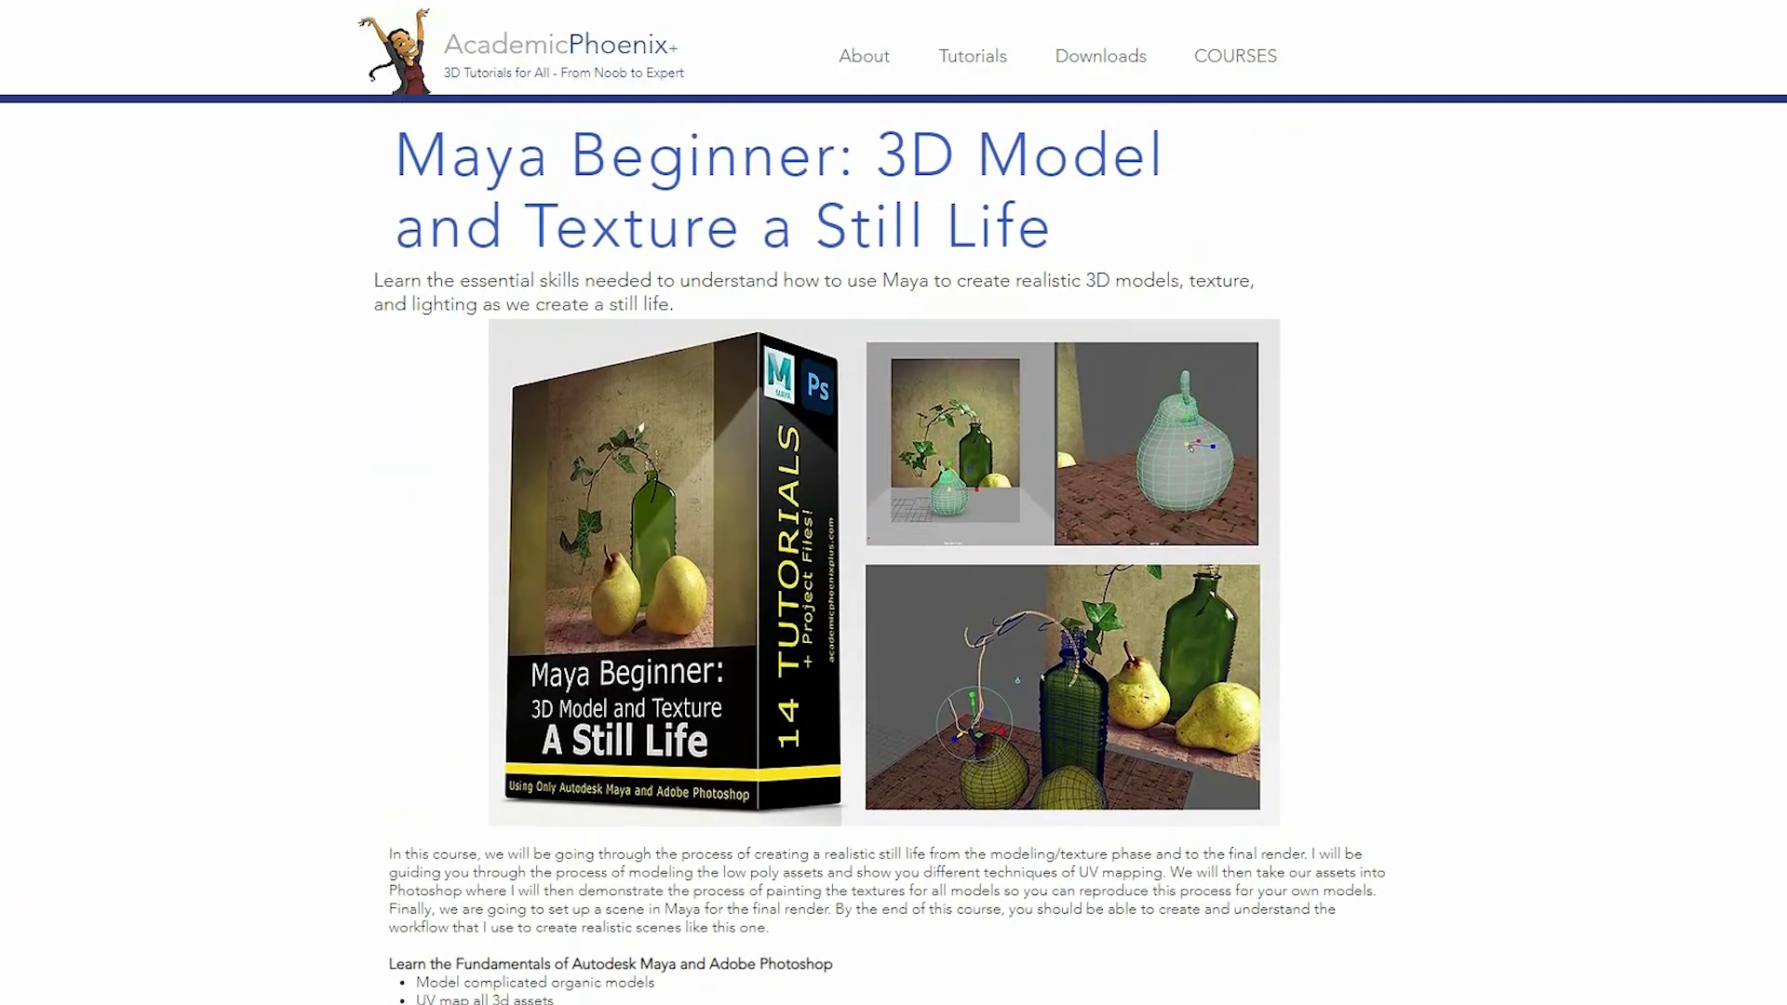
click(1227, 56)
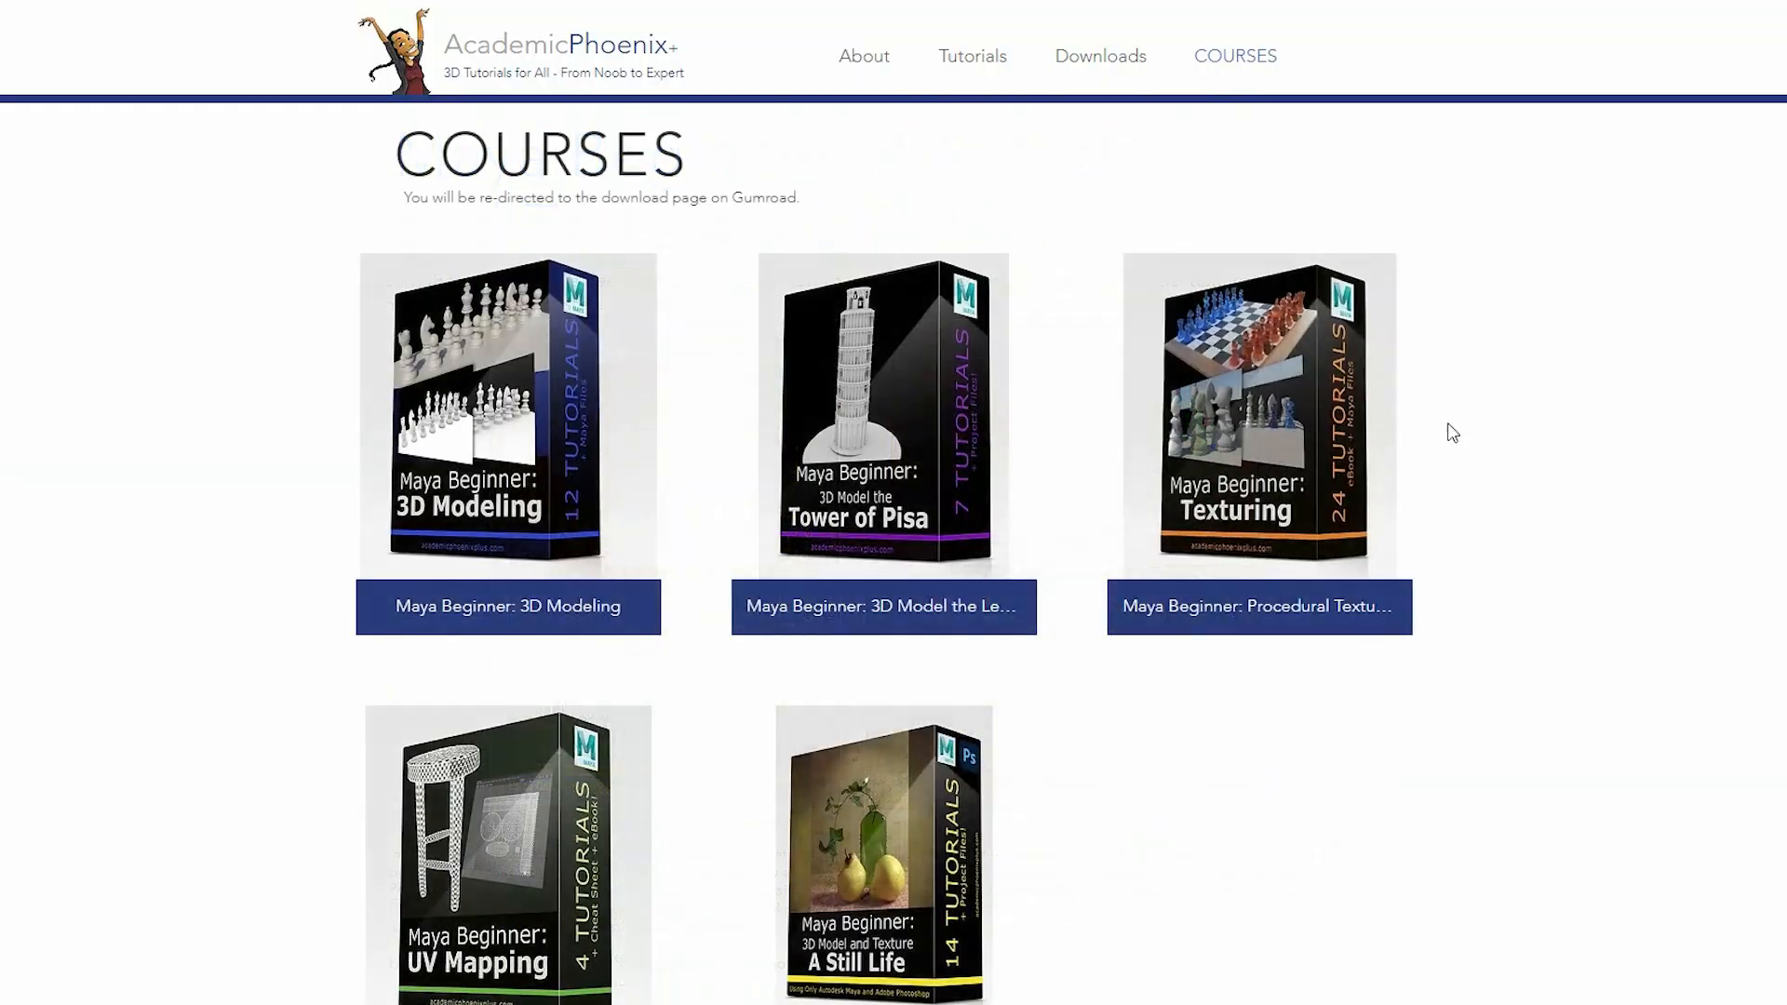